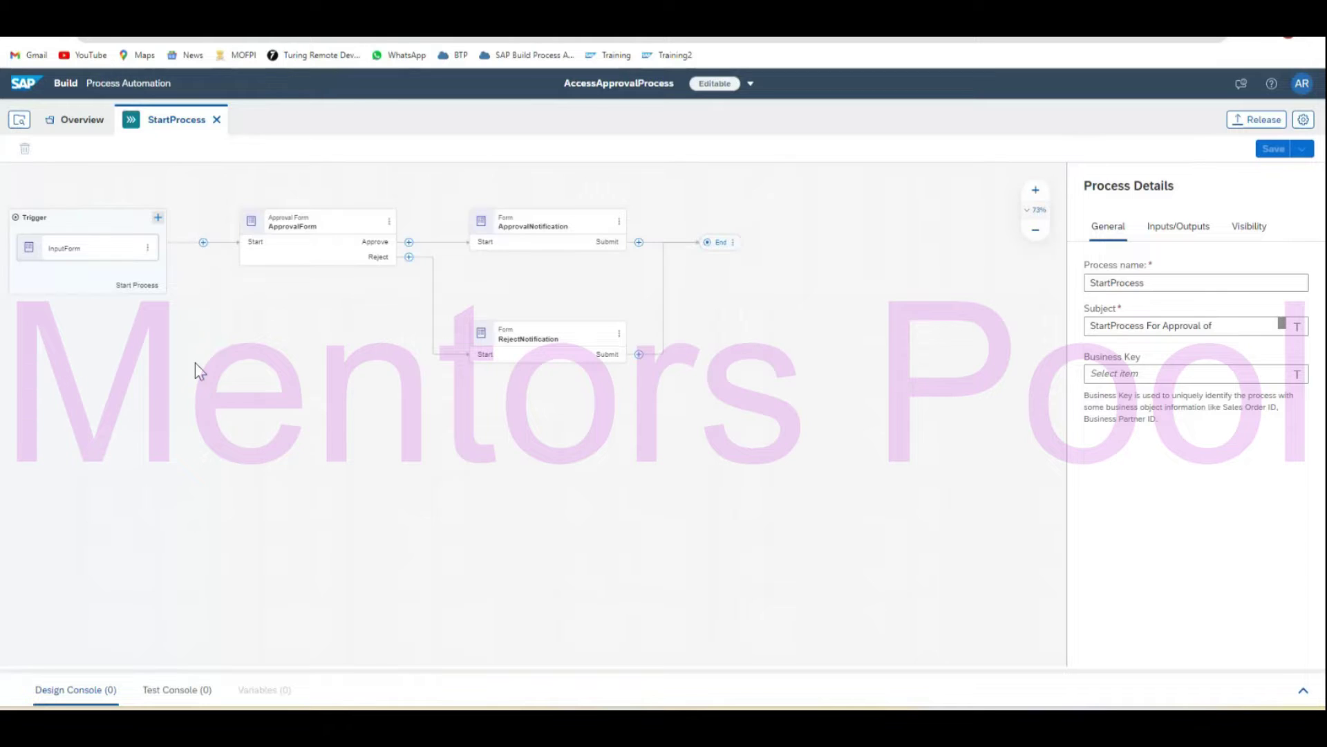
# Open the InputForm trigger in its own form editor.
pyautogui.click(88, 262)
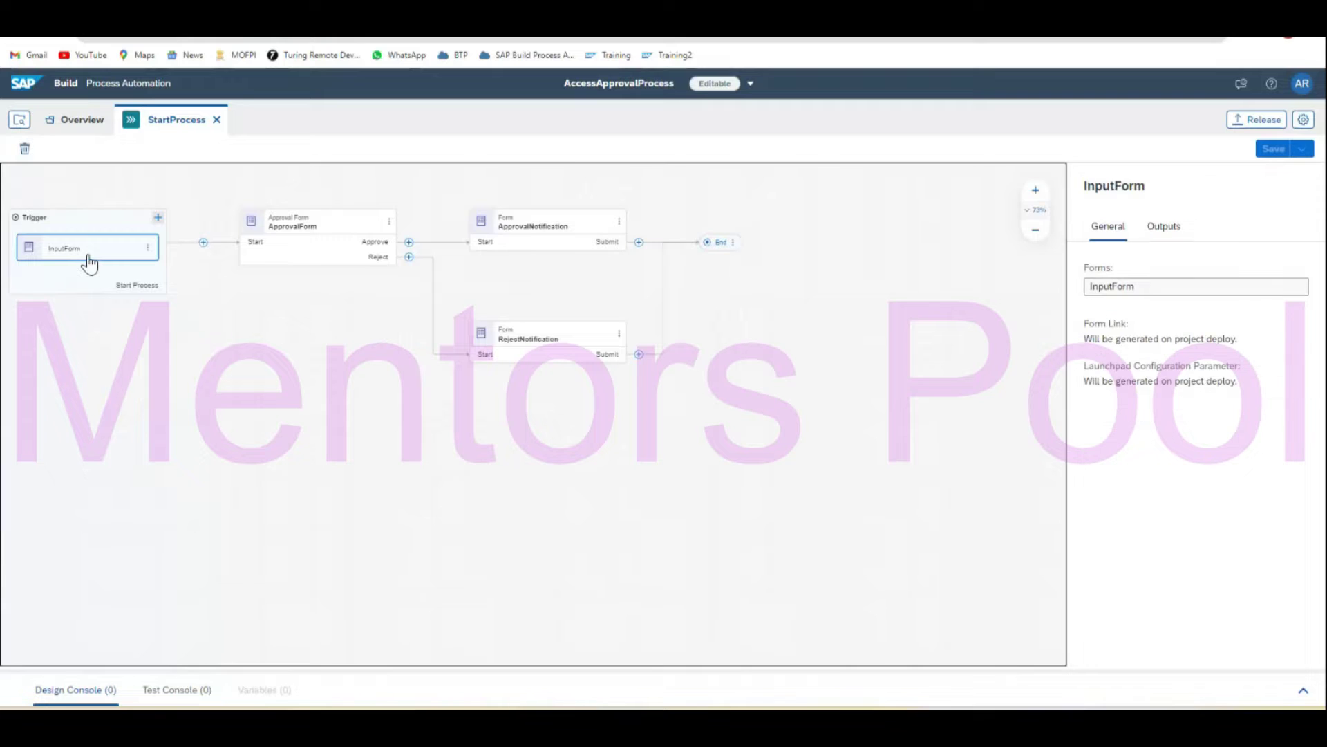
pyautogui.click(148, 249)
pyautogui.click(185, 263)
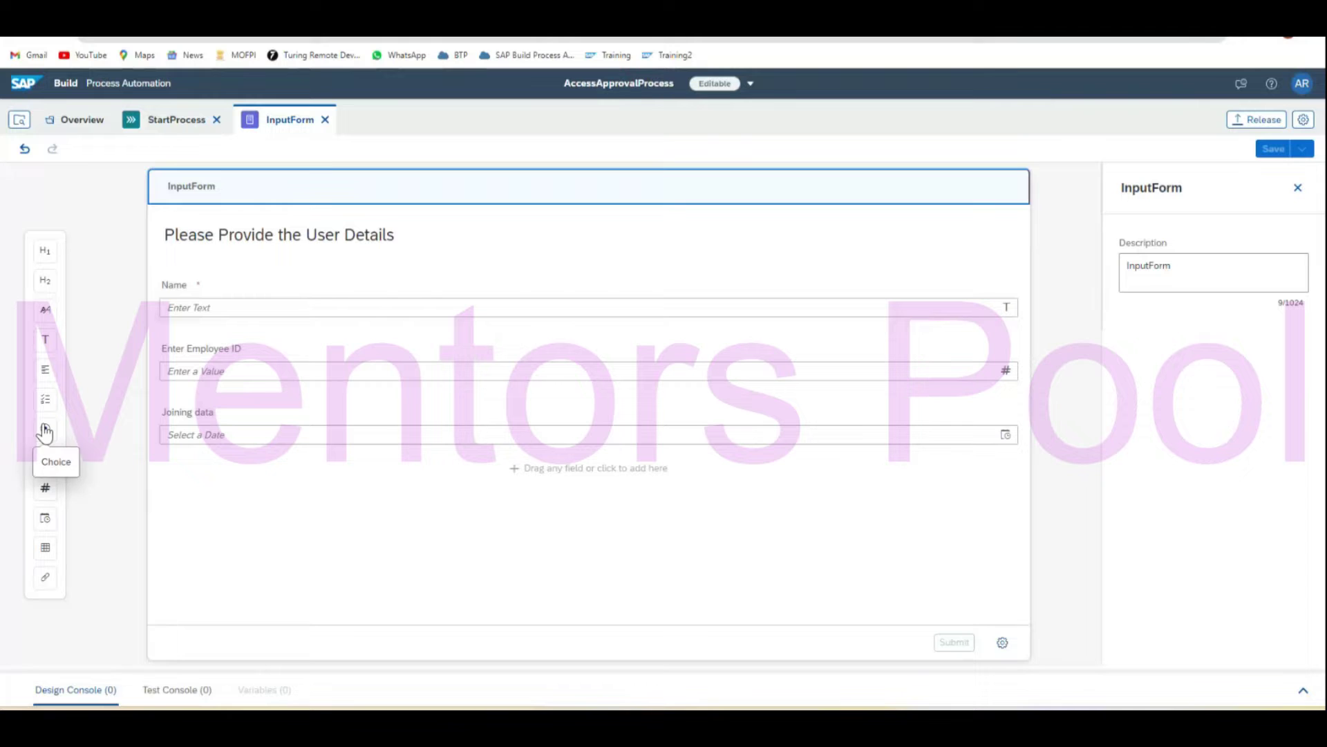
# Add a dropdown field labelled 'Employee Type' below the Joining data field.
pyautogui.moveTo(46, 401); pyautogui.dragTo(358, 496)
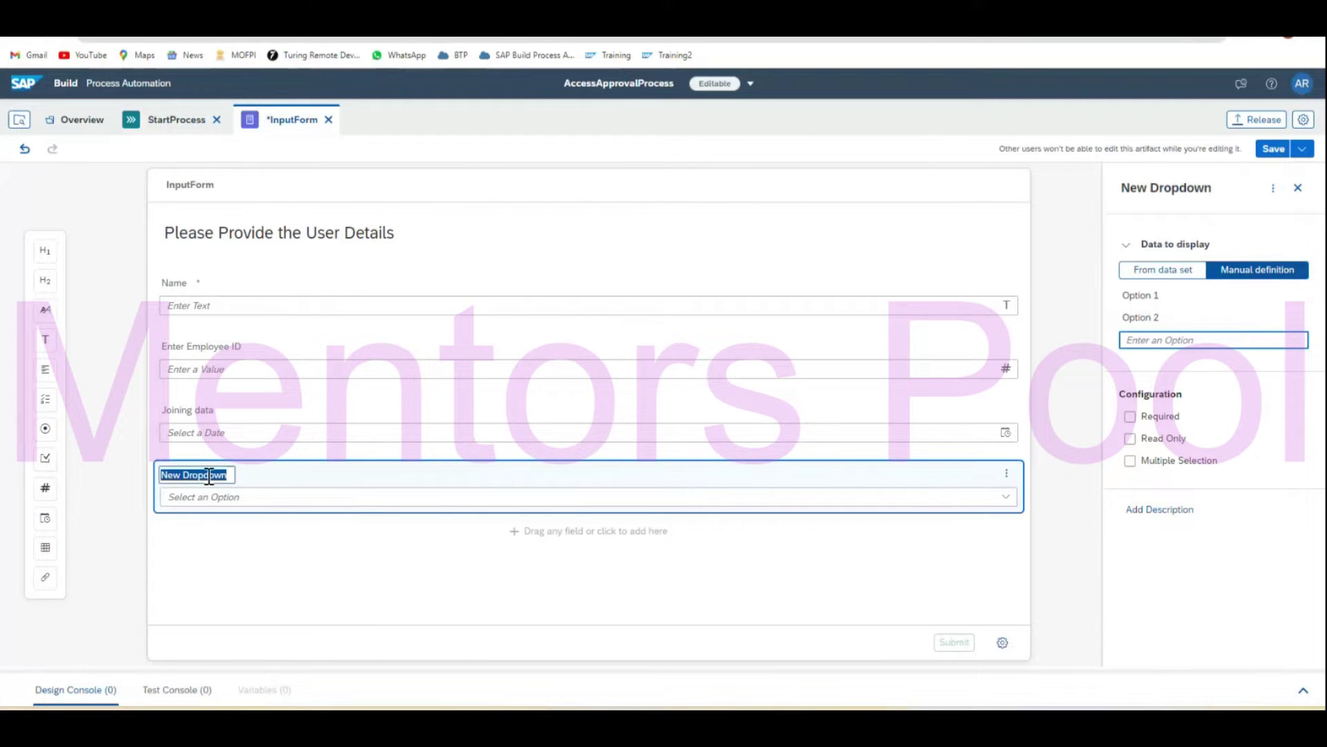
pyautogui.write('Employee Type')
pyautogui.click(263, 546)
pyautogui.click(216, 474)
pyautogui.press('BackSpace')
pyautogui.write('y')
pyautogui.click(287, 529)
# Give the Employee Type dropdown the options Permanent and Contract and make it required.
pyautogui.click(1174, 297)
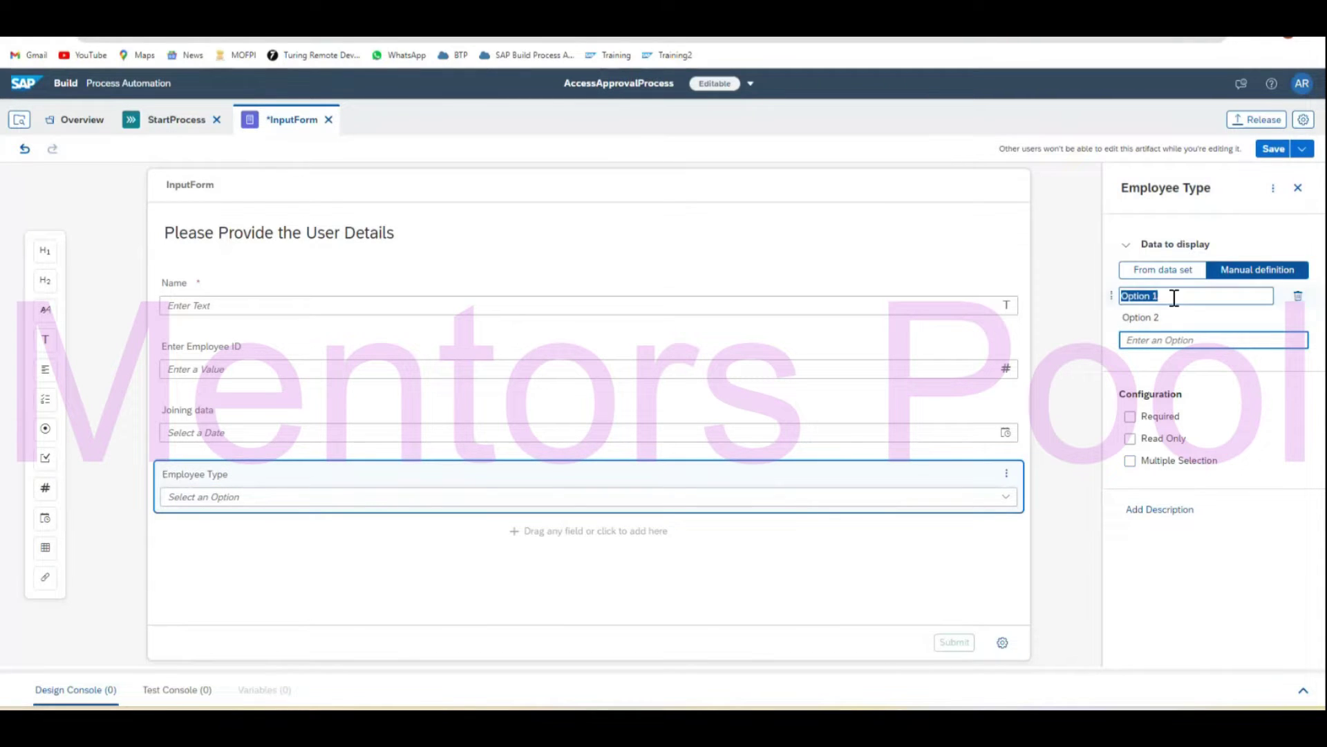
pyautogui.write('Permanent')
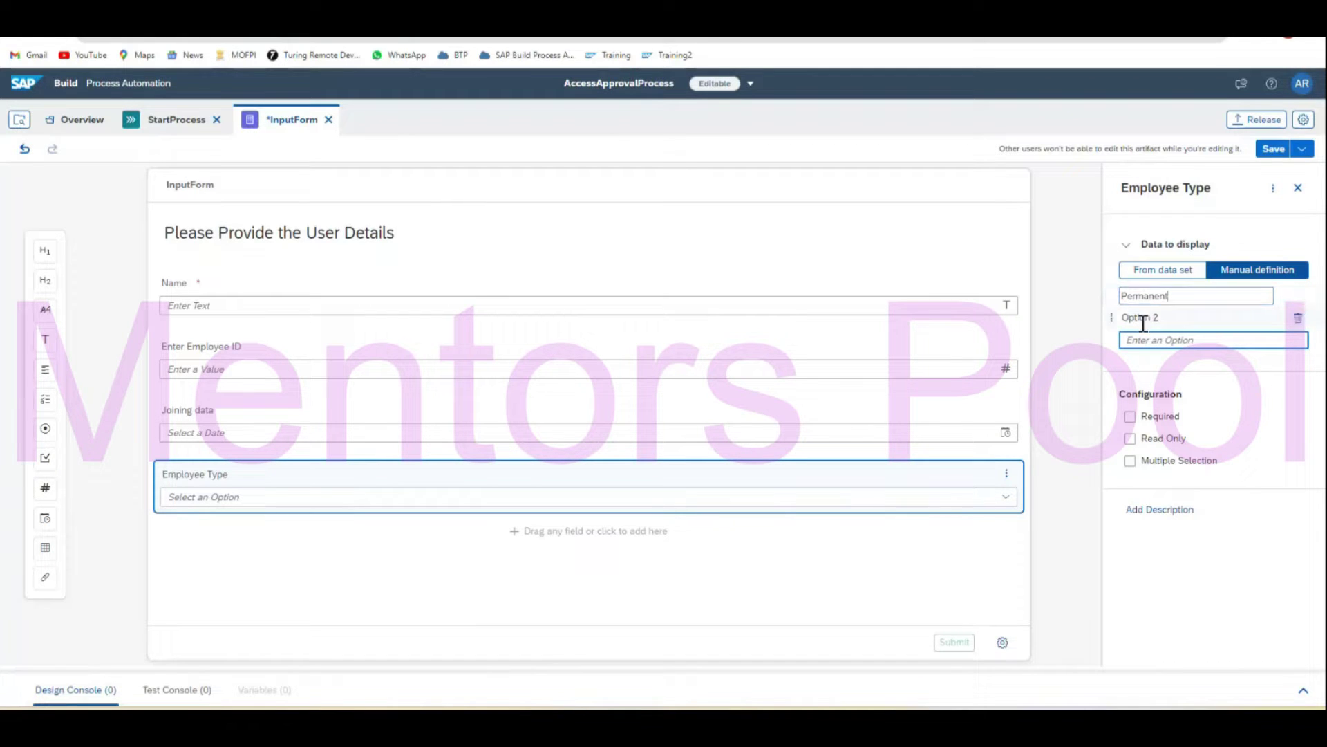
pyautogui.click(1144, 320)
pyautogui.write('Co')
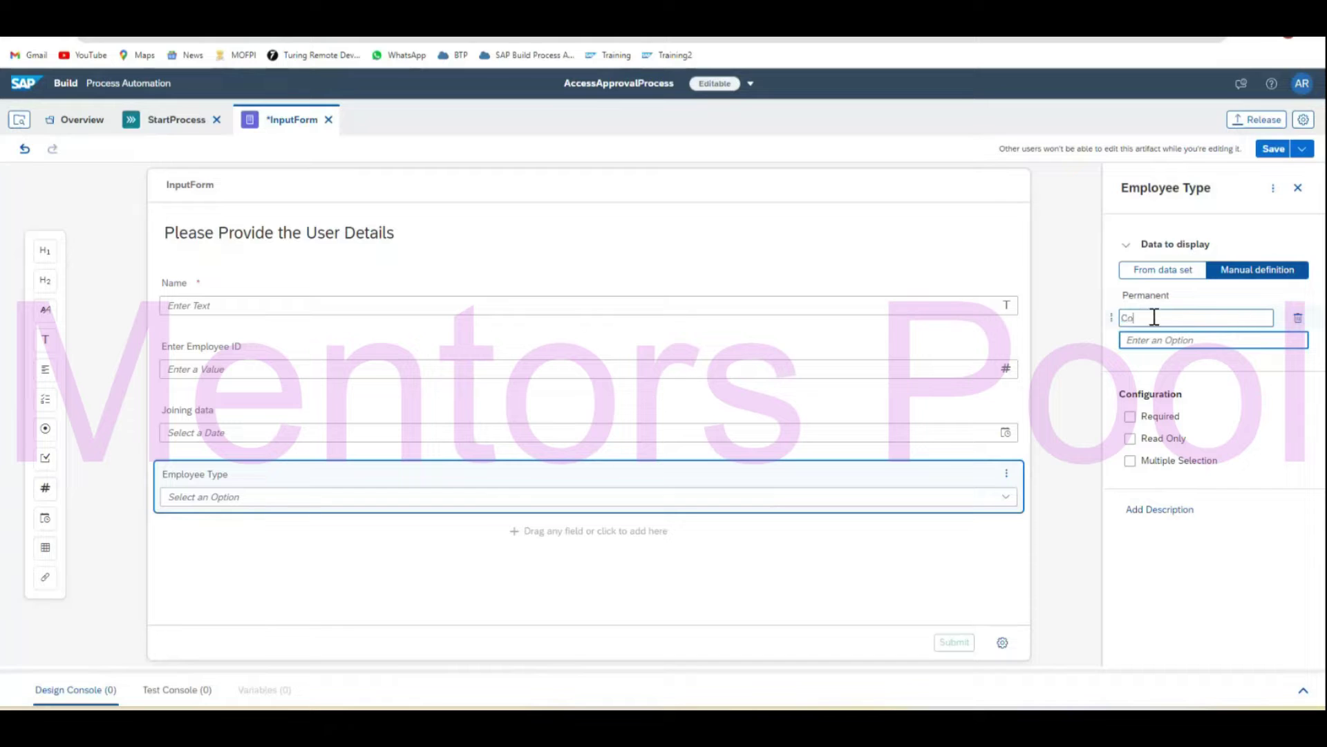
pyautogui.write('ntract')
pyautogui.click(1129, 417)
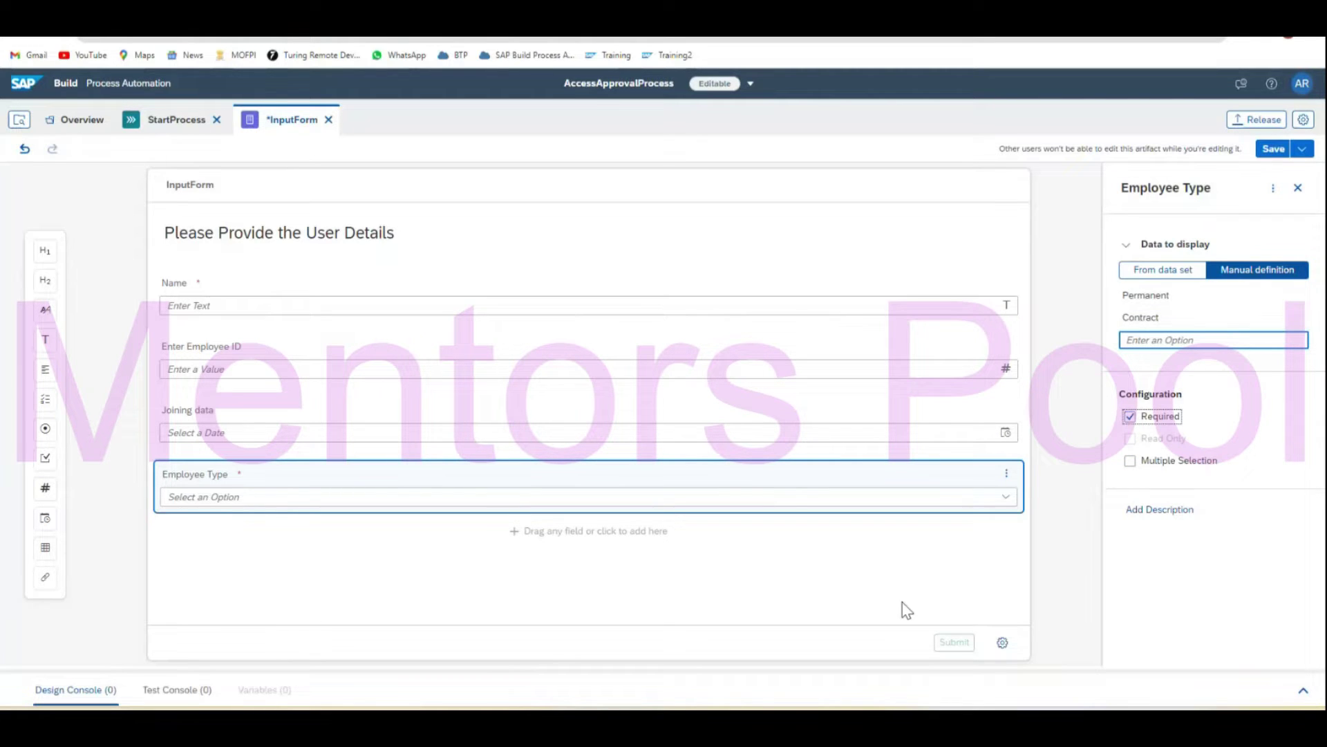
pyautogui.click(892, 580)
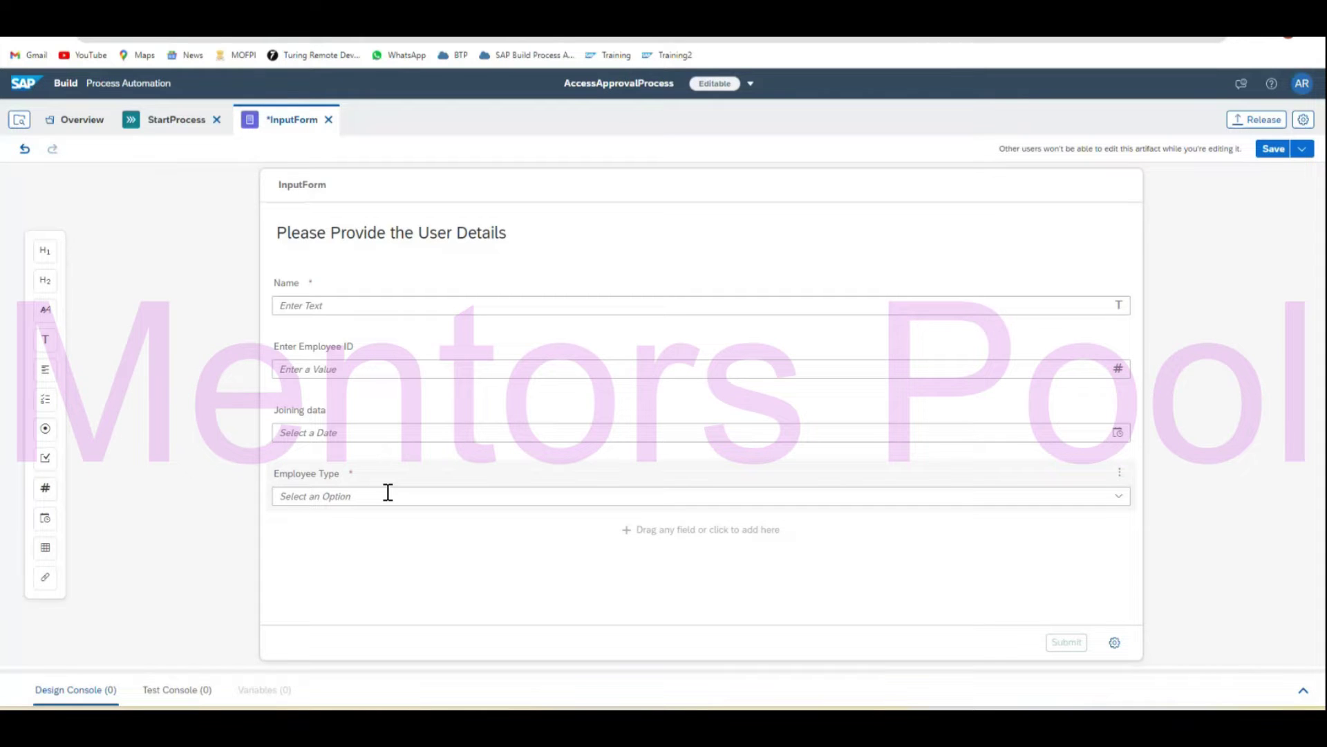
# Review the Employee Type field's settings and return to the StartProcess process.
pyautogui.click(347, 495)
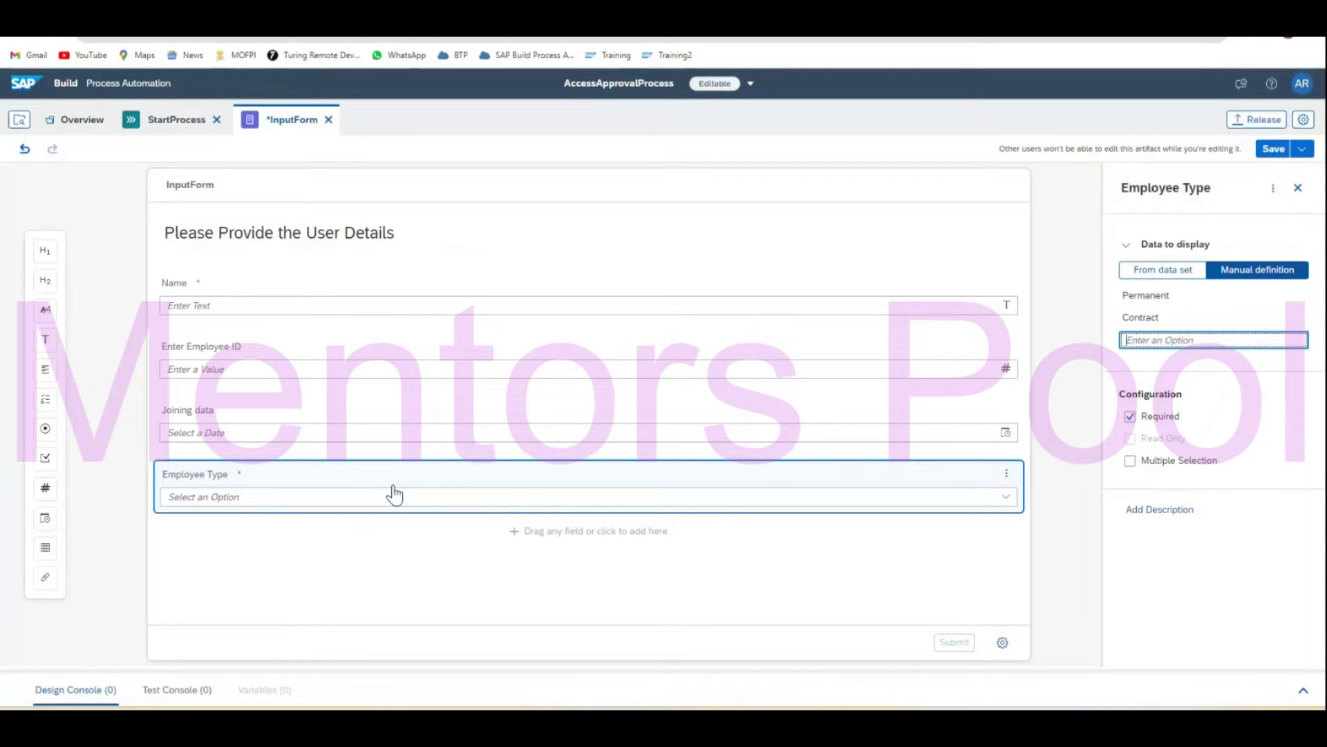
pyautogui.click(342, 570)
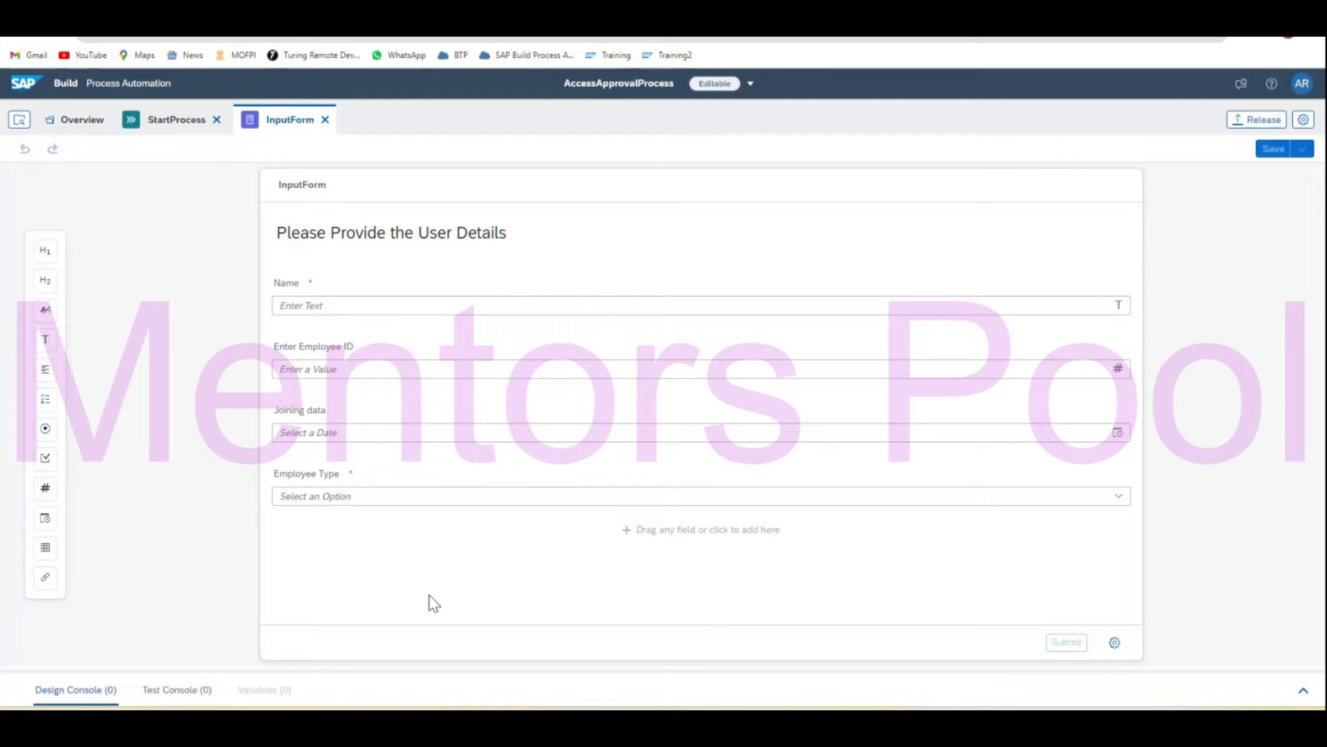
pyautogui.click(177, 123)
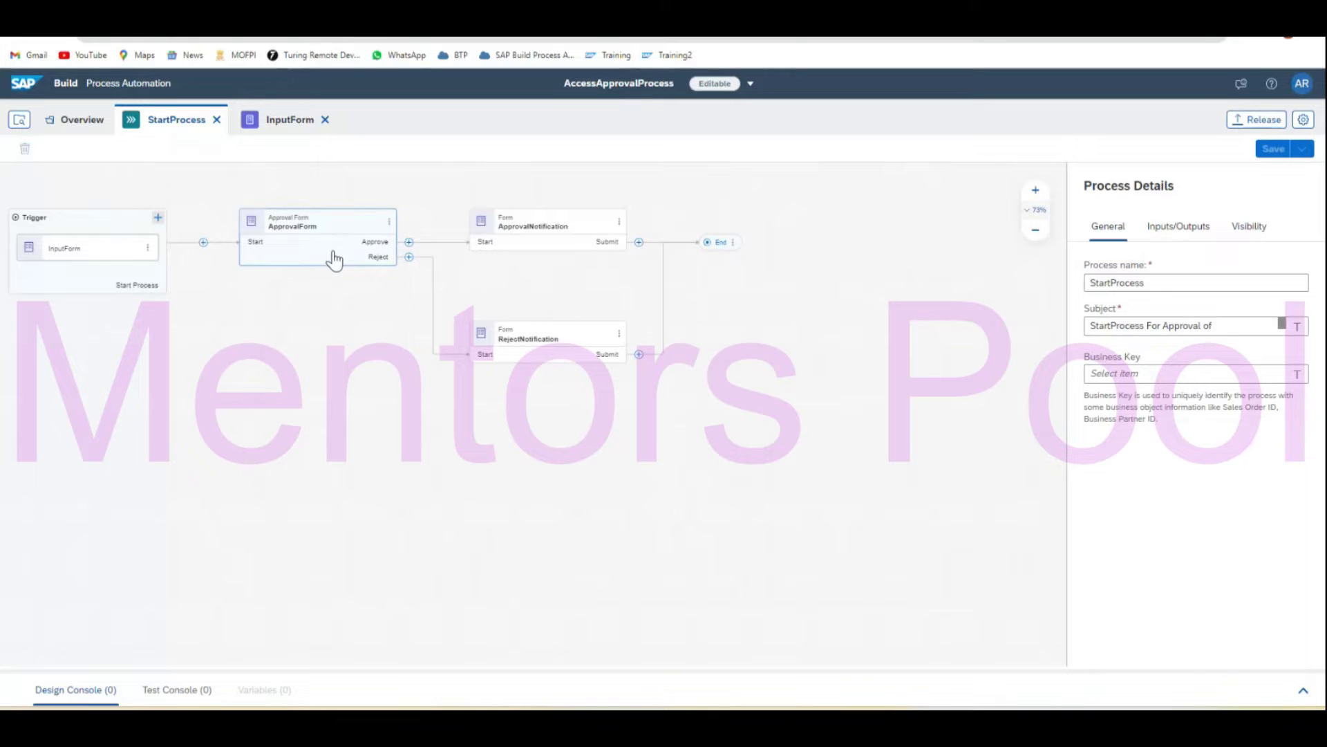
# Insert a new decision 'Selection of Approver', with the same description, between the trigger and ApprovalForm.
pyautogui.click(203, 242)
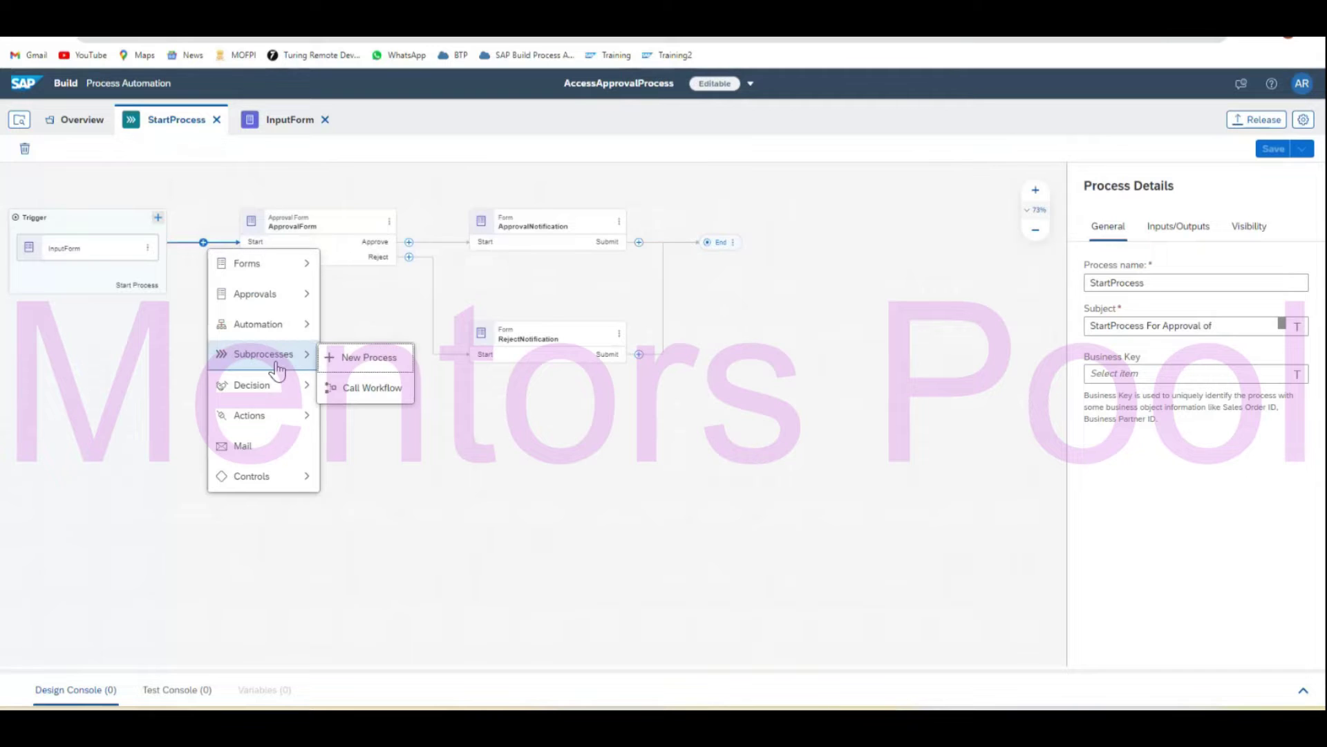
pyautogui.moveTo(287, 391)
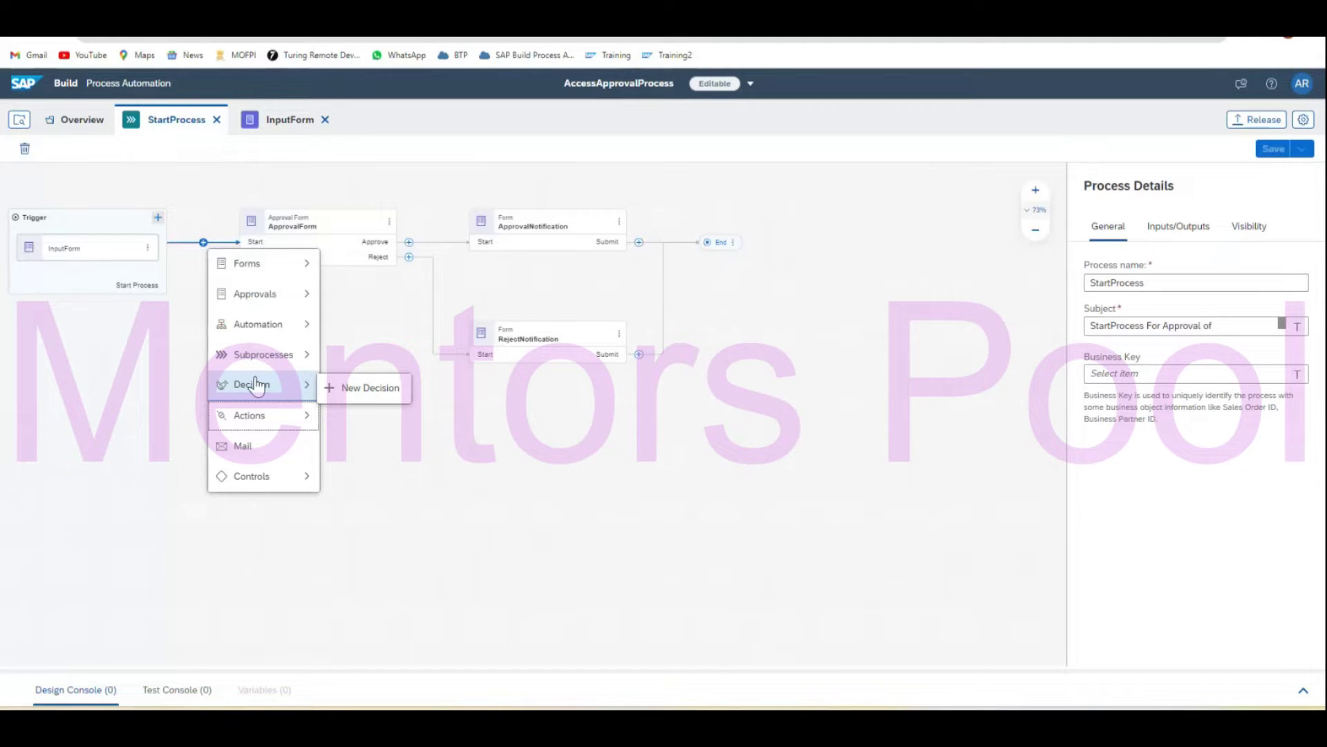
pyautogui.click(356, 390)
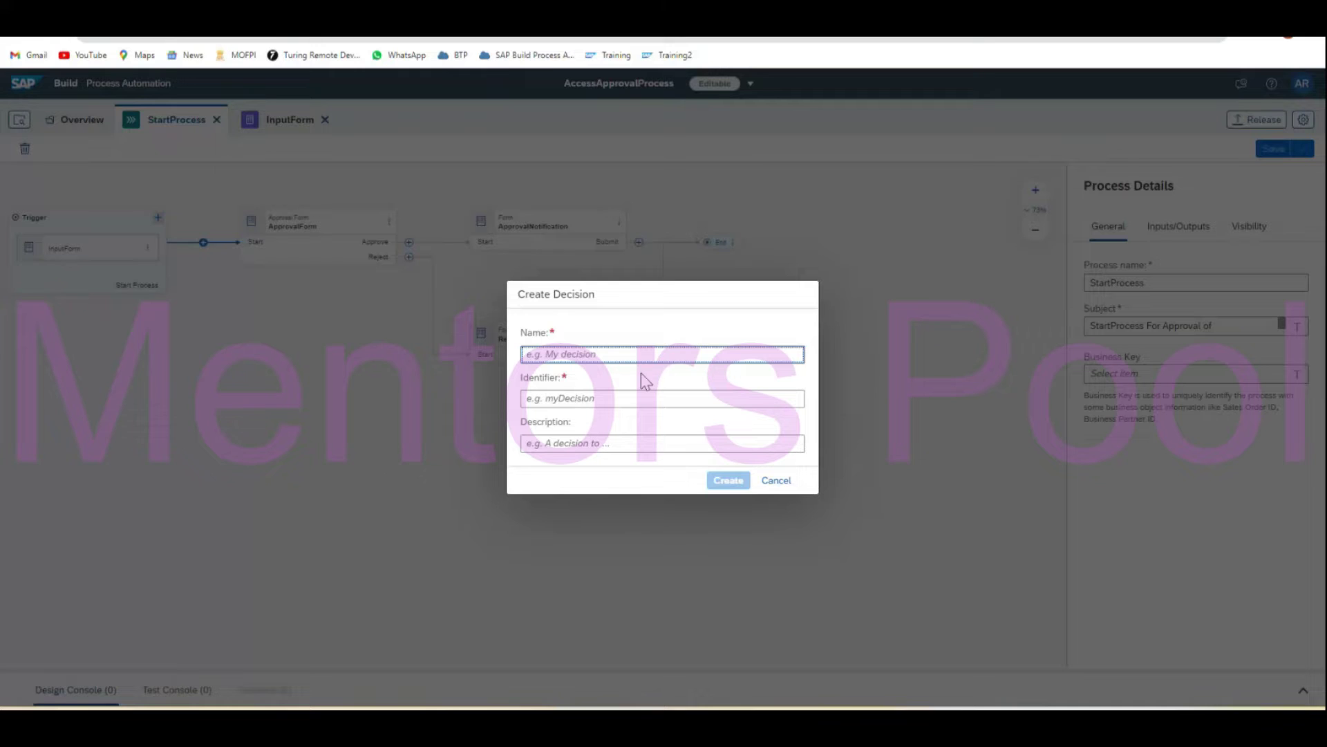
pyautogui.write('Selec')
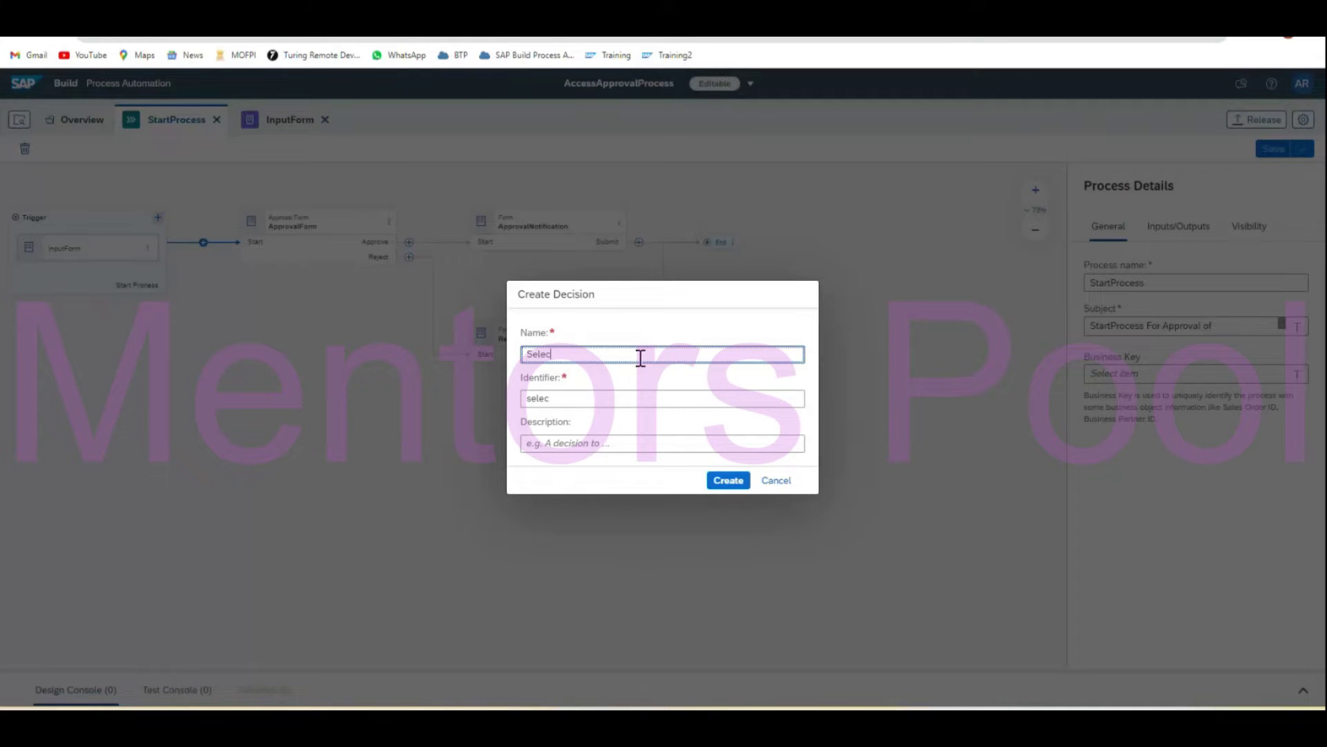
pyautogui.write('tion of Approver')
pyautogui.hotkey('ctrl', 'a')
pyautogui.hotkey('ctrl', 'c')
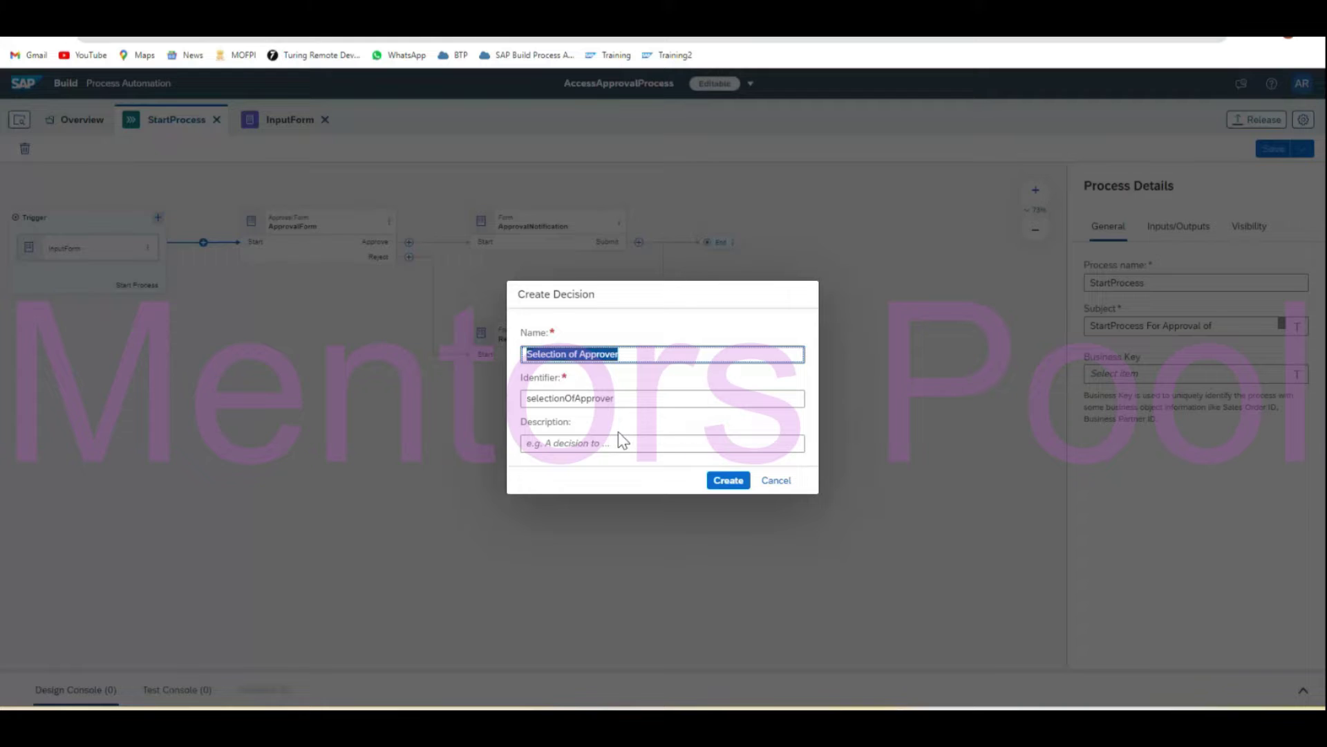
pyautogui.click(618, 444)
pyautogui.hotkey('ctrl', 'v')
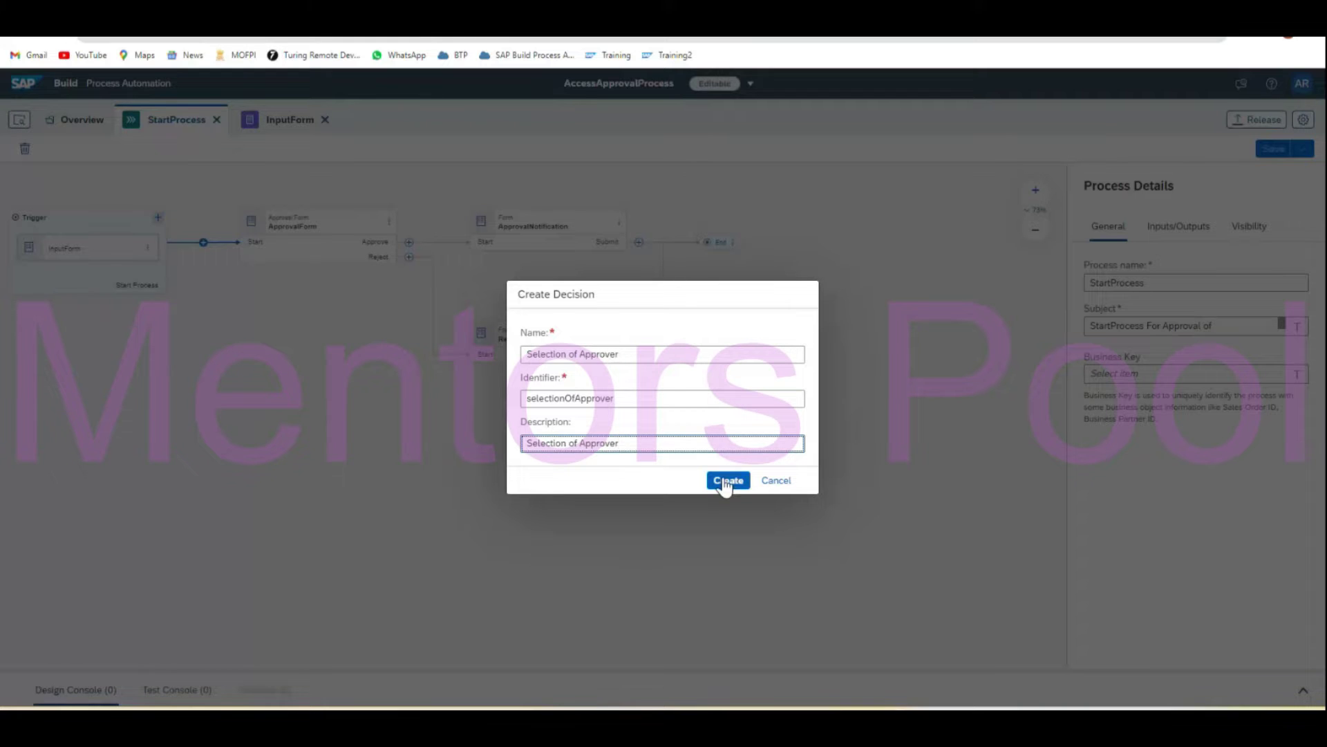
pyautogui.click(726, 481)
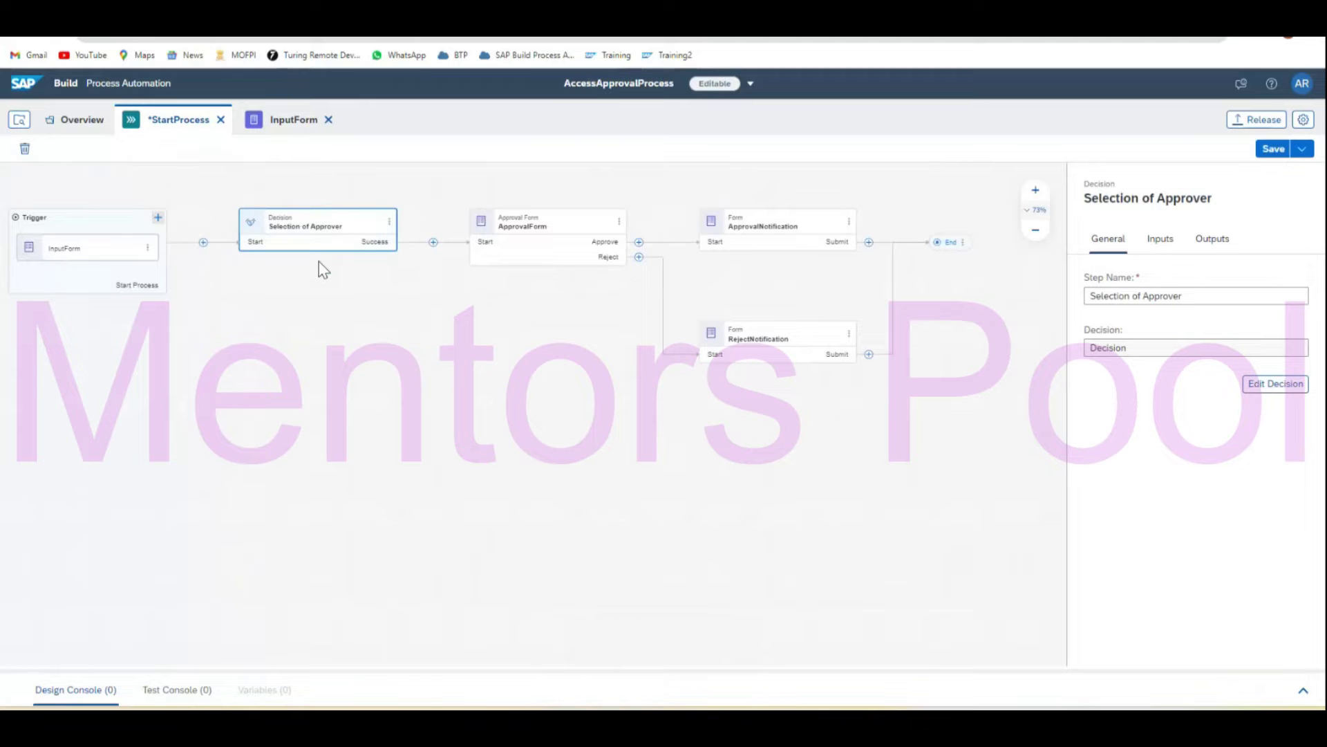
# Open the Selection of Approver decision step in the decision editor.
pyautogui.doubleClick(328, 228)
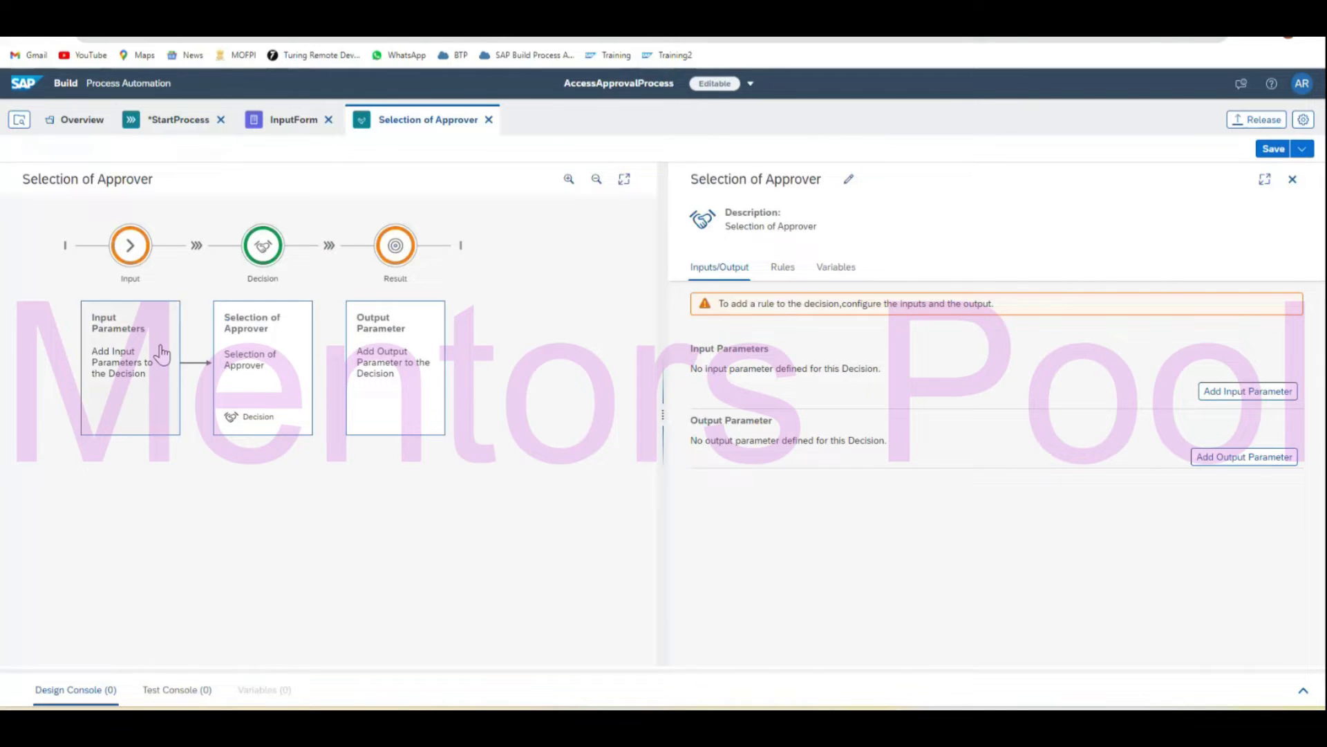
# Add a String input parameter named EmployeeType, with EmployeeType as its description.
pyautogui.click(1248, 390)
pyautogui.click(754, 388)
pyautogui.click(753, 388)
pyautogui.write('Em')
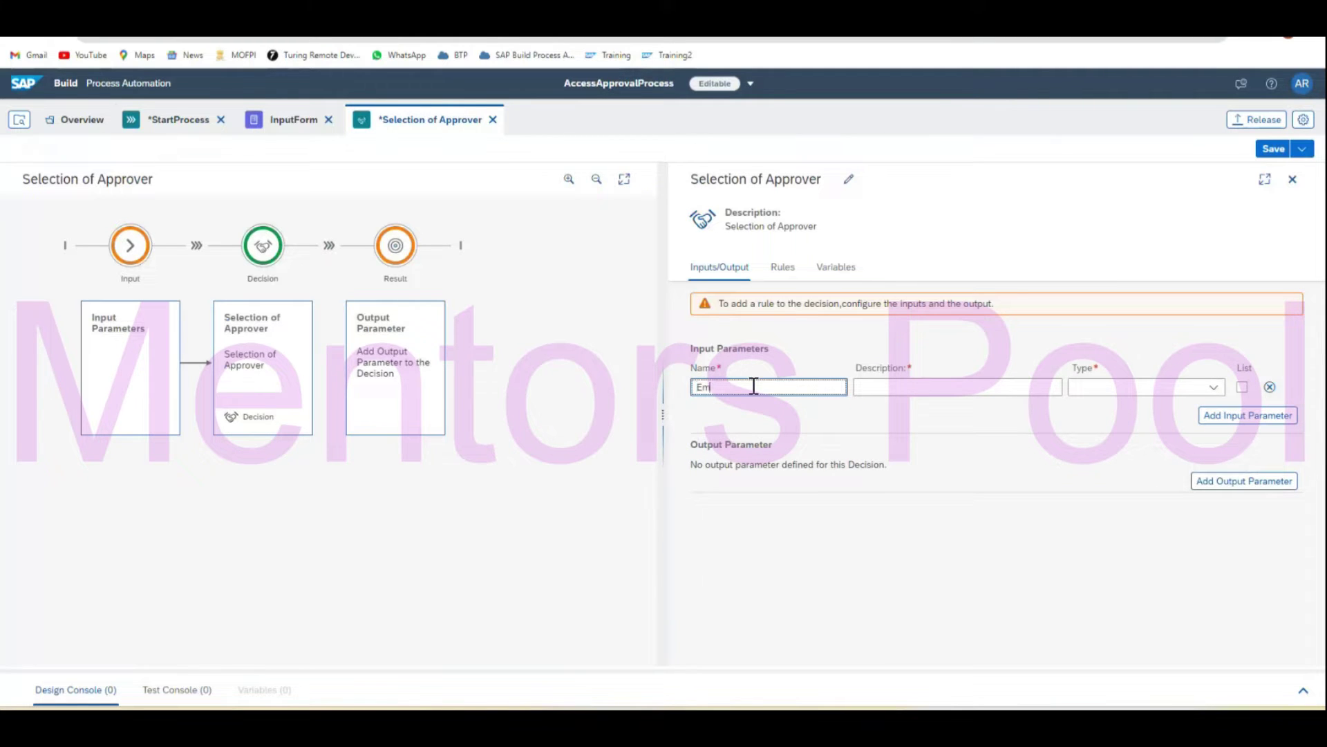
pyautogui.write('ployeeType')
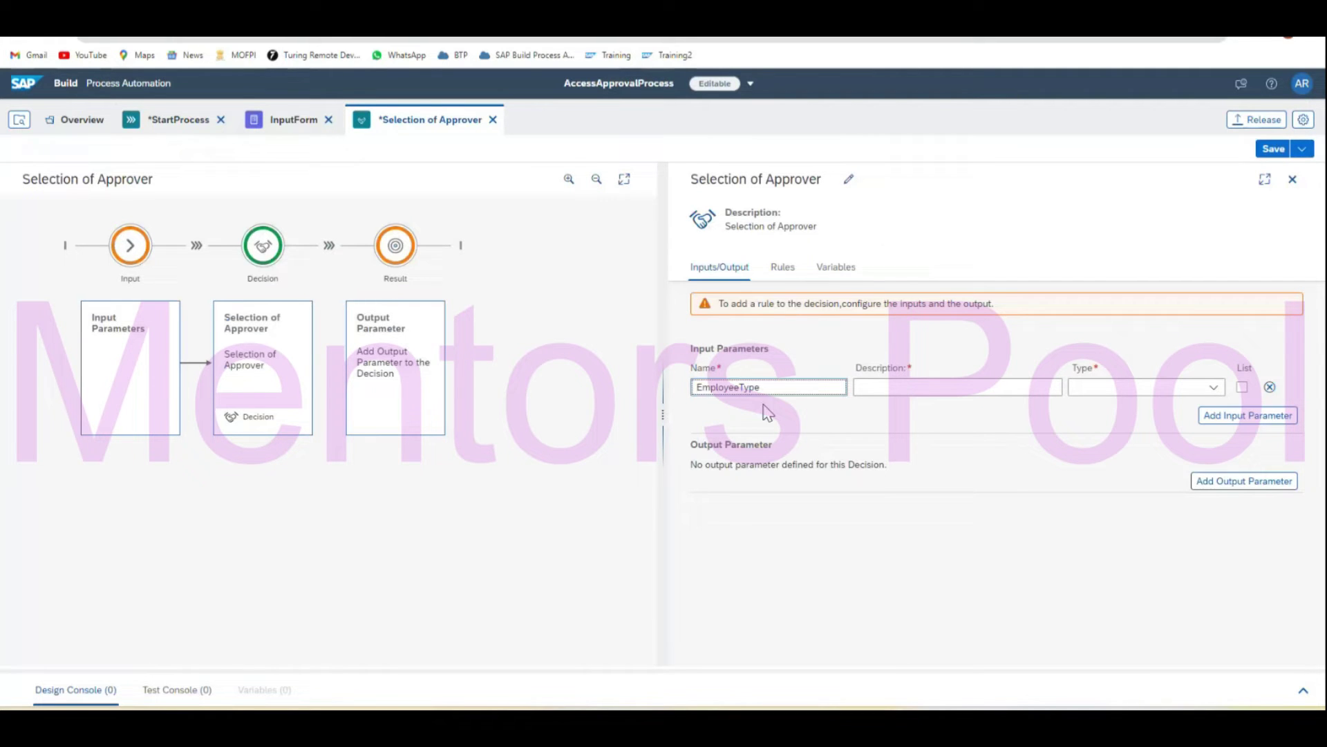
pyautogui.doubleClick(817, 394)
pyautogui.hotkey('ctrl', 'c')
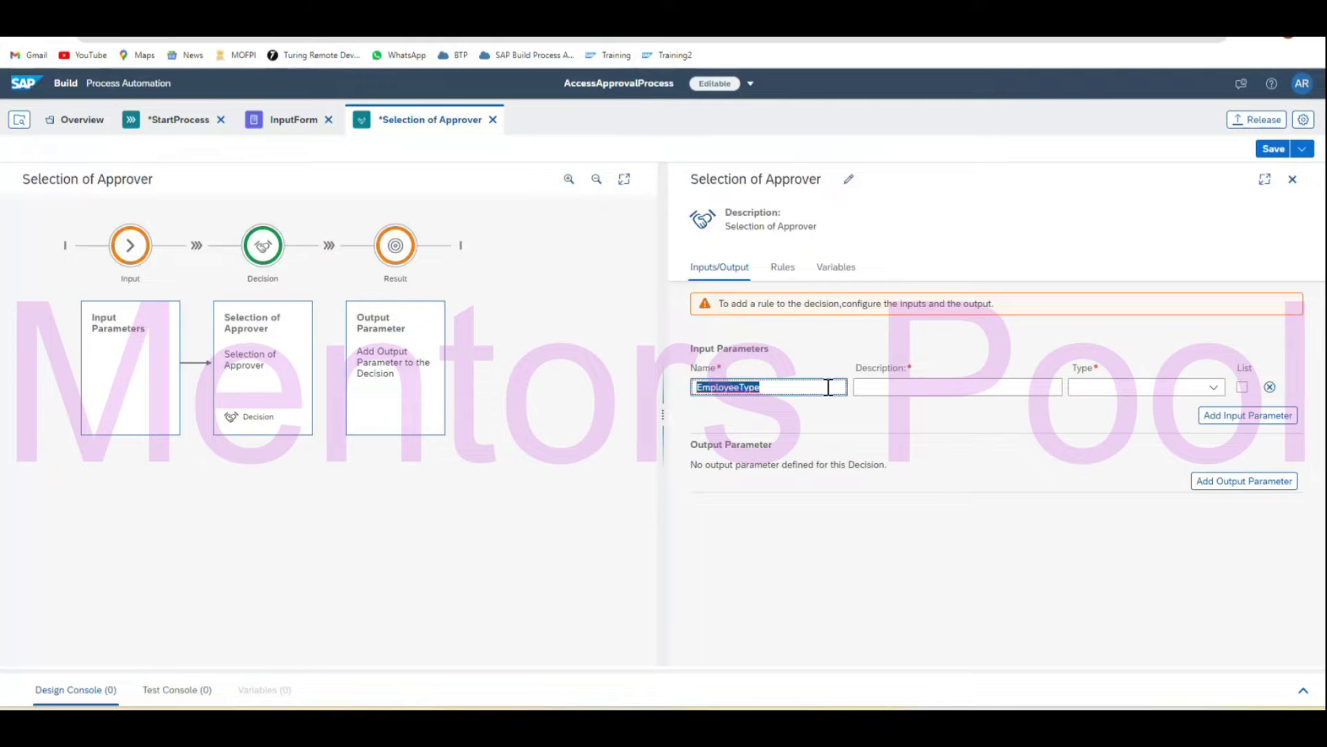
pyautogui.click(882, 386)
pyautogui.hotkey('ctrl', 'v')
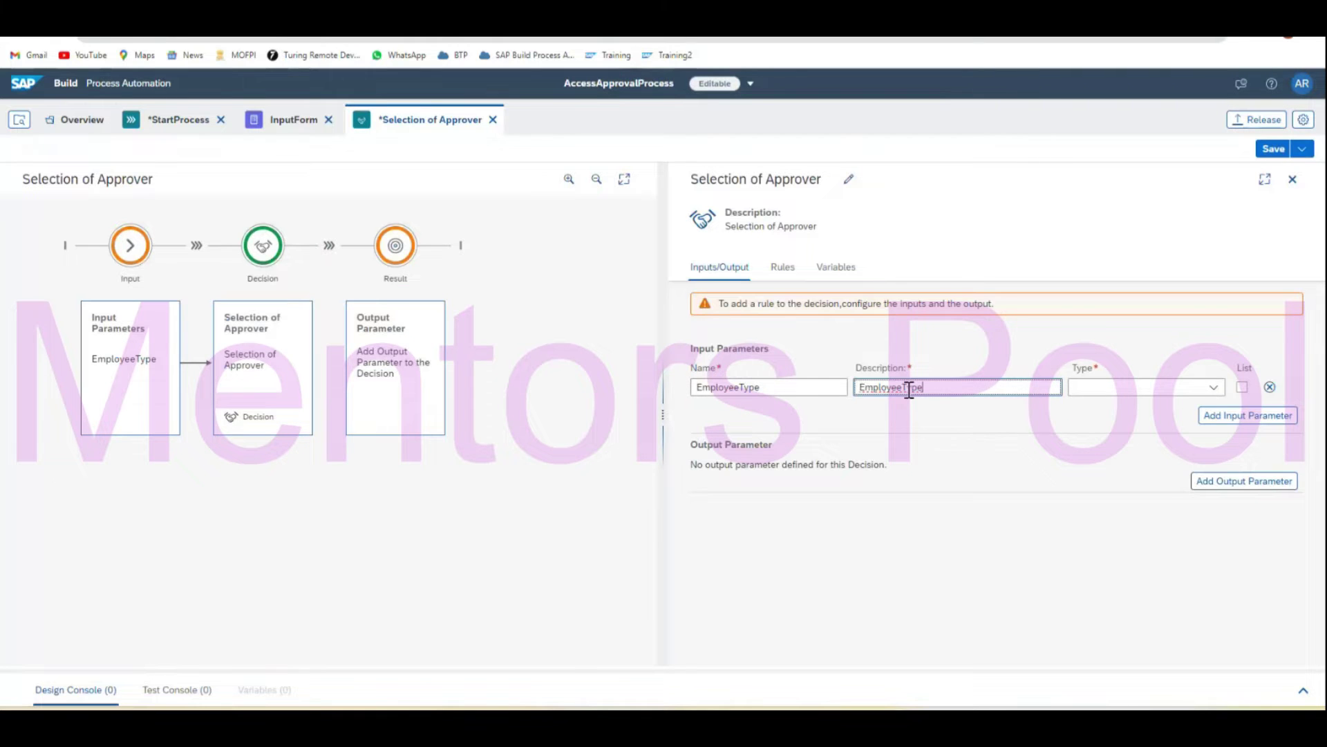
pyautogui.click(1214, 388)
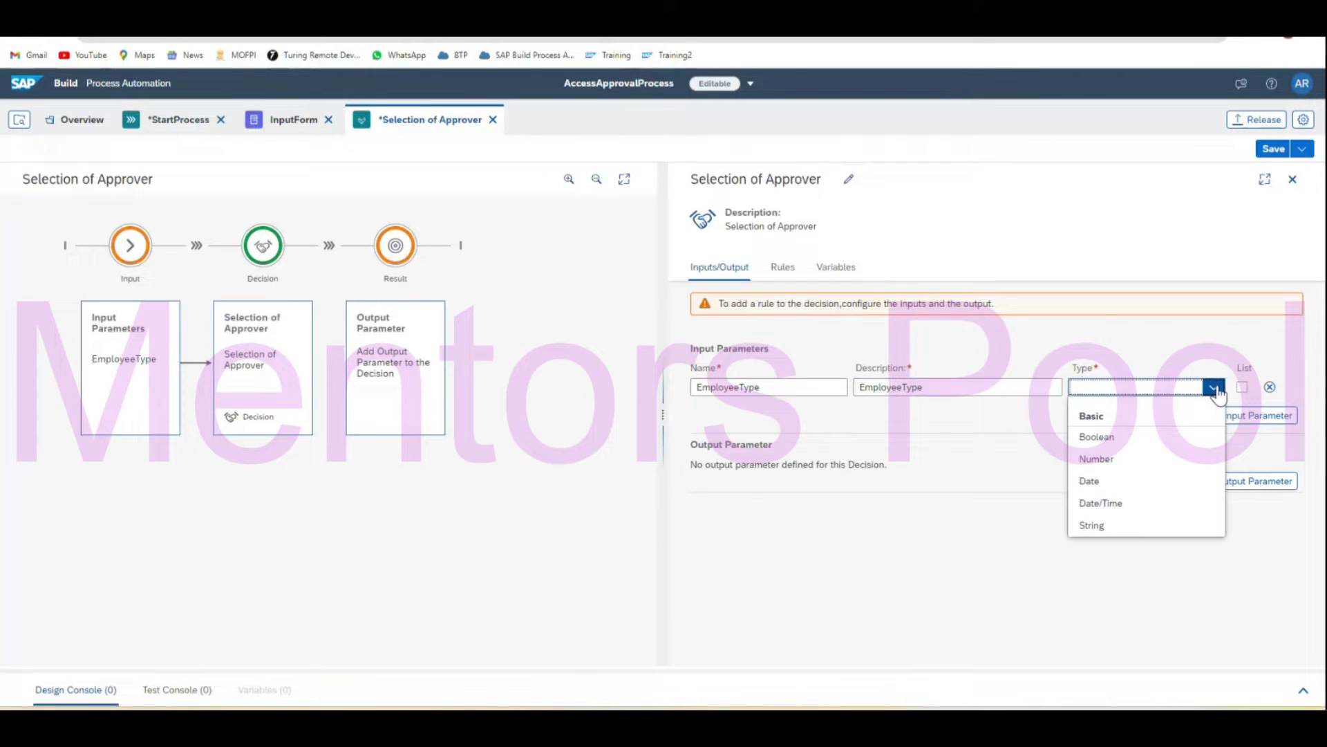
pyautogui.click(1168, 526)
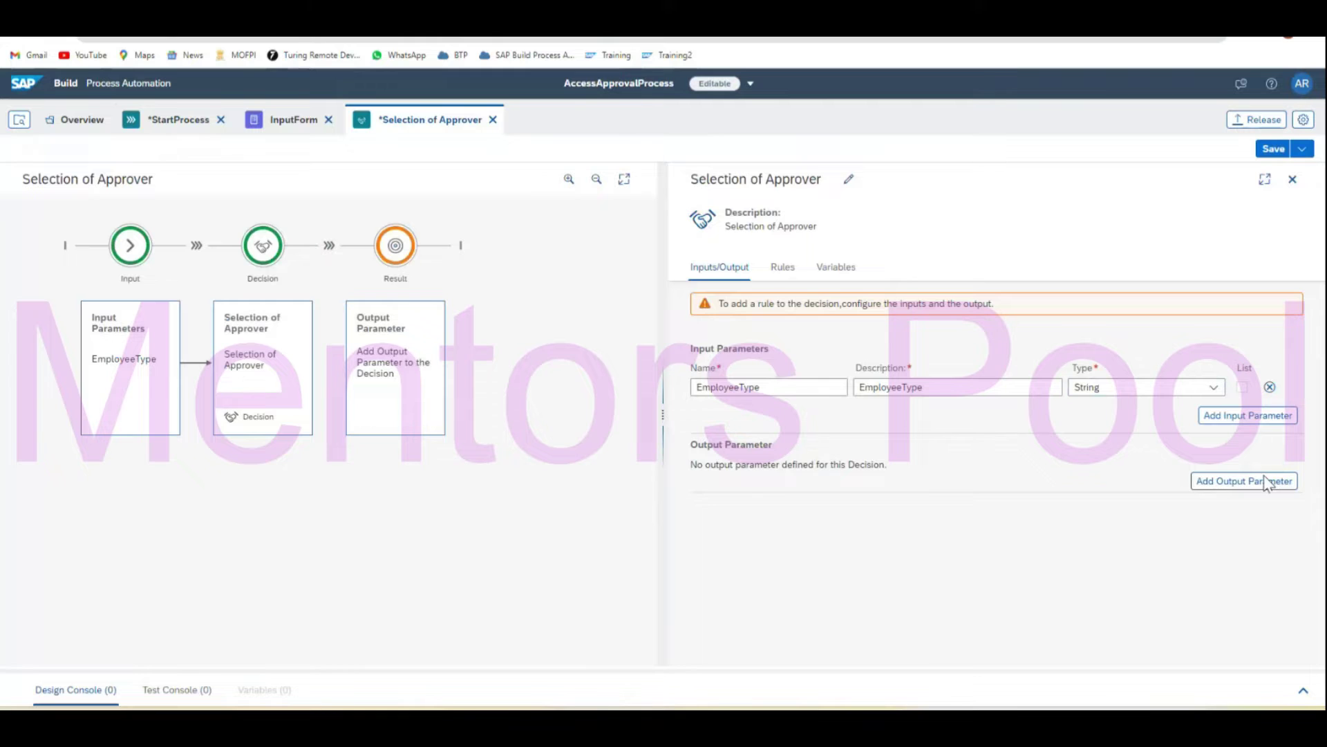
# Add a String output parameter named Approver and save the decision.
pyautogui.click(1226, 484)
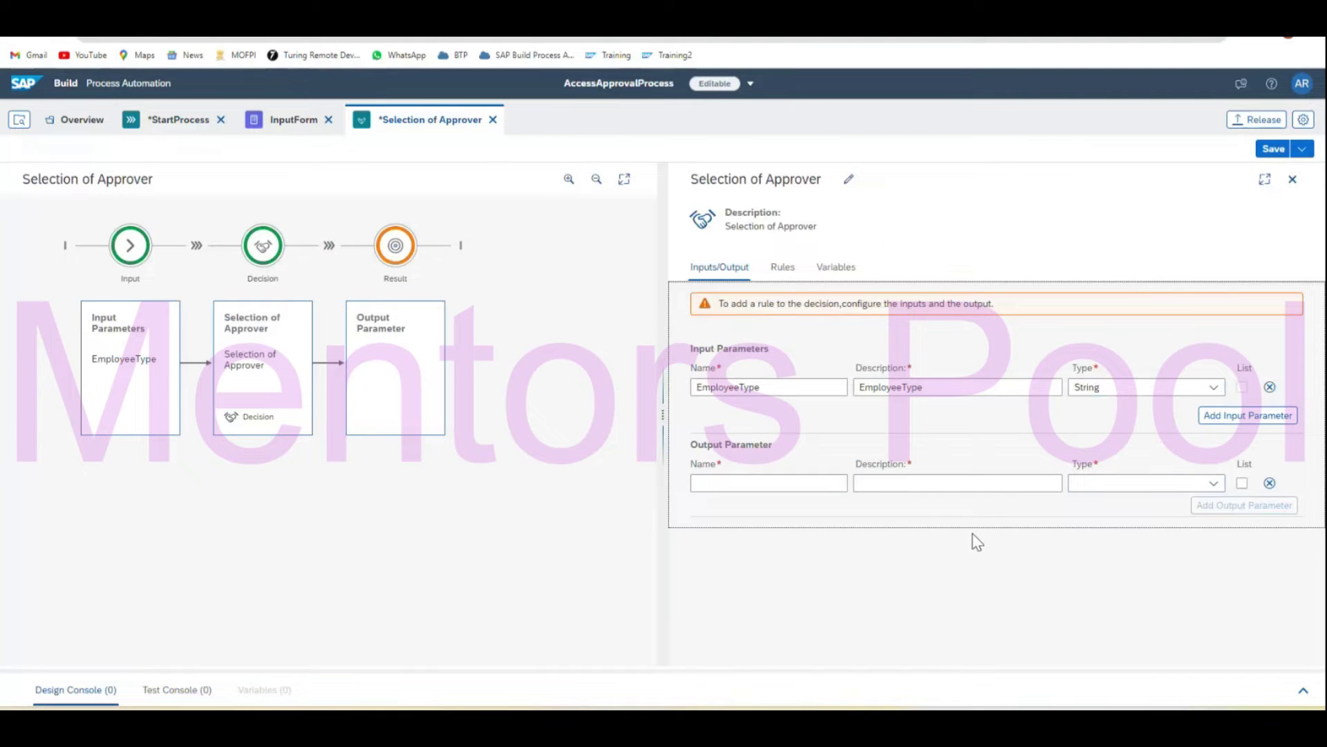
pyautogui.click(779, 488)
pyautogui.write('Approve')
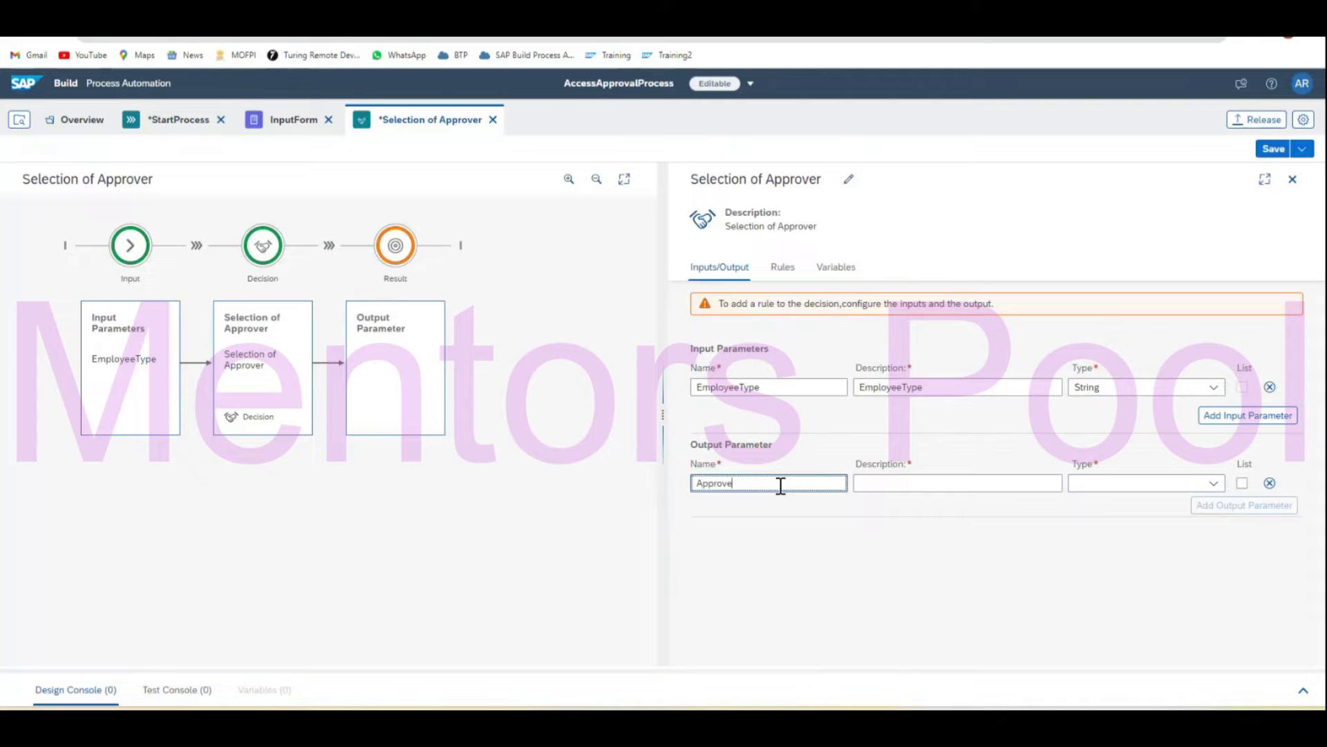
pyautogui.write('r')
pyautogui.click(903, 484)
pyautogui.write('Approver')
pyautogui.click(1209, 485)
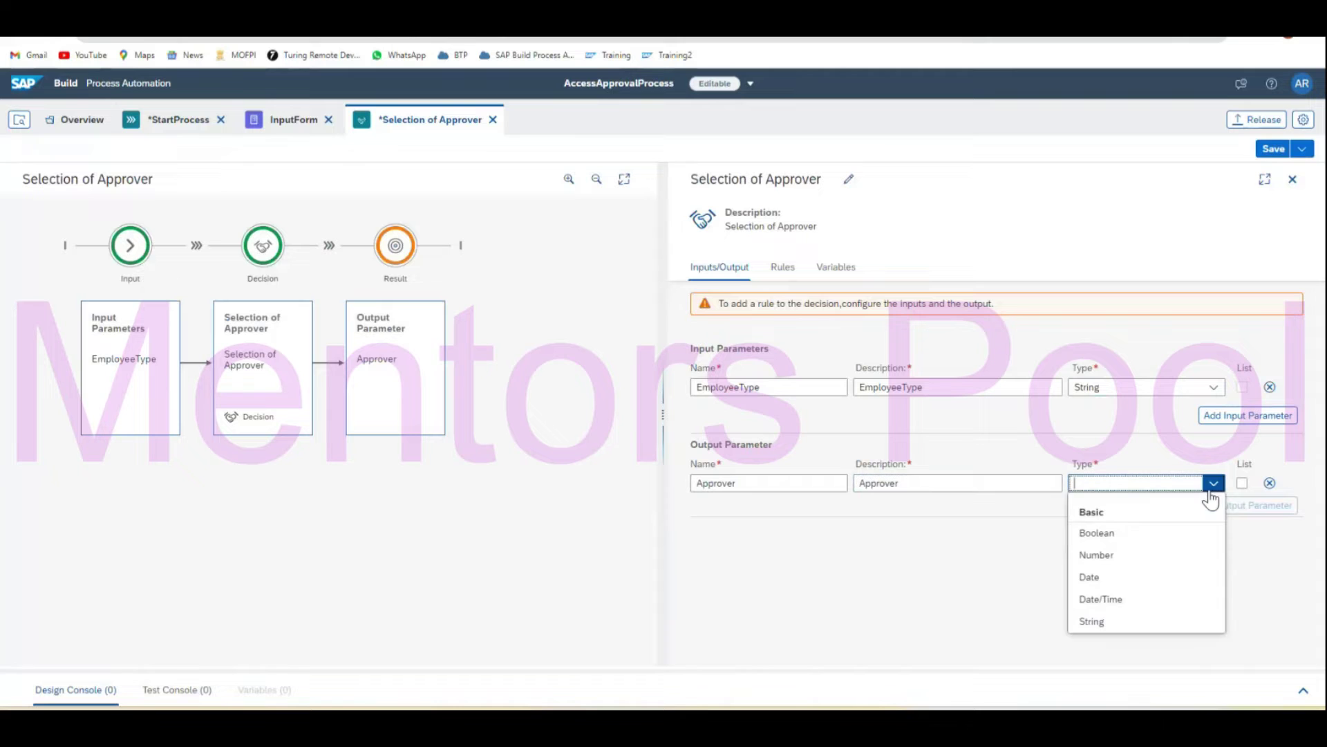
pyautogui.click(1089, 616)
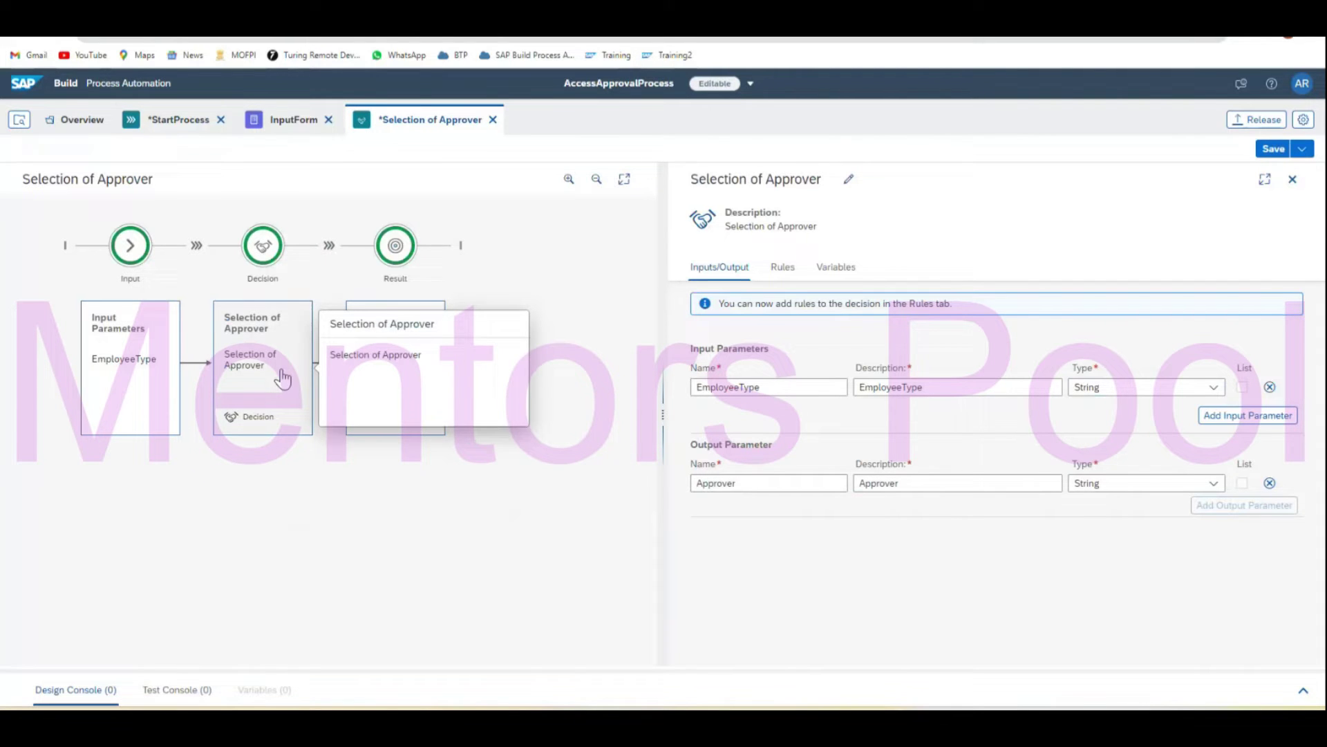
pyautogui.click(152, 427)
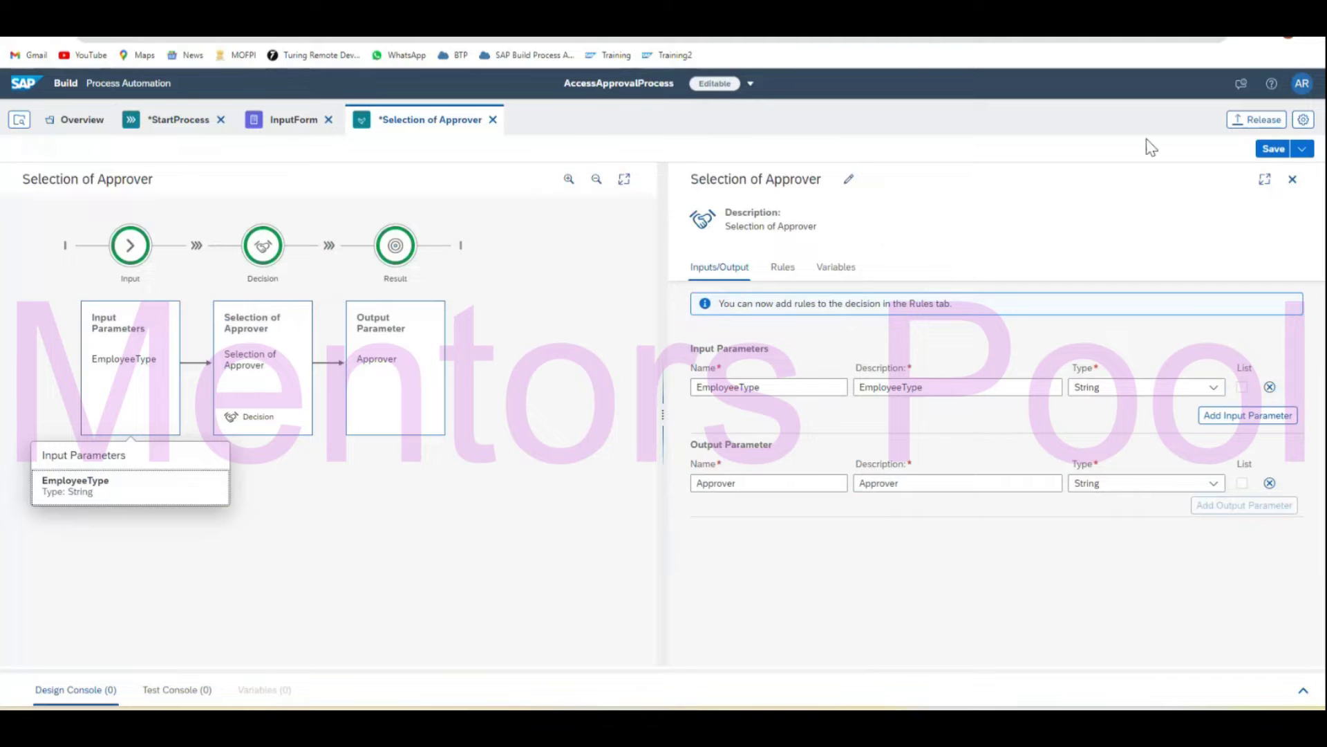
pyautogui.click(1274, 155)
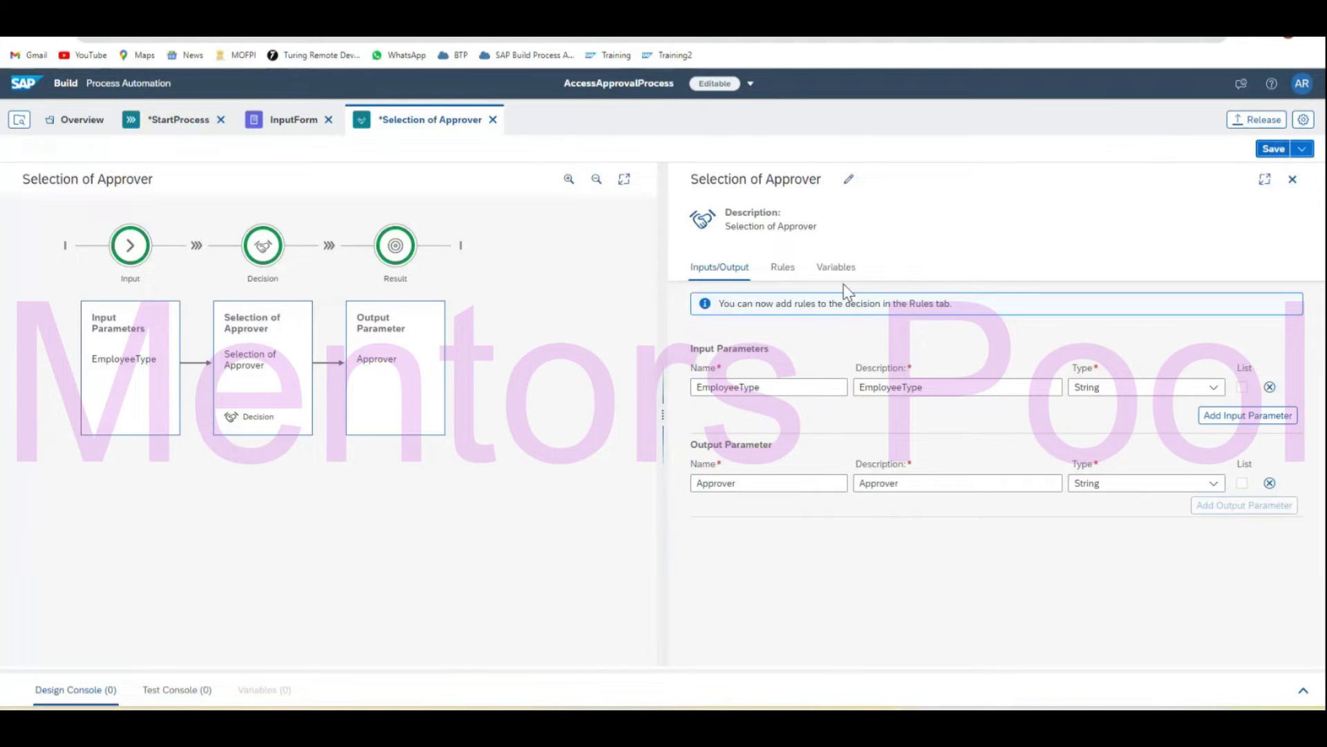
# Start a new decision-table rule named SelectApprover, with SelectApprover as its description.
pyautogui.click(784, 269)
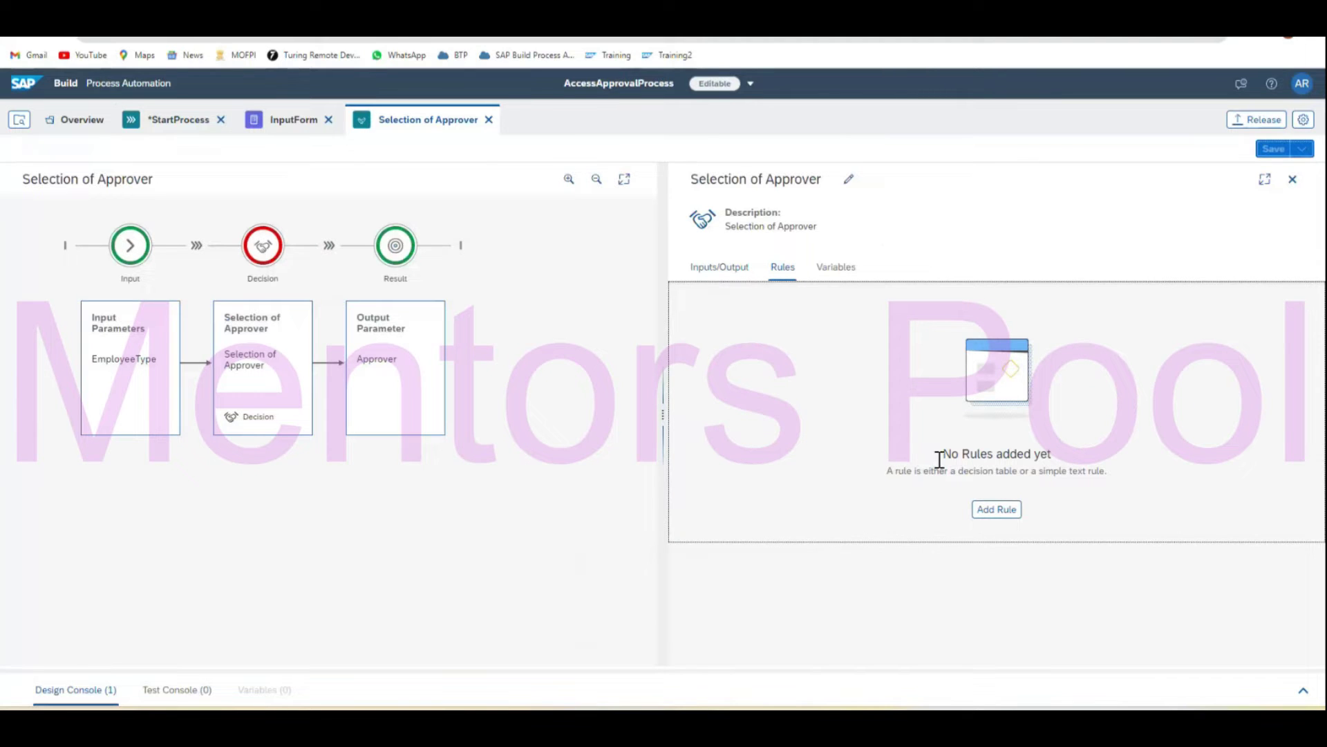
pyautogui.click(1000, 511)
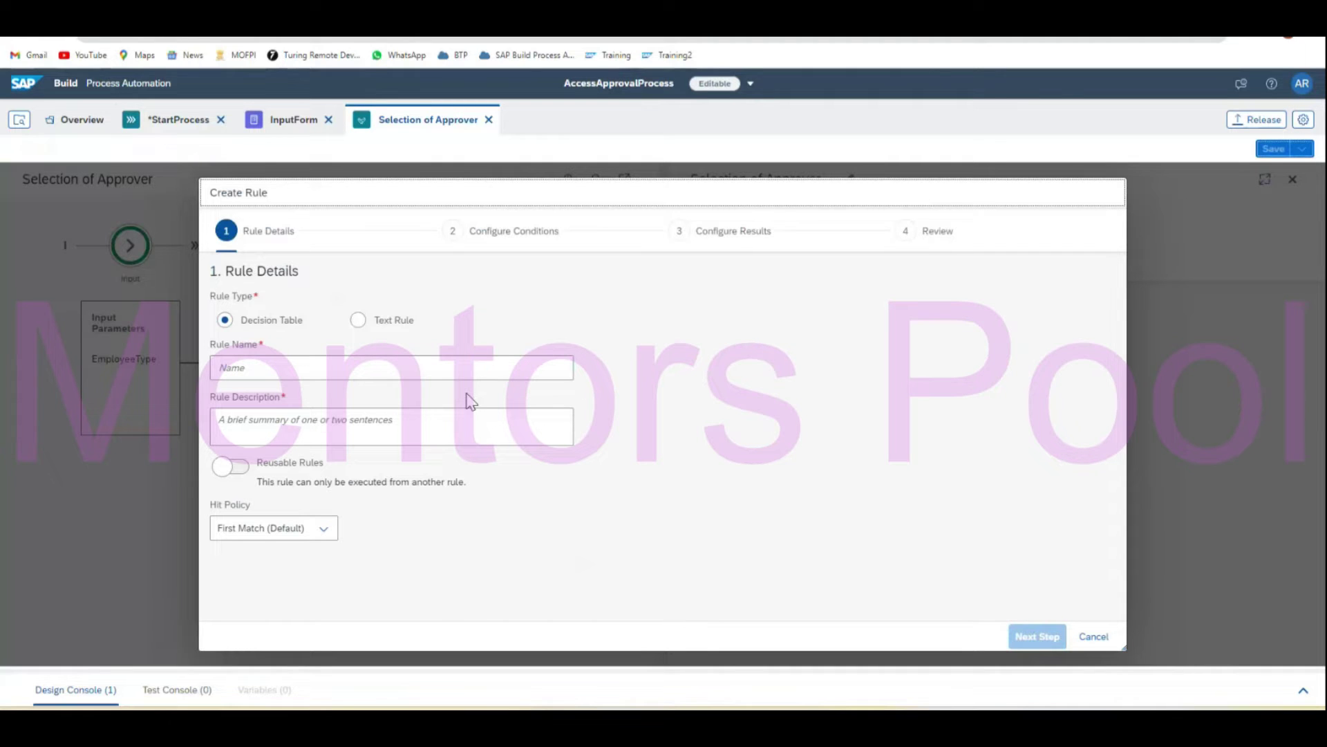
pyautogui.click(388, 366)
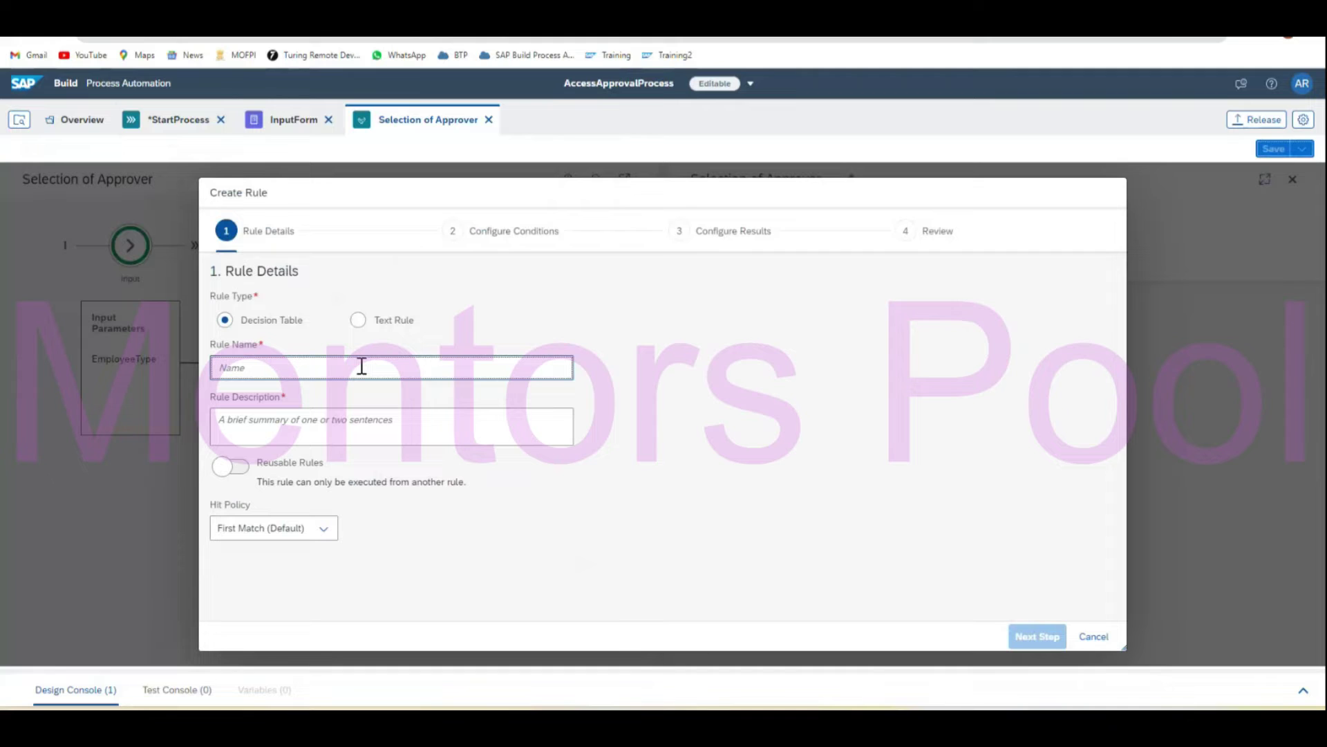
pyautogui.write('SelectApprover')
pyautogui.hotkey('ctrl', 'a')
pyautogui.hotkey('ctrl', 'c')
pyautogui.click(334, 418)
pyautogui.hotkey('ctrl', 'v')
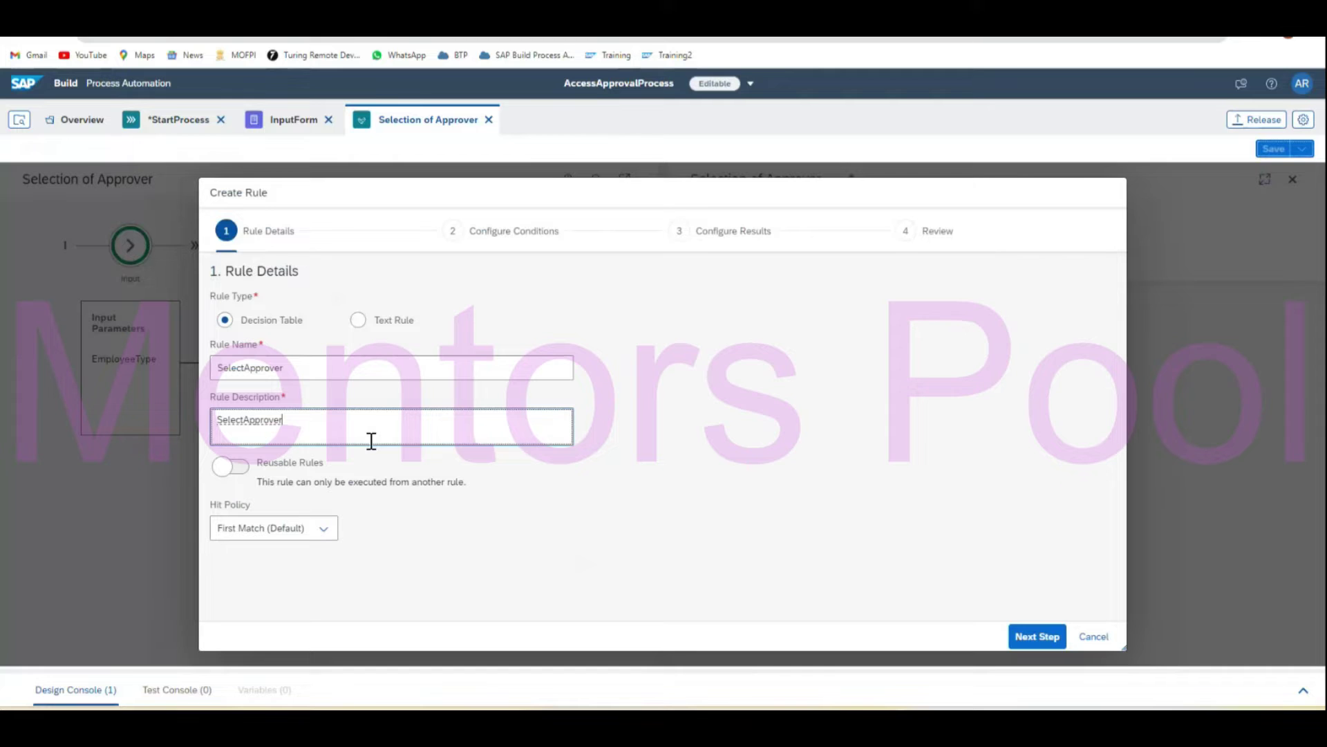
pyautogui.click(538, 558)
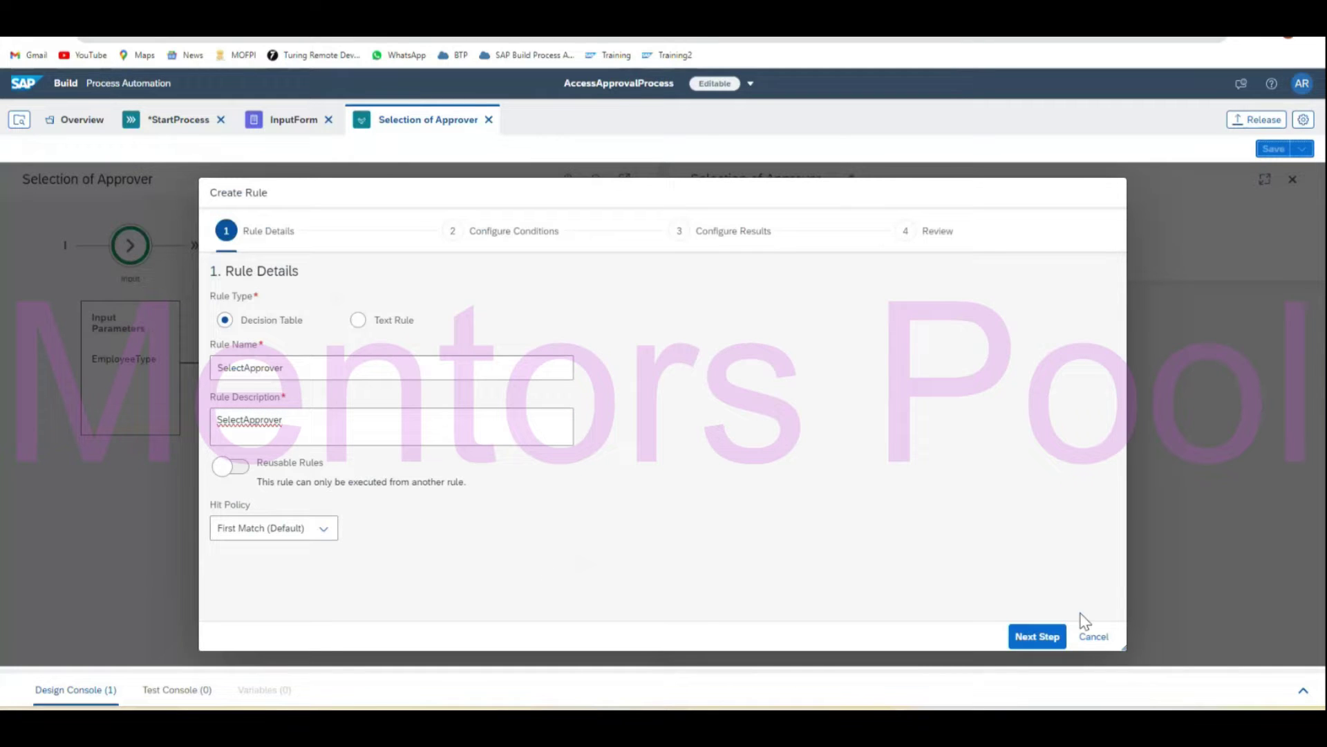
pyautogui.click(1037, 636)
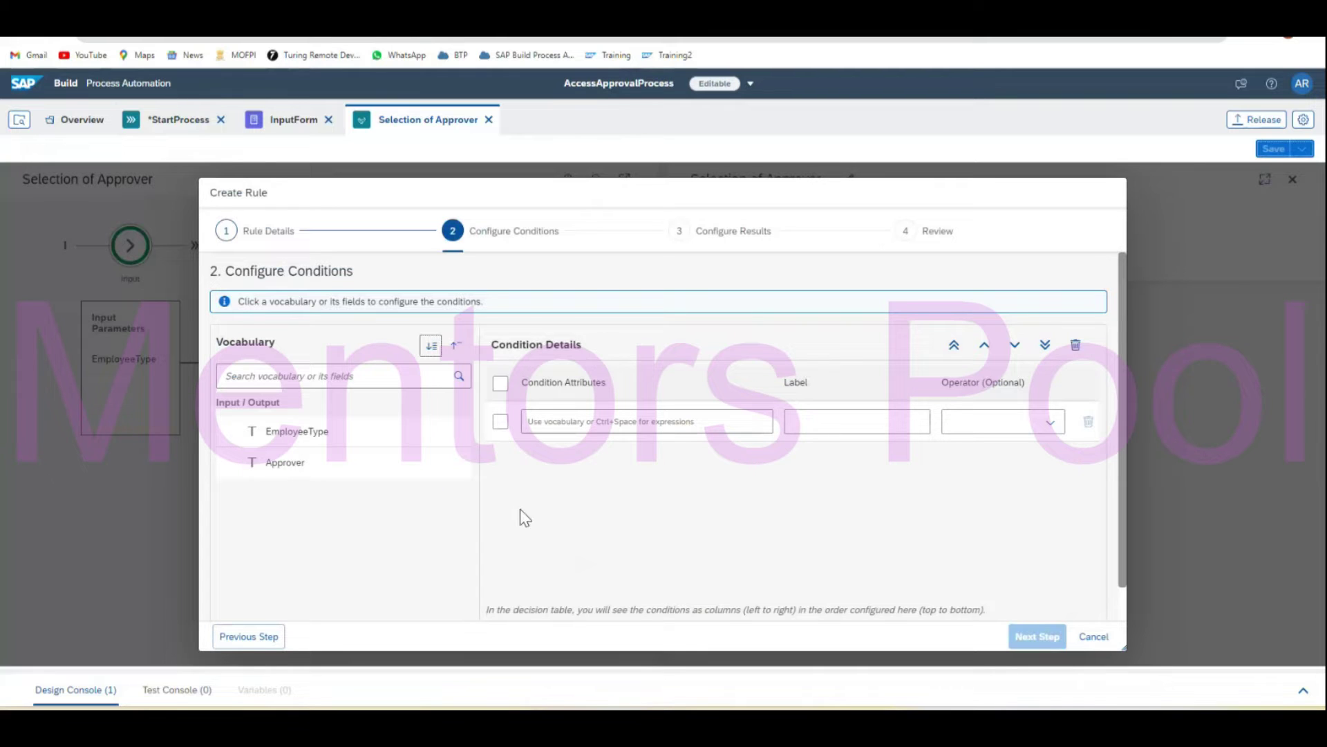
# Add EmployeeType from the vocabulary as the rule's condition.
pyautogui.doubleClick(296, 435)
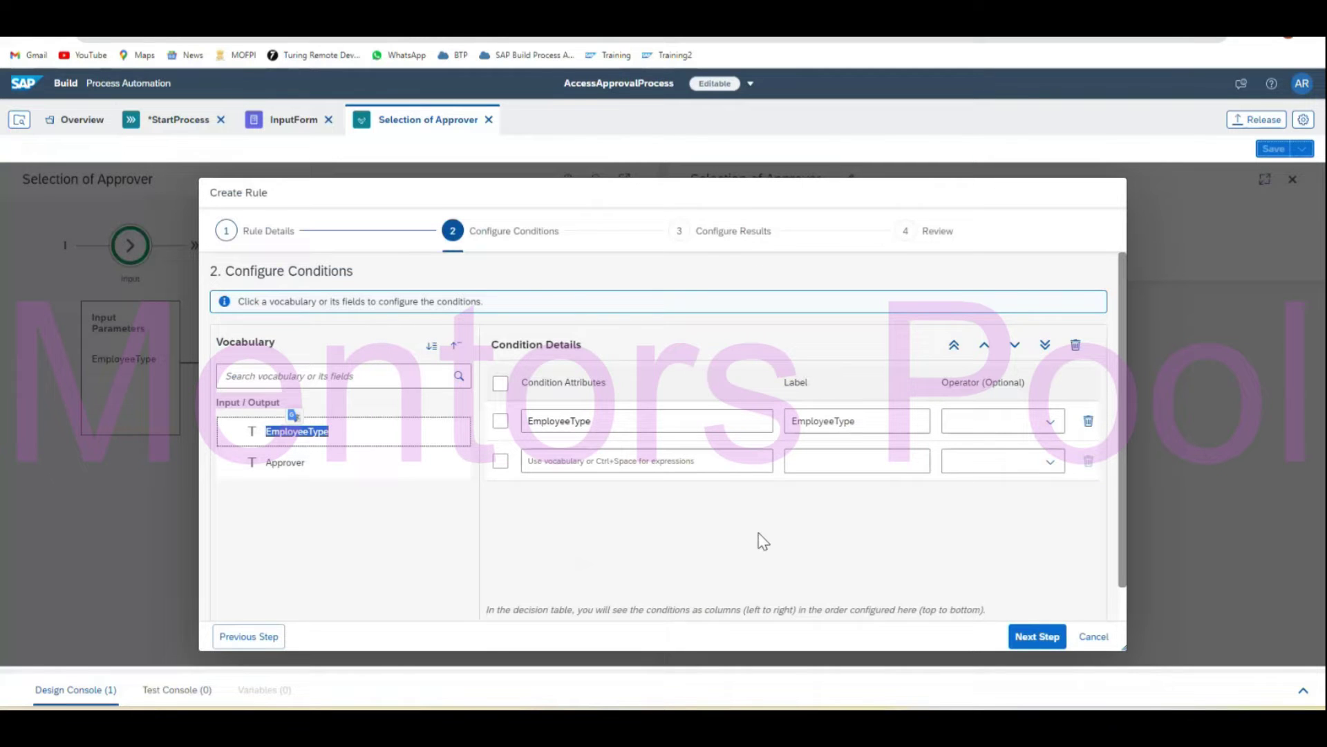
pyautogui.click(358, 503)
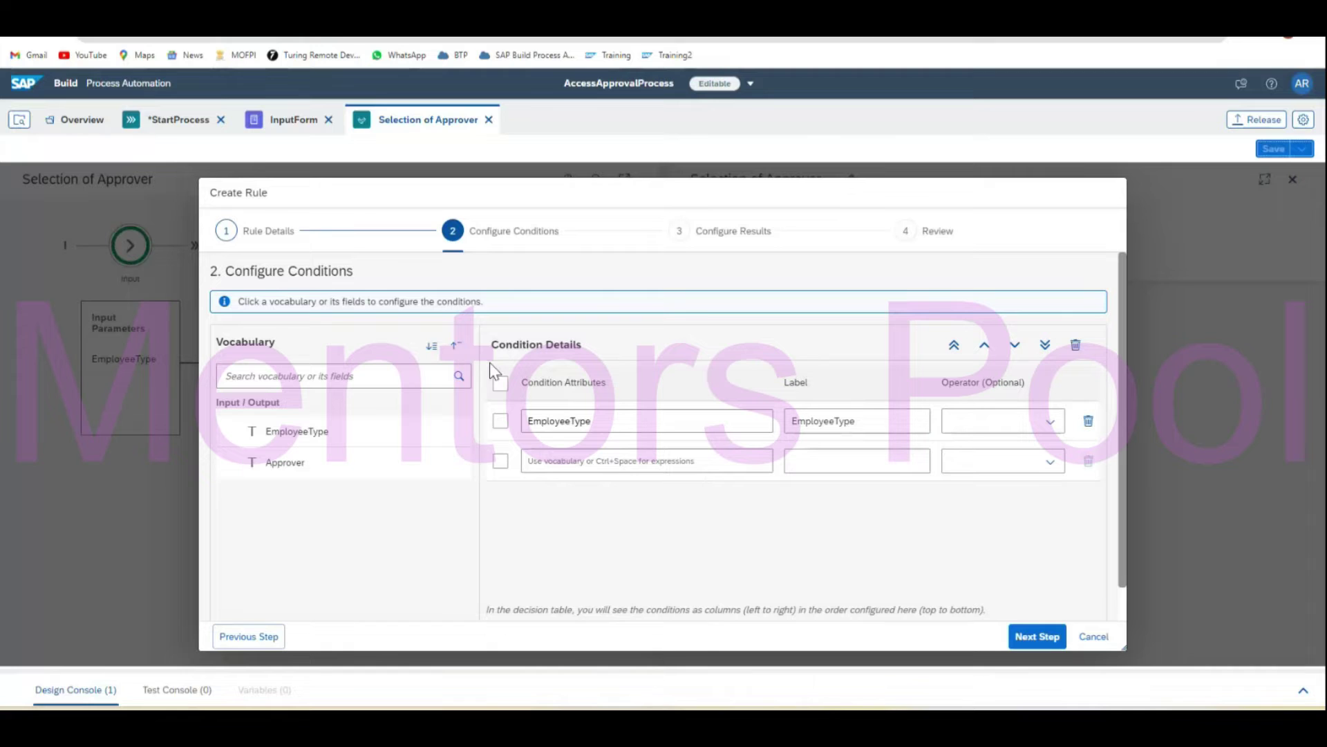
pyautogui.click(1038, 637)
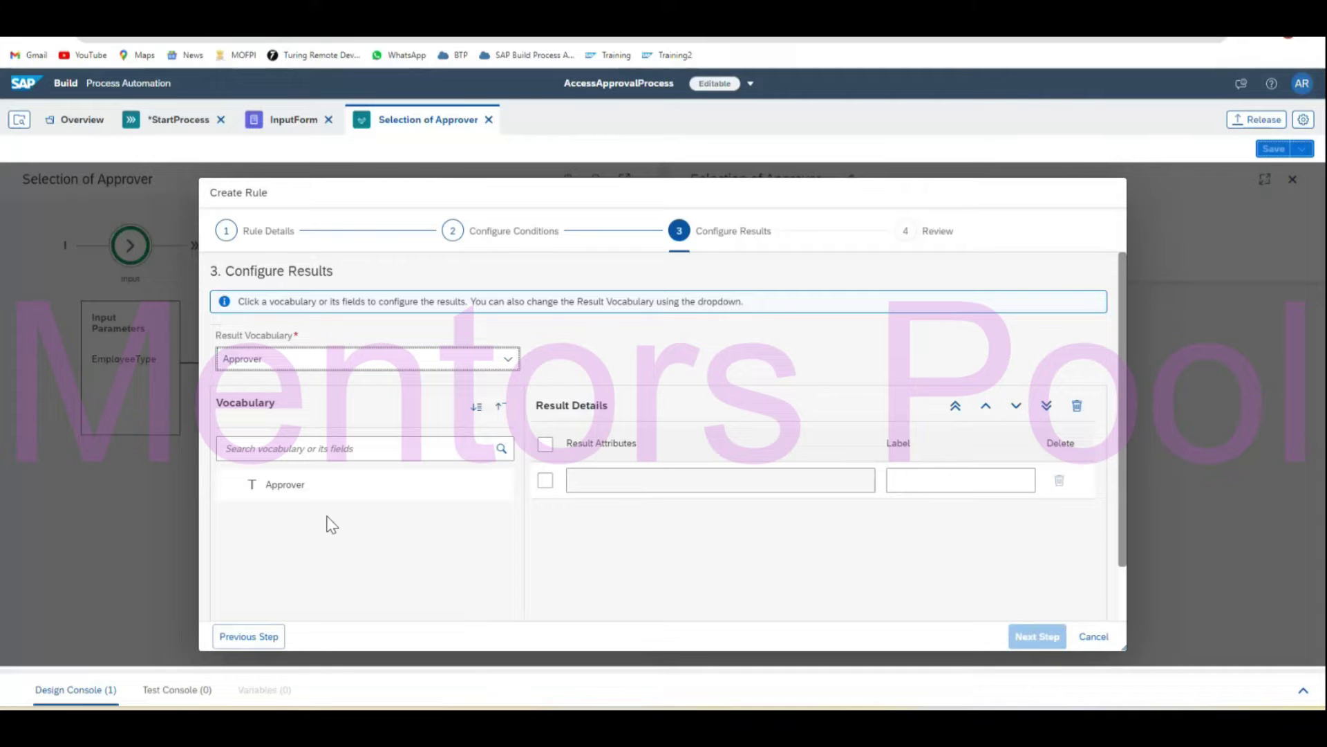
# Add Approver as the result column and create the SelectApprover decision table.
pyautogui.doubleClick(287, 485)
pyautogui.click(404, 589)
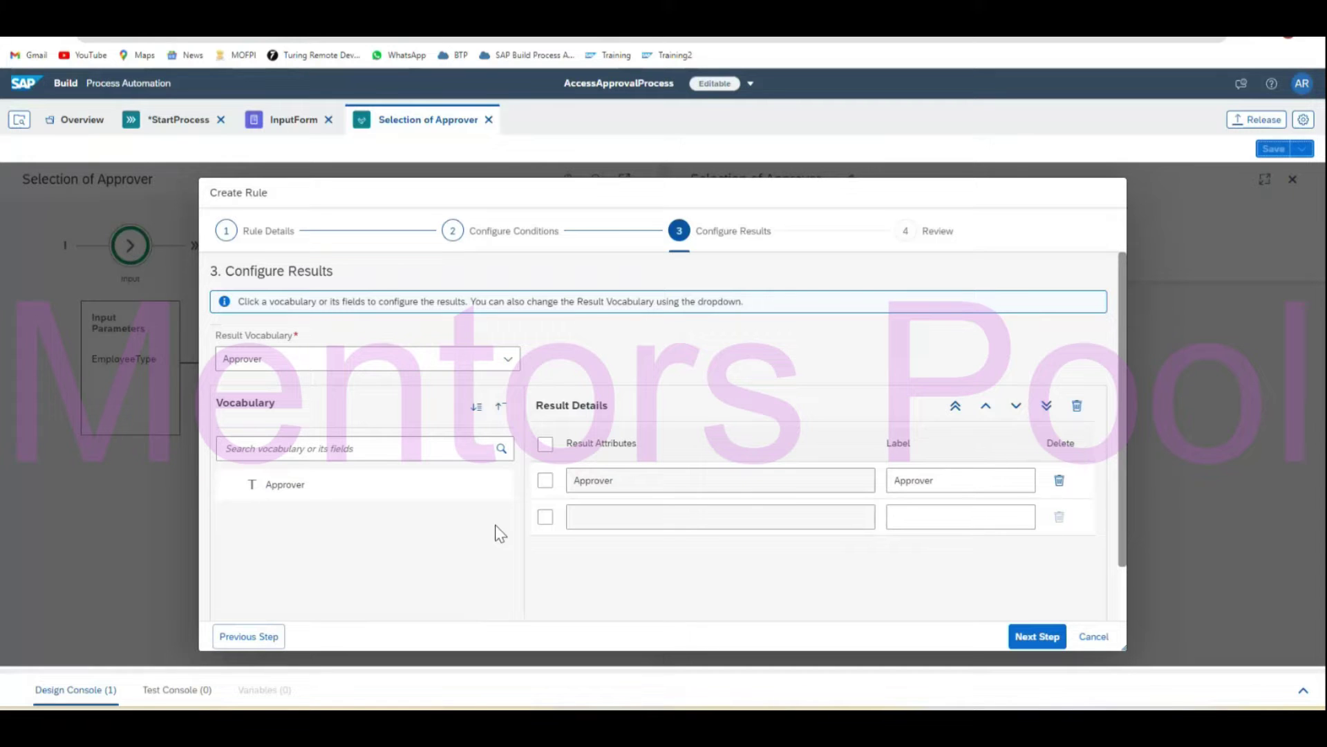
pyautogui.click(1030, 636)
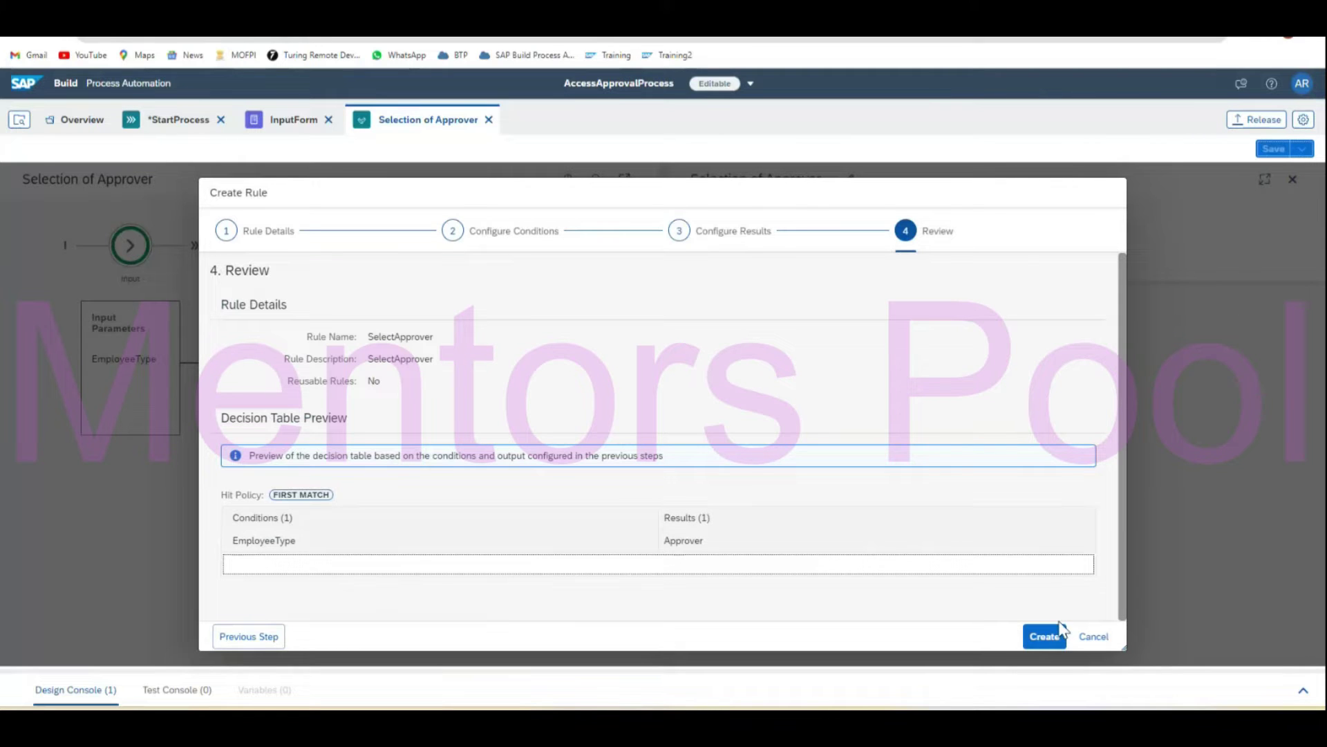
pyautogui.click(1042, 637)
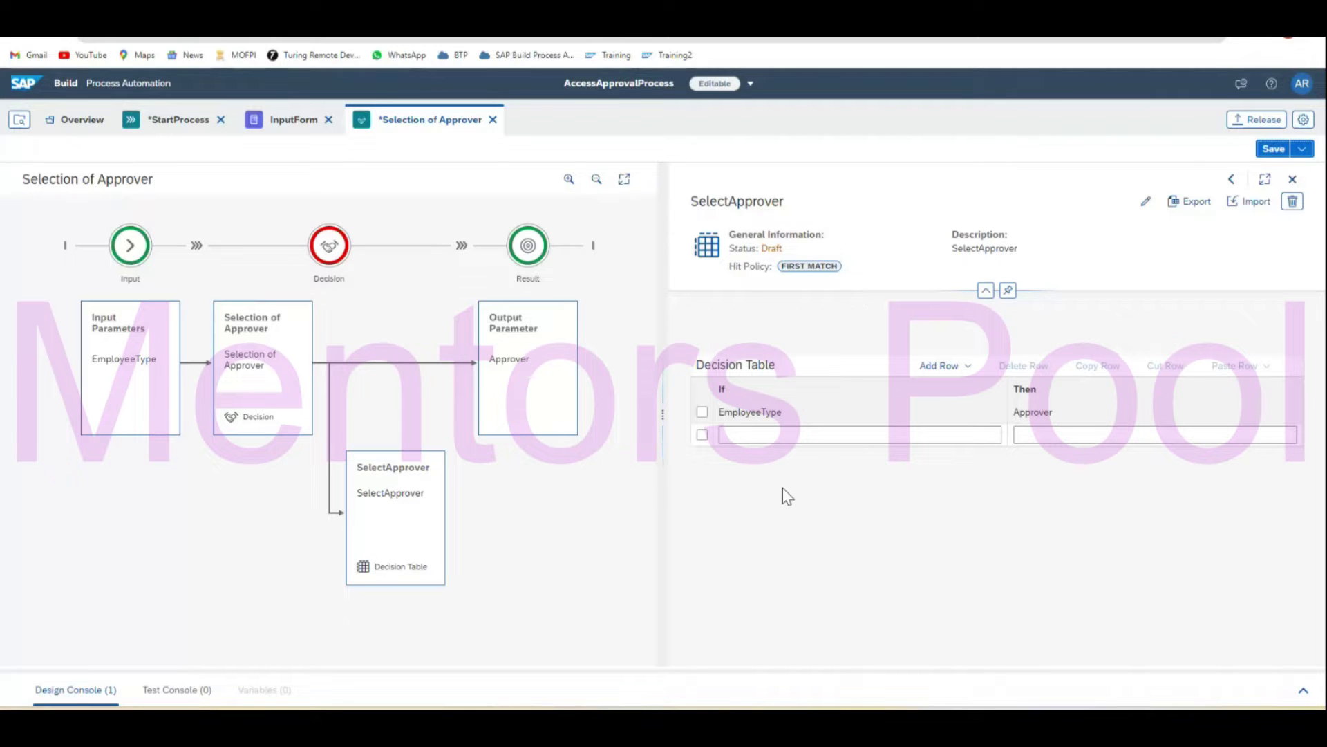
# Set the first row's EmployeeType condition to = 'Permanent' and begin entering its Approver value.
pyautogui.click(804, 436)
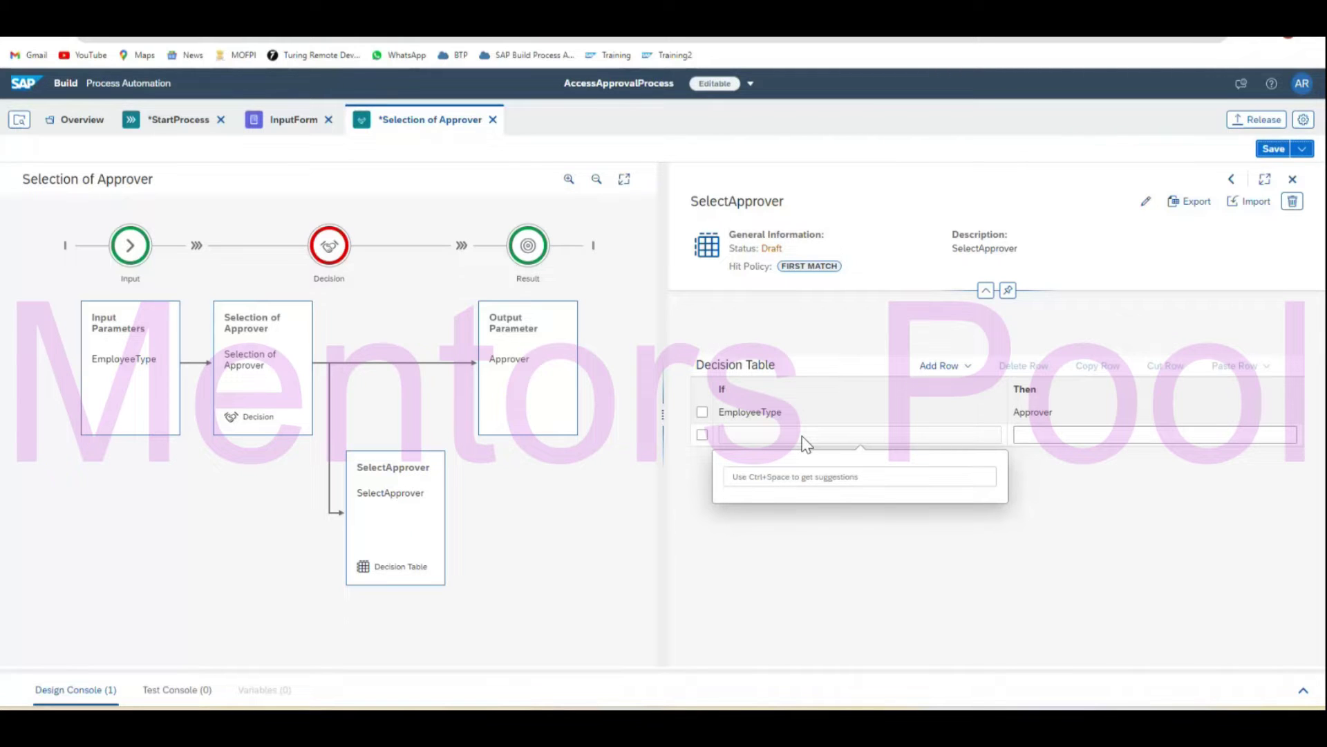
pyautogui.write('= ')
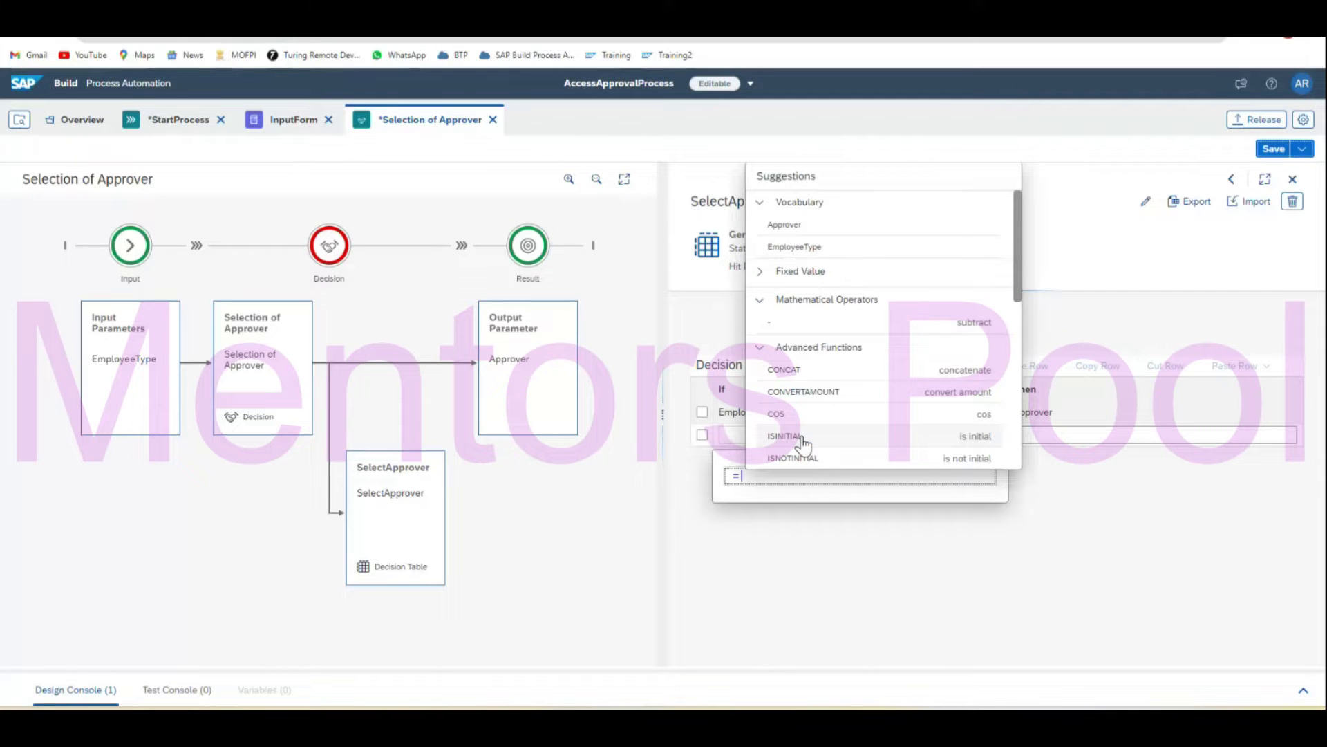
pyautogui.write("'")
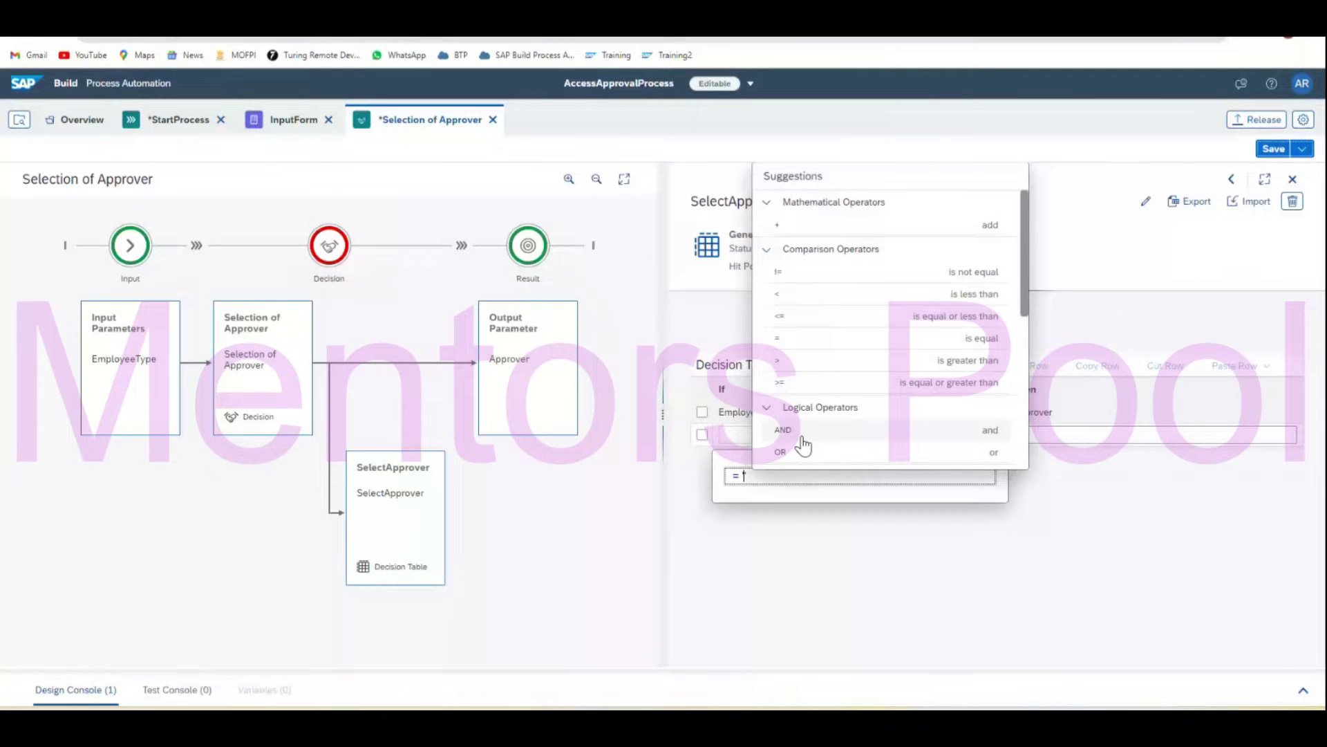
pyautogui.write('Permanent')
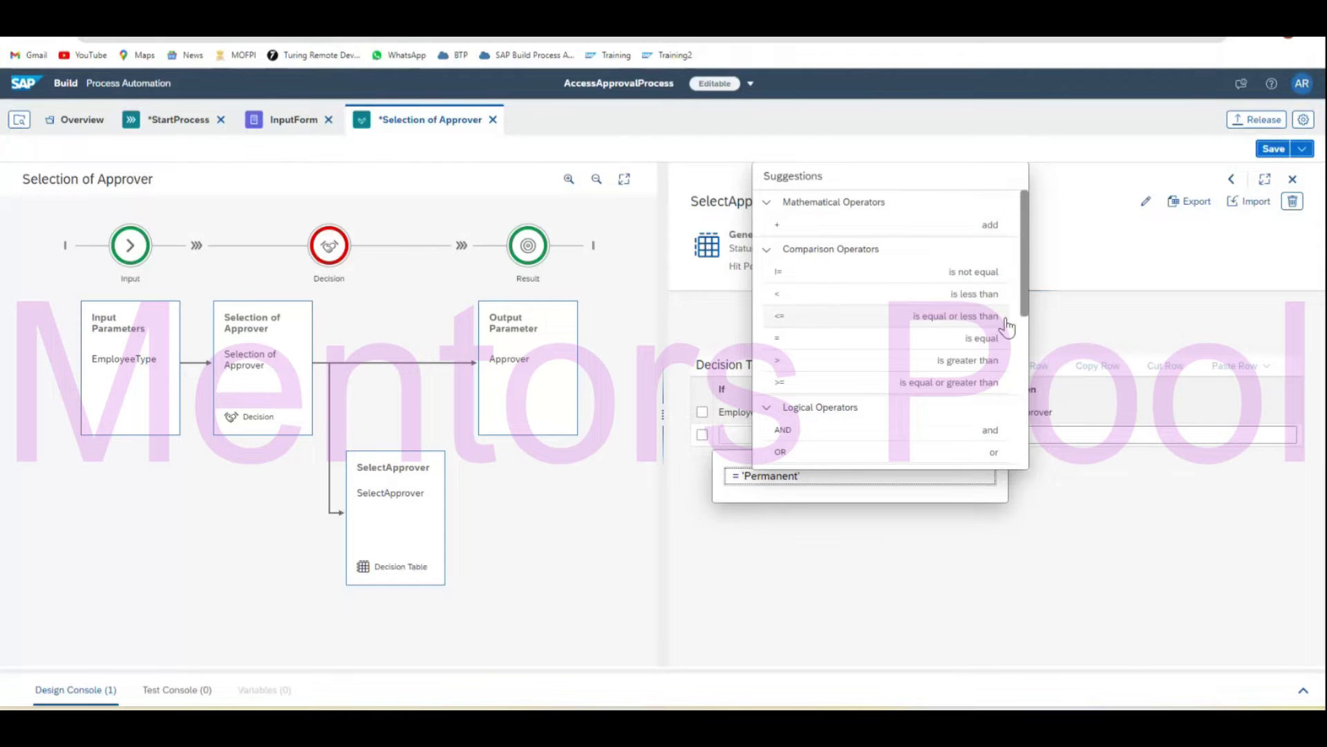
pyautogui.moveTo(1022, 307)
pyautogui.mouseDown()
pyautogui.moveTo(1023, 474)
pyautogui.moveTo(1022, 302)
pyautogui.mouseUp()
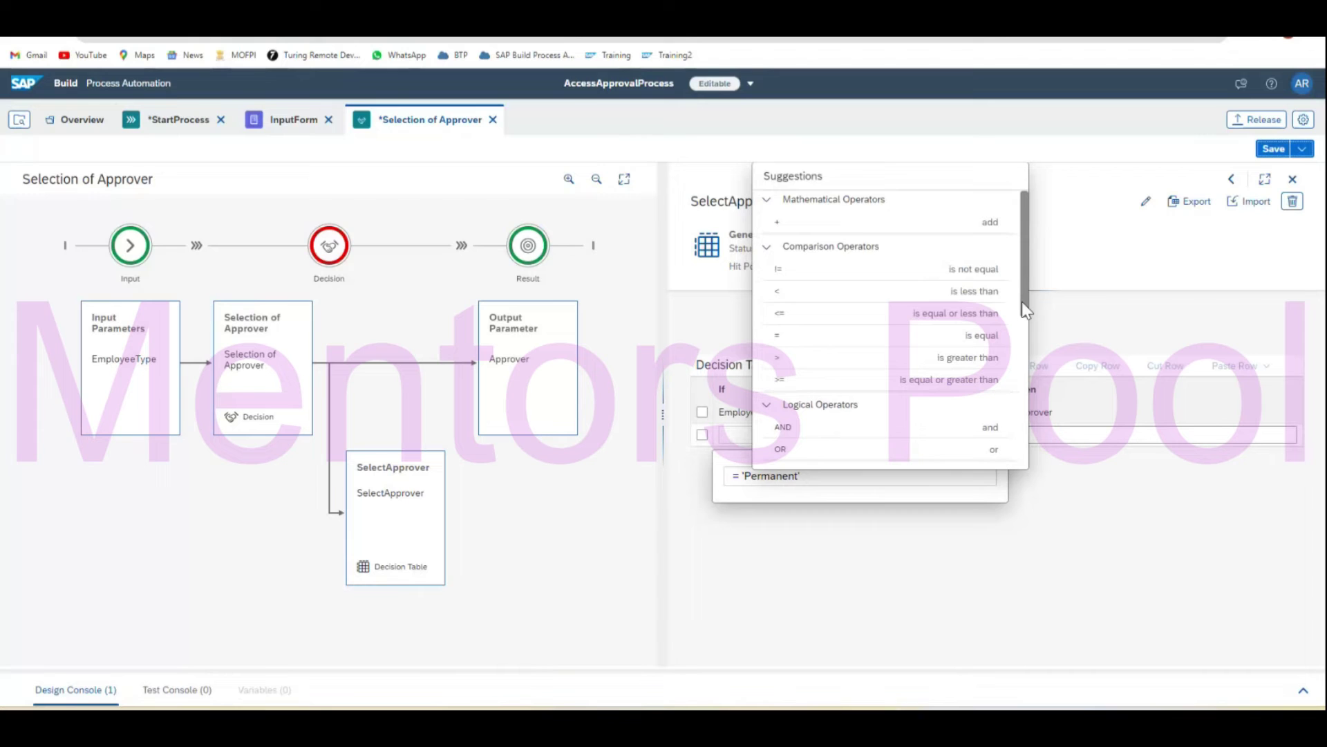
pyautogui.click(978, 596)
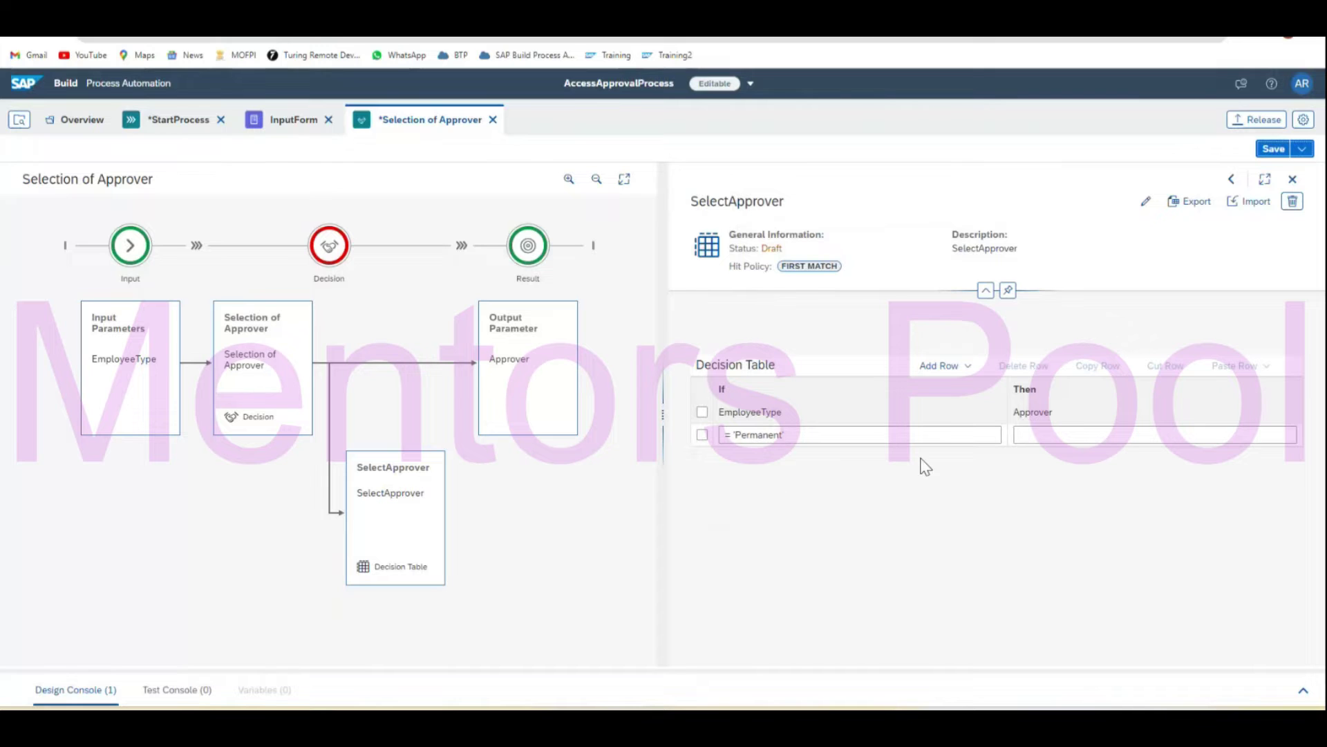
pyautogui.click(1059, 435)
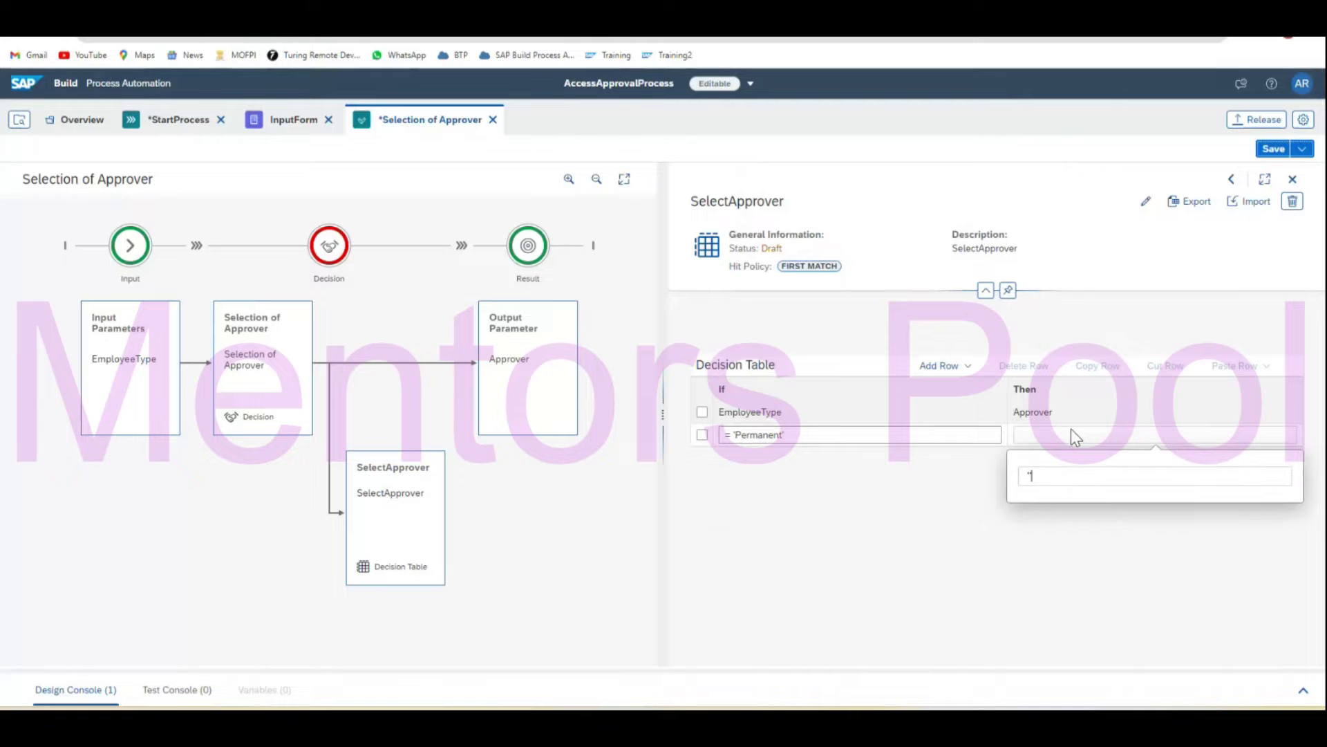
pyautogui.hotkey('ctrl', 'space')
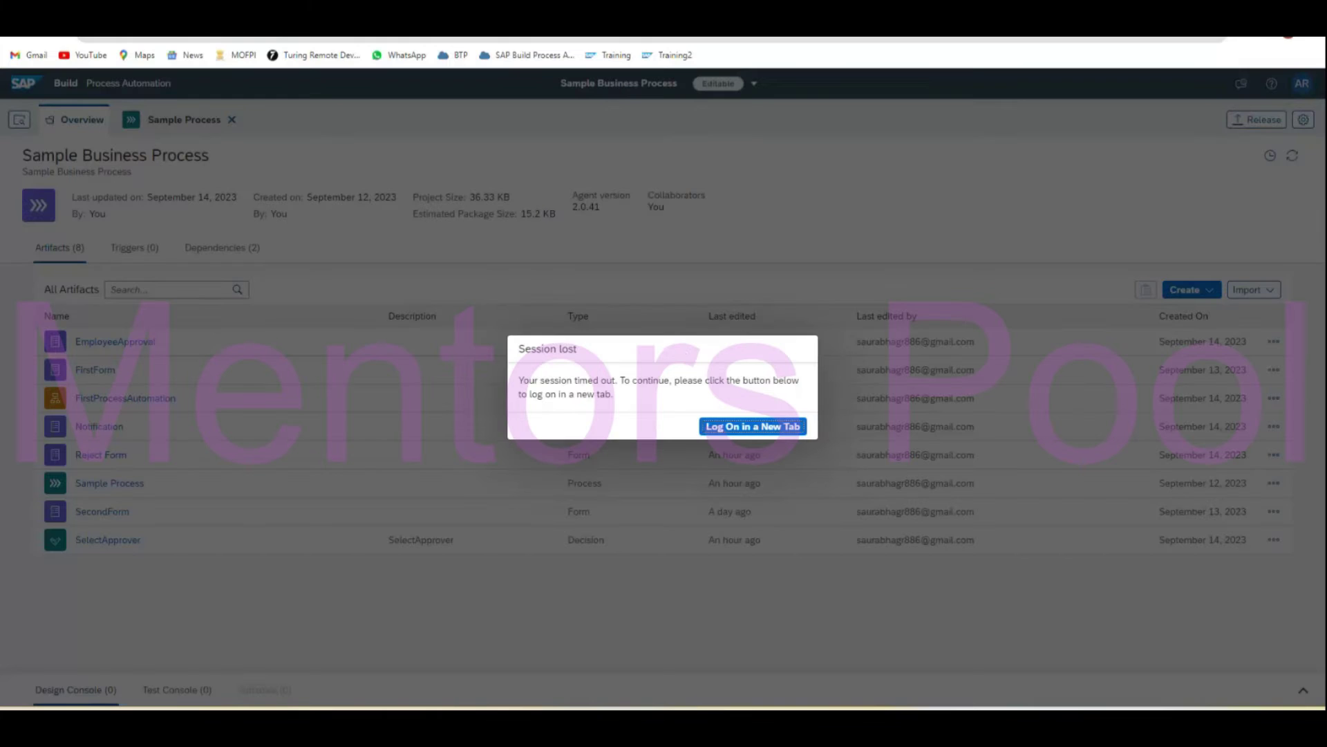
# Reload the page to recover from the lost session.
pyautogui.press('F5')
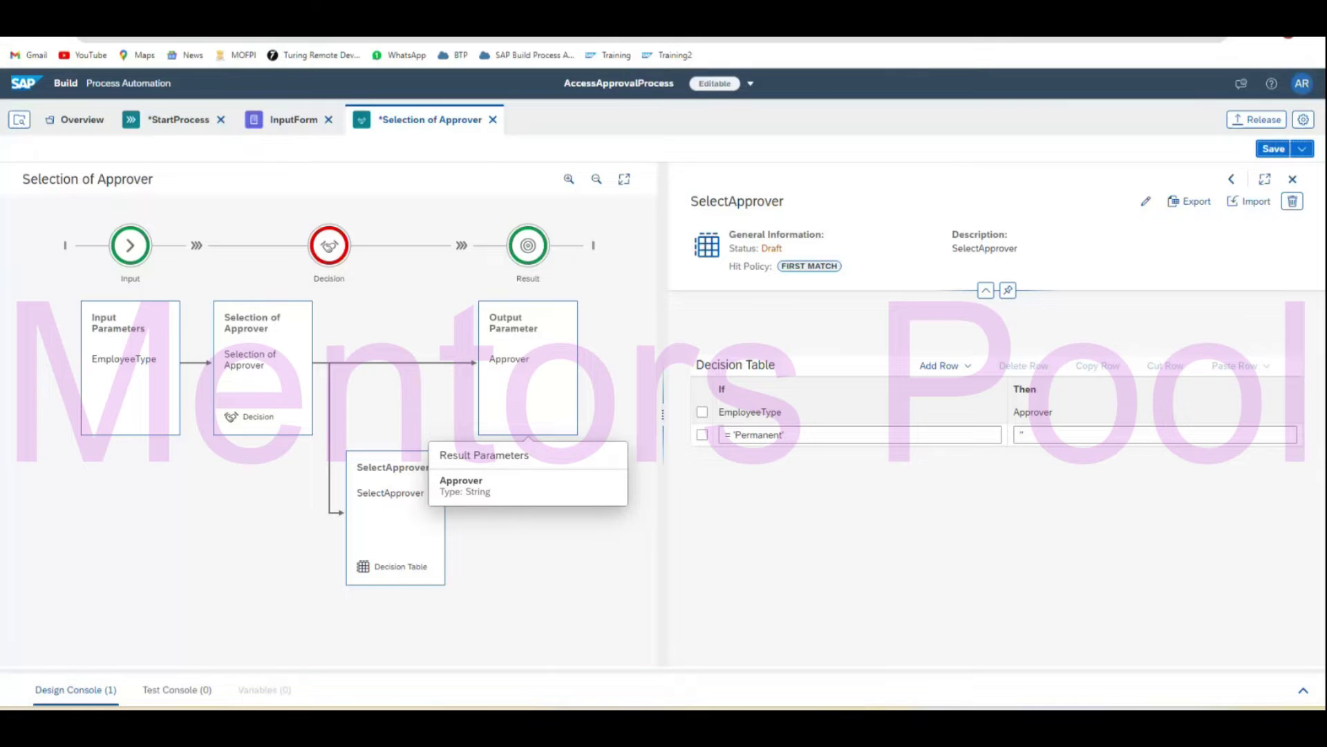
# Paste the approver's e-mail into row 1's Approver cell and insert a new row below.
pyautogui.click(1092, 435)
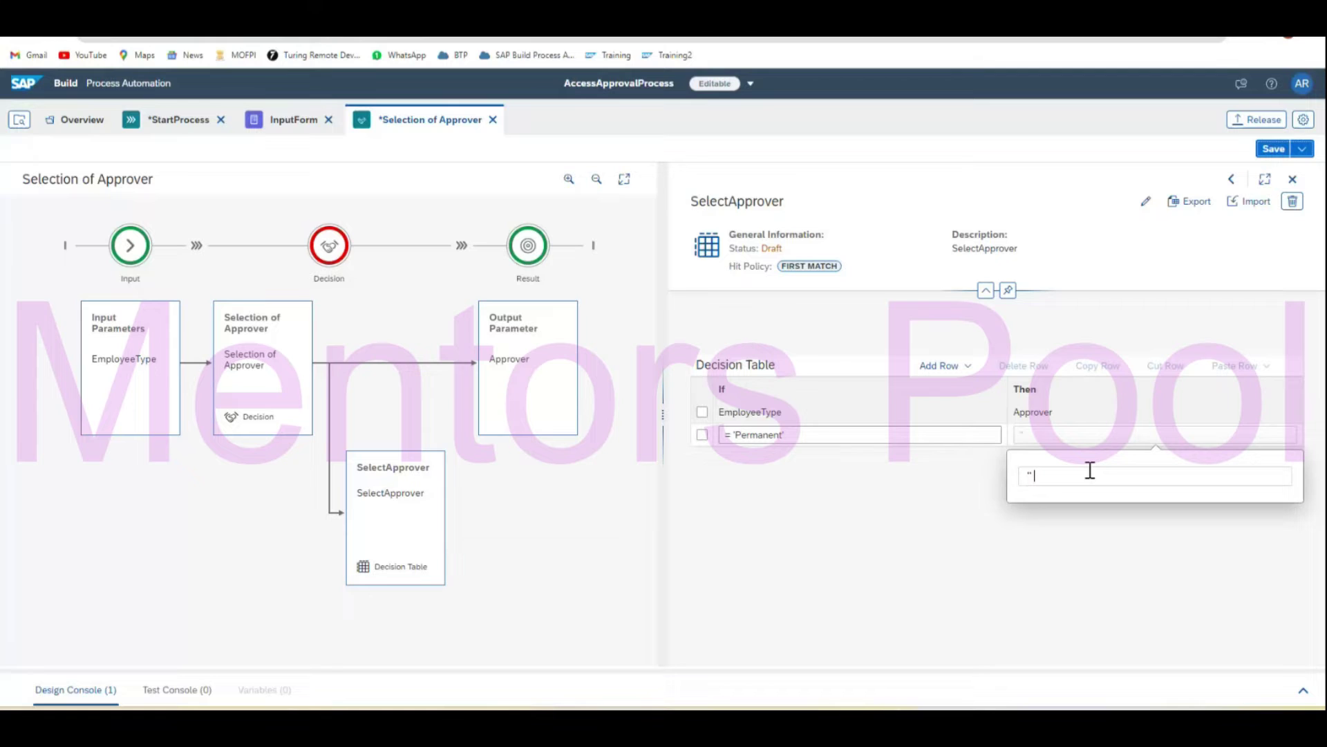
pyautogui.hotkey('ctrl', 'v')
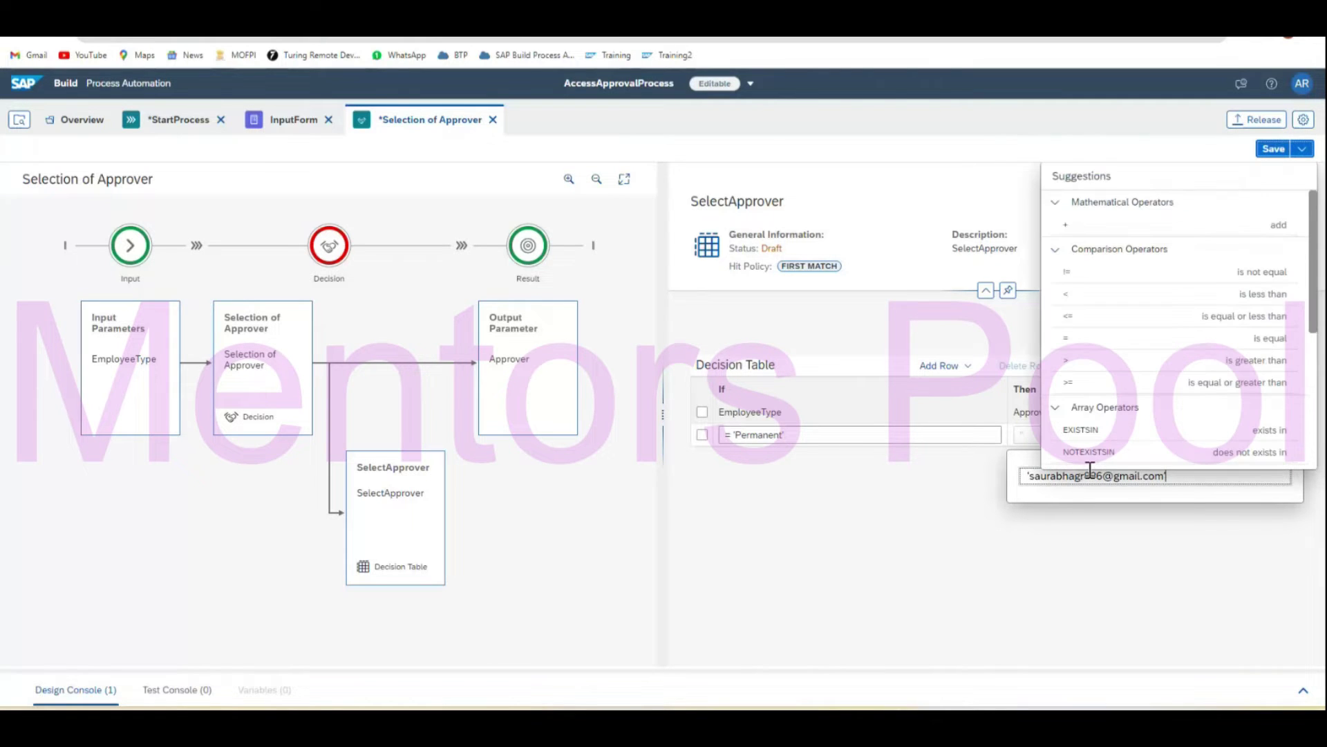
pyautogui.click(1056, 600)
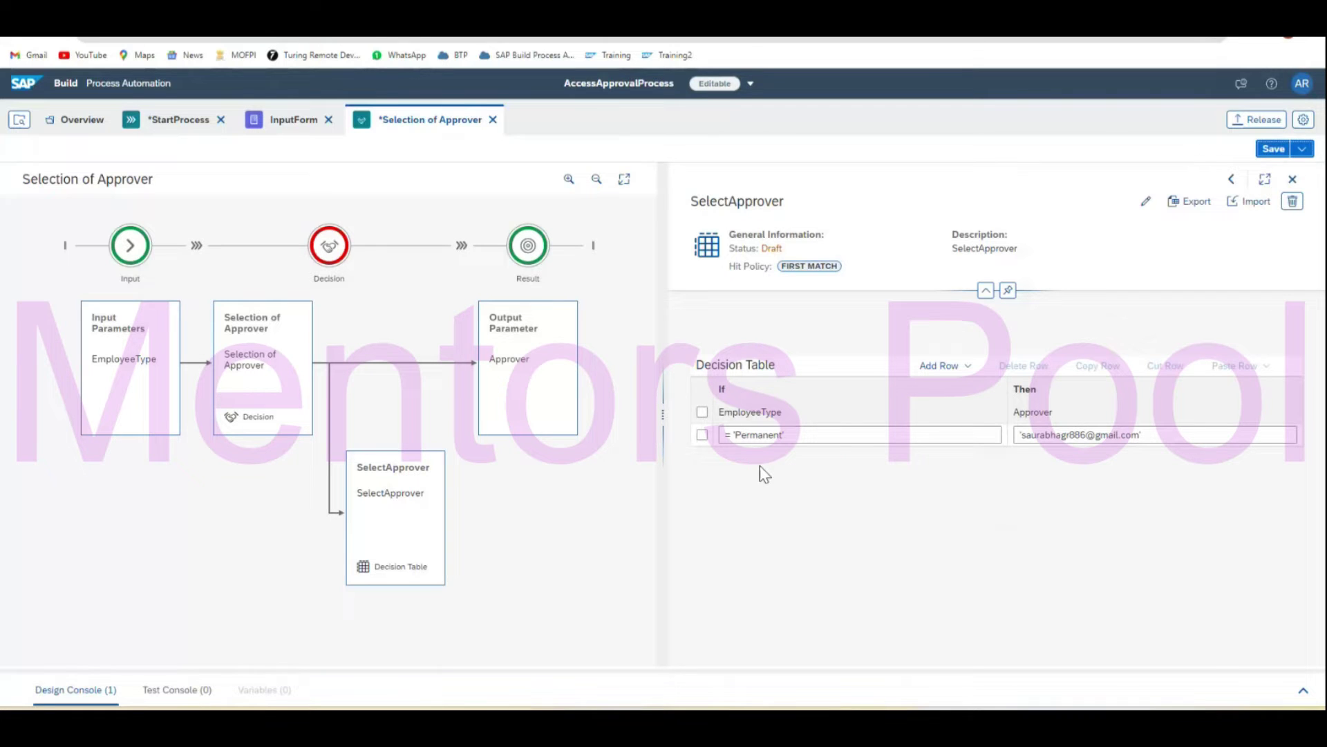
pyautogui.click(963, 366)
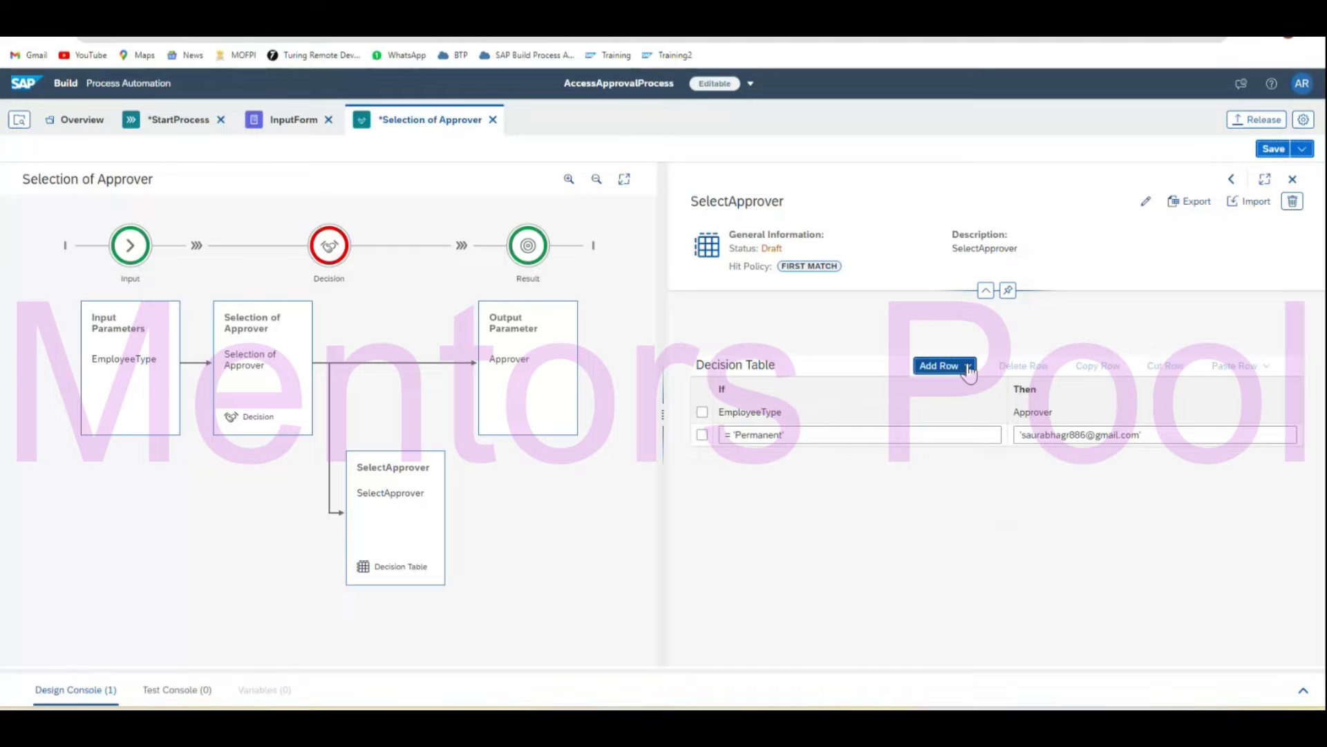
pyautogui.click(702, 434)
pyautogui.click(942, 365)
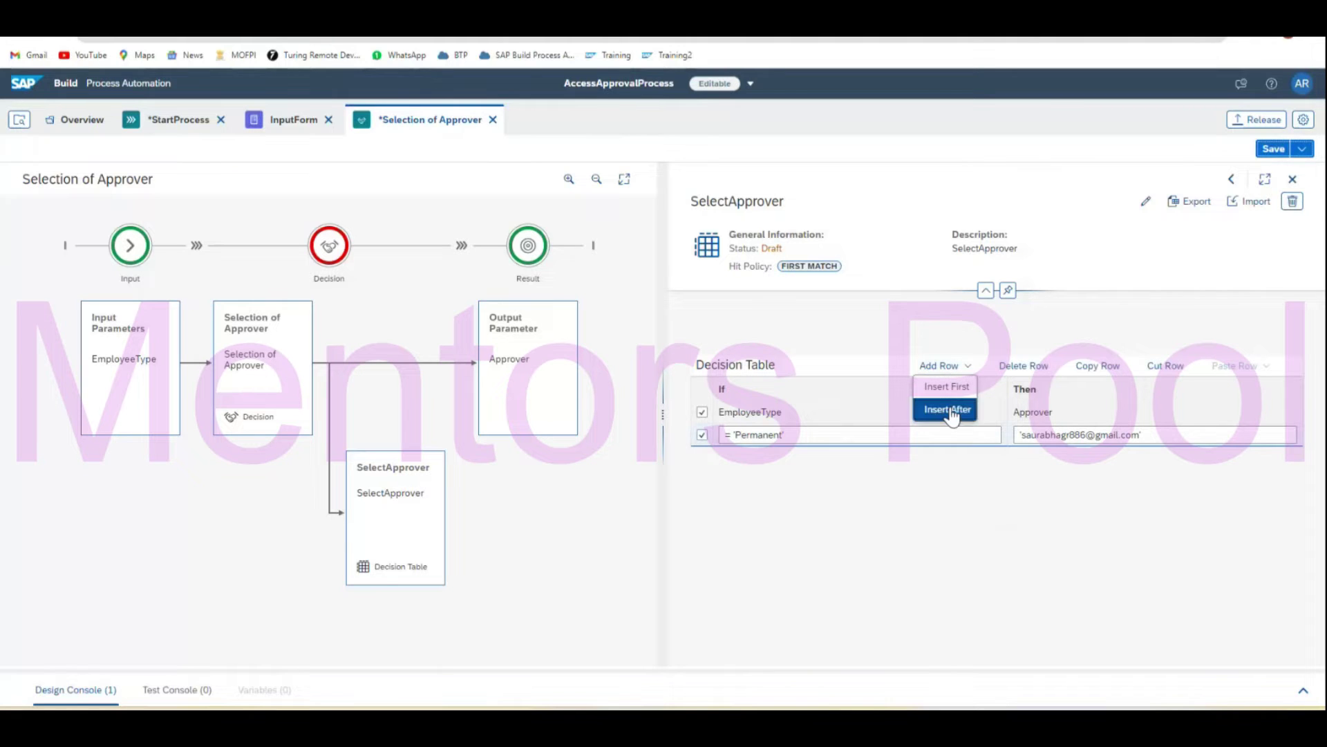
pyautogui.click(948, 409)
# Set the new row's EmployeeType condition to = 'Contract'.
pyautogui.click(836, 457)
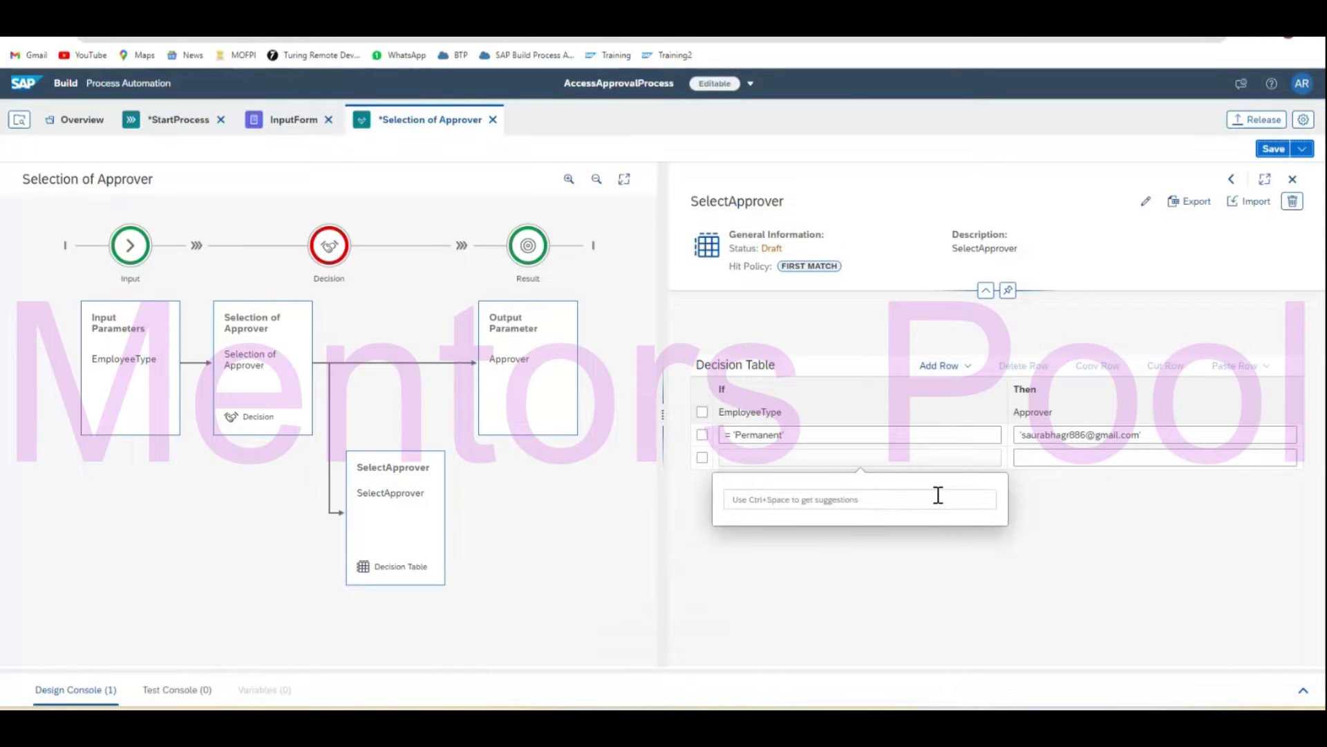
pyautogui.hotkey('ctrl', 'space')
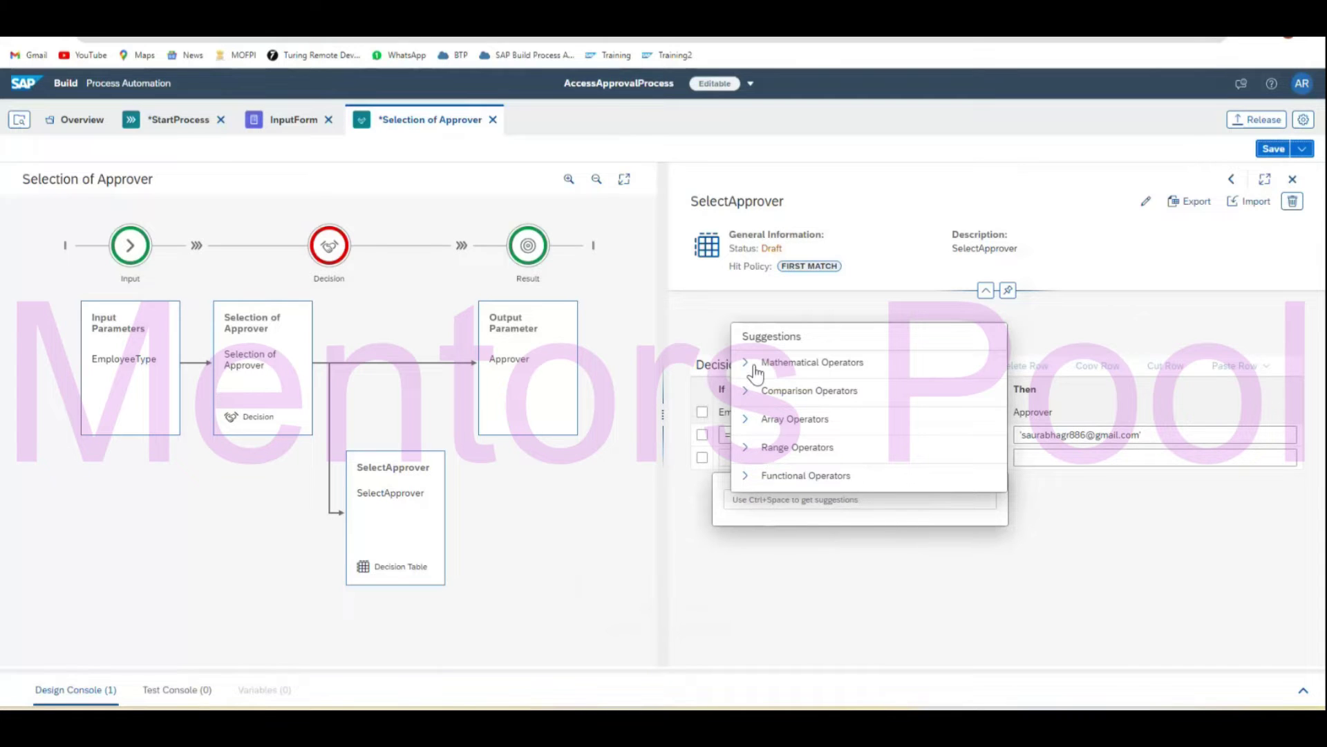
pyautogui.click(753, 366)
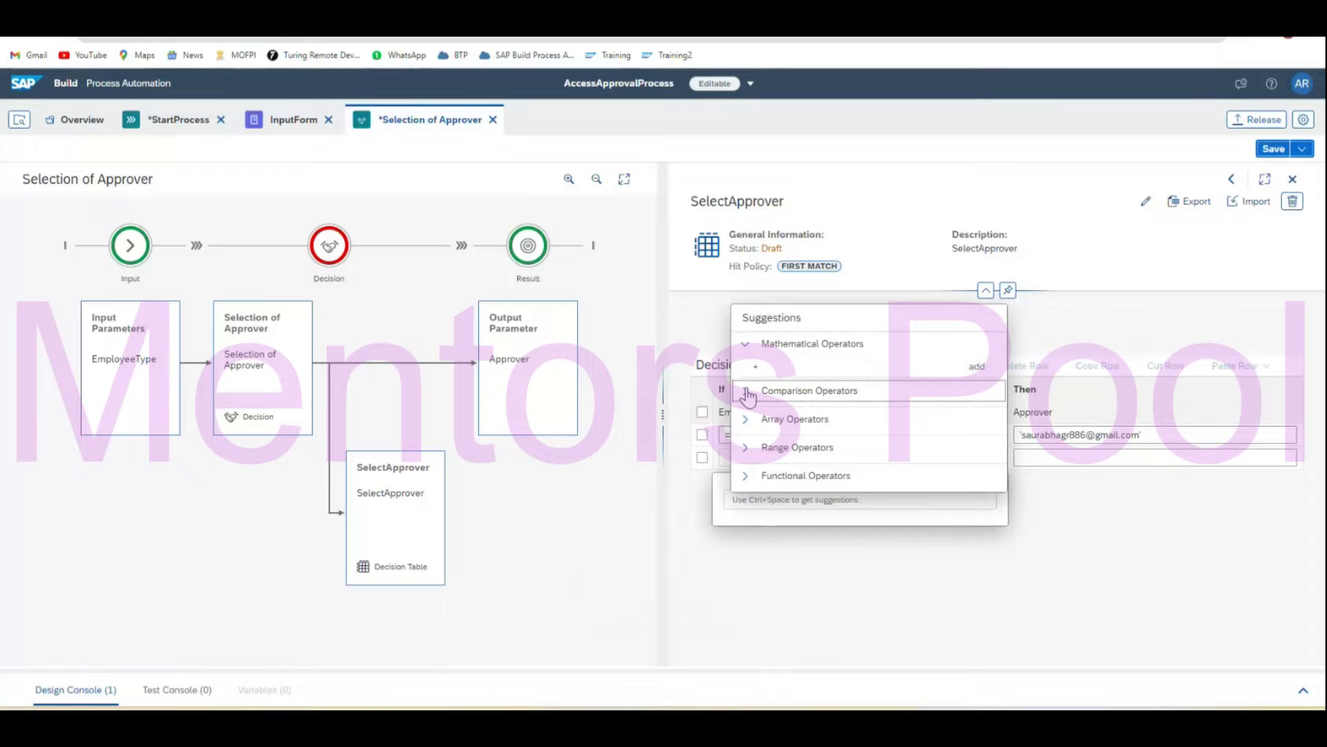
pyautogui.click(747, 391)
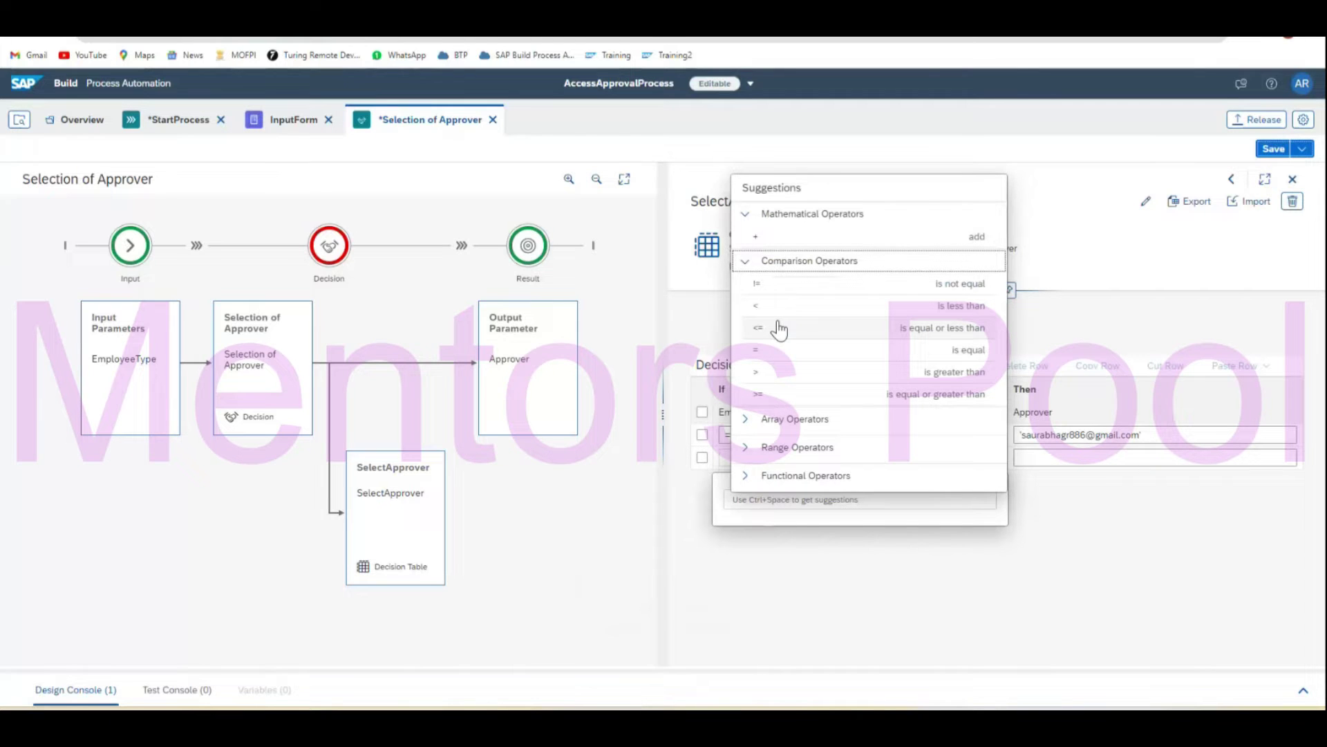
pyautogui.click(792, 349)
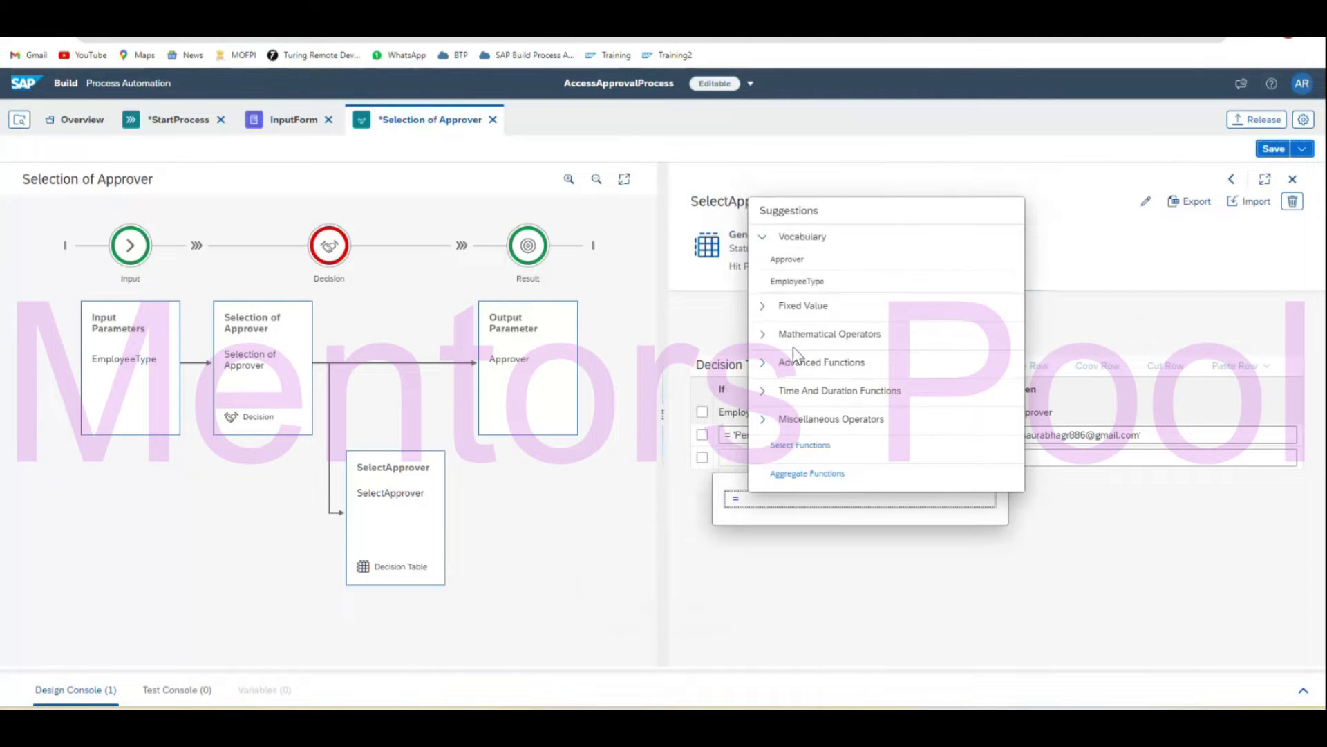
pyautogui.click(761, 307)
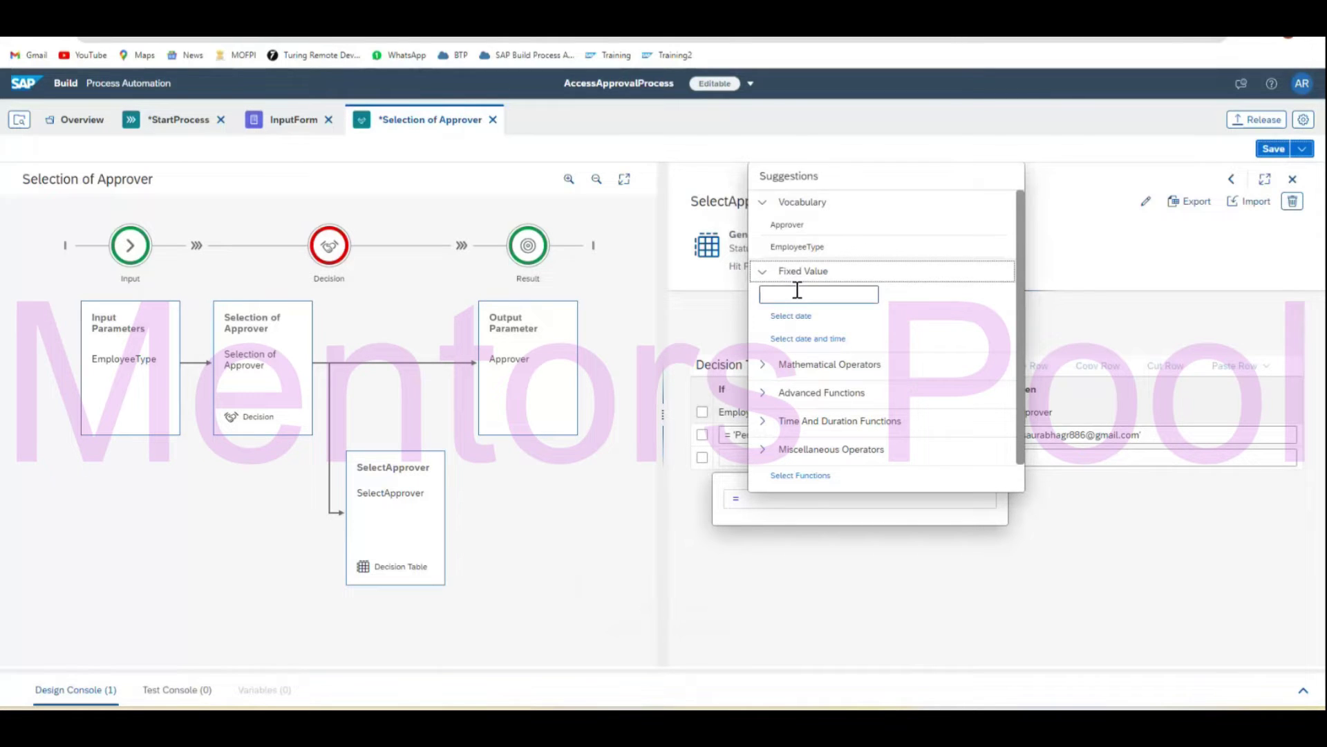
pyautogui.click(855, 503)
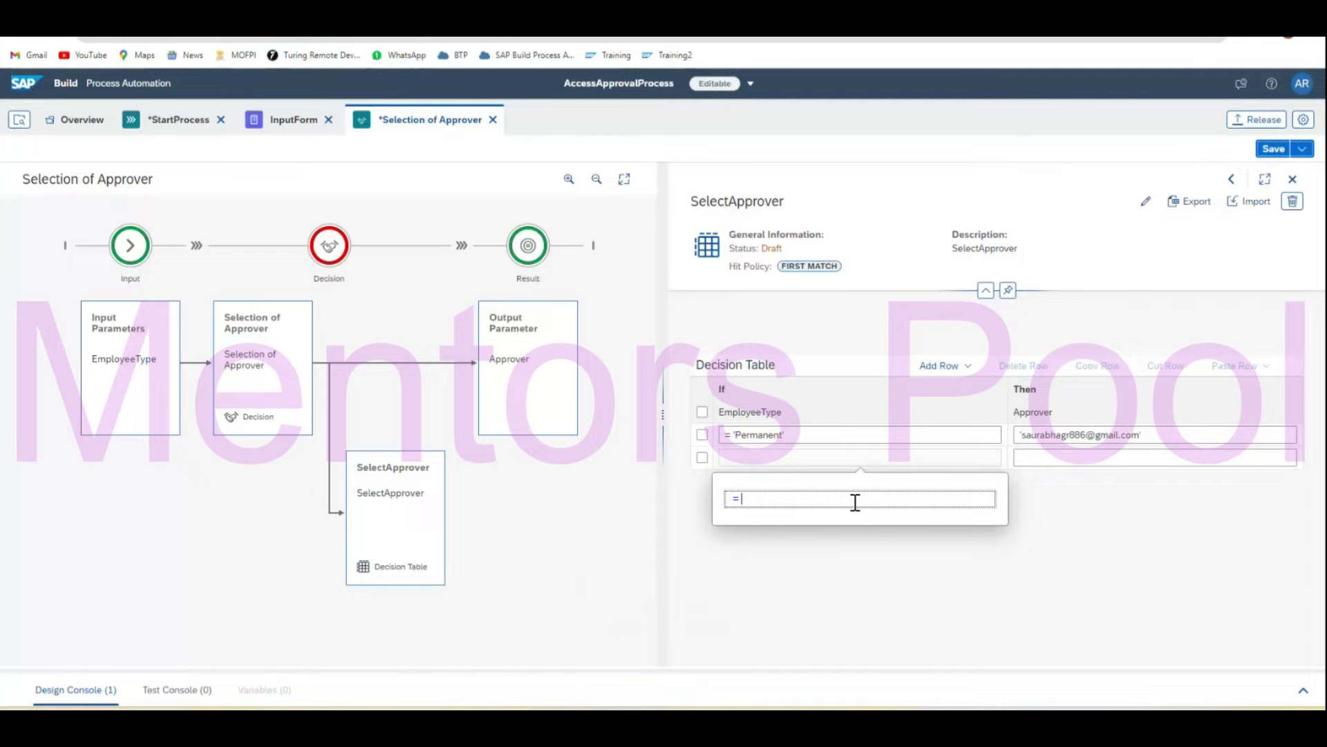
pyautogui.write("'")
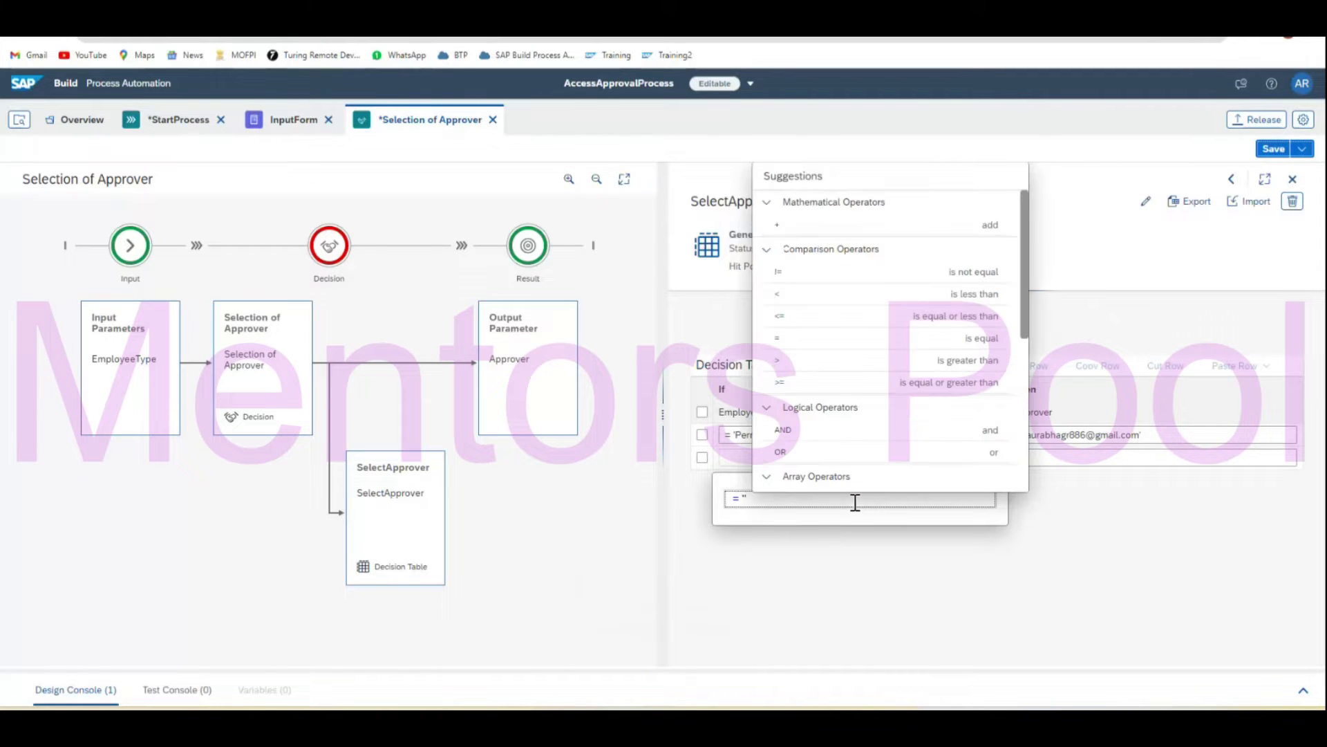
pyautogui.write('Contract')
pyautogui.write("'")
pyautogui.press('Return')
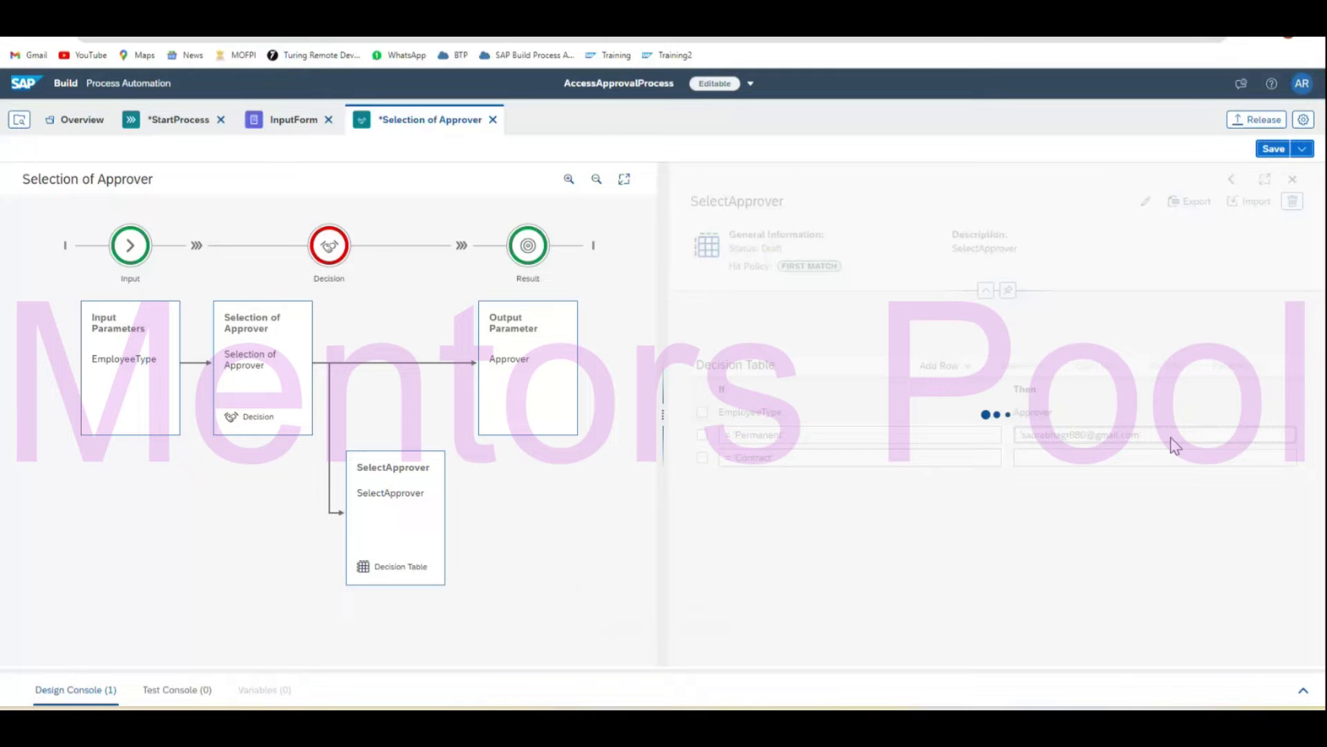
# Copy row 1's approver e-mail into row 2's Approver result.
pyautogui.moveTo(1141, 435); pyautogui.dragTo(1022, 436)
pyautogui.hotkey('ctrl', 'c')
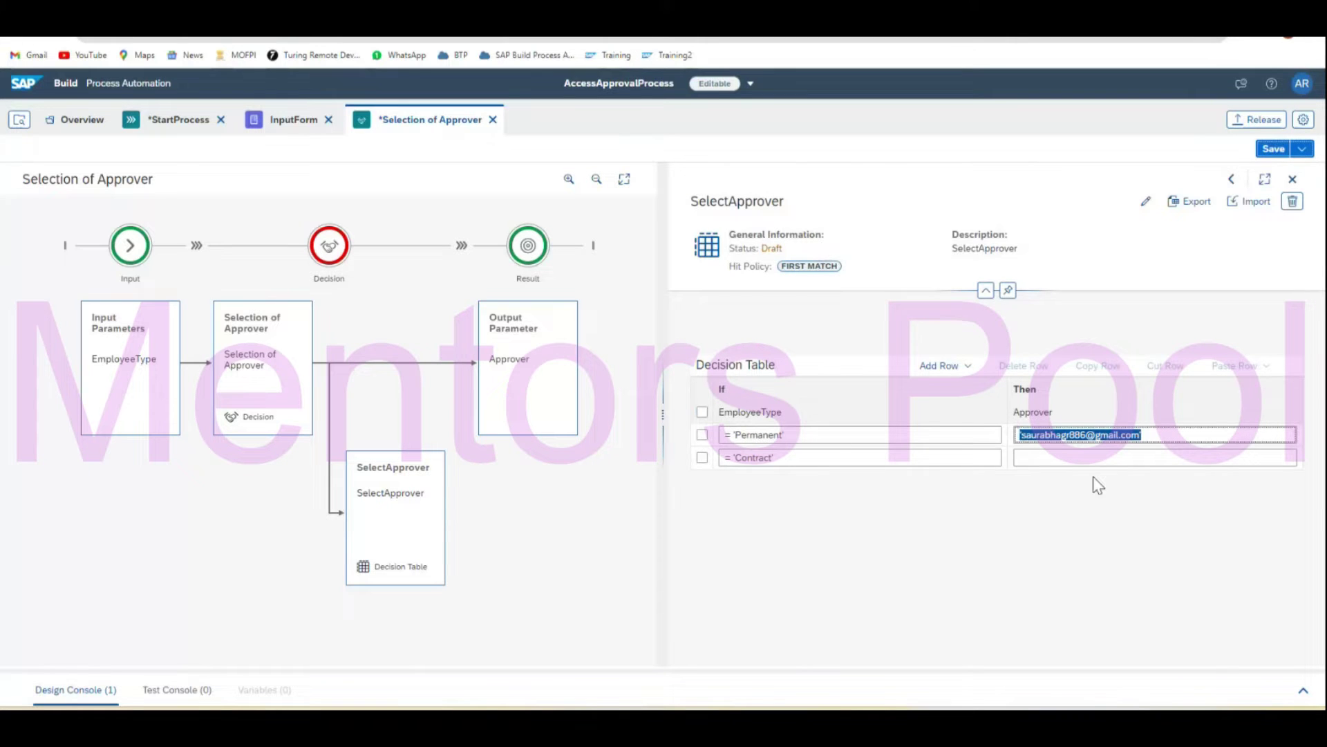
pyautogui.click(1099, 457)
pyautogui.hotkey('ctrl', 'v')
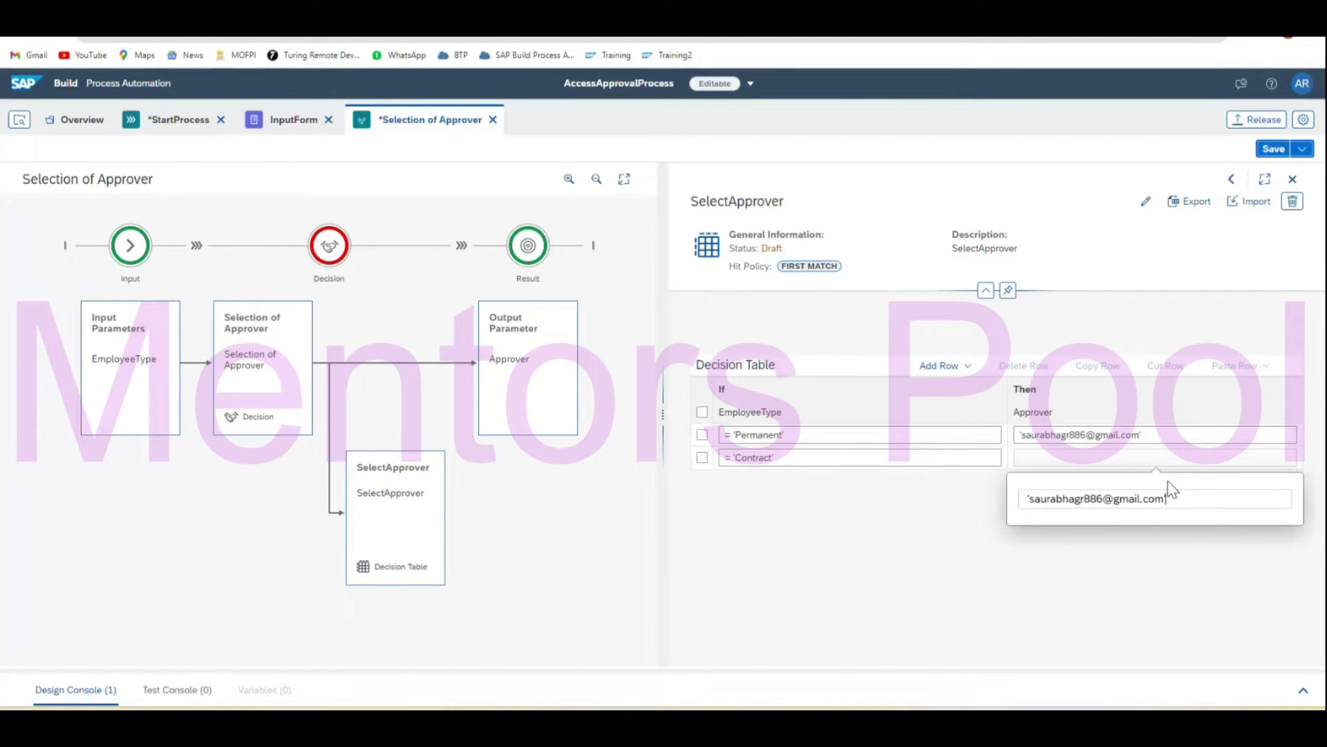
pyautogui.write("'")
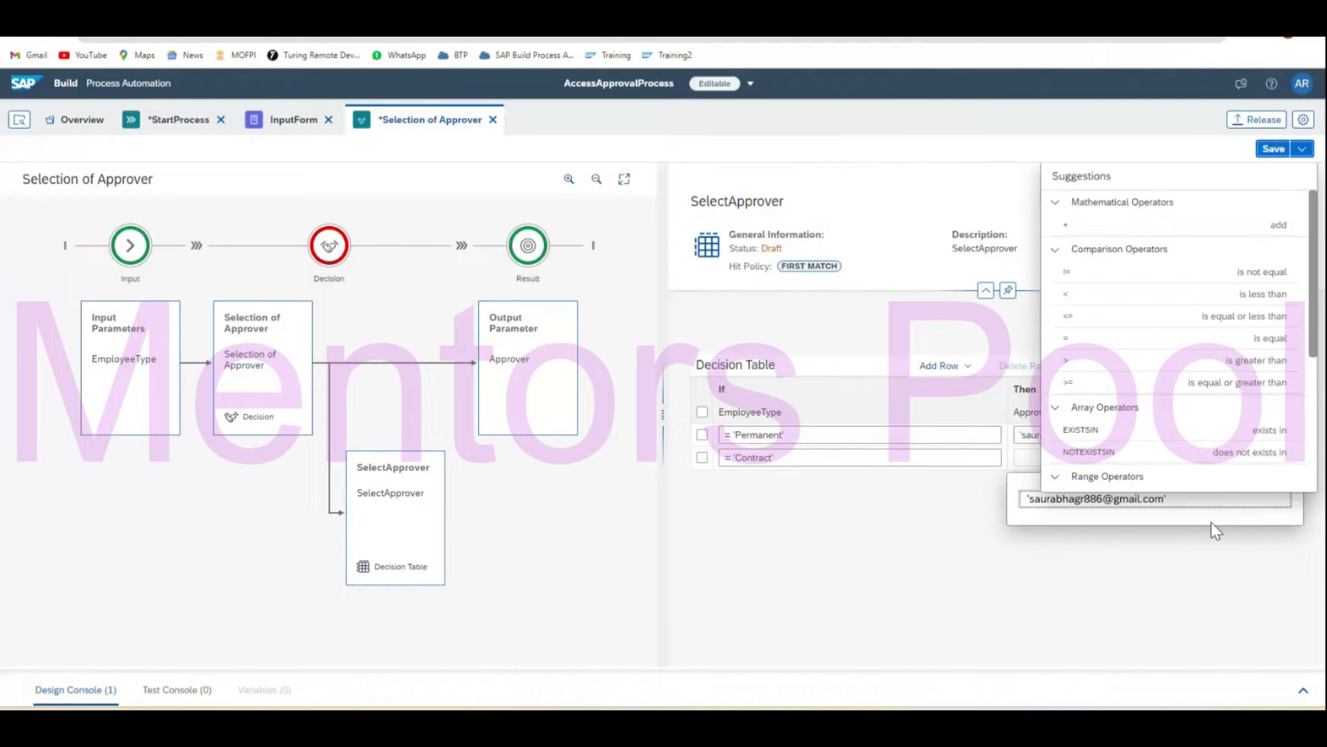
pyautogui.click(1034, 595)
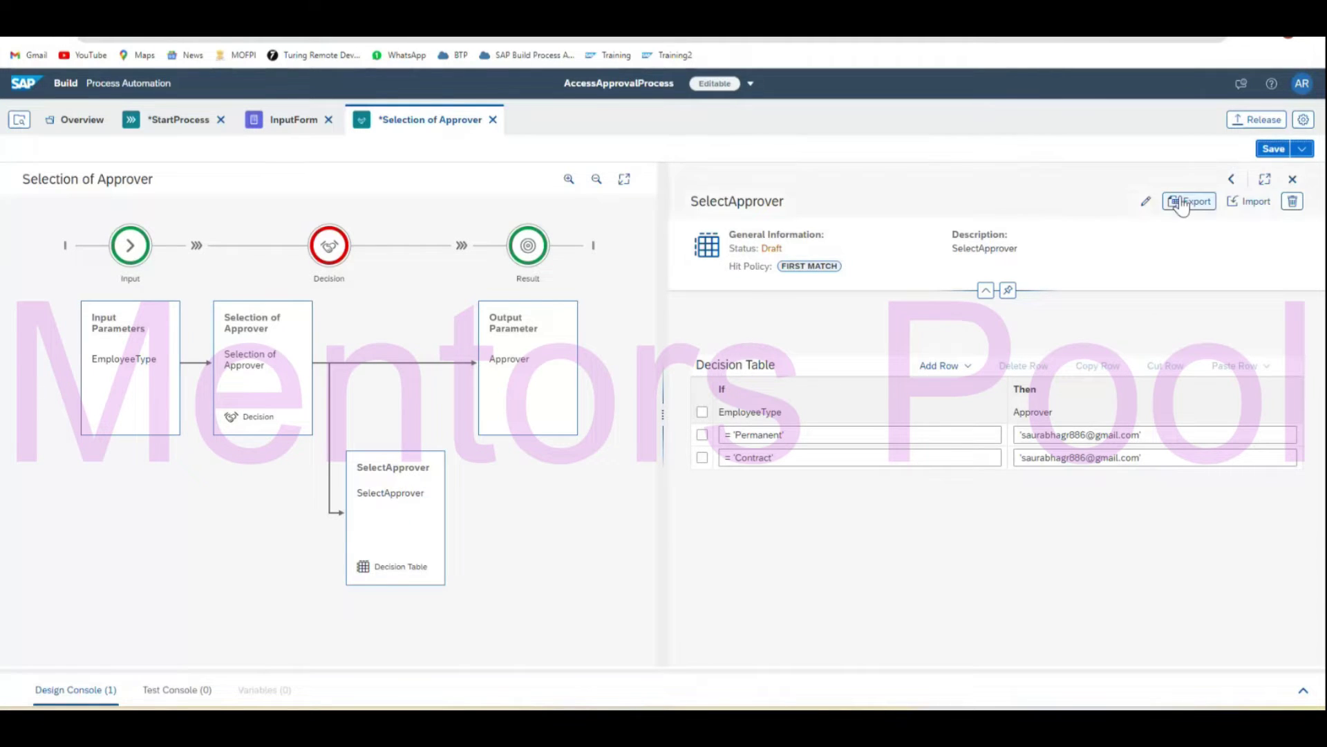
# Save the Selection of Approver decision with its Permanent and Contract approver rules.
pyautogui.click(1272, 149)
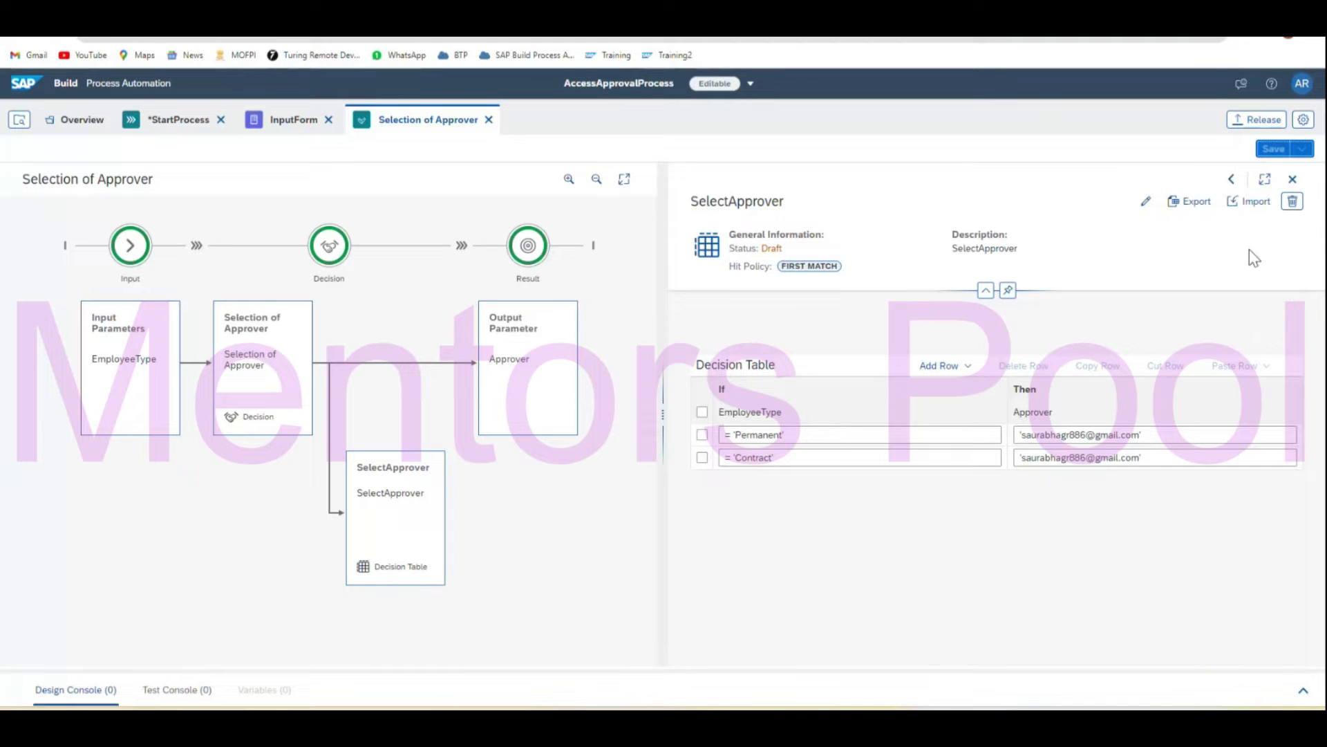
# Close the SelectApprover table, review the decision's Variables, Rules and Inputs/Output, then close the panel.
pyautogui.click(1292, 179)
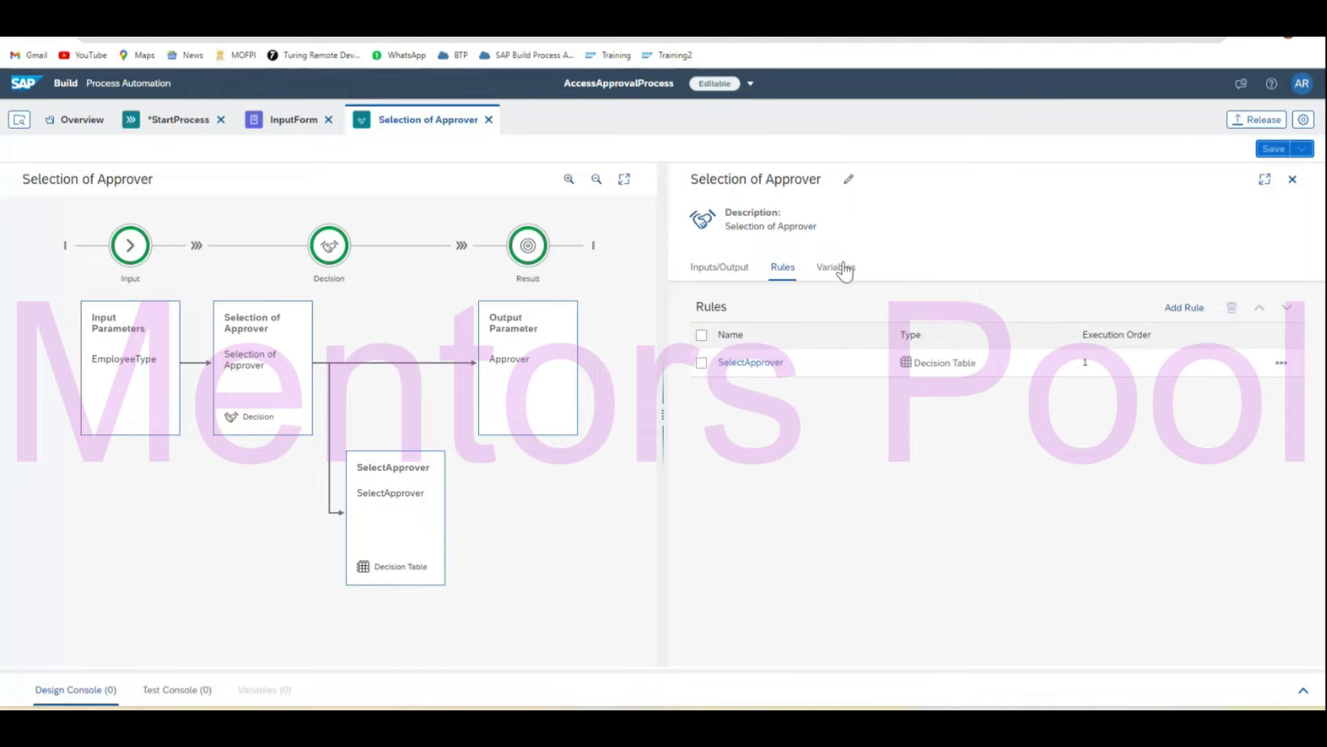
pyautogui.click(844, 271)
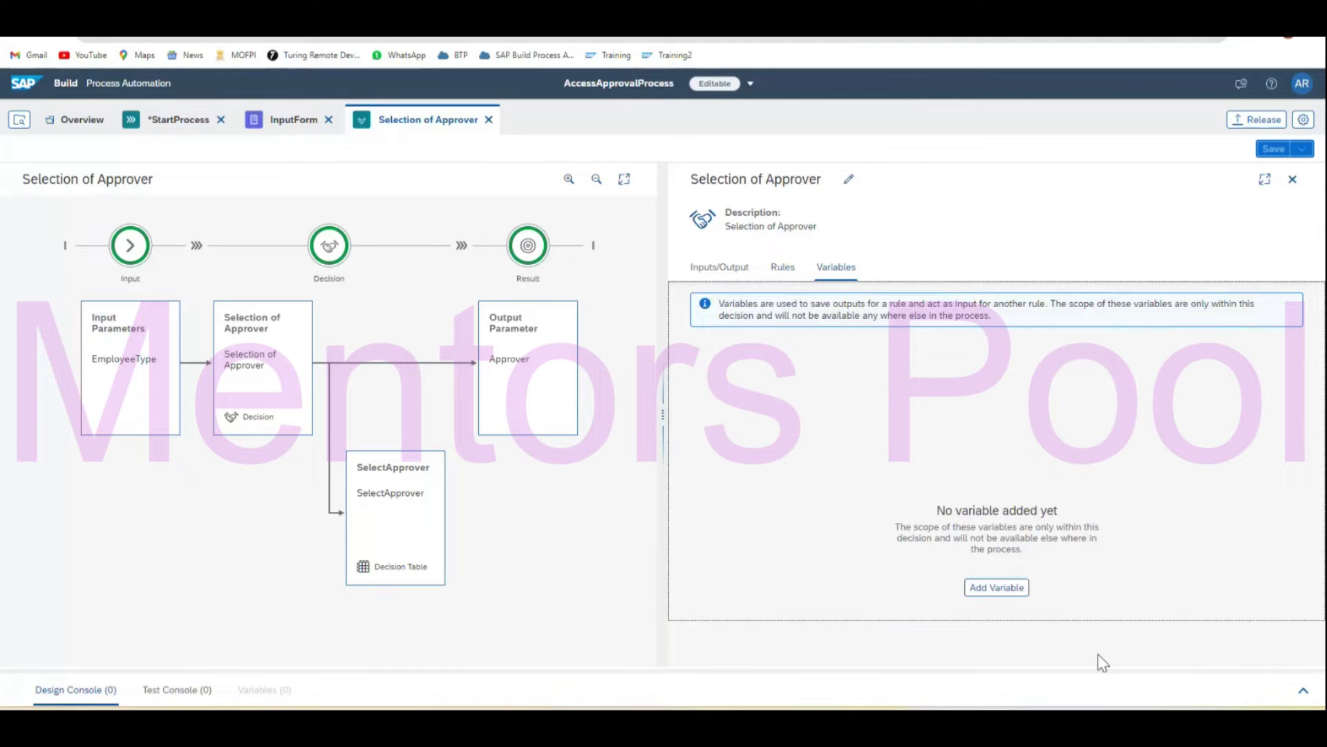
pyautogui.click(775, 277)
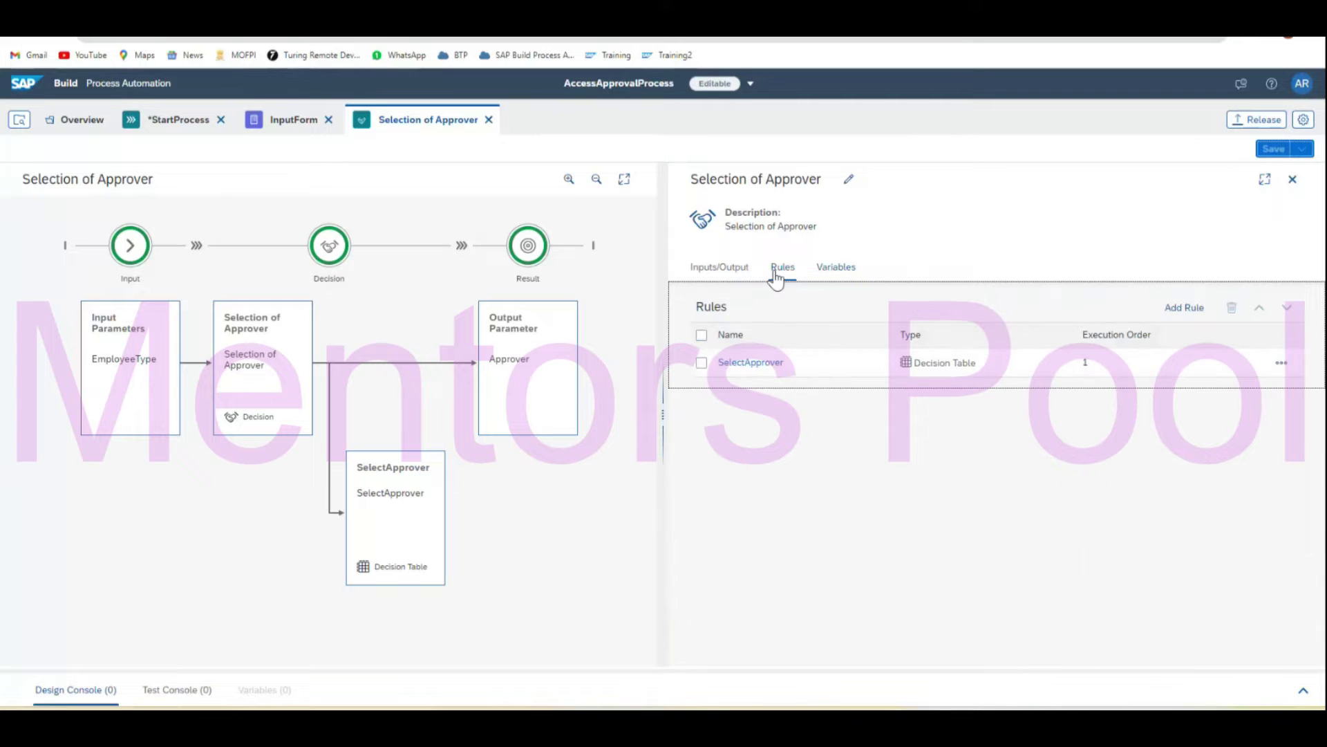
pyautogui.click(706, 277)
pyautogui.moveTo(554, 352)
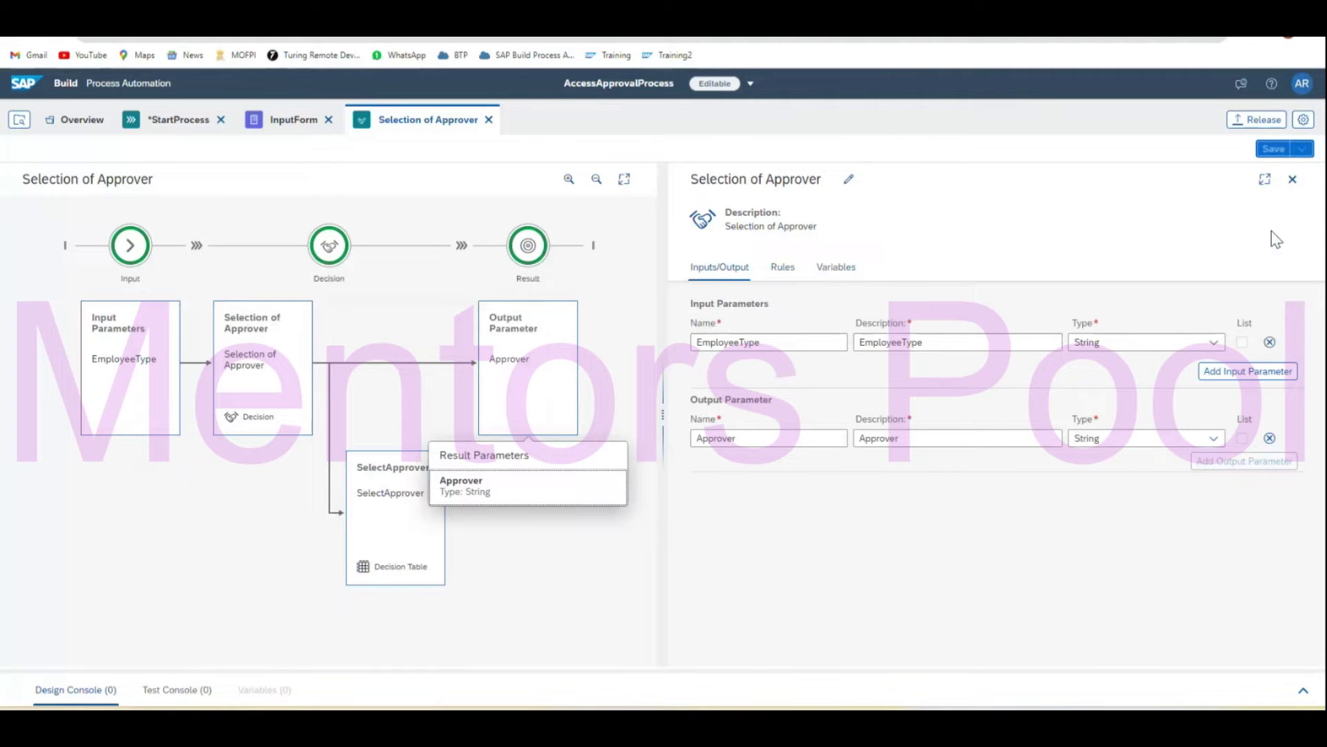
pyautogui.click(1290, 182)
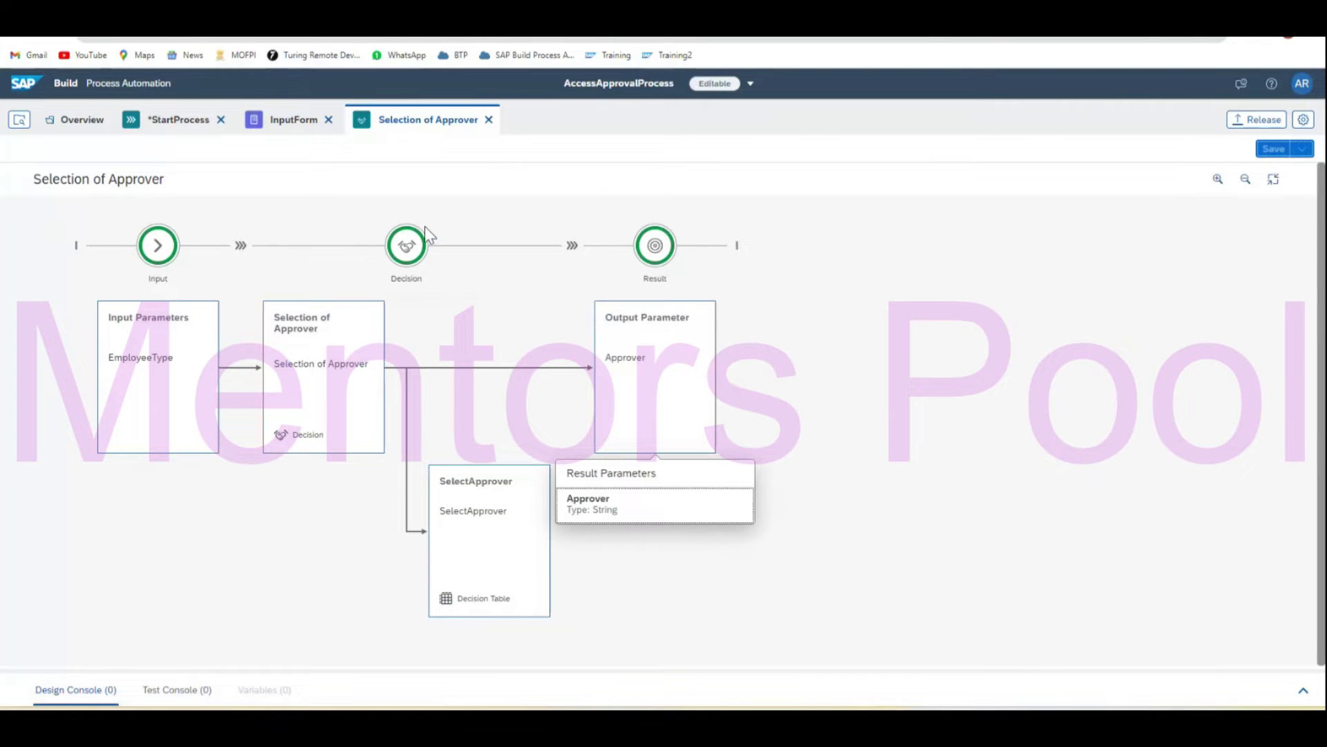
# Open the ApprovalForm step's settings in the StartProcess workflow.
pyautogui.click(806, 607)
pyautogui.click(172, 123)
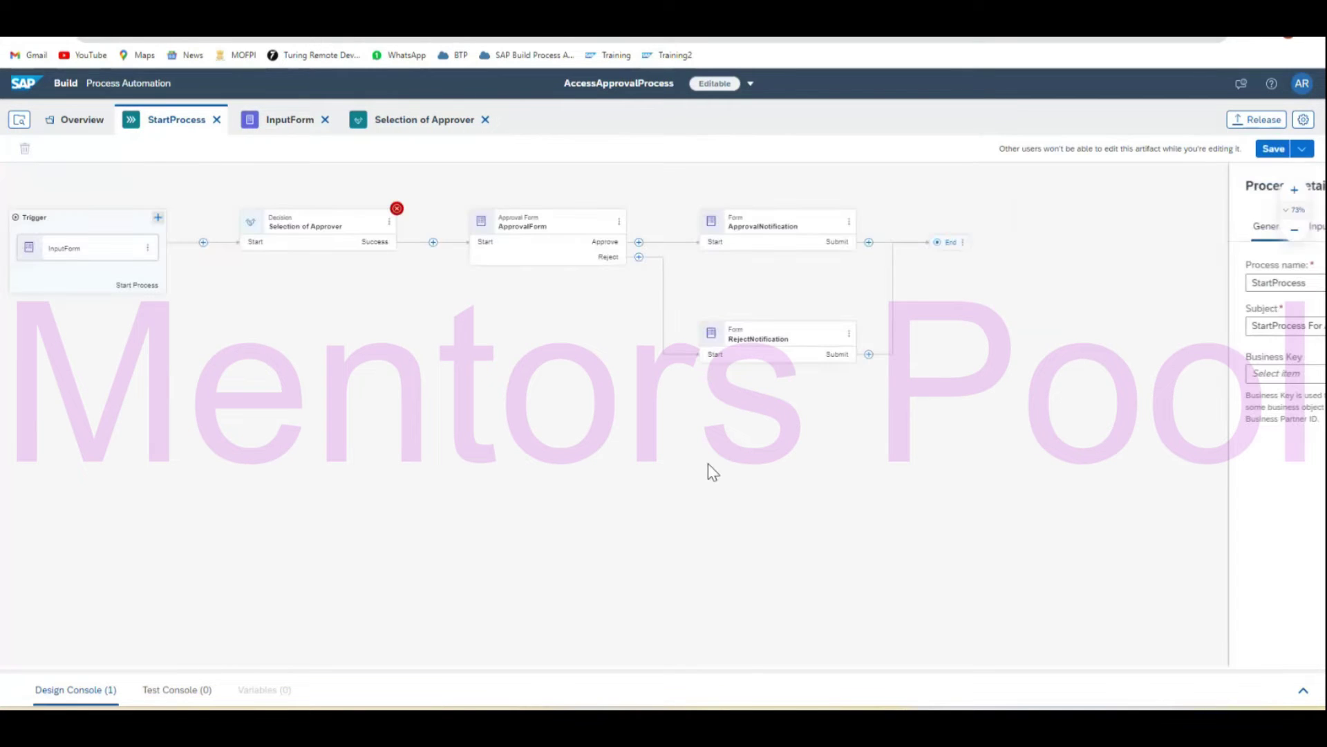
pyautogui.click(527, 227)
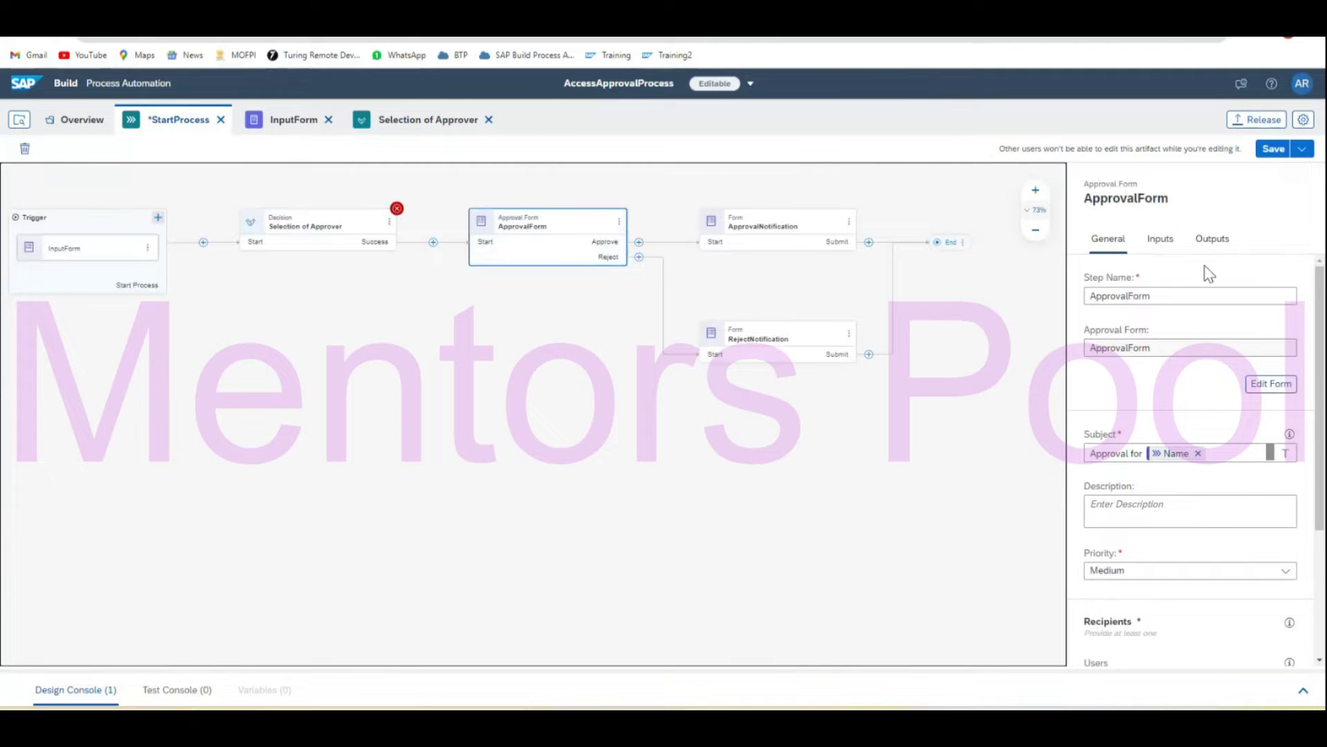
# Replace ApprovalForm's recipient Process Started By with Selection of Approver's Approver output.
pyautogui.click(1159, 249)
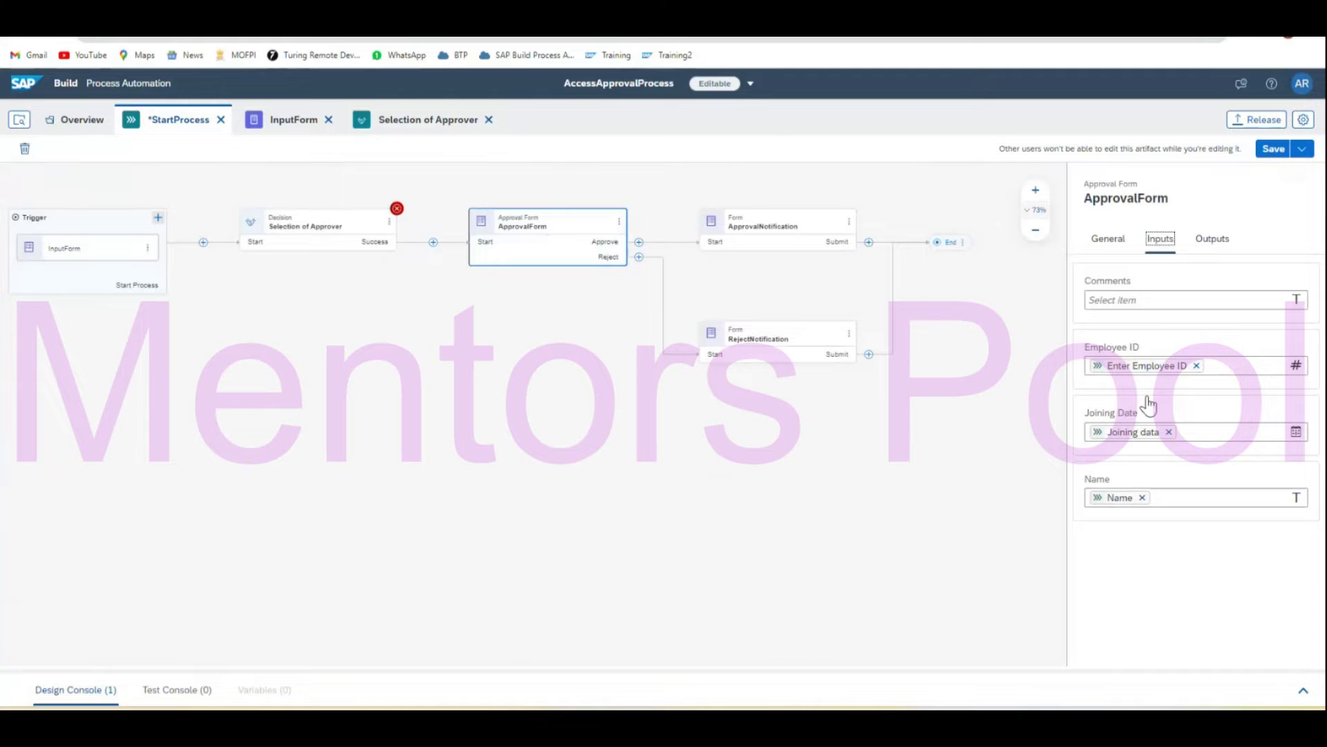
pyautogui.click(1104, 245)
pyautogui.scroll(-3, 1202, 527)
pyautogui.scroll(-1, 1203, 526)
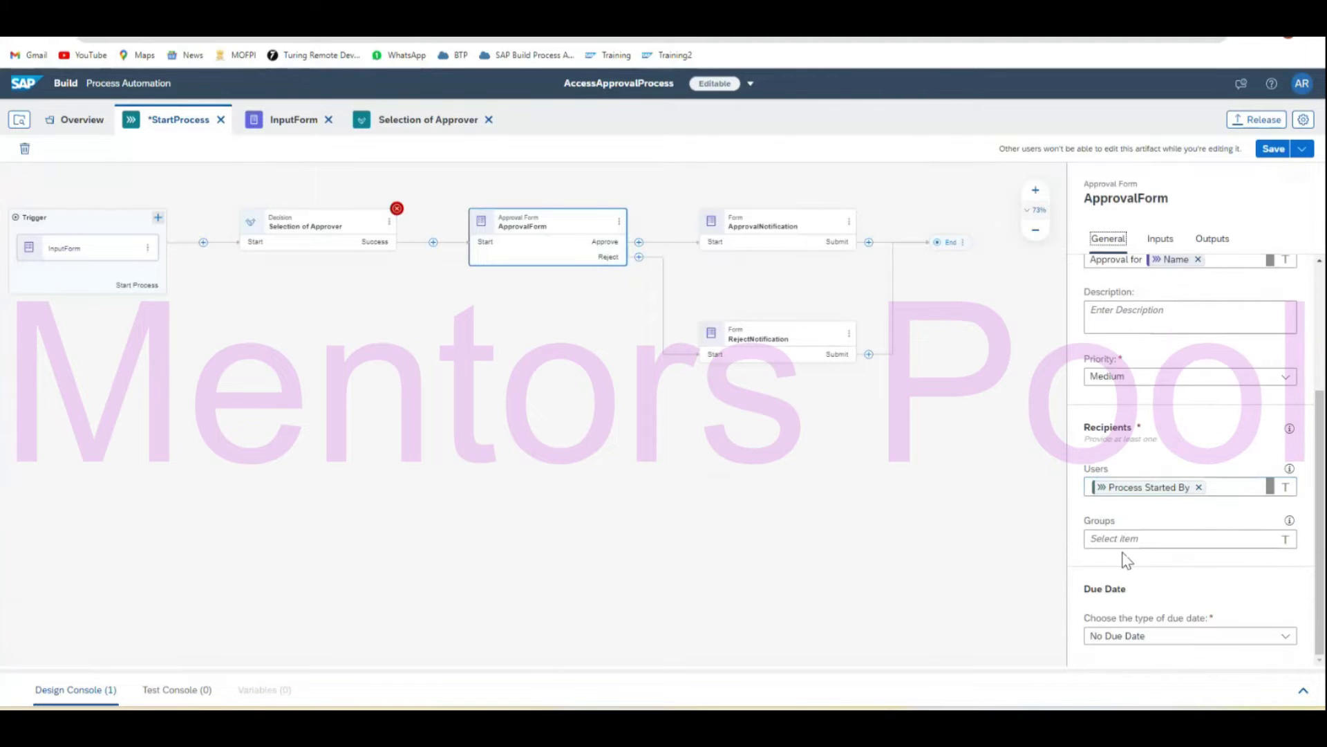
pyautogui.click(1200, 488)
pyautogui.click(1122, 486)
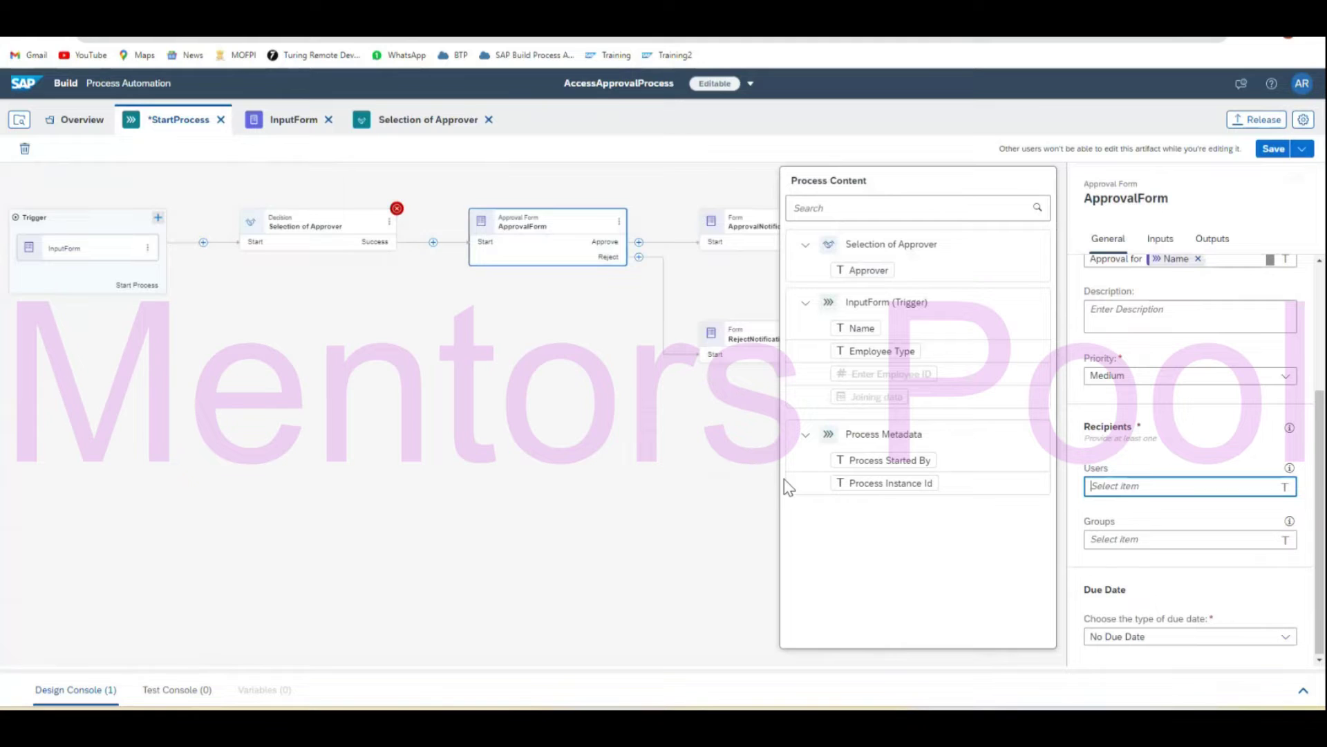
pyautogui.click(867, 269)
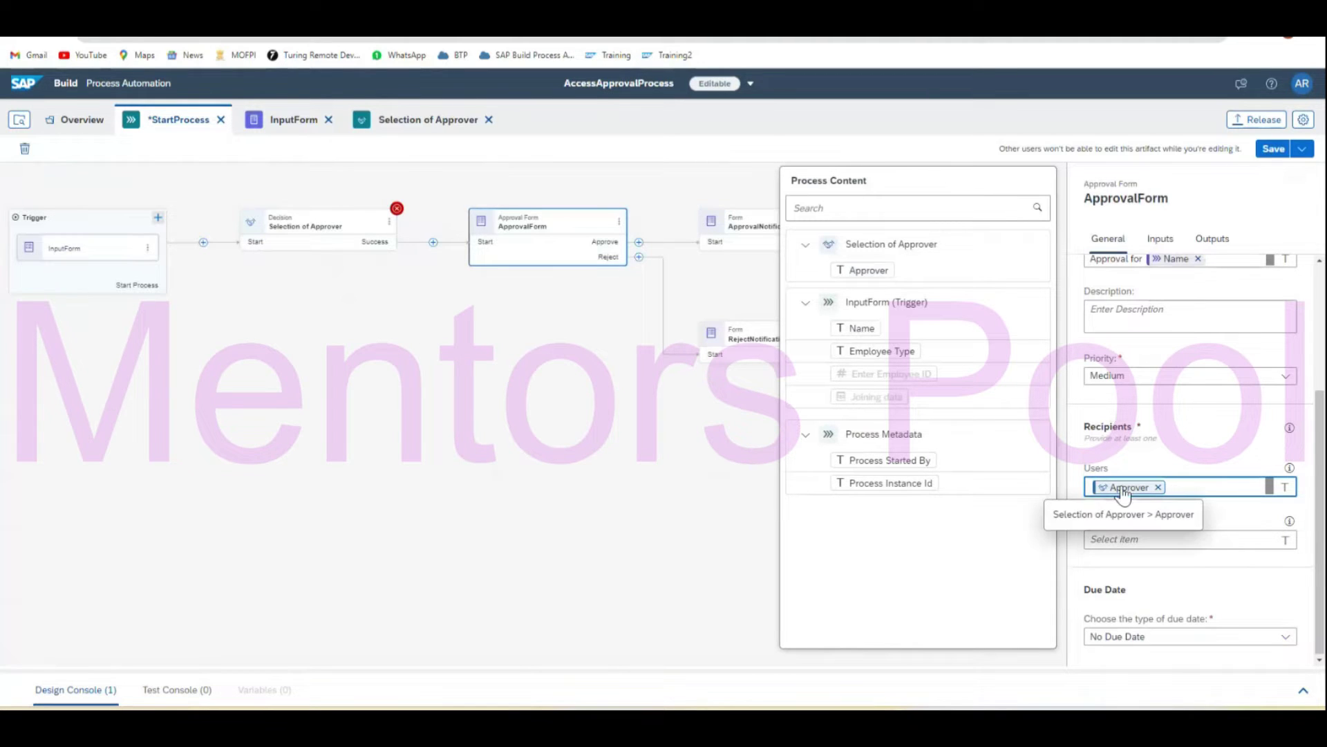
pyautogui.click(669, 454)
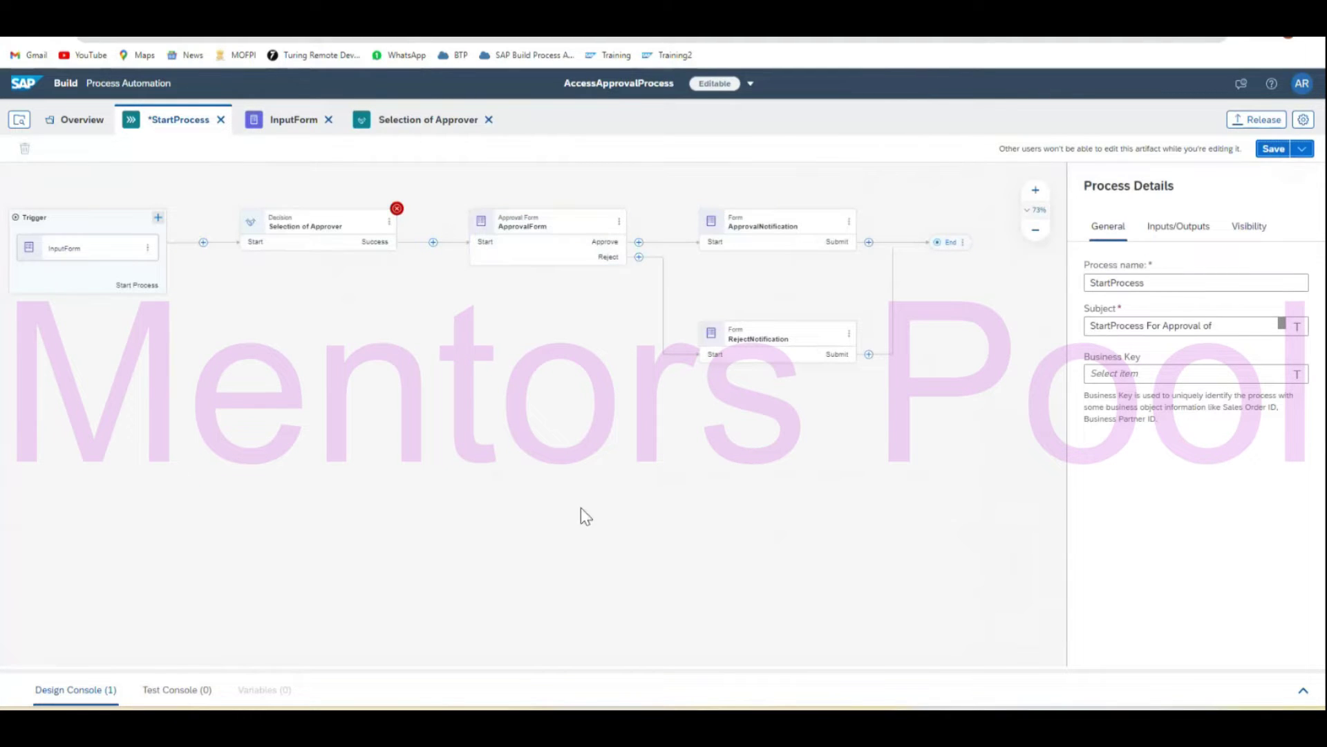
# Save StartProcess and fix its design error by mapping InputForm's Employee Type to EmployeeType.
pyautogui.hotkey('ctrl', 's')
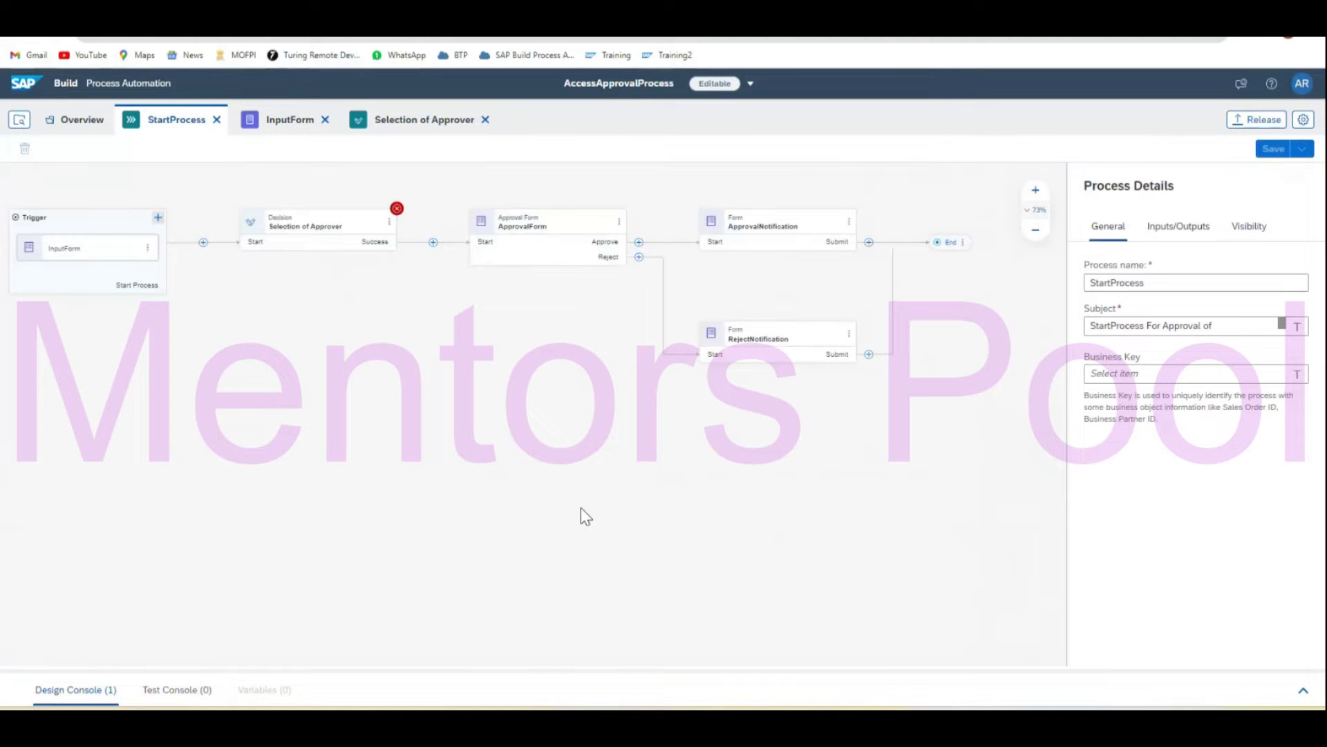
pyautogui.click(1302, 690)
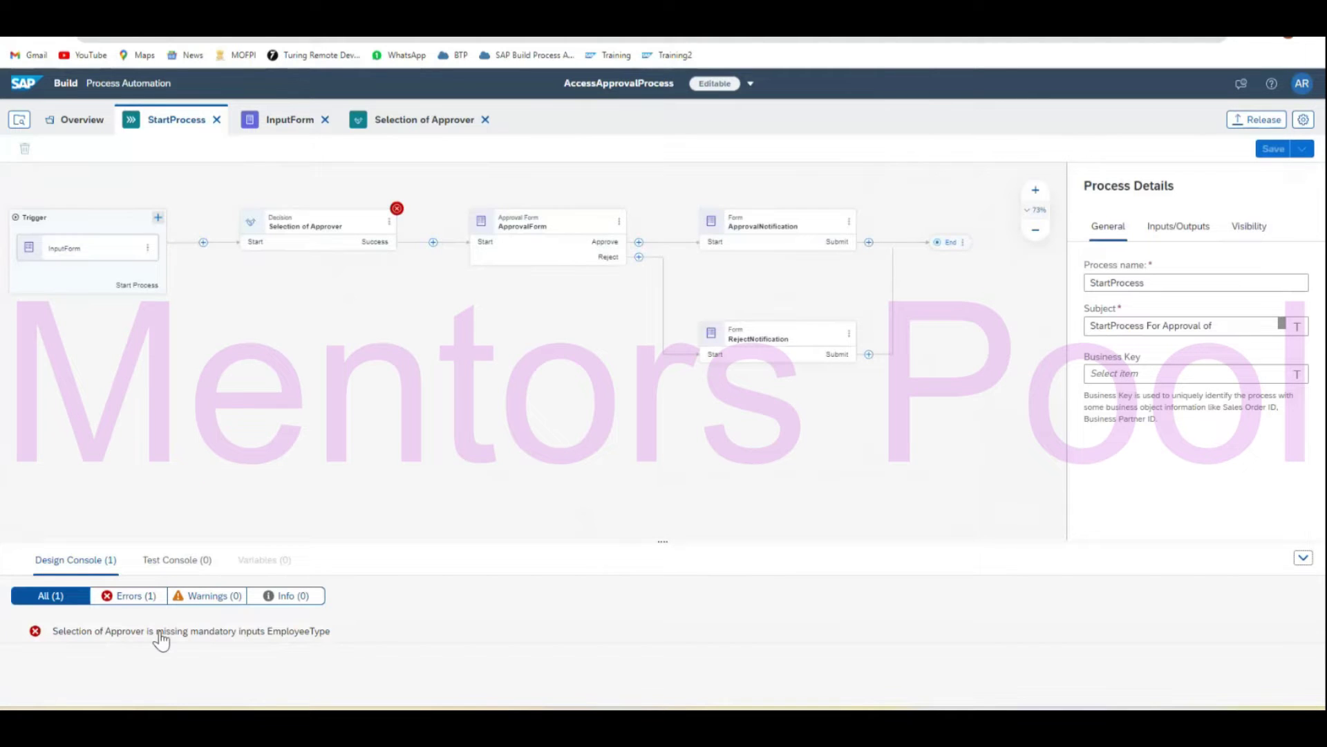
pyautogui.click(308, 235)
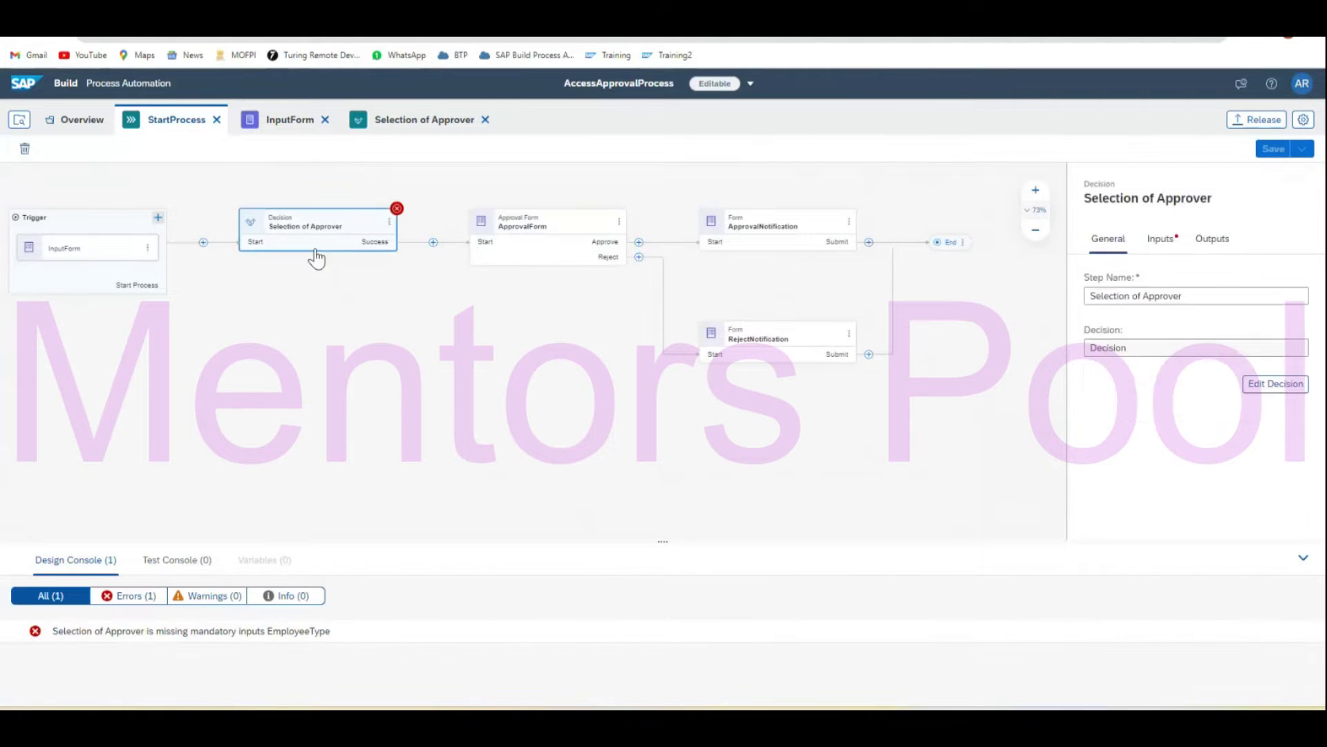
pyautogui.click(1162, 239)
pyautogui.click(1126, 302)
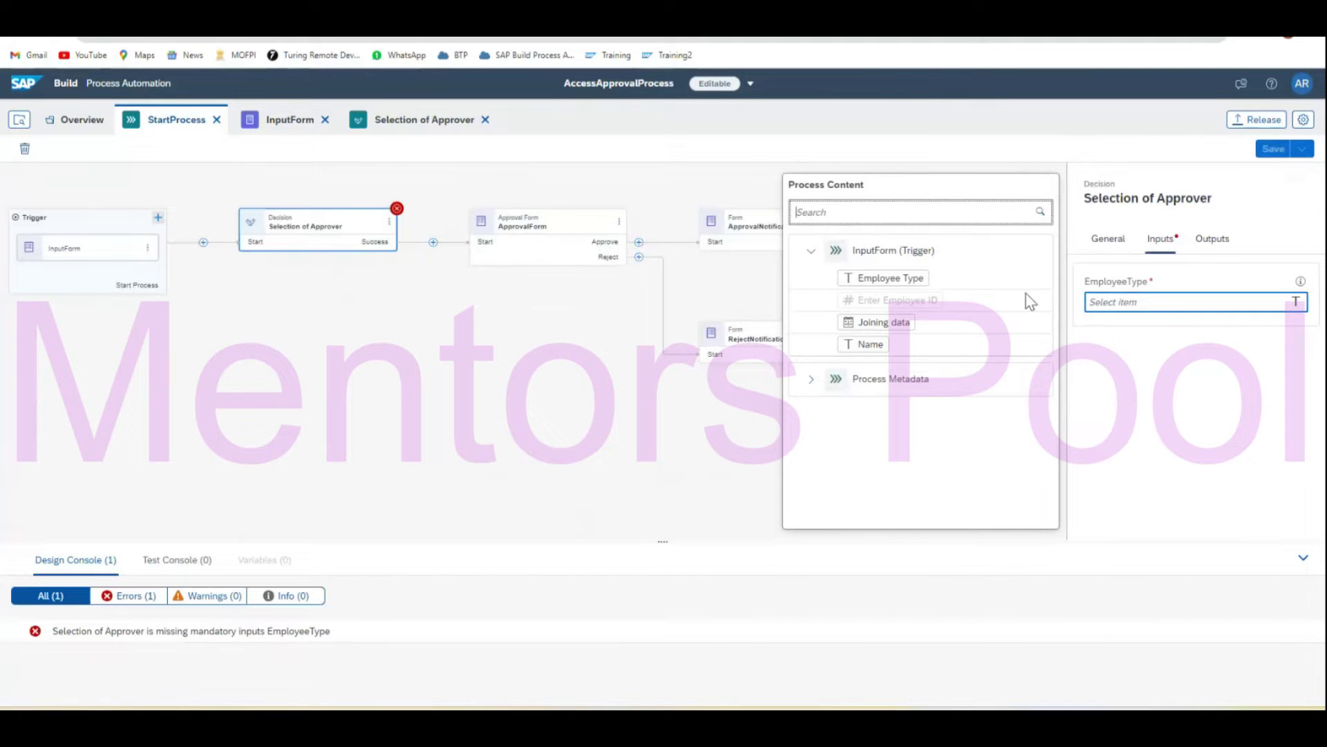
pyautogui.click(913, 276)
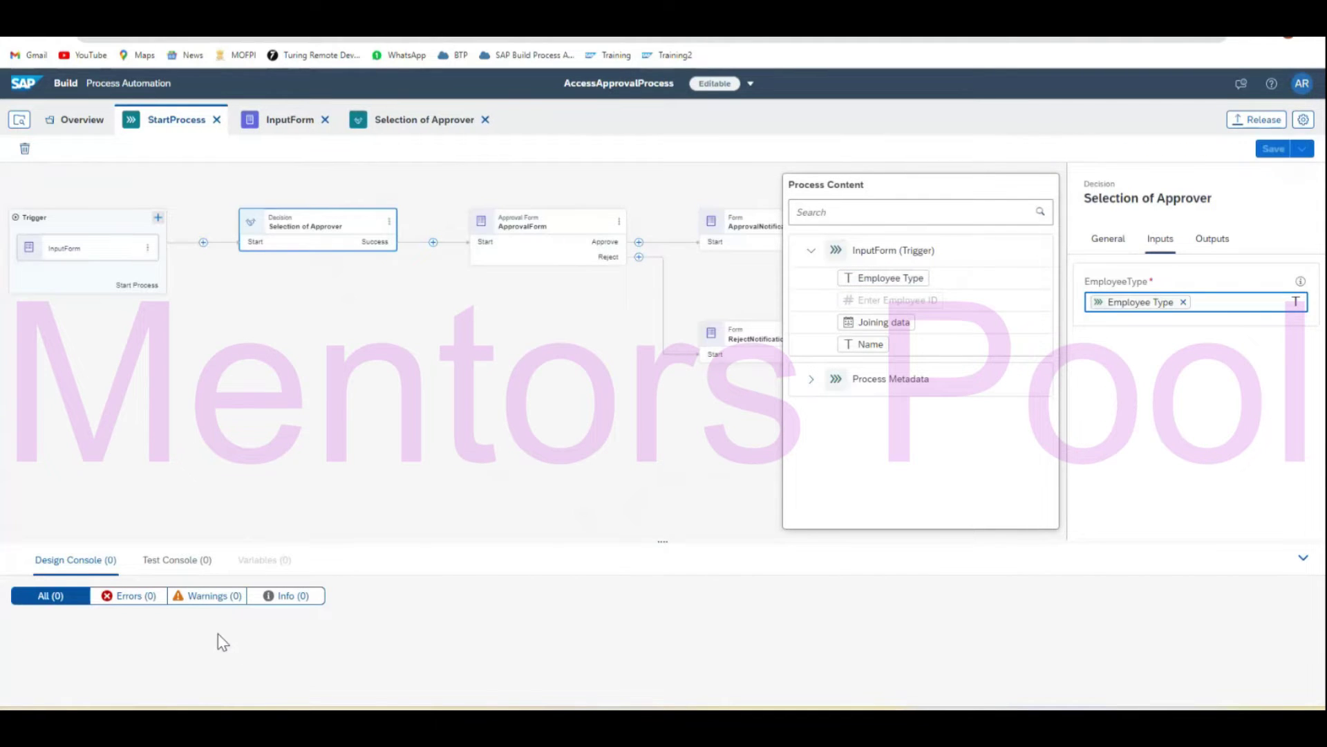
pyautogui.click(1303, 557)
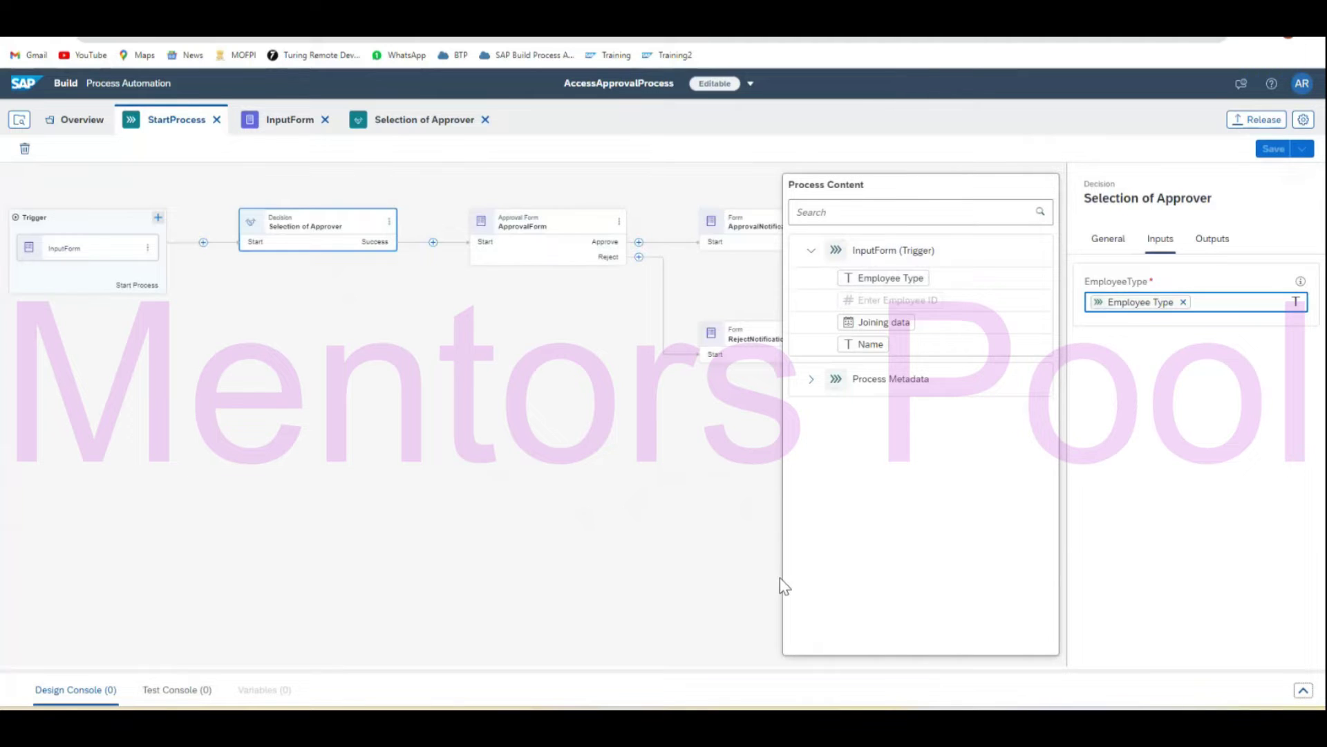
pyautogui.click(637, 545)
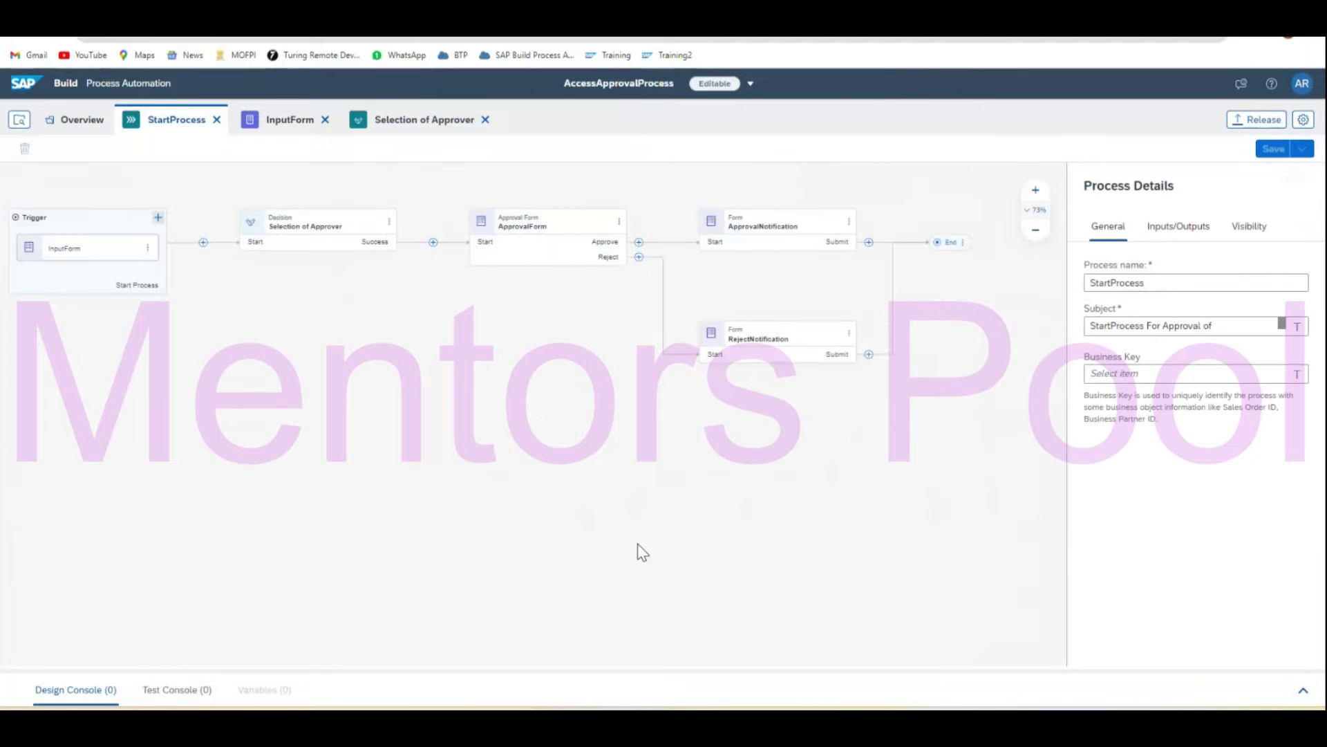
# Release AccessApprovalProcess as version 1.2.0, marked 'Contains minor changes'.
pyautogui.click(1244, 124)
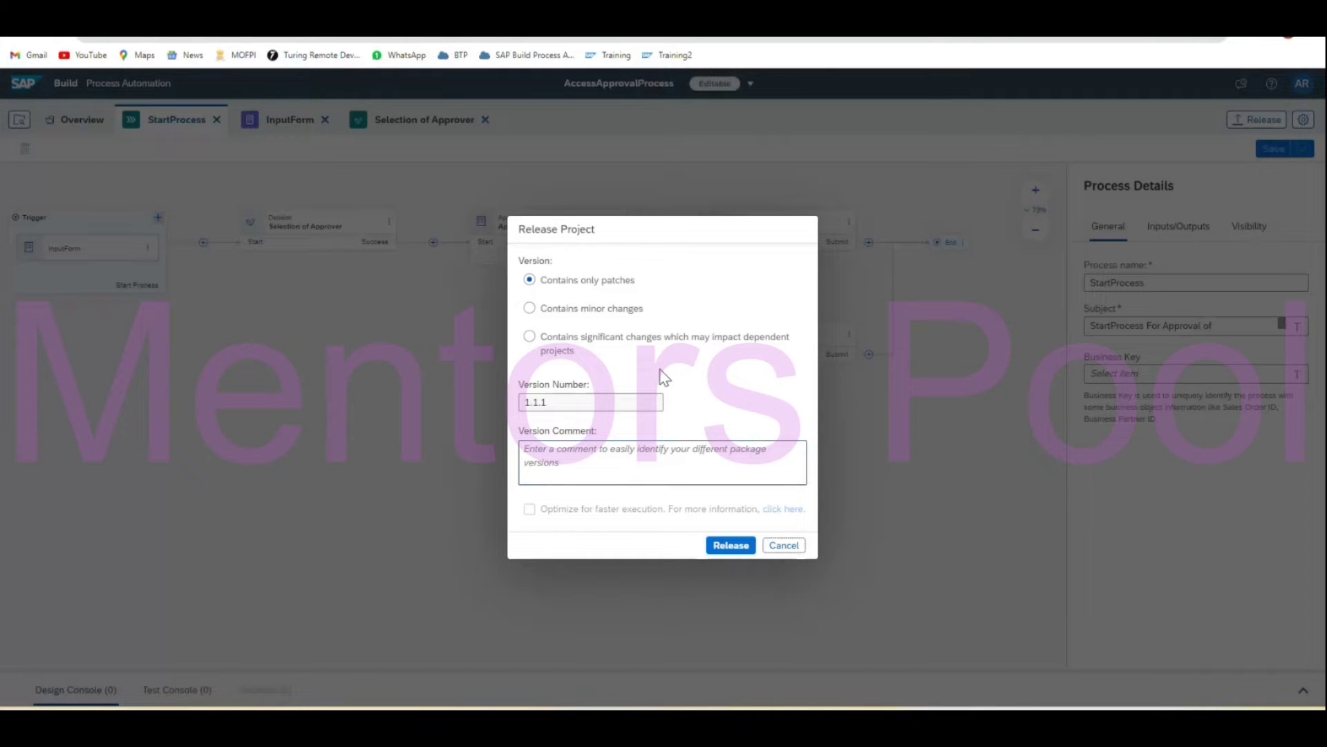
pyautogui.click(530, 308)
pyautogui.click(722, 551)
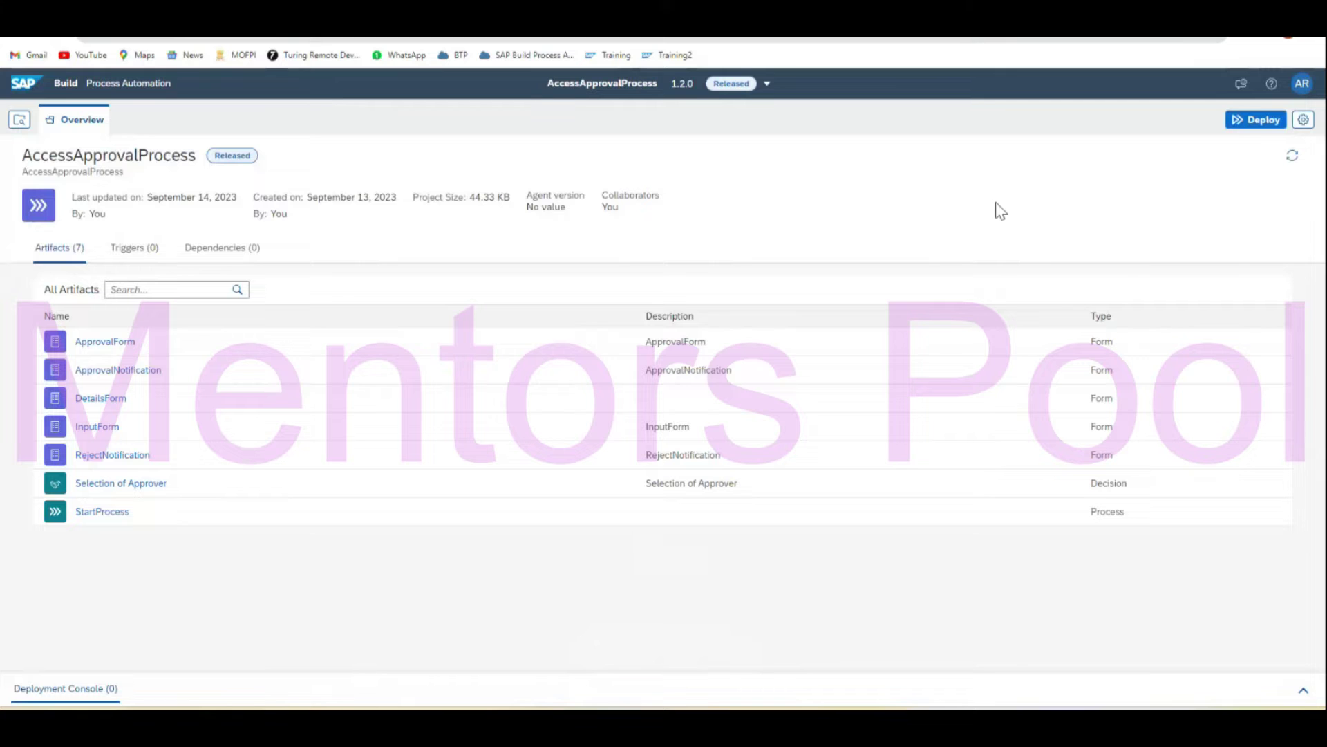
# Deploy version 1.2.0 through the Overview, Runtime Variables and Triggers steps.
pyautogui.click(1259, 120)
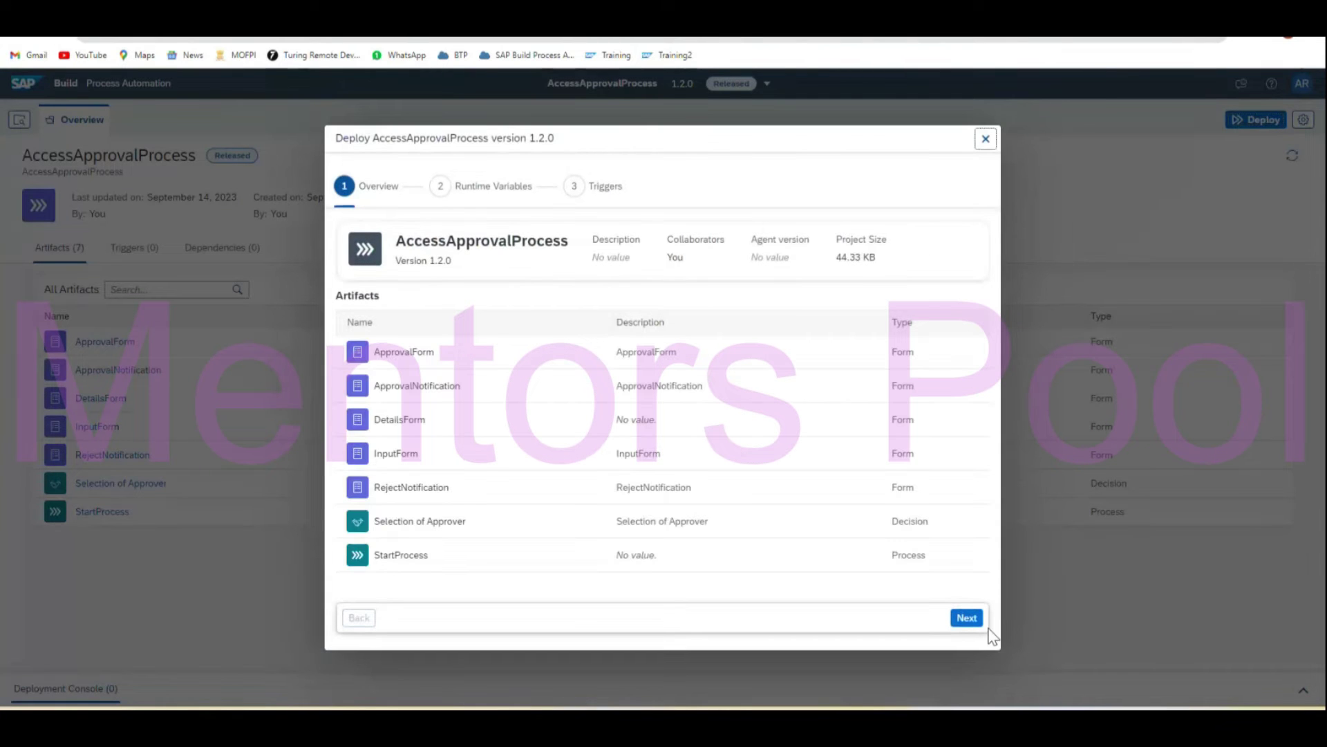
pyautogui.click(967, 618)
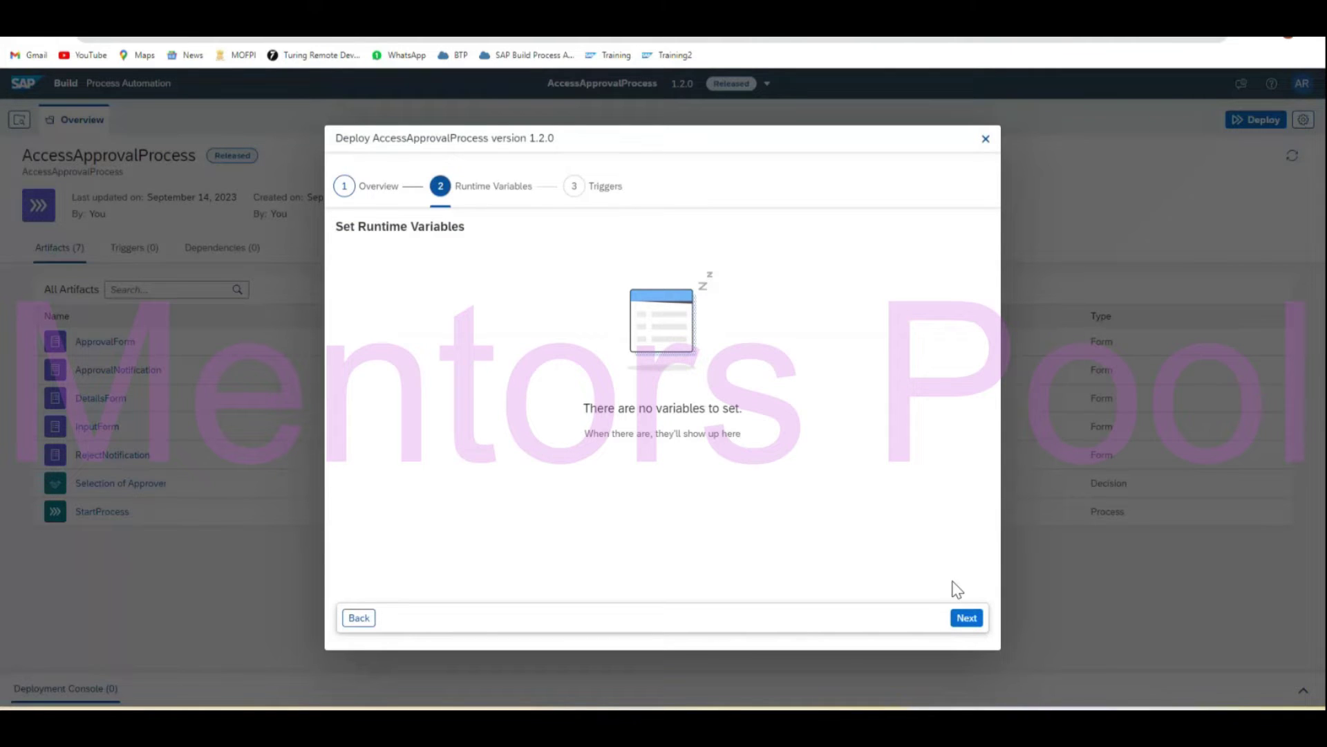
pyautogui.click(966, 618)
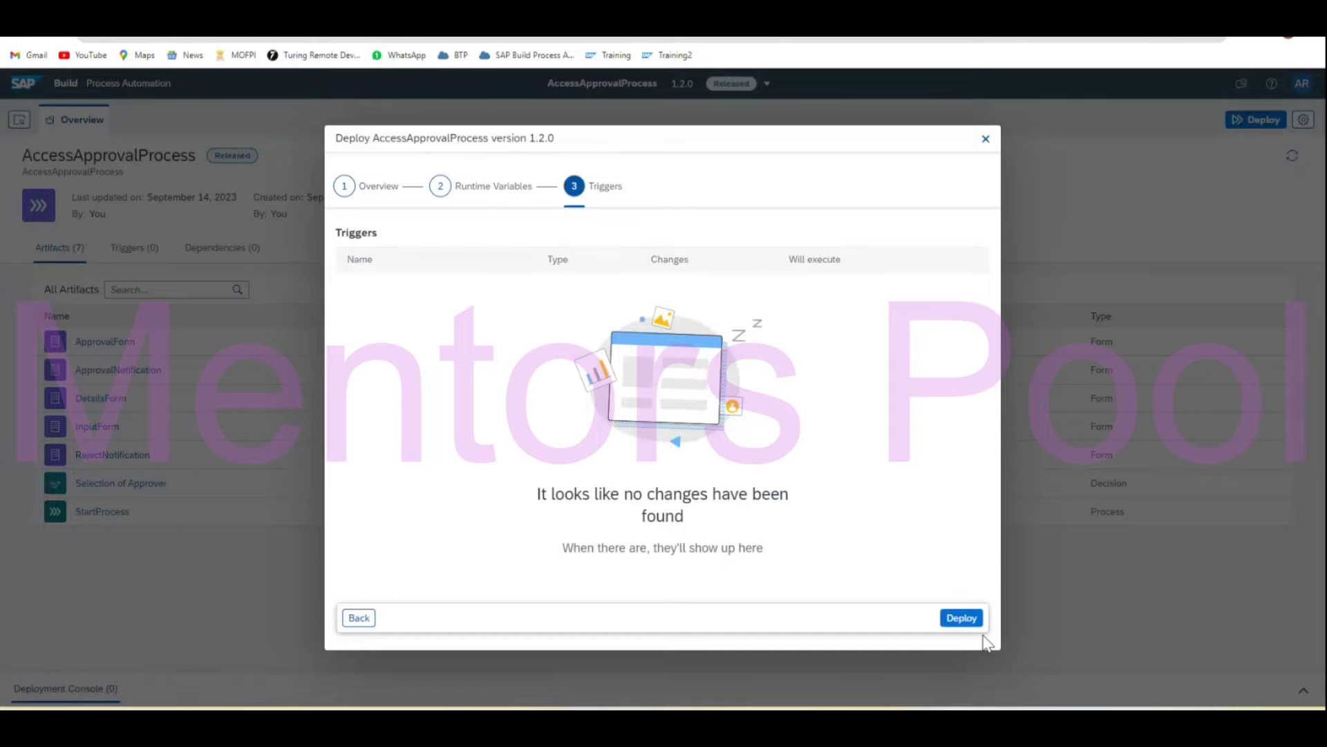
pyautogui.click(964, 622)
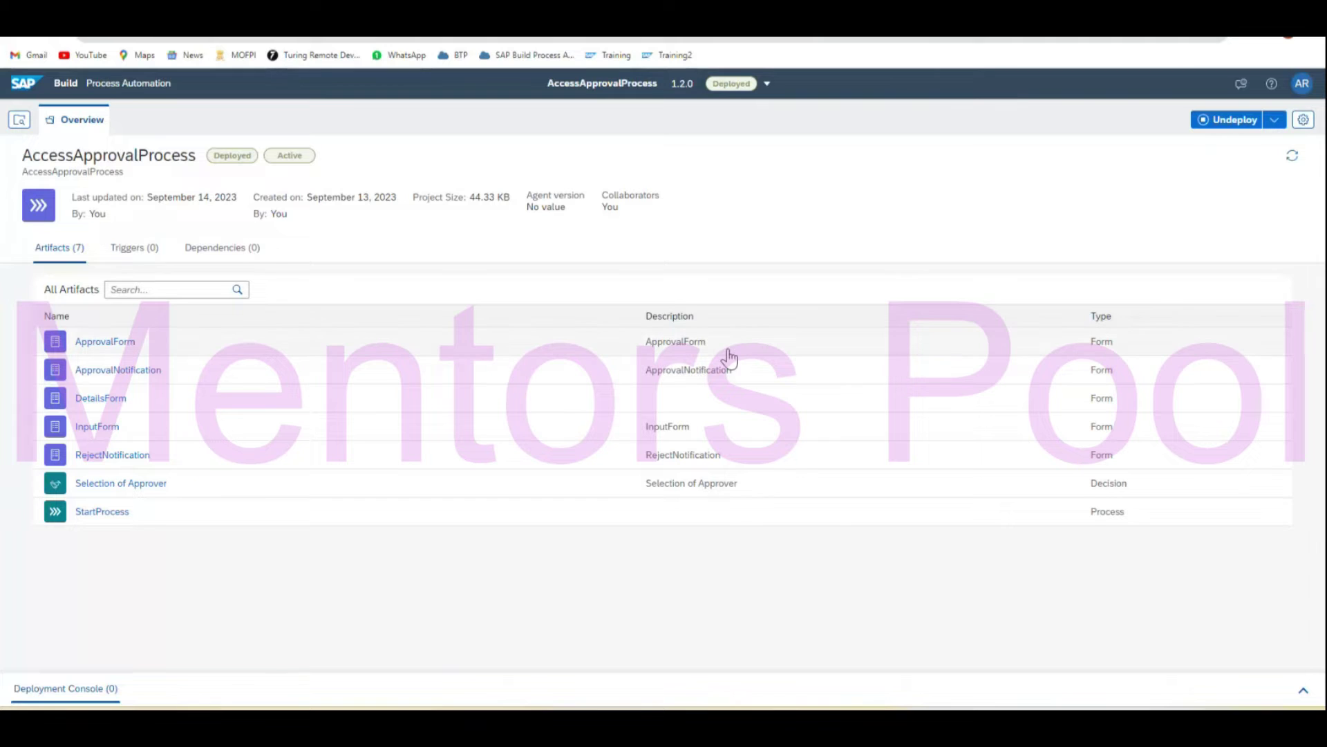
# Copy the Form Link of the deployed StartProcess's InputForm trigger.
pyautogui.click(105, 513)
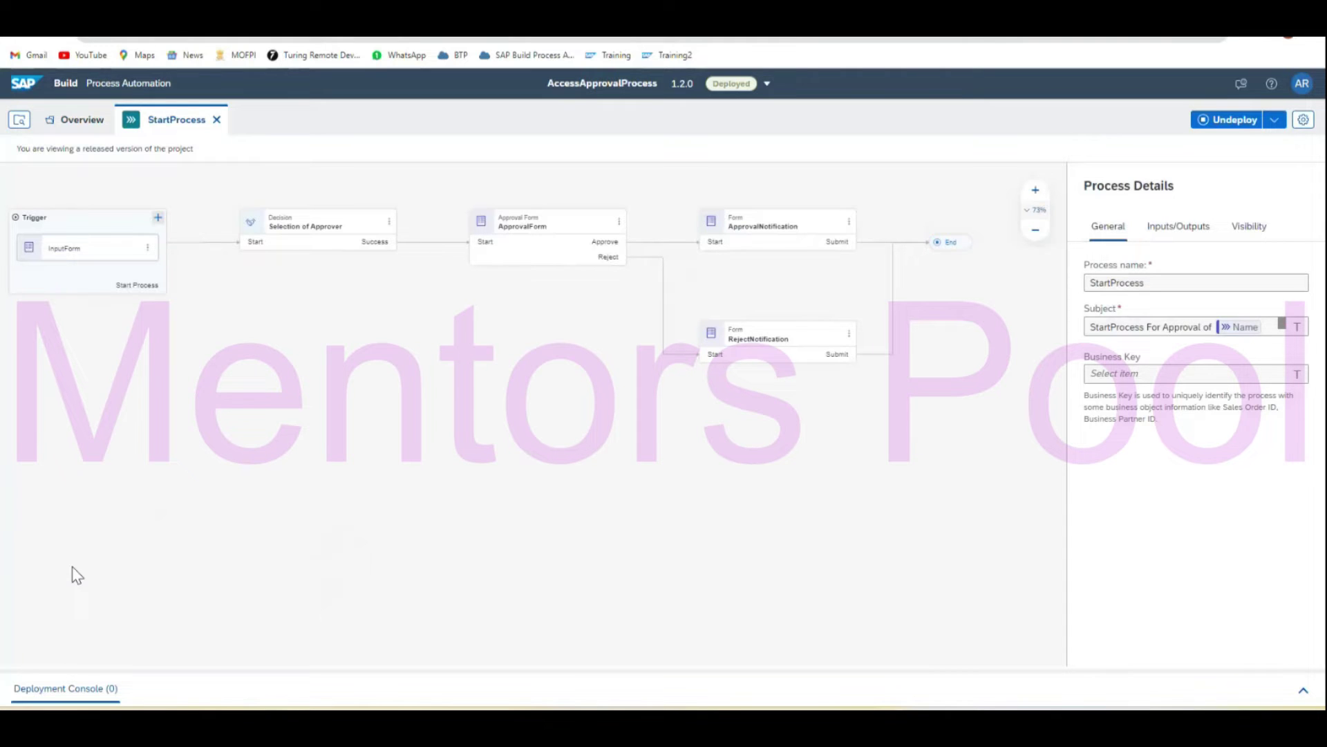
pyautogui.click(85, 255)
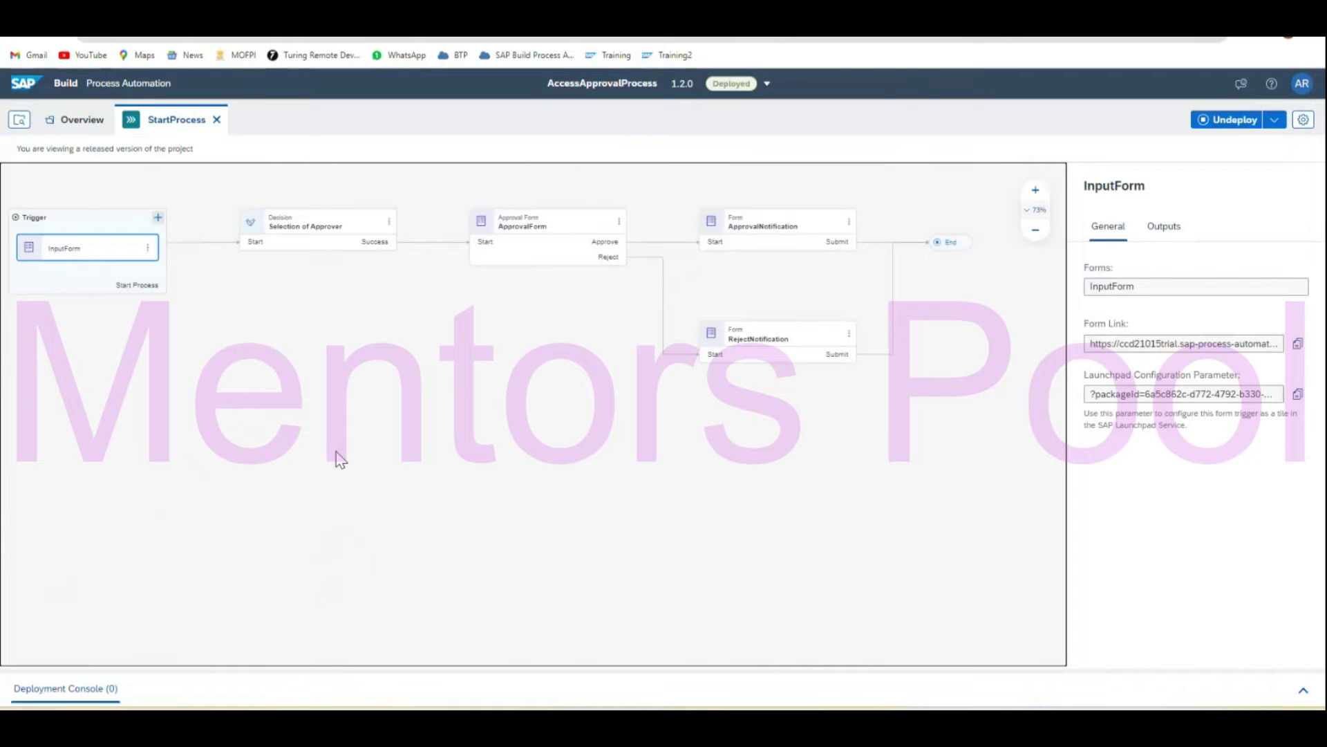
pyautogui.click(1299, 346)
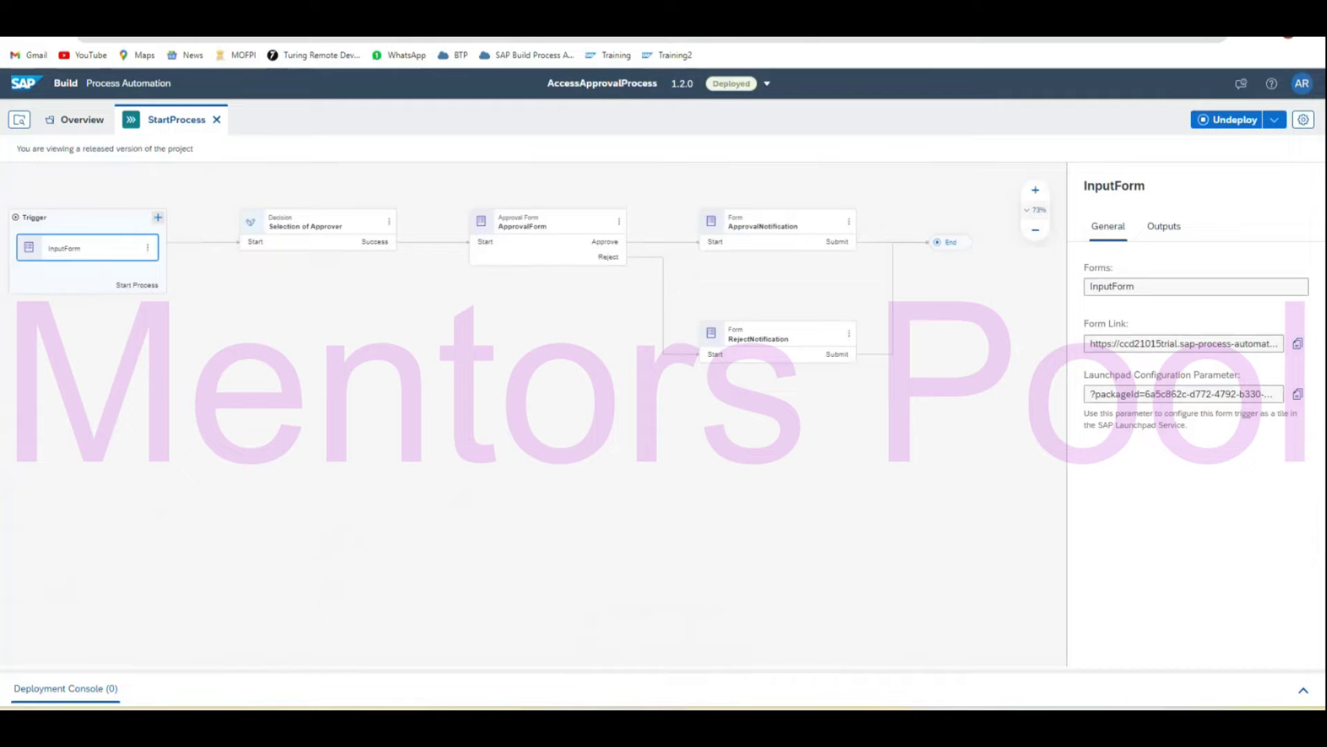
# Load the copied form link in a new tab and fill in the employee's name and ID.
pyautogui.hotkey('ctrl', 't')
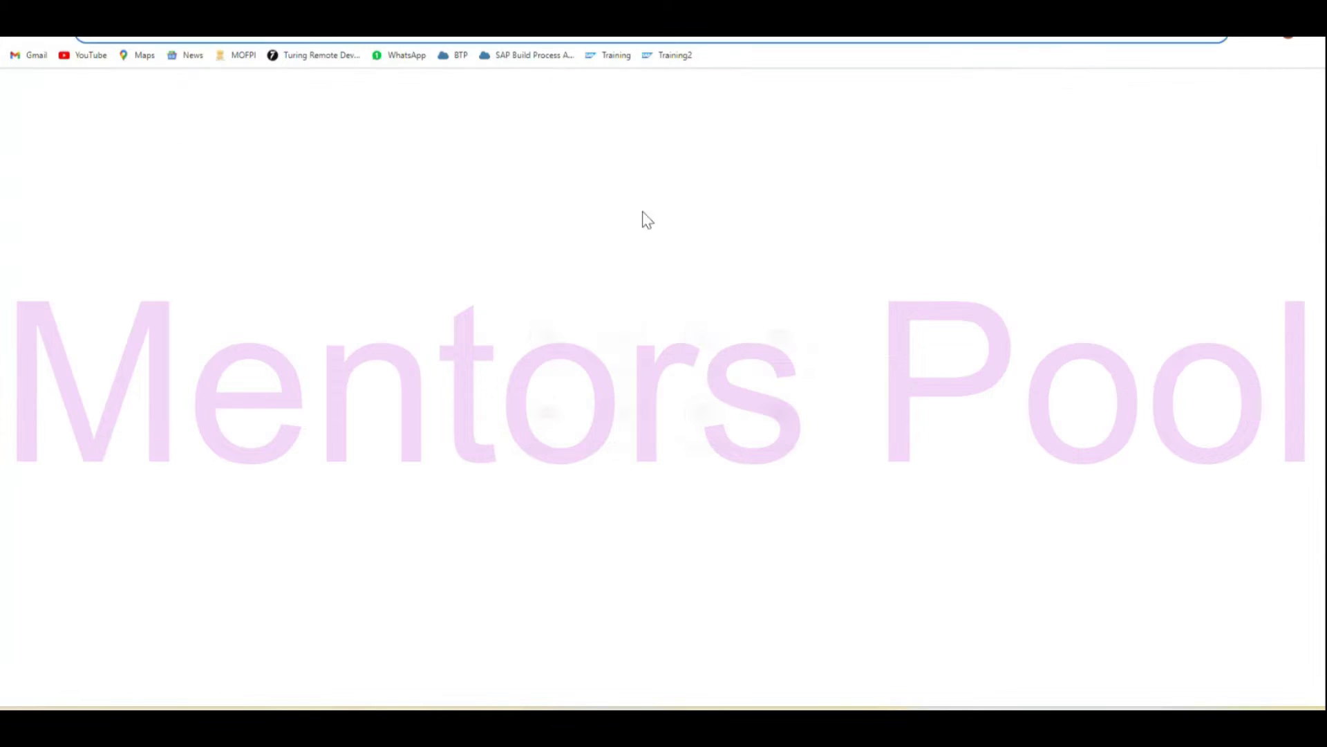
pyautogui.hotkey('ctrl', 'v')
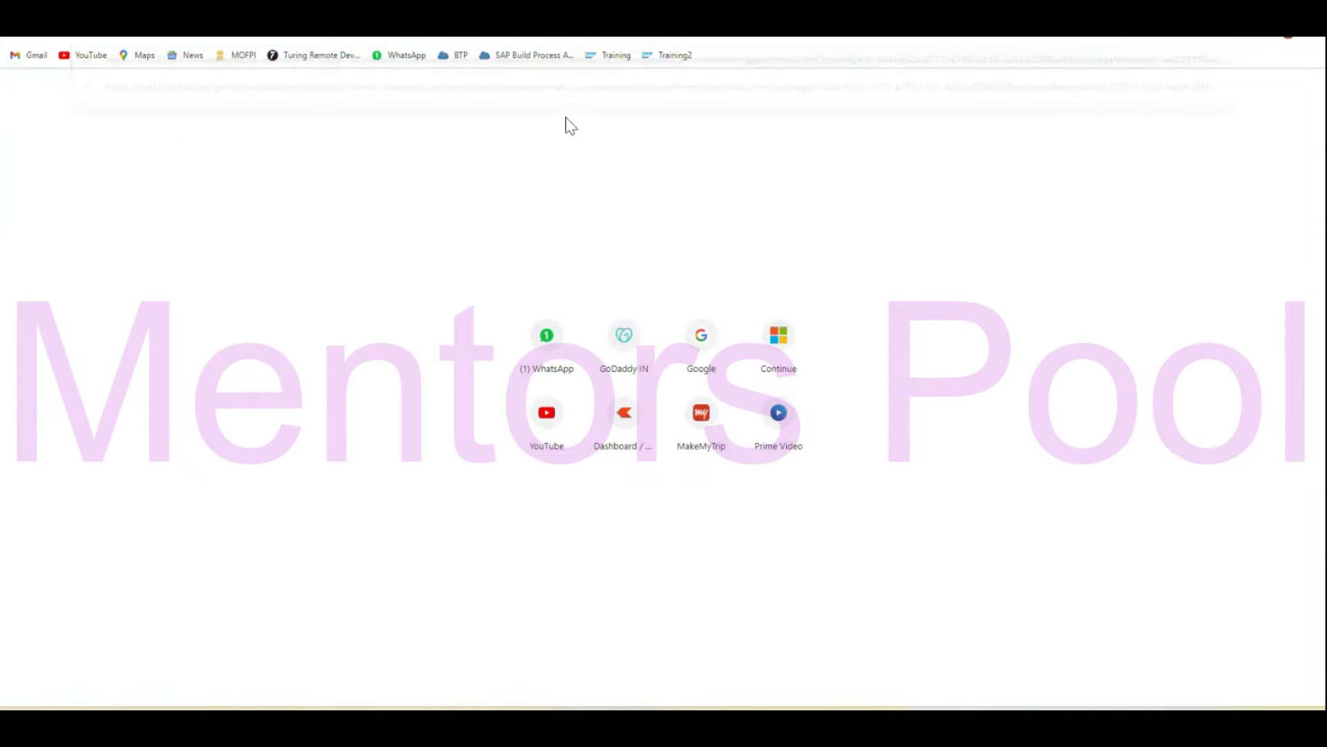
pyautogui.press('Return')
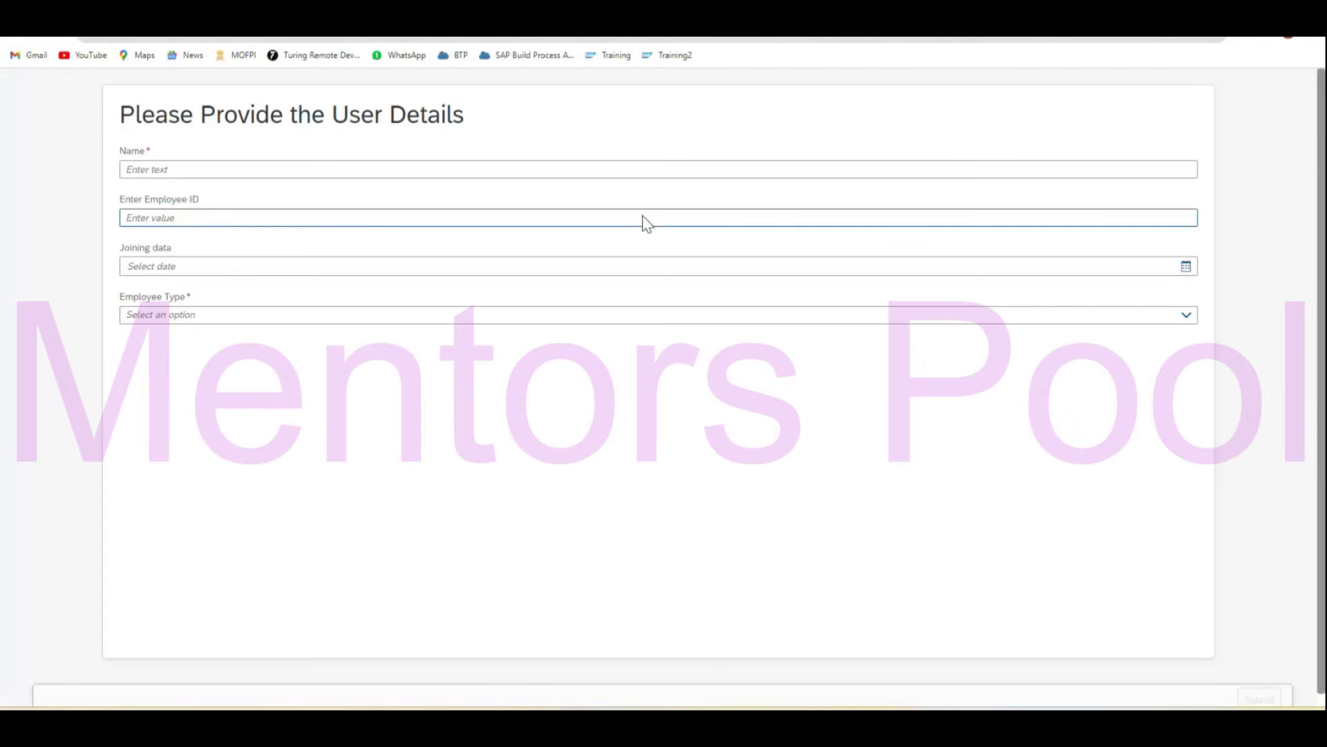
pyautogui.click(314, 171)
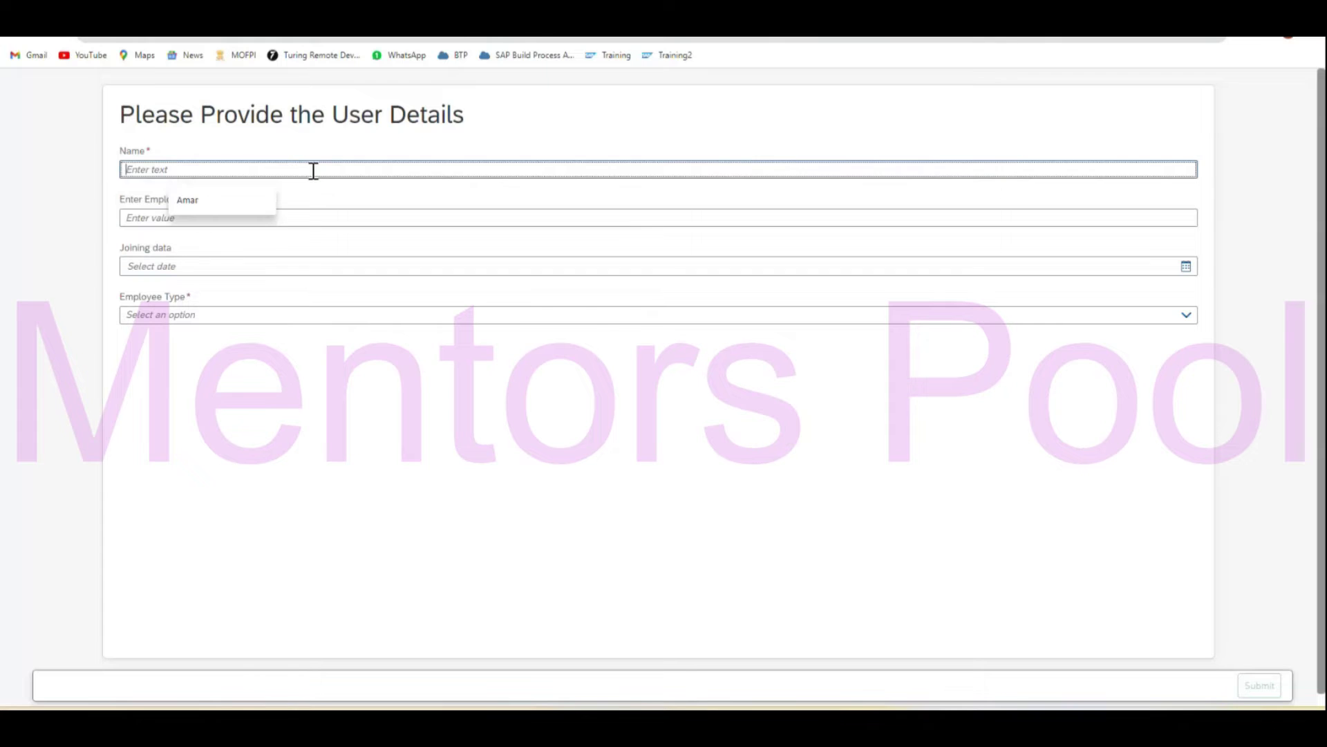
pyautogui.press('Down')
pyautogui.press('Return')
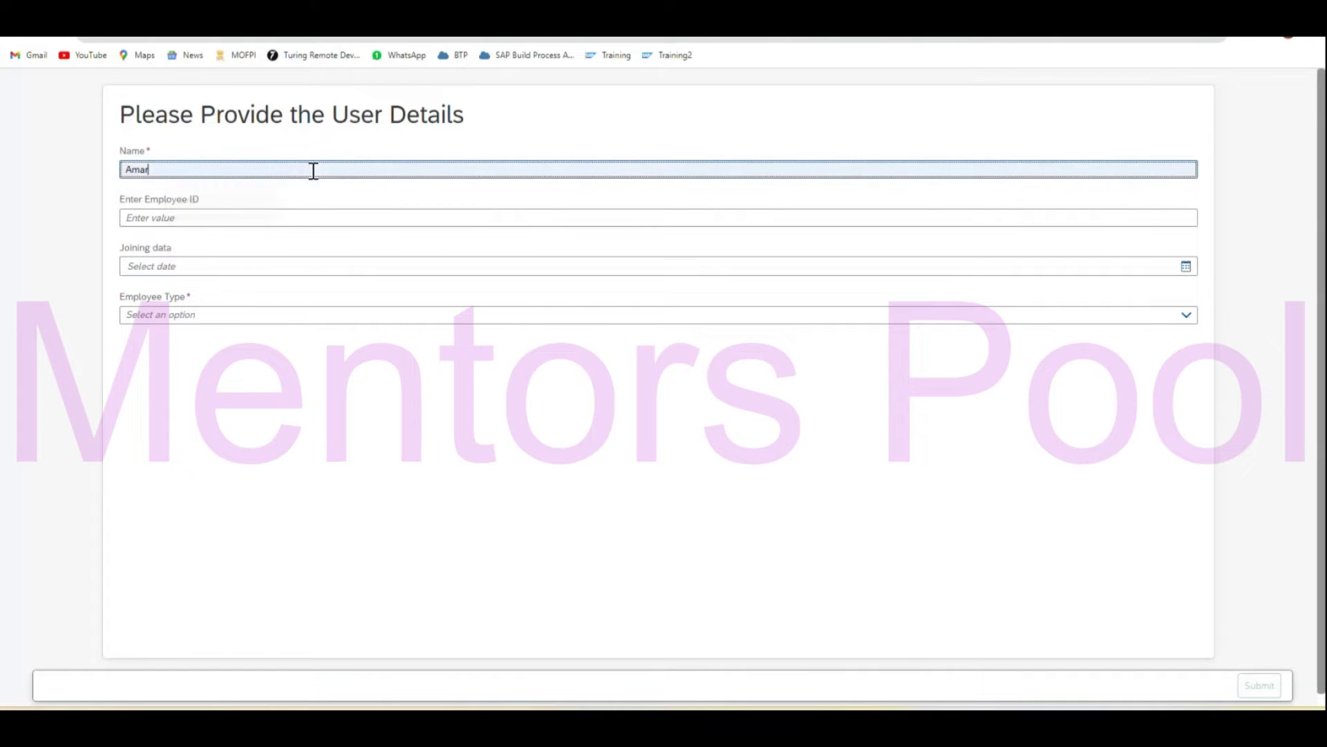
pyautogui.click(279, 218)
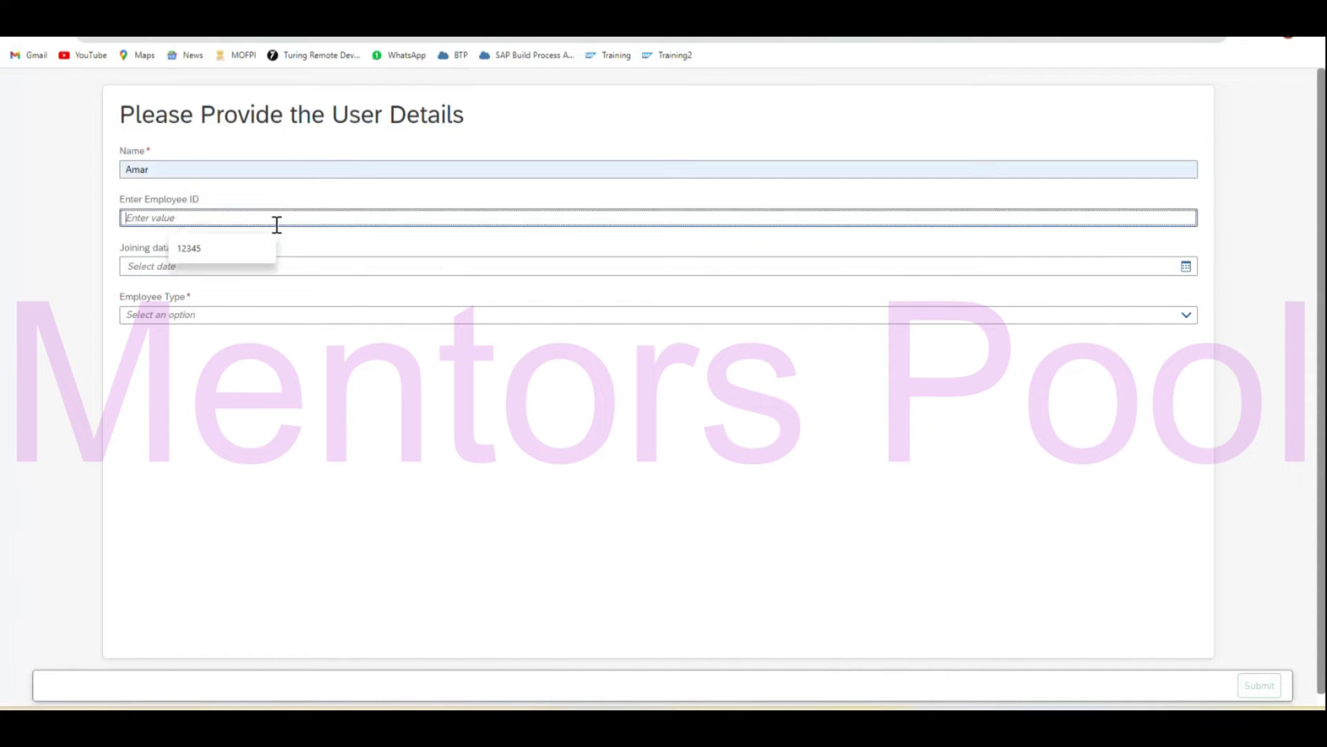
pyautogui.click(250, 251)
pyautogui.click(258, 267)
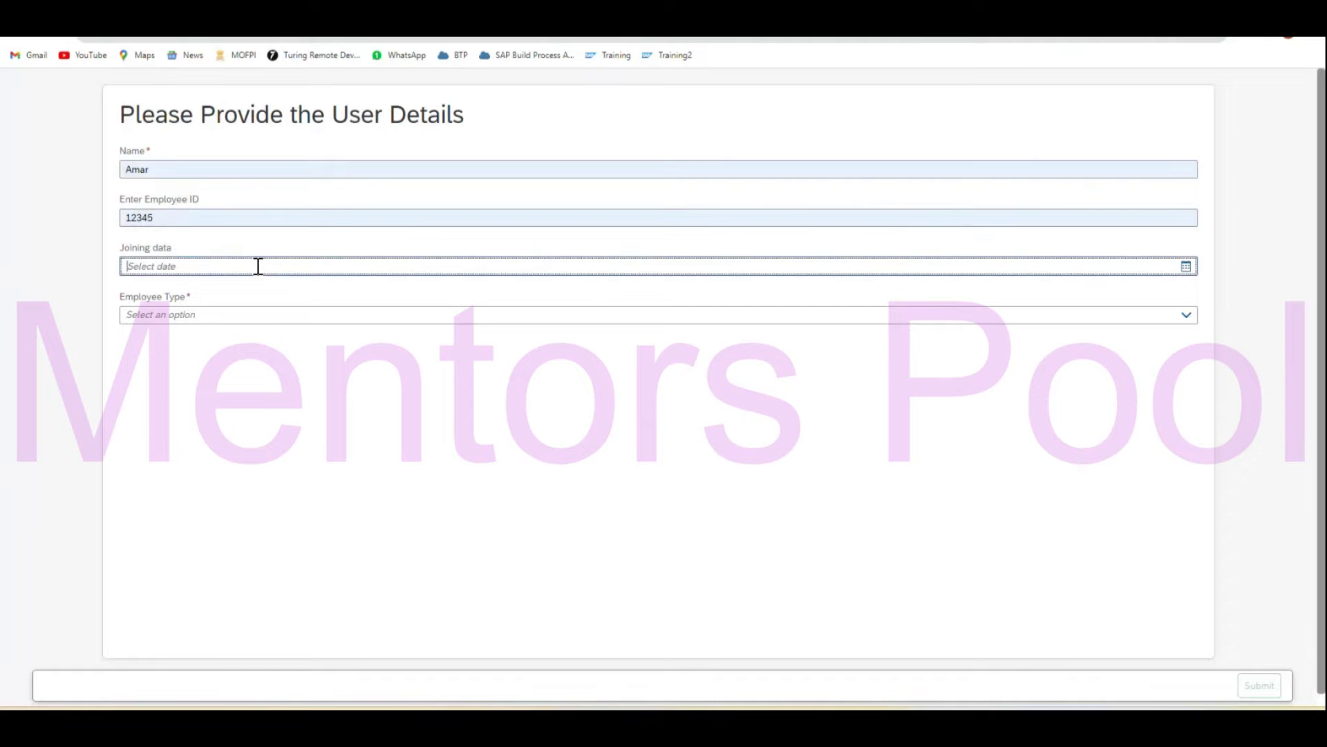
# Set joining date 09/11/2023 and employee type Permanent, then submit the form.
pyautogui.click(1187, 266)
pyautogui.click(179, 382)
pyautogui.click(302, 316)
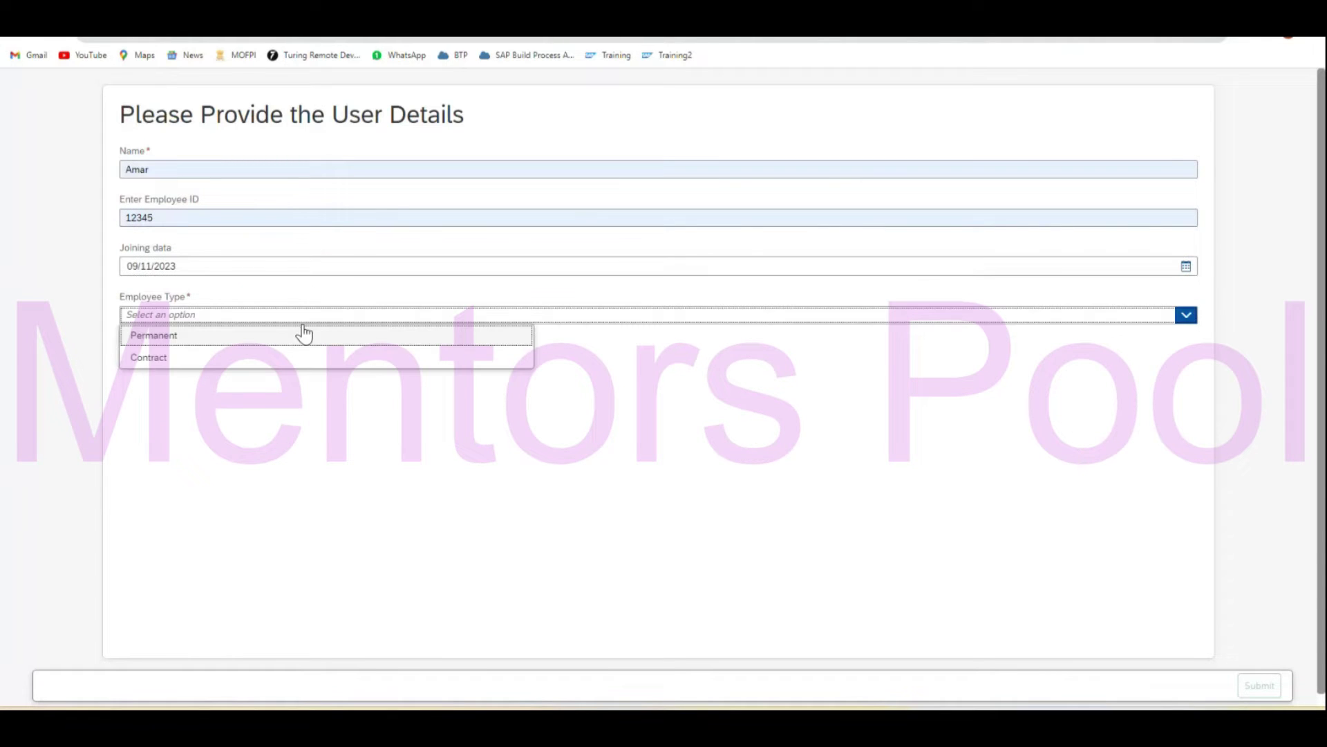
pyautogui.click(253, 341)
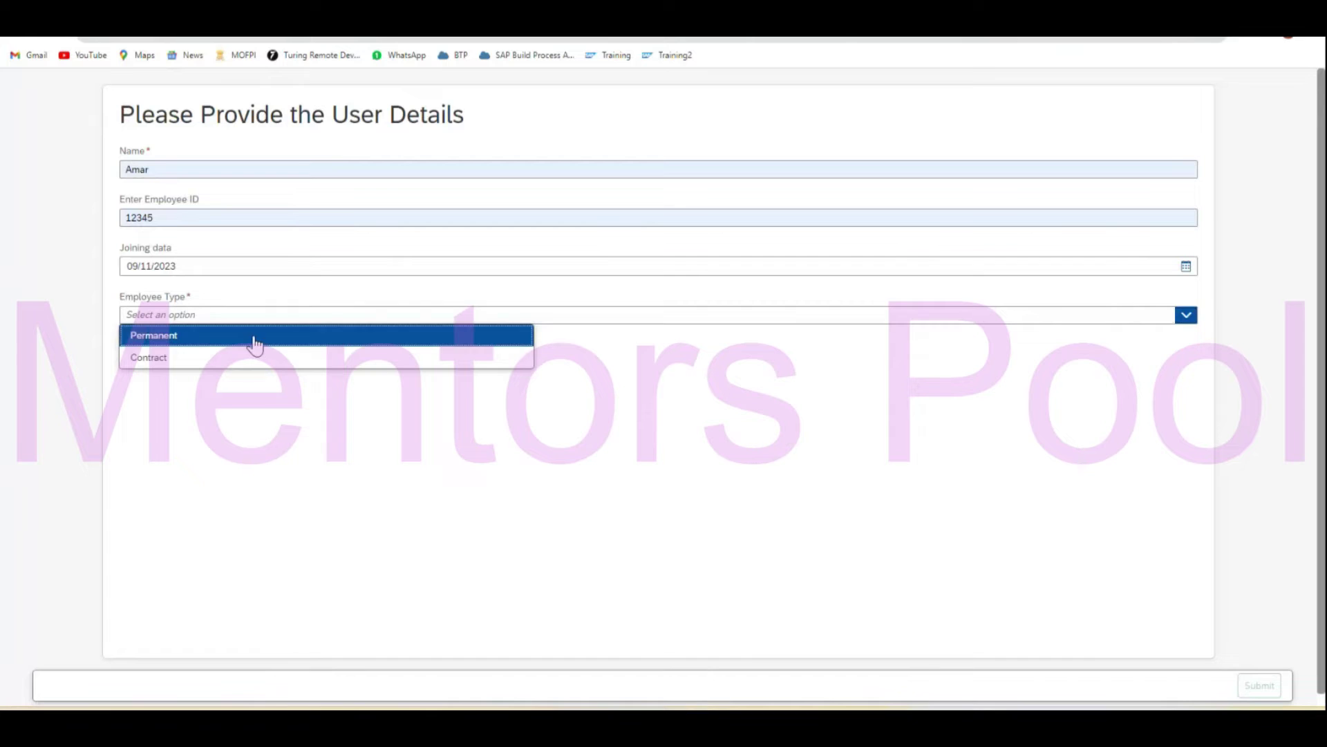
pyautogui.click(1269, 694)
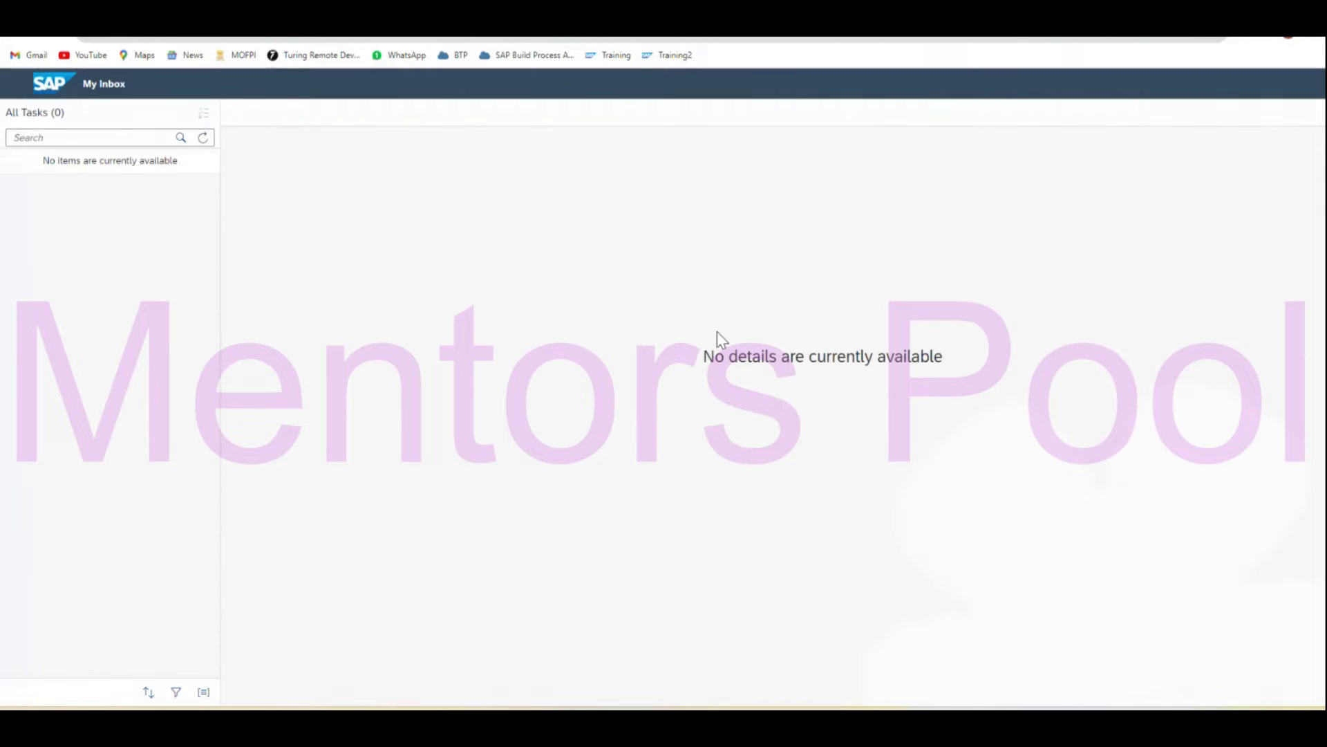
# Approve the inbox approval task with comment 'All Good', then refresh to get the notification.
pyautogui.click(203, 138)
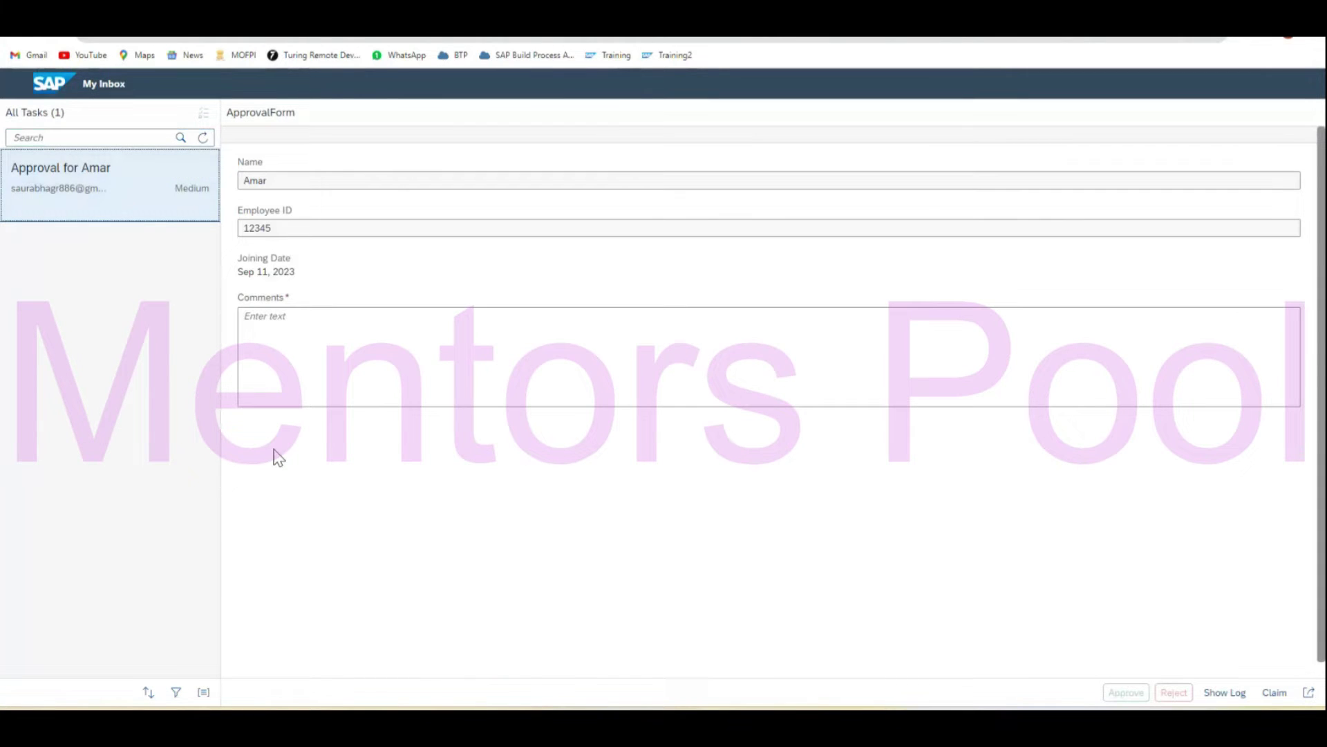
pyautogui.click(300, 341)
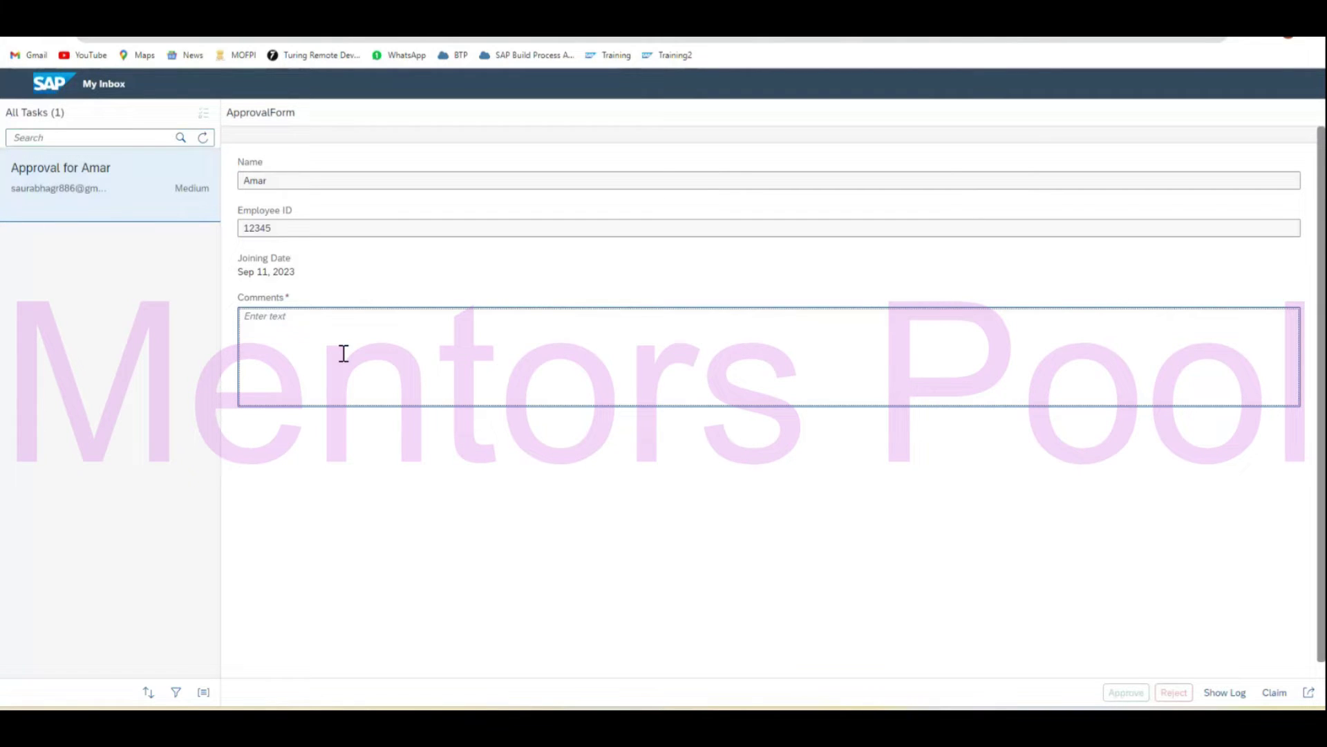
pyautogui.write('All Good')
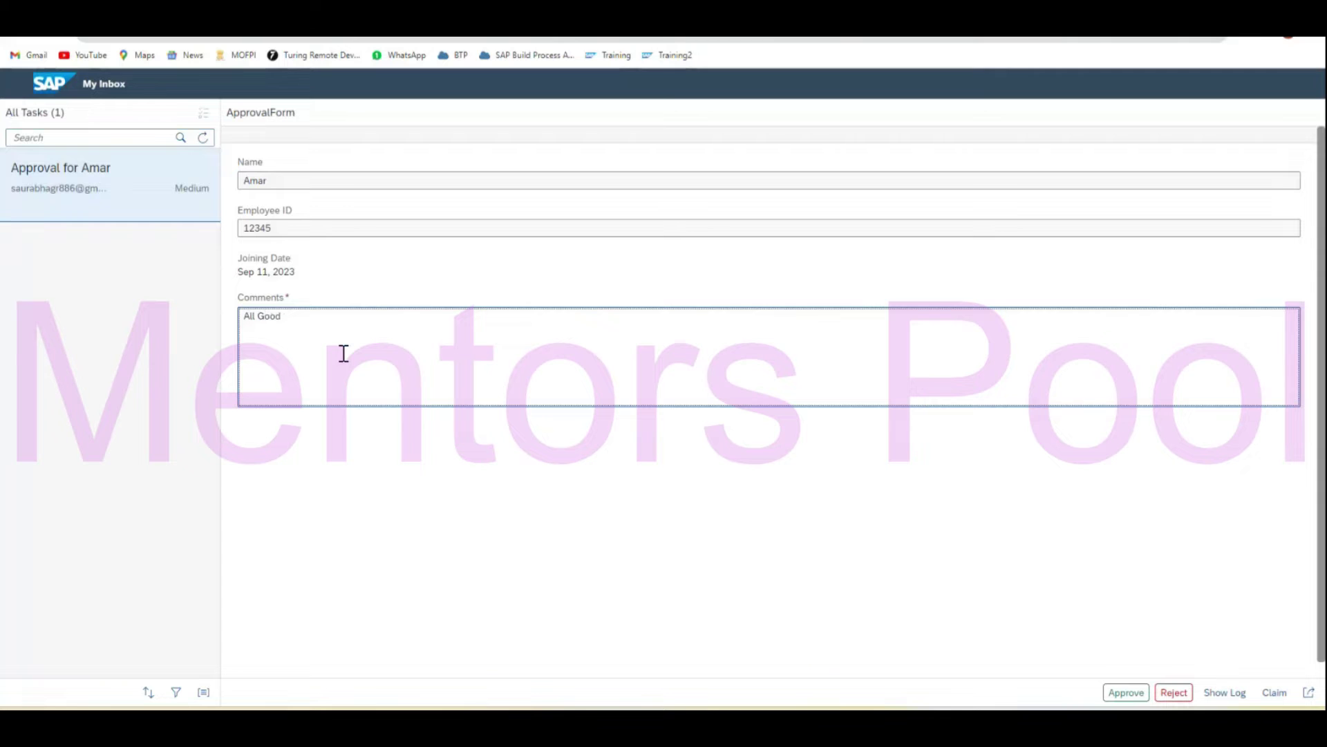
pyautogui.click(1126, 692)
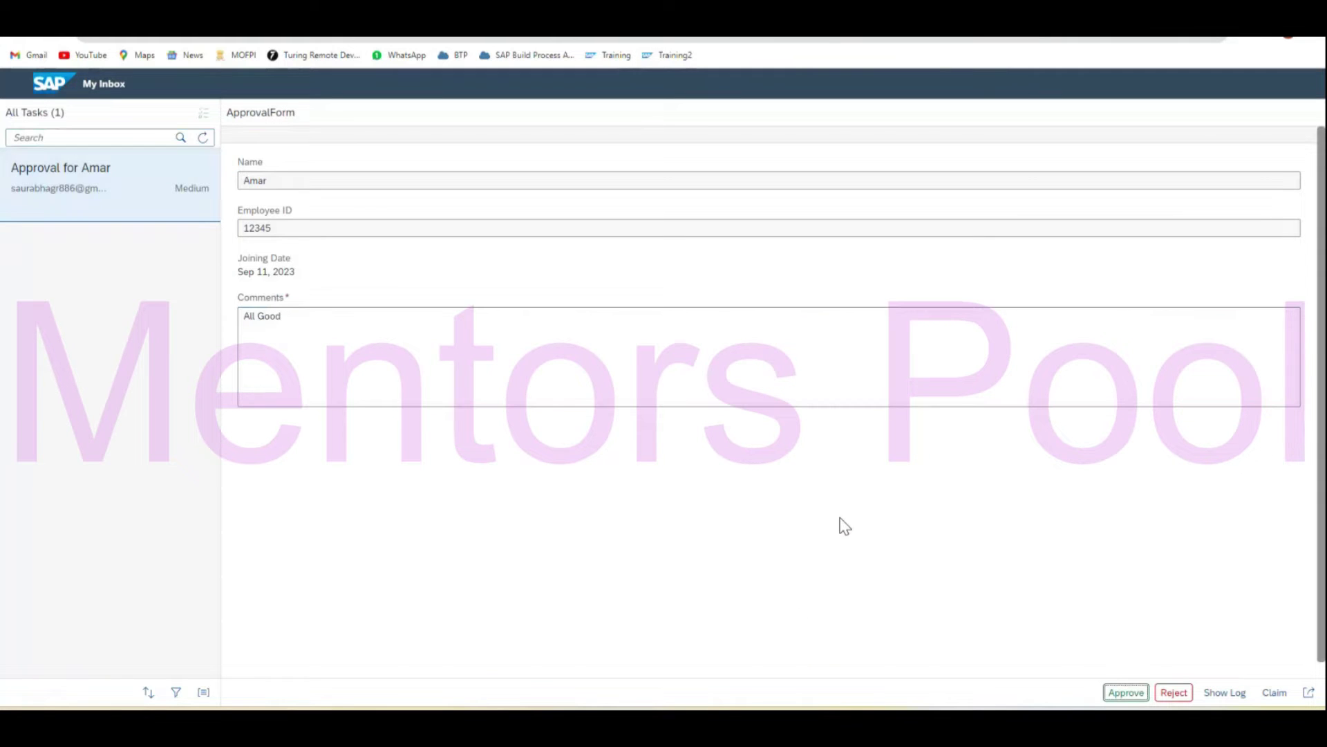
pyautogui.click(204, 138)
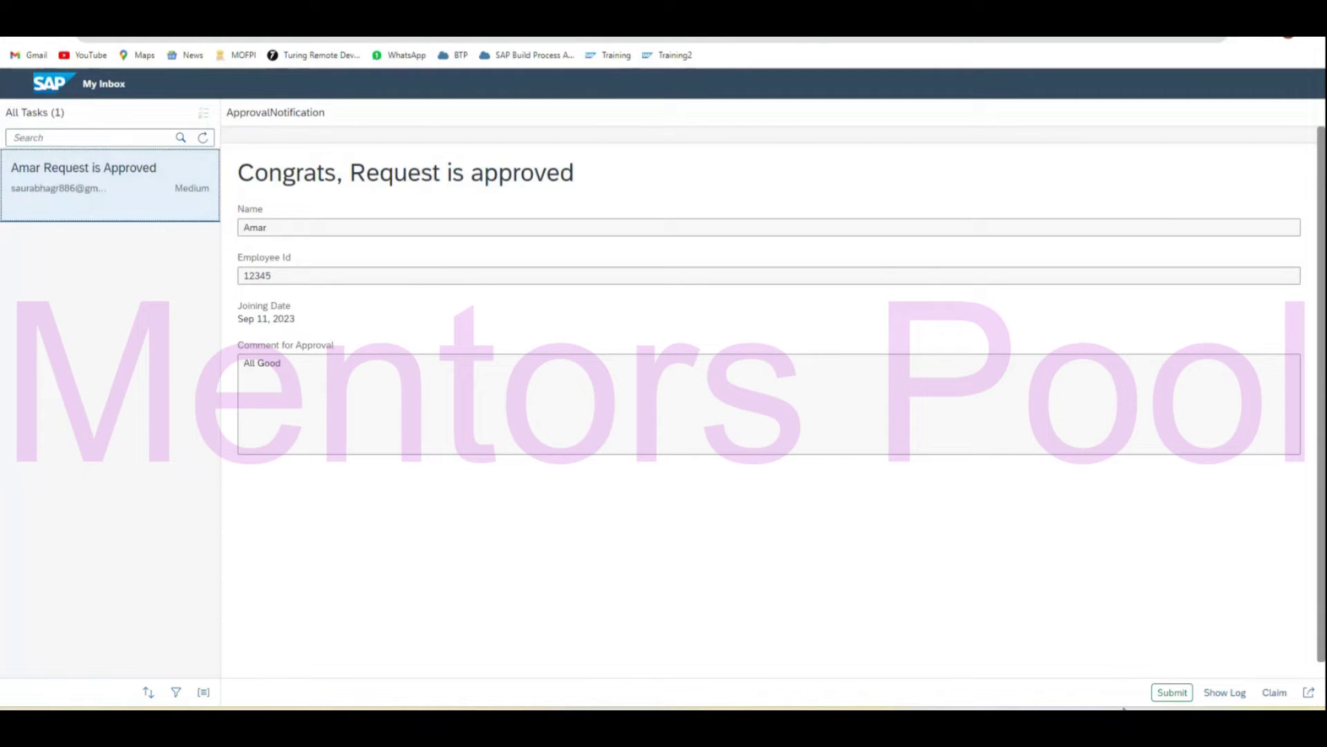
# Submit the approval notification and return to the deployed StartProcess flow in SAP Build.
pyautogui.click(1173, 693)
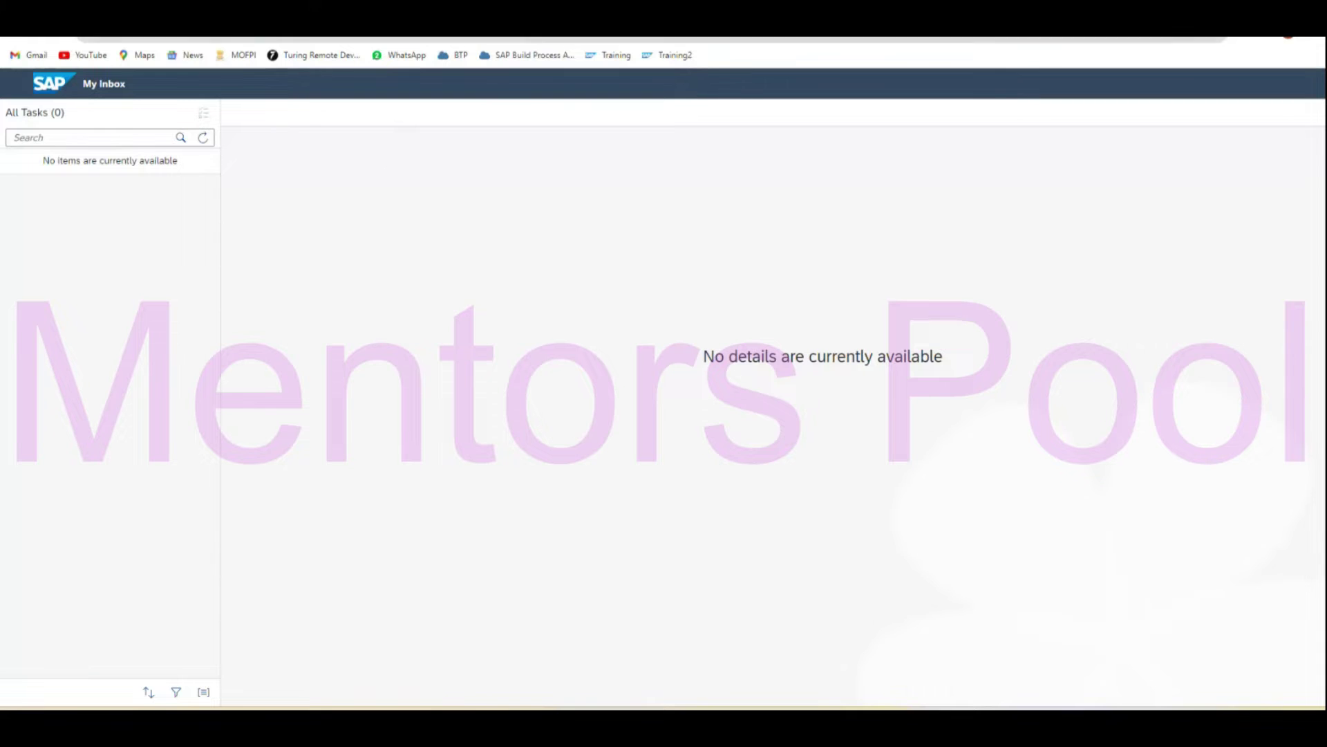
pyautogui.click(551, 9)
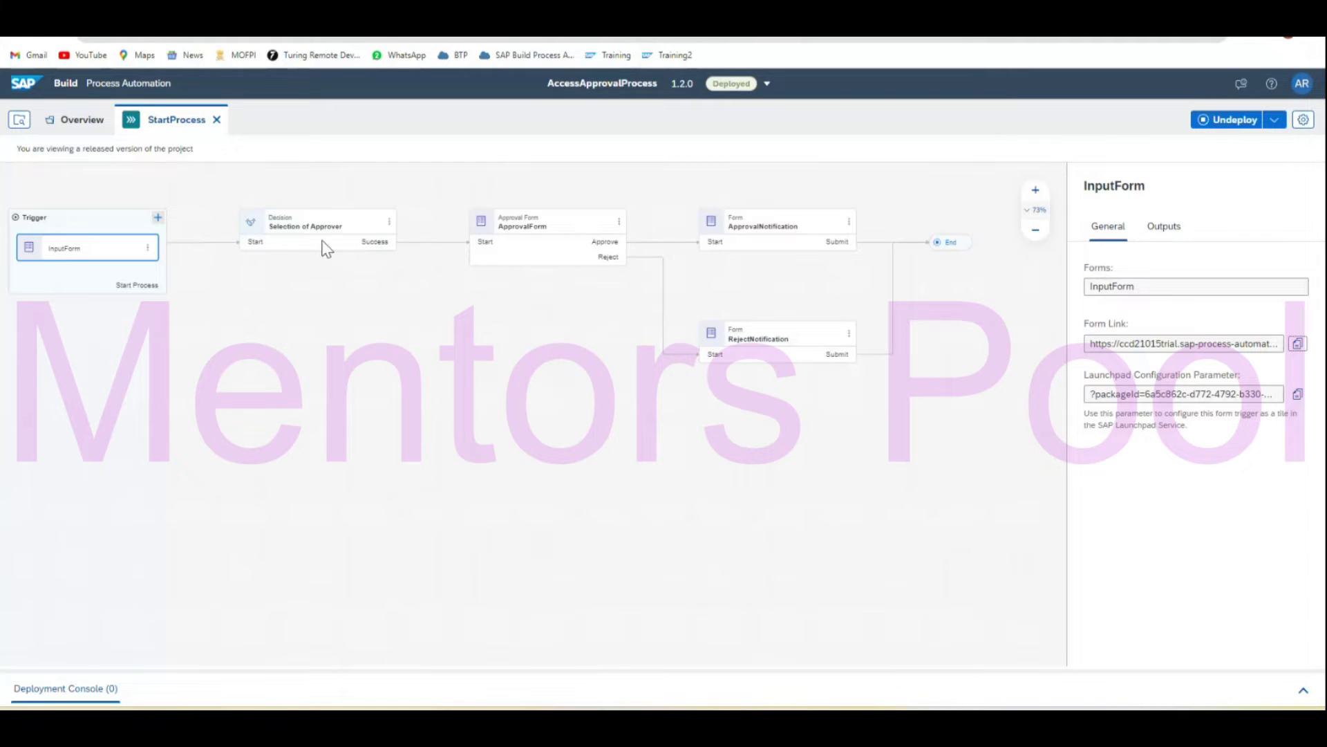
# Inspect the Selection of Approver decision node, then return to the overall process details.
pyautogui.click(340, 229)
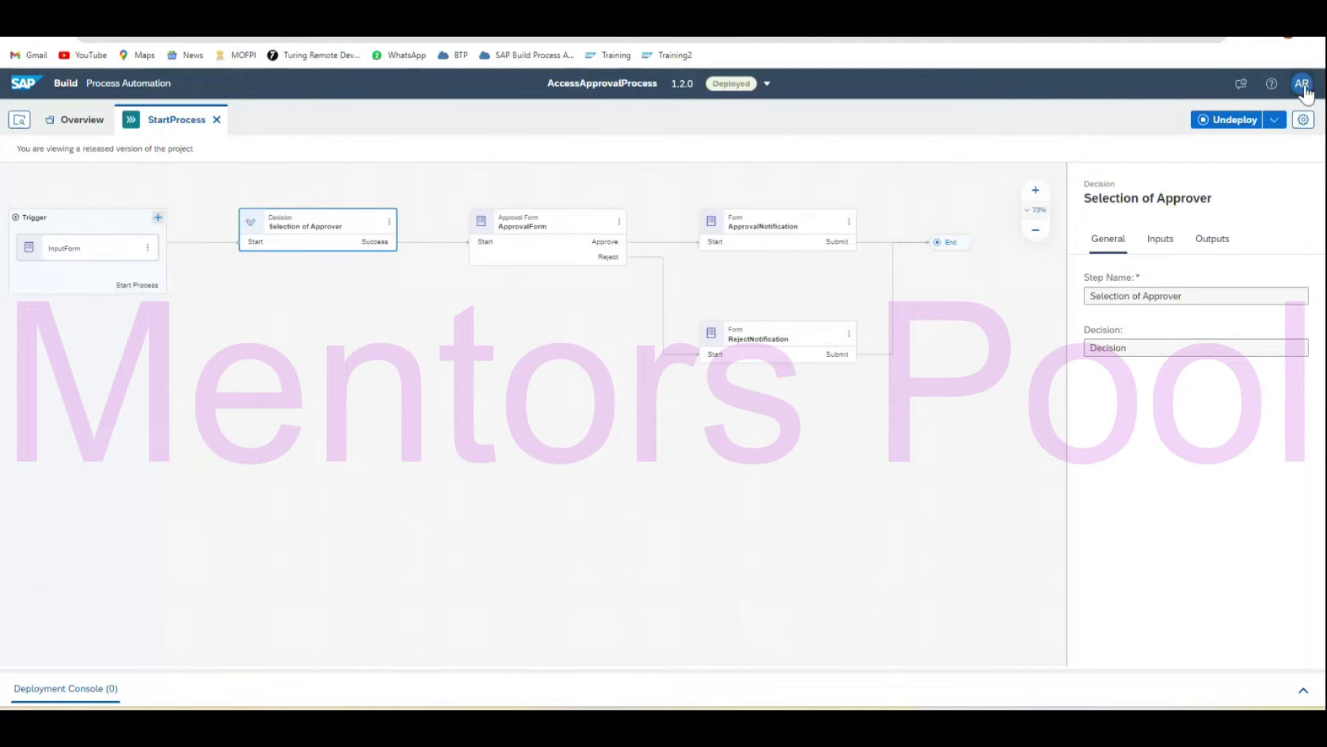
pyautogui.click(1318, 42)
pyautogui.click(691, 538)
pyautogui.click(691, 537)
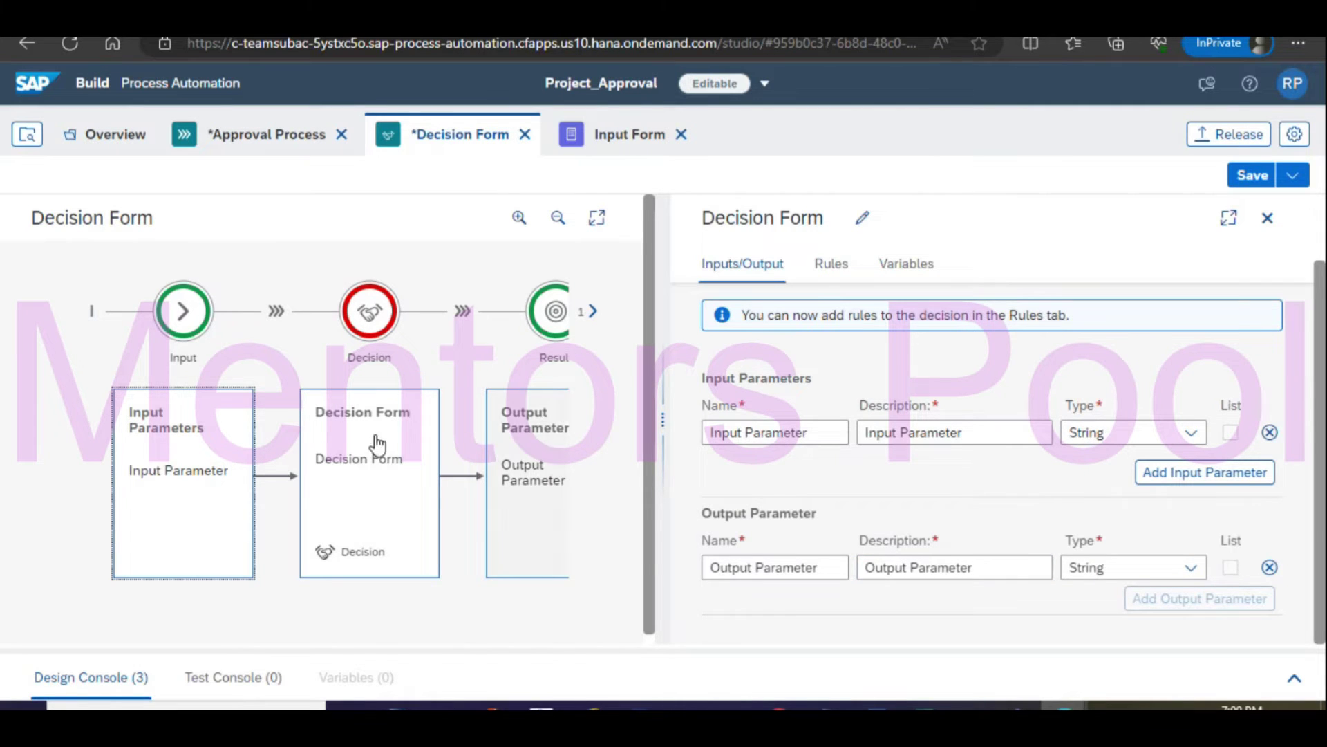
pyautogui.click(363, 462)
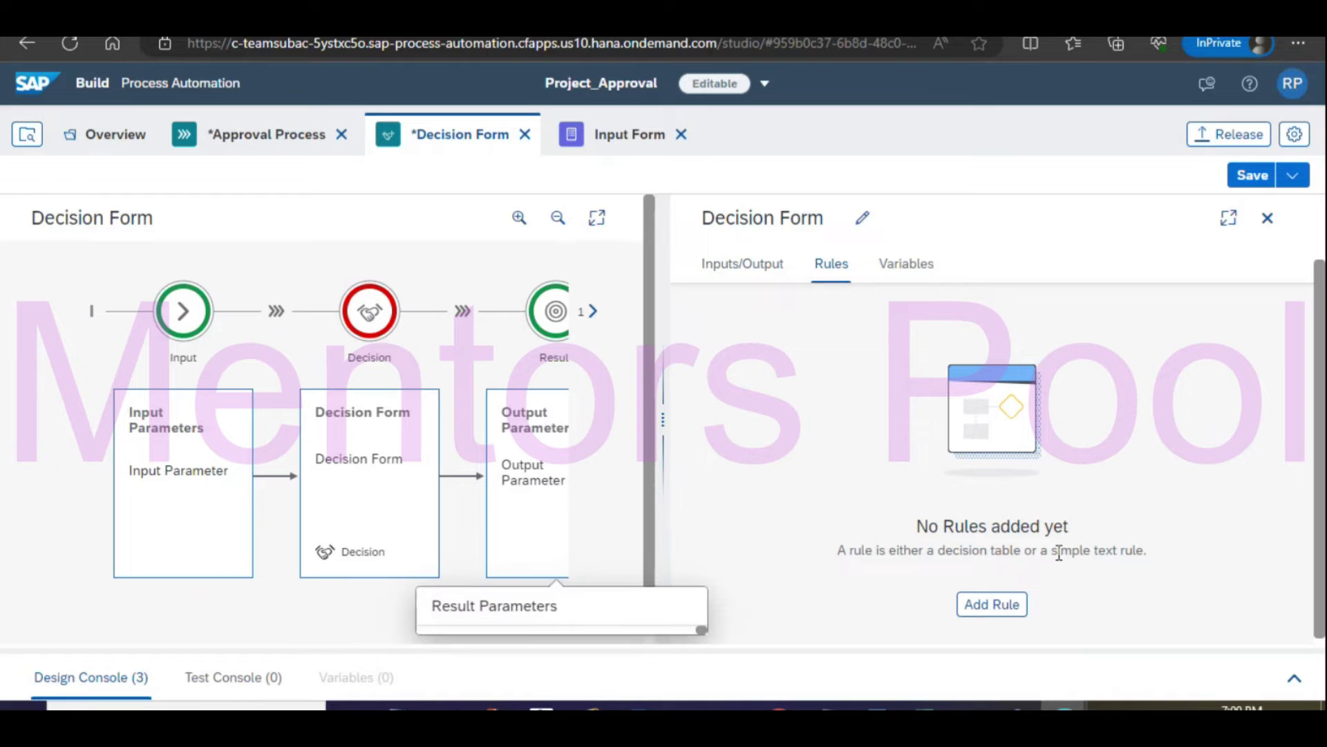
pyautogui.click(206, 474)
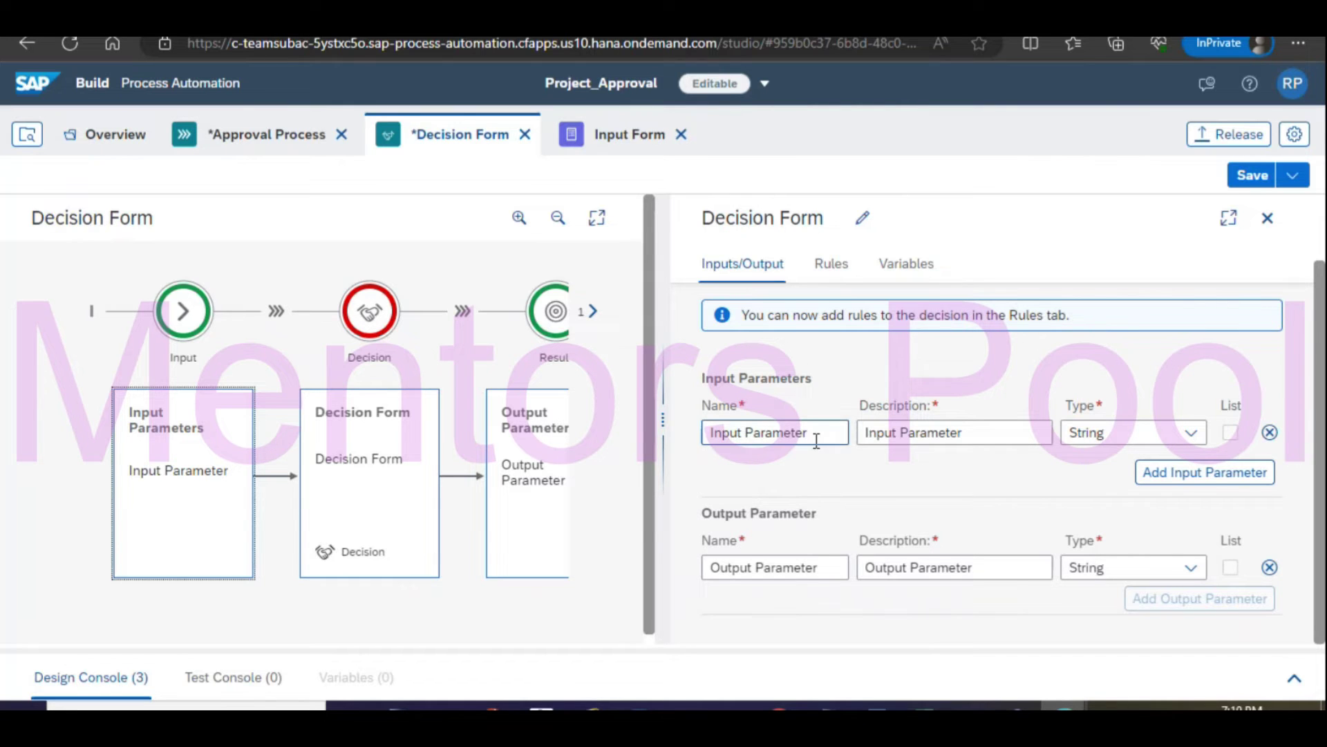
# Name the input parameter, its description, and the output parameter 'Employee Type'.
pyautogui.moveTo(818, 438); pyautogui.dragTo(631, 423)
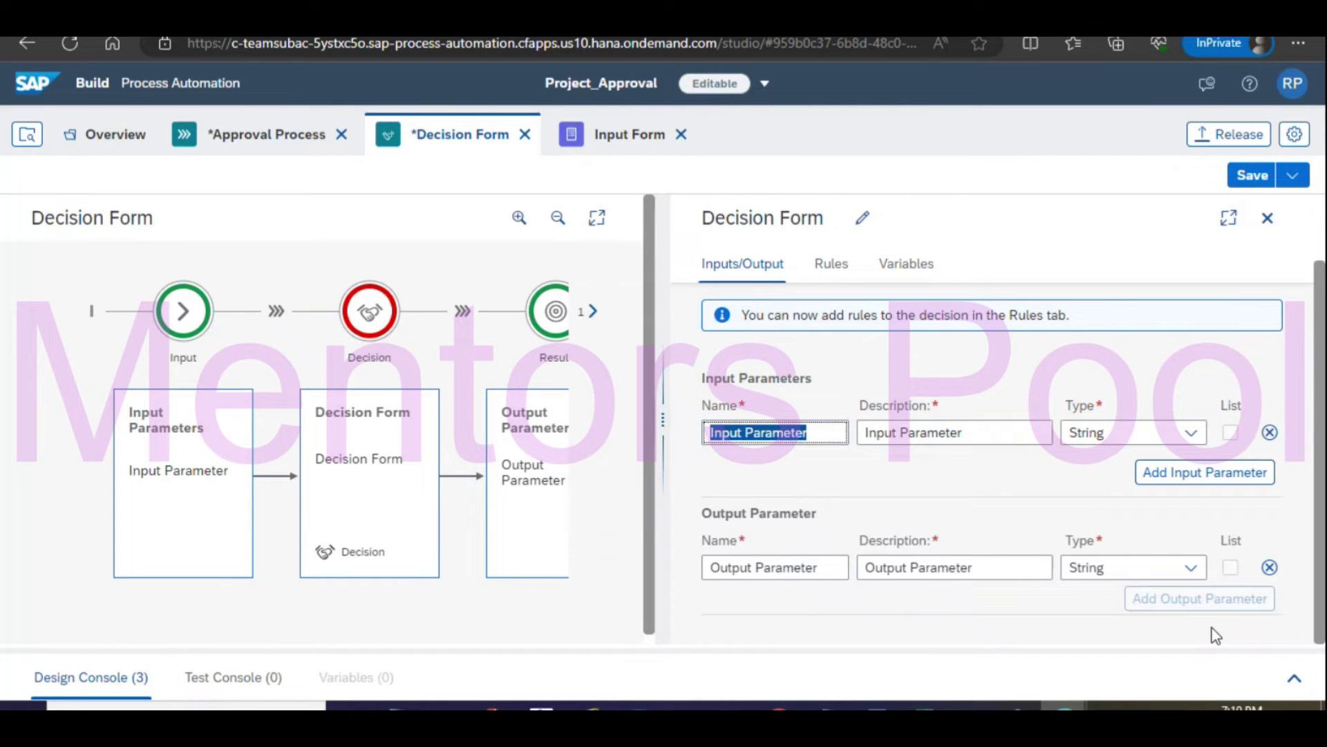
pyautogui.write('Employee Type')
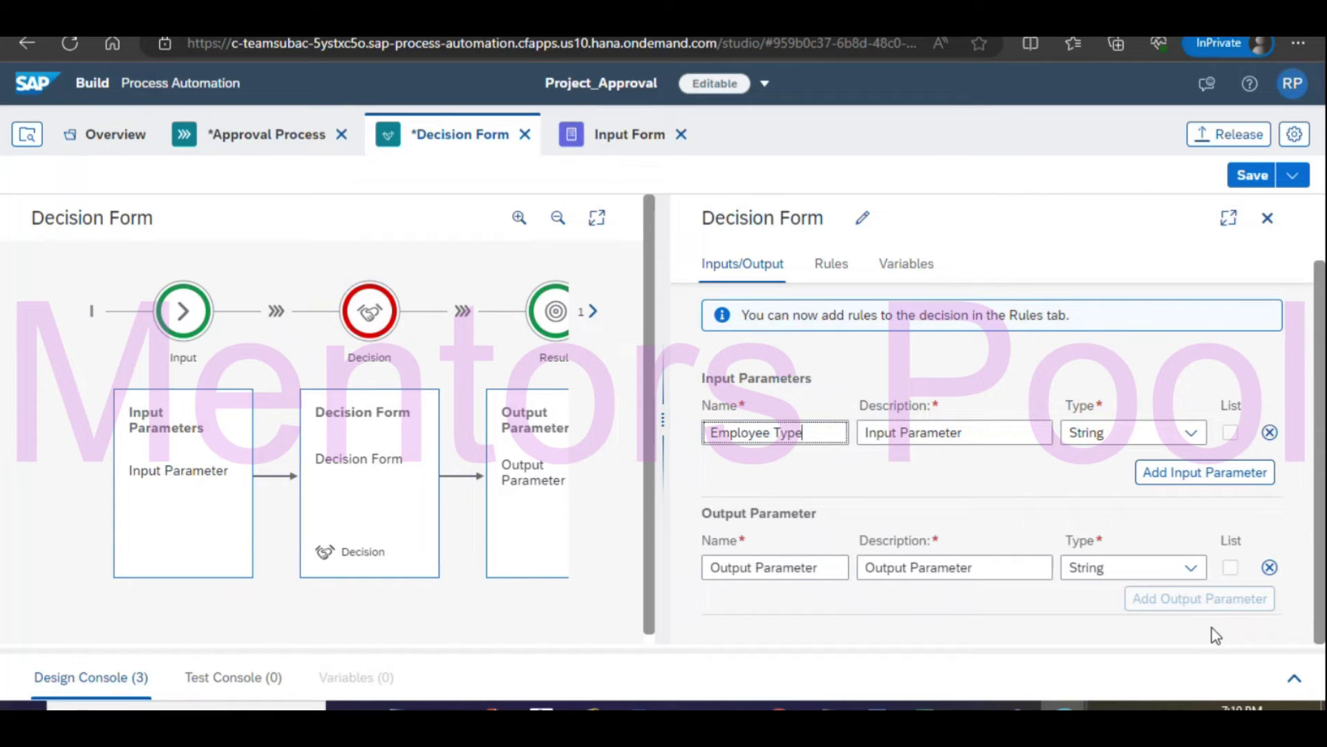
pyautogui.press('Tab')
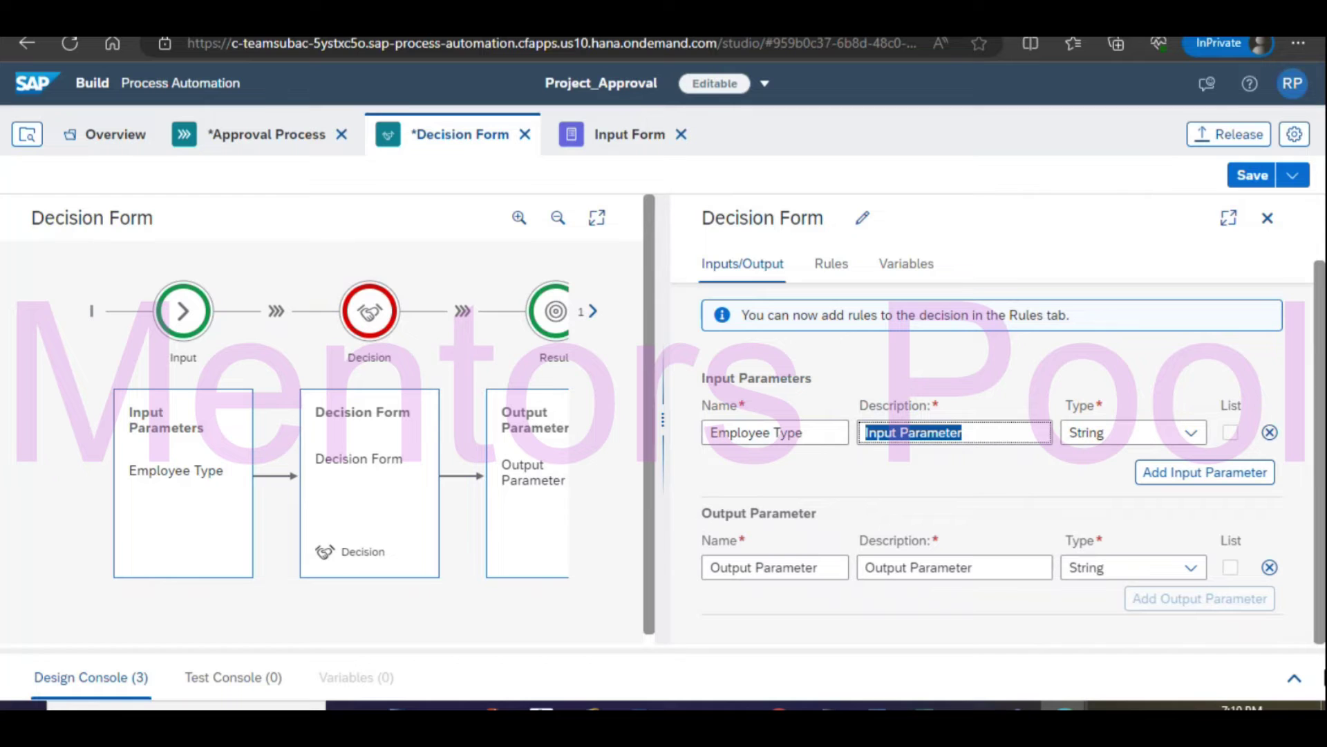
pyautogui.write('Employee Type')
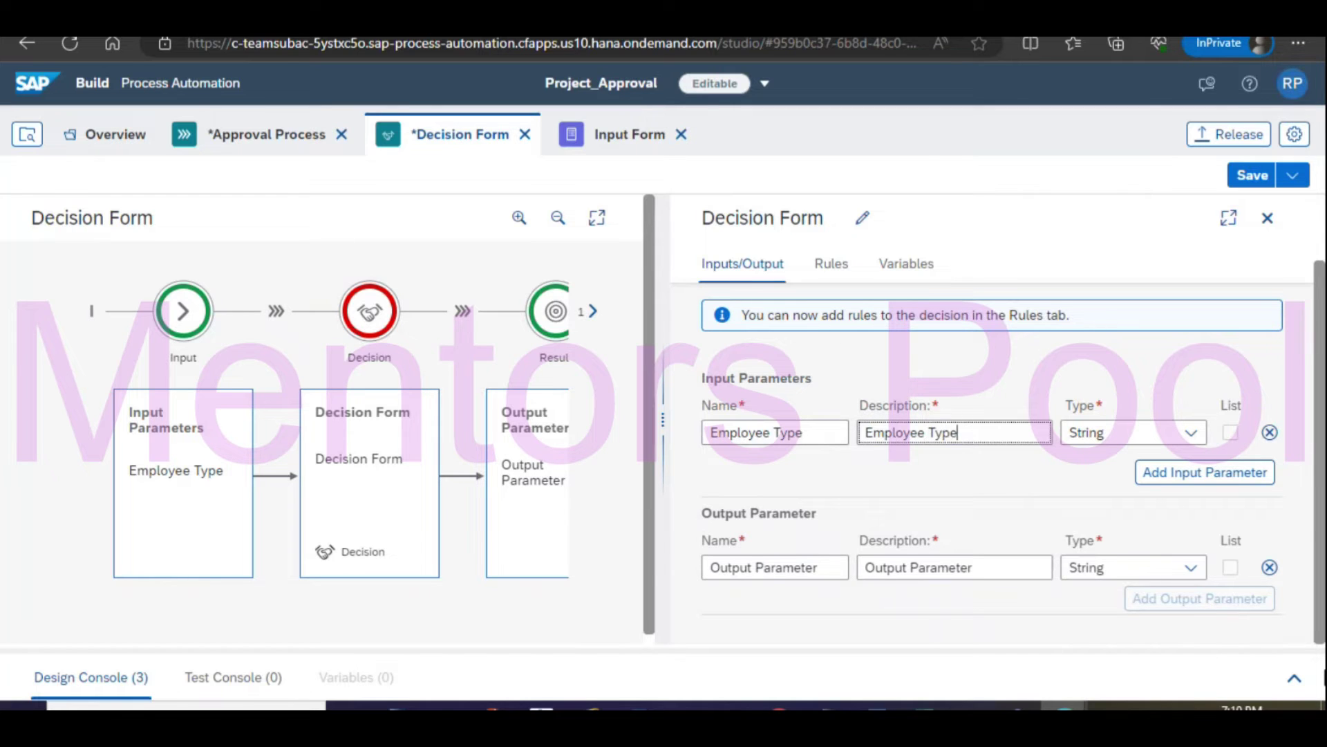
pyautogui.click(754, 567)
pyautogui.moveTo(824, 568); pyautogui.dragTo(699, 568)
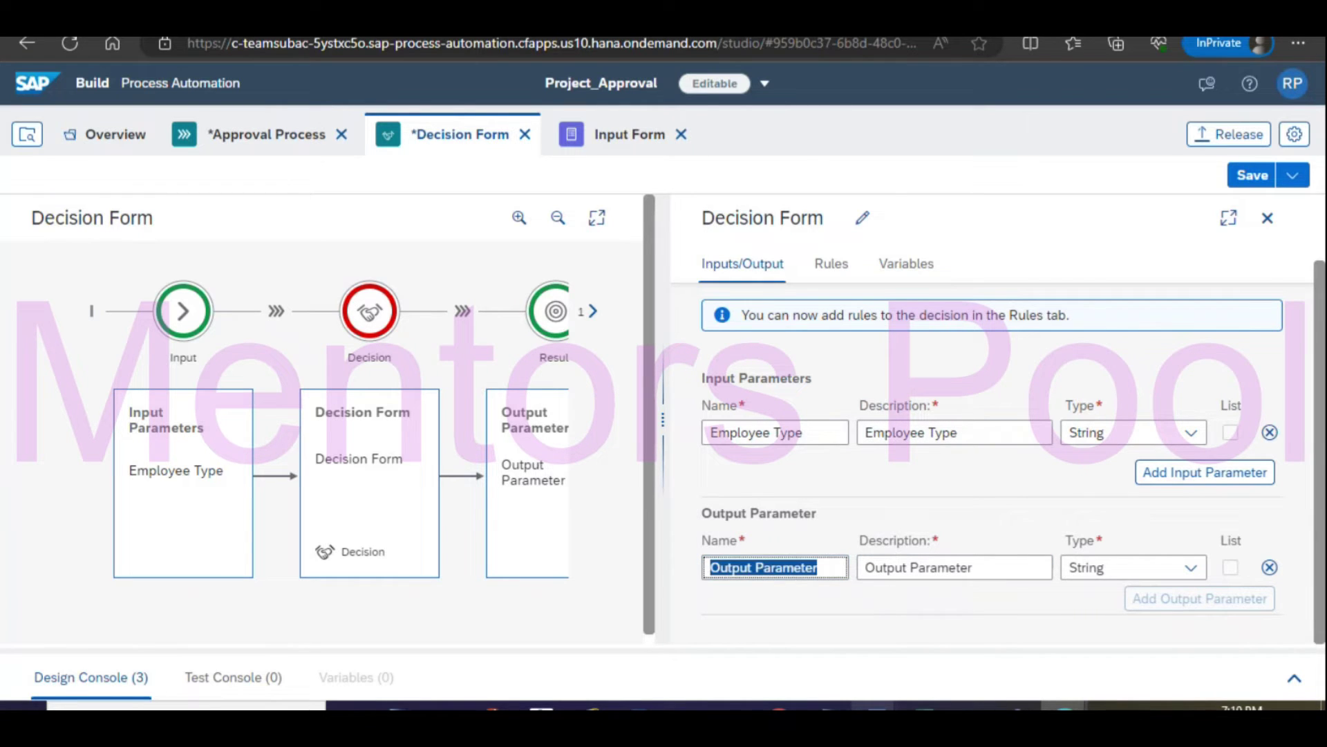
pyautogui.write('Employee ')
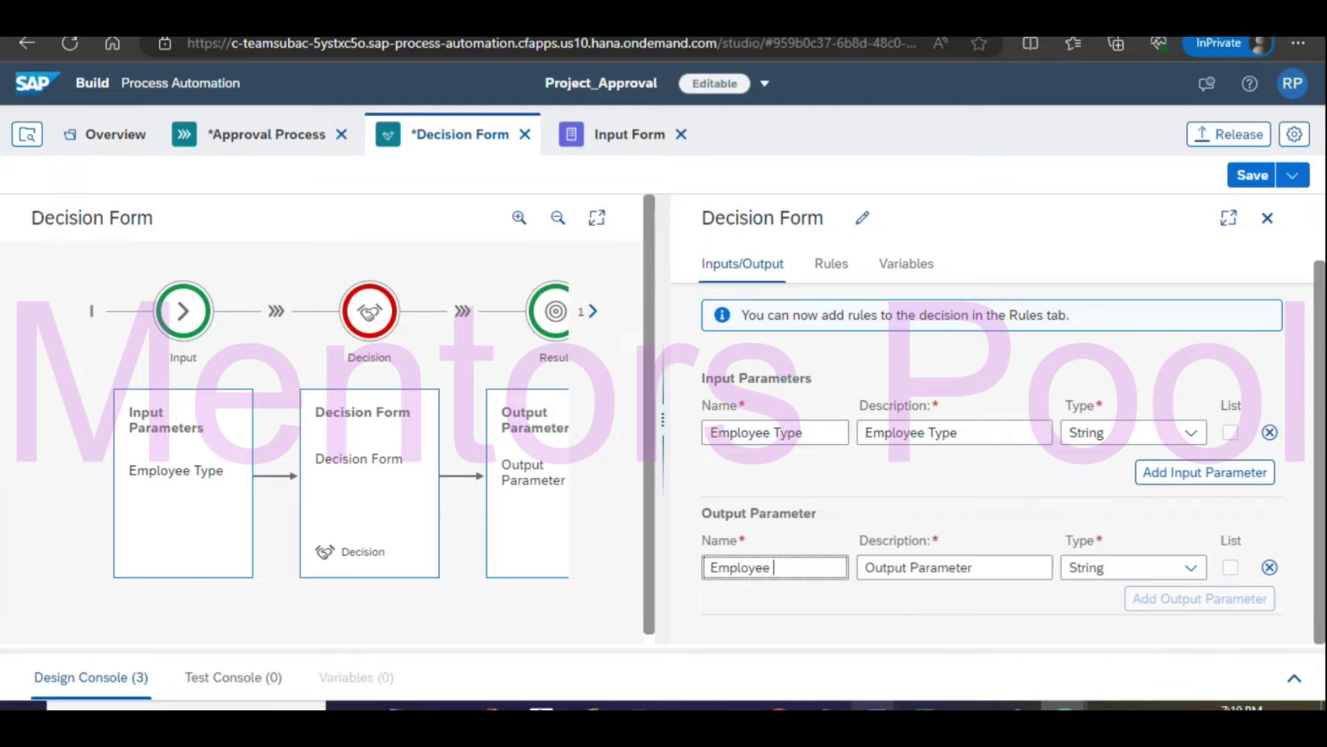
pyautogui.write('Type')
pyautogui.press('Tab')
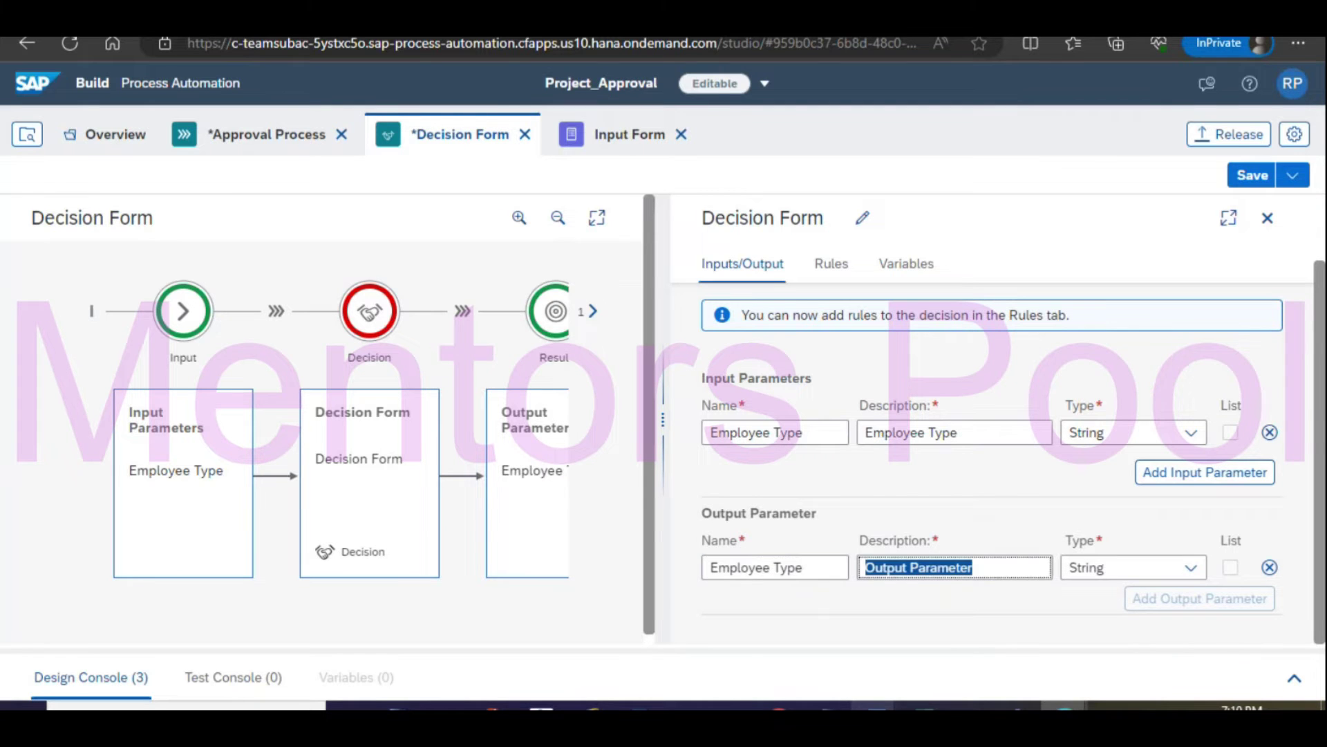
# Remove the spaces to make the names EmployeeType, paste the output description, and save.
pyautogui.click(778, 432)
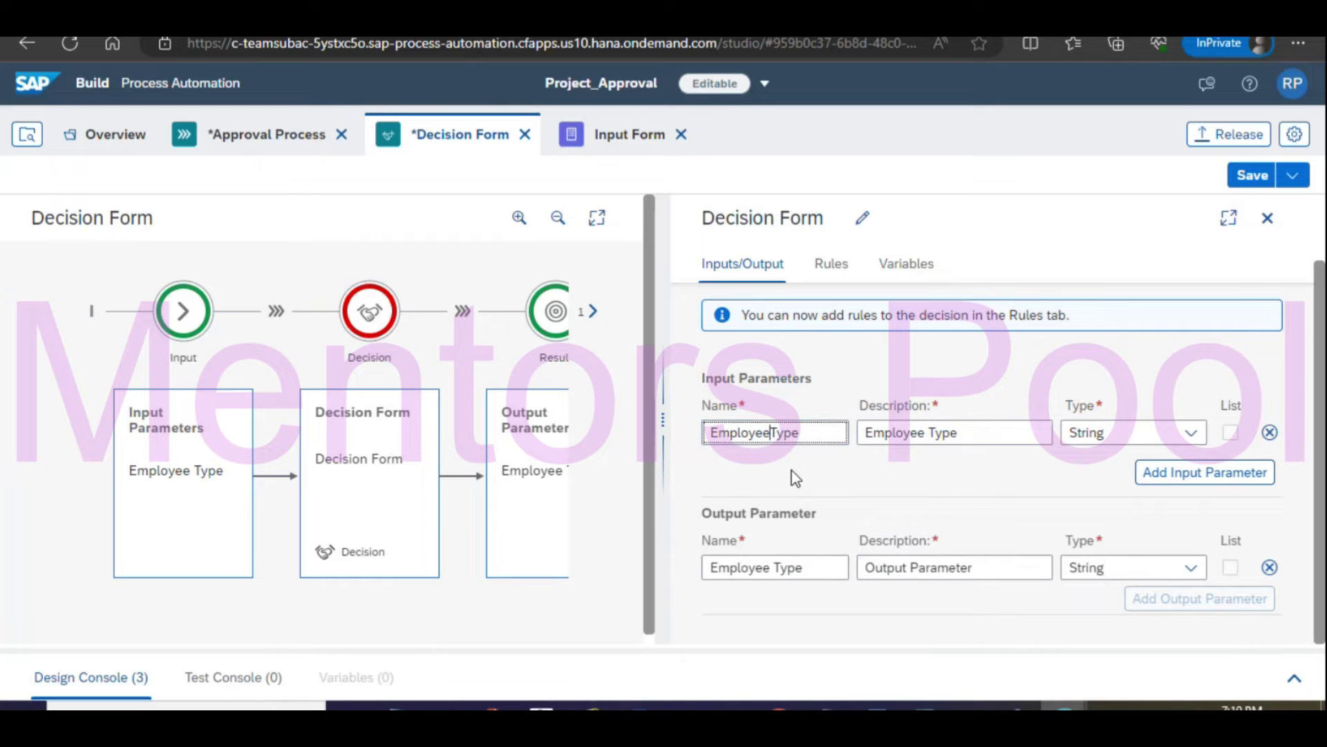
pyautogui.click(775, 567)
pyautogui.press('BackSpace')
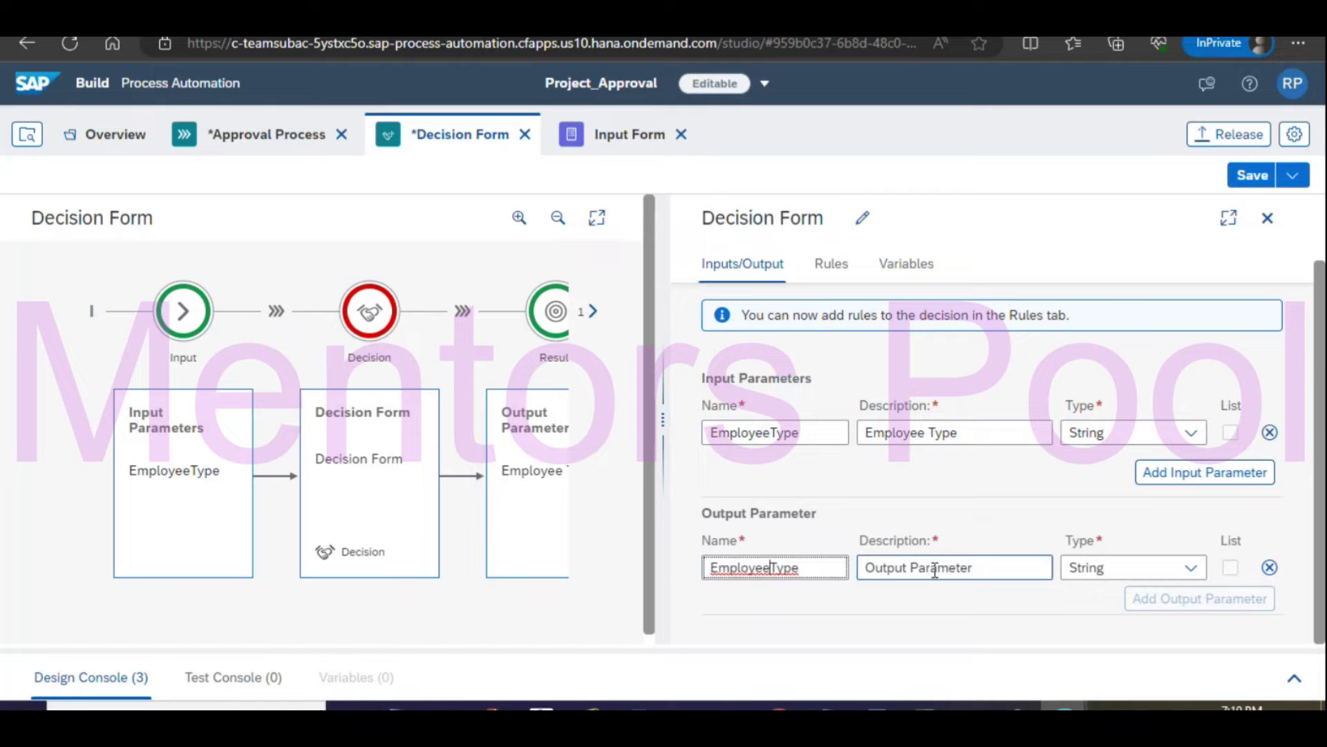
pyautogui.press('Tab')
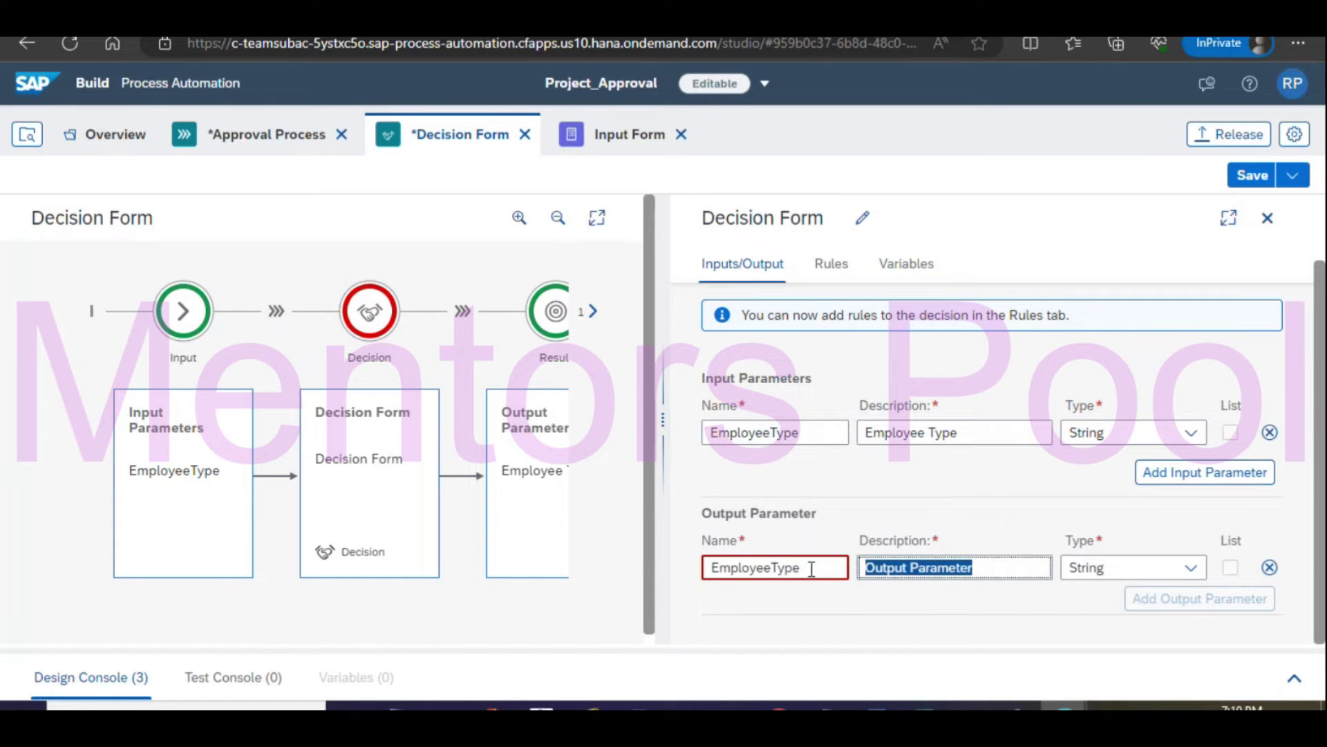
pyautogui.moveTo(811, 569); pyautogui.dragTo(655, 562)
pyautogui.hotkey('ctrl', 'c')
pyautogui.moveTo(989, 575); pyautogui.dragTo(839, 560)
pyautogui.hotkey('ctrl', 'v')
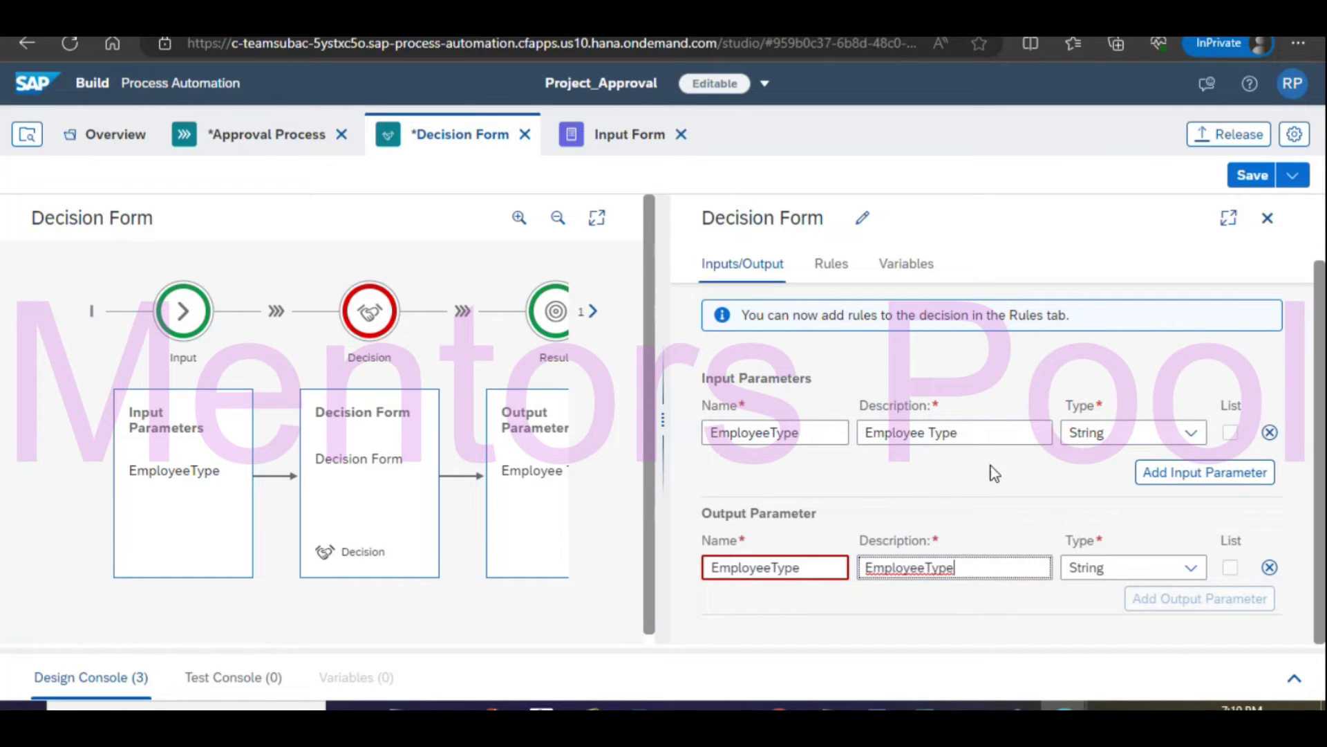
pyautogui.click(1253, 174)
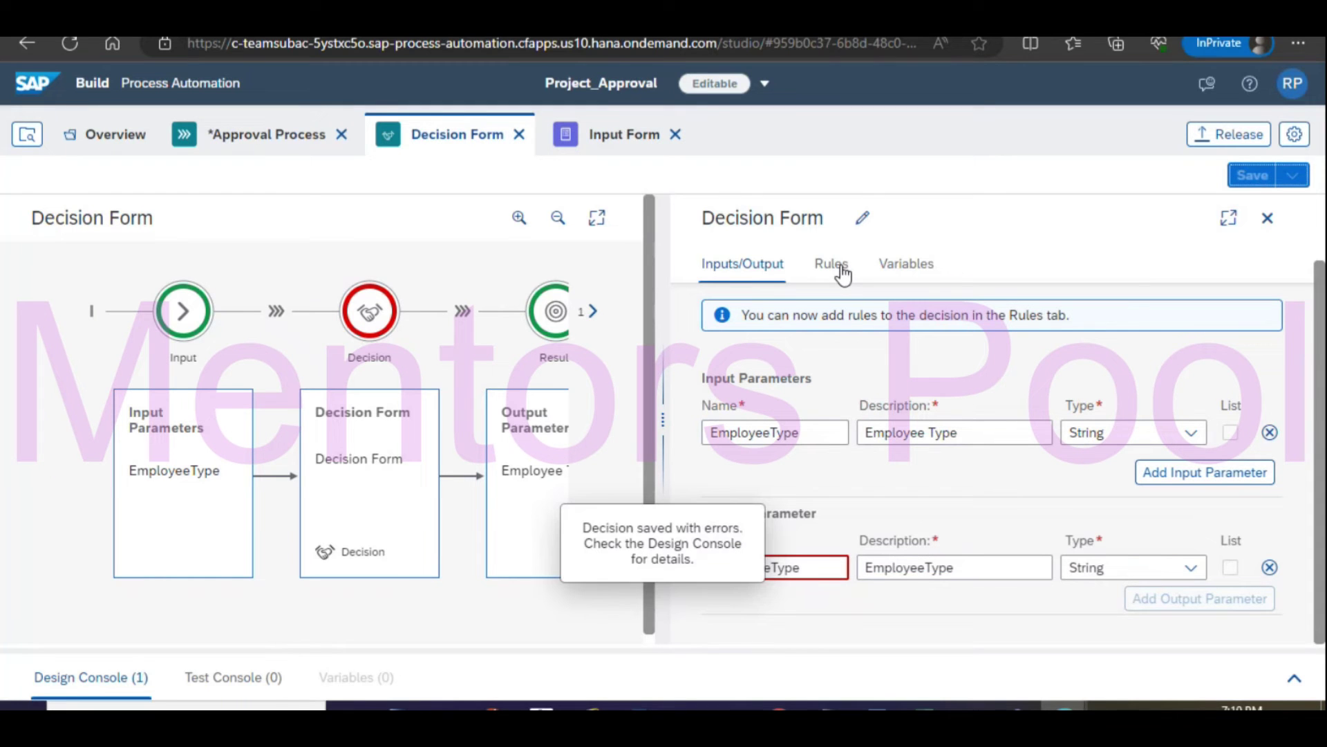
pyautogui.click(833, 567)
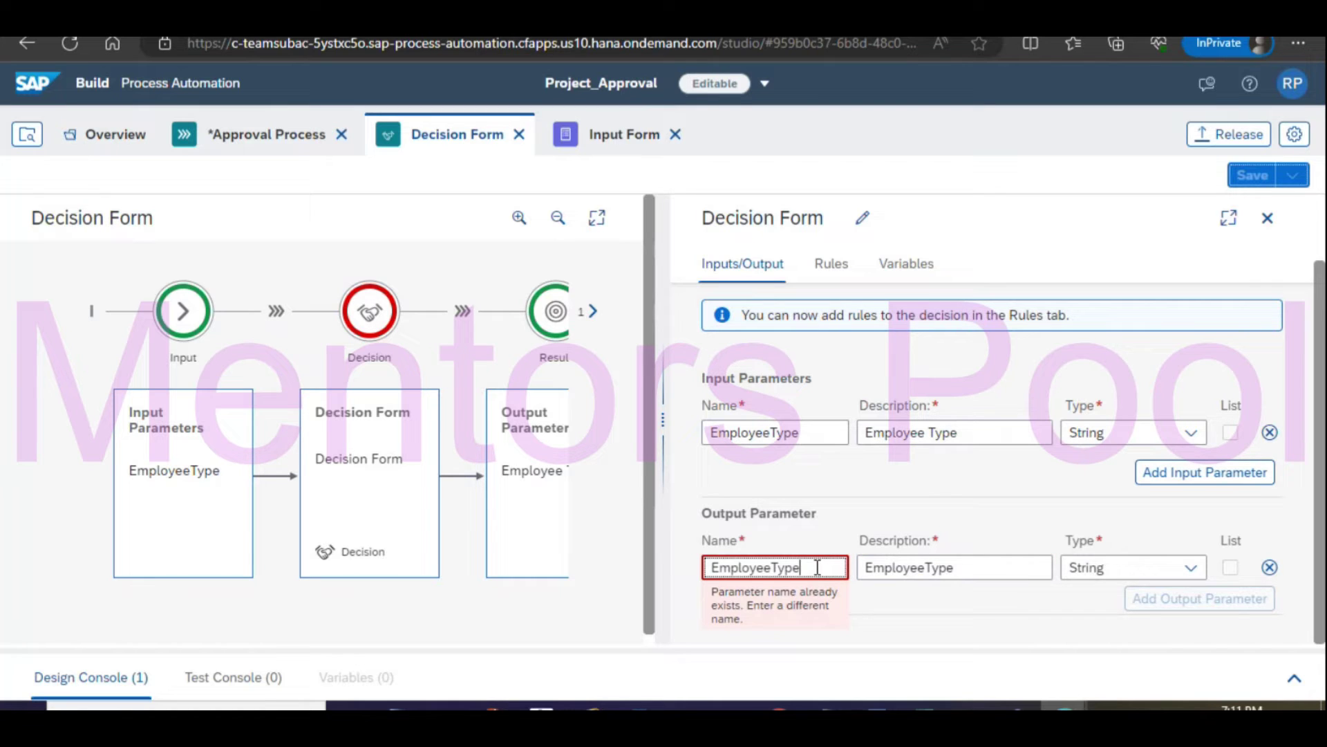
# Rename the output parameter and its description to Approver, save, and view the Rules tab.
pyautogui.click(774, 432)
pyautogui.doubleClick(787, 567)
pyautogui.write('Approver')
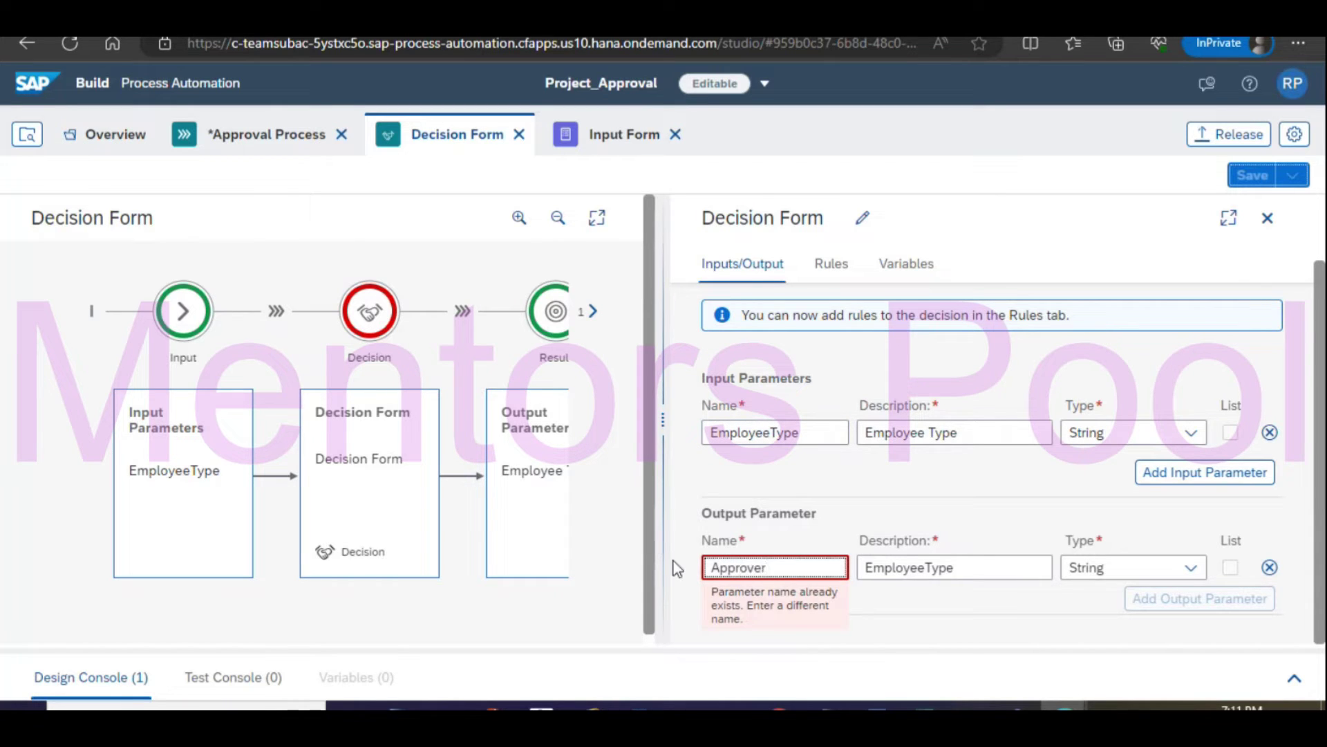
pyautogui.click(967, 566)
pyautogui.hotkey('ctrl', 'a')
pyautogui.write('APprover')
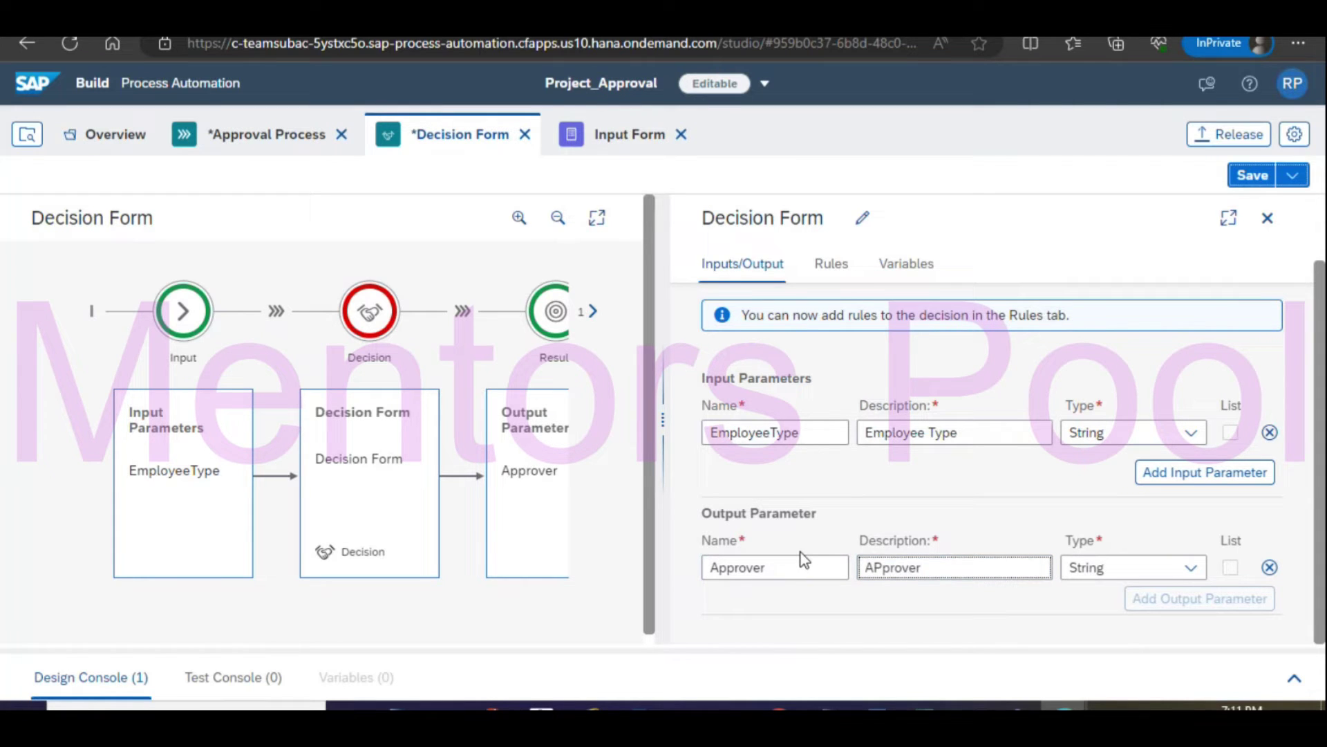
pyautogui.moveTo(963, 563); pyautogui.dragTo(838, 561)
pyautogui.write('Approver')
pyautogui.click(1253, 179)
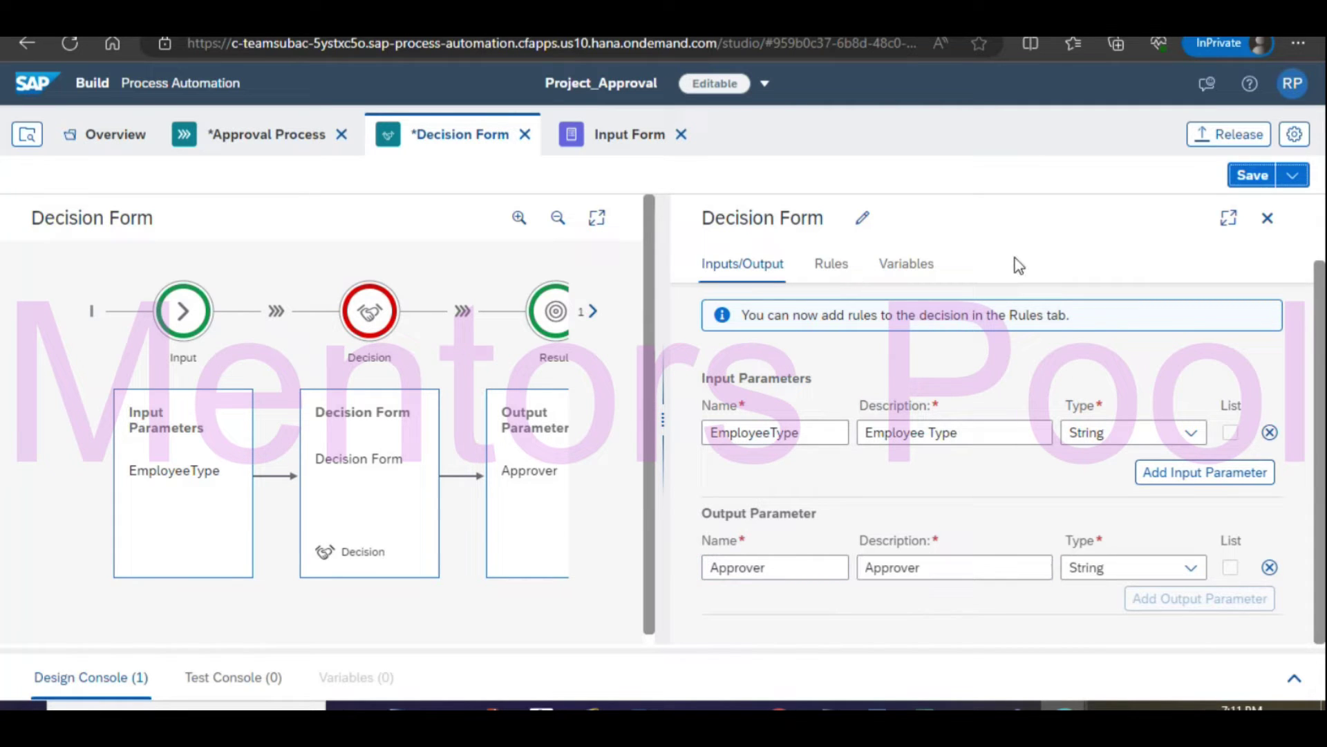
pyautogui.click(835, 266)
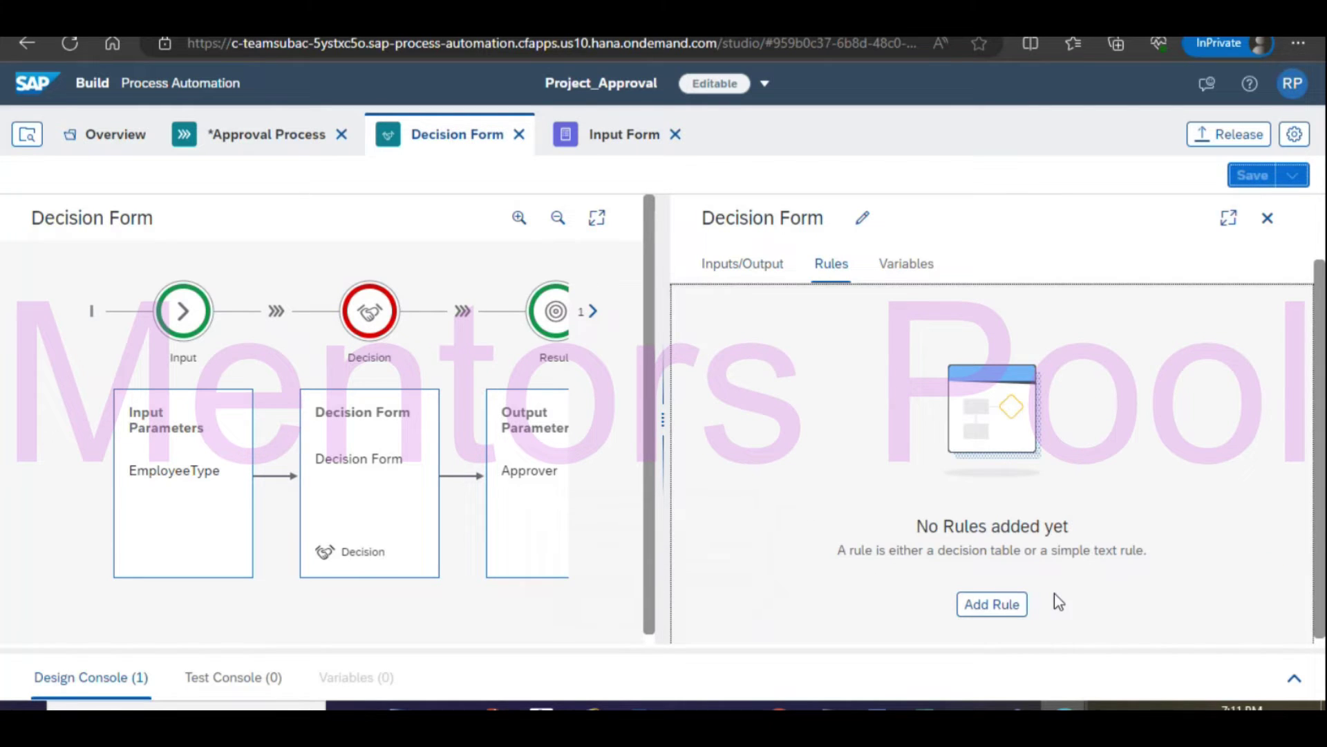
# Add a decision-table rule named and described 'Decision Table', then continue to conditions.
pyautogui.click(1002, 604)
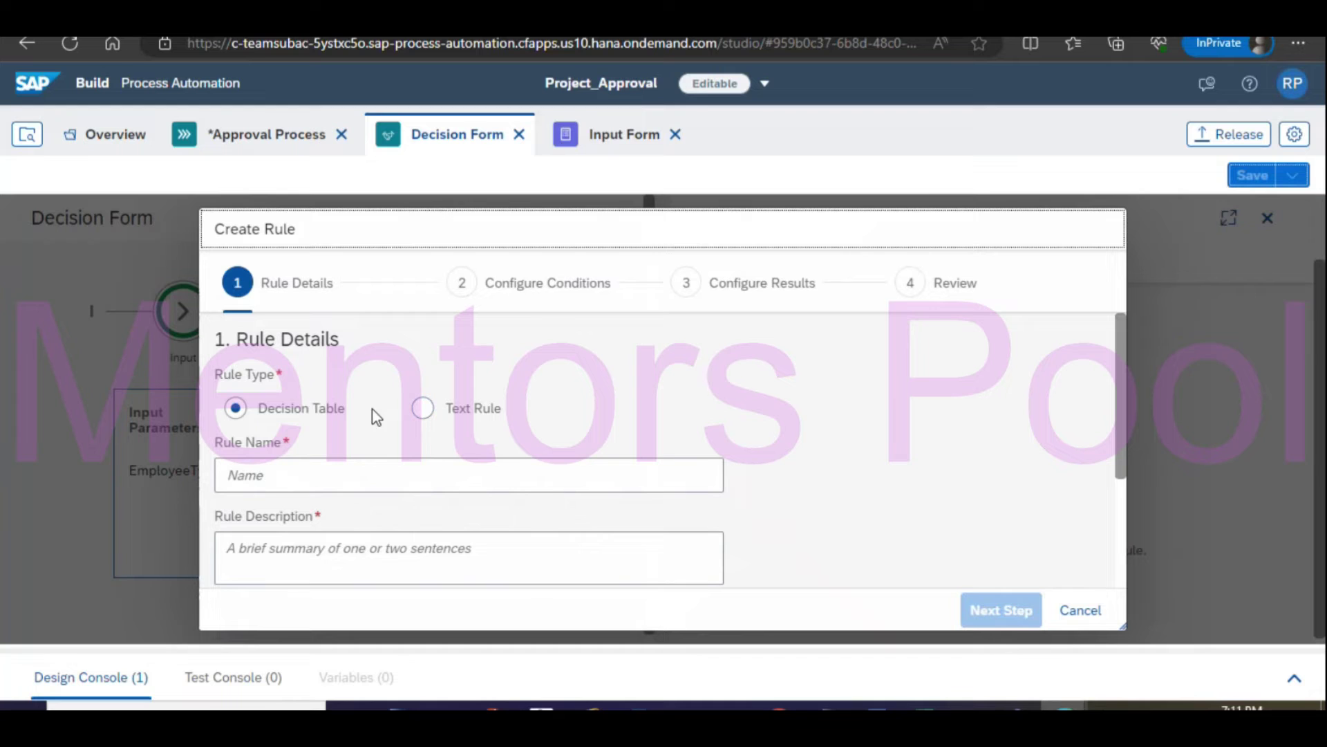
pyautogui.click(340, 475)
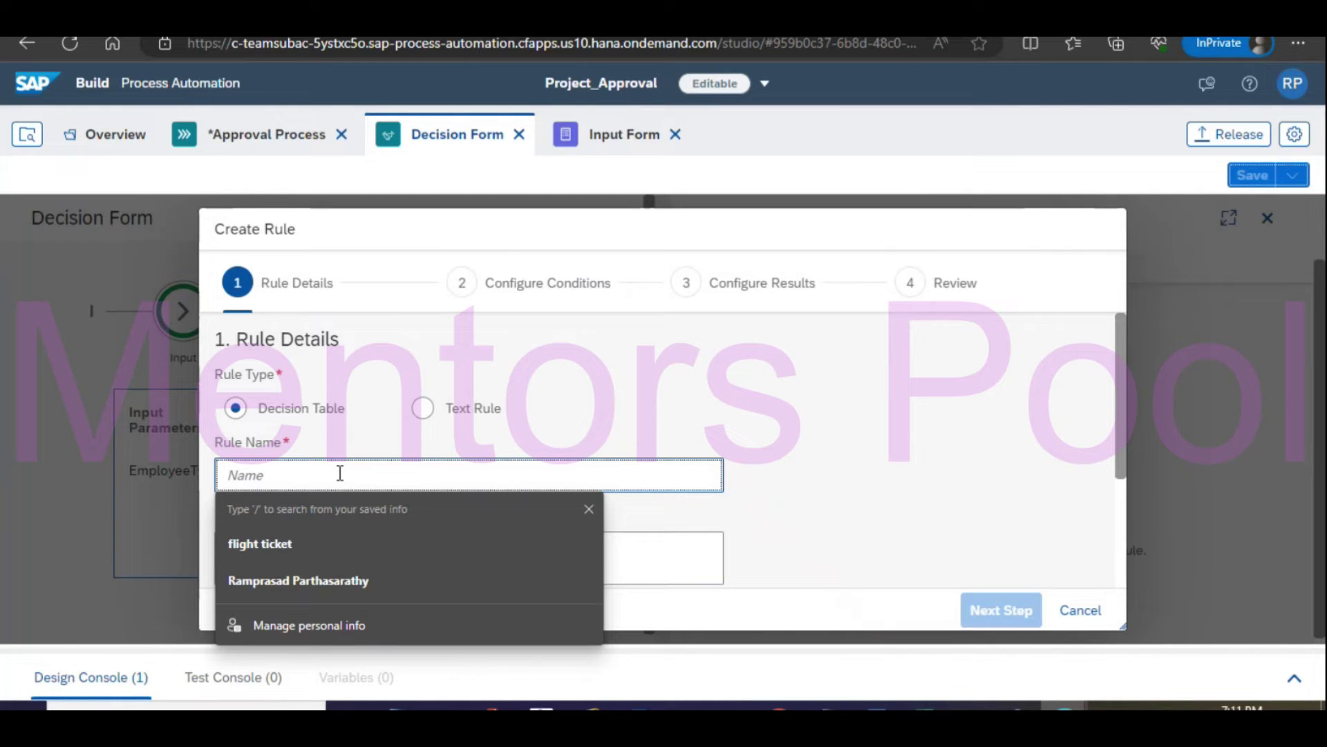
pyautogui.write('Decis')
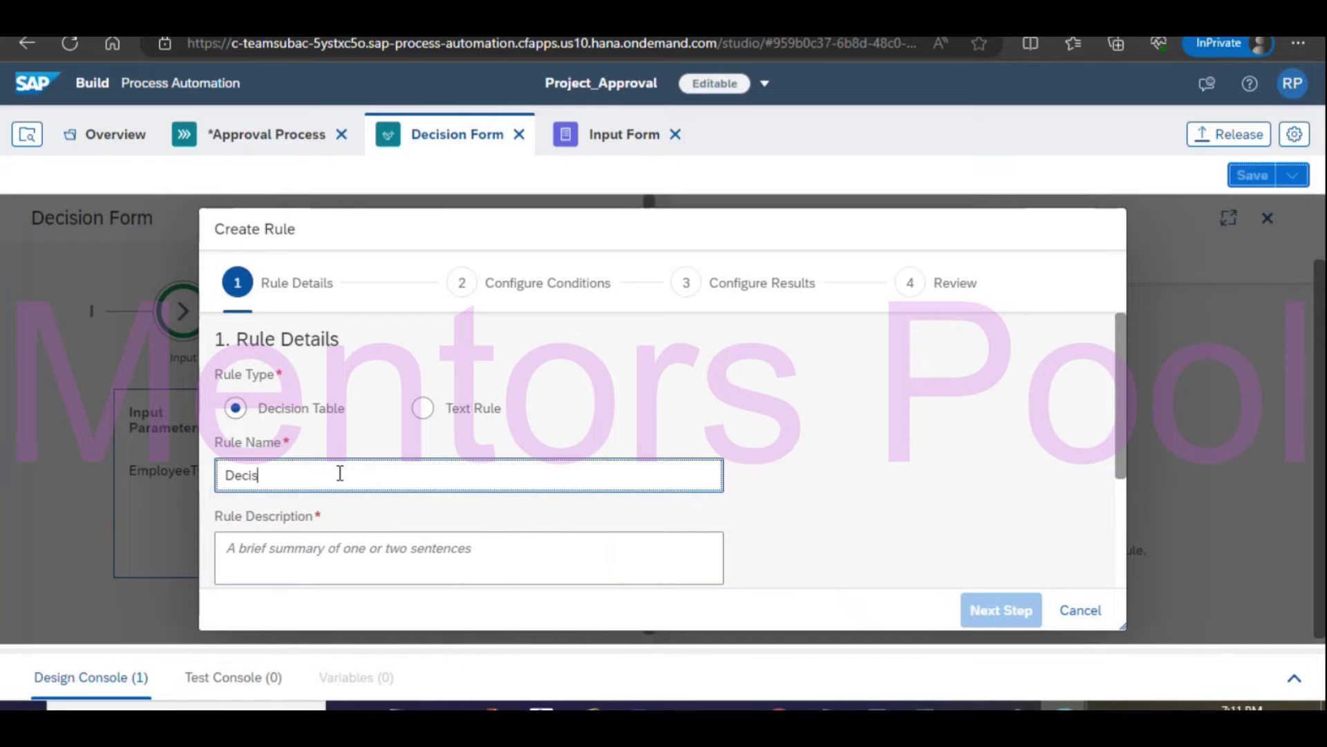
pyautogui.write('ion Table')
pyautogui.moveTo(354, 475); pyautogui.dragTo(164, 451)
pyautogui.hotkey('ctrl', 'c')
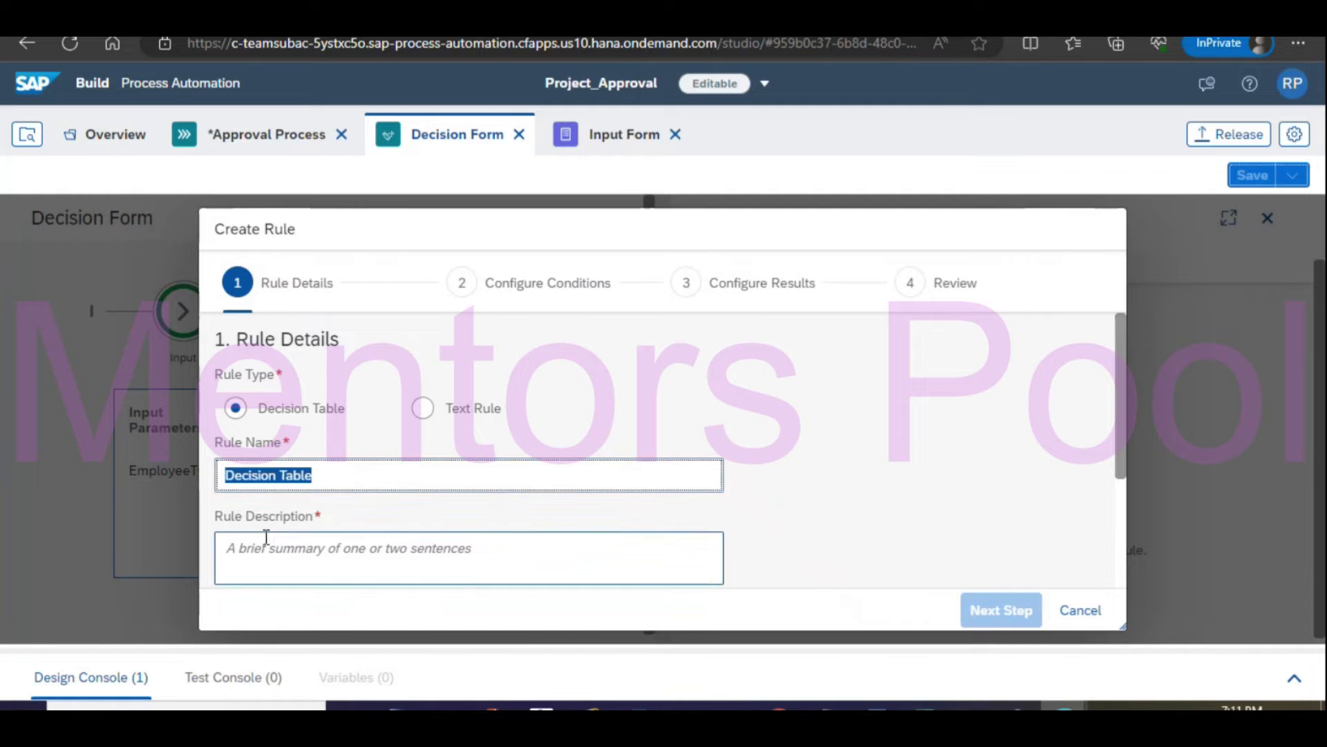
pyautogui.click(271, 556)
pyautogui.hotkey('ctrl', 'v')
pyautogui.scroll(-3, 669, 528)
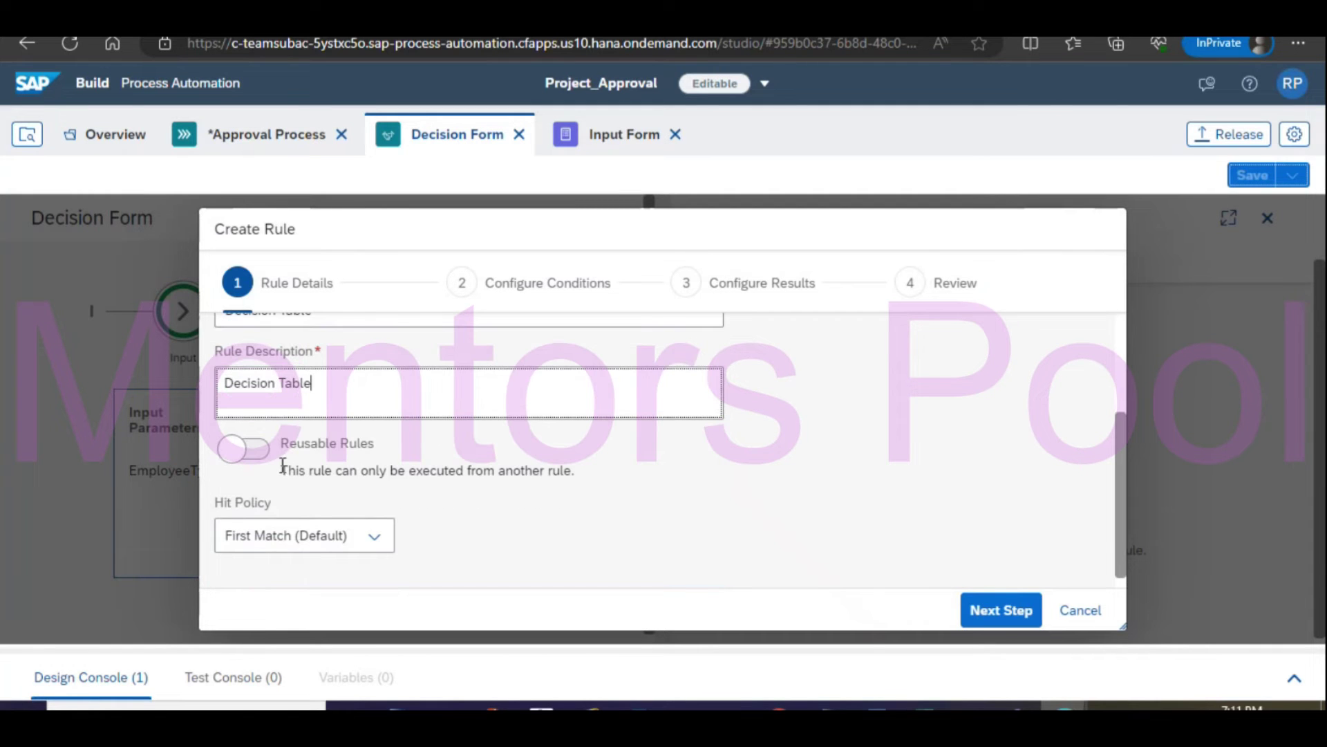
pyautogui.click(1002, 613)
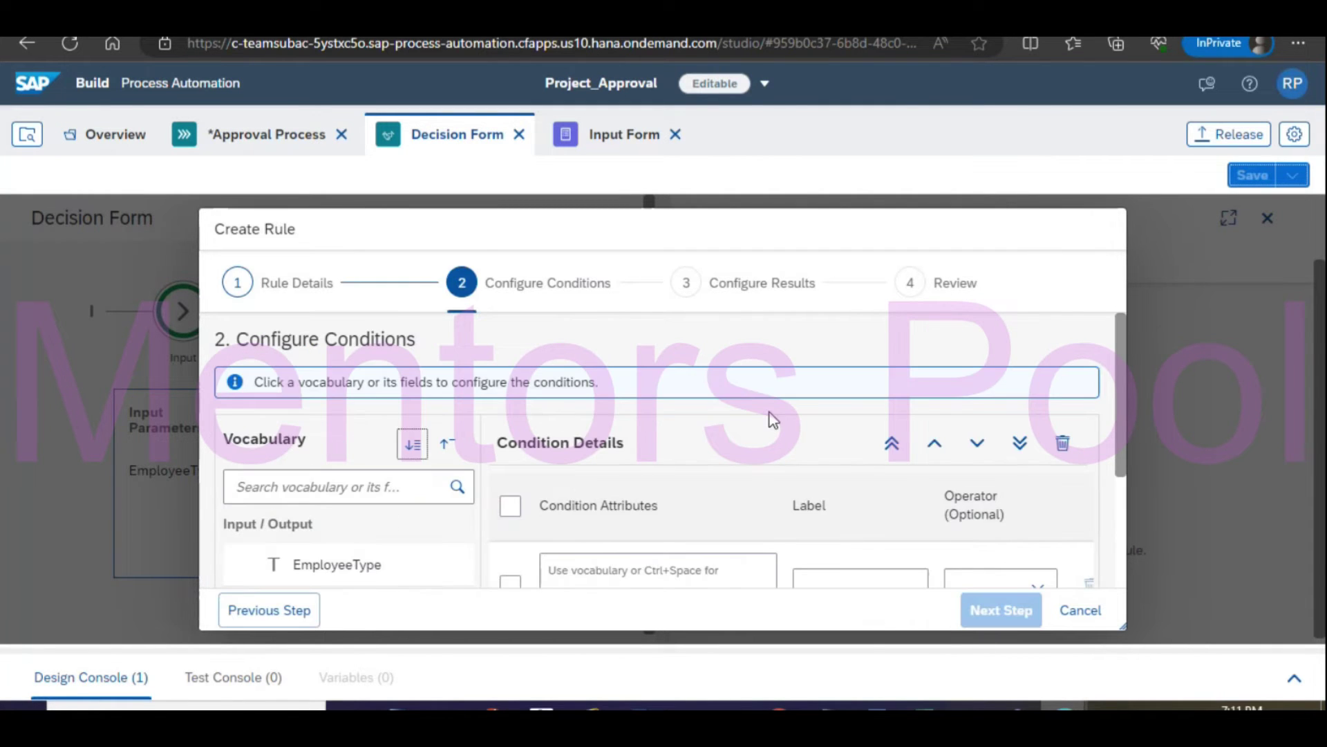
# Set EmployeeType as the rule's only condition, dropping a stray Approver row, and advance to results.
pyautogui.click(616, 462)
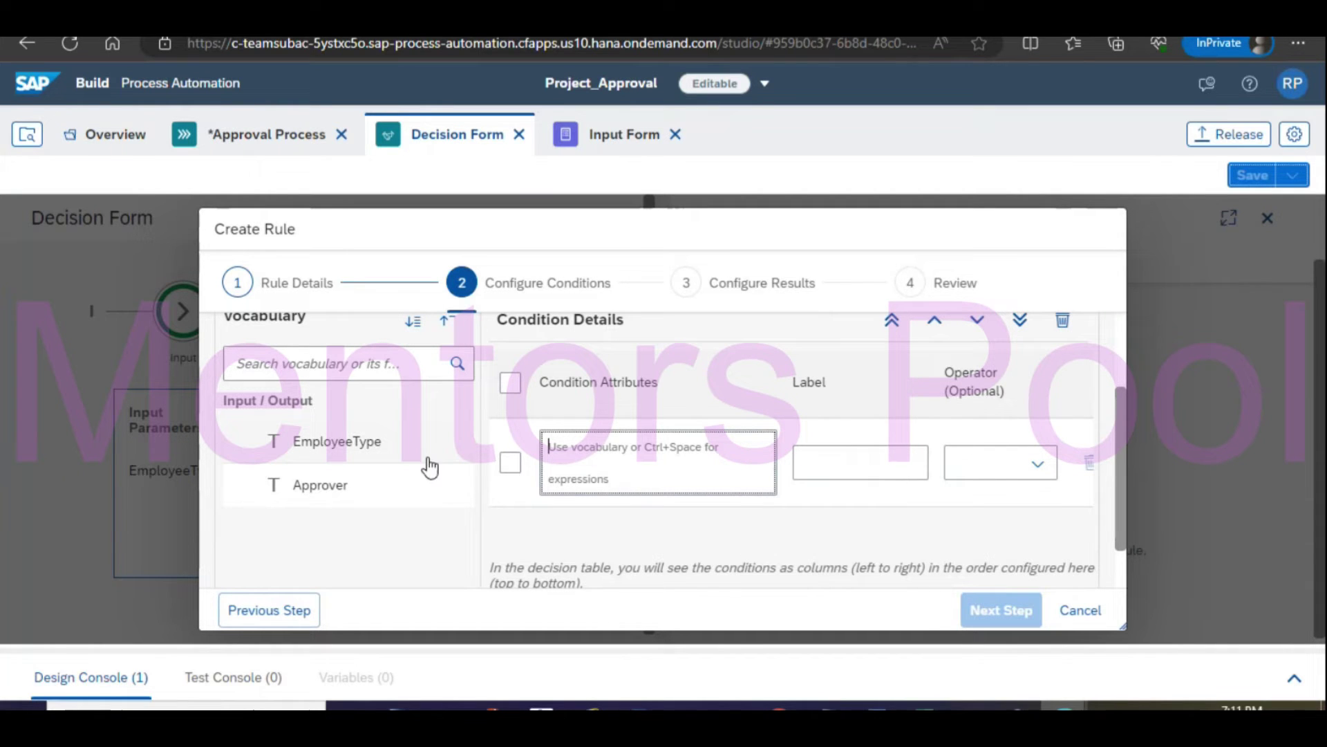
pyautogui.click(362, 446)
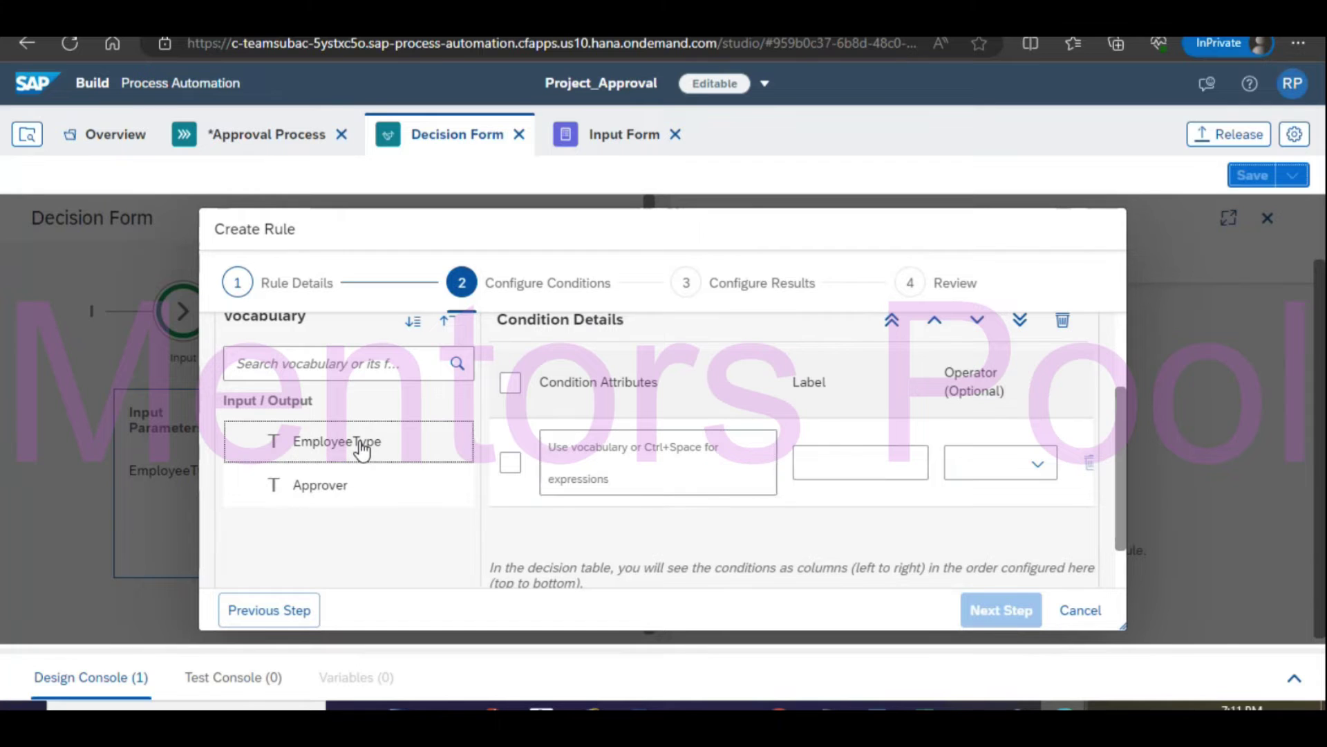
pyautogui.click(1014, 457)
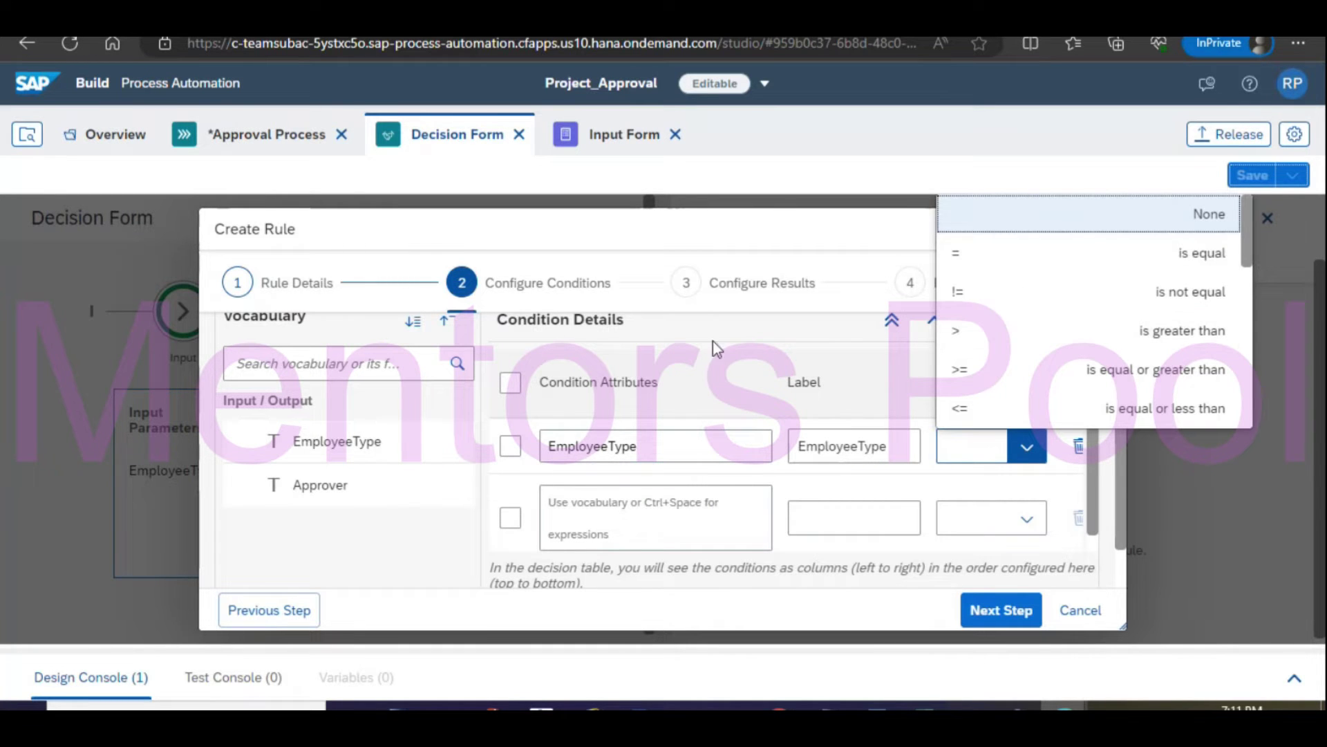
pyautogui.click(705, 382)
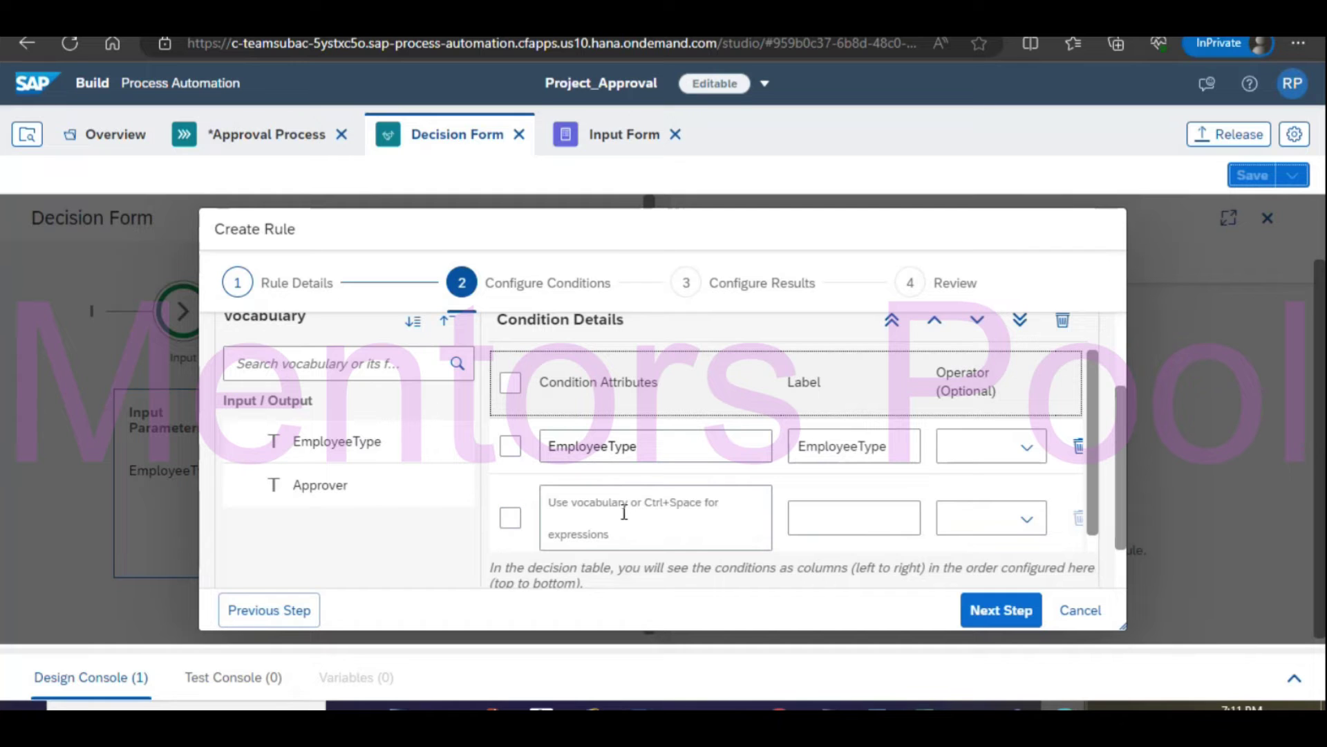
pyautogui.click(566, 525)
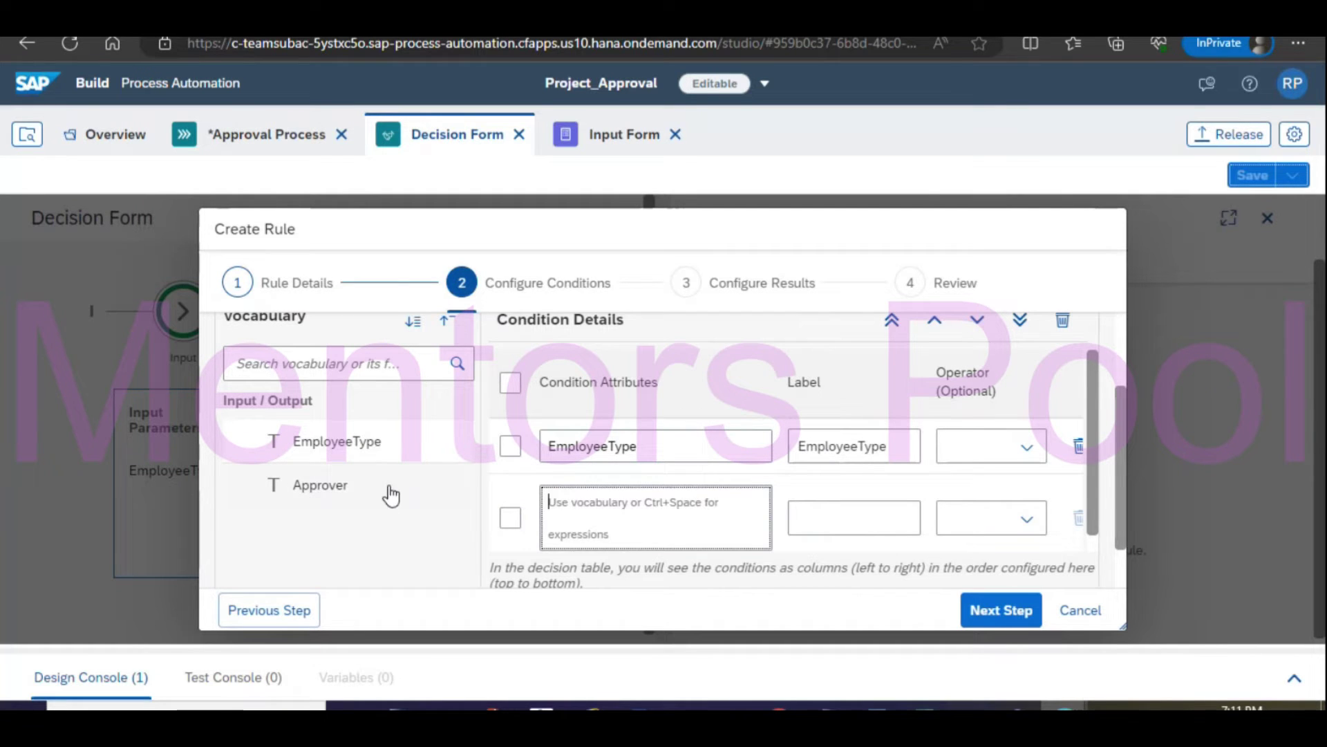
pyautogui.click(365, 487)
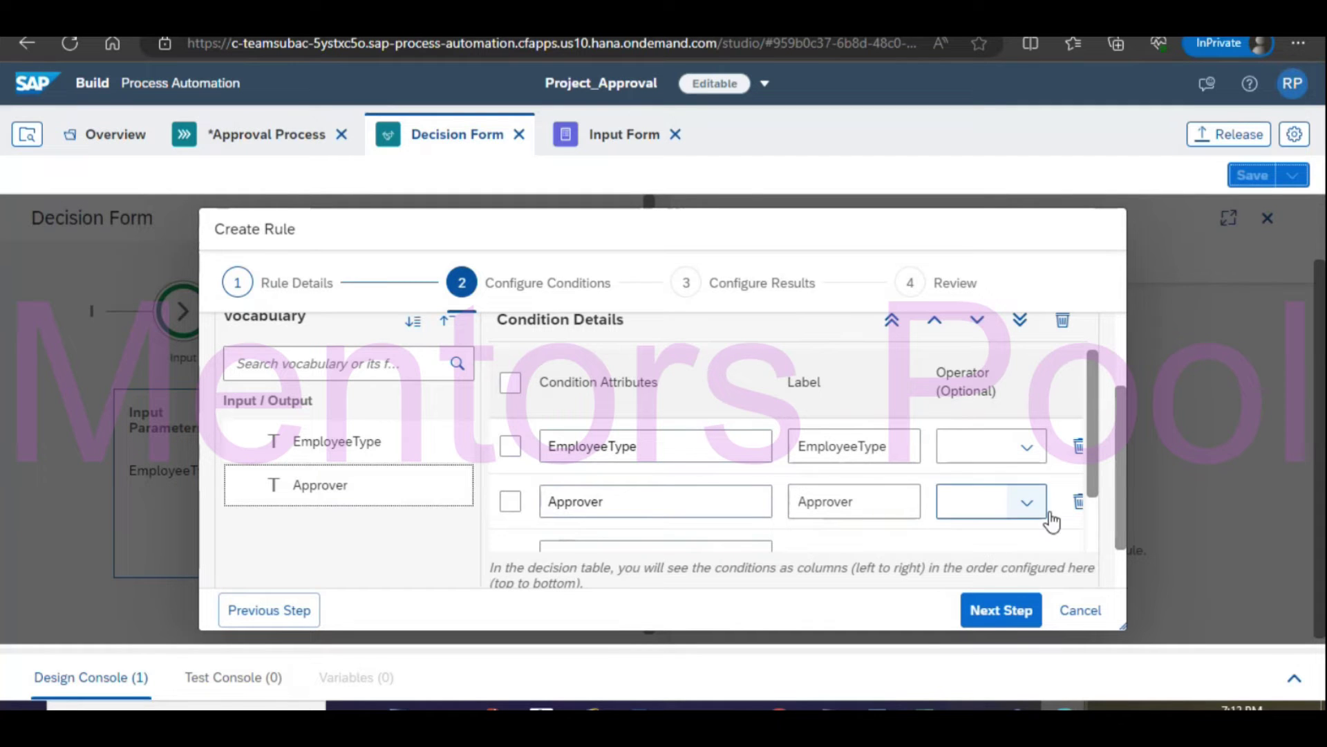
pyautogui.click(1079, 501)
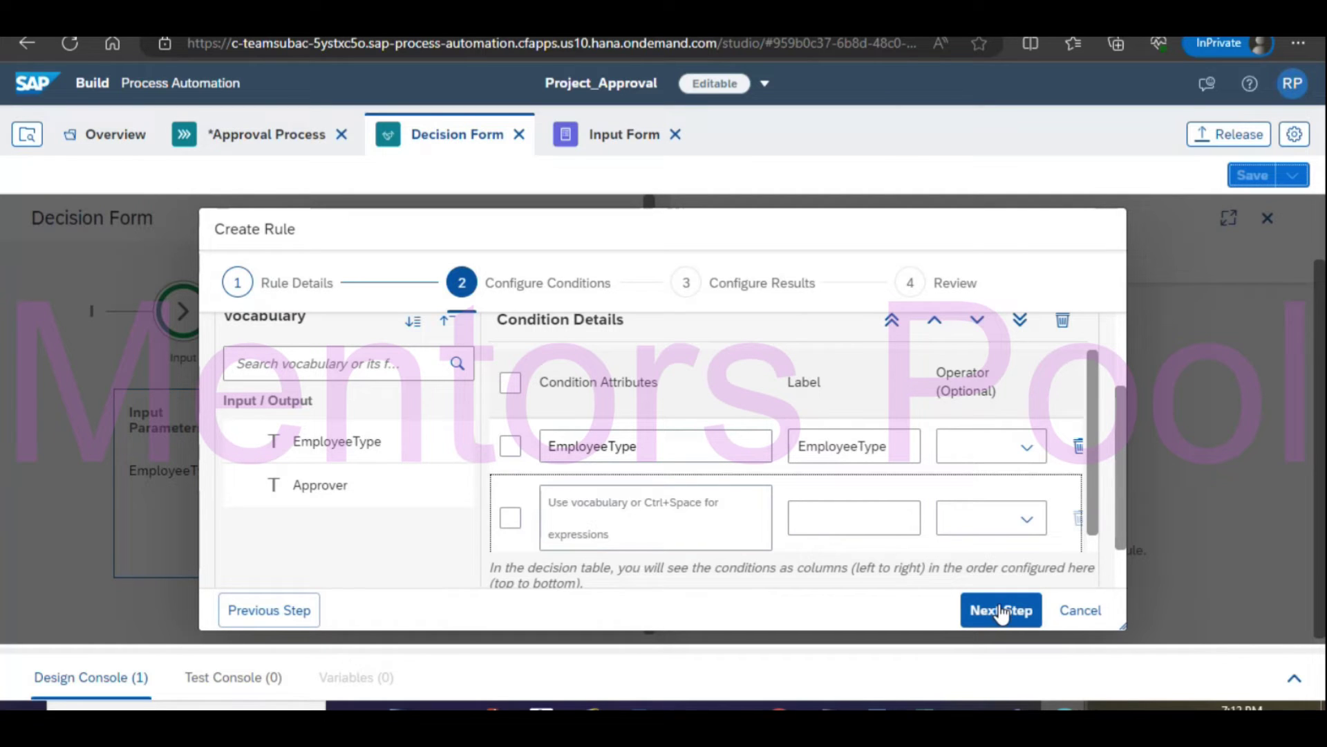
pyautogui.click(878, 453)
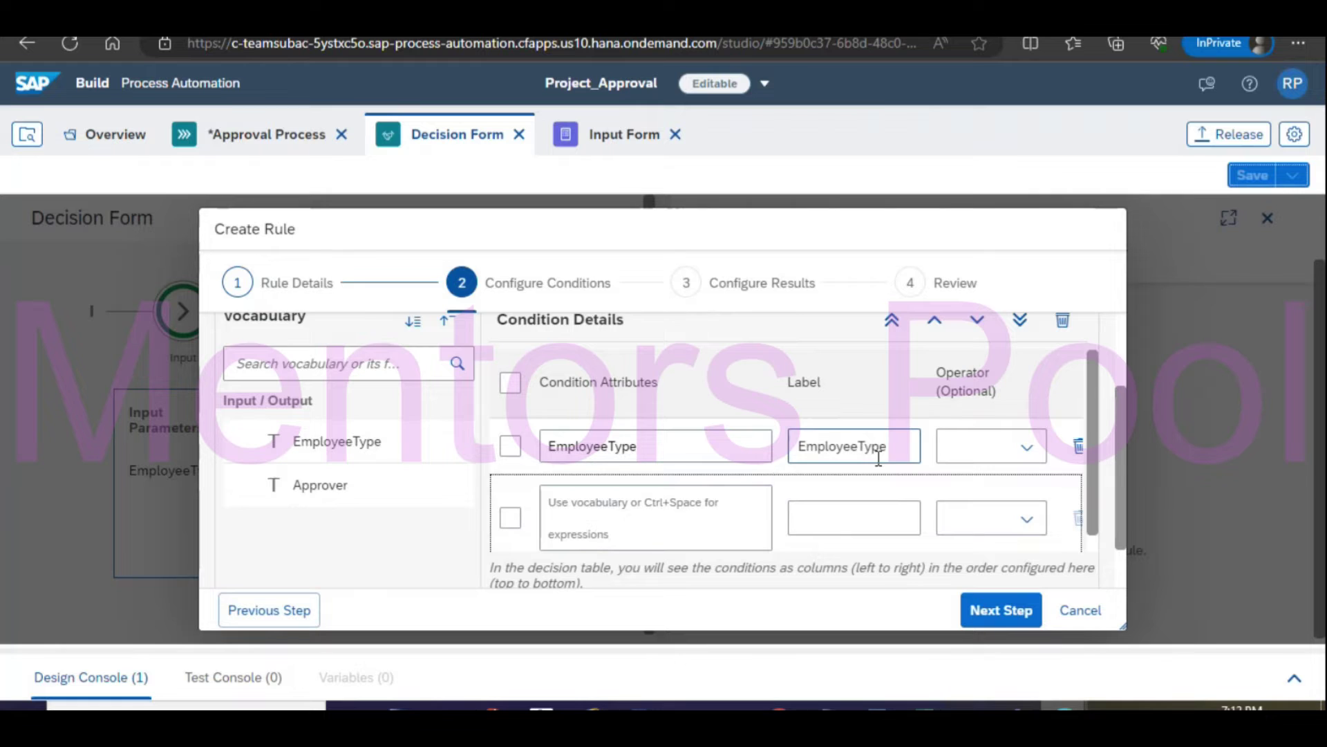
pyautogui.scroll(1, 878, 458)
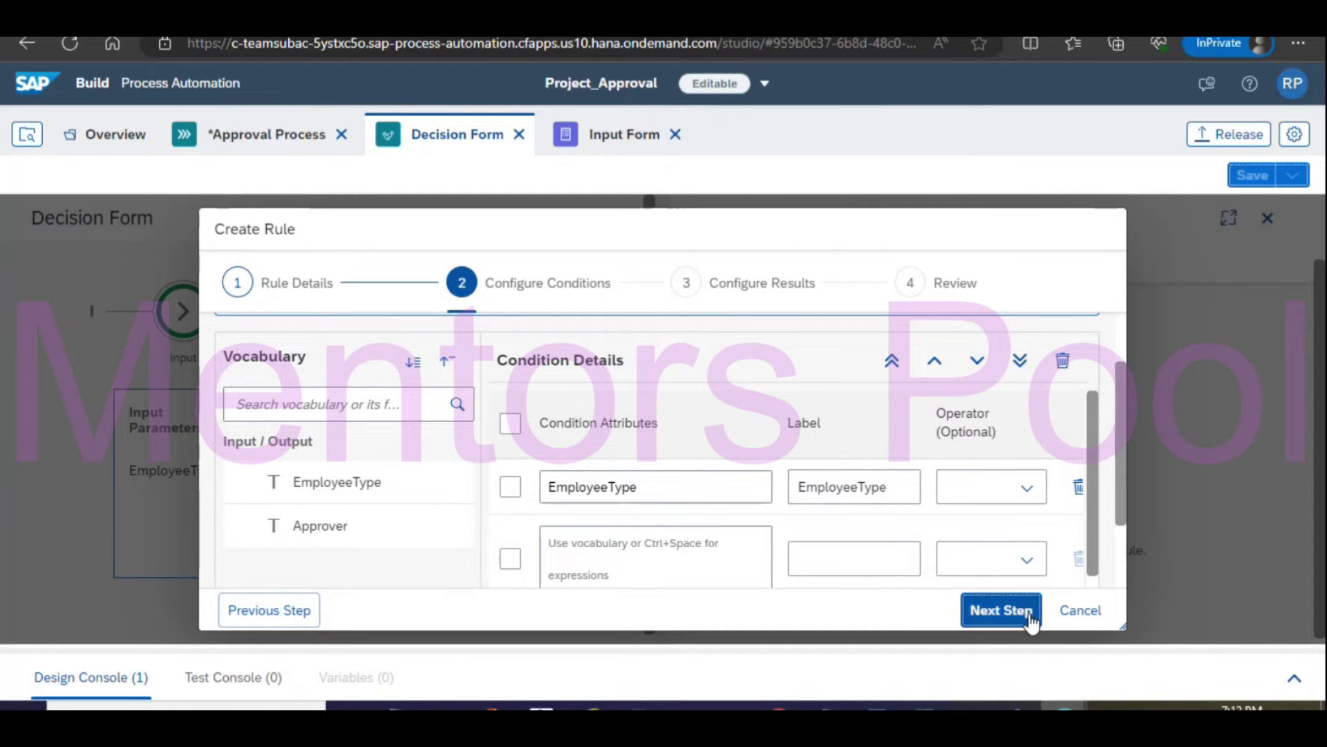
pyautogui.click(1028, 611)
pyautogui.scroll(-2, 814, 454)
pyautogui.click(643, 486)
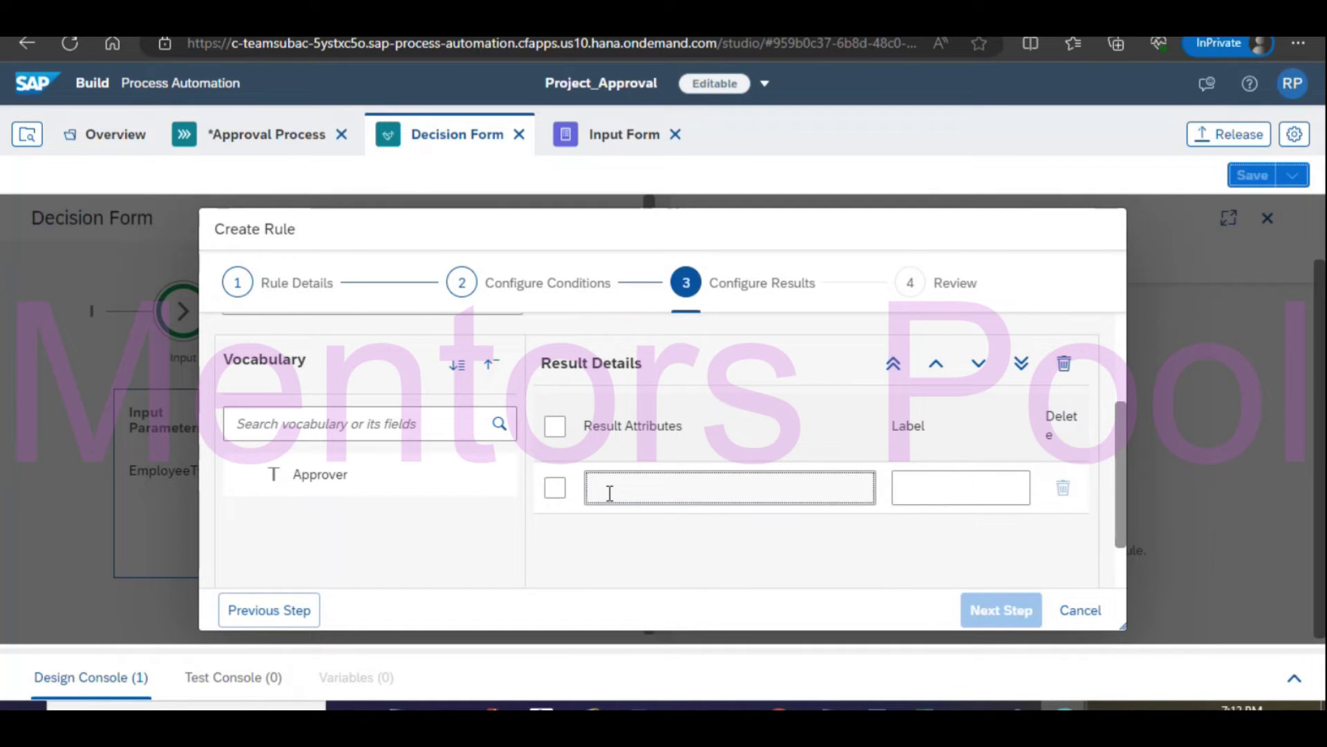
# Choose Approver as the result attribute, review the preview, and create the Decision Table rule.
pyautogui.click(346, 482)
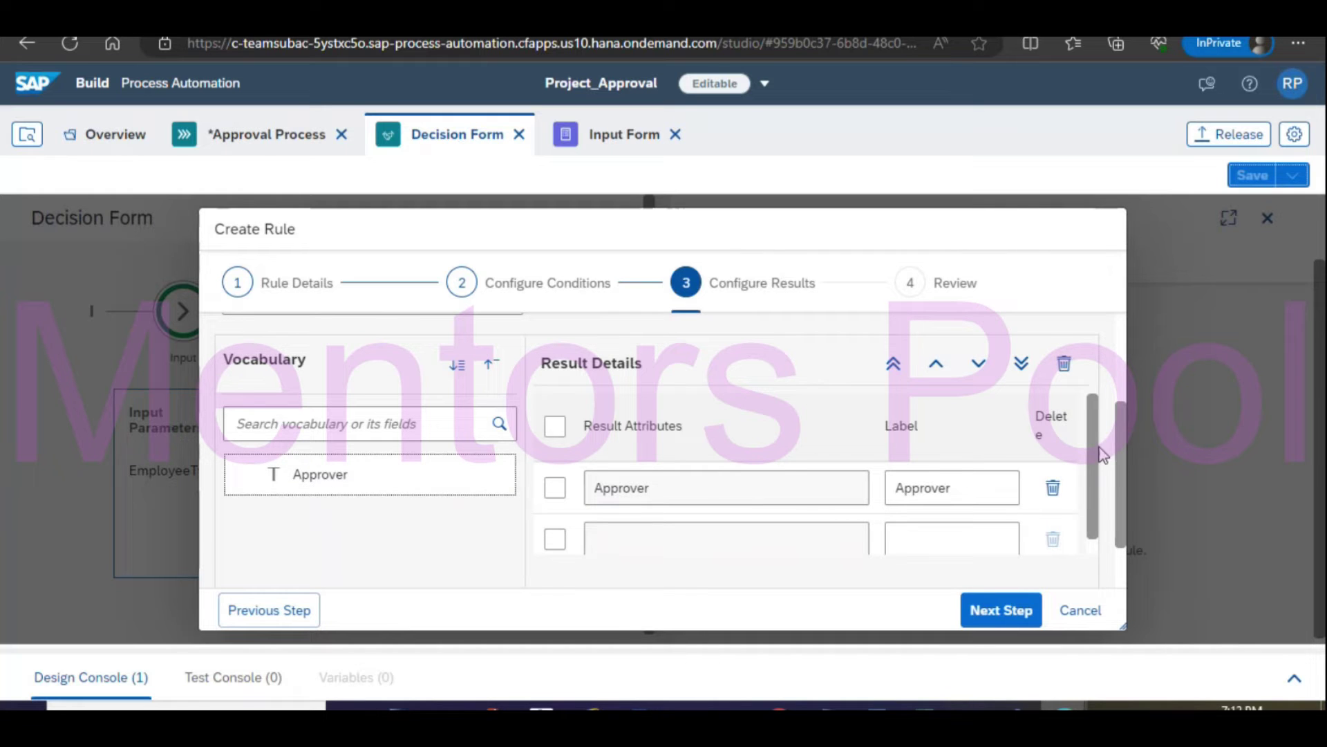
pyautogui.scroll(-1, 1105, 470)
pyautogui.click(1011, 620)
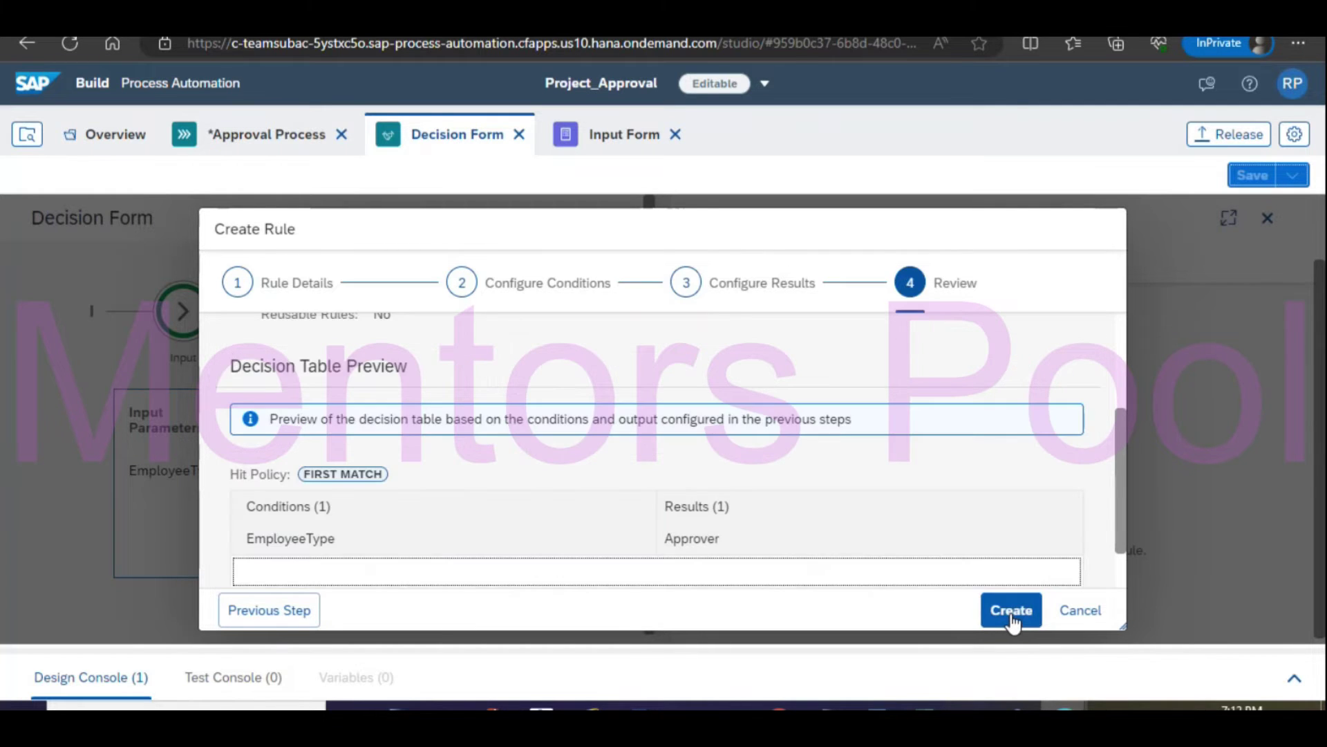
pyautogui.moveTo(1119, 449); pyautogui.dragTo(1123, 545)
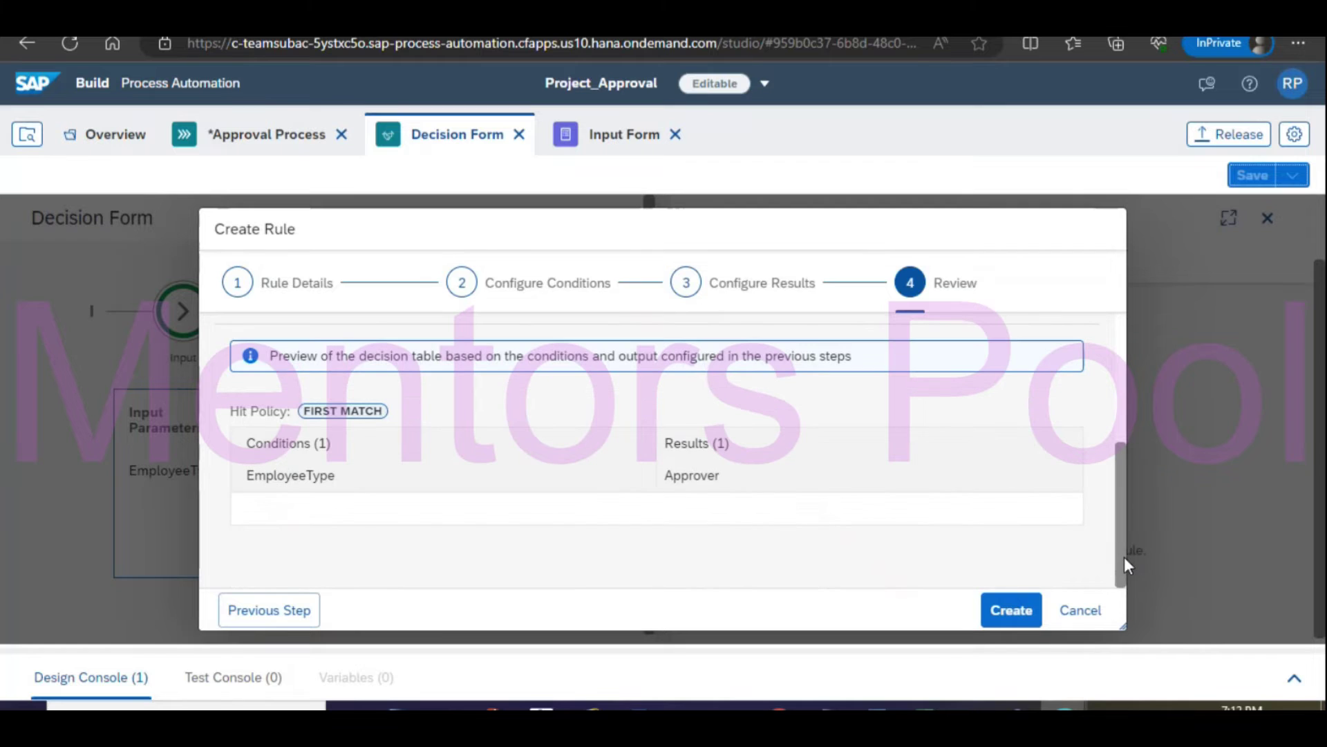
pyautogui.click(1015, 617)
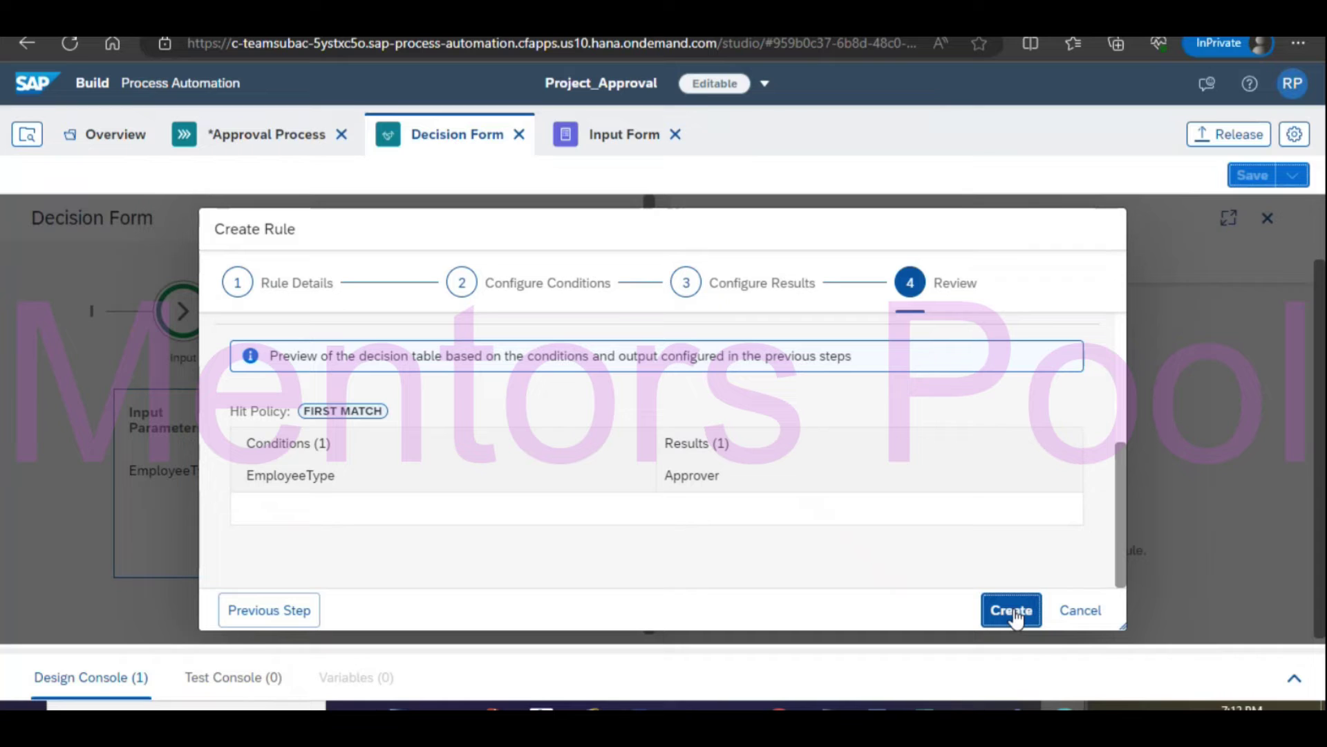
pyautogui.click(1014, 617)
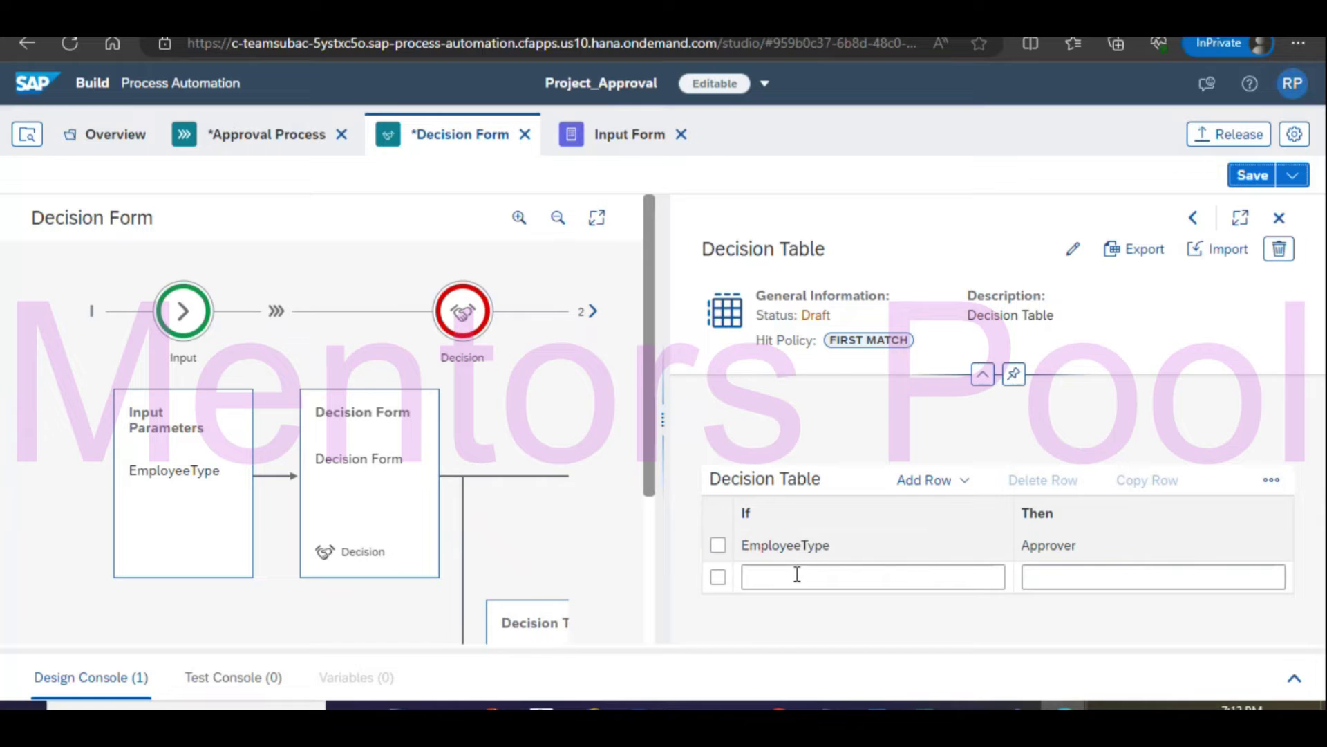
# Enter ='Permanent' as the first row's EmployeeType condition.
pyautogui.click(793, 576)
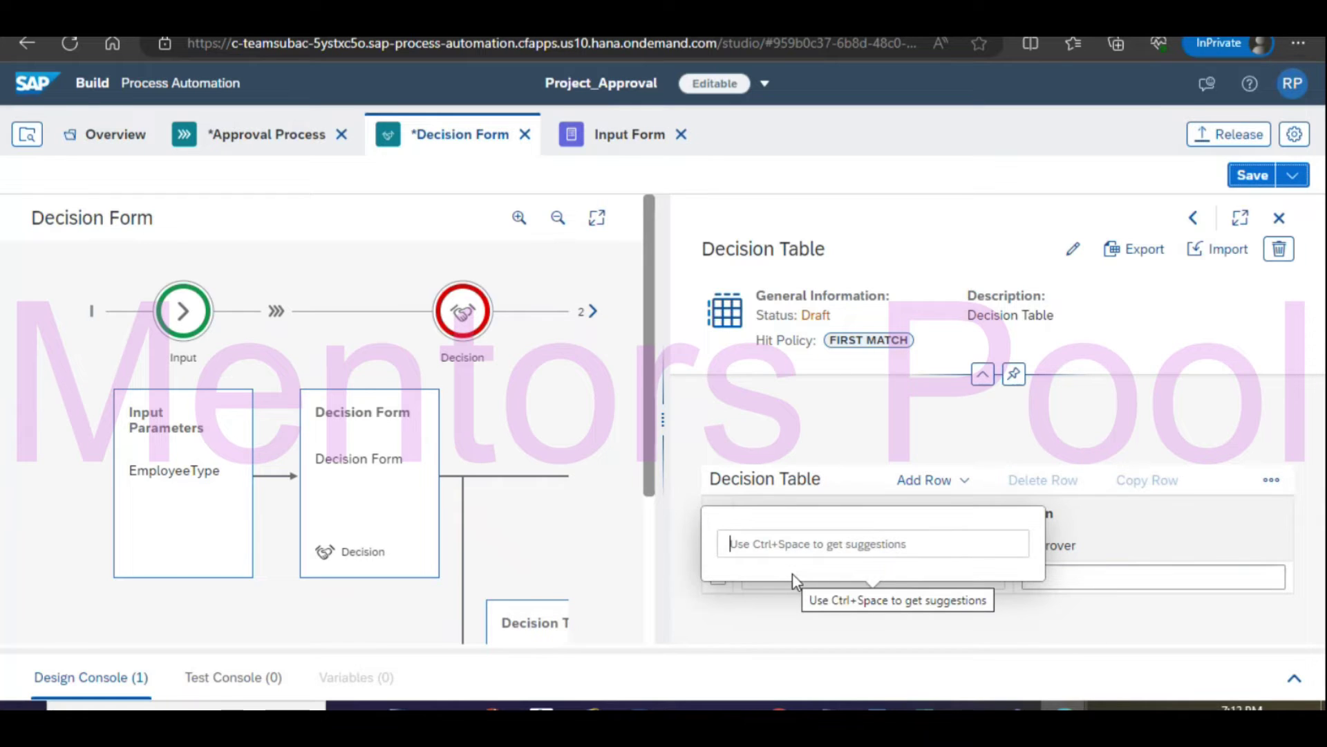
pyautogui.write('P')
pyautogui.press('BackSpace')
pyautogui.write('=')
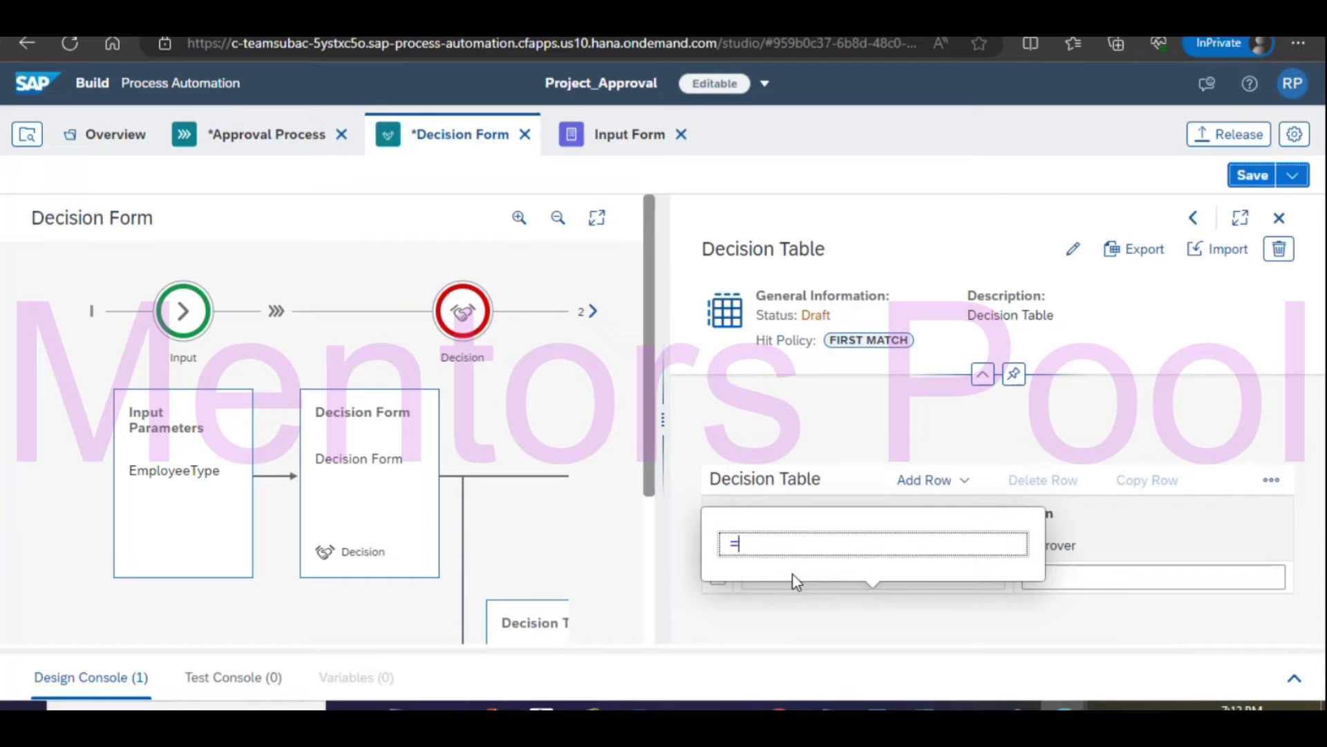
pyautogui.hotkey('ctrl', 'space')
pyautogui.write("'")
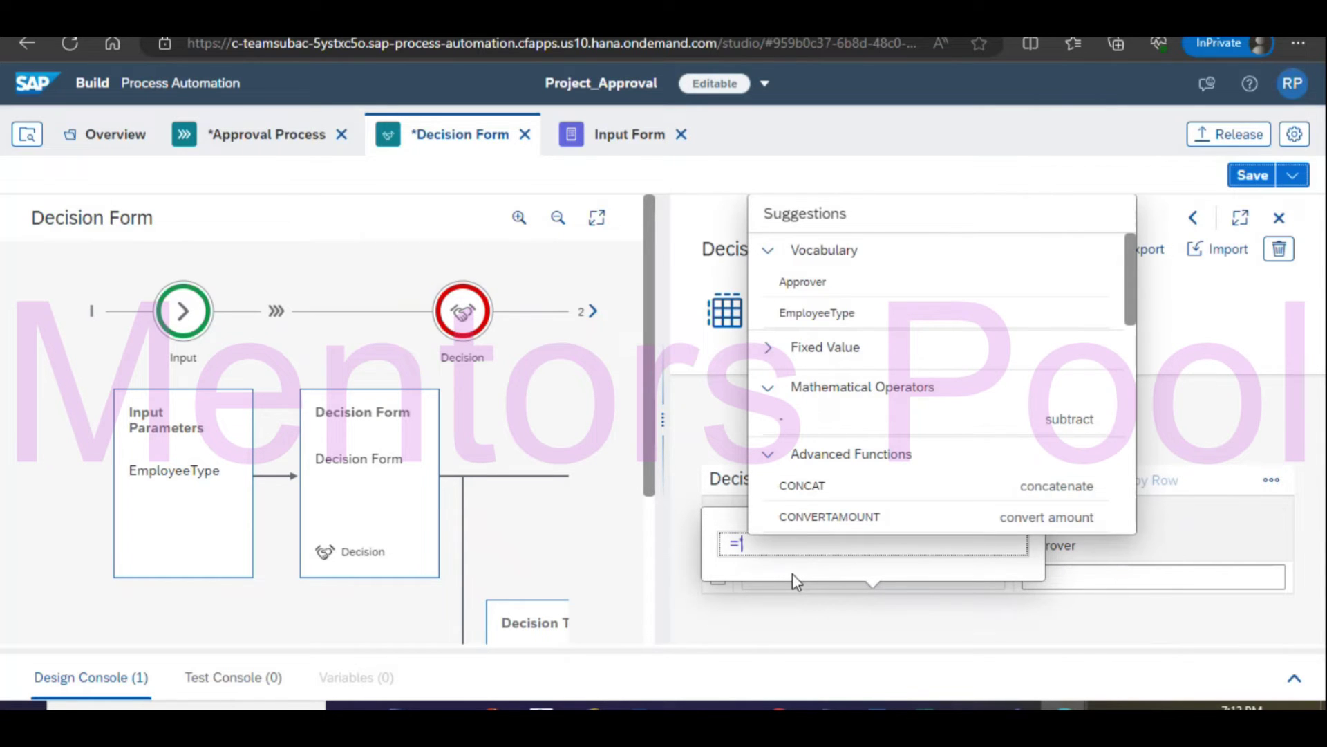
pyautogui.write('Permanent')
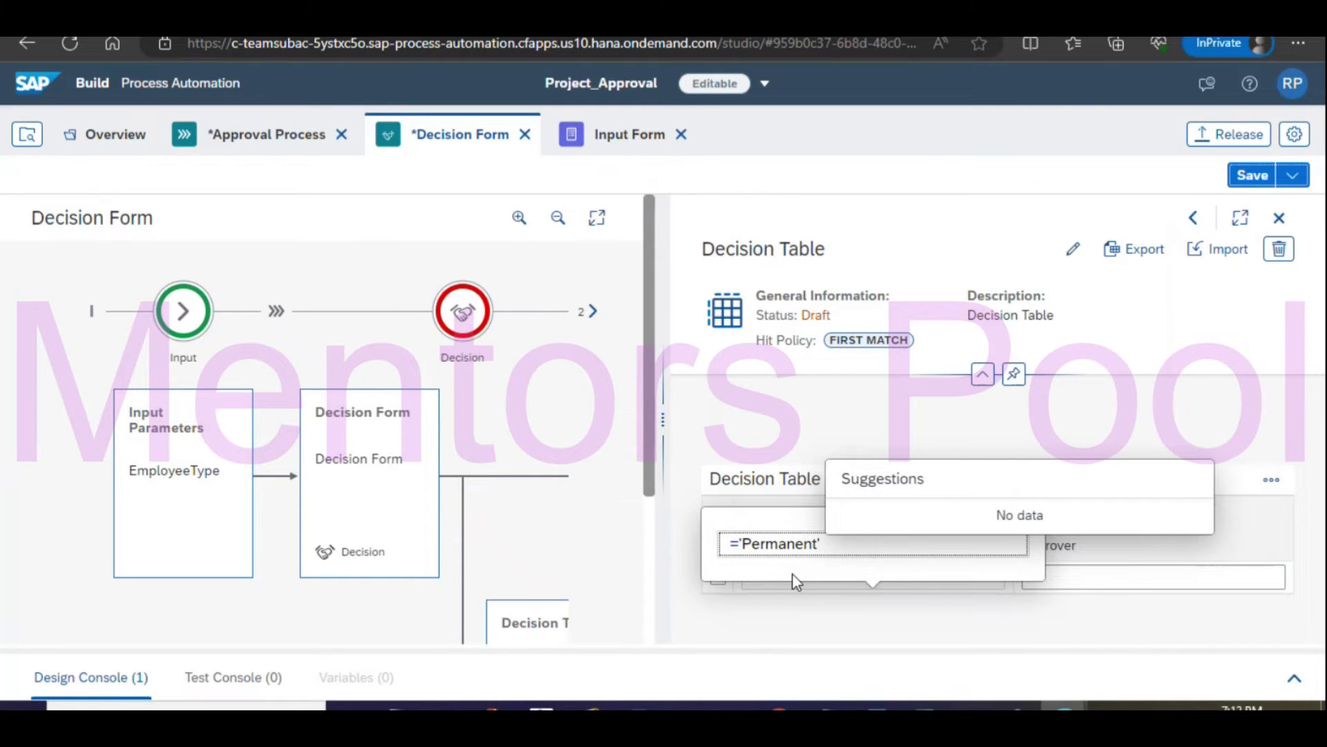
pyautogui.click(1239, 550)
# Set that row's Approver result to the approver's quoted e-mail address and save.
pyautogui.click(1093, 580)
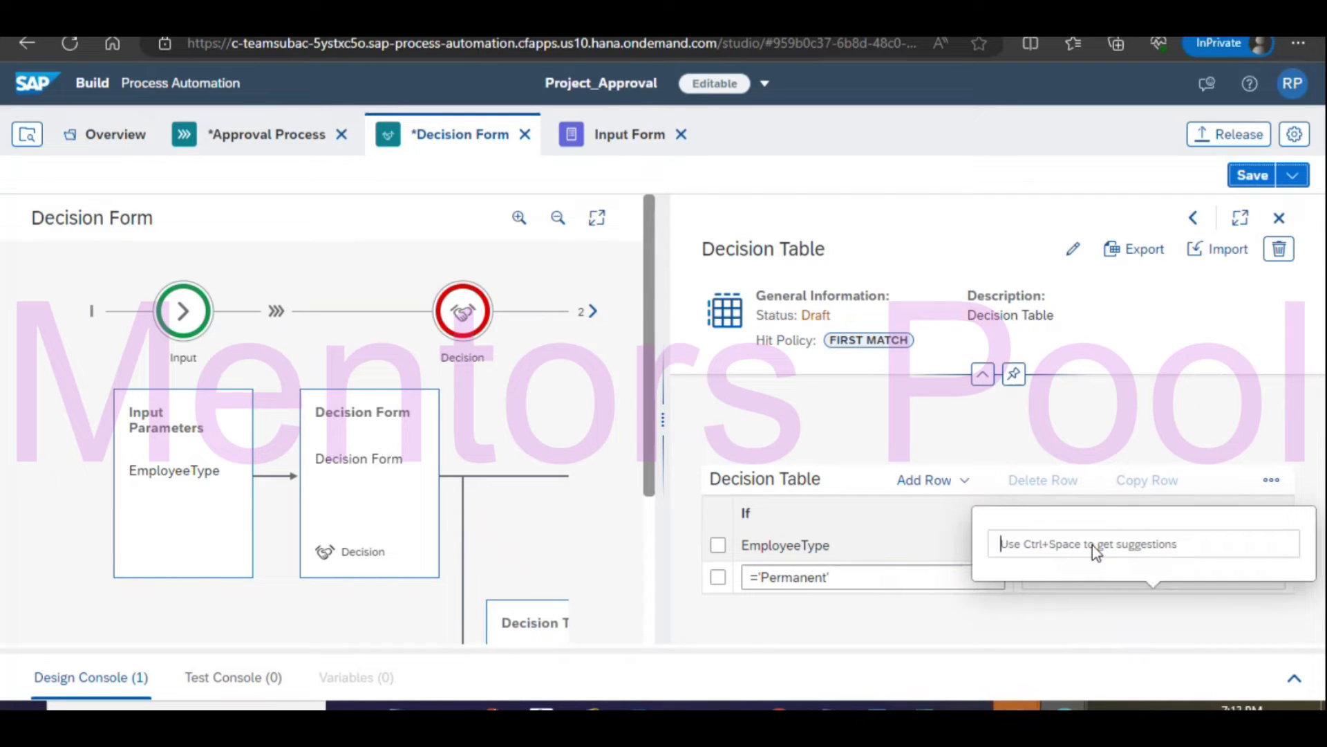
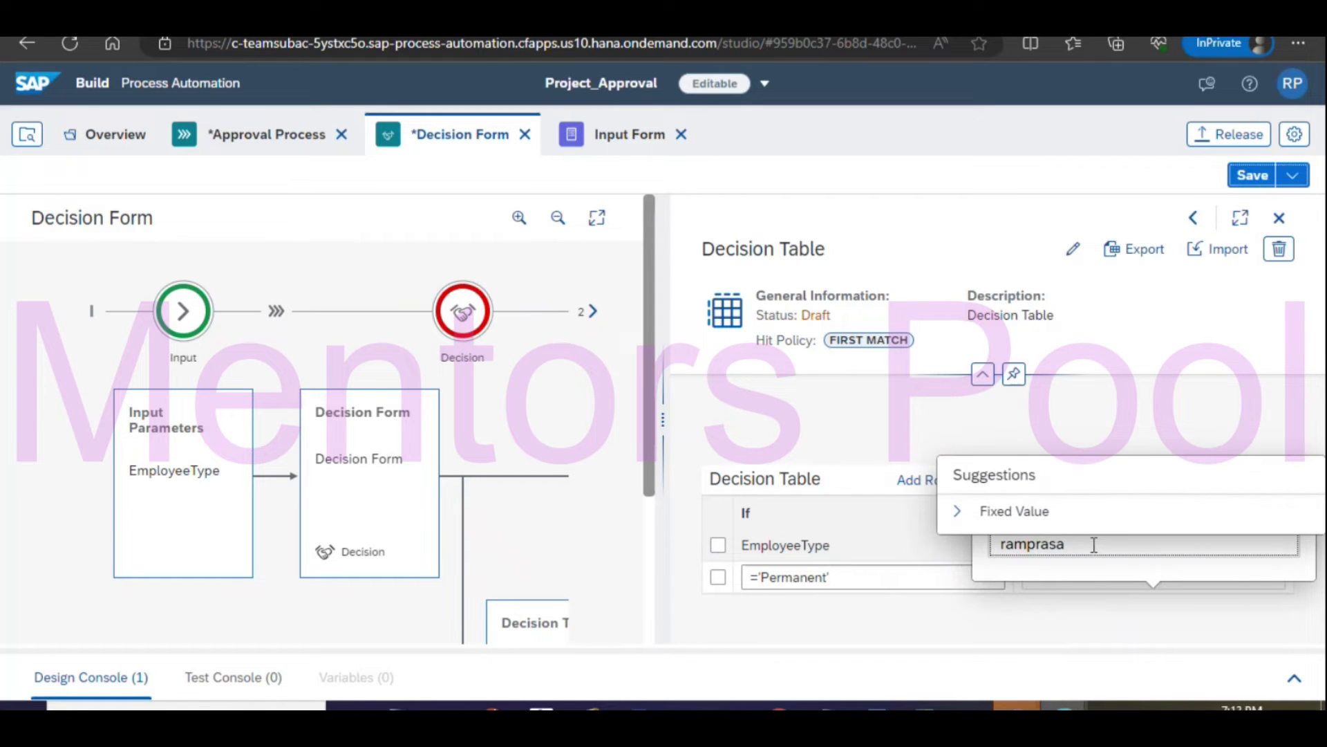
pyautogui.write('=')
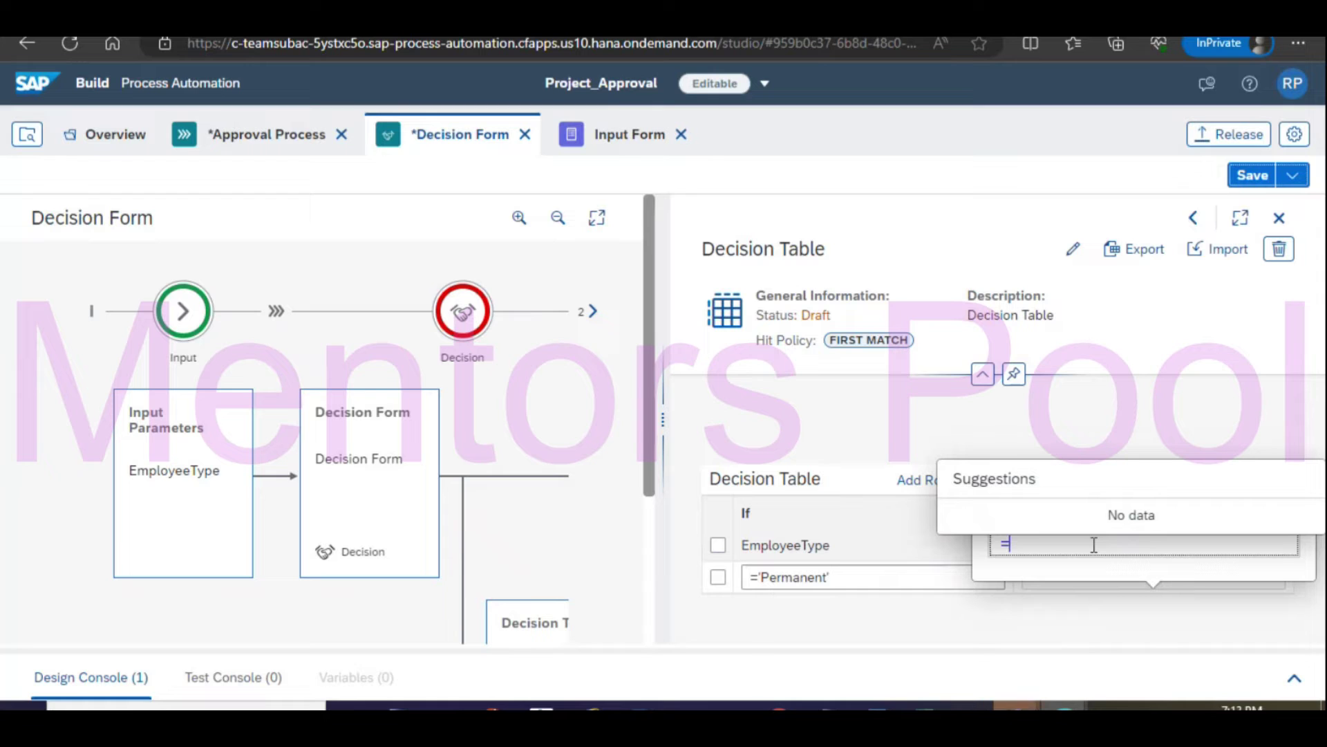
pyautogui.press('BackSpace')
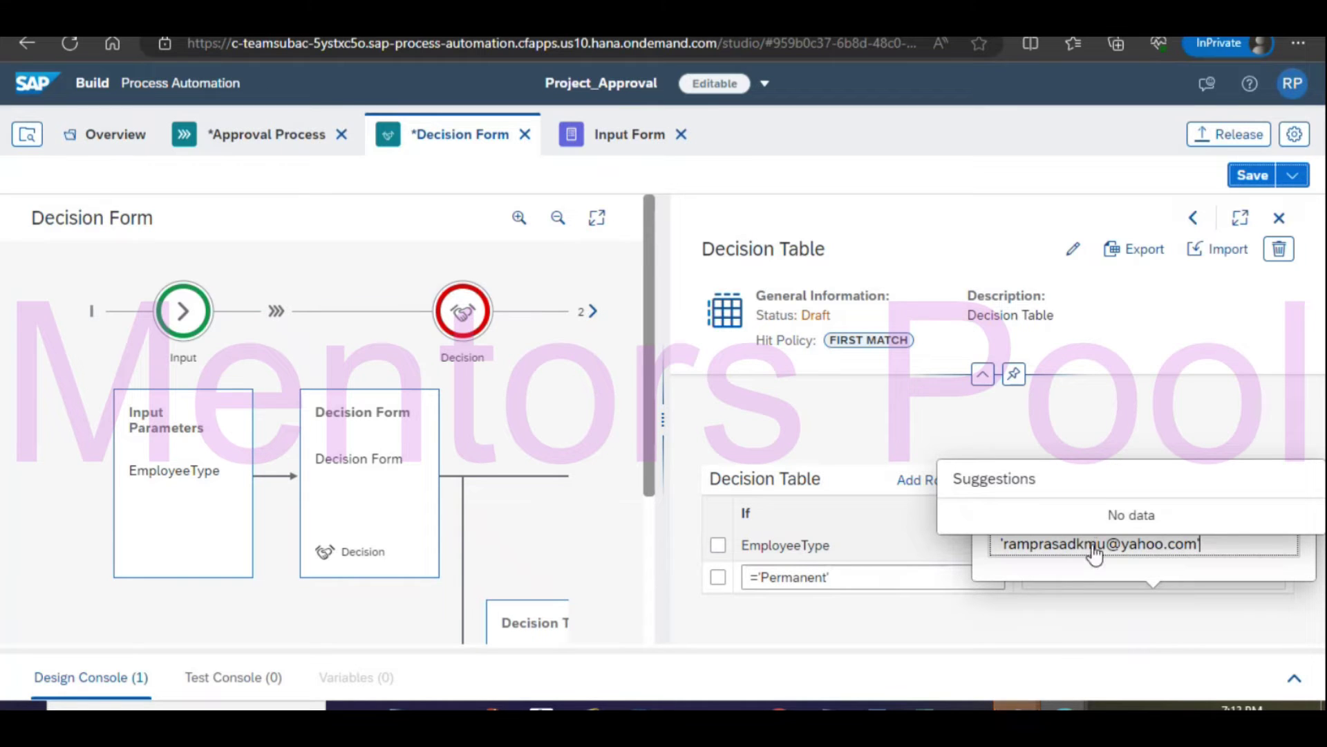
pyautogui.write("'")
pyautogui.click(1049, 644)
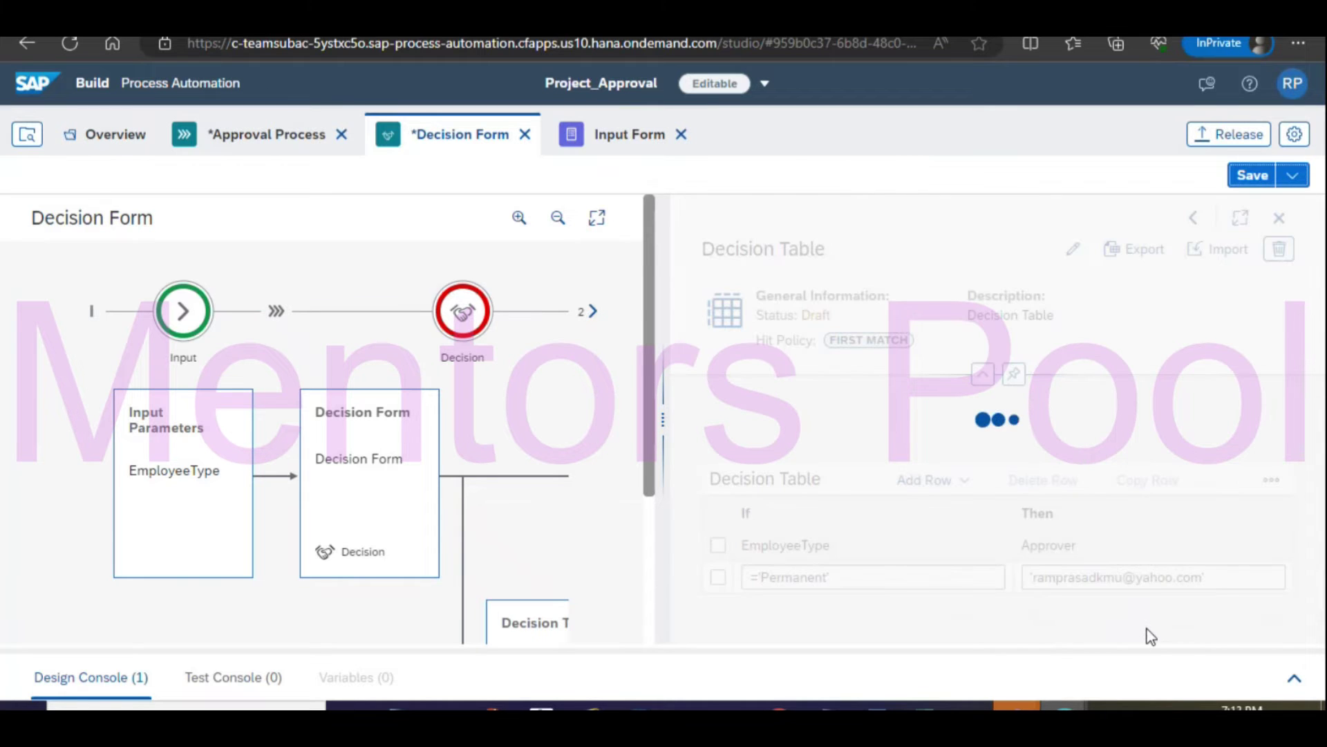
pyautogui.click(1253, 176)
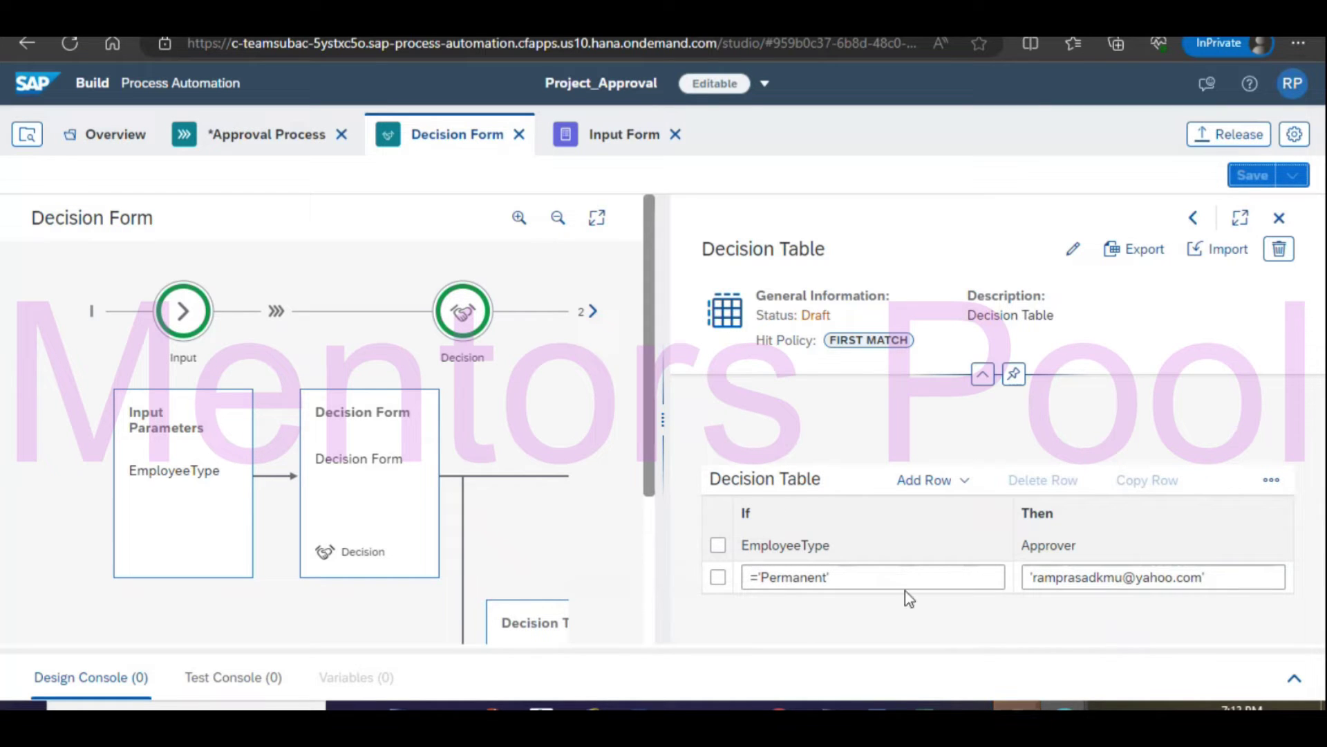
# Insert a top row mapping ='Contractor' to the approver's quoted e-mail address and save.
pyautogui.click(965, 488)
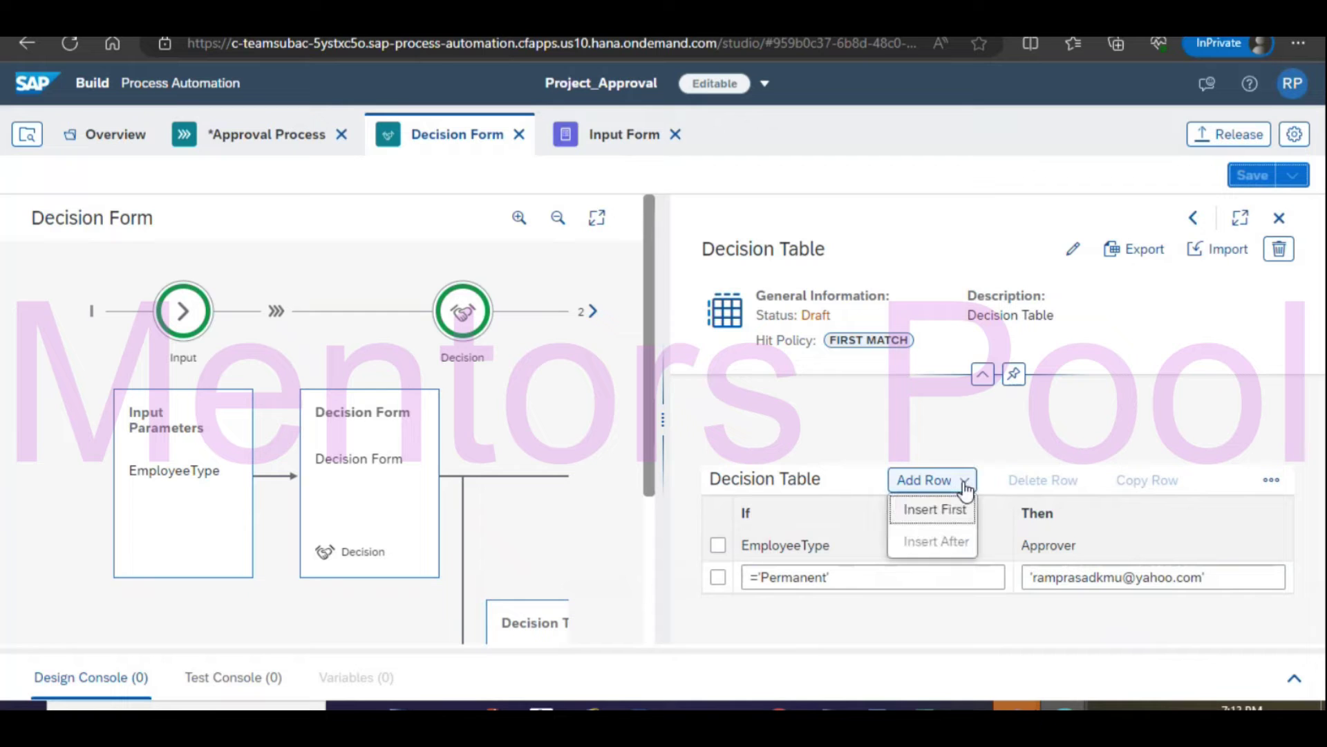
pyautogui.click(949, 511)
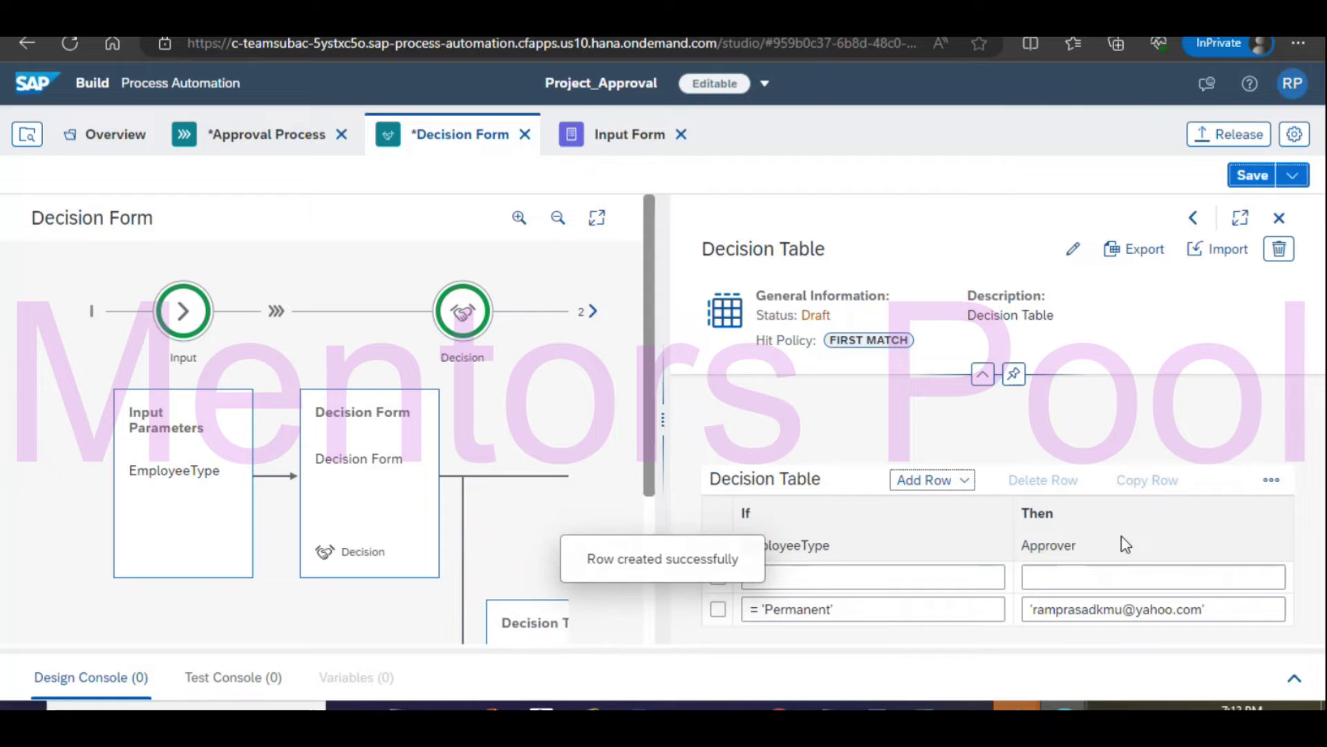
pyautogui.click(781, 582)
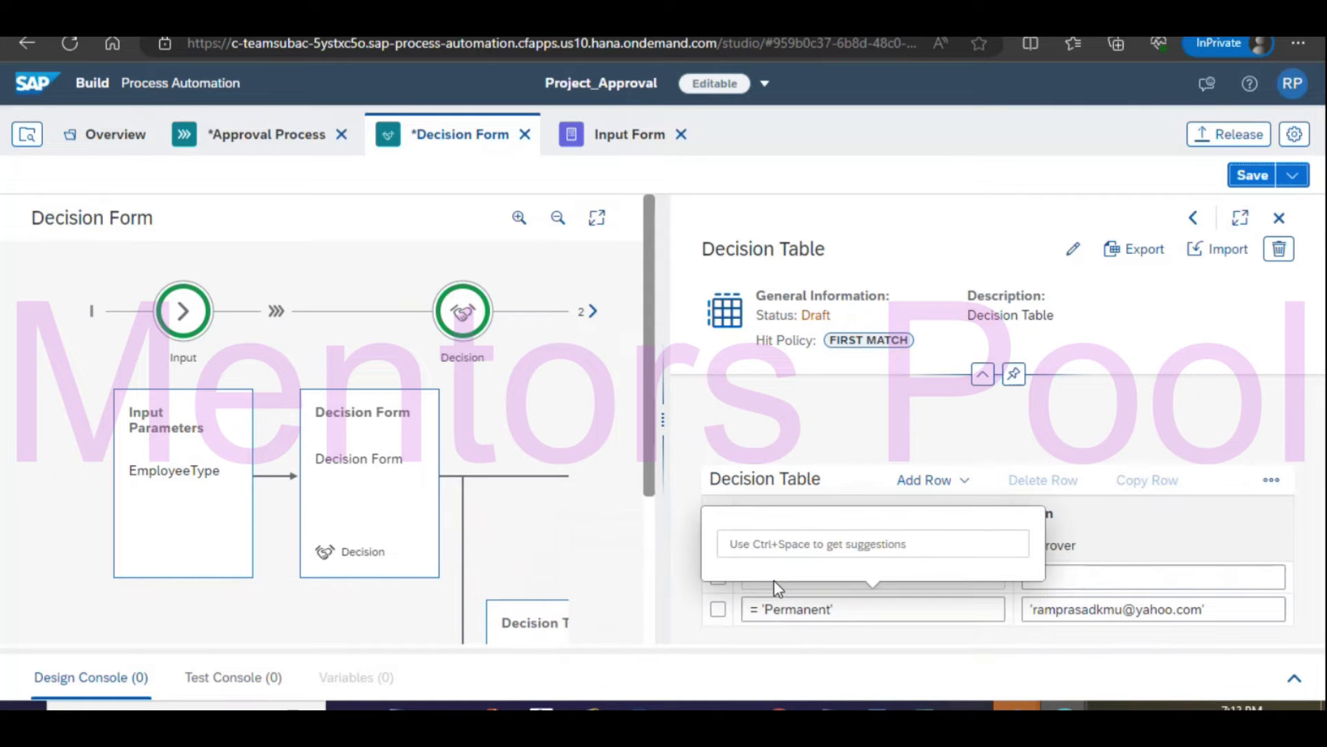
pyautogui.write('=')
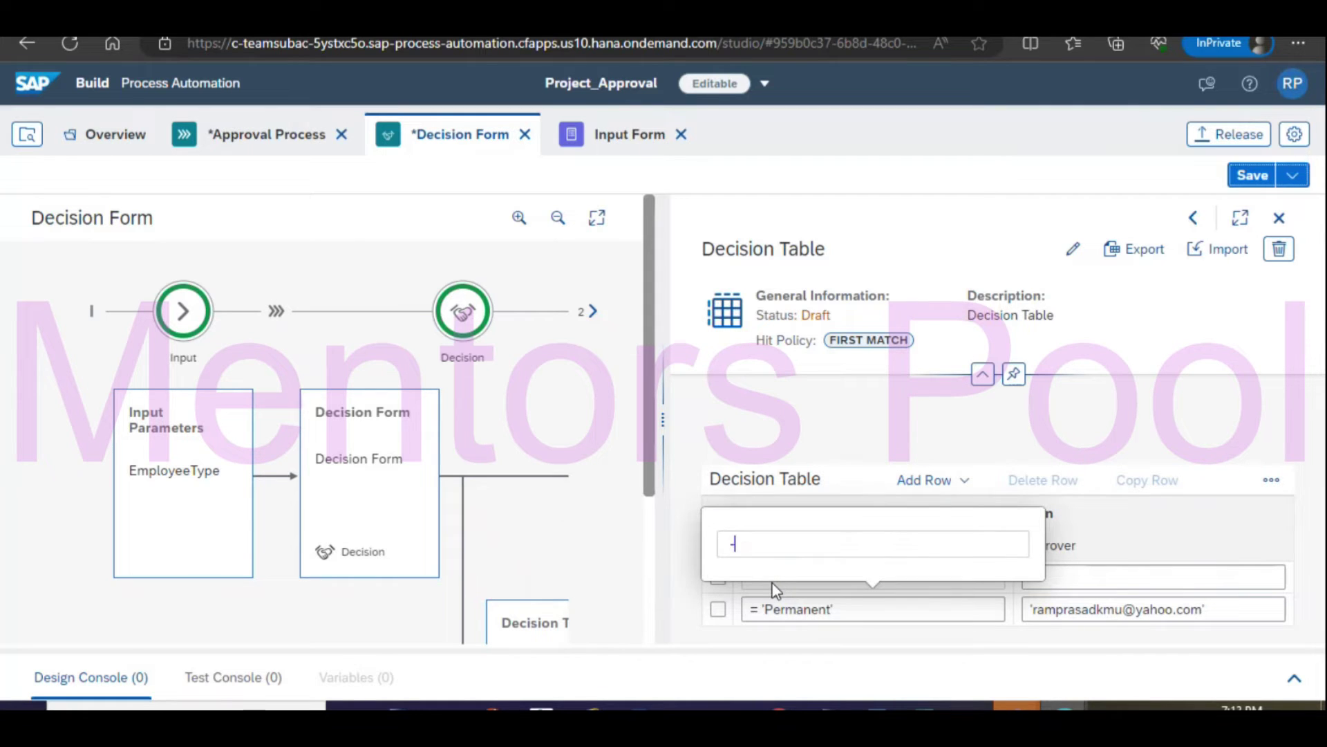
pyautogui.write("'")
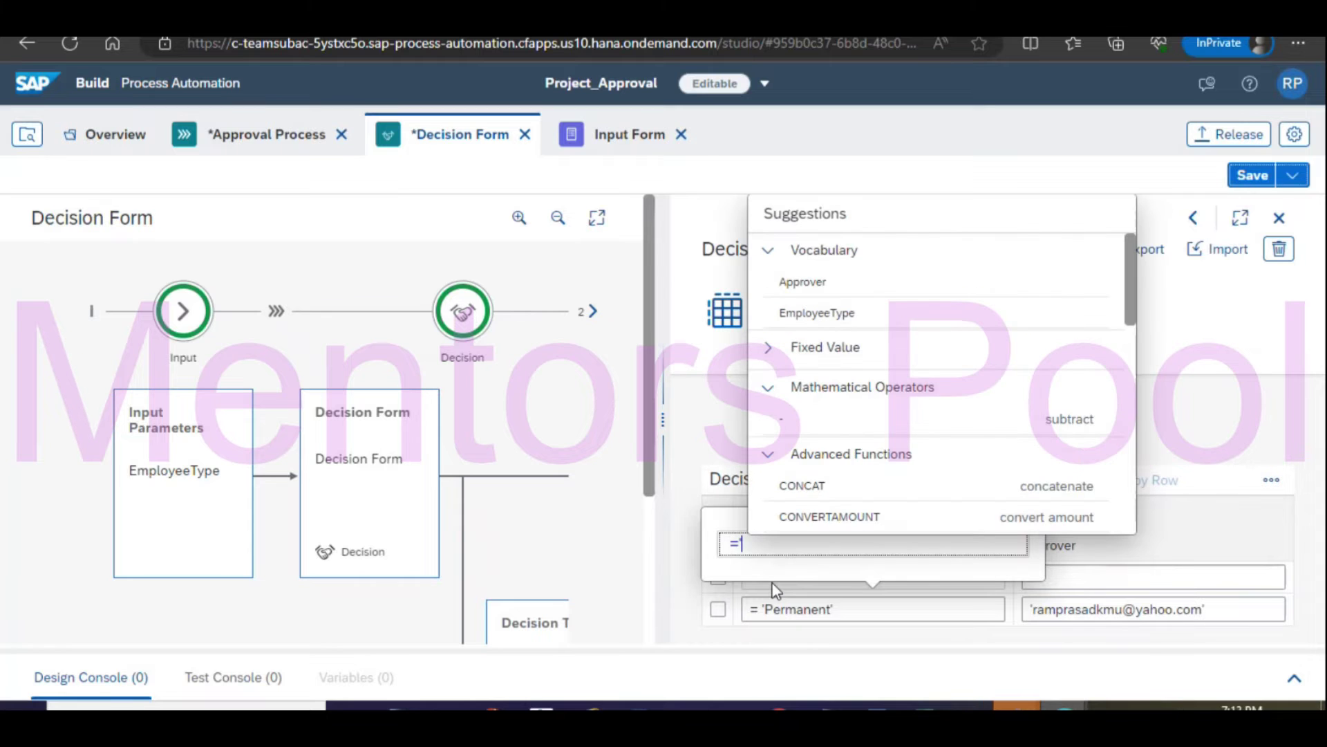
pyautogui.write('Contractor')
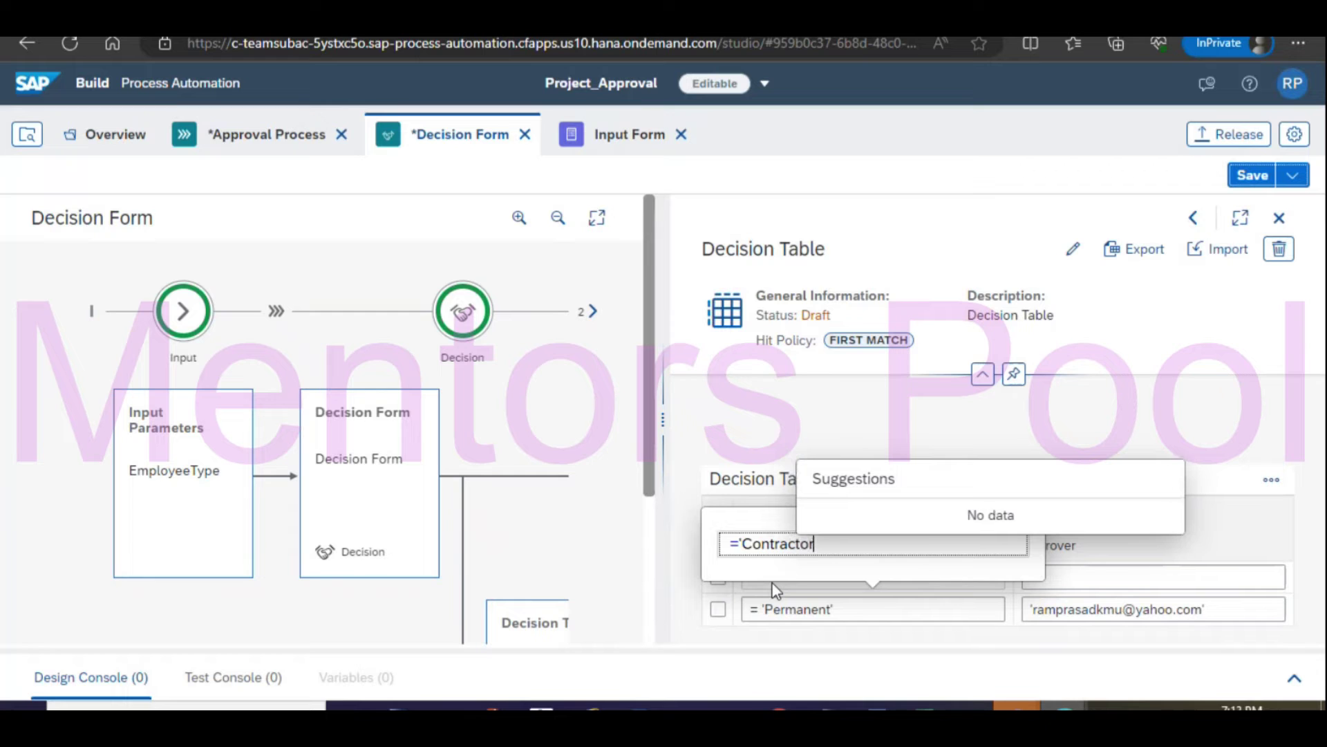
pyautogui.write("'")
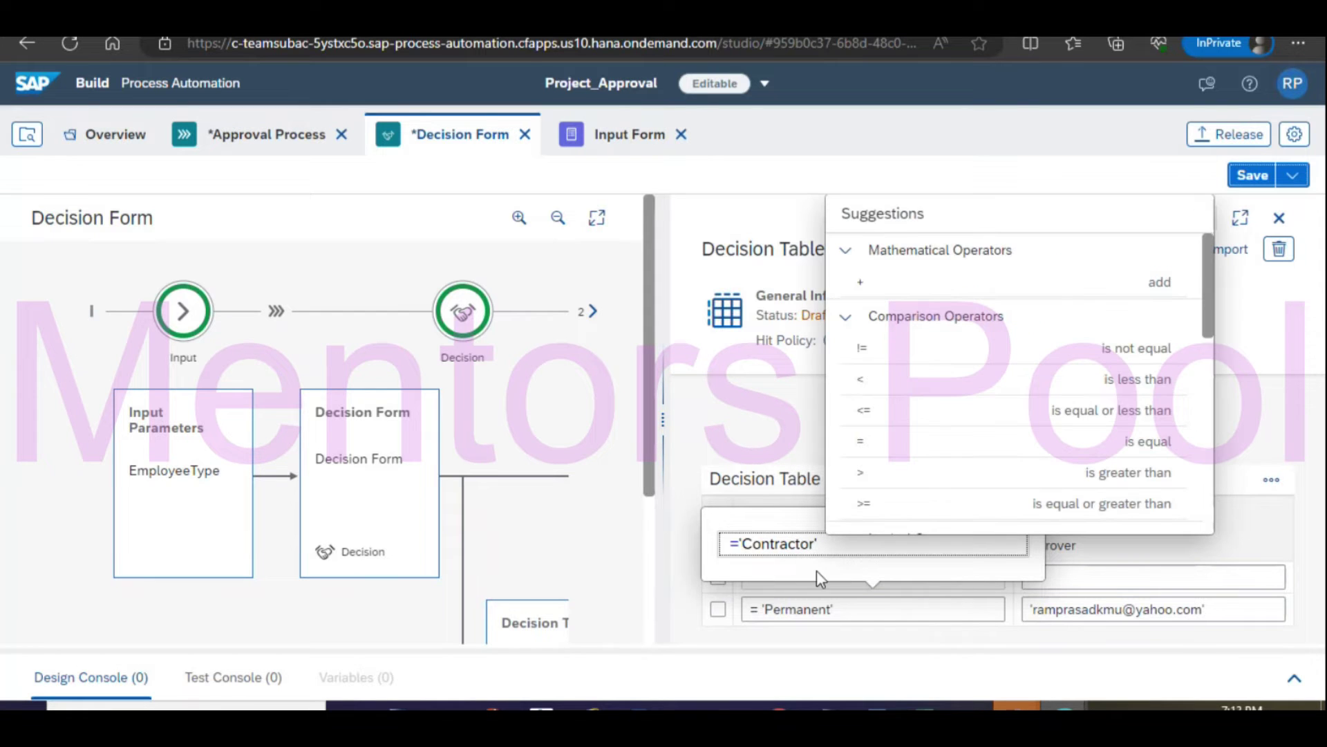
pyautogui.click(1087, 578)
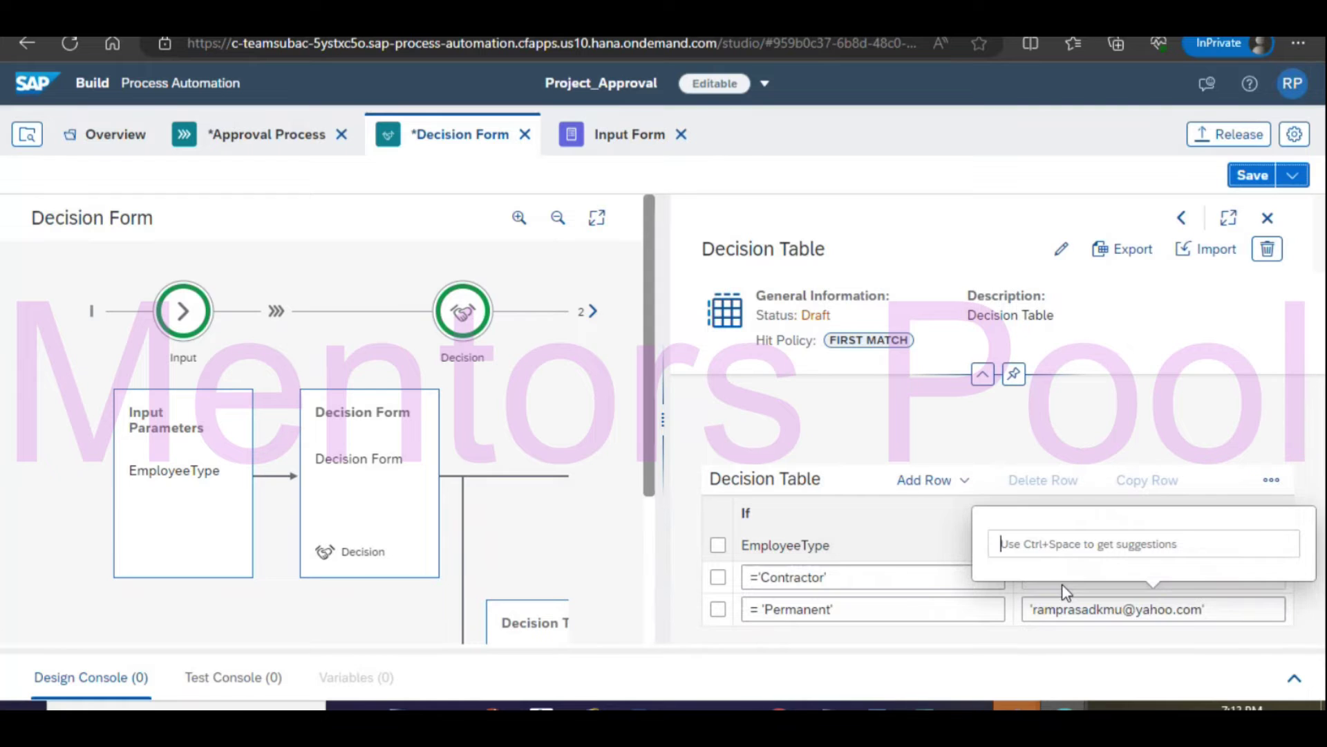
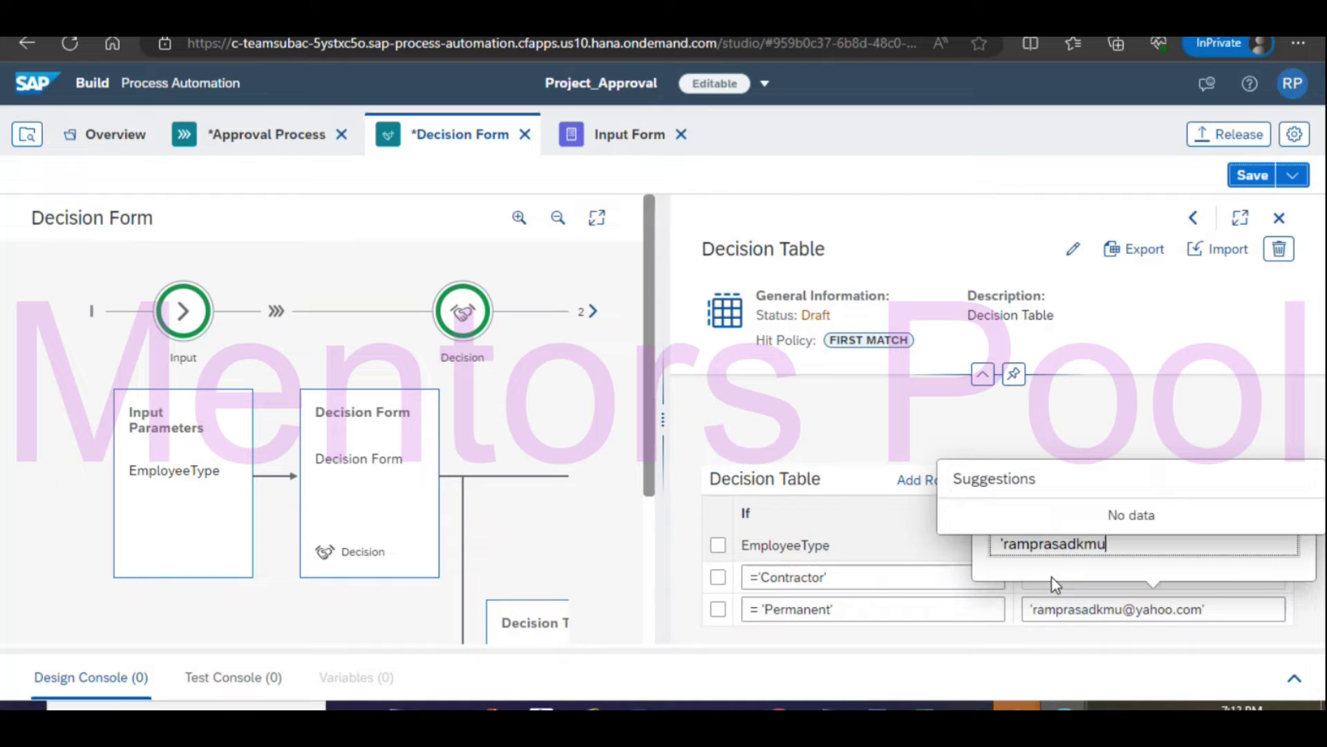
pyautogui.write("'")
pyautogui.click(976, 653)
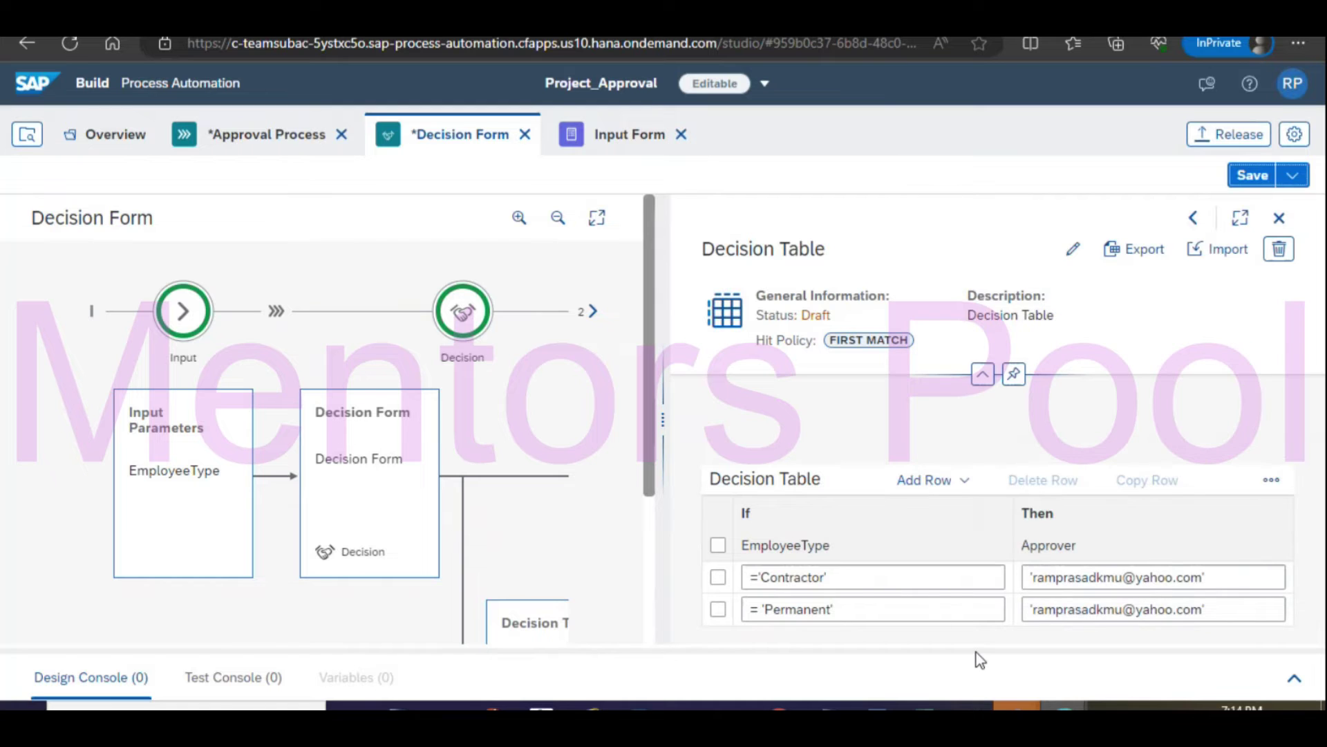
pyautogui.click(1248, 173)
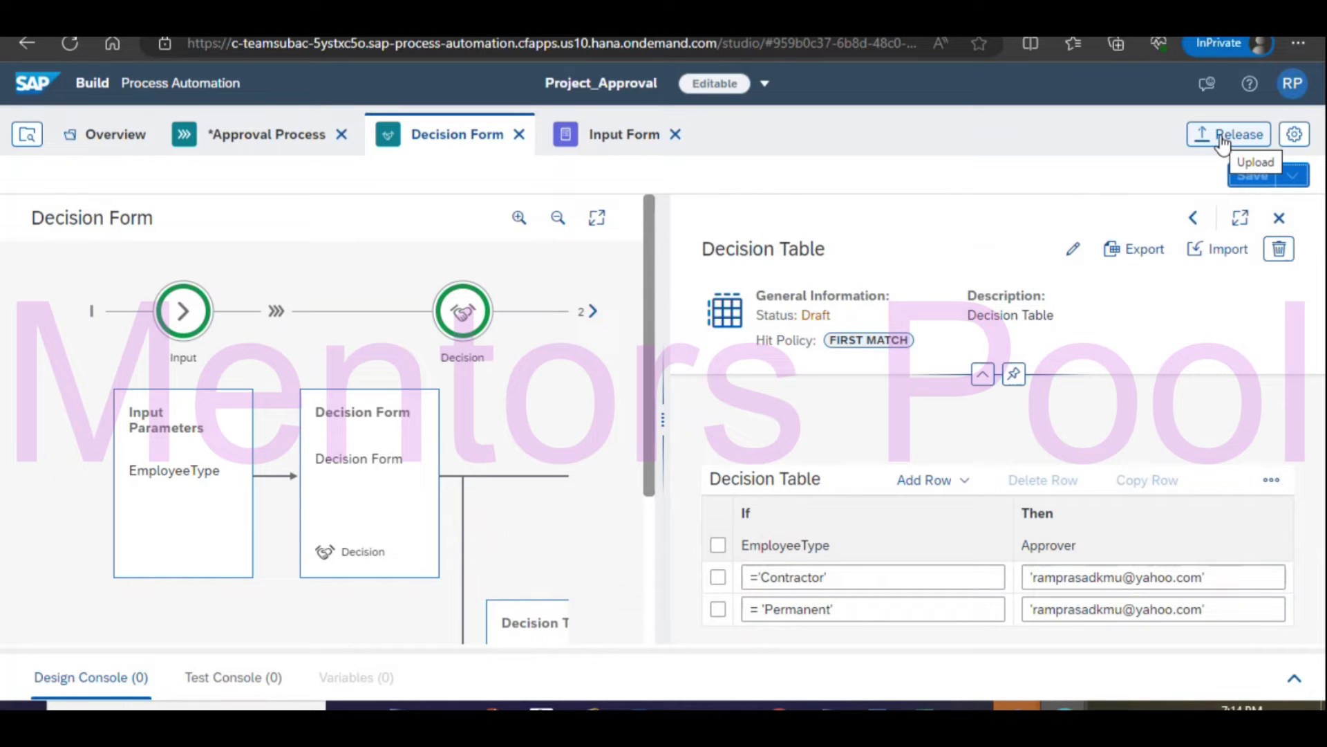
# In the Approval Process, rename the approval form step to 'Decisions Form'.
pyautogui.click(242, 139)
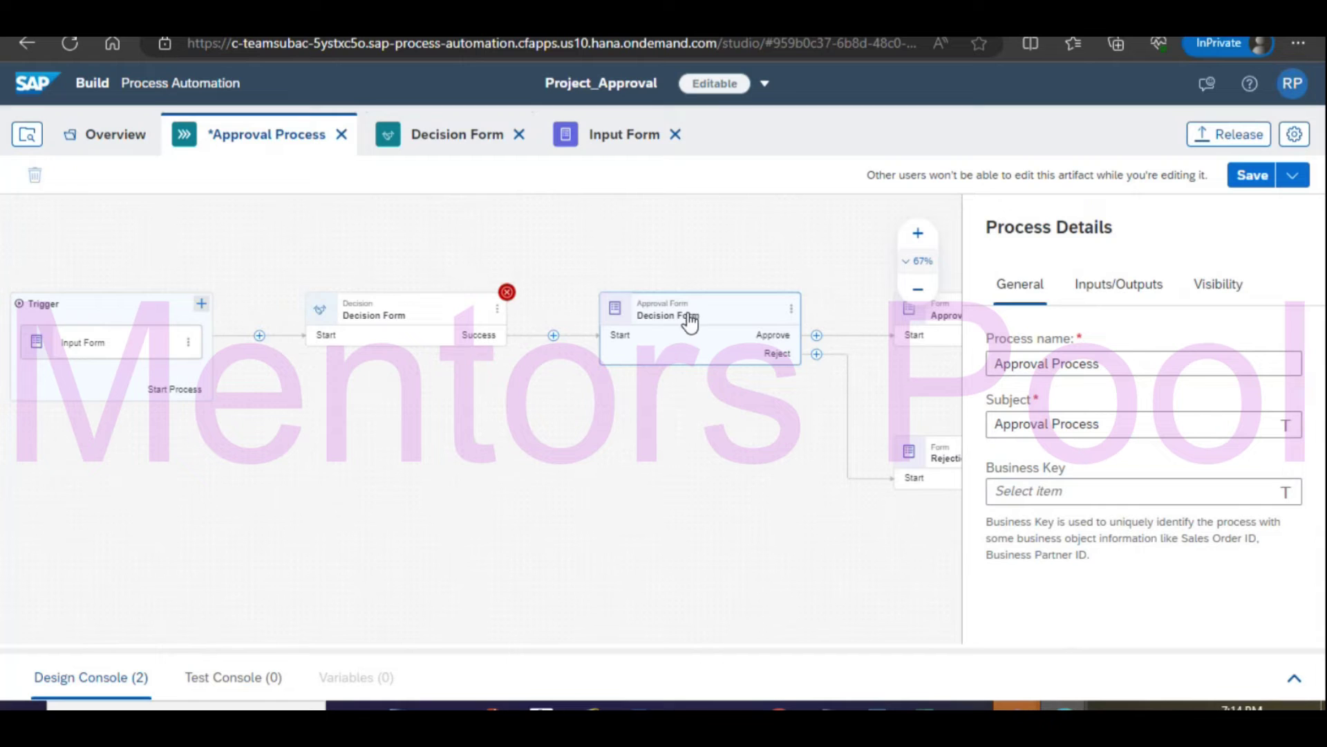
pyautogui.click(690, 320)
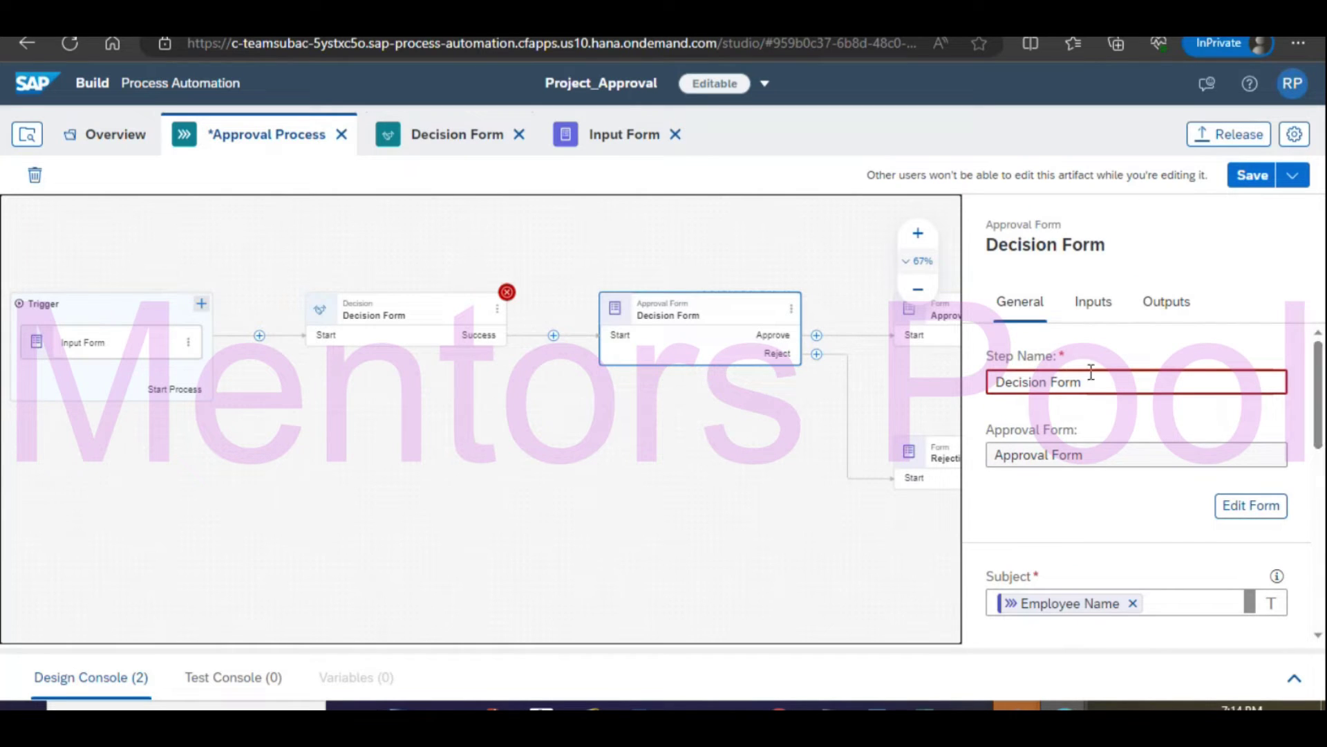
pyautogui.moveTo(1320, 393)
pyautogui.mouseDown()
pyautogui.moveTo(1321, 420)
pyautogui.moveTo(1323, 396)
pyautogui.mouseUp()
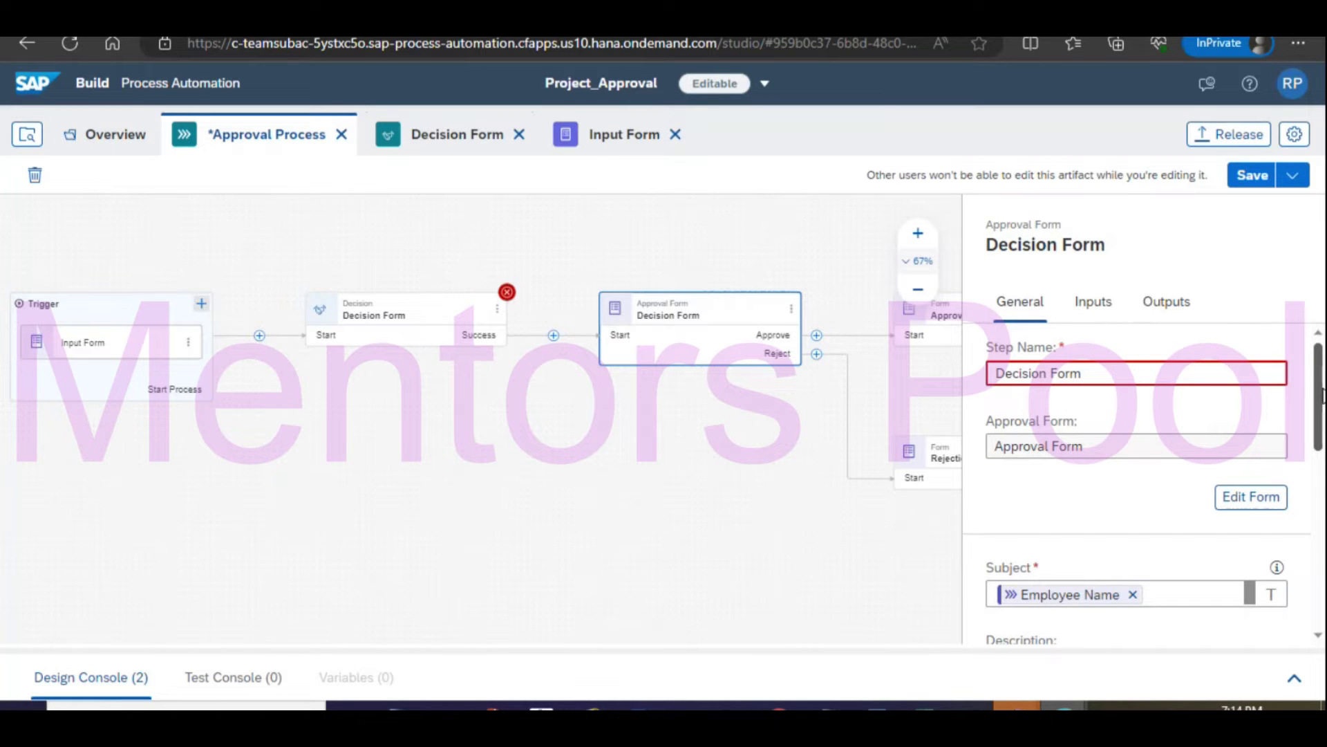
pyautogui.click(1047, 372)
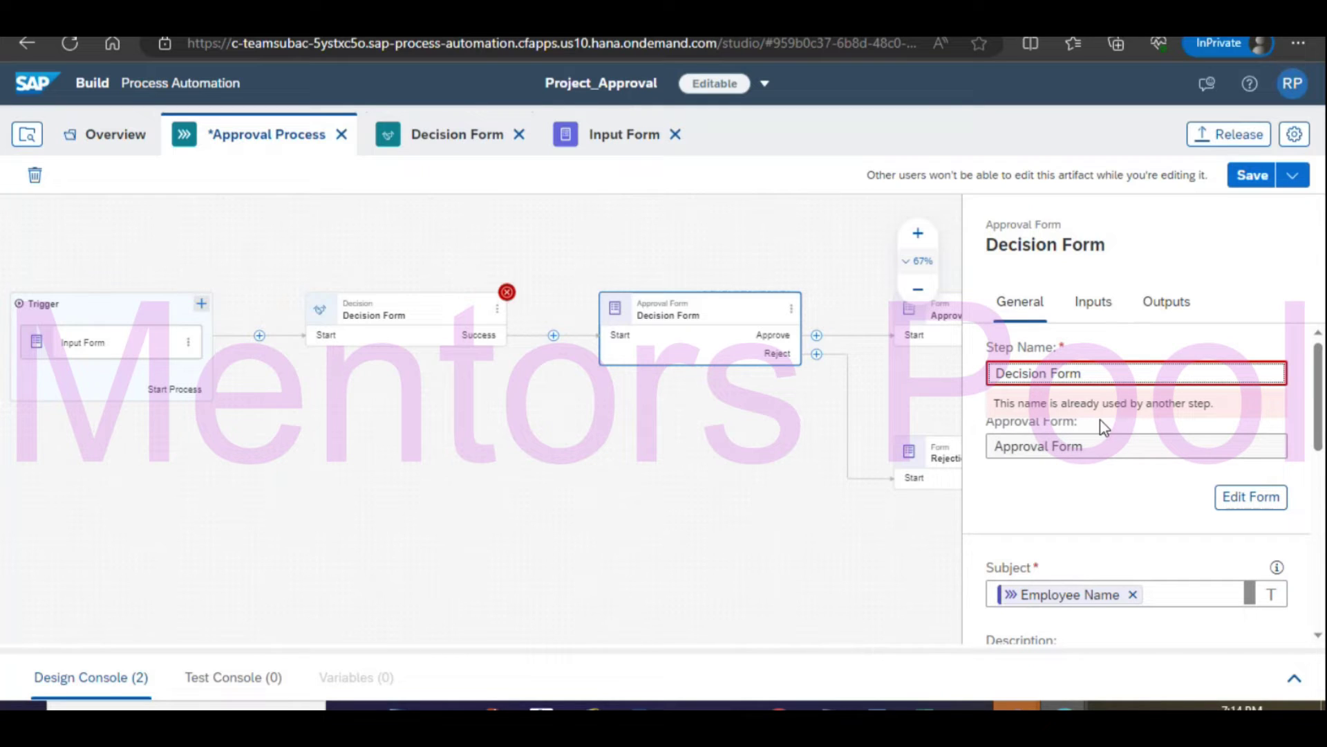
pyautogui.write('s')
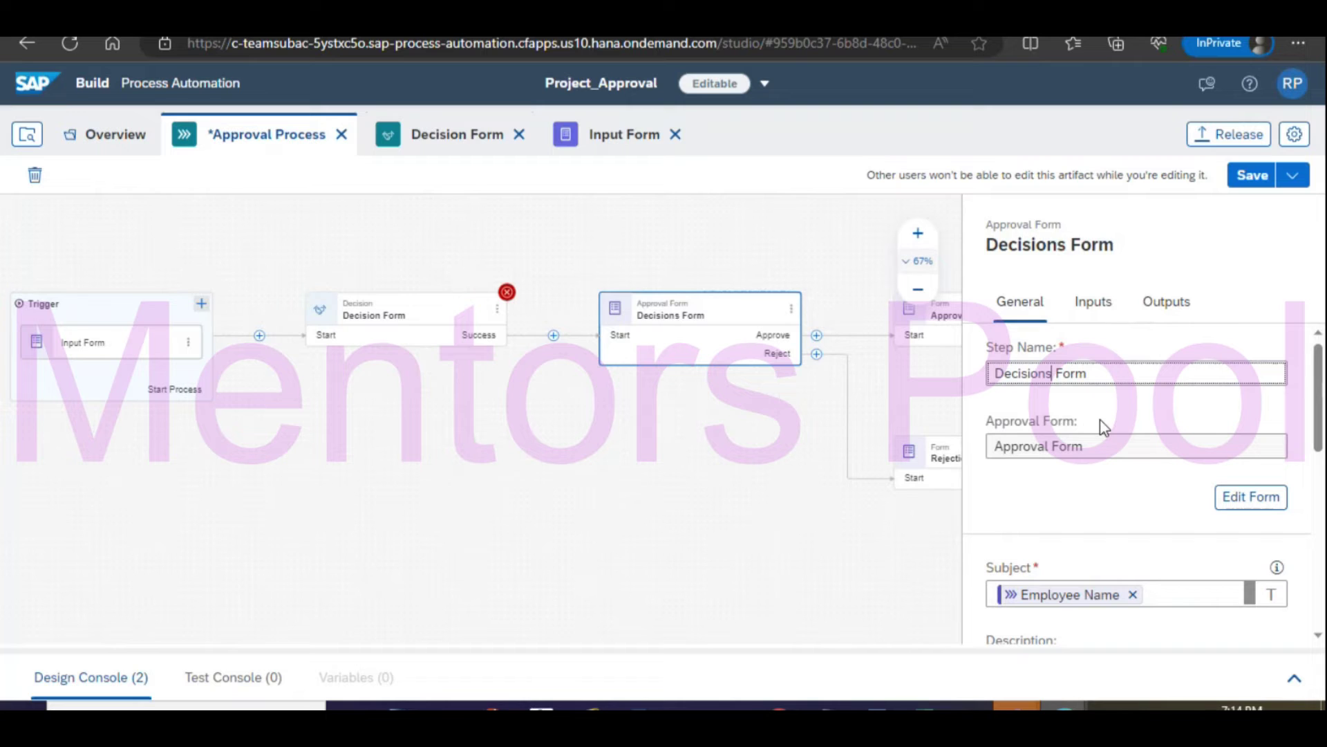
pyautogui.moveTo(1052, 373); pyautogui.dragTo(988, 370)
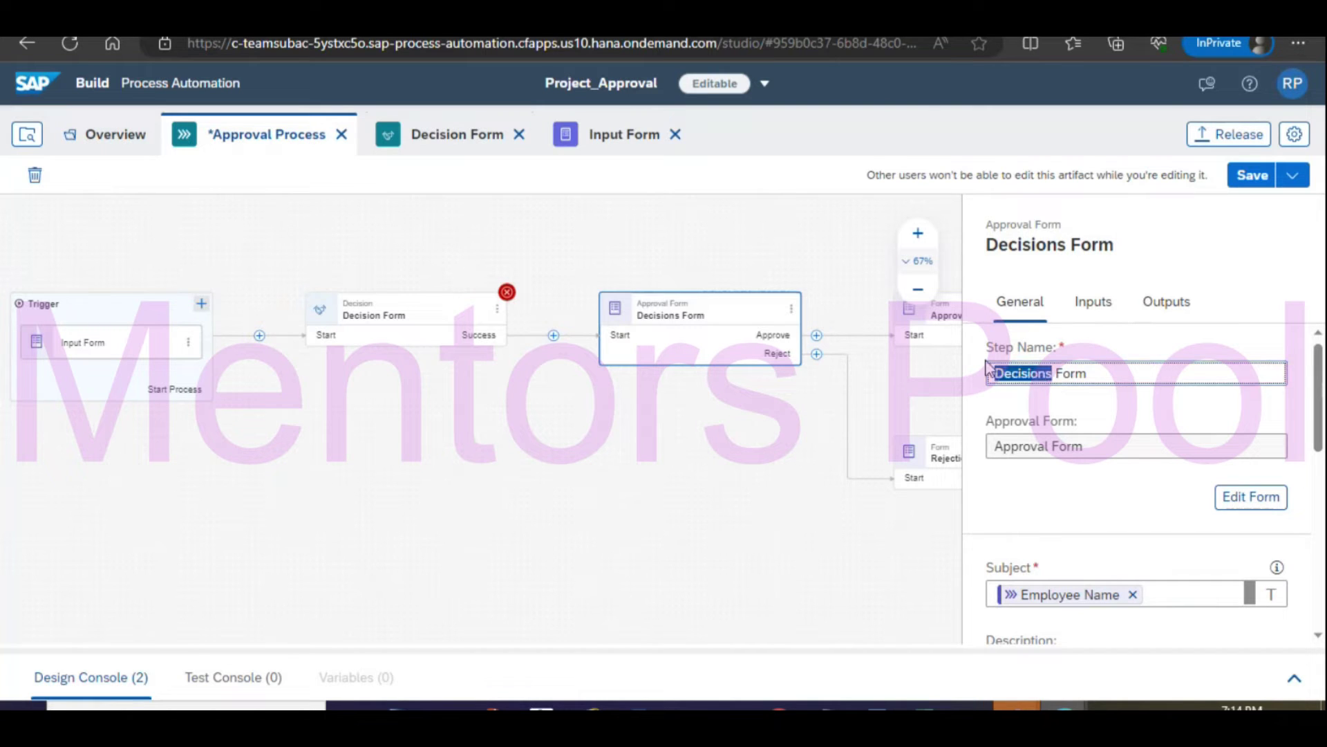
pyautogui.click(1054, 403)
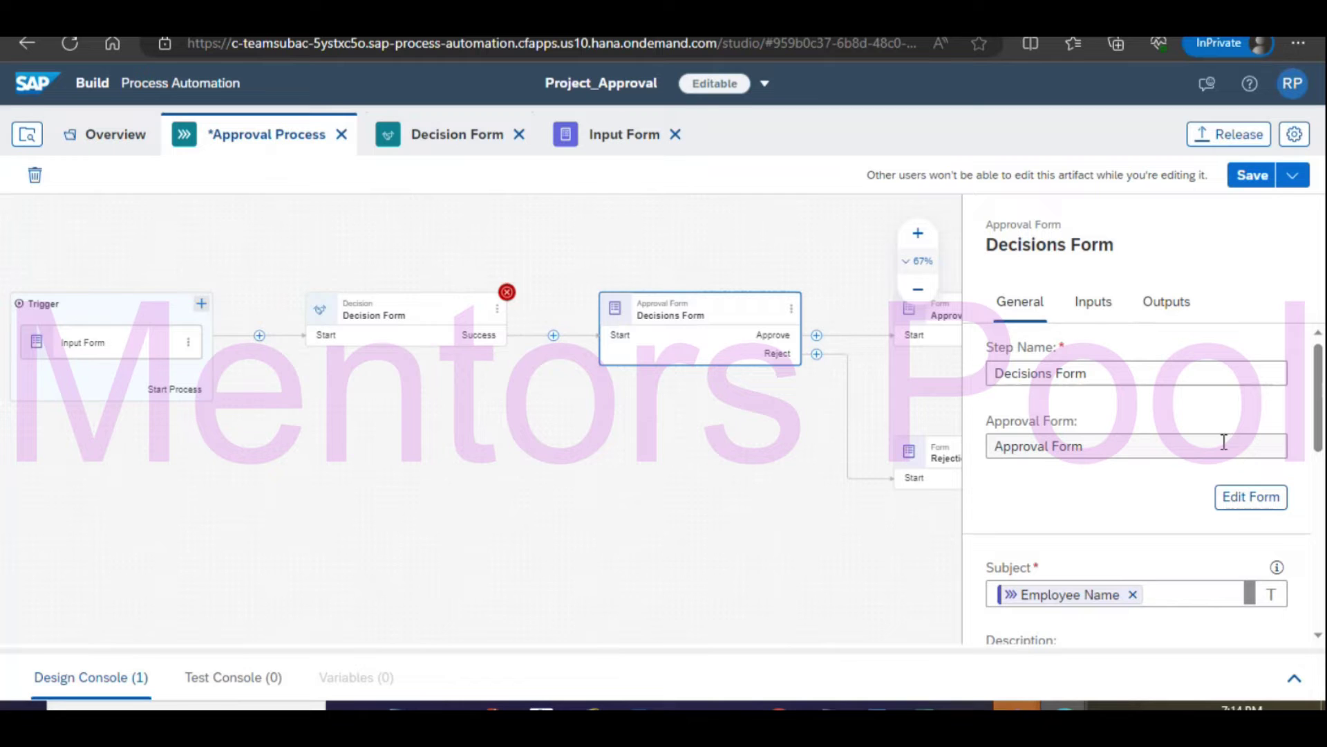
# Review the step's input mappings and Comments value choices, then return to its General settings.
pyautogui.scroll(-2, 1220, 360)
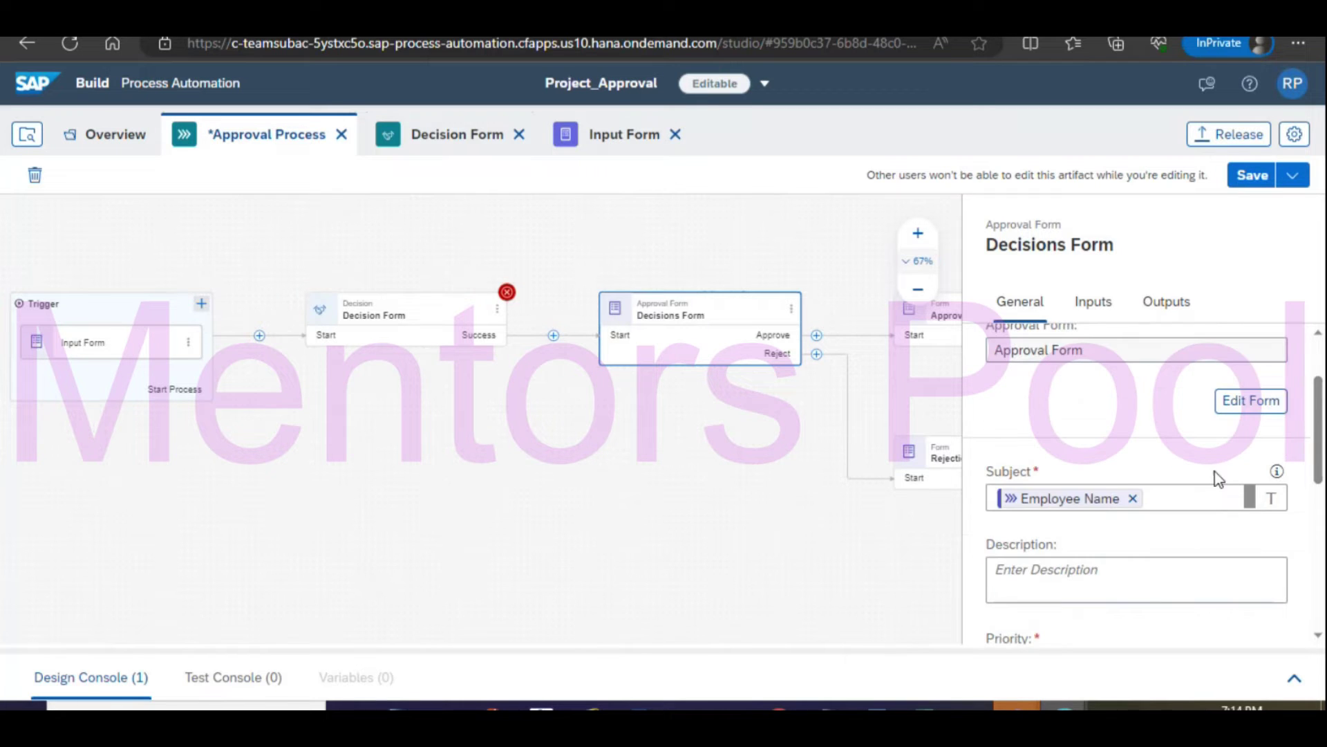
pyautogui.scroll(2, 1120, 460)
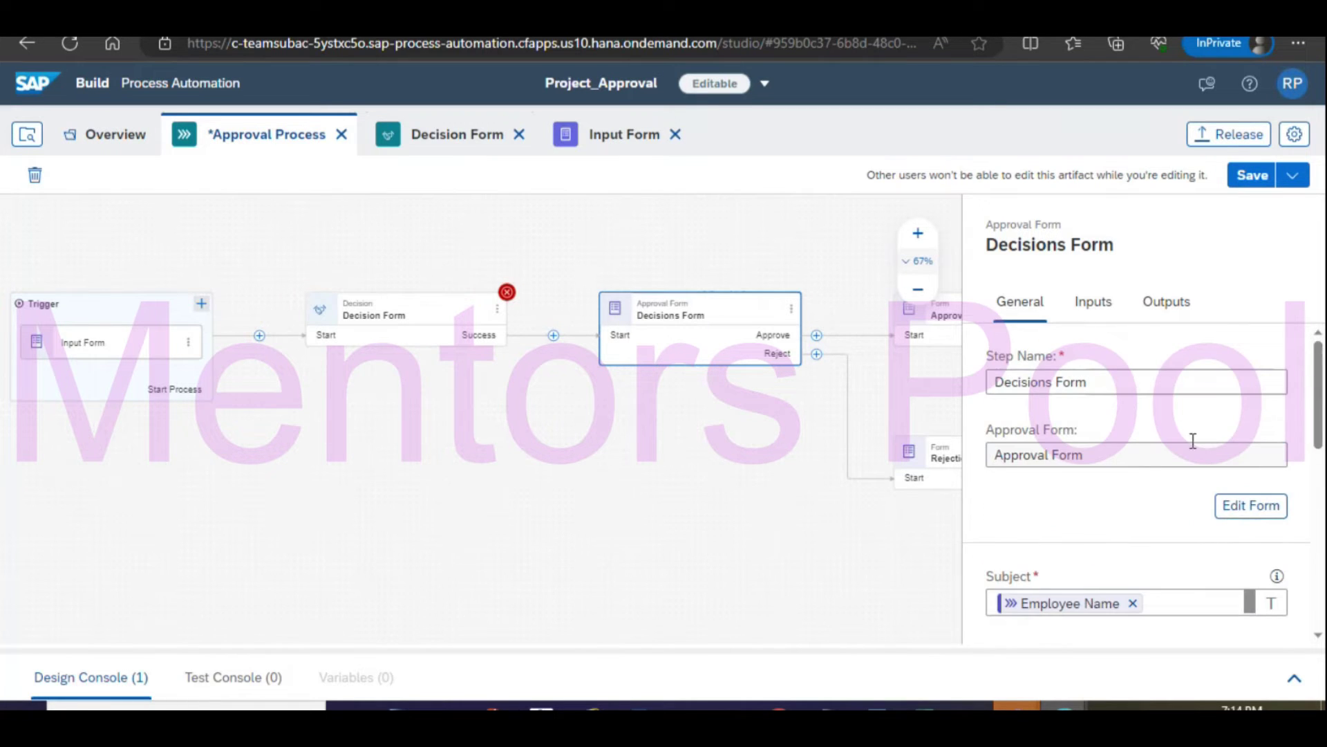
pyautogui.click(1093, 301)
pyautogui.click(1039, 387)
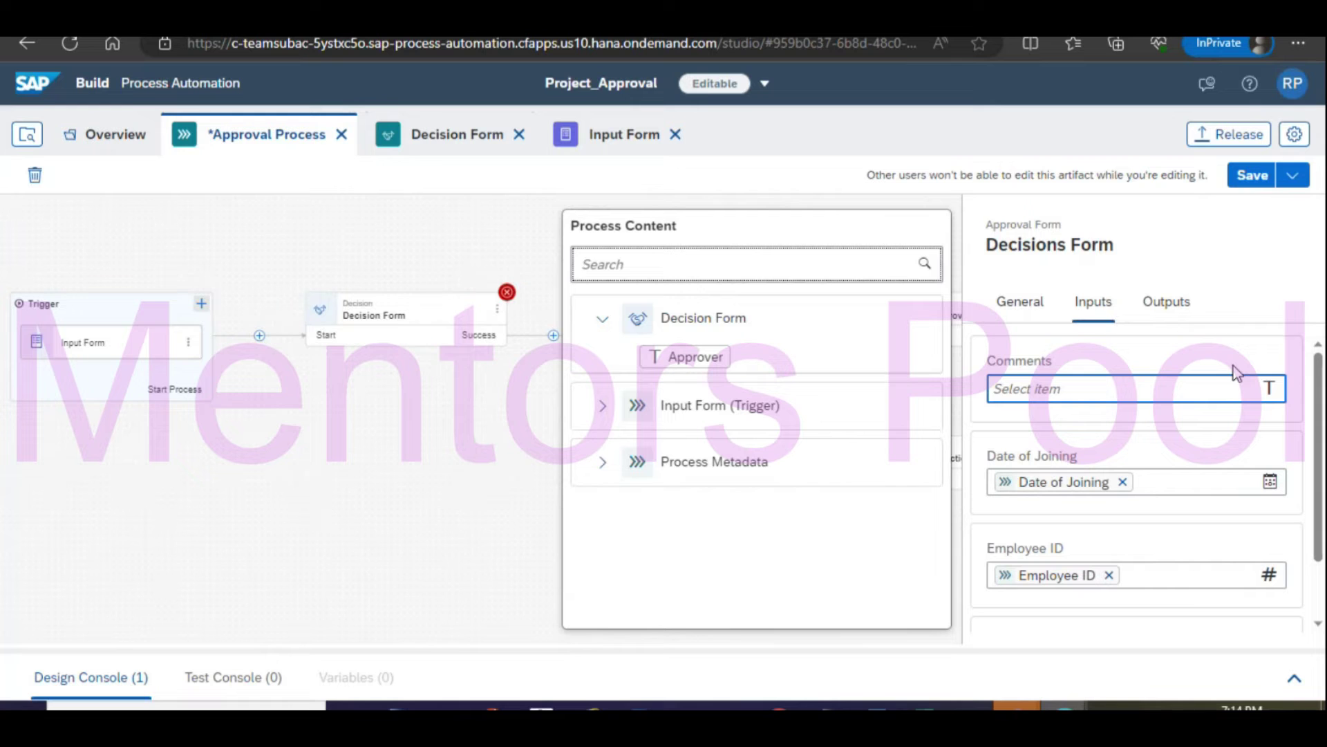
pyautogui.click(1254, 279)
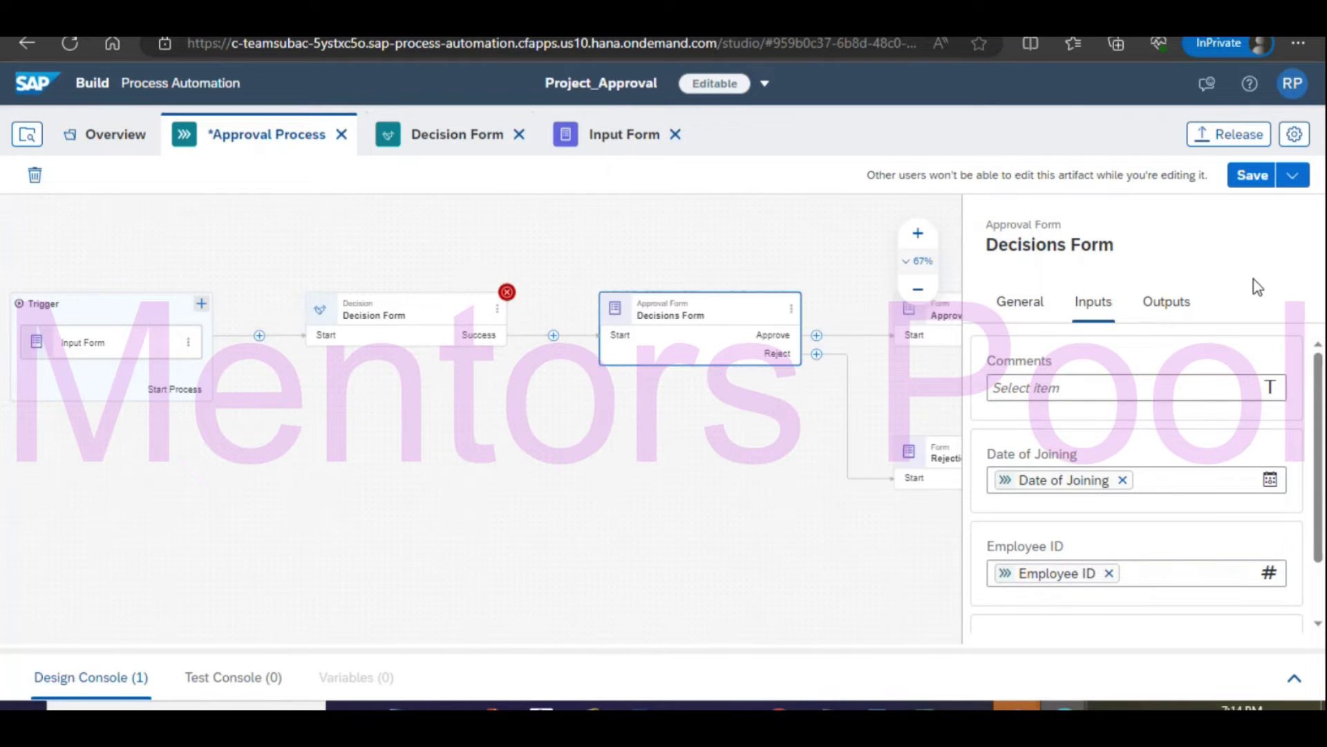
pyautogui.click(1022, 302)
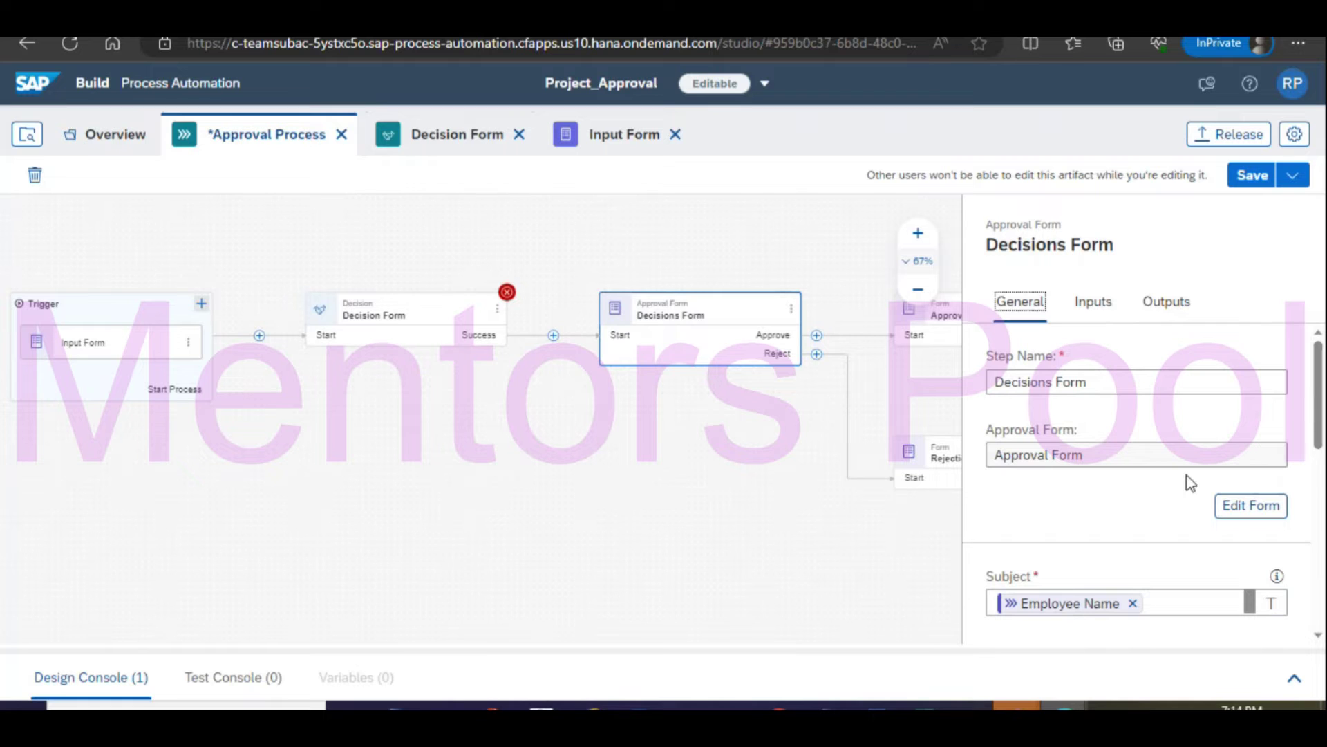
pyautogui.scroll(-5, 1190, 482)
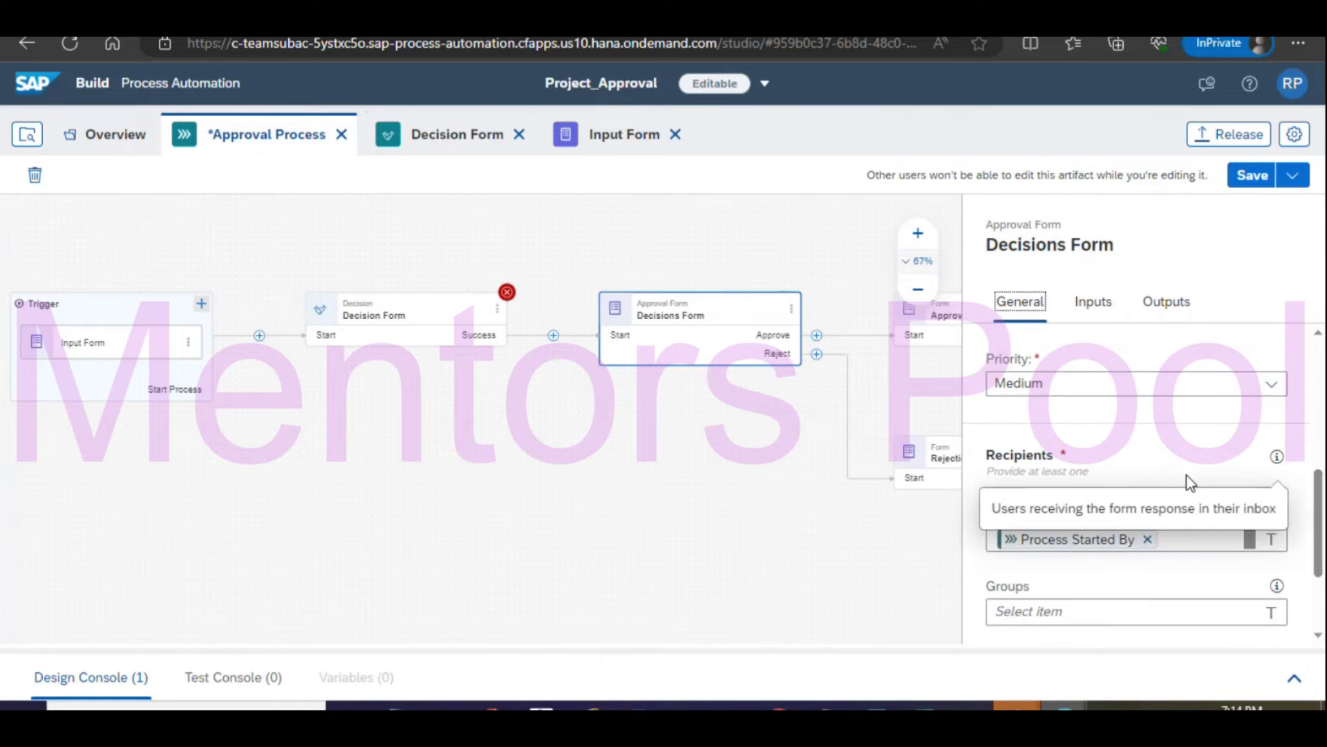
pyautogui.scroll(-2, 1189, 480)
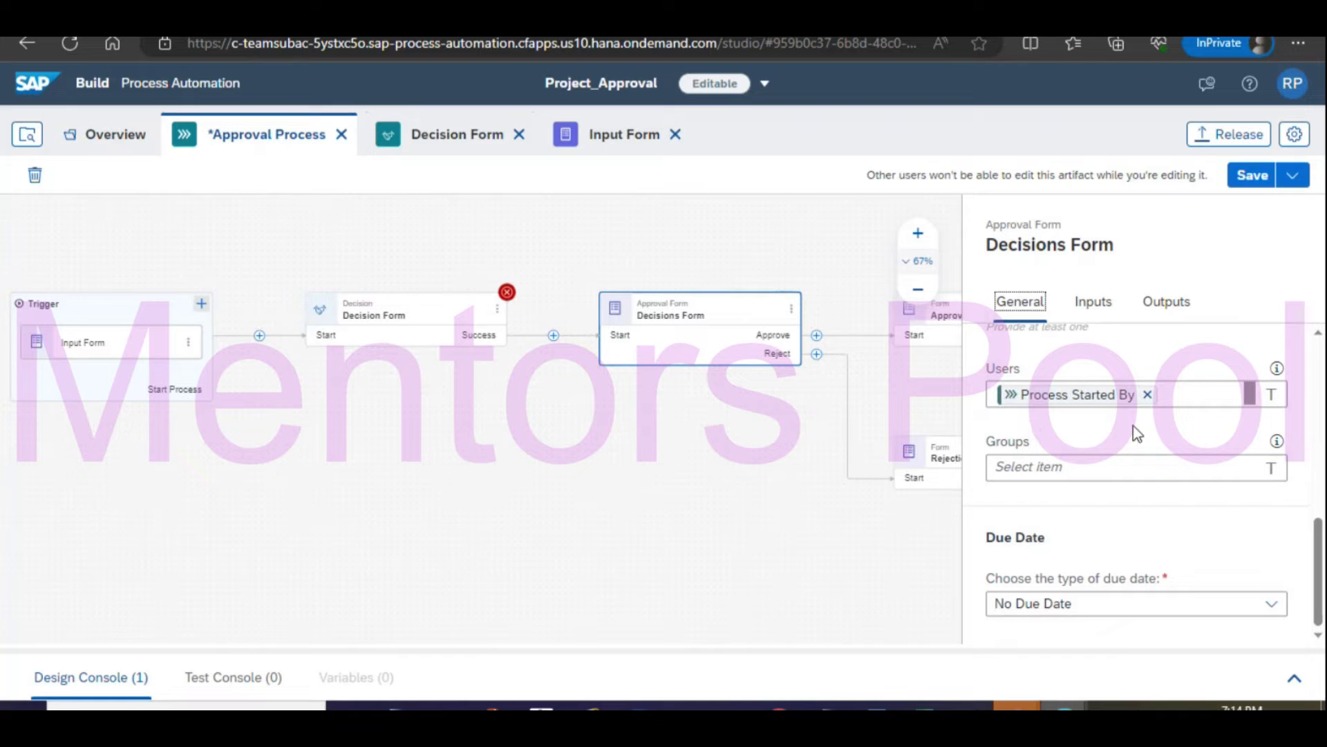
# Replace Process Started By with the Decision Form's Approver as Decisions Form recipient, then save.
pyautogui.click(1148, 394)
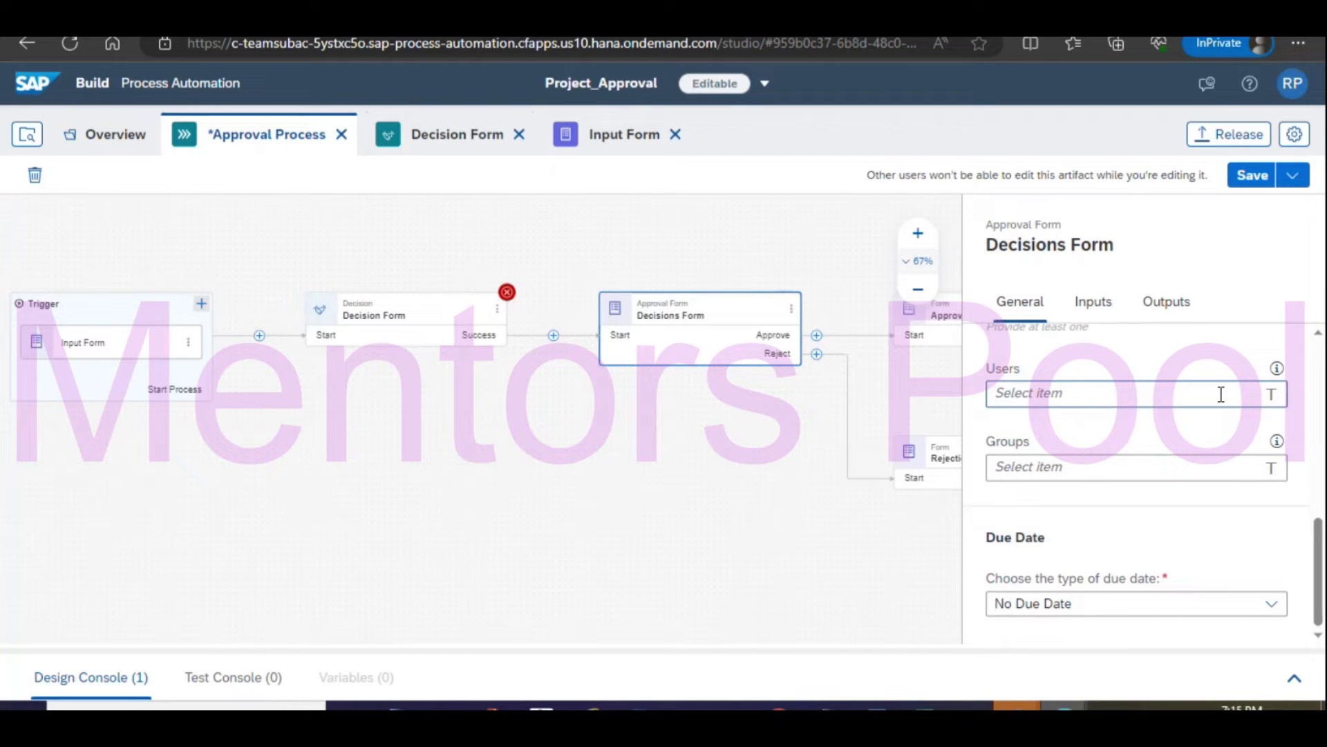
pyautogui.click(1246, 393)
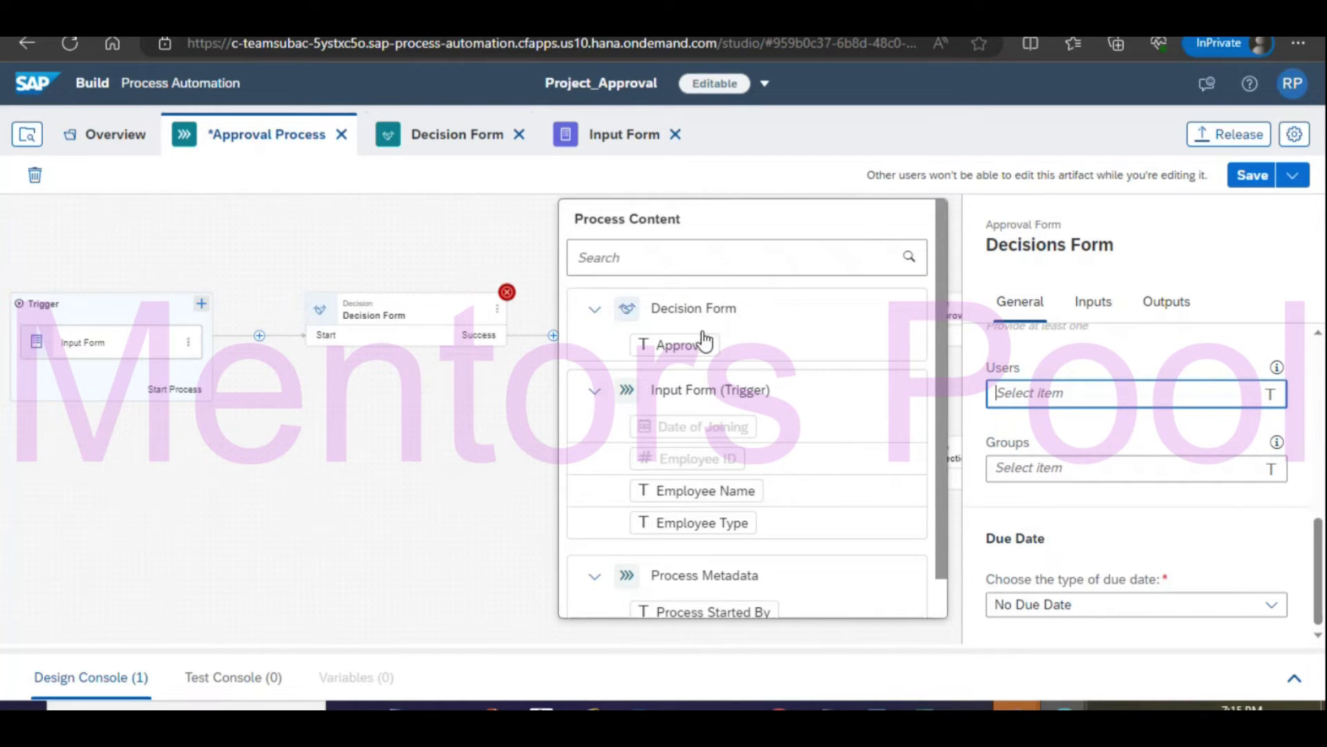
pyautogui.click(678, 350)
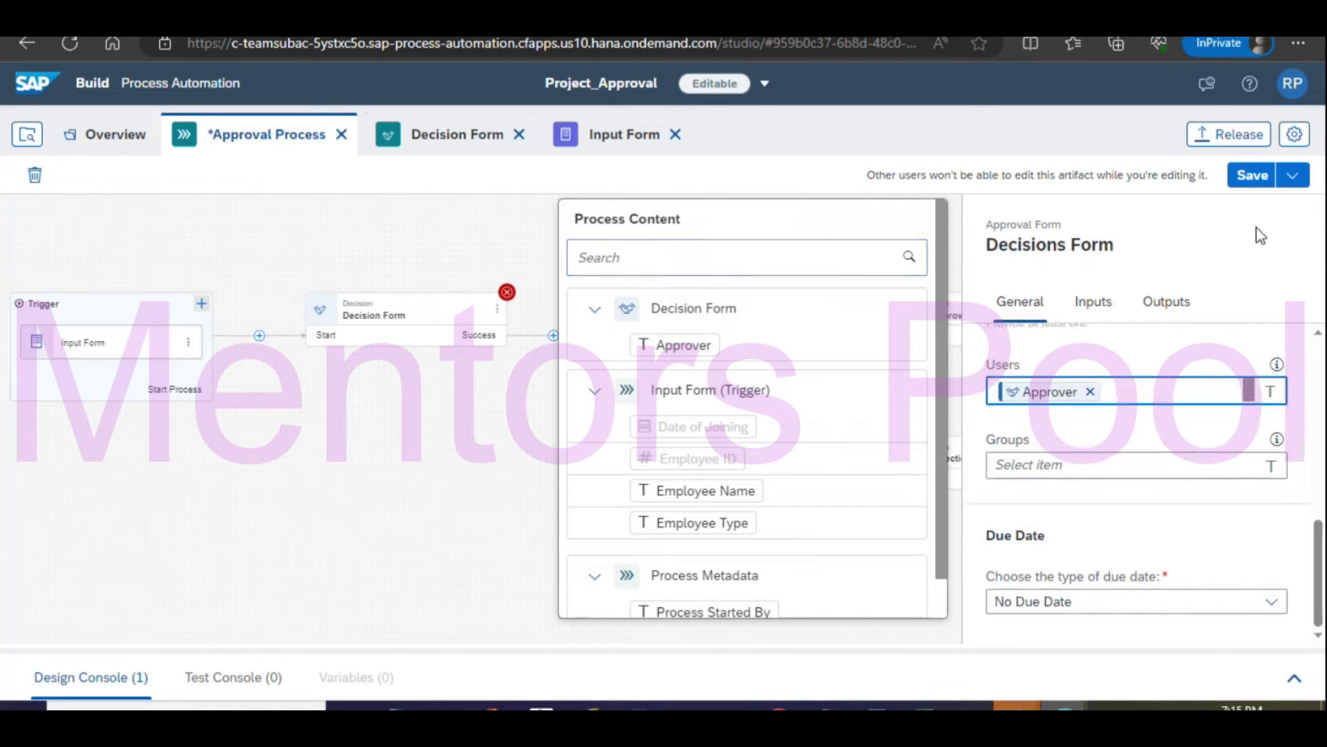
pyautogui.click(1255, 184)
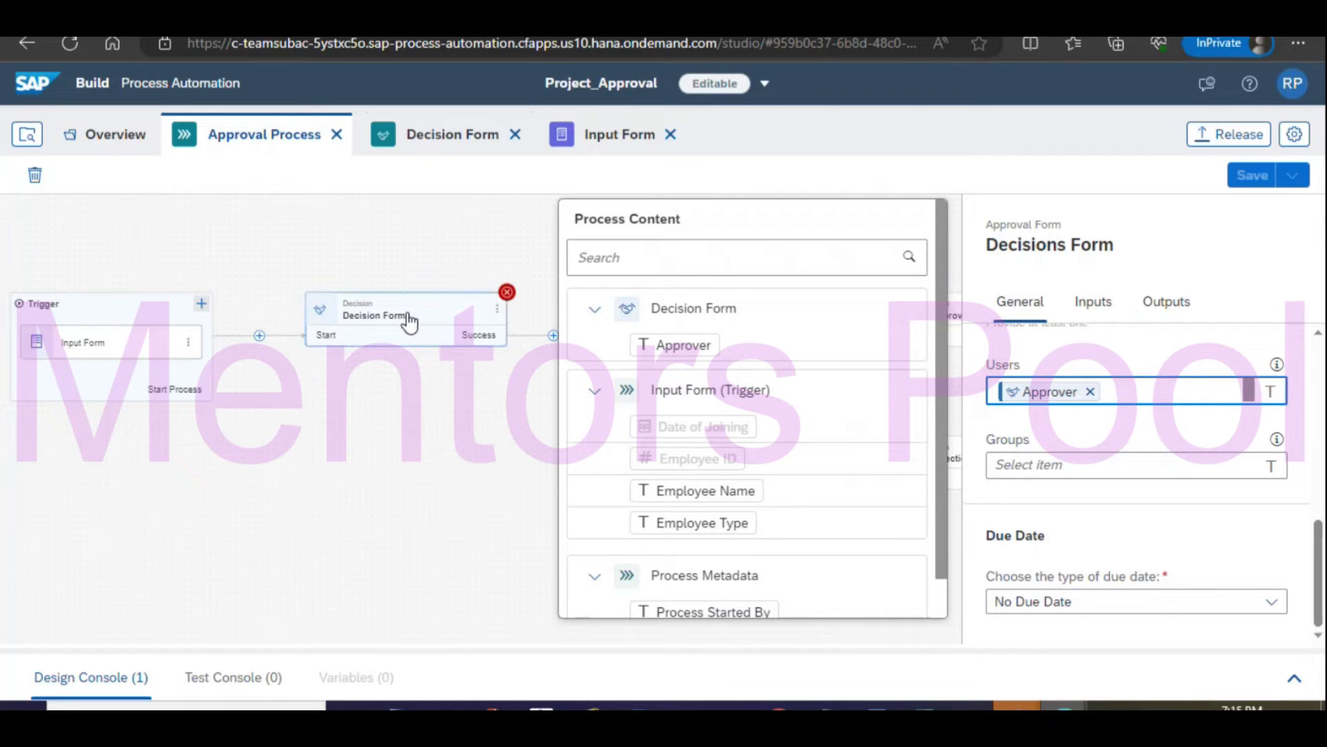
# Map the Decision Form's EmployeeType input to Input Form (Trigger) > Employee Type and save.
pyautogui.click(408, 317)
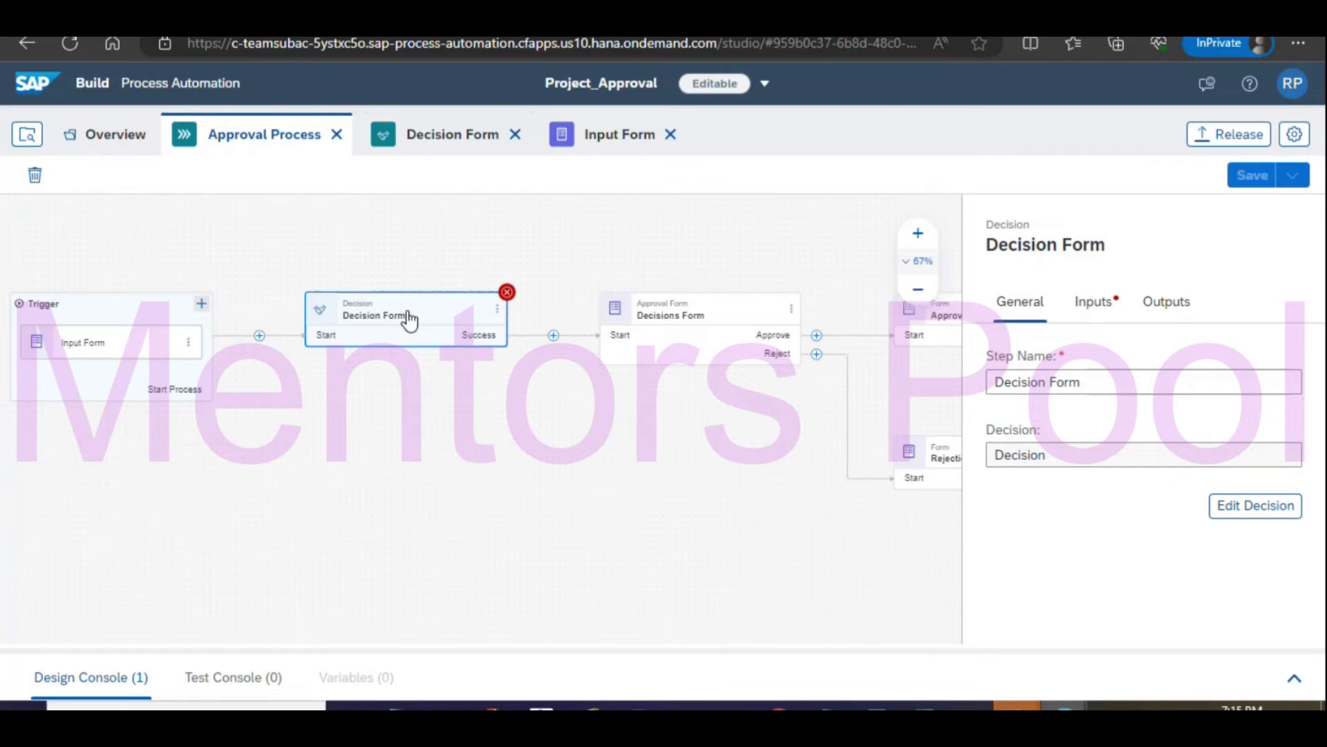
pyautogui.click(1092, 304)
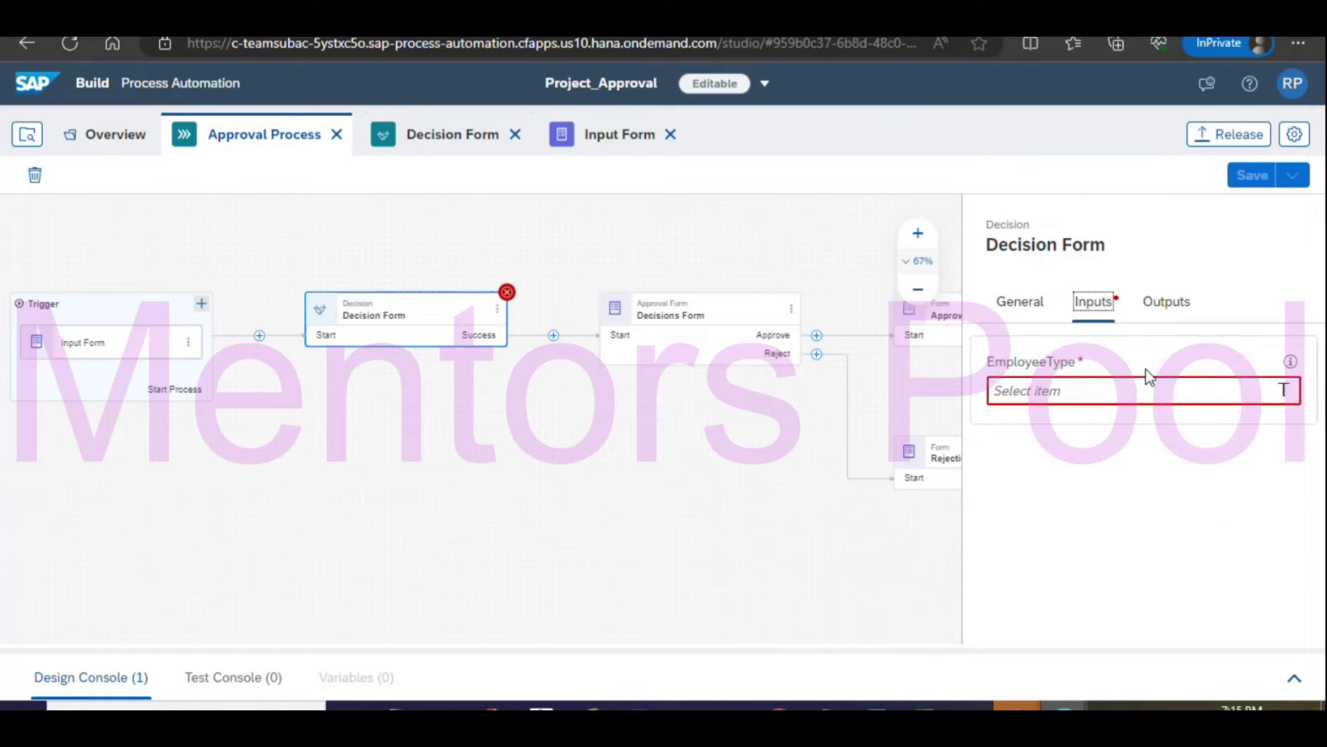
pyautogui.click(1085, 388)
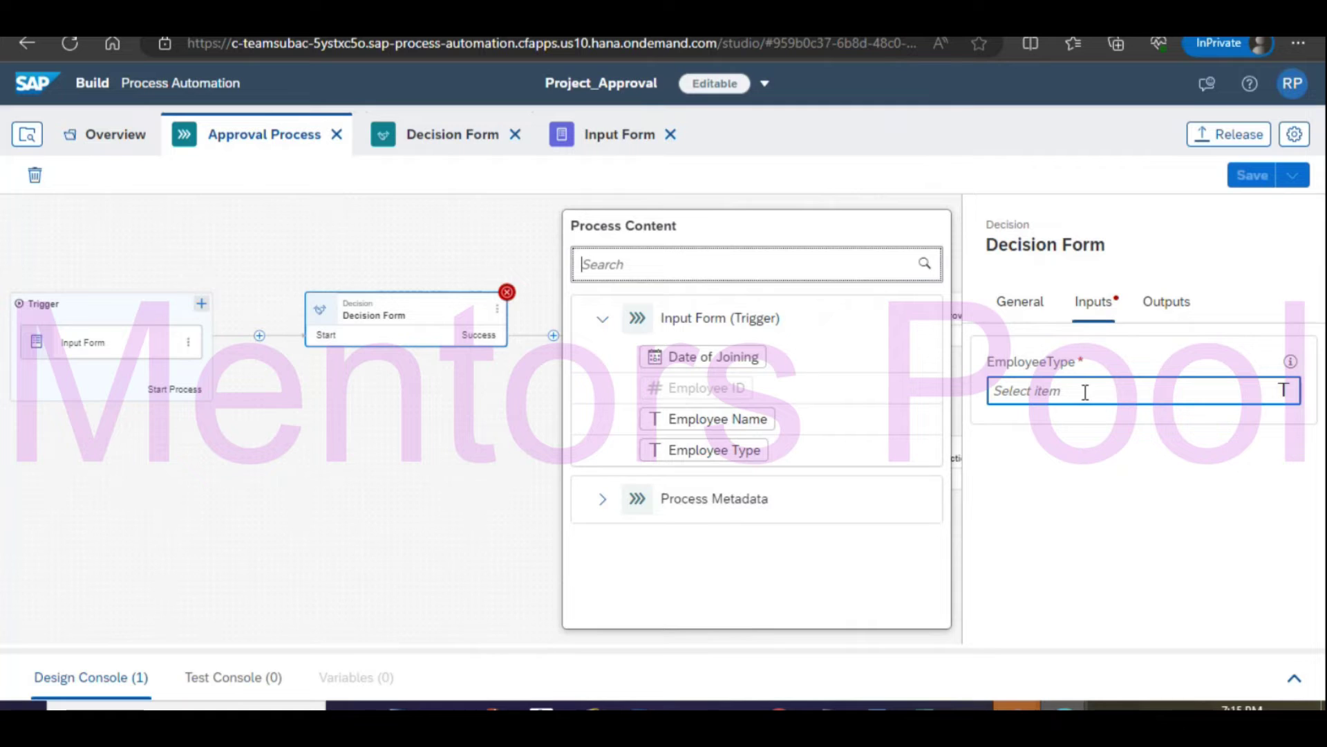
pyautogui.click(681, 450)
pyautogui.click(1266, 179)
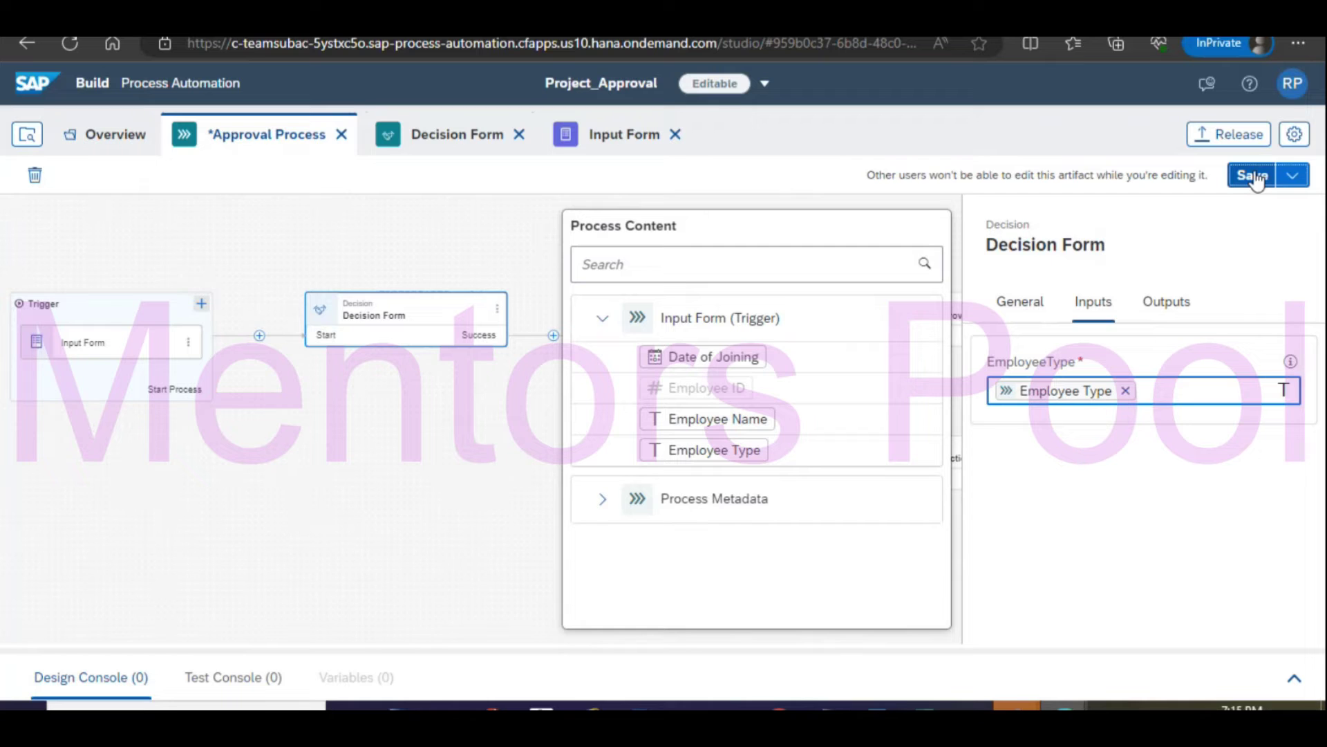
pyautogui.click(1257, 179)
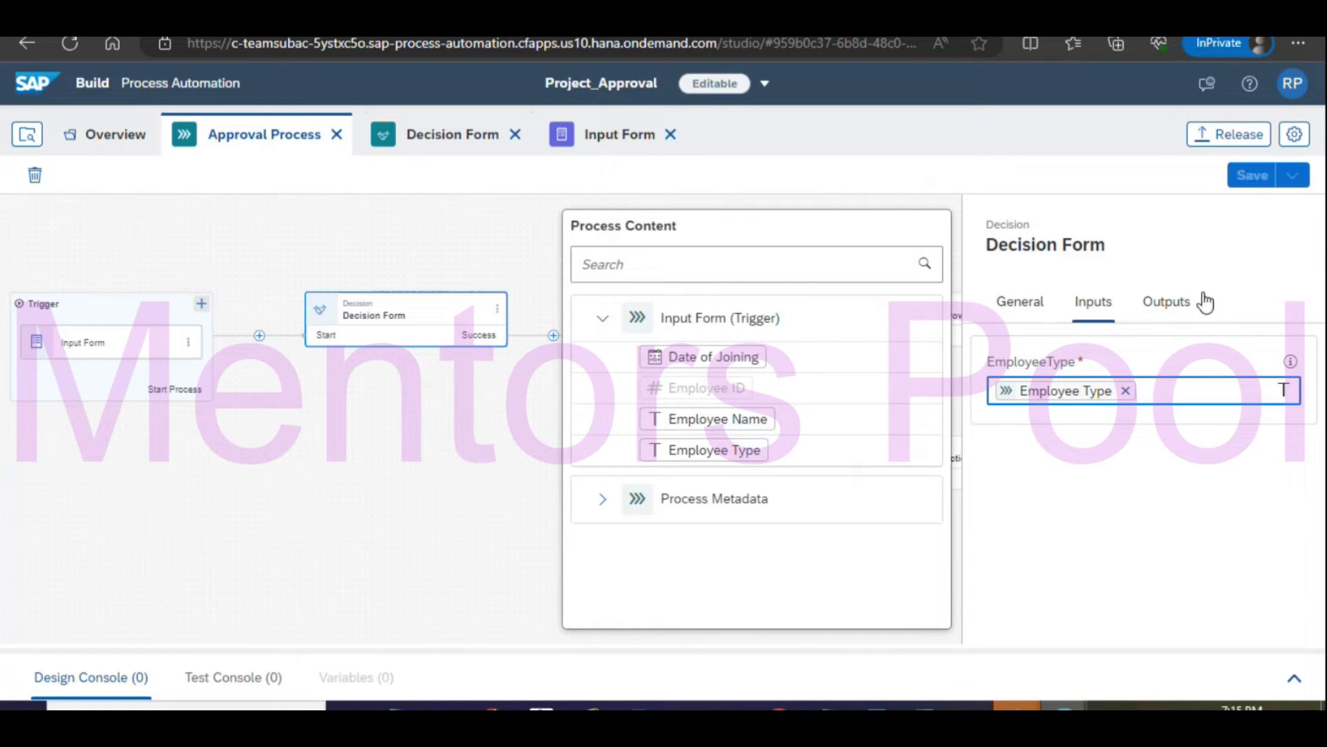
pyautogui.click(1076, 601)
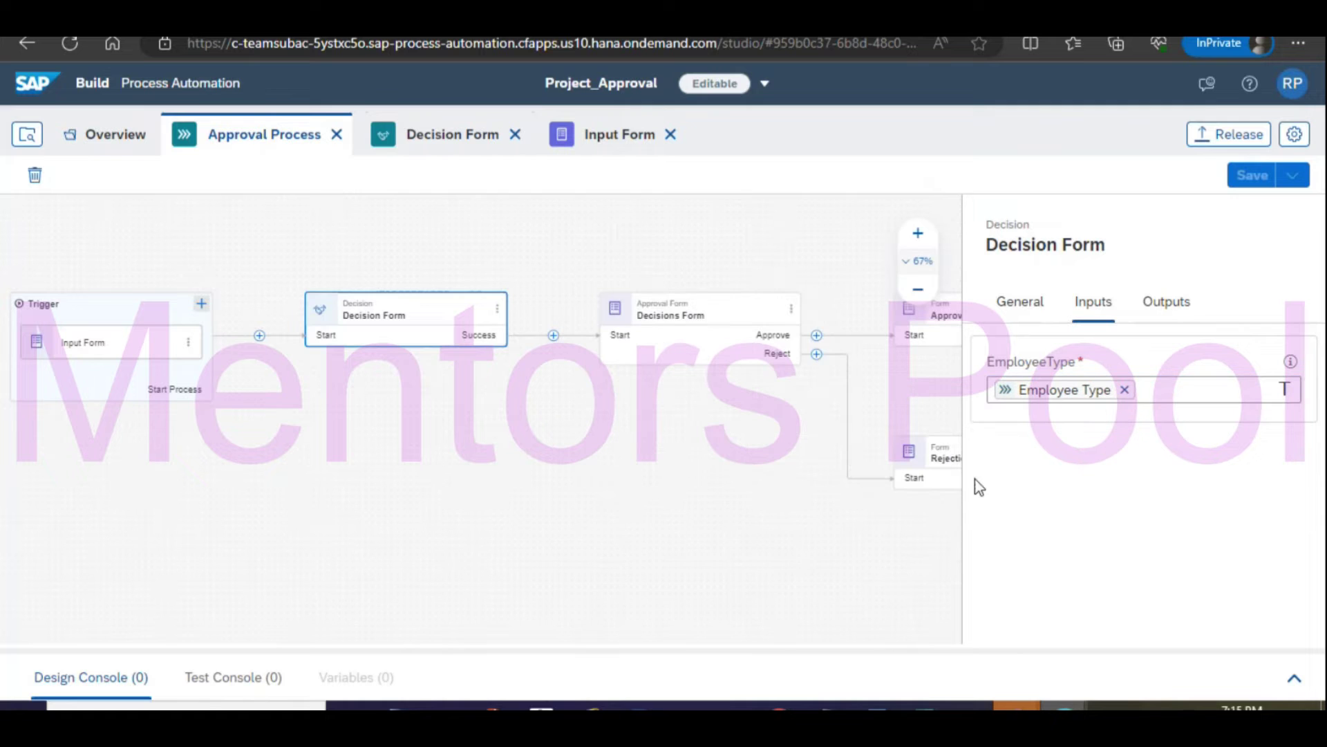
# Release Project_Approval as version 1.1.0, marked as containing minor changes.
pyautogui.click(1225, 142)
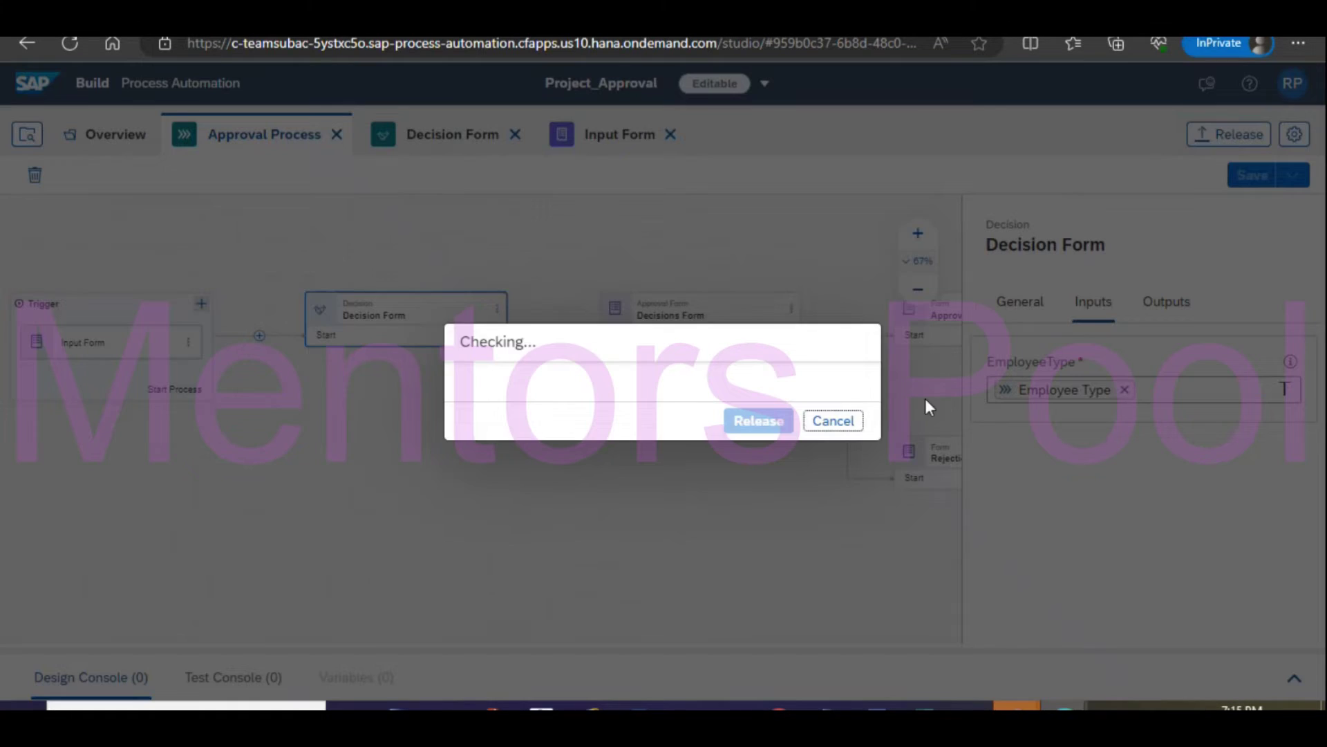
pyautogui.click(560, 268)
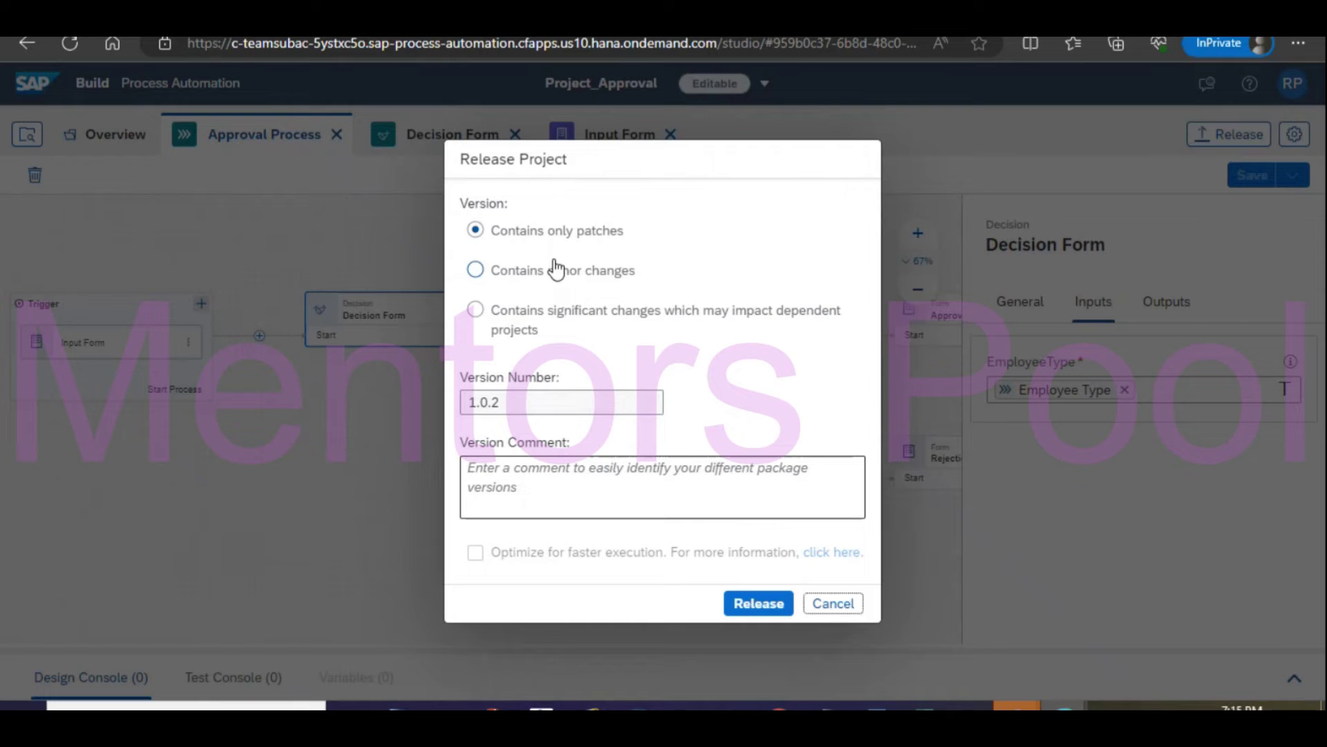
pyautogui.click(765, 604)
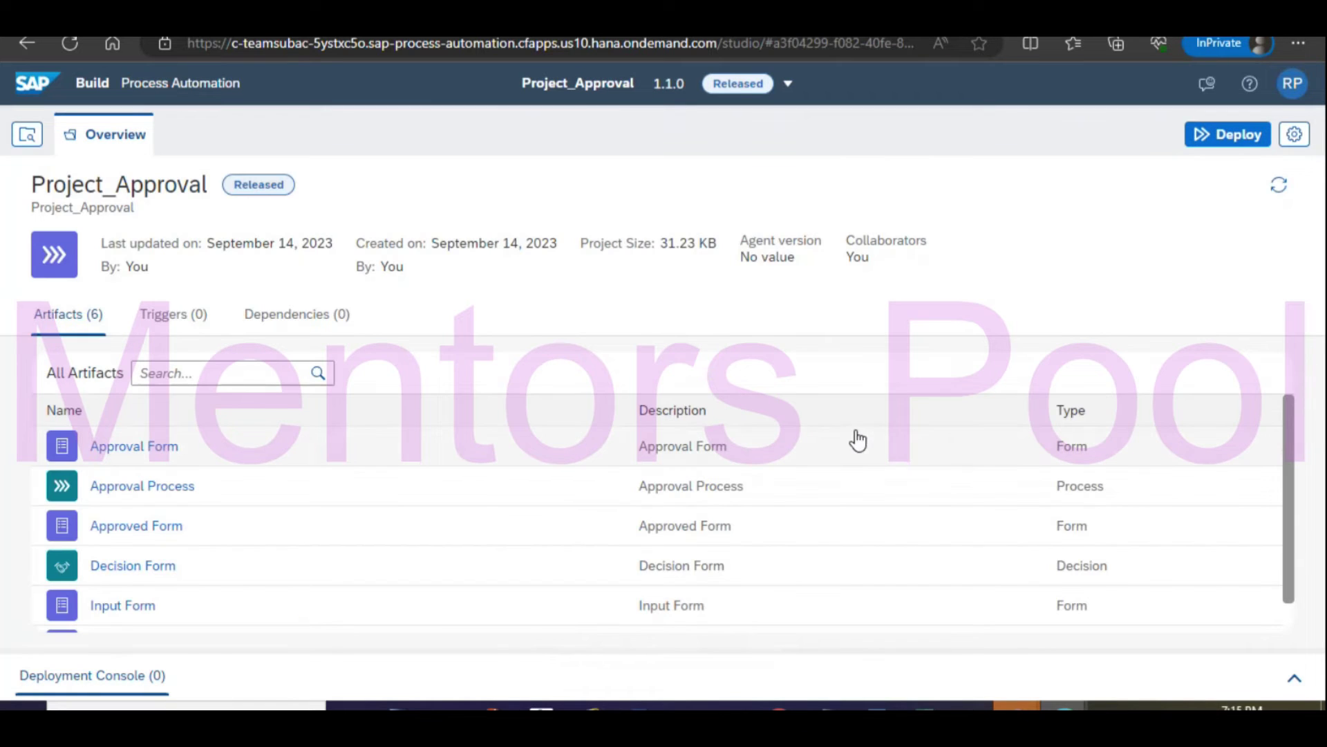
# Deploy Project_Approval version 1.1.0 through the runtime variables and triggers steps.
pyautogui.click(1237, 138)
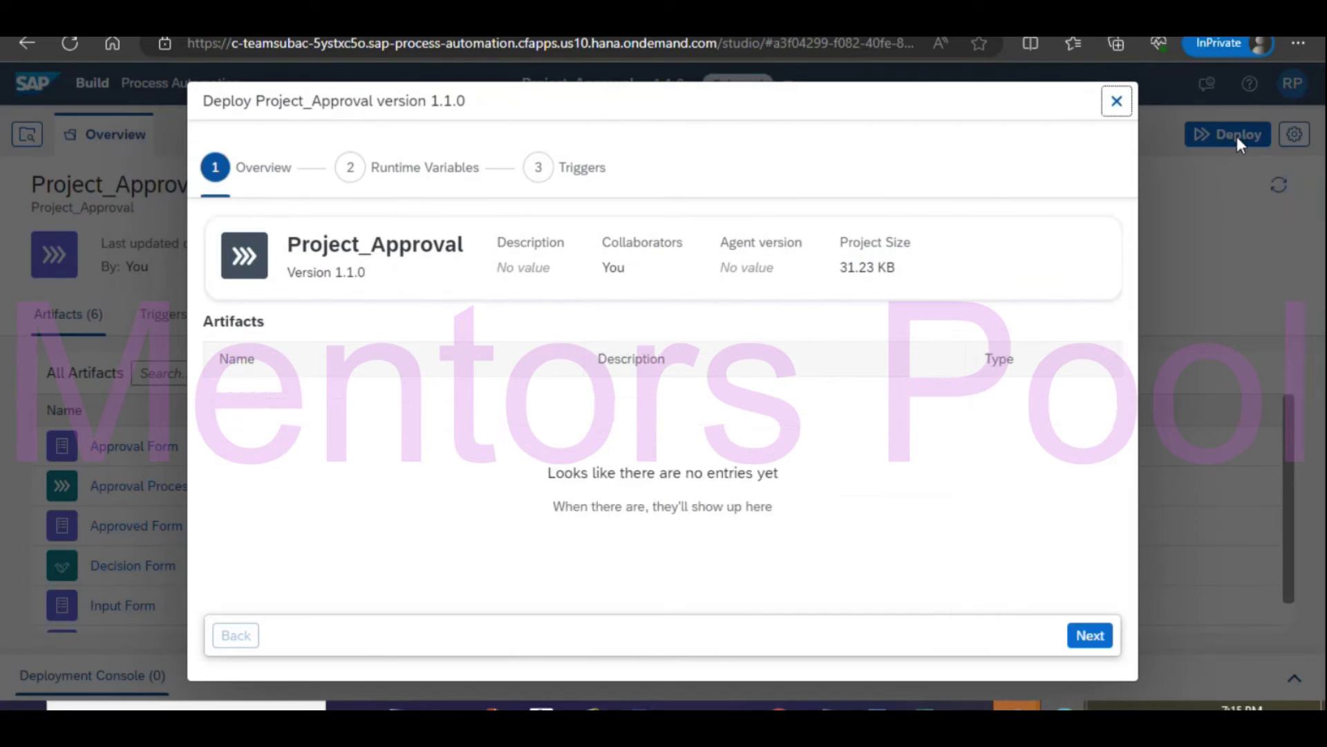
pyautogui.click(1089, 636)
pyautogui.click(1086, 640)
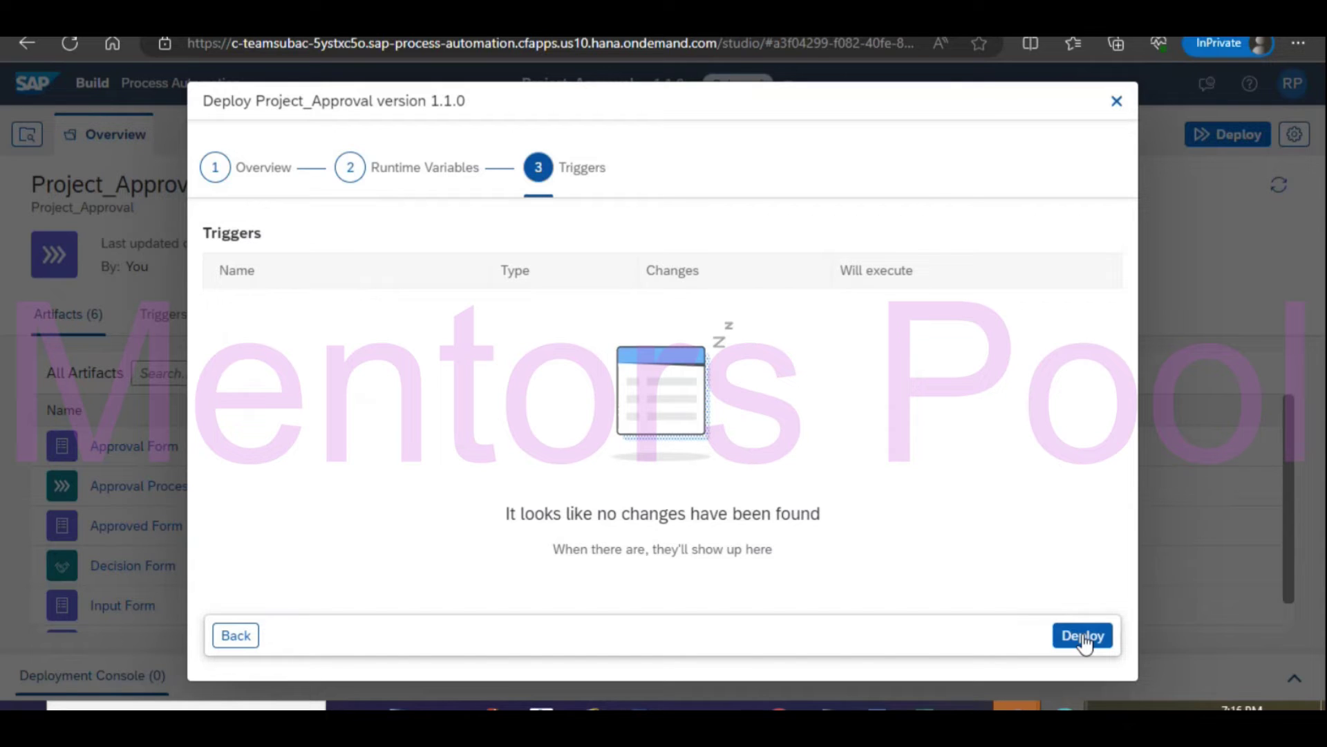
pyautogui.click(1083, 637)
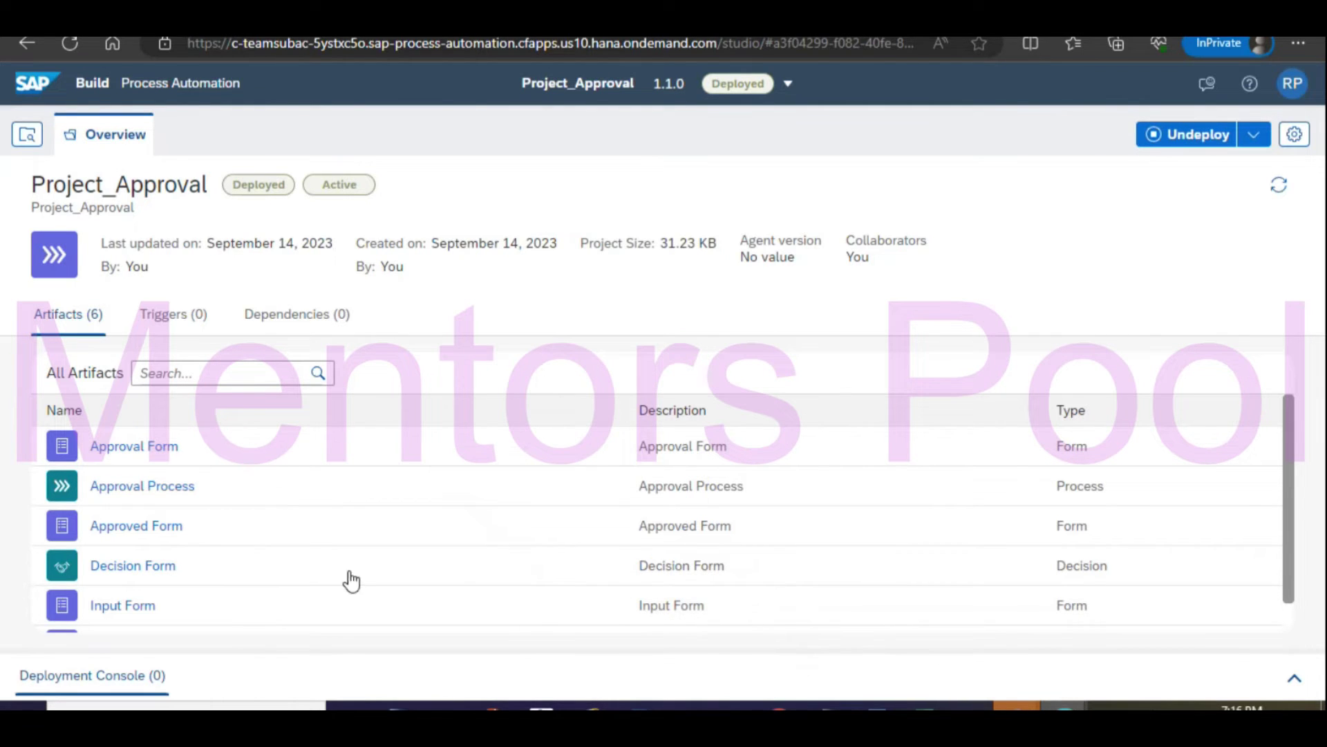
pyautogui.scroll(-1, 362, 578)
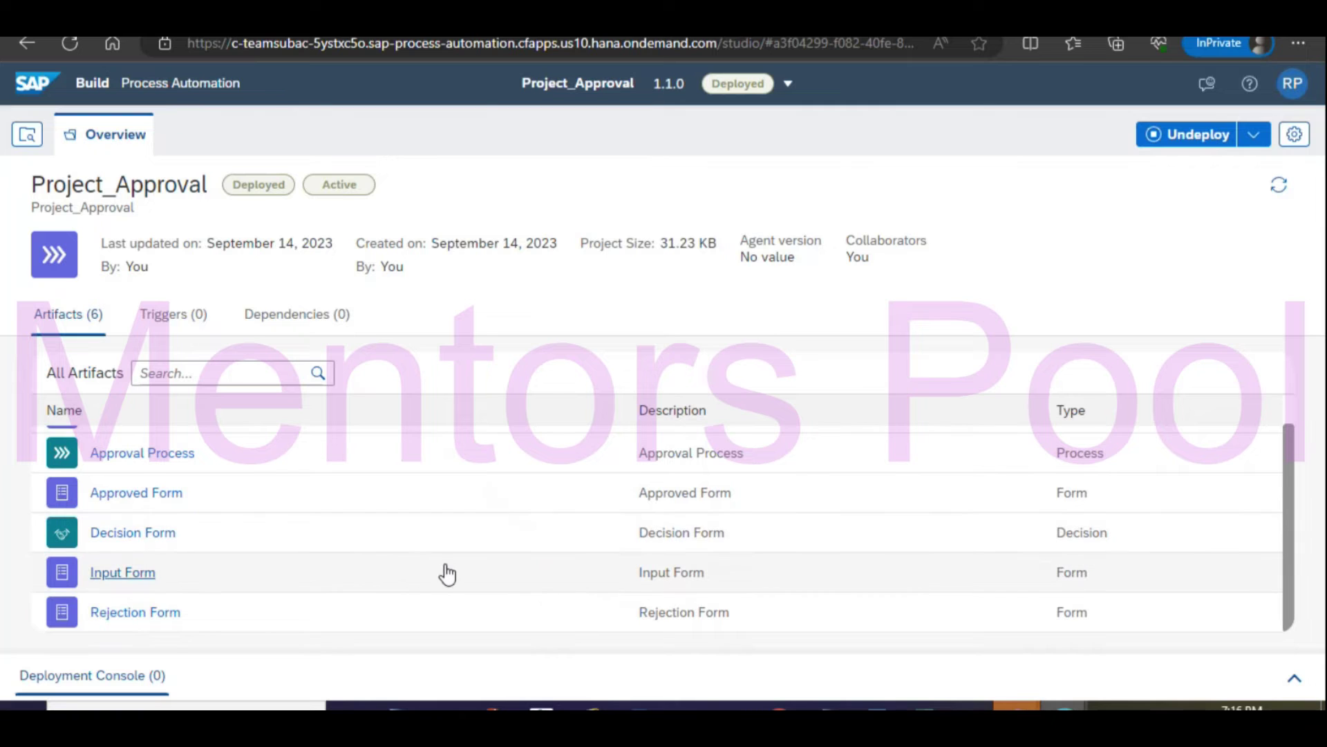
pyautogui.scroll(1, 445, 572)
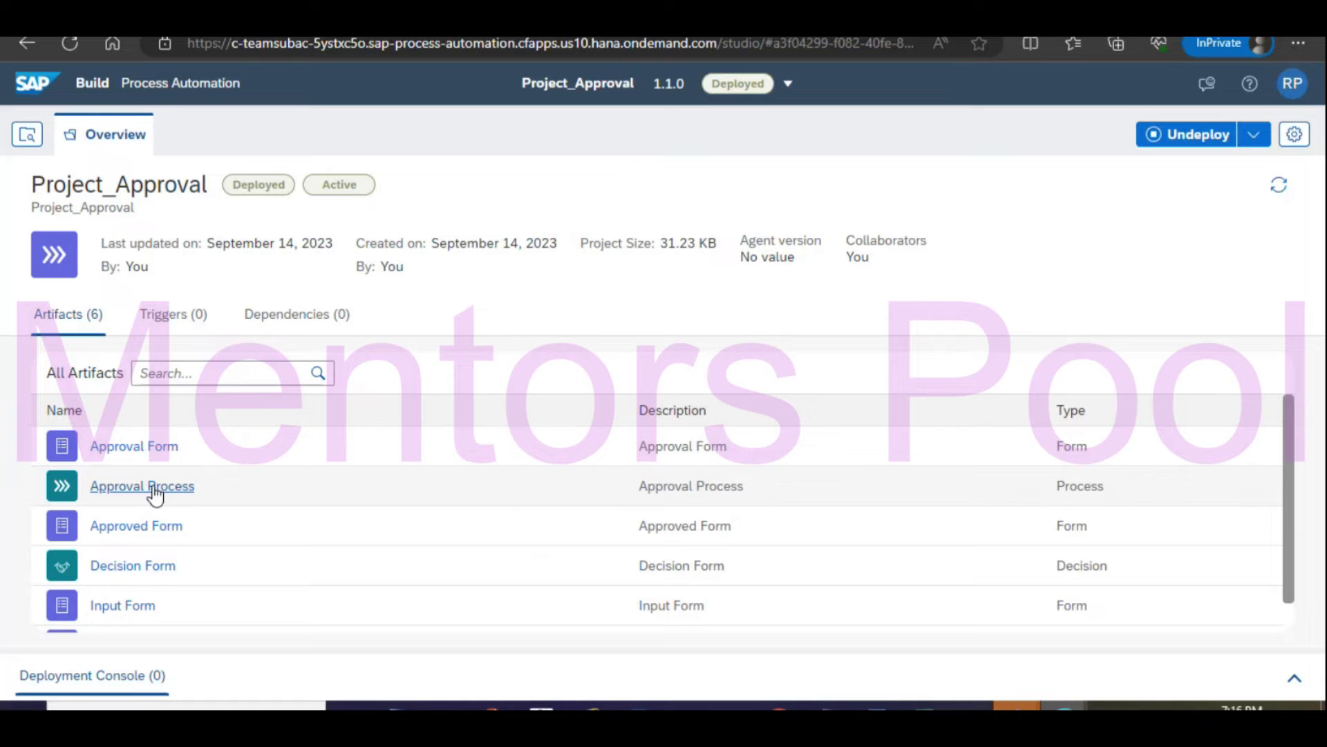
pyautogui.scroll(-1, 403, 504)
pyautogui.scroll(1, 346, 512)
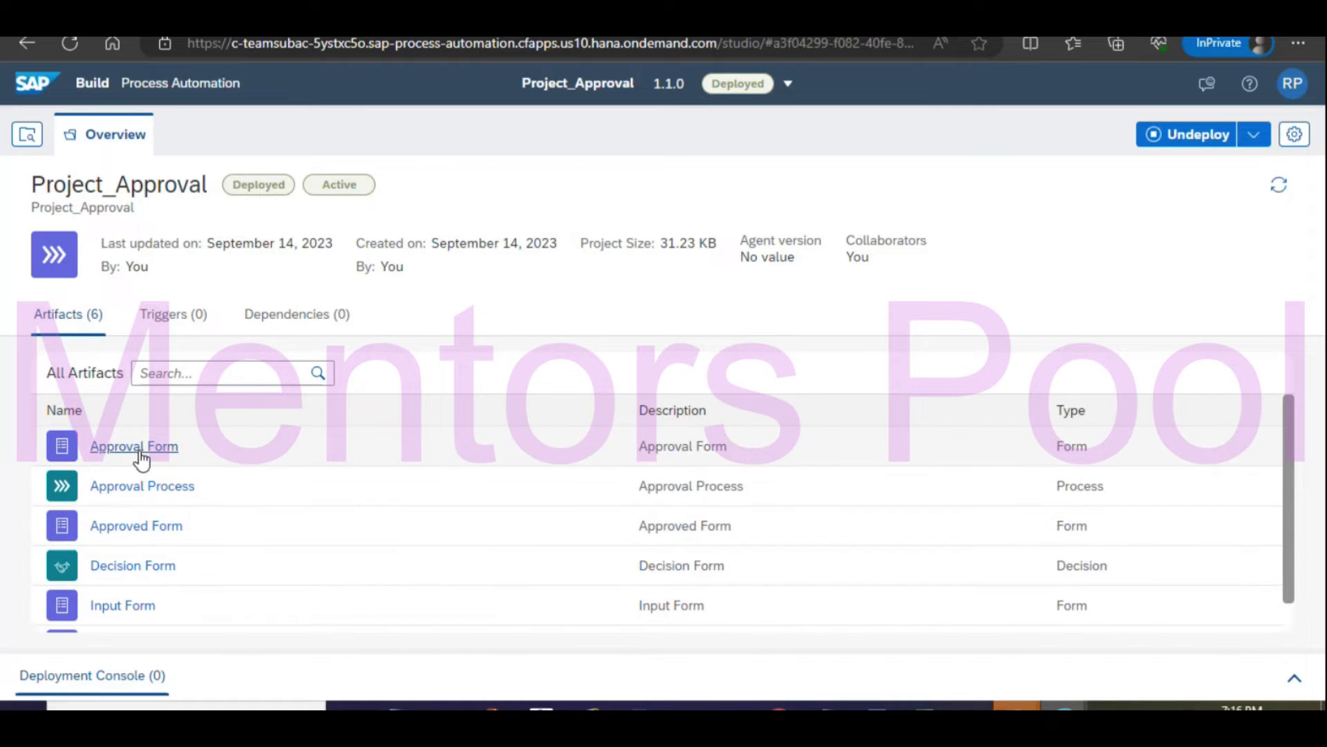
# Copy the Form Link of the Approval Process's Input Form trigger.
pyautogui.click(134, 484)
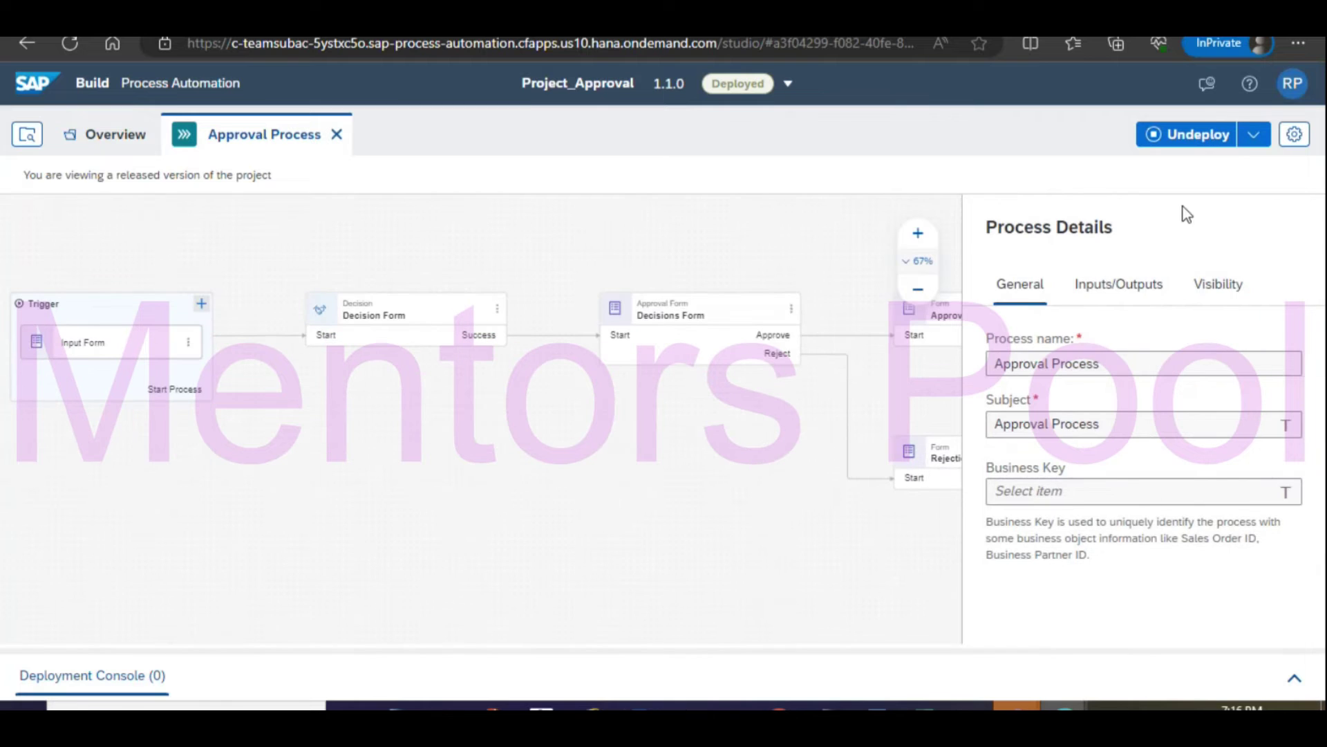
pyautogui.click(110, 341)
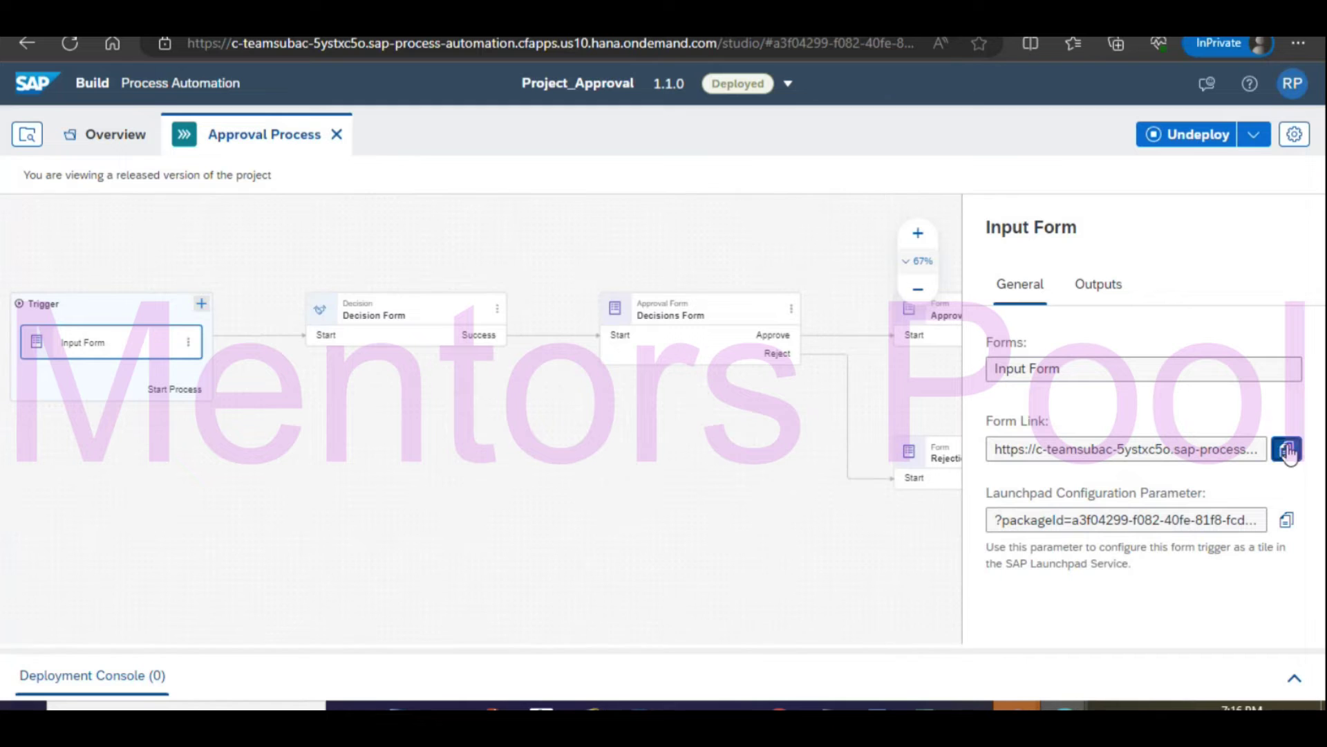
pyautogui.click(1286, 449)
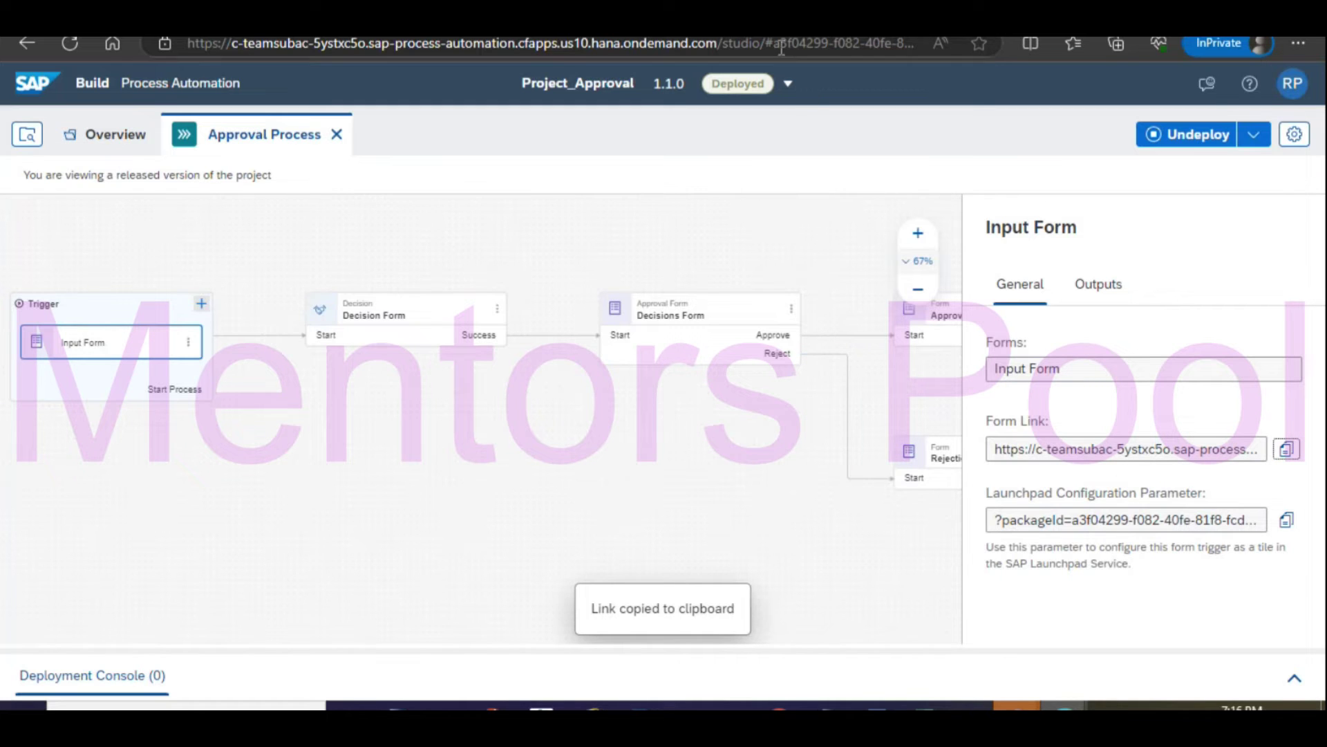
# Load the copied form link in a new InPrivate browser window.
pyautogui.click(1299, 42)
pyautogui.click(1127, 140)
pyautogui.hotkey('ctrl', 'v')
pyautogui.press('Return')
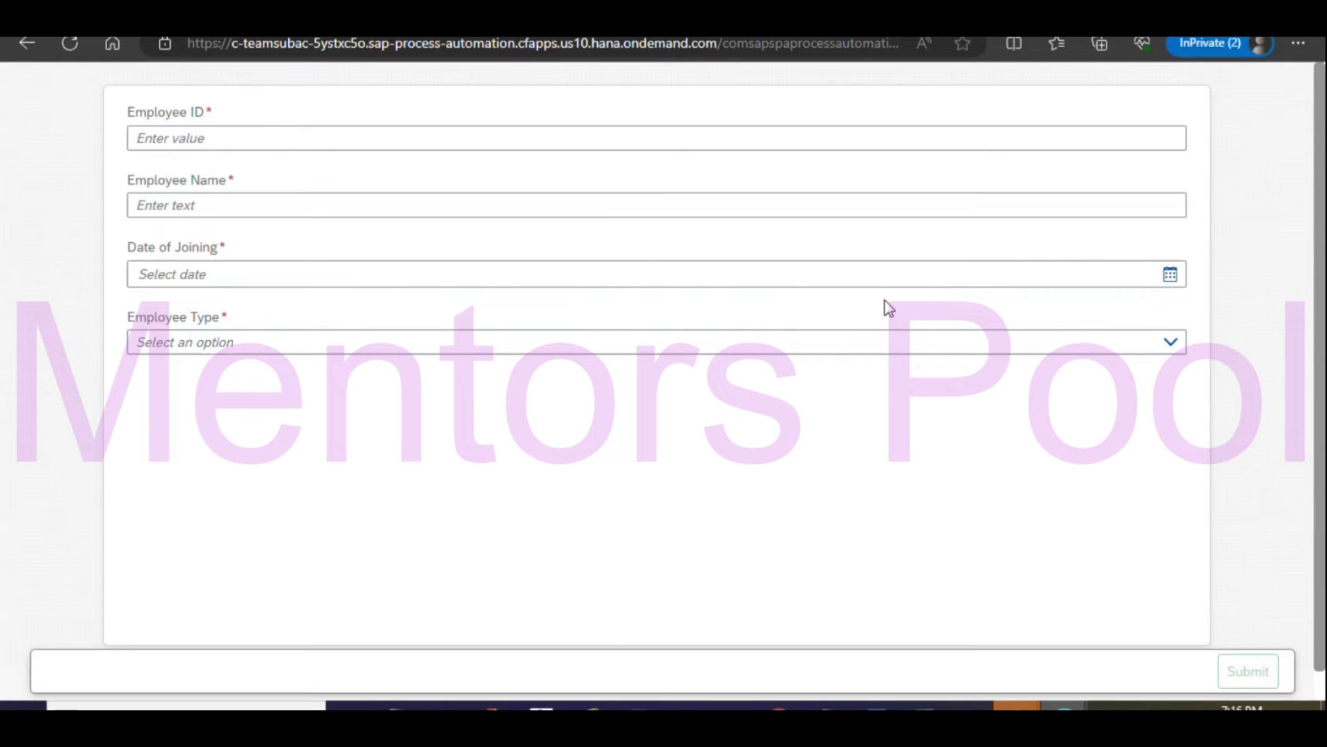
# Enter the employee's ID and name in the input form.
pyautogui.click(247, 139)
pyautogui.write('Ra')
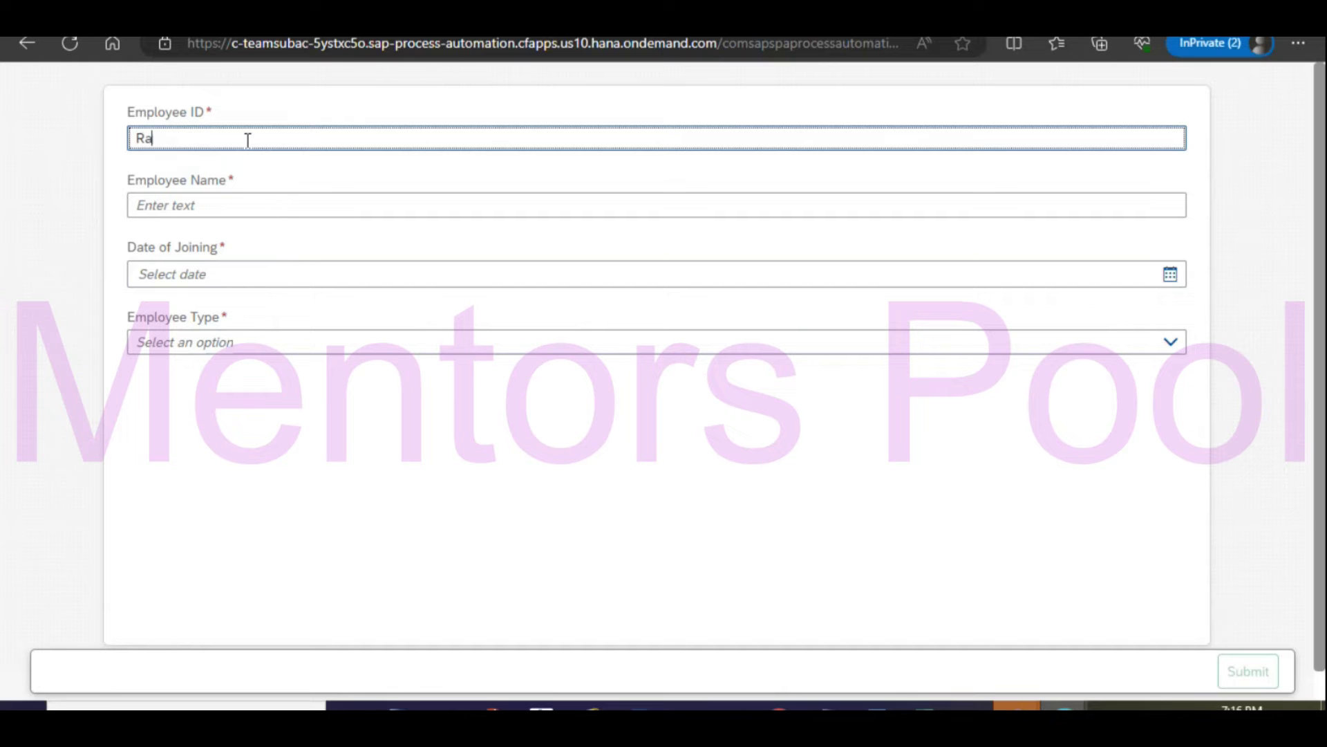
pyautogui.press('Tab')
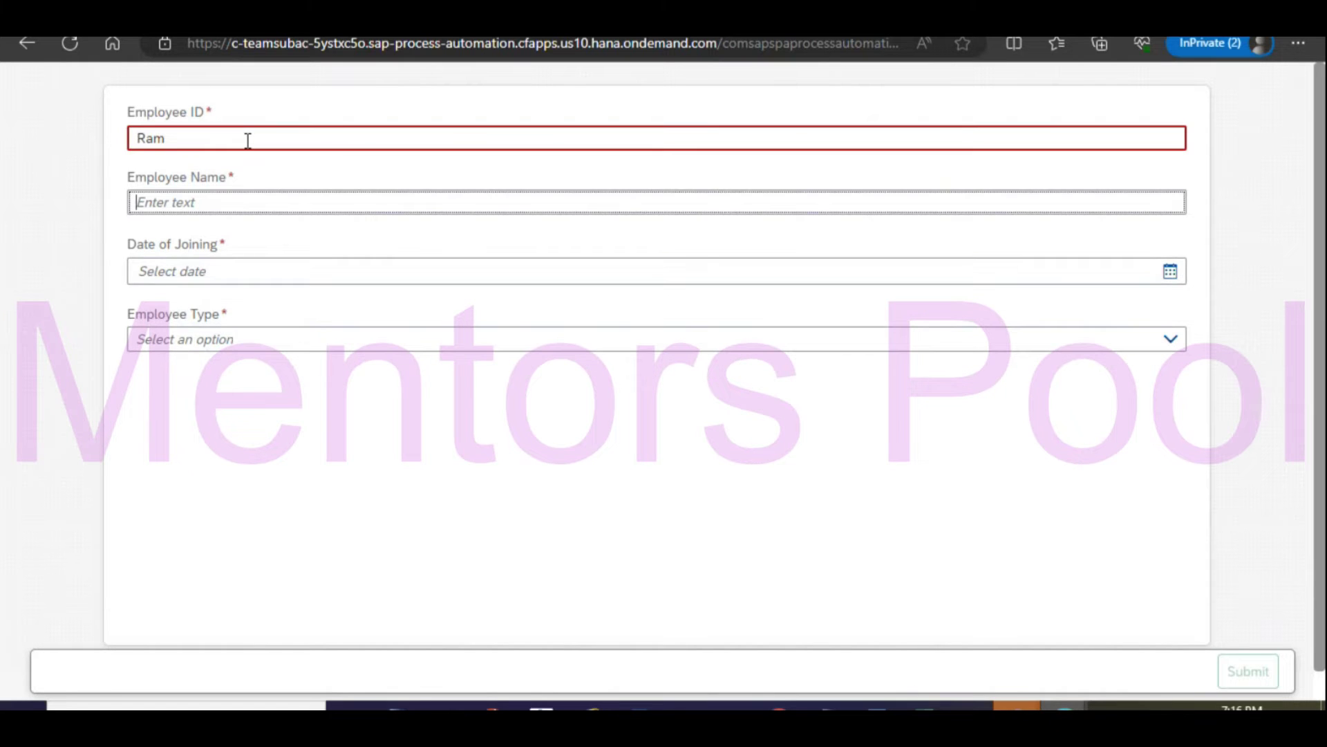
pyautogui.hotkey('shift', 'Tab')
pyautogui.write('1234')
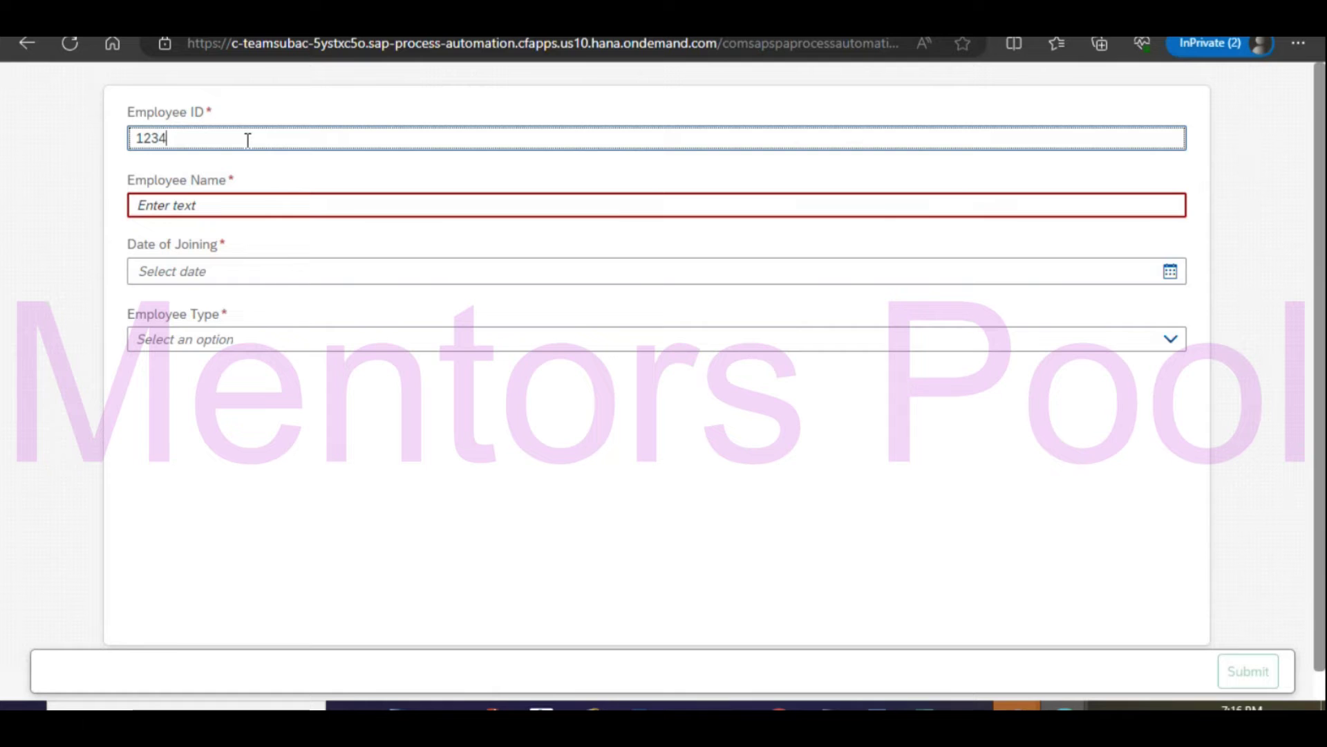
pyautogui.press('Tab')
pyautogui.write('R')
pyautogui.press('BackSpace')
pyautogui.write('Ram')
pyautogui.press('Tab')
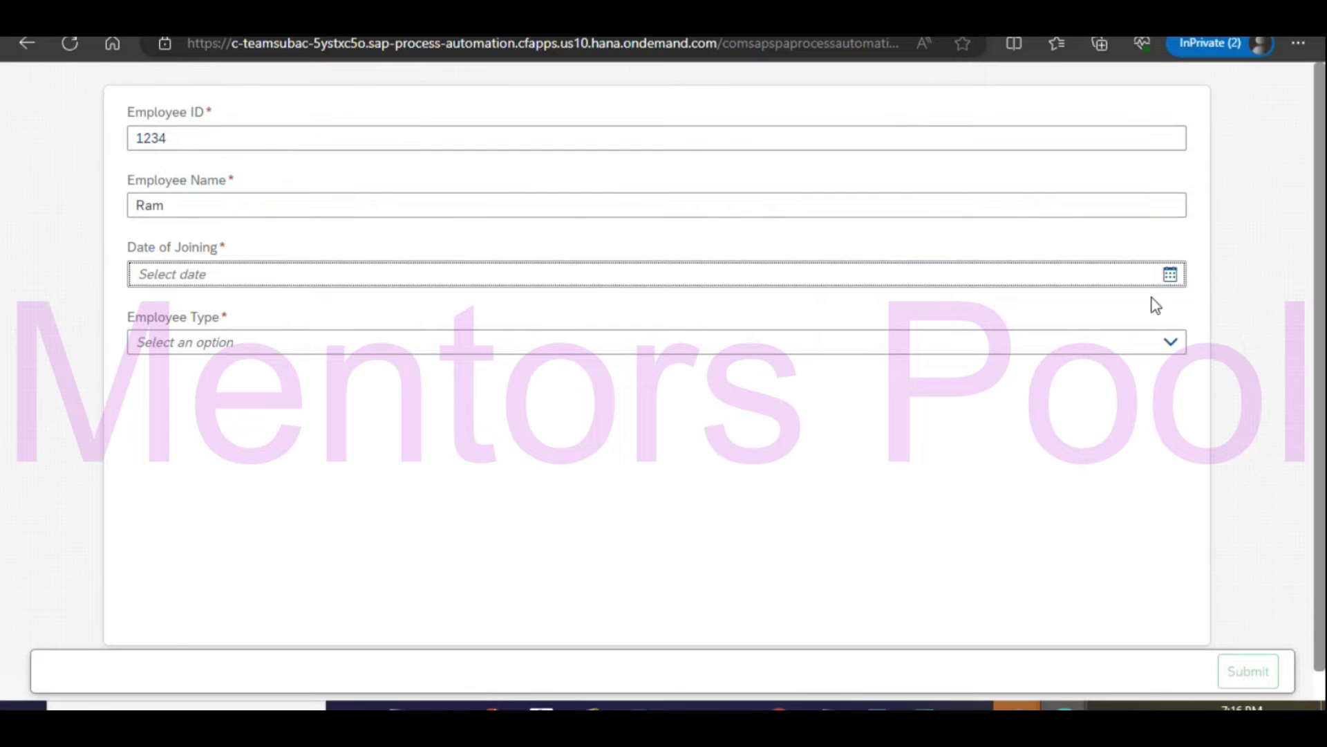
# Set joining date 09/13/23 and employee type Permanent, then submit the form.
pyautogui.click(1170, 275)
pyautogui.click(275, 437)
pyautogui.click(229, 345)
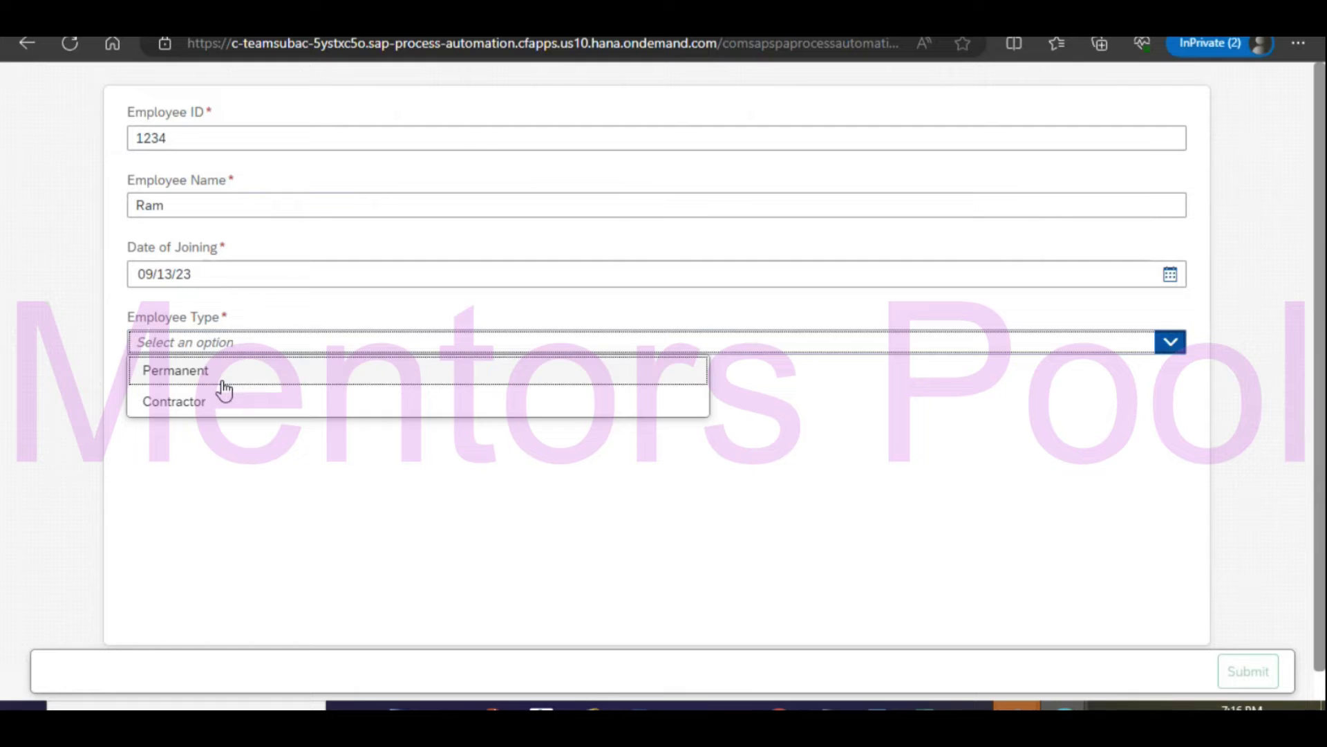
pyautogui.click(222, 382)
pyautogui.click(1248, 672)
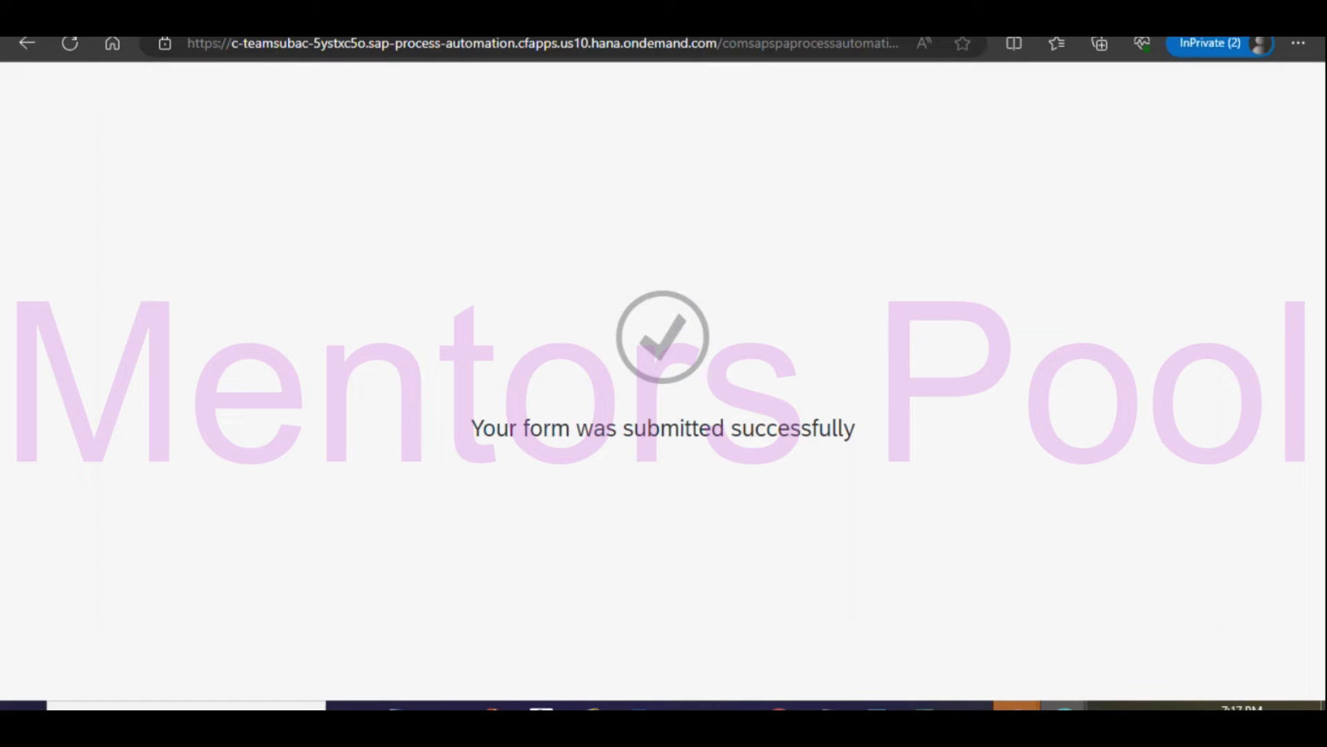
pyautogui.click(623, 22)
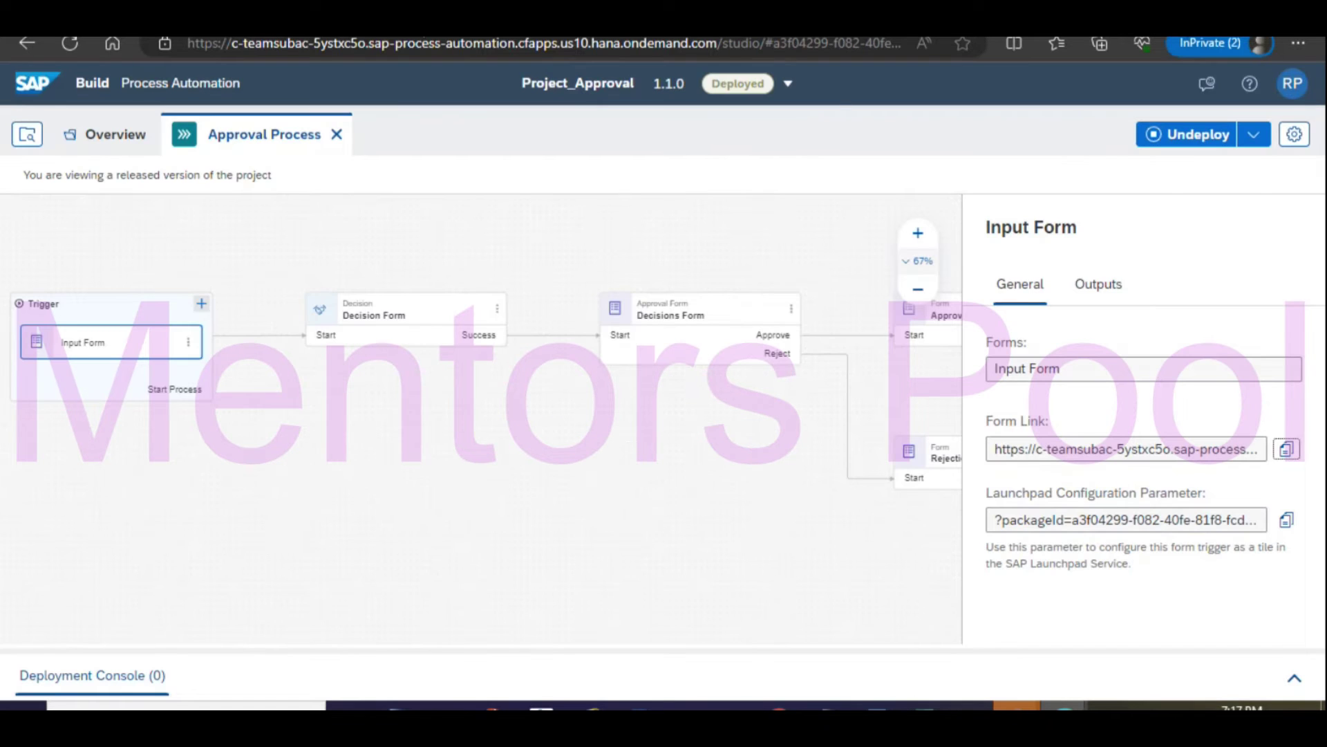
# Open My Inbox from the SAP Build lobby to see the pending Decisions Form tasks.
pyautogui.click(442, 22)
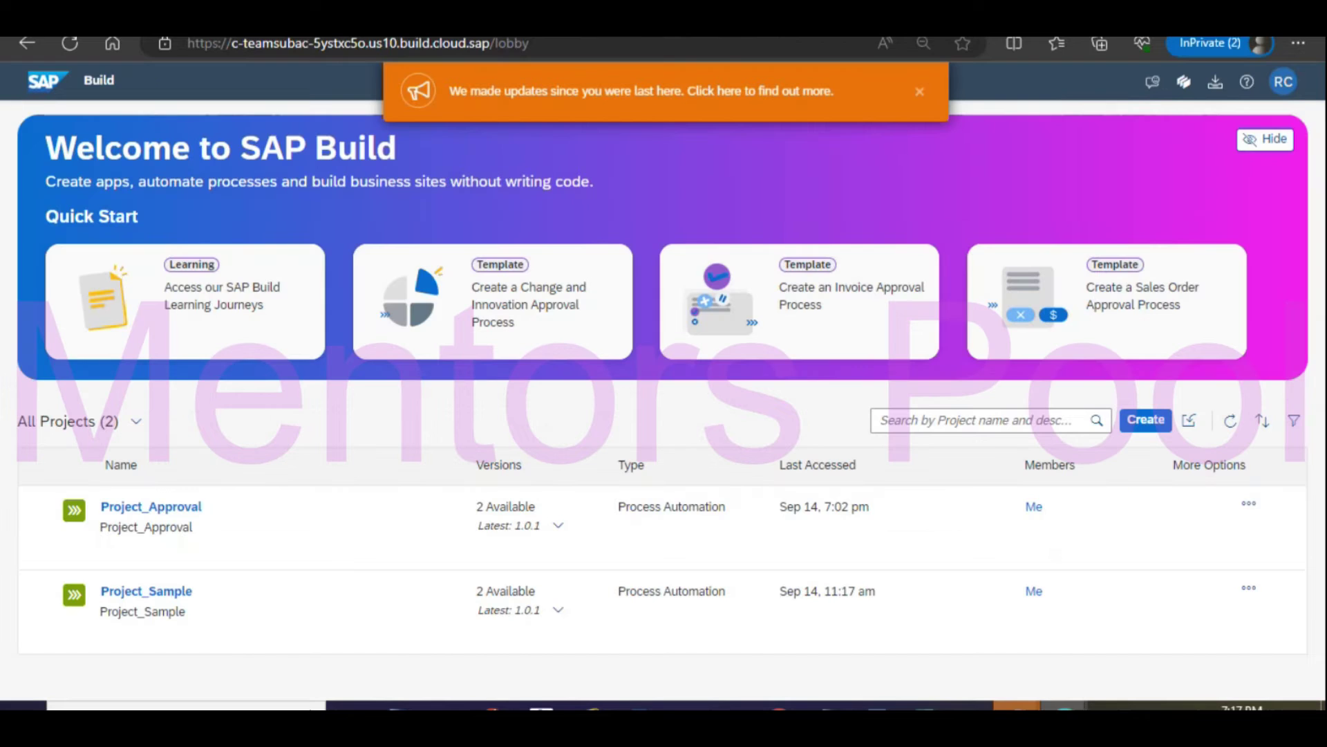
pyautogui.click(1218, 82)
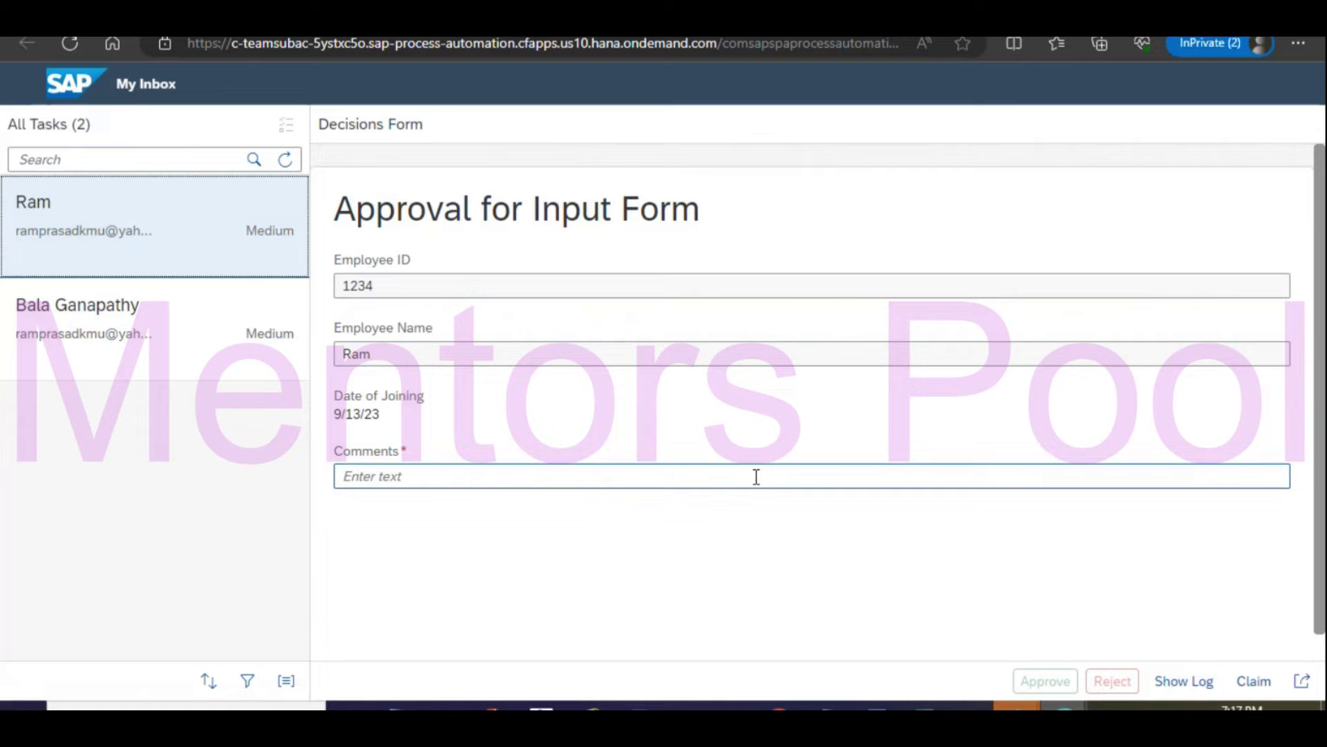
# Approve the request with comment 'Approved.' and submit the Approved Form follow-up task.
pyautogui.scroll(-2, 924, 515)
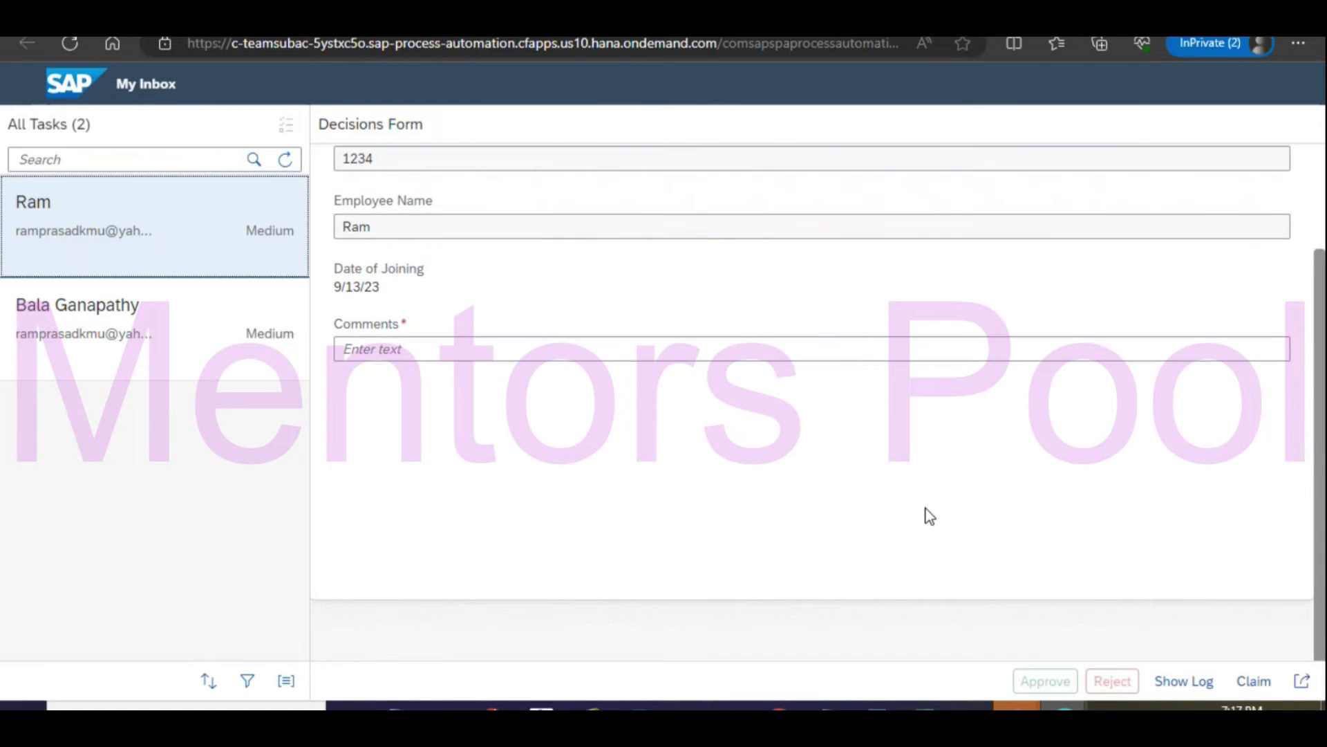
pyautogui.scroll(2, 929, 515)
pyautogui.click(535, 473)
pyautogui.write('Approved.')
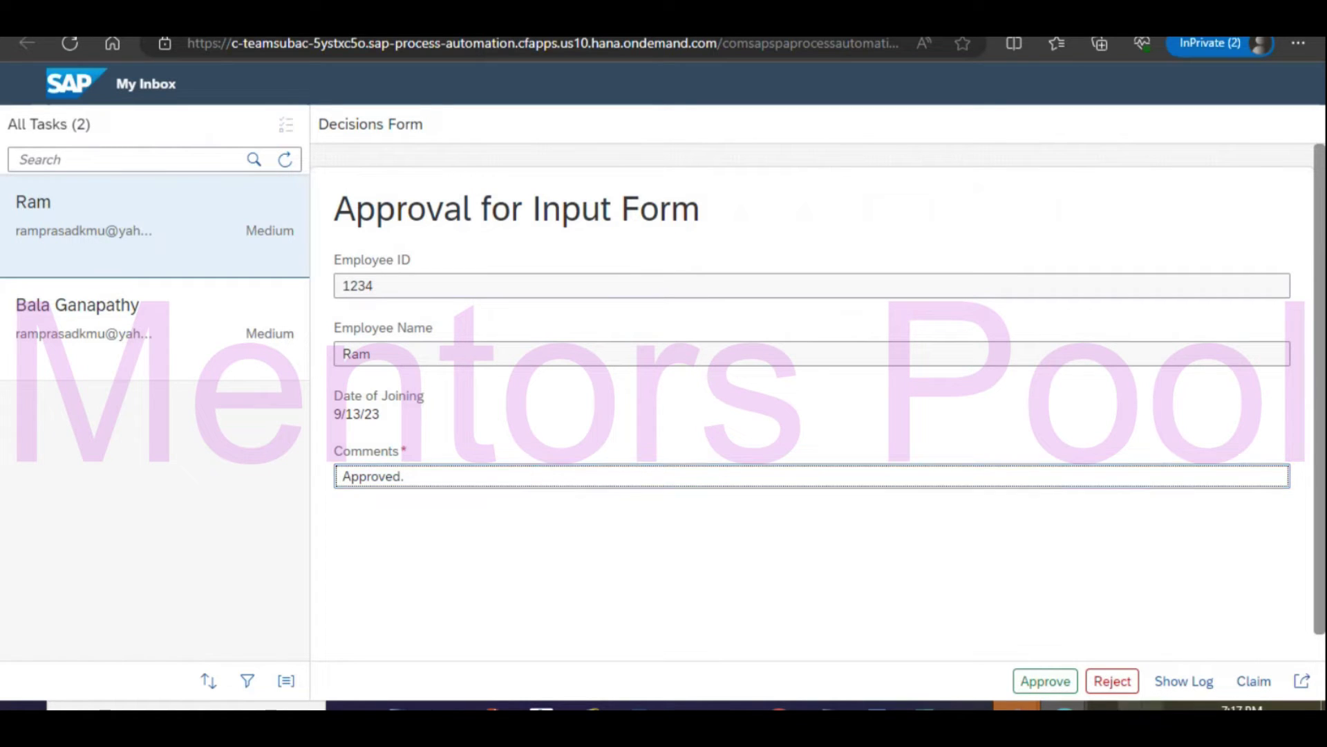
pyautogui.click(1044, 681)
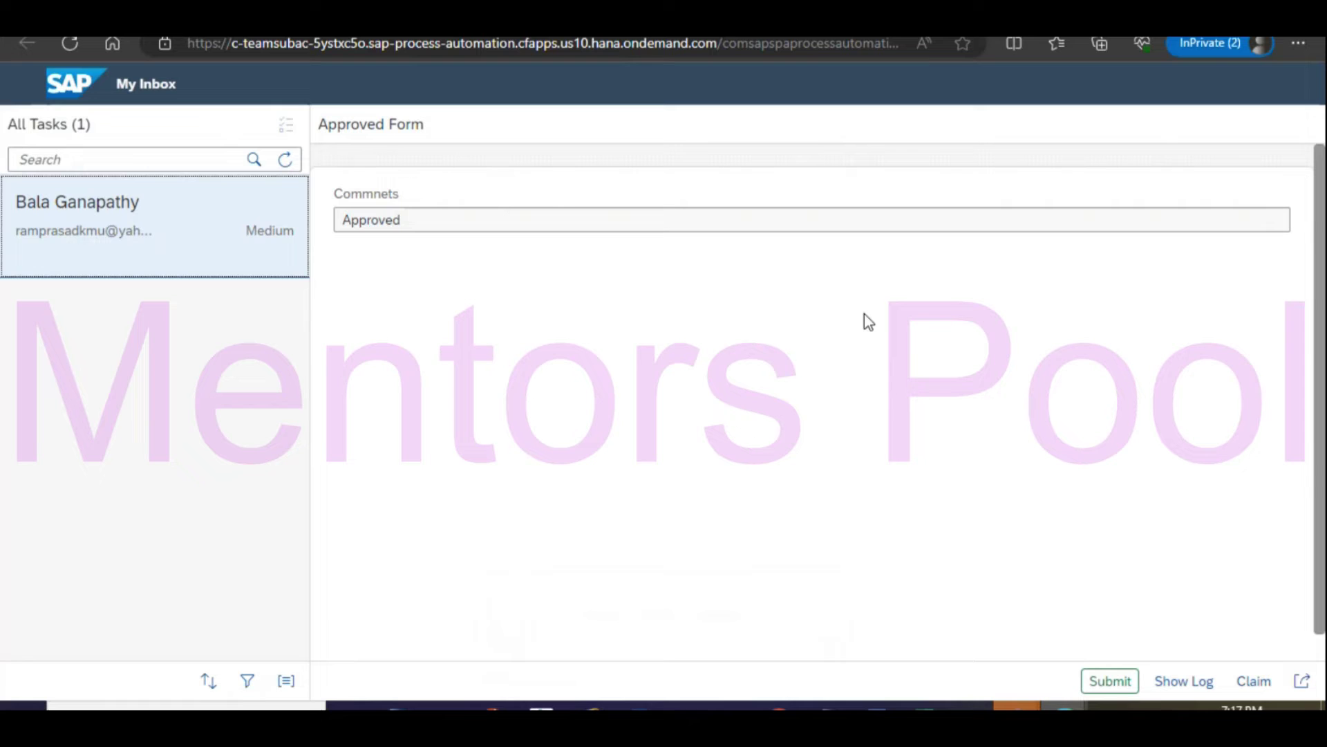
pyautogui.click(1112, 680)
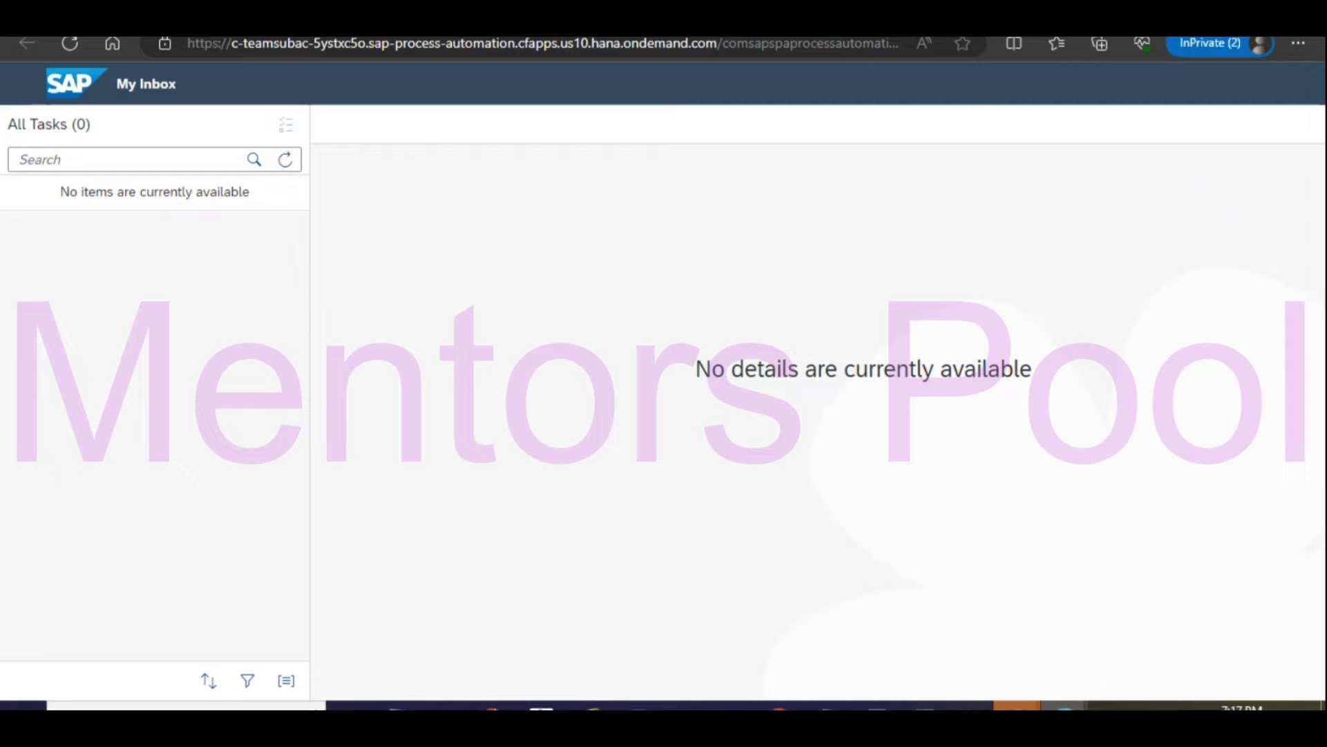
pyautogui.click(660, 21)
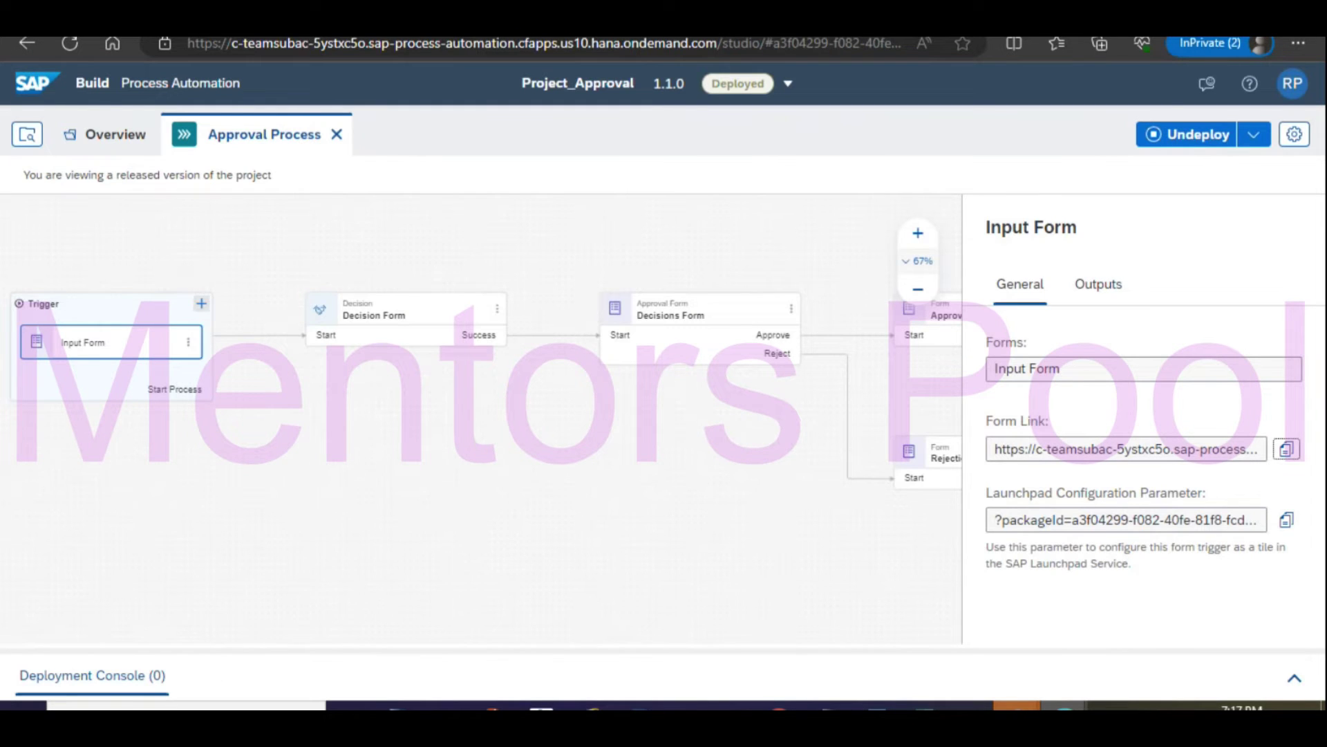
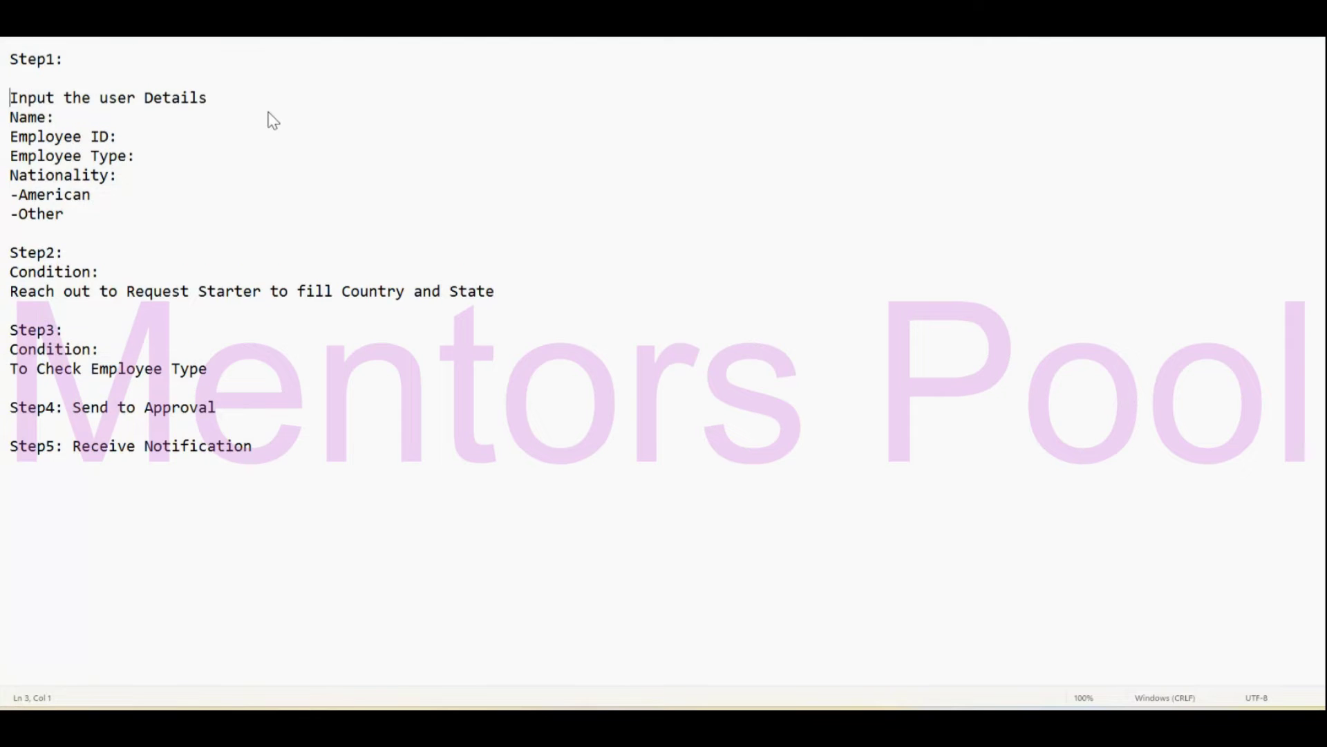
# Highlight the planned Steps 1–5 and the user fields from Name to -Other in the Notepad plan.
pyautogui.moveTo(297, 474); pyautogui.dragTo(30, 90)
pyautogui.click(189, 333)
pyautogui.click(159, 121)
pyautogui.click(12, 118)
pyautogui.moveTo(12, 119); pyautogui.dragTo(10, 177)
pyautogui.click(76, 230)
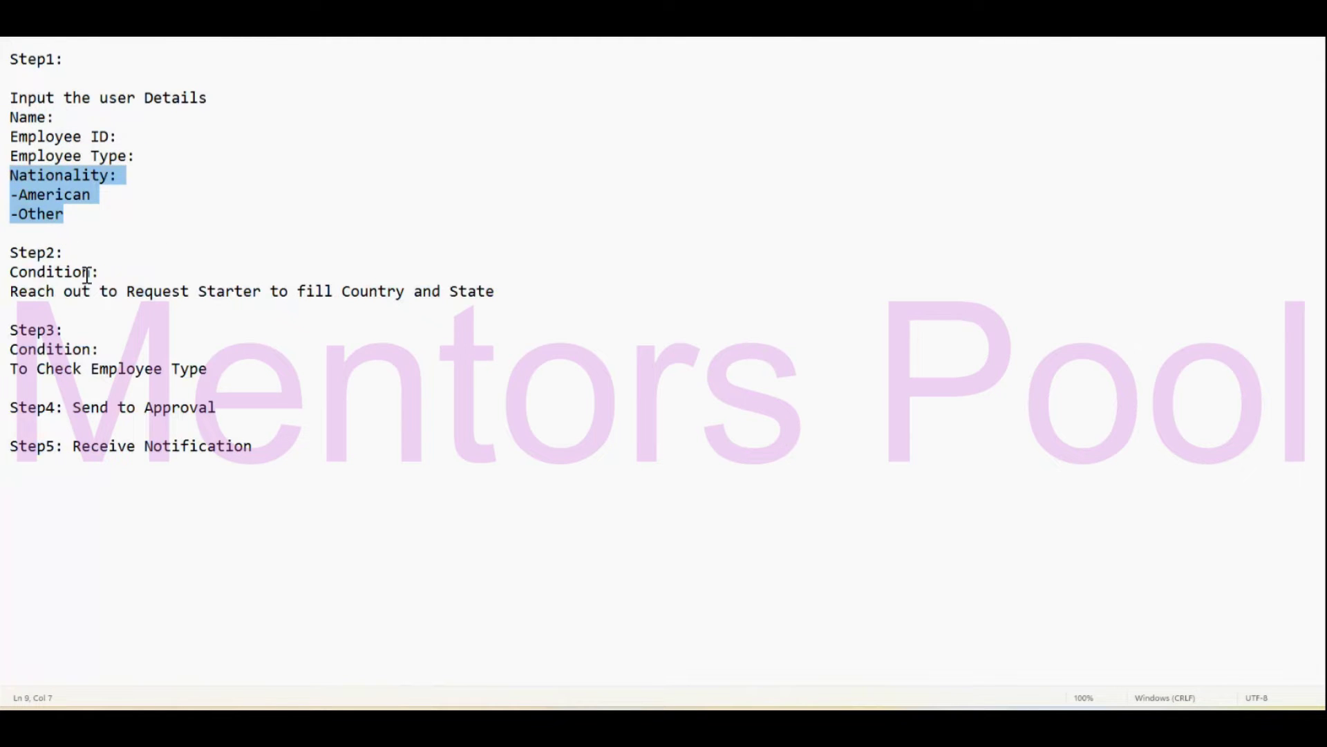
pyautogui.click(74, 255)
pyautogui.click(58, 273)
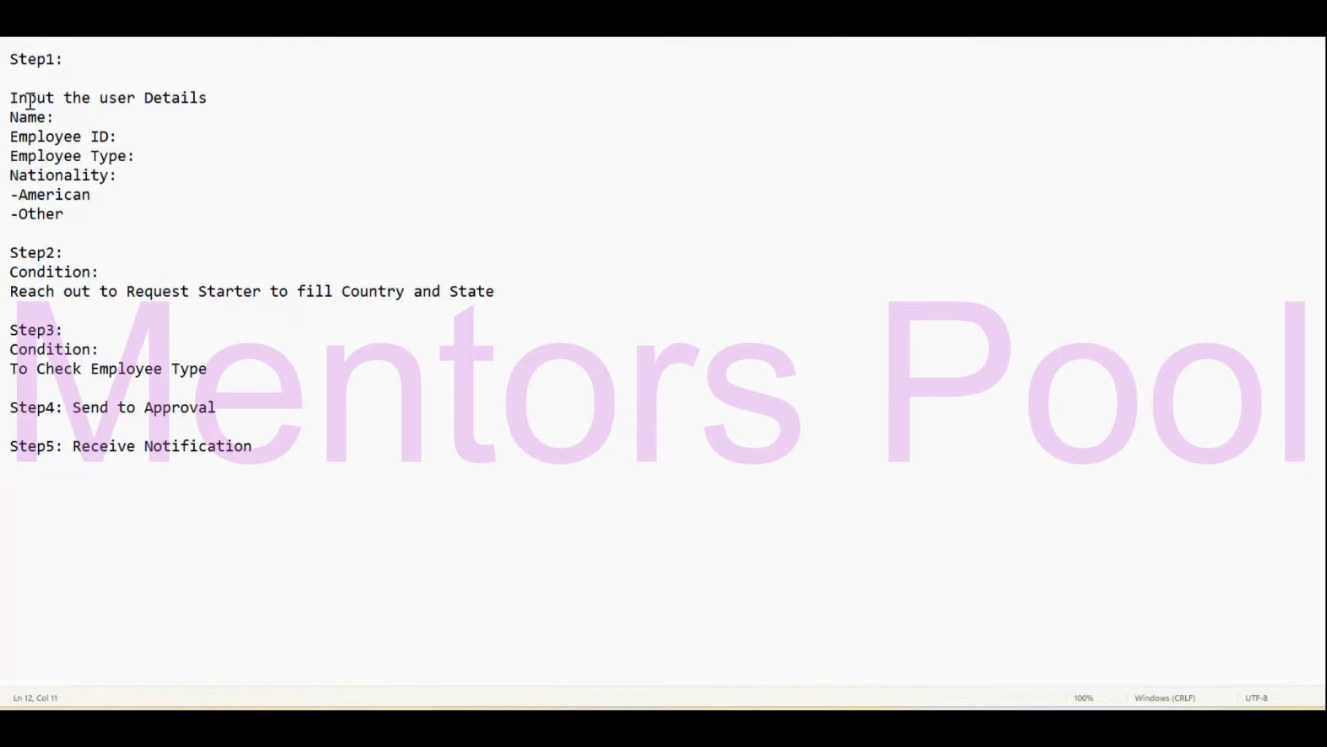
# Type 'On nationality' into the Step2 Condition line before the colon.
pyautogui.moveTo(14, 98); pyautogui.dragTo(91, 215)
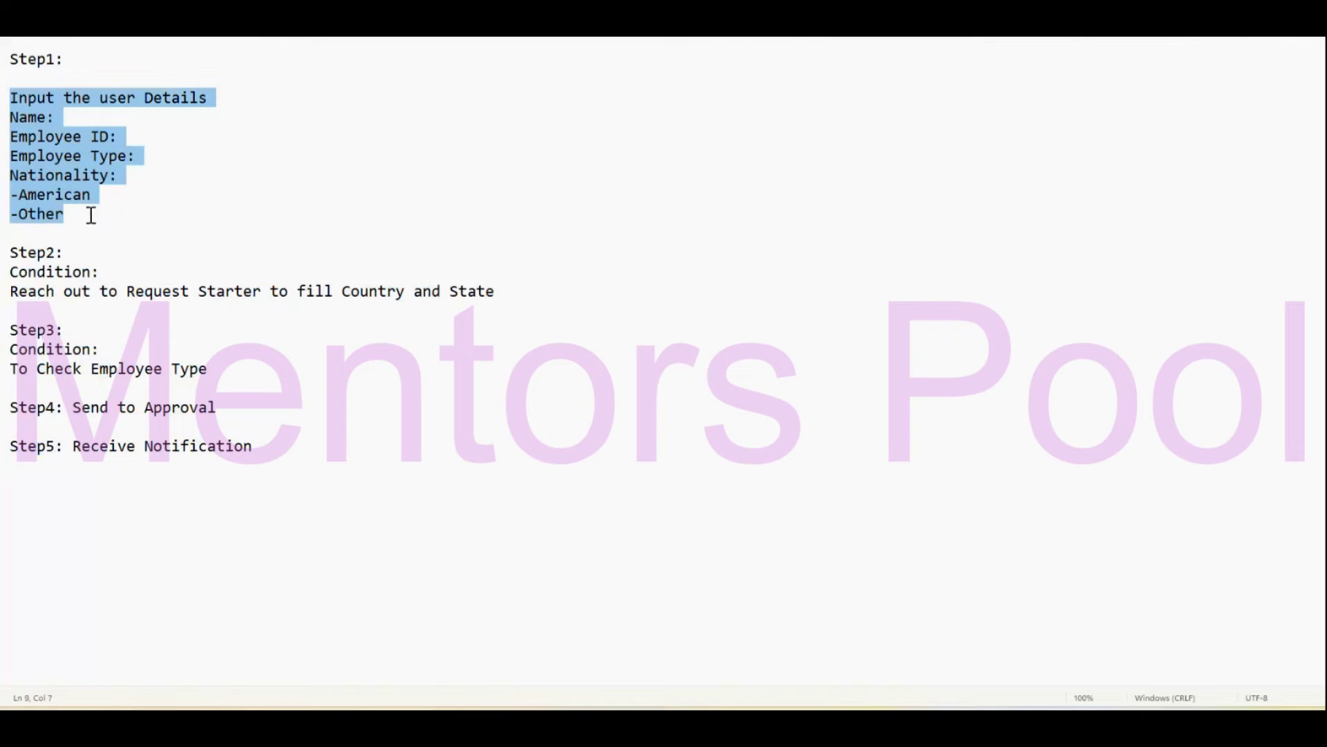
pyautogui.click(63, 273)
pyautogui.moveTo(127, 175); pyautogui.dragTo(39, 175)
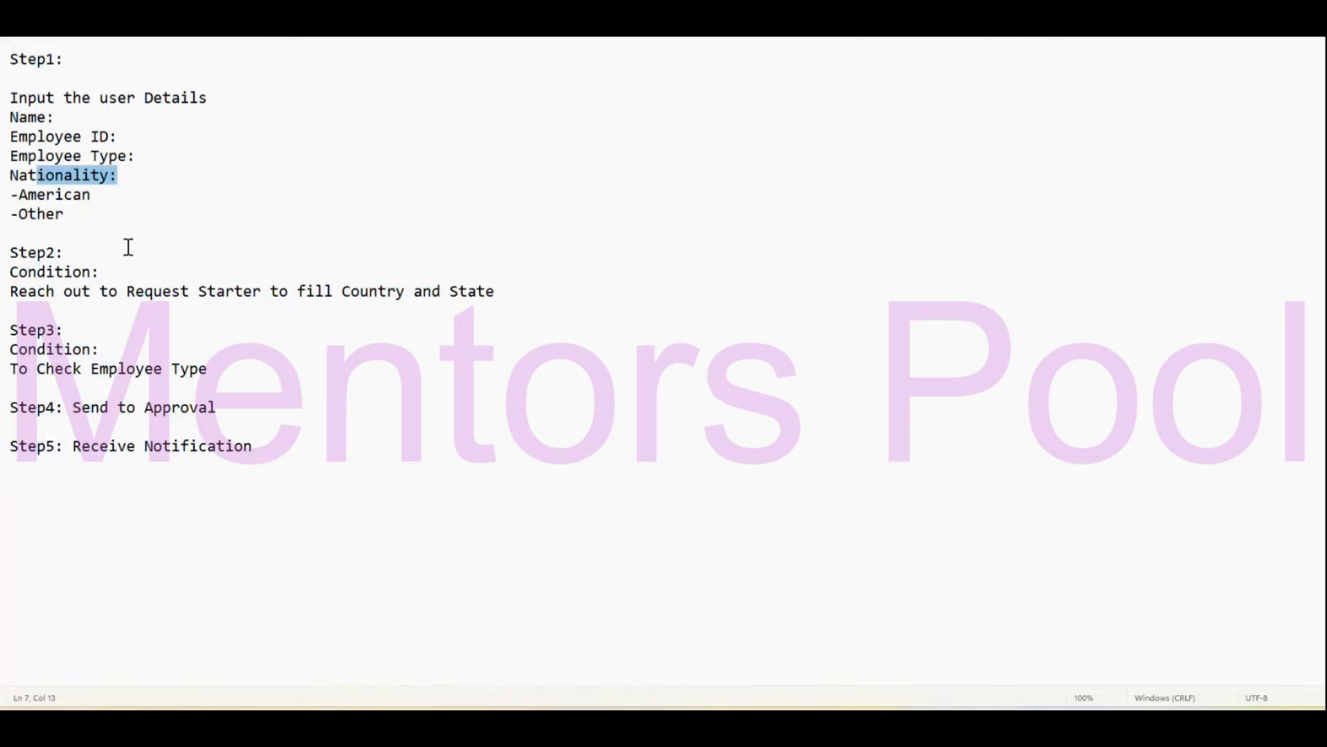
pyautogui.click(97, 272)
pyautogui.write('On nationality')
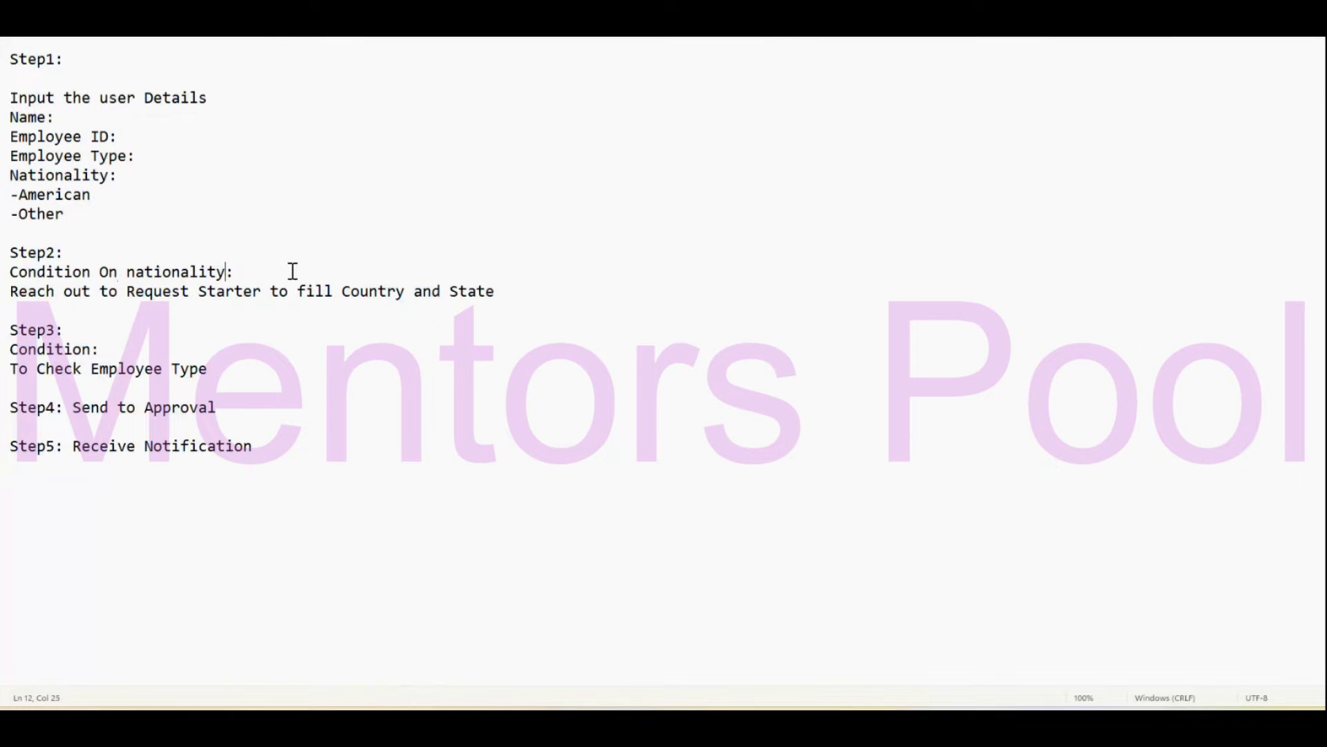
pyautogui.click(128, 272)
# Review the American and Other nationality options and the Step3 Employee Type condition.
pyautogui.moveTo(127, 196); pyautogui.dragTo(14, 194)
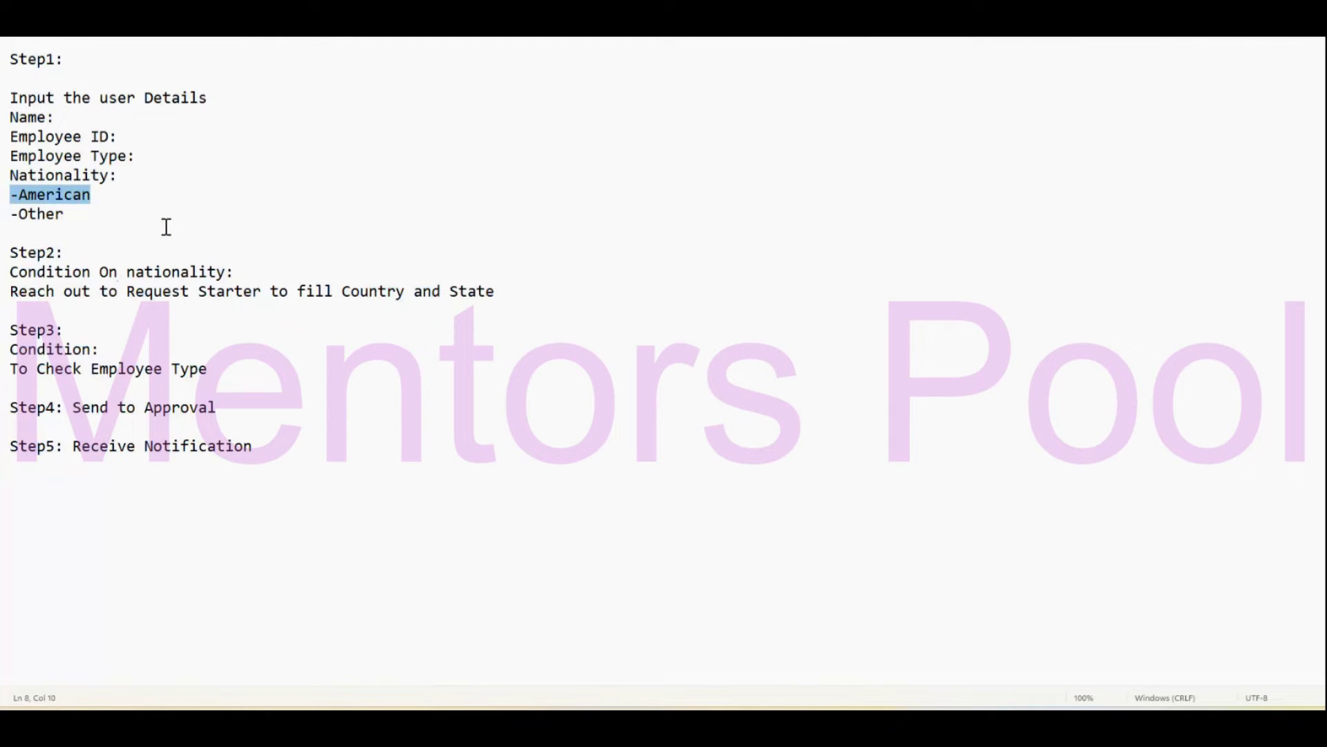
pyautogui.click(70, 252)
pyautogui.moveTo(71, 213); pyautogui.dragTo(11, 213)
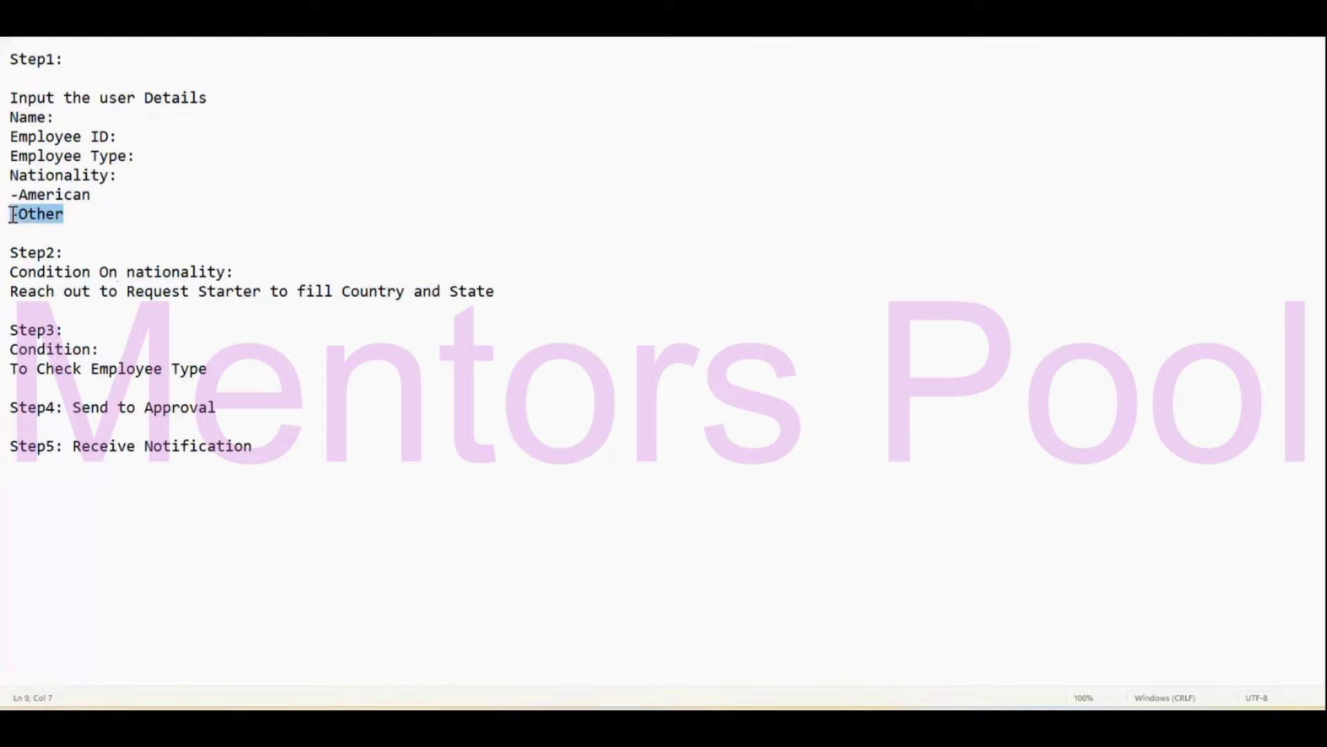
pyautogui.click(190, 291)
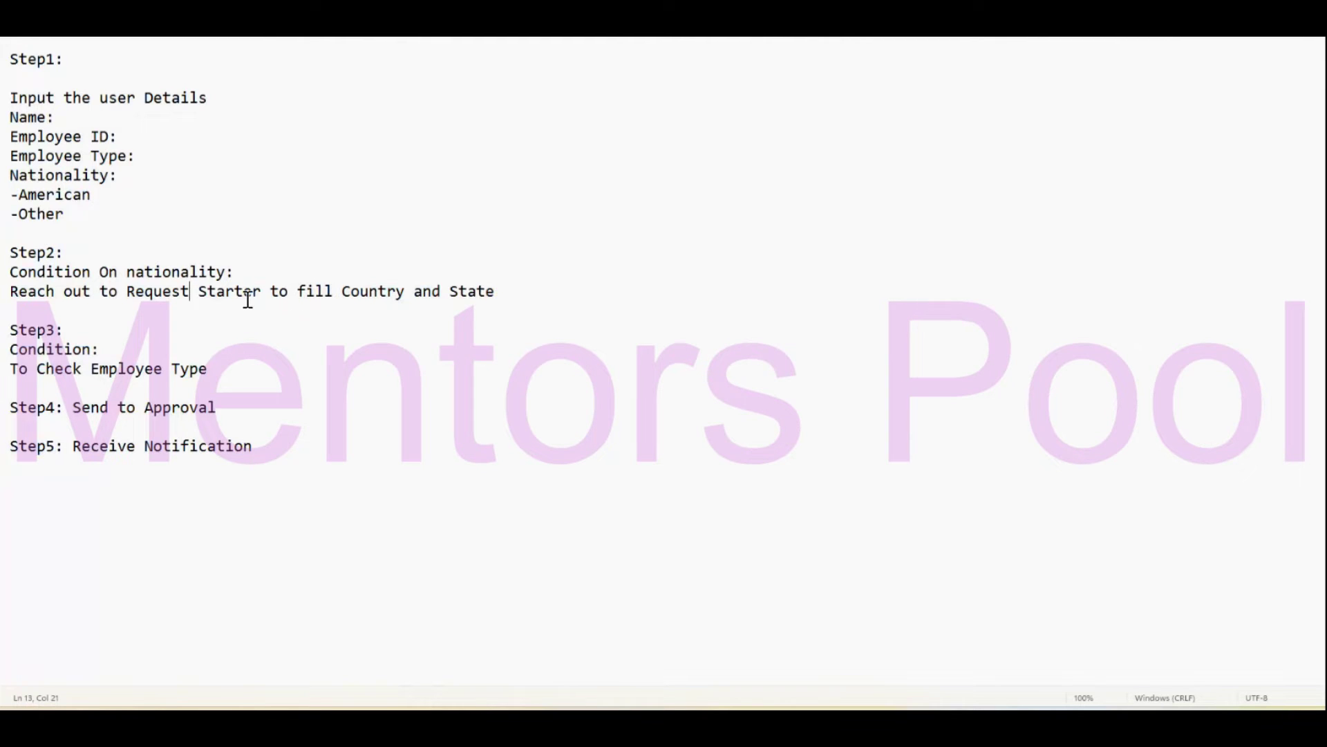
pyautogui.click(511, 296)
pyautogui.moveTo(9, 330); pyautogui.dragTo(219, 386)
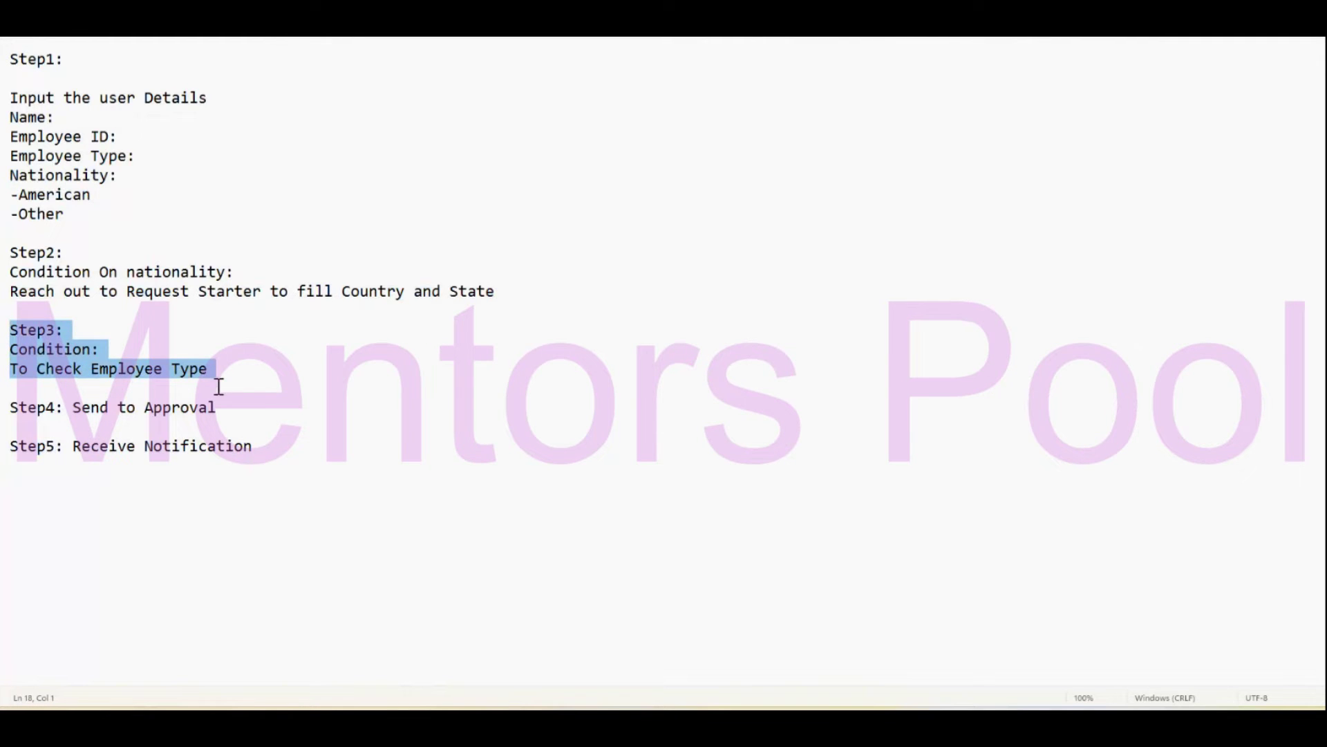
pyautogui.click(79, 338)
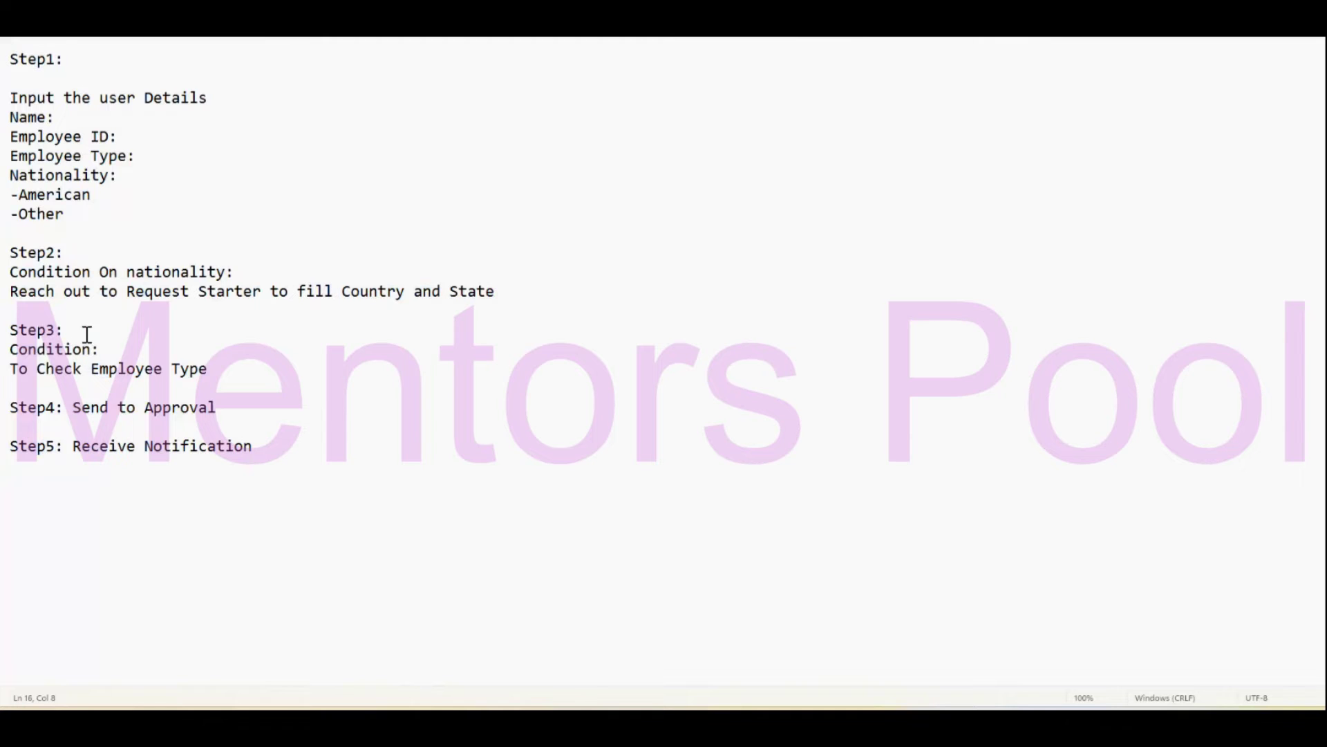
pyautogui.moveTo(220, 373); pyautogui.dragTo(95, 371)
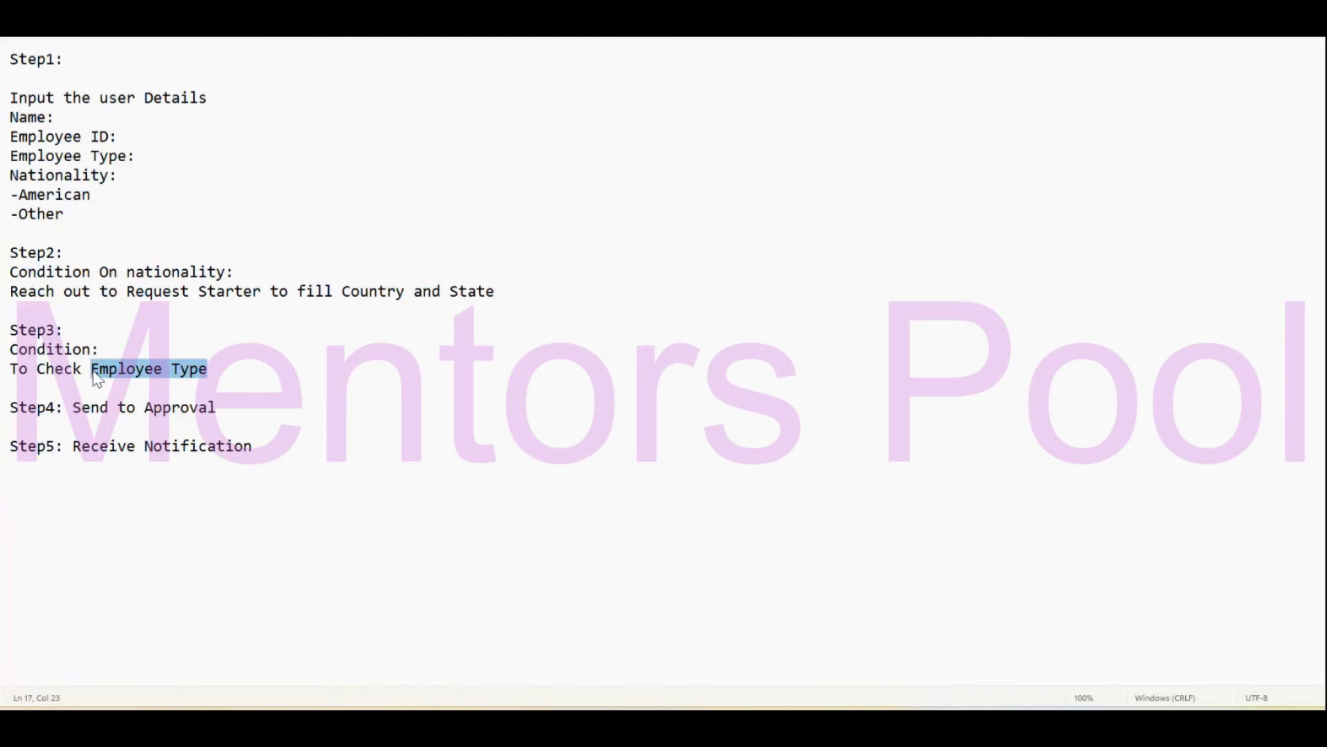
pyautogui.click(239, 378)
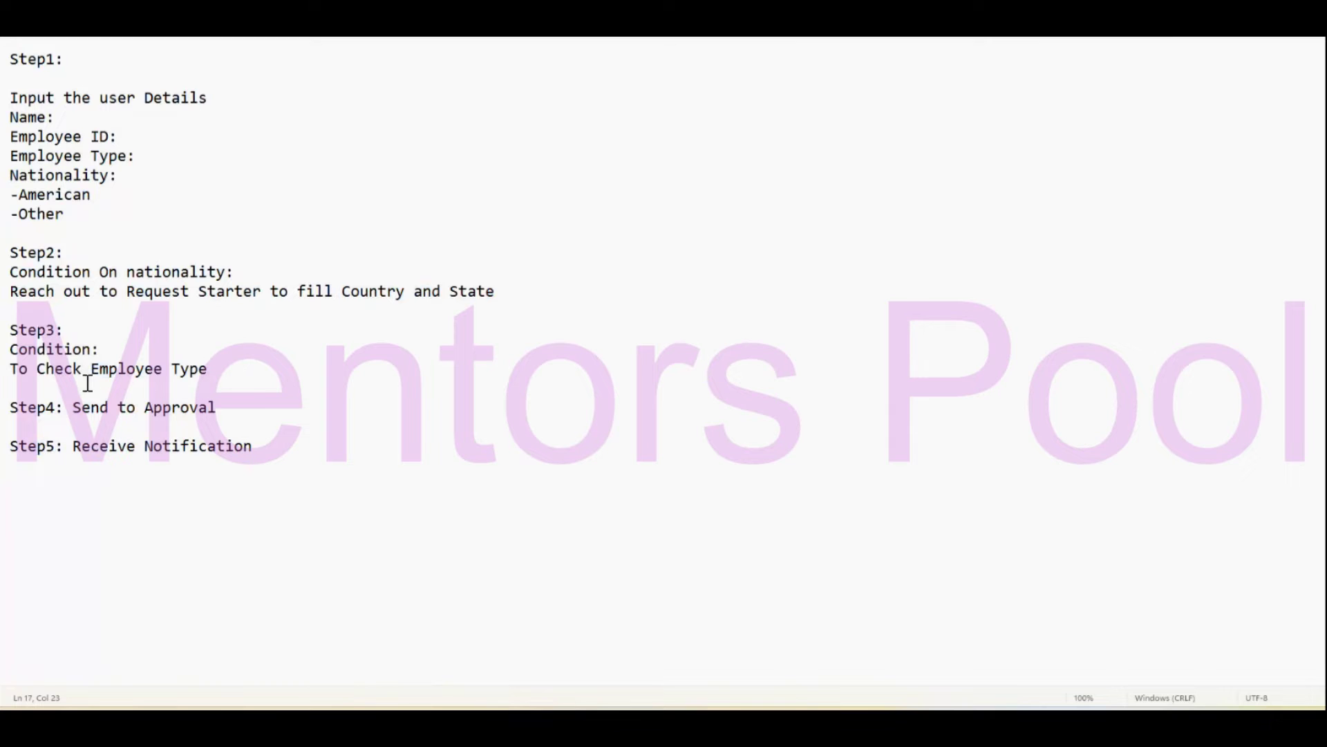
# Review Step4 Send to Approval, Step2's Country and State, and Step5 Receive Notification.
pyautogui.click(75, 406)
pyautogui.moveTo(76, 406); pyautogui.dragTo(219, 407)
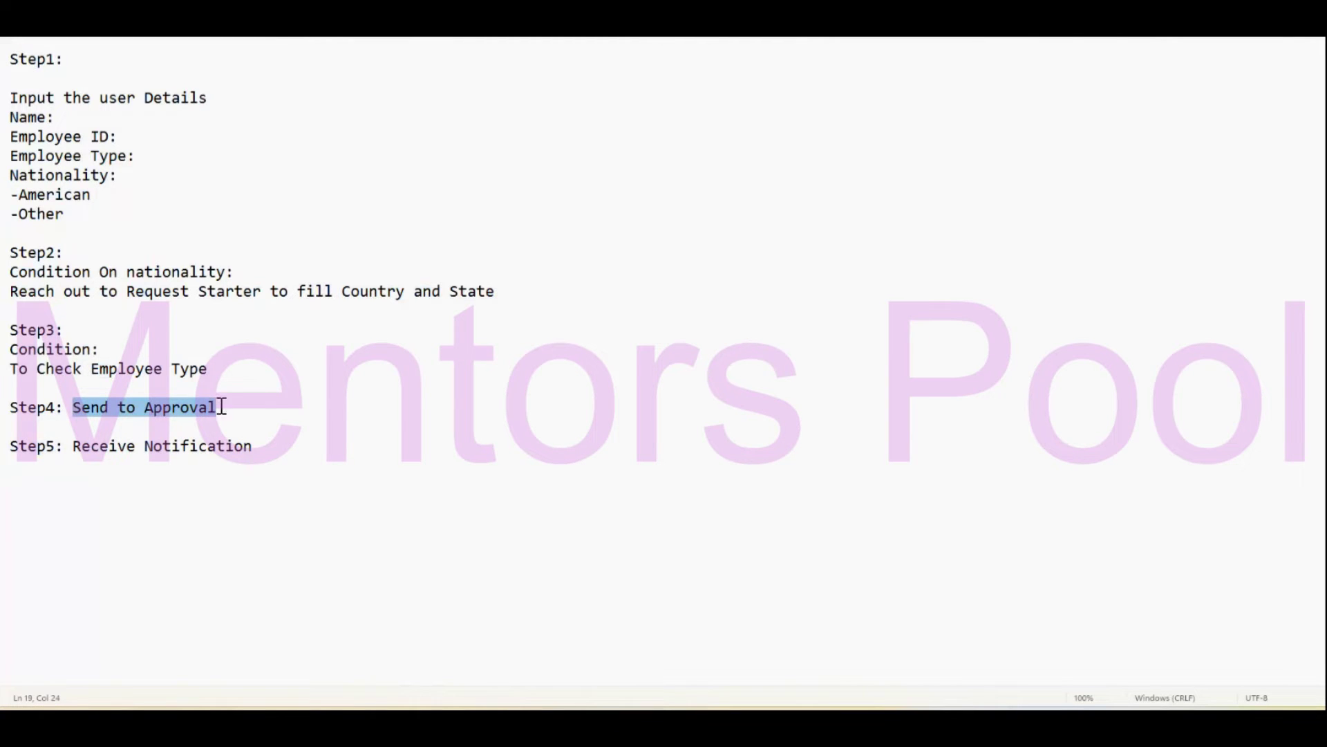
pyautogui.click(102, 448)
pyautogui.hotkey('ctrl', 'End')
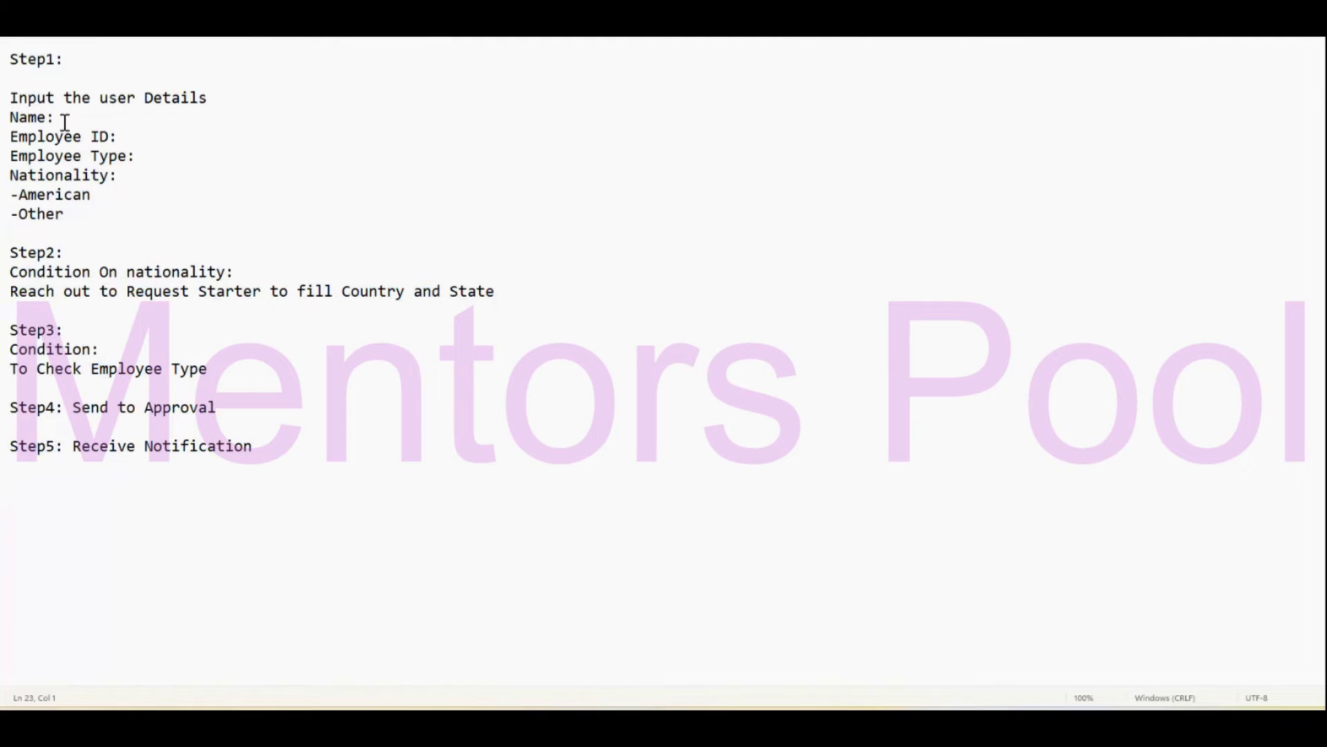
pyautogui.moveTo(115, 217); pyautogui.dragTo(14, 176)
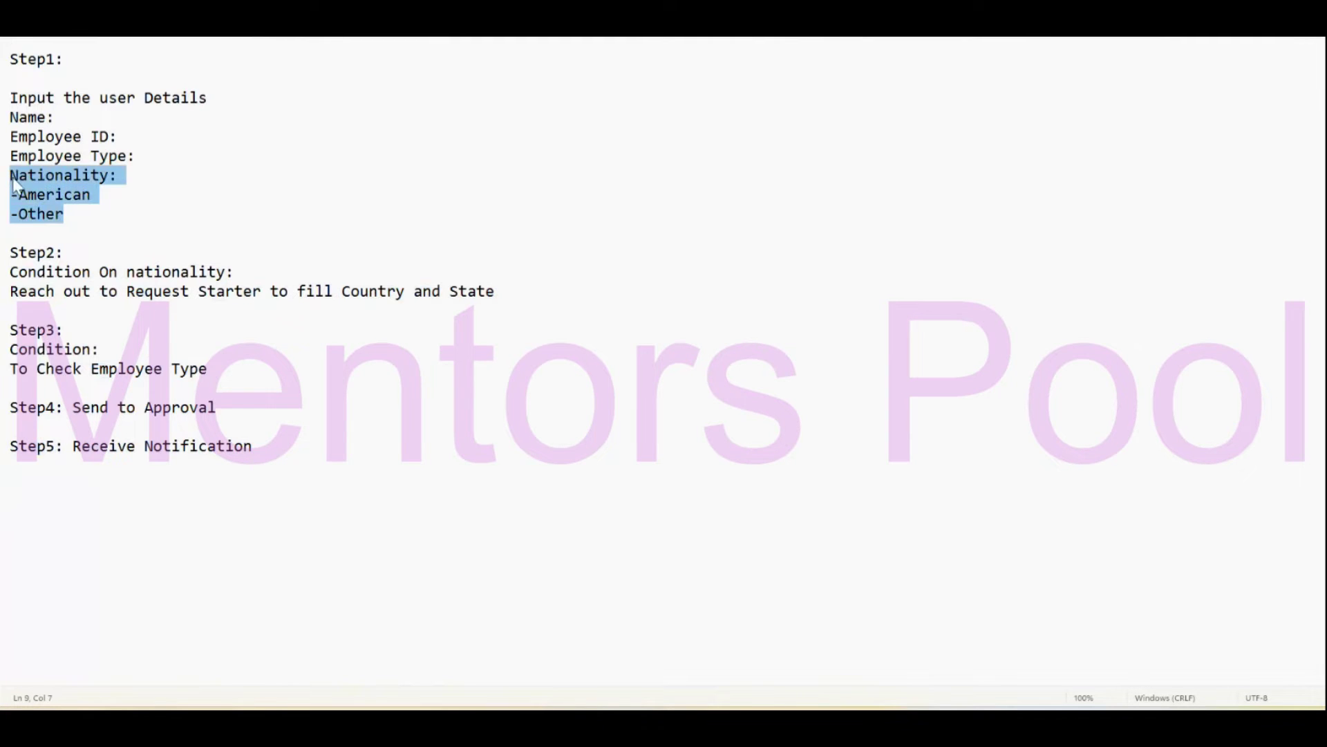
pyautogui.click(381, 322)
pyautogui.moveTo(530, 298); pyautogui.dragTo(341, 295)
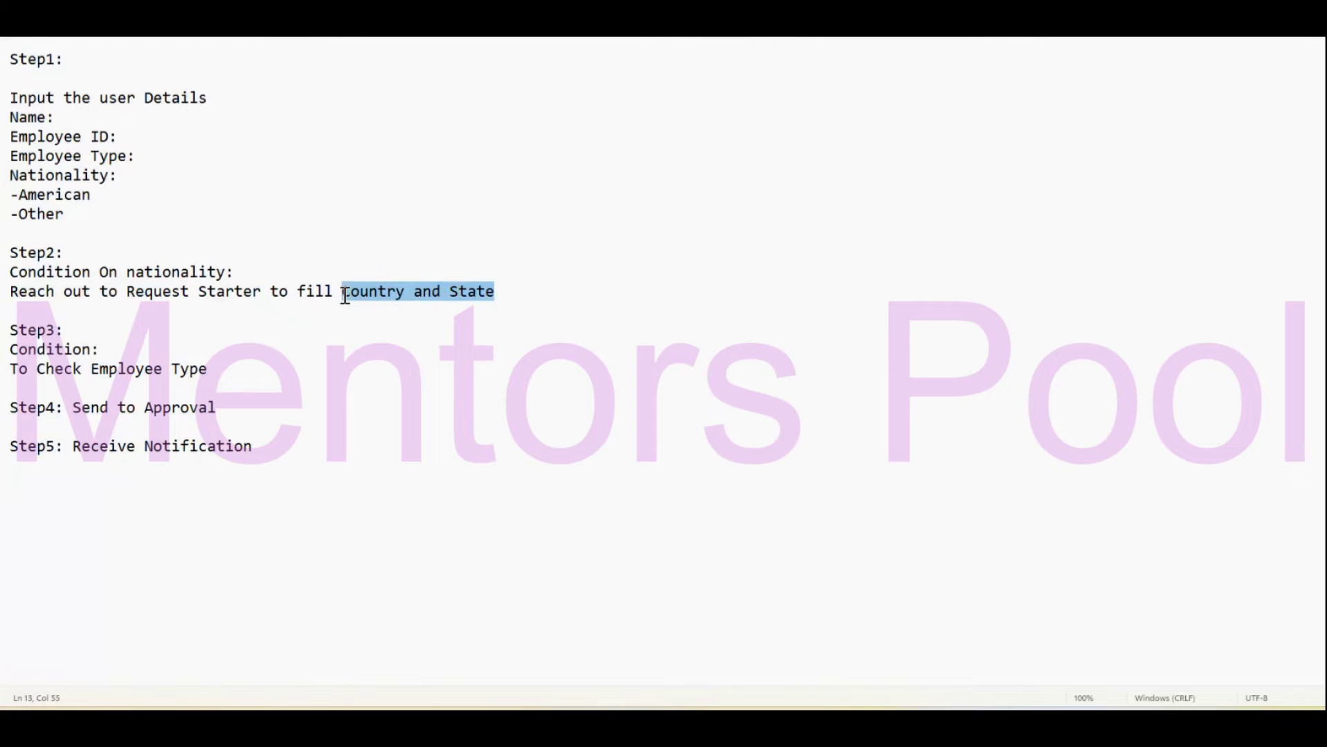
pyautogui.click(276, 498)
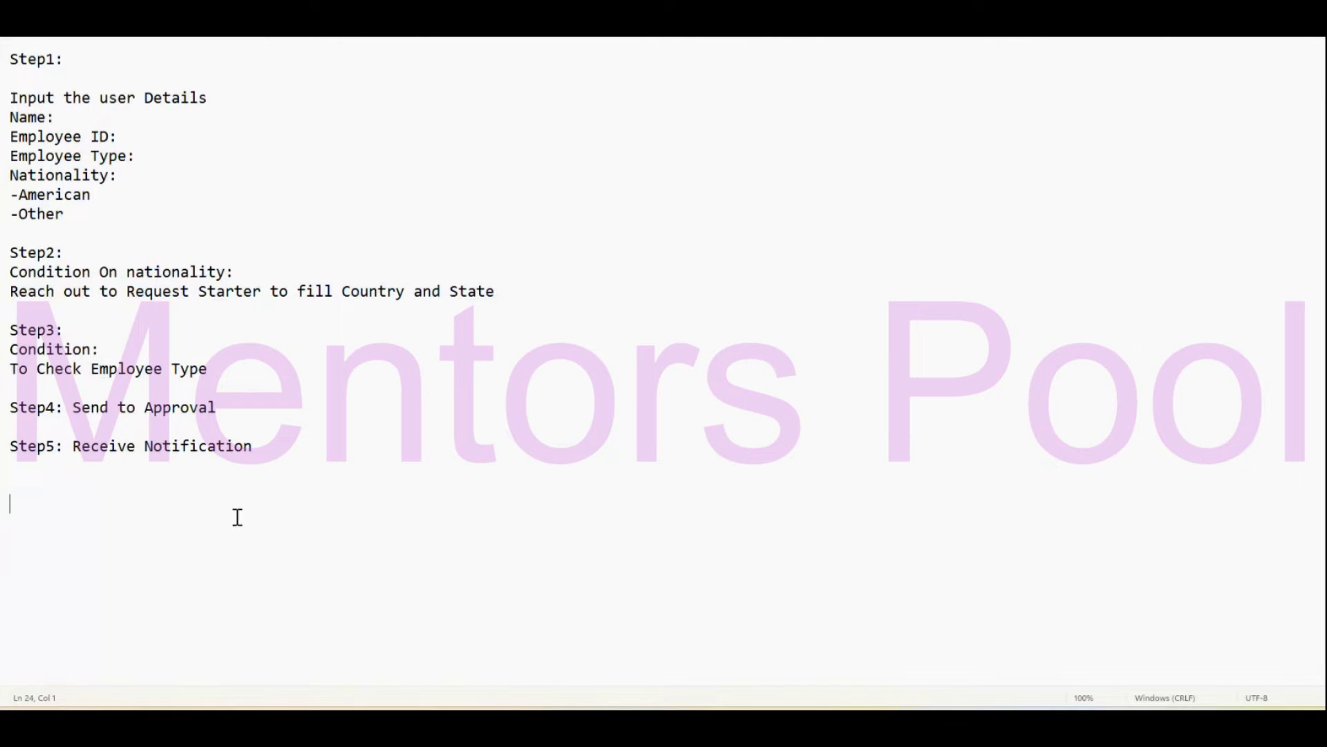
pyautogui.moveTo(260, 446); pyautogui.dragTo(94, 446)
# Type 'Nationality' and 'Employee type' lines below Step5 and insert a blank line after Step5.
pyautogui.click(61, 461)
pyautogui.write('Nationalit')
pyautogui.write('y ')
pyautogui.write('Employ')
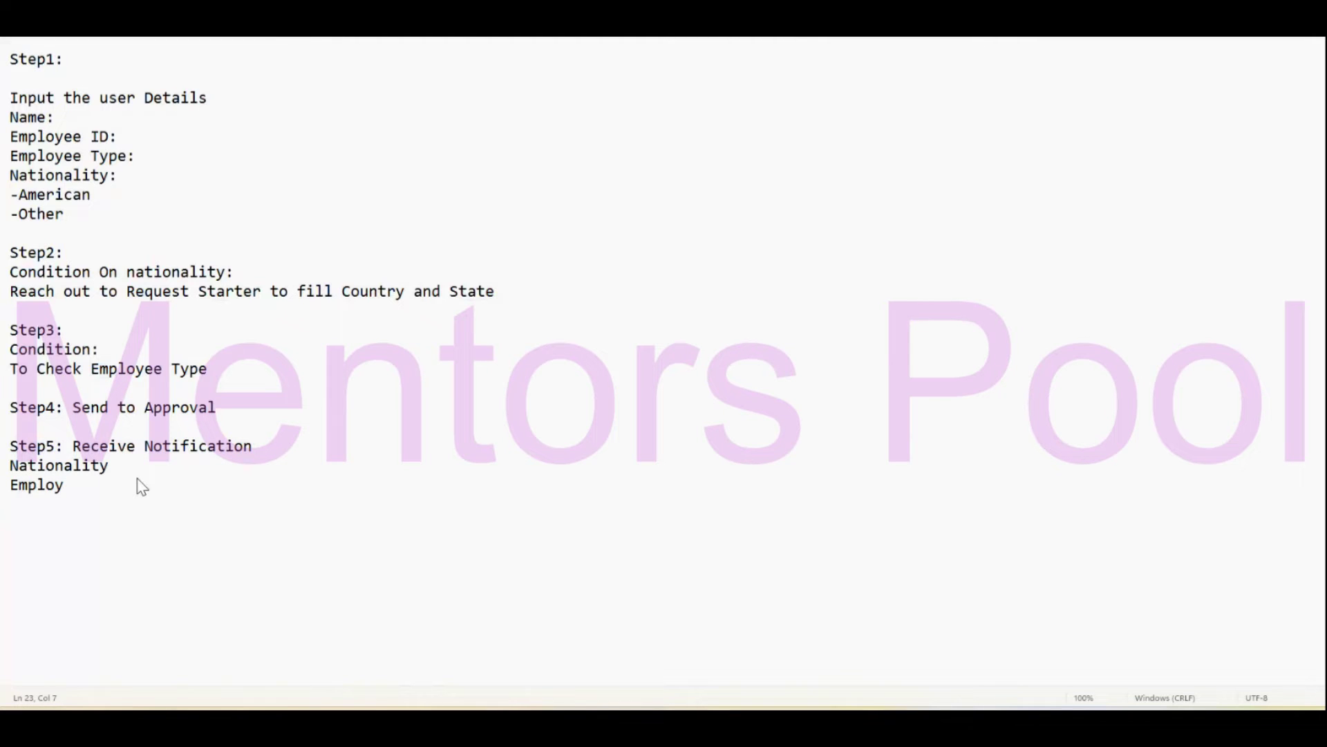
pyautogui.write('ee type')
pyautogui.click(290, 450)
pyautogui.press('Return')
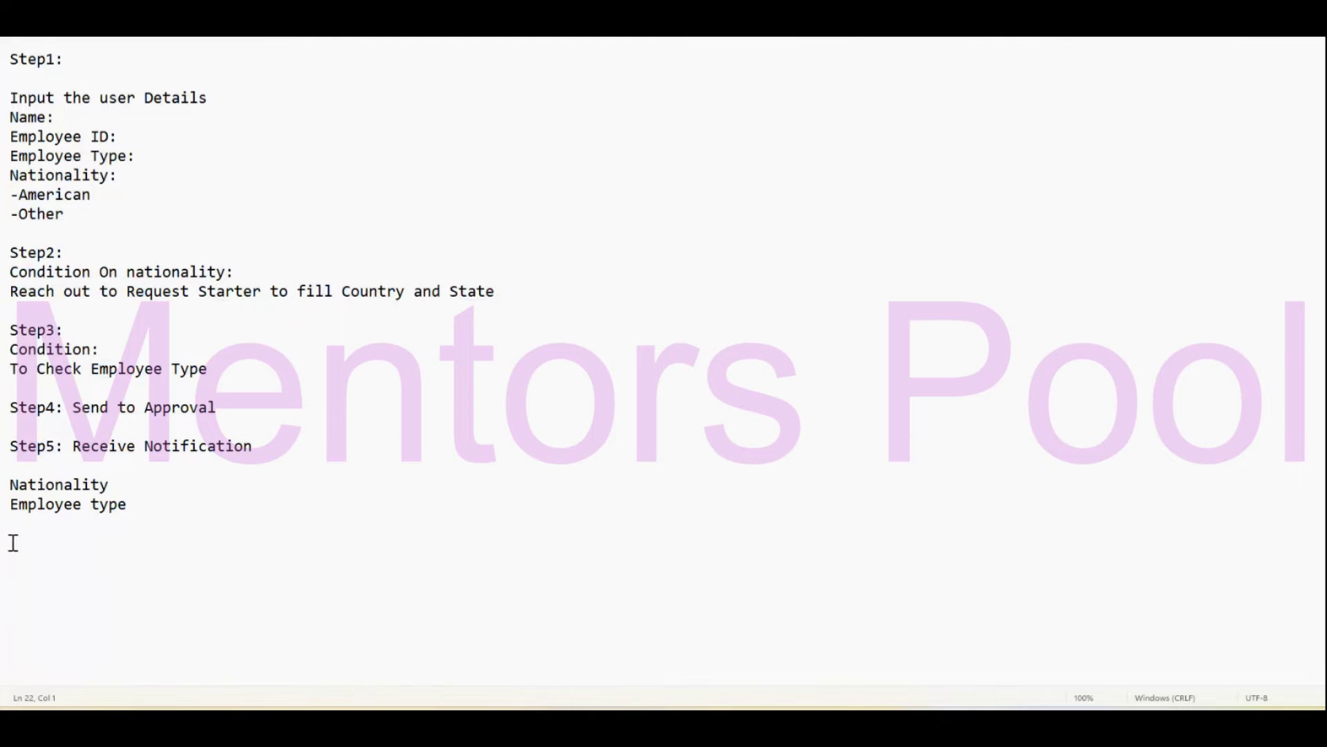
# Review the whole plan and the Nationality options, ending at the Employee Type: line.
pyautogui.moveTo(133, 510); pyautogui.dragTo(11, 78)
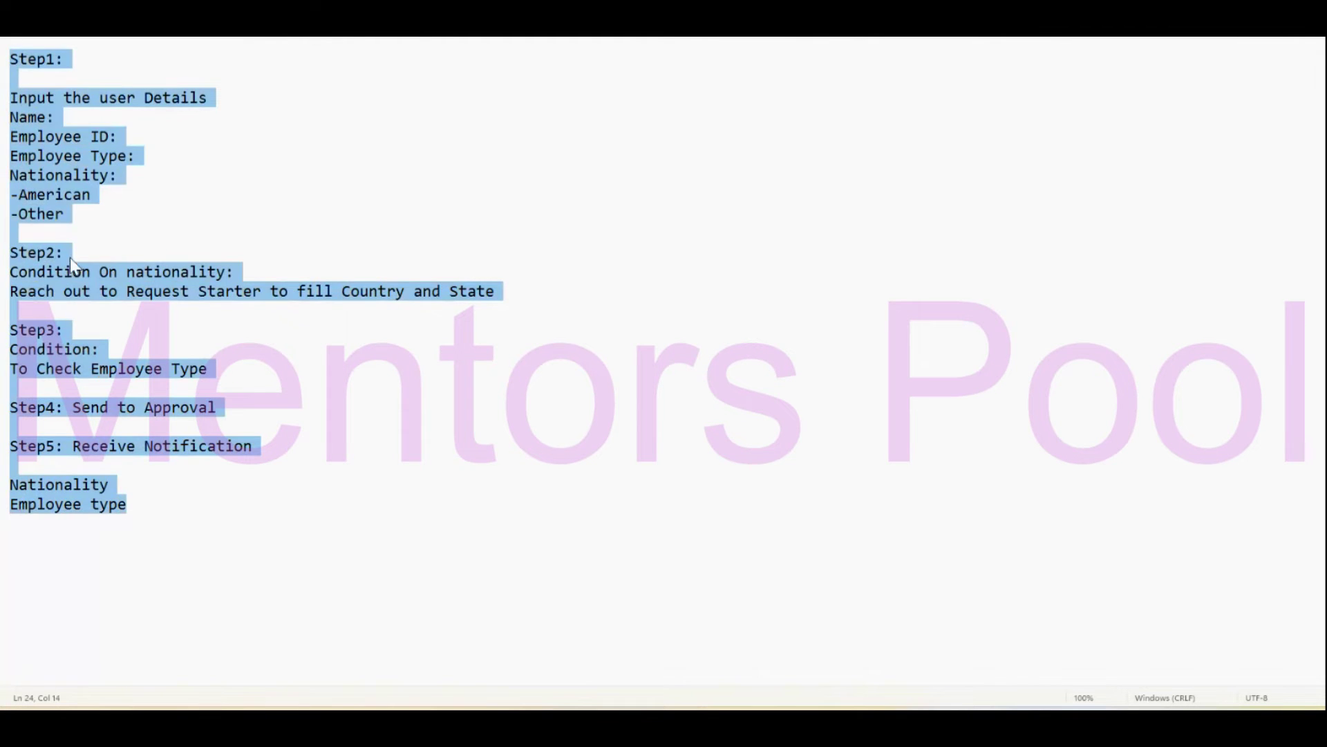
pyautogui.click(125, 357)
pyautogui.moveTo(12, 59); pyautogui.dragTo(148, 548)
pyautogui.click(197, 462)
pyautogui.moveTo(75, 218); pyautogui.dragTo(9, 179)
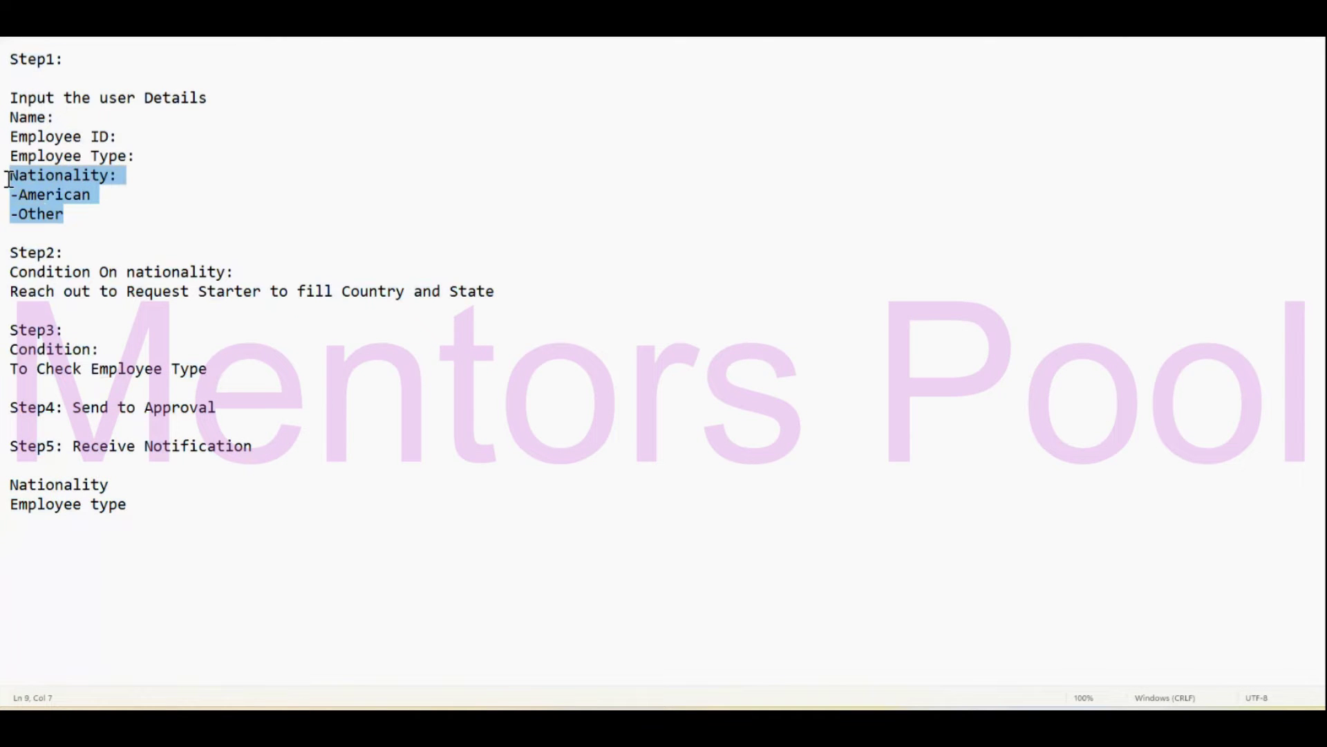
pyautogui.click(166, 160)
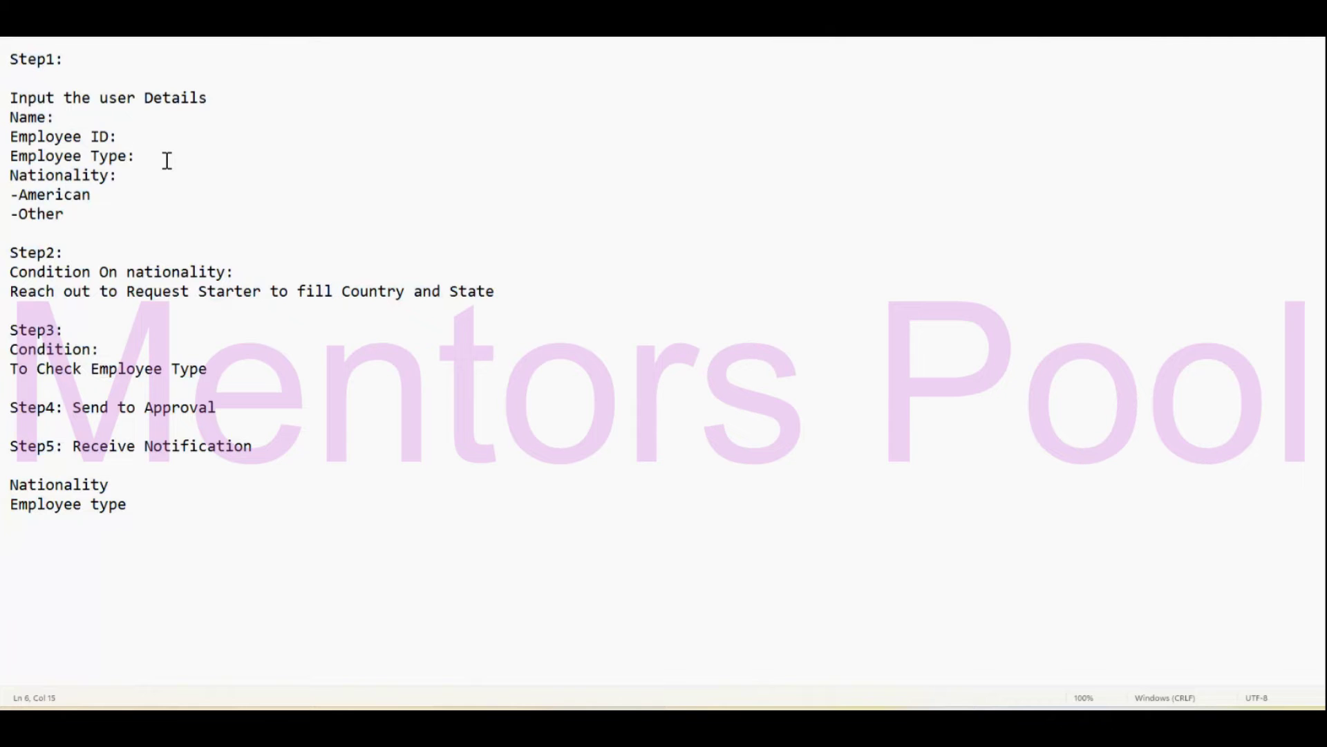
# List the options -Per and -Contract under Employee Type:.
pyautogui.press('Return')
pyautogui.write('-Per')
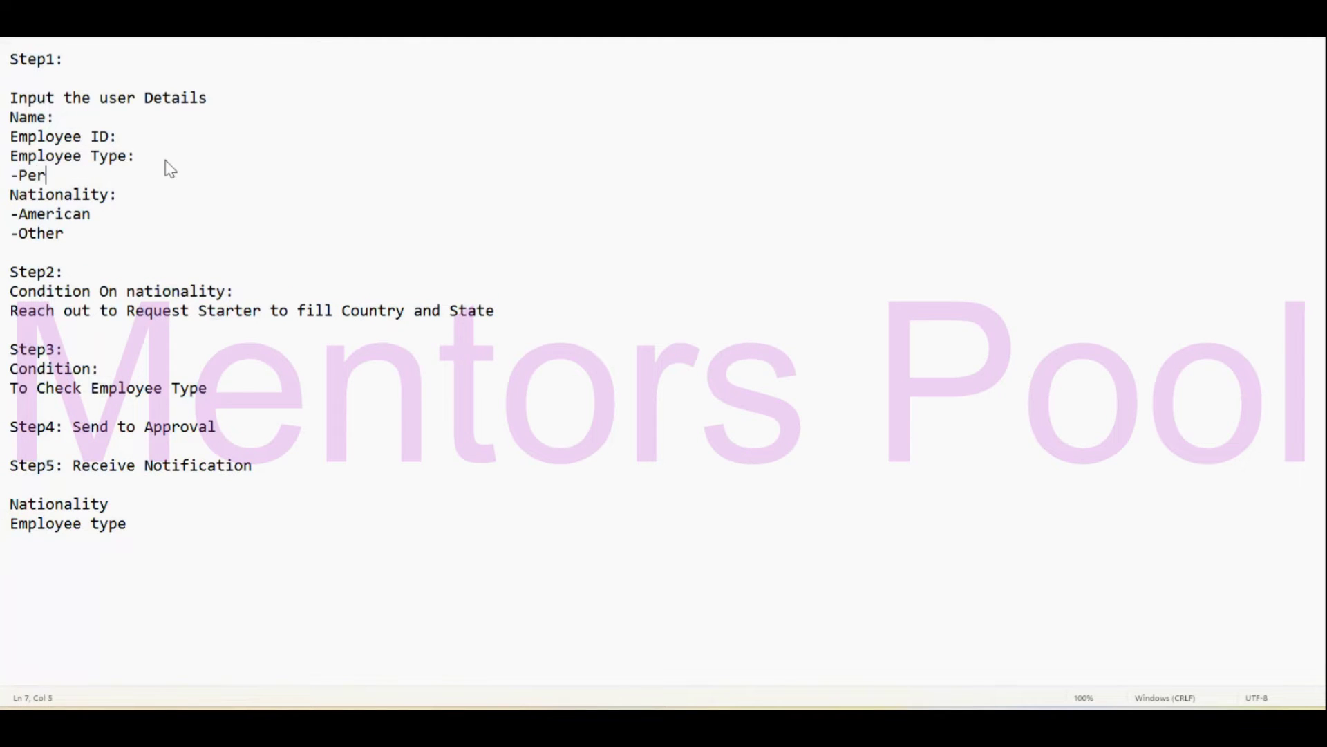
pyautogui.press('Return')
pyautogui.write('-Con')
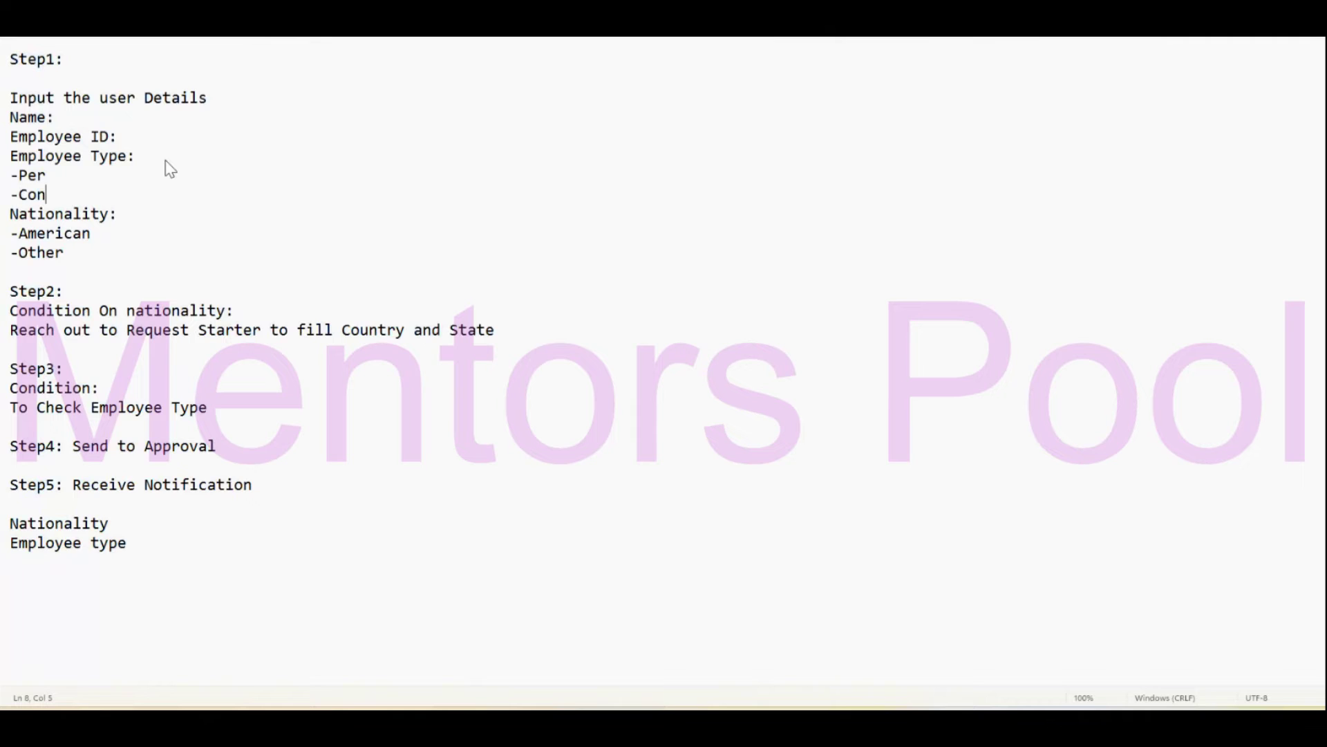
pyautogui.write('tract')
# Add 'Conuntry' and 'State' lines after Nationality in the Step5 list.
pyautogui.click(190, 229)
pyautogui.click(144, 390)
pyautogui.click(238, 446)
pyautogui.click(81, 491)
pyautogui.moveTo(210, 555); pyautogui.dragTo(7, 477)
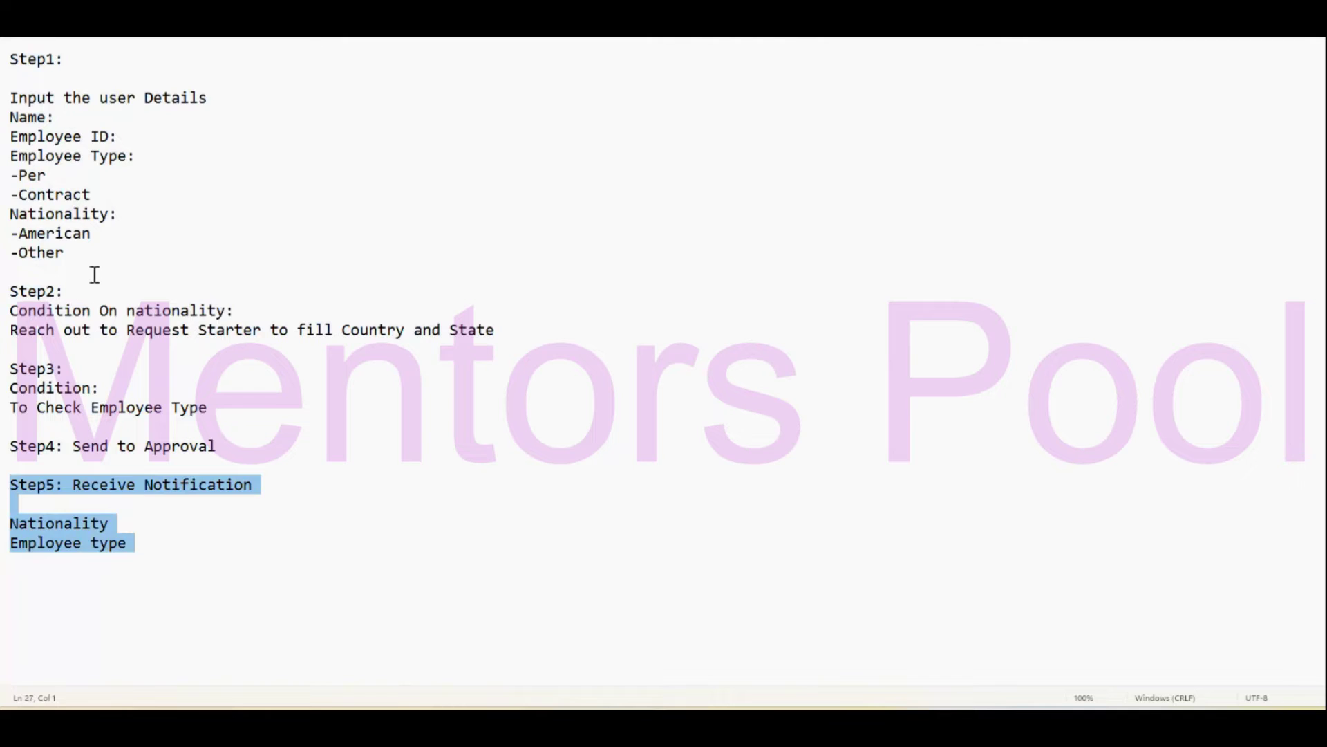
pyautogui.moveTo(92, 272); pyautogui.dragTo(5, 209)
pyautogui.moveTo(520, 334); pyautogui.dragTo(333, 338)
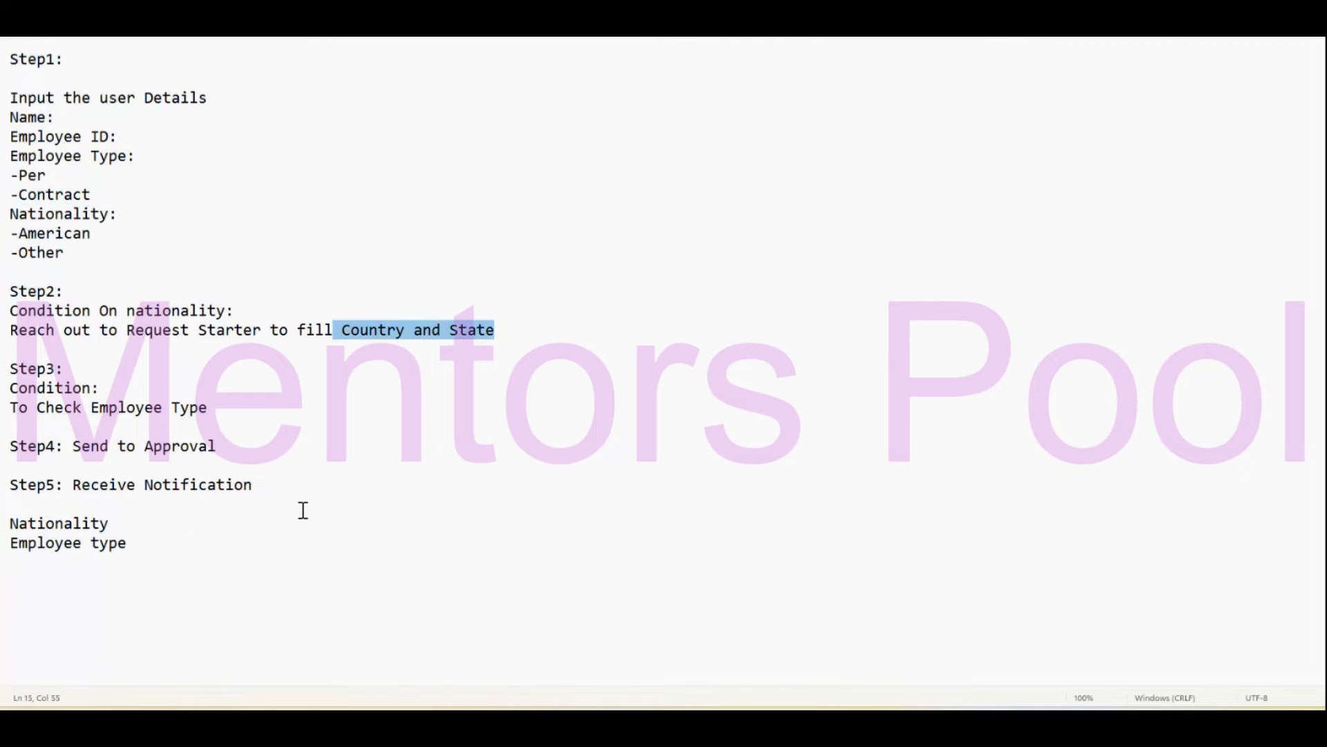
pyautogui.click(188, 521)
pyautogui.press('Return')
pyautogui.write('C')
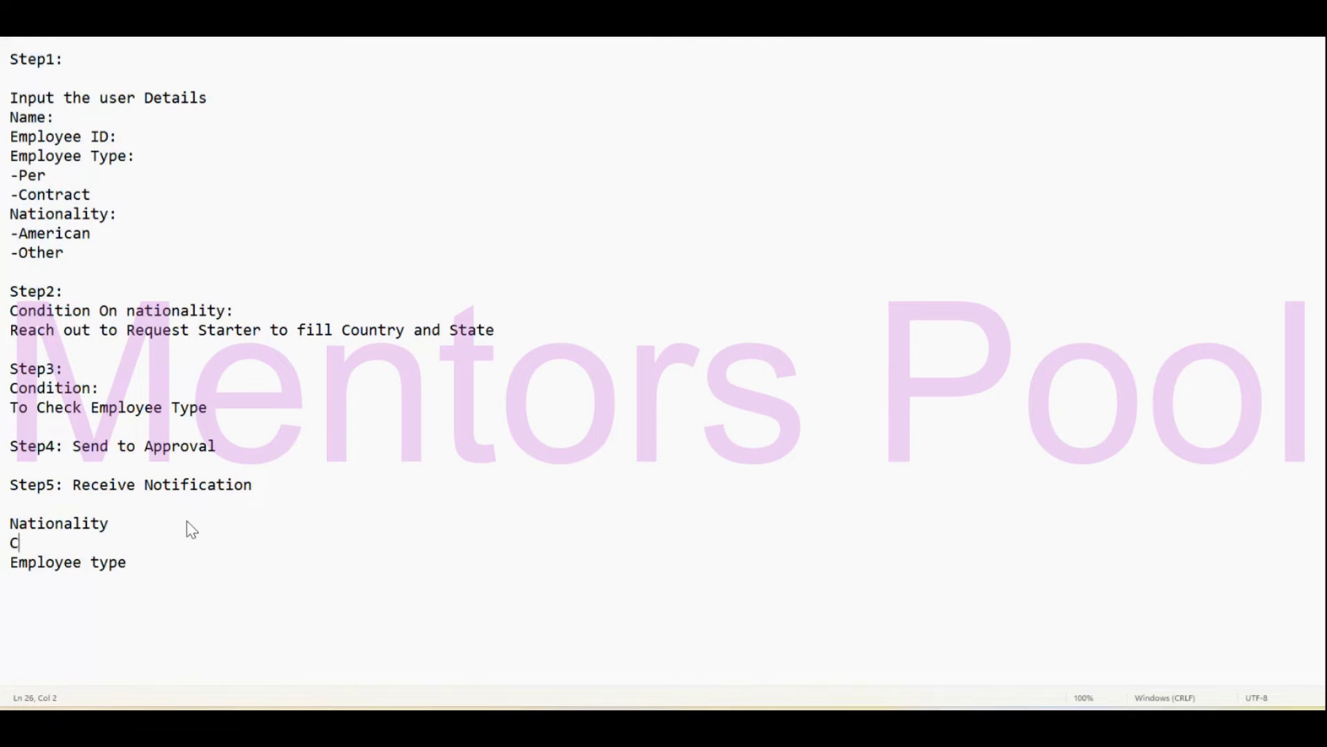
pyautogui.write('onuntry')
pyautogui.press('Return')
pyautogui.write('State')
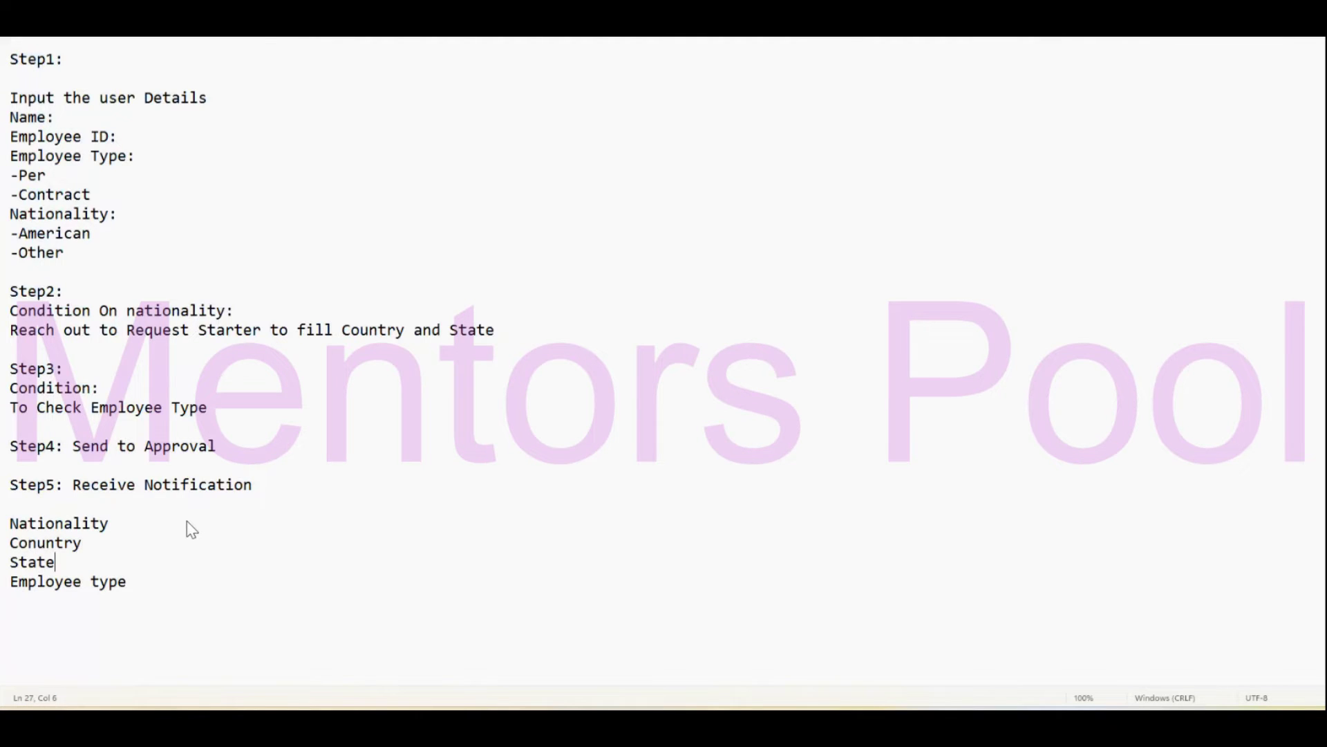
# Copy the Name and Employee ID lines under Step5 and remove their colons.
pyautogui.click(110, 504)
pyautogui.moveTo(147, 138); pyautogui.dragTo(9, 119)
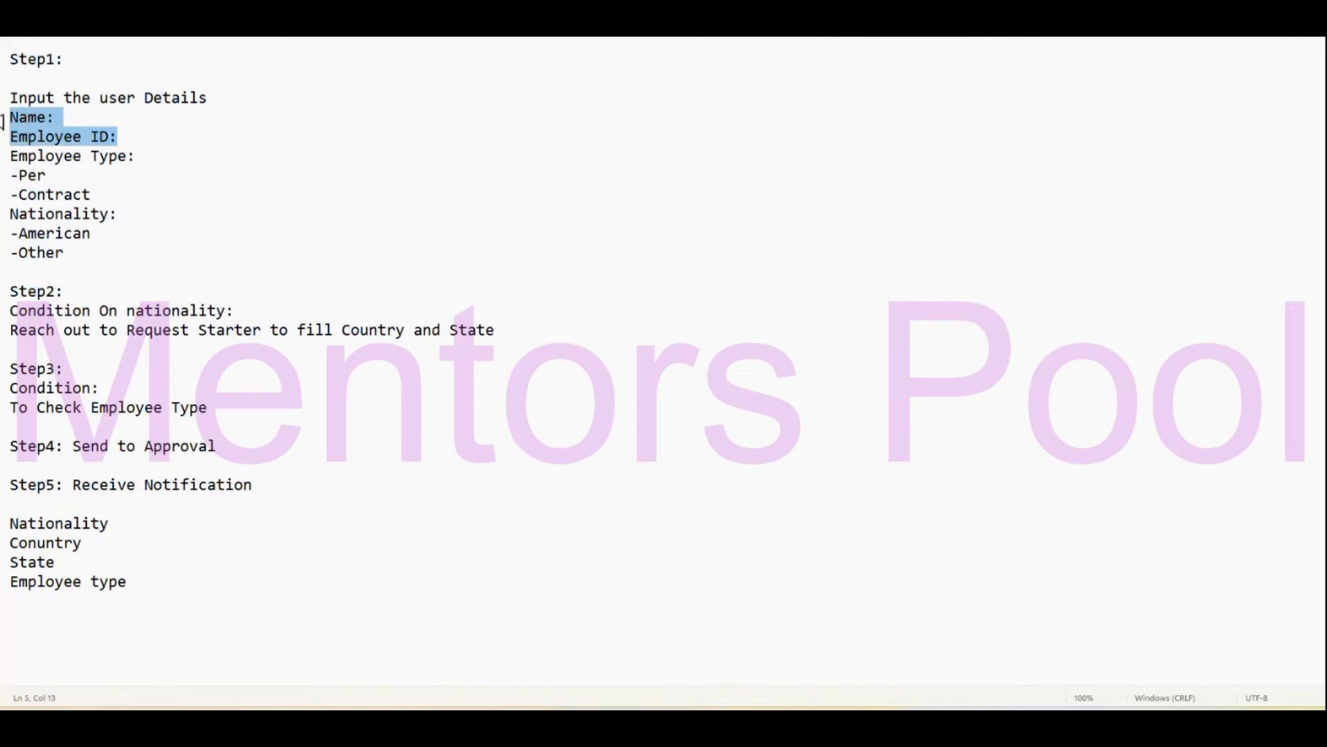
pyautogui.hotkey('ctrl', 'c')
pyautogui.click(59, 504)
pyautogui.hotkey('ctrl', 'v')
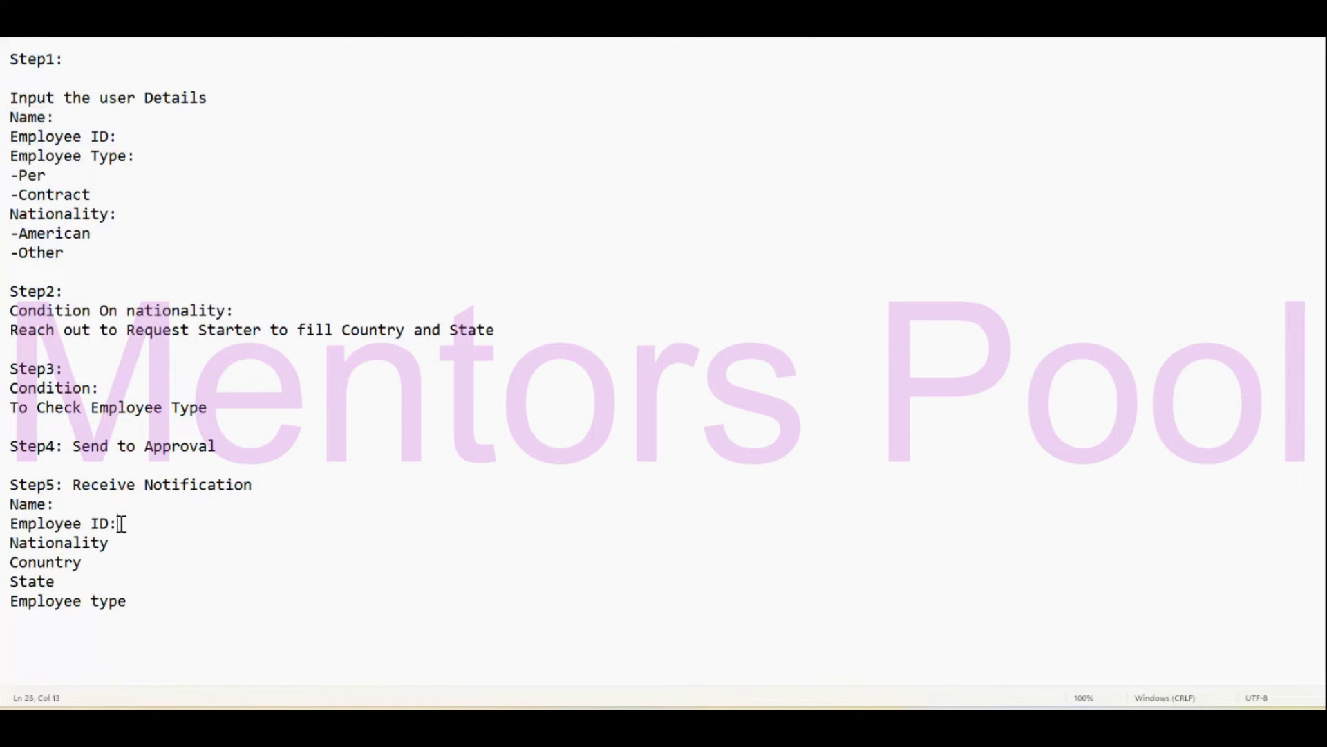
pyautogui.press('BackSpace')
pyautogui.click(91, 503)
pyautogui.press('BackSpace')
pyautogui.tripleClick(169, 601)
pyautogui.click(283, 614)
# Return to the Approval Process, where Approved Form's Commnets input is bound to Comments.
pyautogui.moveTo(725, 719)
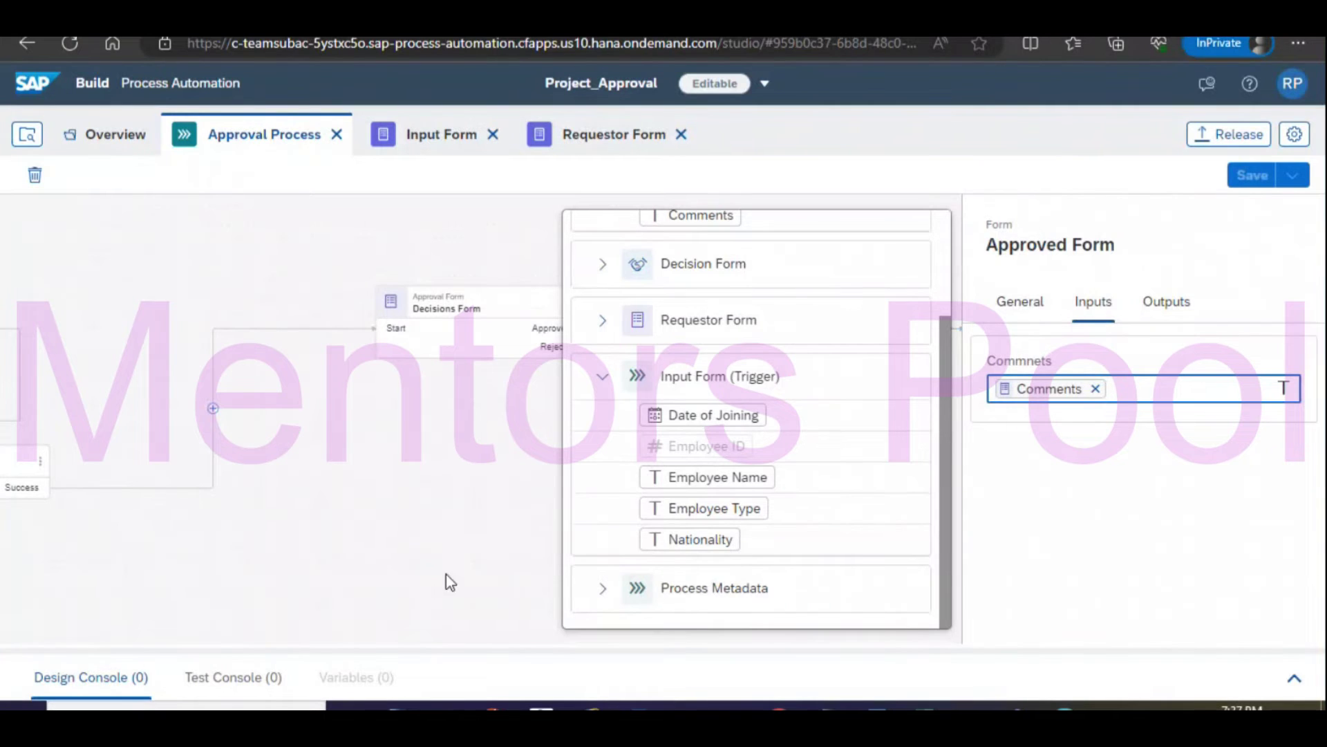
# Set the process Subject to 'Approval Process' plus the Employee Name variable.
pyautogui.click(471, 526)
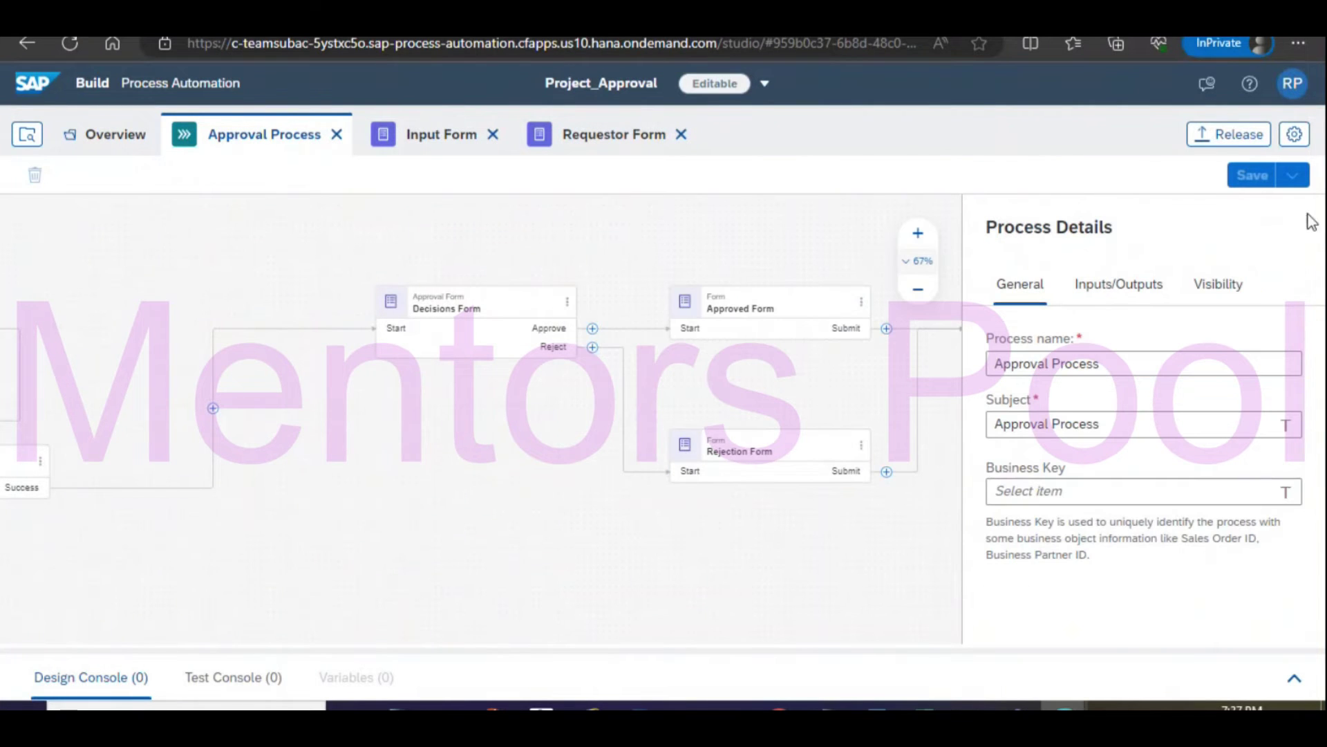
pyautogui.hscroll(5, 628, 522)
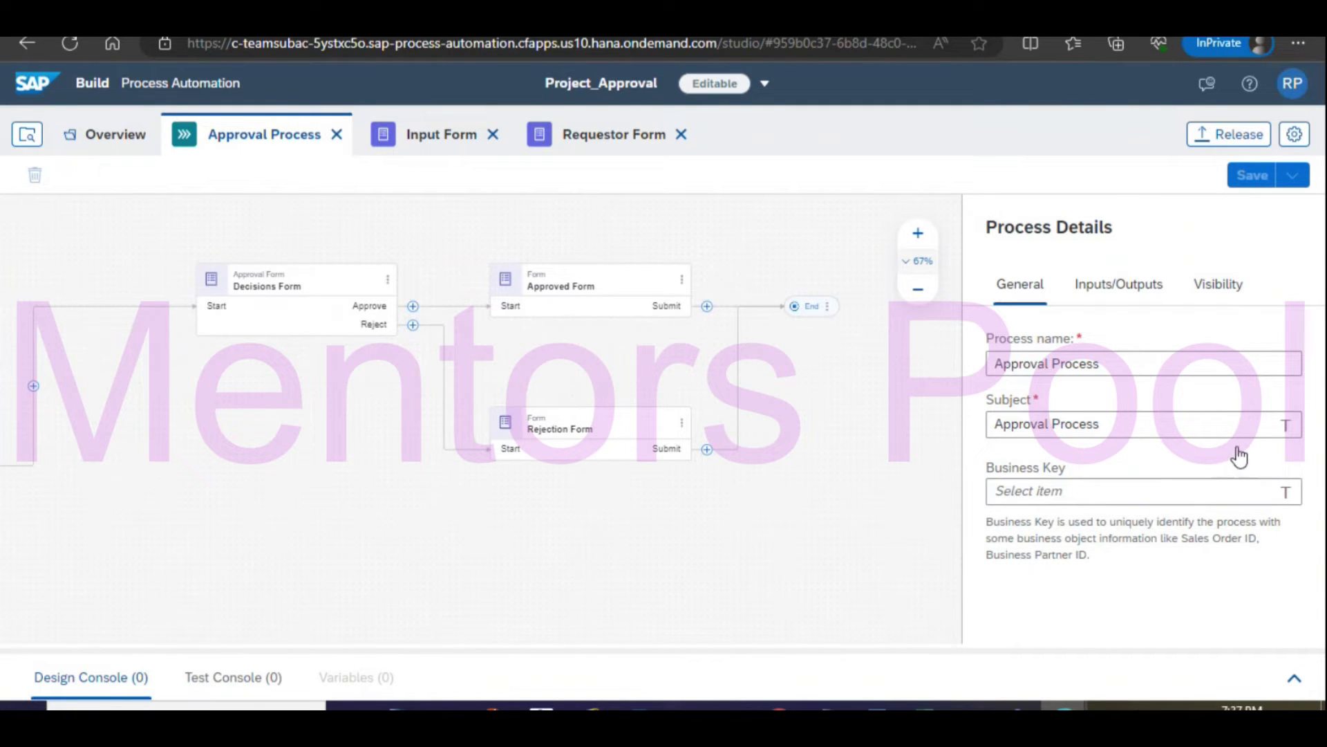
pyautogui.moveTo(1180, 428); pyautogui.dragTo(906, 415)
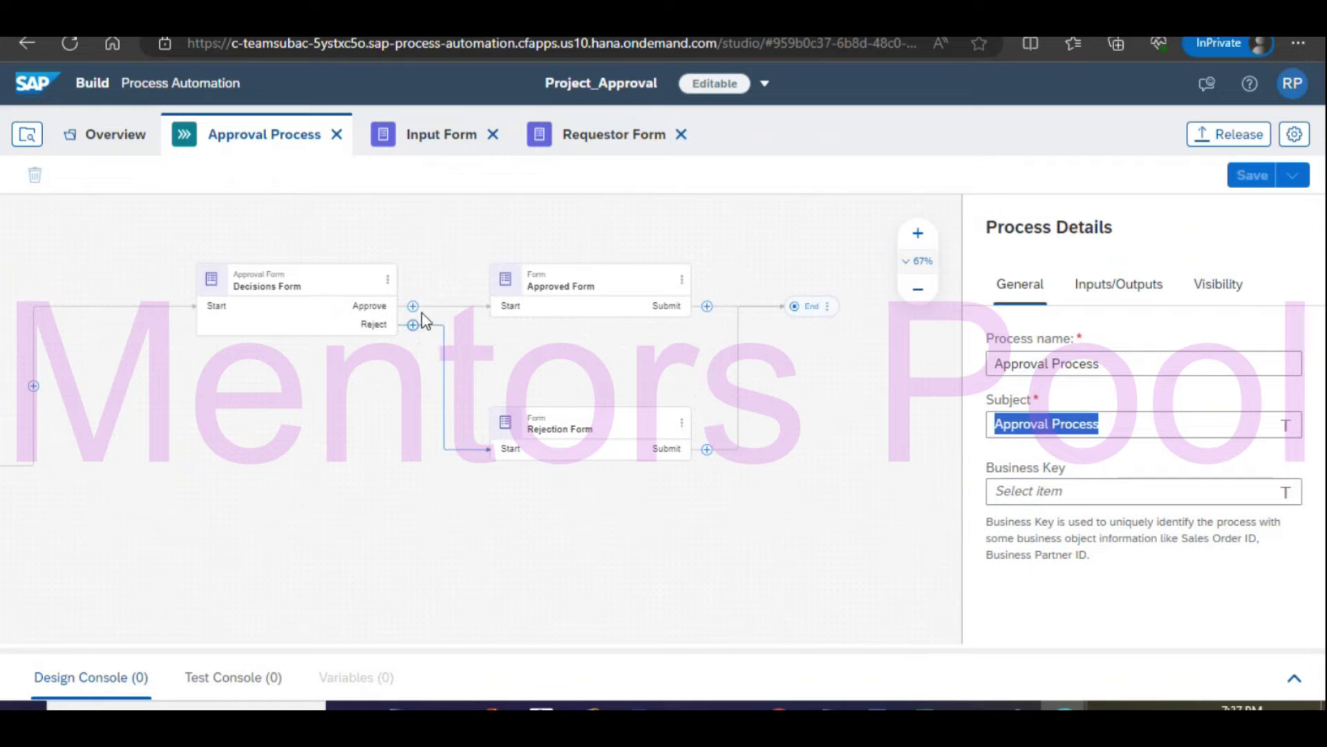
pyautogui.click(1121, 426)
pyautogui.click(1139, 428)
pyautogui.click(1139, 428)
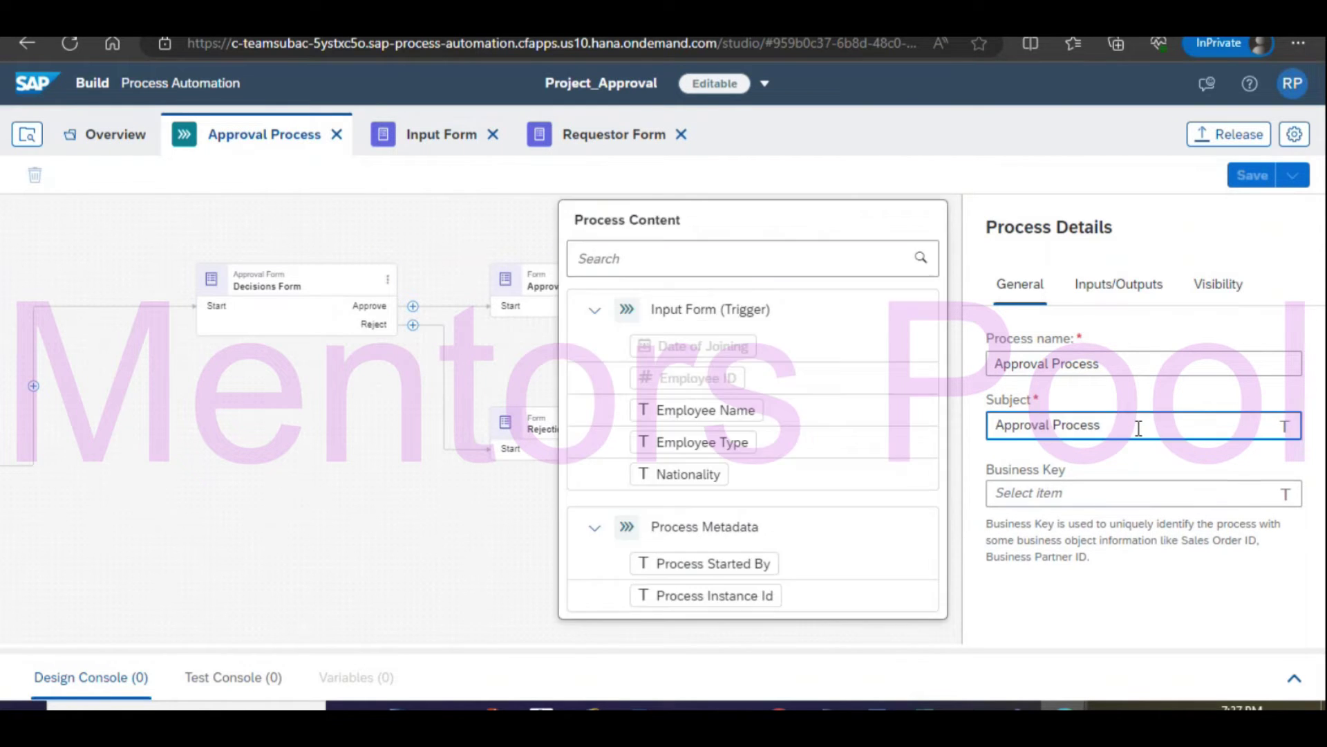
pyautogui.click(731, 416)
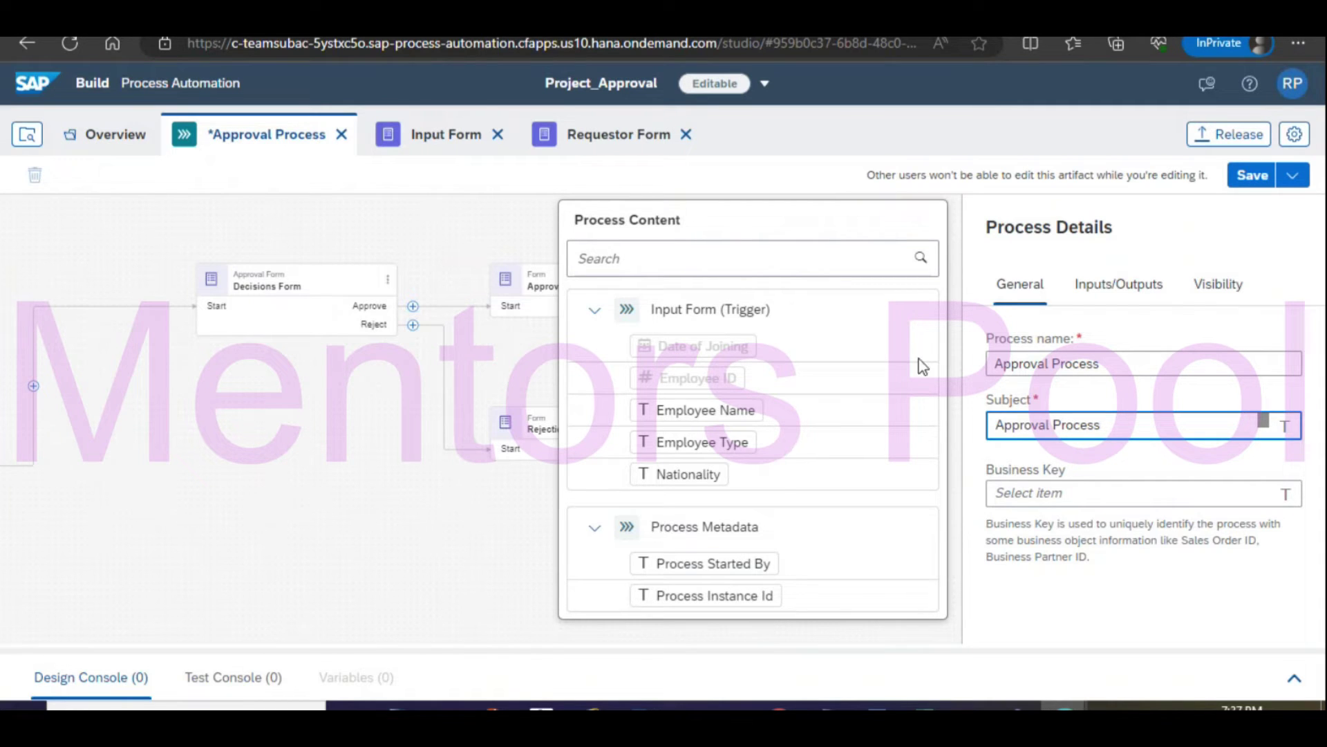
pyautogui.click(372, 589)
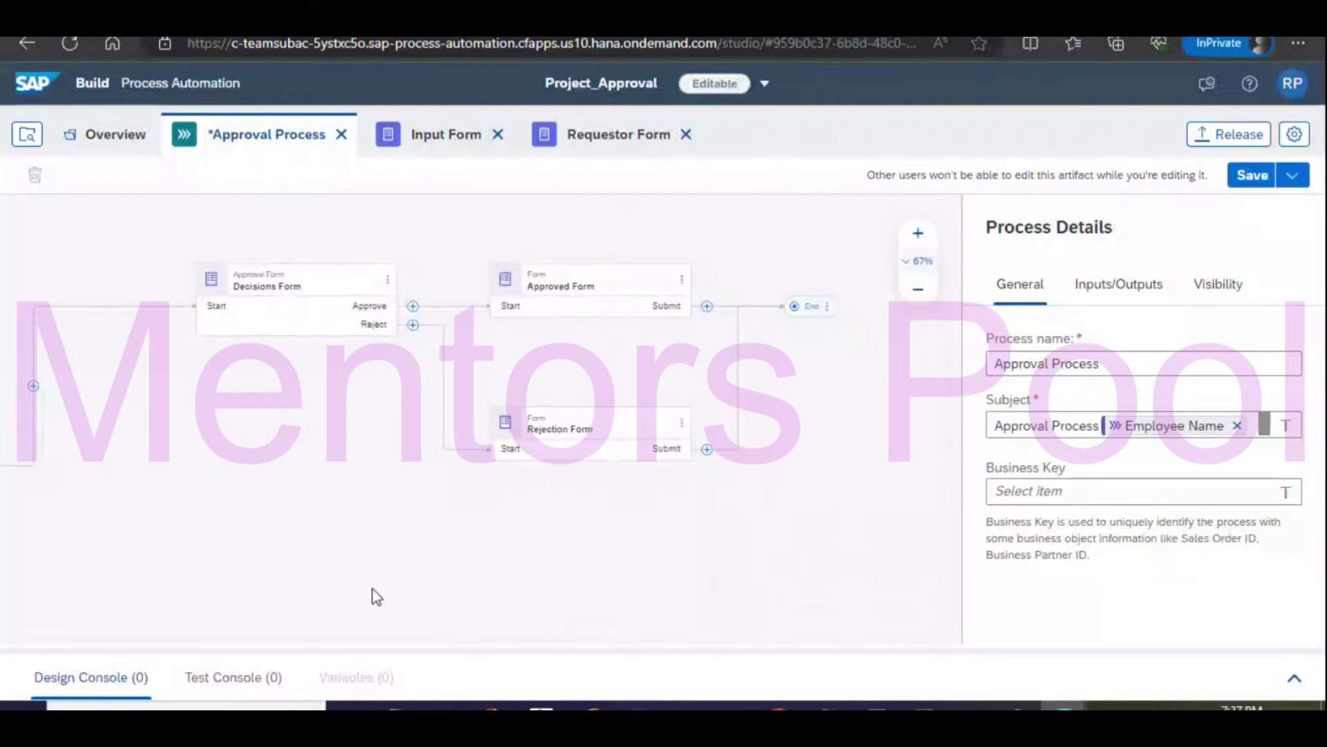
pyautogui.click(587, 294)
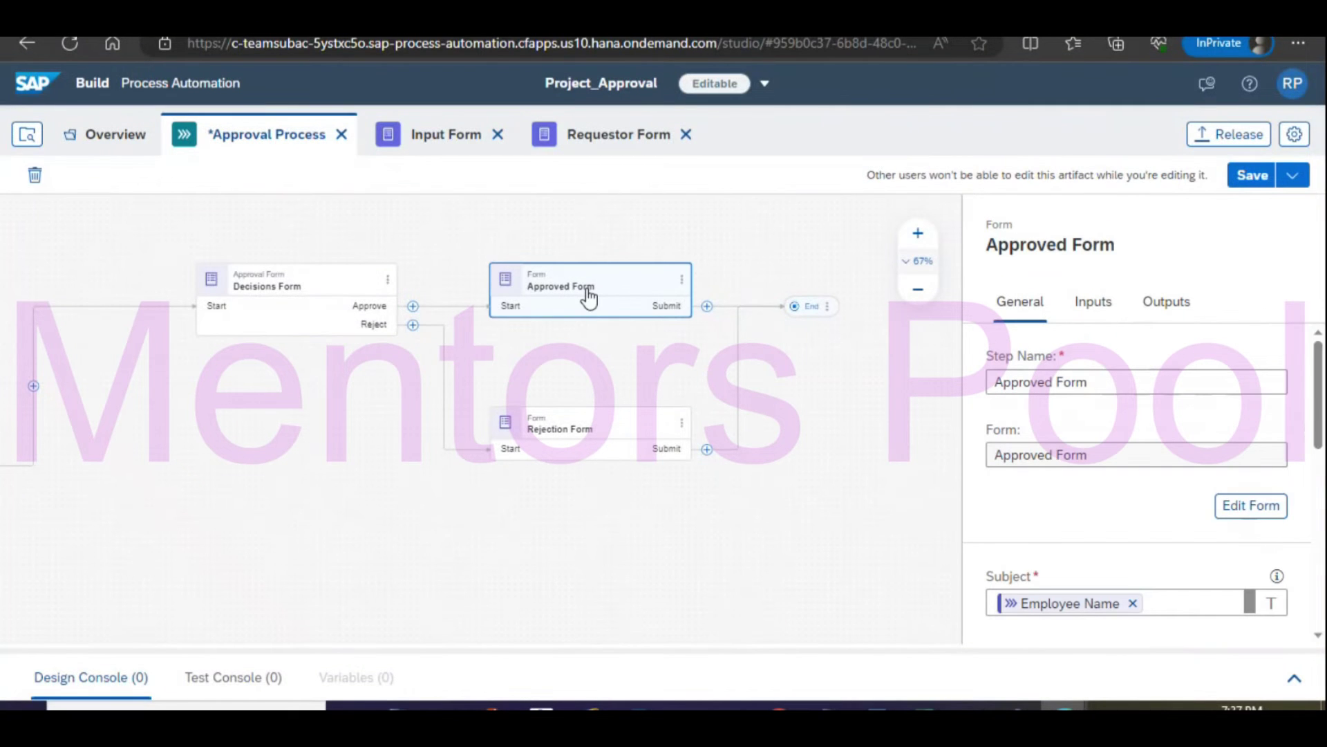
# In the Approved Form editor, add an Employee Name text field and a numeric Employee ID field.
pyautogui.click(681, 280)
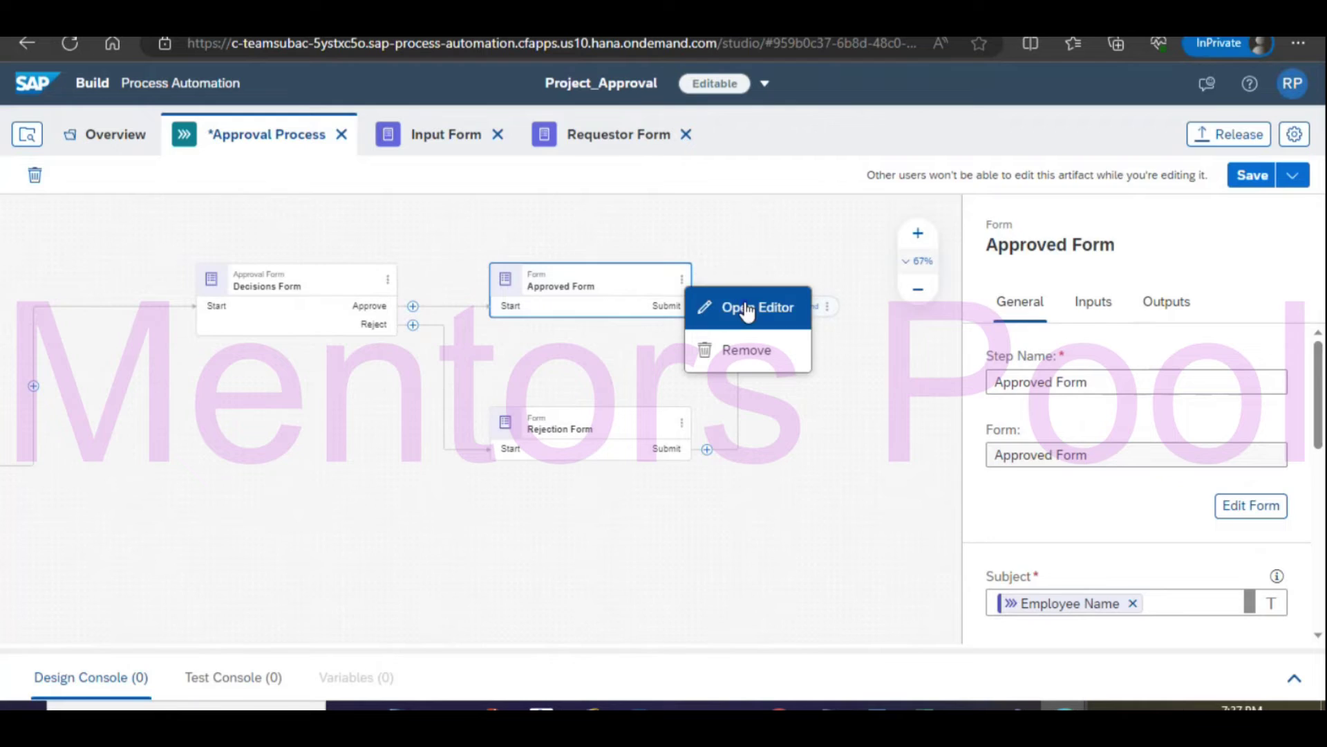
pyautogui.click(745, 309)
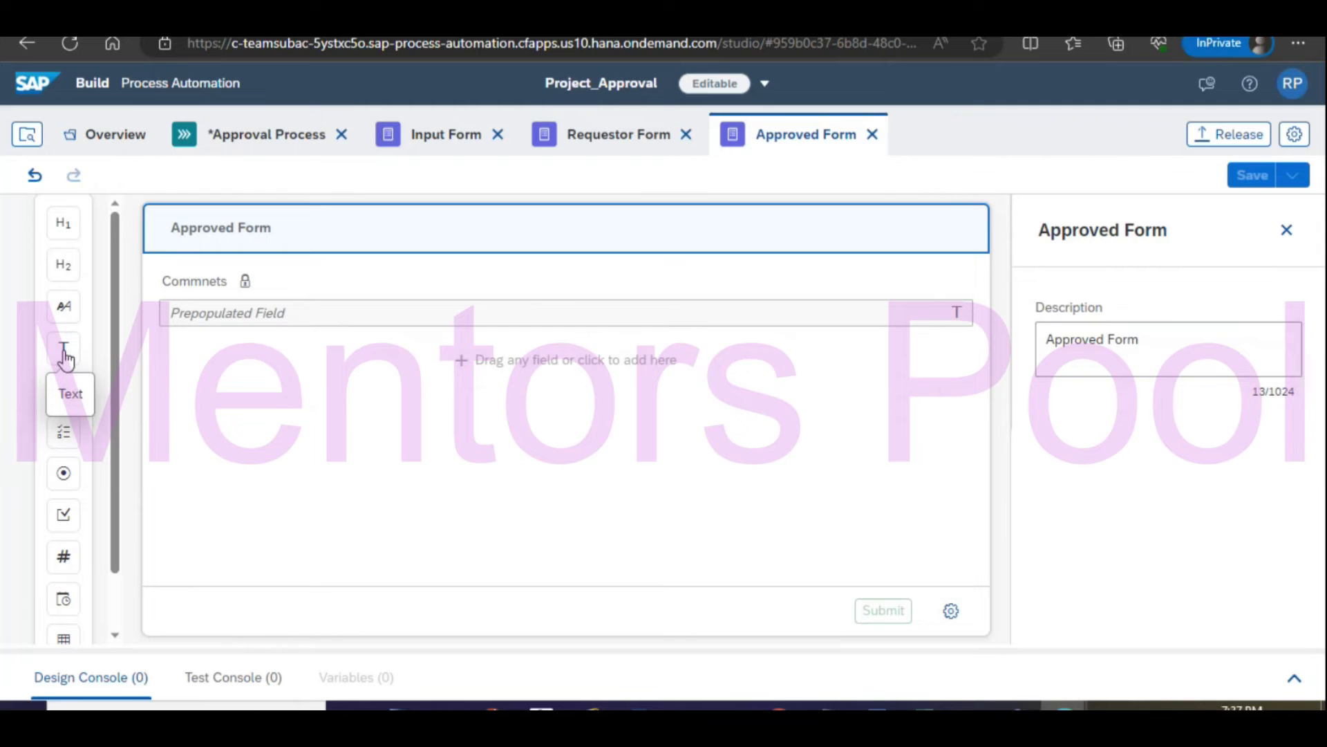
pyautogui.click(64, 352)
pyautogui.write('Employee')
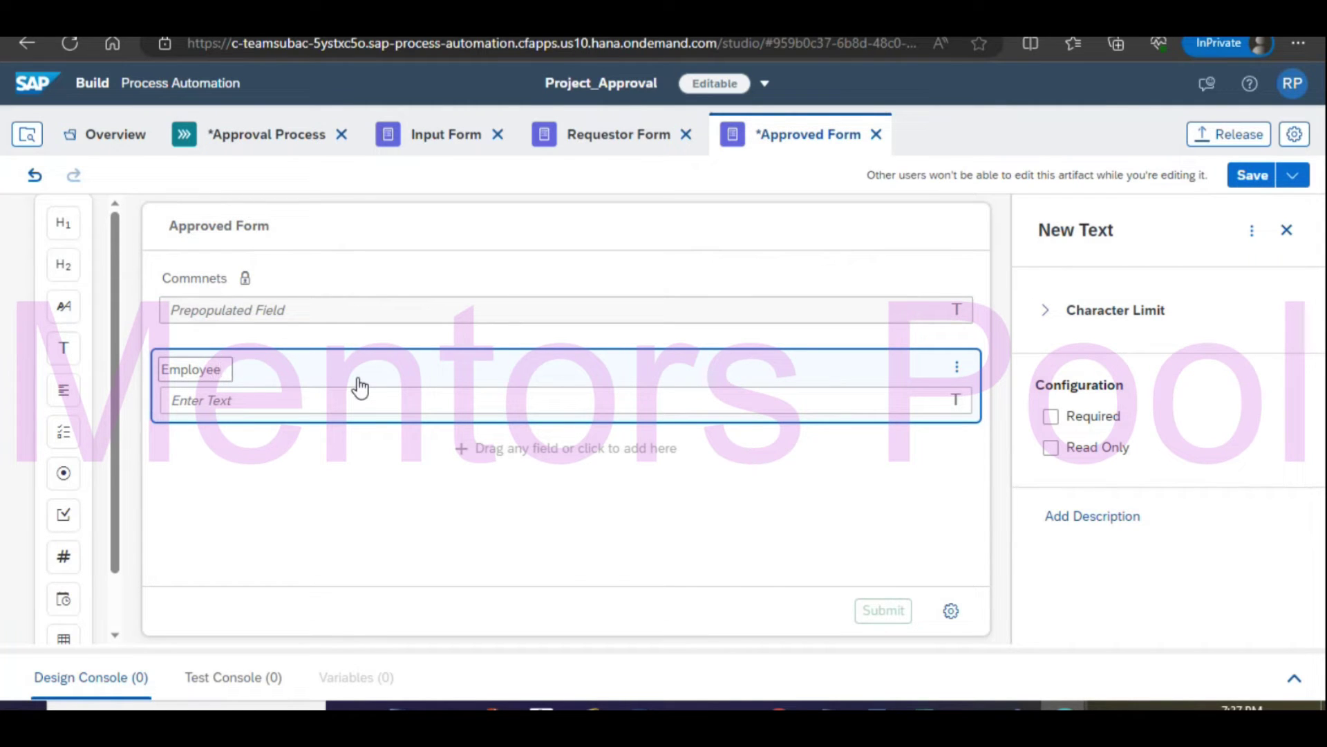
pyautogui.write(' ID')
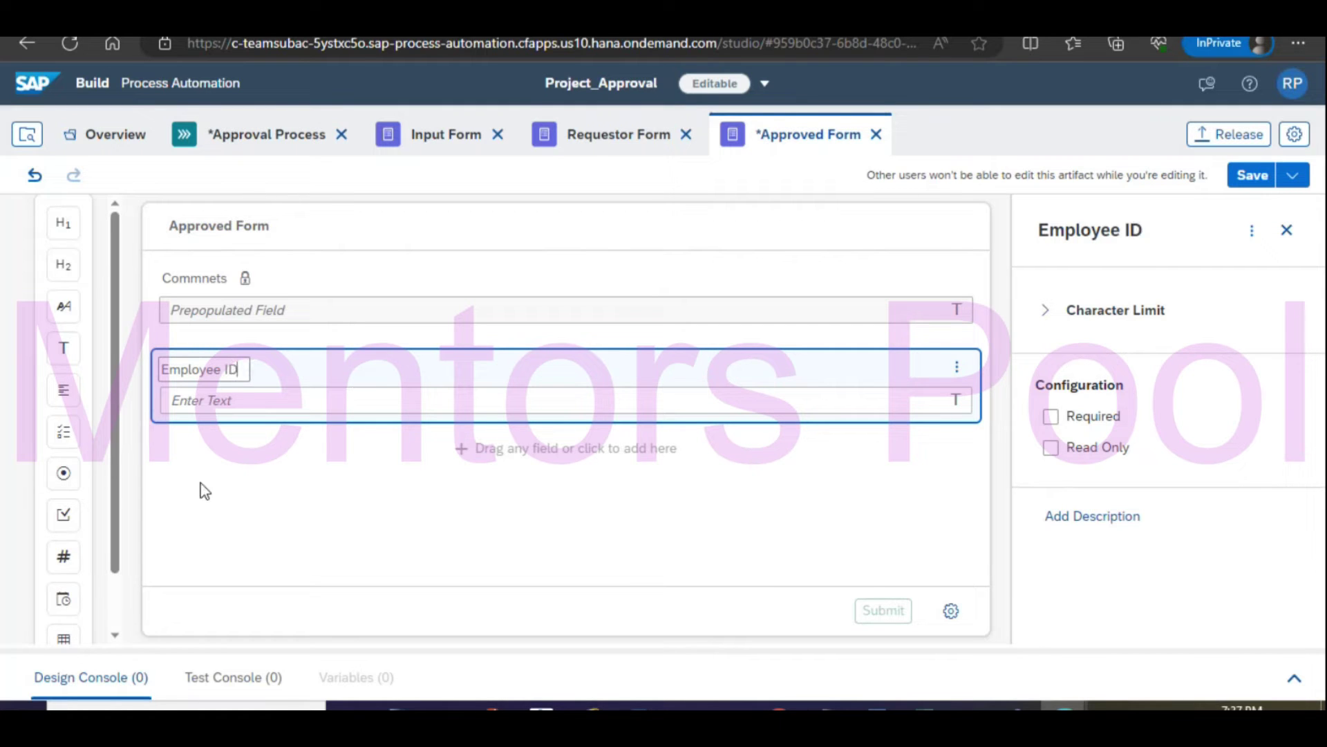
pyautogui.press('BackSpace')
pyautogui.press('BackSpace')
pyautogui.press('BackSpace')
pyautogui.press('BackSpace')
pyautogui.press('BackSpace')
pyautogui.press('BackSpace')
pyautogui.press('BackSpace')
pyautogui.press('BackSpace')
pyautogui.press('BackSpace')
pyautogui.press('BackSpace')
pyautogui.press('BackSpace')
pyautogui.write('Employee Name')
pyautogui.click(181, 505)
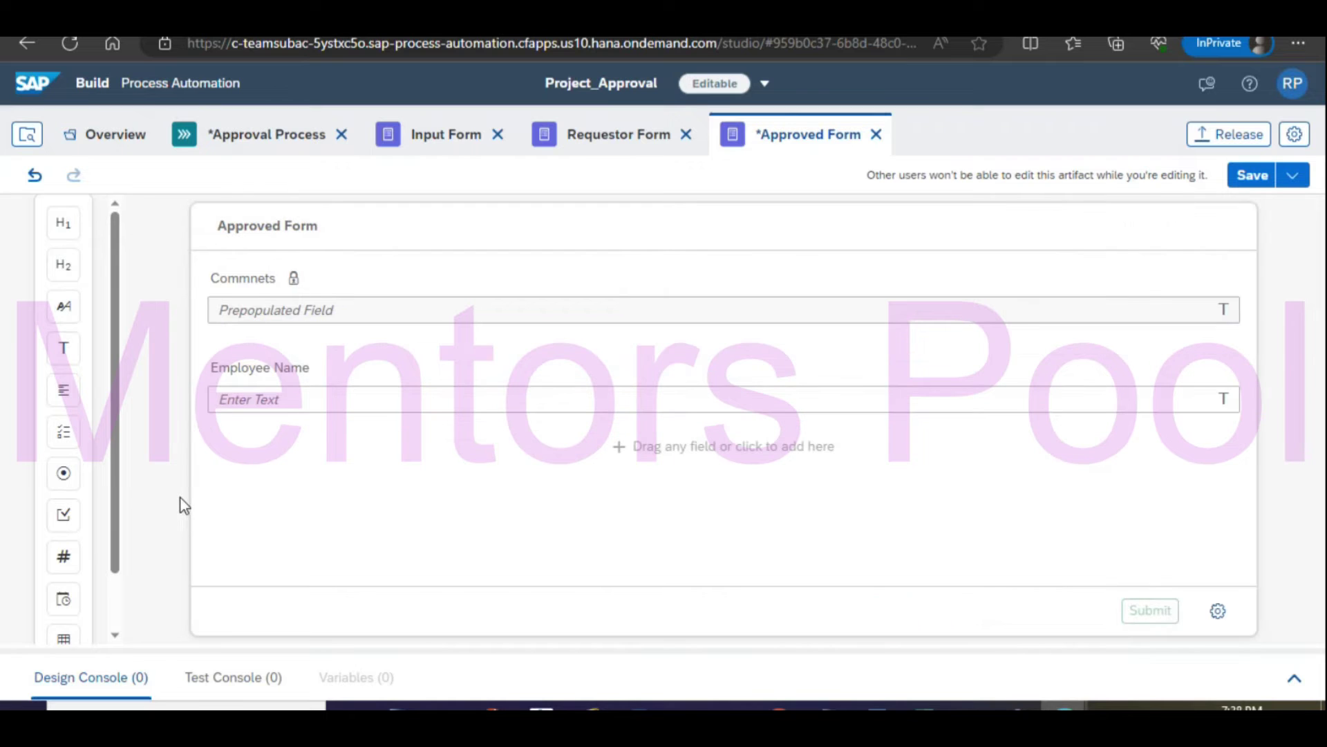
pyautogui.moveTo(63, 556); pyautogui.dragTo(334, 465)
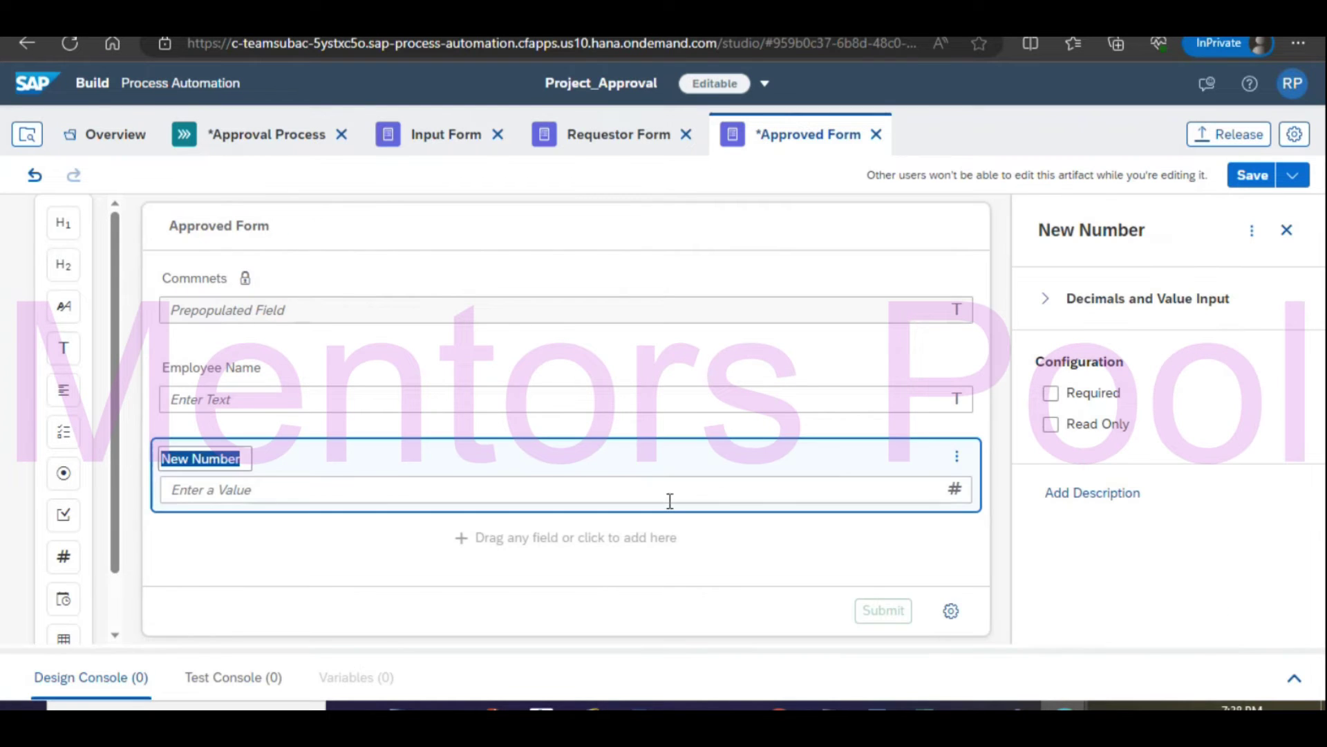
pyautogui.write('Employee')
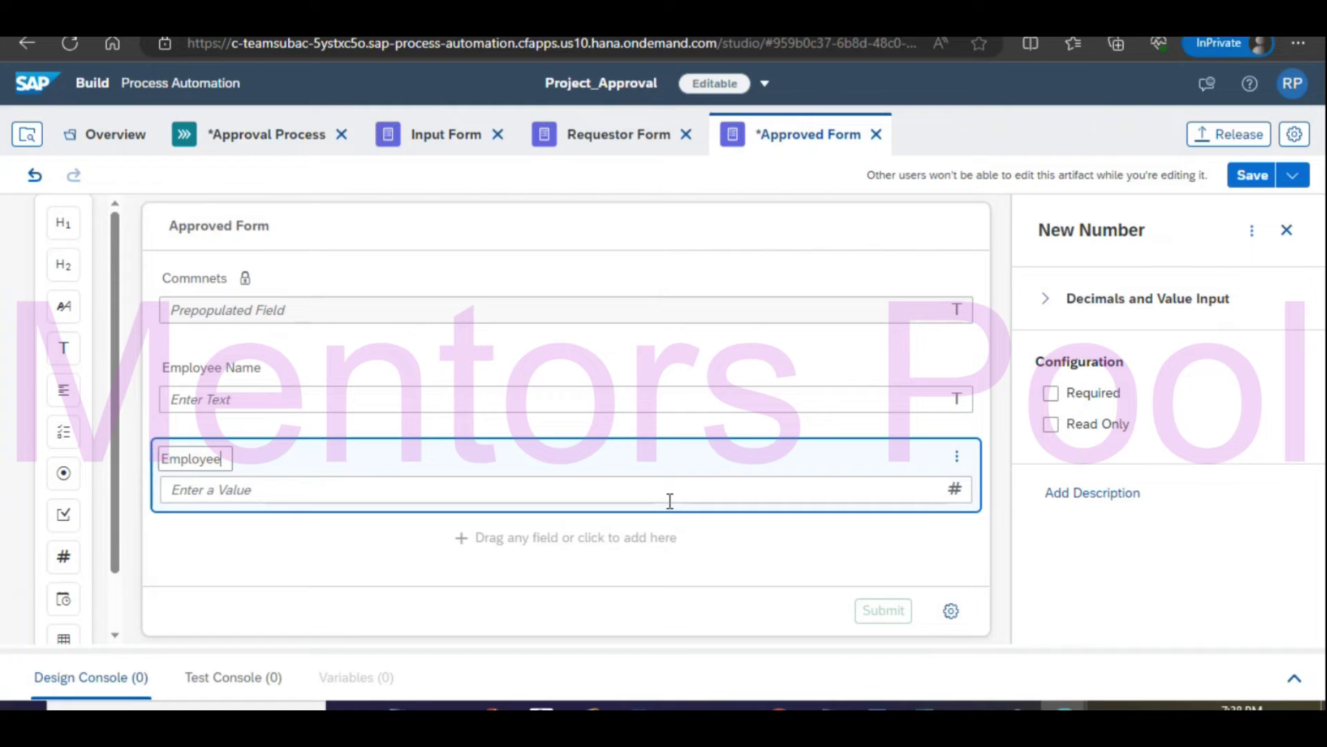
pyautogui.write(' ID')
# Delete an unwanted text field and add a Nationality text field at the form's end.
pyautogui.click(207, 536)
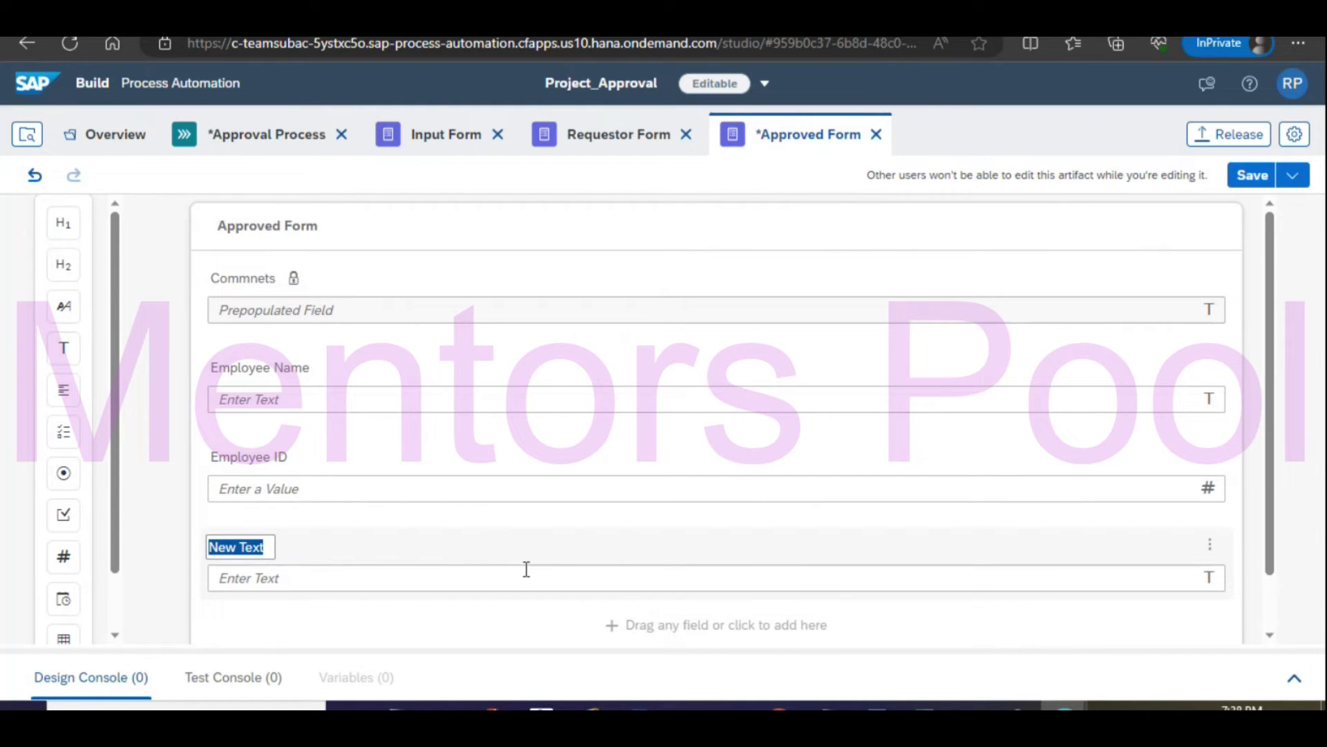
pyautogui.click(1221, 548)
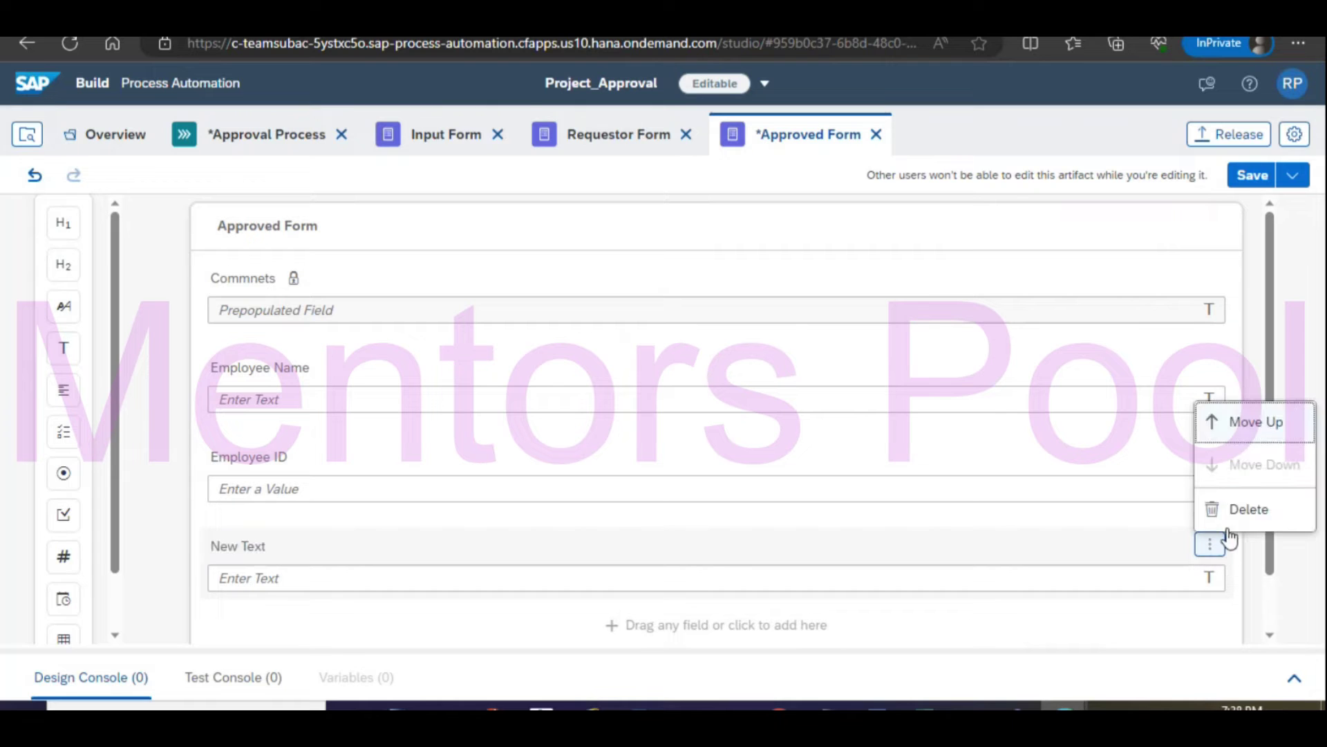
pyautogui.click(1236, 511)
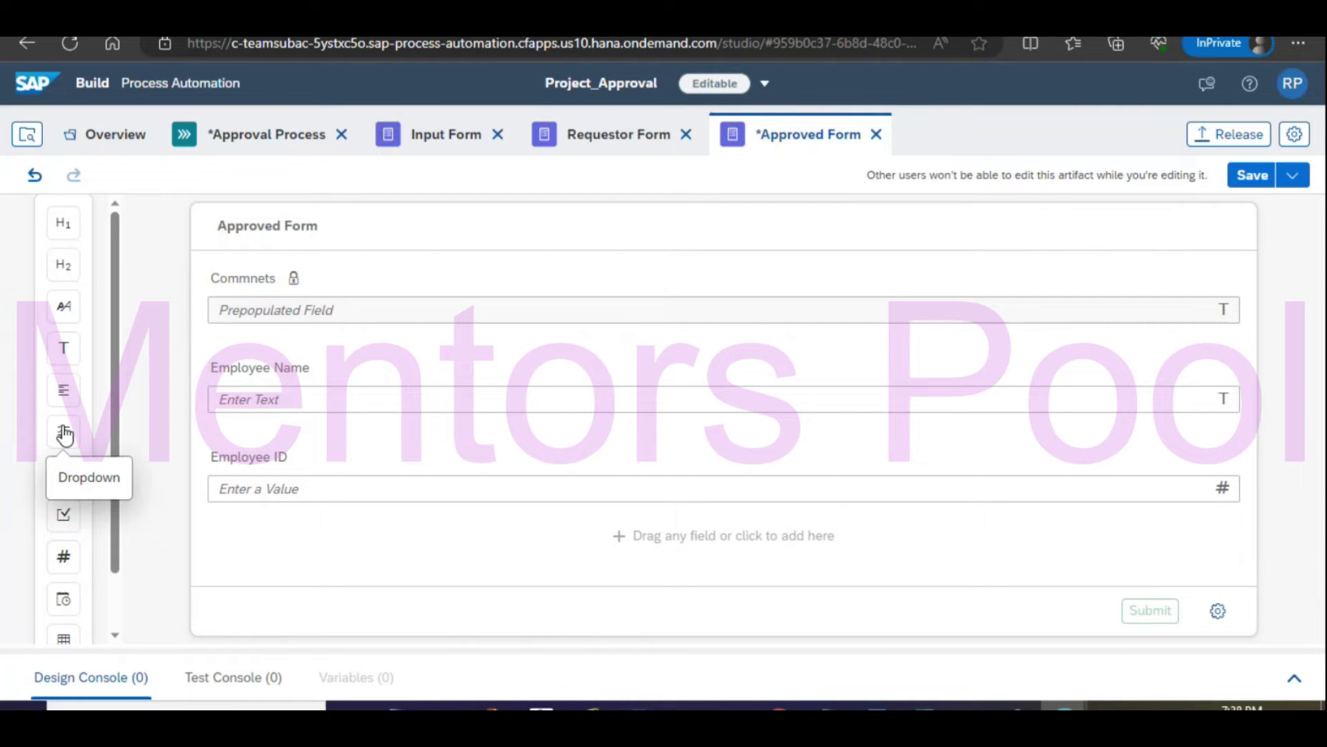
pyautogui.moveTo(63, 348); pyautogui.dragTo(471, 571)
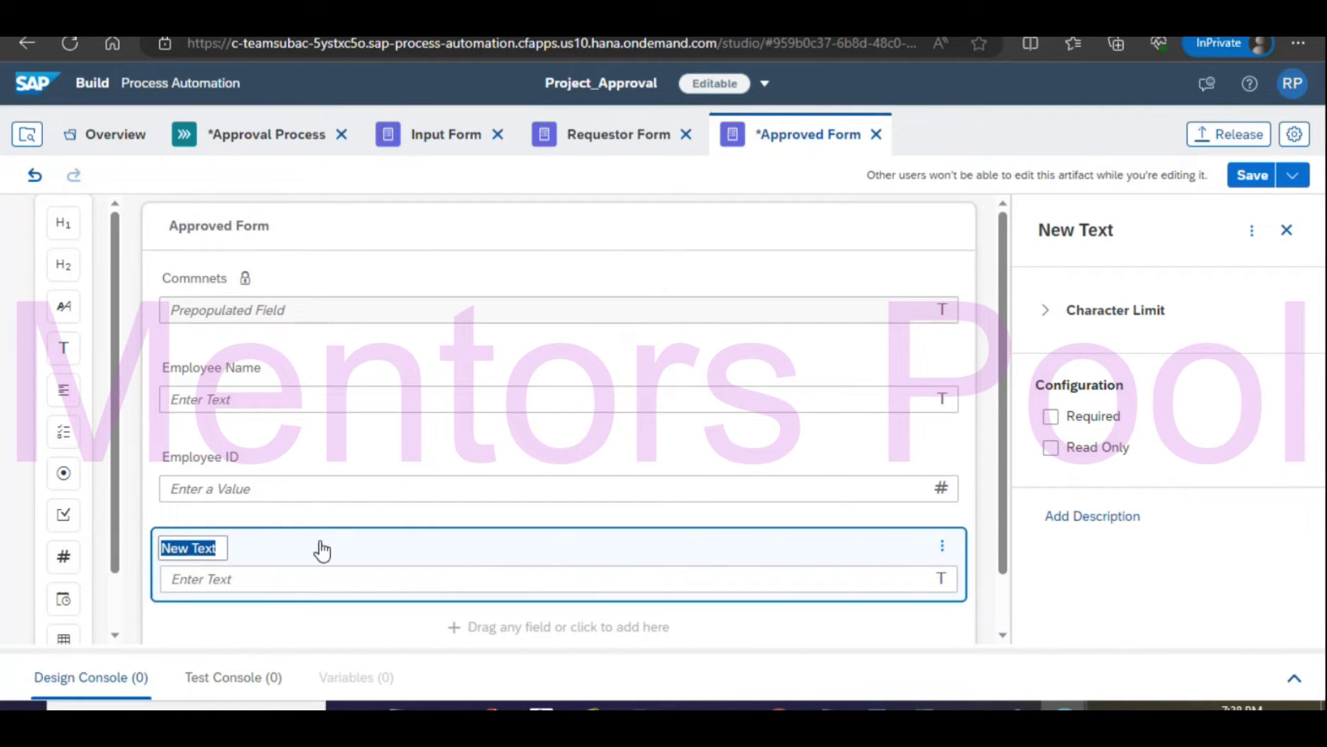
pyautogui.write('Nation')
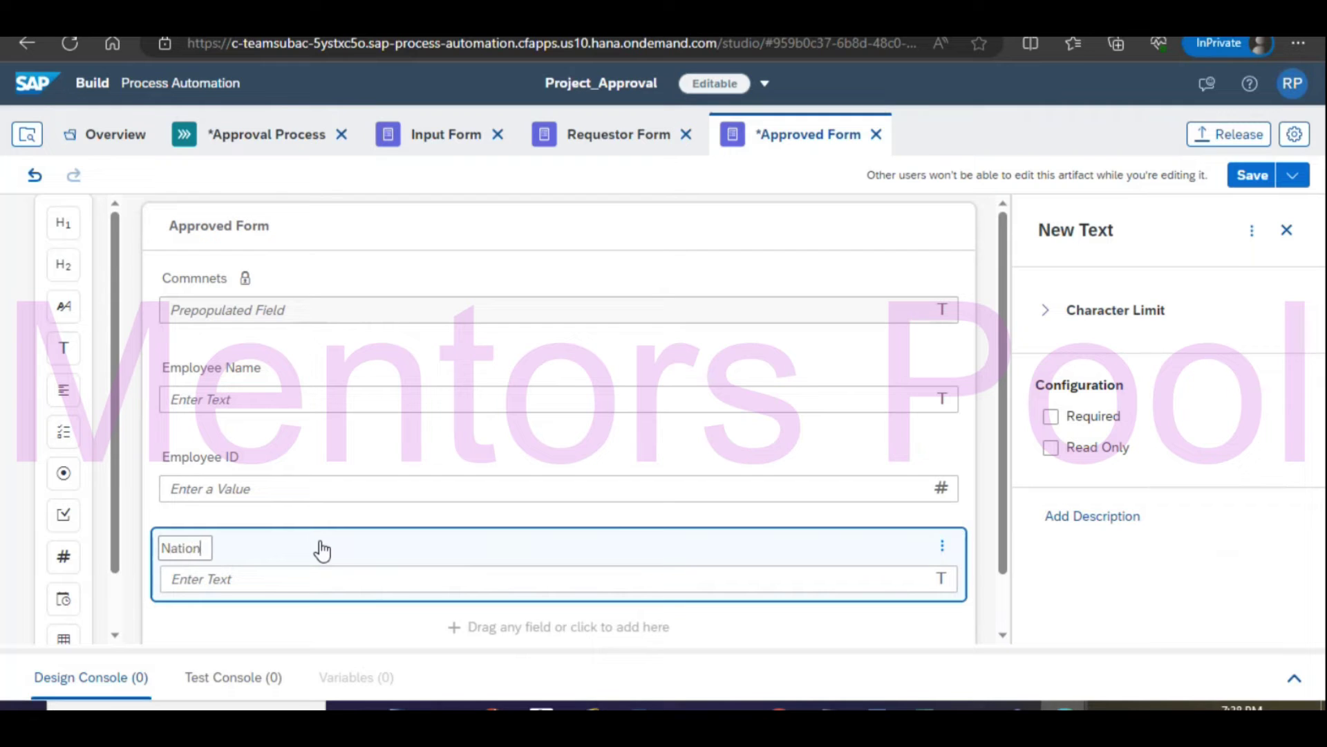
pyautogui.write('ality')
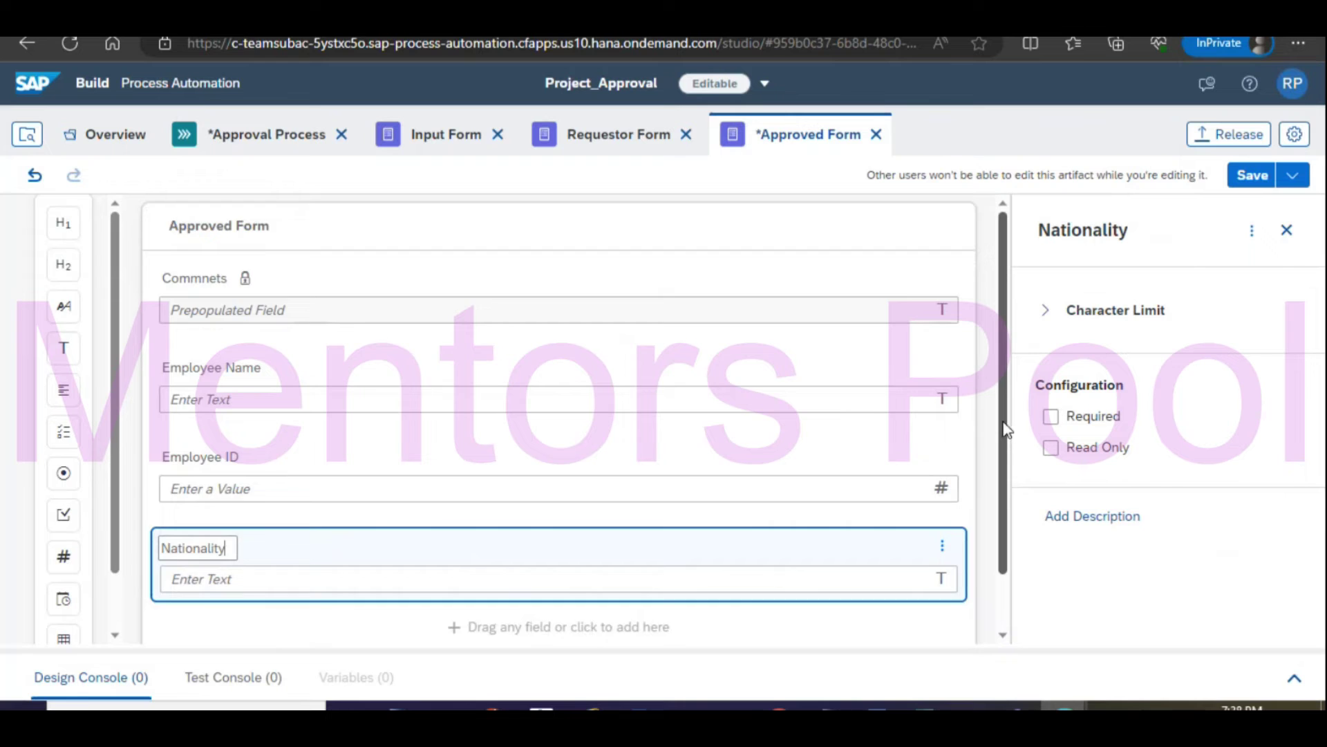
pyautogui.moveTo(1003, 423); pyautogui.dragTo(1021, 551)
# Add Country and State text fields below Nationality.
pyautogui.click(300, 575)
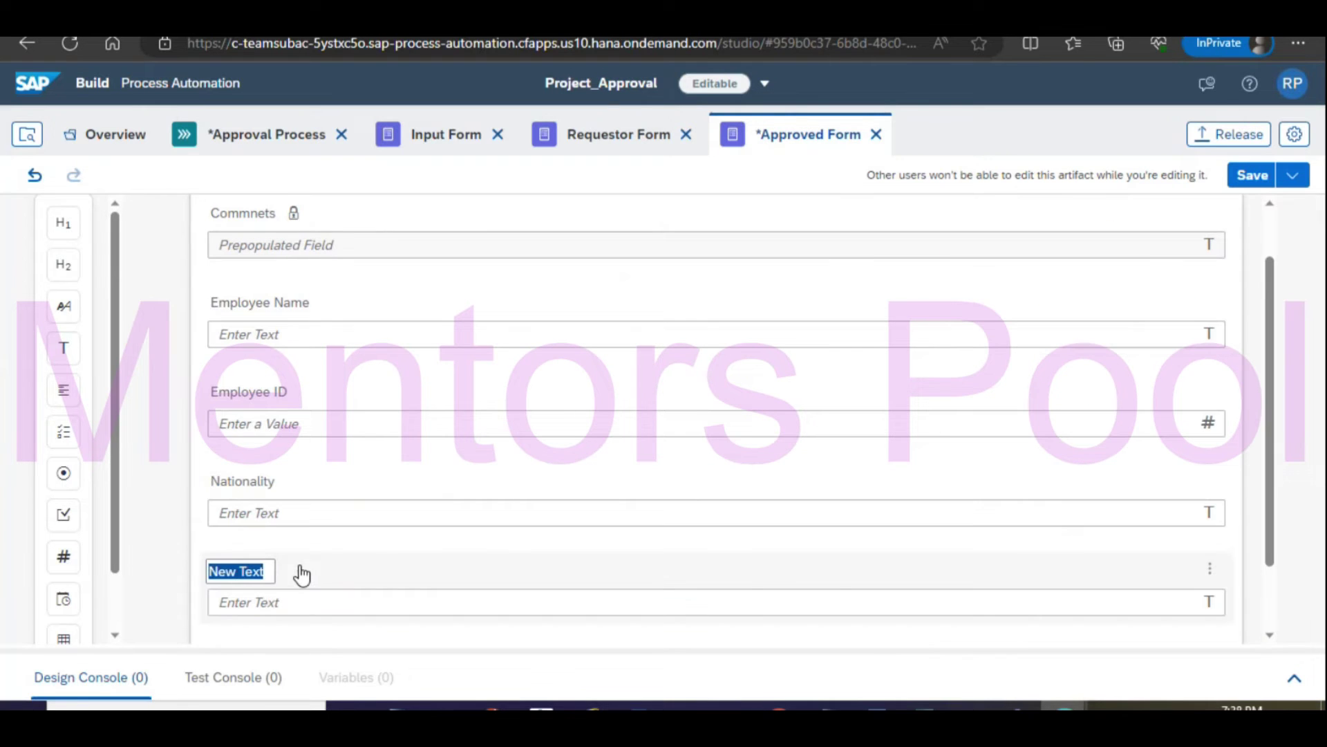
pyautogui.write('Country')
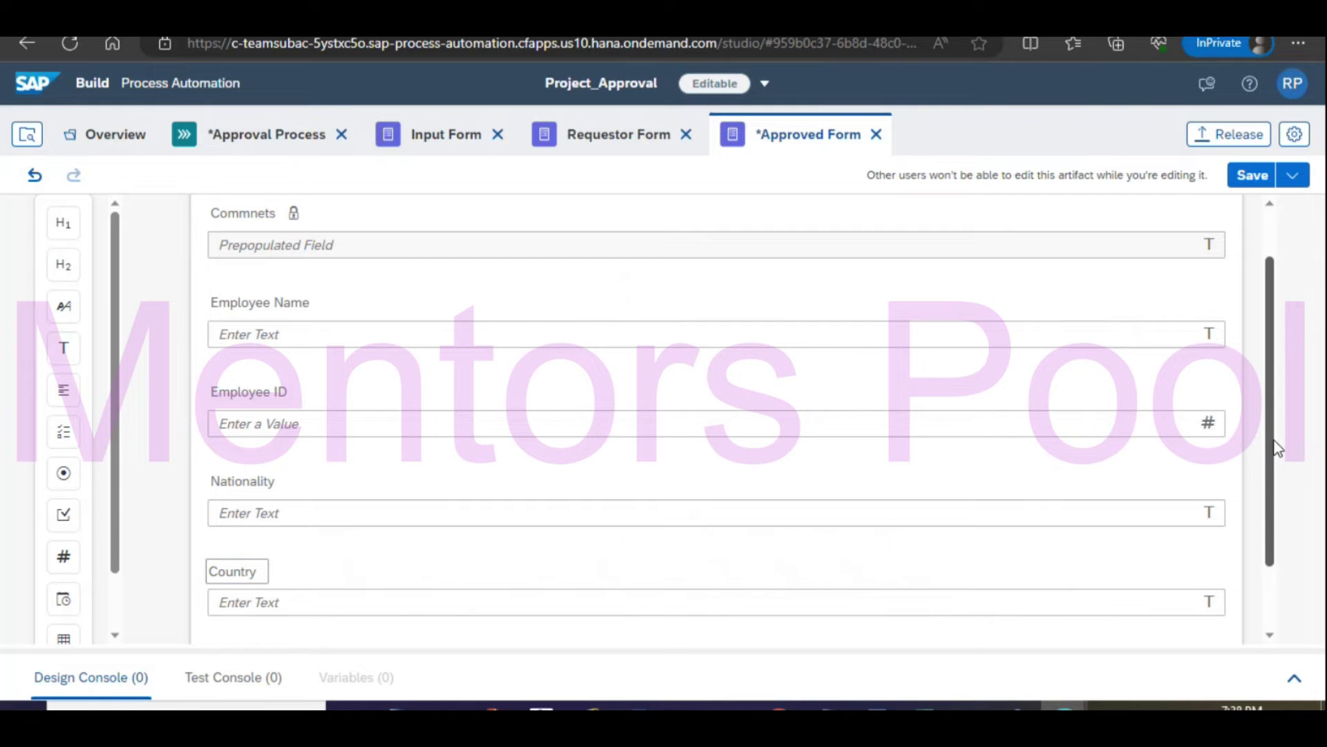
pyautogui.scroll(-2, 1279, 466)
pyautogui.click(467, 546)
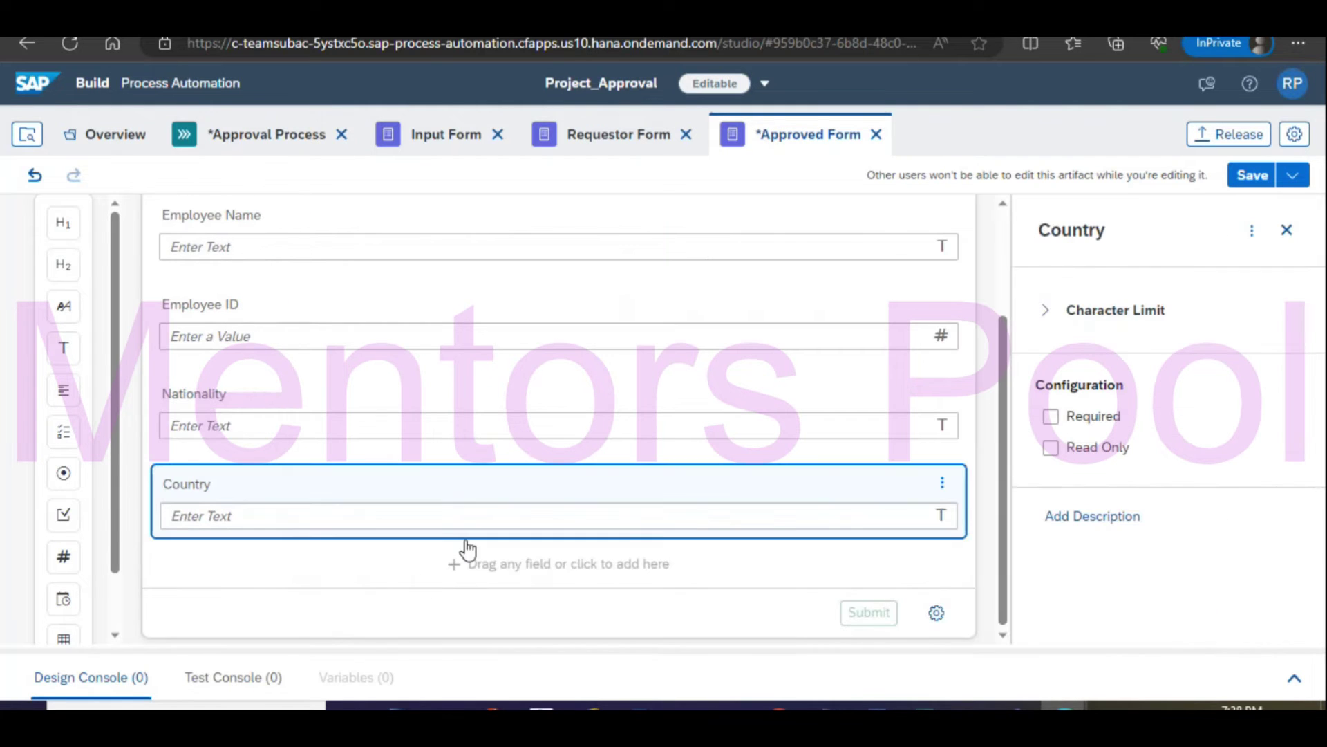
pyautogui.click(234, 589)
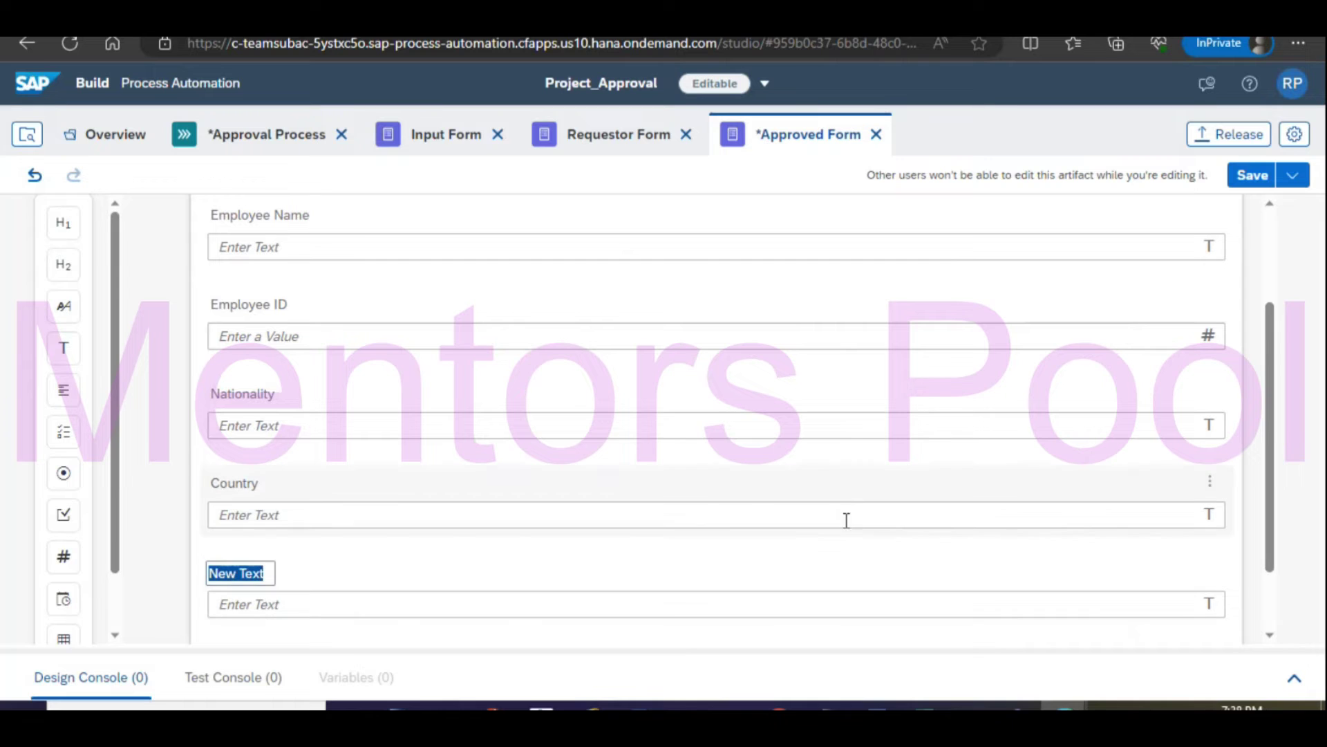
pyautogui.write('State')
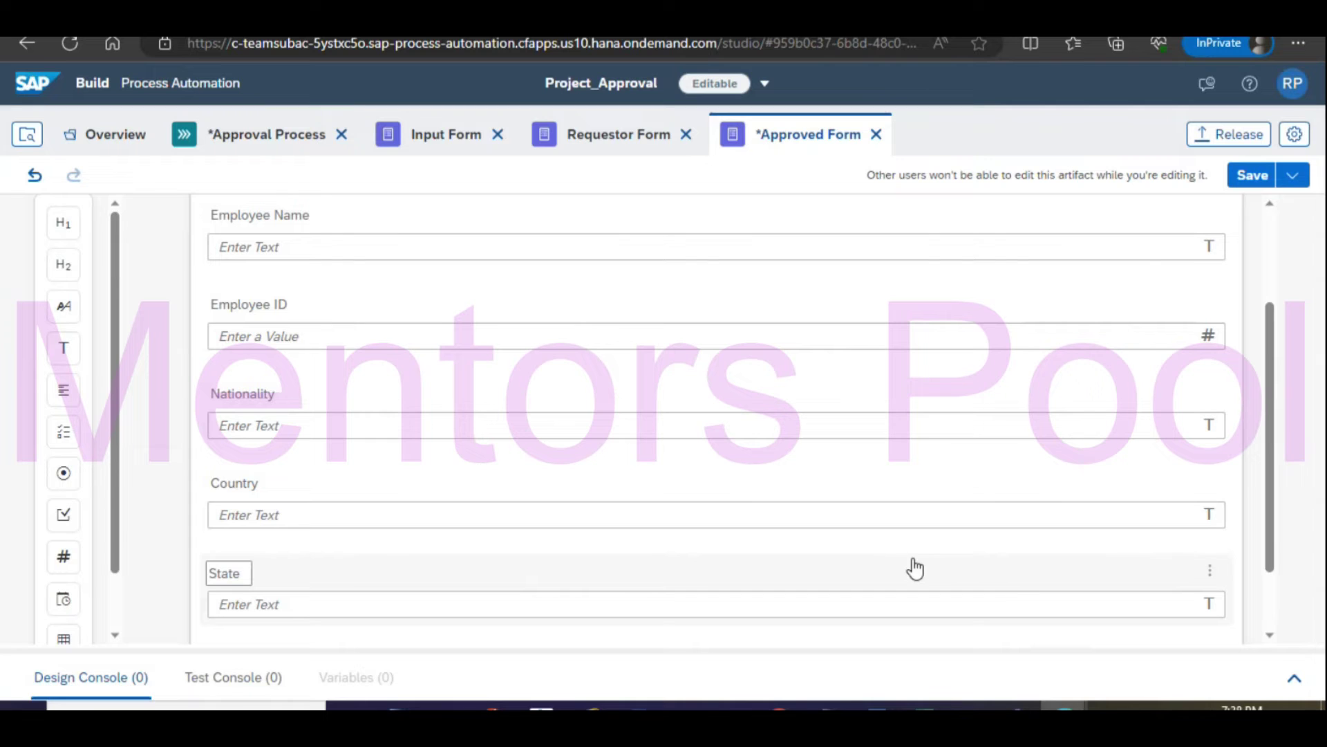
pyautogui.click(1028, 587)
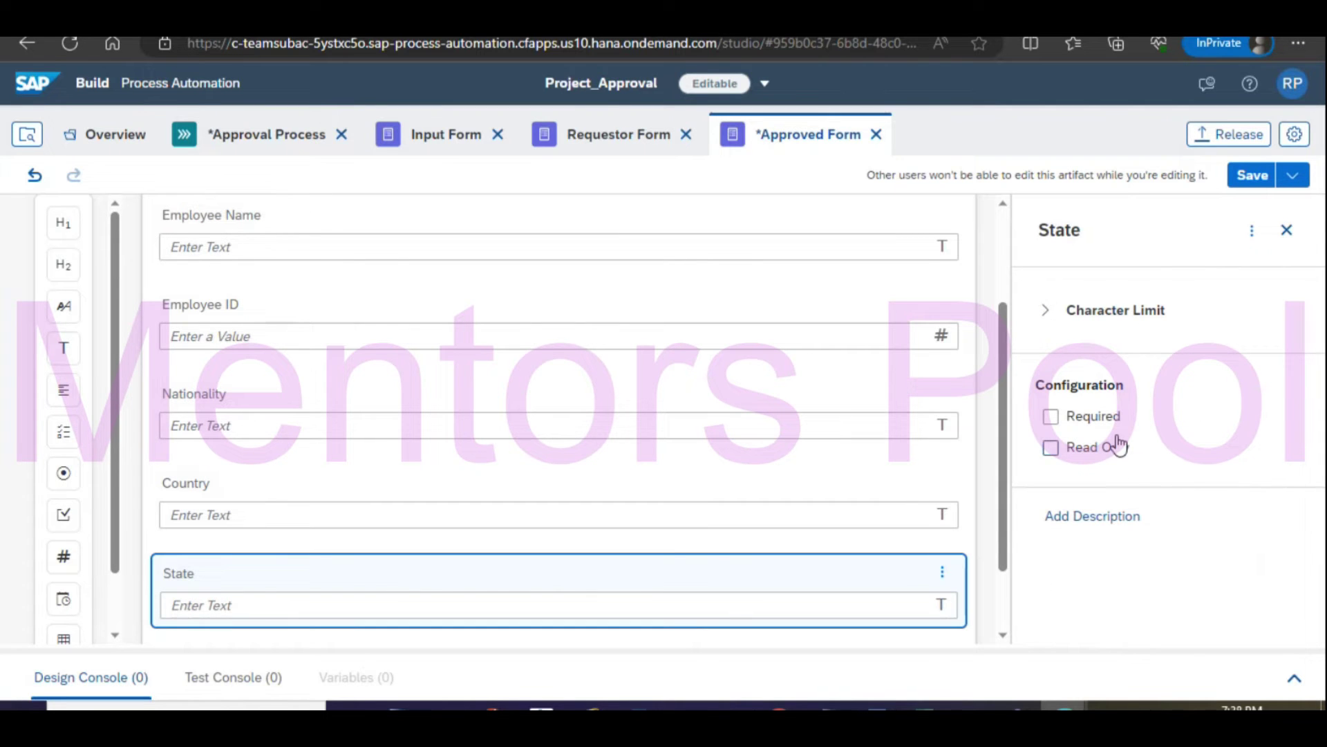
# Make the State, Country, Nationality, Employee ID and Employee Name fields read-only.
pyautogui.click(1118, 446)
pyautogui.click(408, 492)
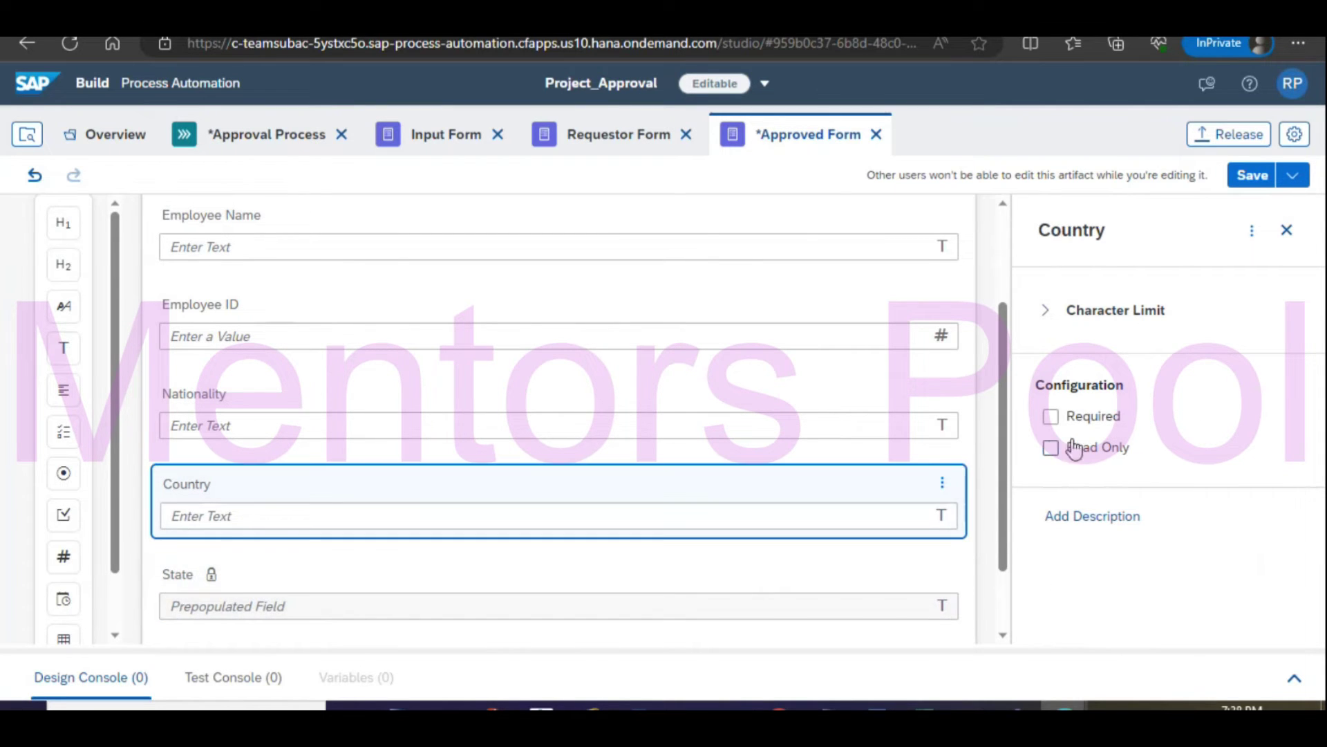
pyautogui.click(1074, 448)
pyautogui.click(399, 401)
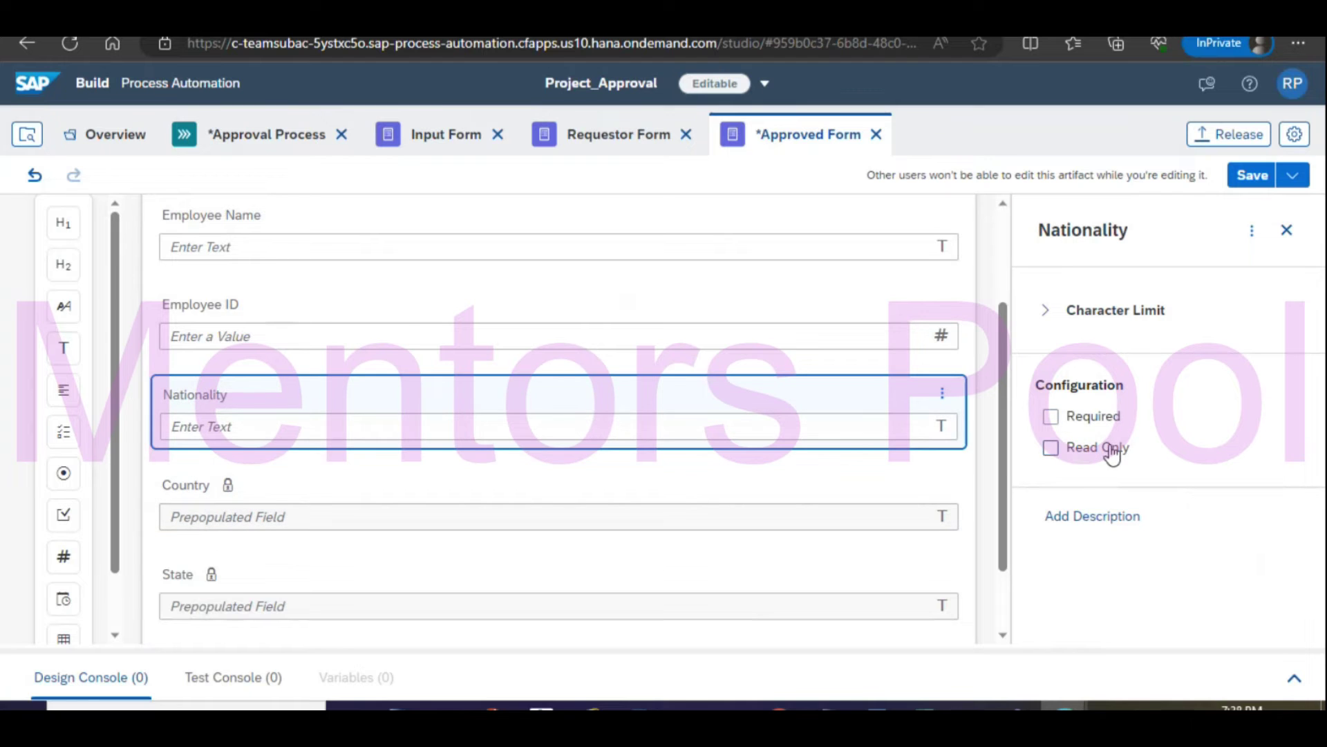
pyautogui.click(1112, 450)
pyautogui.click(380, 322)
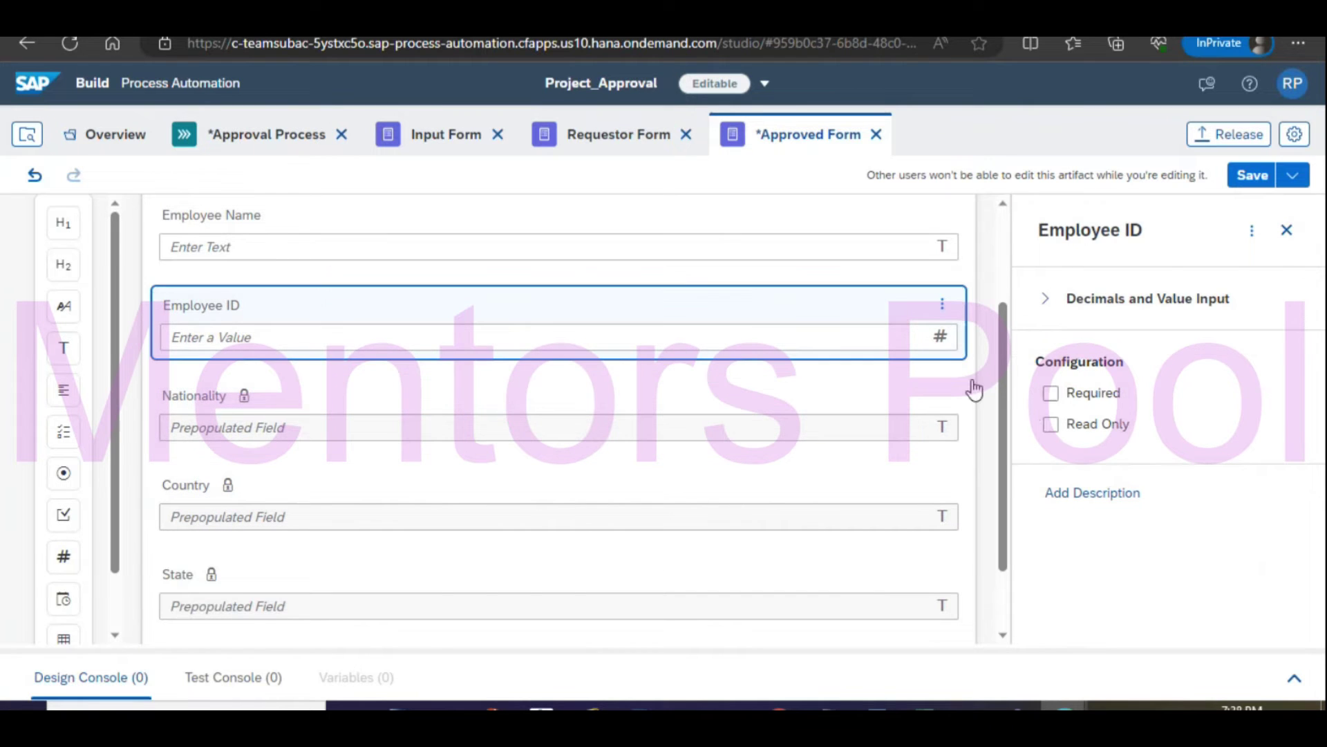
pyautogui.click(1089, 430)
pyautogui.click(372, 231)
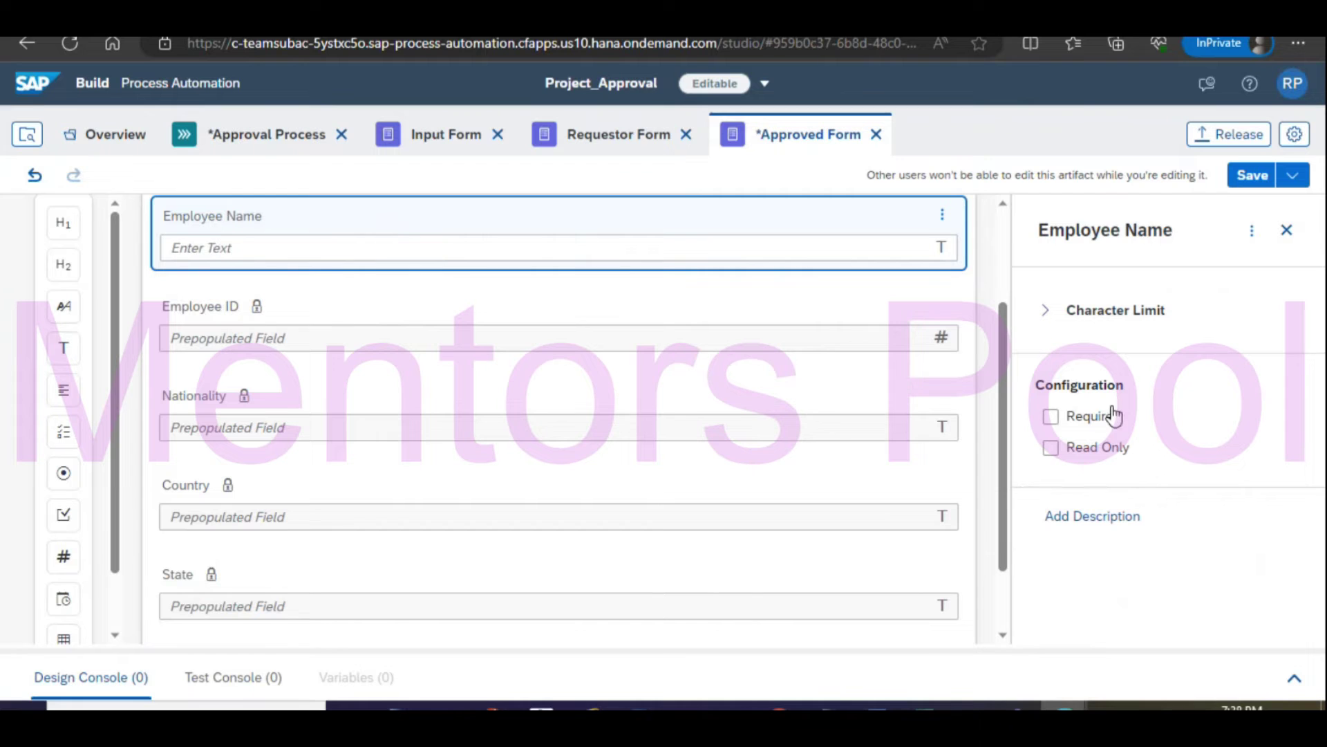
pyautogui.click(1099, 449)
# Save the Approved Form and return to the Approval Process diagram.
pyautogui.scroll(3, 785, 412)
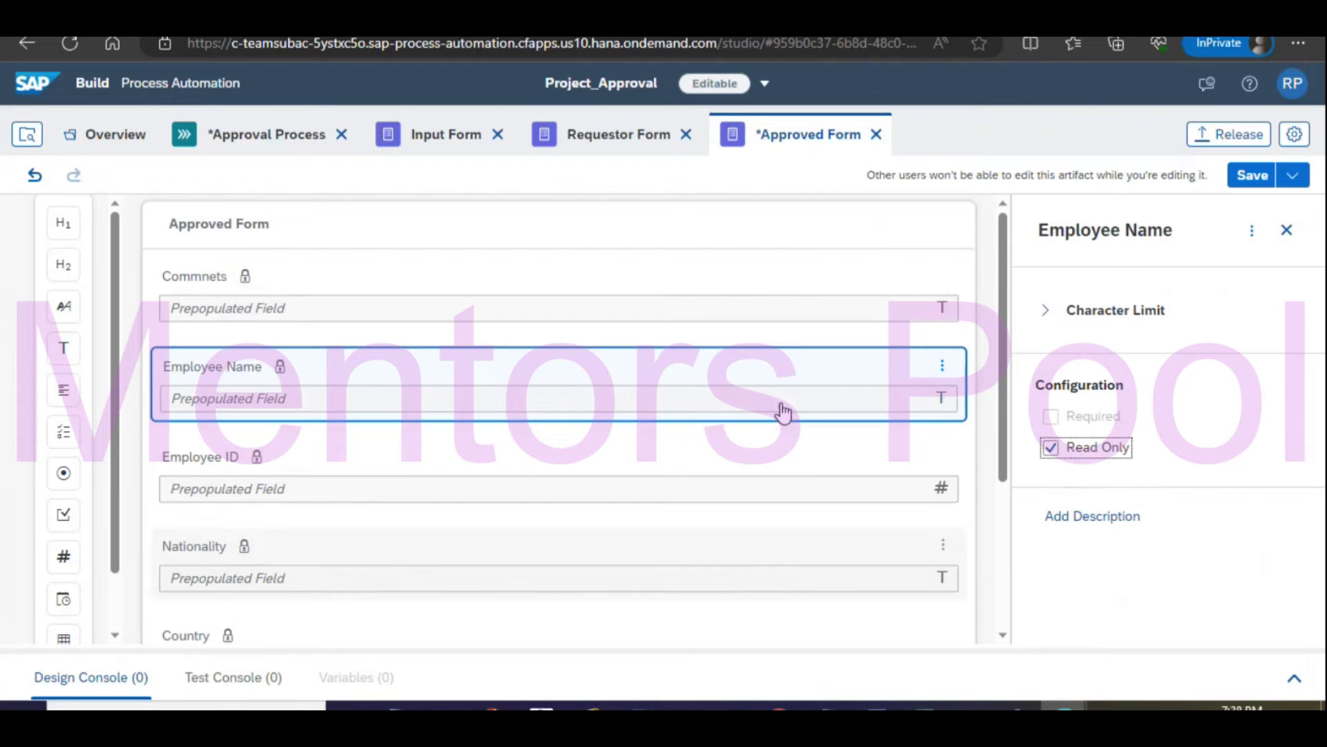
pyautogui.click(389, 296)
pyautogui.click(1260, 177)
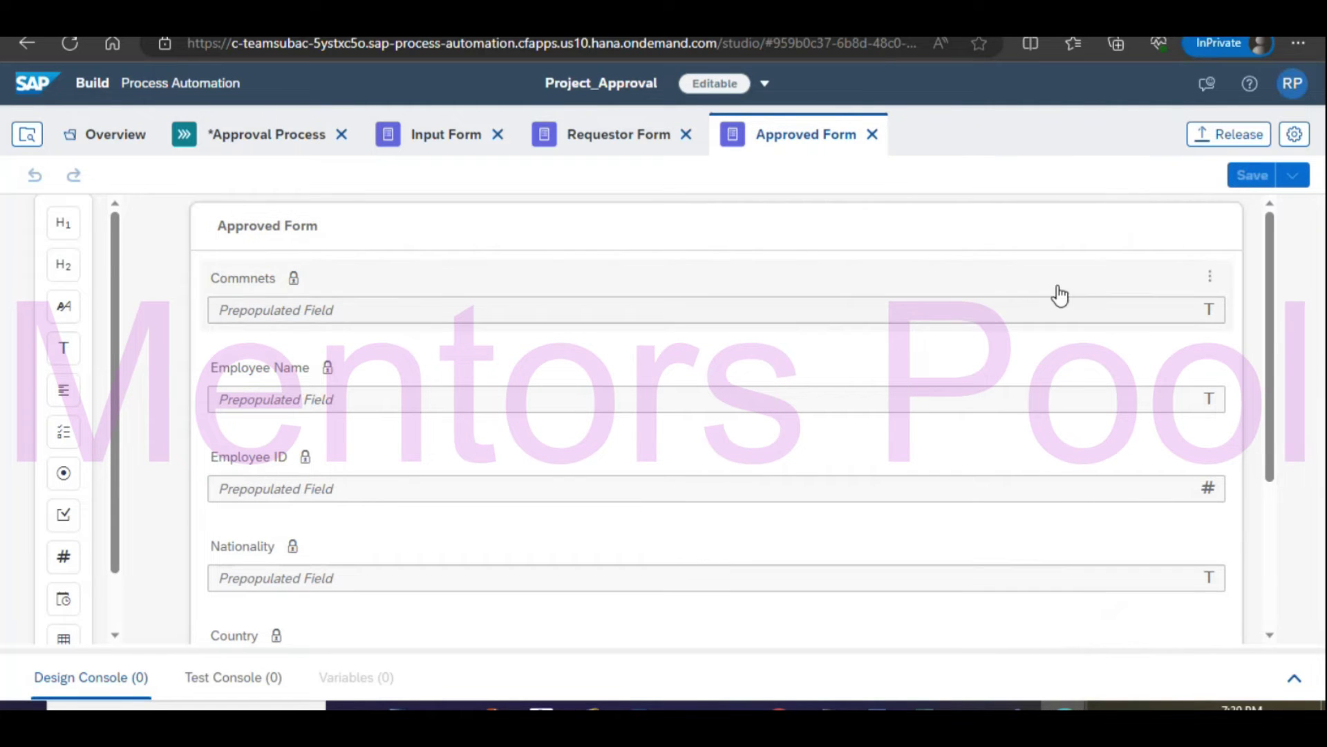
pyautogui.click(274, 137)
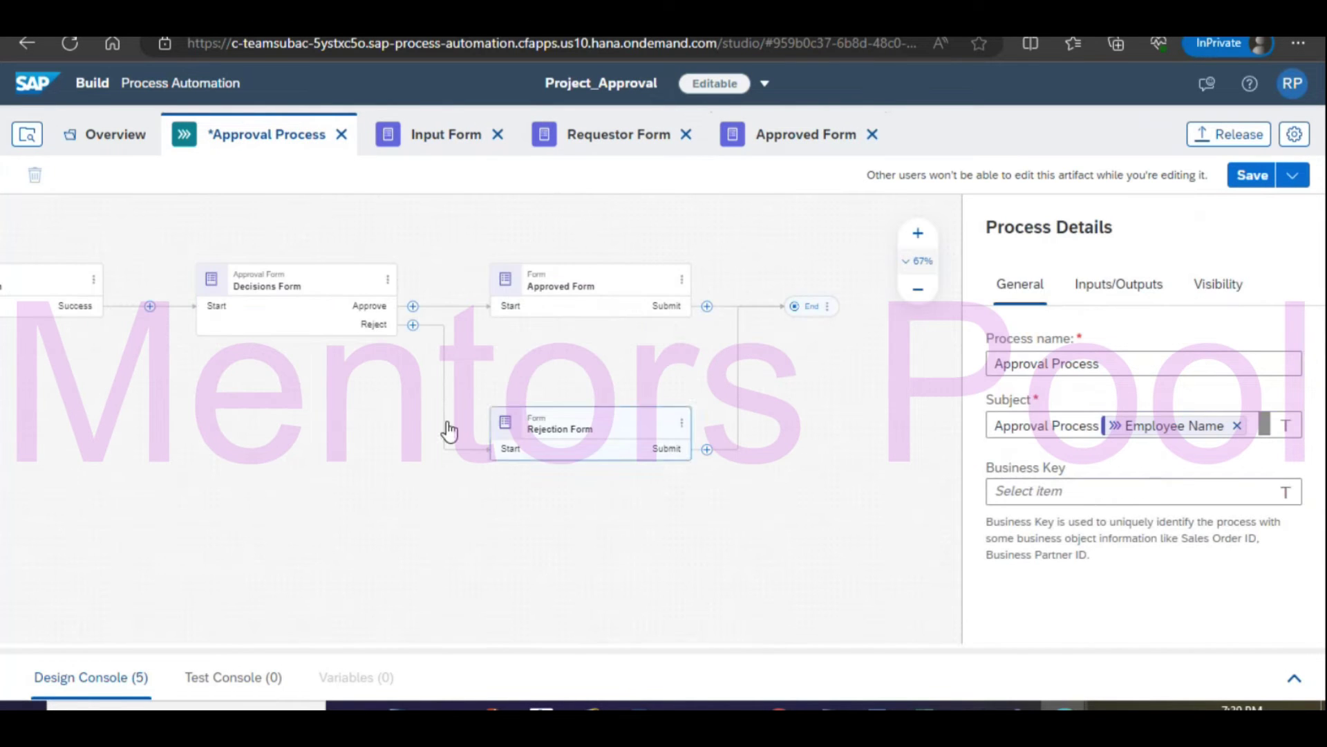
# Map Approved Form's Country input from Requestor Form and Employee ID from Input Form (Trigger).
pyautogui.click(607, 284)
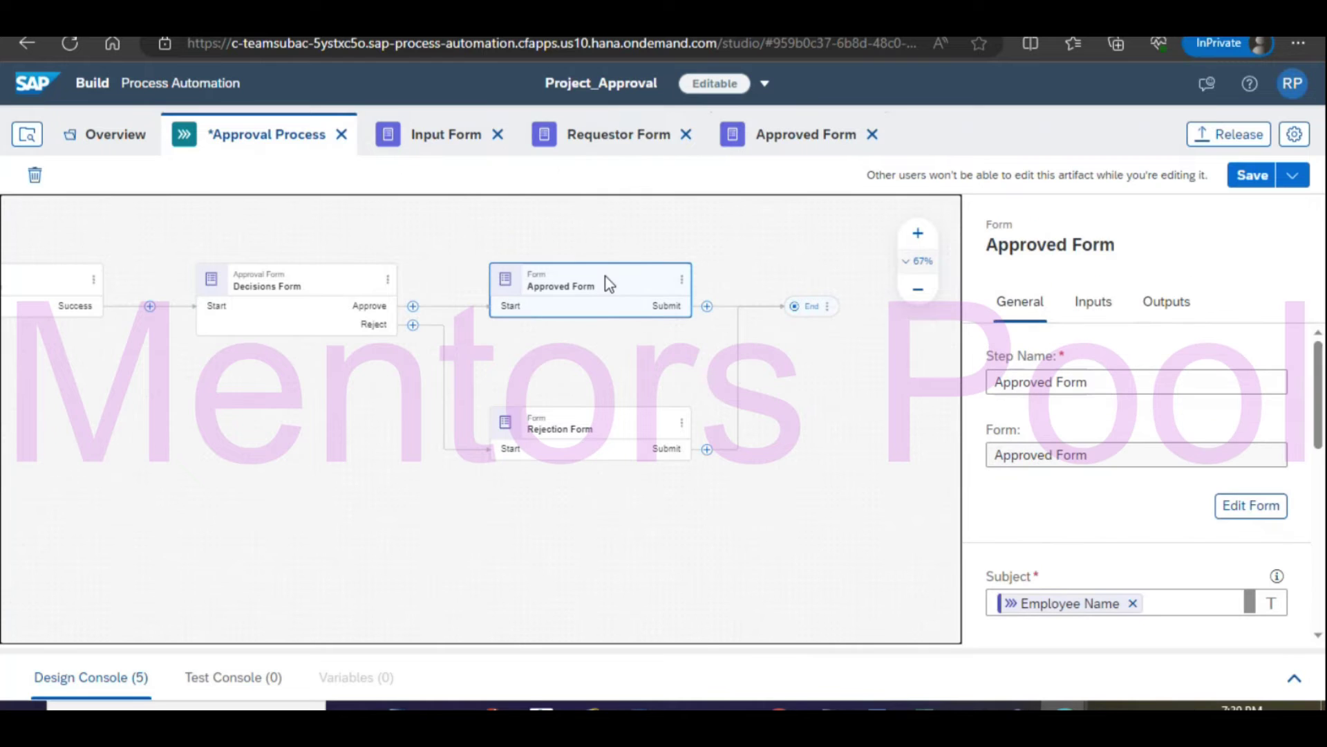
pyautogui.scroll(-6, 1120, 503)
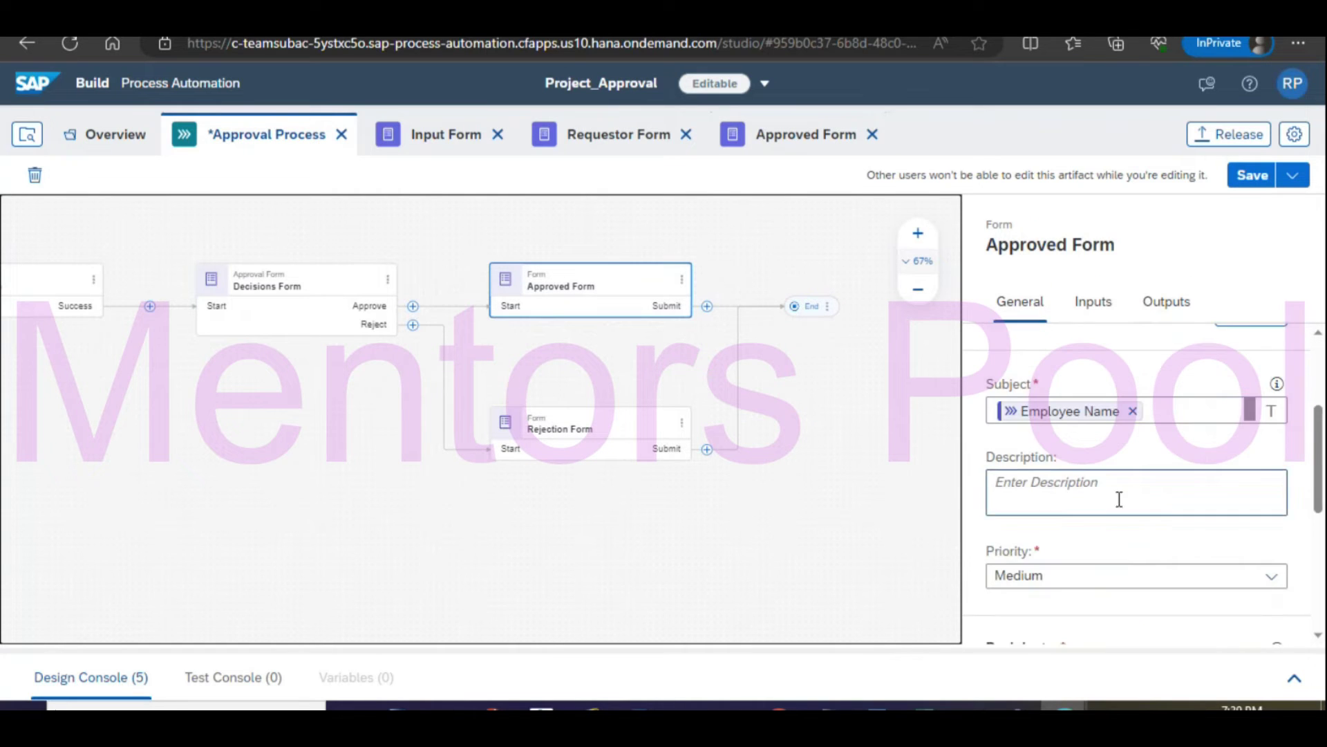
pyautogui.scroll(-2, 1202, 483)
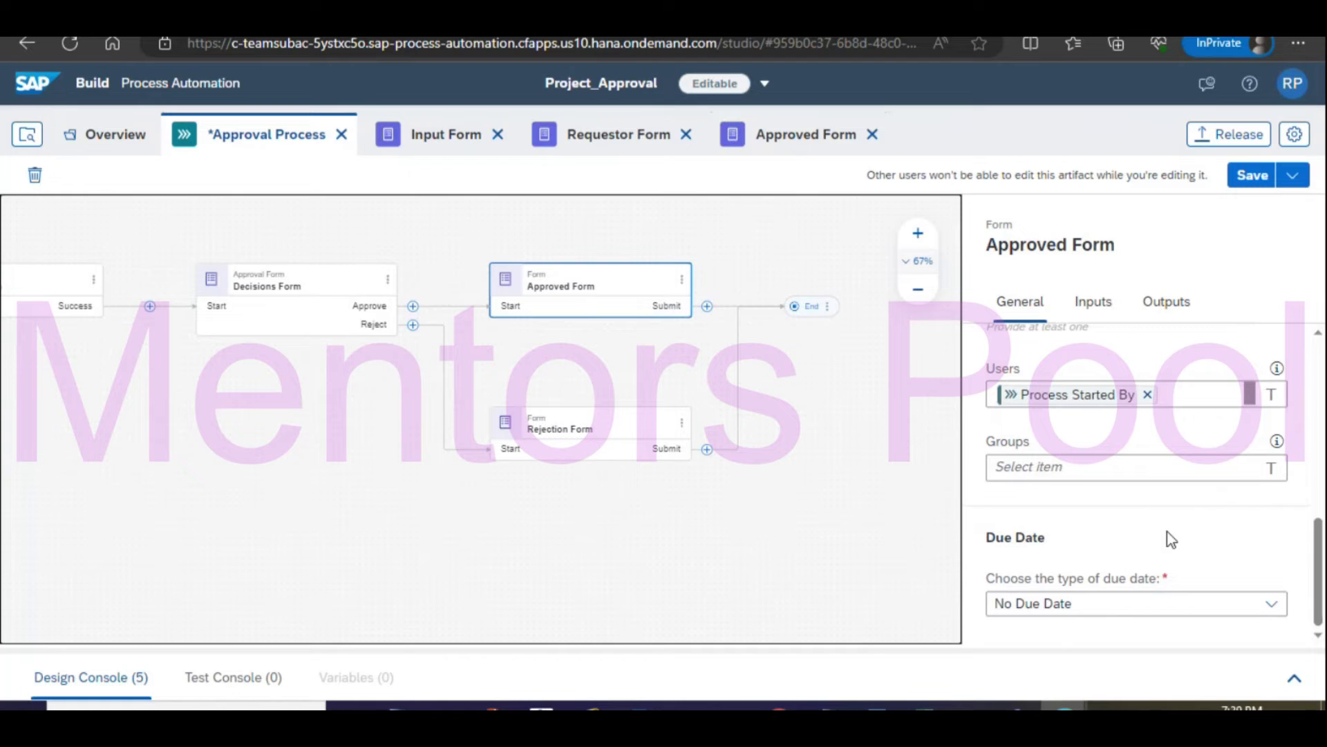
pyautogui.click(1092, 302)
pyautogui.click(1035, 478)
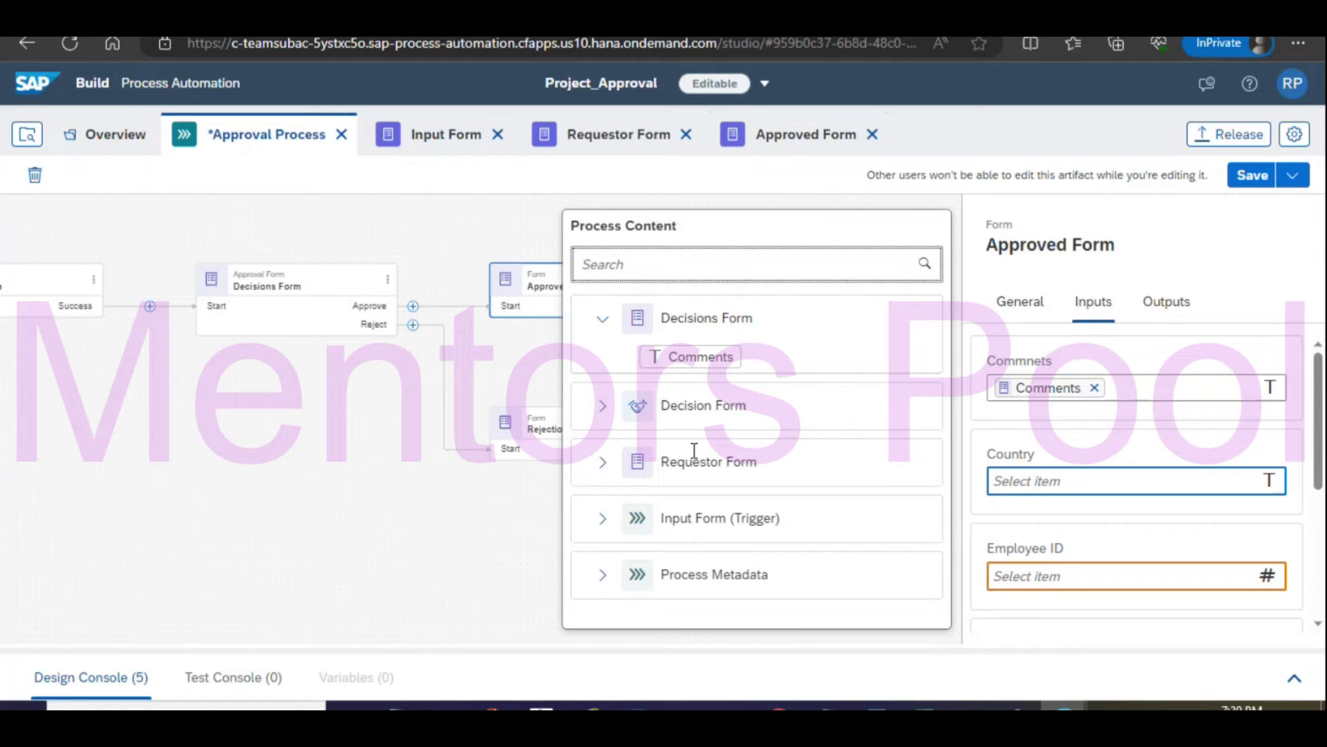
pyautogui.click(603, 462)
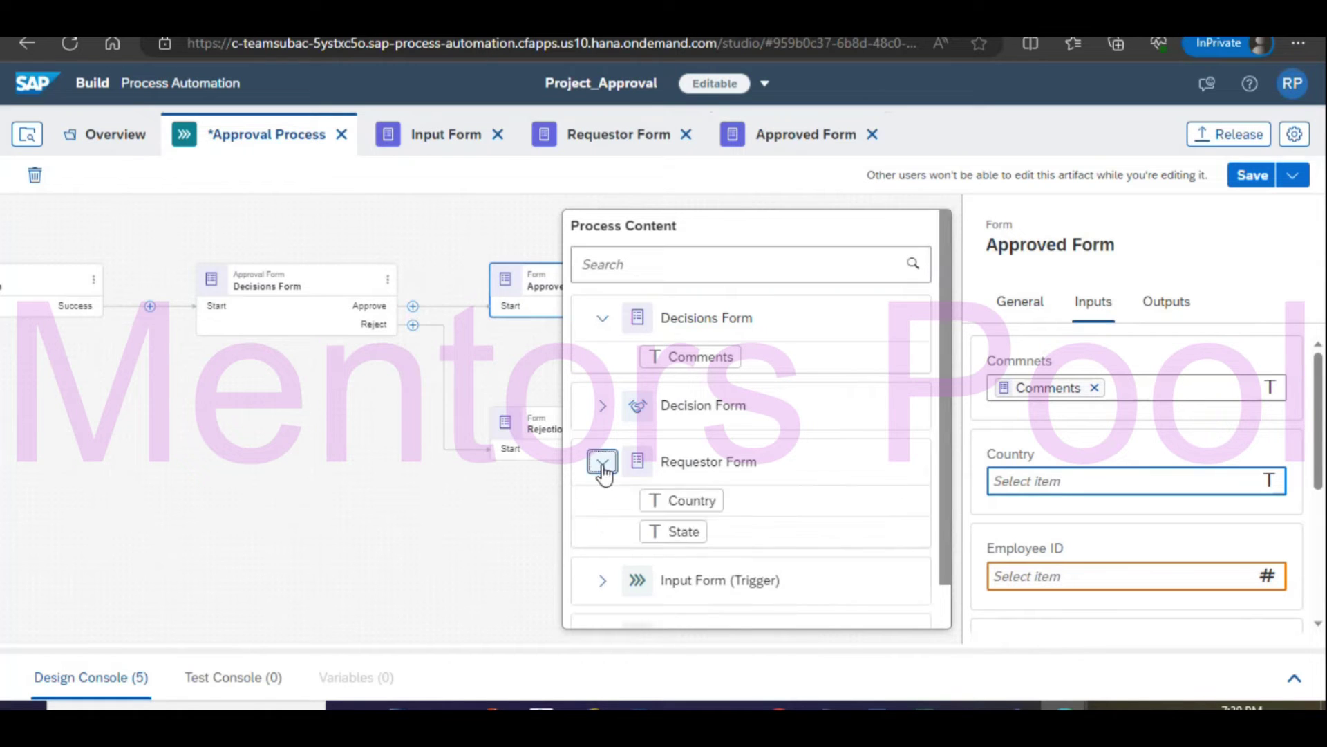
pyautogui.click(684, 503)
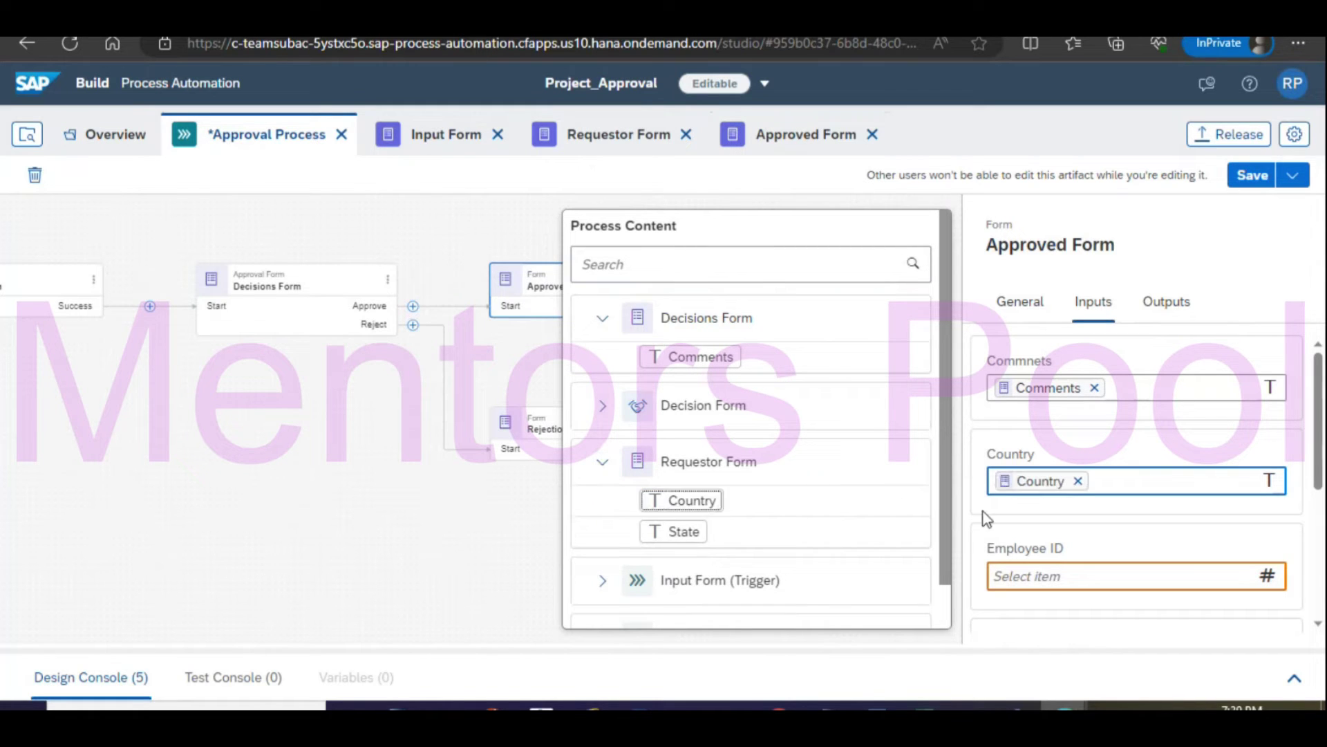
pyautogui.click(1021, 574)
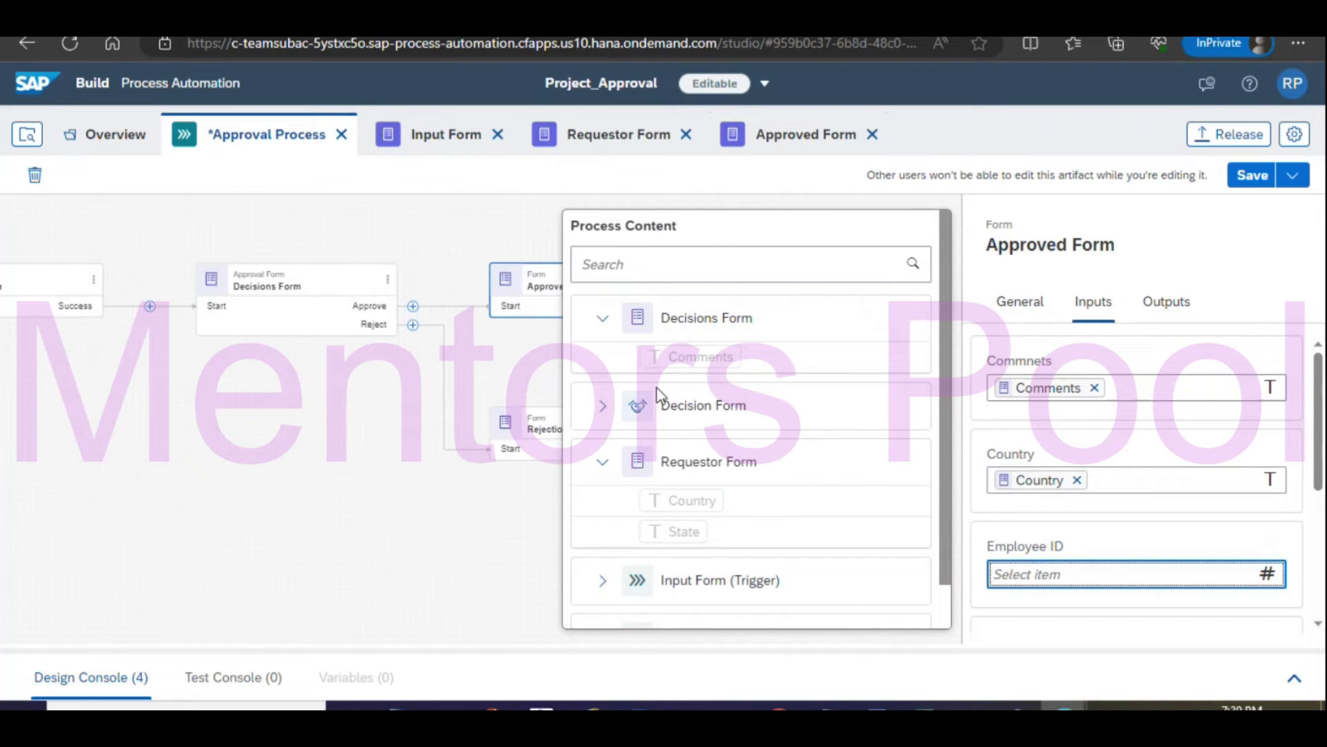
pyautogui.click(888, 584)
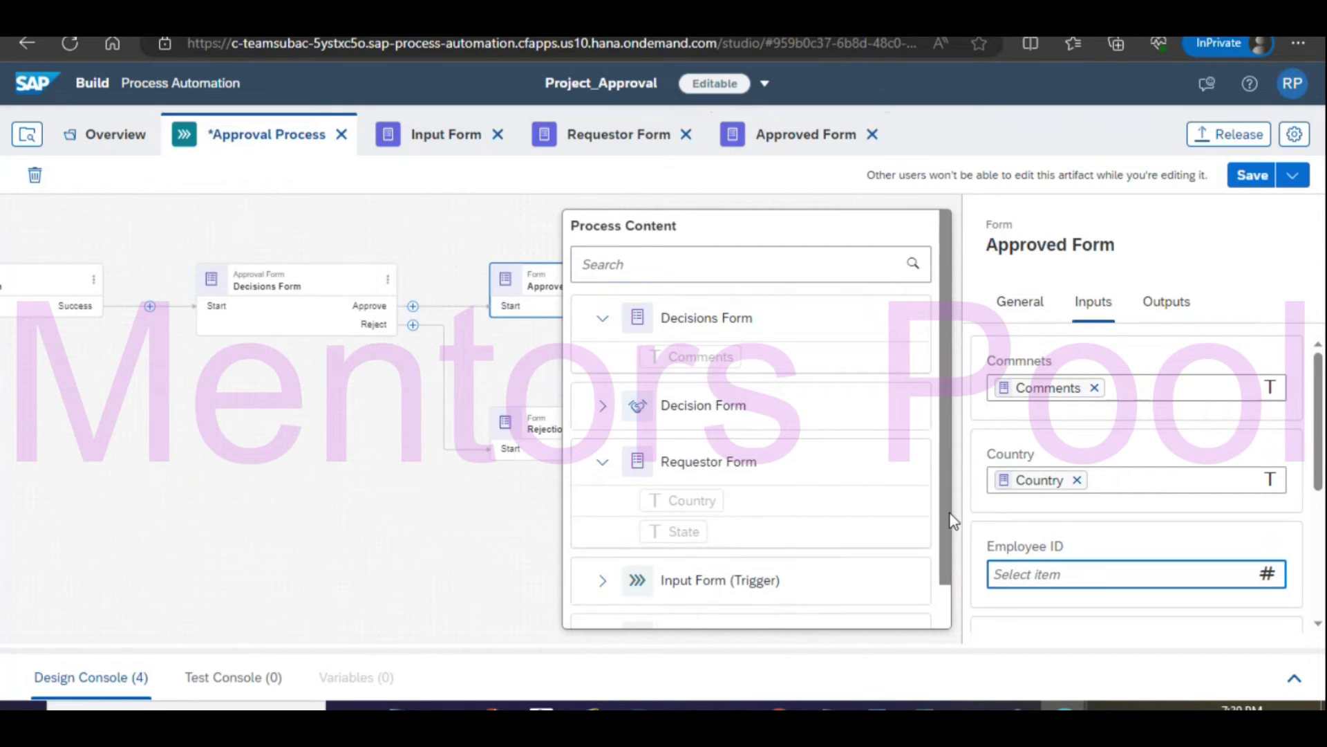
pyautogui.scroll(-2, 884, 576)
pyautogui.click(602, 533)
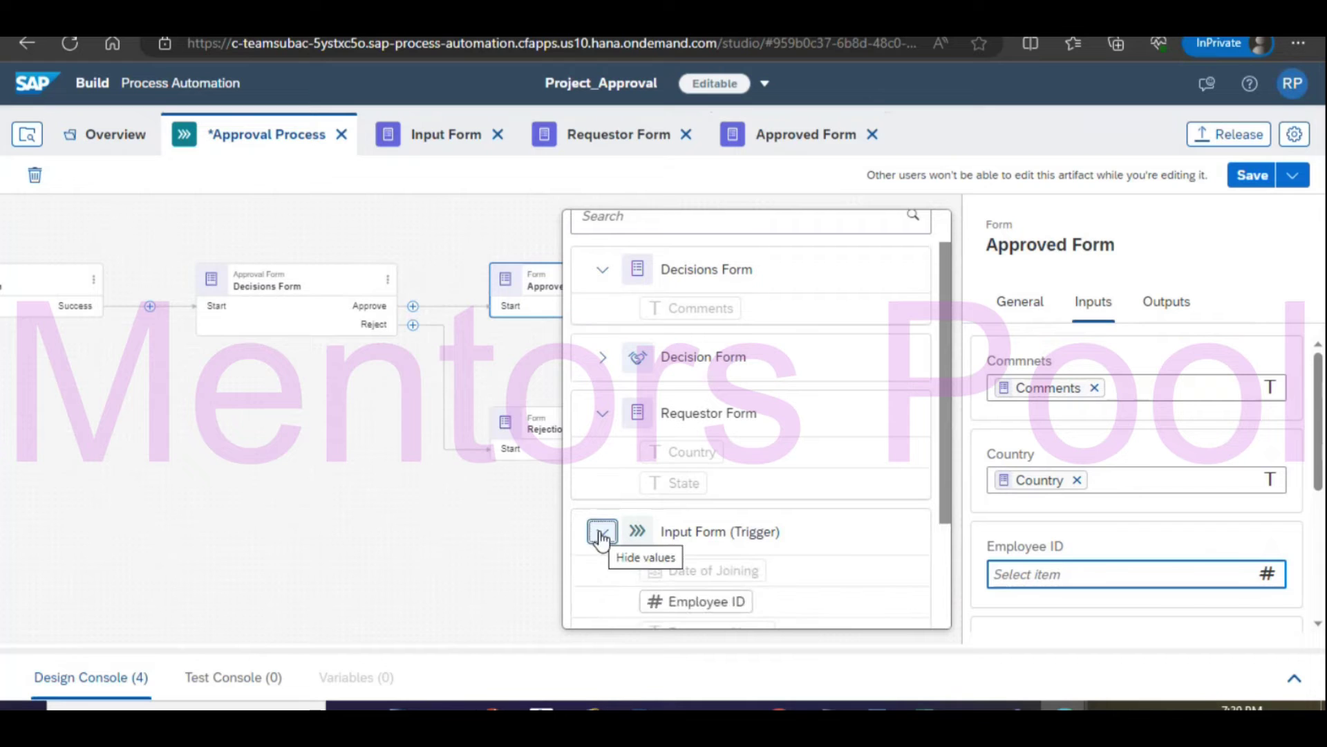
pyautogui.click(732, 603)
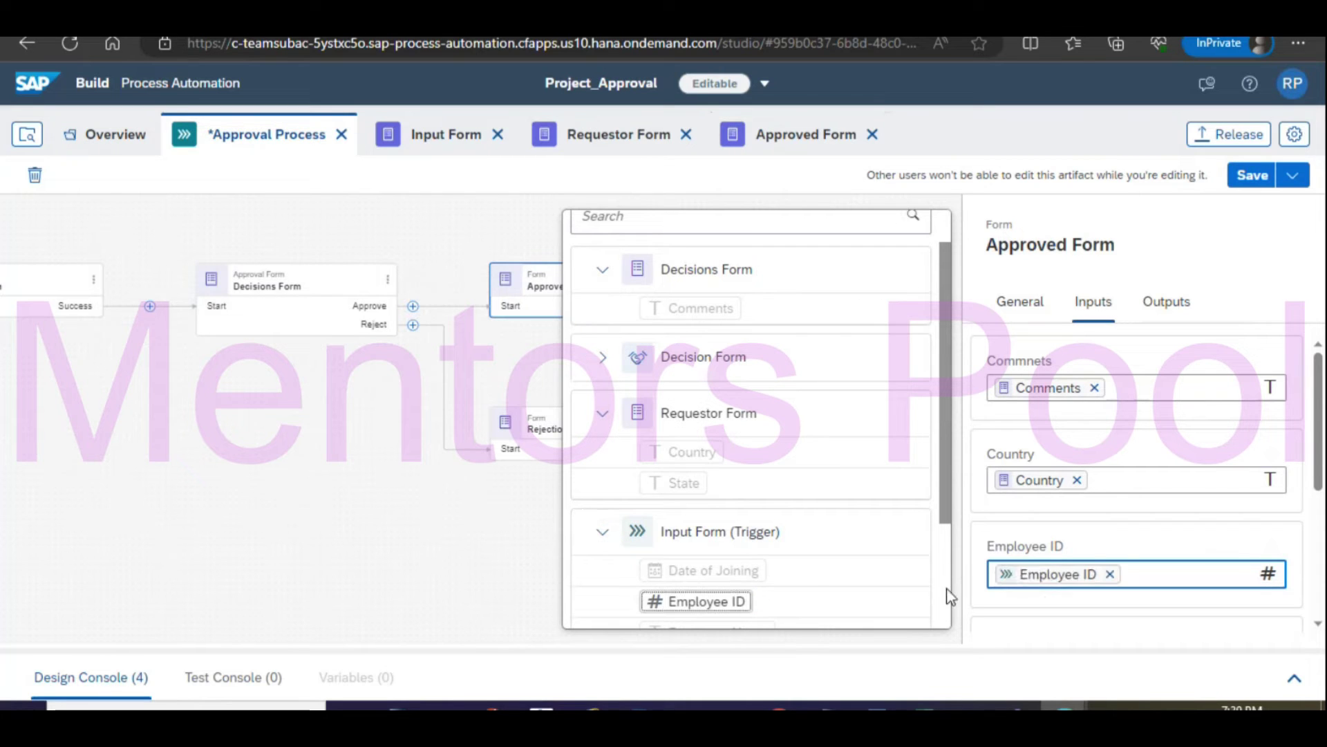
# Map Employee Name and Nationality from the trigger and State from Requestor Form, then save.
pyautogui.moveTo(1319, 404); pyautogui.dragTo(1319, 577)
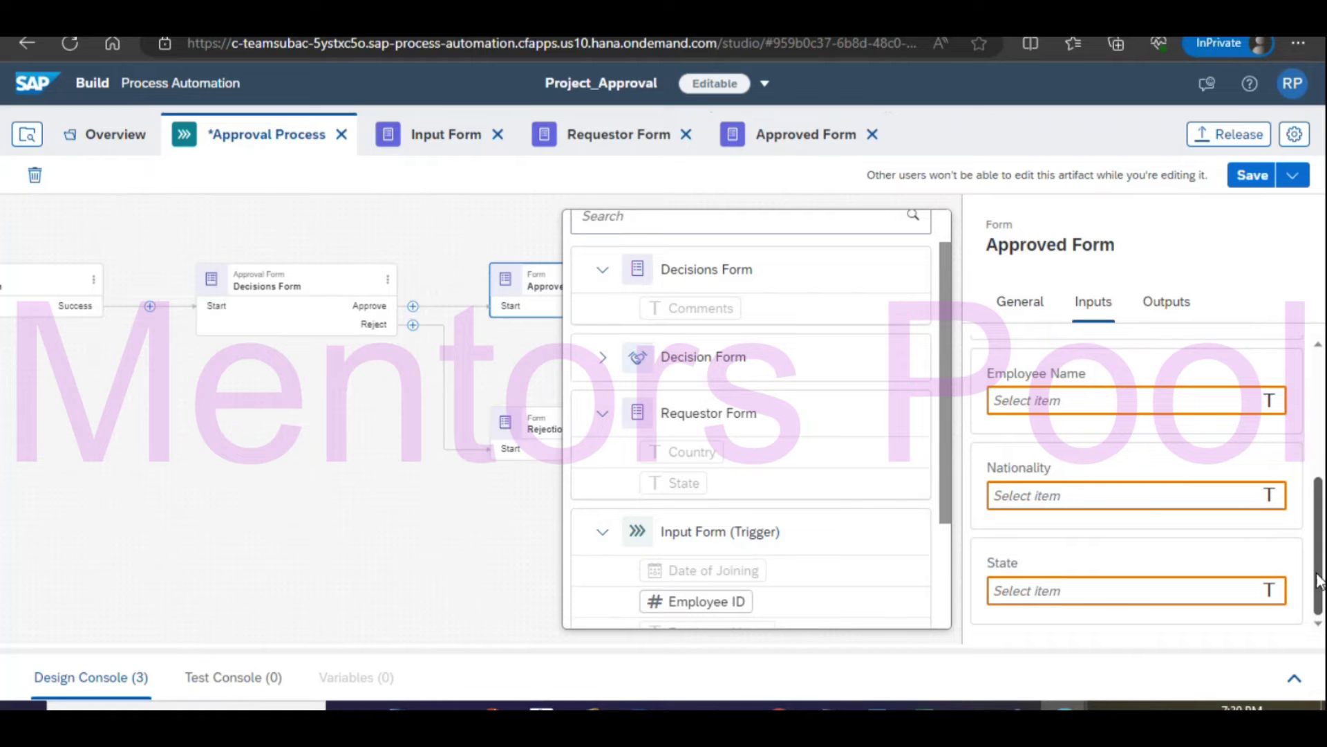
pyautogui.click(999, 401)
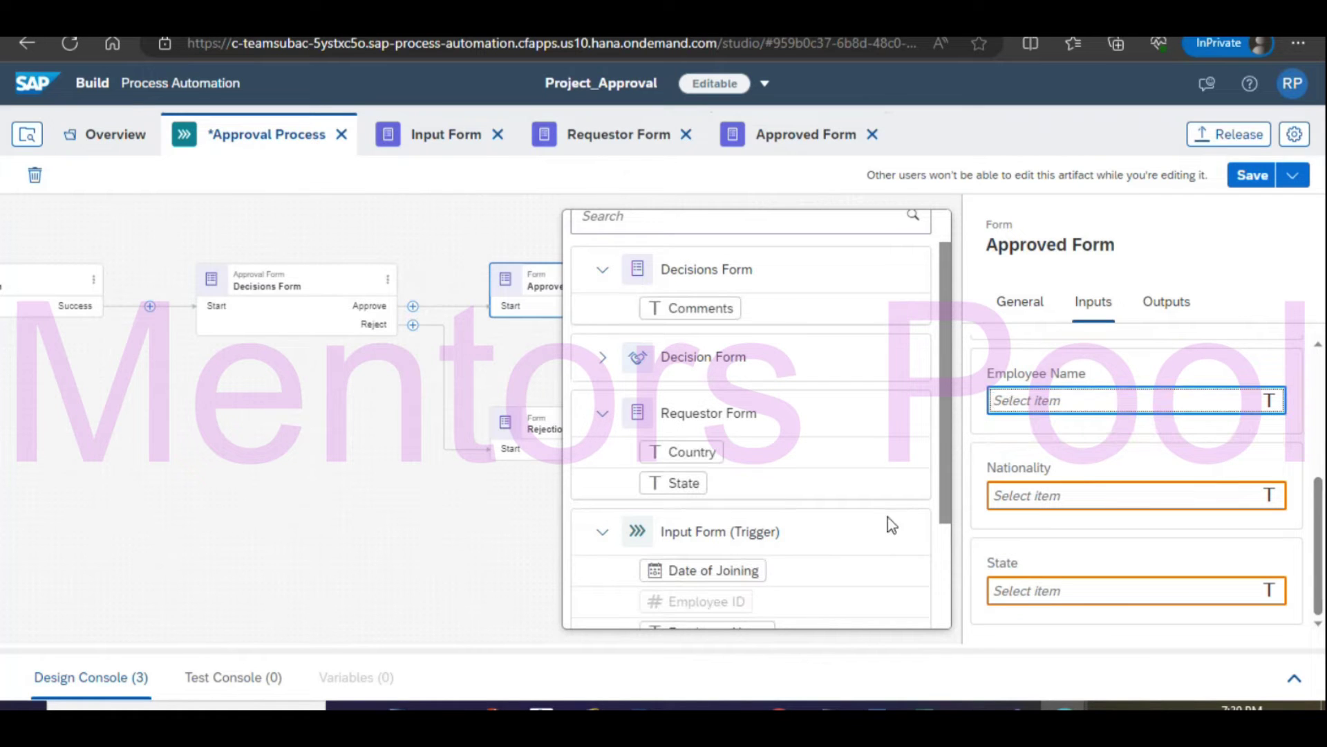
pyautogui.scroll(-3, 943, 454)
pyautogui.click(743, 477)
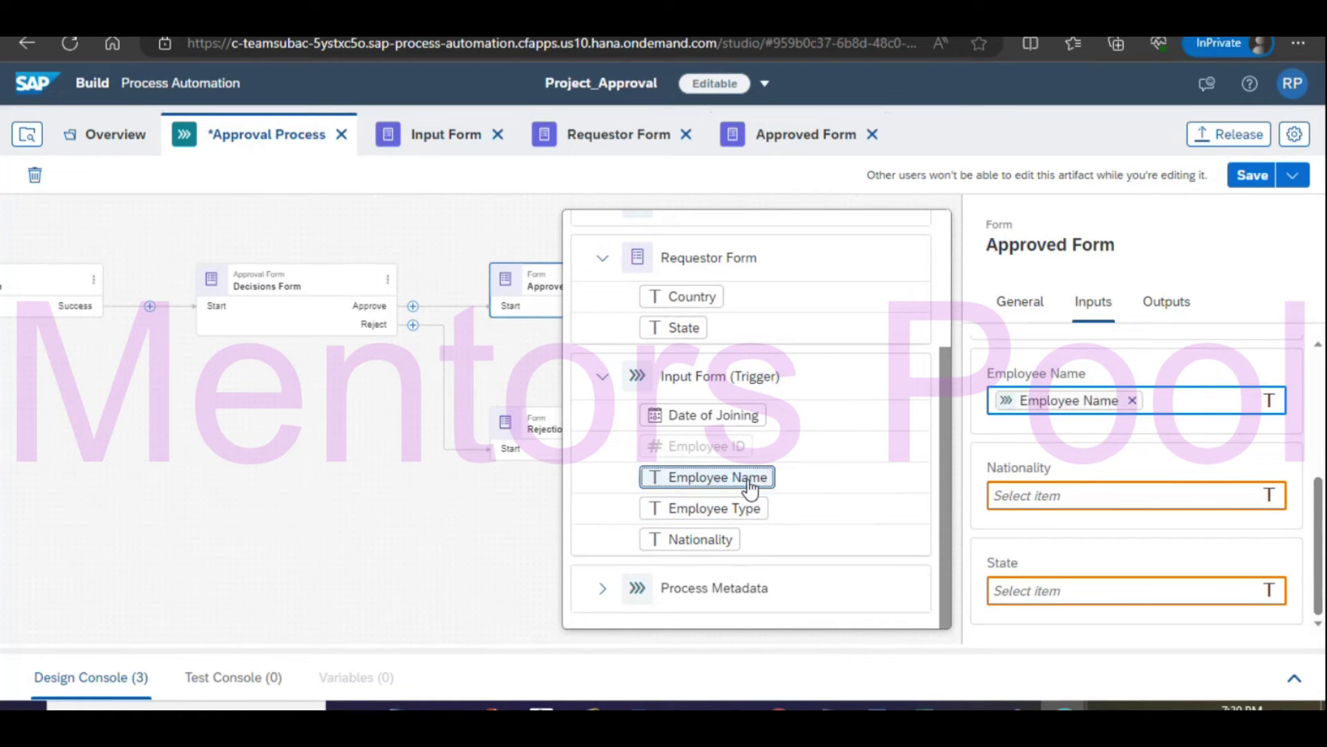
pyautogui.click(1051, 495)
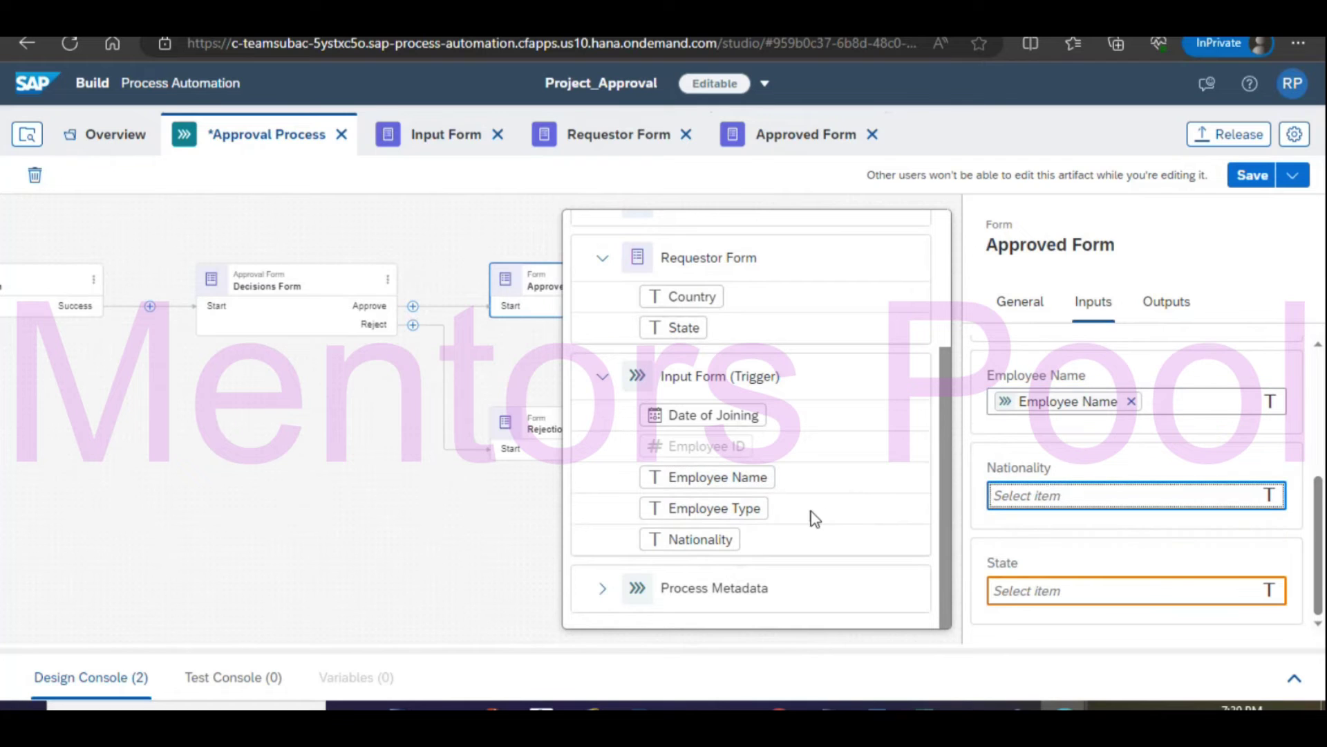
pyautogui.click(708, 539)
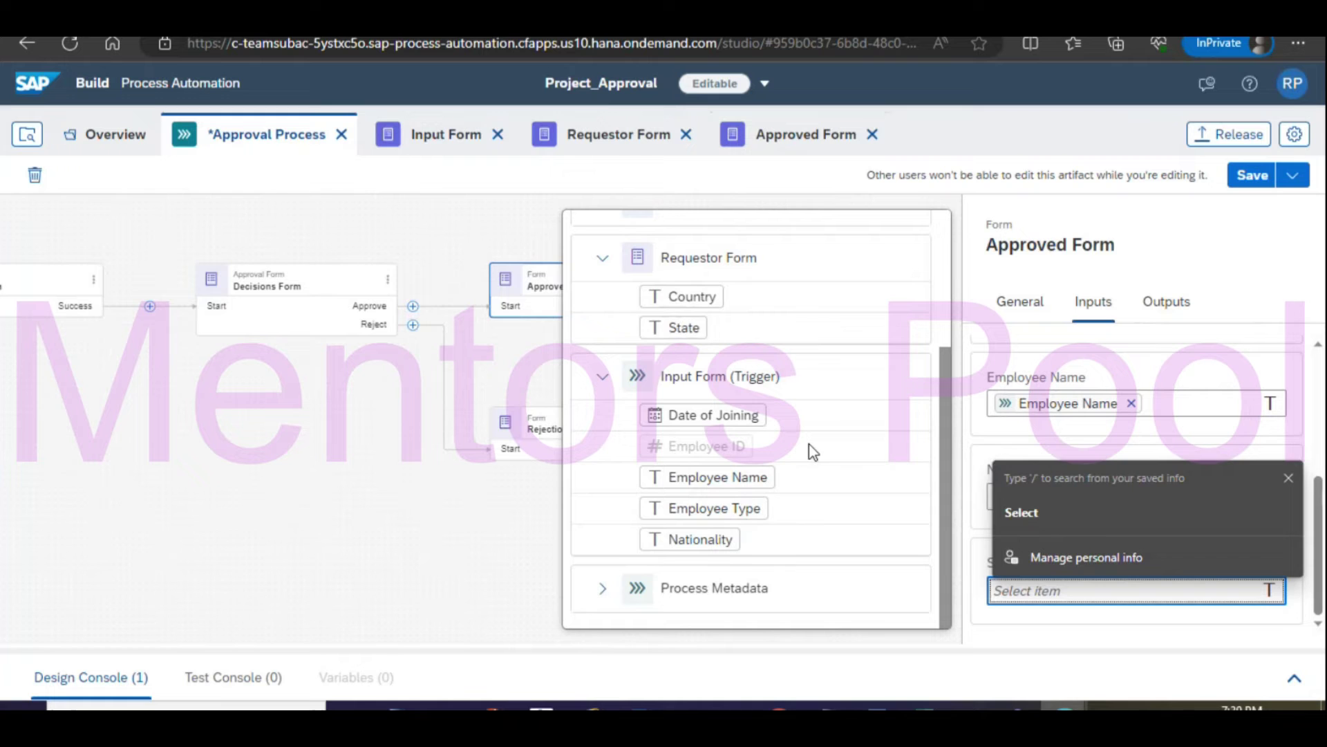
pyautogui.click(684, 327)
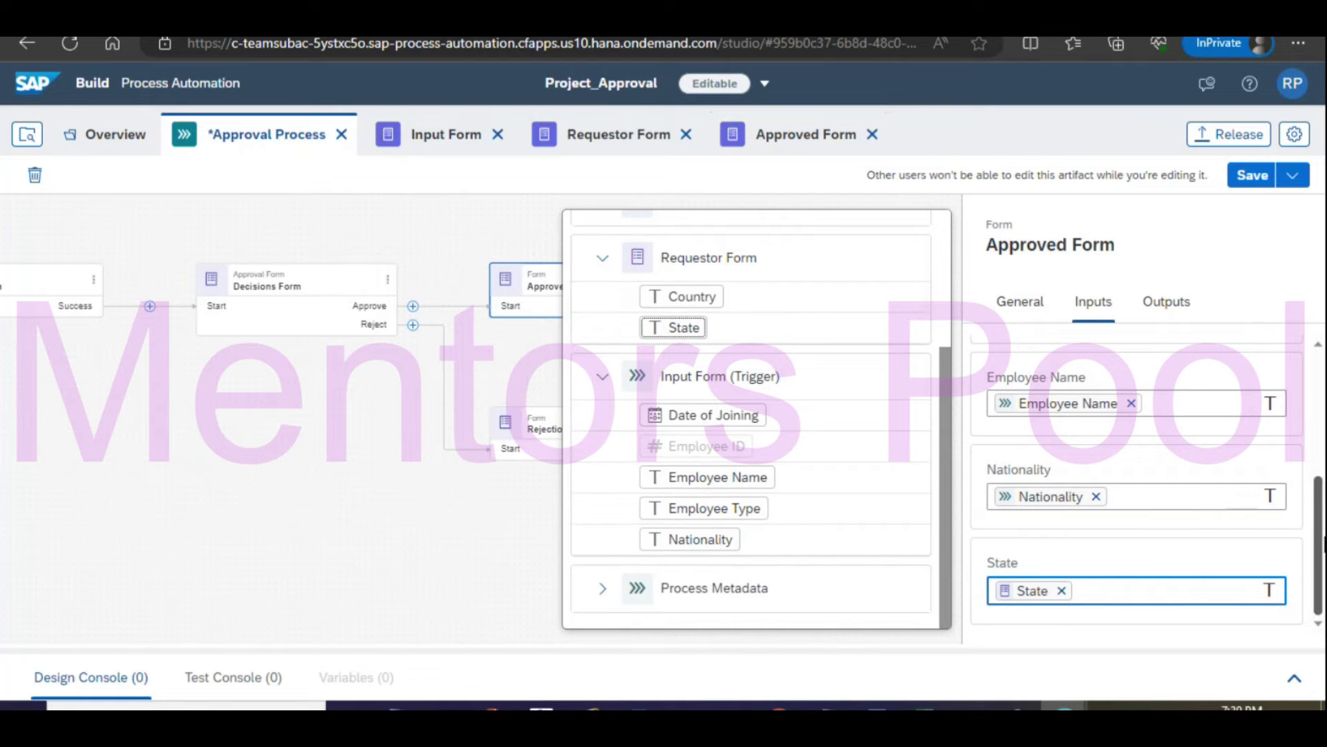
pyautogui.moveTo(1321, 588); pyautogui.dragTo(1324, 330)
pyautogui.click(1269, 174)
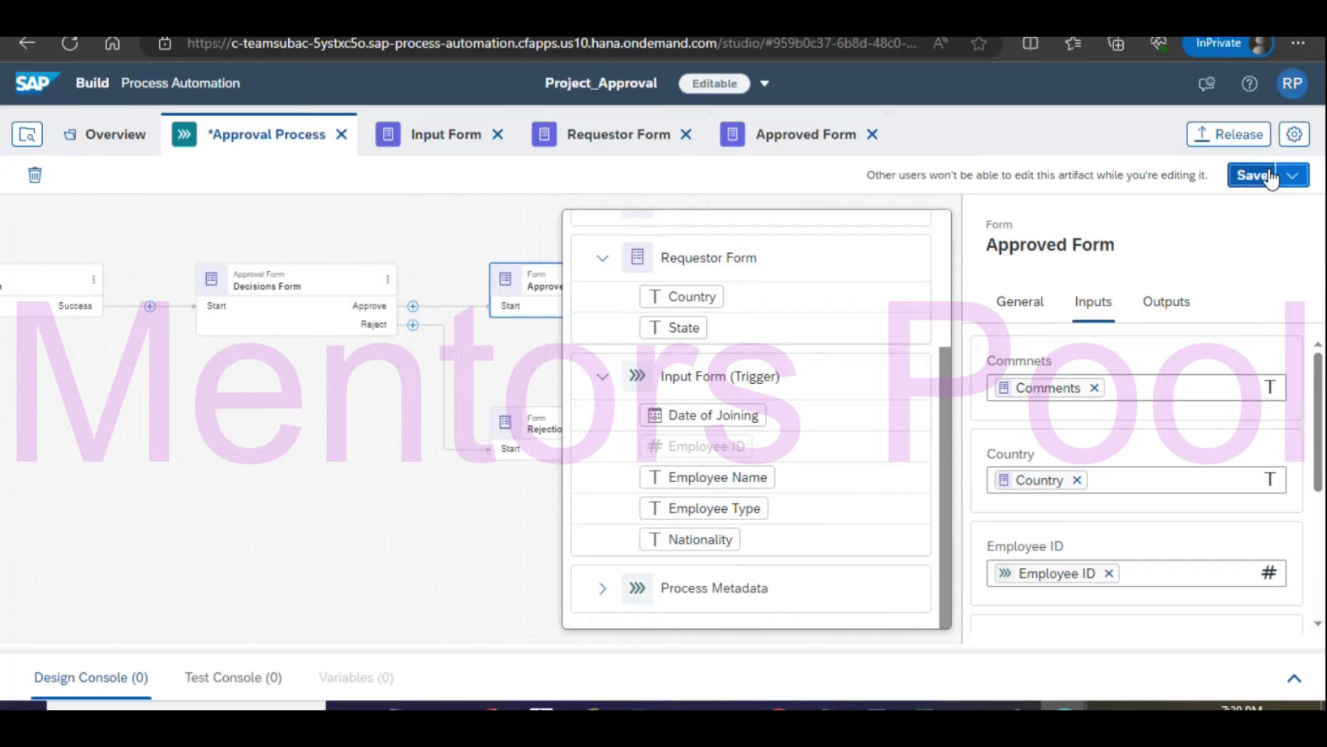
pyautogui.click(364, 515)
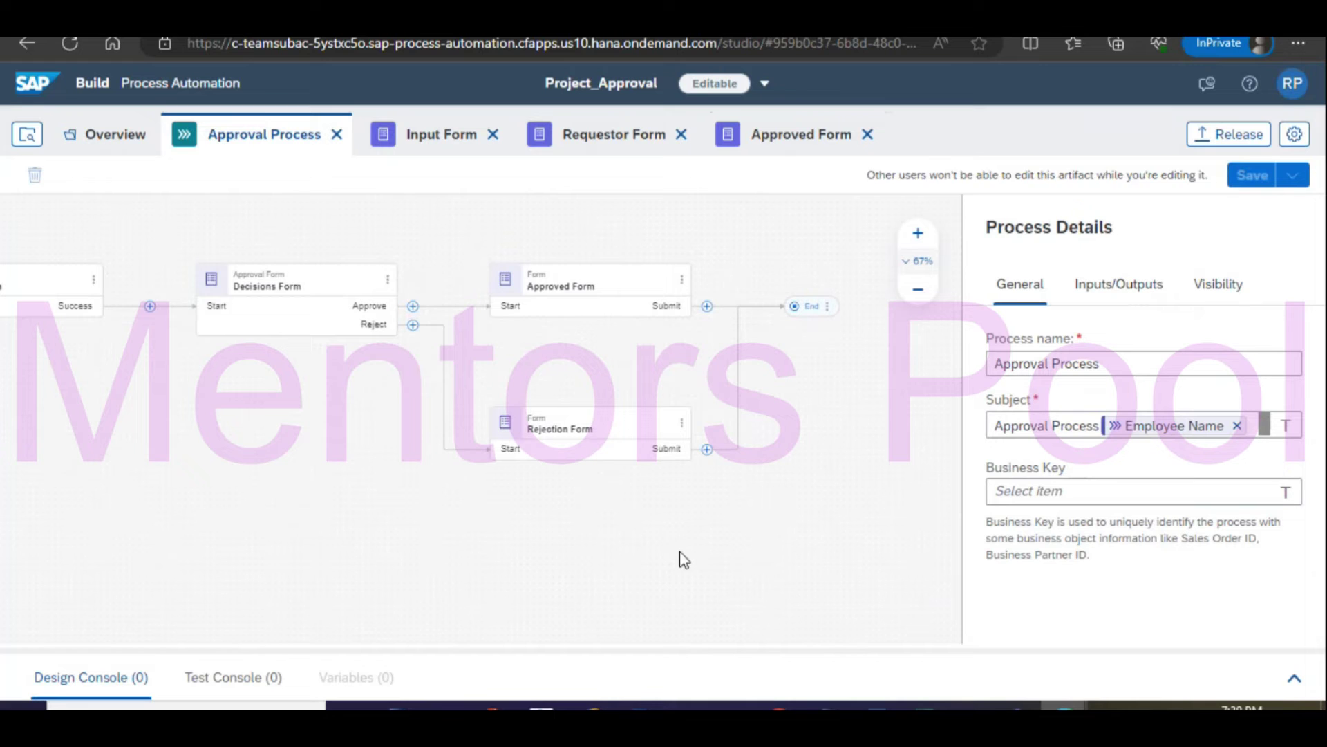
# Release Project_Approval as version 1.1.1 and deploy it so it shows Deployed and Active.
pyautogui.click(1222, 142)
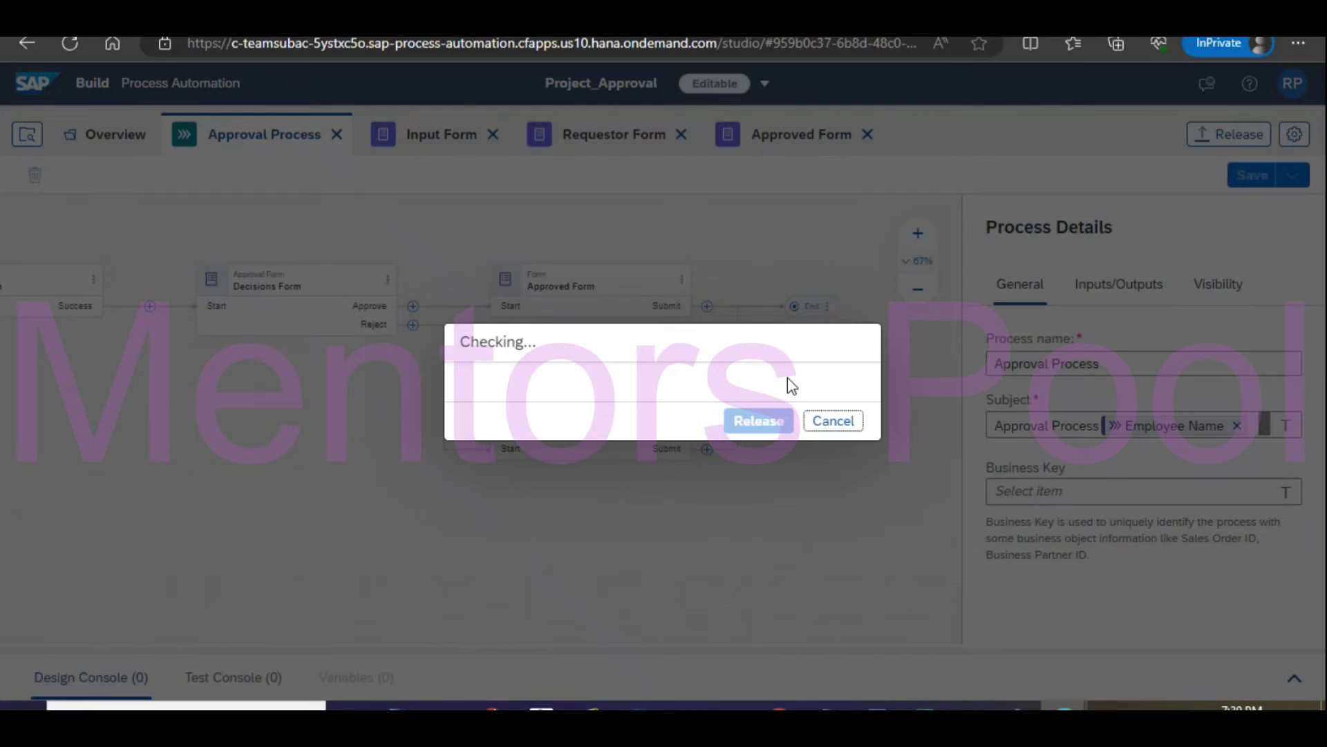
pyautogui.click(759, 607)
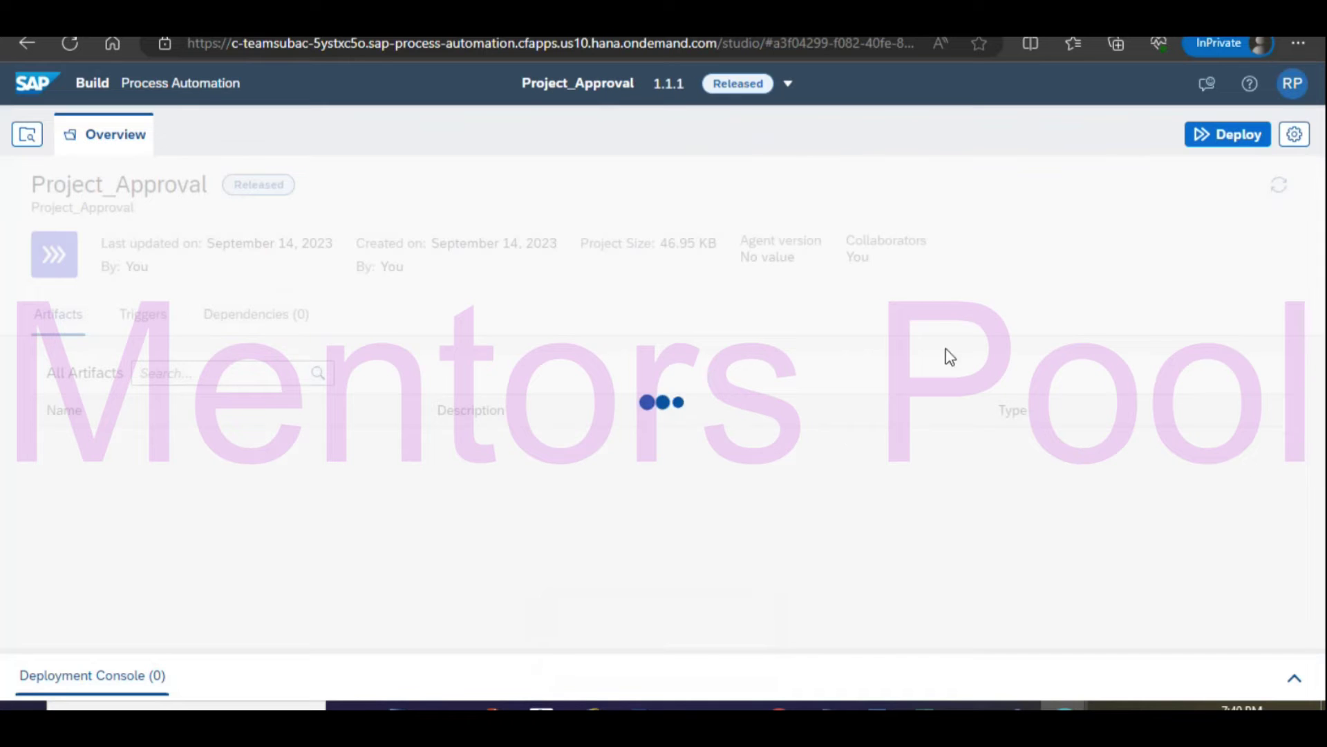
pyautogui.click(1245, 135)
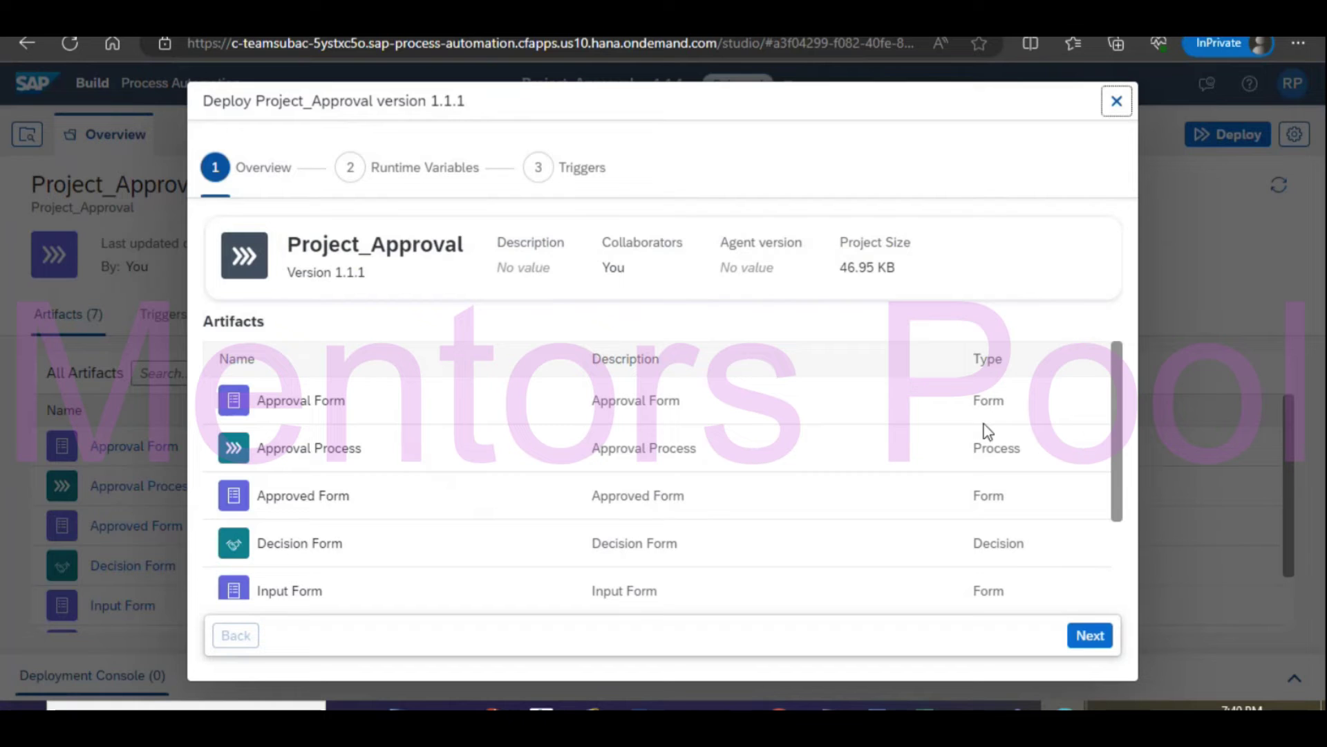
pyautogui.click(1091, 640)
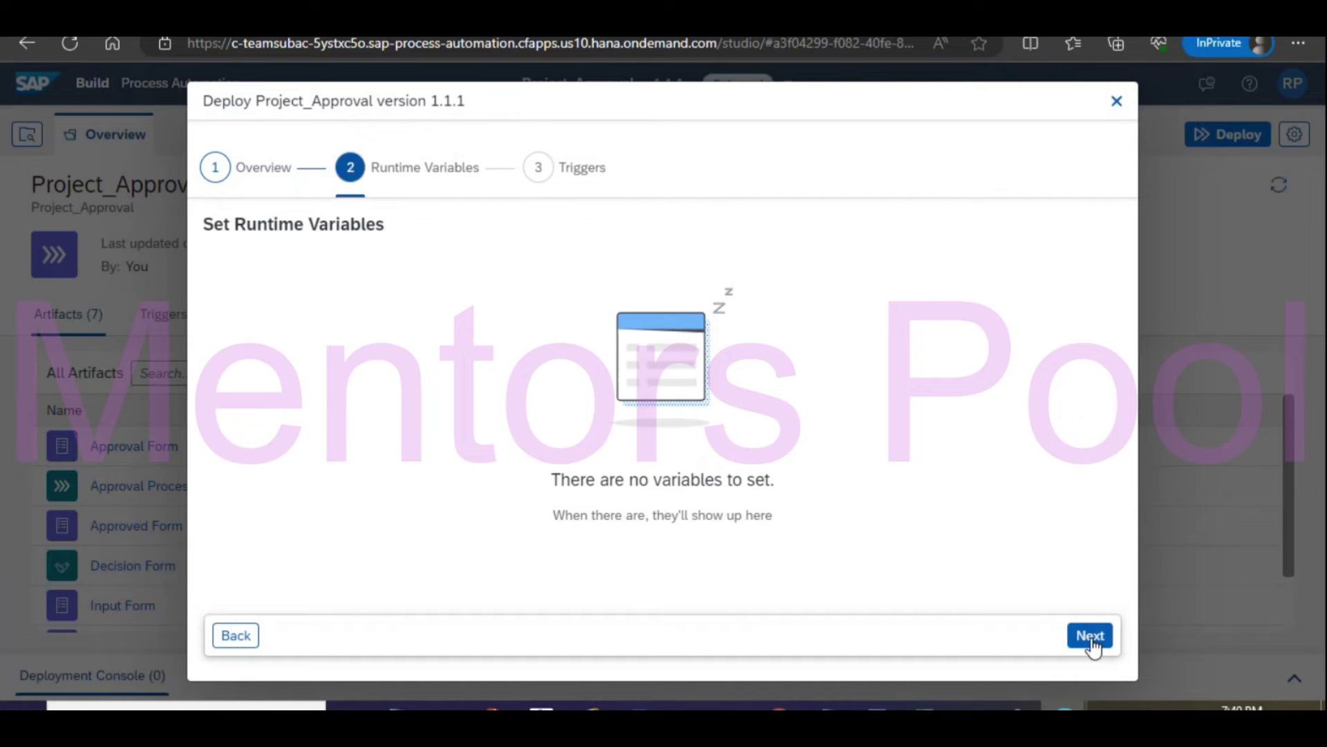
pyautogui.click(1091, 637)
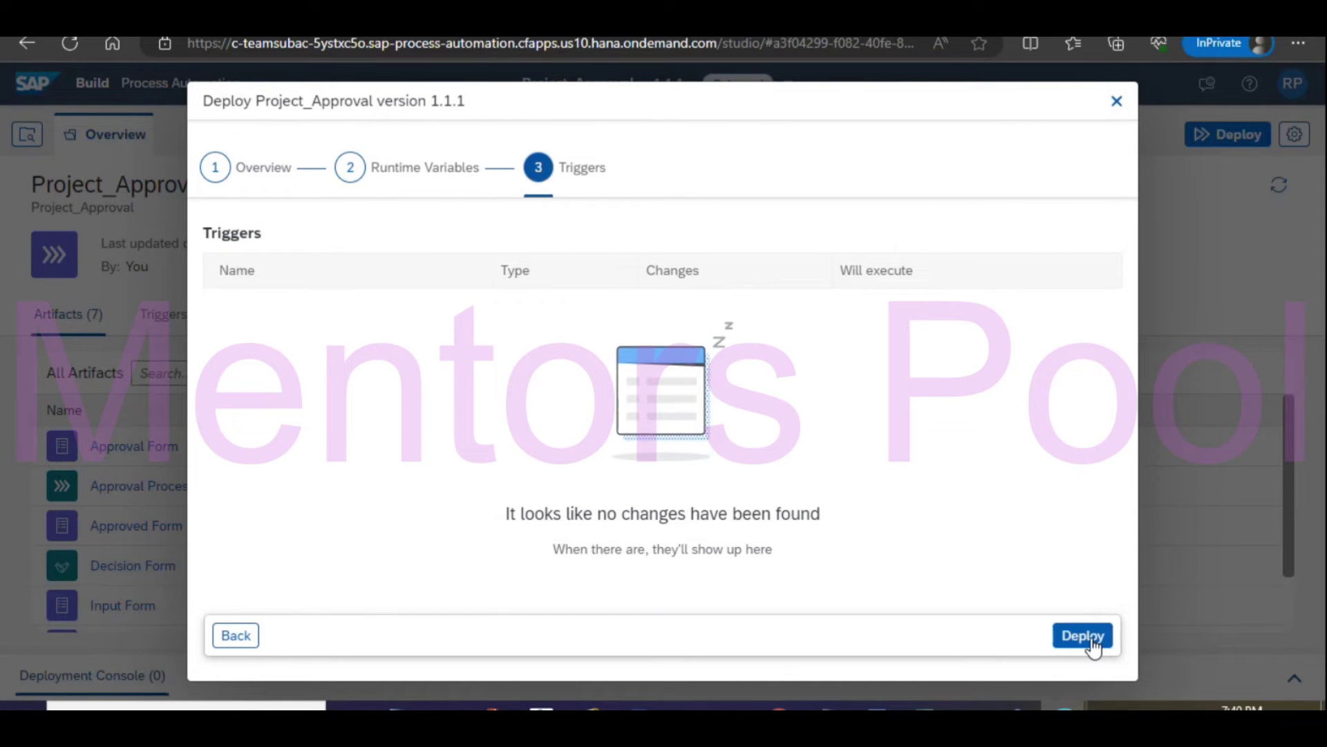
pyautogui.click(1093, 637)
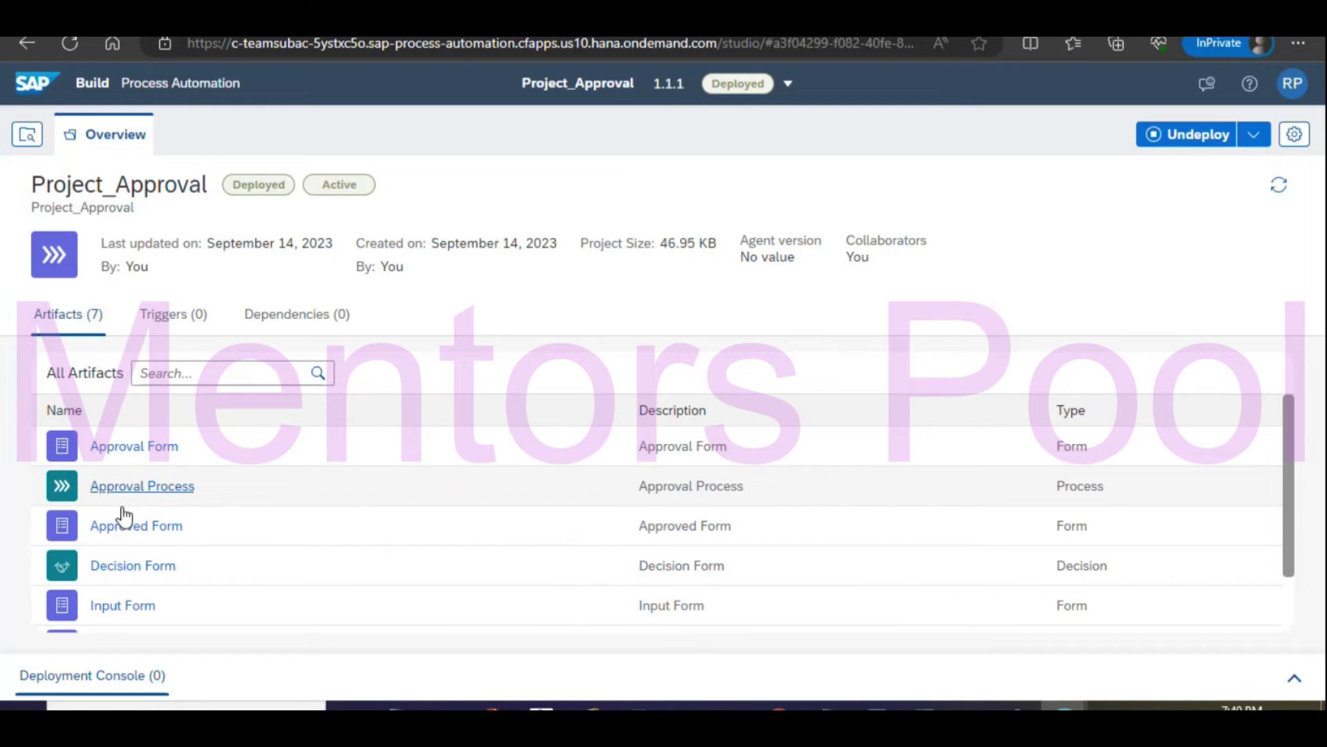
# Open the deployed Approval Process and copy the Input Form trigger's form link.
pyautogui.click(144, 487)
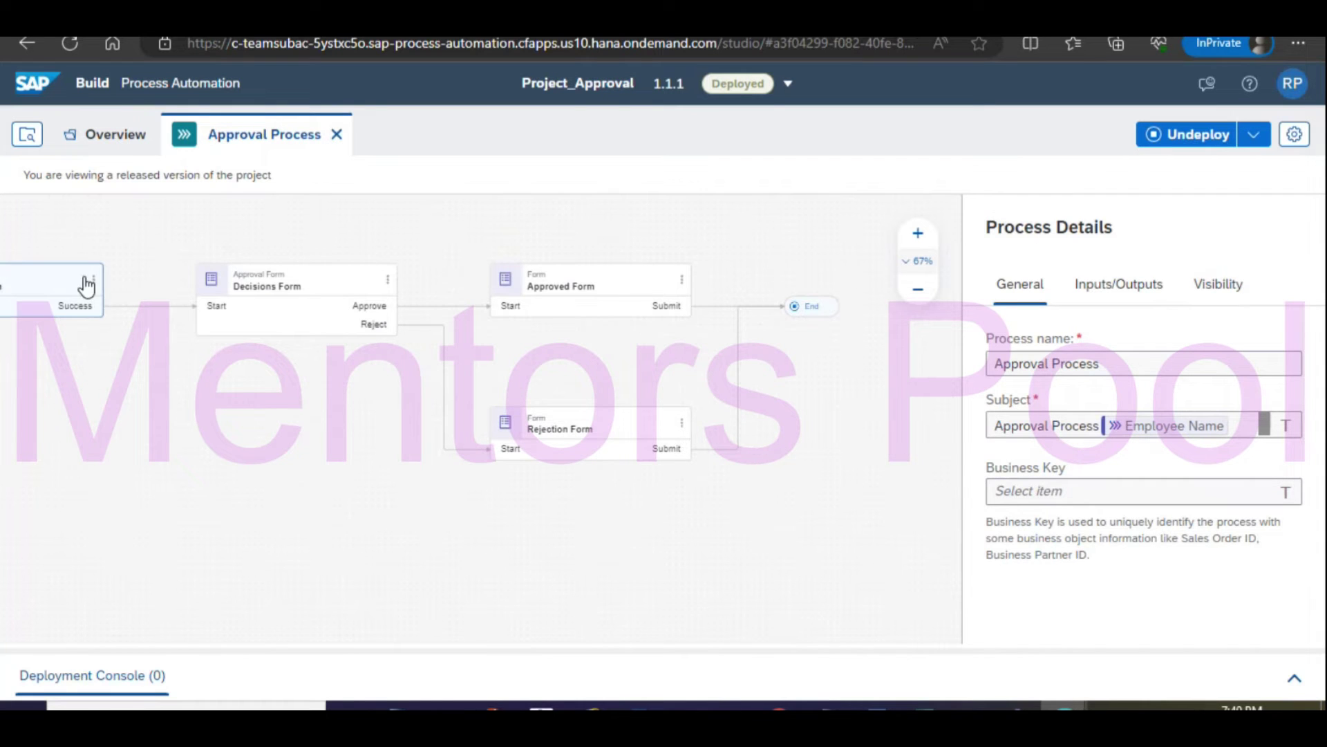
pyautogui.moveTo(119, 249); pyautogui.dragTo(915, 261)
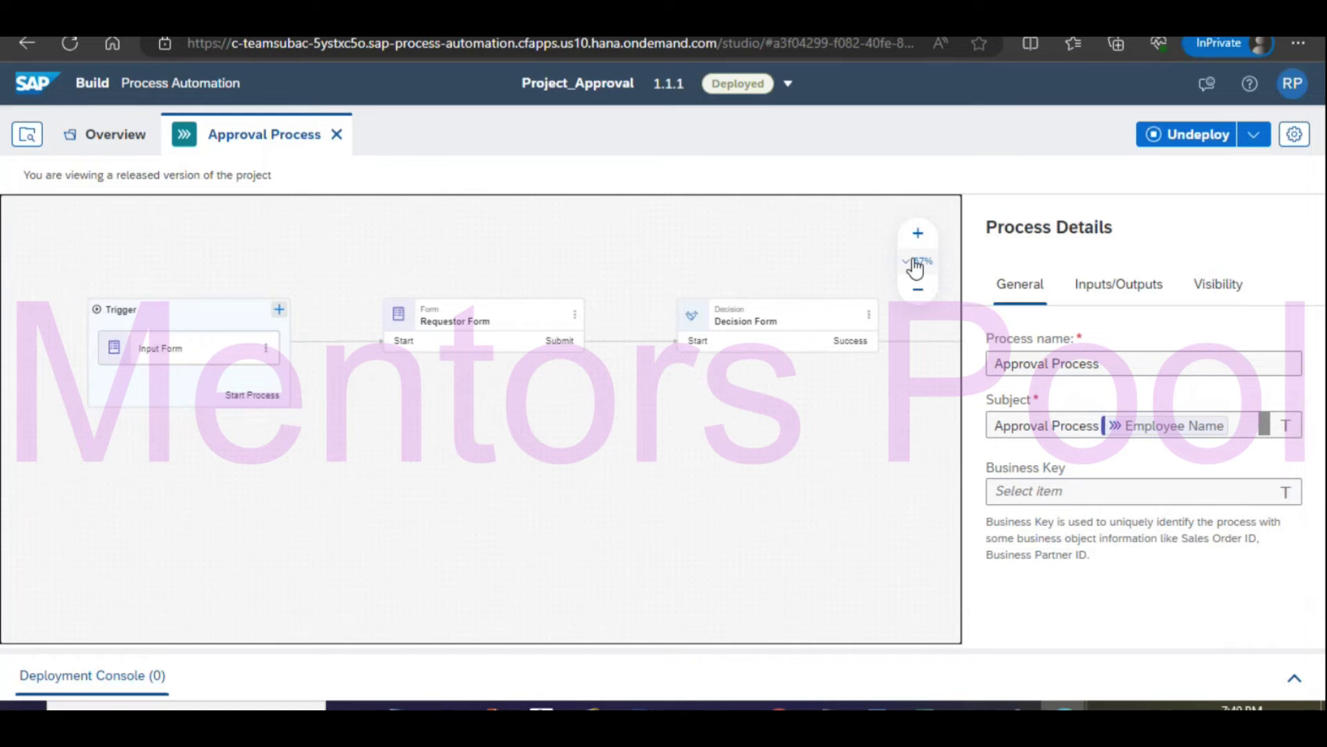
pyautogui.click(173, 360)
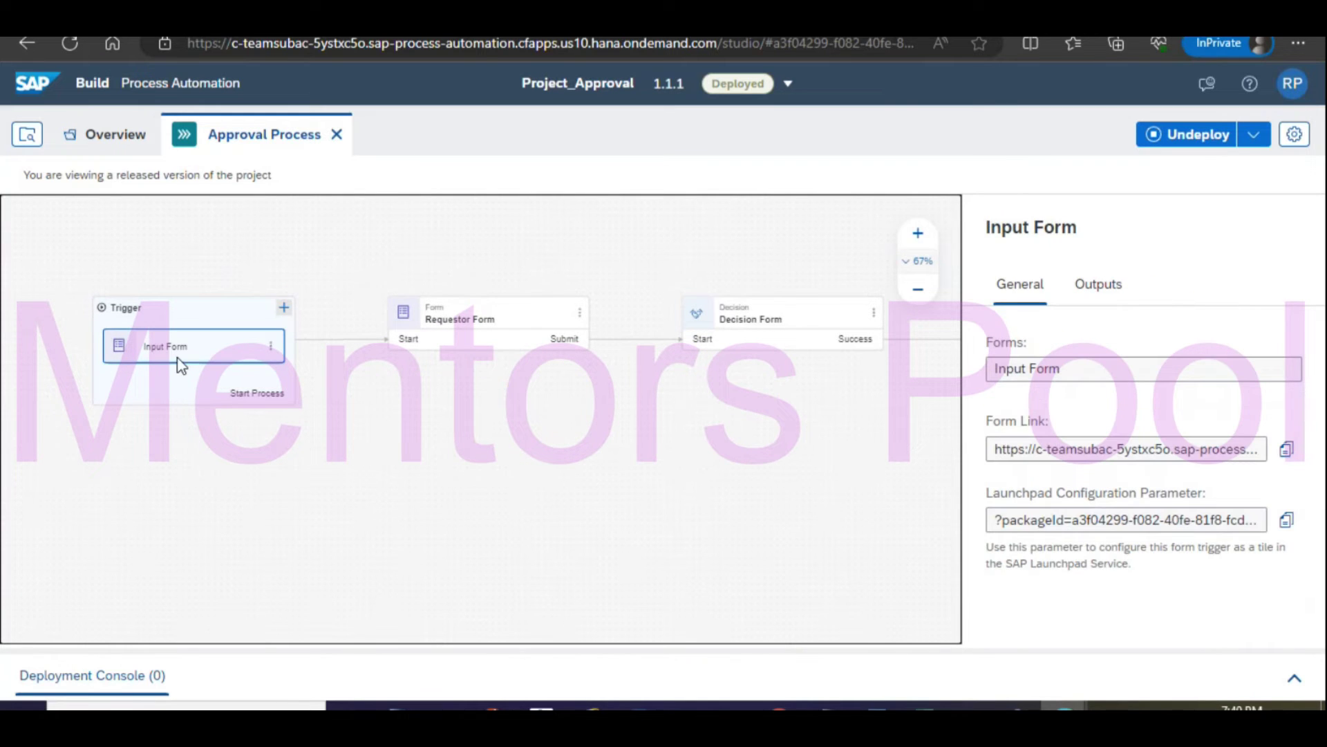
pyautogui.click(1286, 450)
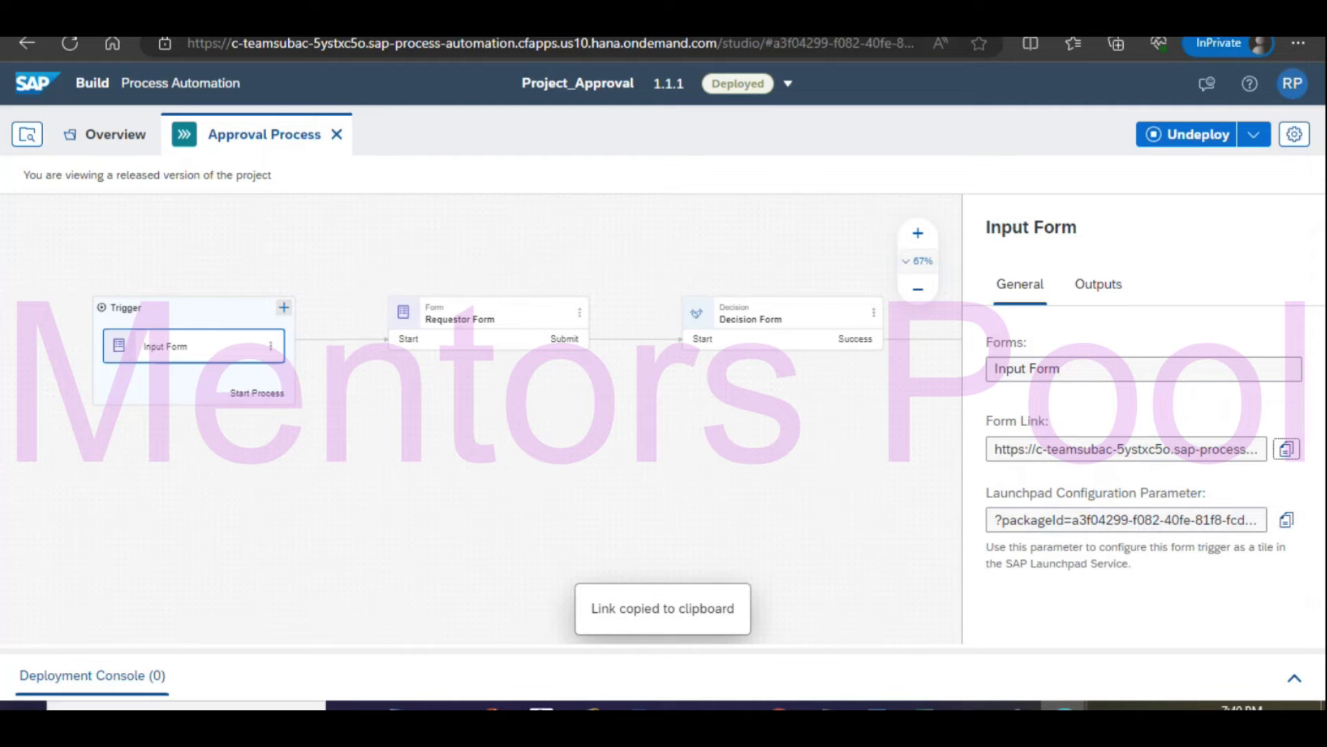
pyautogui.click(1299, 43)
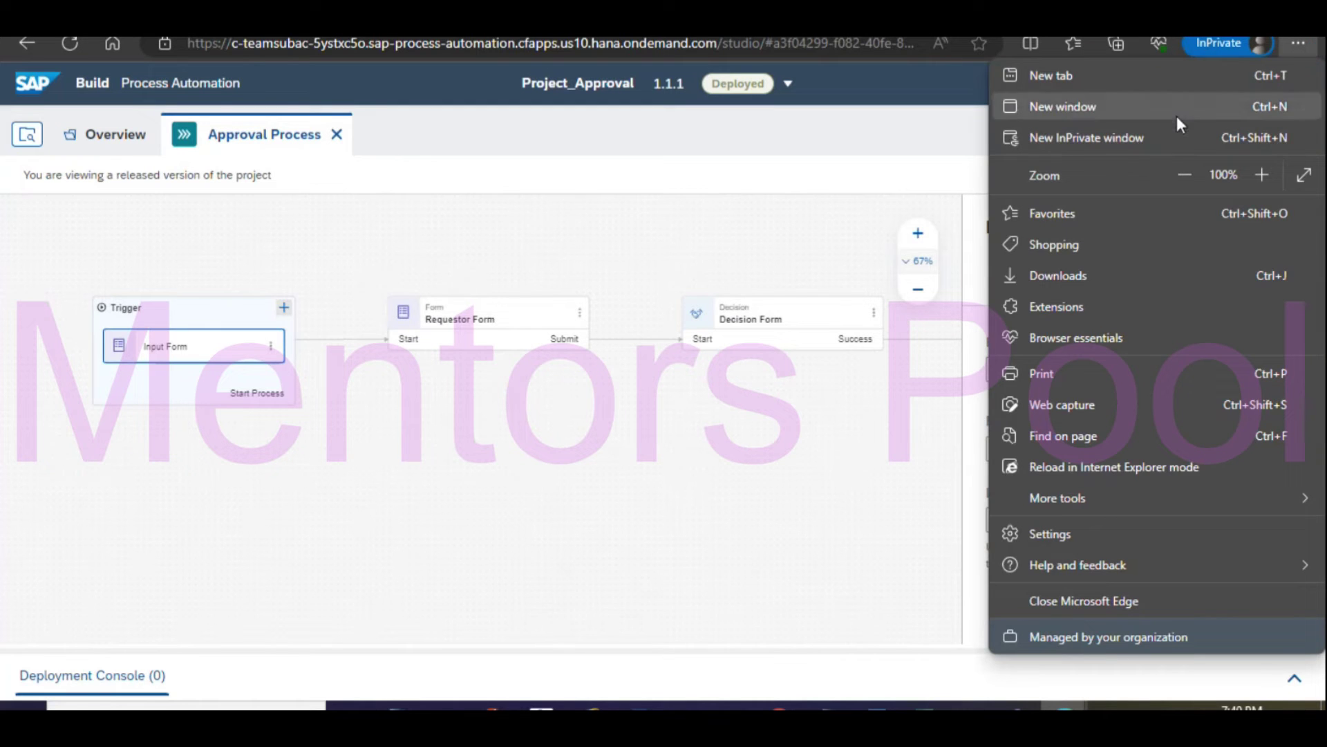
# Load the copied input form link in a new Edge InPrivate window.
pyautogui.click(1120, 136)
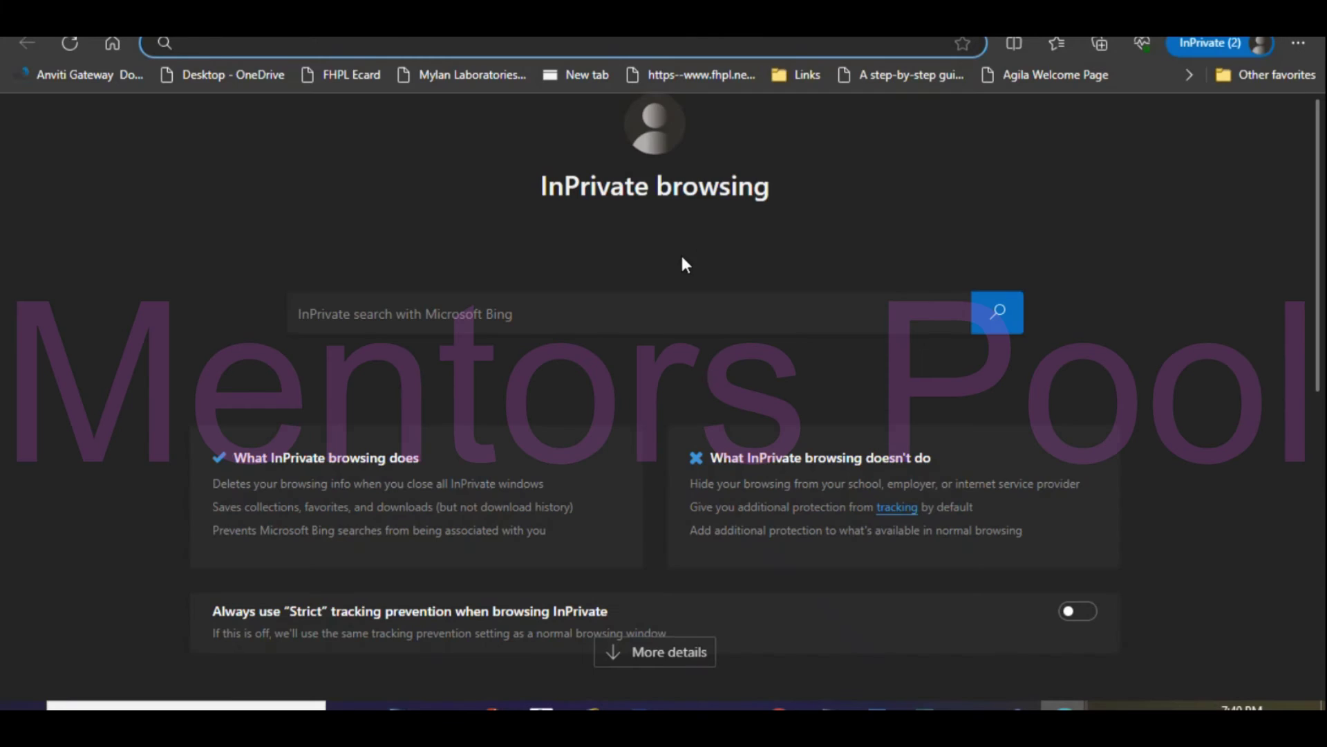
pyautogui.hotkey('ctrl', 'v')
pyautogui.press('Return')
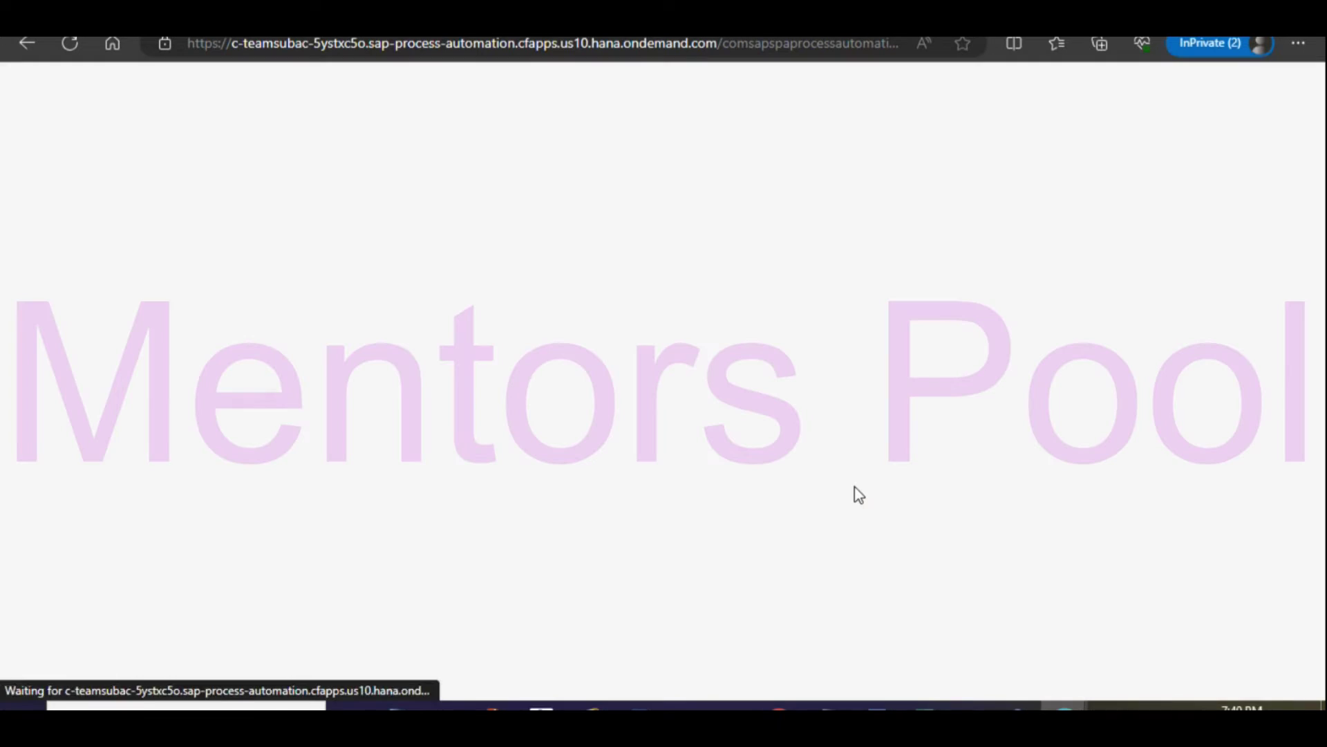
pyautogui.click(225, 139)
# Fill in the Employee ID and Employee Name fields with the new employee's details.
pyautogui.write('Rama')
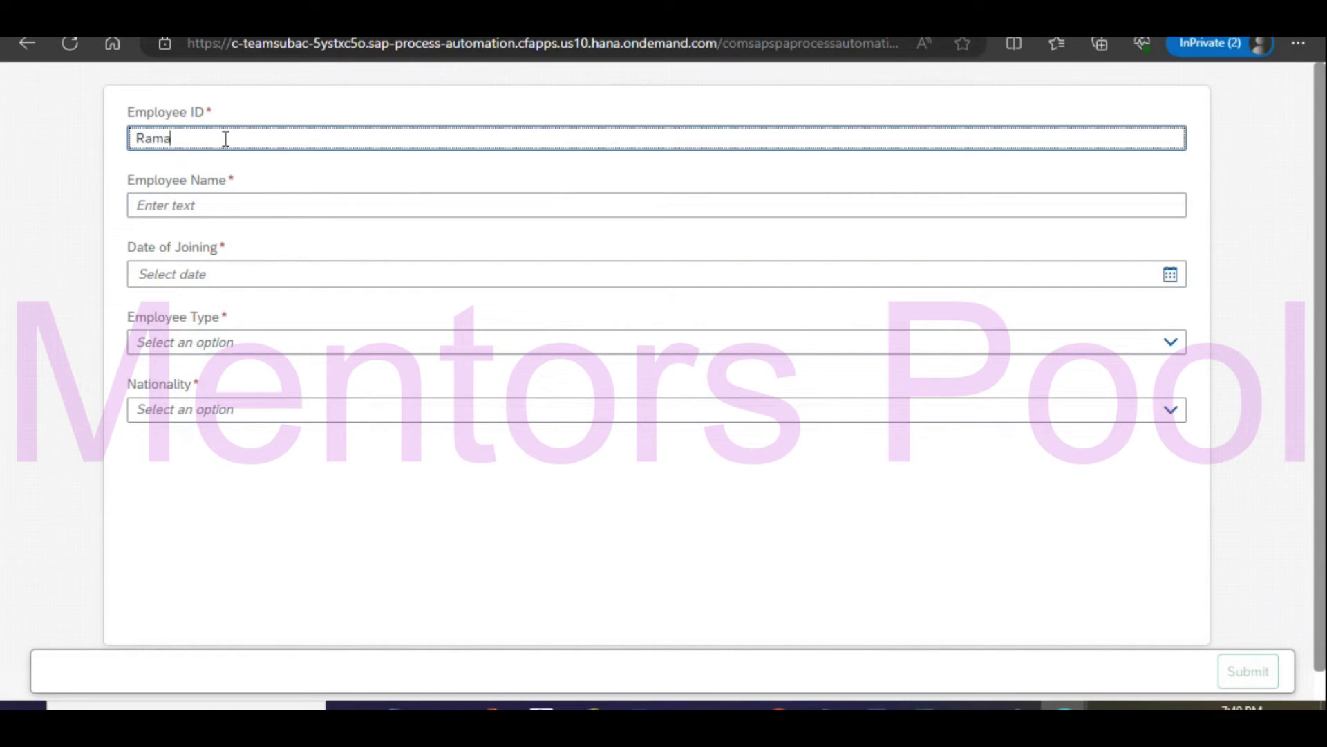
pyautogui.write('krish')
pyautogui.press('BackSpace')
pyautogui.press('BackSpace')
pyautogui.press('BackSpace')
pyautogui.press('BackSpace')
pyautogui.press('BackSpace')
pyautogui.press('BackSpace')
pyautogui.press('BackSpace')
pyautogui.press('BackSpace')
pyautogui.press('BackSpace')
pyautogui.write('133333')
pyautogui.click(193, 203)
pyautogui.write('Ra')
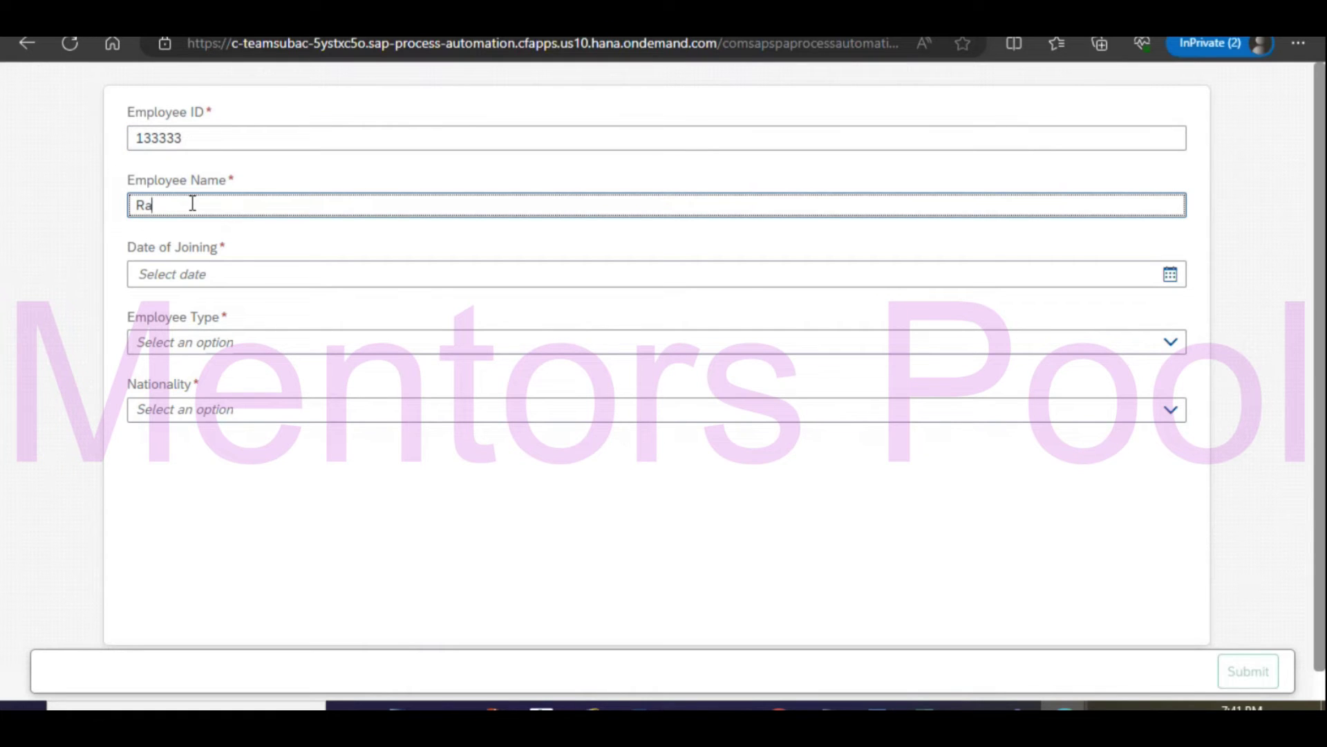
pyautogui.write('makrishna')
# Set joining date 09/30/23, Employee Type Permanent and Nationality Other, then submit the form.
pyautogui.click(207, 271)
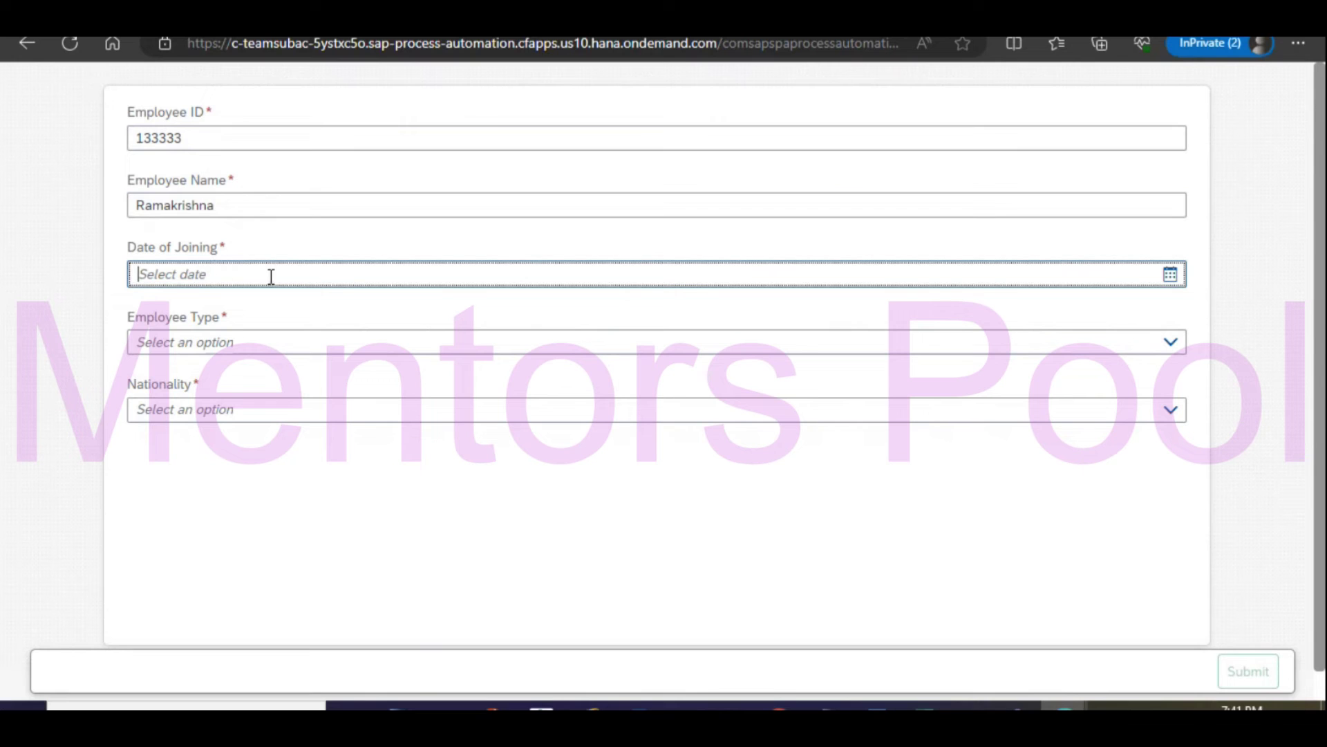
pyautogui.click(1170, 275)
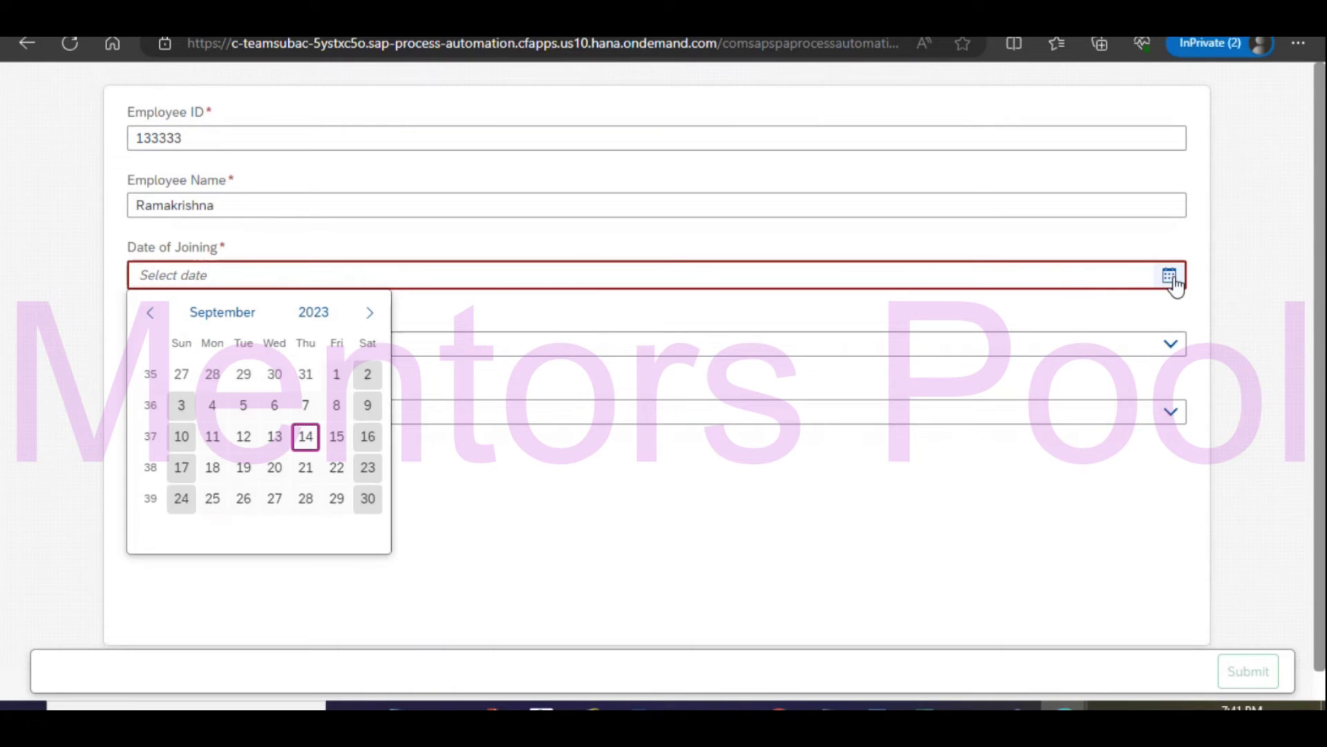
pyautogui.click(370, 498)
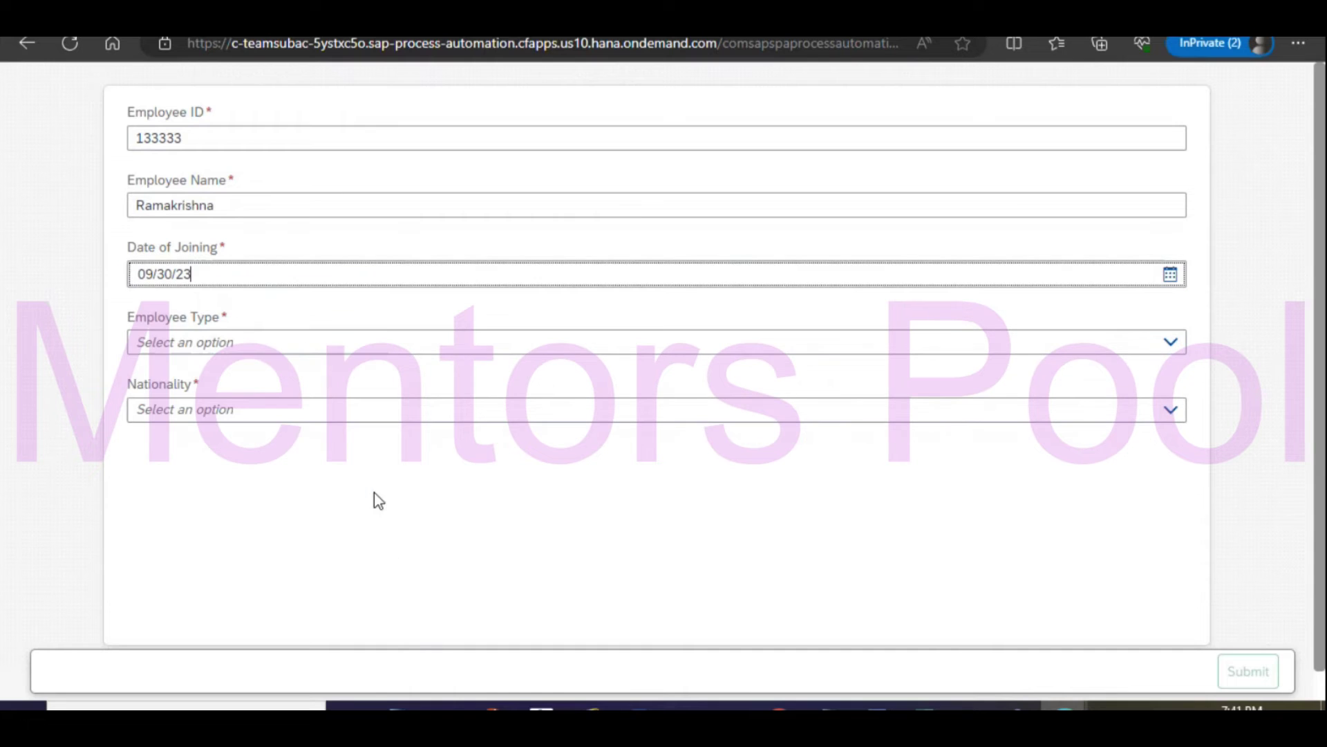
pyautogui.click(196, 349)
pyautogui.click(267, 374)
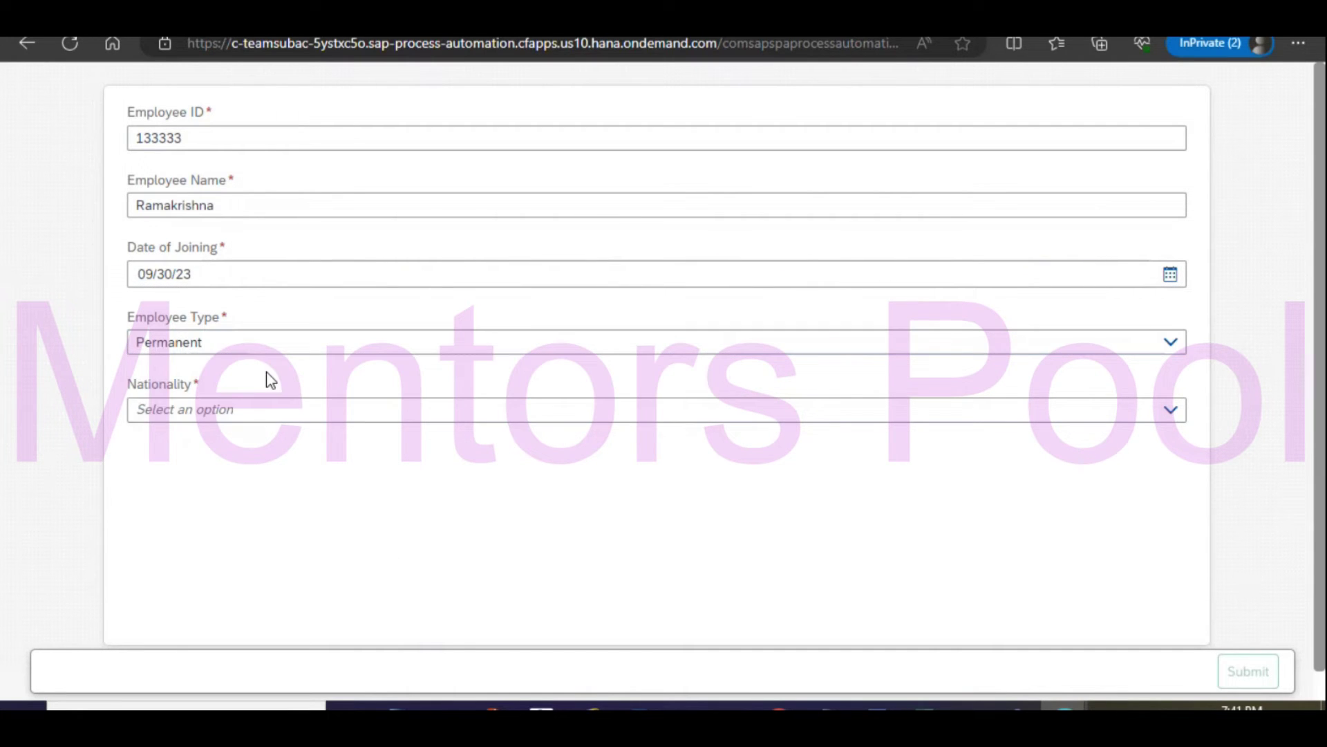
pyautogui.click(292, 417)
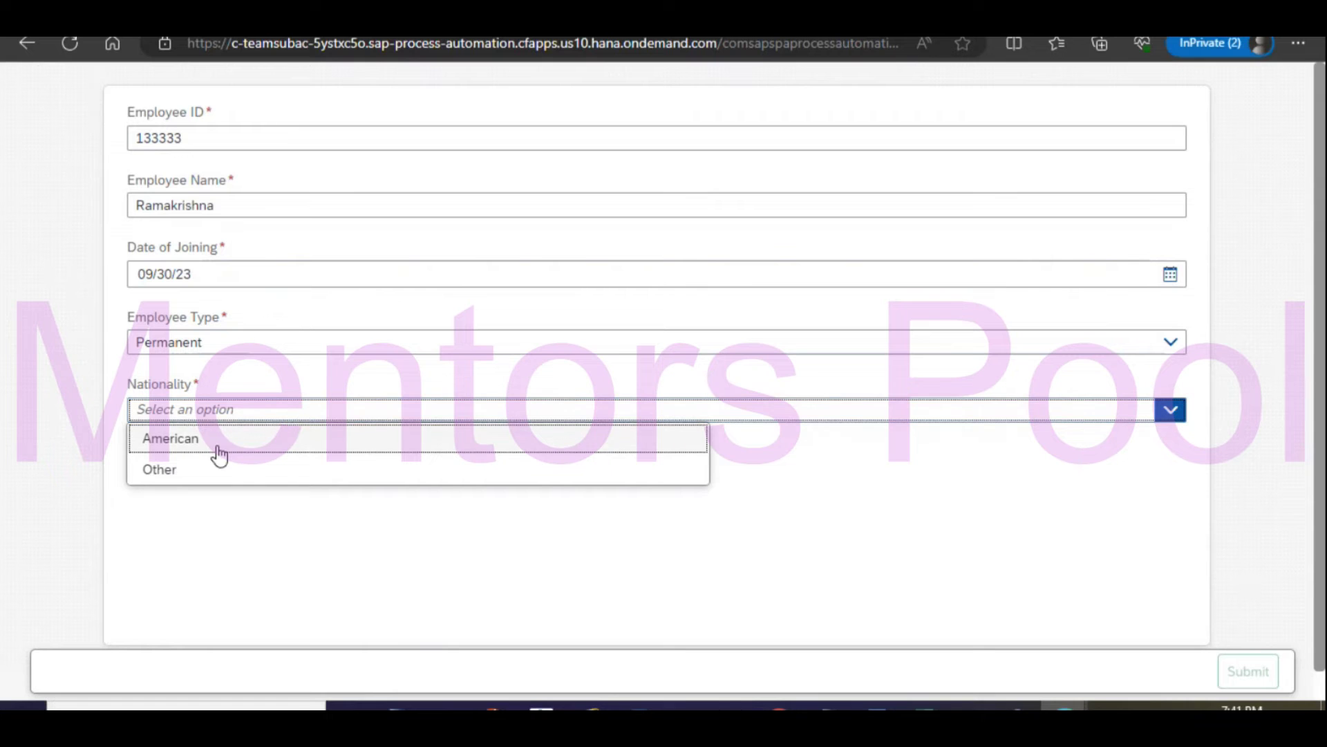
pyautogui.click(204, 482)
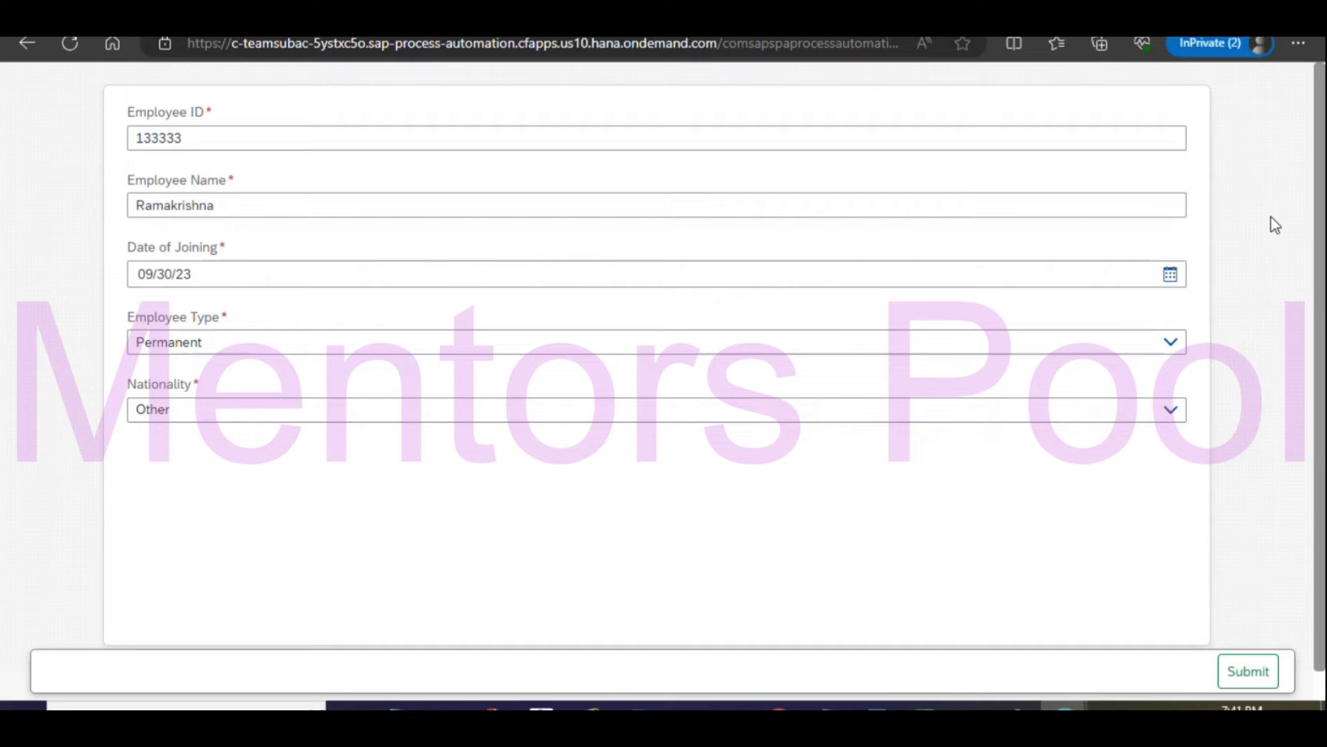
pyautogui.click(1247, 676)
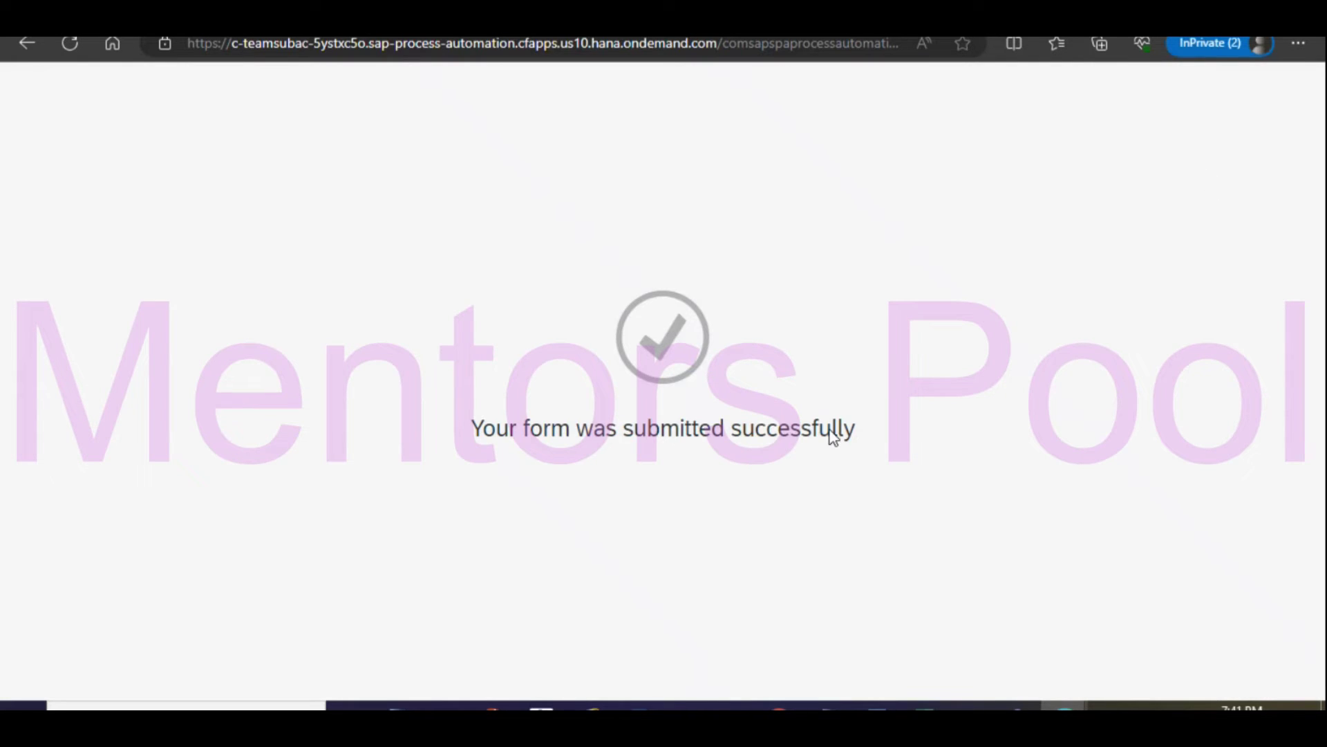
# Go to My Inbox from the process editor and refresh it to fetch new tasks.
pyautogui.moveTo(1065, 705)
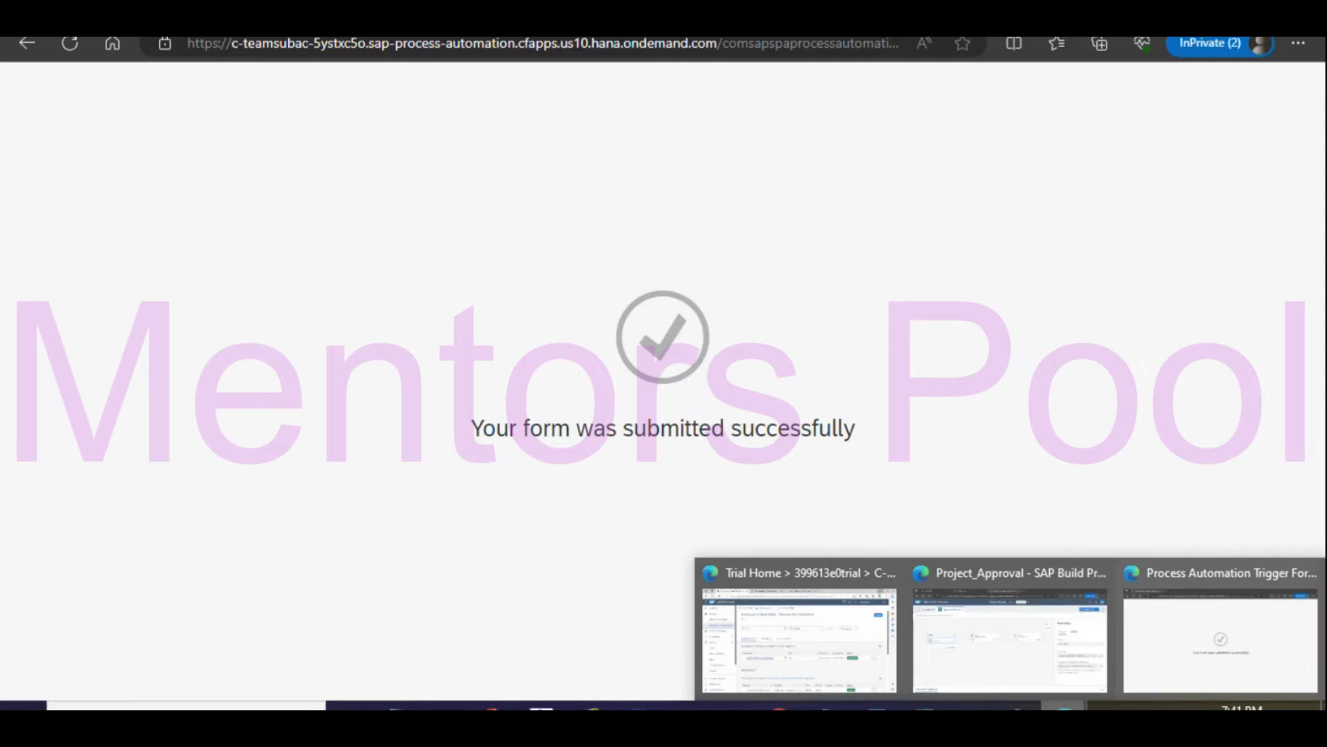
pyautogui.click(1037, 661)
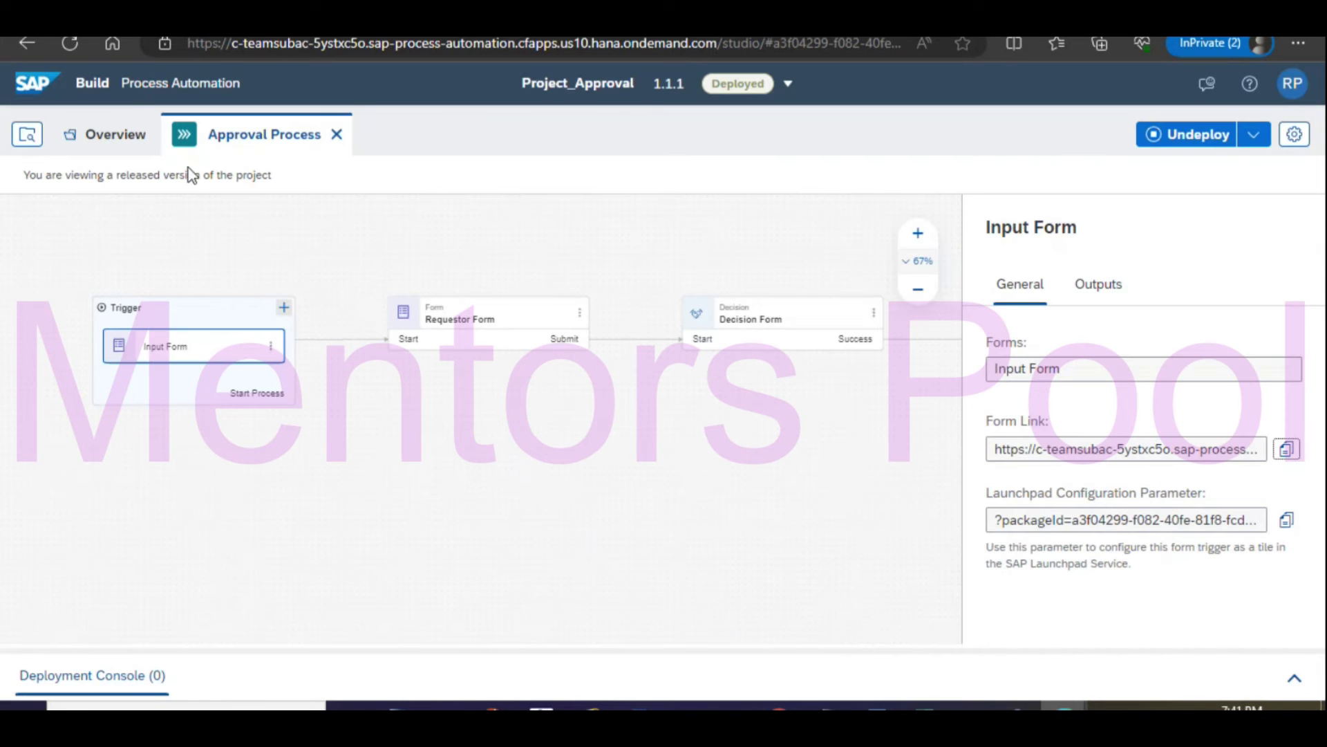
pyautogui.click(463, 19)
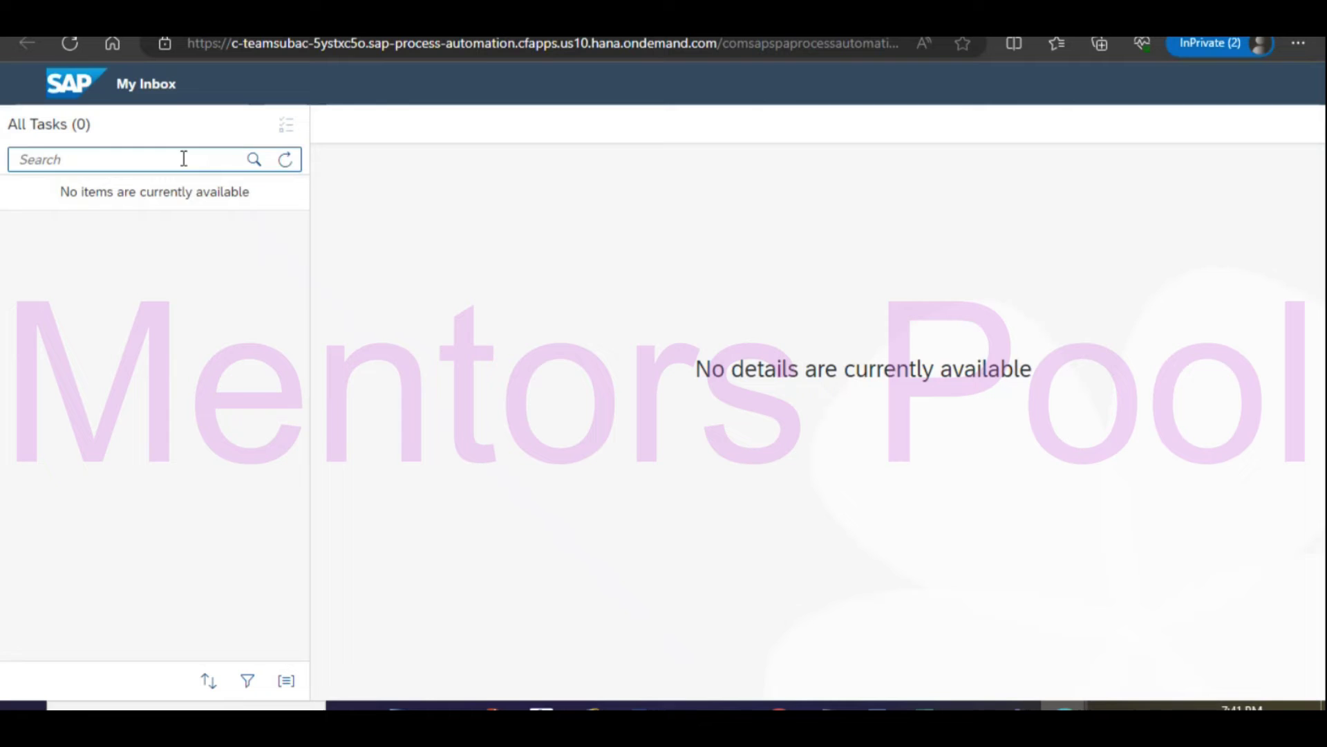
pyautogui.click(69, 44)
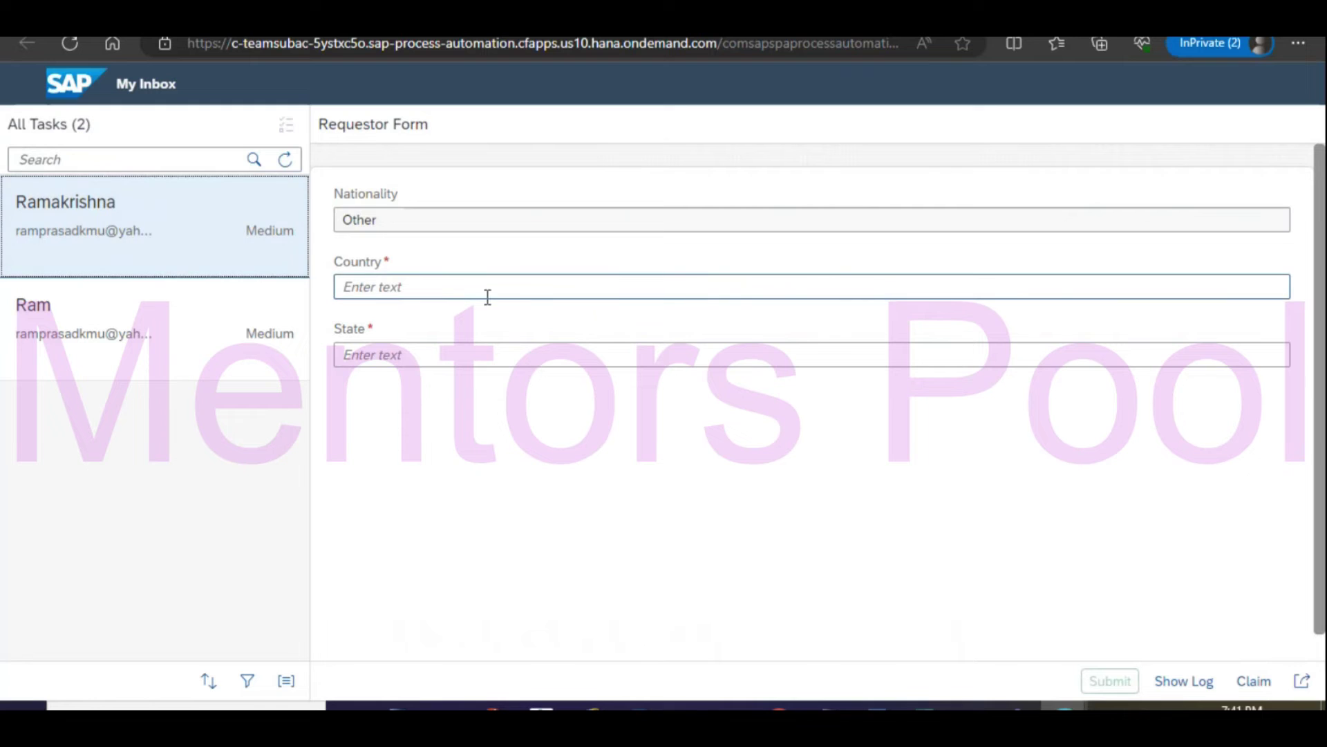
# Complete the Requestor Form with Country India and State Andhra Pradesh and submit it.
pyautogui.click(382, 291)
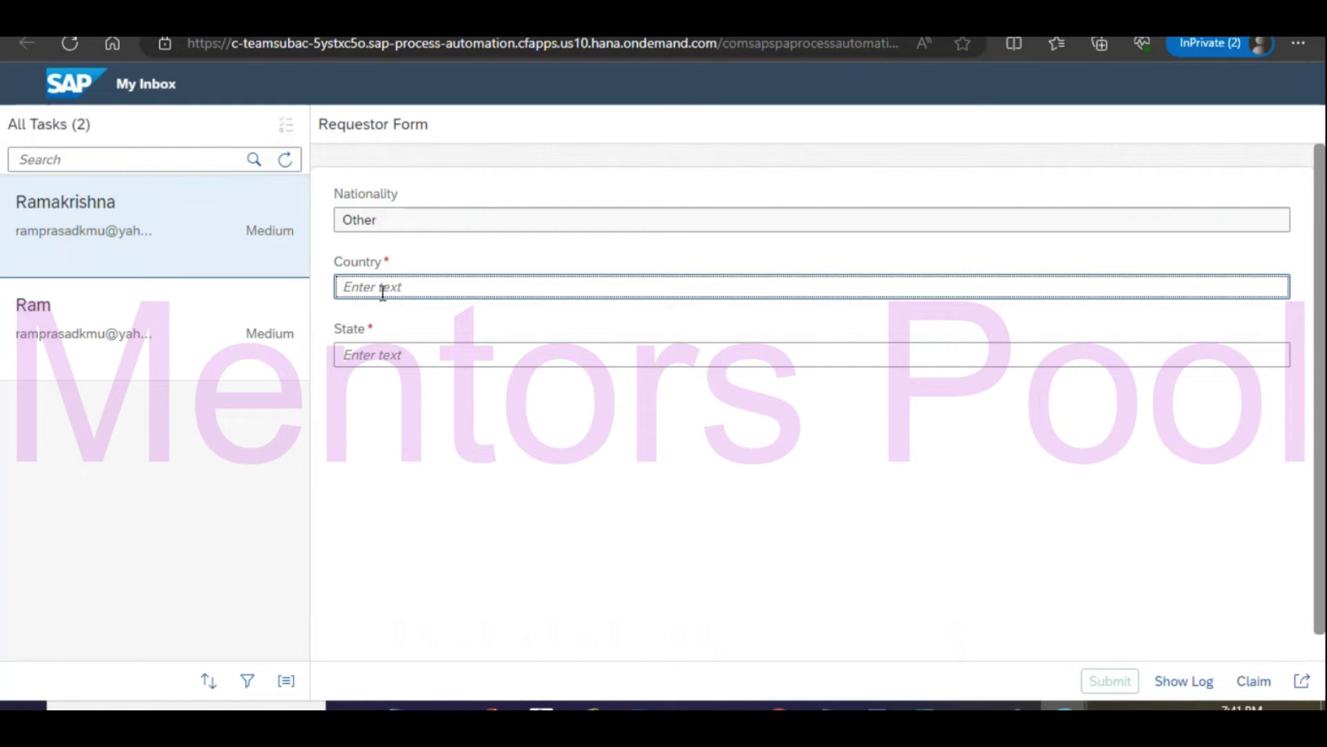
pyautogui.write('India')
pyautogui.click(460, 354)
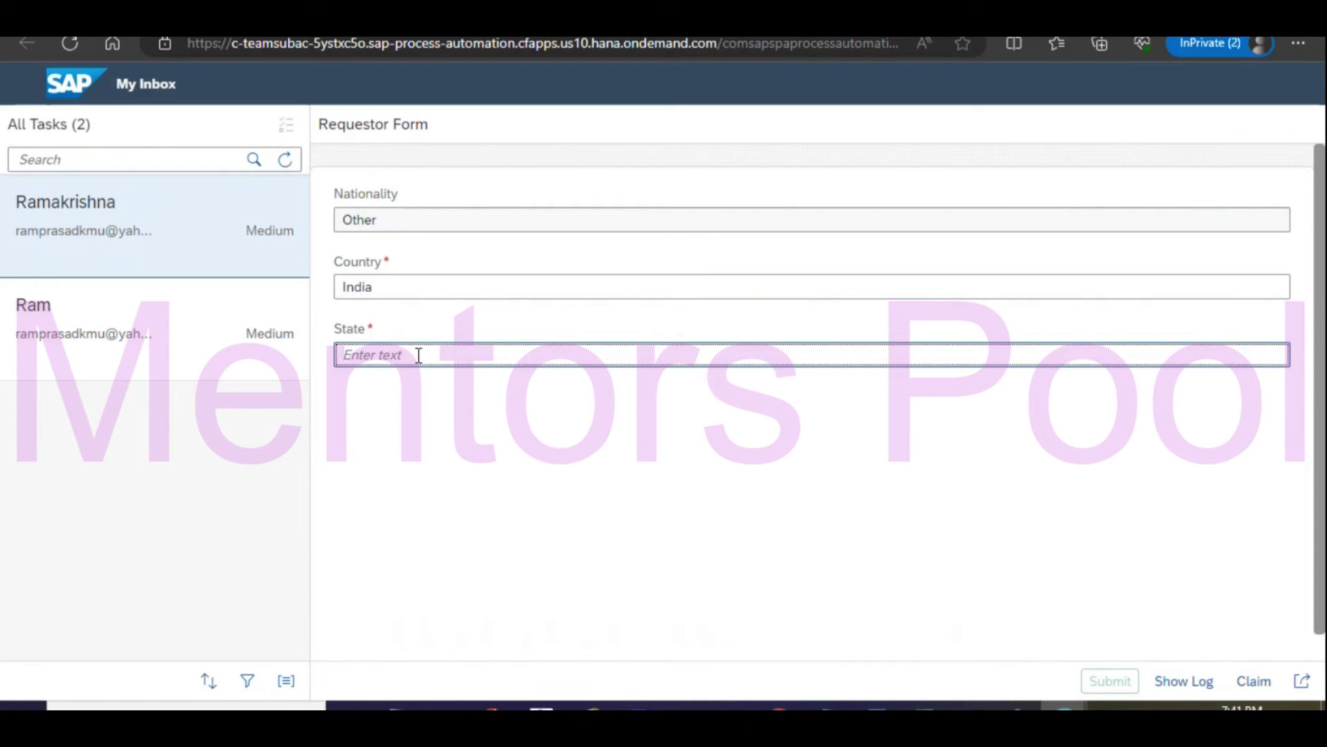
pyautogui.write('And')
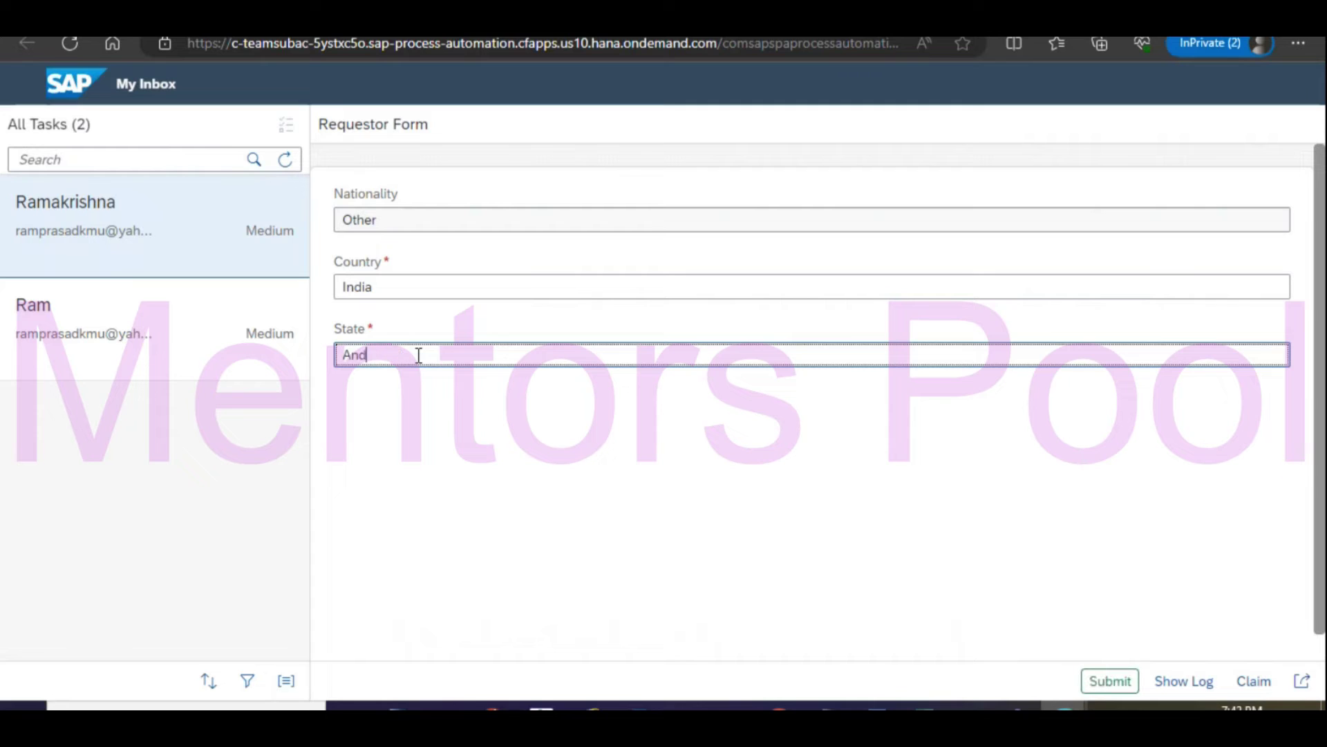
pyautogui.write('hra Pradesh')
pyautogui.click(1103, 682)
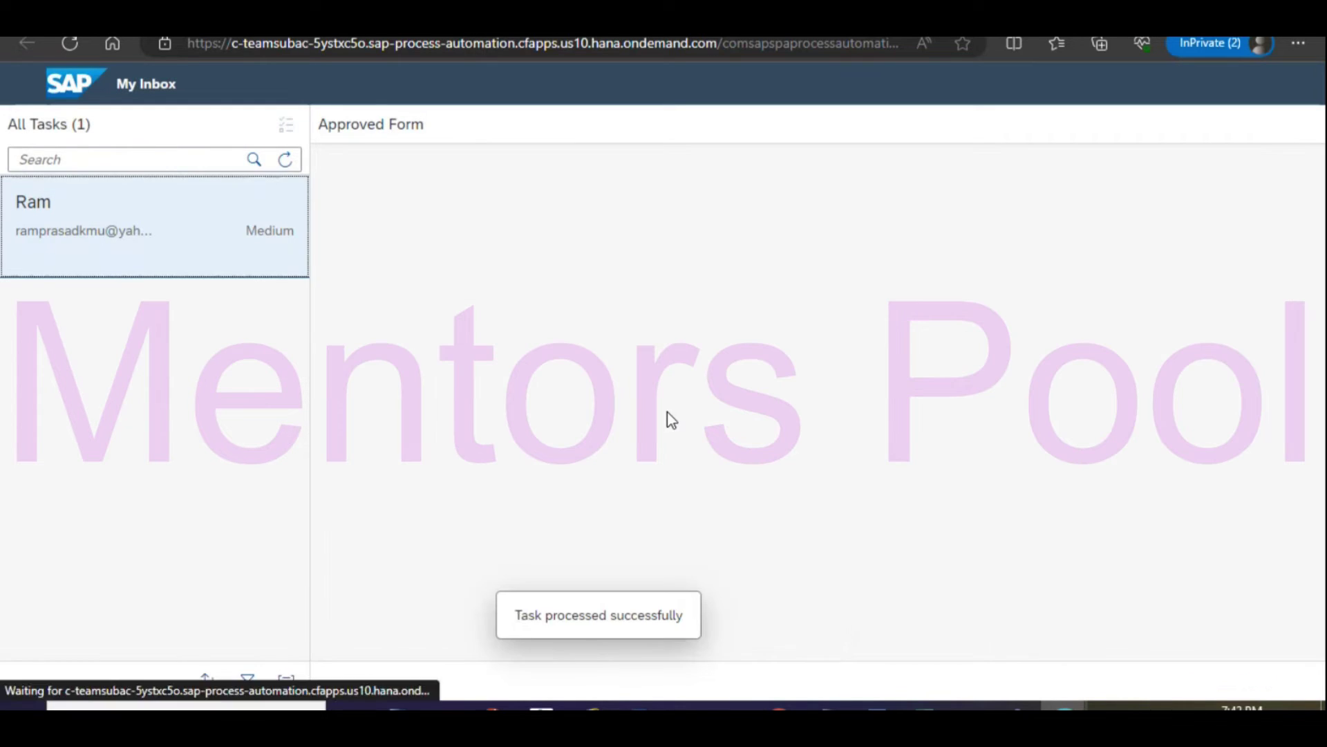
# Open the new employee's Decisions Form task, enter the comment 'Approved' and approve it.
pyautogui.click(71, 44)
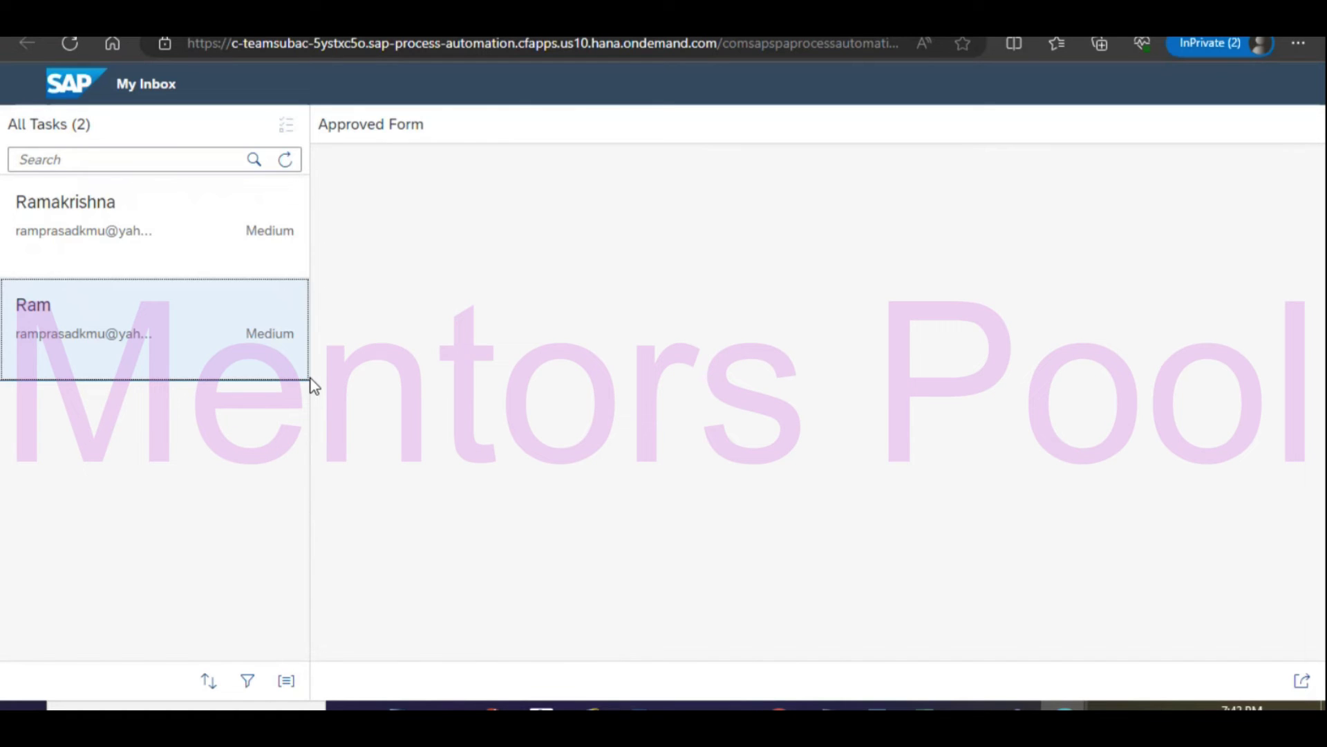
pyautogui.click(180, 243)
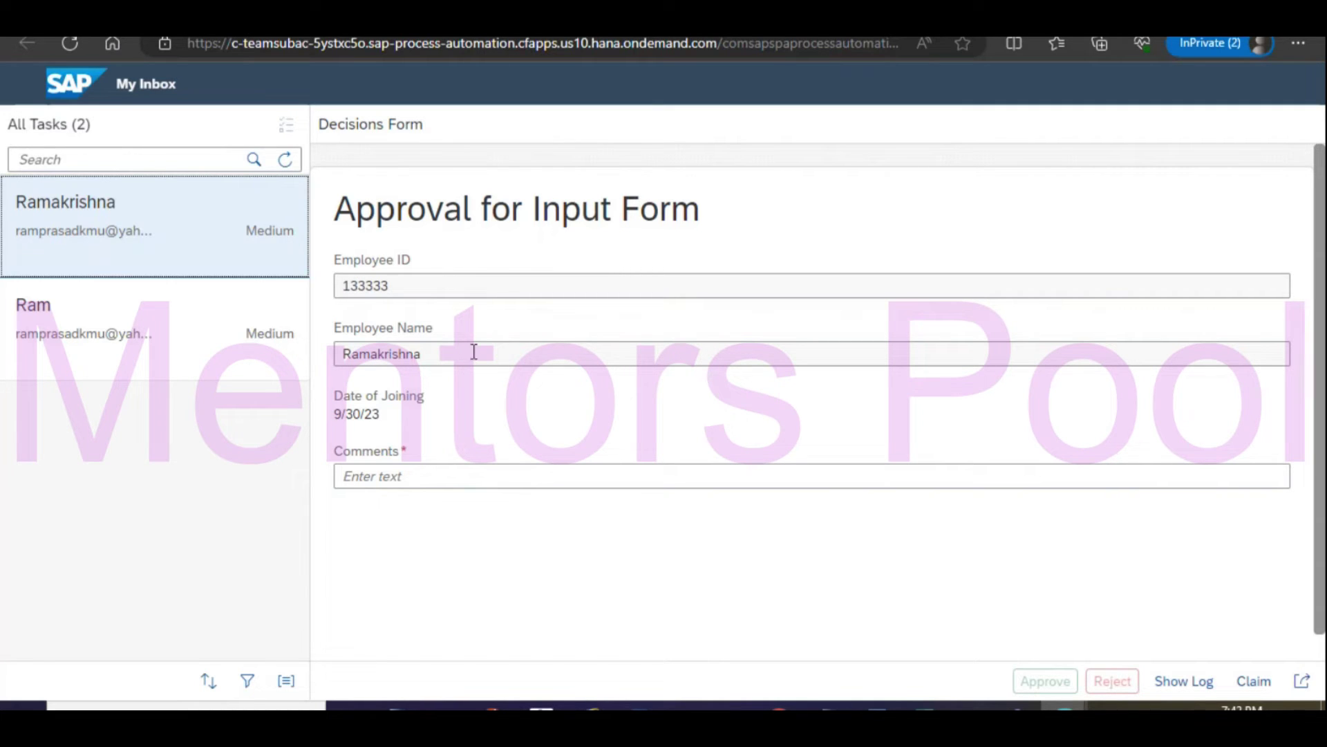
pyautogui.click(414, 476)
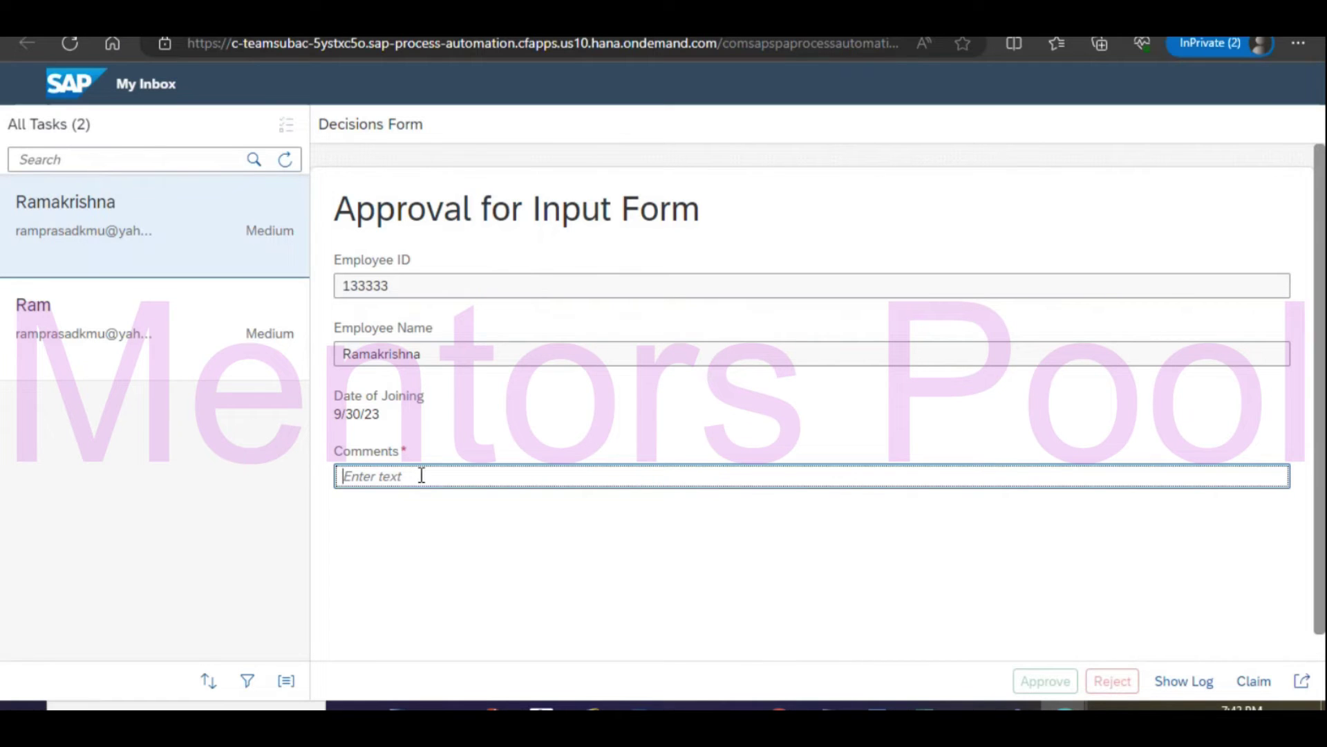
pyautogui.write('APp')
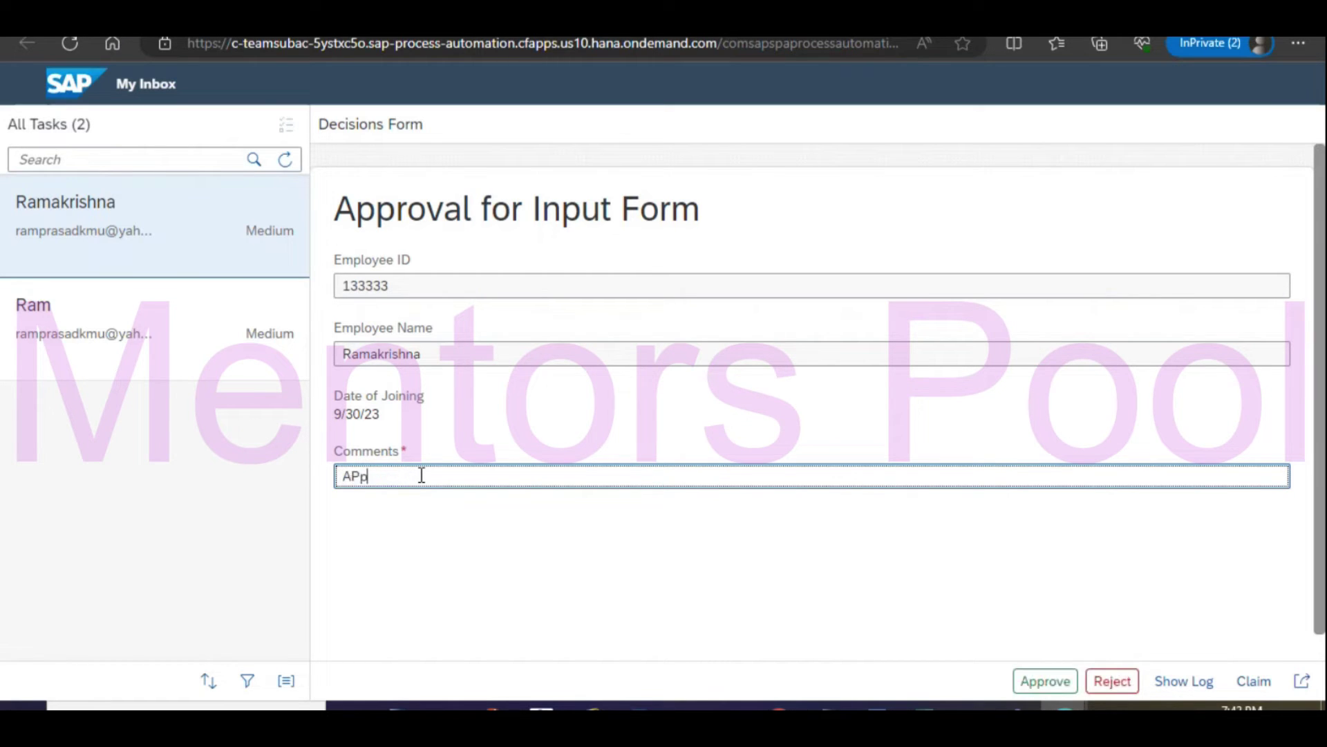
pyautogui.write('roved')
pyautogui.doubleClick(343, 475)
pyautogui.write('APprove')
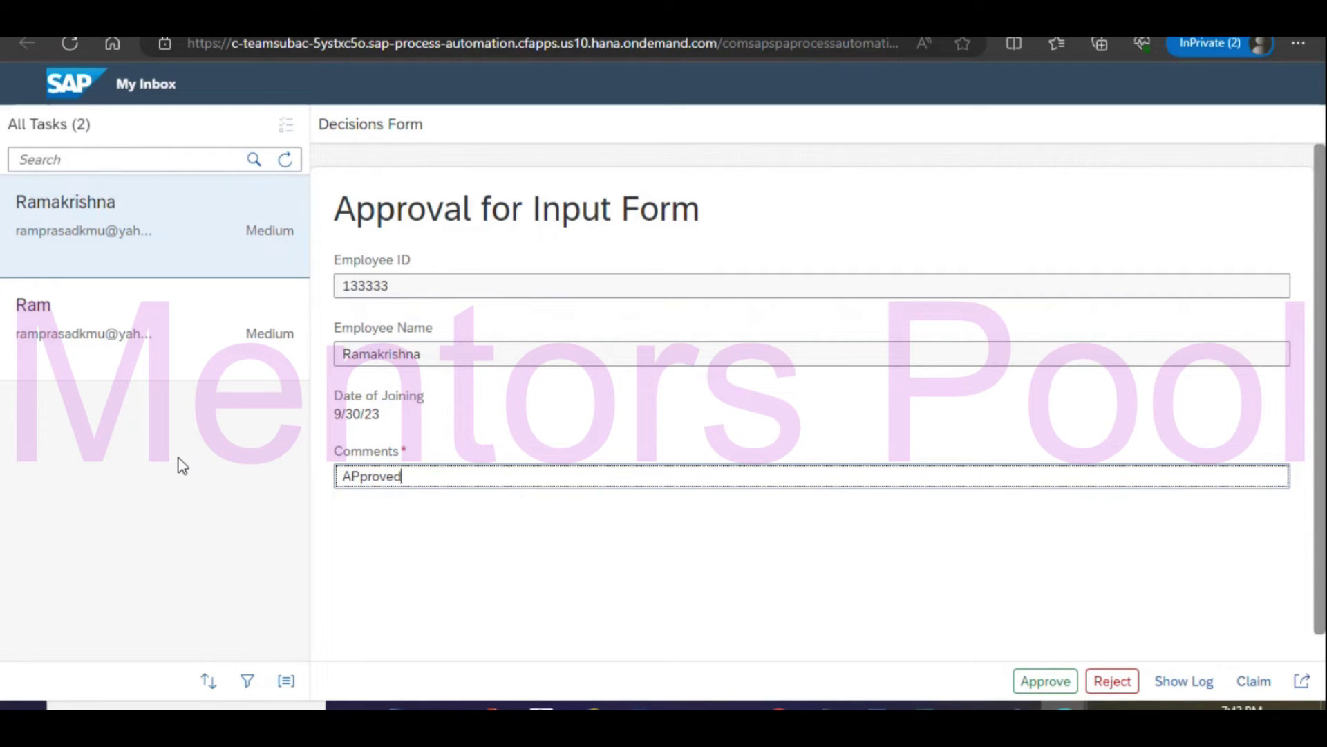
pyautogui.moveTo(427, 477); pyautogui.dragTo(309, 490)
pyautogui.write('Approved')
pyautogui.click(1047, 681)
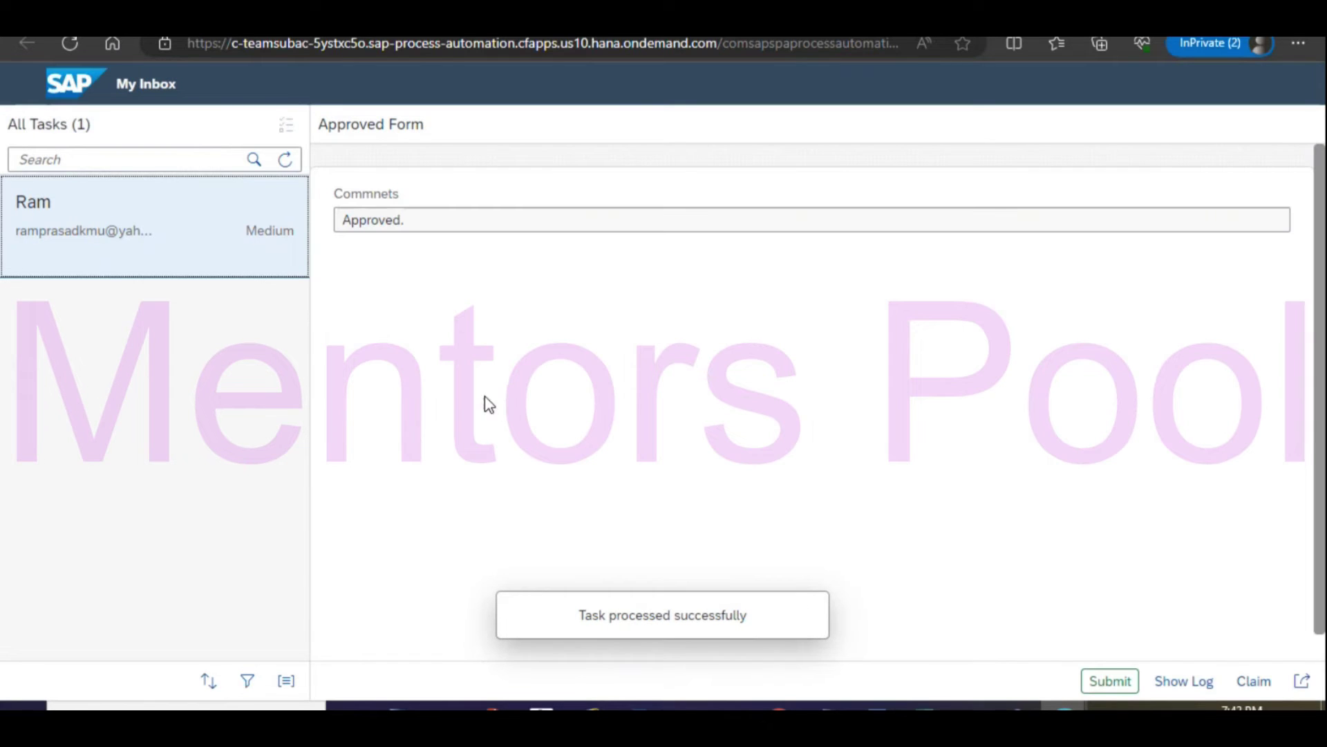
# Refresh the inbox and submit the Approved Form notification showing Other, India and Andhra Pradesh.
pyautogui.click(286, 159)
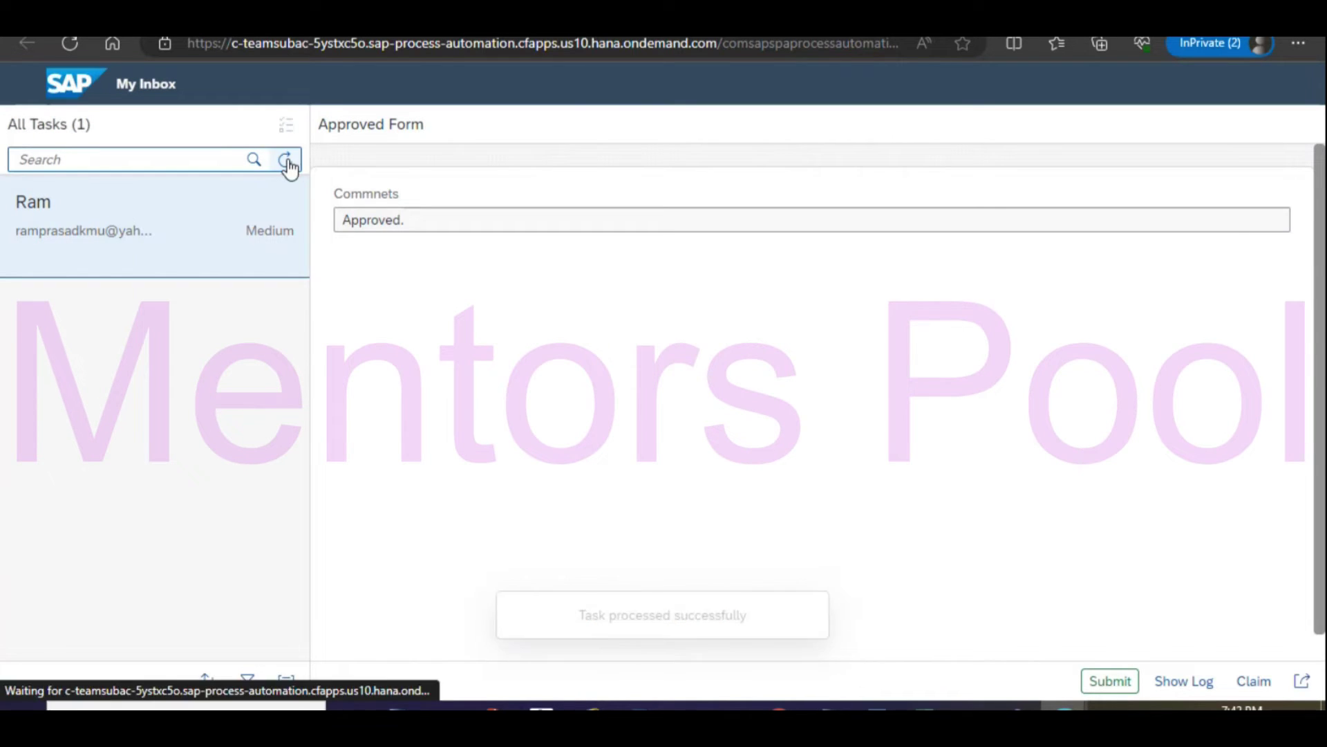
pyautogui.click(215, 226)
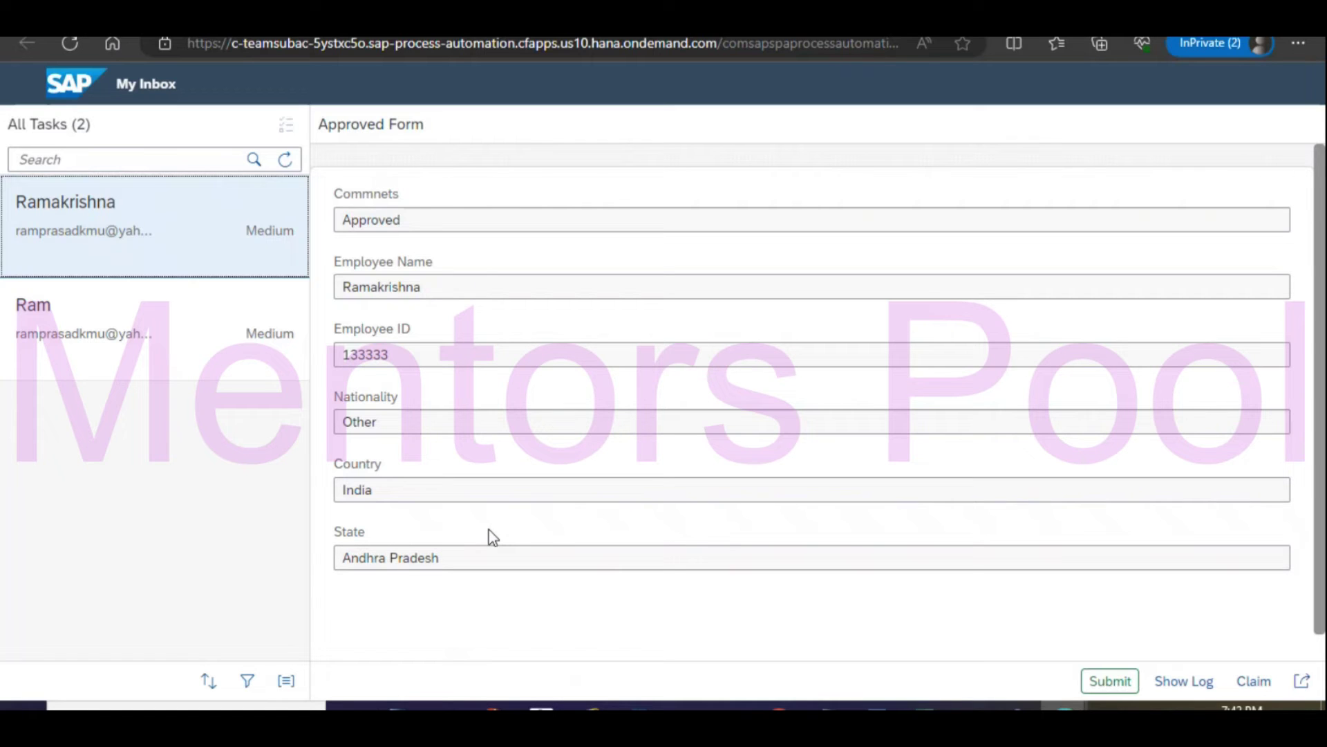
pyautogui.click(1107, 683)
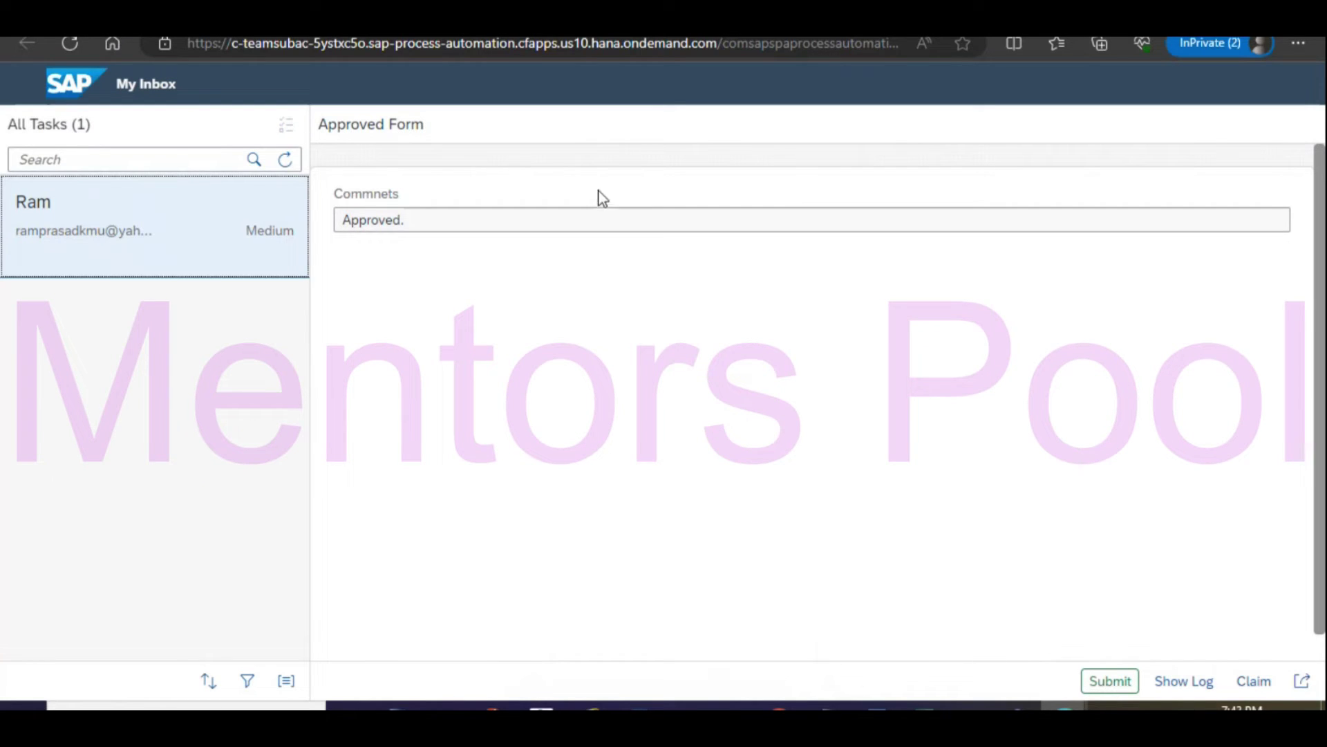
pyautogui.hotkey('ctrl', 'shift', 'Tab')
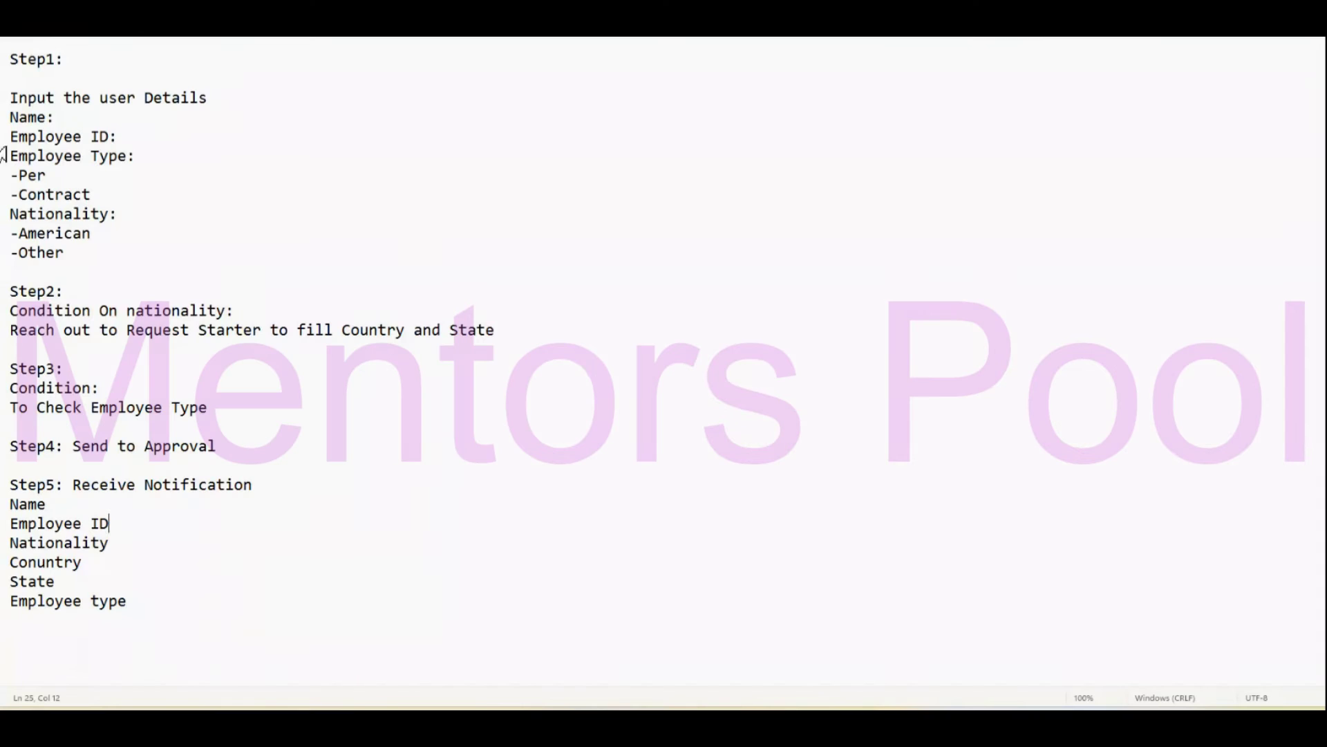
# Highlight the requirement notes in turn: the overall plan, Step1 user details, Step2 nationality condition.
pyautogui.moveTo(11, 56); pyautogui.dragTo(152, 629)
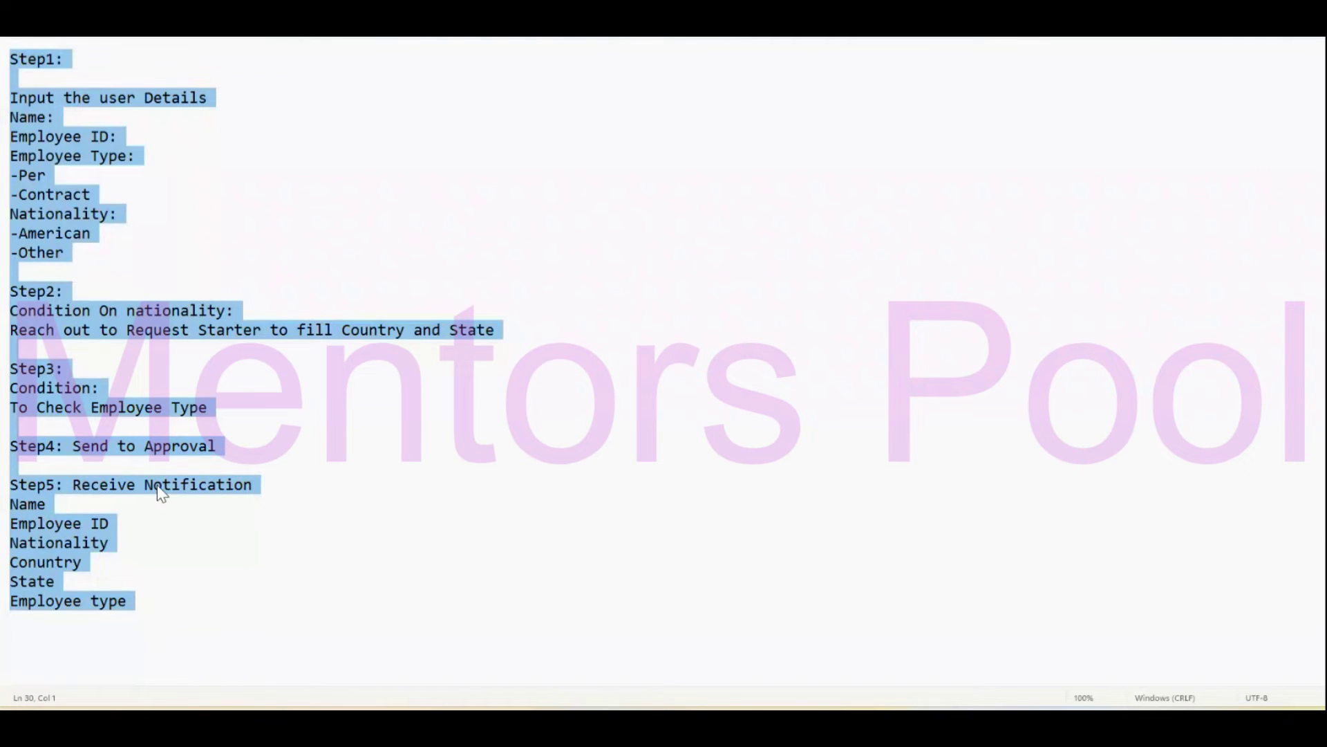
pyautogui.click(388, 452)
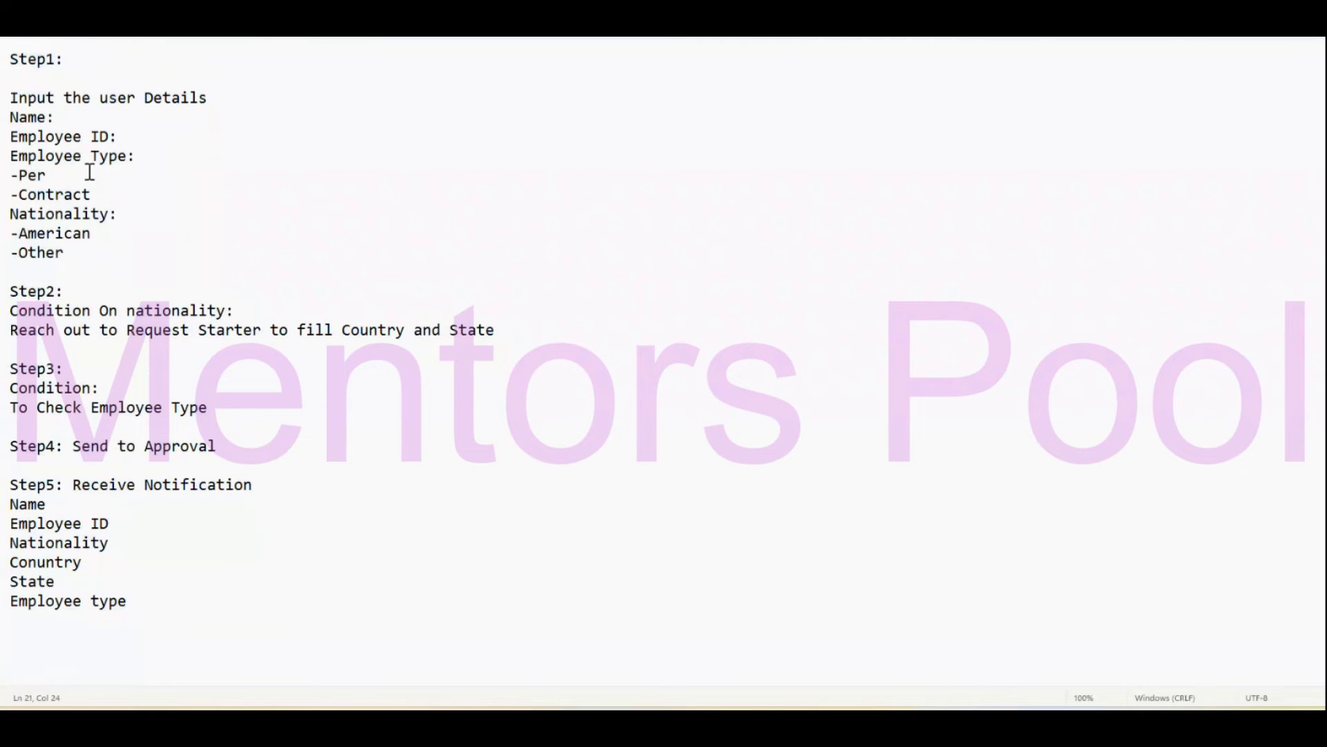
pyautogui.moveTo(3, 85); pyautogui.dragTo(69, 271)
pyautogui.click(69, 346)
pyautogui.moveTo(3, 290); pyautogui.dragTo(202, 350)
pyautogui.click(166, 407)
pyautogui.click(161, 304)
pyautogui.moveTo(533, 325); pyautogui.dragTo(10, 331)
# Insert empty lines below the Step2 Country and State line.
pyautogui.click(535, 329)
pyautogui.press('Return')
pyautogui.press('Return')
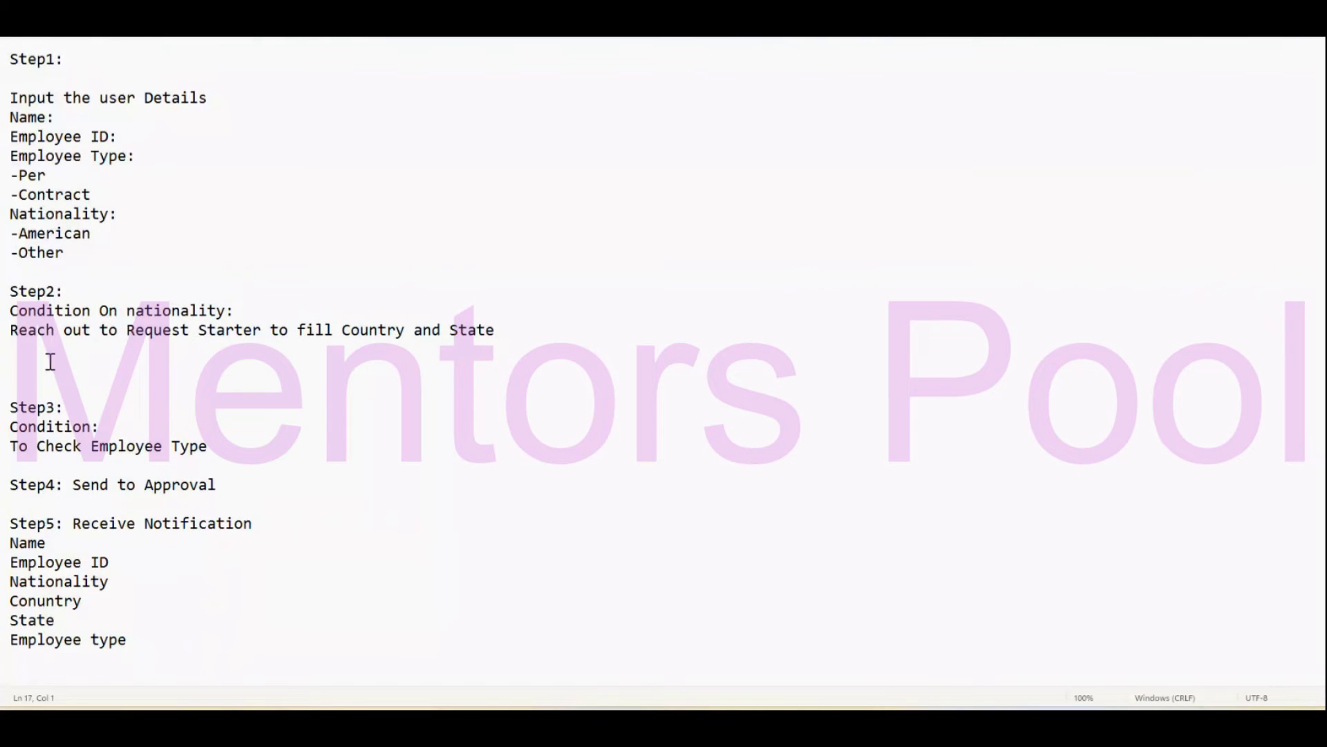
pyautogui.click(63, 430)
pyautogui.click(173, 446)
pyautogui.click(177, 485)
pyautogui.click(71, 359)
pyautogui.click(63, 351)
# Add the line 'Country : America' under Step2, correcting its capitalisation.
pyautogui.write('COuntry : America')
pyautogui.click(46, 233)
pyautogui.click(172, 347)
pyautogui.press('Return')
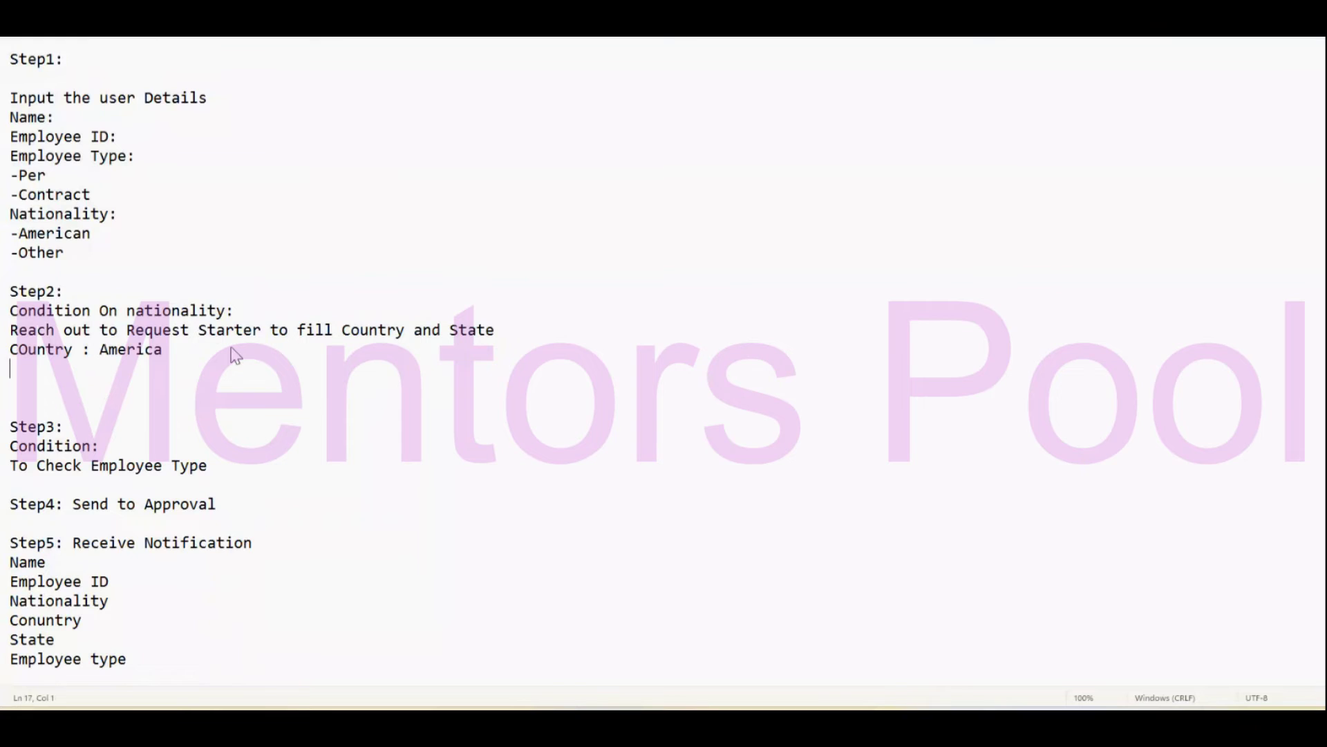
pyautogui.click(25, 349)
pyautogui.press('BackSpace')
pyautogui.write('o')
# Add 'State : NY' beneath the America country line.
pyautogui.click(108, 372)
pyautogui.write('State :')
pyautogui.doubleClick(49, 233)
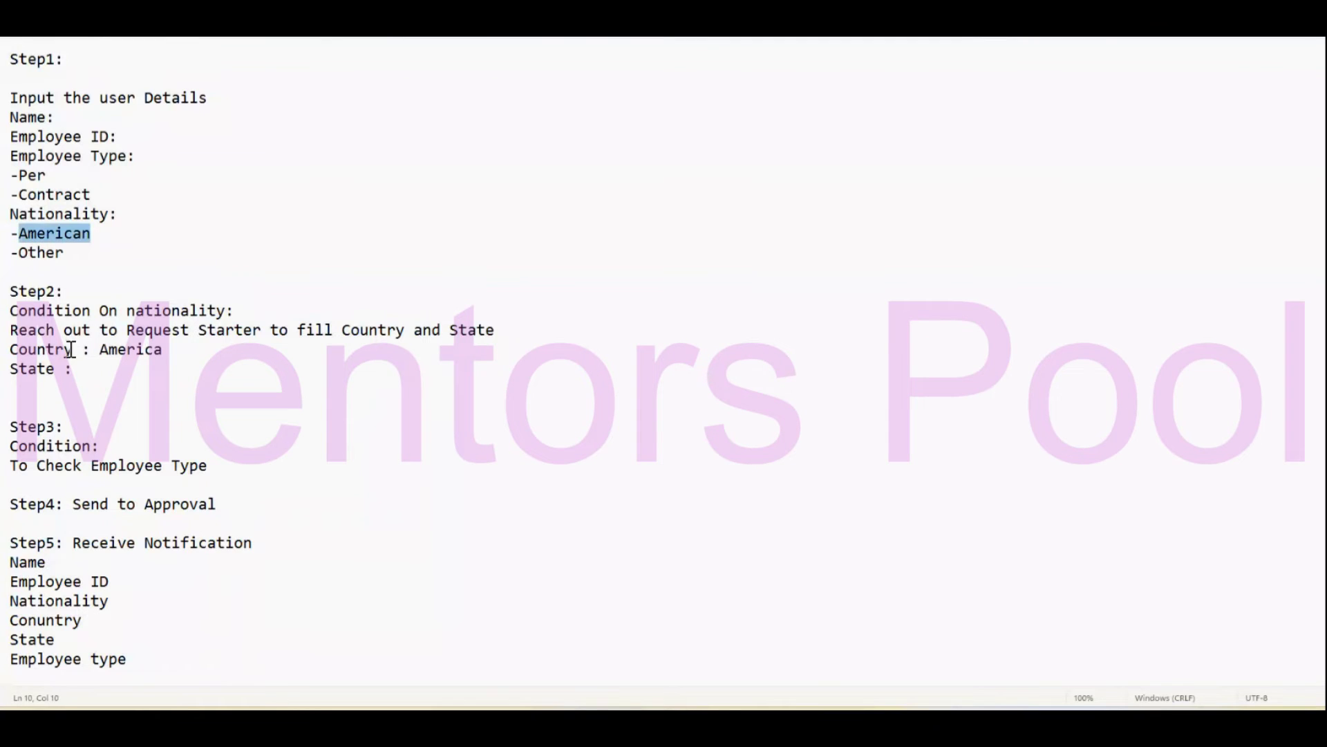
pyautogui.click(124, 365)
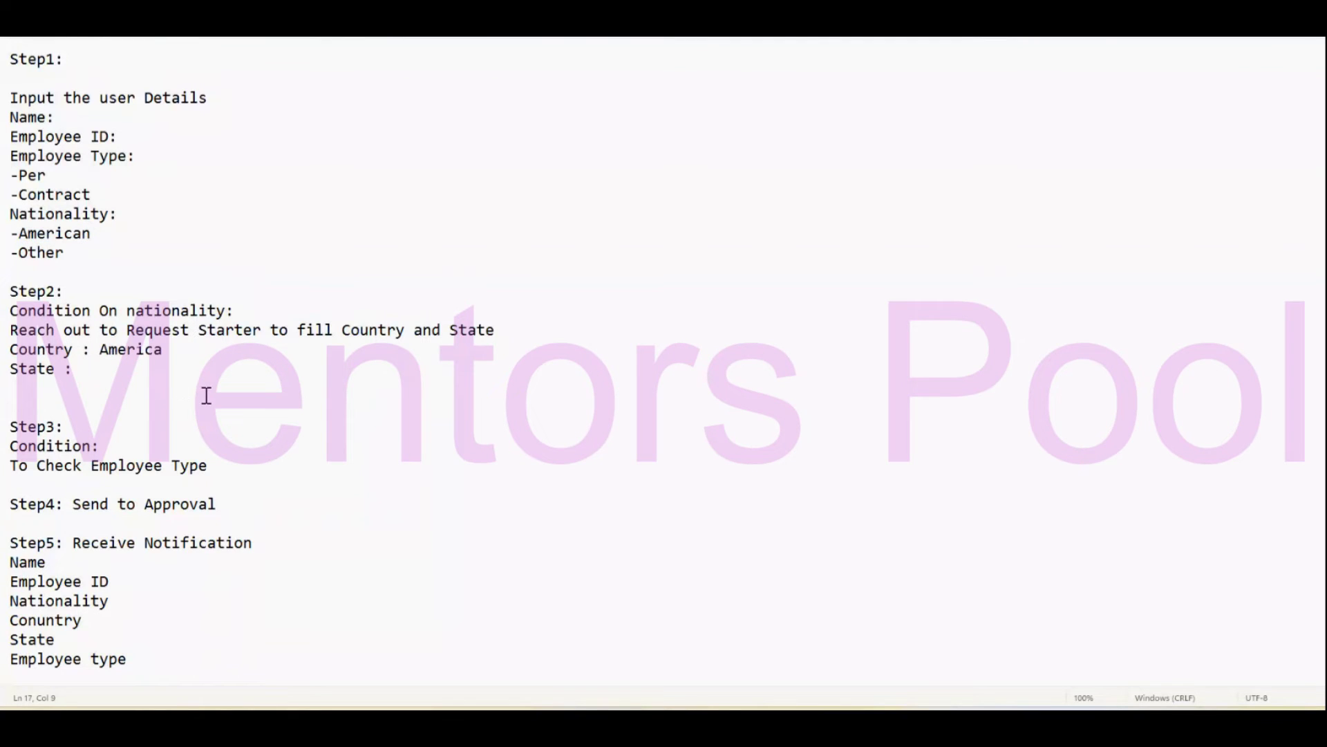
pyautogui.write('NY')
pyautogui.press('Return')
pyautogui.press('Return')
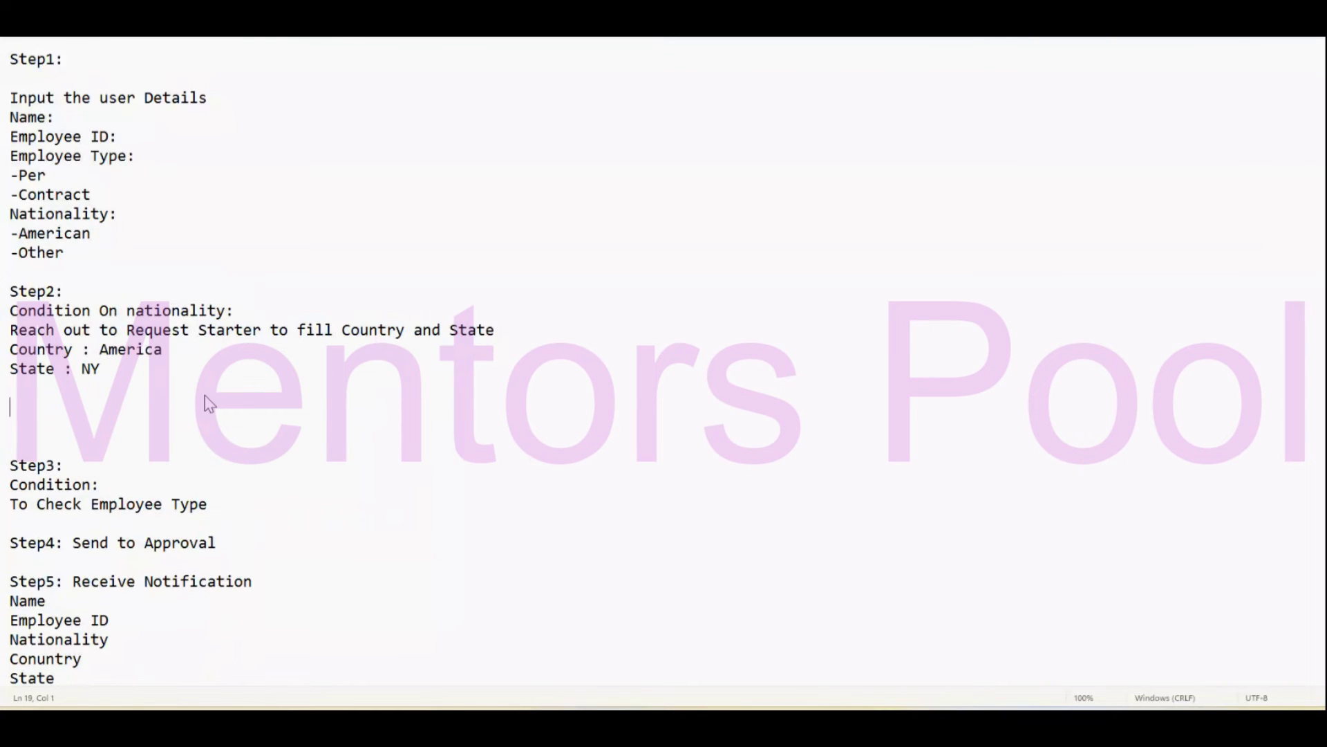
# Add 'Country : India' and 'Steate : Andhra' lines, inserting the missing n in Andhra.
pyautogui.write('Country : India')
pyautogui.press('Return')
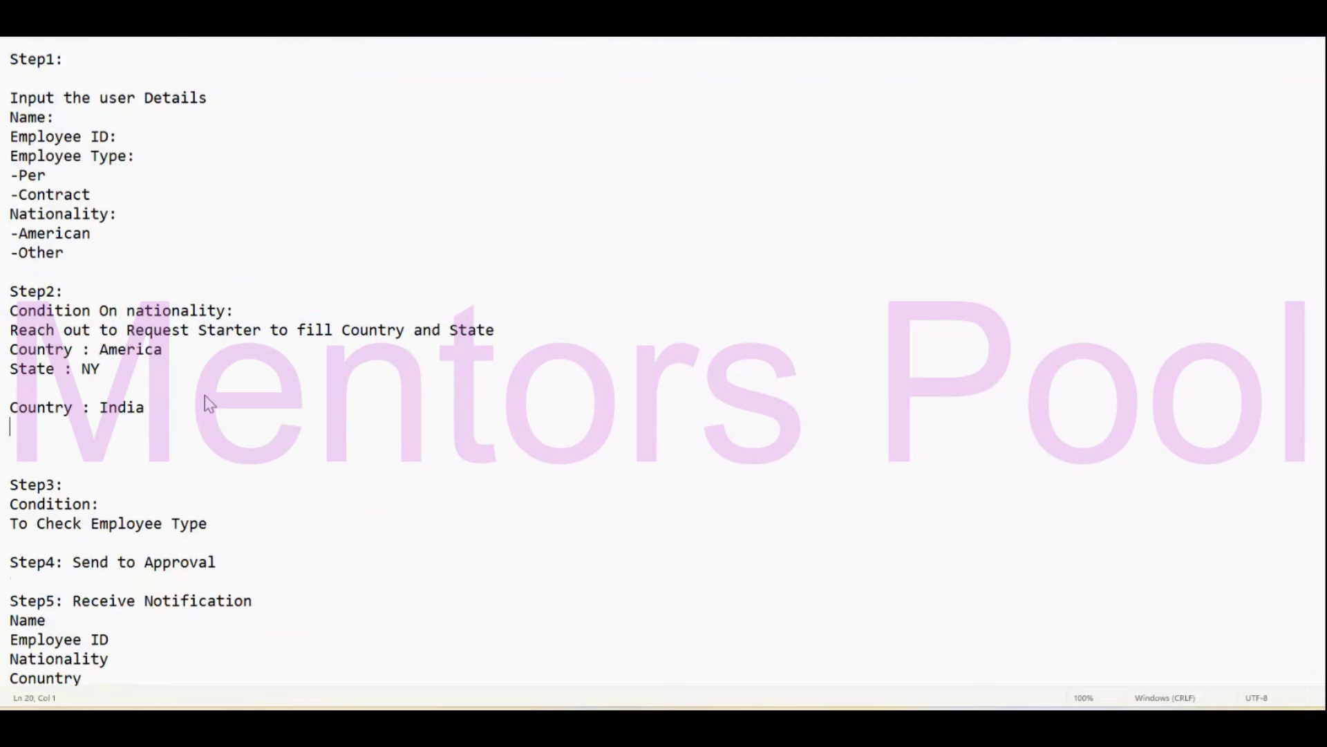
pyautogui.write('Steate : Adhra')
pyautogui.press('Left')
pyautogui.press('Left')
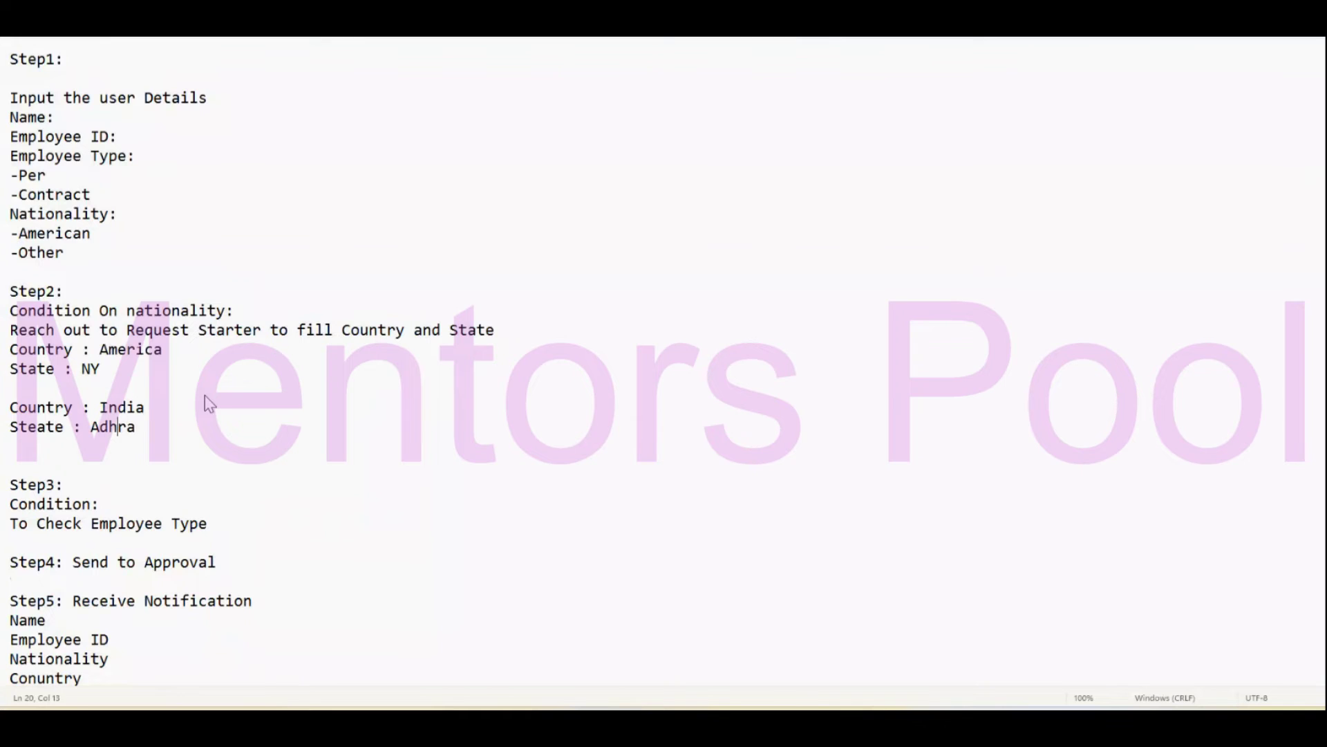
pyautogui.press('Left')
pyautogui.press('Left')
pyautogui.write('n')
# Select the two Country and State blocks, then switch back to the browser.
pyautogui.click(146, 349)
pyautogui.moveTo(163, 426); pyautogui.dragTo(8, 402)
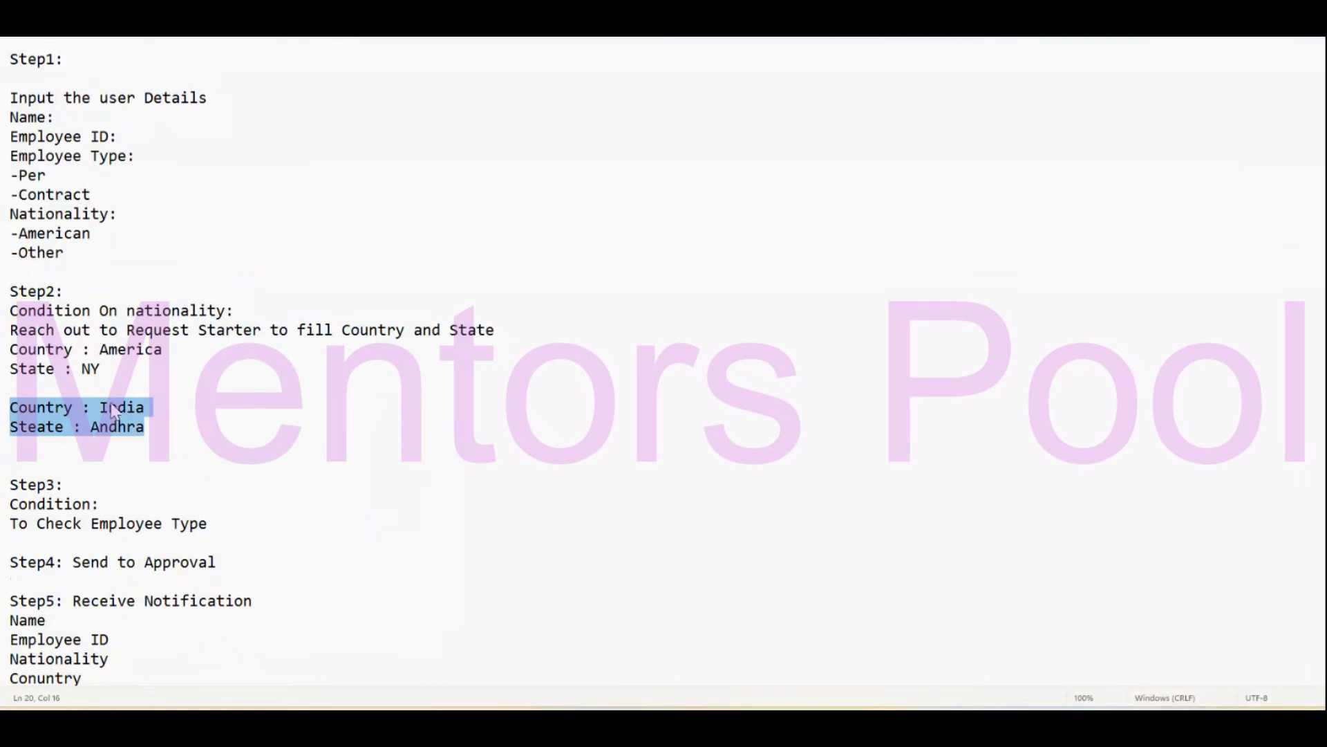
pyautogui.moveTo(159, 430); pyautogui.dragTo(9, 349)
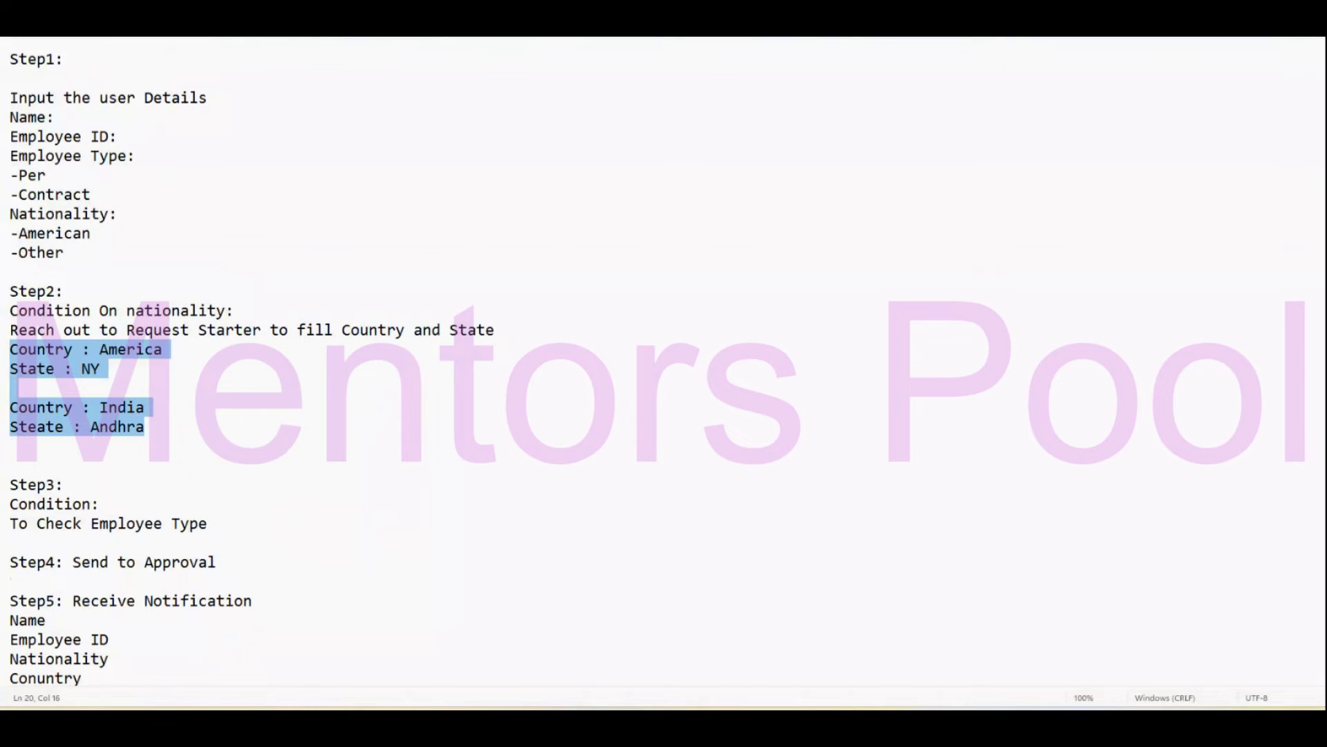
pyautogui.hotkey('alt', 'Tab')
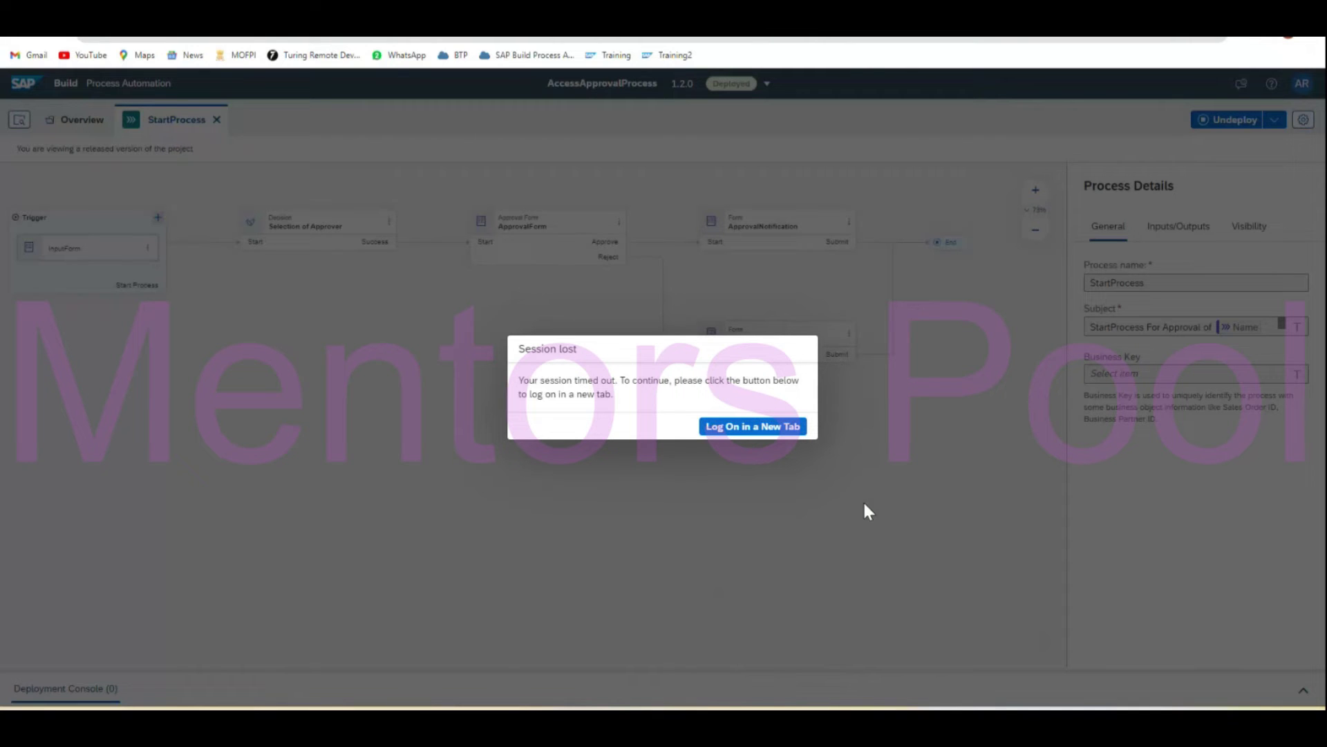
# Bring the browser forward and open Project_Approval from the SAP Build lobby.
pyautogui.moveTo(785, 725)
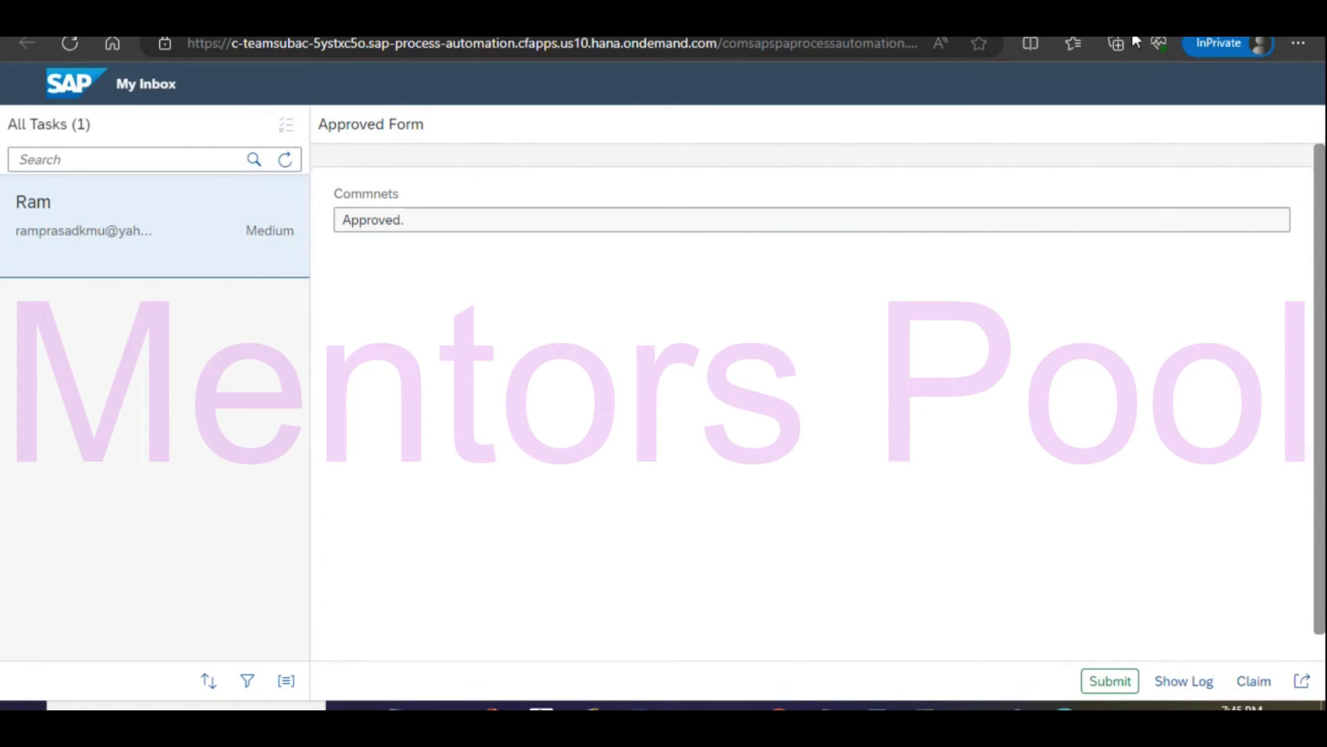
pyautogui.click(745, 27)
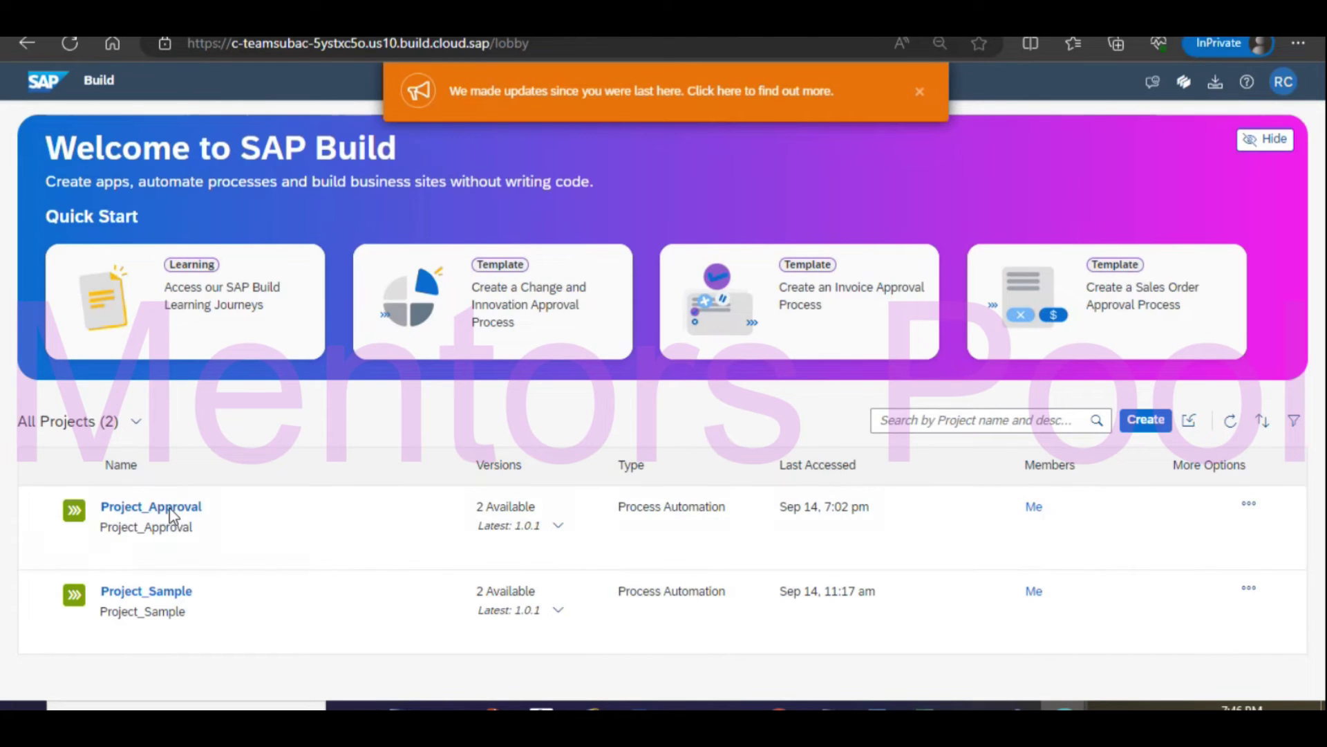
pyautogui.click(172, 509)
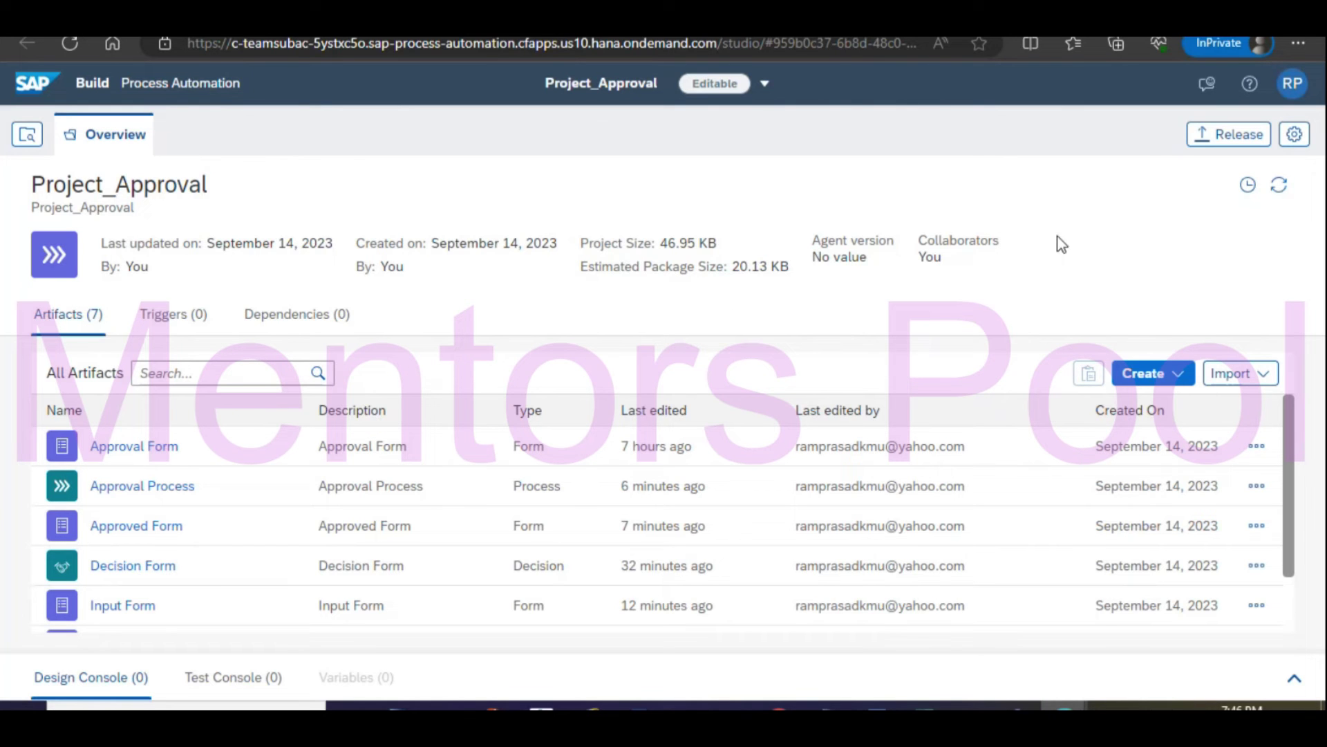
# Open the Approval Process artifact from the project's Artifacts list.
pyautogui.scroll(-2, 714, 433)
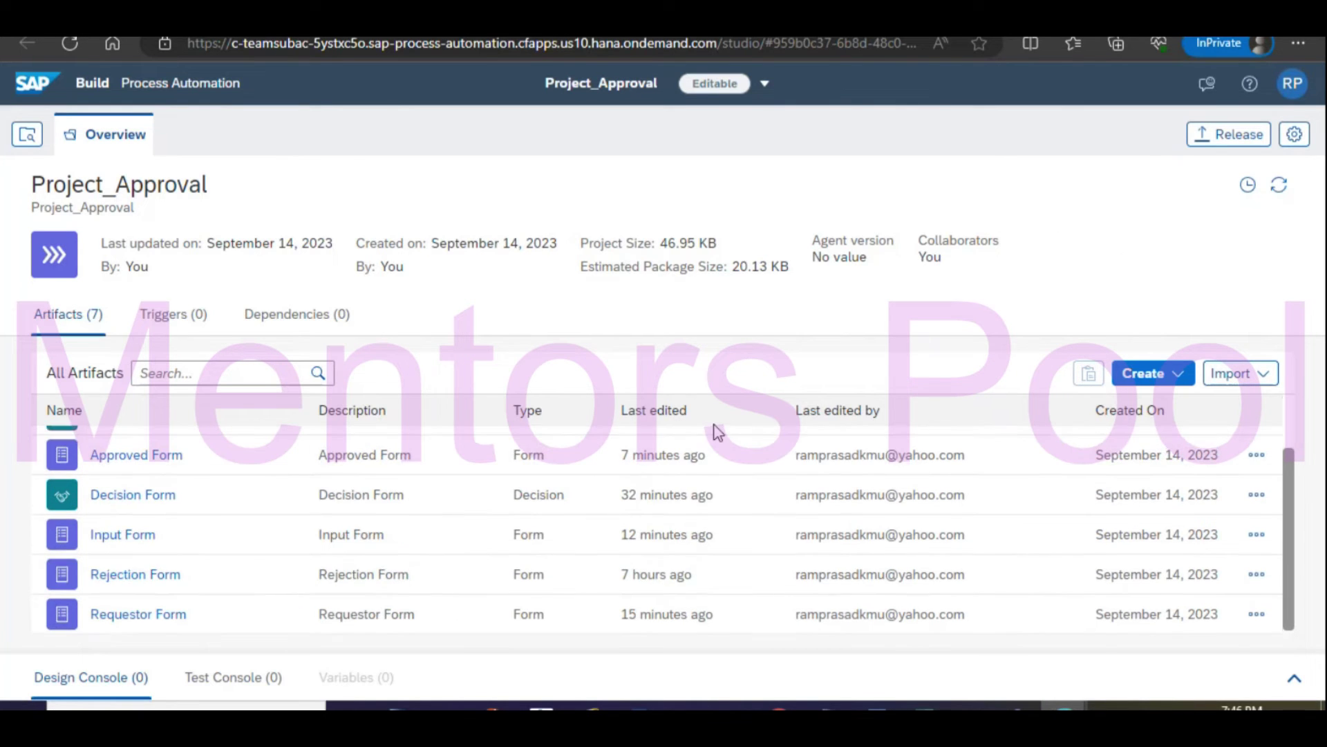
pyautogui.scroll(1, 749, 525)
pyautogui.scroll(1, 749, 525)
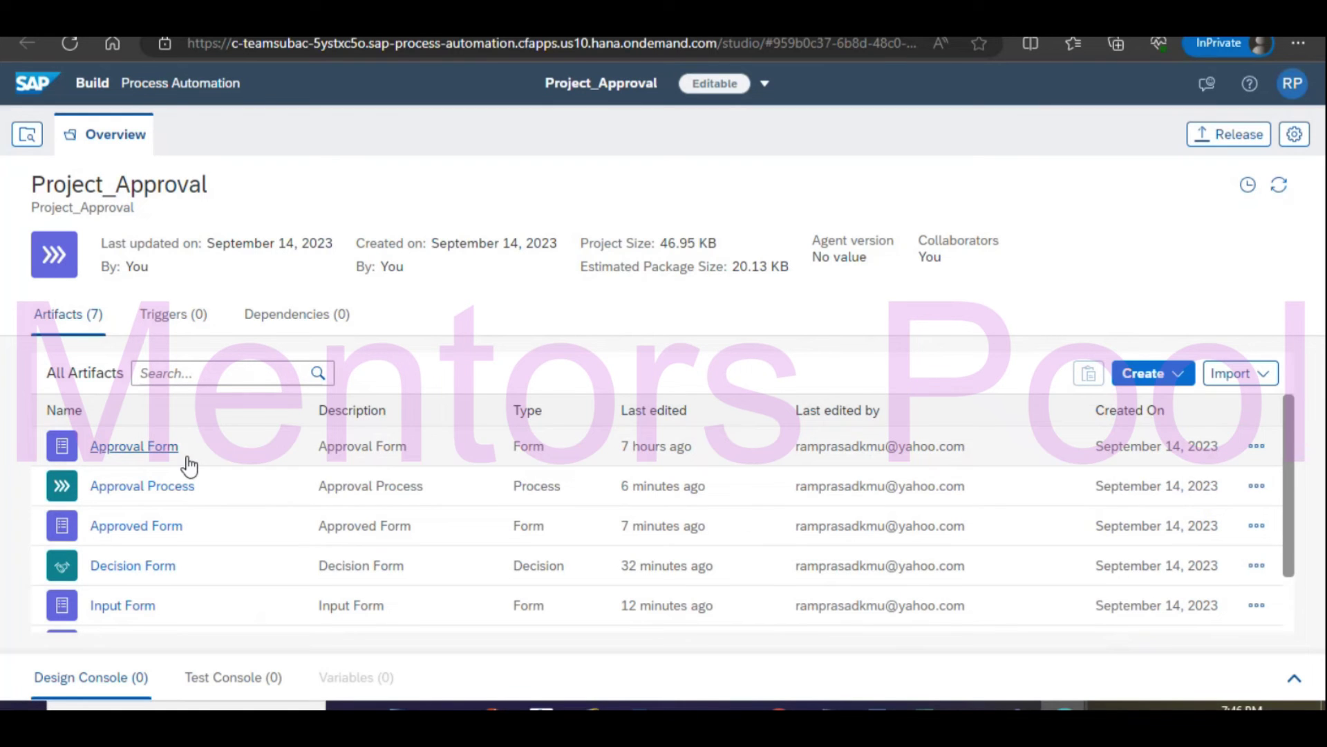
pyautogui.click(142, 486)
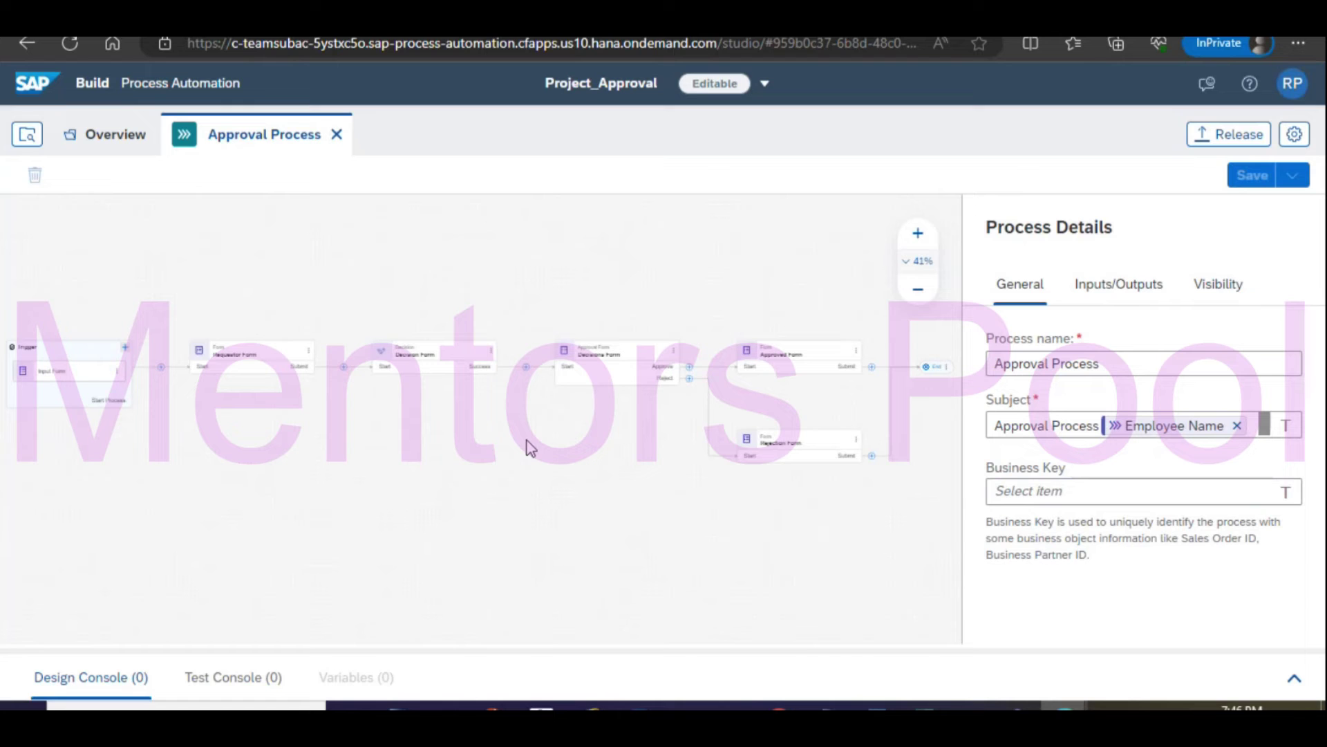
# Open the Input Form trigger in its editor, review its fields, then close it.
pyautogui.click(96, 369)
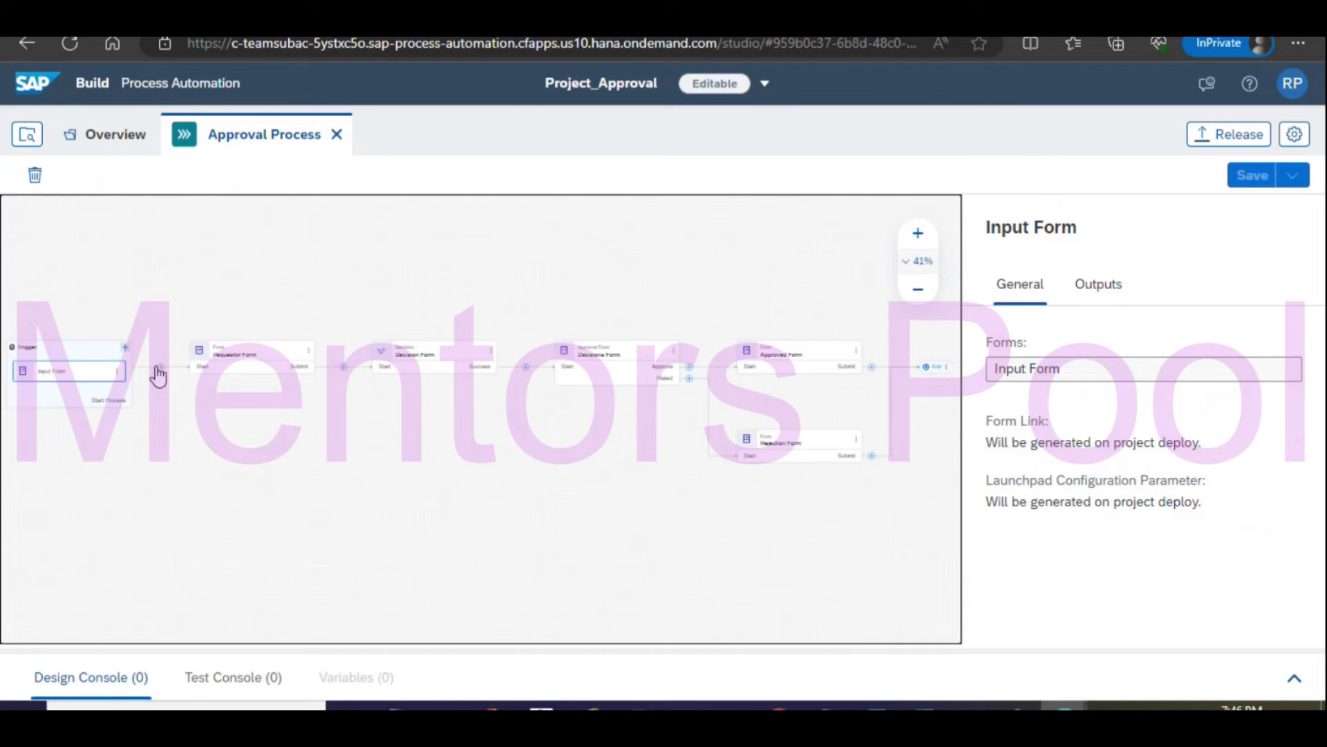
pyautogui.click(116, 380)
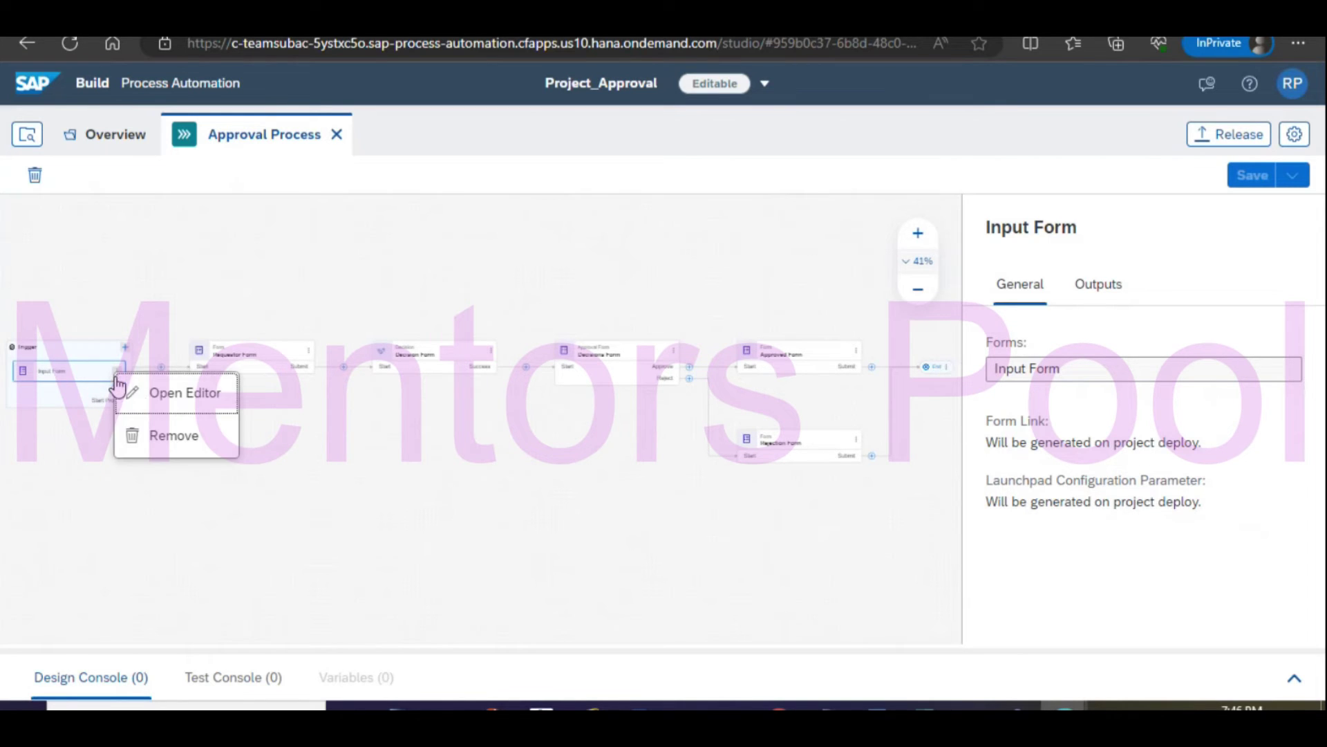
pyautogui.click(159, 388)
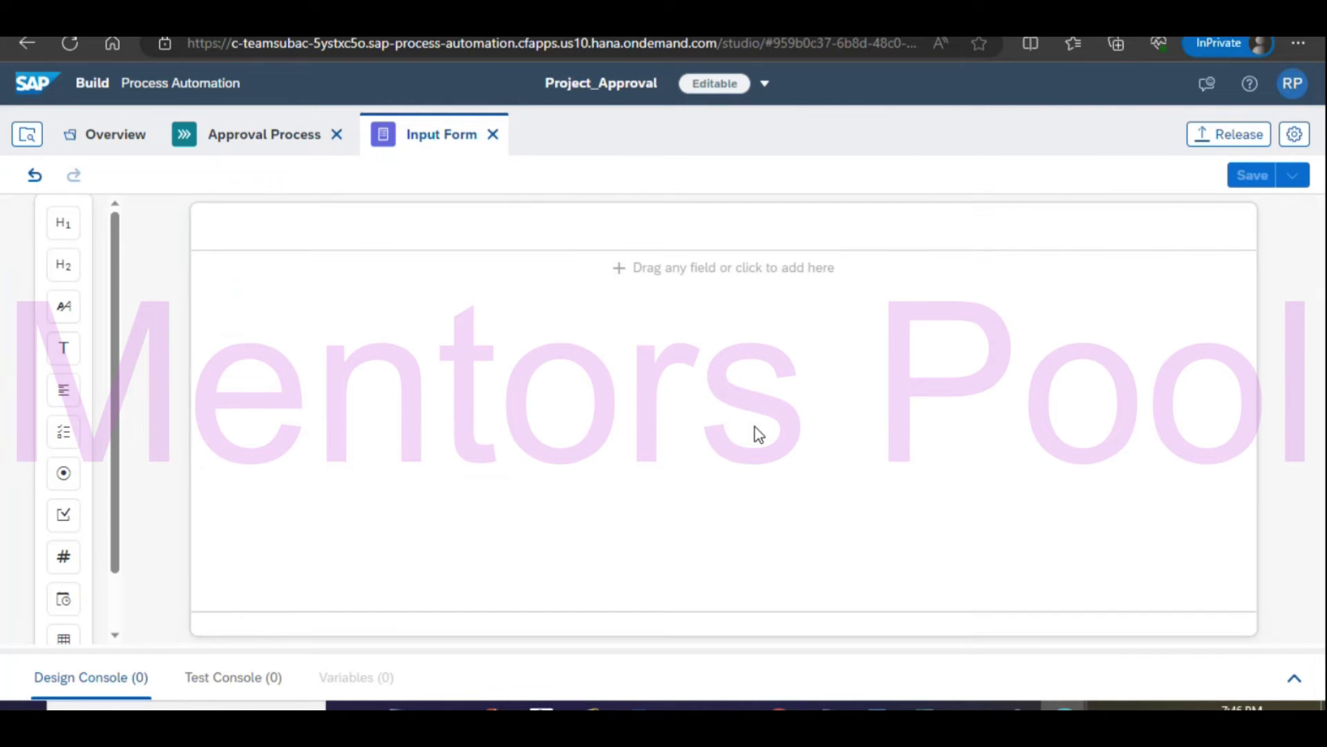
pyautogui.scroll(-2, 677, 415)
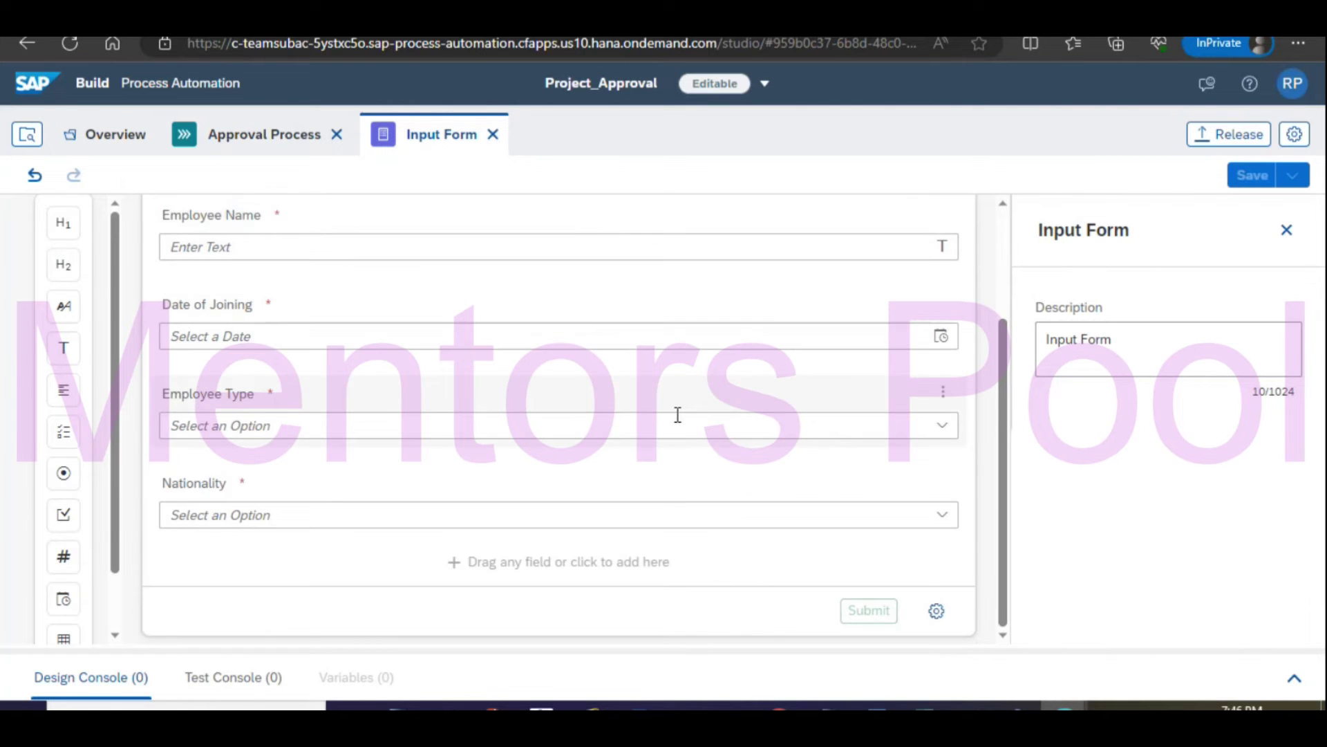
pyautogui.scroll(2, 486, 269)
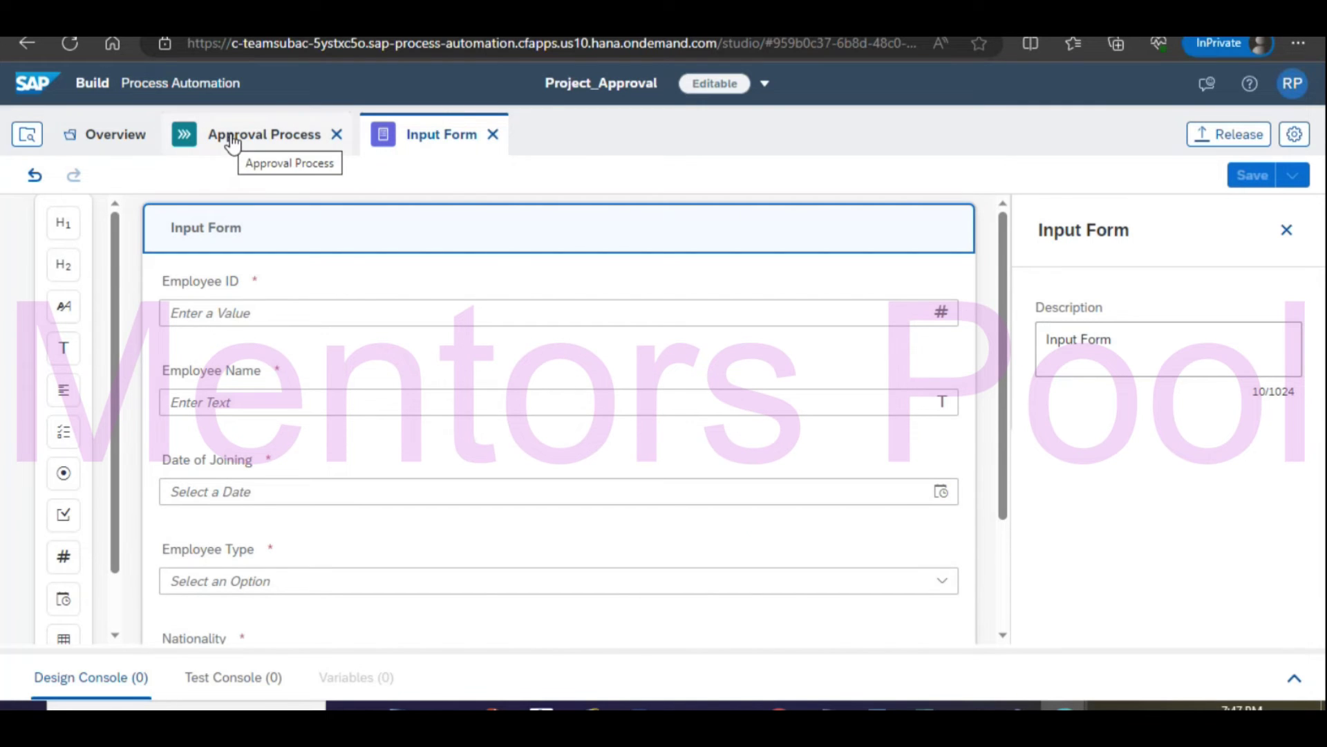
pyautogui.click(493, 136)
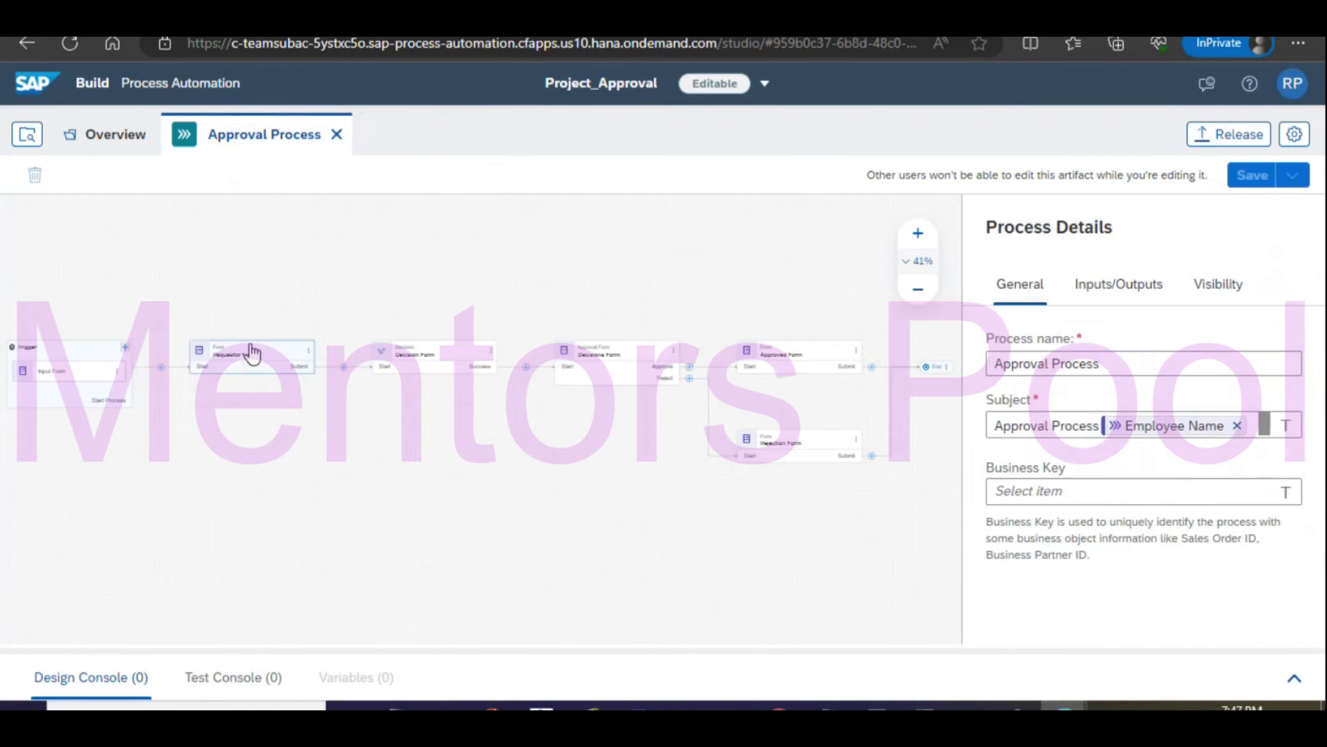
# Review the Requestor Form's Nationality, Country and State fields, then select the Decision Form step.
pyautogui.click(263, 354)
pyautogui.click(308, 354)
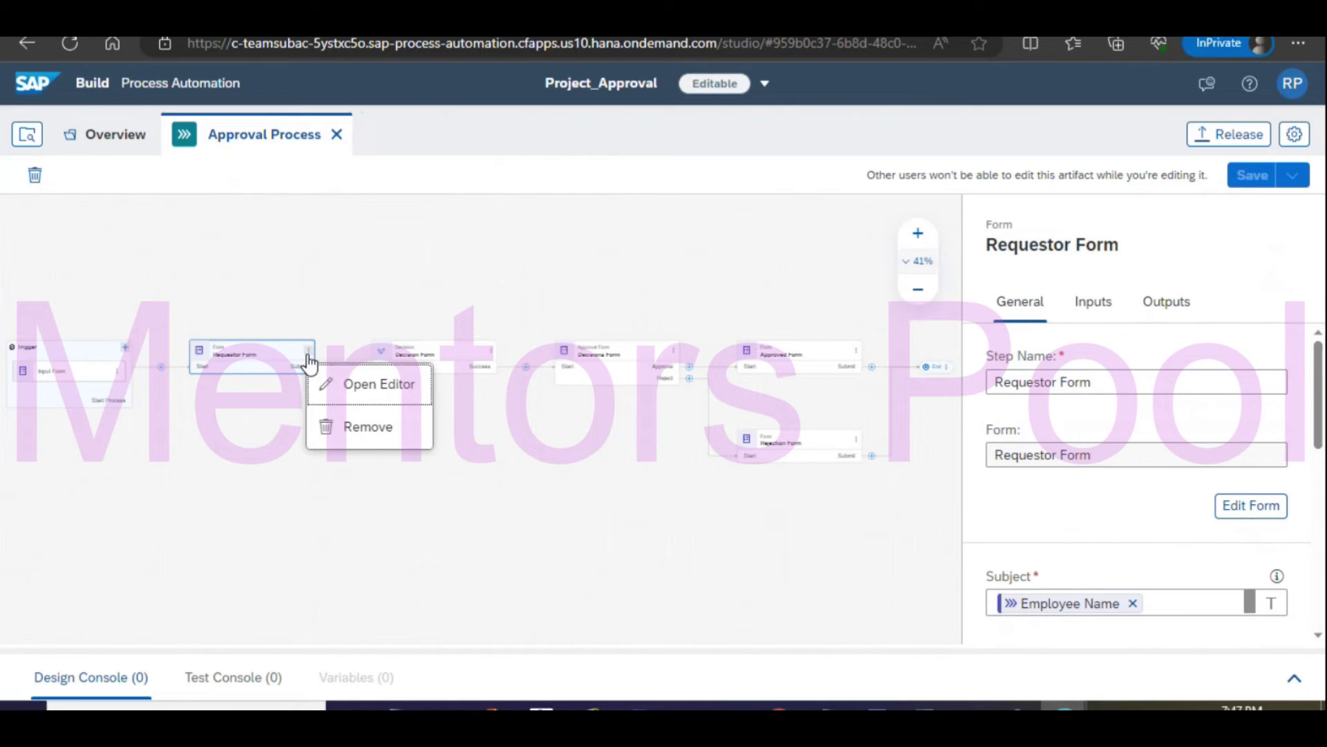
pyautogui.click(377, 385)
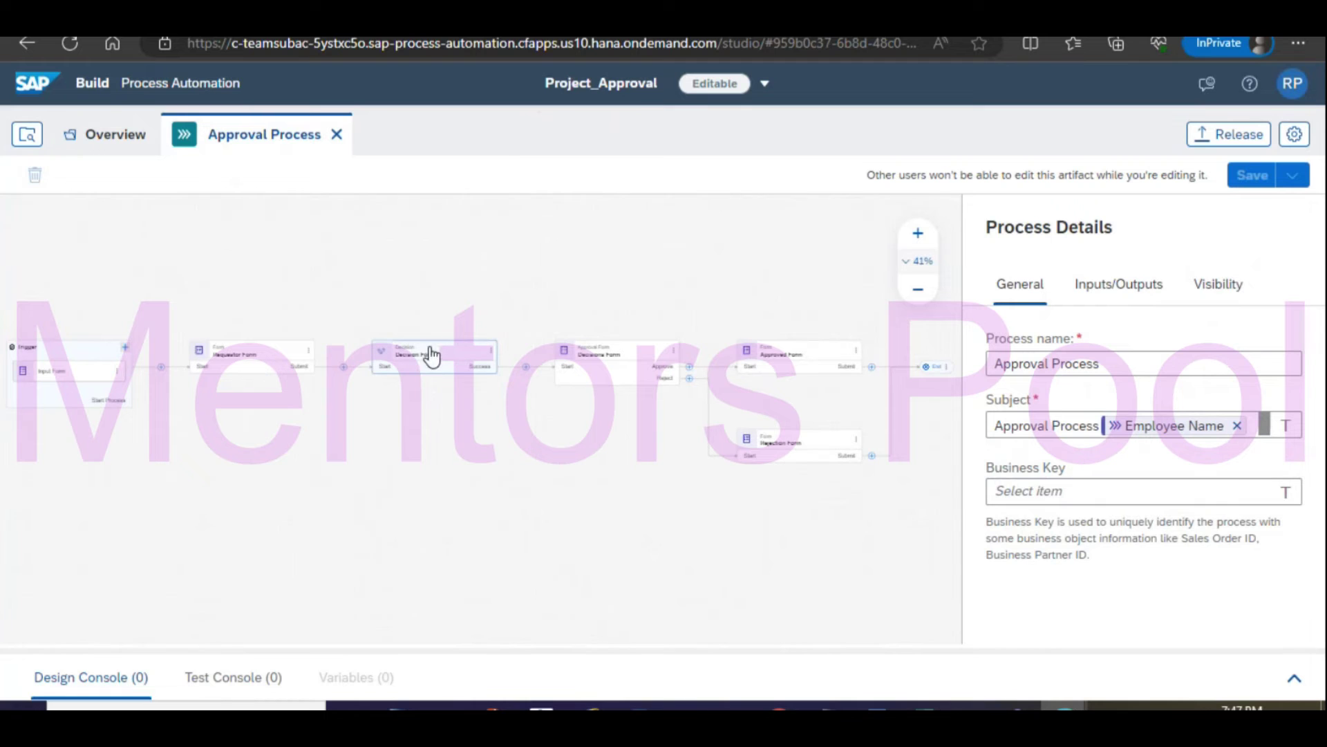
pyautogui.click(428, 352)
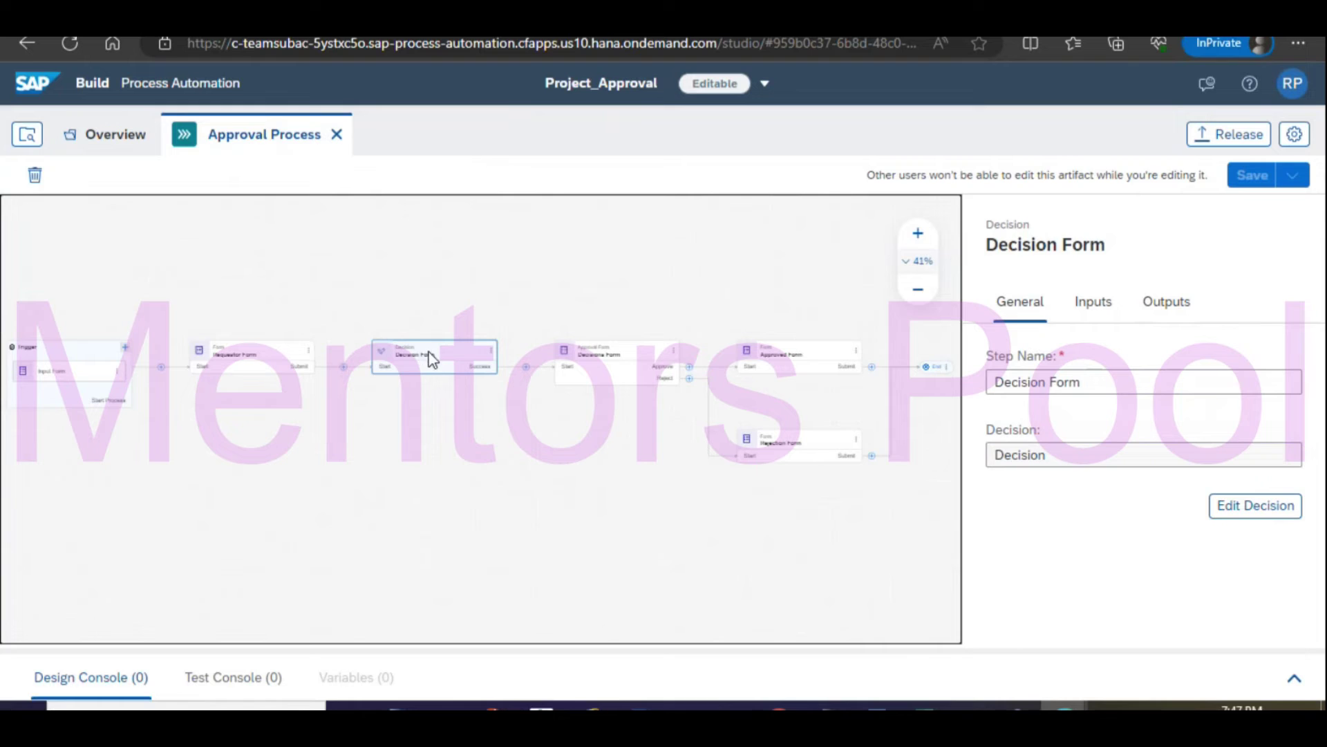
# Inspect the Decision Form's rules and EmployeeType/Approver parameters, then return to Approval Process.
pyautogui.doubleClick(429, 354)
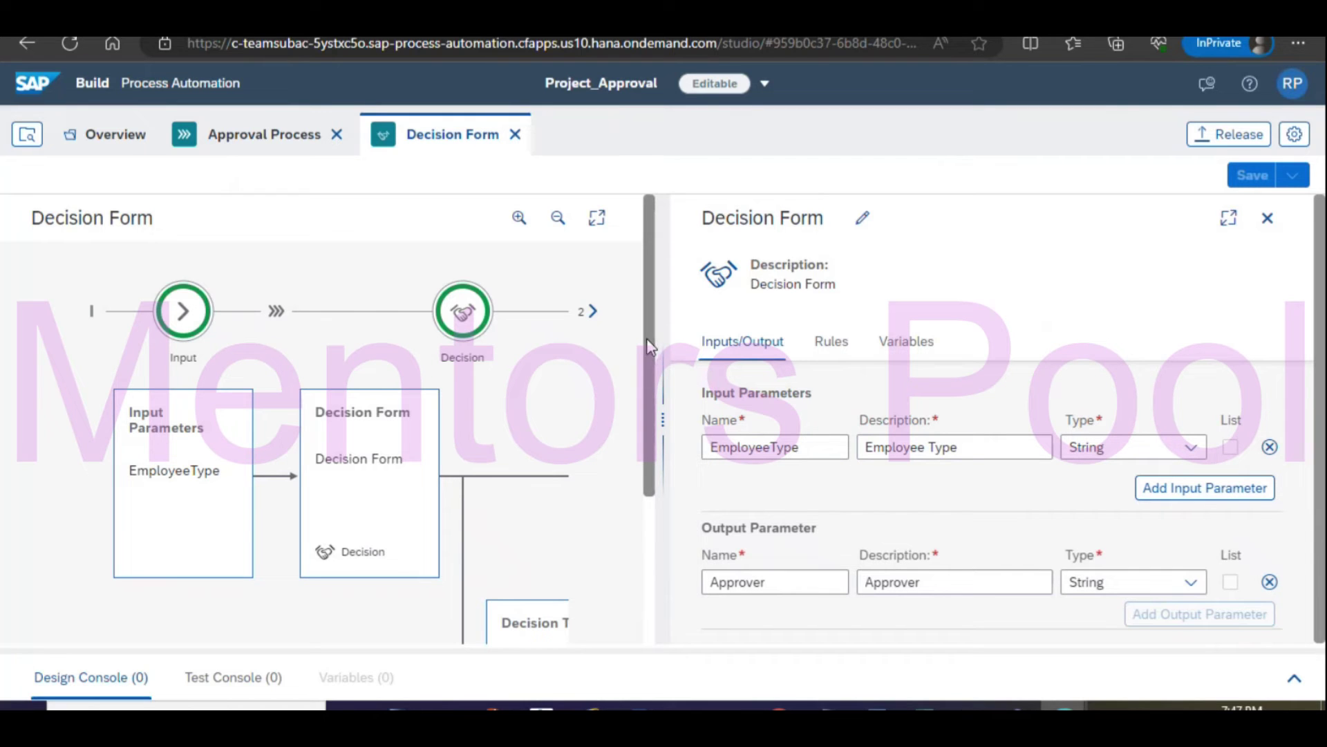
pyautogui.click(831, 342)
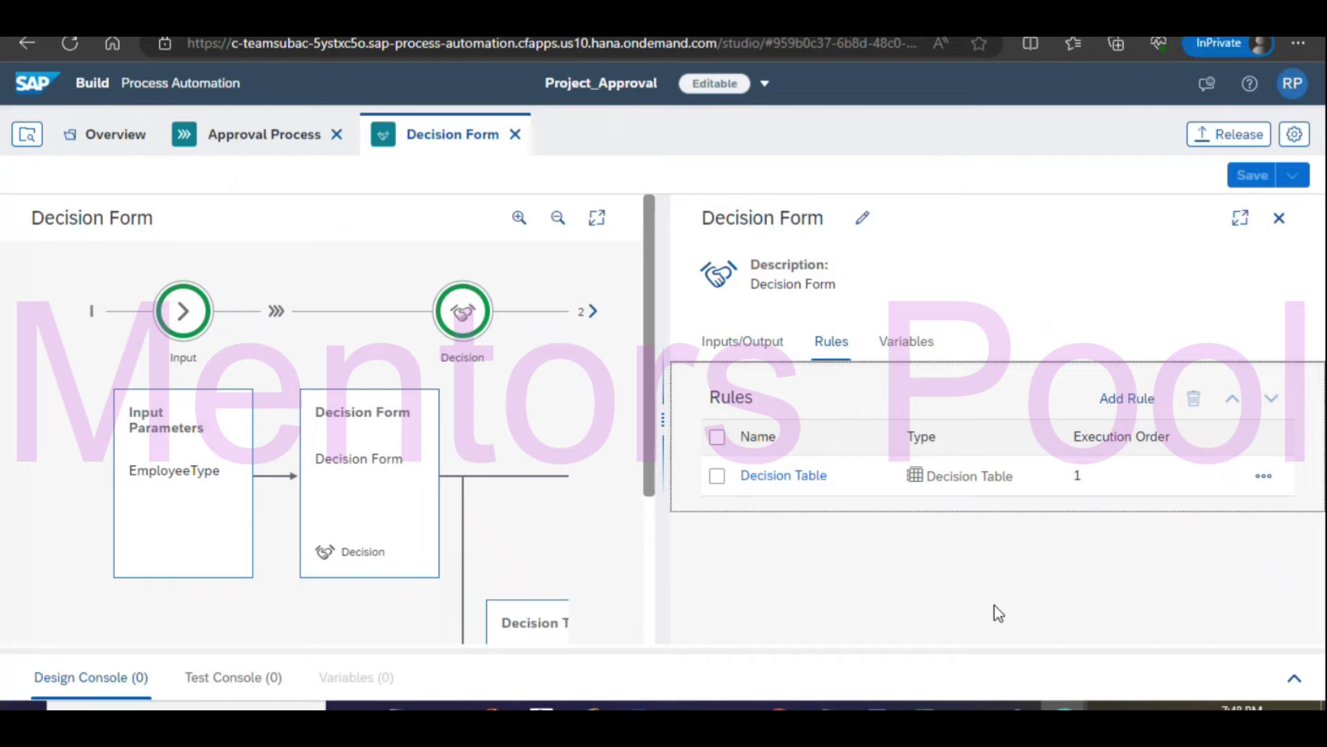
pyautogui.click(741, 349)
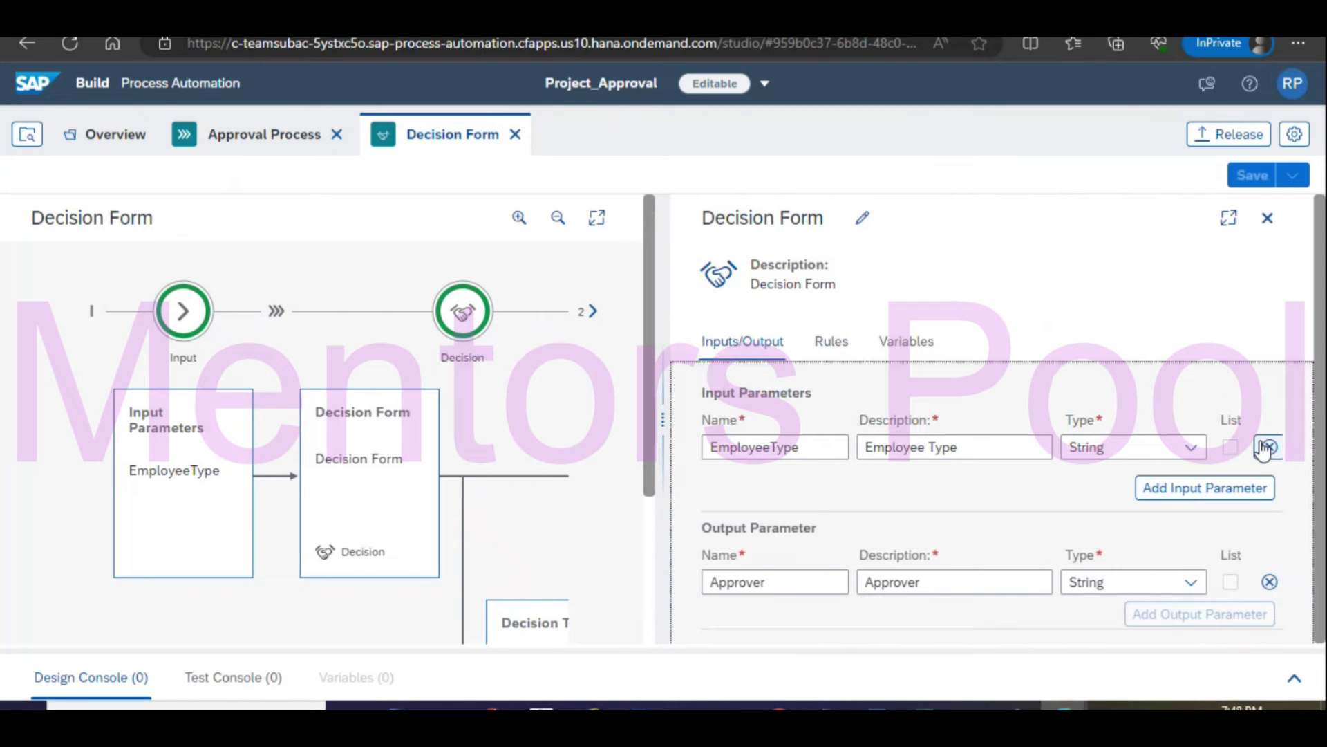
pyautogui.click(1227, 496)
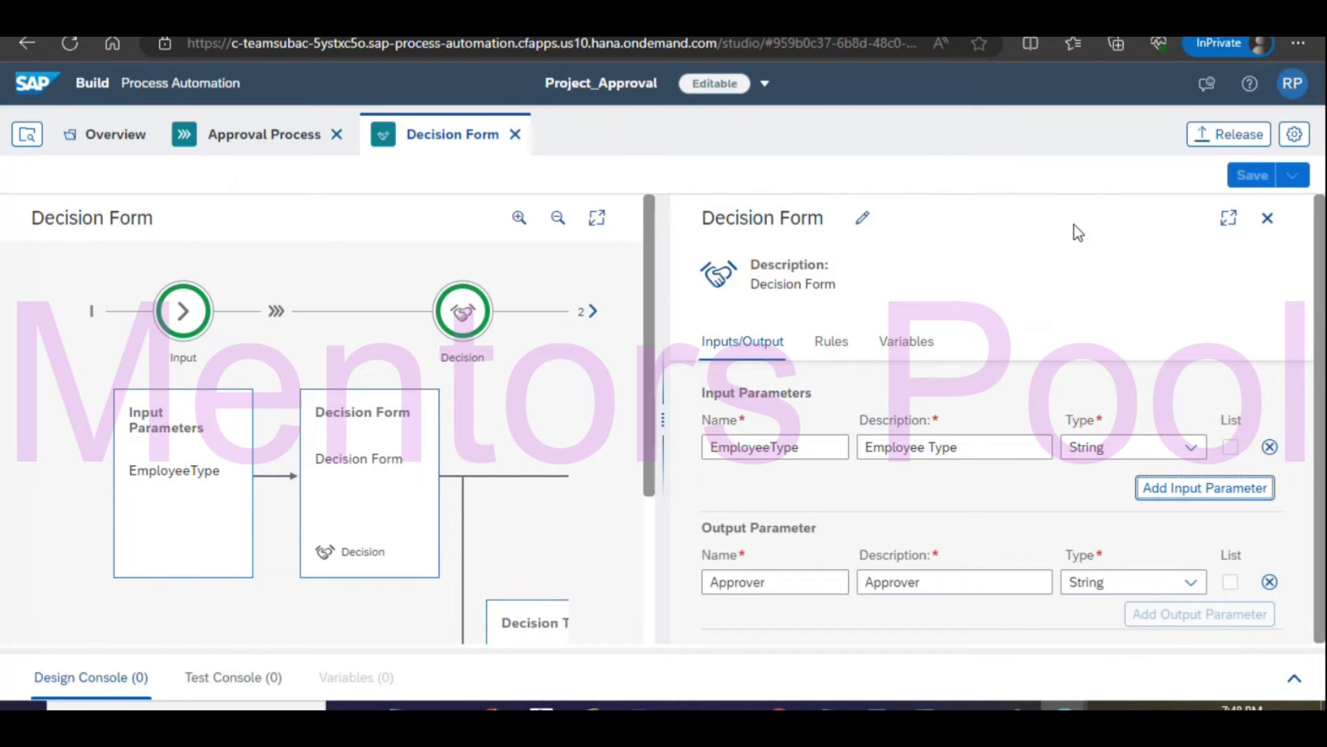
pyautogui.click(290, 138)
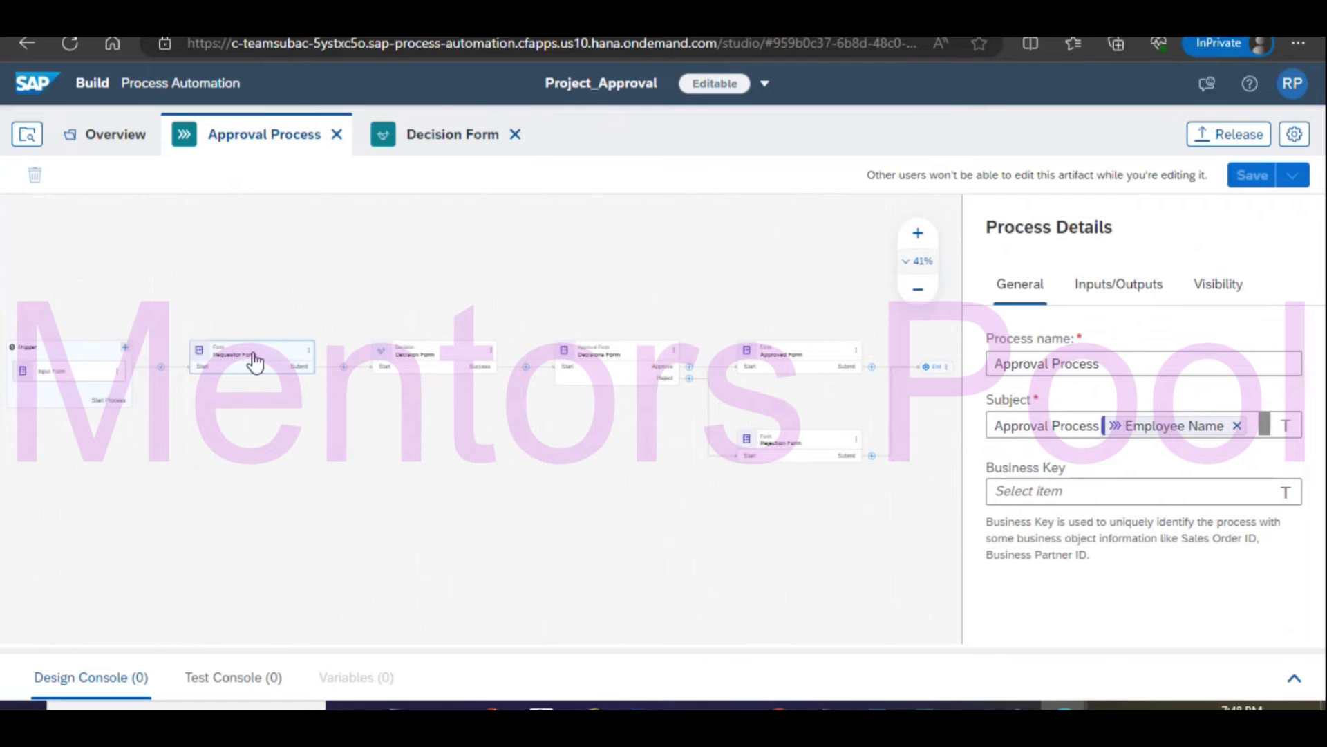
# Bring the Requestor Form into view and back out of removing it from the process.
pyautogui.scroll(2, 514, 459)
pyautogui.scroll(5, 514, 459)
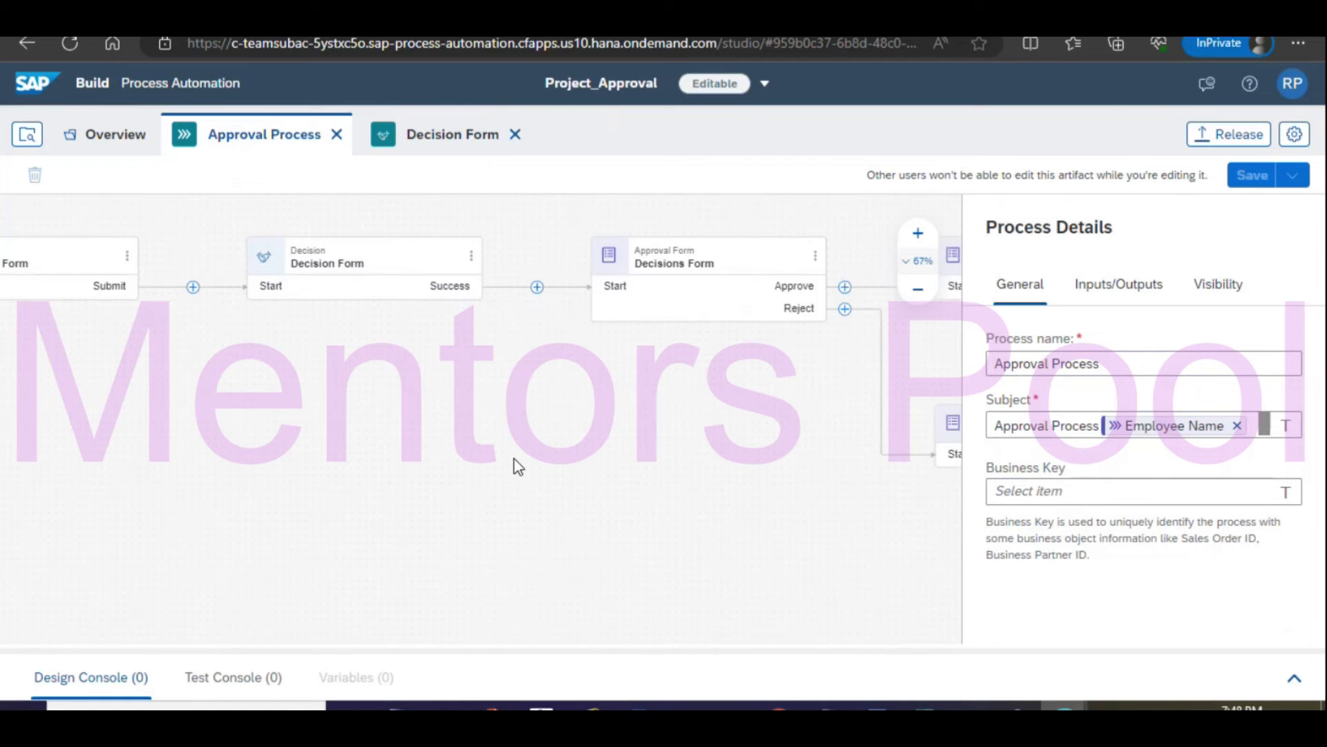
pyautogui.scroll(1, 483, 459)
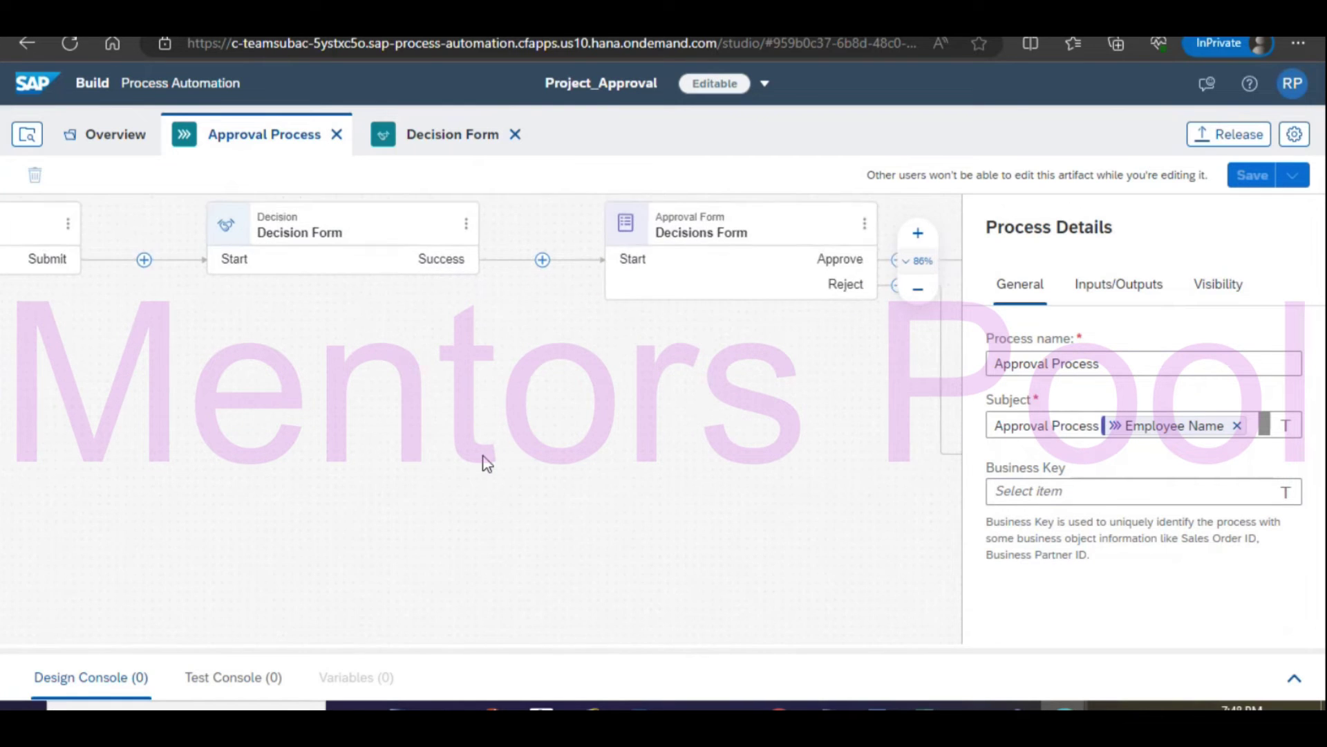
pyautogui.moveTo(251, 399); pyautogui.dragTo(775, 531)
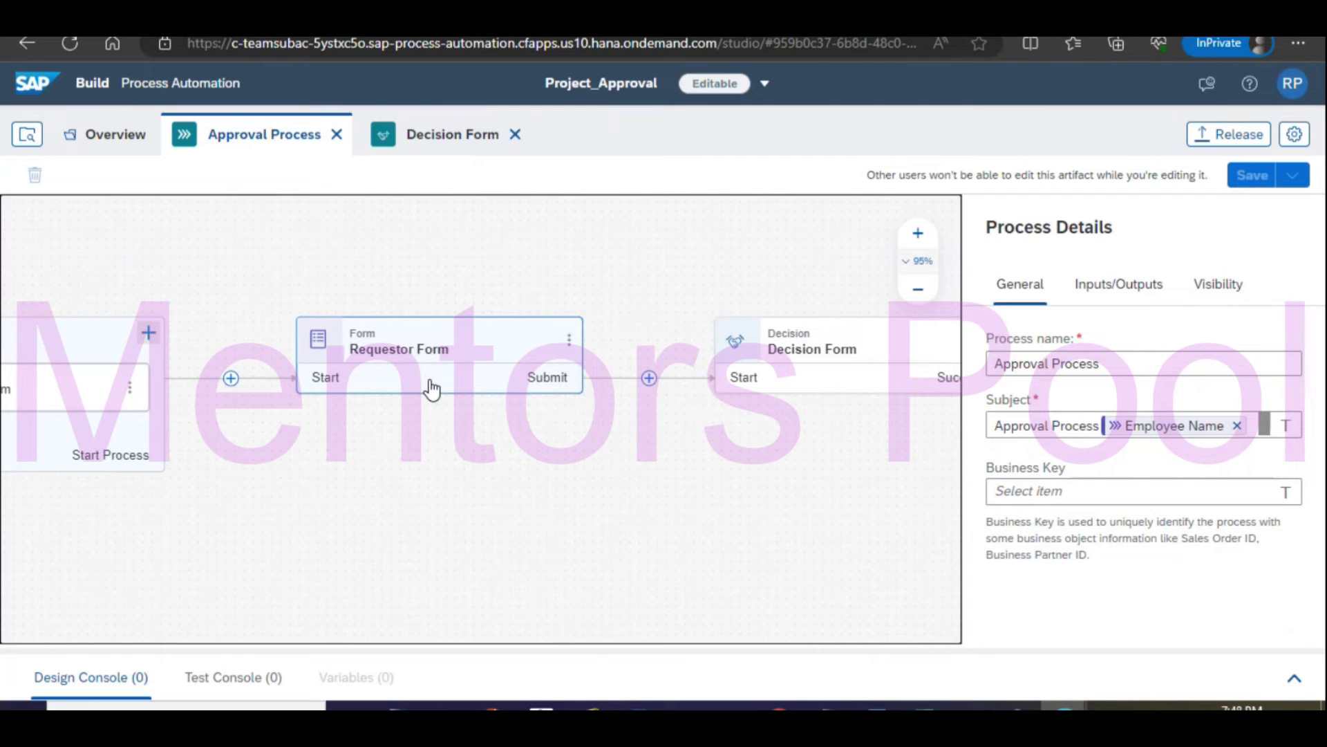
pyautogui.click(568, 339)
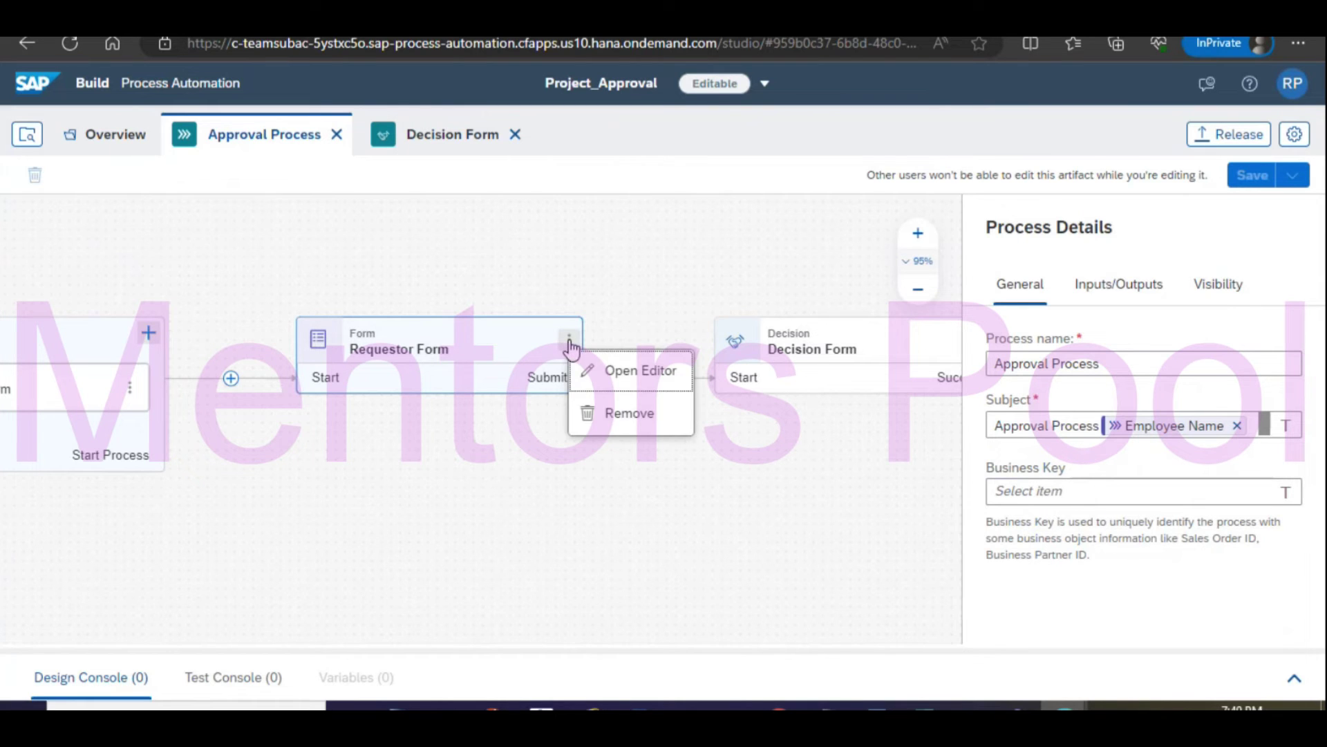
pyautogui.click(622, 420)
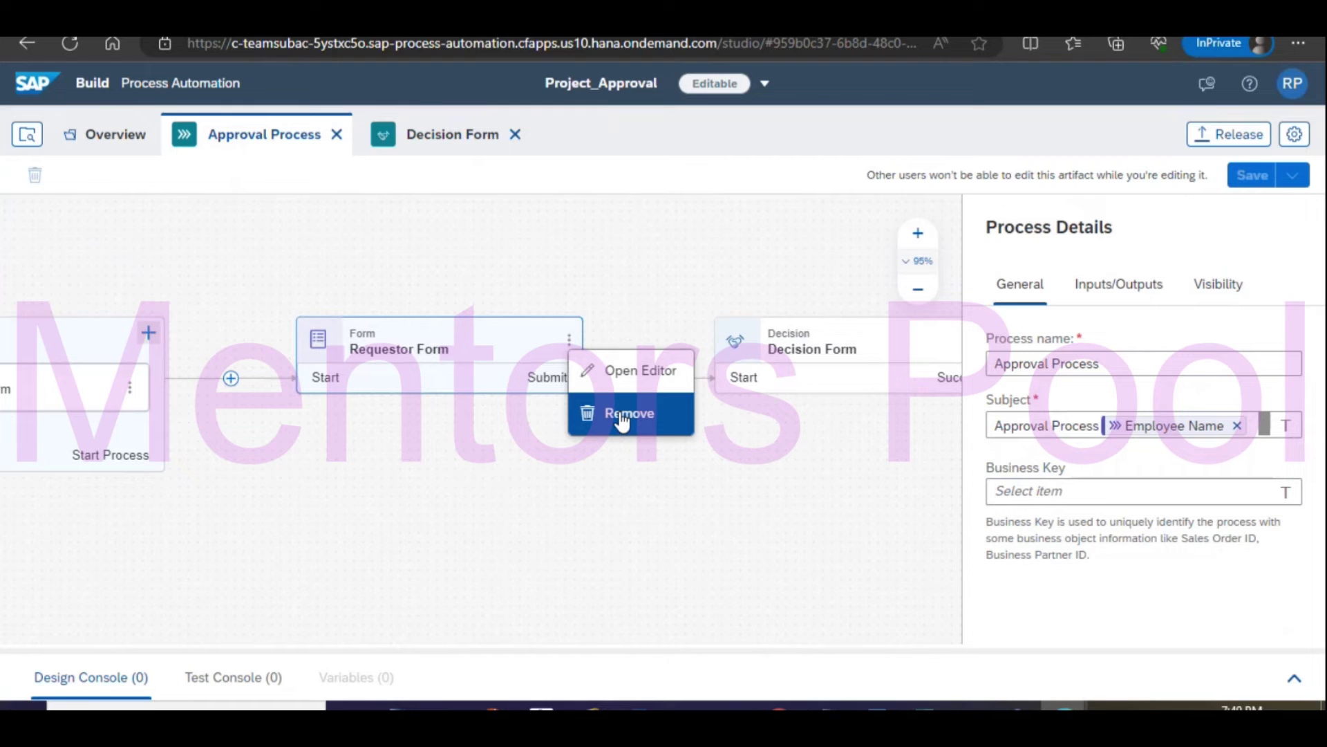
pyautogui.moveTo(622, 420); pyautogui.dragTo(576, 581)
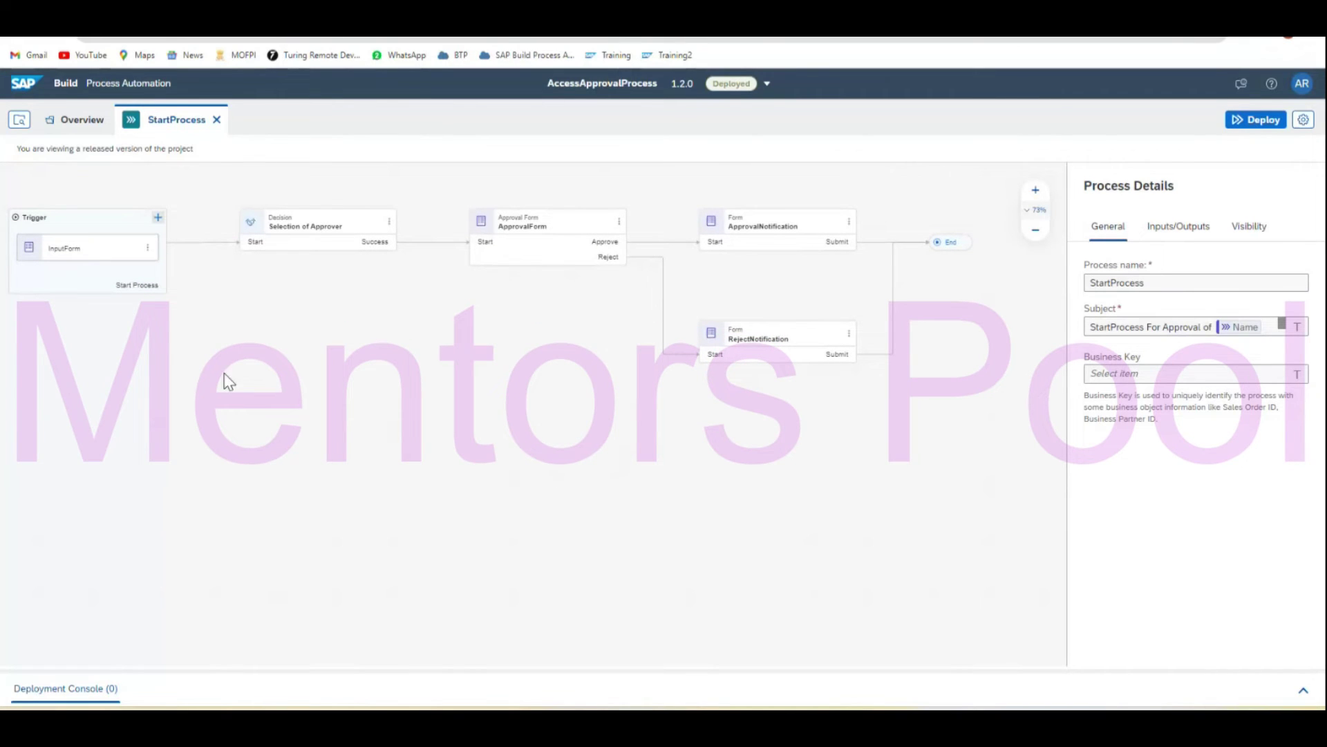
# Switch AccessApprovalProcess from deployed 1.2.0 to Editable and open InputForm in the form editor.
pyautogui.click(147, 247)
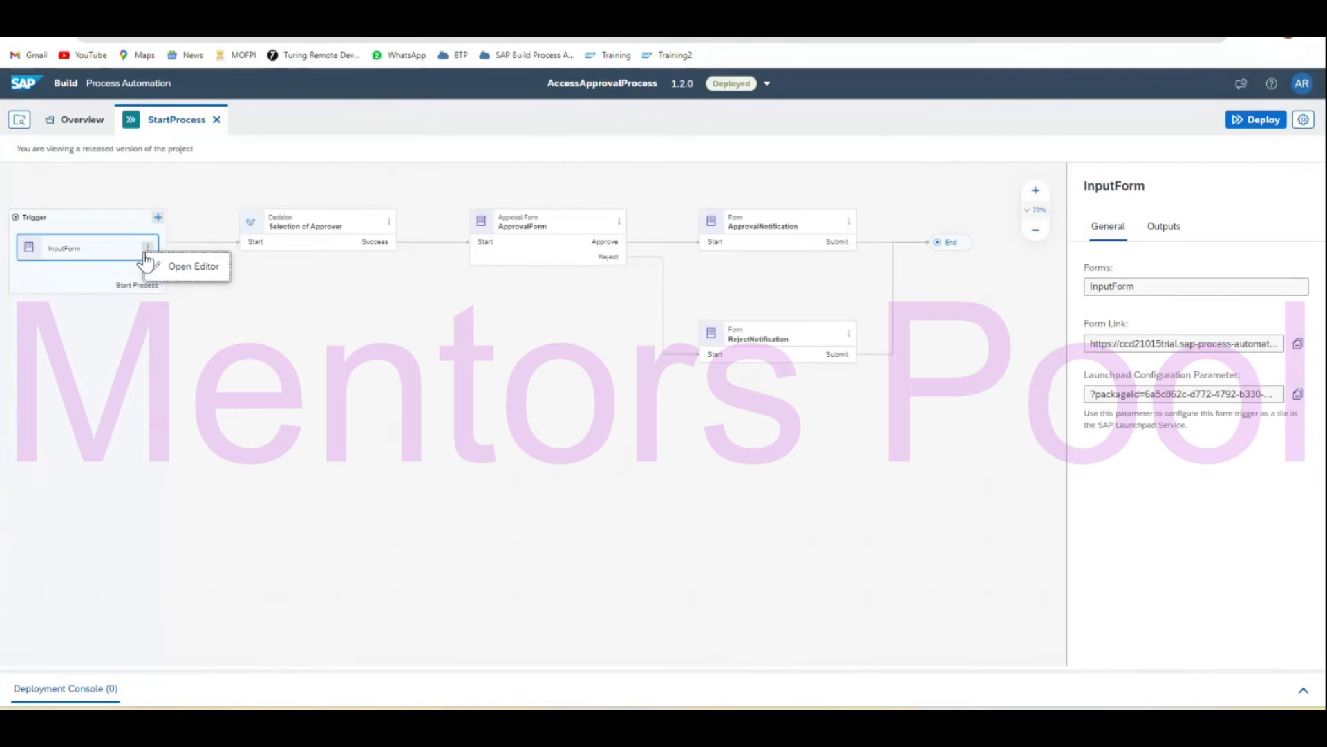
pyautogui.click(187, 266)
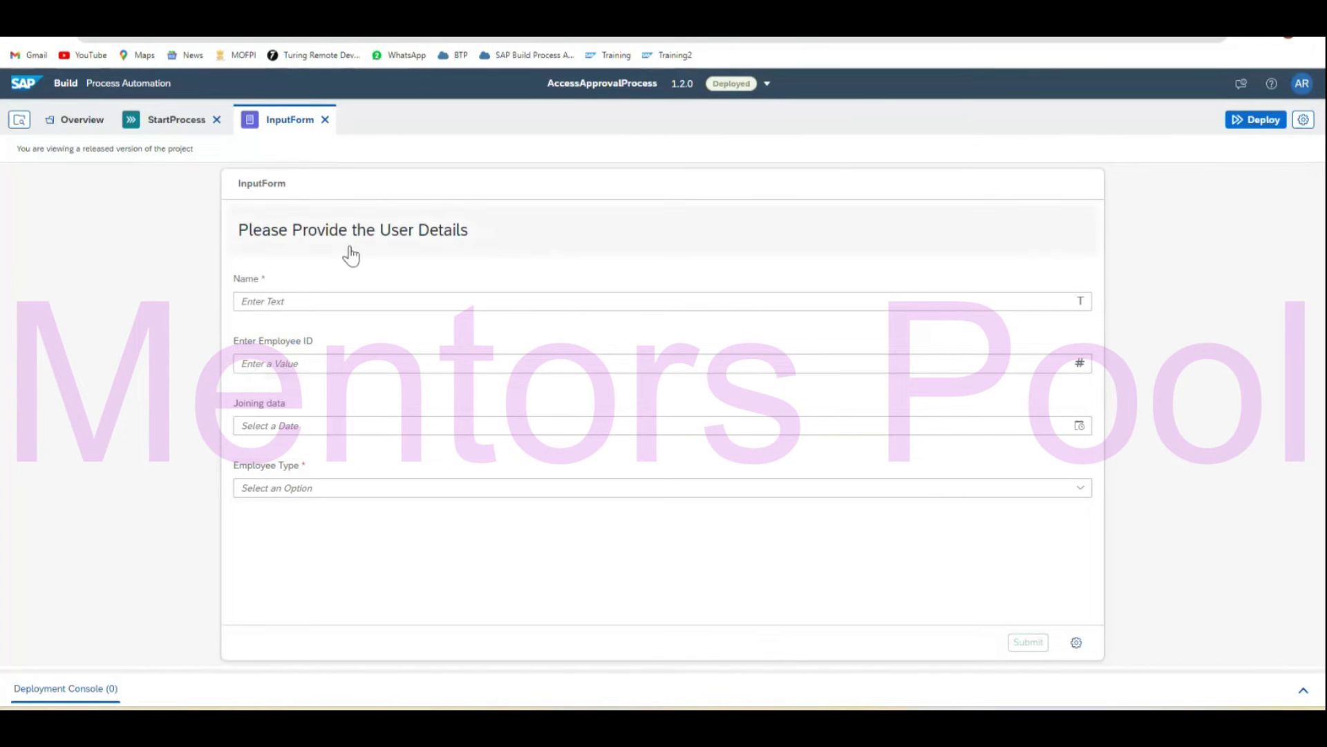
pyautogui.click(766, 84)
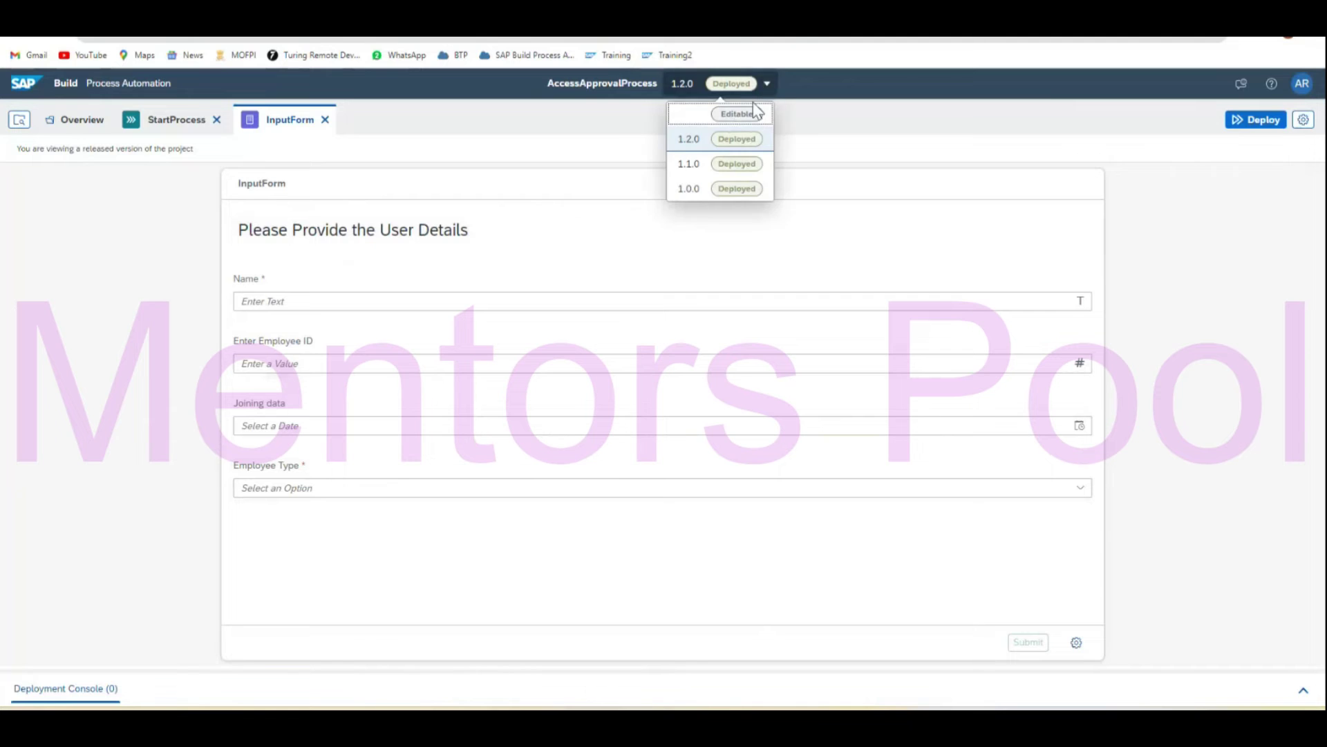
pyautogui.click(715, 122)
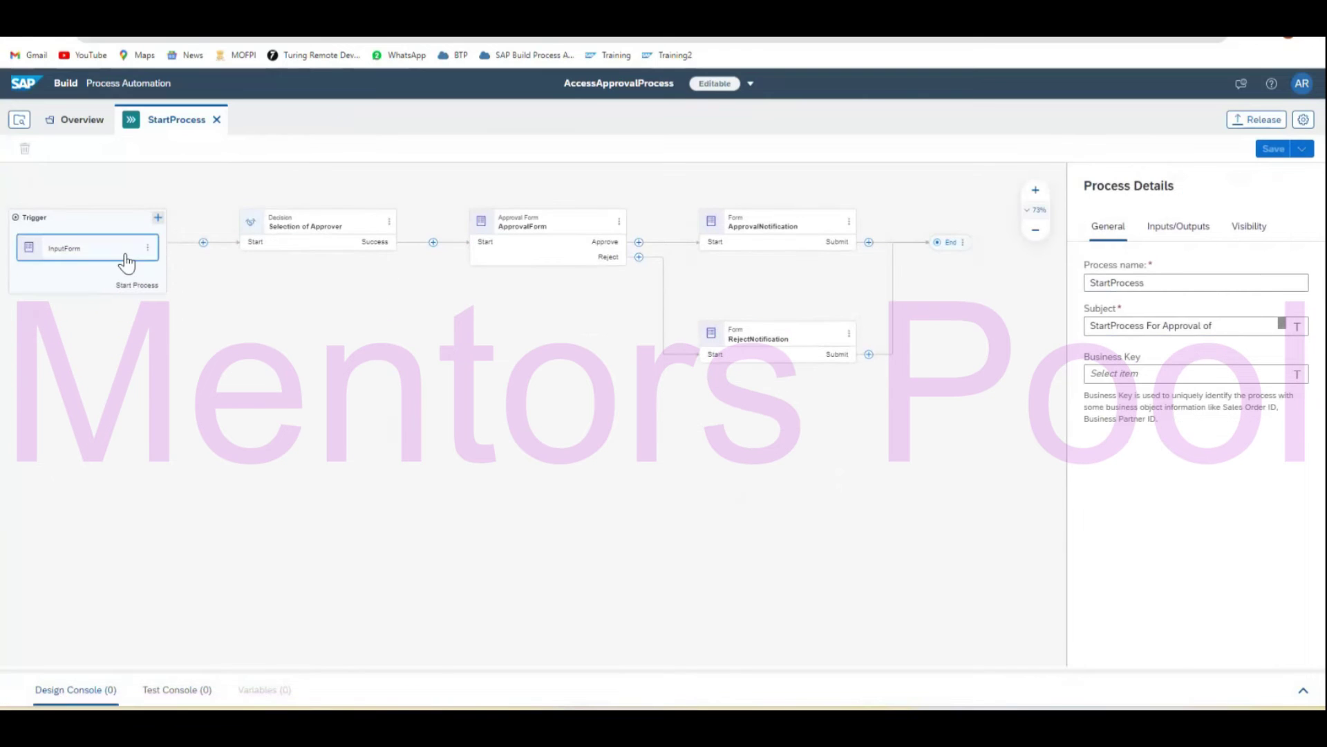
pyautogui.doubleClick(126, 256)
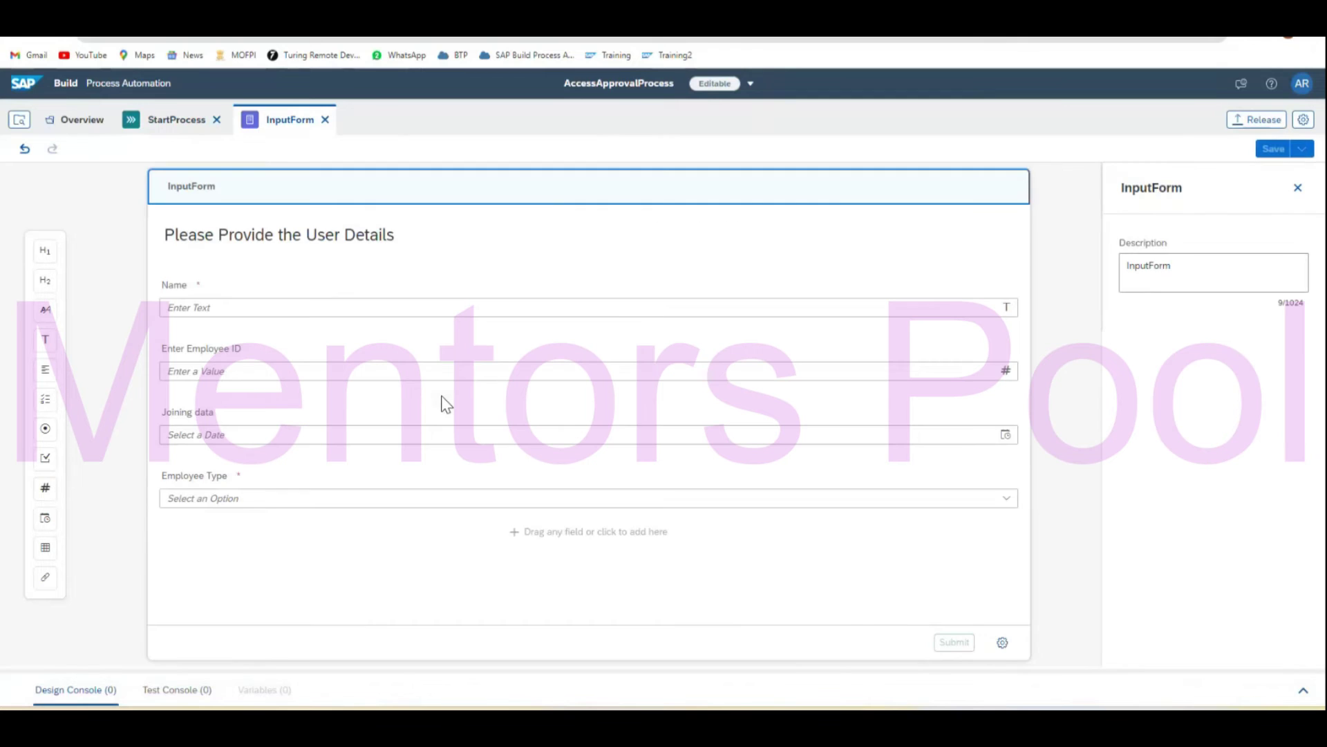
# Add a dropdown field labelled Nationality below Employee Type on the InputForm.
pyautogui.click(139, 545)
pyautogui.moveTo(45, 401); pyautogui.dragTo(394, 533)
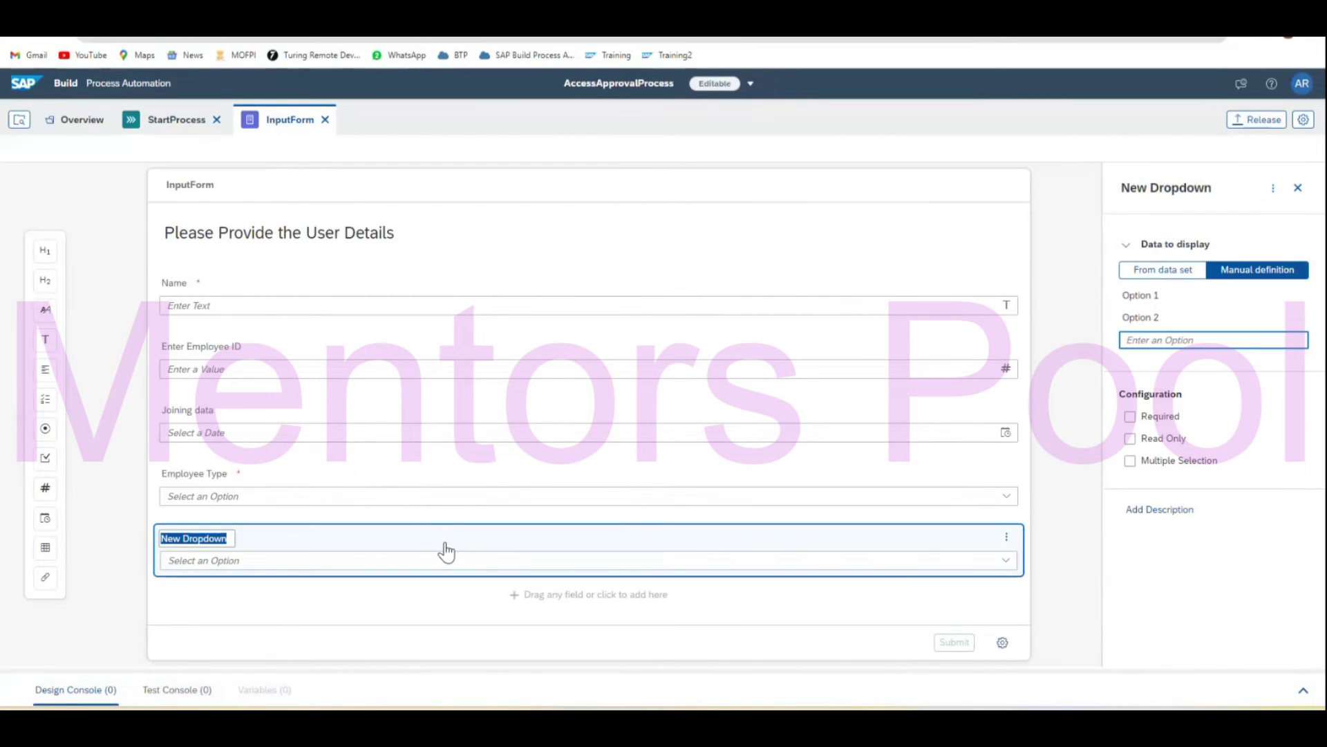
pyautogui.write('Na')
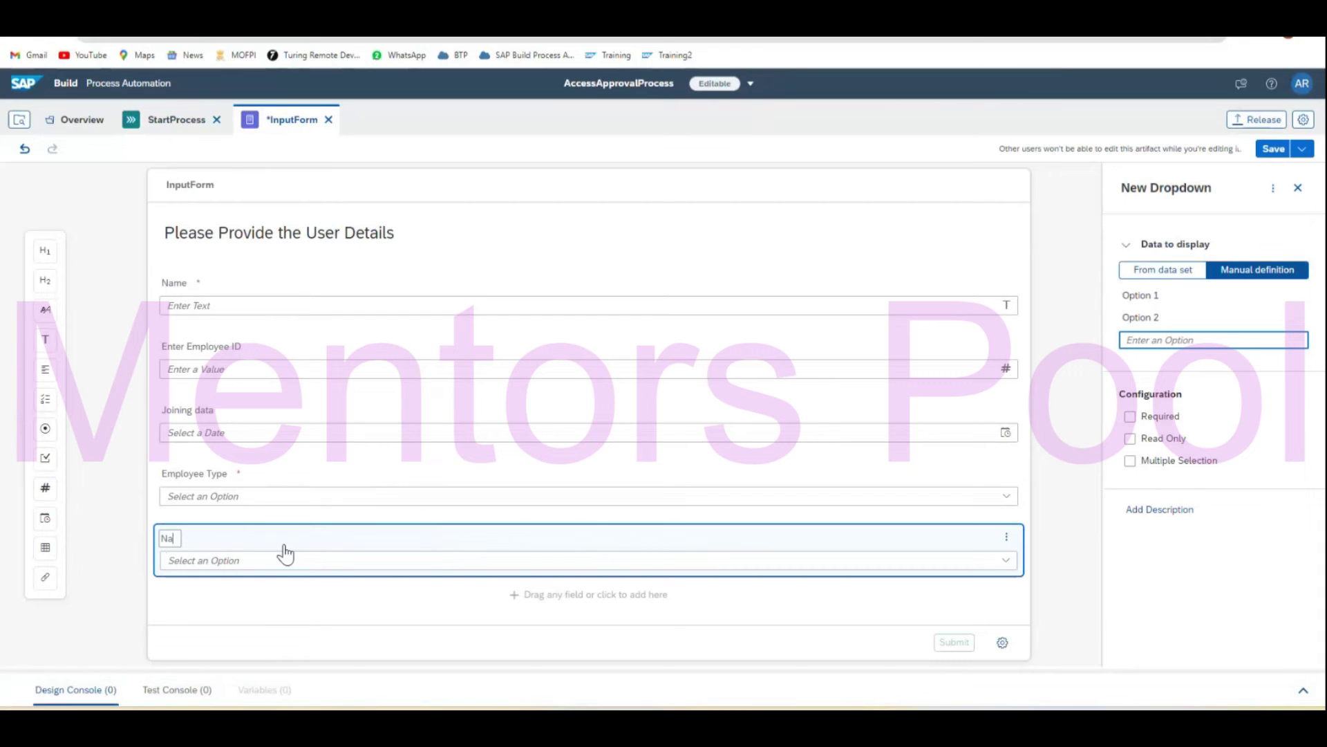
pyautogui.write('tionalitu')
pyautogui.press('BackSpace')
pyautogui.write('y')
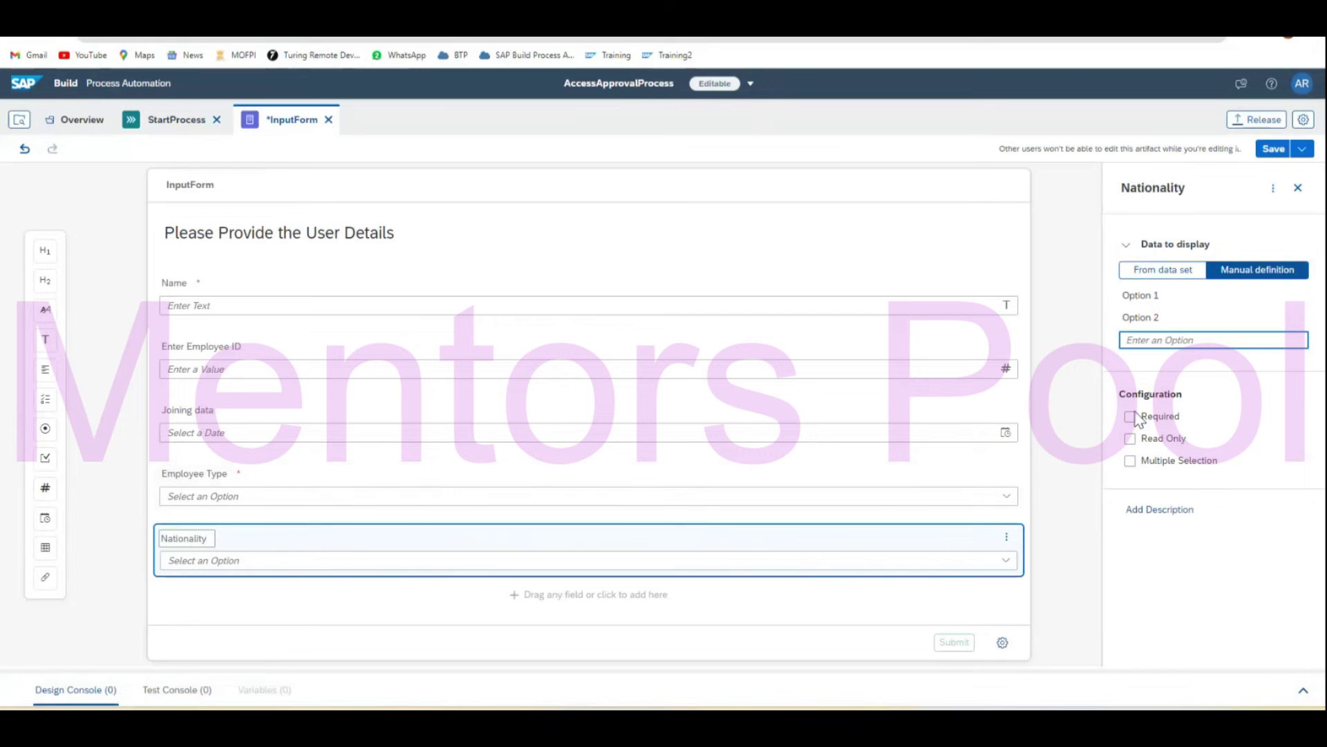
# Give Nationality the options Amirican and Indian, make it required, and save the form.
pyautogui.click(1157, 298)
pyautogui.click(1158, 298)
pyautogui.write('Amirican')
pyautogui.click(1165, 318)
pyautogui.click(1166, 320)
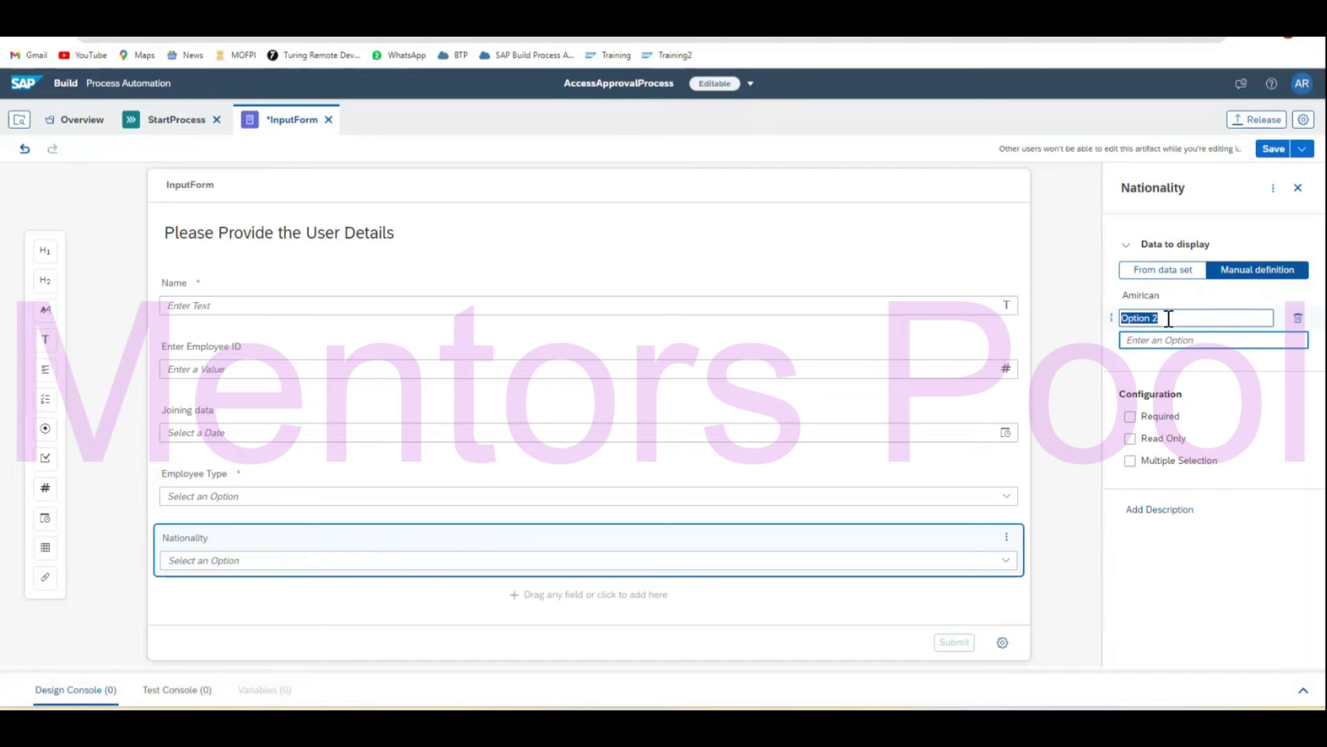
pyautogui.write('Indian')
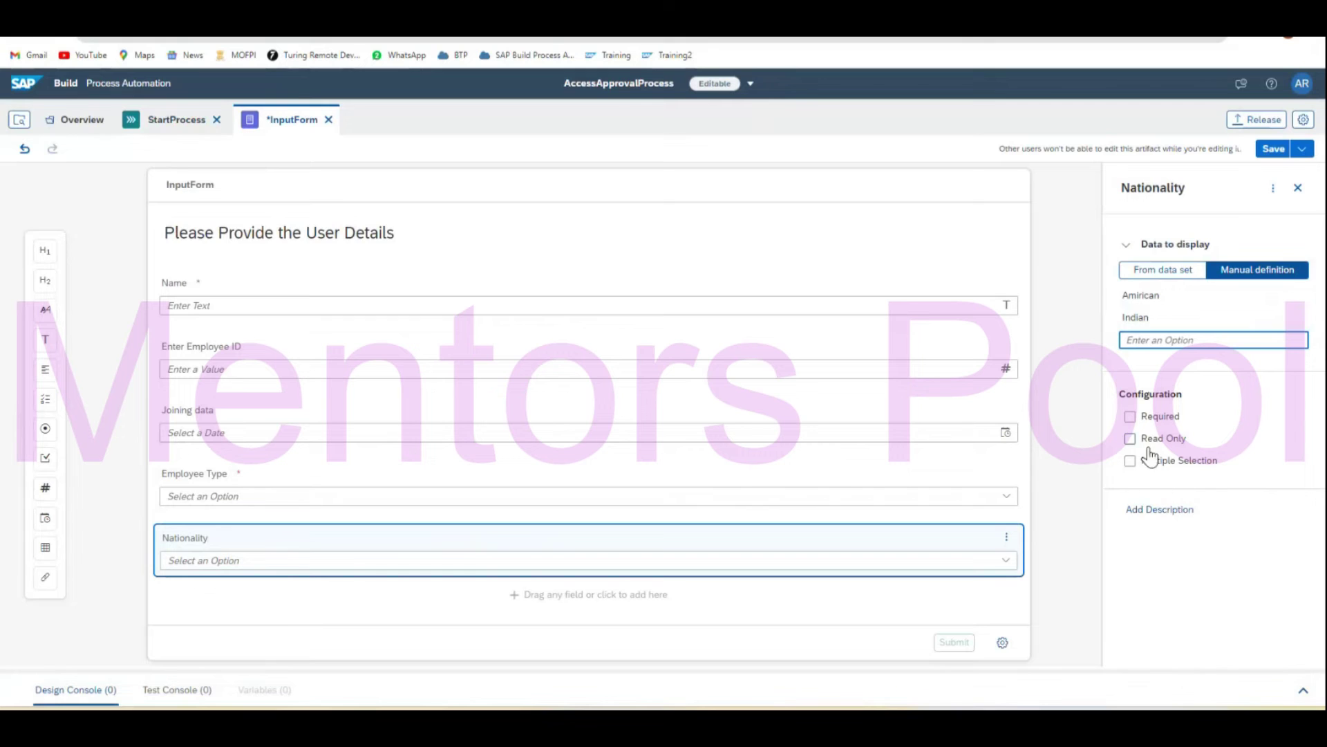
pyautogui.click(1129, 416)
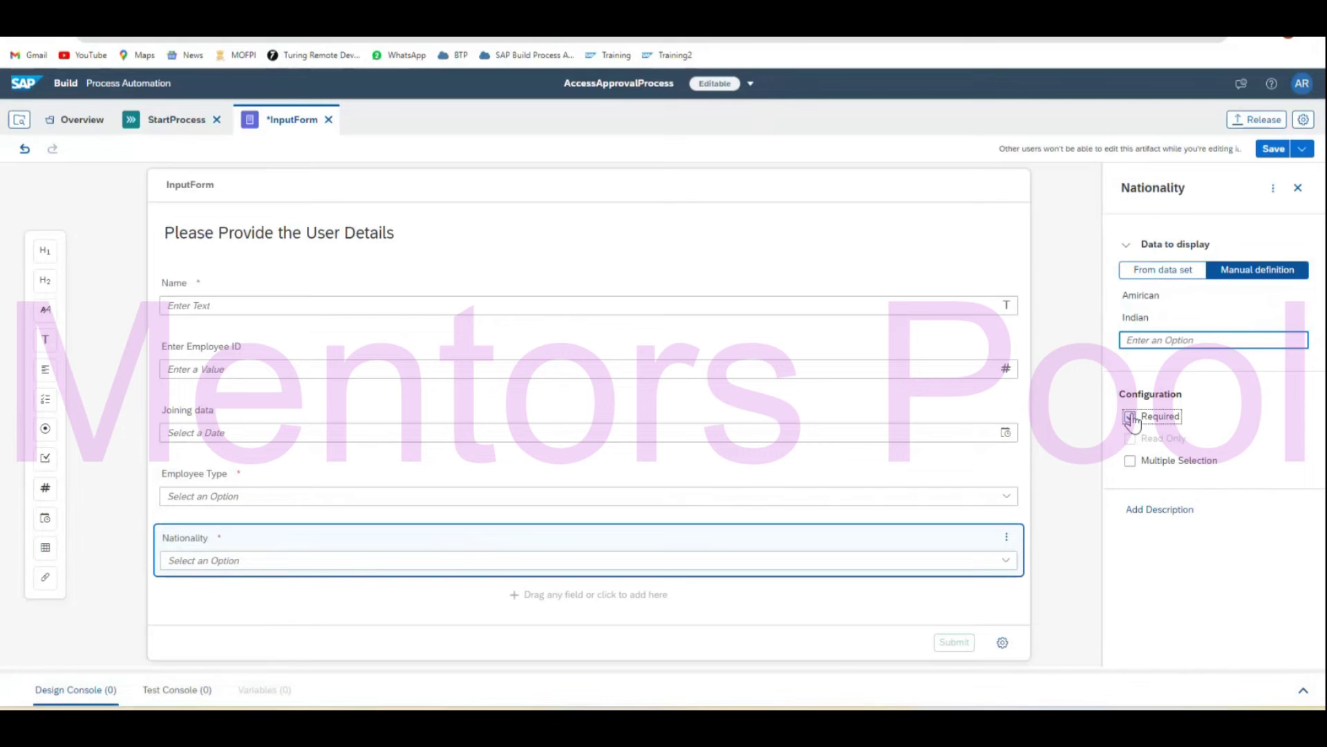
pyautogui.click(1268, 153)
pyautogui.click(179, 128)
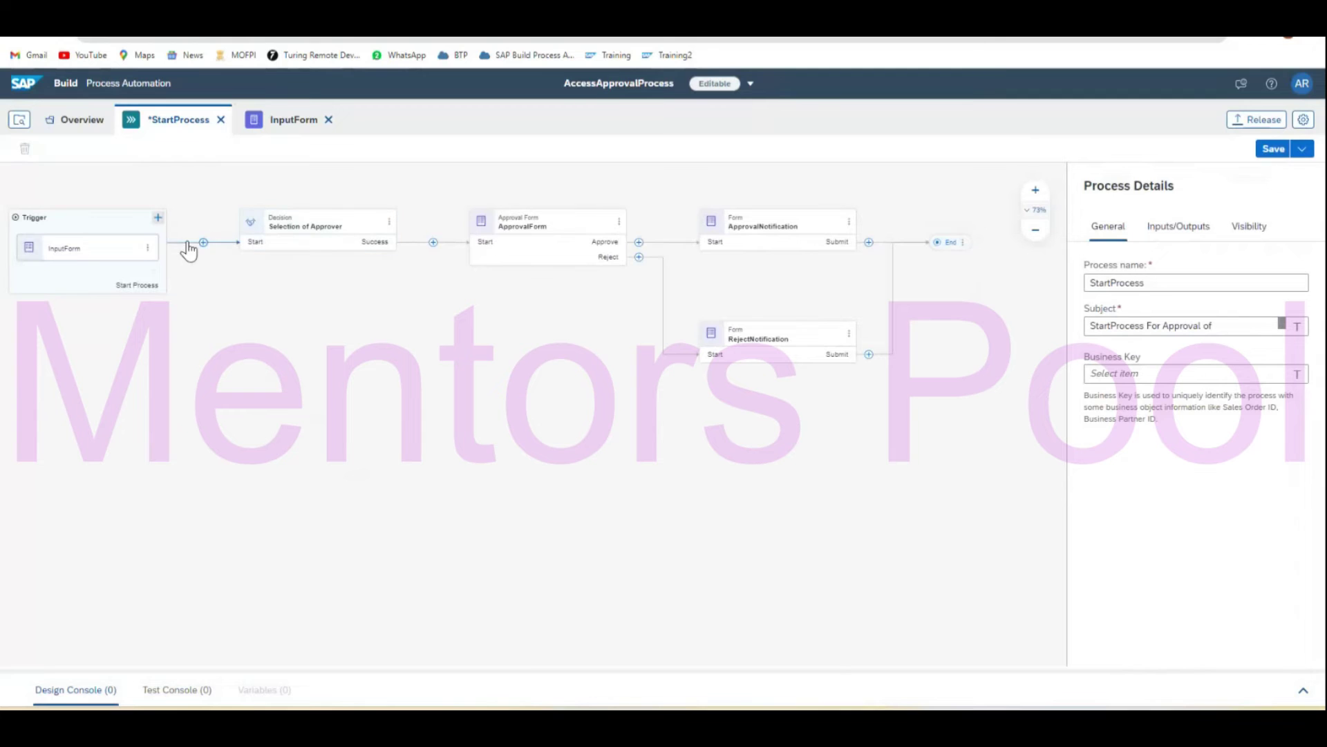
# Create a new decision after the trigger, named and described 'Selecting Country and State'.
pyautogui.click(203, 242)
pyautogui.moveTo(277, 380)
pyautogui.click(405, 415)
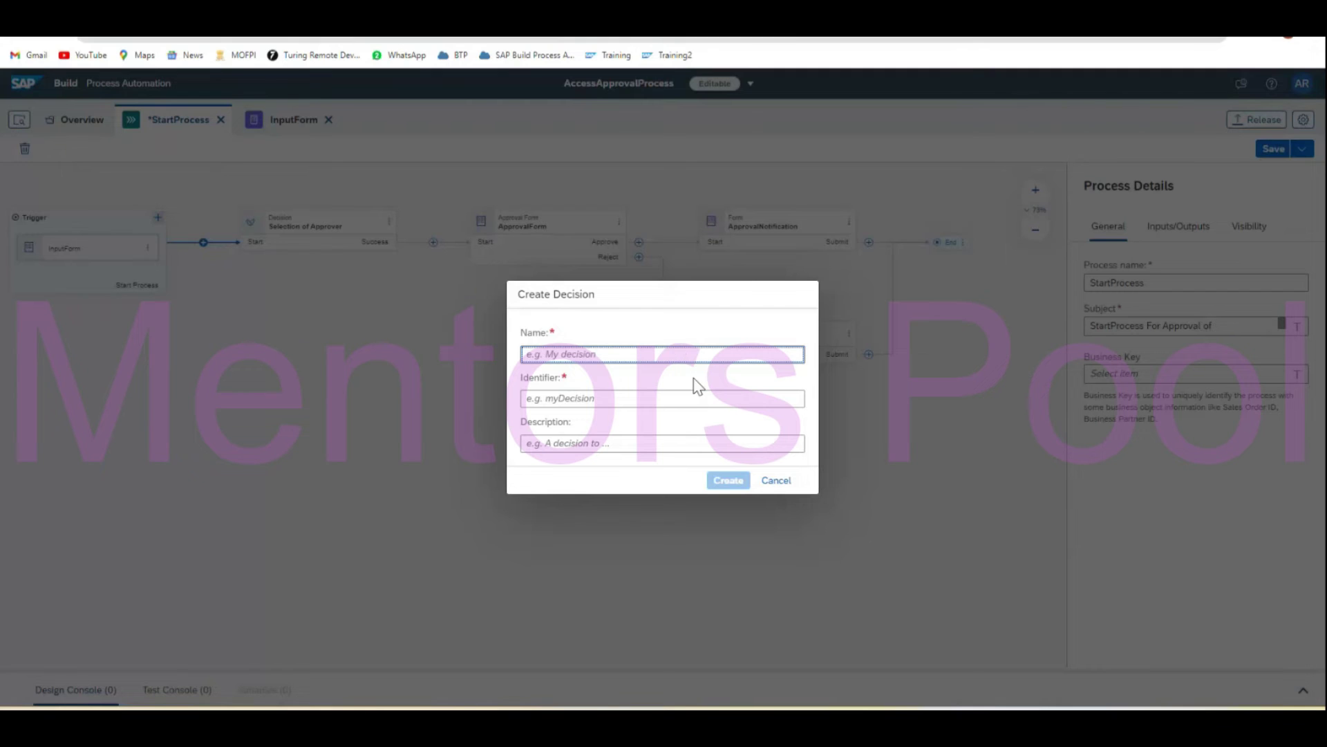
pyautogui.write('Selecting COuntry and State')
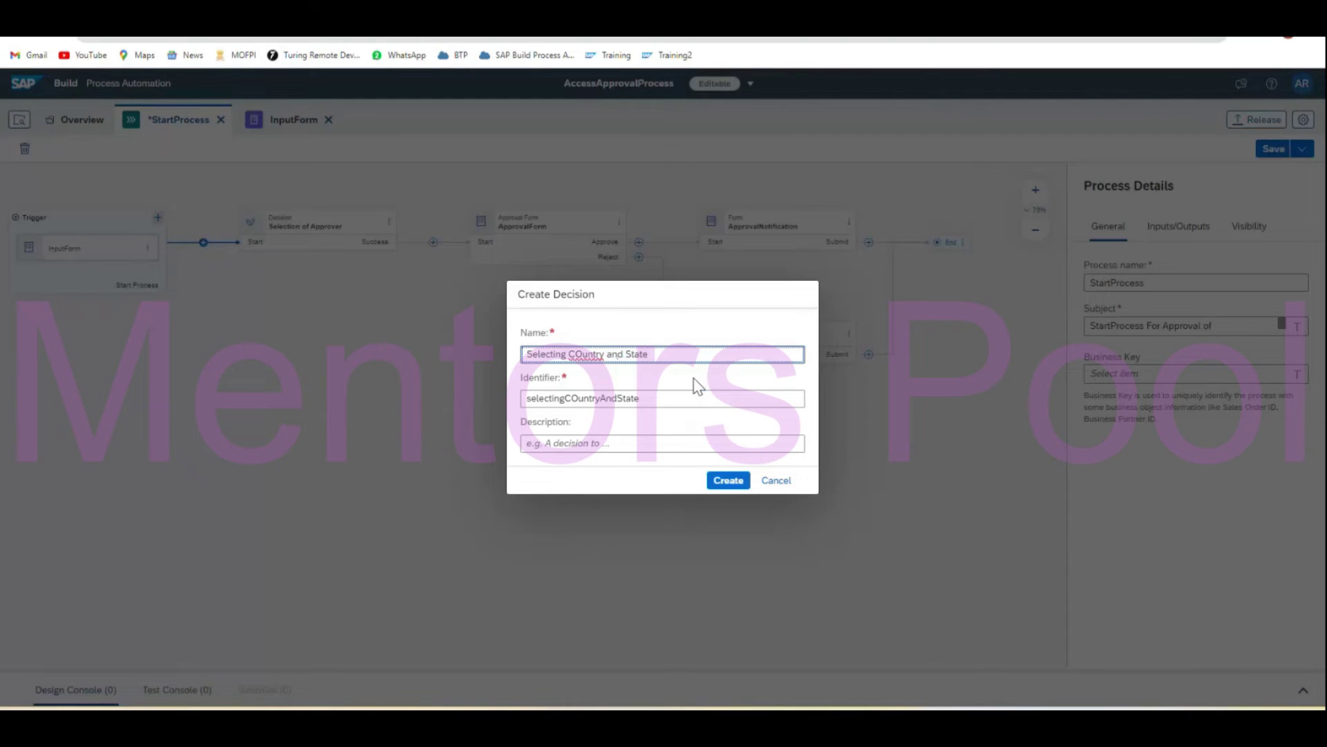
pyautogui.click(584, 353)
pyautogui.press('BackSpace')
pyautogui.write('o')
pyautogui.tripleClick(583, 352)
pyautogui.hotkey('ctrl', 'c')
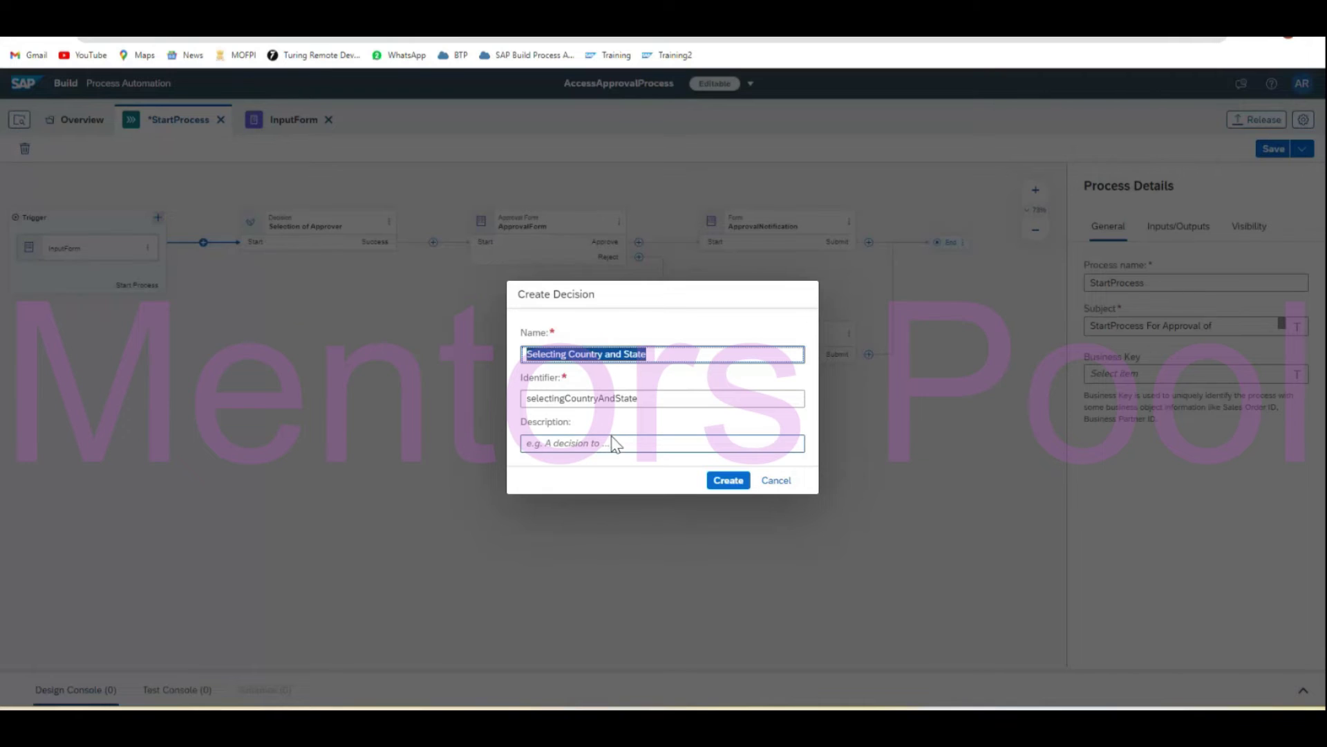
pyautogui.click(621, 443)
pyautogui.hotkey('ctrl', 'v')
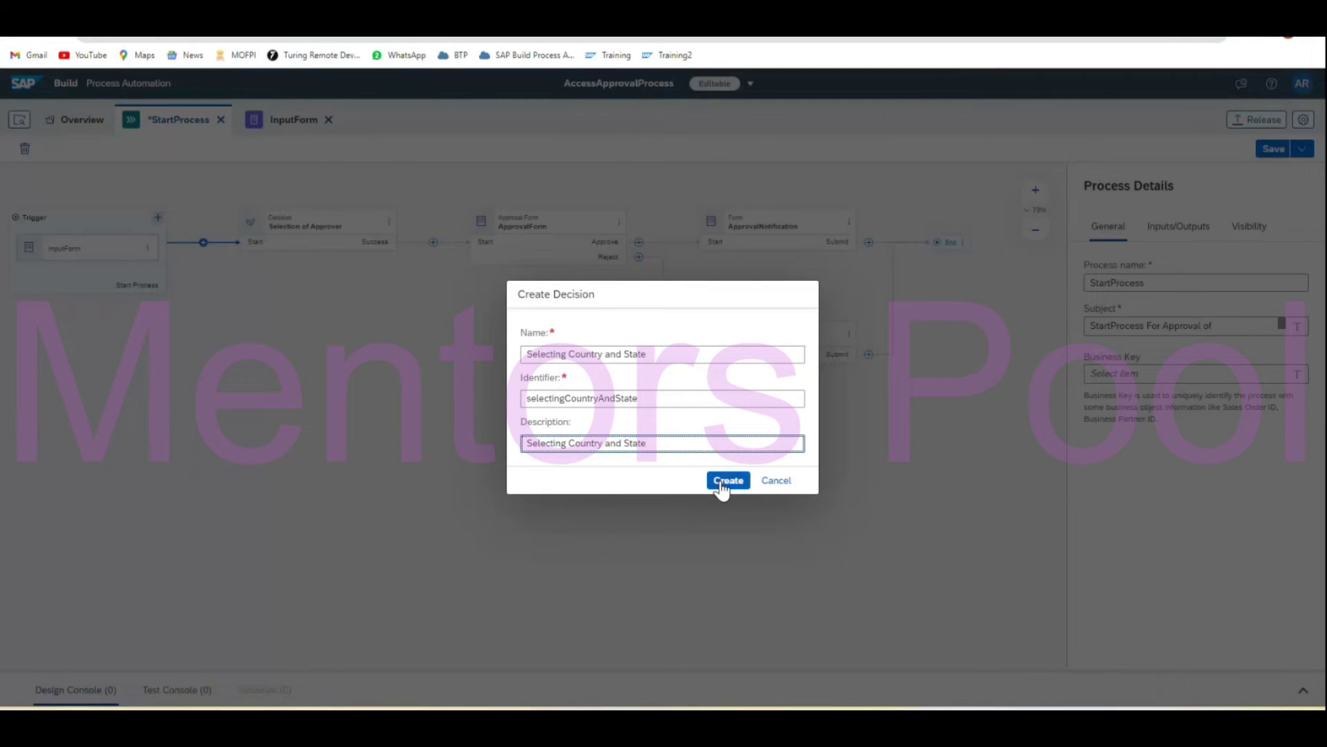
pyautogui.click(721, 482)
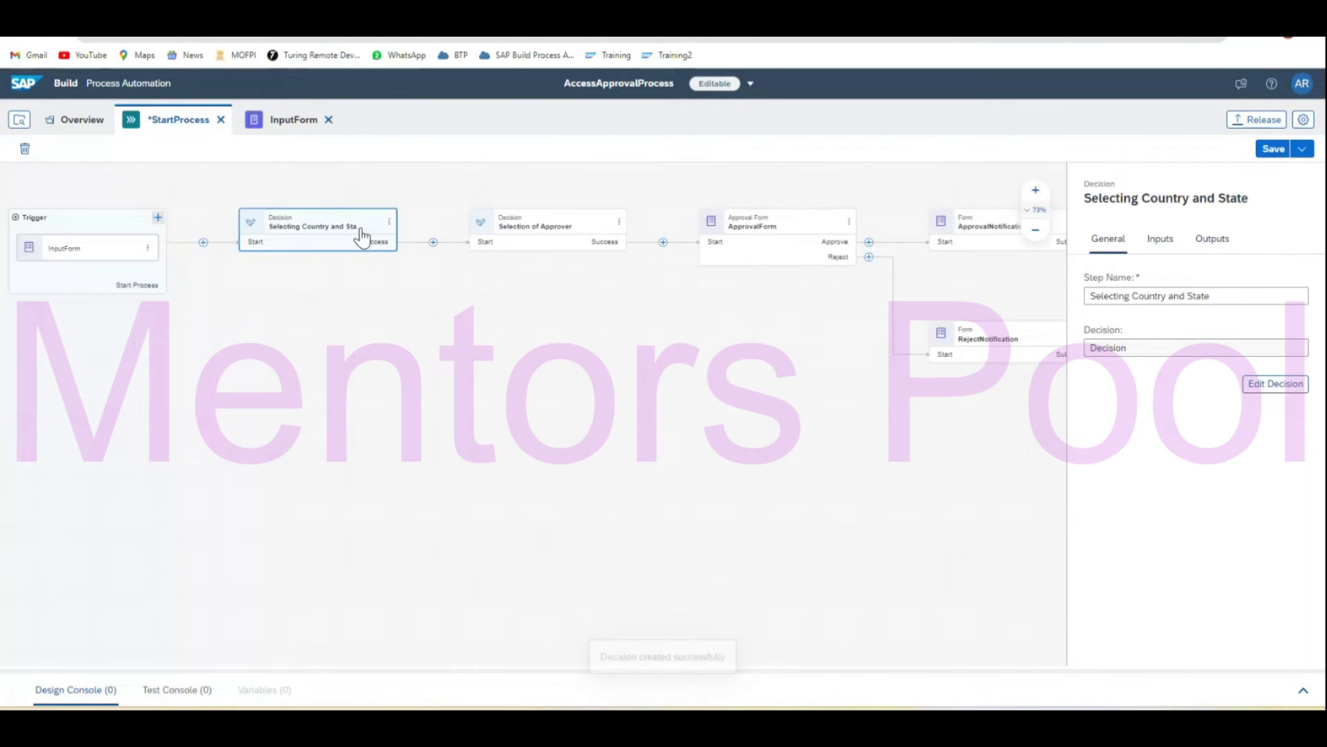
# Give the Selecting Country and State decision a String input parameter named Nationality.
pyautogui.doubleClick(360, 229)
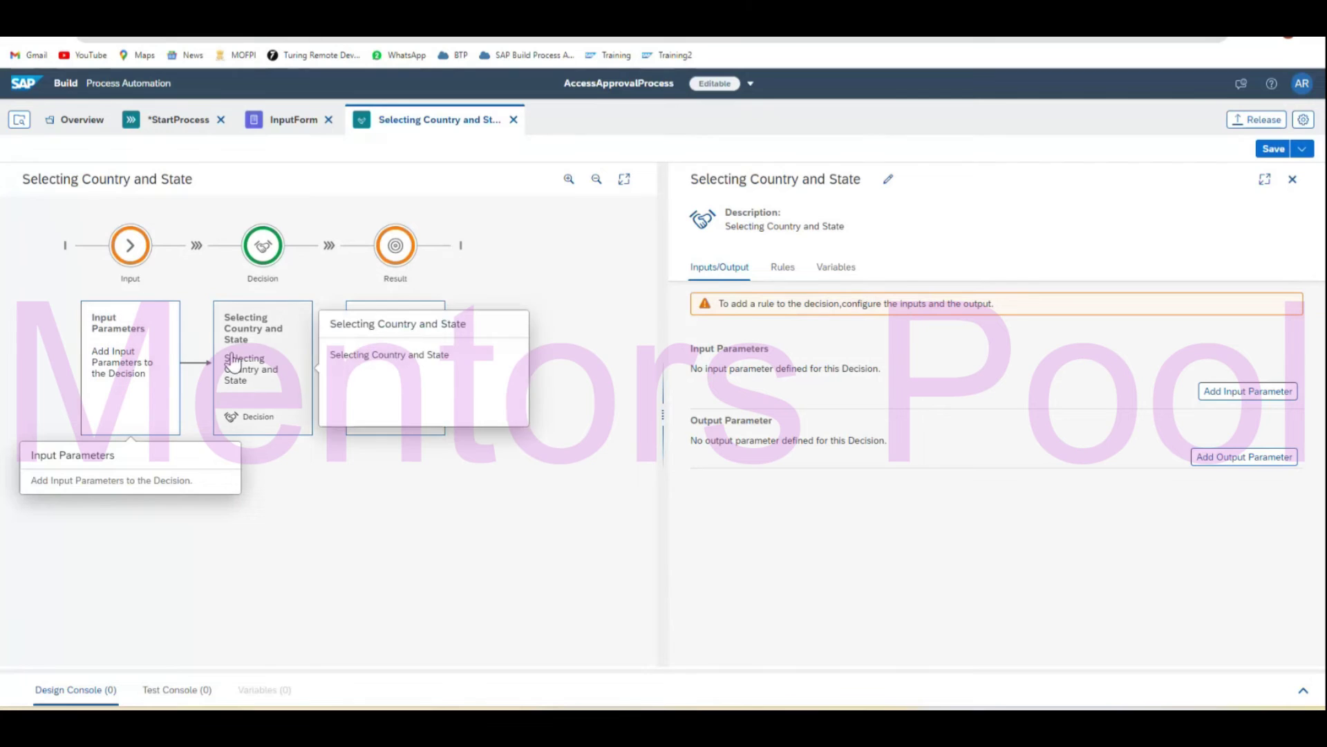
pyautogui.click(1248, 391)
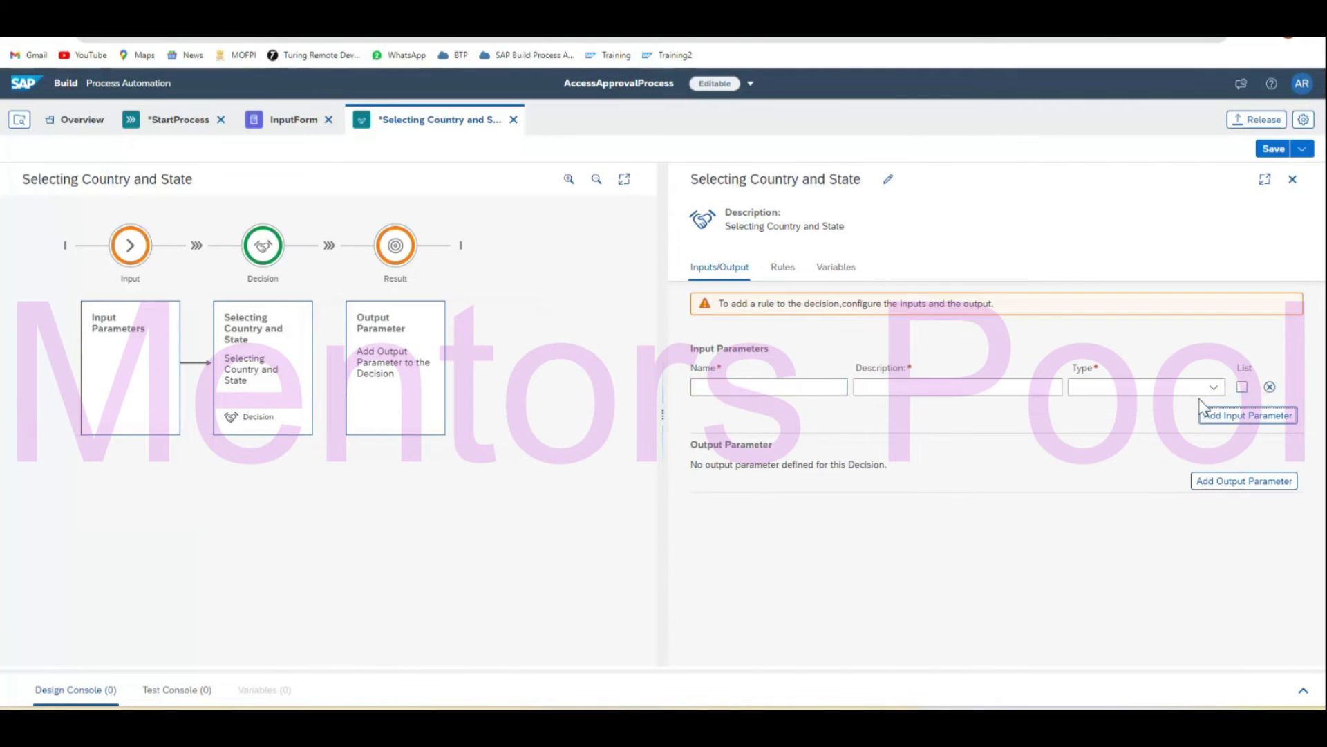
pyautogui.click(823, 388)
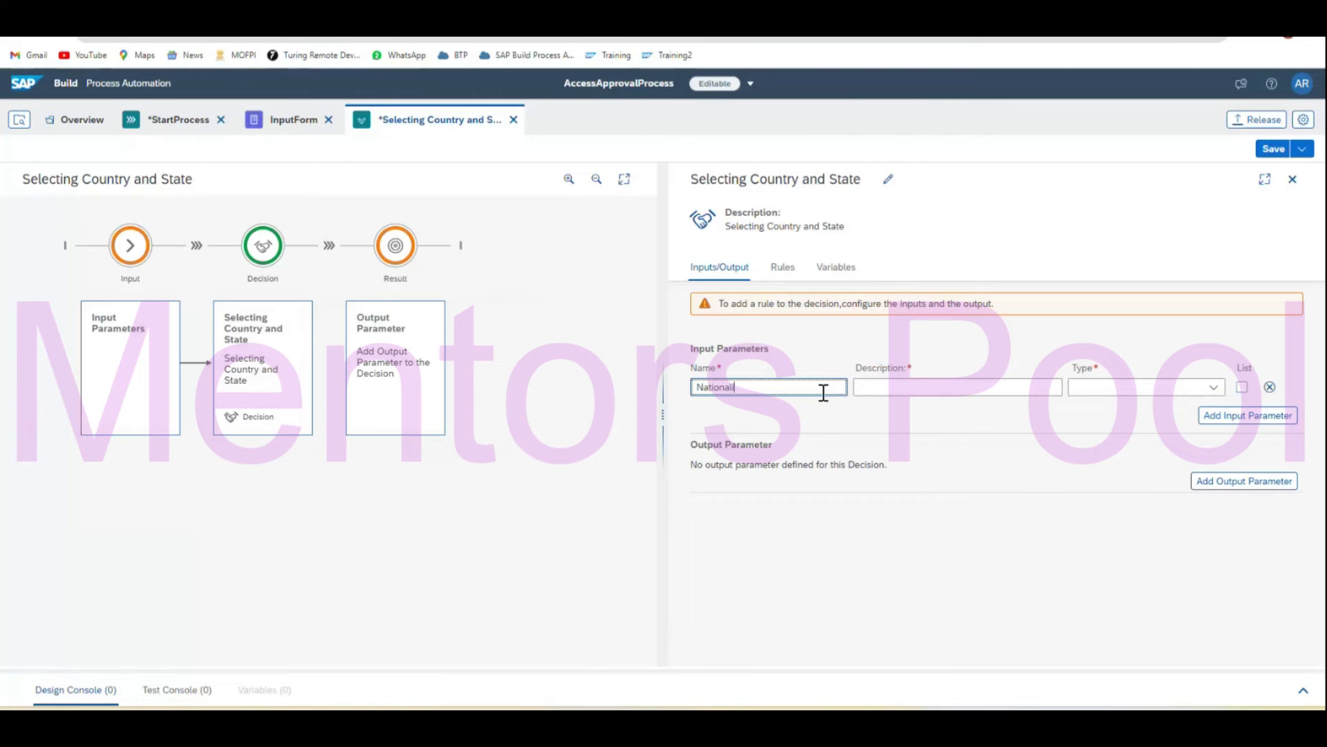
pyautogui.click(921, 388)
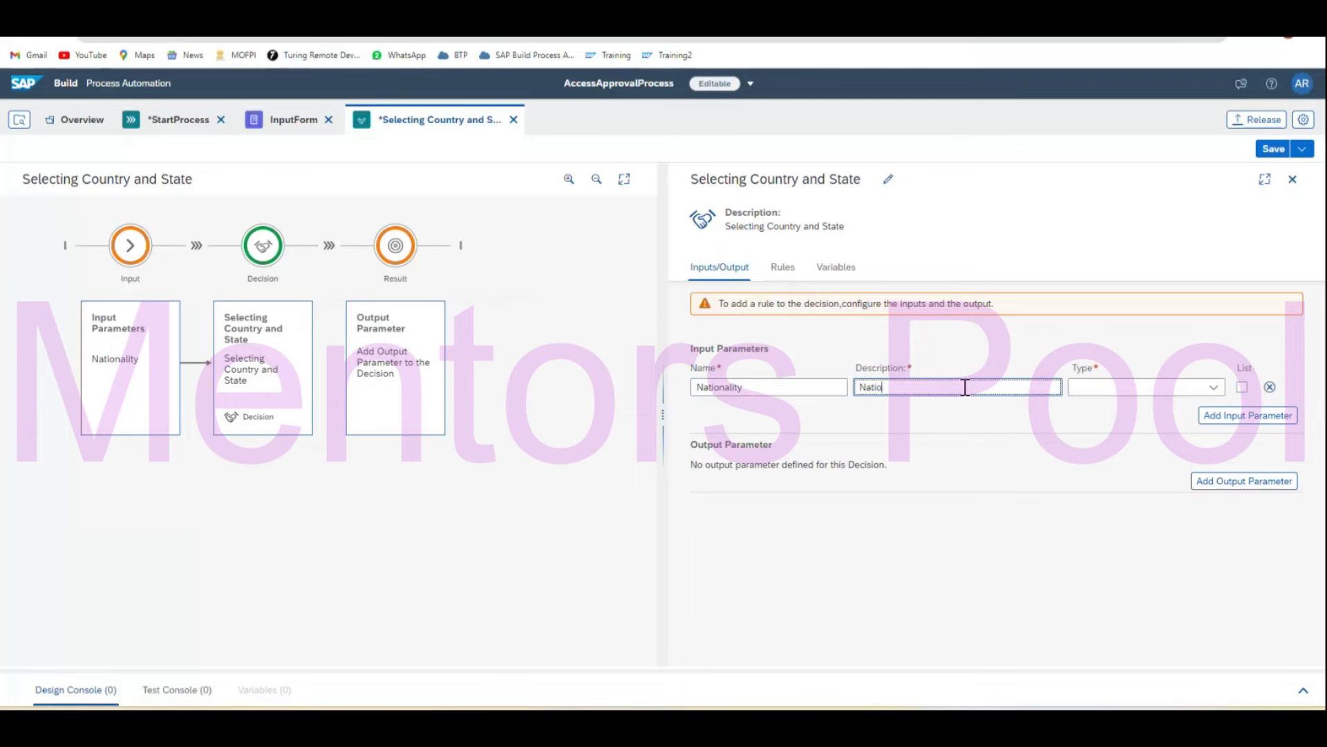
pyautogui.write('Nationality')
pyautogui.click(1105, 385)
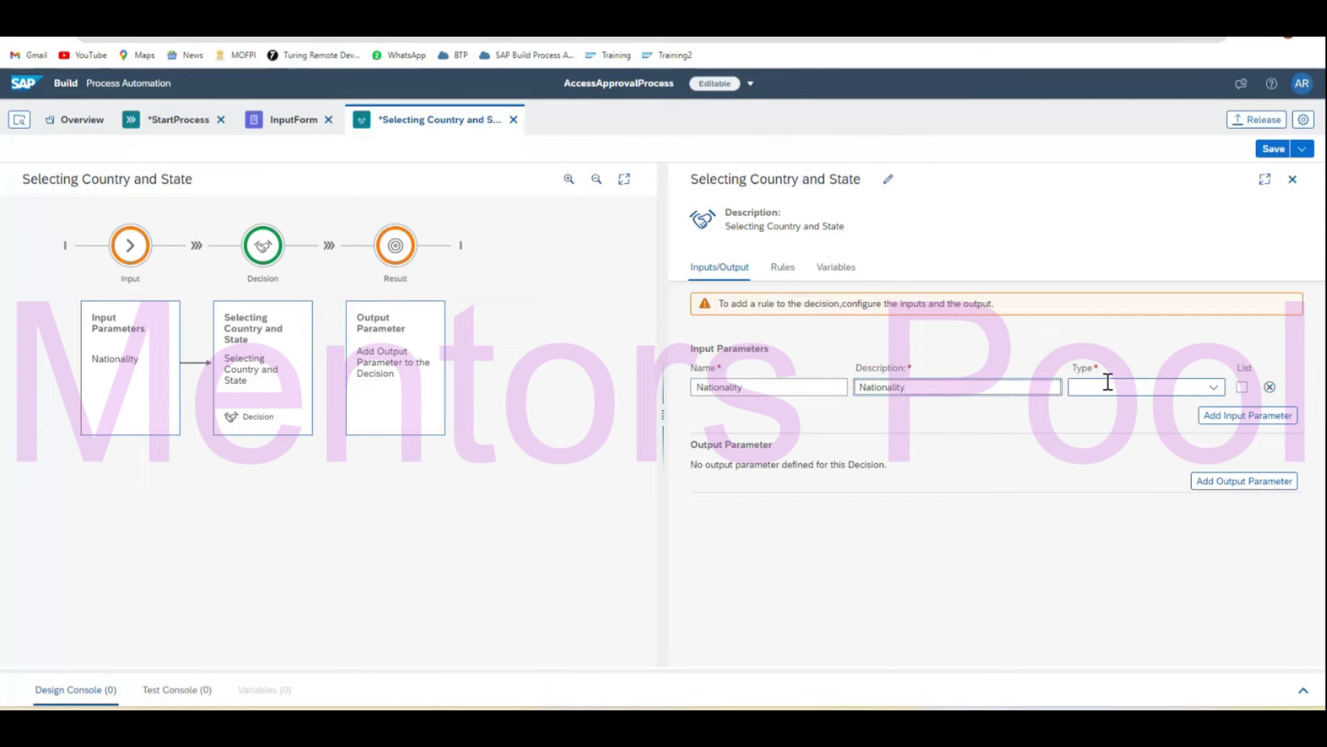
pyautogui.click(1214, 387)
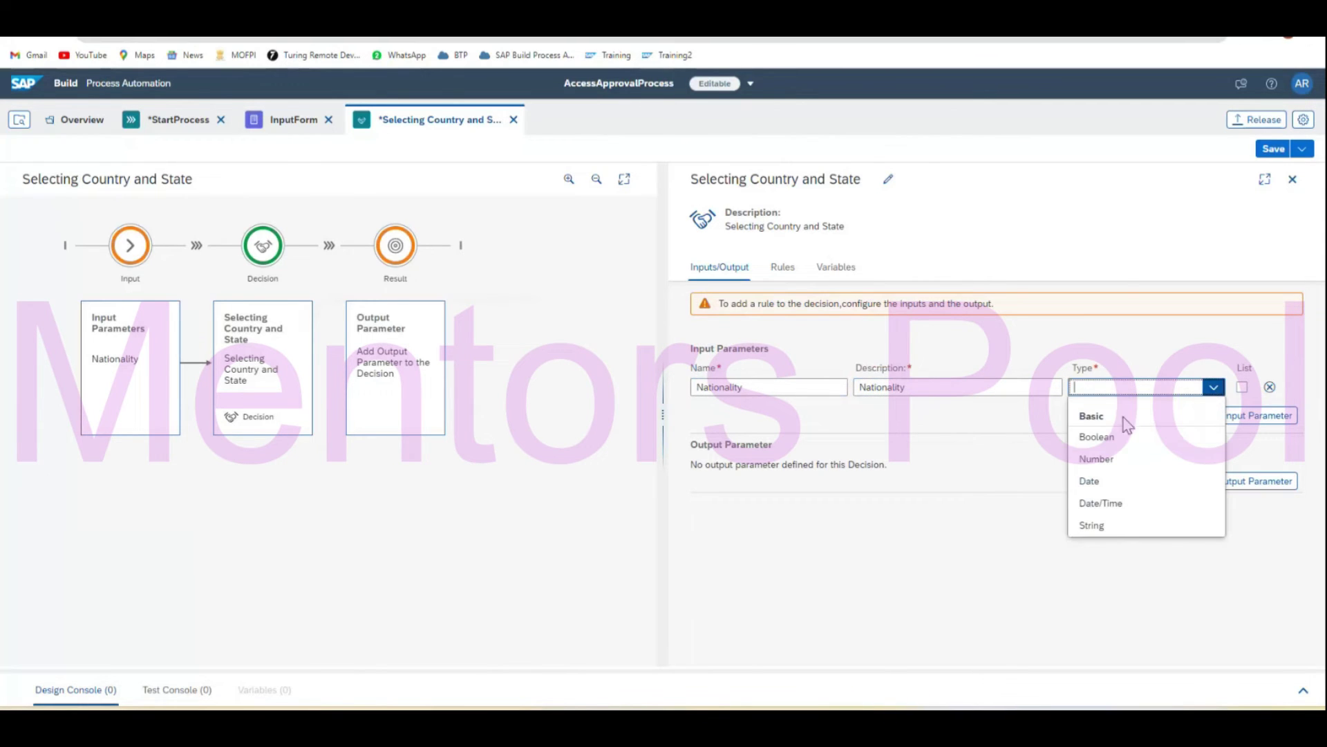
pyautogui.click(1129, 531)
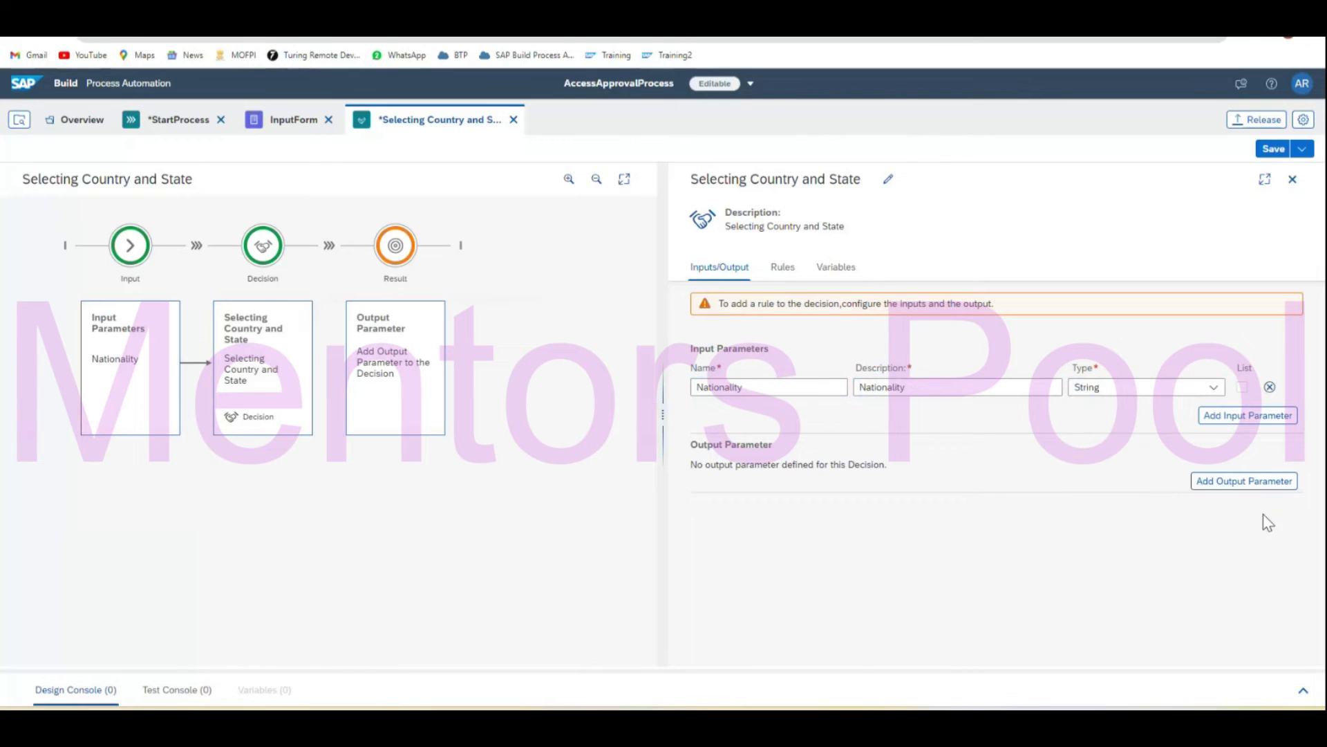
# Add a String output parameter named Country to the decision.
pyautogui.click(1246, 482)
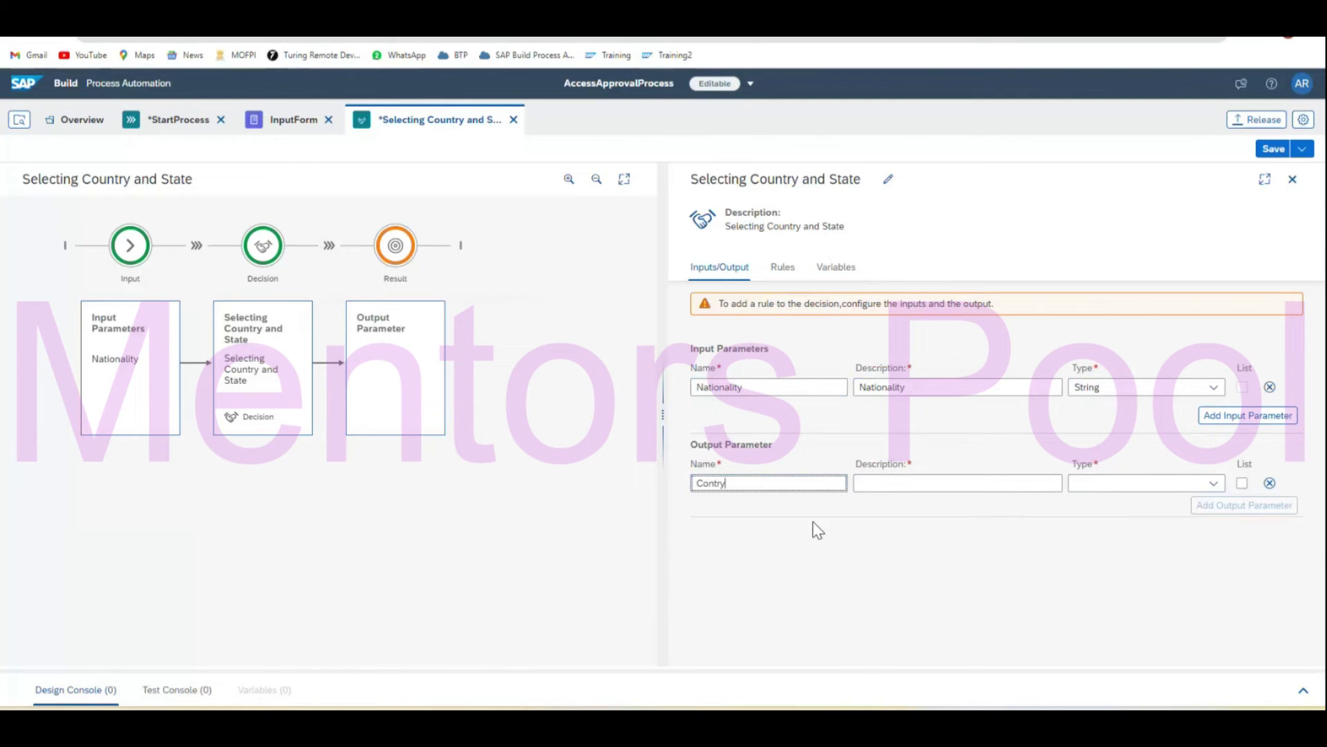
pyautogui.click(706, 483)
pyautogui.click(927, 483)
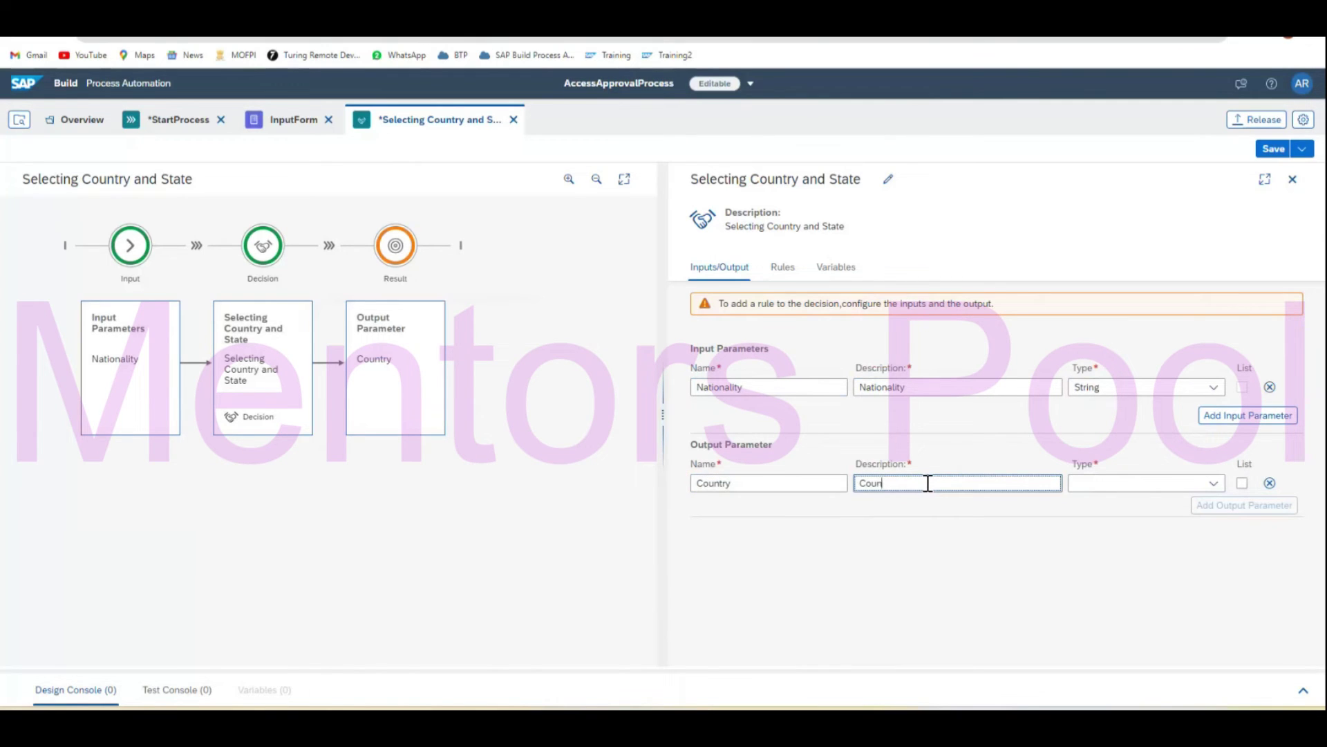
pyautogui.click(1214, 483)
pyautogui.click(1121, 621)
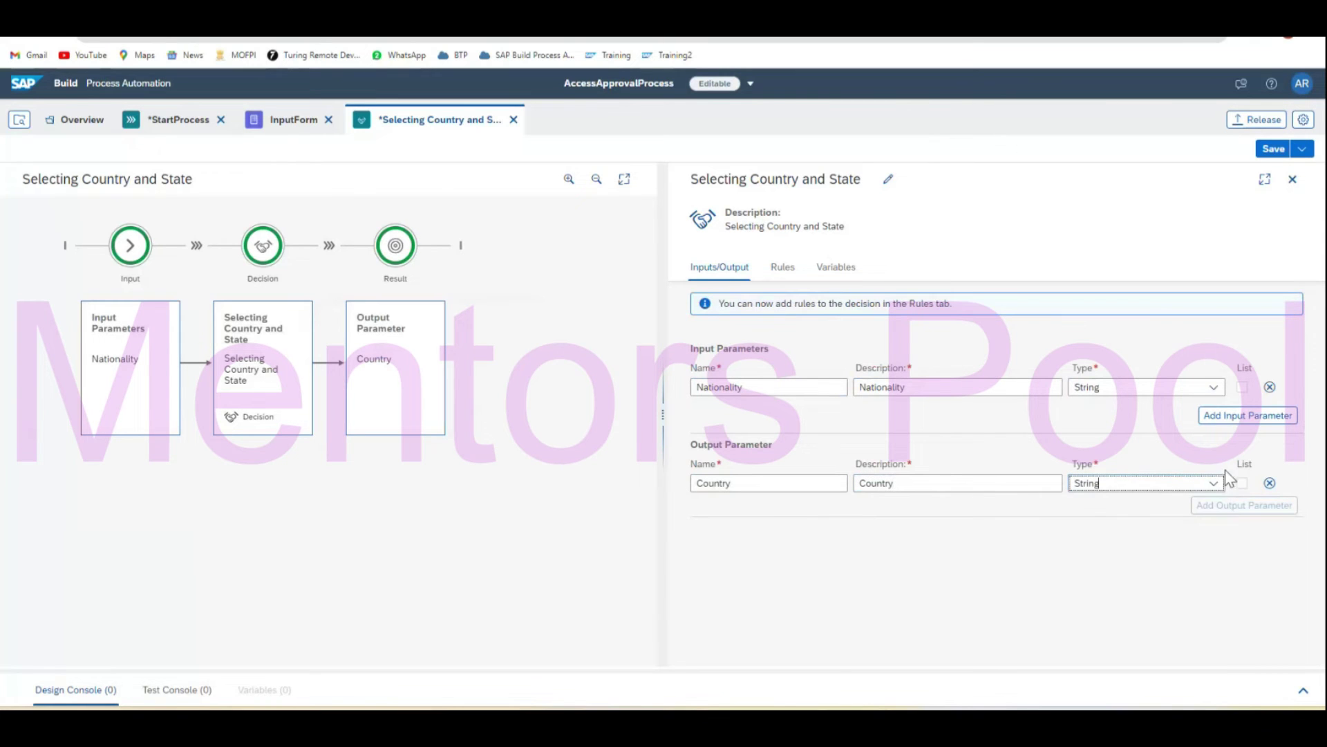
pyautogui.click(848, 522)
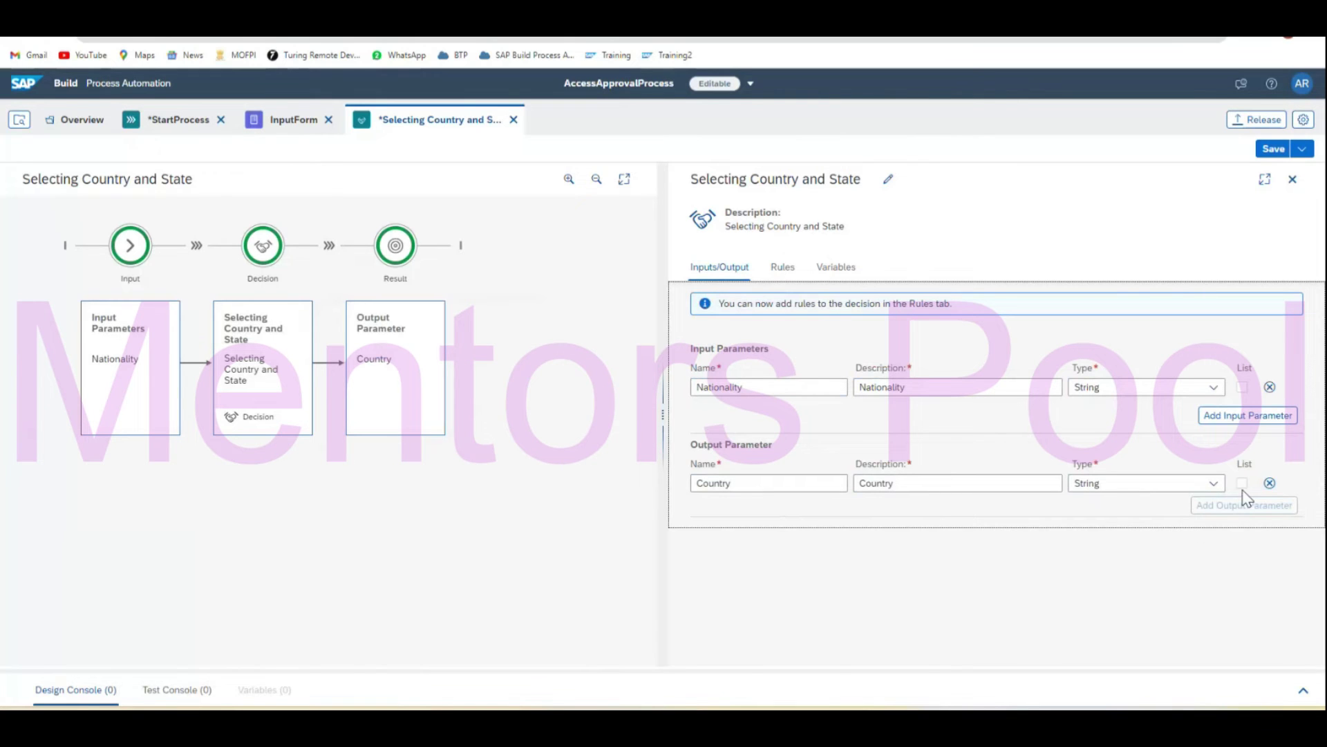
# Keep String as the Country output's data type and switch to the decision's Rules view.
pyautogui.click(1215, 485)
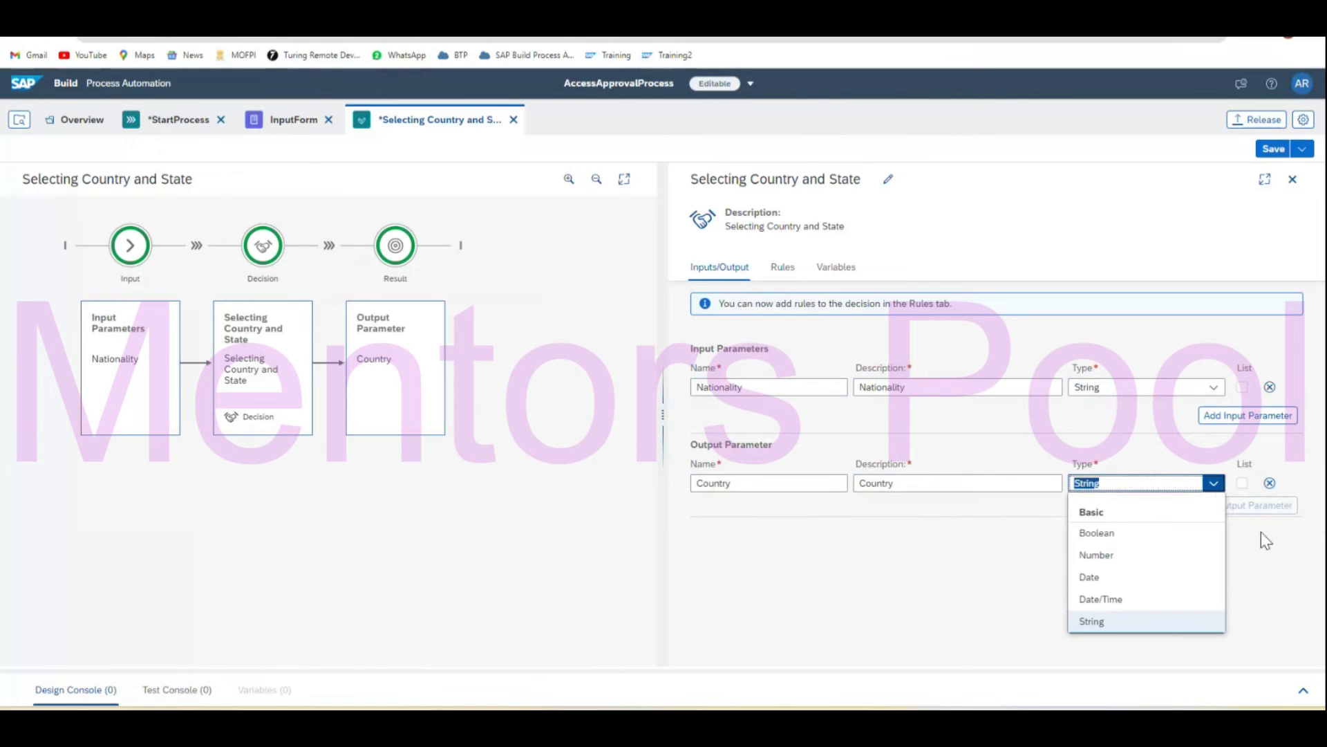
pyautogui.click(1281, 593)
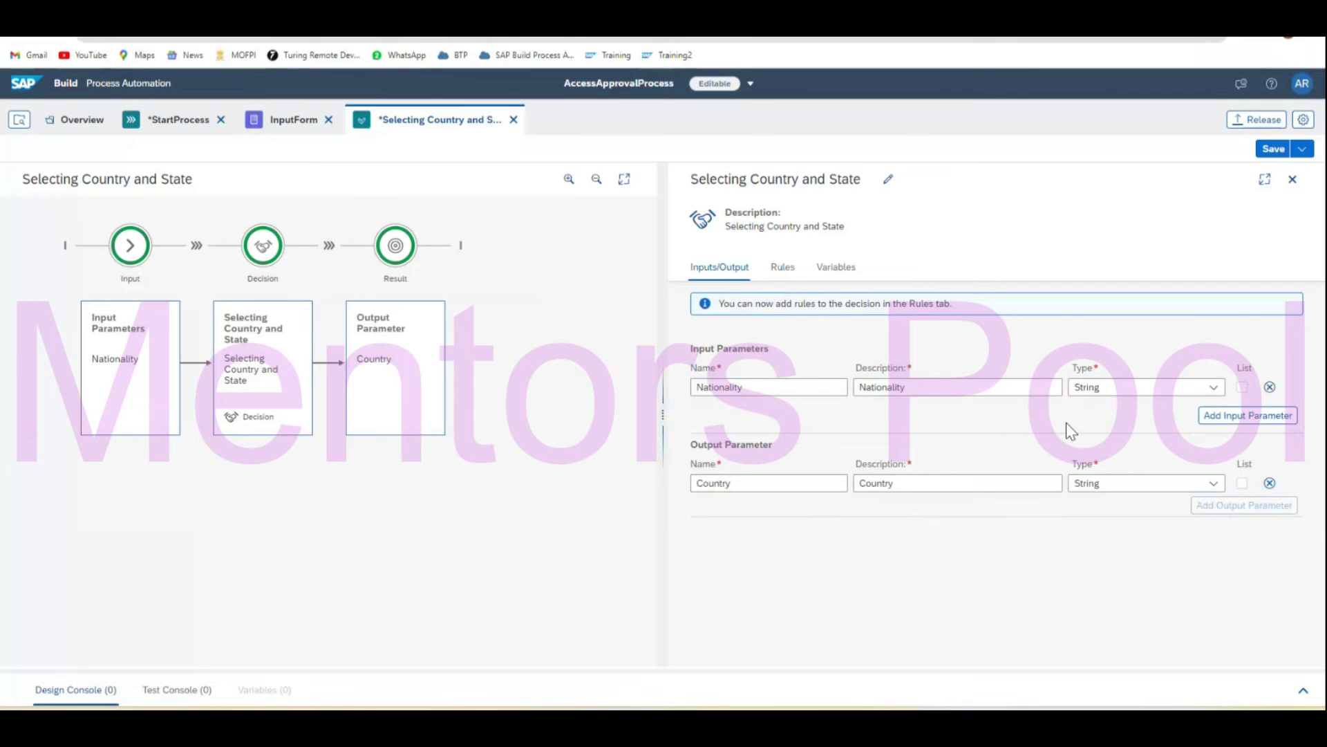
pyautogui.click(774, 272)
# Add a decision-table rule with name and description 'CountrySelection'.
pyautogui.click(993, 517)
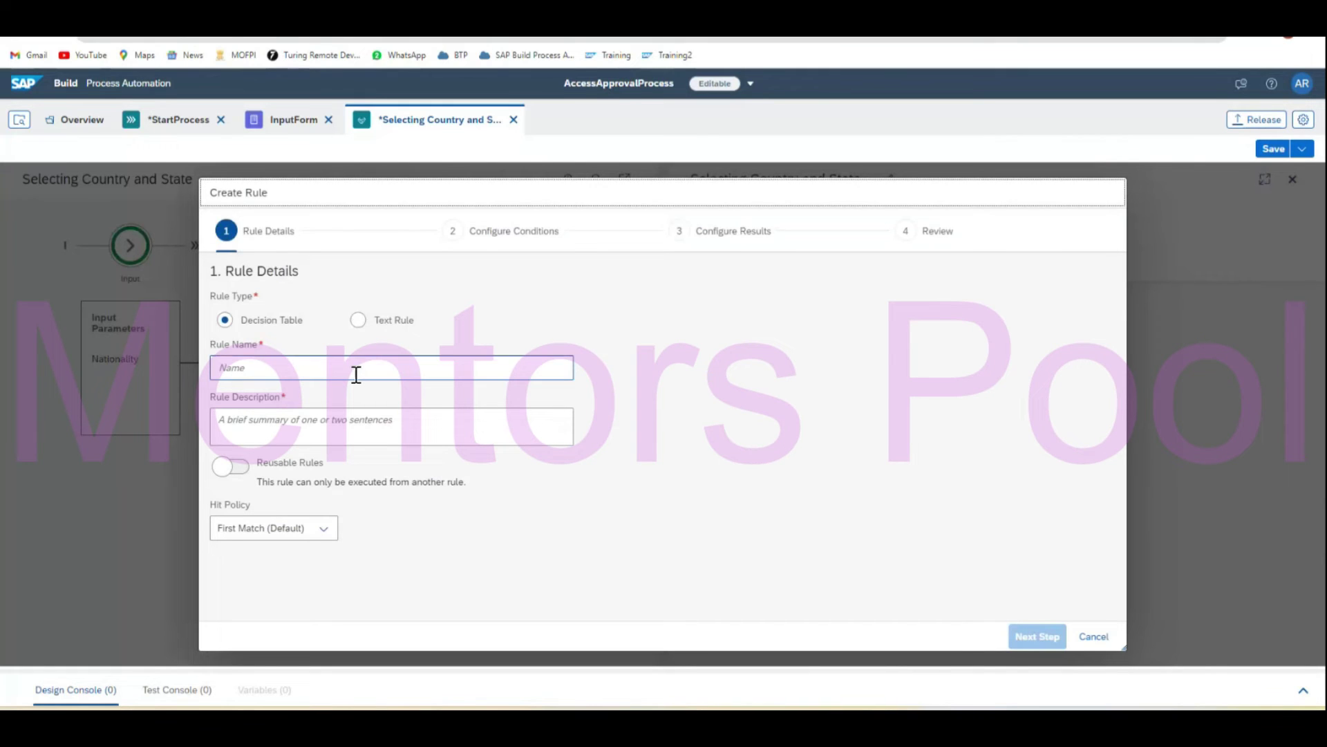
pyautogui.click(356, 373)
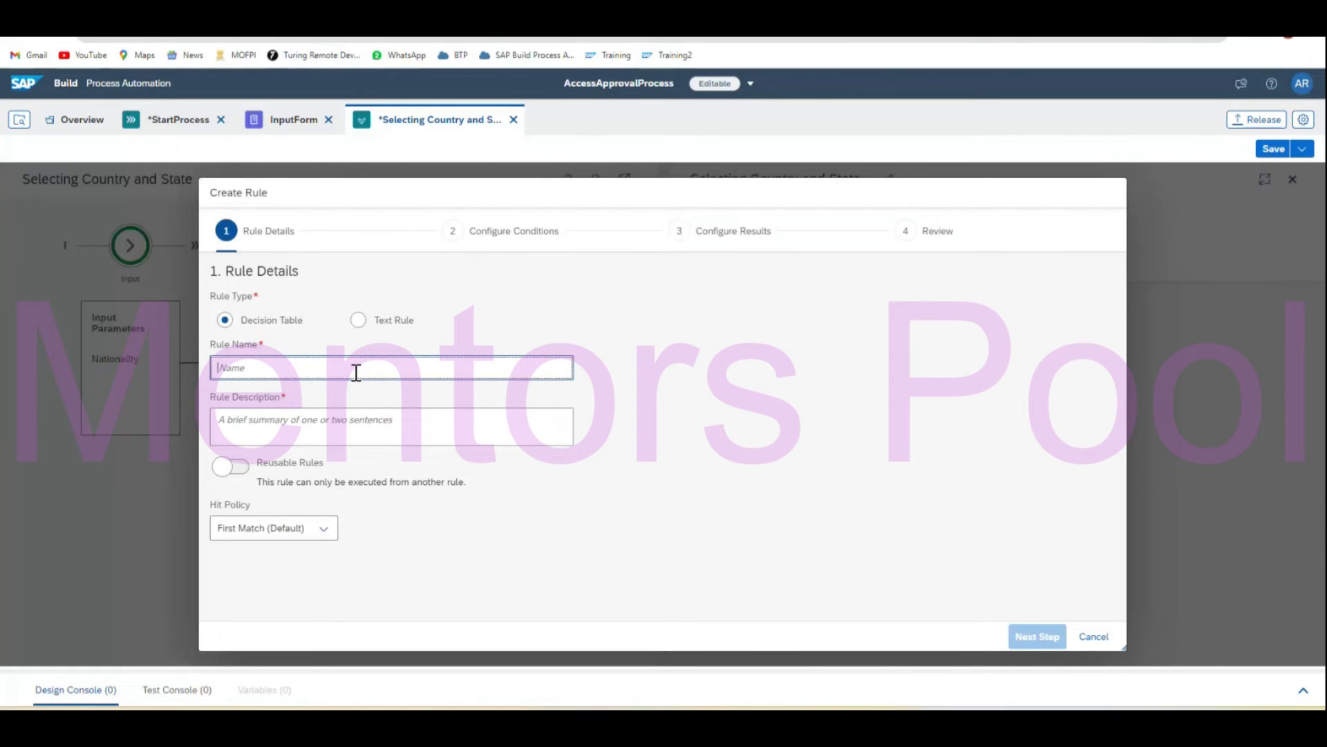
pyautogui.write('COun')
pyautogui.press('BackSpace')
pyautogui.write('ountrySelection')
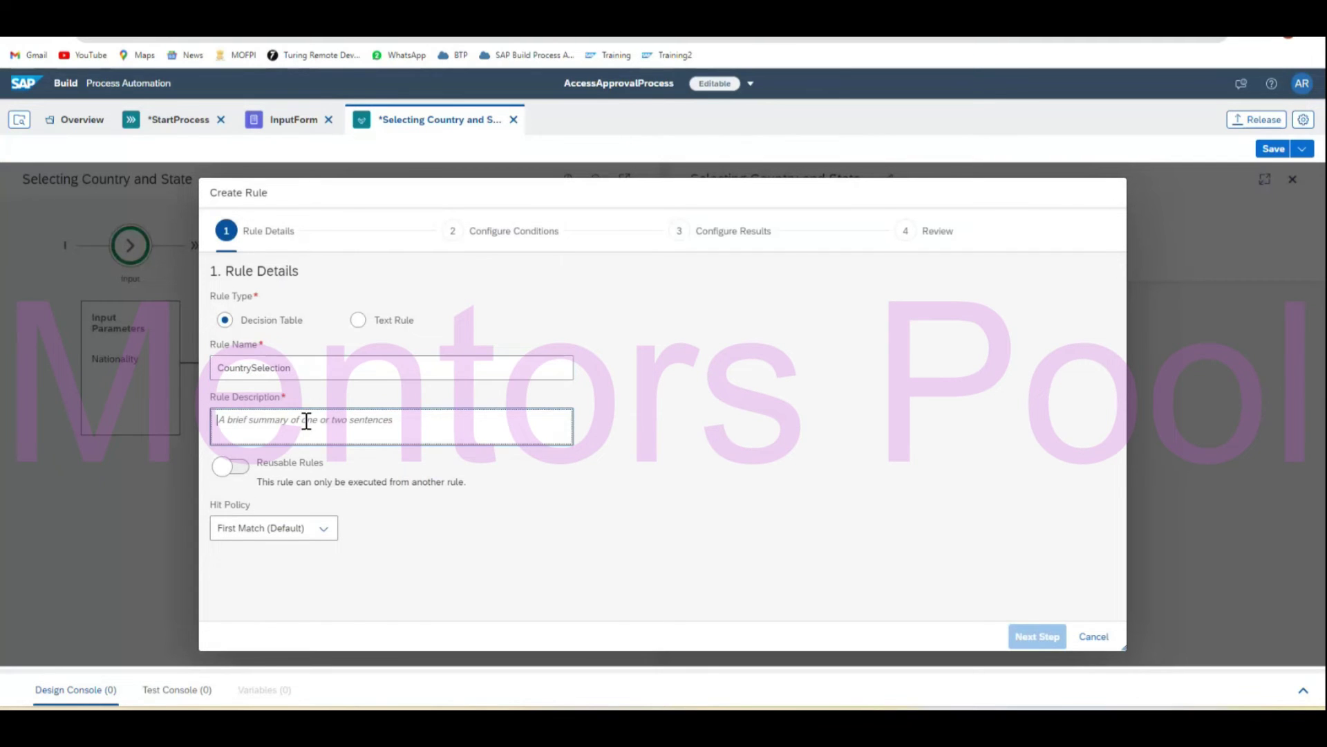
pyautogui.doubleClick(319, 370)
pyautogui.hotkey('ctrl', 'c')
pyautogui.click(320, 433)
pyautogui.hotkey('ctrl', 'v')
pyautogui.click(441, 504)
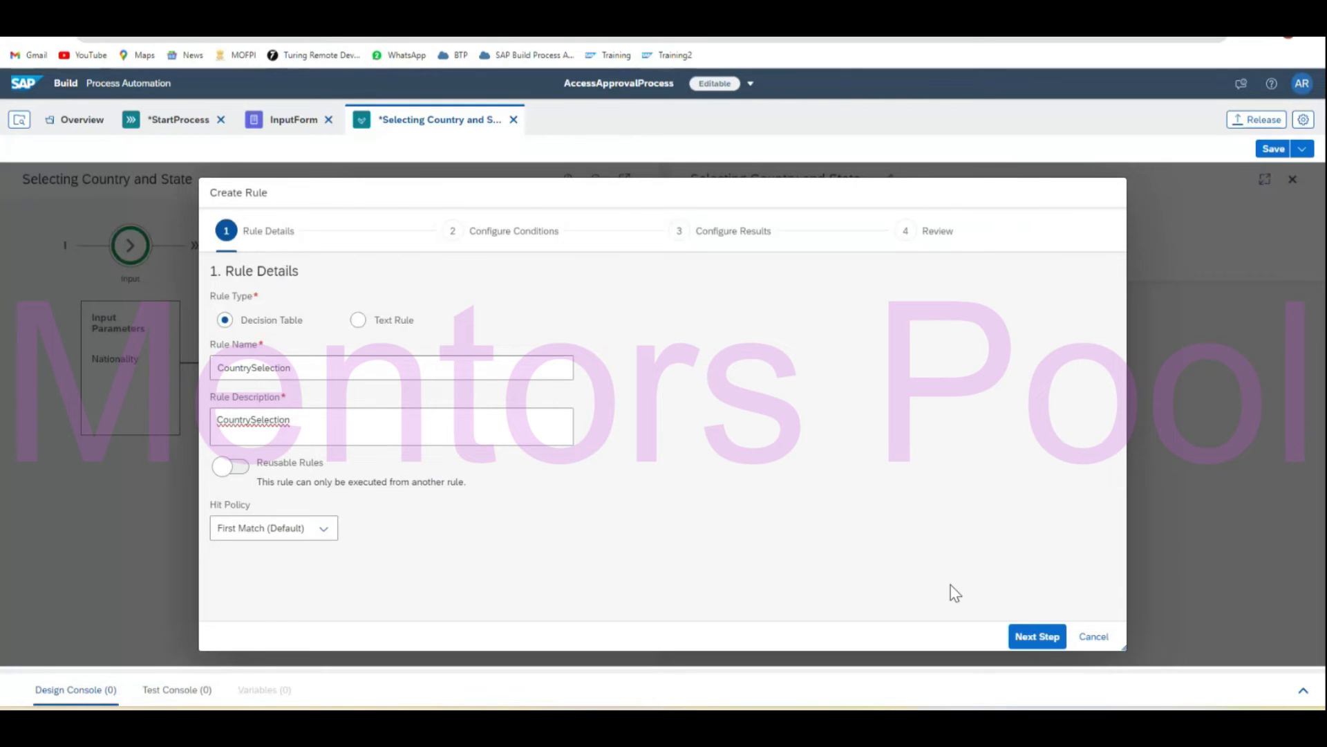
# Use Nationality as the condition and Country as the result, then create the rule.
pyautogui.click(1028, 637)
pyautogui.doubleClick(299, 432)
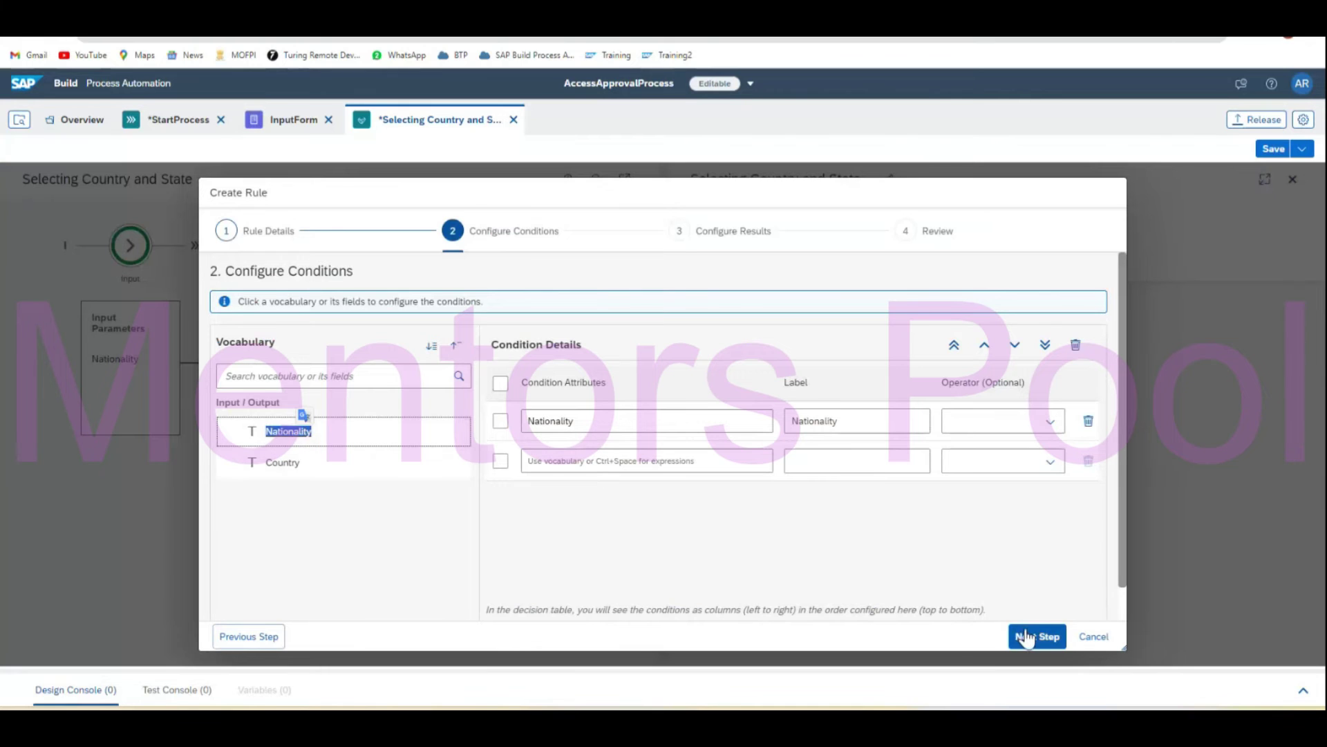
pyautogui.click(1037, 636)
pyautogui.click(343, 483)
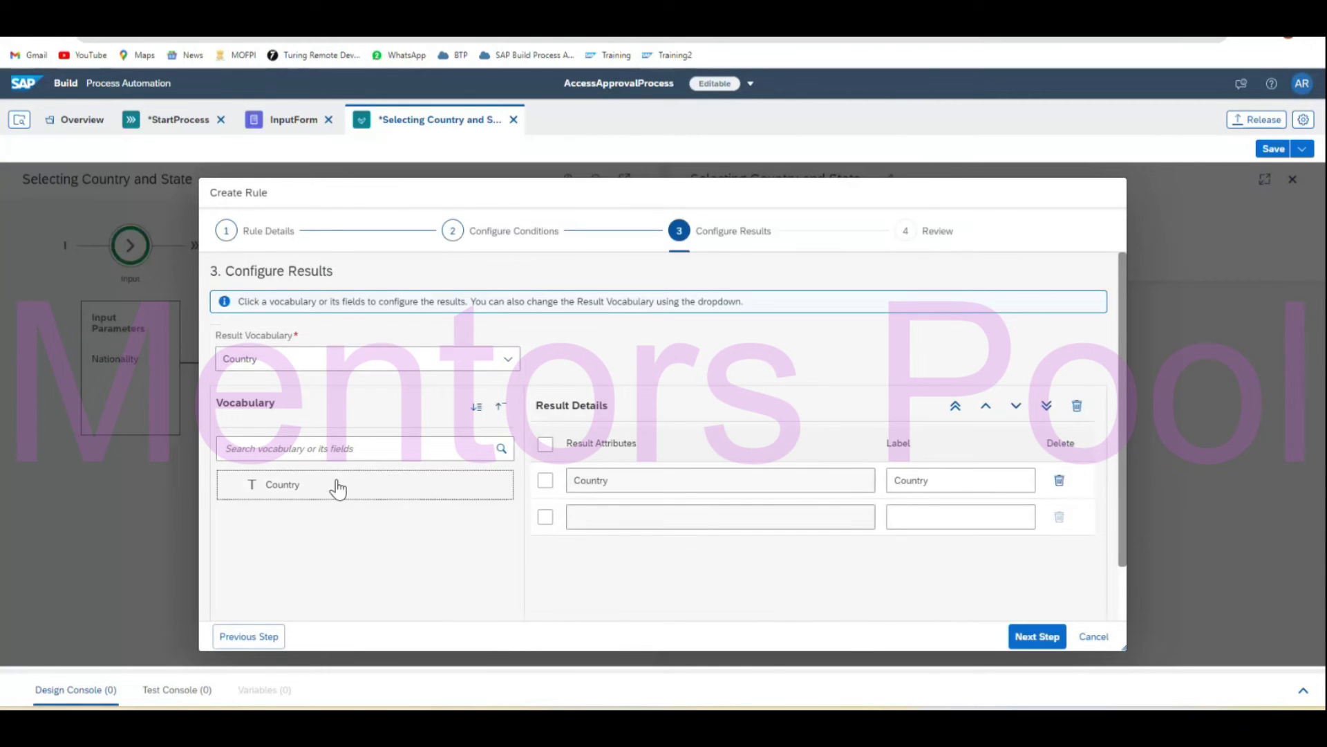
pyautogui.click(1047, 641)
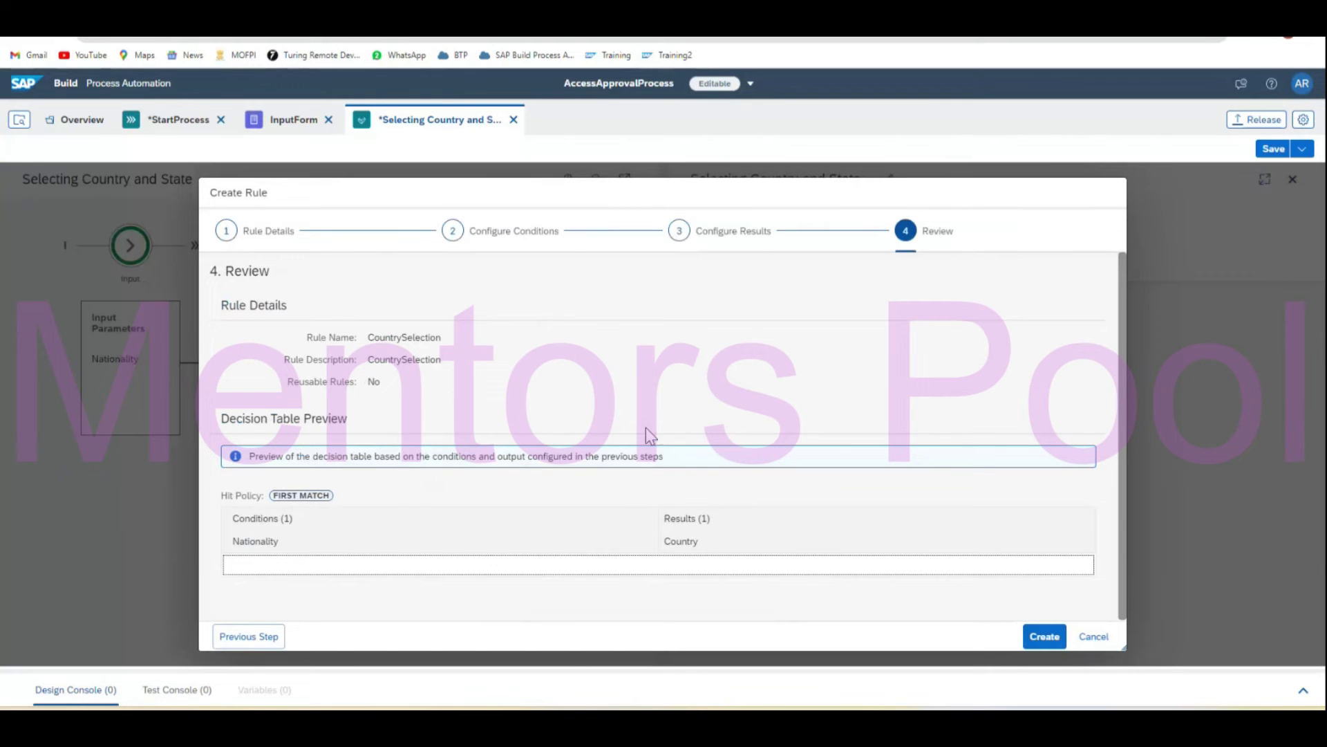
pyautogui.click(1040, 635)
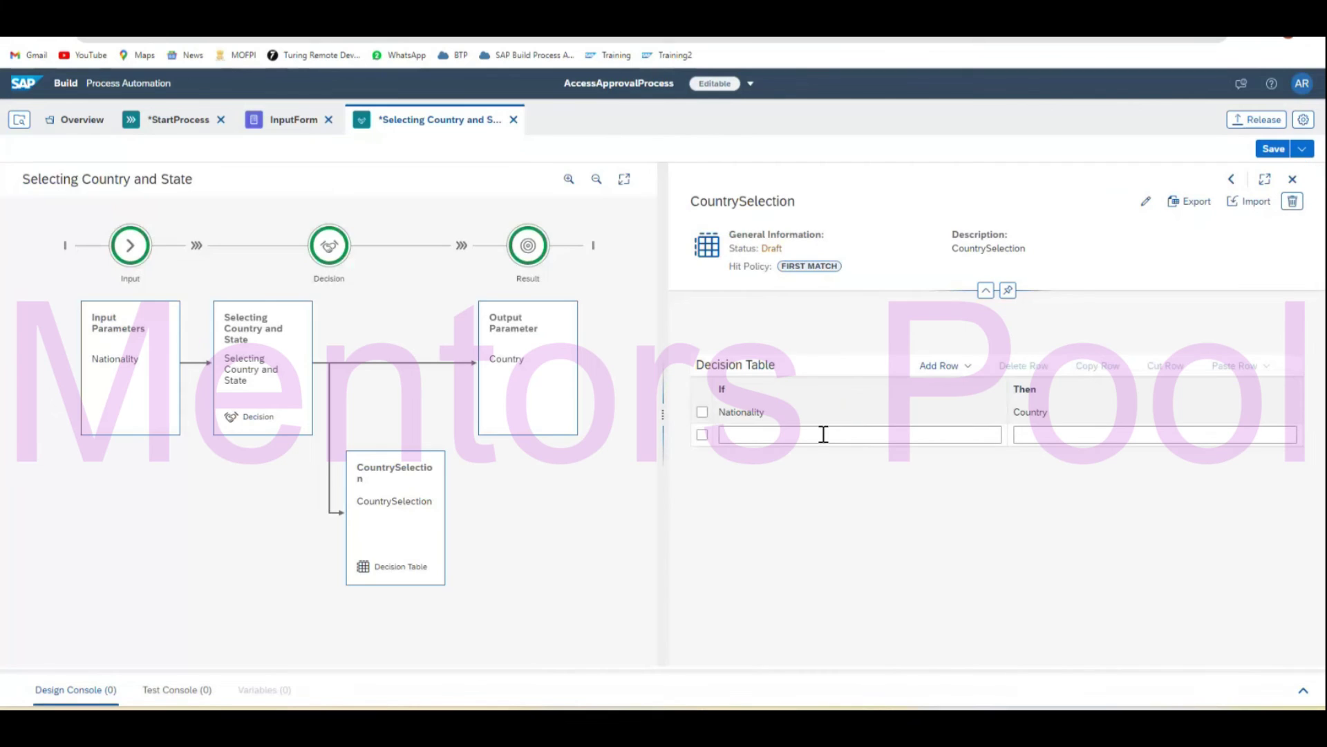
# Fill the first row so Nationality ='American' maps to Country 'America'.
pyautogui.click(822, 434)
pyautogui.write('=')
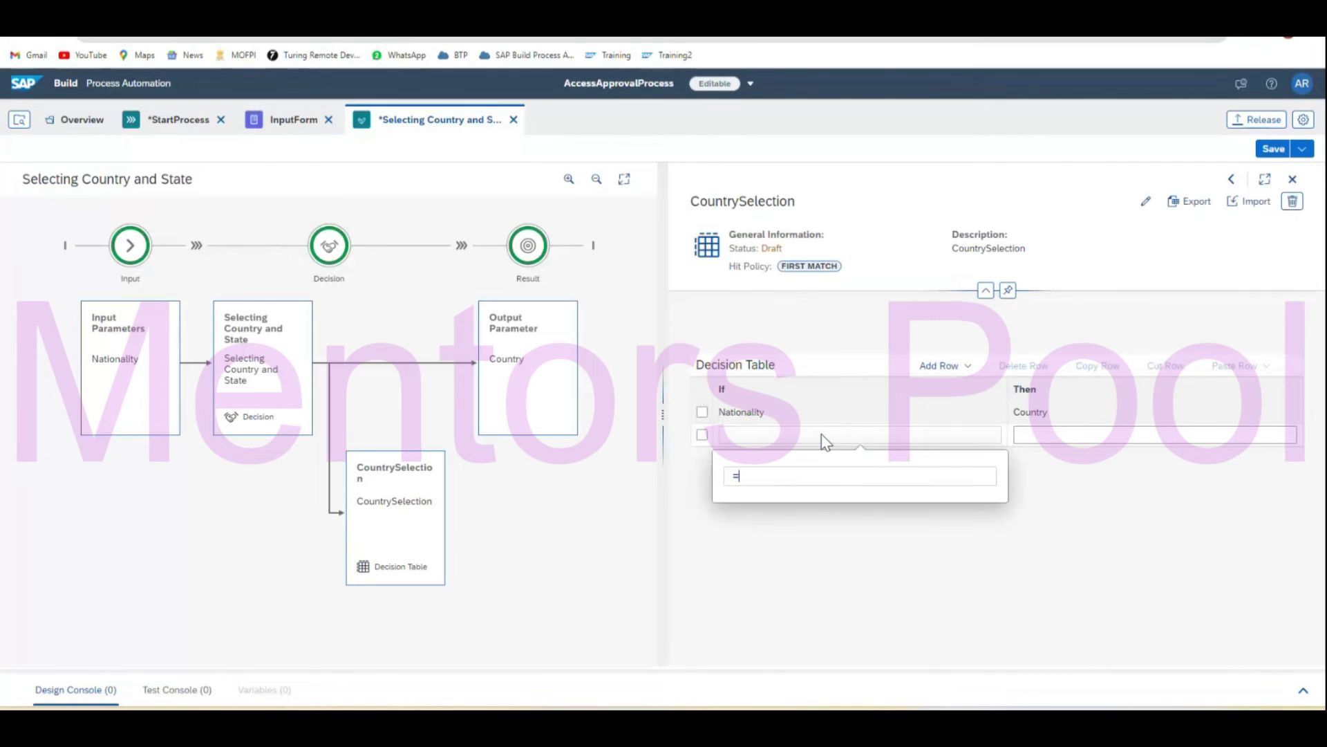
pyautogui.hotkey('ctrl', 'space')
pyautogui.write("'A")
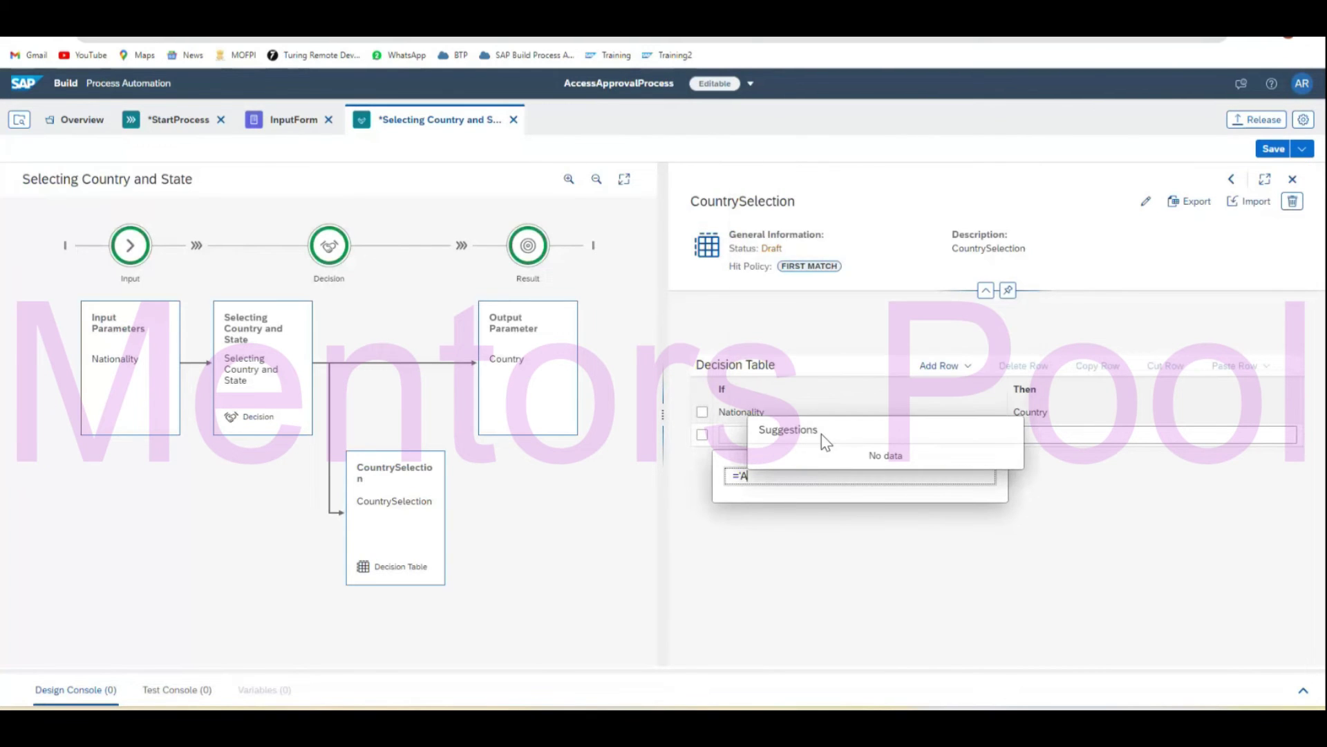
pyautogui.write('merican')
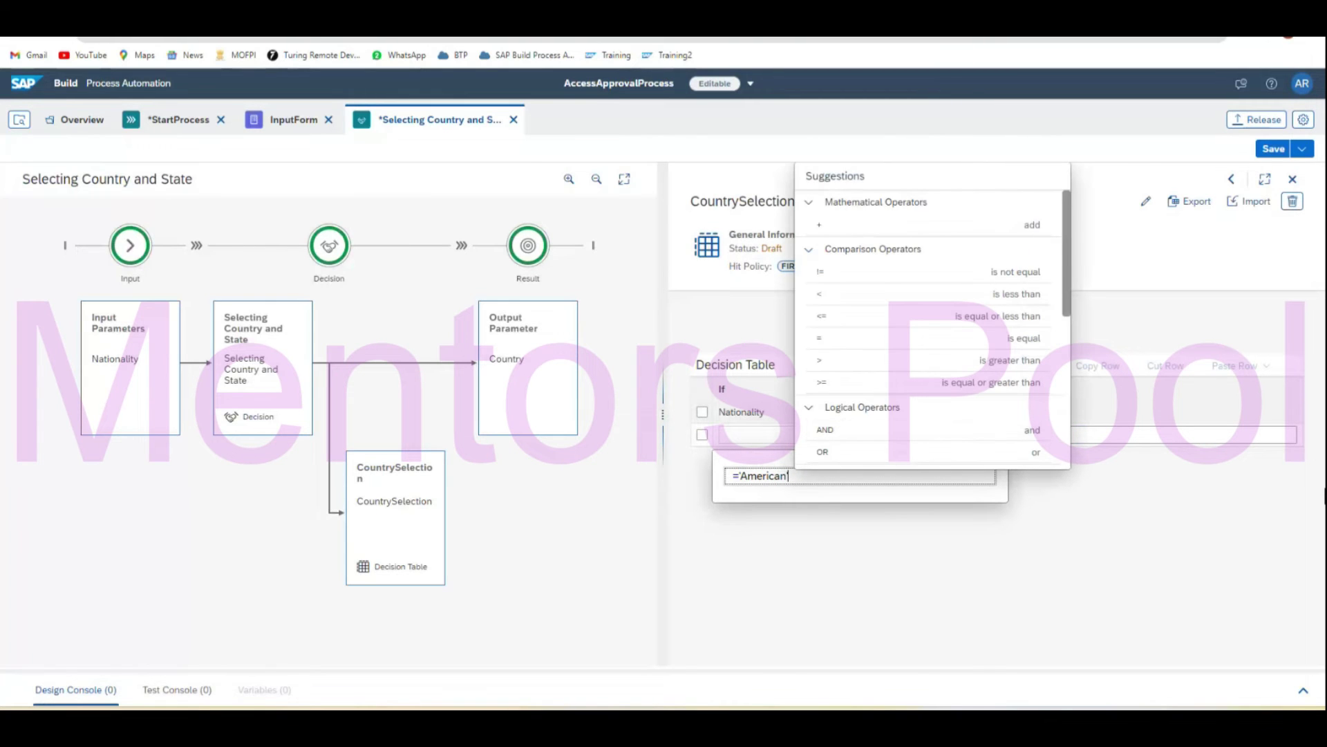
pyautogui.click(1172, 436)
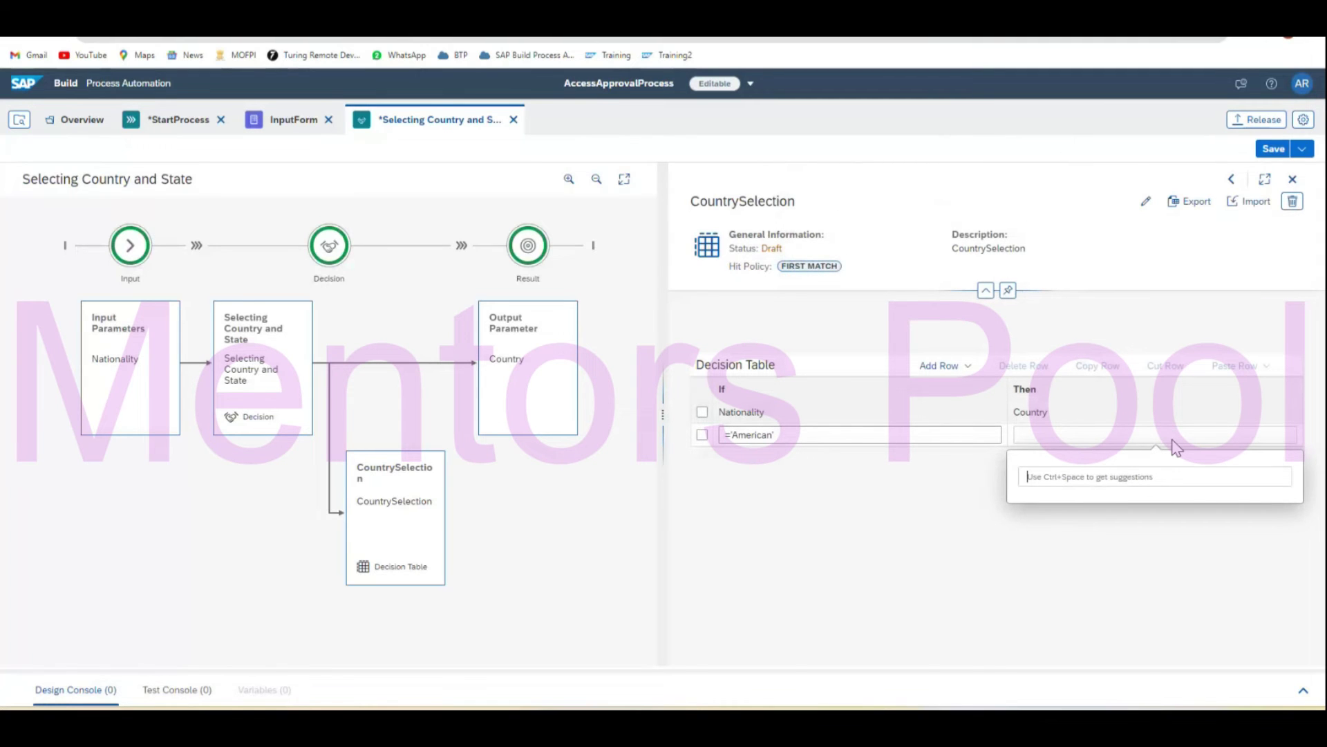
pyautogui.write("'America")
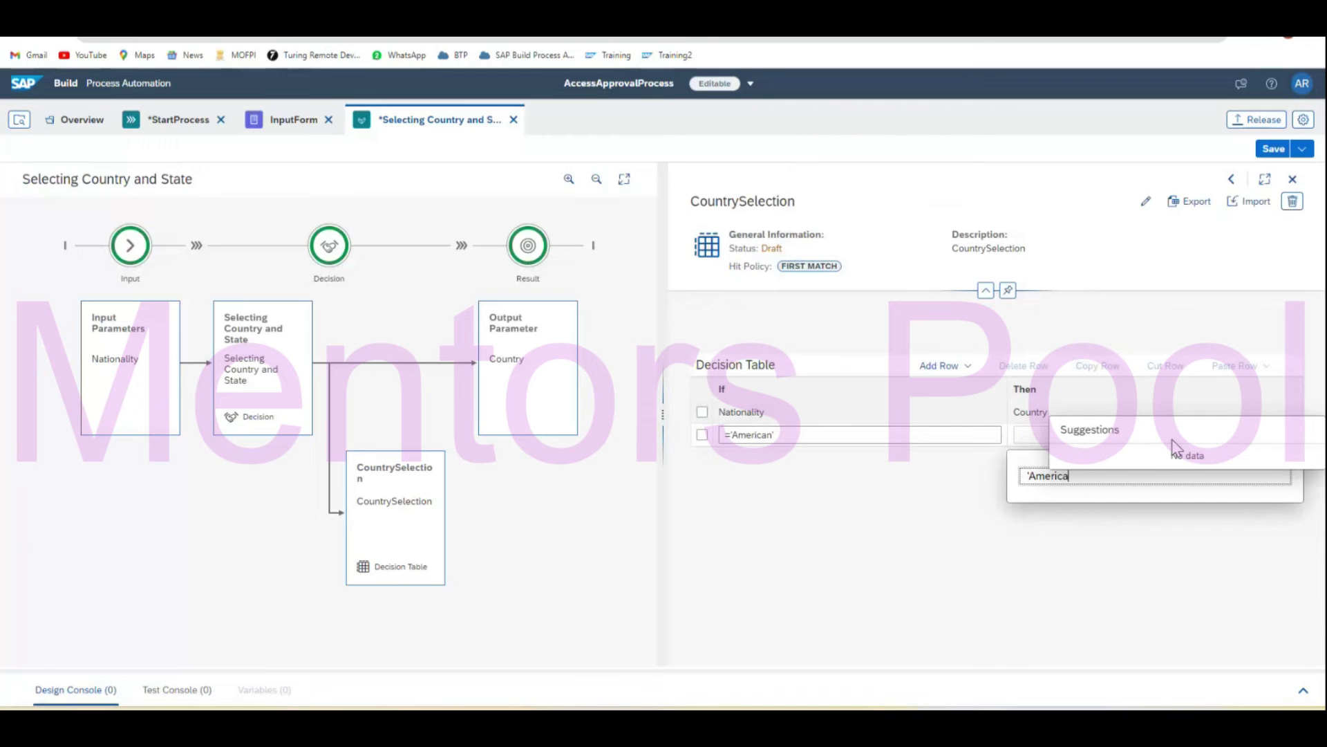
pyautogui.write("'")
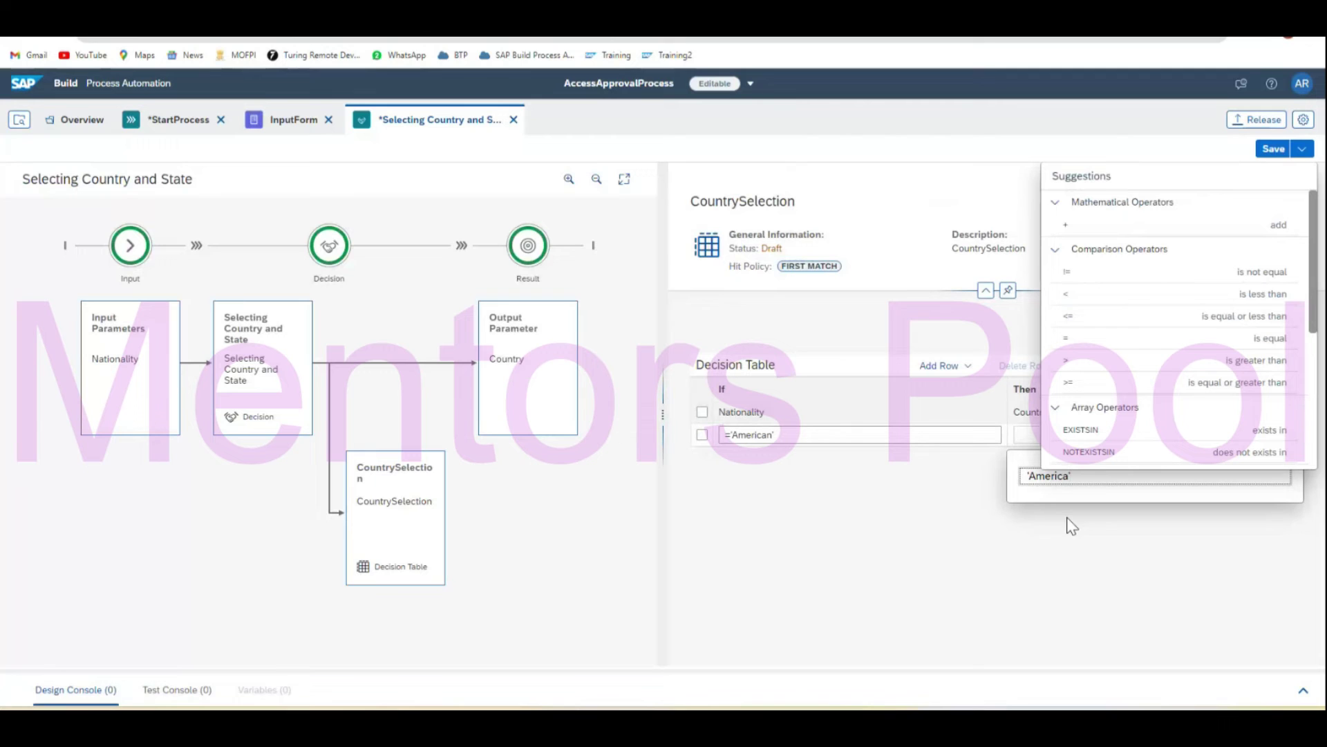
pyautogui.click(999, 551)
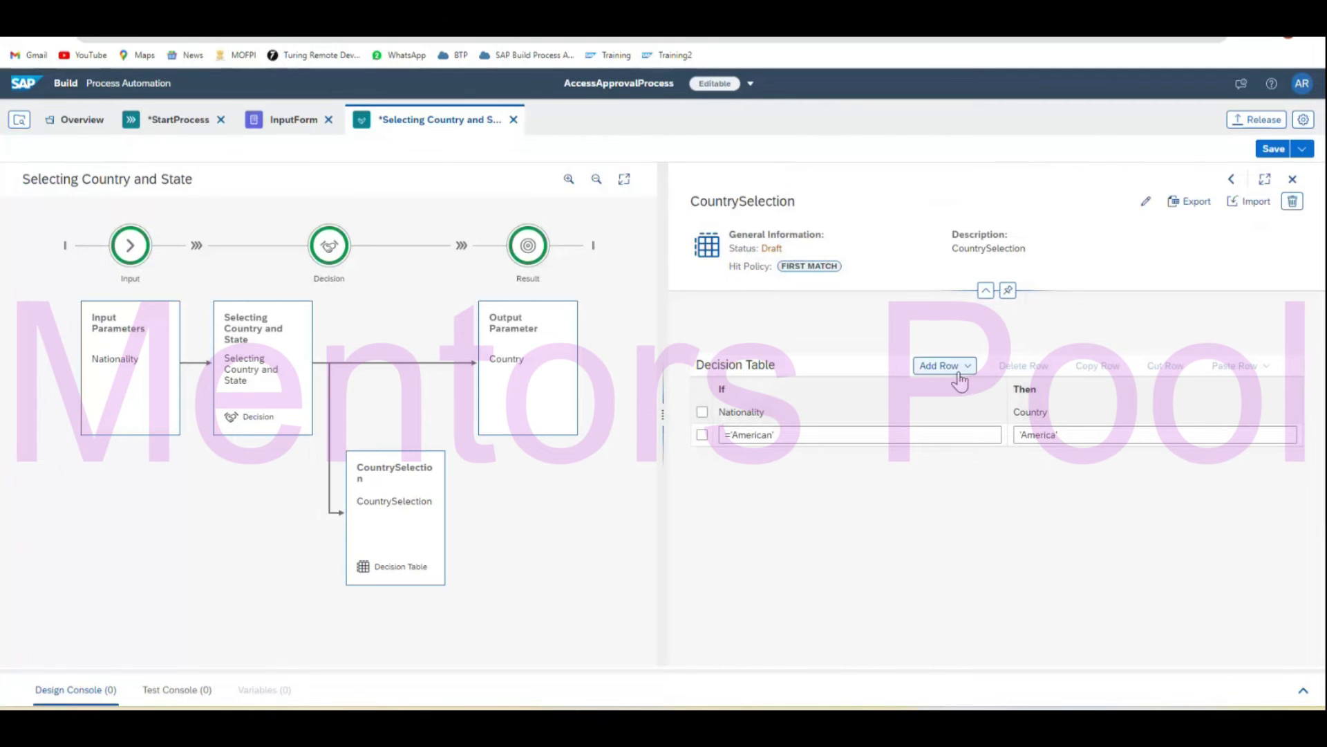
# Add a second row mapping ='Other' to 'India' and save the decision.
pyautogui.click(701, 434)
pyautogui.click(940, 365)
pyautogui.click(944, 408)
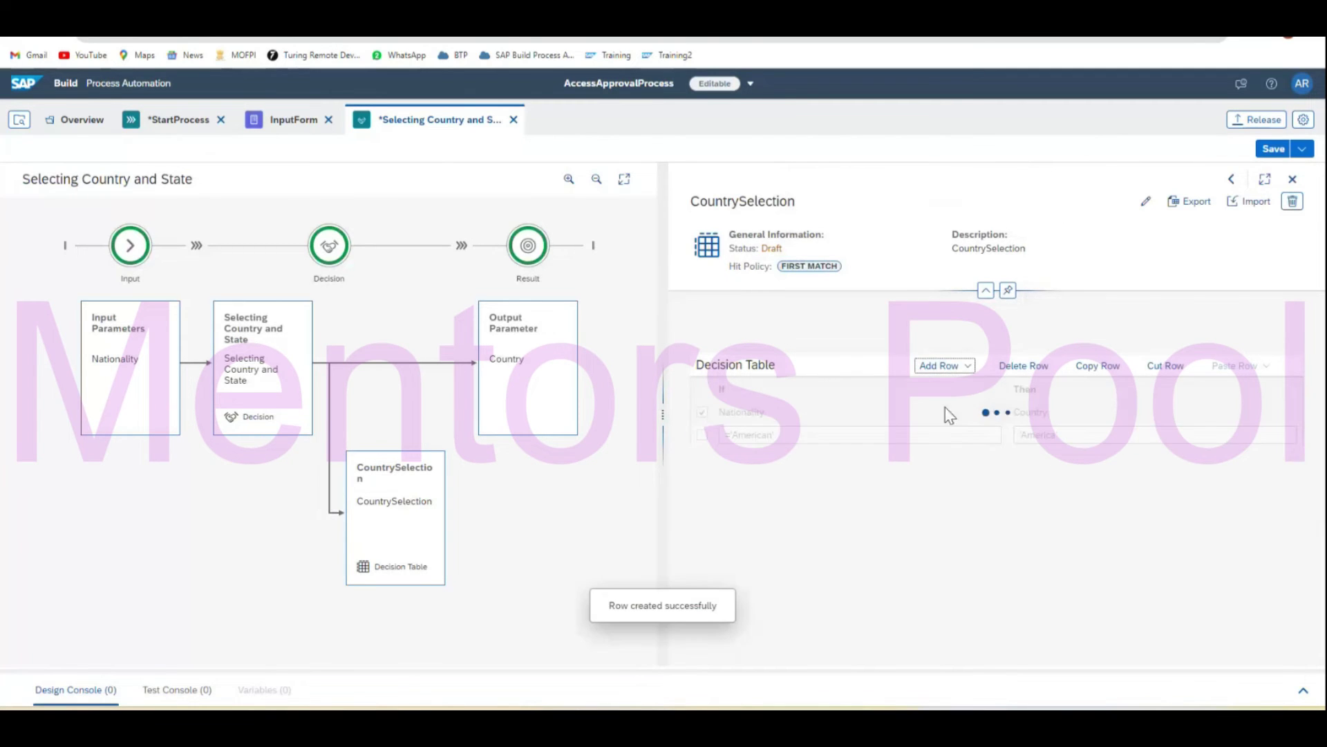
pyautogui.click(776, 458)
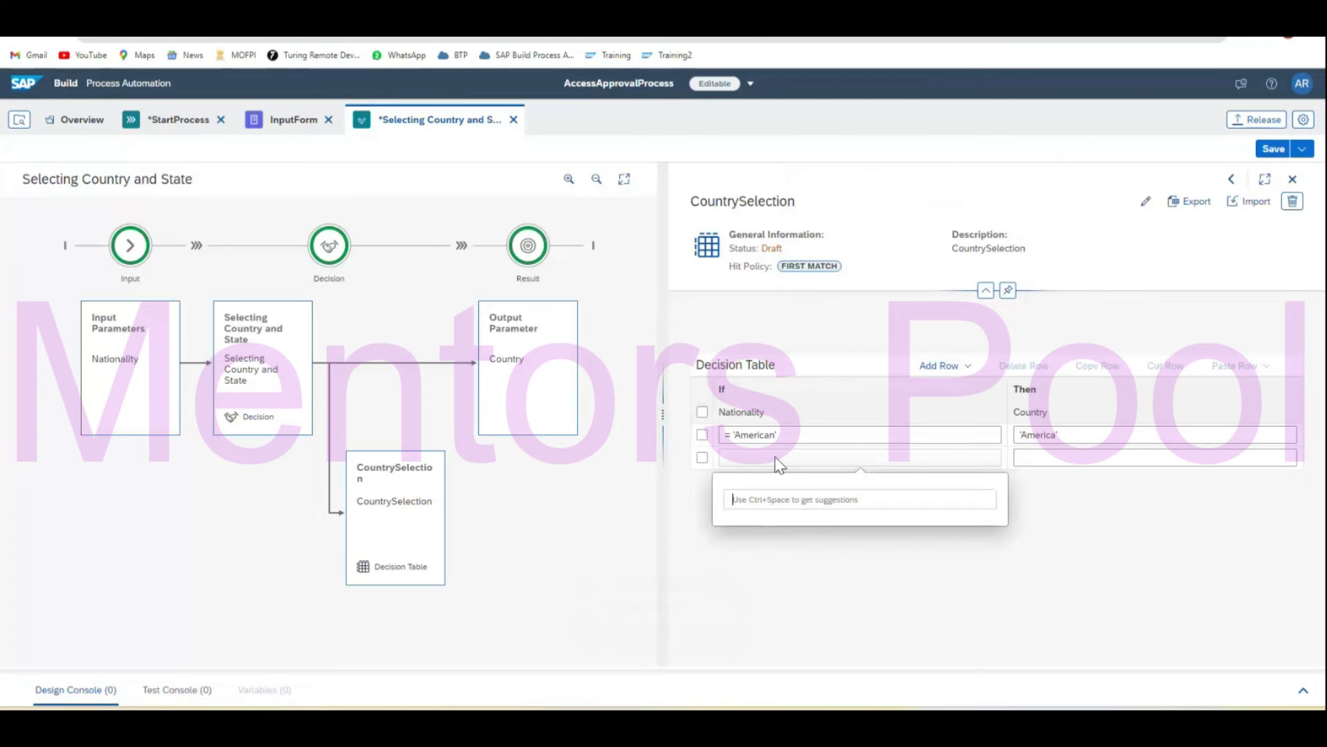
pyautogui.write('=')
pyautogui.hotkey('ctrl', 'space')
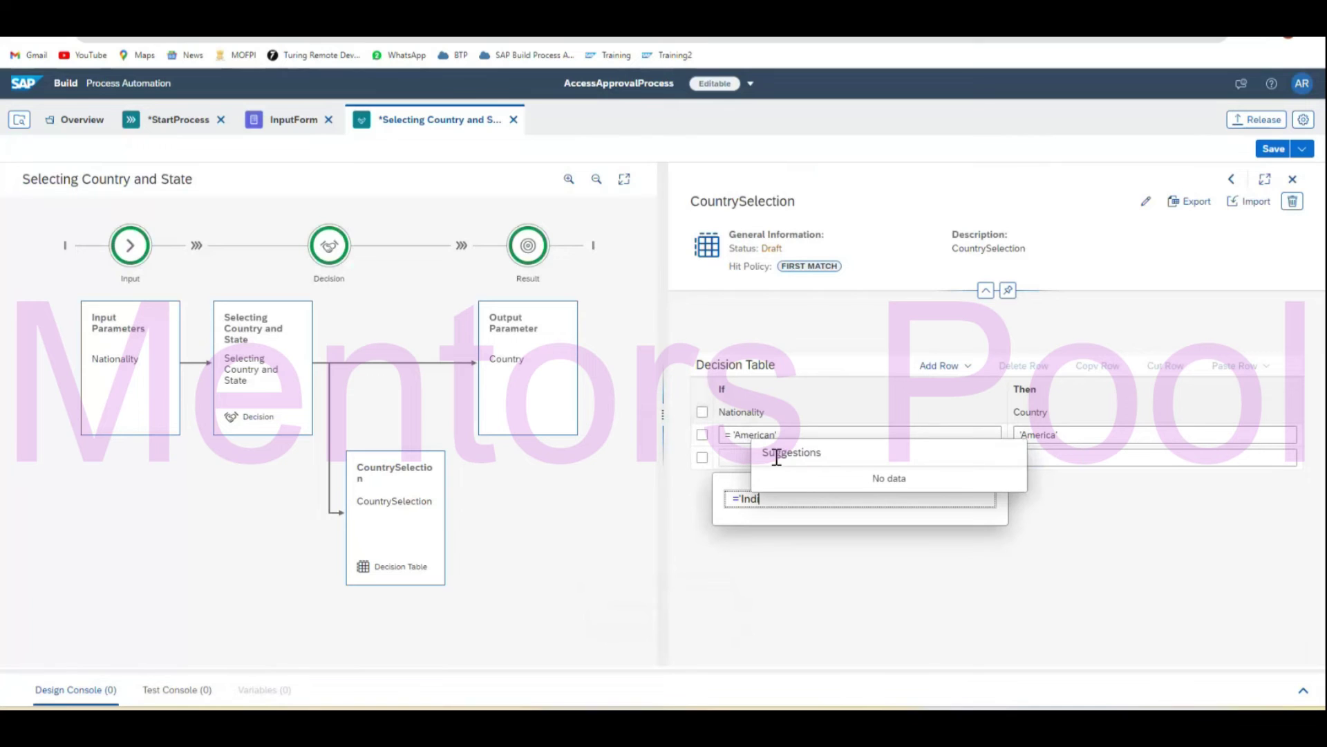
pyautogui.press('BackSpace')
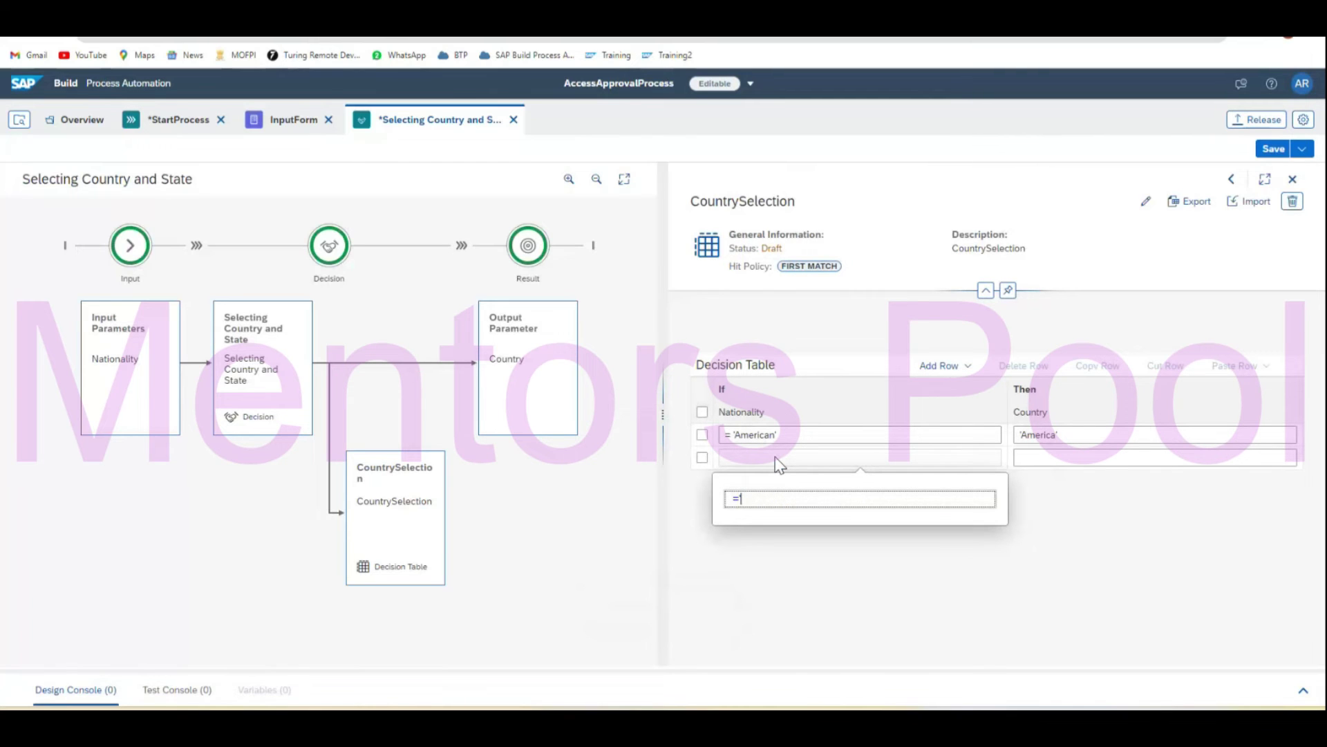
pyautogui.press('BackSpace')
pyautogui.press('BackSpace')
pyautogui.write("'Other")
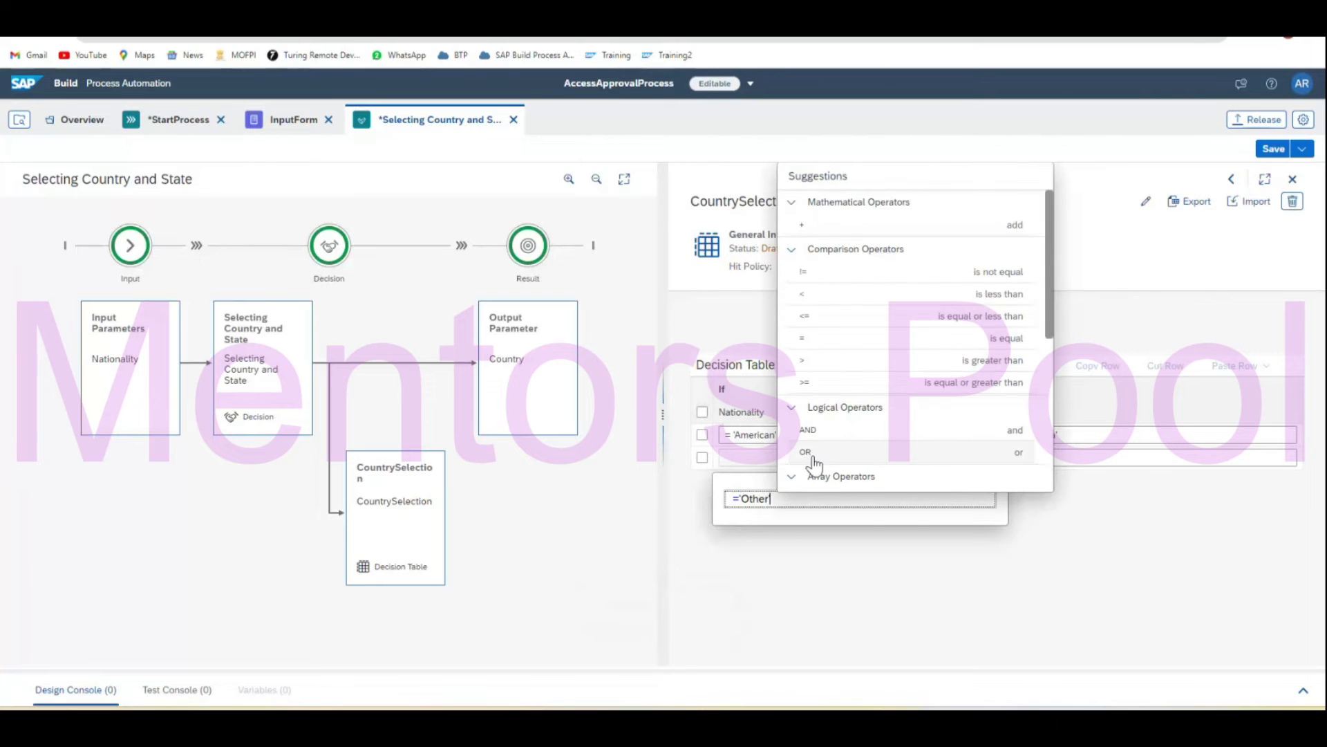
pyautogui.click(1123, 457)
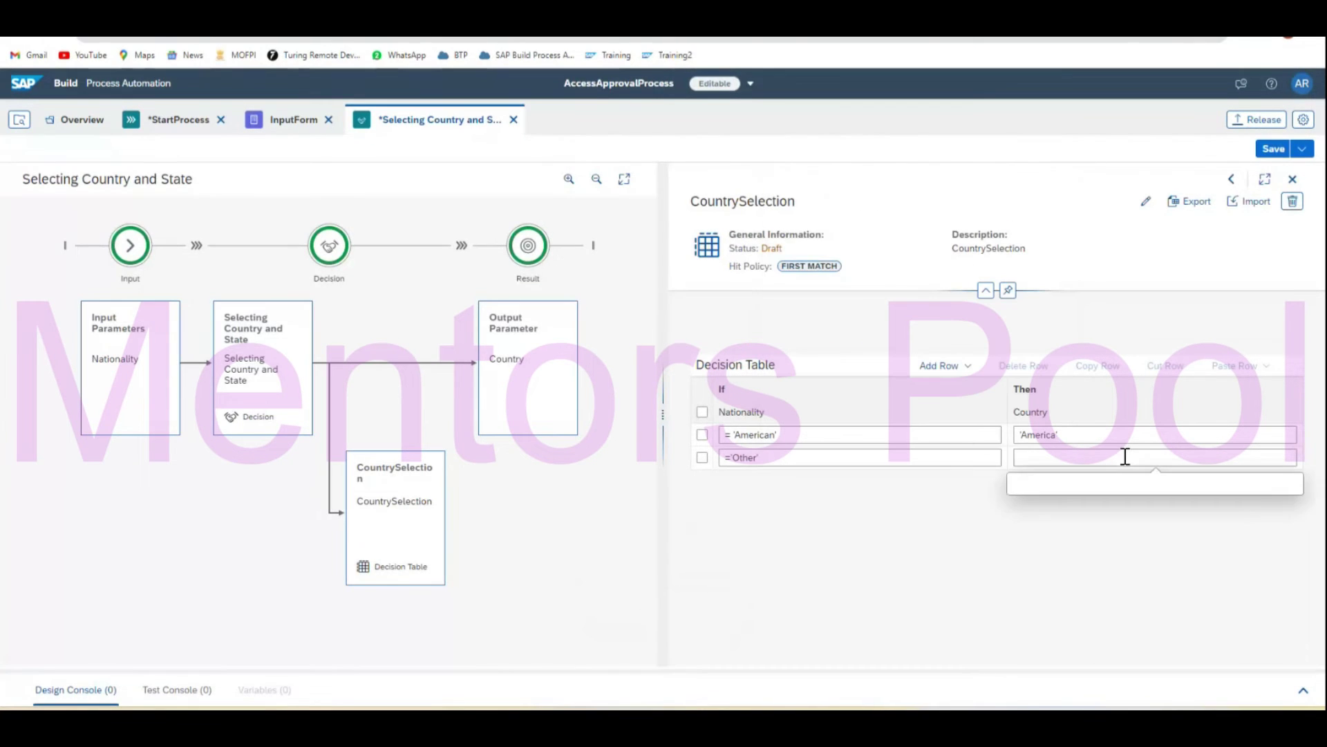
pyautogui.write("'India")
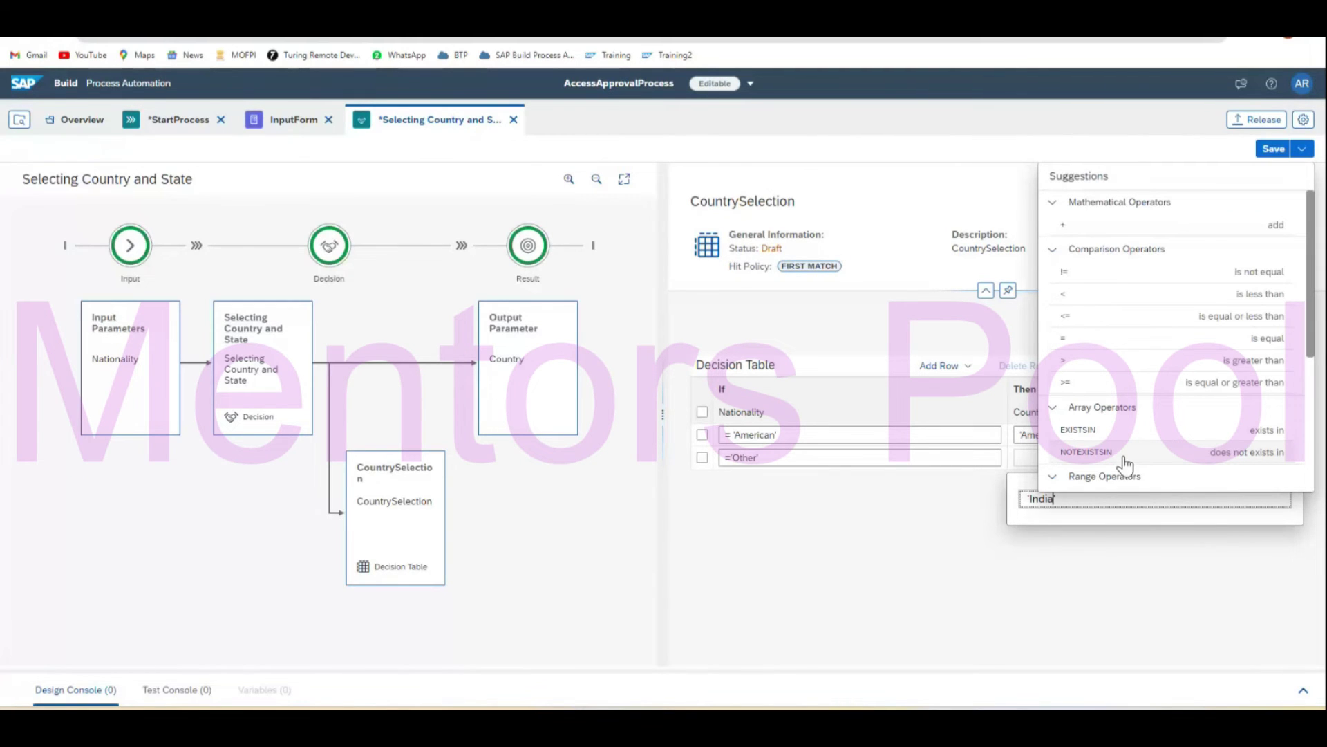
pyautogui.click(1100, 579)
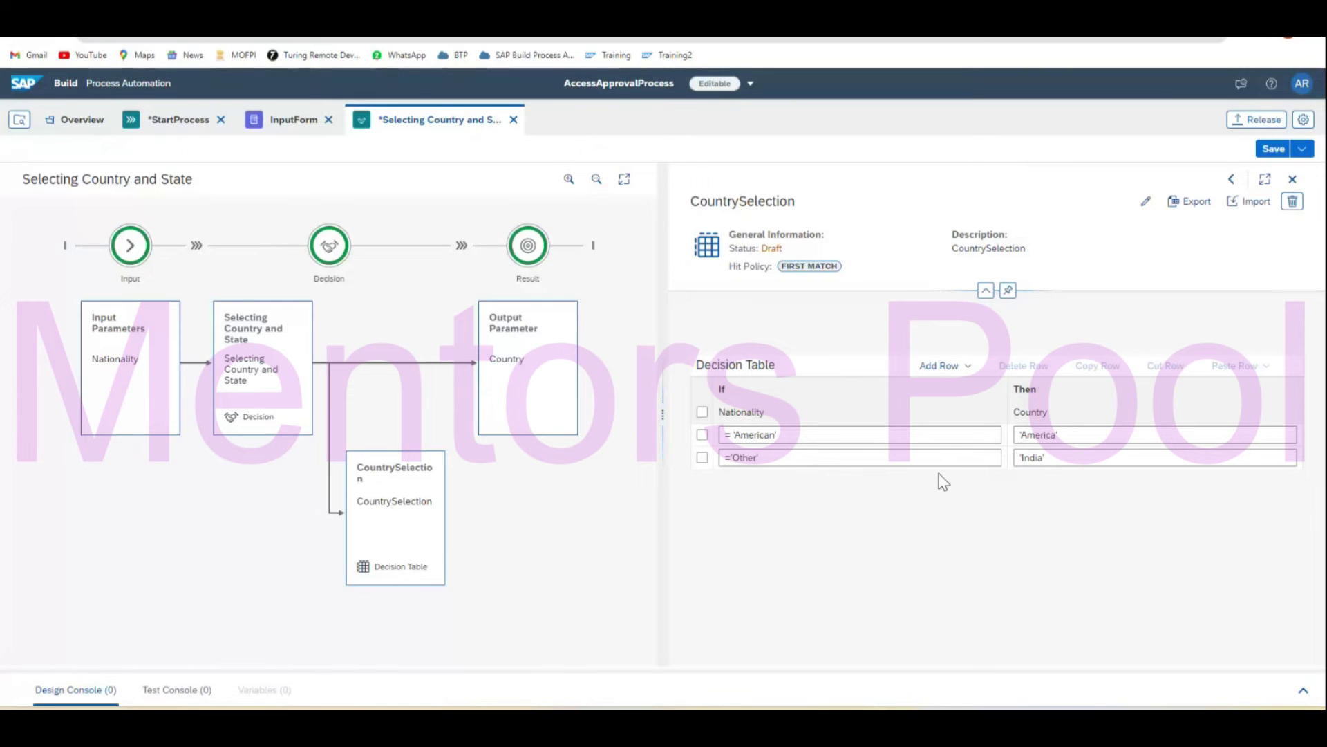
pyautogui.click(1269, 150)
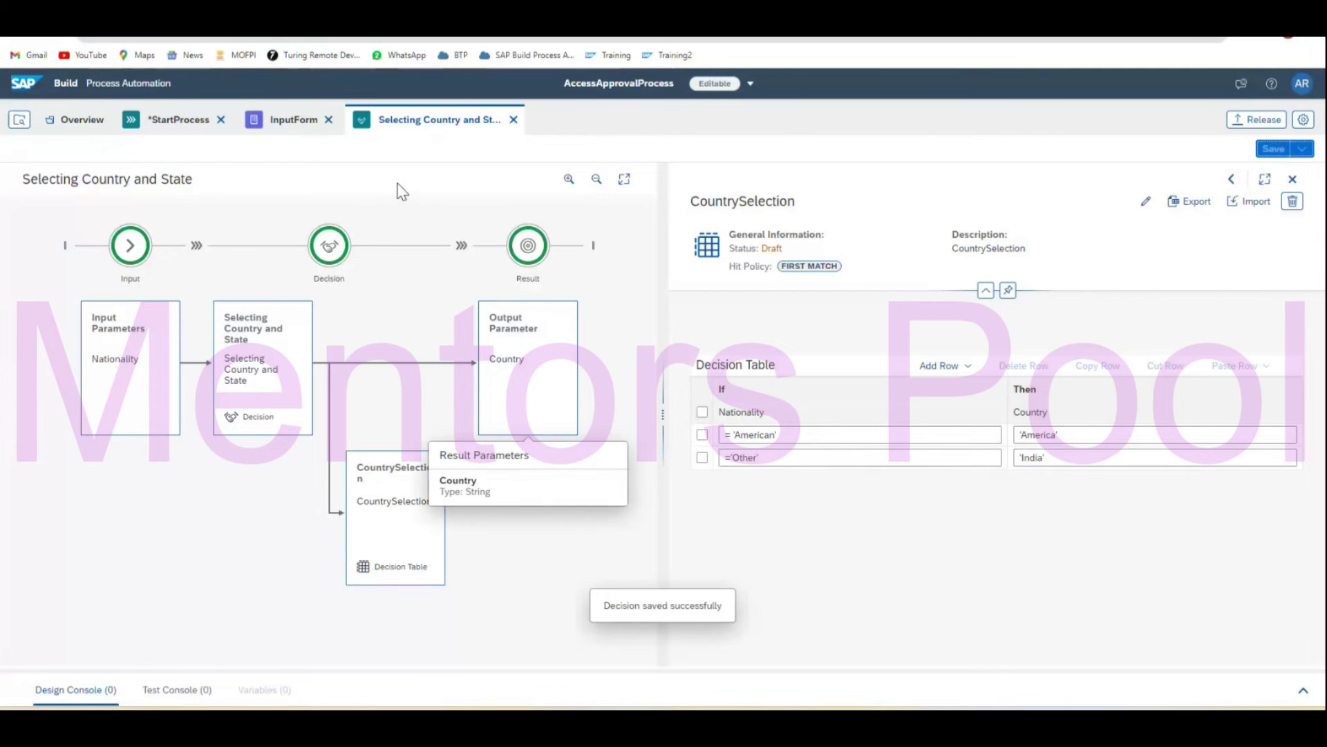
pyautogui.click(183, 122)
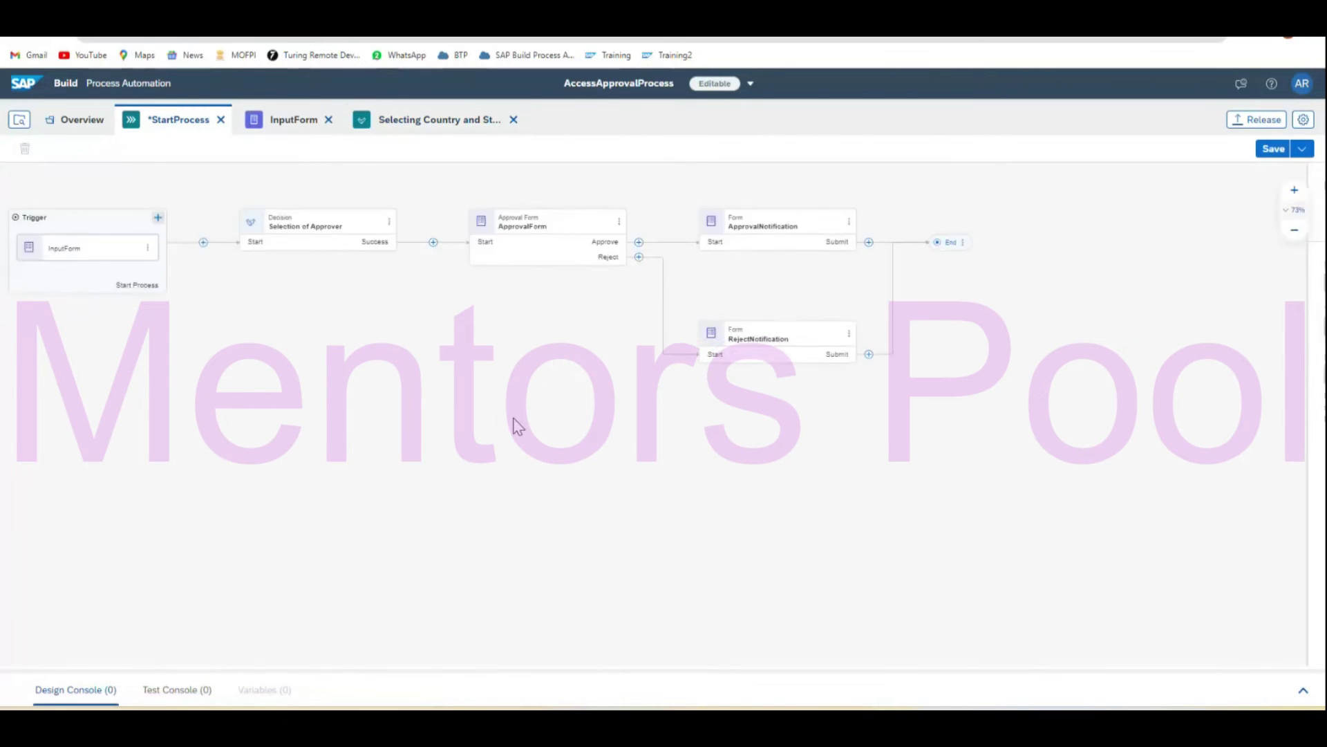
pyautogui.click(336, 227)
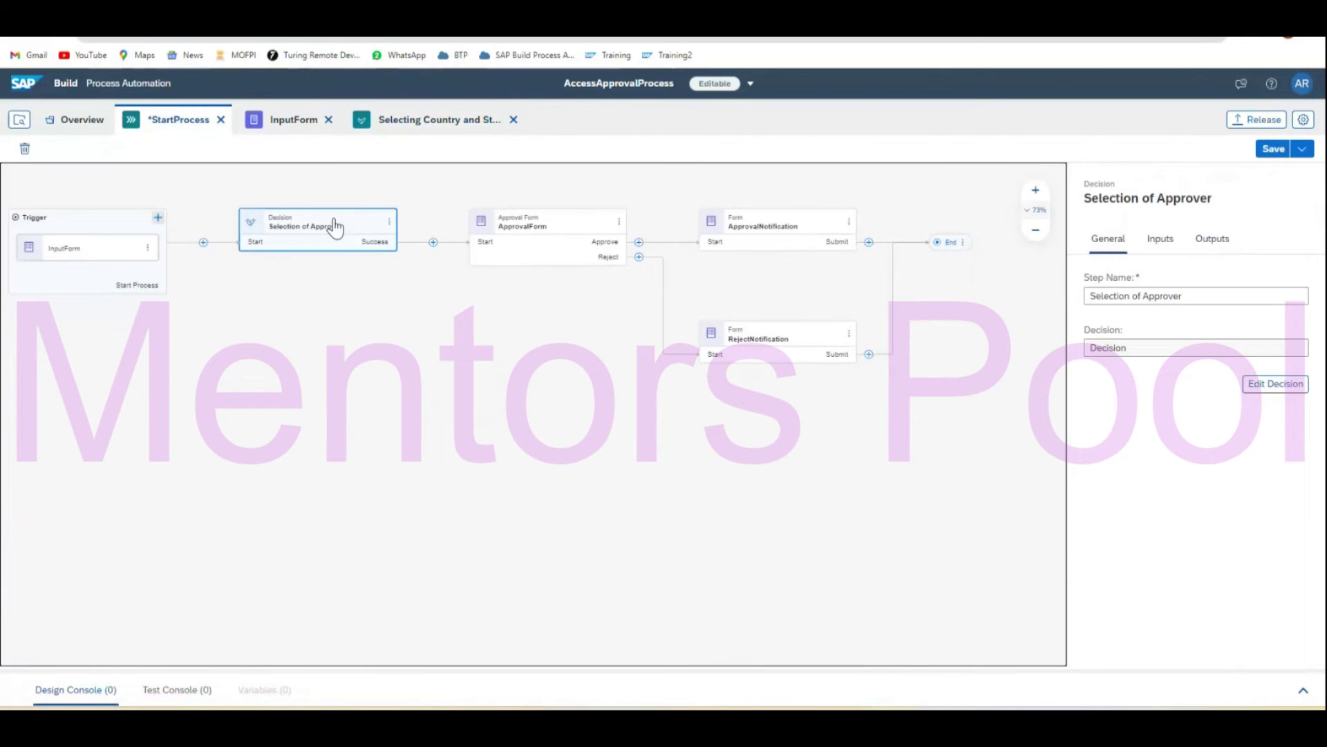
pyautogui.click(1161, 240)
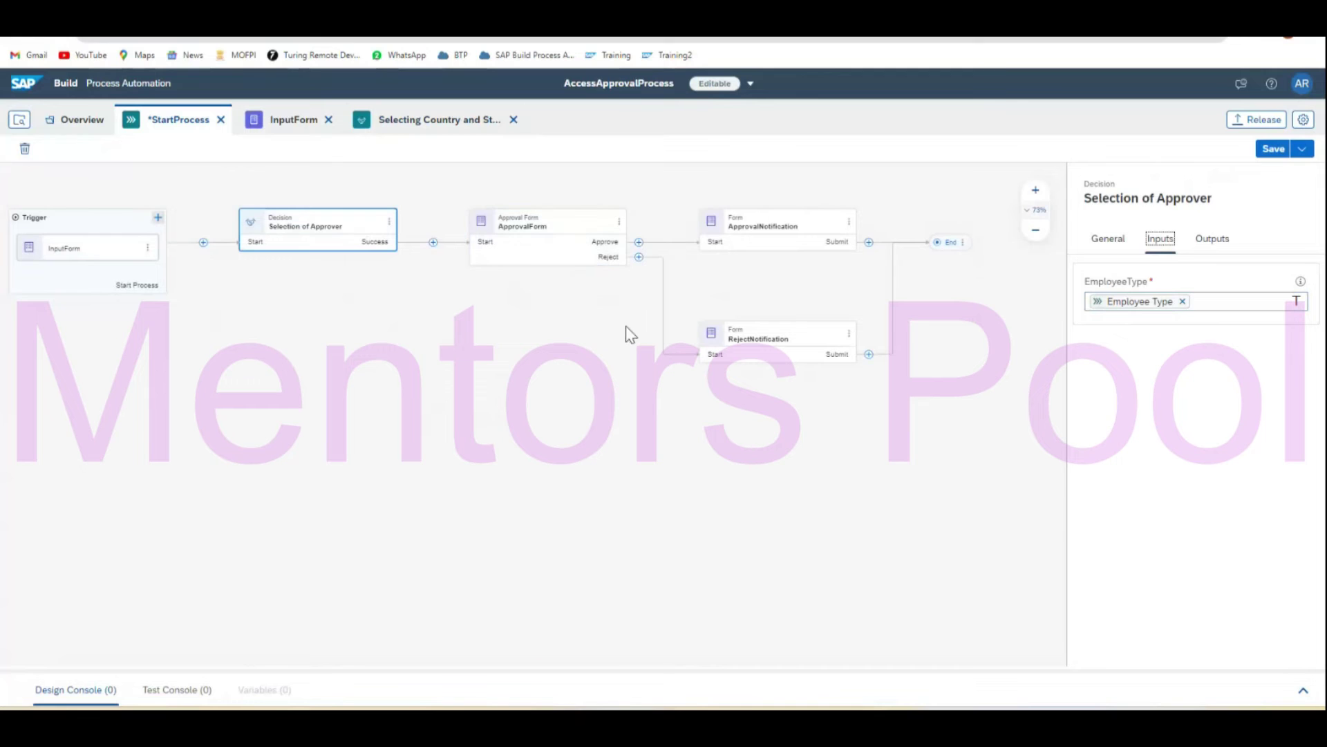
pyautogui.click(469, 448)
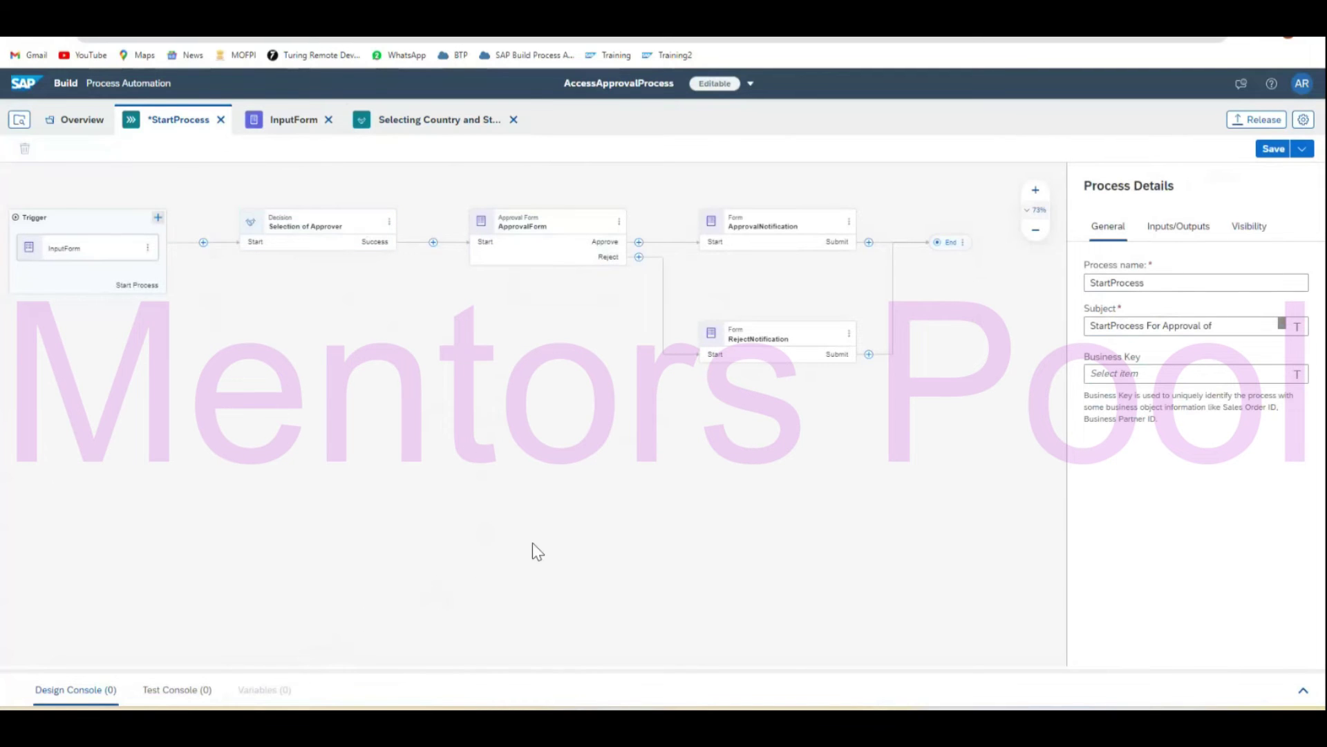
pyautogui.scroll(2, 532, 542)
pyautogui.scroll(-1, 532, 542)
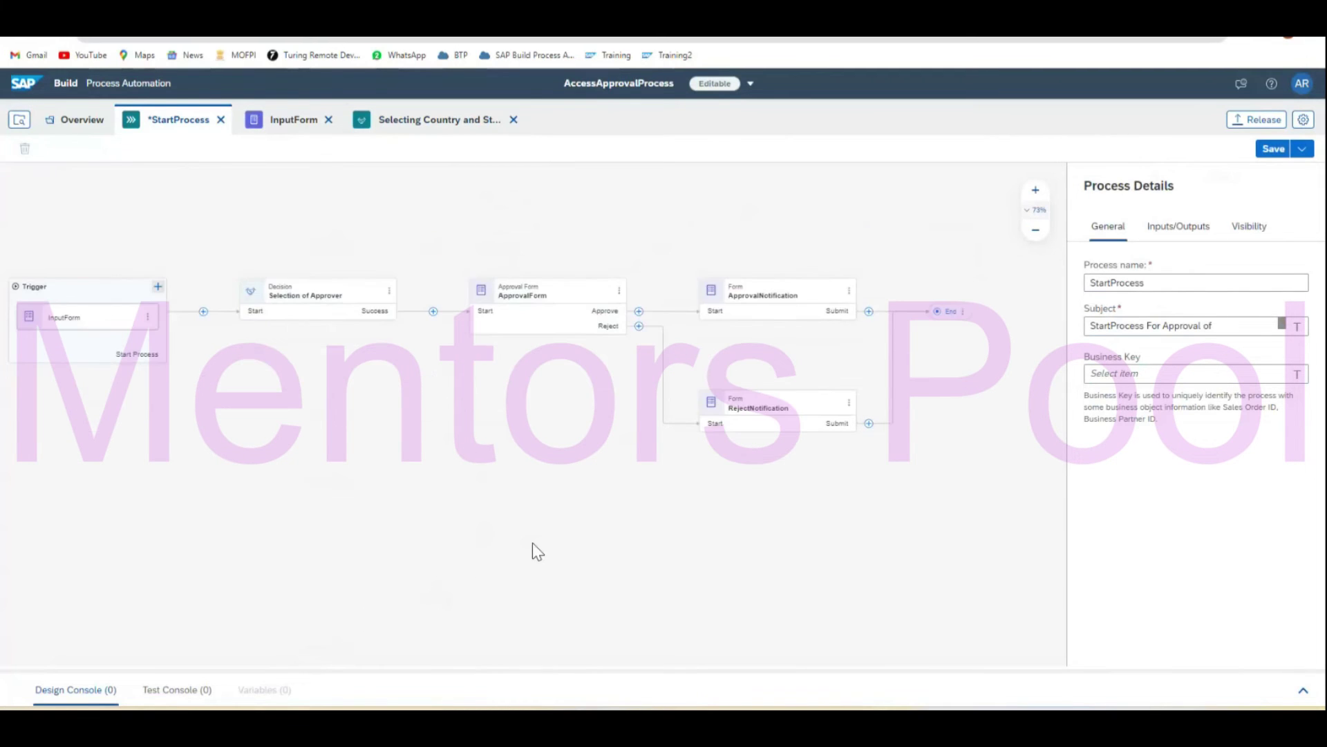
pyautogui.click(60, 37)
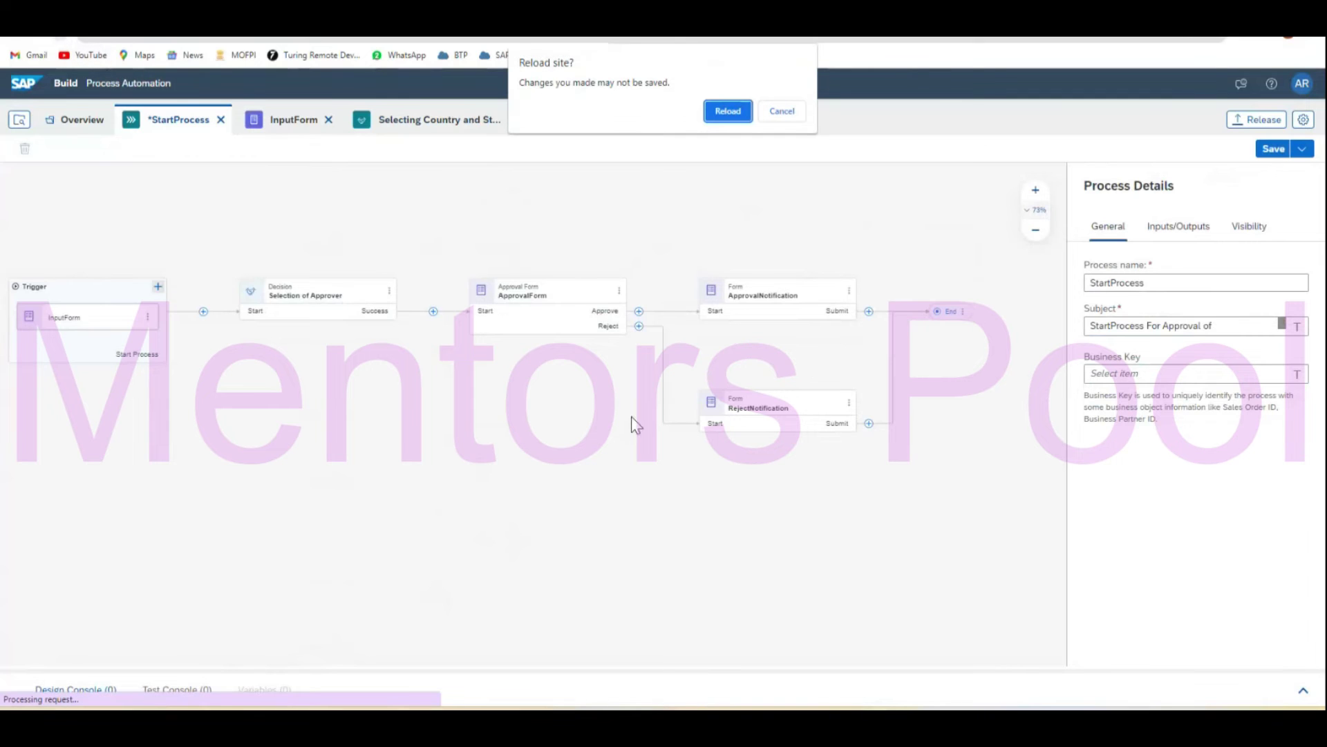
pyautogui.click(729, 110)
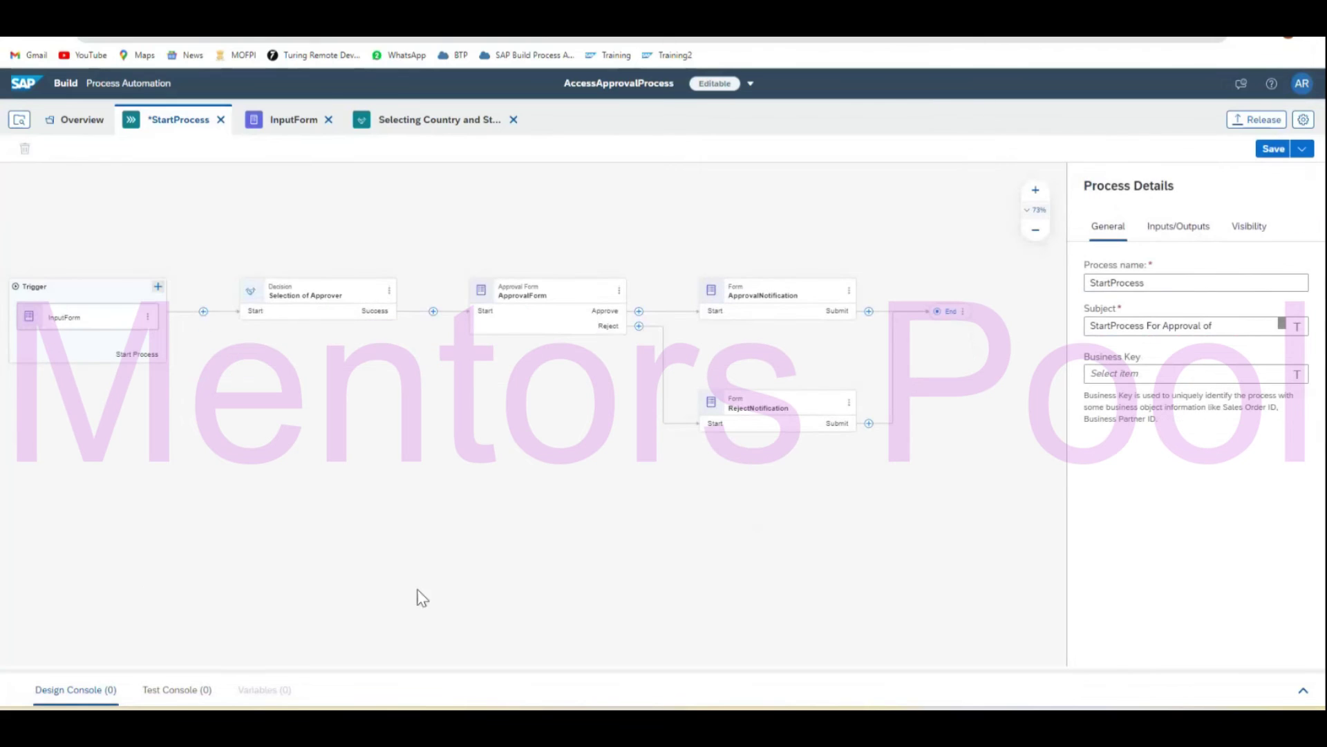
pyautogui.click(204, 316)
pyautogui.click(97, 327)
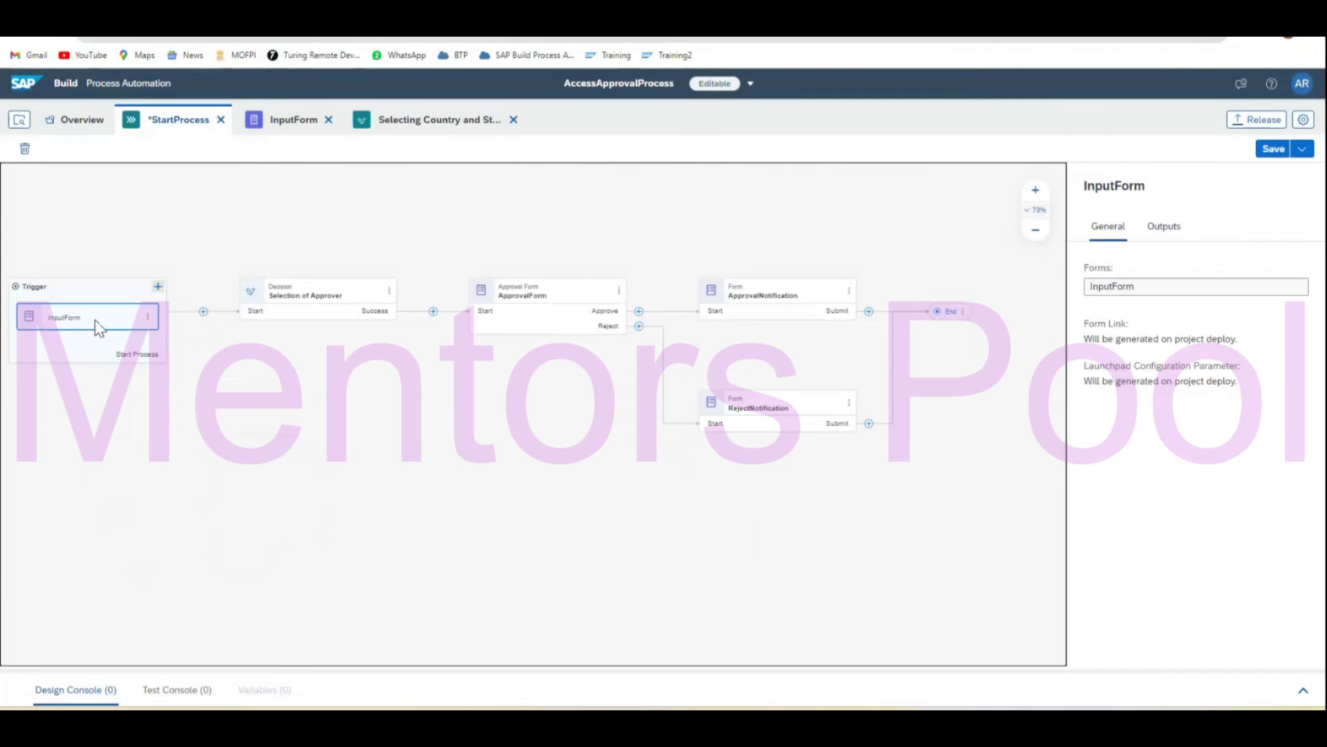
pyautogui.doubleClick(82, 320)
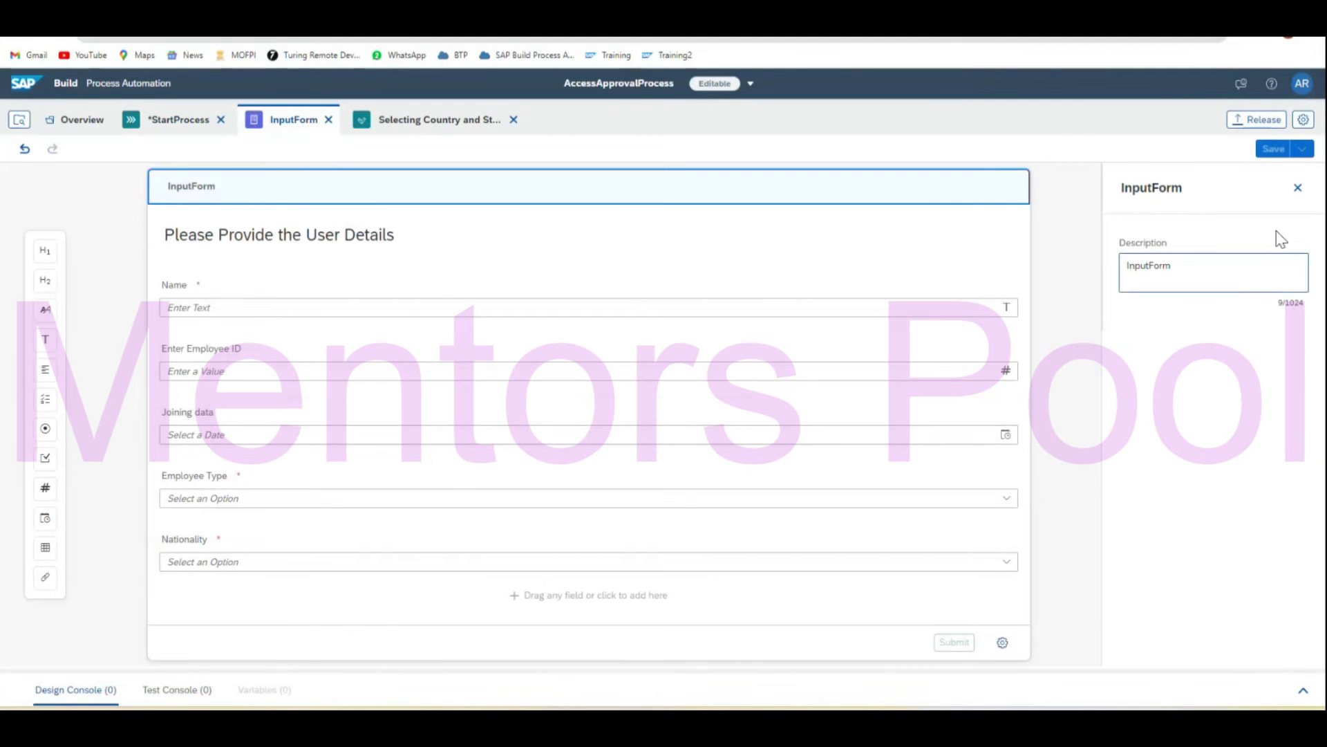
pyautogui.click(1298, 188)
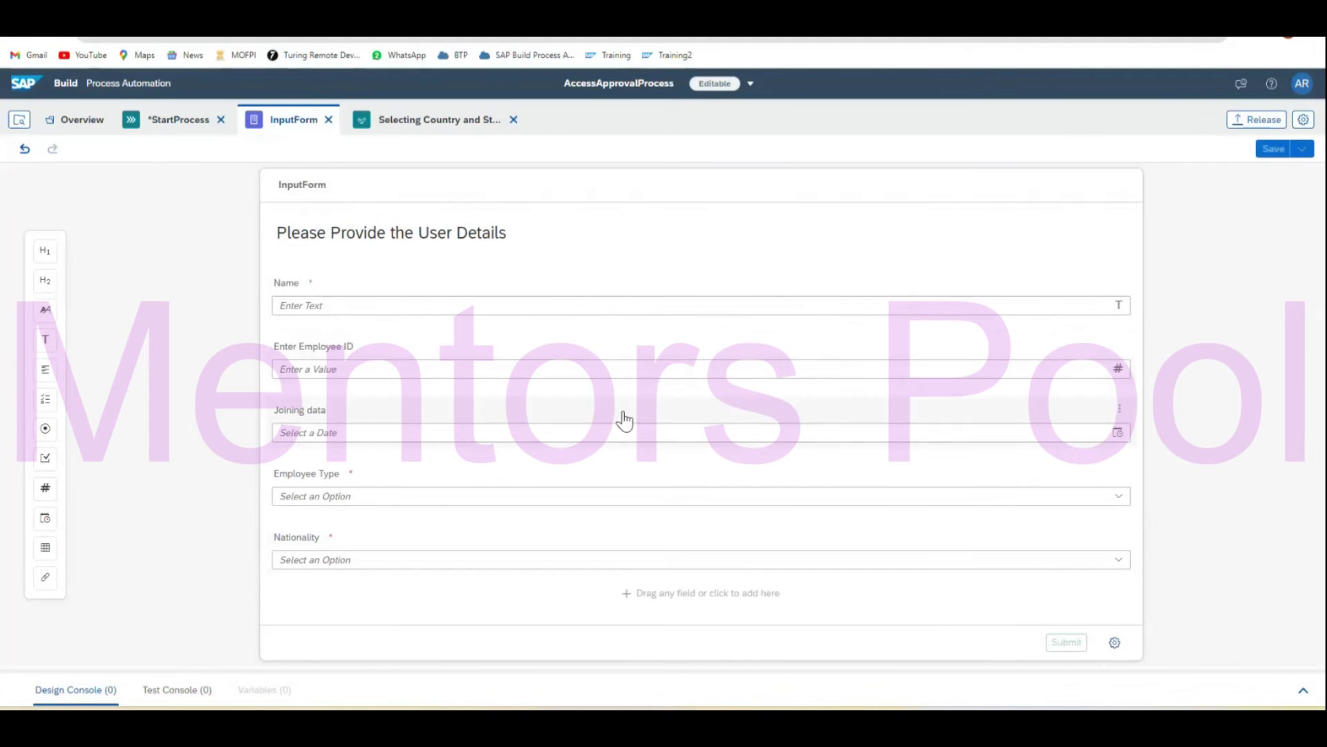
pyautogui.click(178, 123)
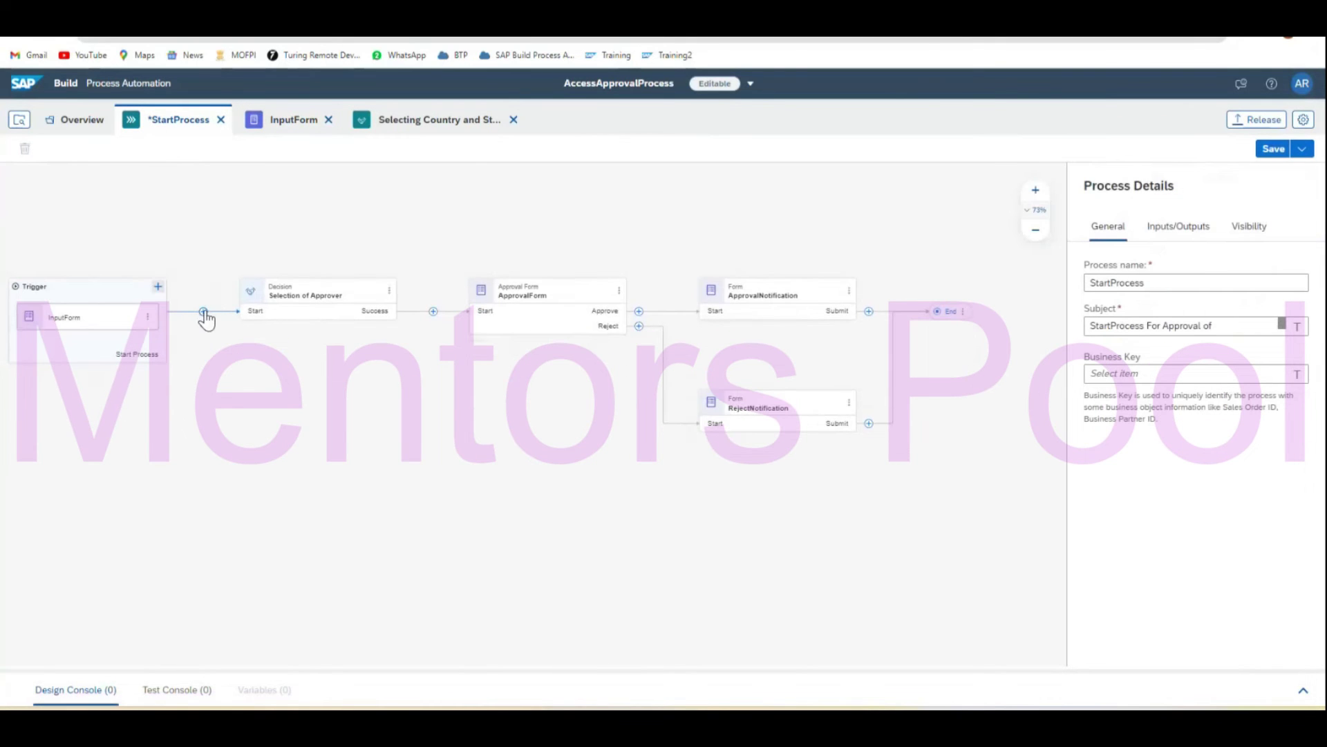
# Insert the Selecting Country and State decision after the InputForm trigger and dismiss the error.
pyautogui.click(203, 312)
pyautogui.moveTo(299, 457)
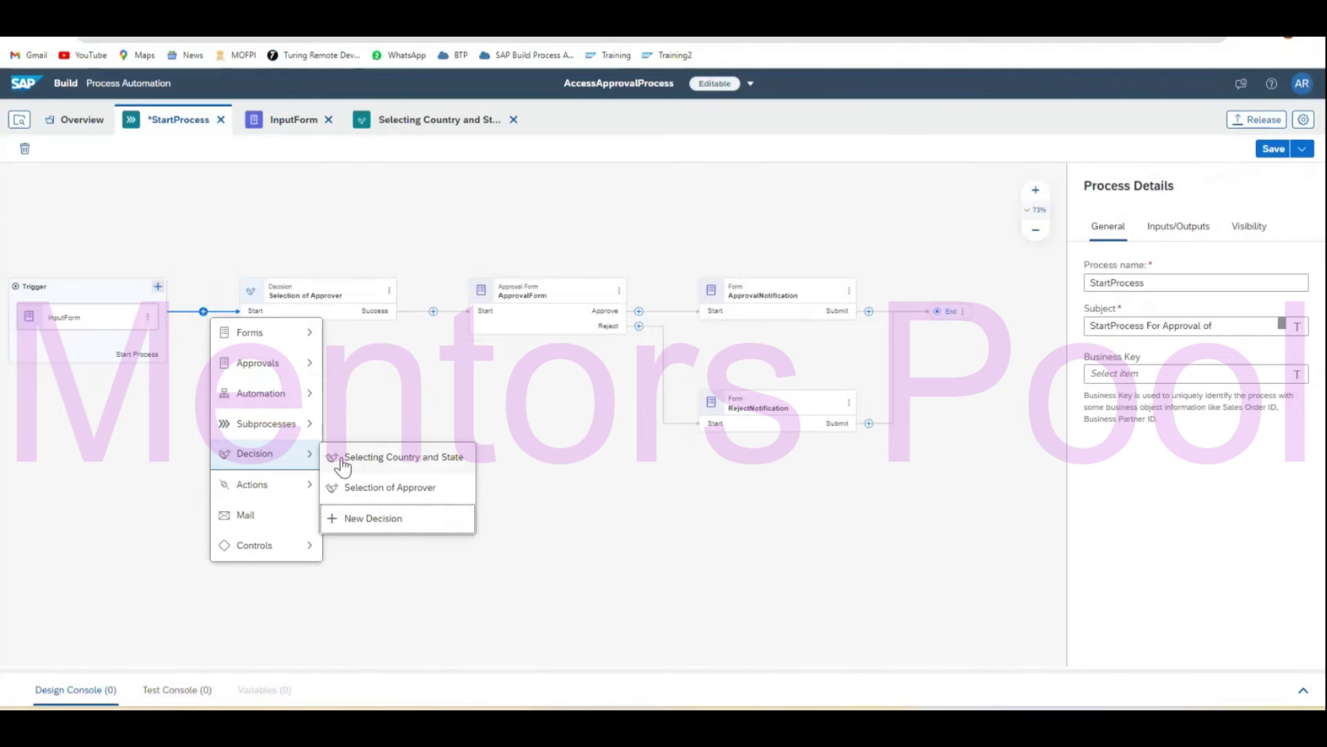
pyautogui.click(429, 460)
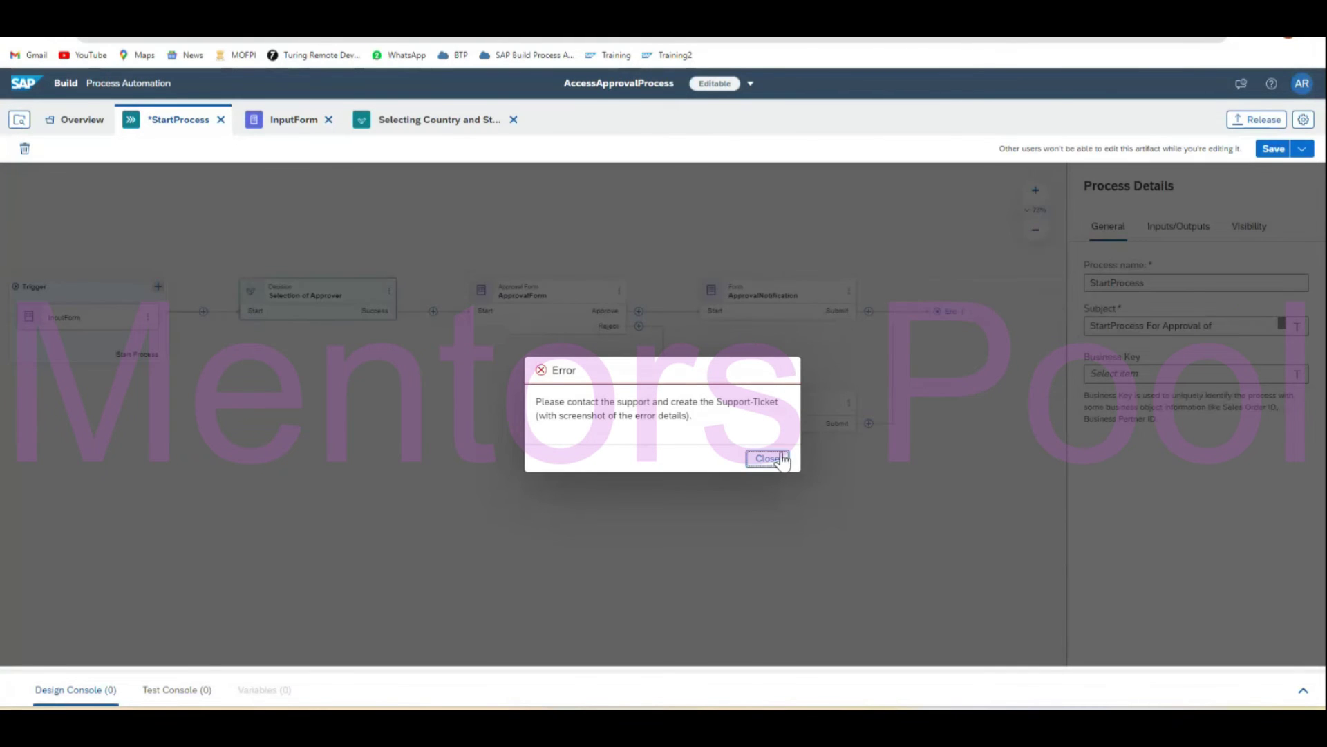
pyautogui.click(767, 459)
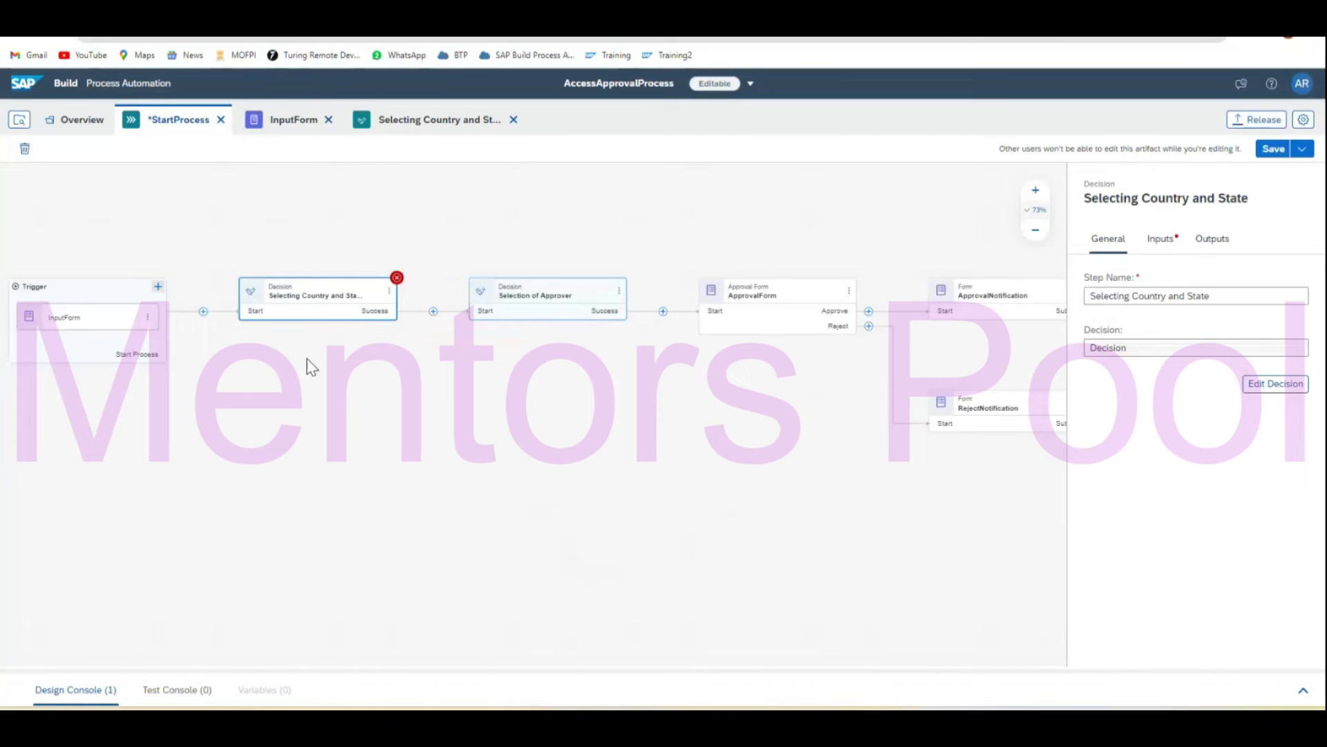
# Map the decision's Nationality input to the InputForm's Nationality field.
pyautogui.click(1160, 239)
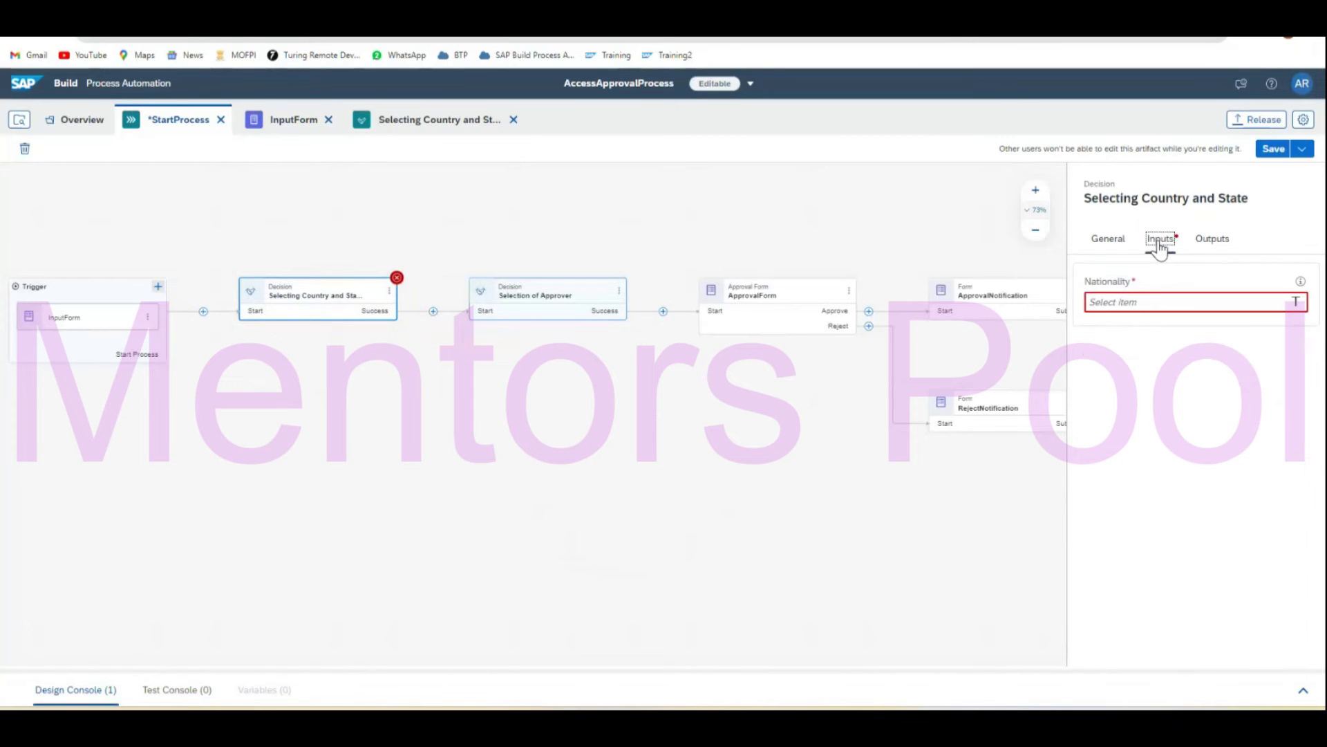
pyautogui.click(1152, 302)
pyautogui.click(877, 369)
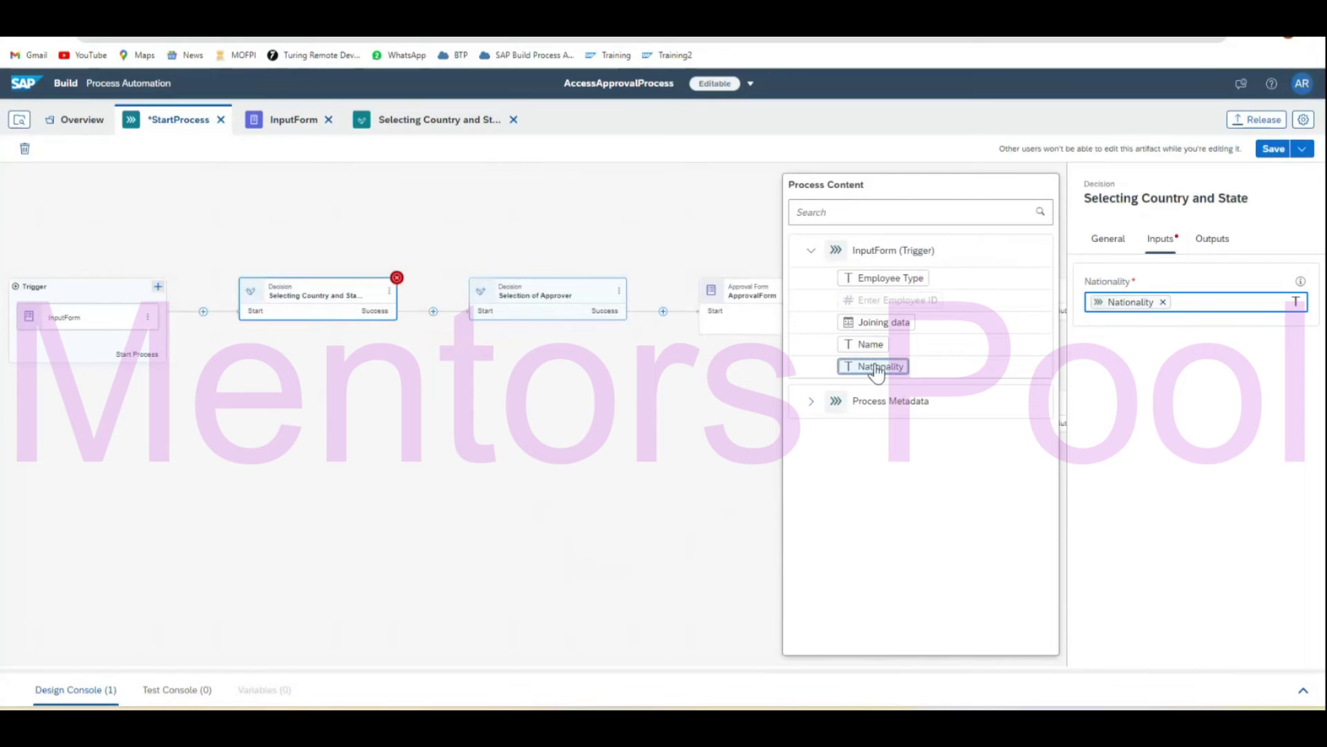
pyautogui.click(1212, 239)
pyautogui.click(657, 495)
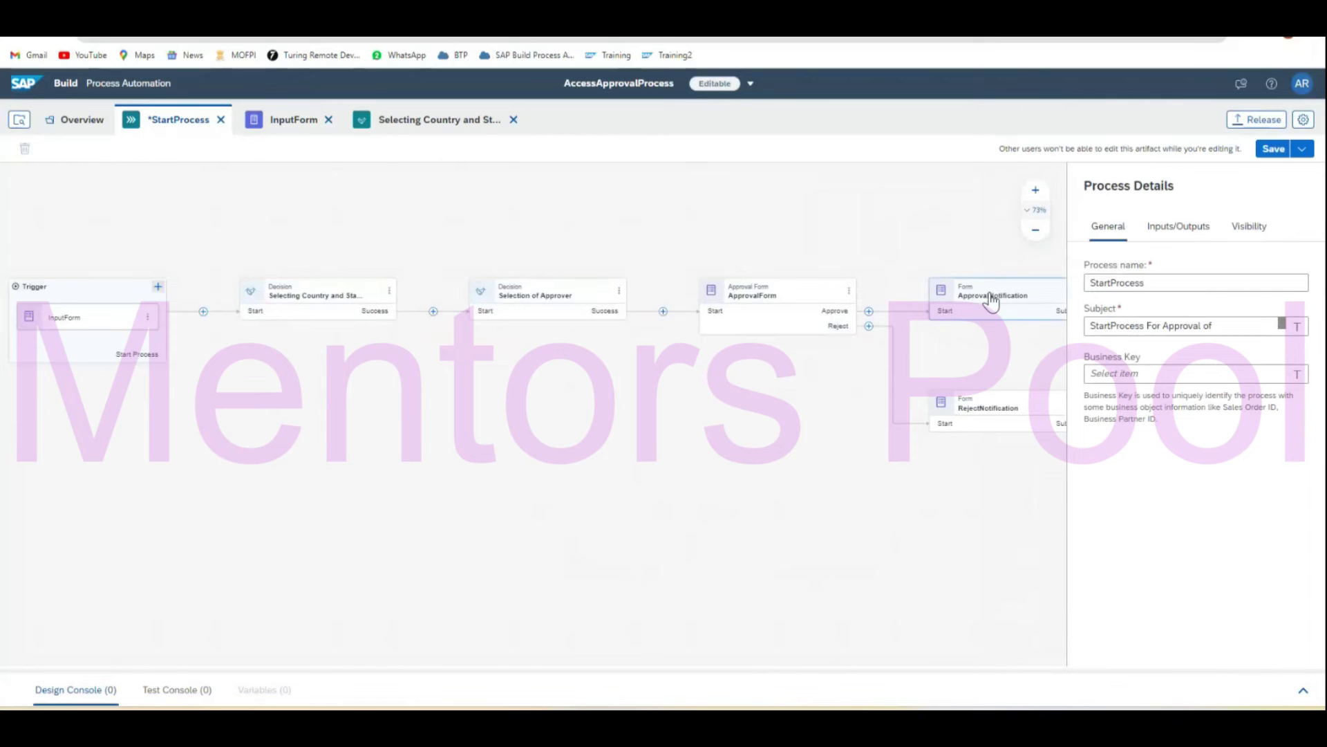
# Add read-only Nationality and Country text fields to ApprovalForm and save it.
pyautogui.doubleClick(793, 304)
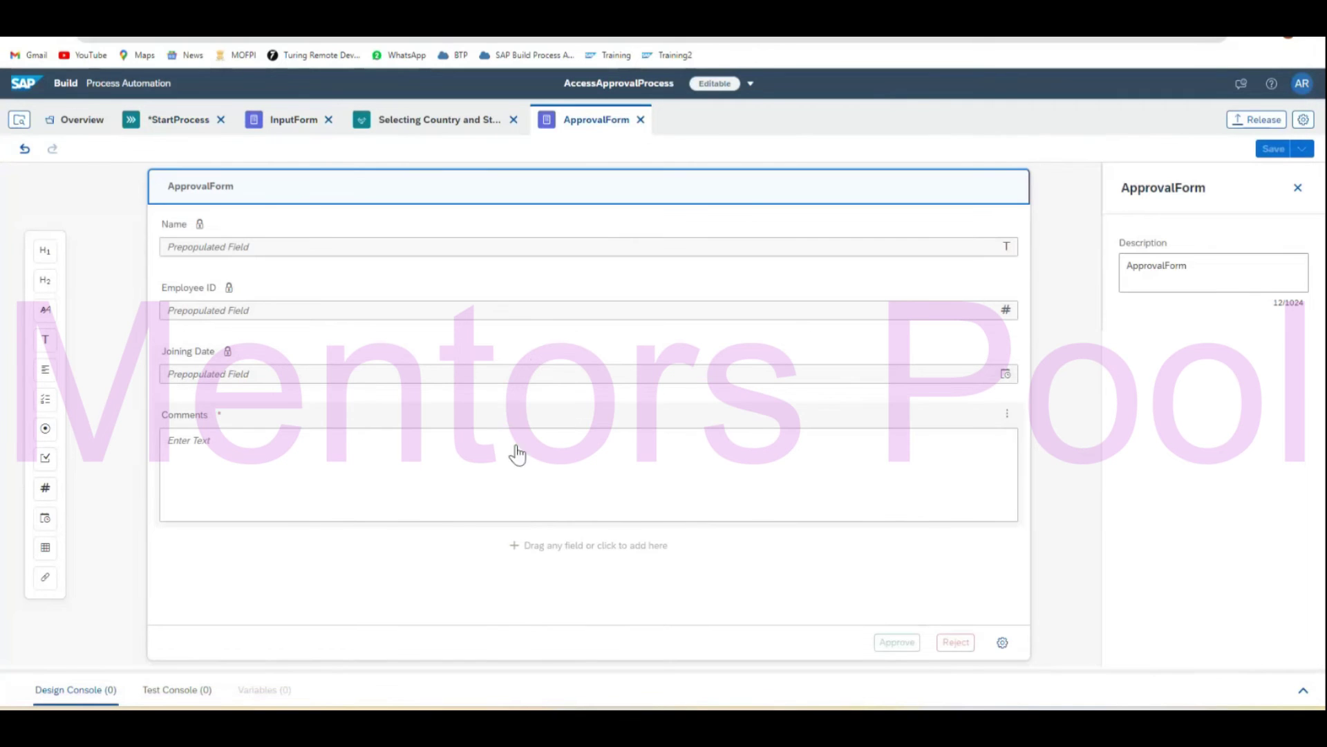
pyautogui.moveTo(47, 338); pyautogui.dragTo(279, 392)
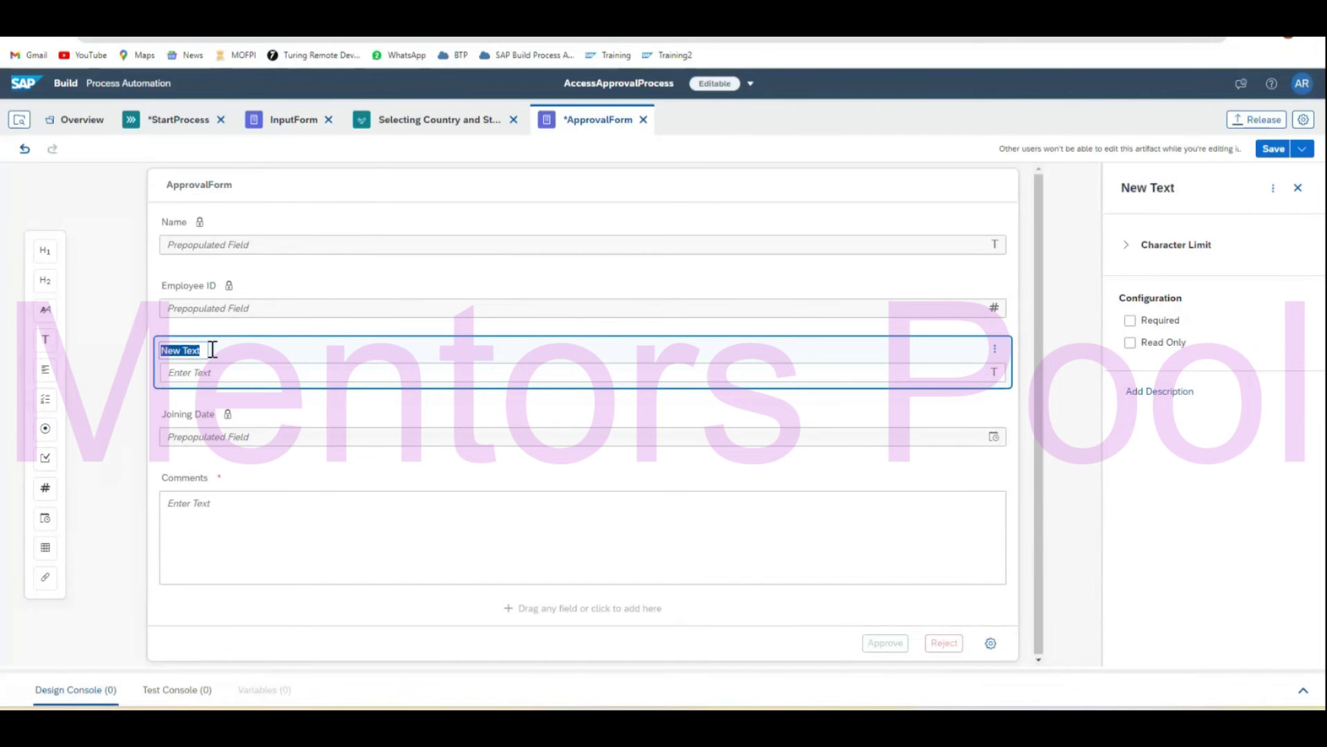
pyautogui.write('Nationlity')
pyautogui.click(1130, 342)
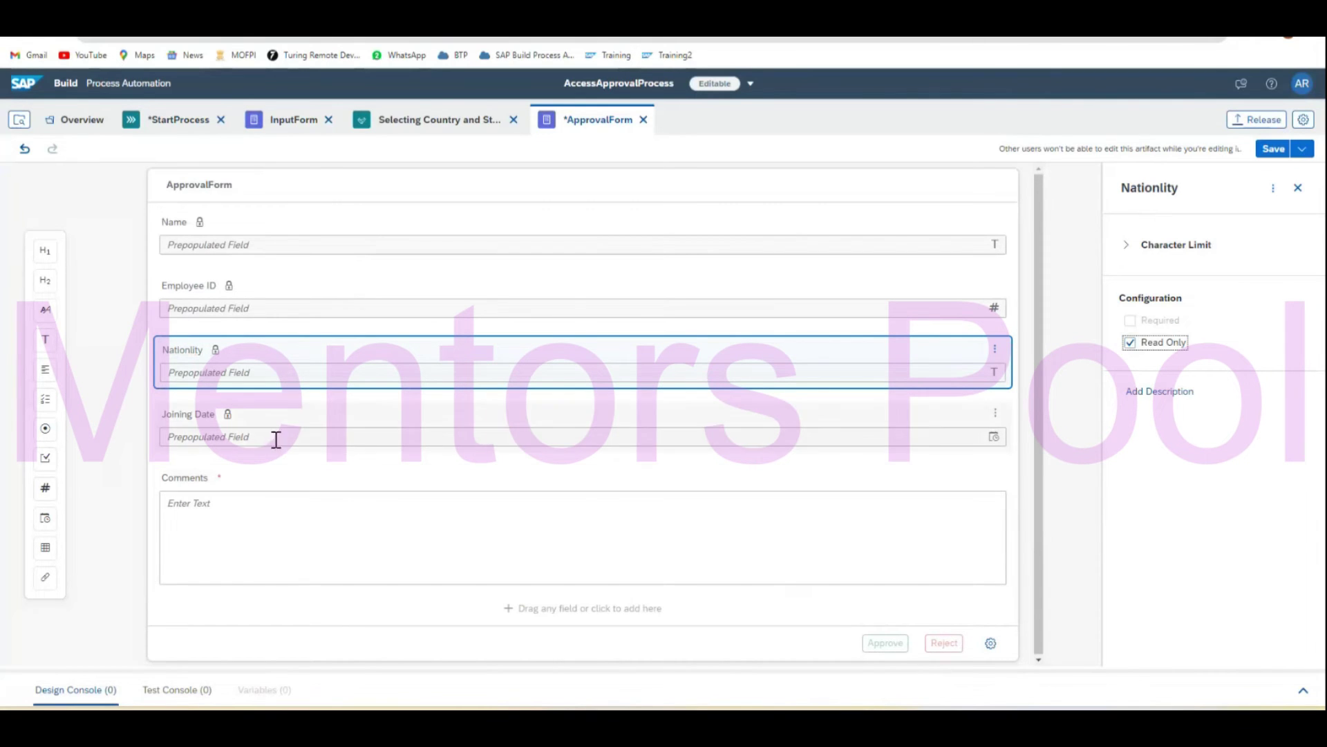
pyautogui.moveTo(45, 340); pyautogui.dragTo(318, 475)
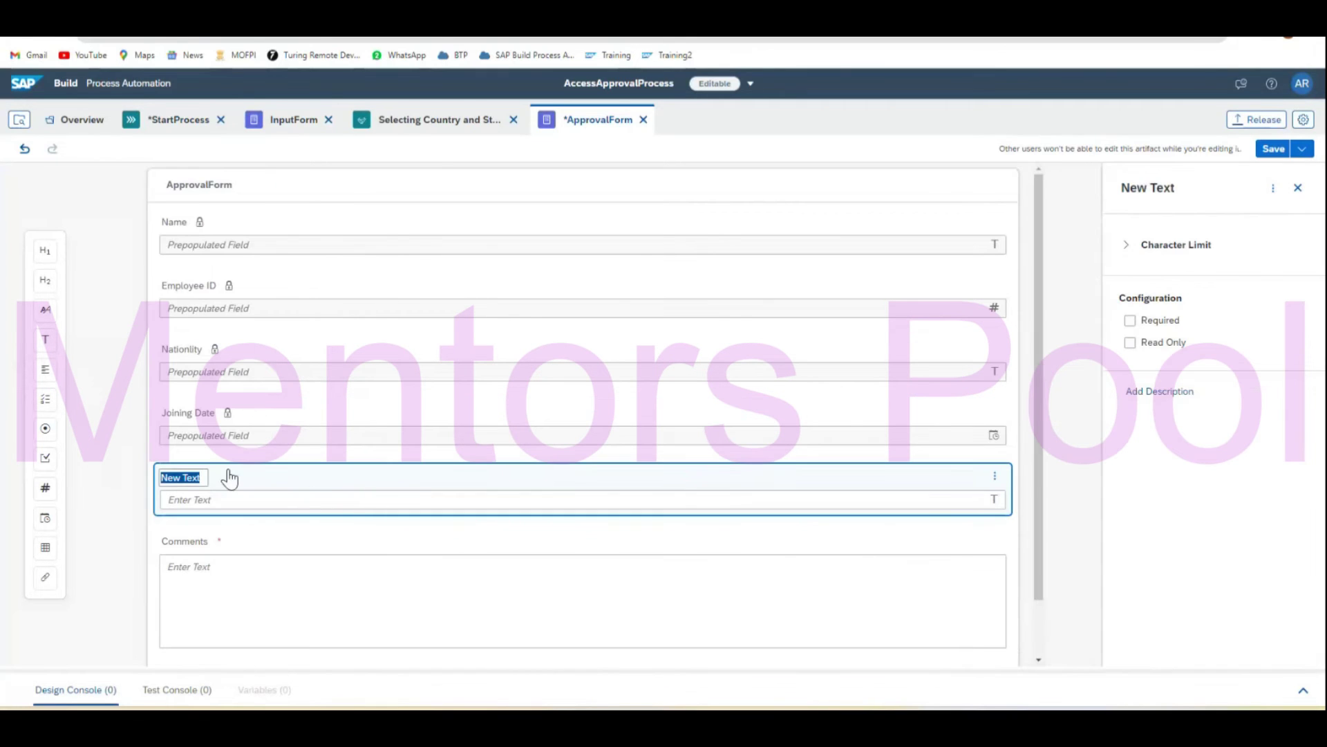
pyautogui.write('Country')
pyautogui.click(1131, 343)
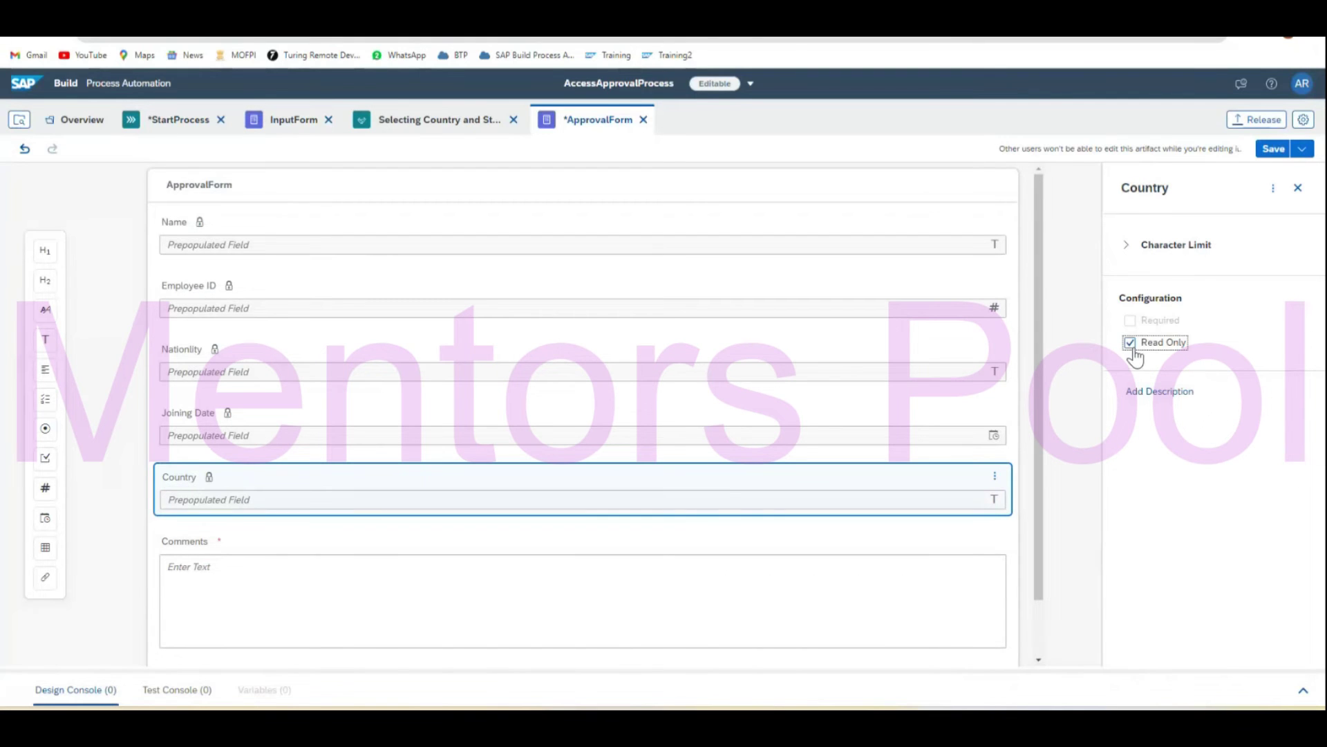
pyautogui.click(1274, 149)
pyautogui.click(163, 122)
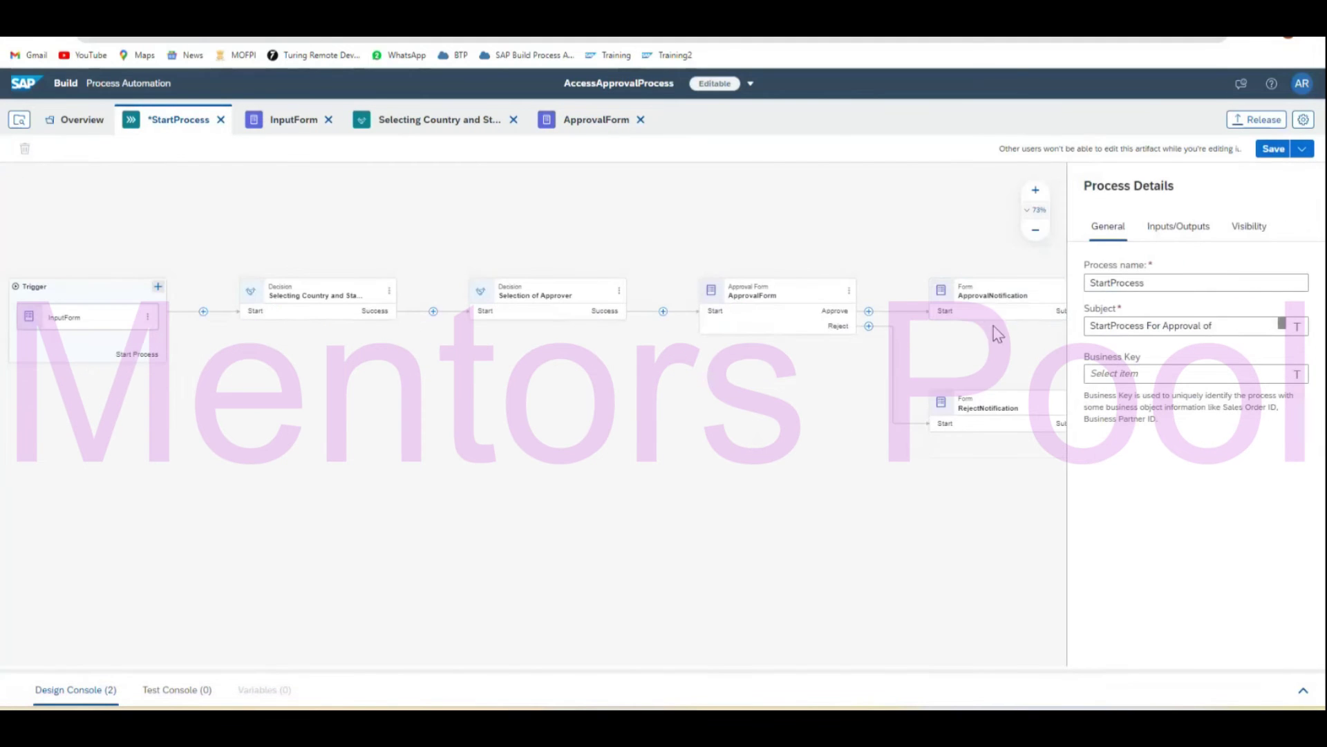
# Add read-only Nationality and Country text fields below Joining Date on ApprovalNotification.
pyautogui.doubleClick(981, 304)
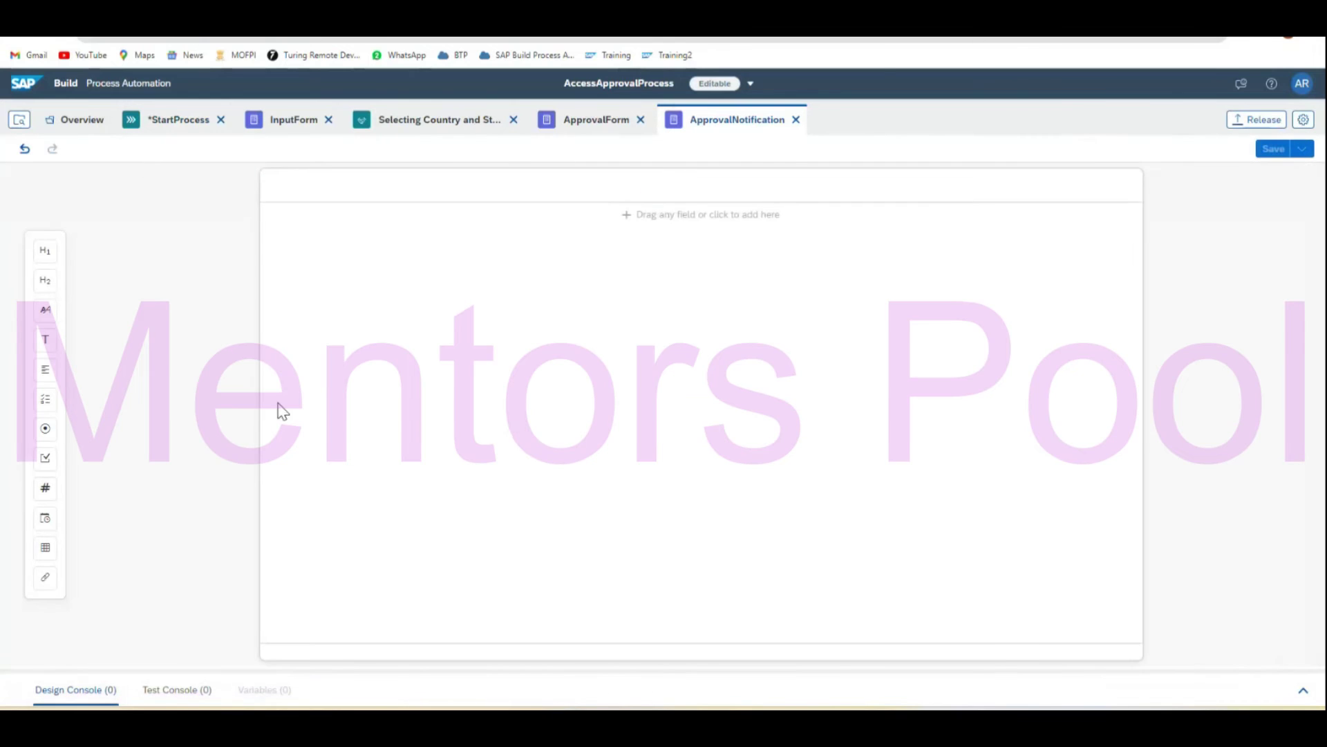
pyautogui.moveTo(45, 340); pyautogui.dragTo(297, 457)
pyautogui.write('Nationality')
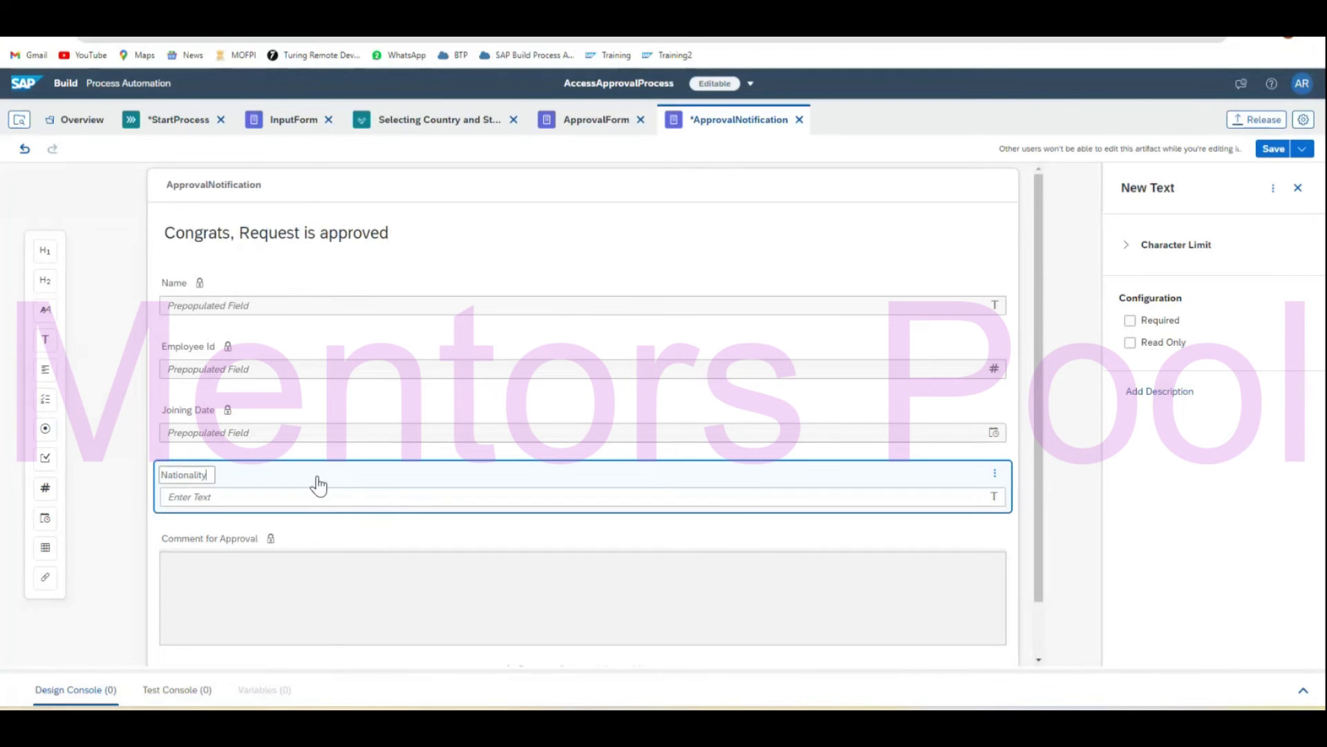
pyautogui.click(1130, 342)
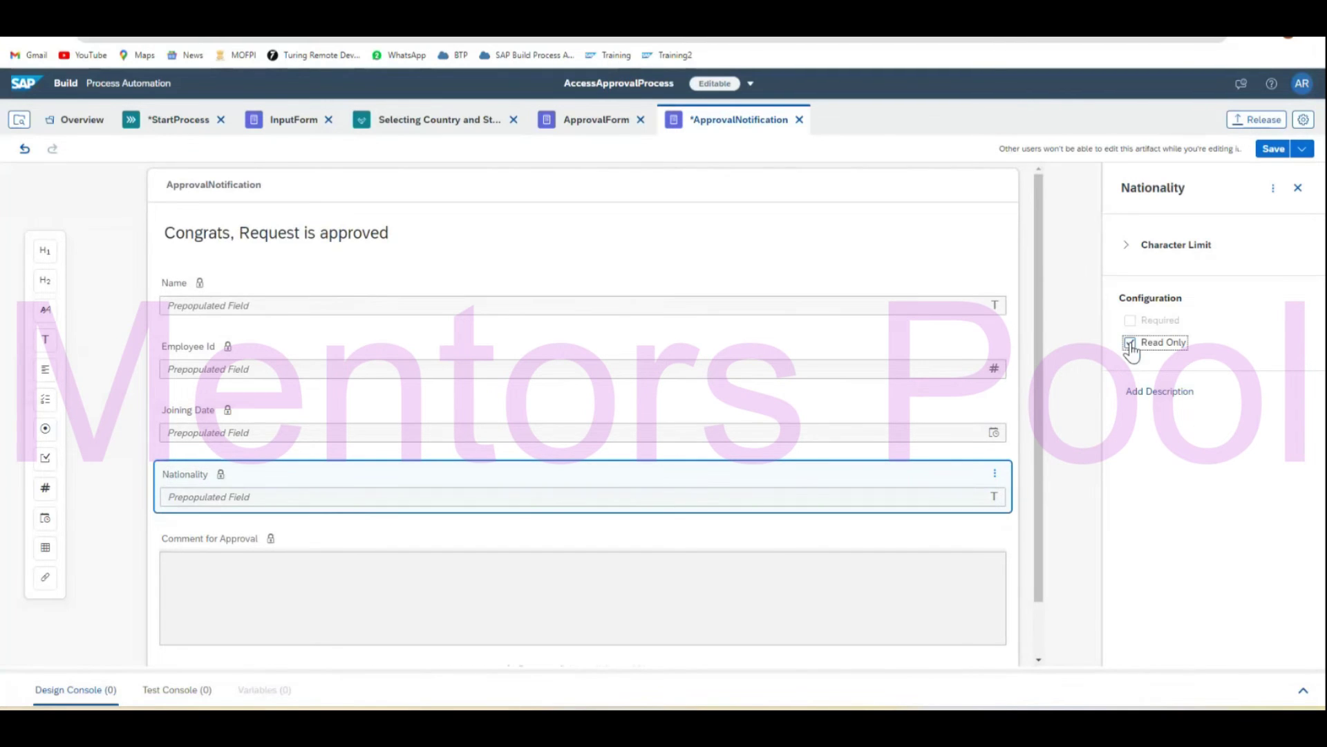
pyautogui.moveTo(44, 348); pyautogui.dragTo(213, 523)
pyautogui.write('Country')
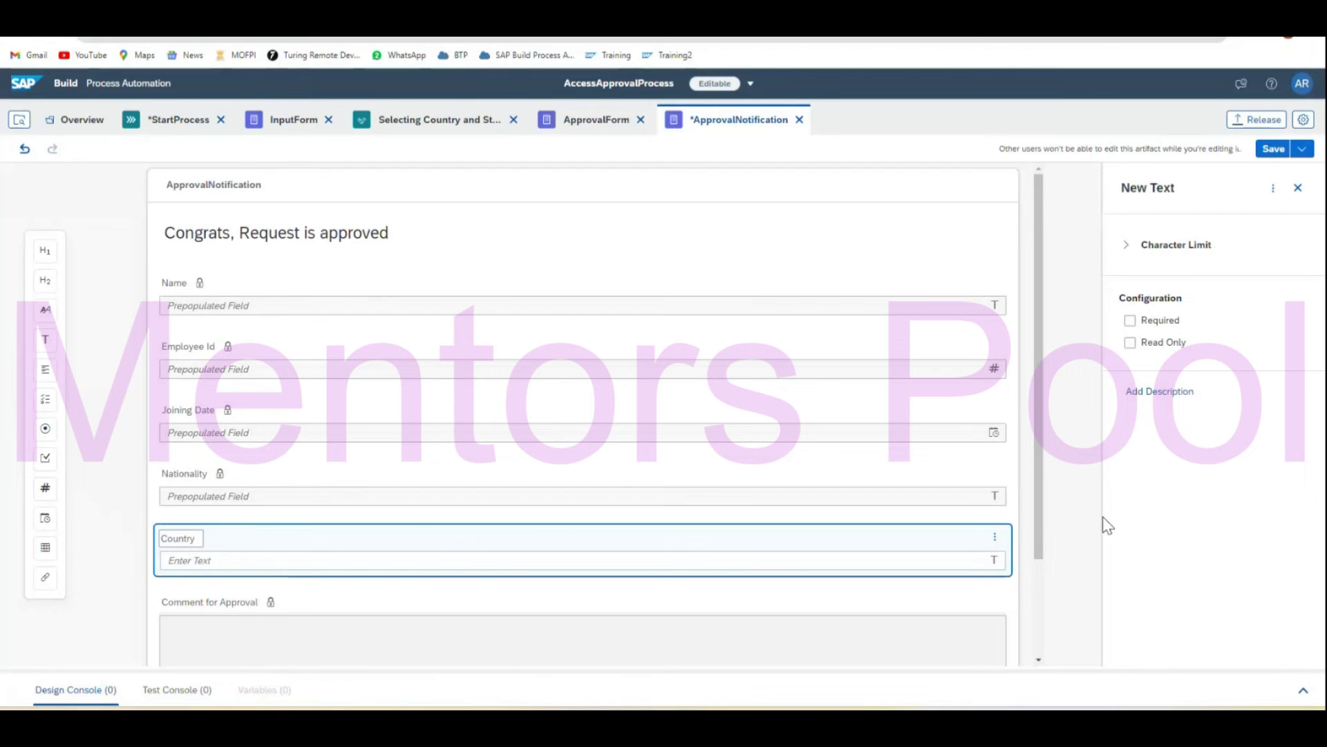
pyautogui.click(1130, 342)
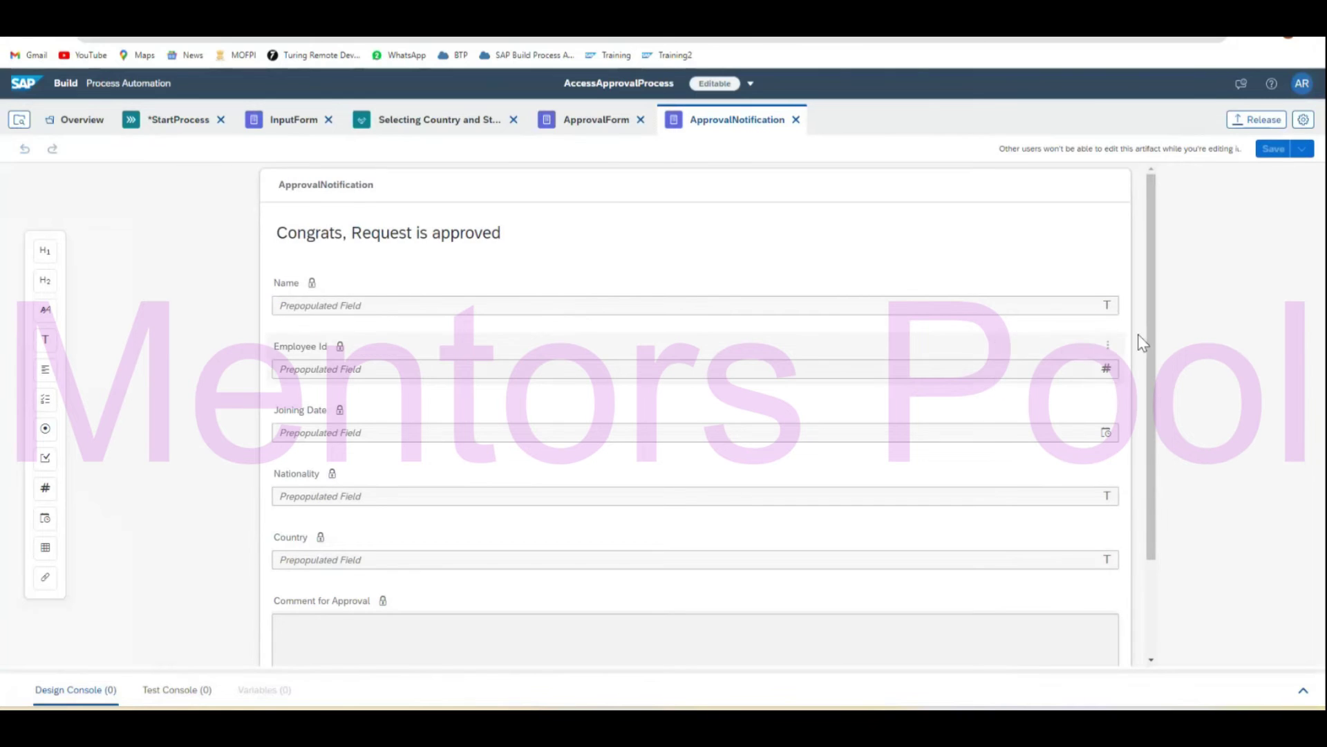
pyautogui.click(164, 121)
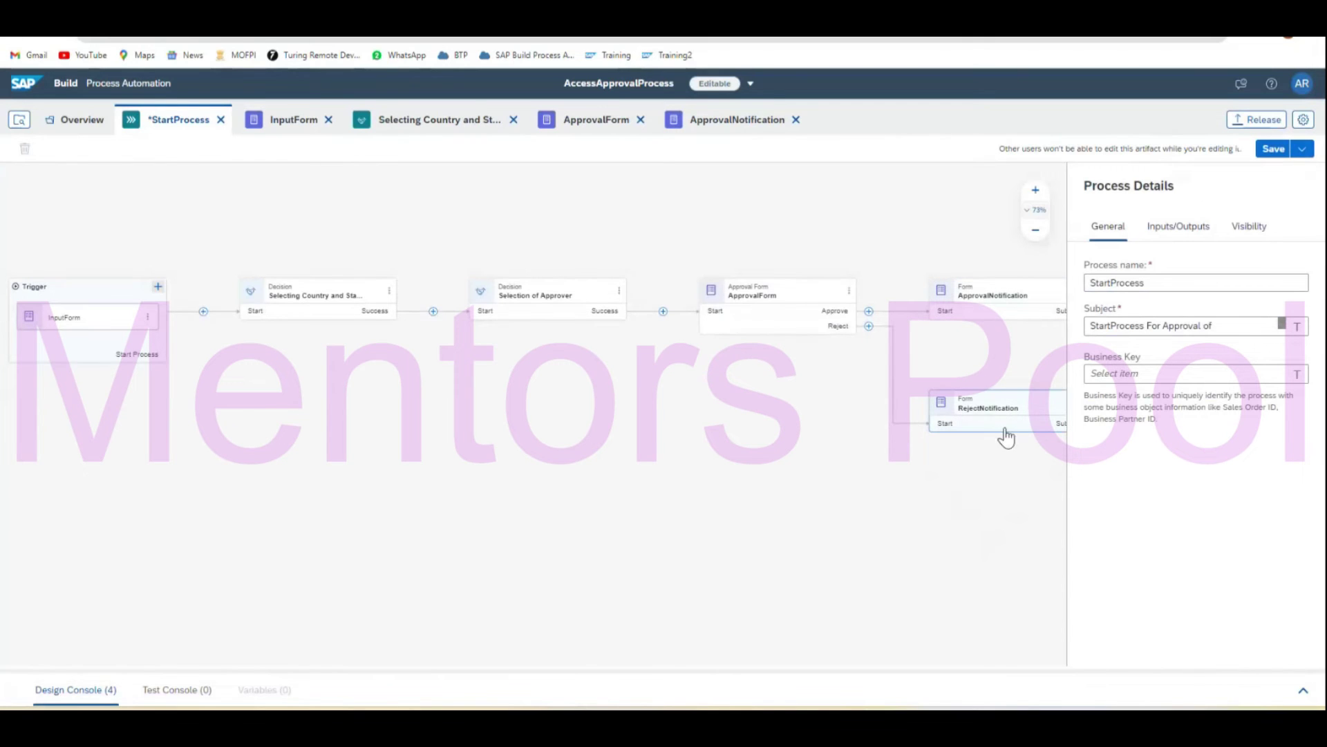
# Map ApprovalForm's Country input from the decision and Nationality from the InputForm.
pyautogui.click(777, 298)
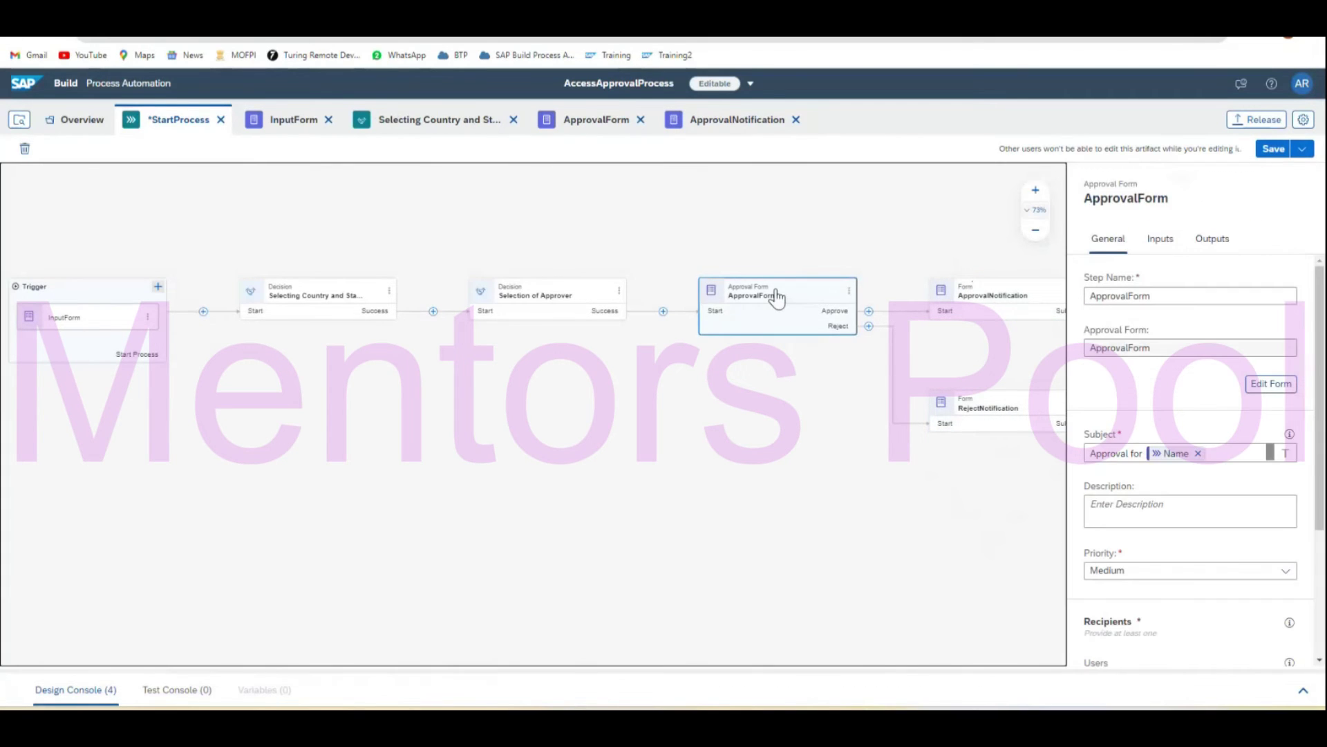
pyautogui.click(1166, 242)
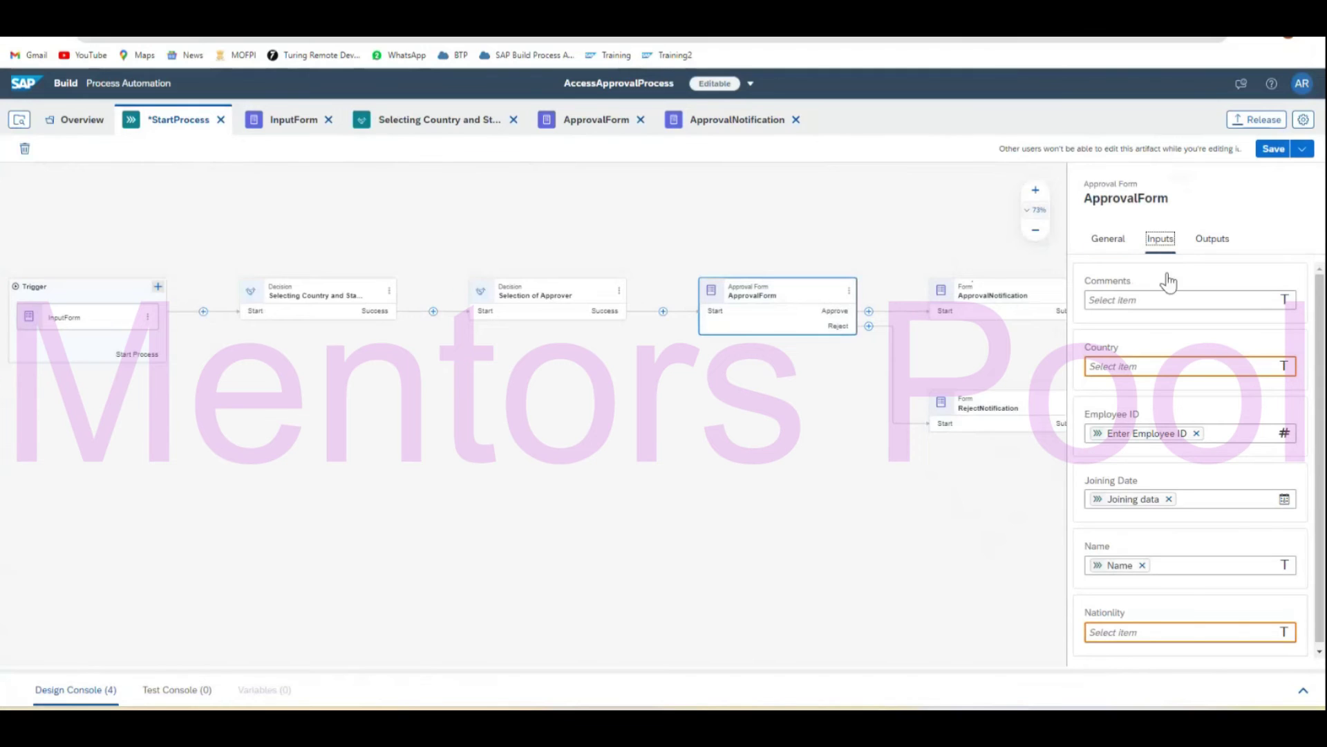
pyautogui.click(1101, 366)
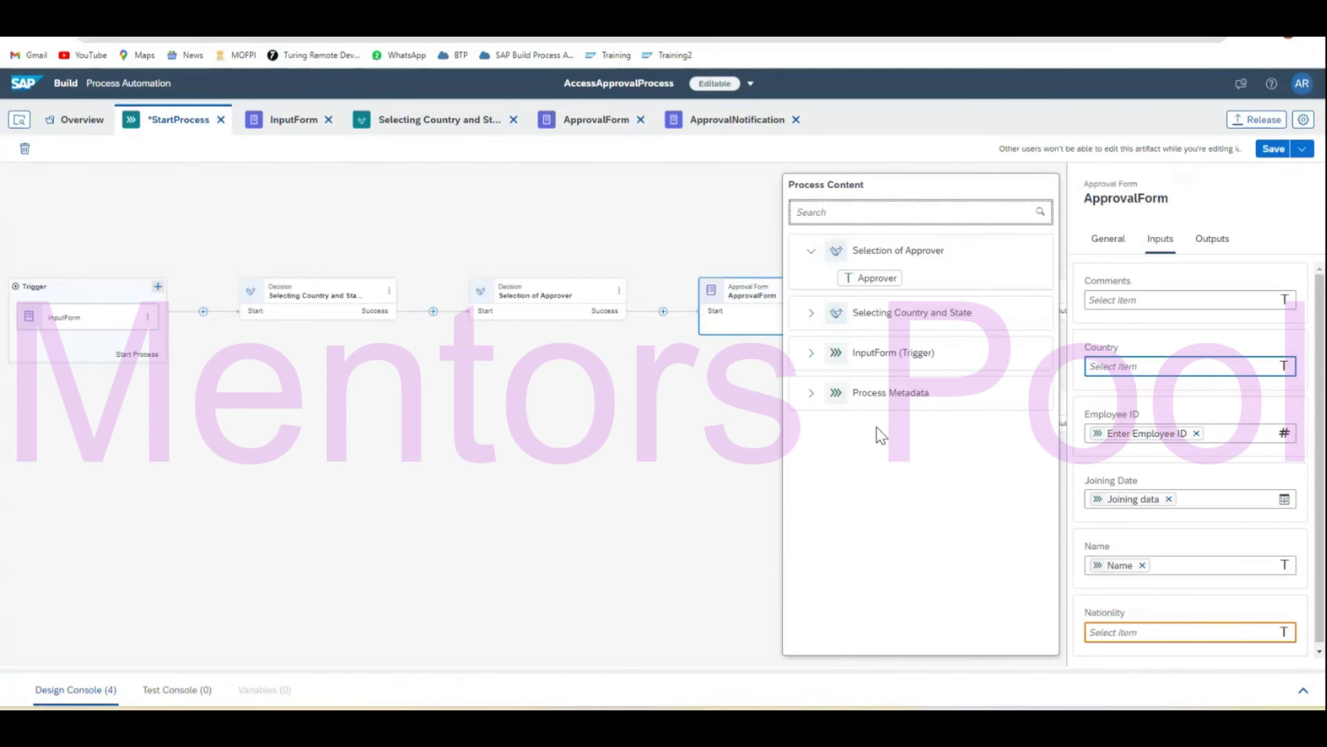
pyautogui.click(813, 315)
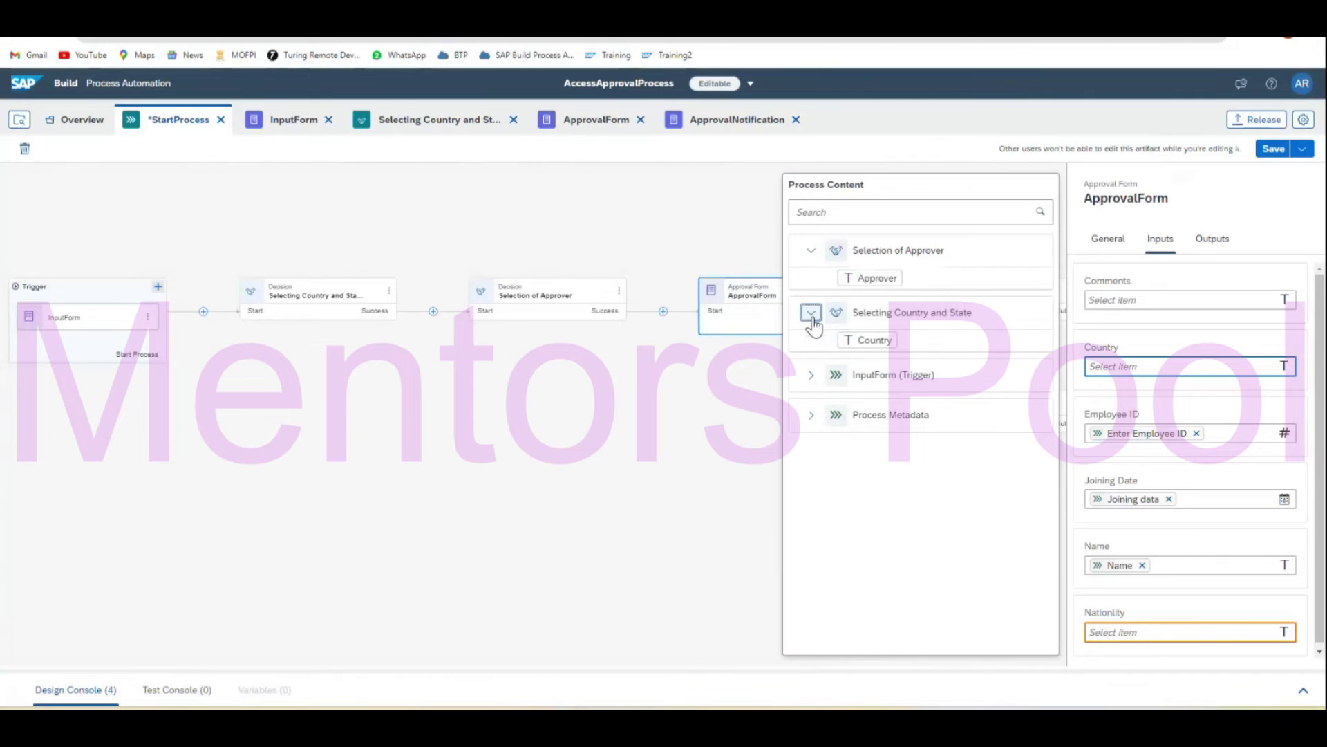
pyautogui.click(877, 346)
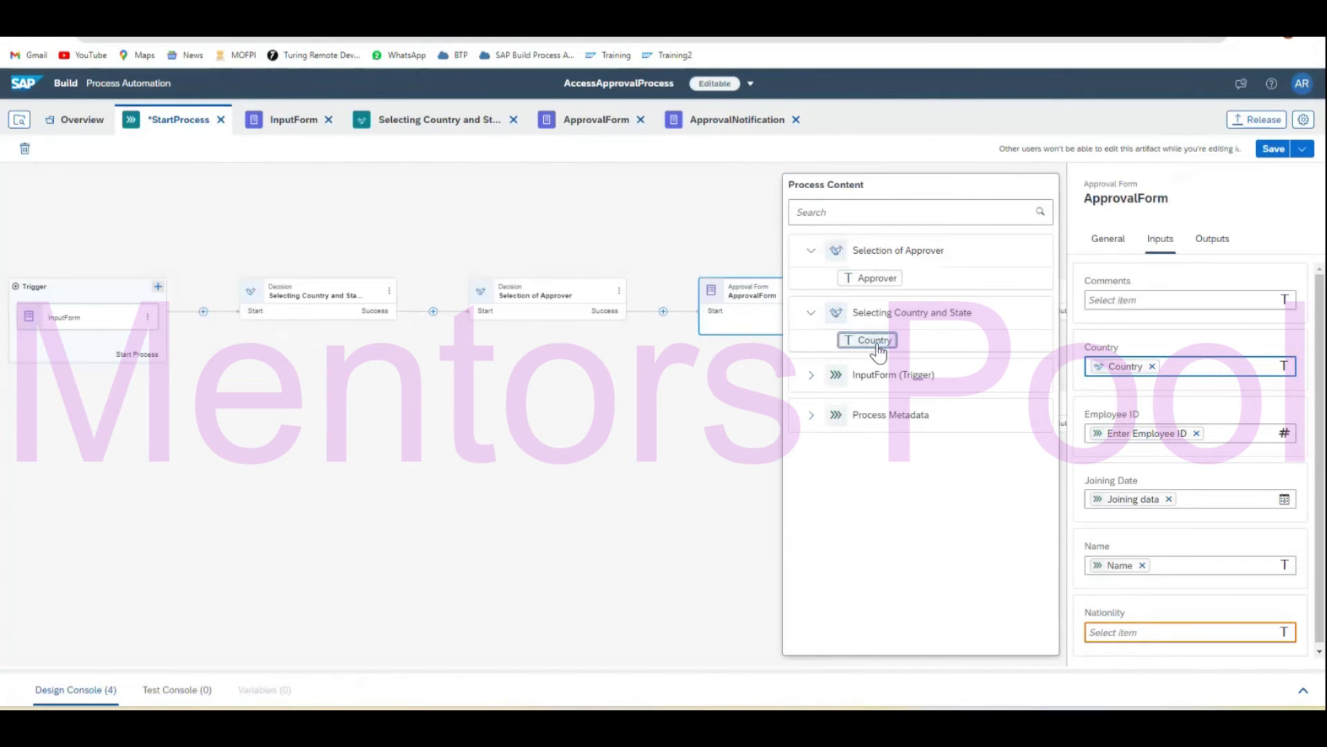
pyautogui.click(1183, 632)
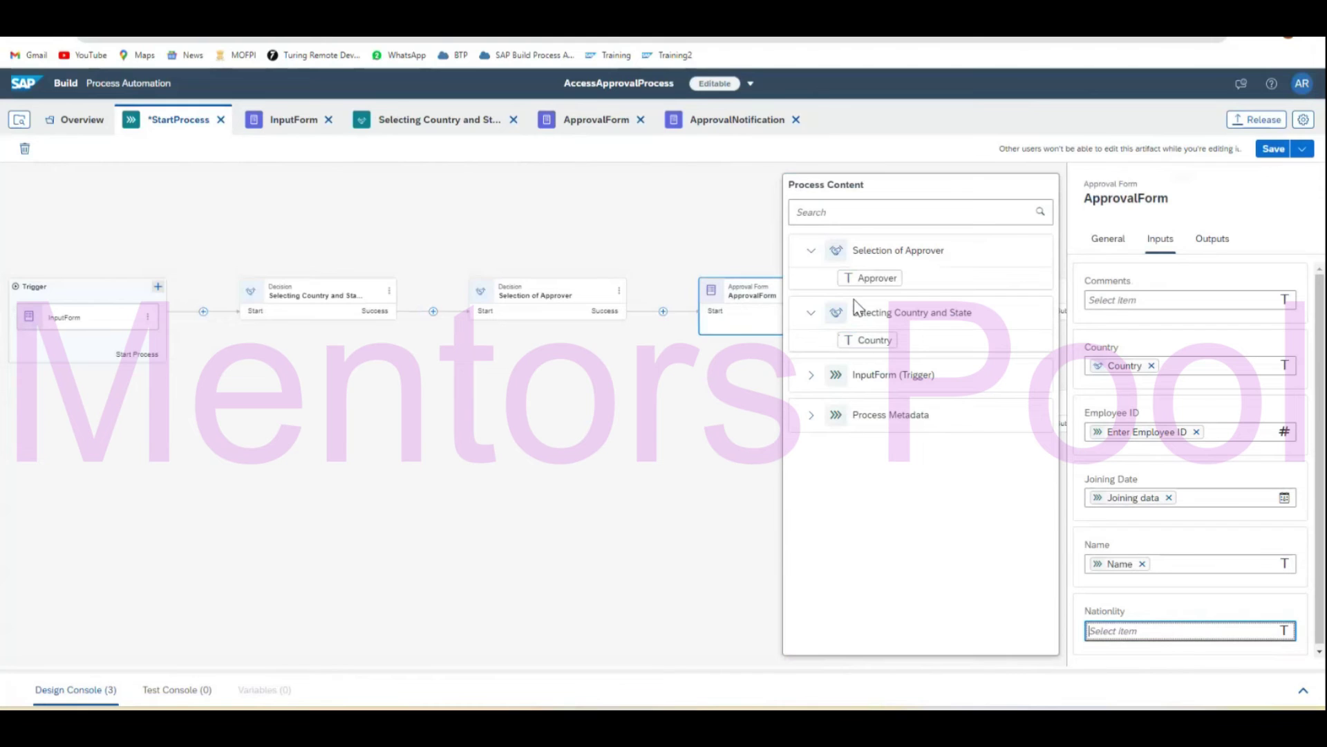
pyautogui.click(813, 376)
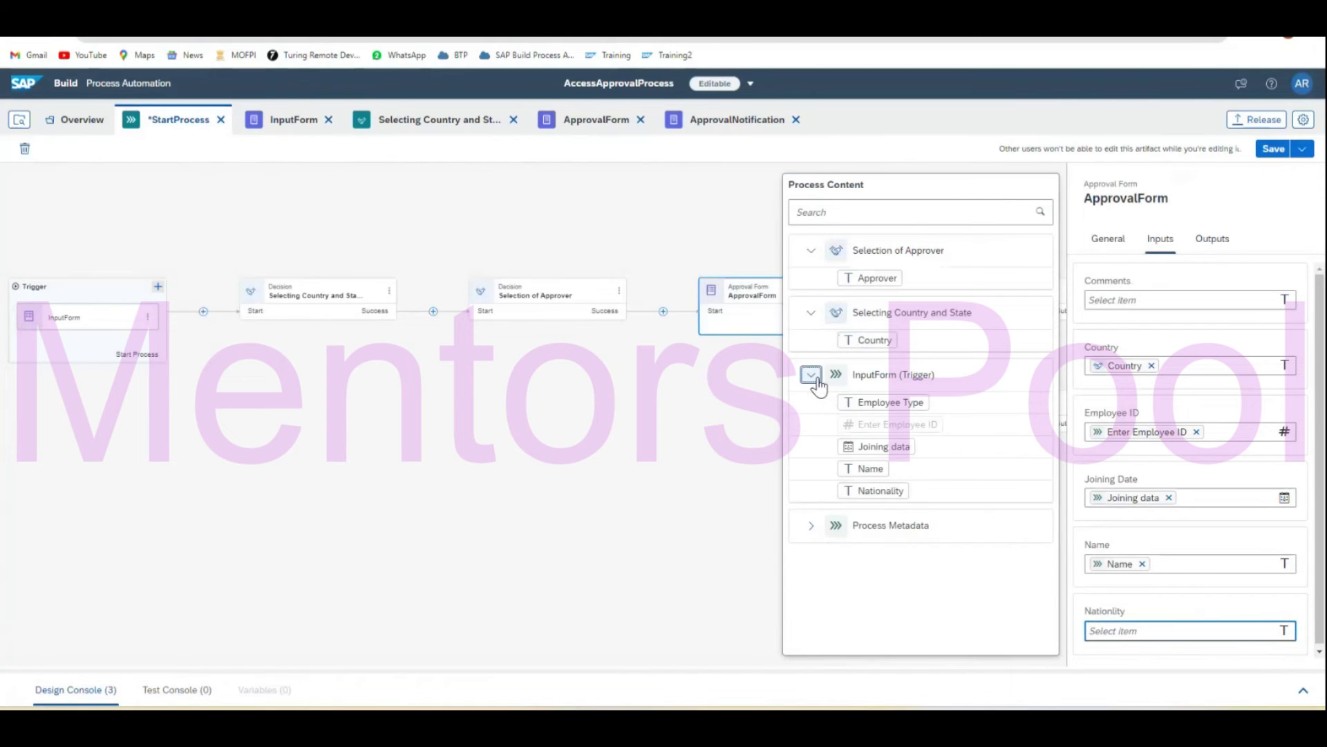
pyautogui.click(883, 492)
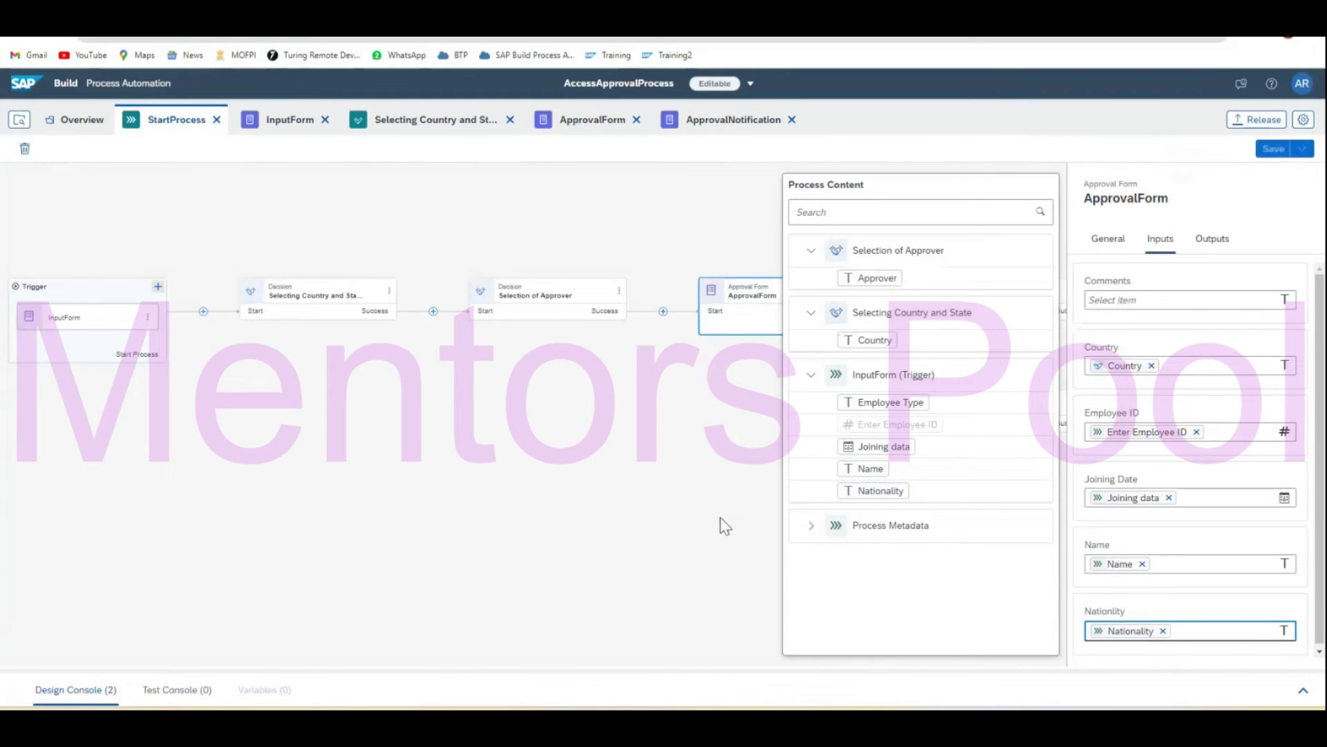
pyautogui.click(694, 514)
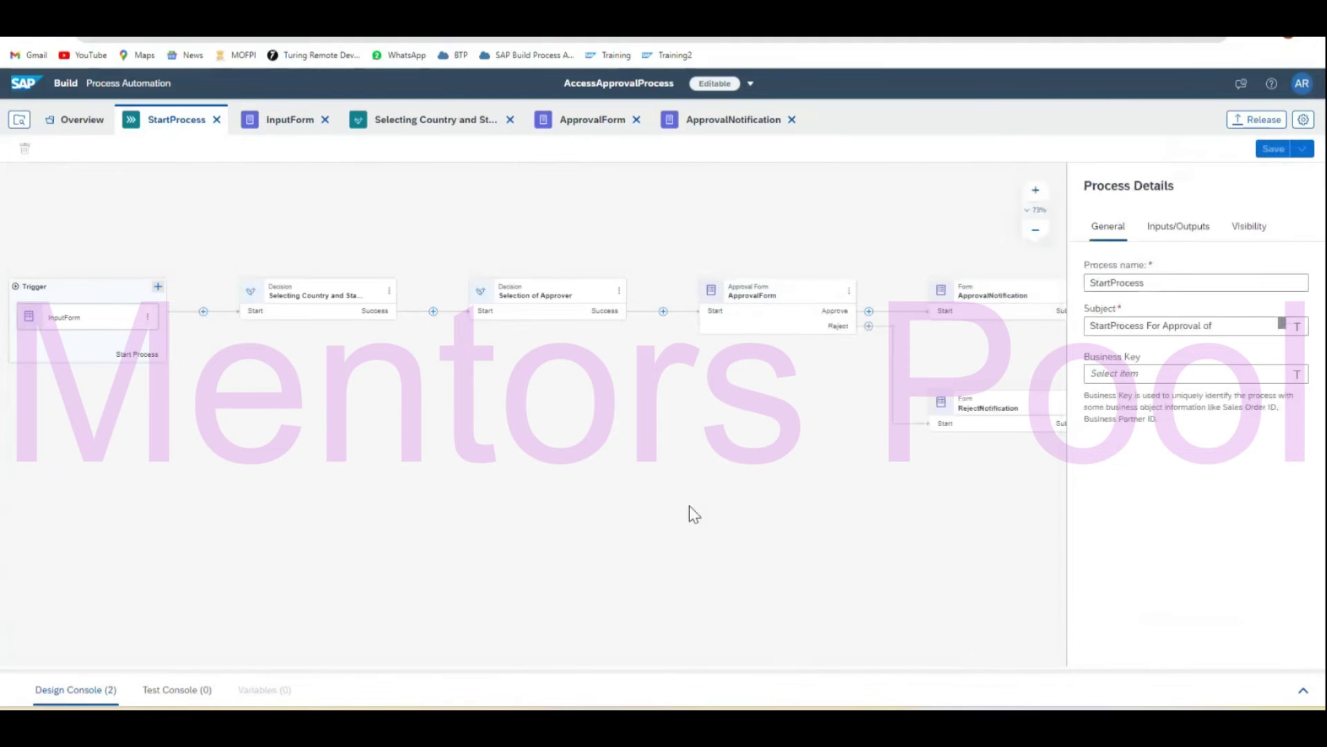
# Map ApprovalNotification's Country and Nationality inputs the same way and save the process.
pyautogui.click(995, 297)
pyautogui.click(1160, 239)
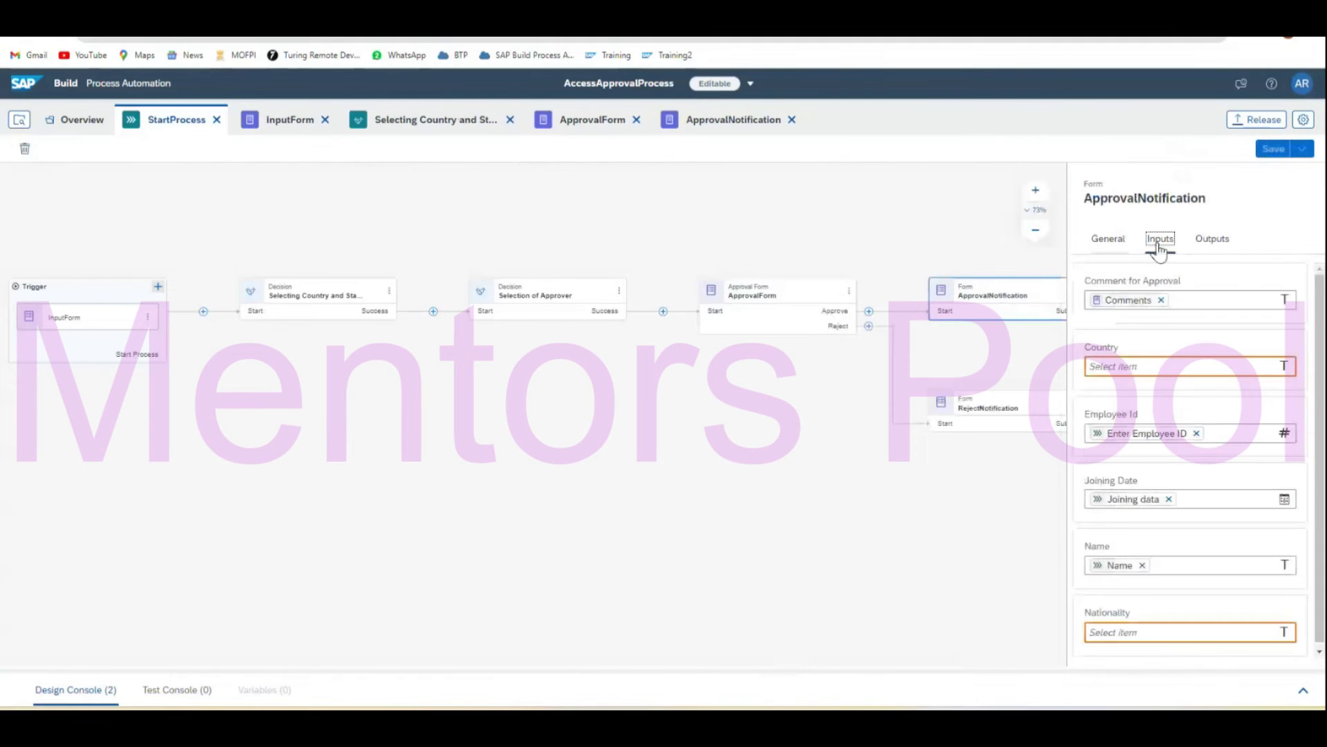
pyautogui.click(1175, 365)
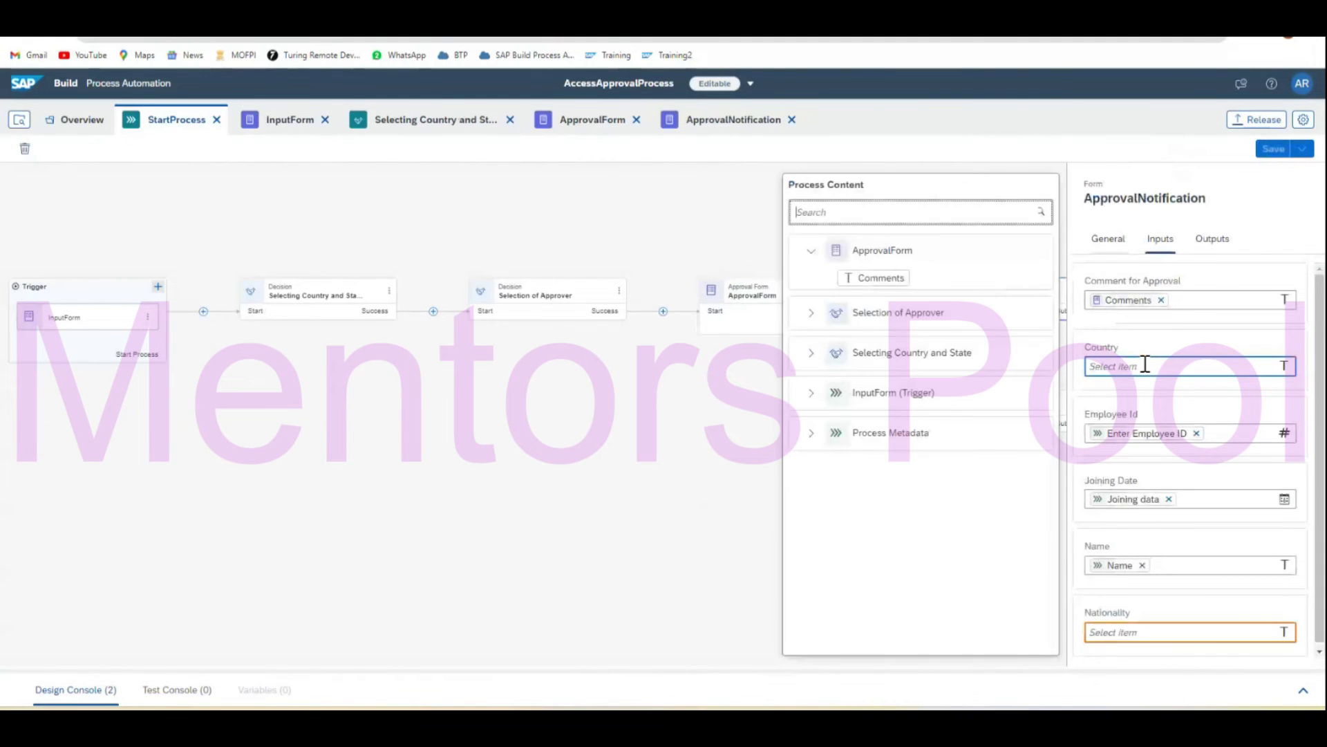
pyautogui.click(811, 352)
pyautogui.click(872, 380)
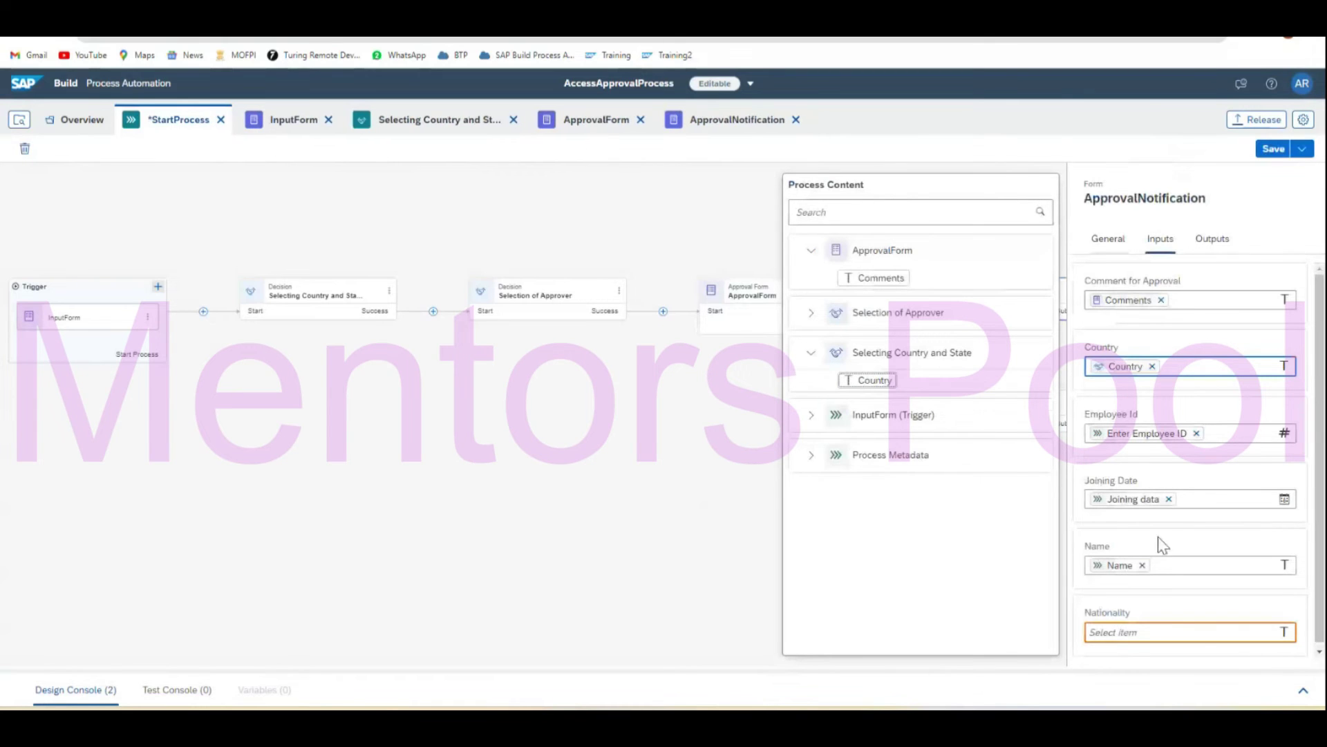
pyautogui.click(1171, 632)
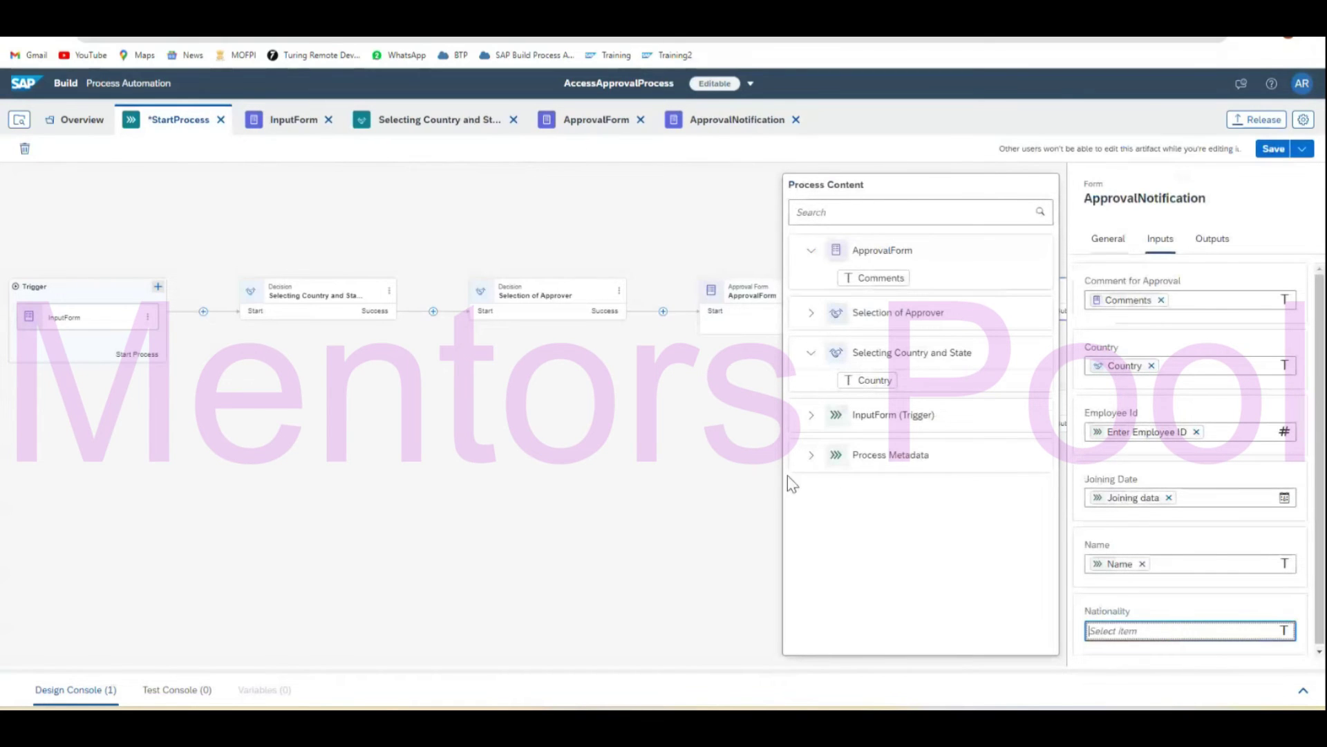
pyautogui.click(811, 415)
pyautogui.click(875, 531)
pyautogui.click(1274, 150)
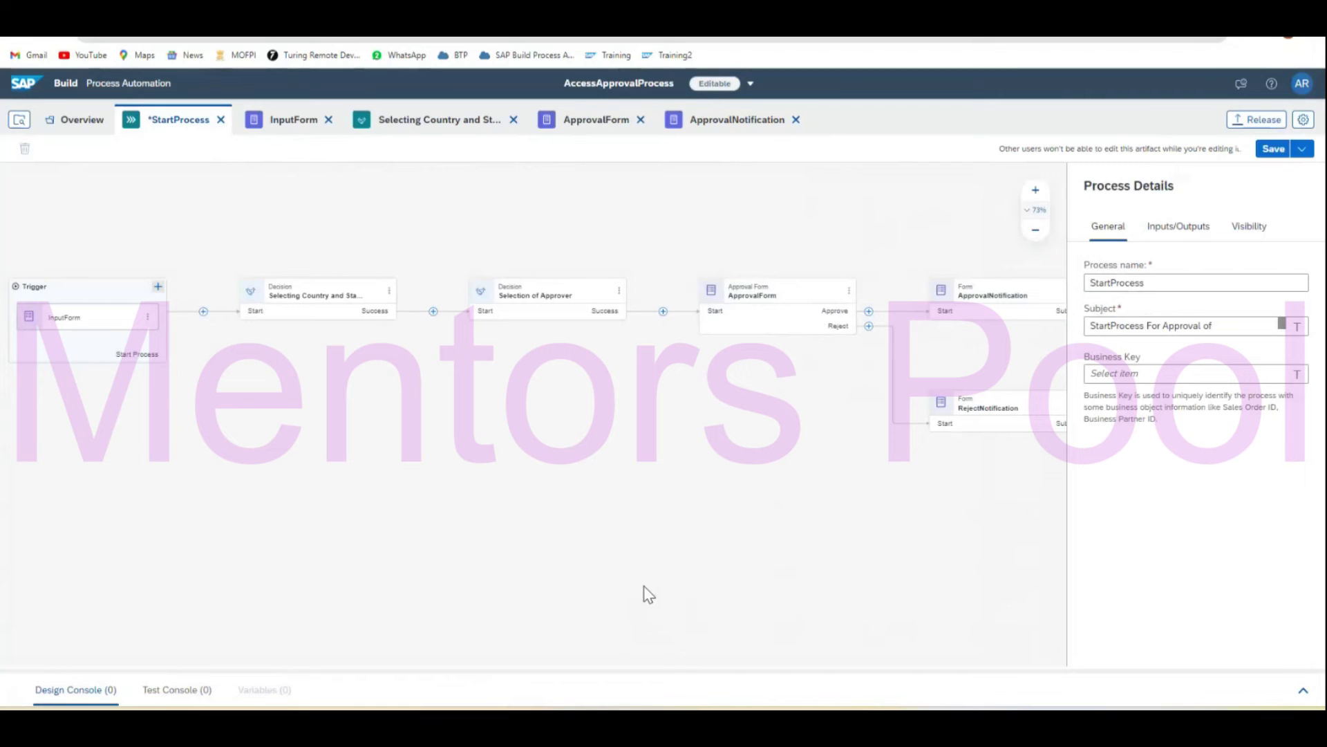
# Release AccessApprovalProcess as minor-change version 1.3.0.
pyautogui.click(1304, 690)
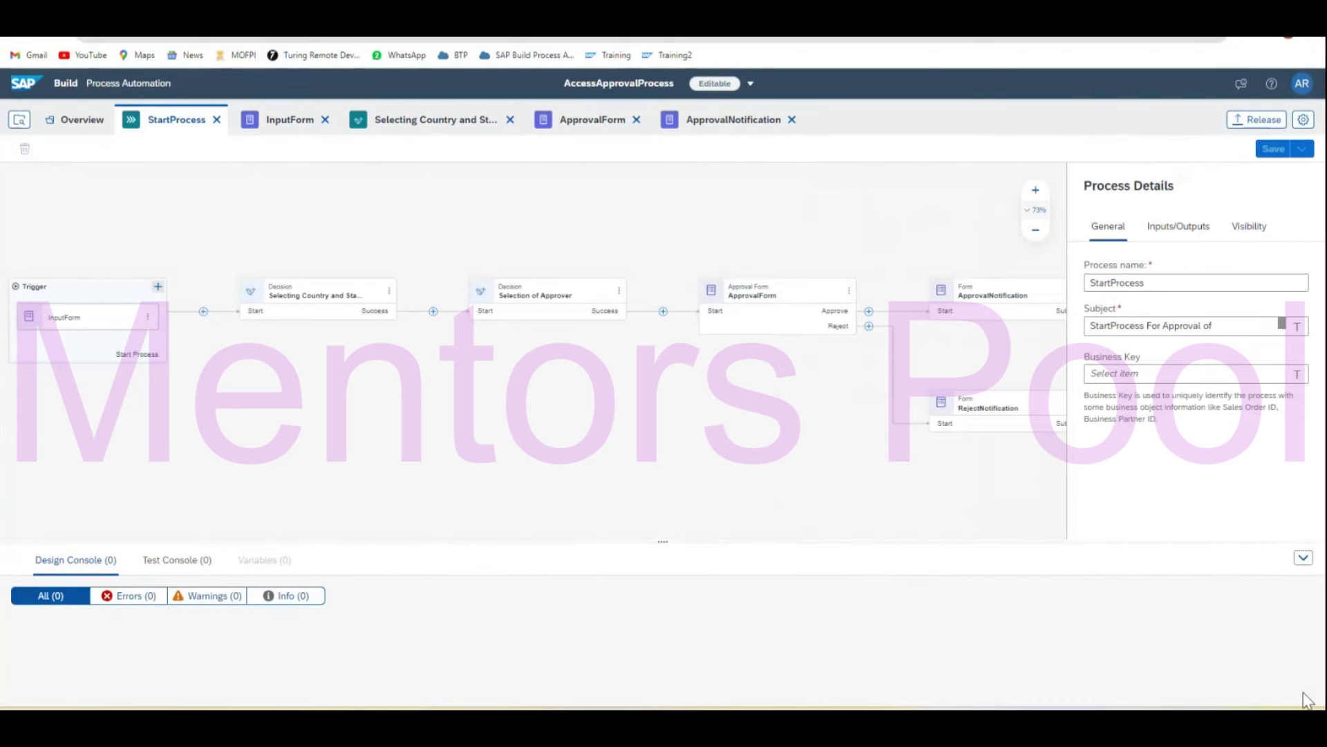
pyautogui.click(1237, 124)
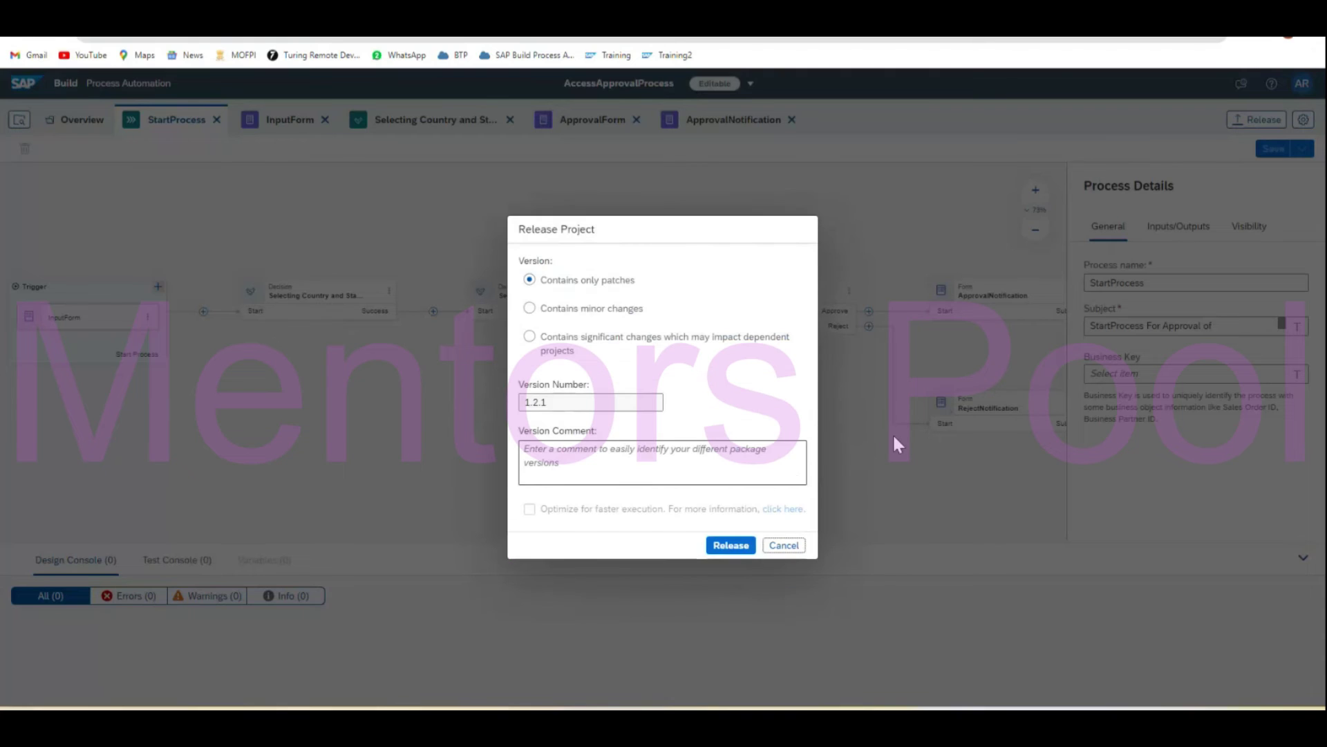
pyautogui.click(531, 311)
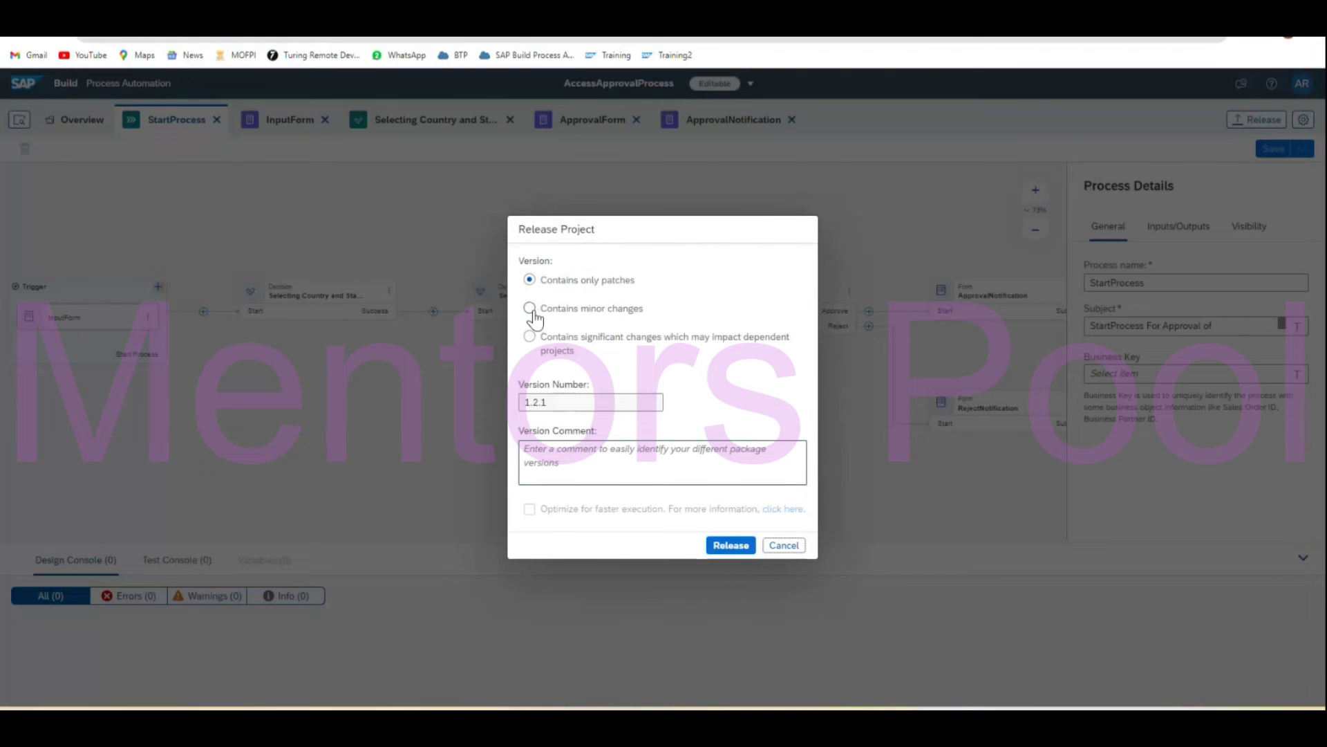
pyautogui.click(738, 557)
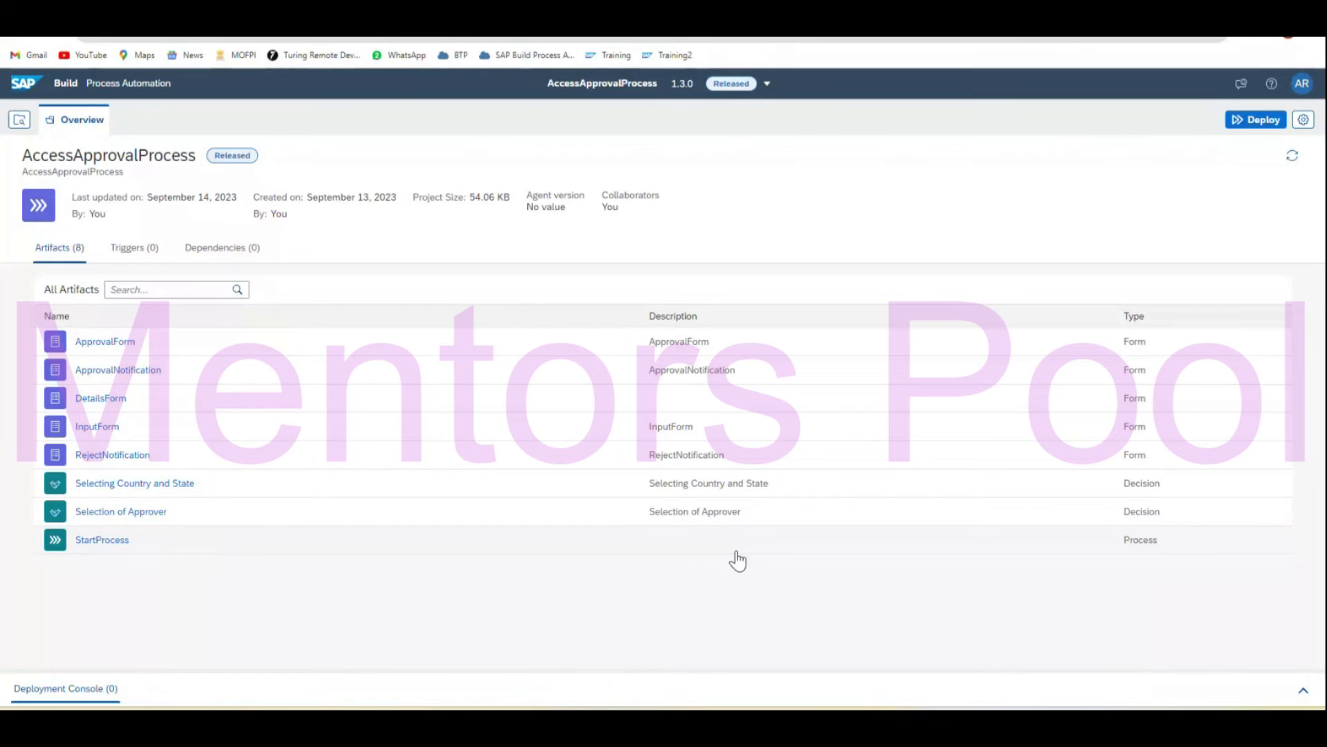
# Deploy version 1.3.0 of AccessApprovalProcess.
pyautogui.click(1270, 130)
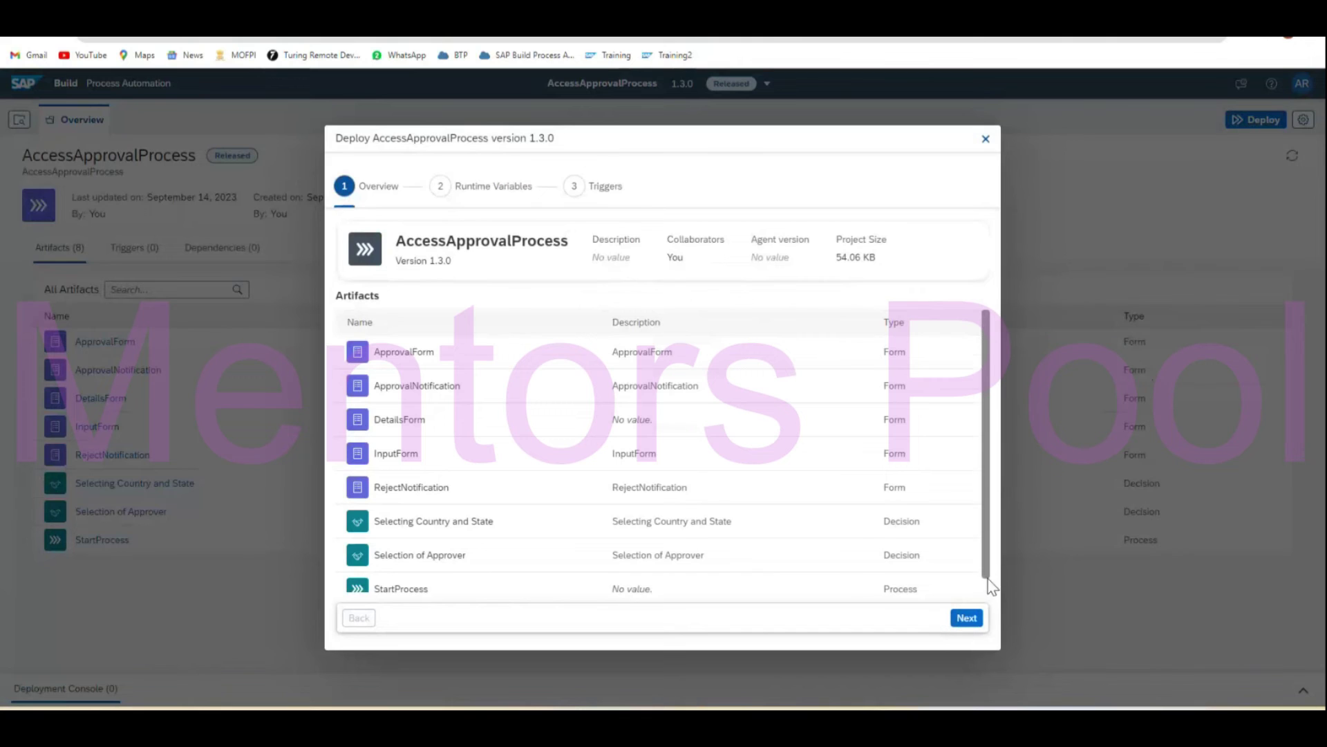
pyautogui.scroll(-1, 983, 594)
pyautogui.click(964, 619)
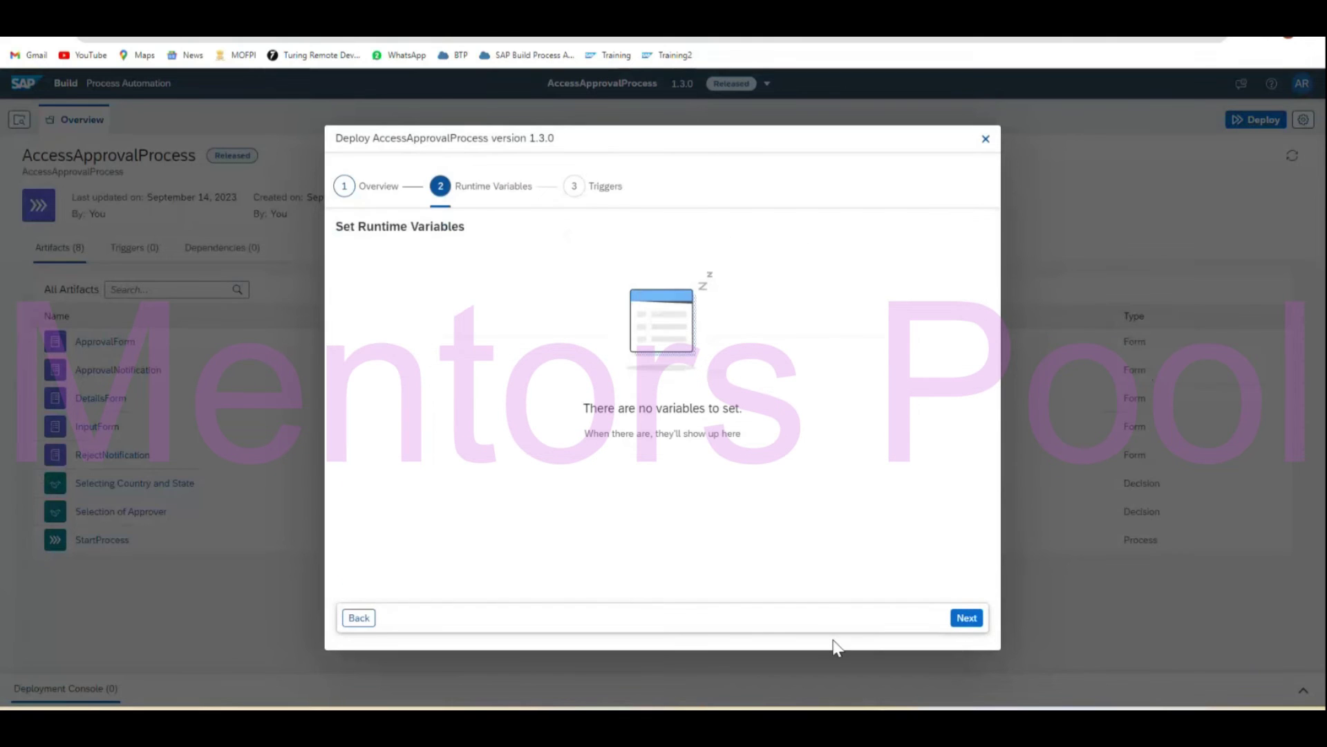
pyautogui.click(968, 622)
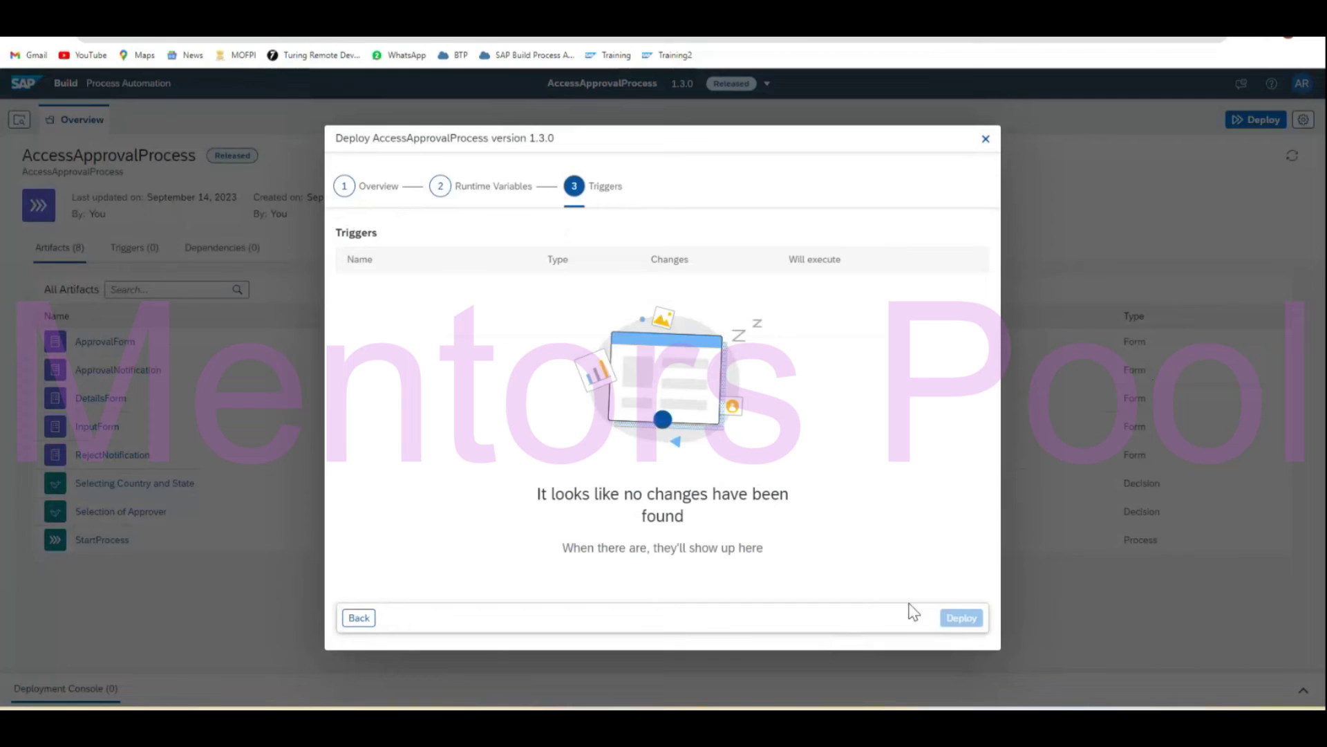
pyautogui.click(961, 619)
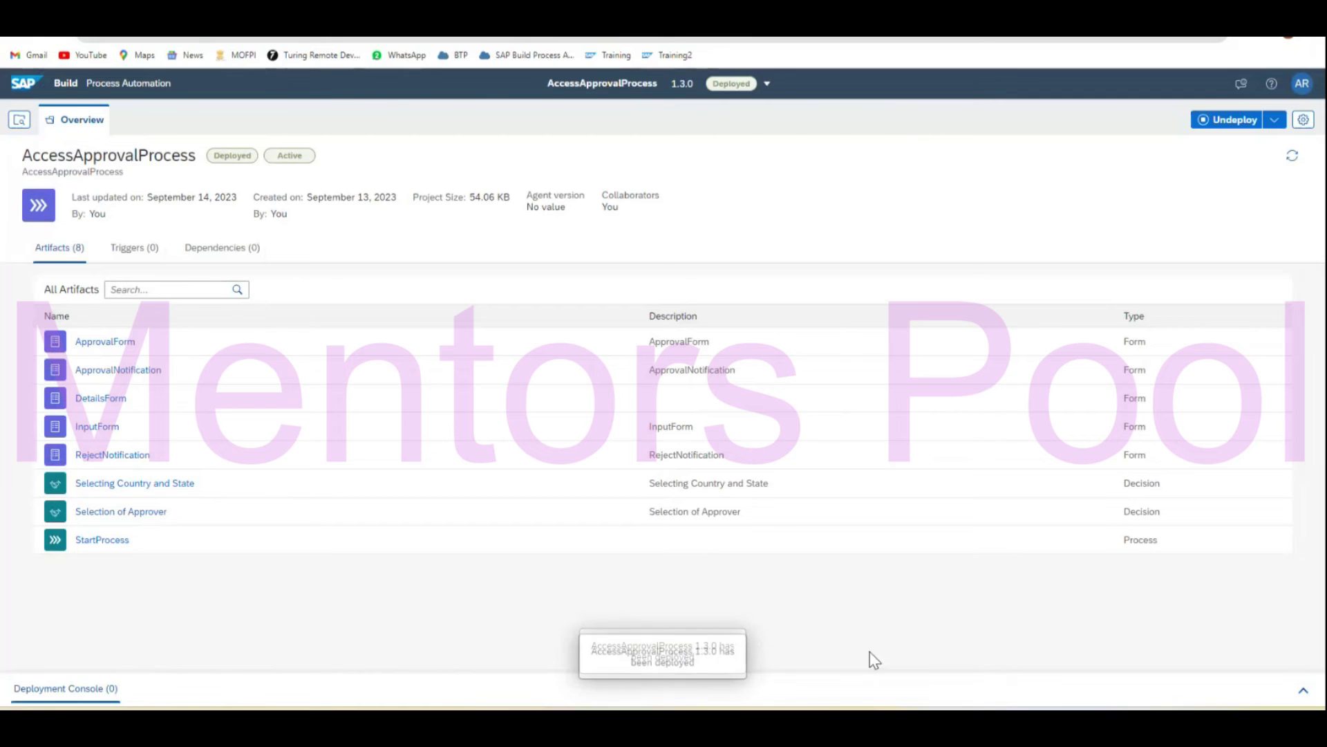
# Copy the InputForm trigger's form link from StartProcess and open it in a new tab.
pyautogui.click(122, 541)
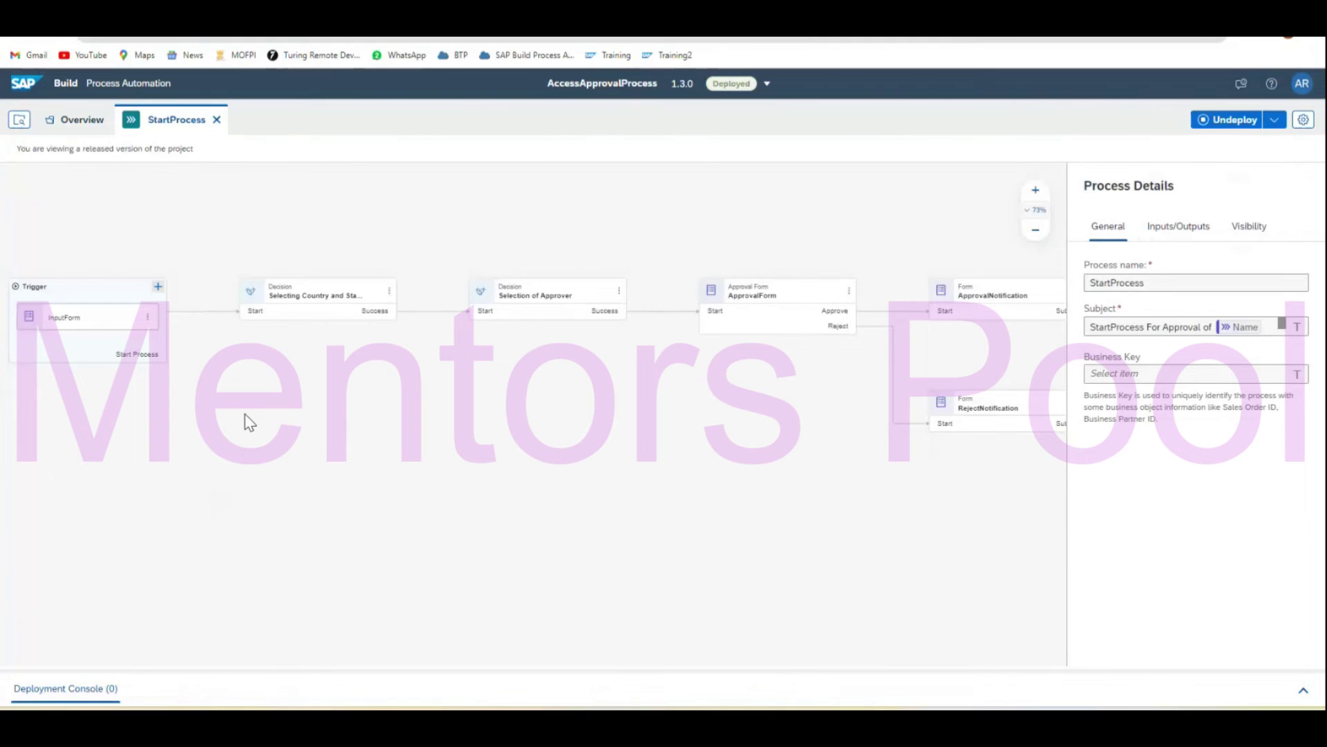
pyautogui.click(81, 321)
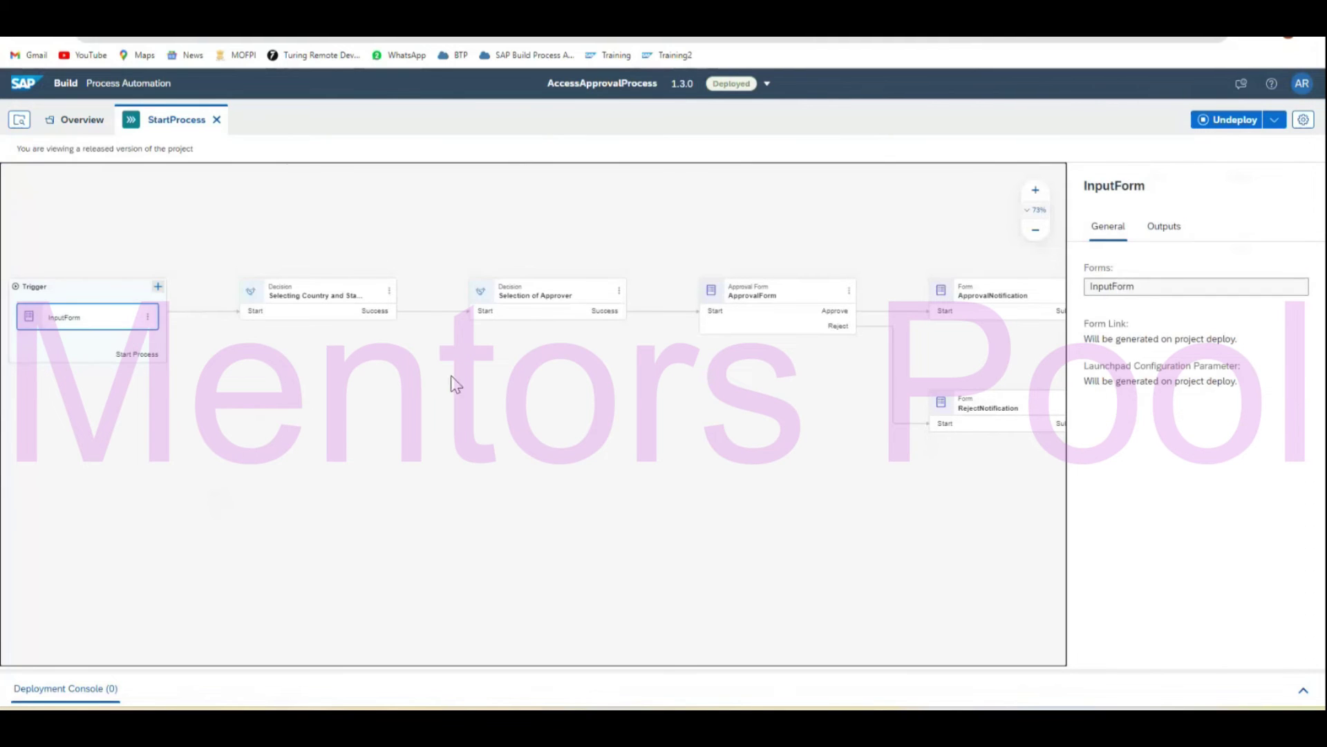
pyautogui.click(1297, 344)
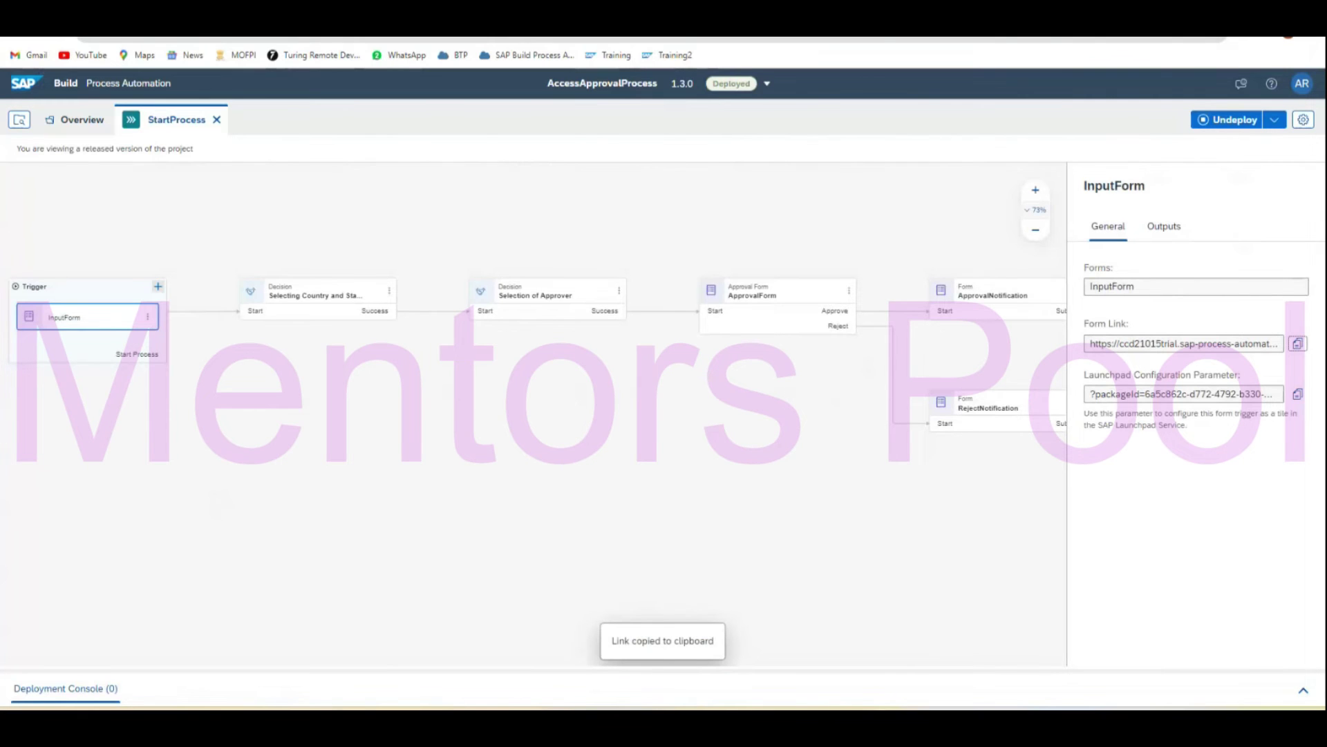
pyautogui.hotkey('ctrl', 't')
pyautogui.hotkey('ctrl', 'v')
pyautogui.press('Return')
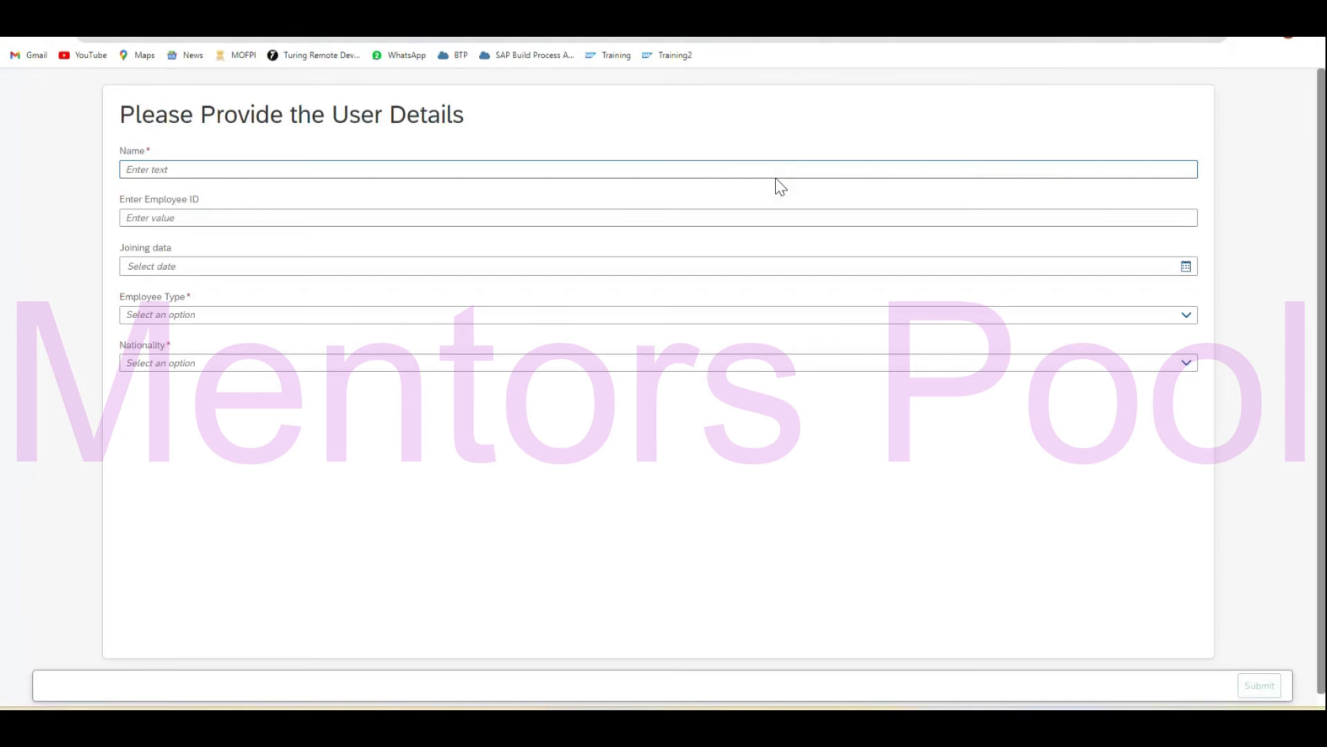
# Fill in the employee's name, employee ID and joining date 09/11/2023.
pyautogui.click(627, 169)
pyautogui.click(222, 203)
pyautogui.click(218, 218)
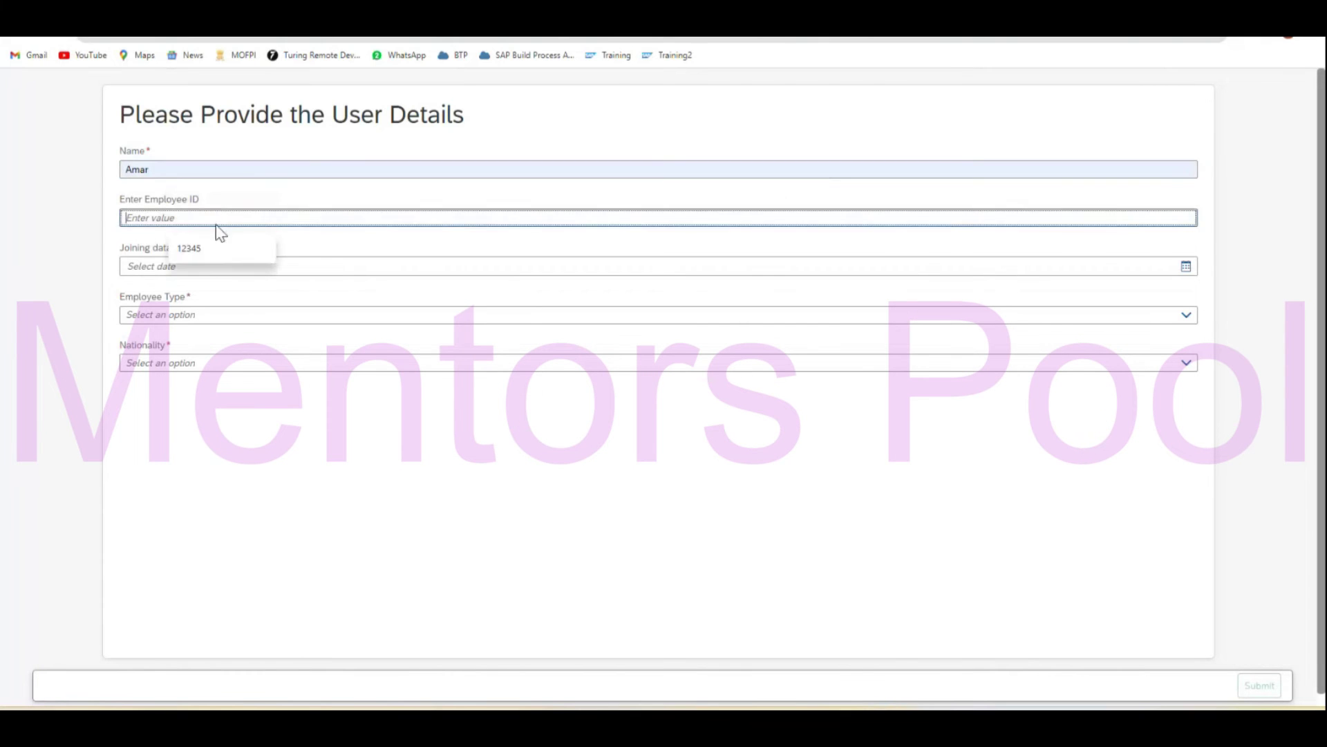
pyautogui.click(207, 249)
pyautogui.click(213, 264)
pyautogui.click(1185, 266)
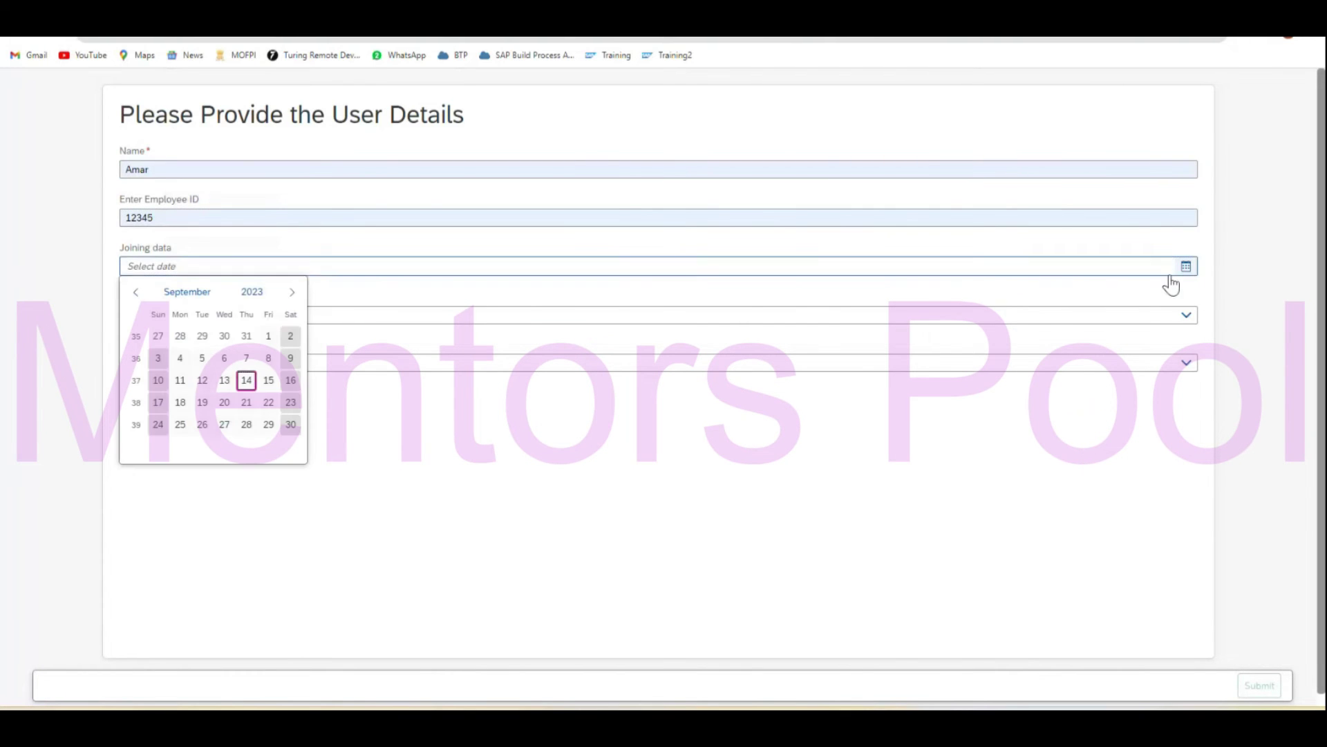
pyautogui.click(180, 381)
# Choose Permanent employee type and Amirican nationality, then submit the user details form.
pyautogui.click(197, 320)
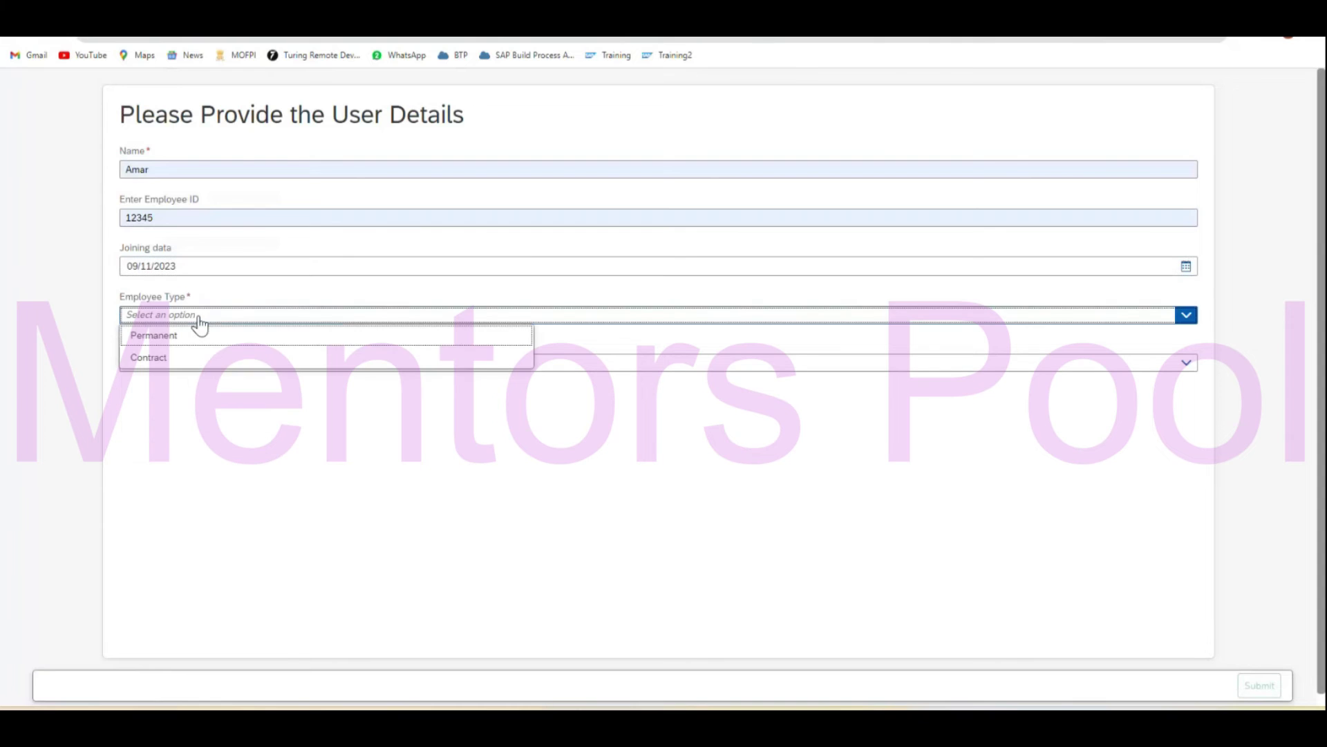
pyautogui.click(192, 340)
pyautogui.click(185, 367)
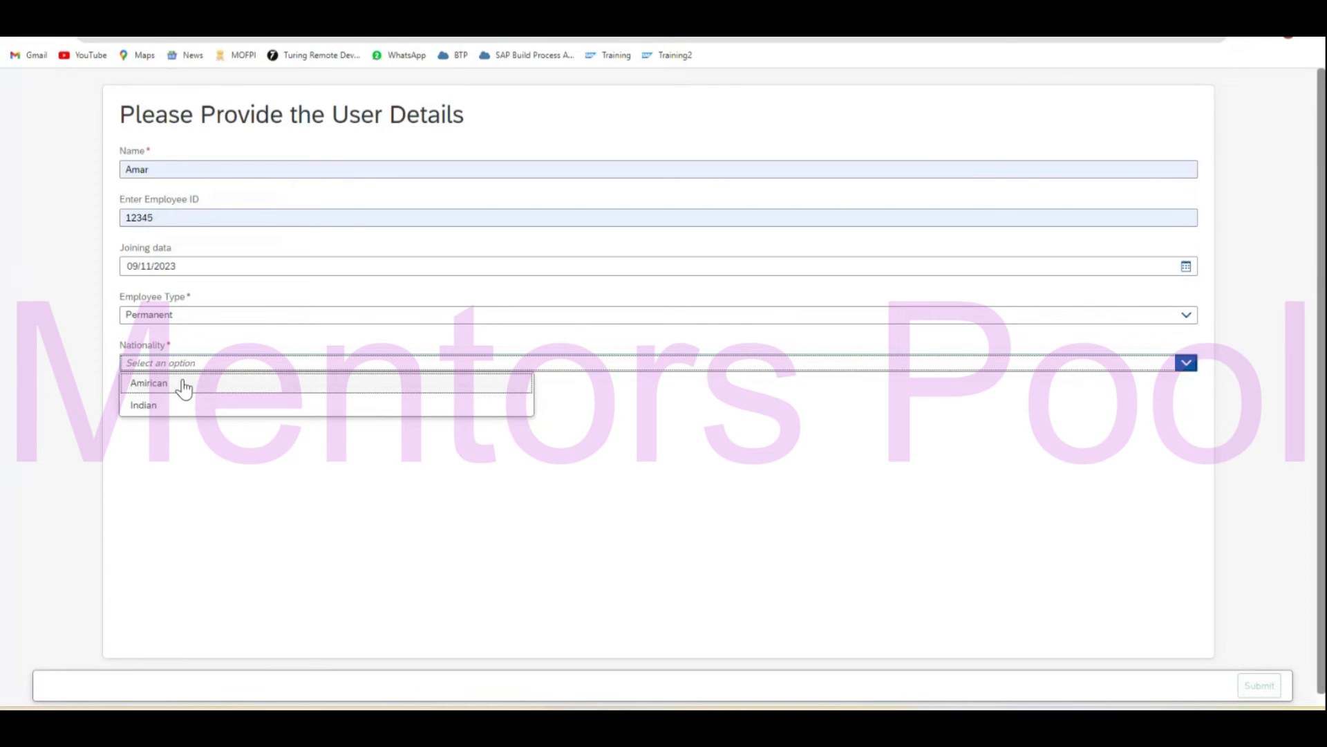
pyautogui.click(184, 388)
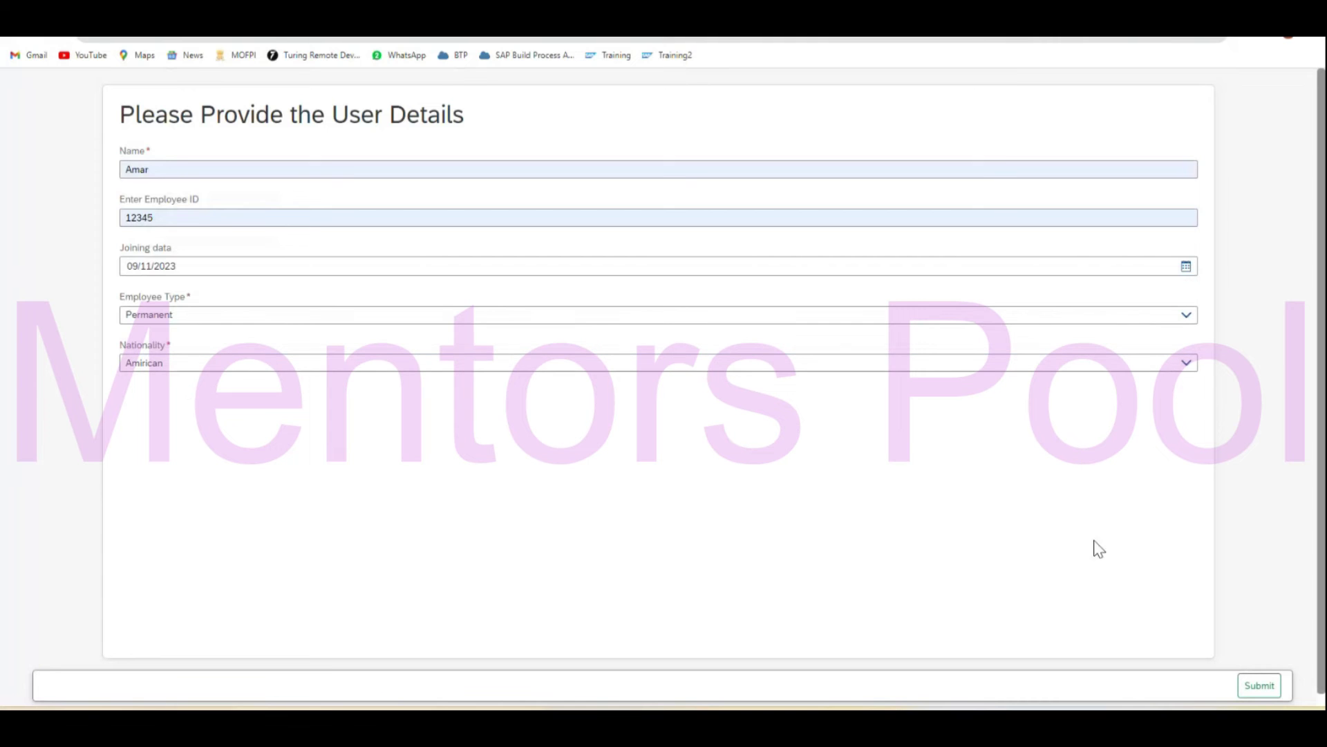
pyautogui.click(1253, 686)
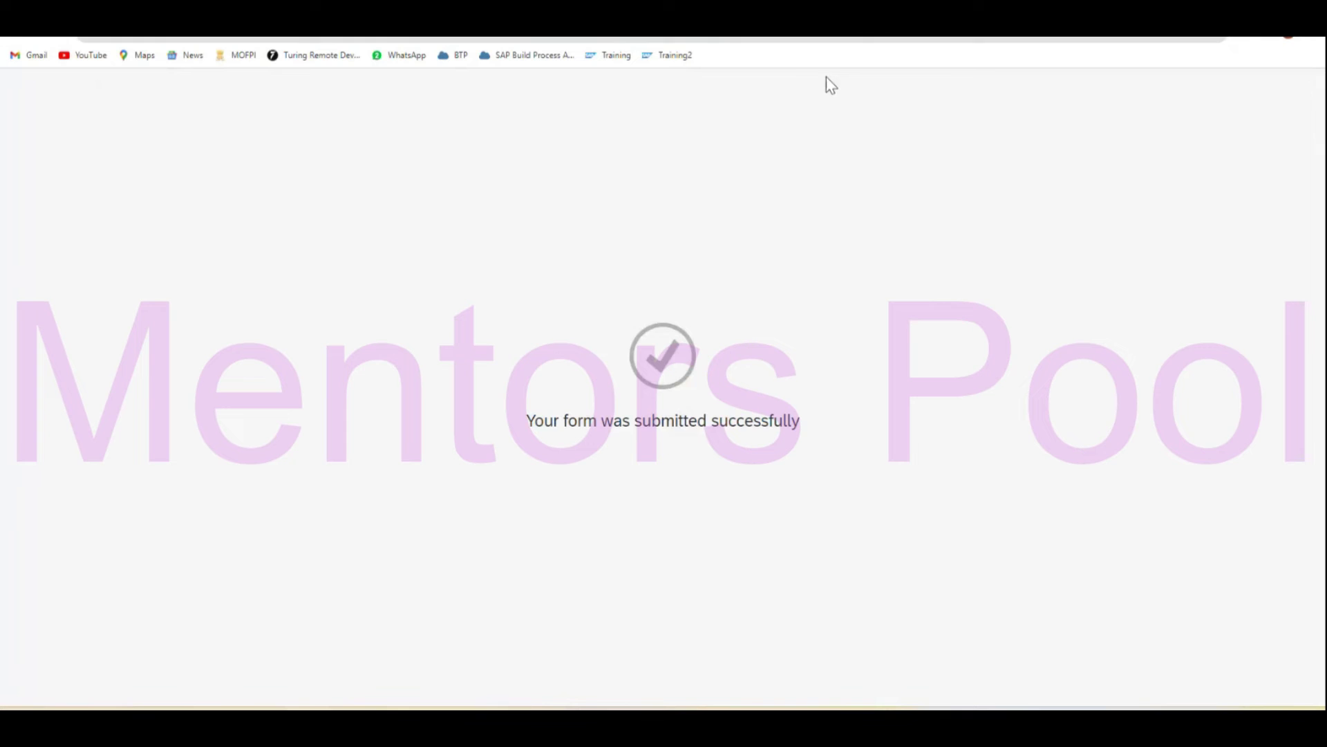
# Refresh My Inbox, then inspect the Selecting Country and State decision and InputForm trigger.
pyautogui.click(203, 137)
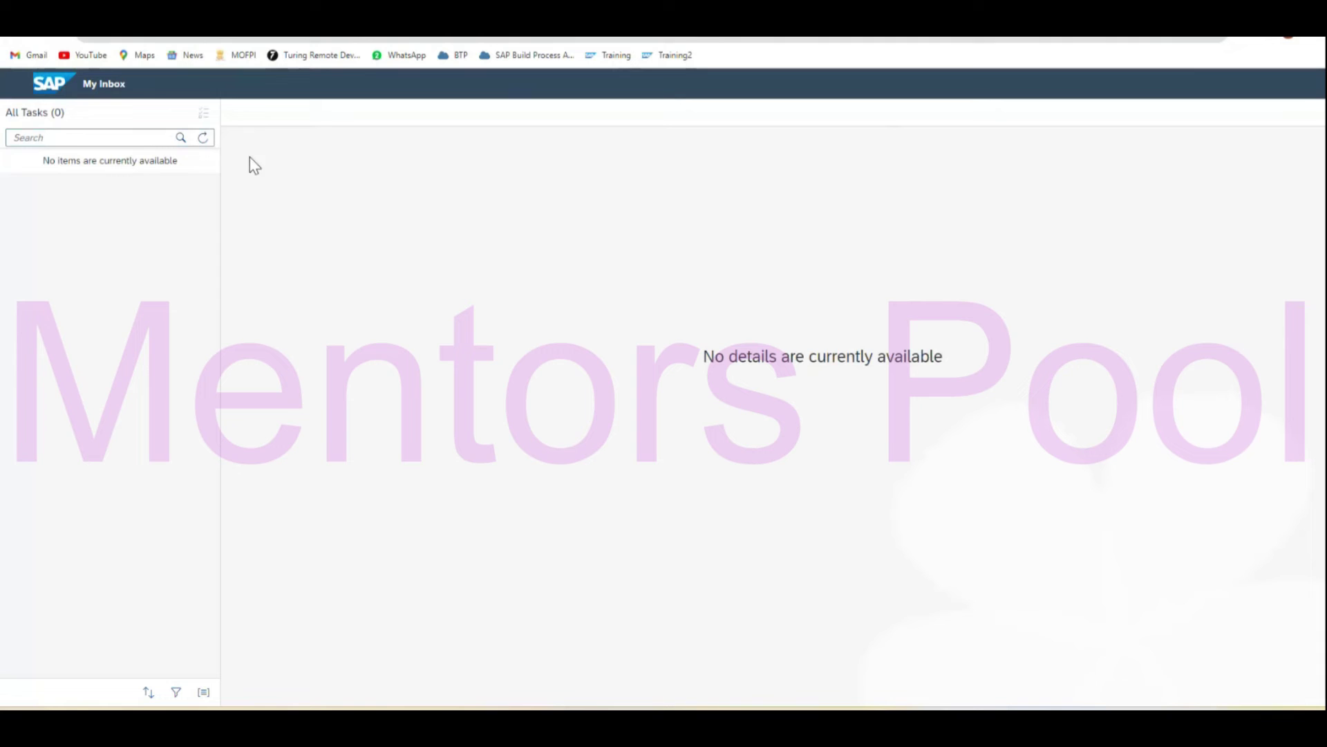
pyautogui.click(203, 137)
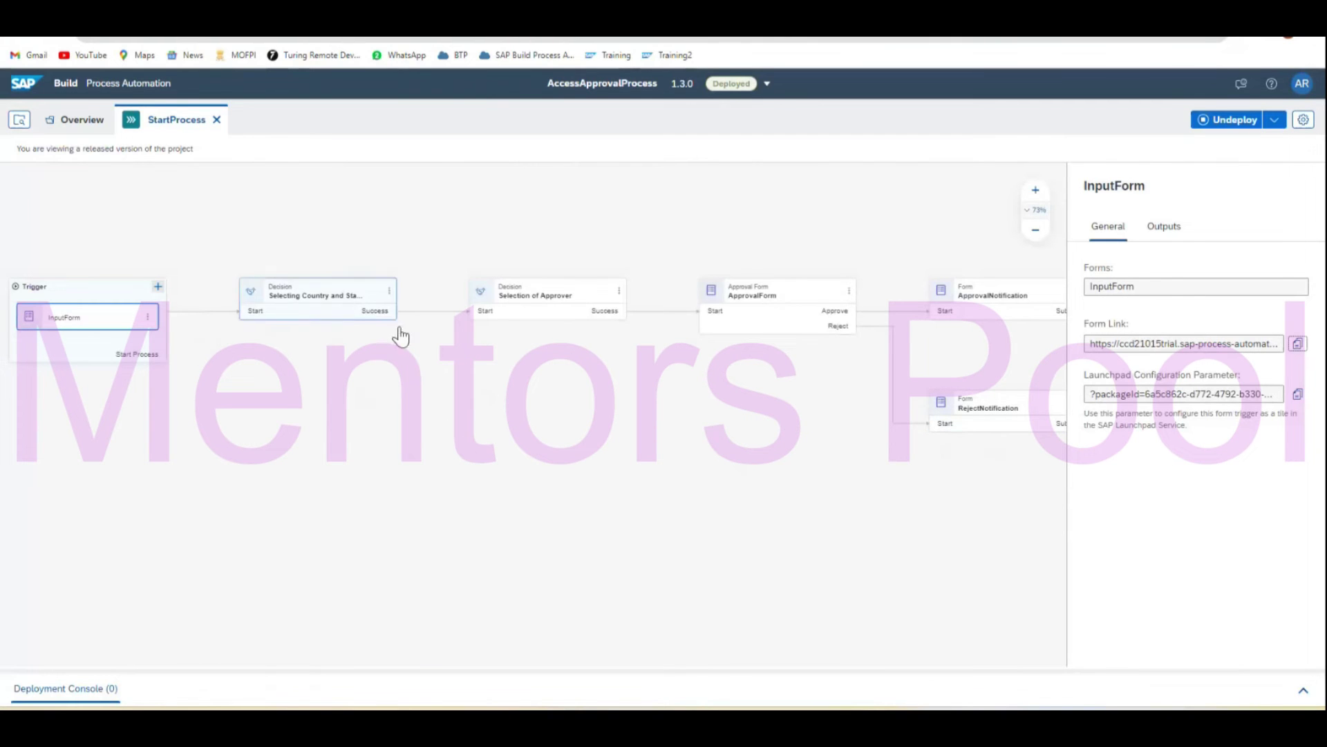
pyautogui.click(326, 305)
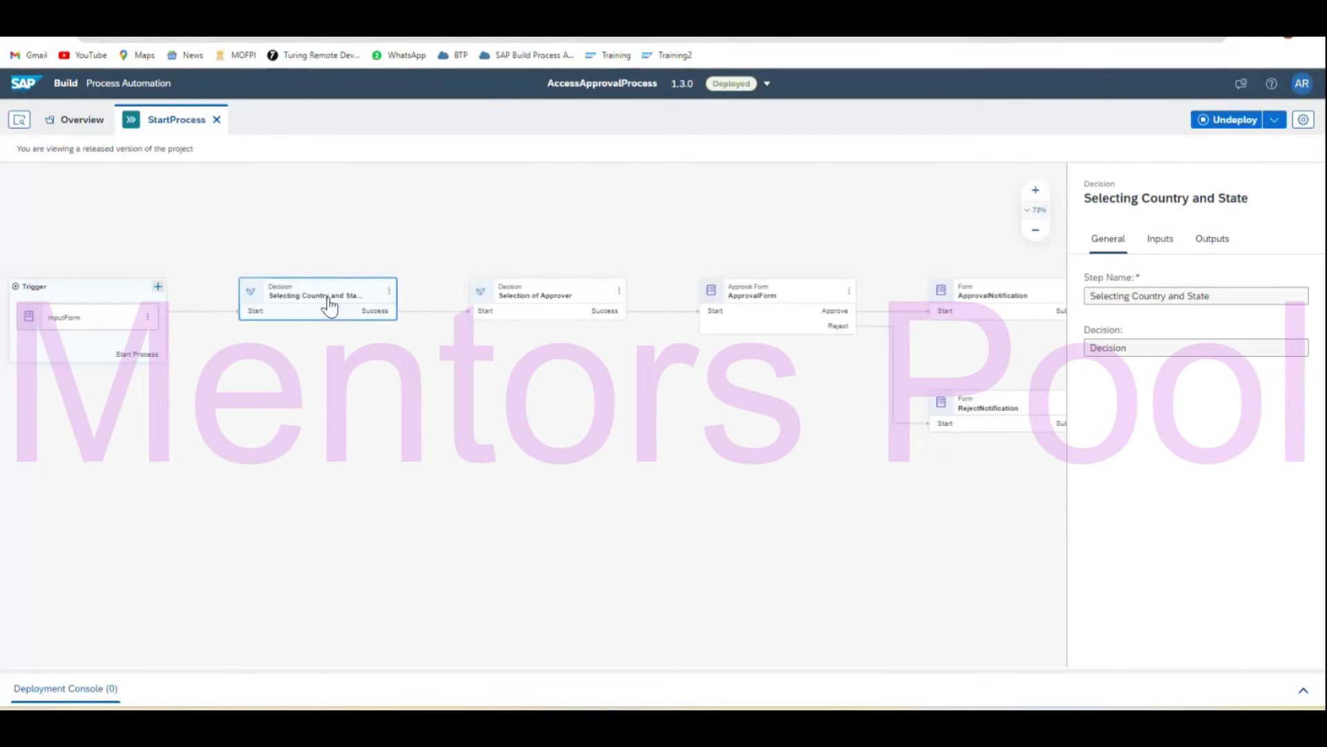
pyautogui.click(1162, 242)
pyautogui.click(1107, 242)
pyautogui.click(138, 322)
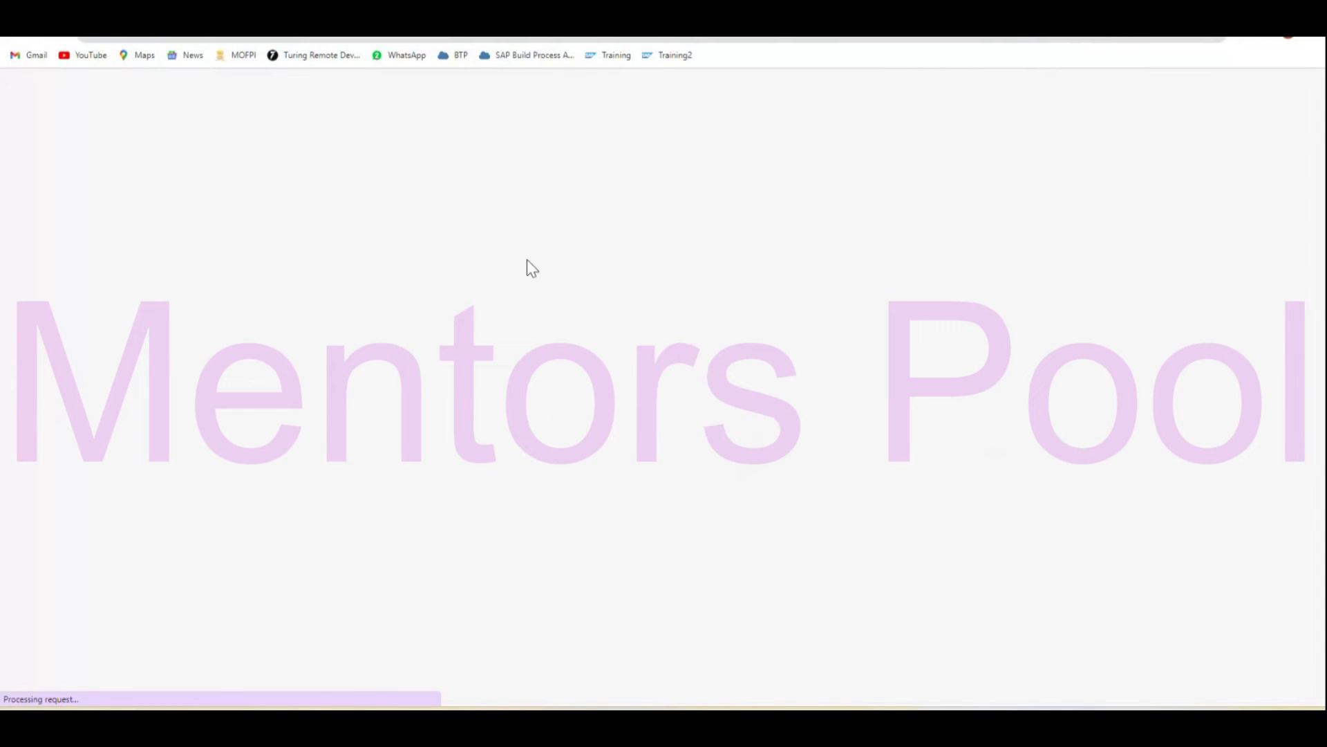
# Refill the name and employee ID from saved suggestions and set joining date 09/11/2023.
pyautogui.click(212, 170)
pyautogui.click(208, 196)
pyautogui.click(217, 215)
pyautogui.click(220, 256)
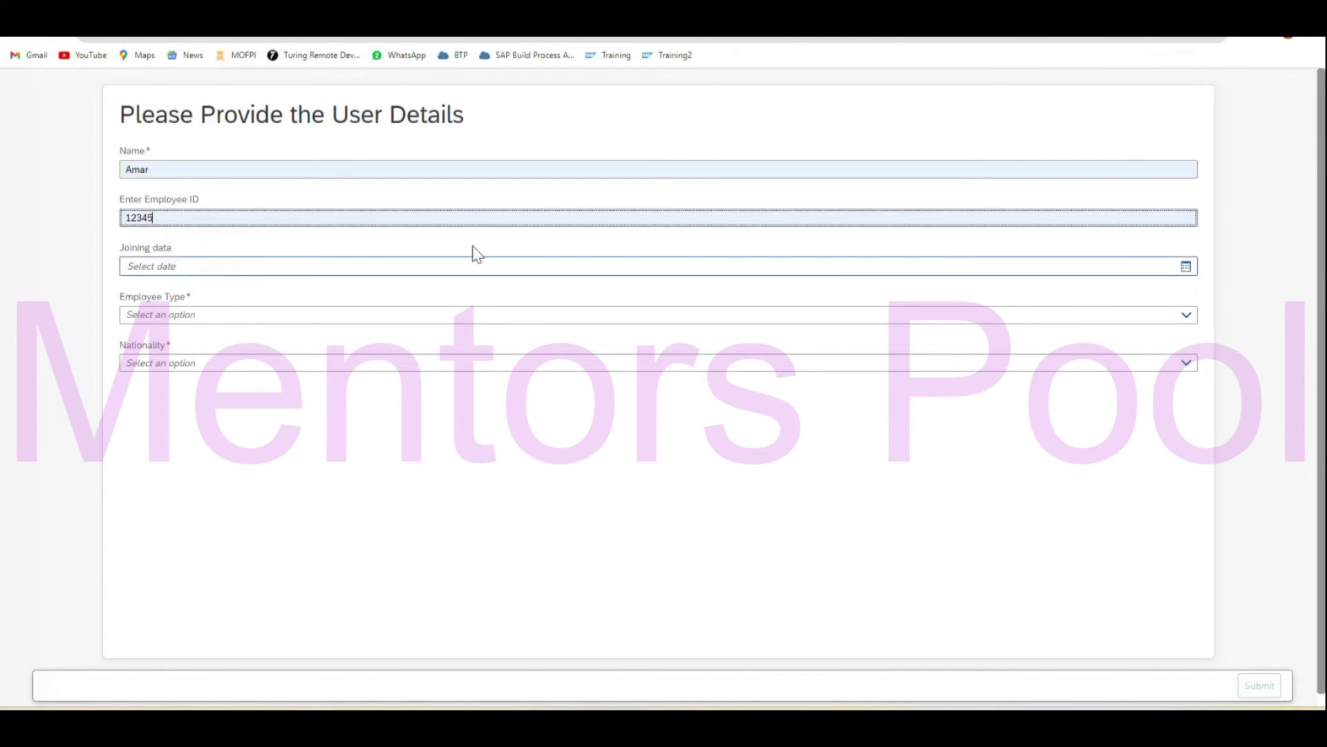
pyautogui.click(1186, 266)
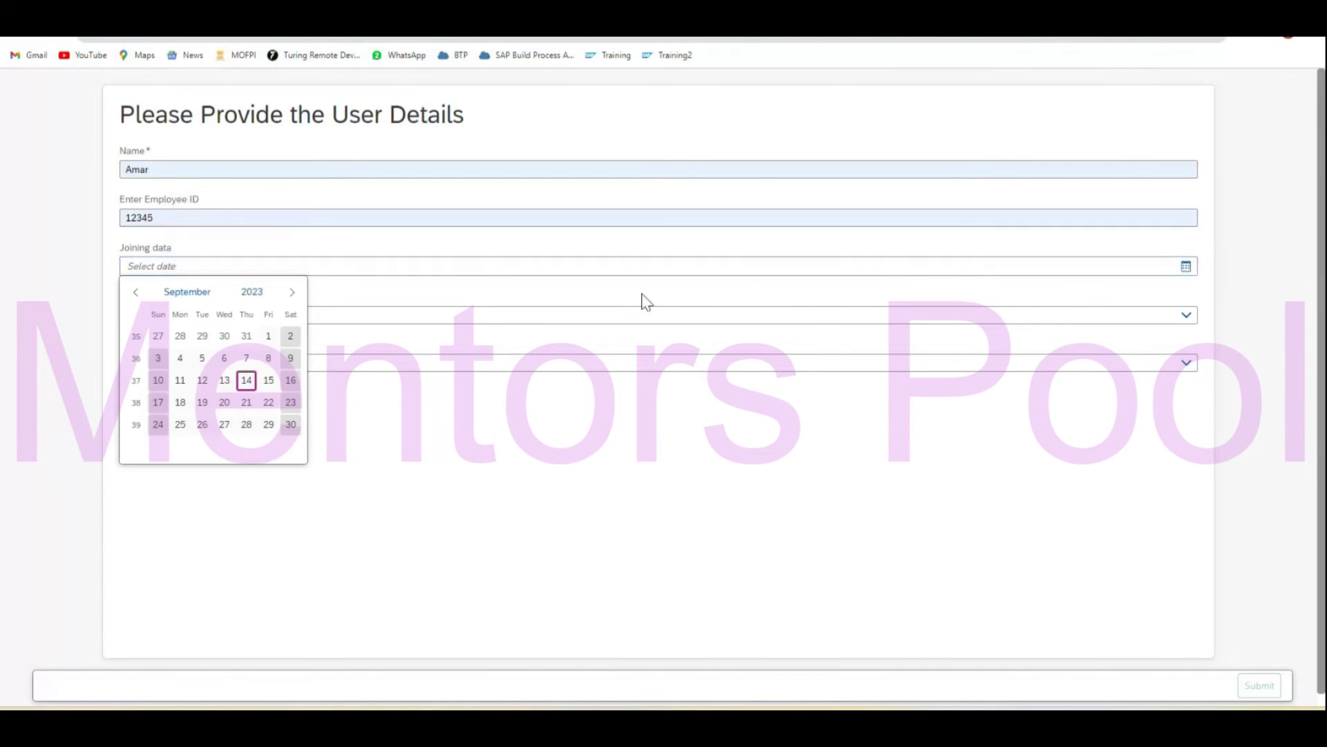
pyautogui.click(181, 380)
# Choose Permanent employee type and Amirican nationality, then return to the StartProcess designer.
pyautogui.click(250, 315)
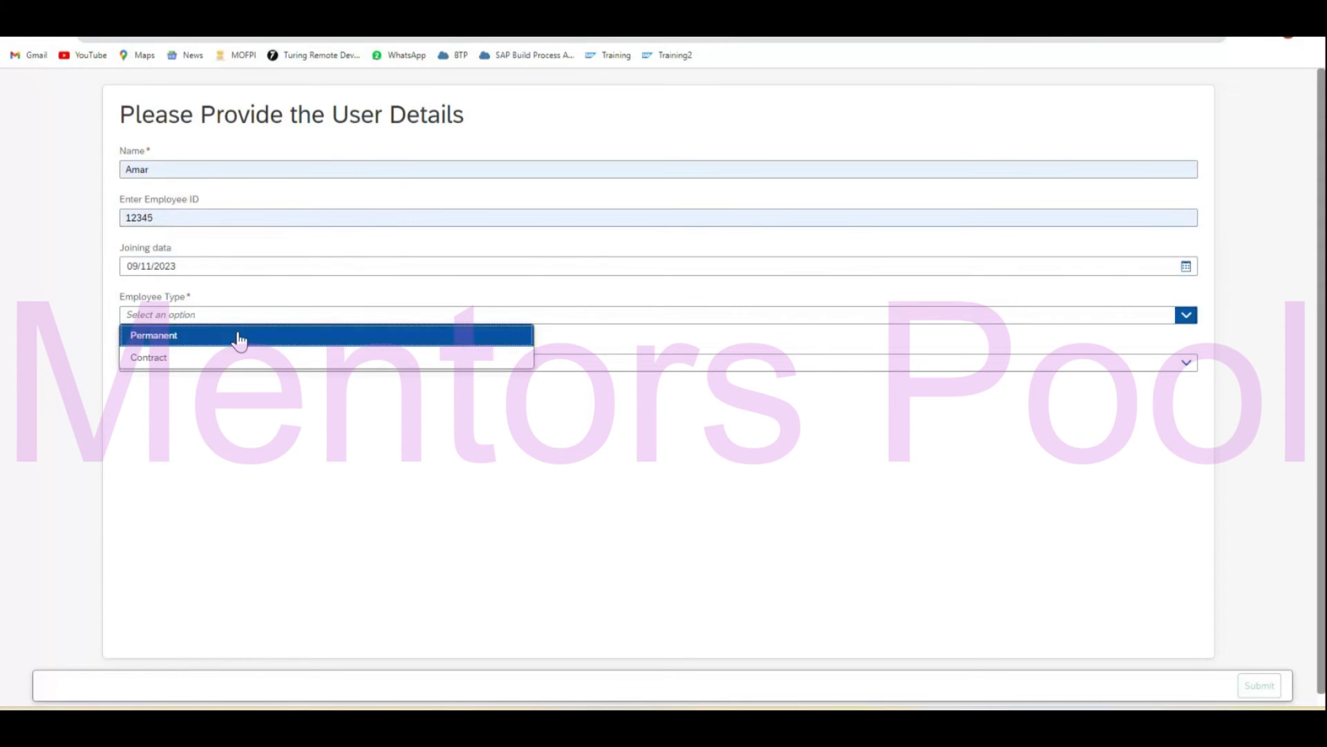
pyautogui.click(237, 337)
pyautogui.click(247, 365)
pyautogui.click(237, 382)
pyautogui.click(235, 372)
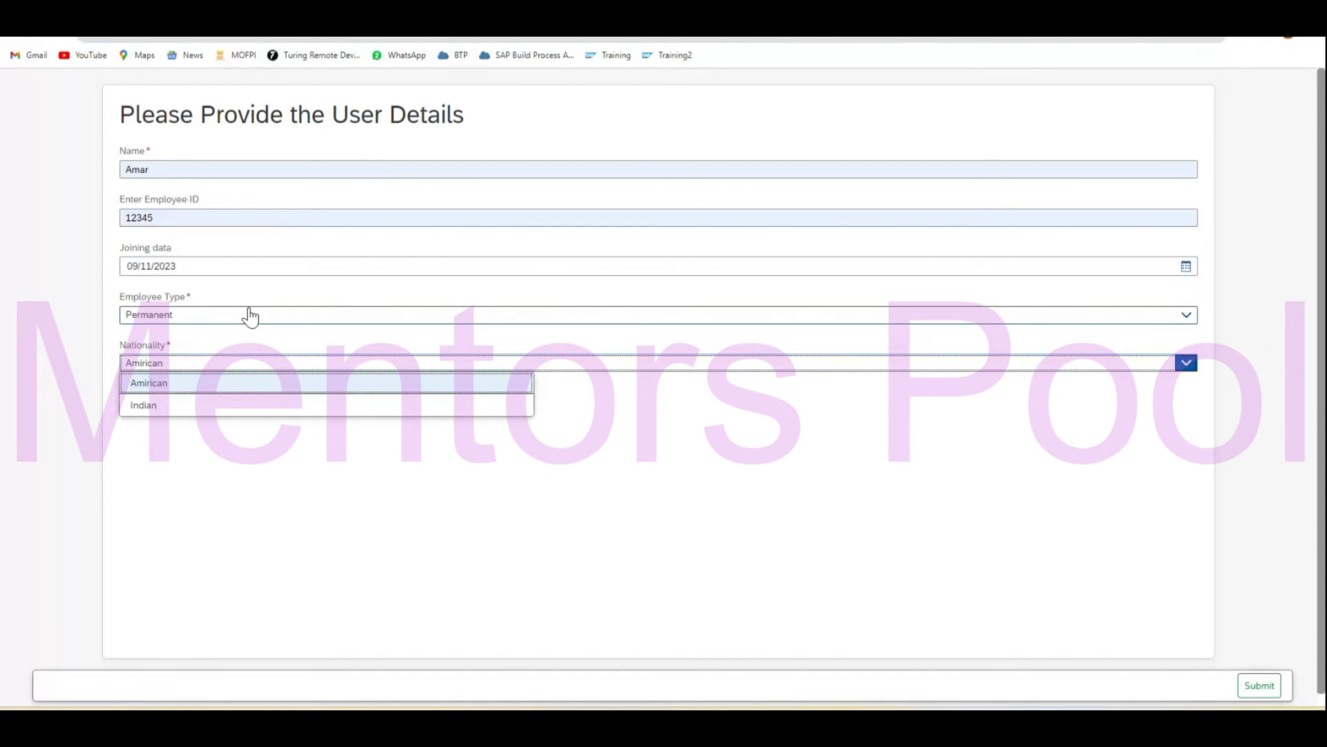
pyautogui.click(66, 368)
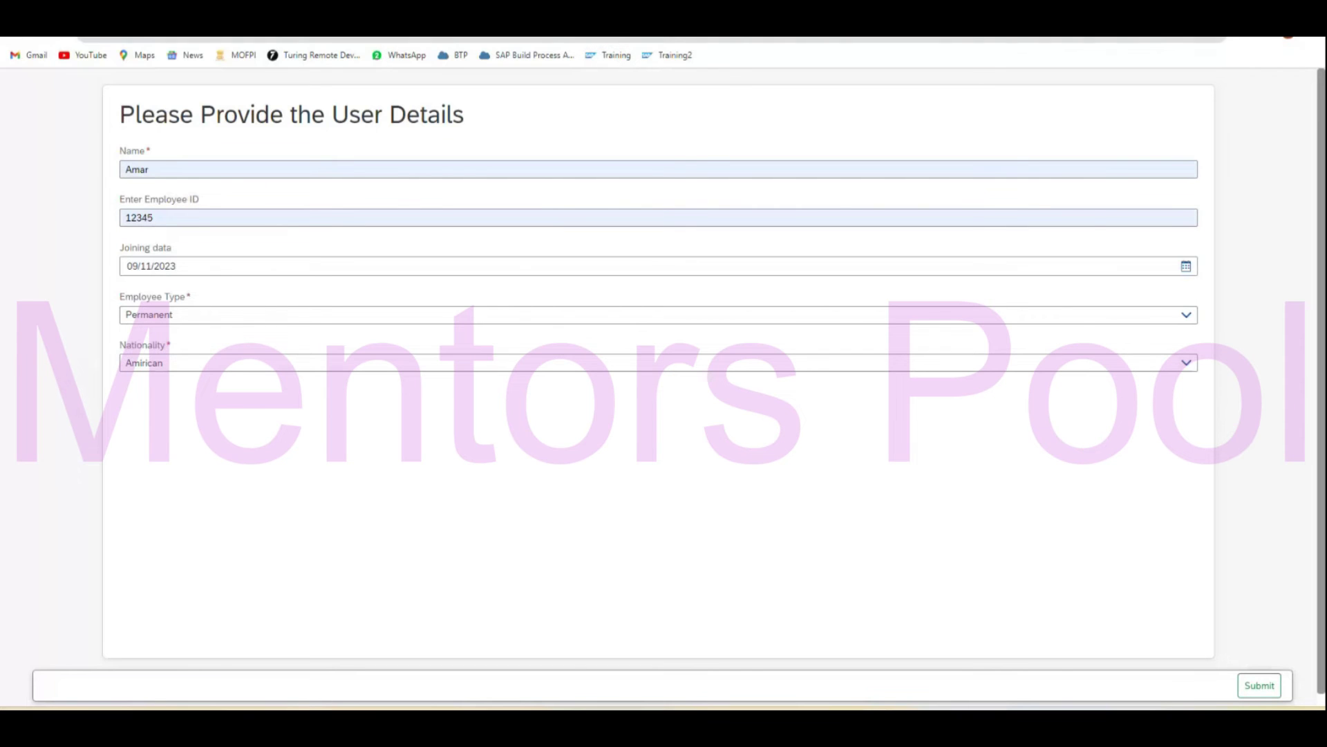
pyautogui.click(643, 13)
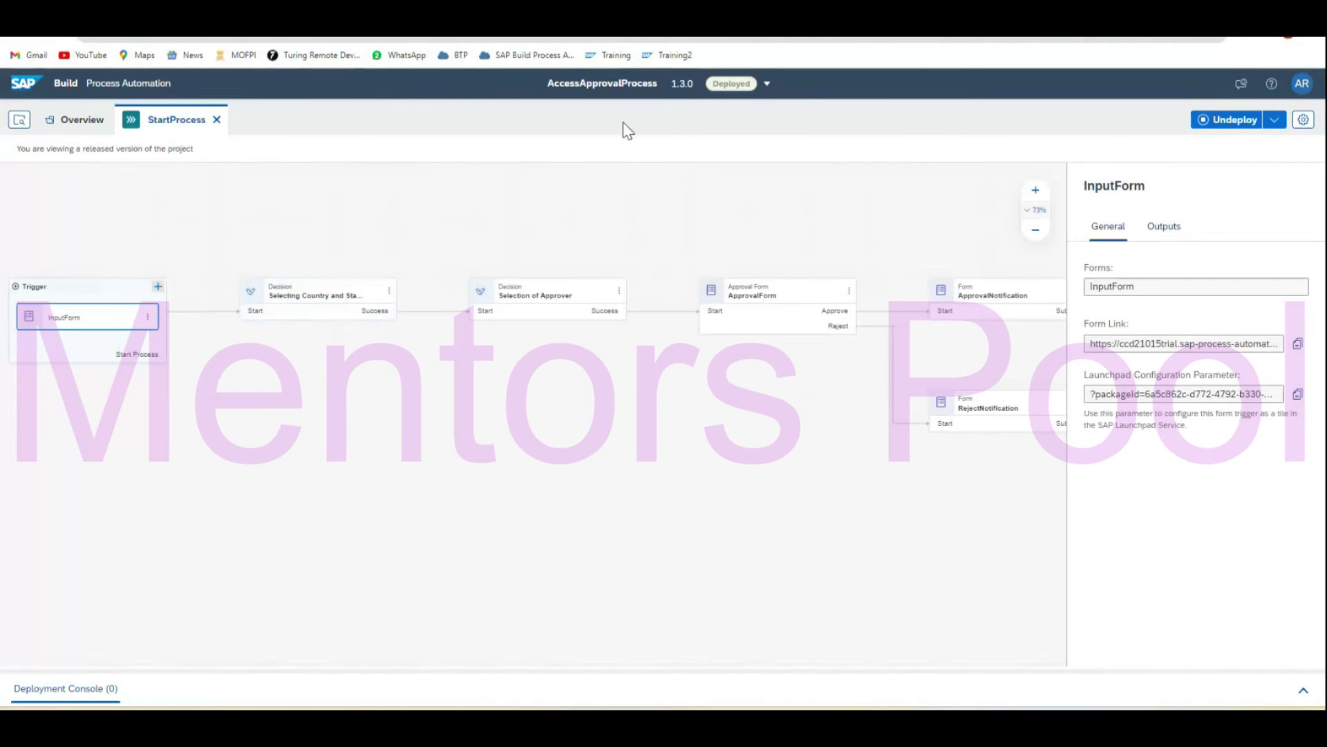
# Switch to the editable project version and select the InputForm's Nationality field.
pyautogui.click(766, 83)
pyautogui.click(749, 123)
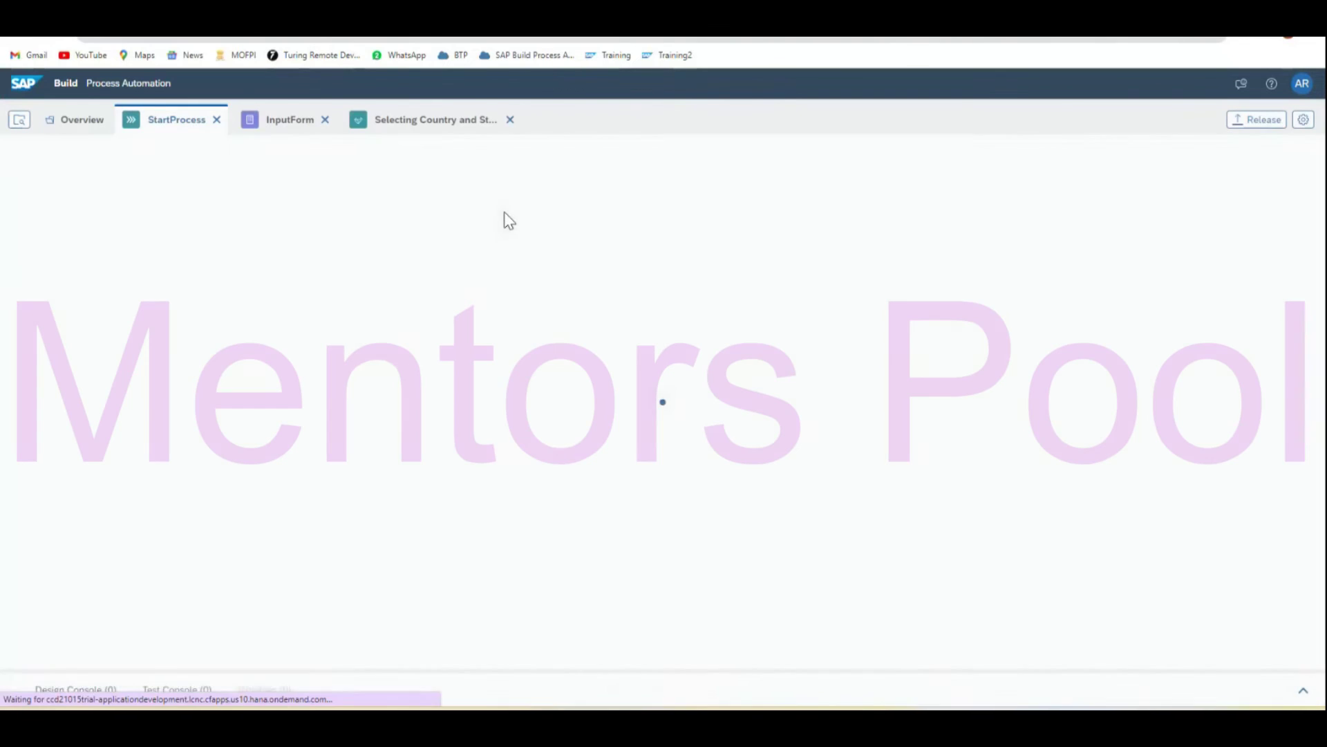
pyautogui.doubleClick(104, 317)
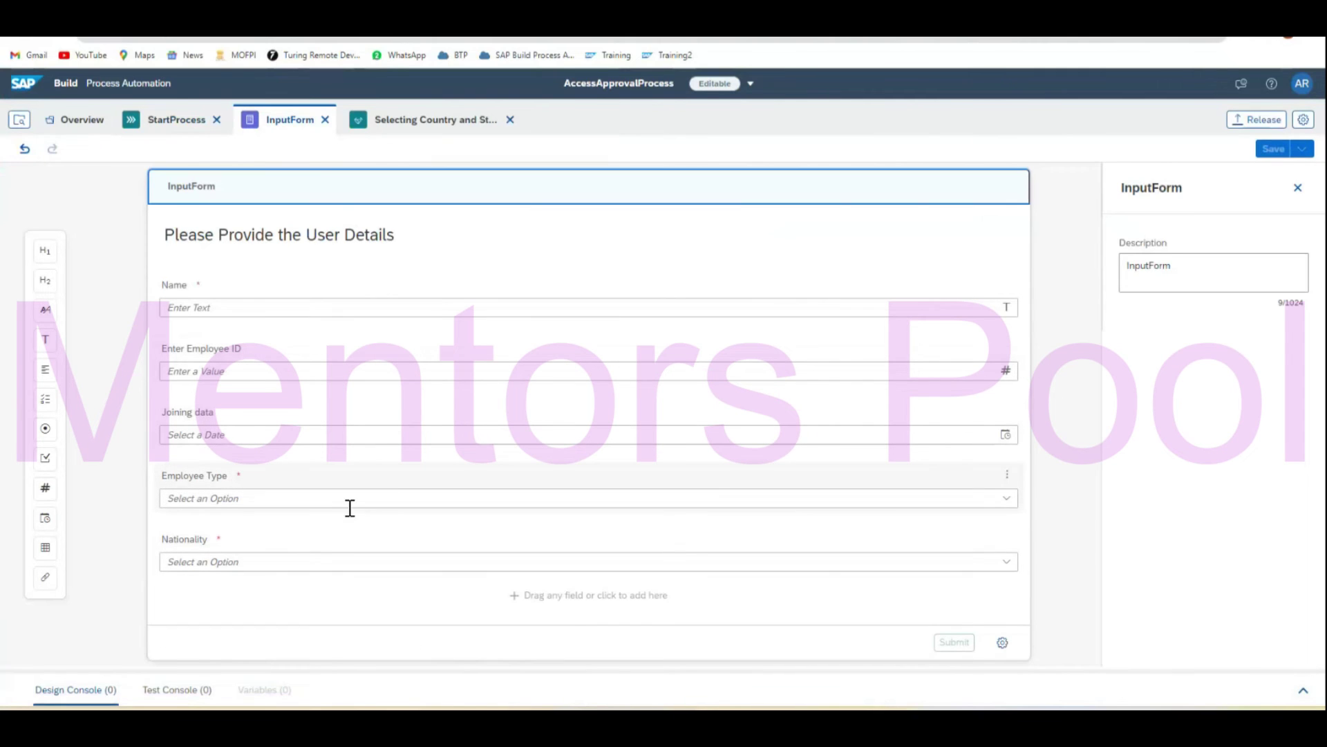
pyautogui.click(350, 508)
pyautogui.click(385, 554)
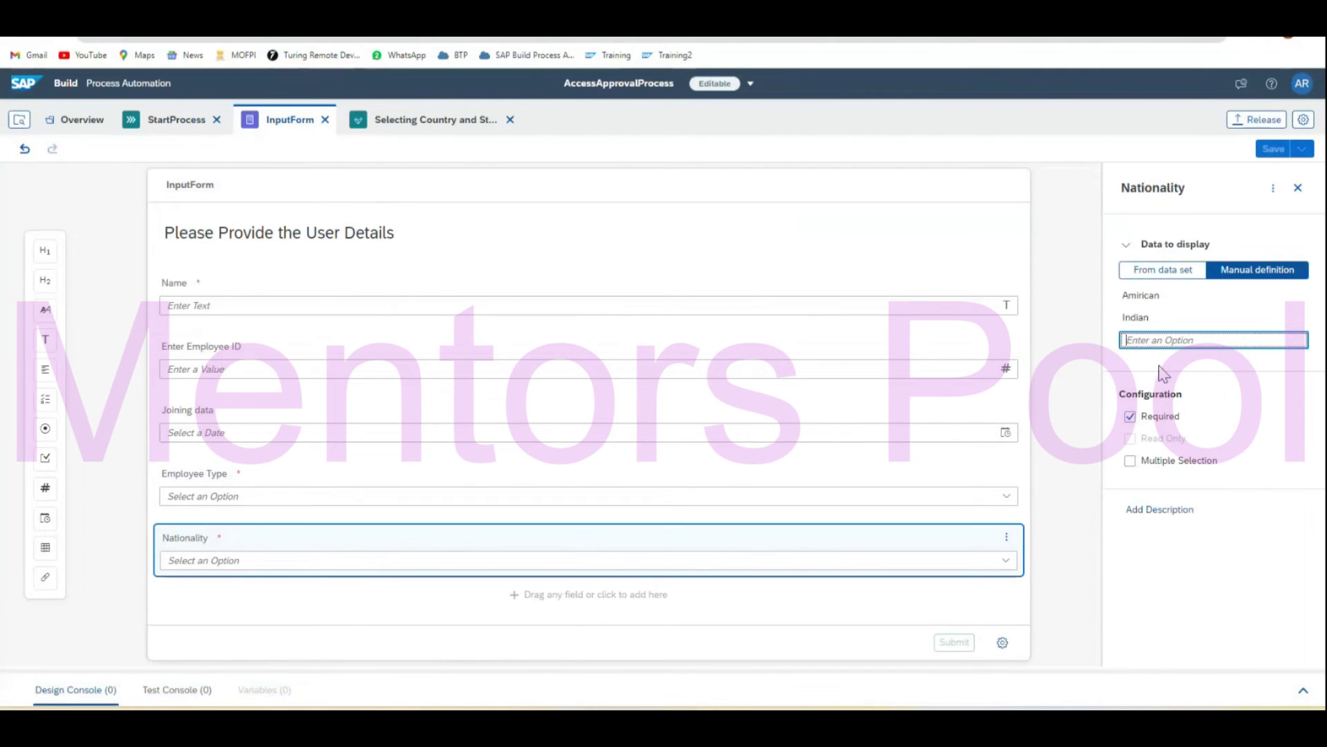
# Correct the Nationality option 'Amirican' to 'American', save, and start releasing version 1.3.1.
pyautogui.doubleClick(1148, 297)
pyautogui.click(1141, 298)
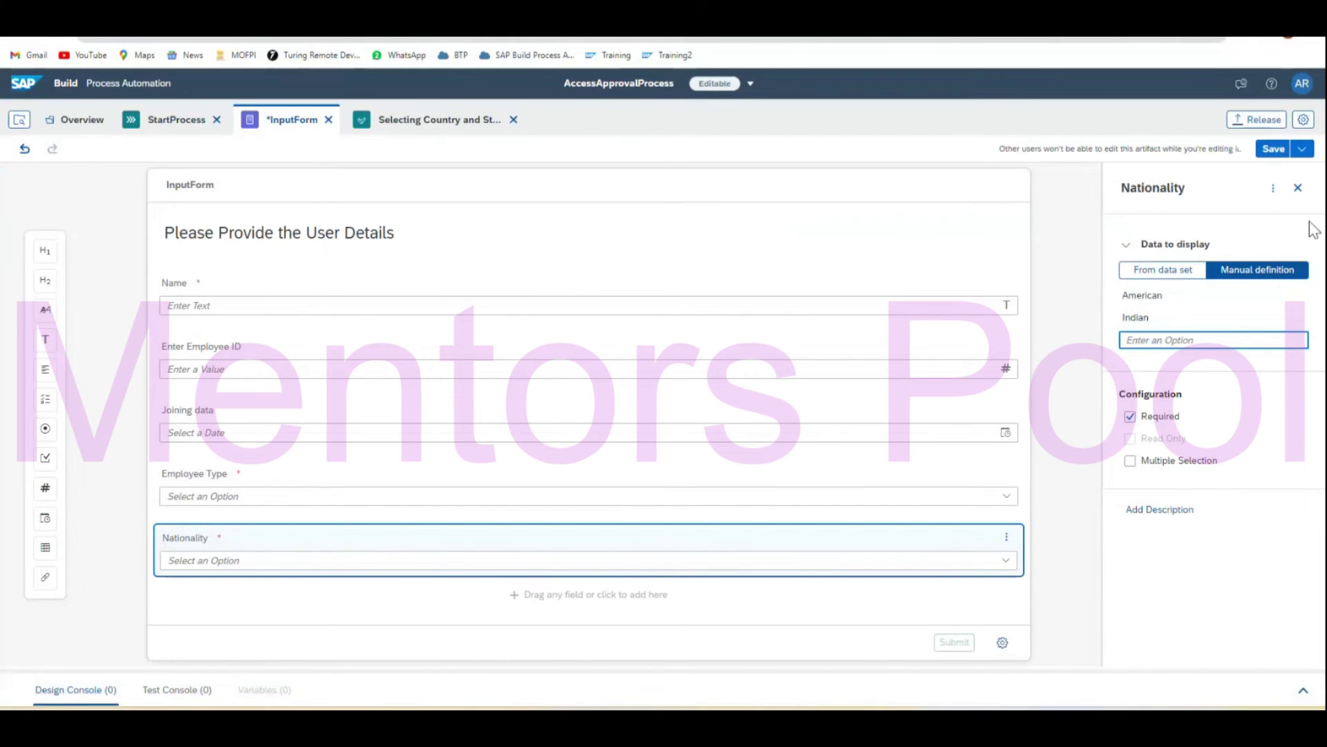
pyautogui.click(1275, 151)
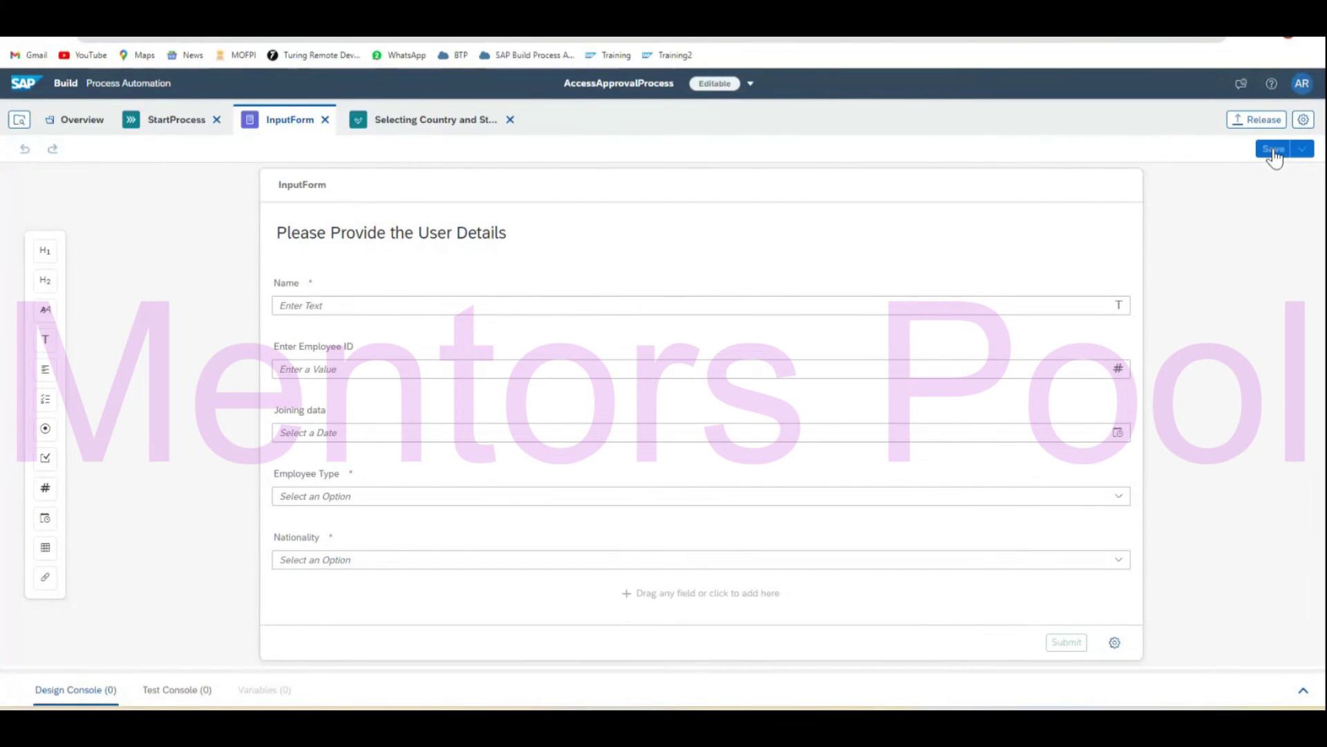
pyautogui.click(1248, 119)
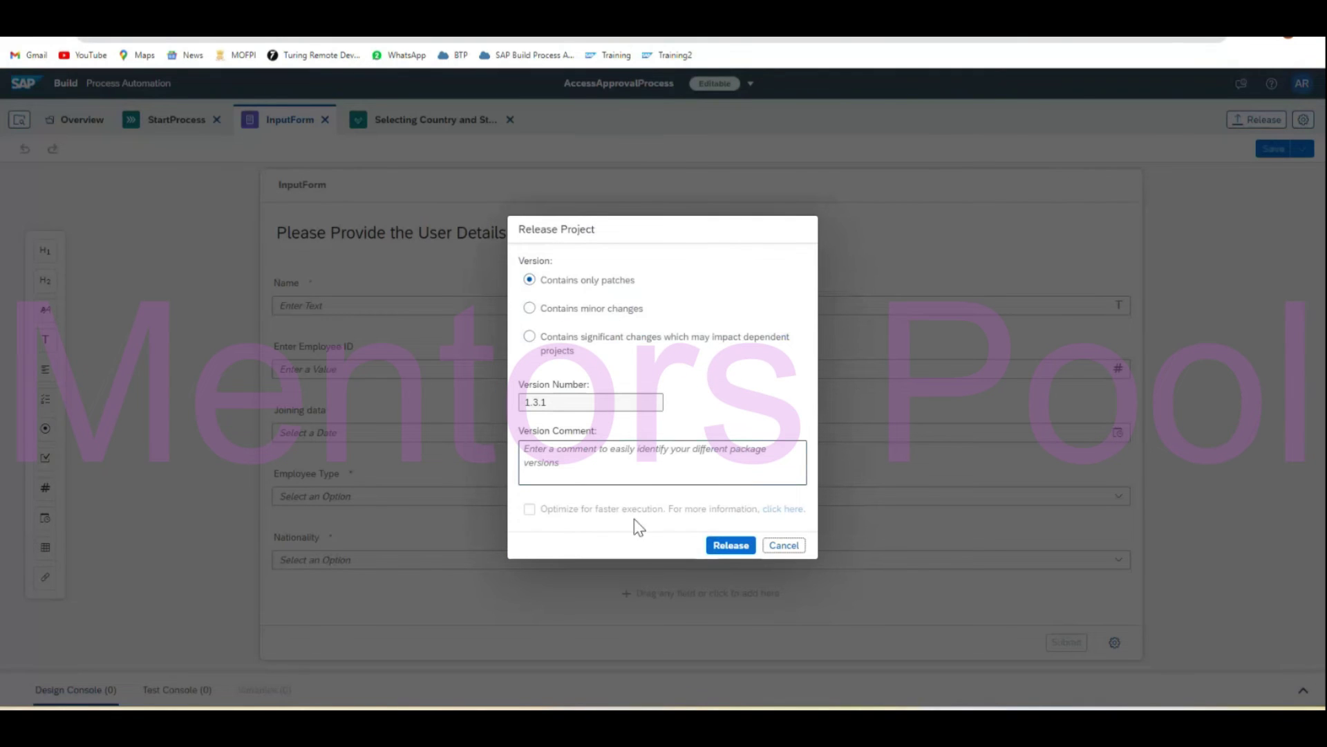
# Release the project as version 1.3.1 and deploy it.
pyautogui.click(733, 546)
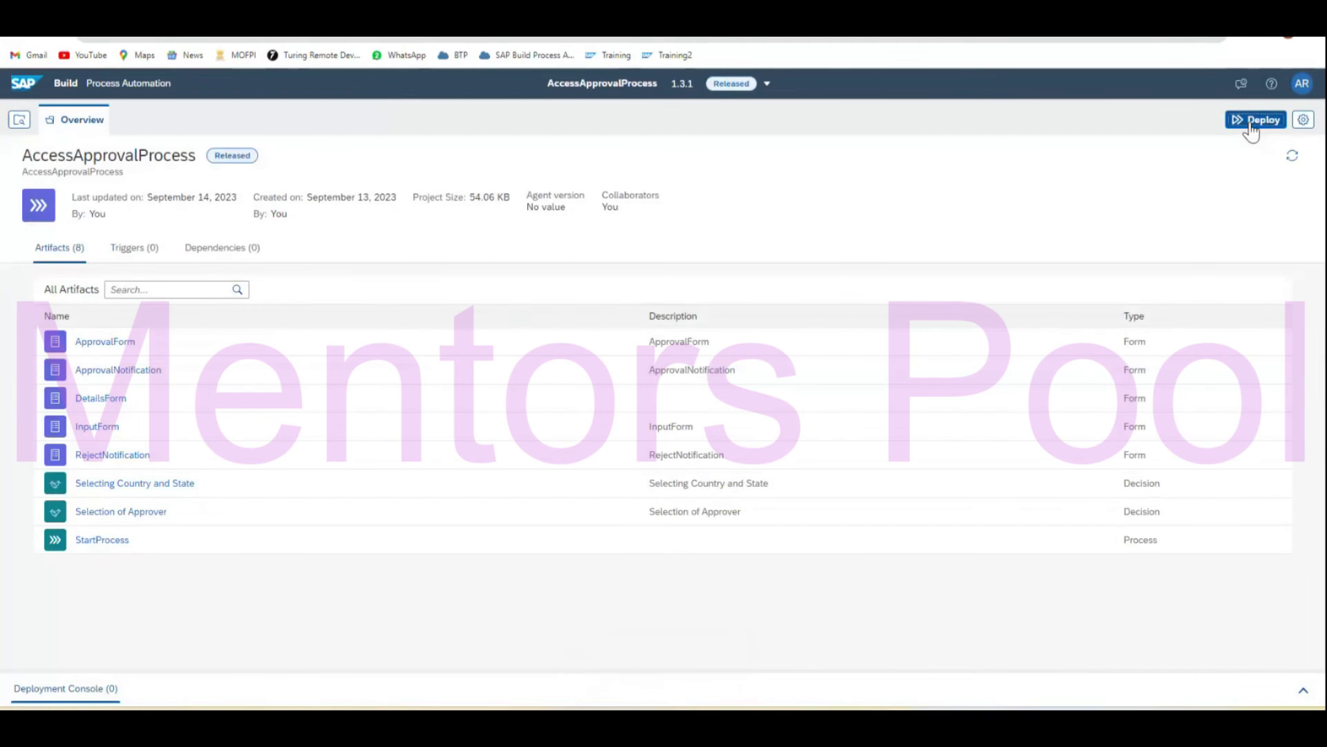
pyautogui.click(1252, 129)
pyautogui.click(968, 621)
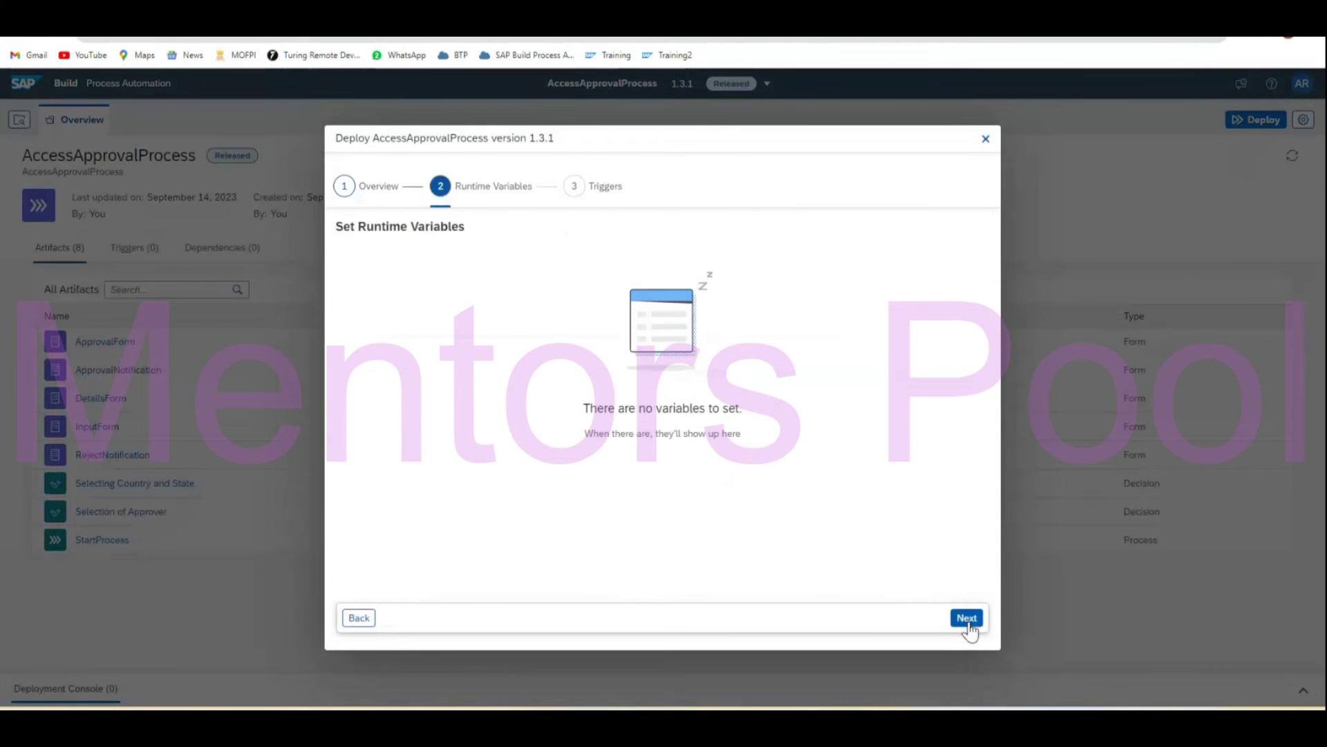
pyautogui.click(969, 622)
pyautogui.click(971, 622)
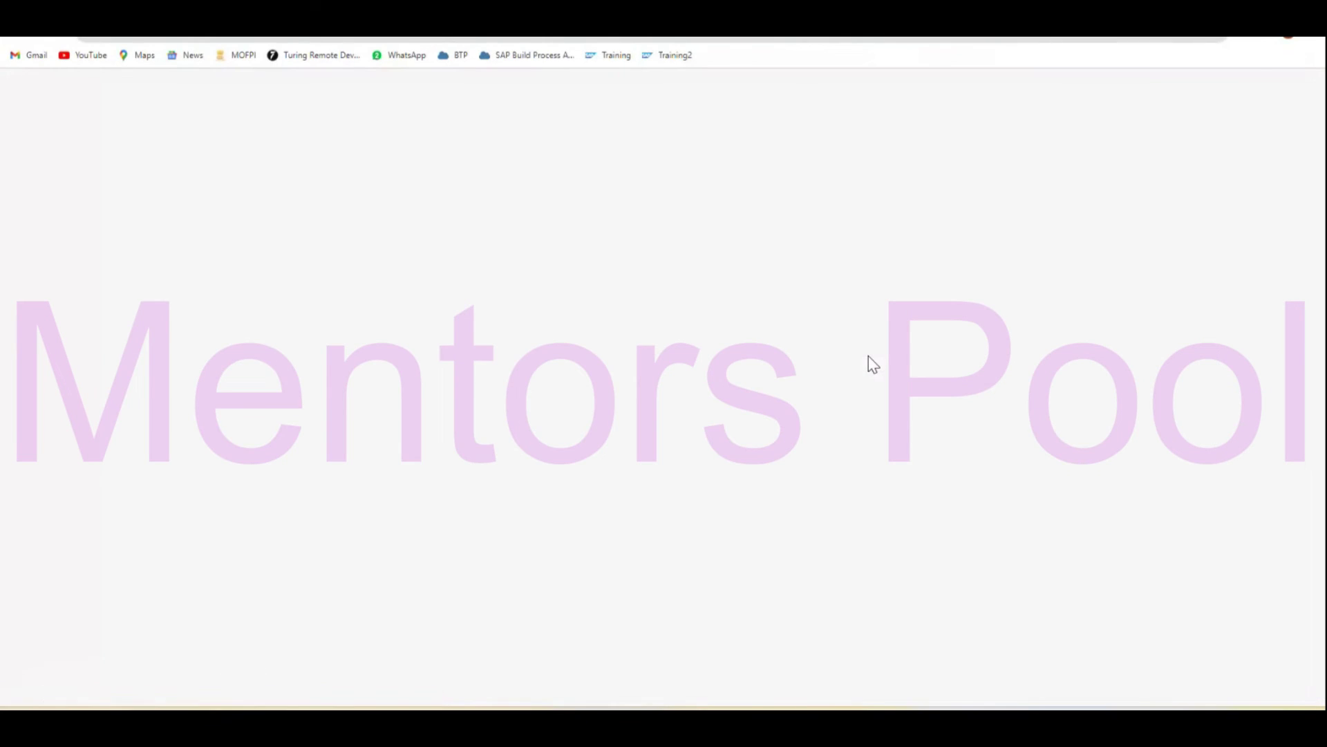
# In the user details form, set nationality American, employee type Permanent and joining date September 11.
pyautogui.click(270, 366)
pyautogui.click(208, 385)
pyautogui.click(213, 314)
pyautogui.click(216, 333)
pyautogui.click(216, 266)
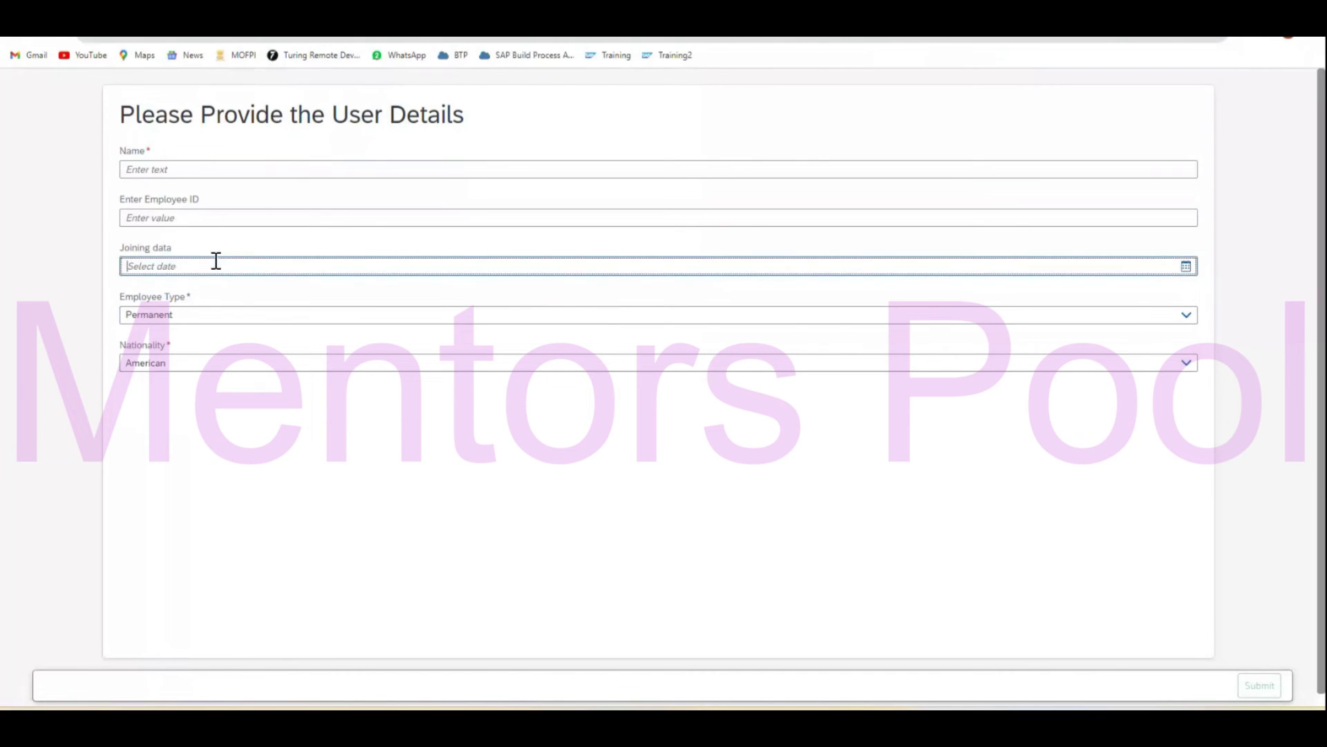
pyautogui.click(1186, 267)
pyautogui.click(179, 380)
# Fill the employee ID and name from suggestions, submit the form, and go to My Inbox.
pyautogui.click(178, 219)
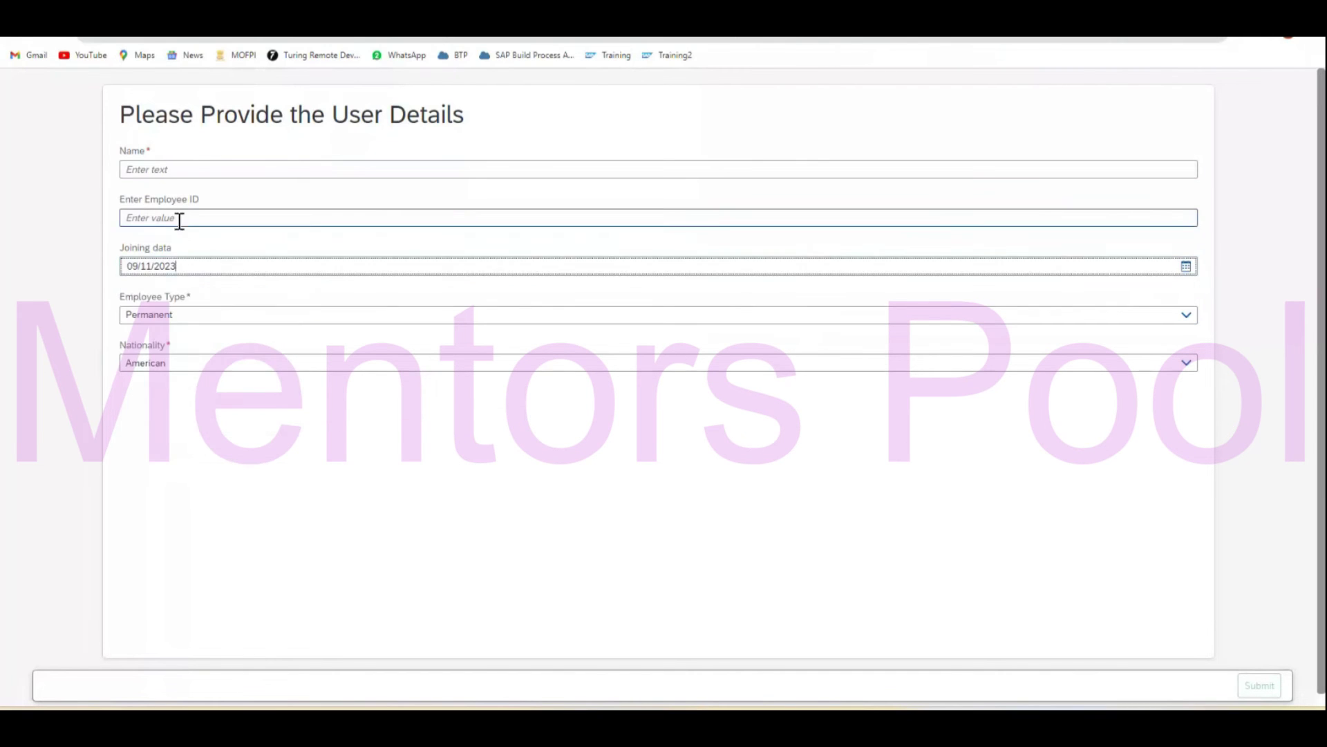
pyautogui.click(191, 242)
pyautogui.click(184, 173)
pyautogui.click(185, 198)
pyautogui.click(1246, 686)
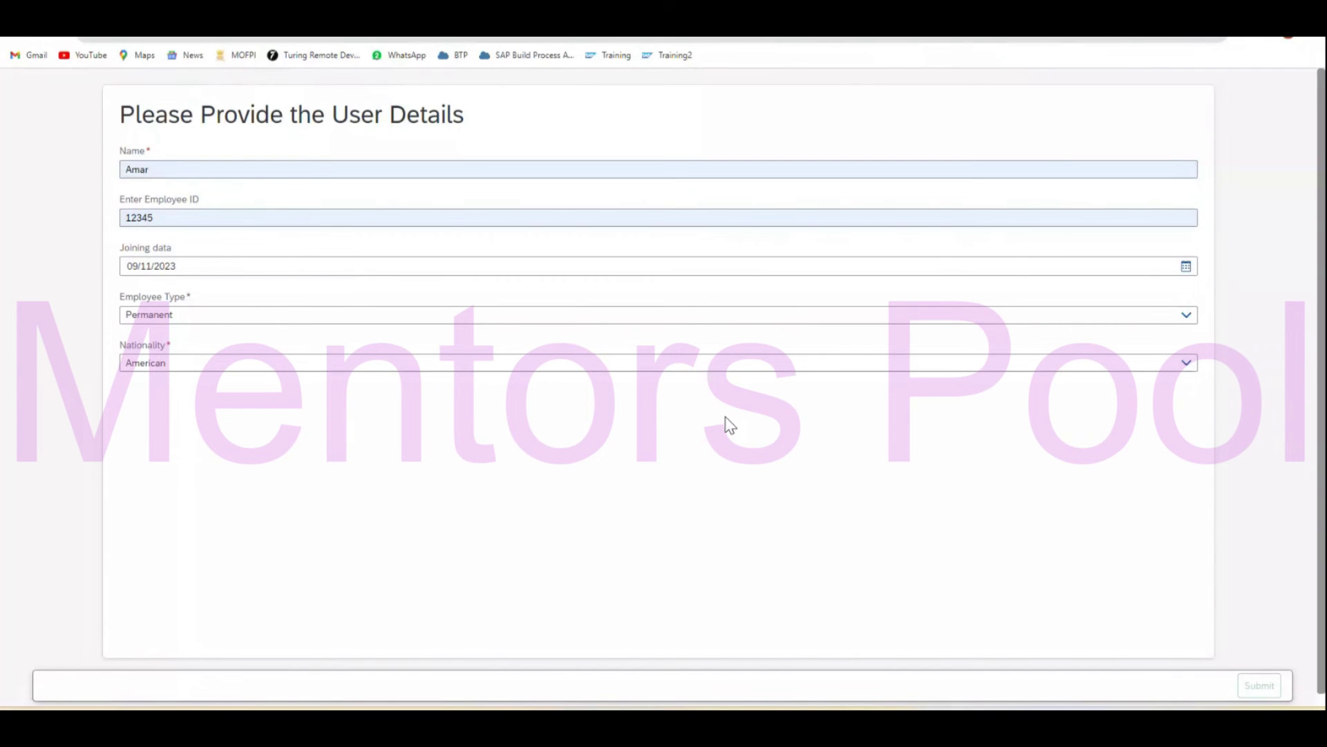
pyautogui.hotkey('ctrl', 'Tab')
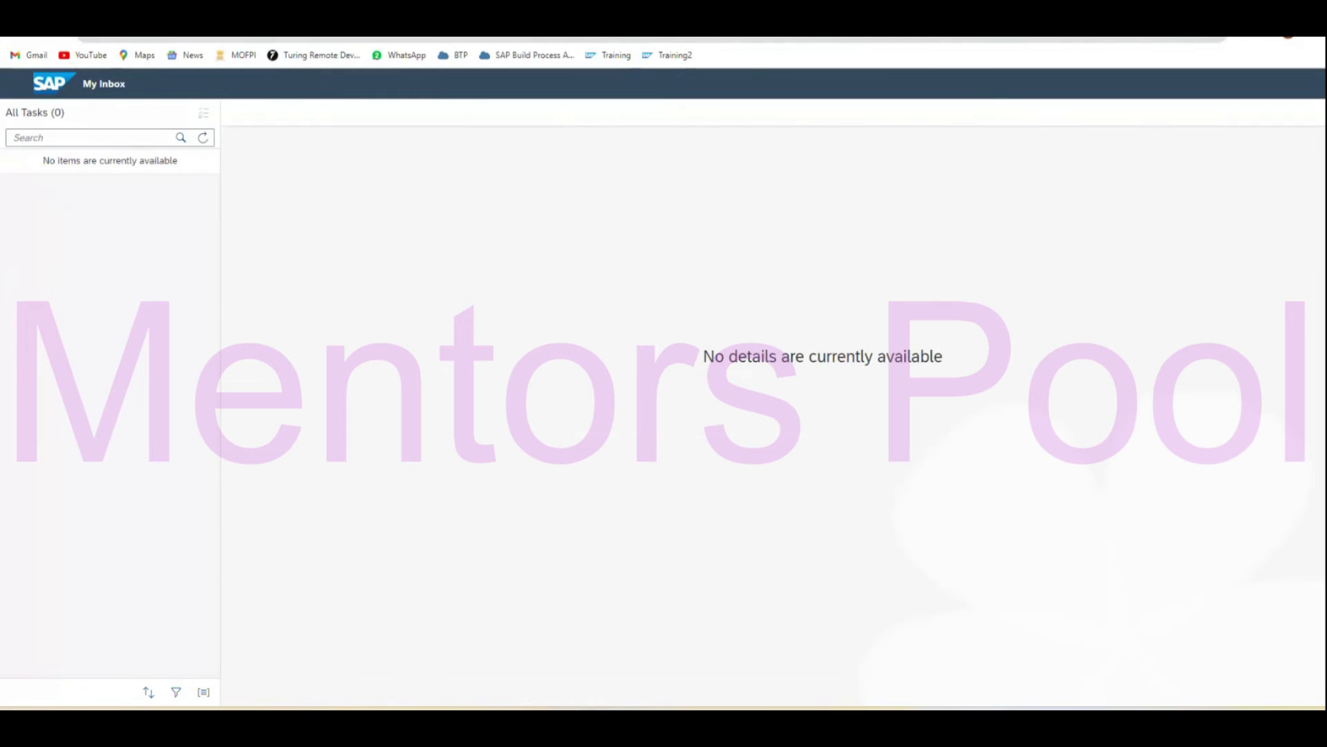
# Open the new approval task, check Nationality American and Country America, comment 'A' and approve.
pyautogui.click(203, 139)
pyautogui.click(139, 206)
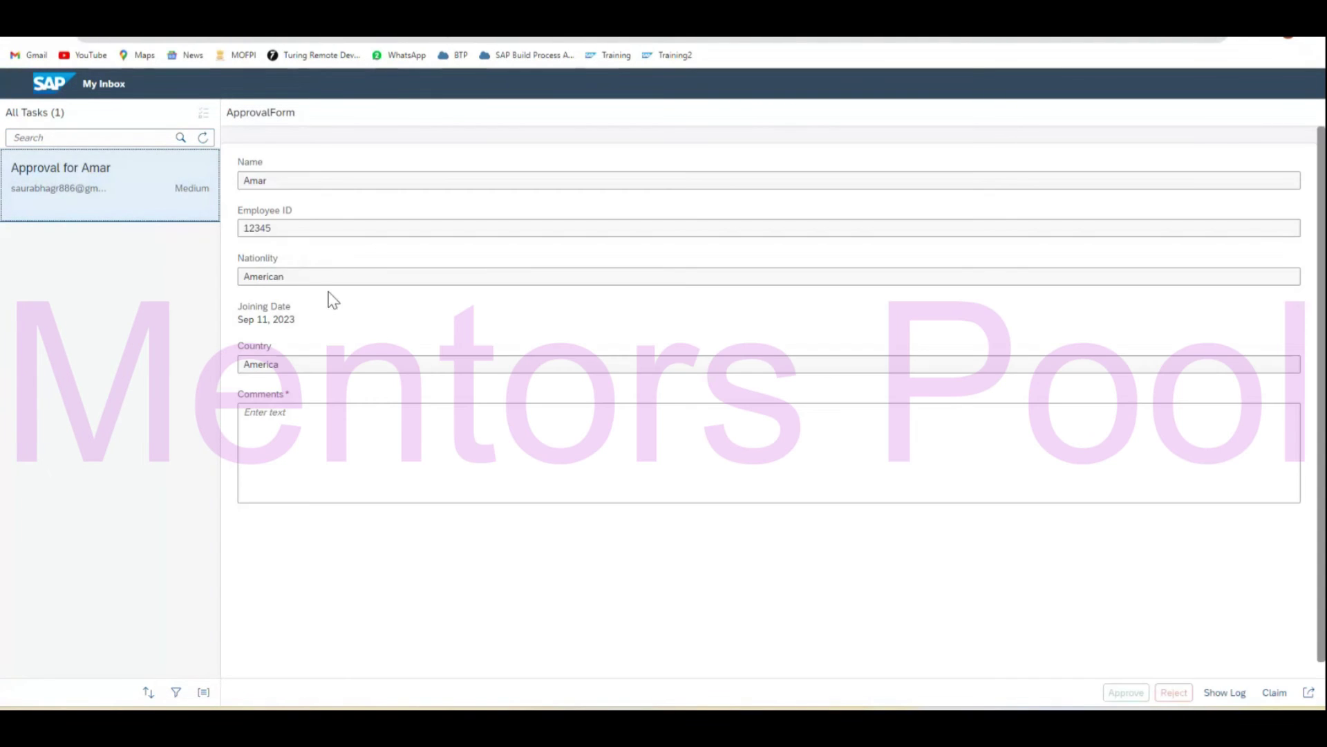
pyautogui.click(253, 181)
pyautogui.click(285, 229)
pyautogui.click(289, 276)
pyautogui.moveTo(305, 278); pyautogui.dragTo(238, 277)
pyautogui.moveTo(308, 370); pyautogui.dragTo(232, 373)
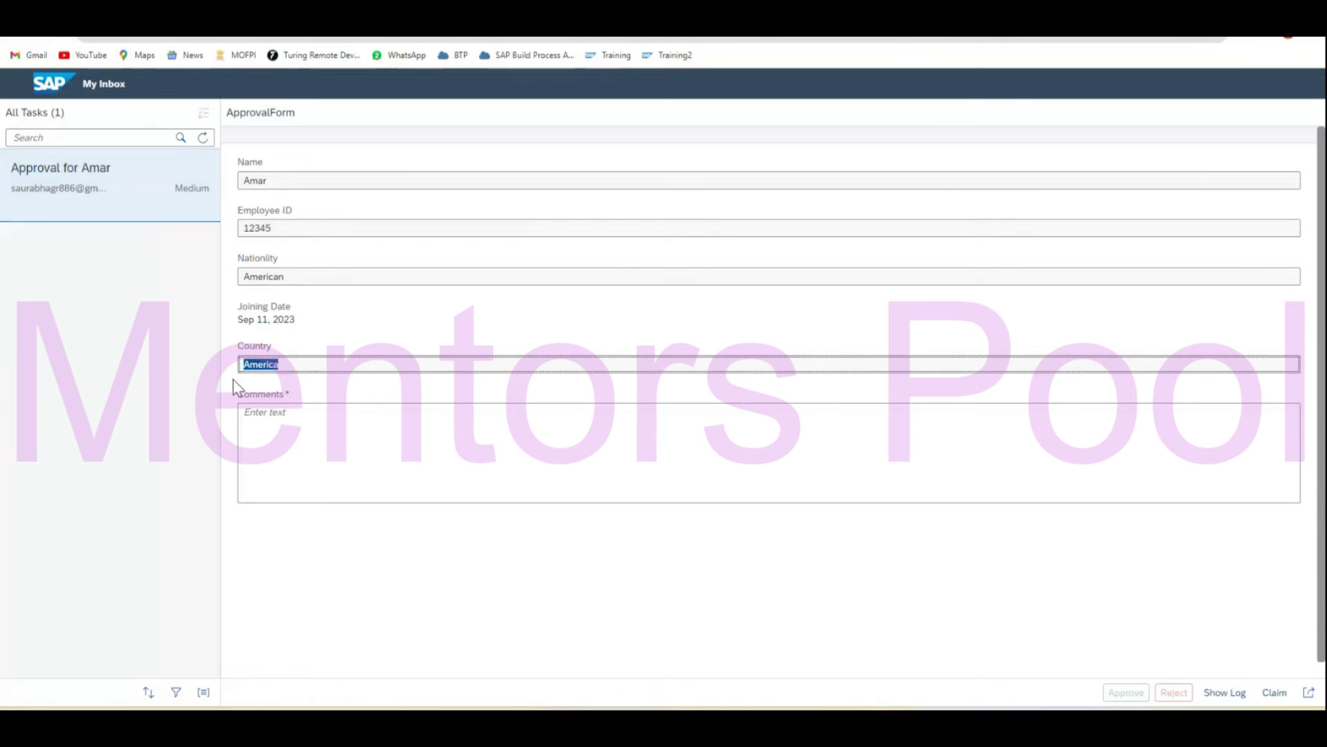
pyautogui.click(349, 444)
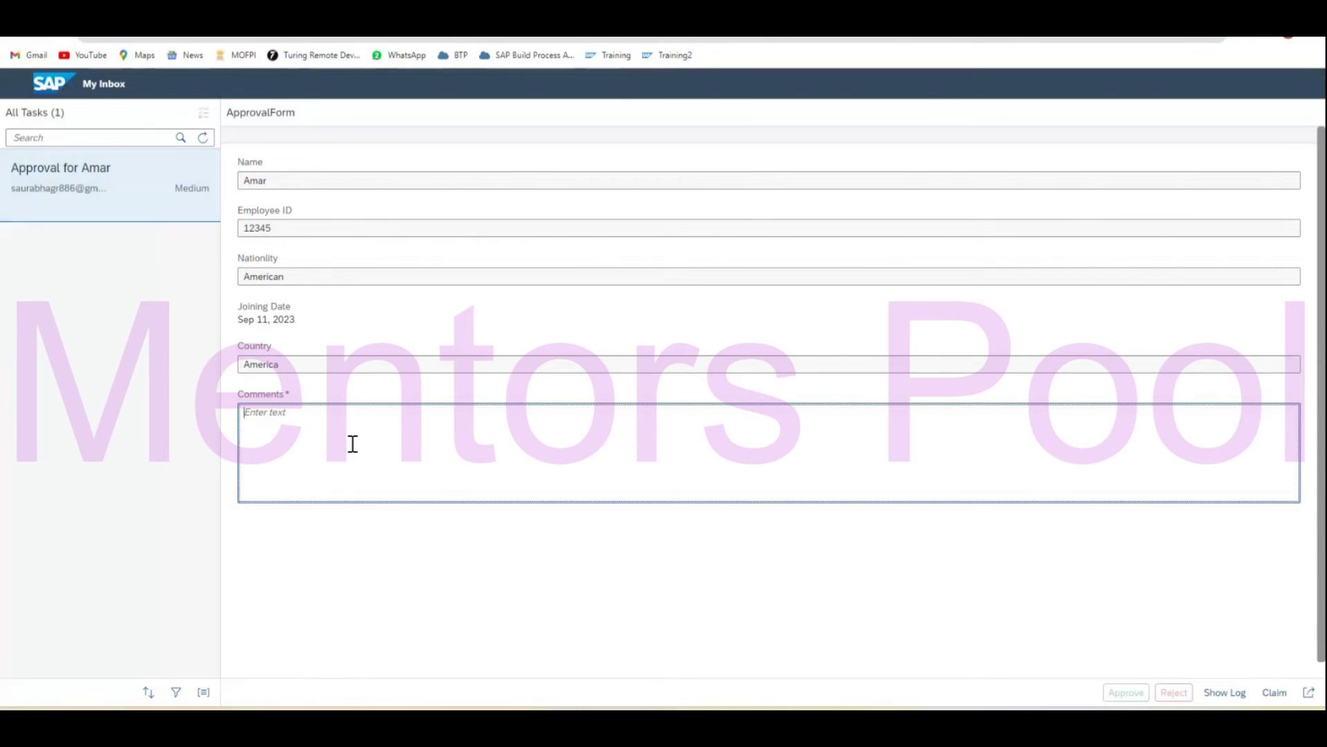
pyautogui.write('Approved')
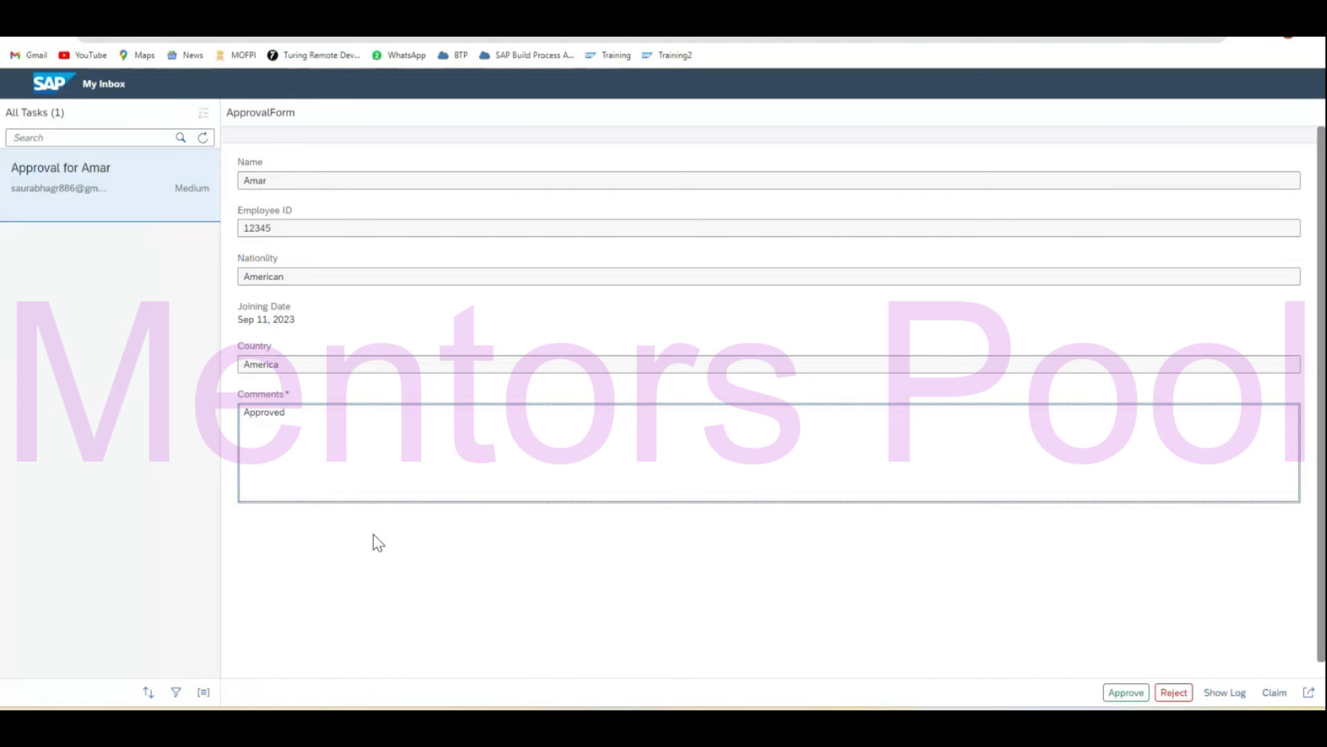
pyautogui.click(378, 543)
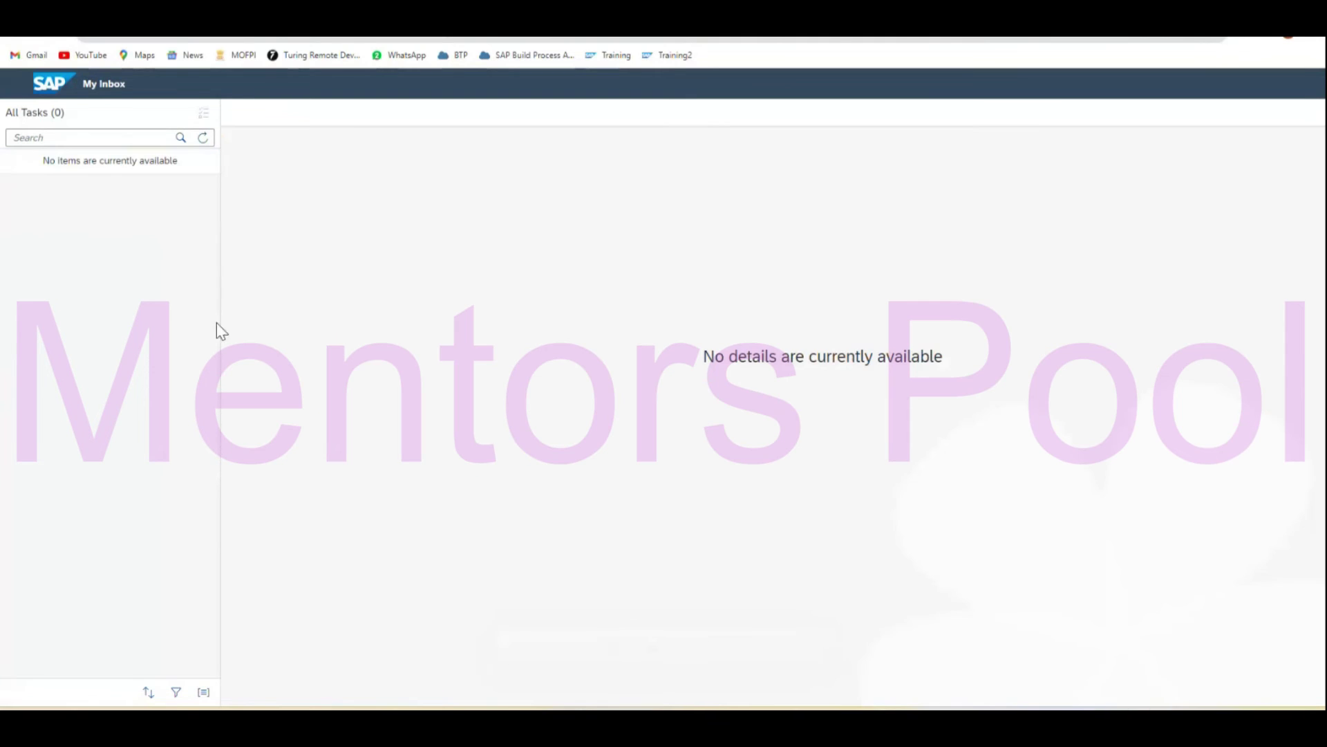
# Refresh the inbox and submit the approval notification for the request.
pyautogui.click(203, 138)
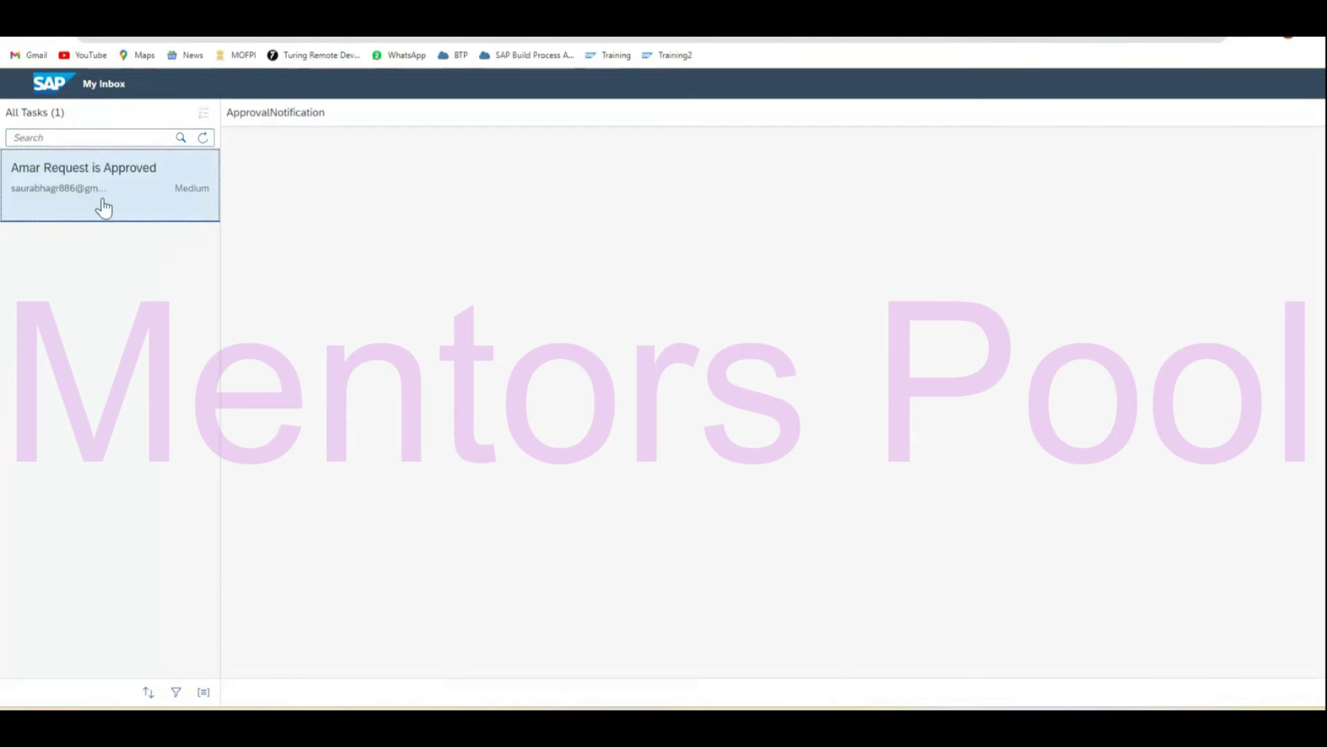
pyautogui.moveTo(237, 207); pyautogui.dragTo(338, 493)
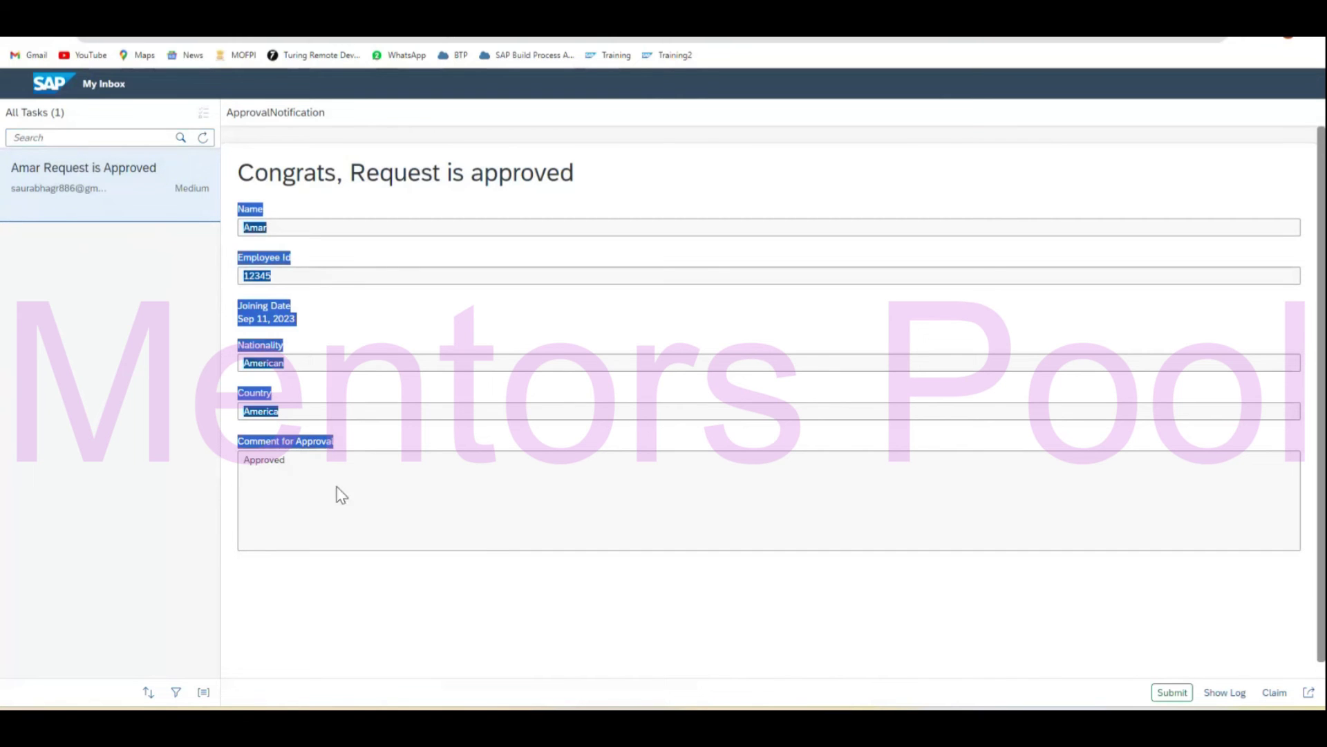
pyautogui.click(483, 561)
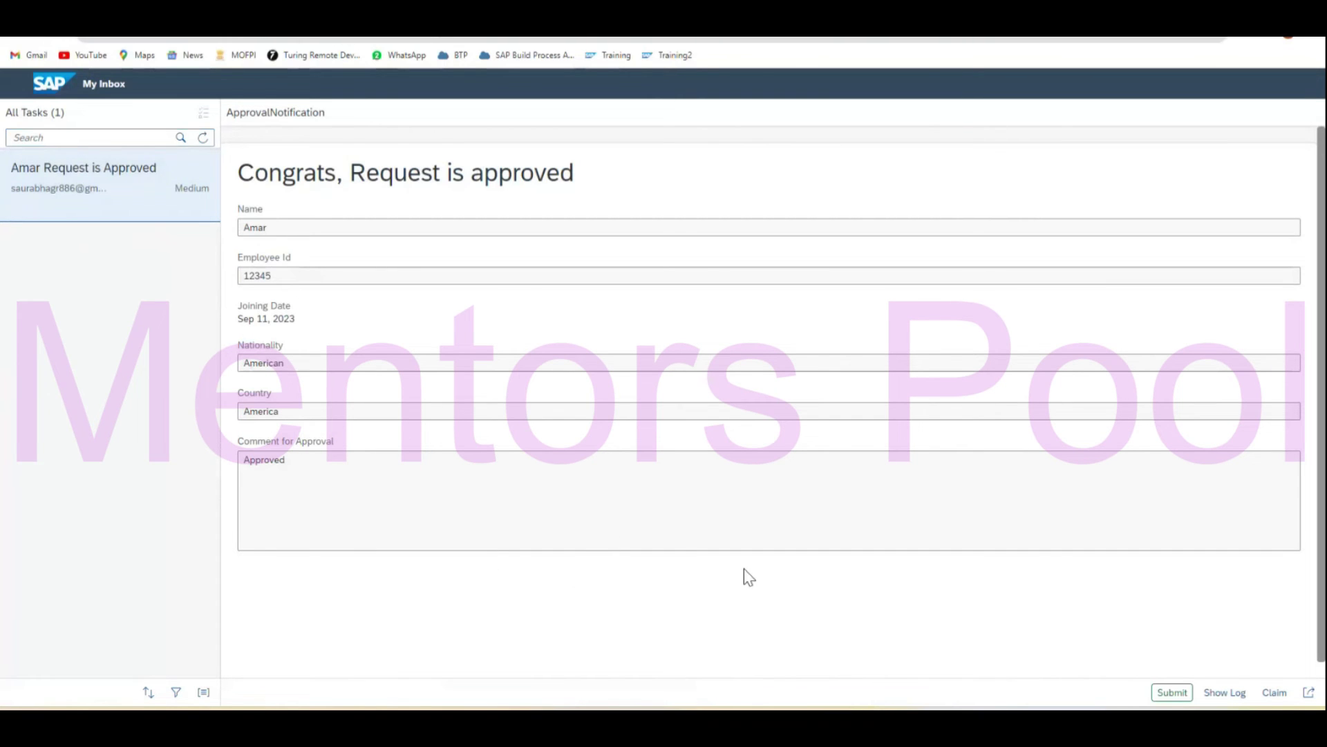
pyautogui.click(1167, 697)
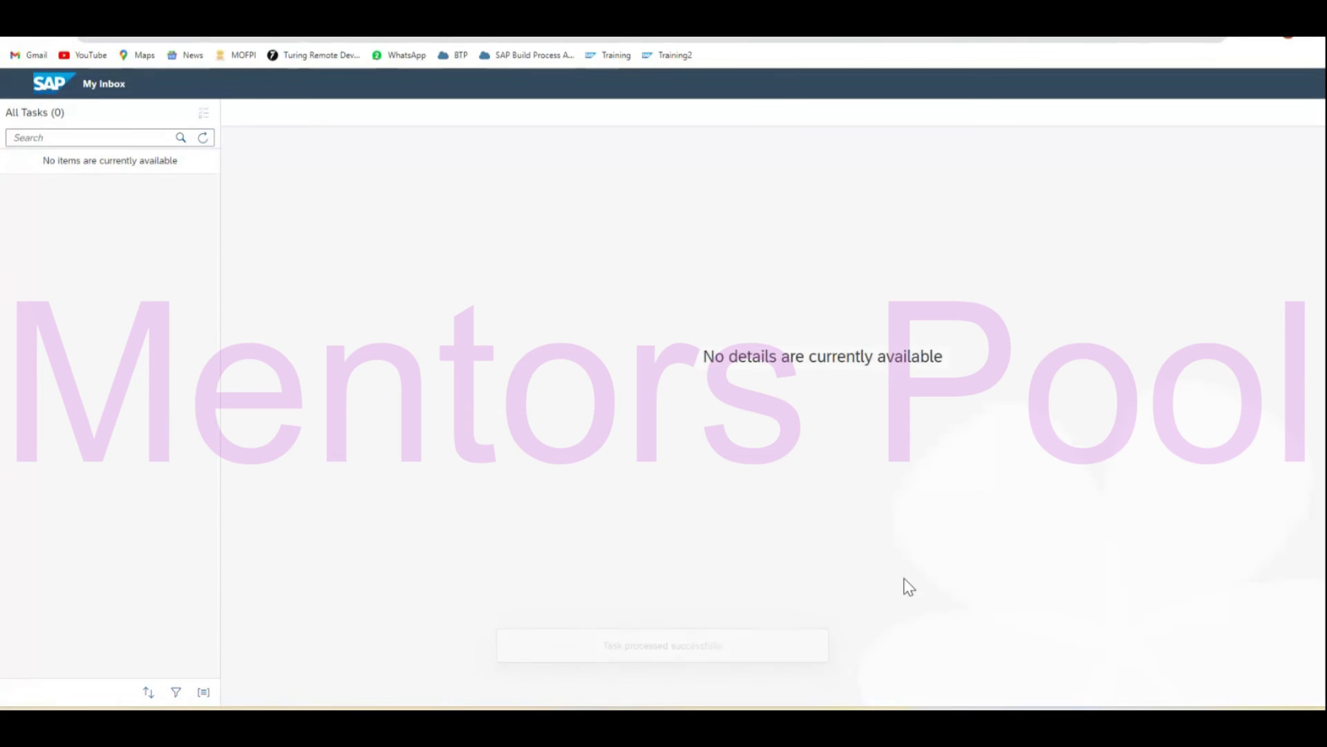
pyautogui.moveTo(876, 725)
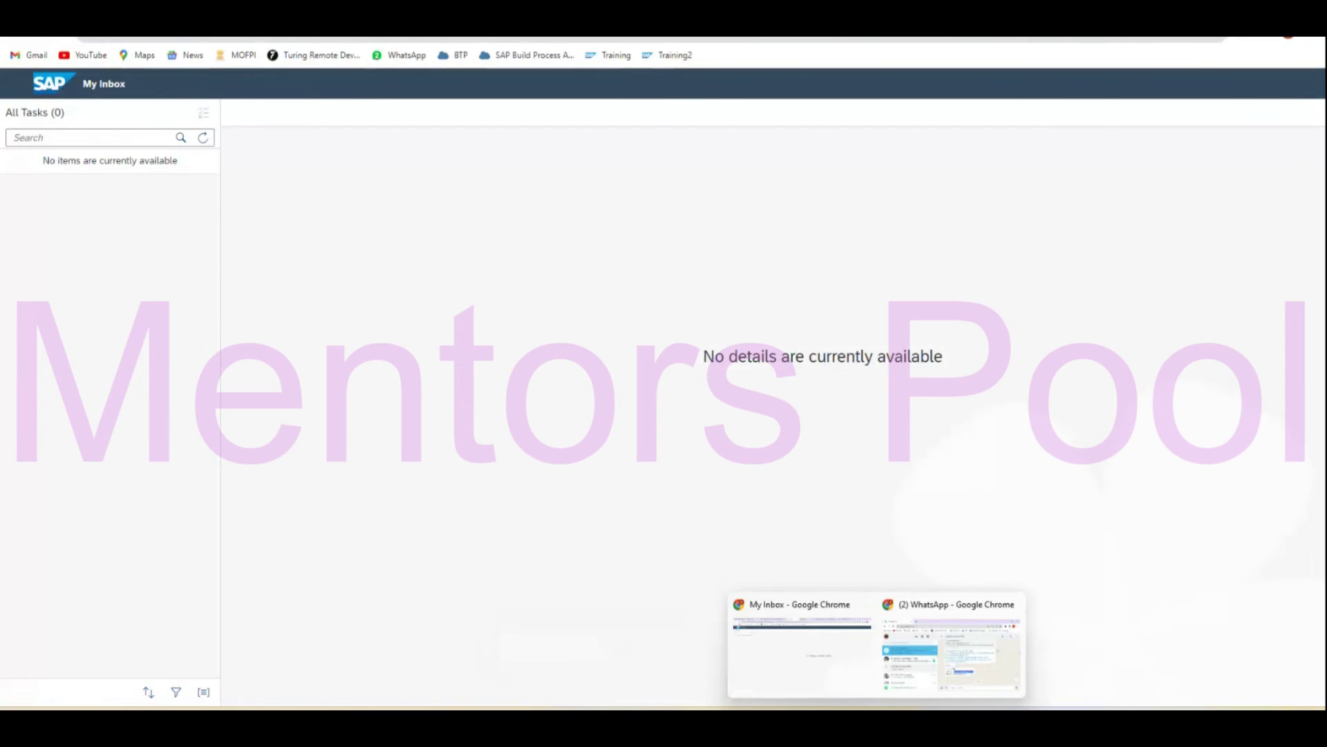
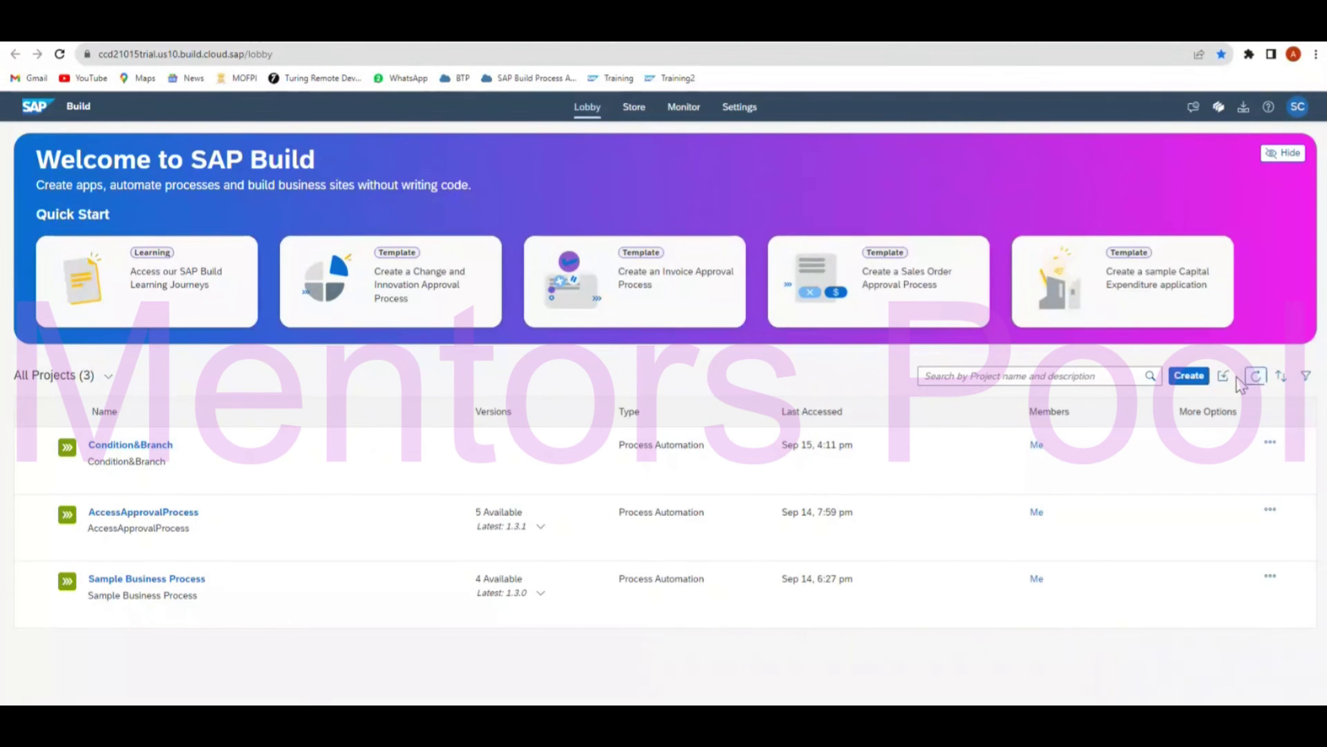
# Create a business process project named ConditionAndBranches, with the same text as its description.
pyautogui.click(1195, 382)
pyautogui.click(622, 490)
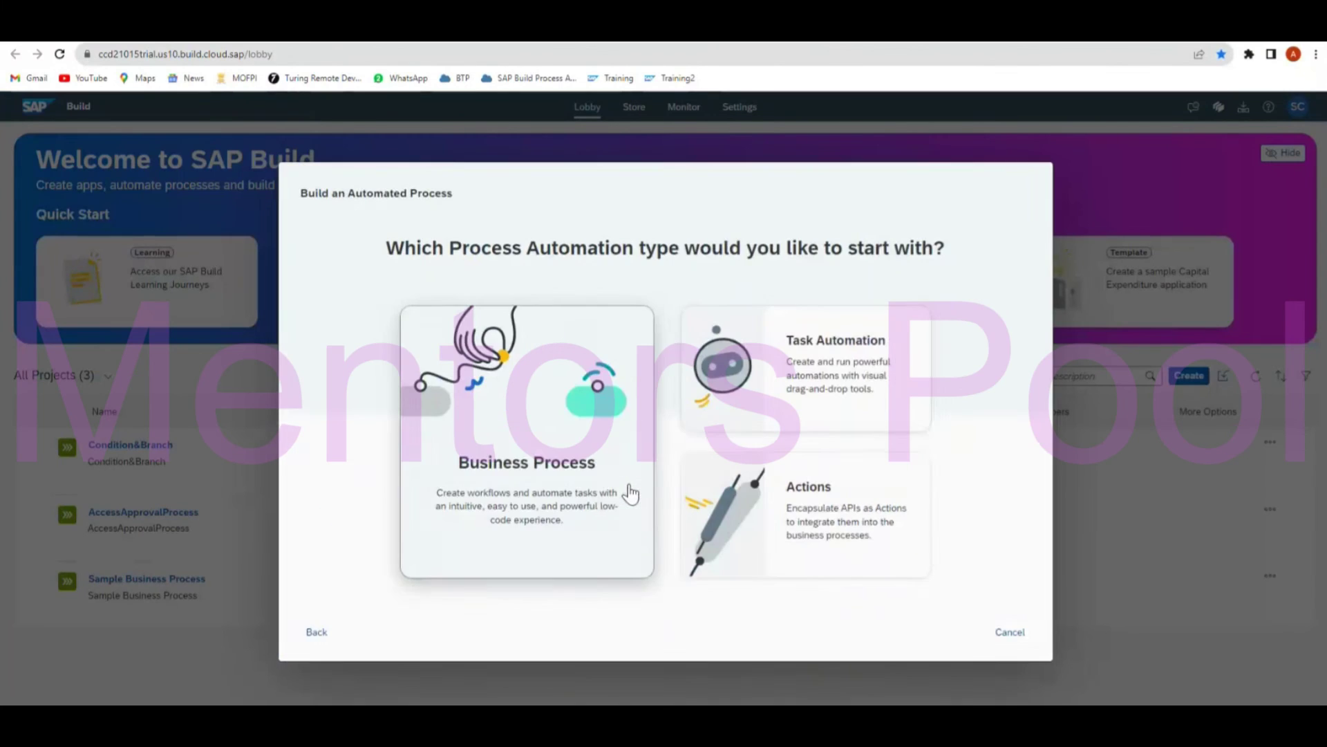
pyautogui.click(516, 479)
pyautogui.click(560, 396)
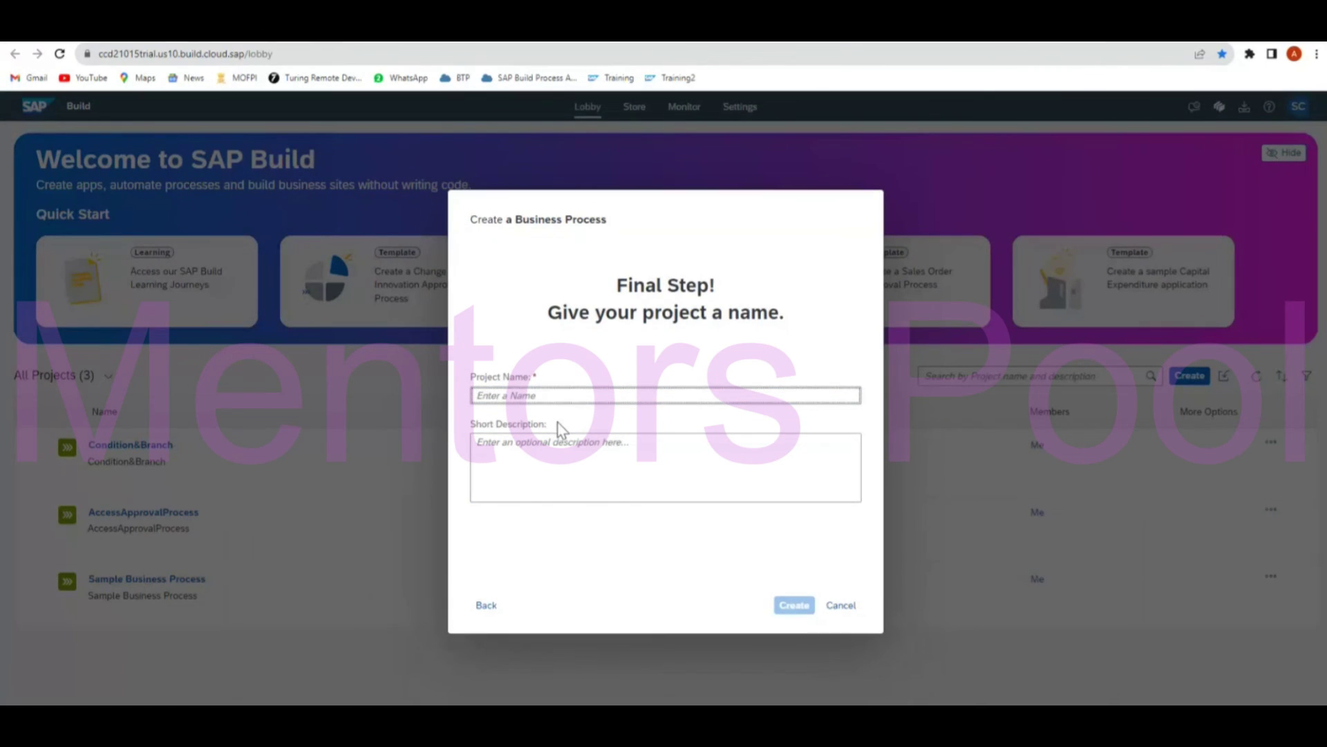
pyautogui.write('Co')
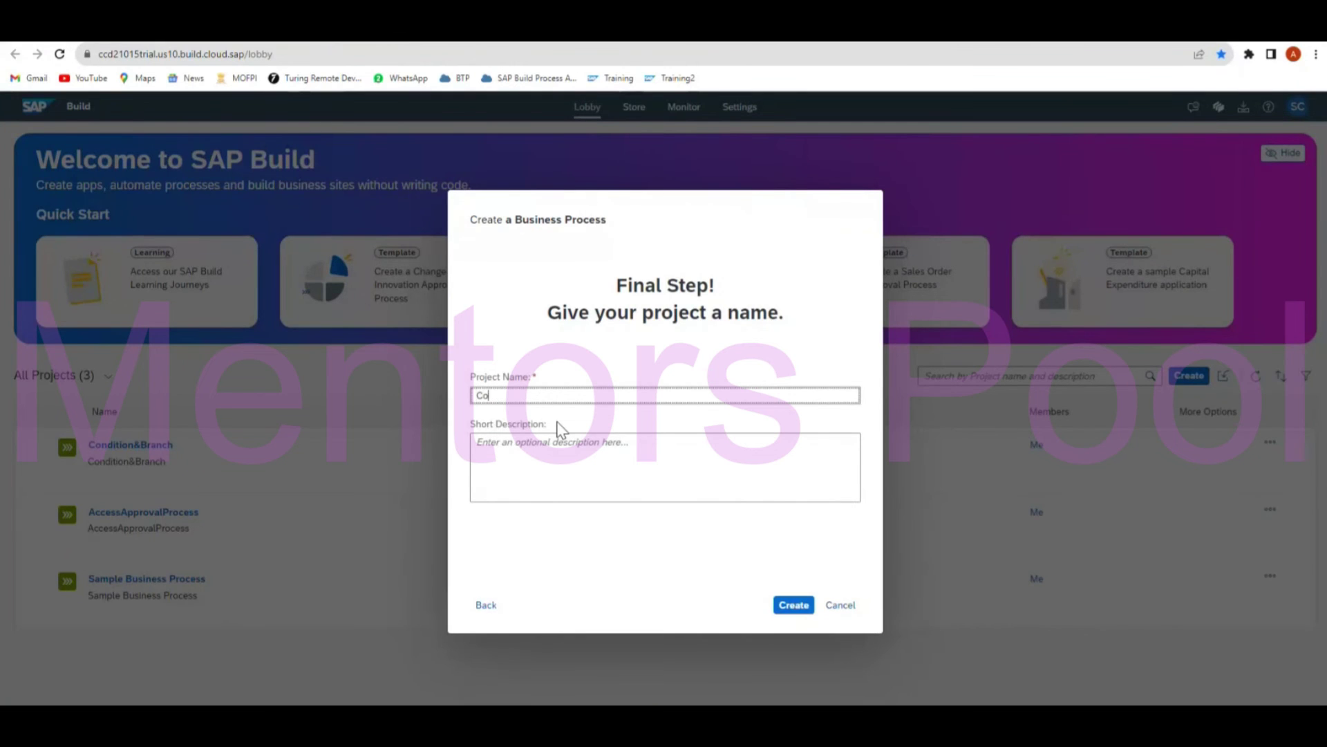
pyautogui.write('ndition')
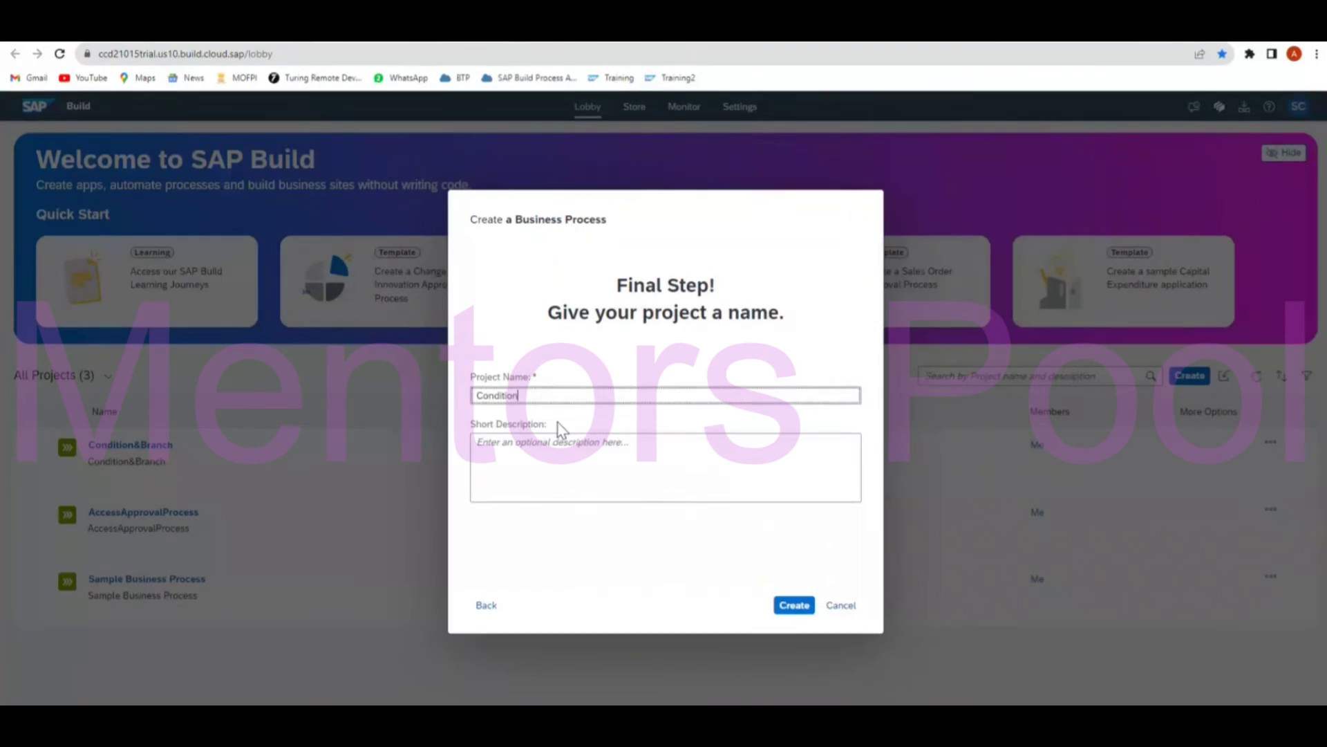
pyautogui.write('AndBranches')
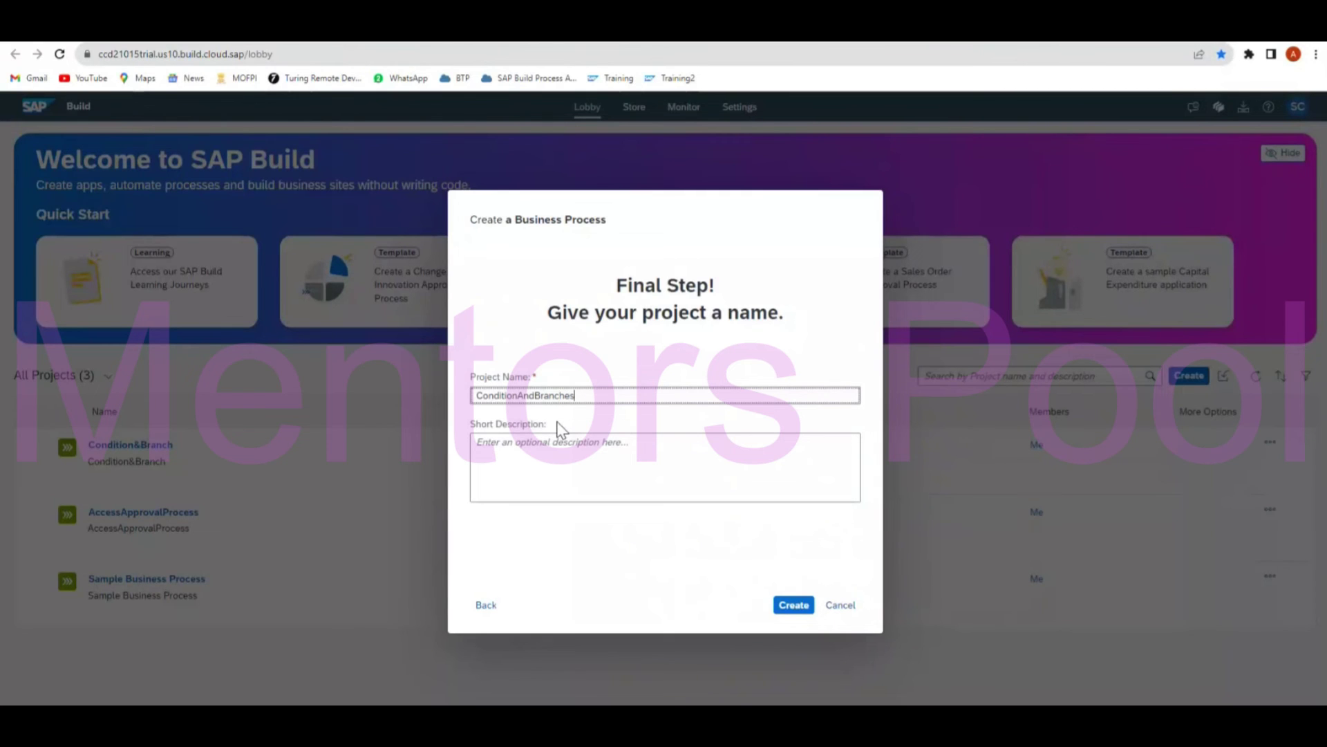
pyautogui.hotkey('ctrl', 'a')
pyautogui.hotkey('ctrl', 'c')
pyautogui.click(592, 446)
pyautogui.hotkey('ctrl', 'v')
pyautogui.click(788, 607)
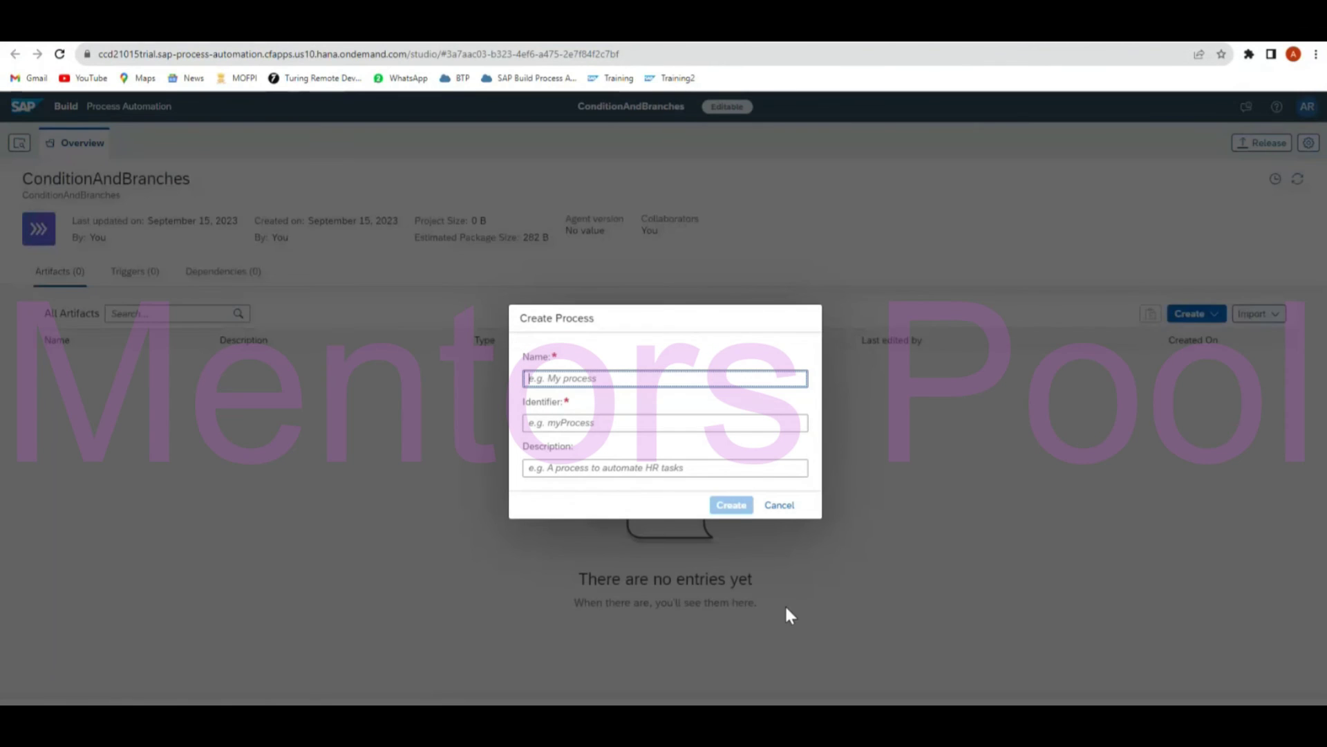
pyautogui.moveTo(850, 737)
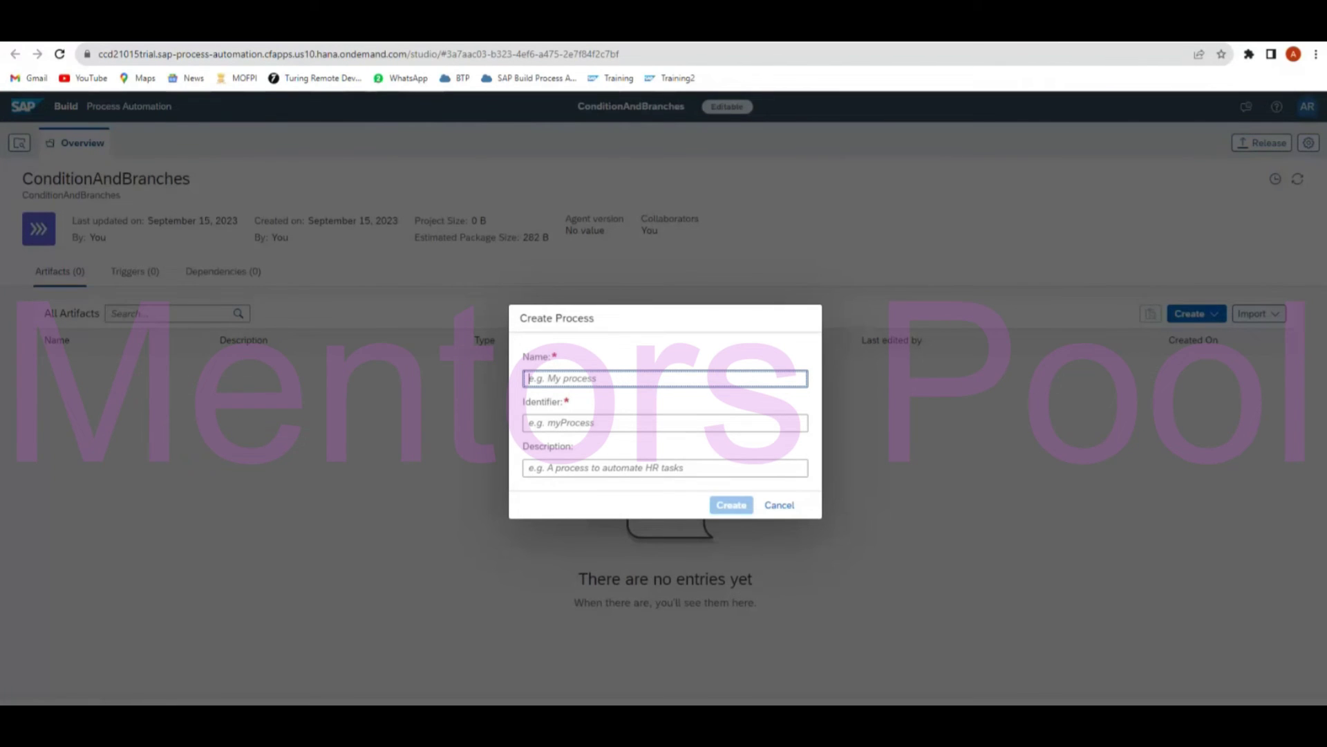
pyautogui.hotkey('alt', 'Tab')
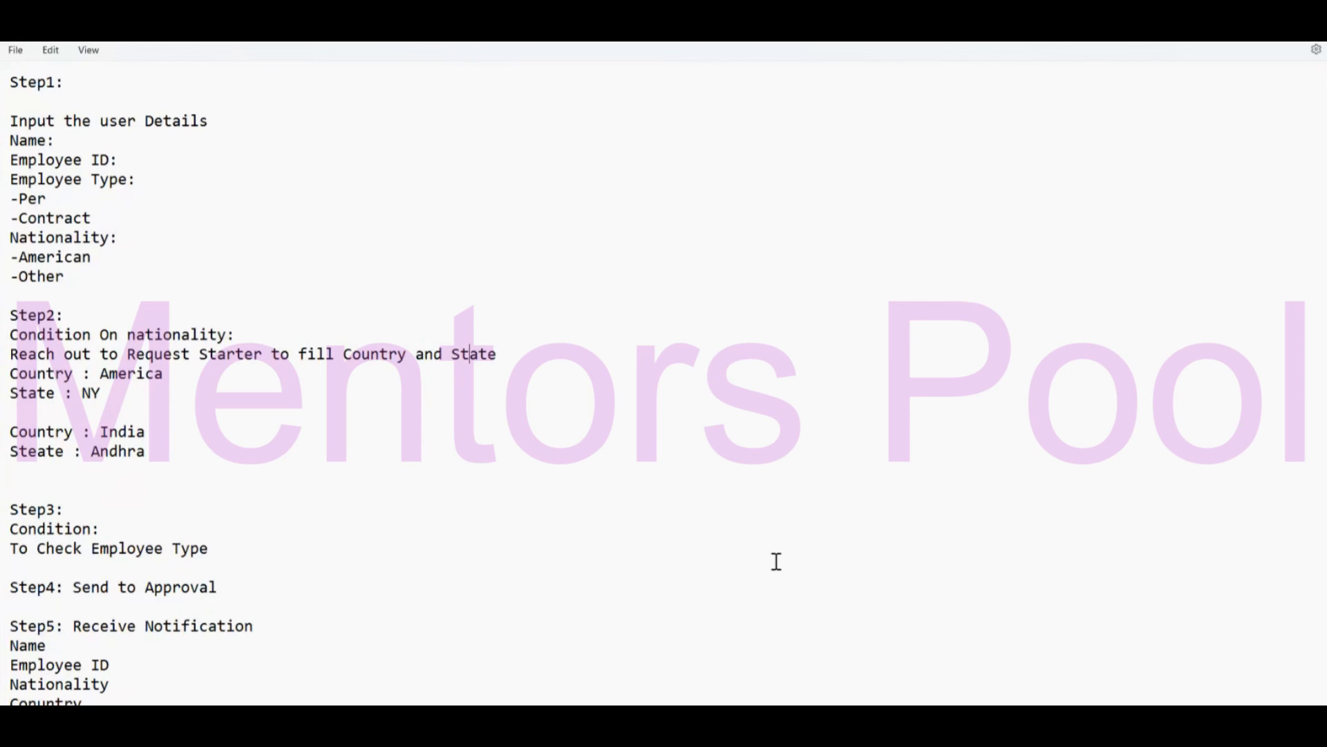
# In a new note, write the rule 'Order Value More than 10000 – Approval, Not Then Auto approved'.
pyautogui.hotkey('ctrl', 'n')
pyautogui.write('Order')
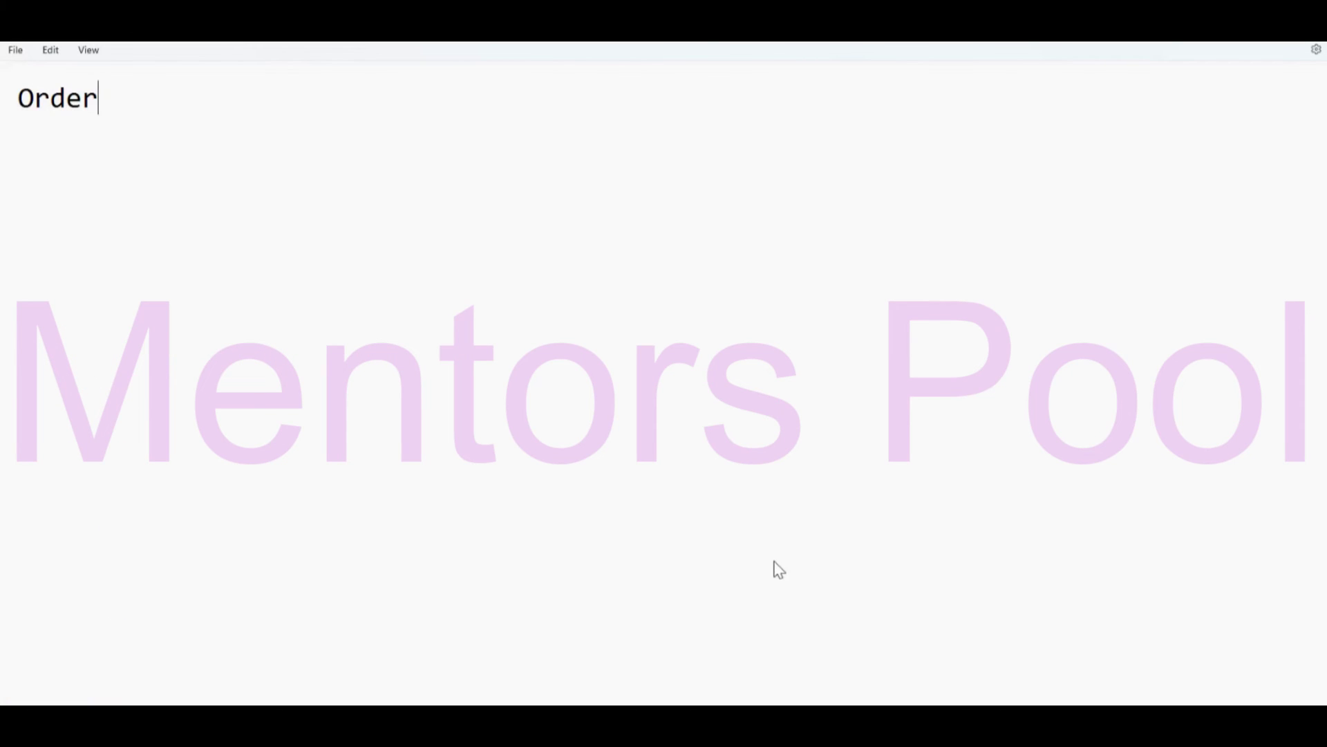
pyautogui.write(' Value')
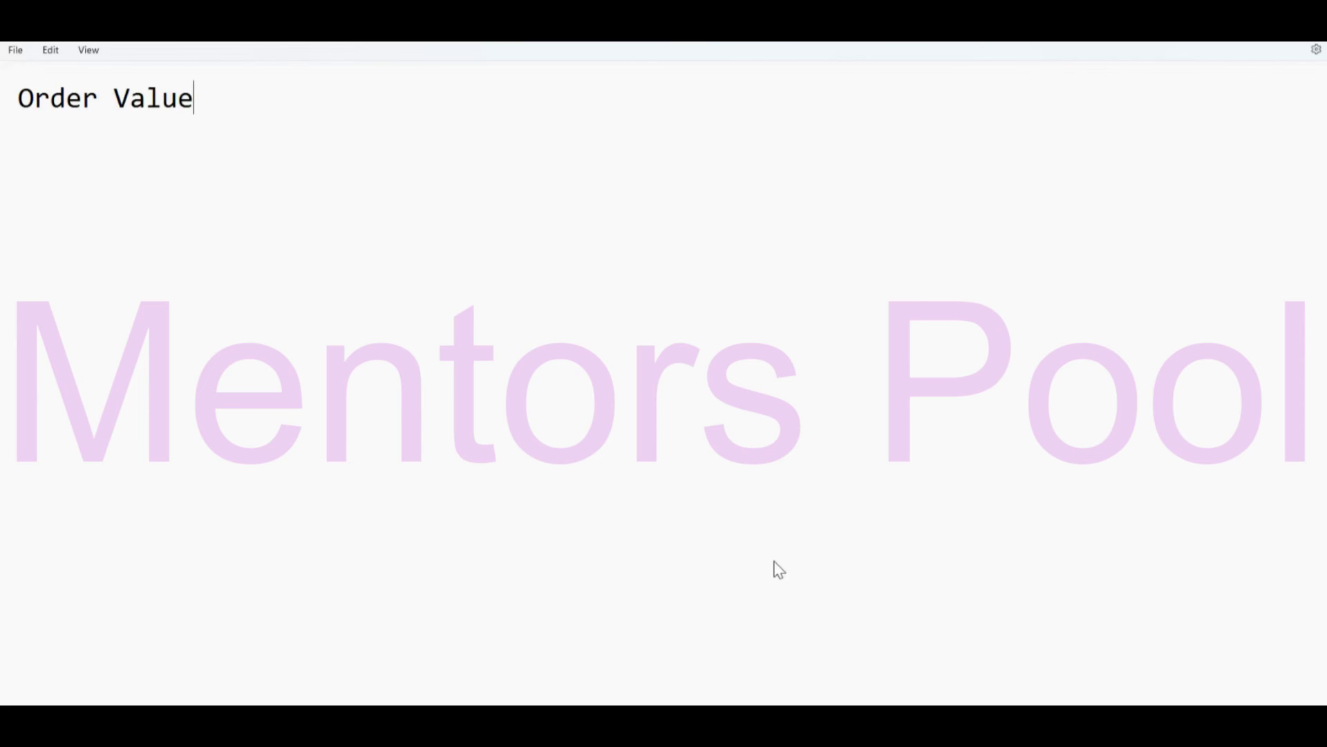
pyautogui.write(' More tha')
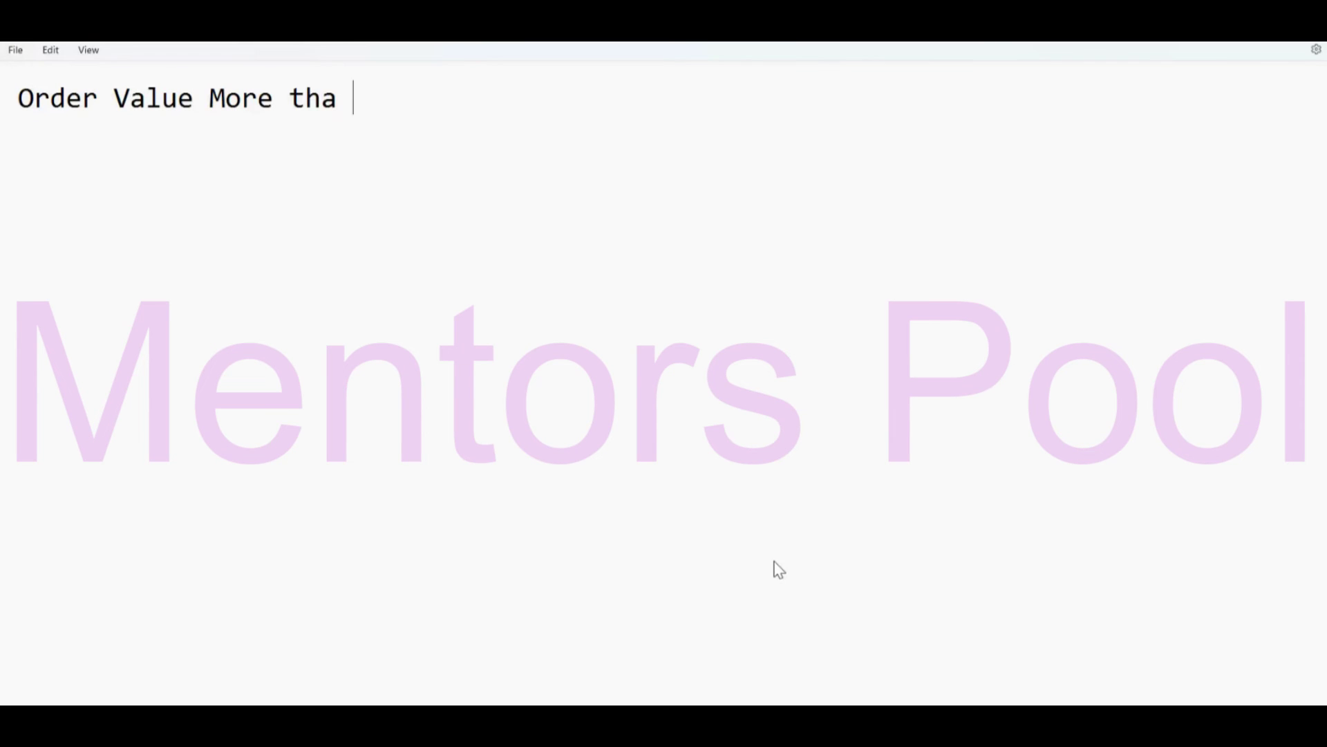
pyautogui.press('BackSpace')
pyautogui.write('m')
pyautogui.press('BackSpace')
pyautogui.write('n 10000')
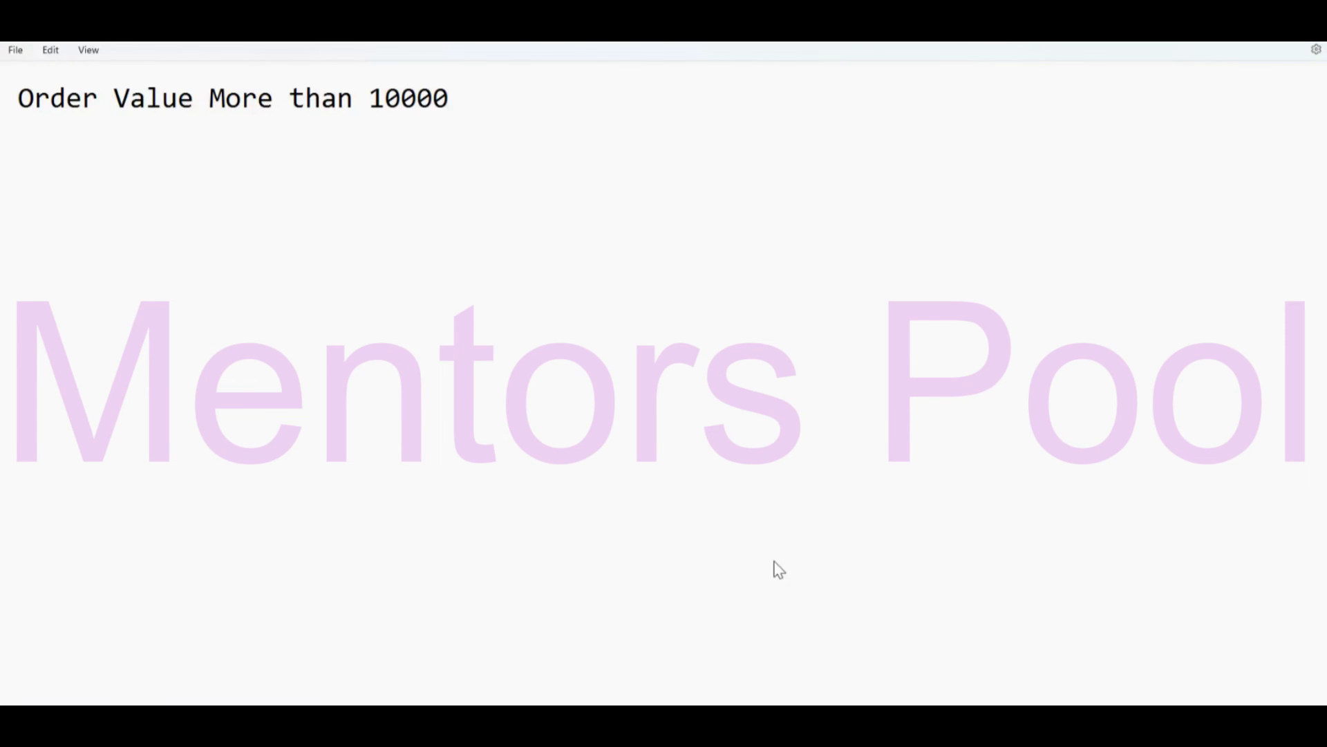
pyautogui.press('Return')
pyautogui.press('Return')
pyautogui.write('Approval')
pyautogui.press('Return')
pyautogui.press('Return')
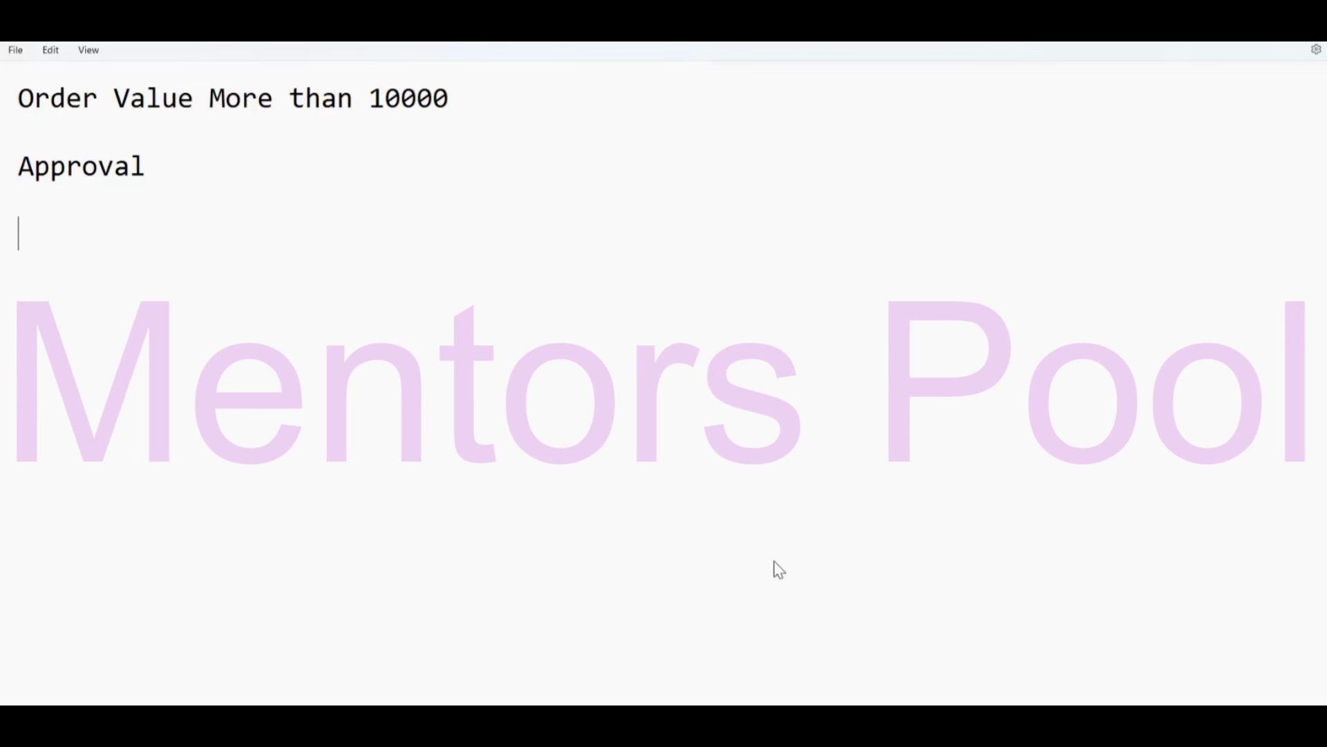
pyautogui.write('Not Then ')
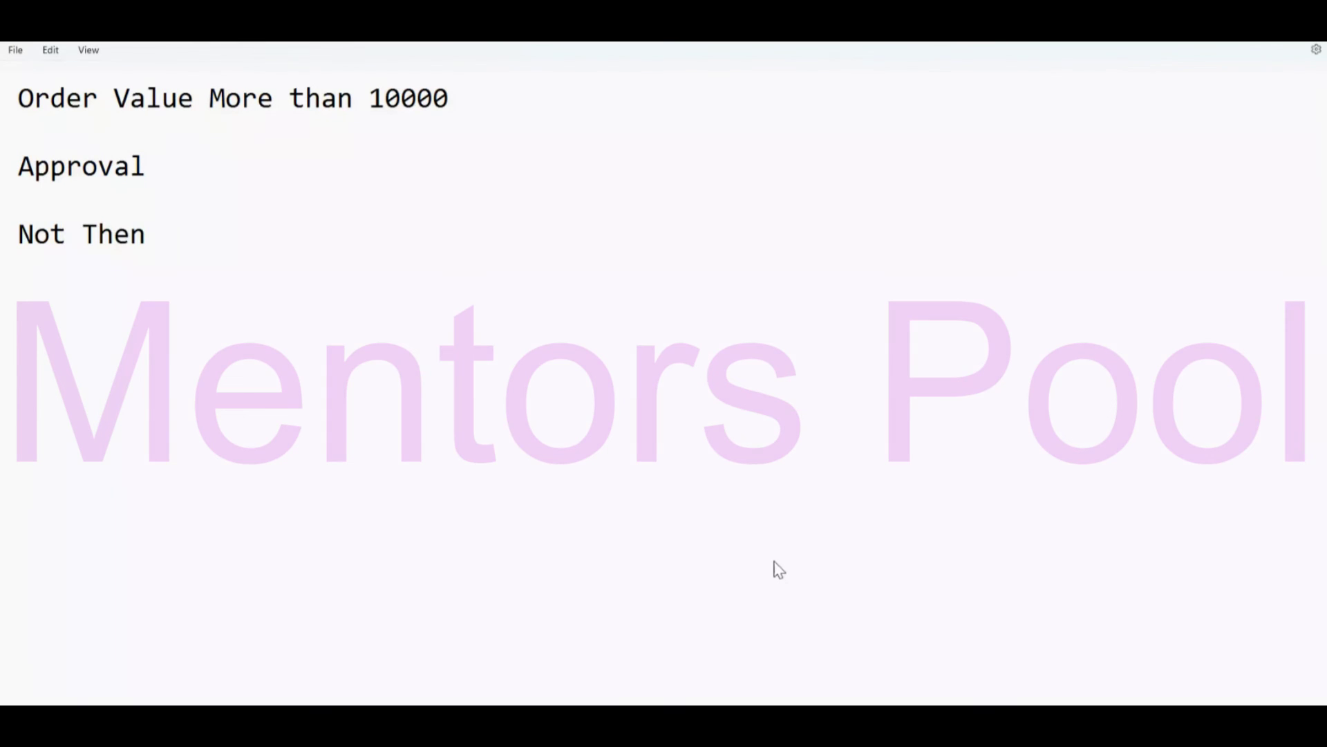
pyautogui.write('Autom')
pyautogui.press('BackSpace')
pyautogui.write('ap')
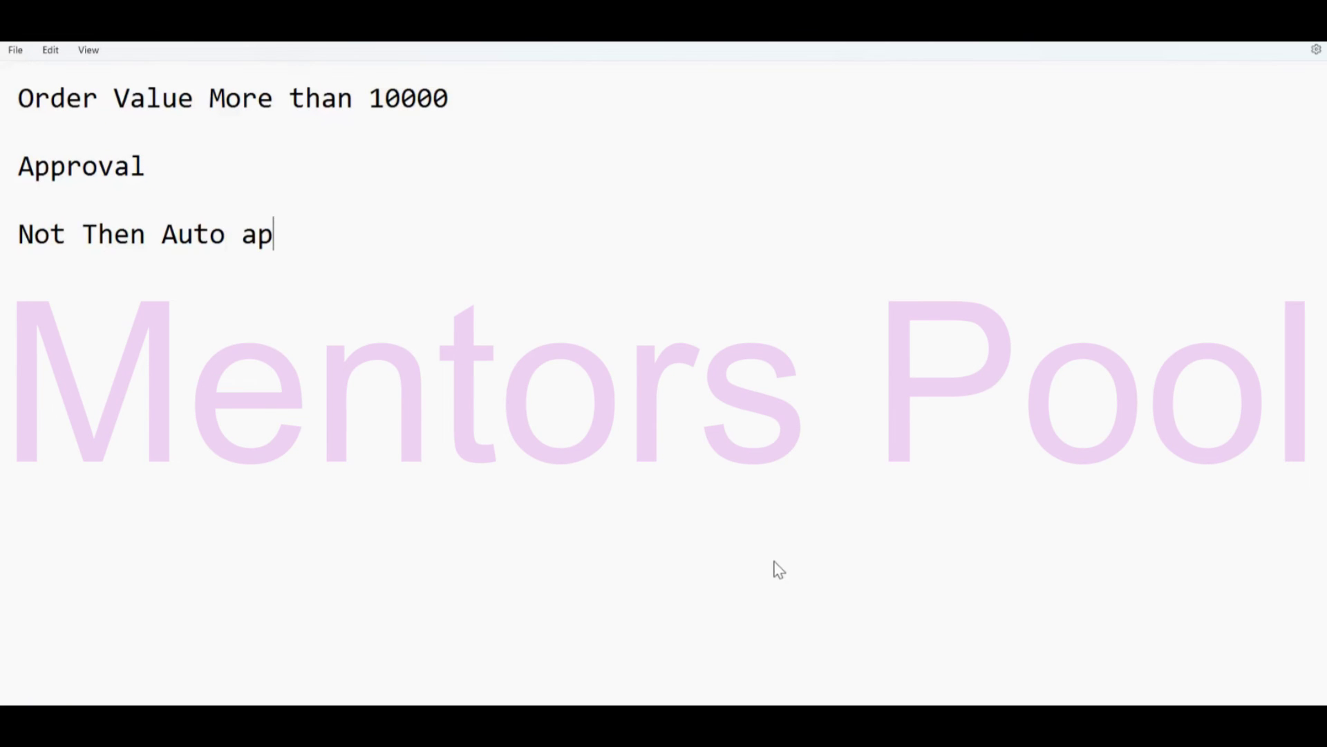
pyautogui.write('proved')
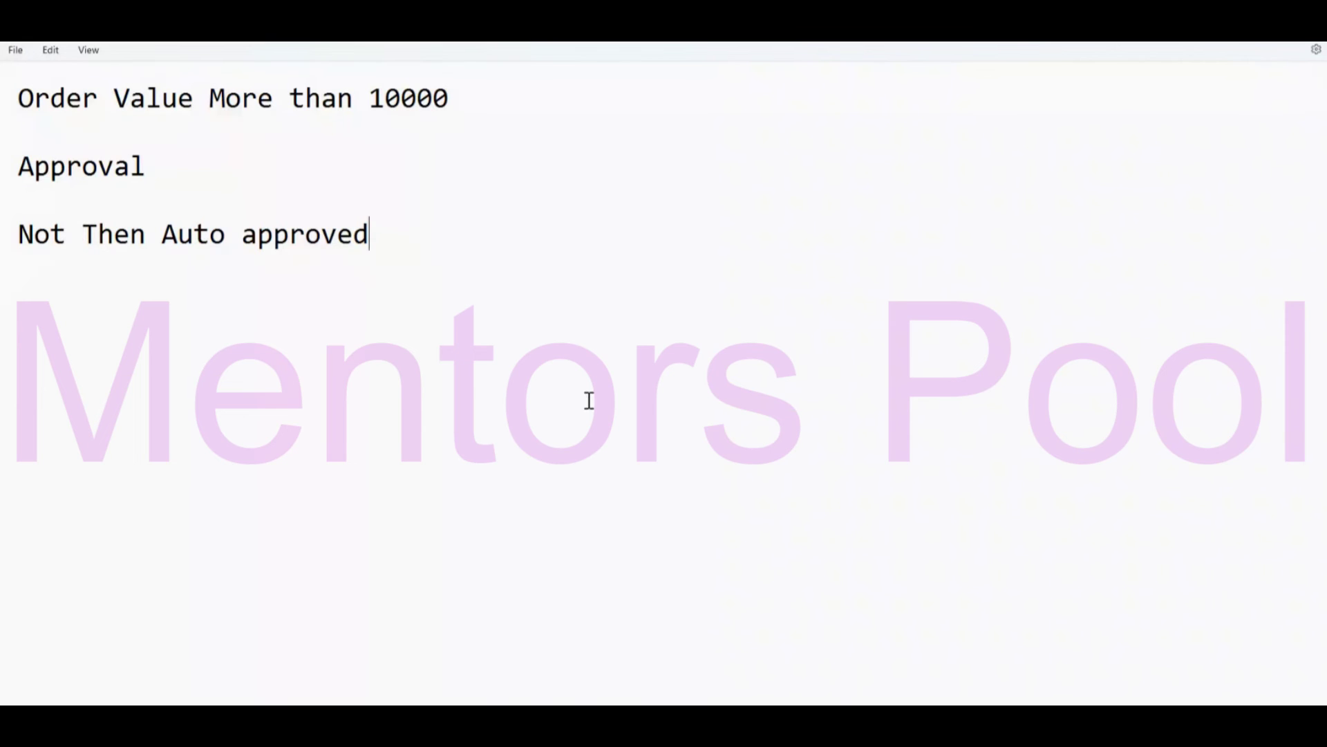
# List the fields Order Id, Order Value and Country below the order-value condition.
pyautogui.click(371, 129)
pyautogui.press('Return')
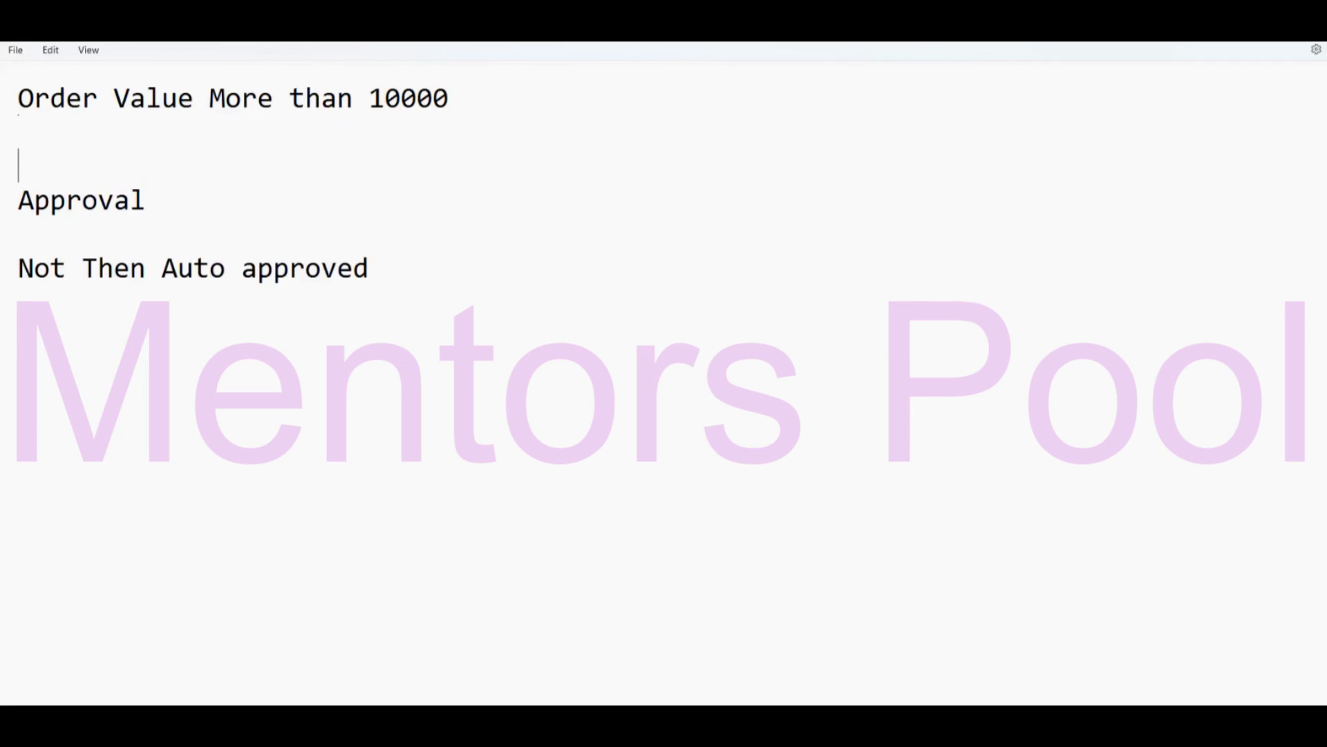
pyautogui.press('Return')
pyautogui.press('Return')
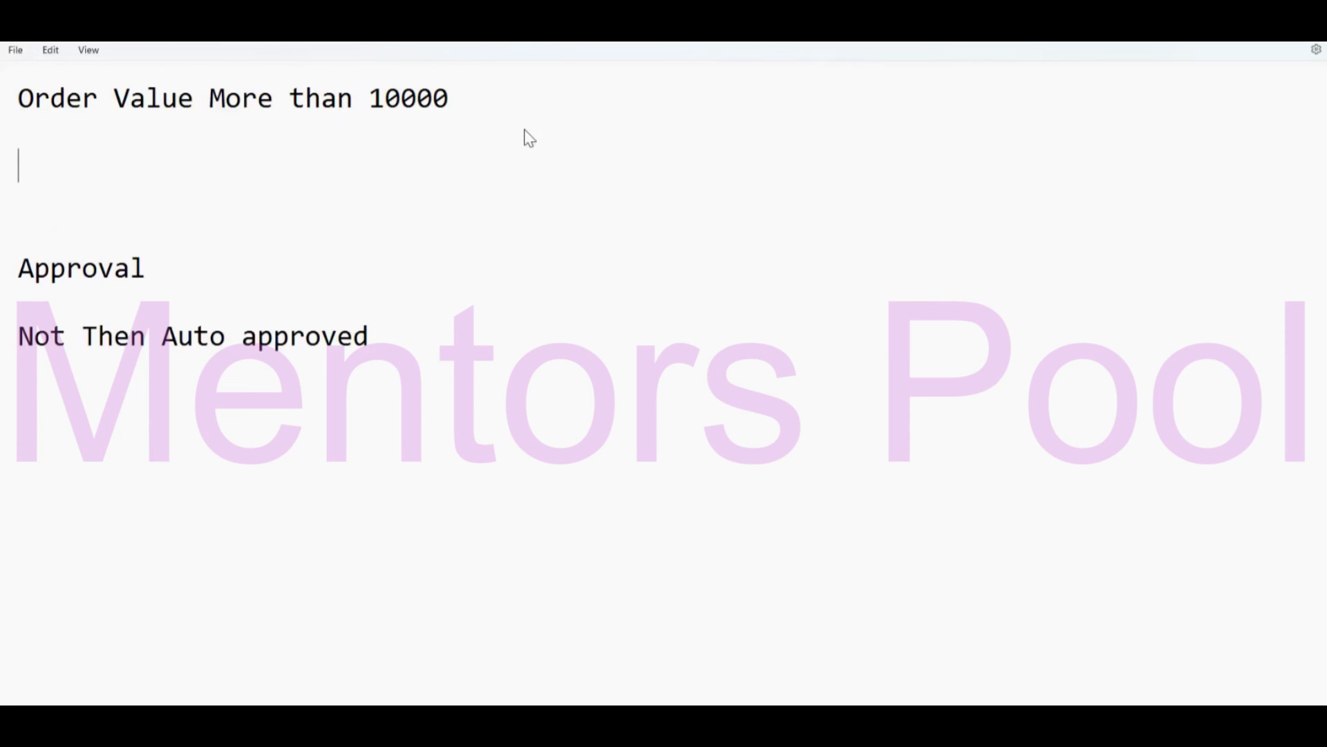
pyautogui.write('Order I')
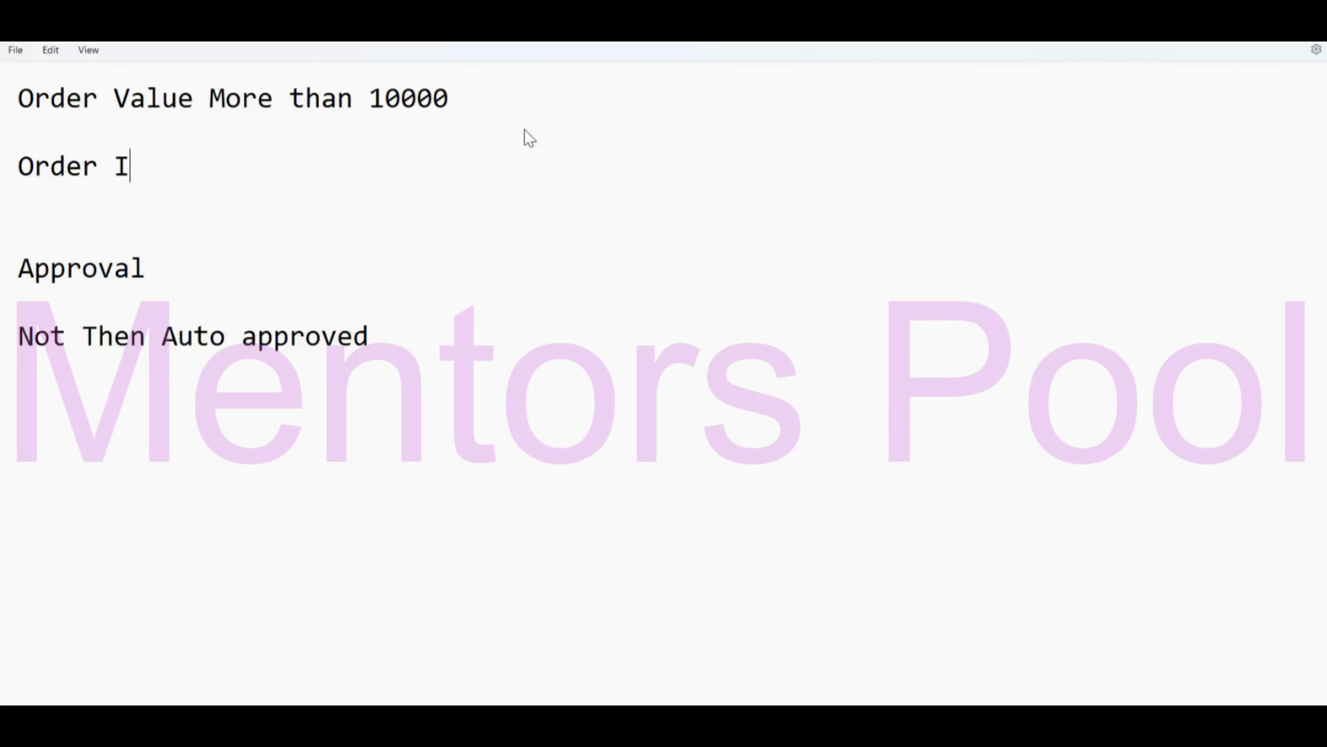
pyautogui.write('d')
pyautogui.press('Return')
pyautogui.write('Order V')
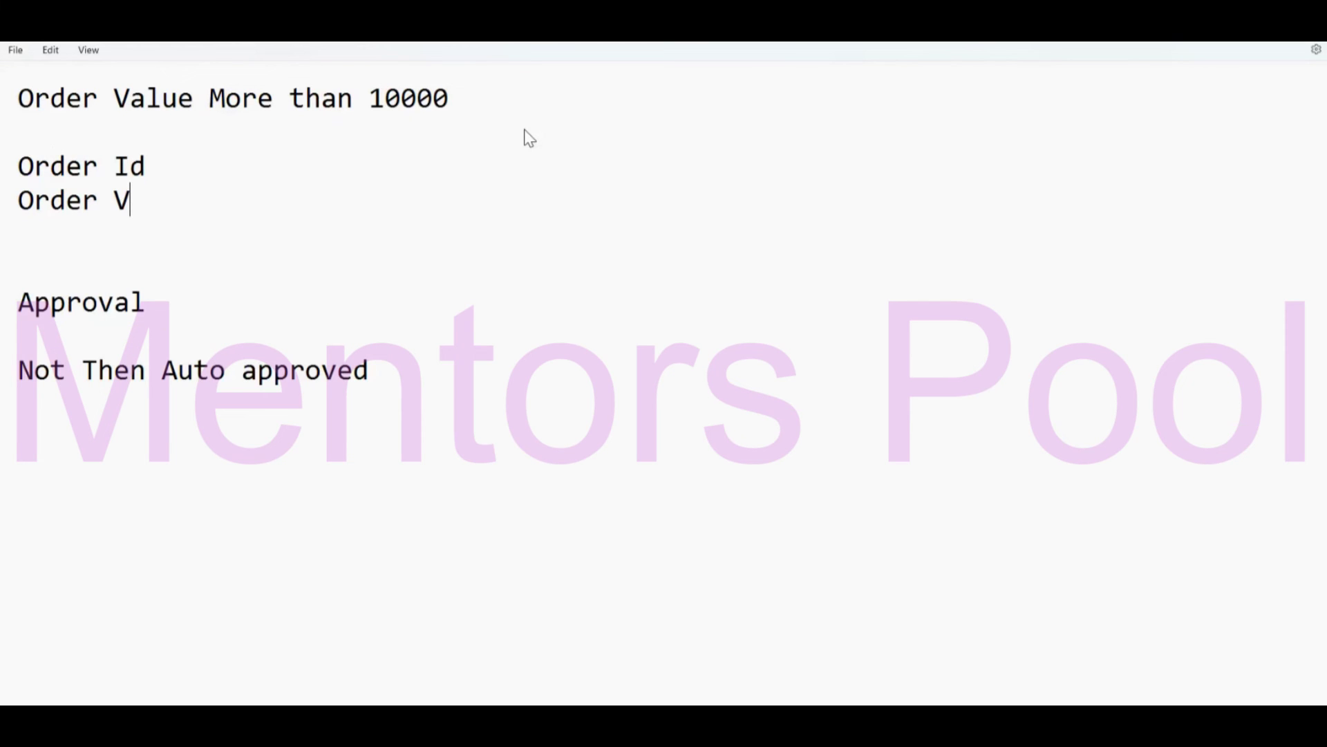
pyautogui.write('alue')
pyautogui.press('Return')
pyautogui.write('Co')
pyautogui.write('u')
pyautogui.press('BackSpace')
pyautogui.write('ountry')
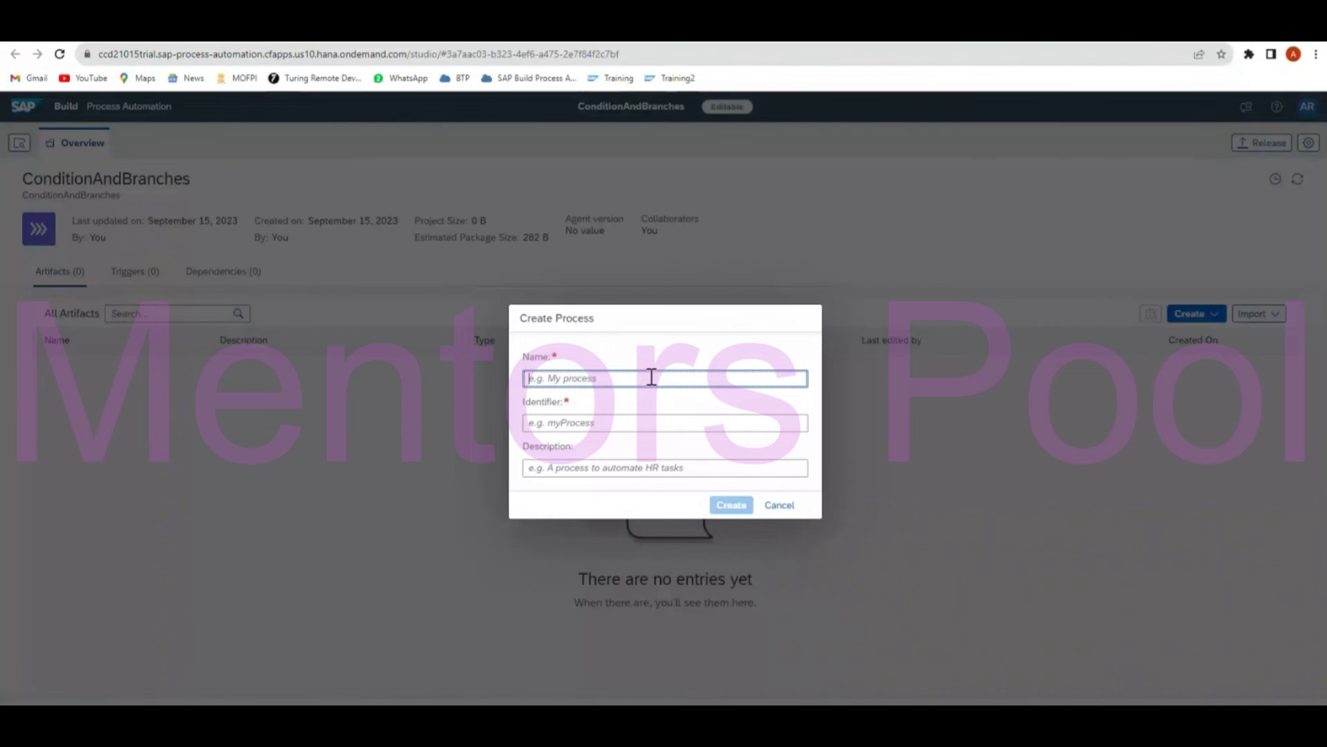
# Create a new process named StartProcessForm.
pyautogui.write('Start')
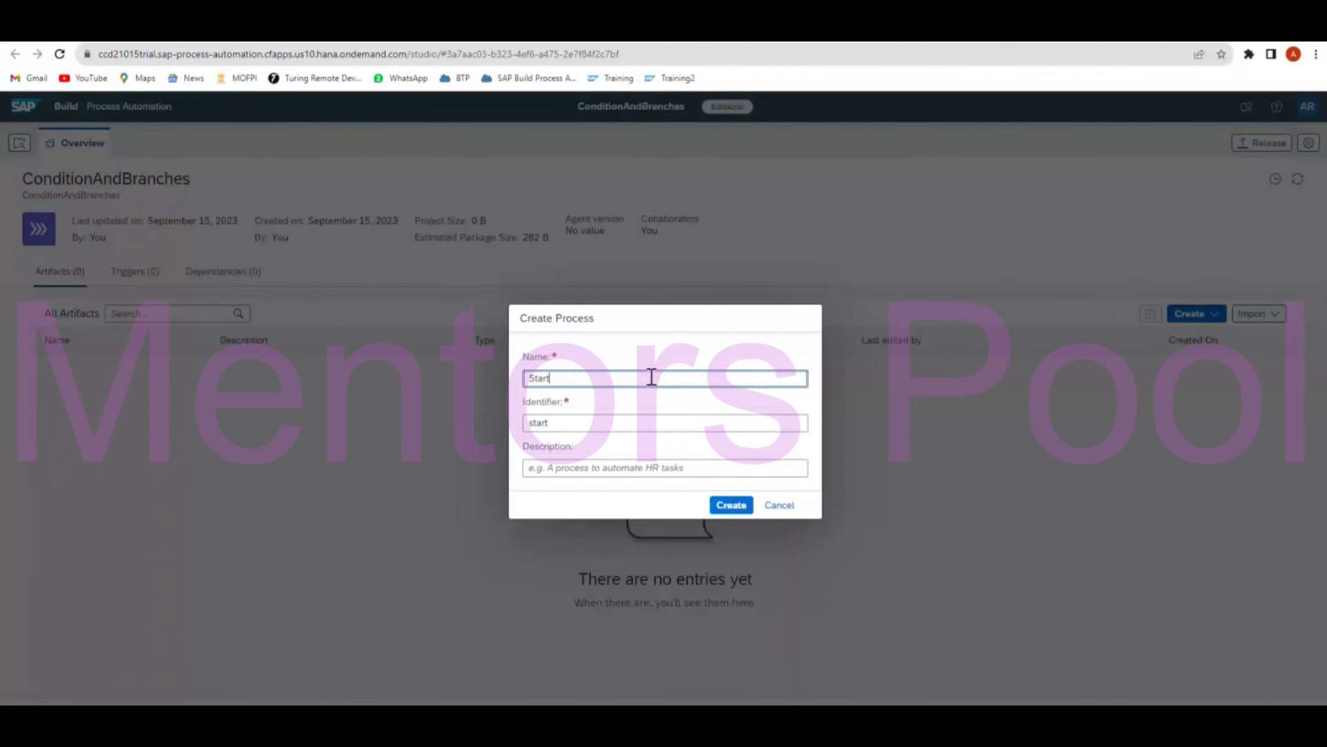
pyautogui.write('ProcessForm')
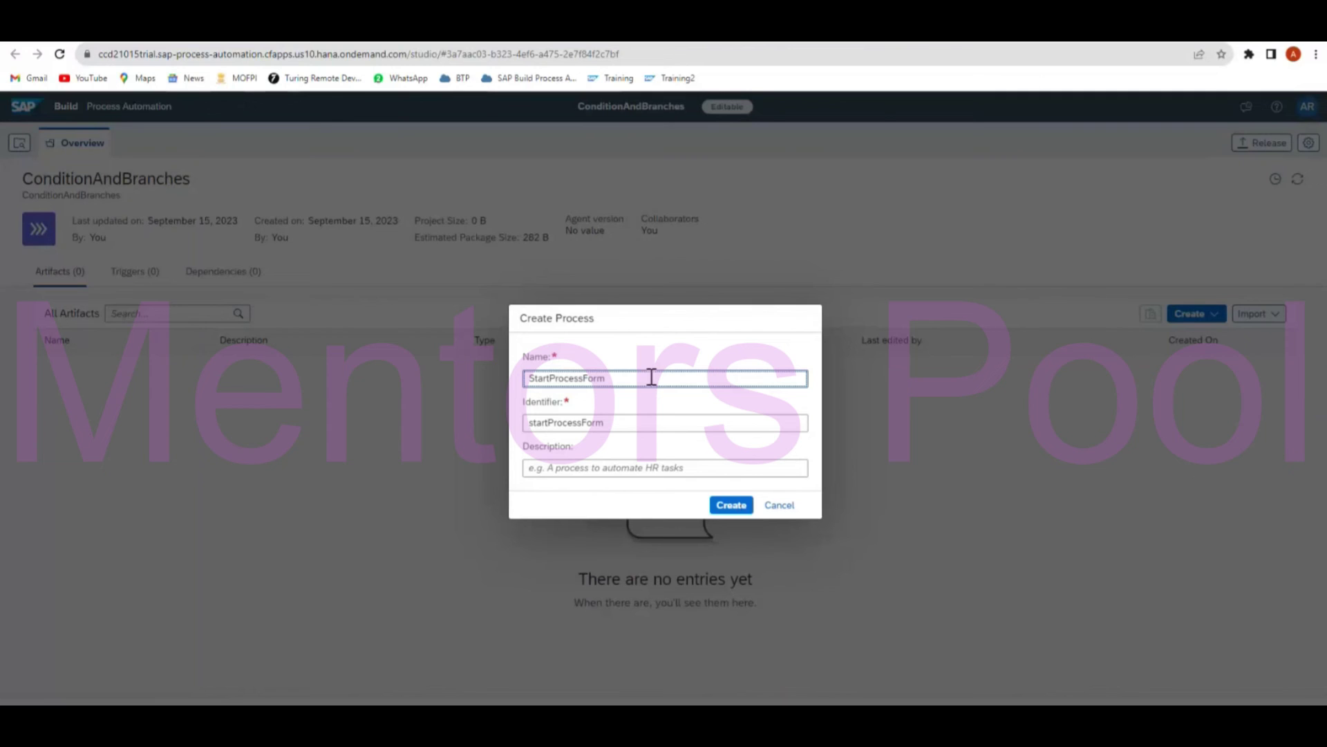
pyautogui.click(729, 506)
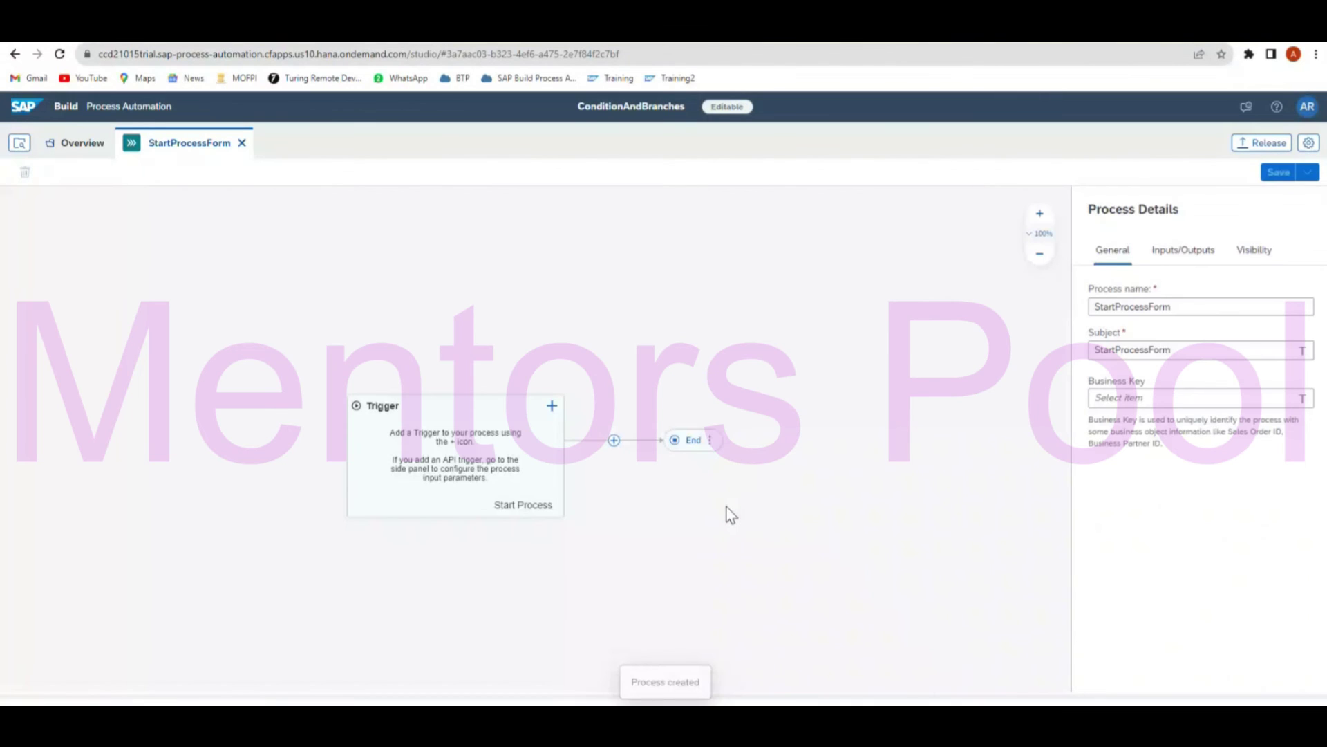
# Add a new form trigger named StartProcessFirstForm and select it on the canvas.
pyautogui.click(552, 393)
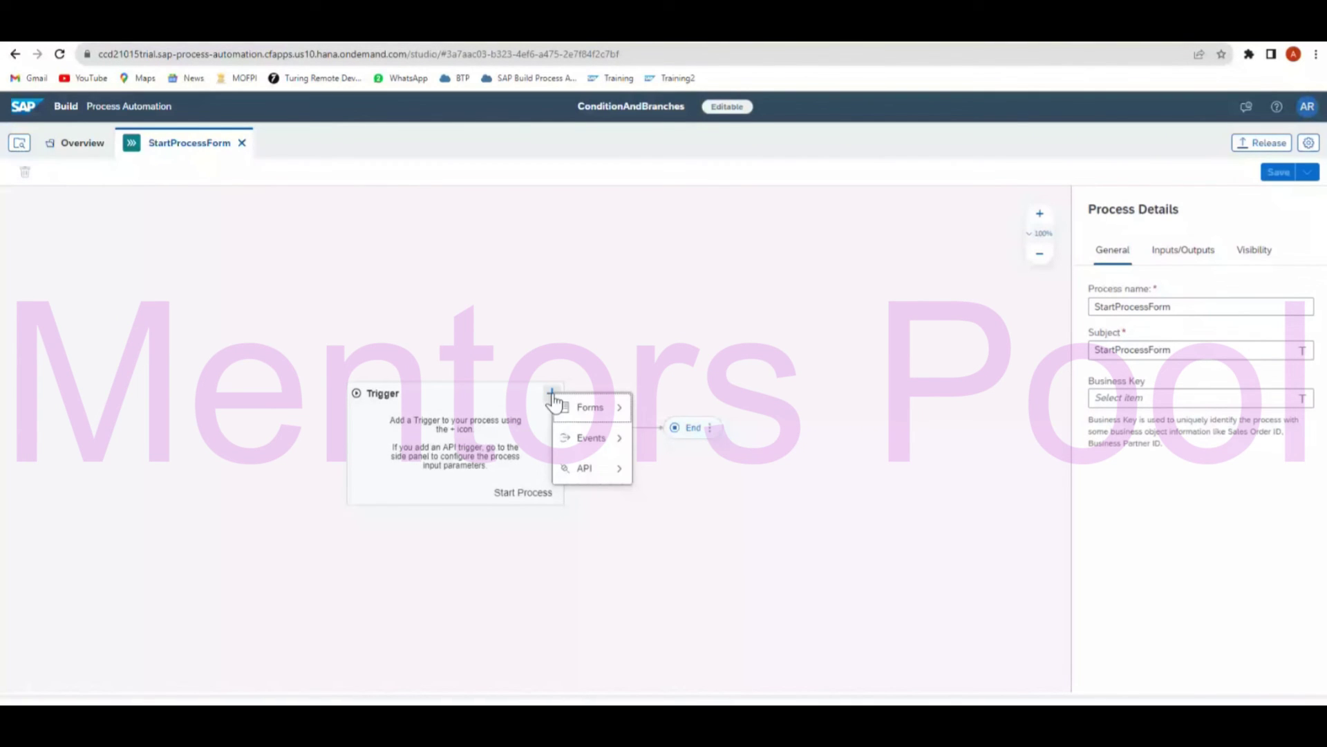
pyautogui.moveTo(609, 410)
pyautogui.click(676, 408)
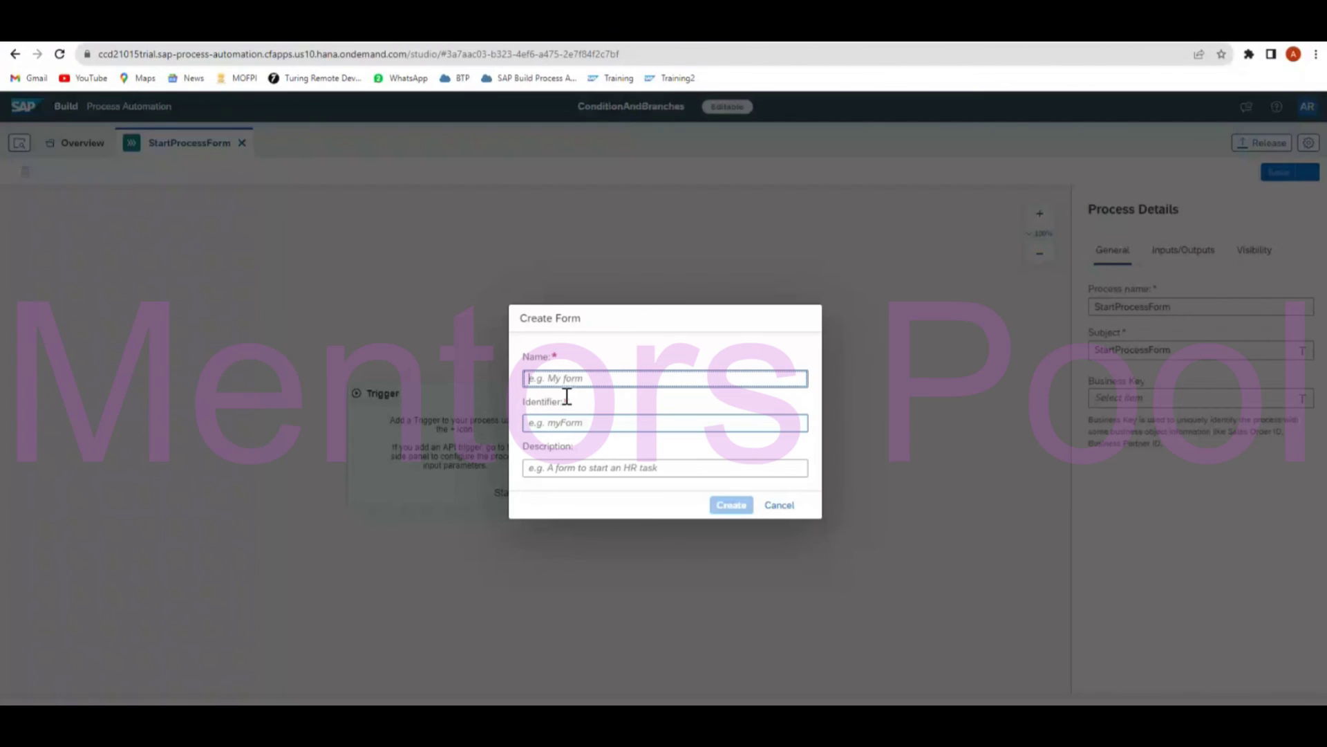
pyautogui.click(779, 504)
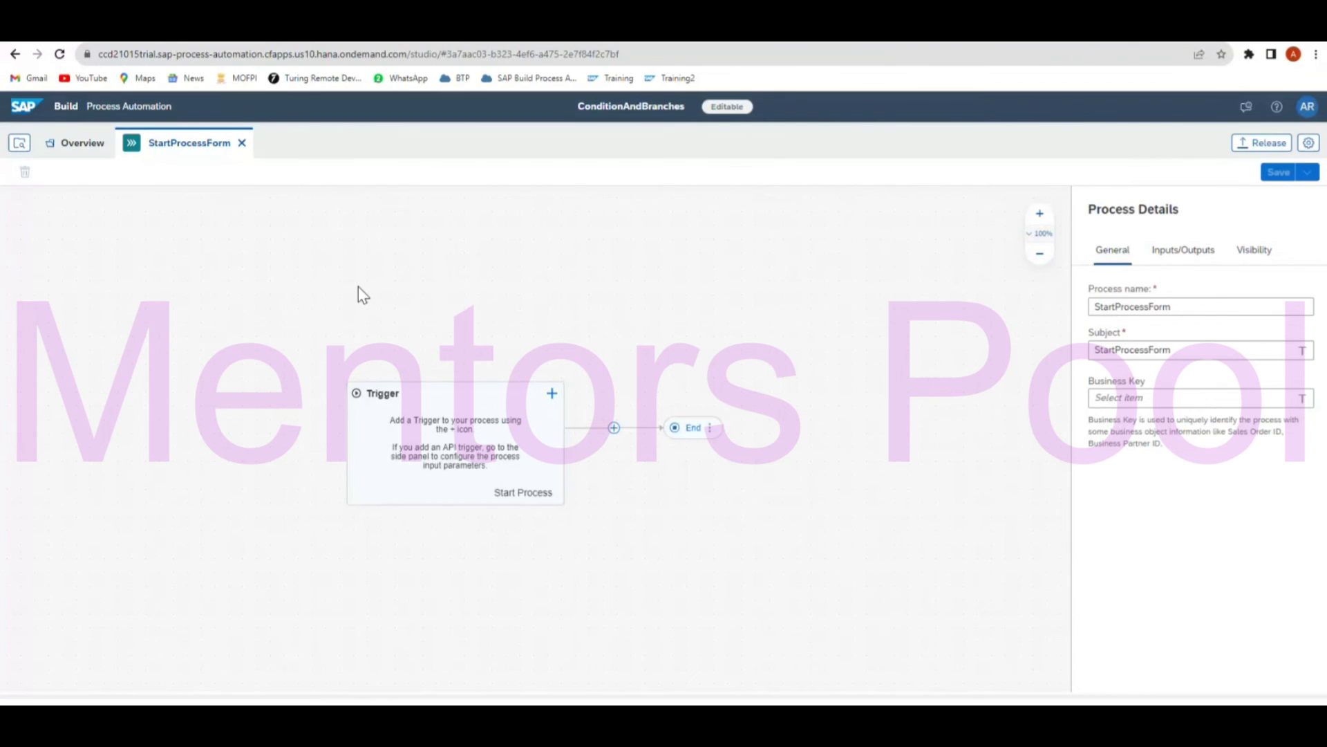
pyautogui.click(552, 394)
pyautogui.moveTo(615, 410)
pyautogui.click(680, 410)
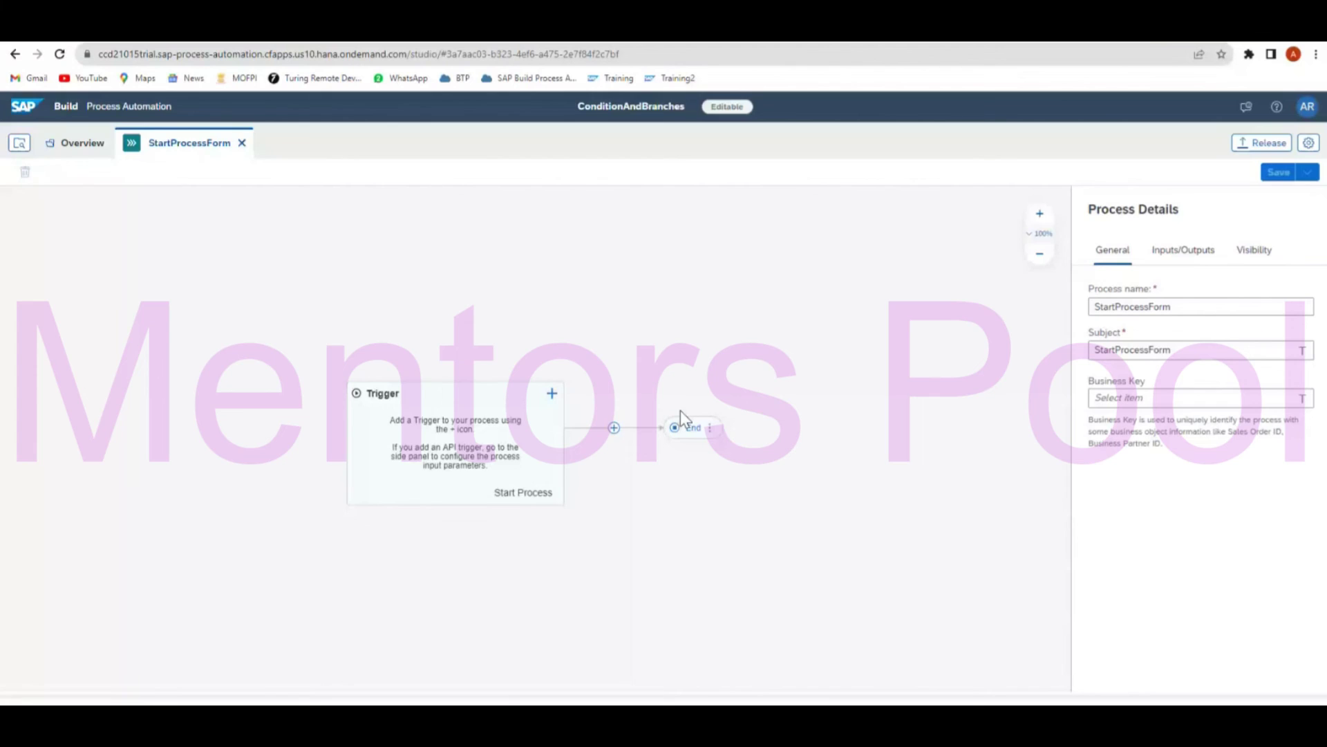
pyautogui.write('StartProc')
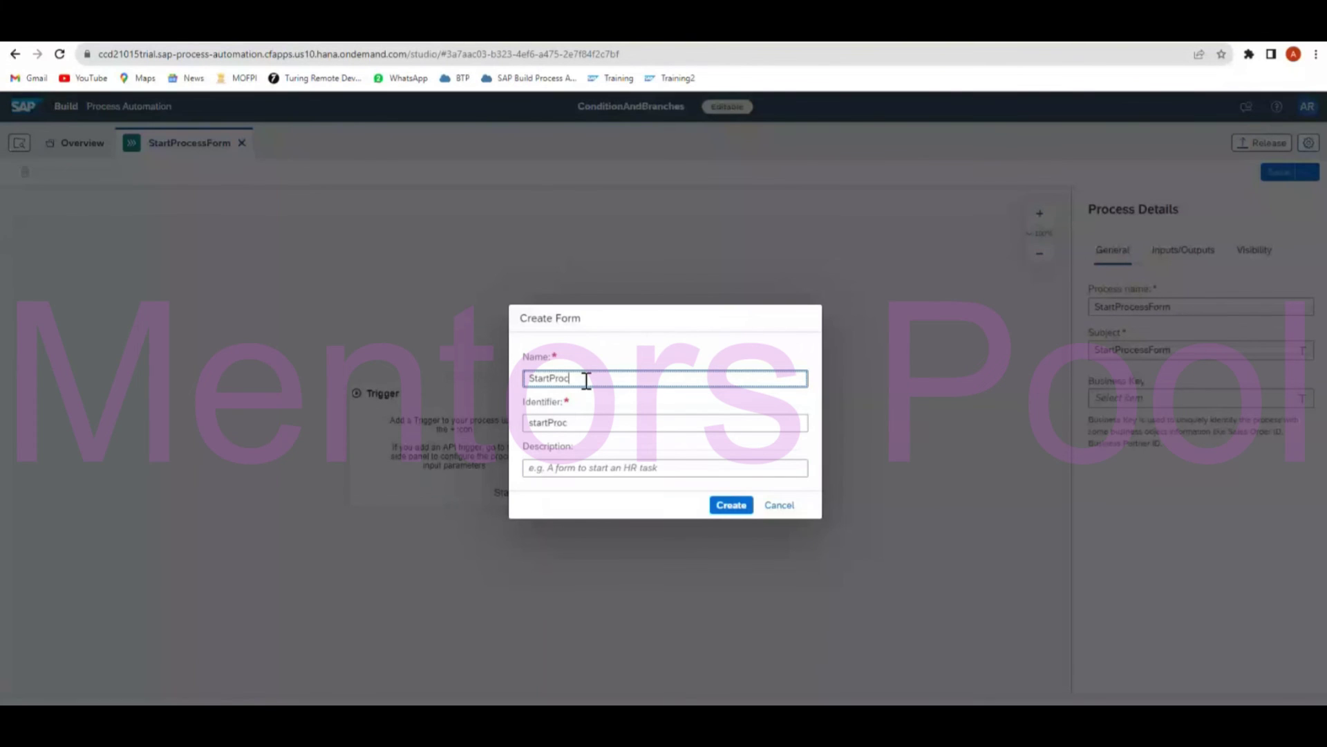
pyautogui.write('essFirstForm')
pyautogui.press('Return')
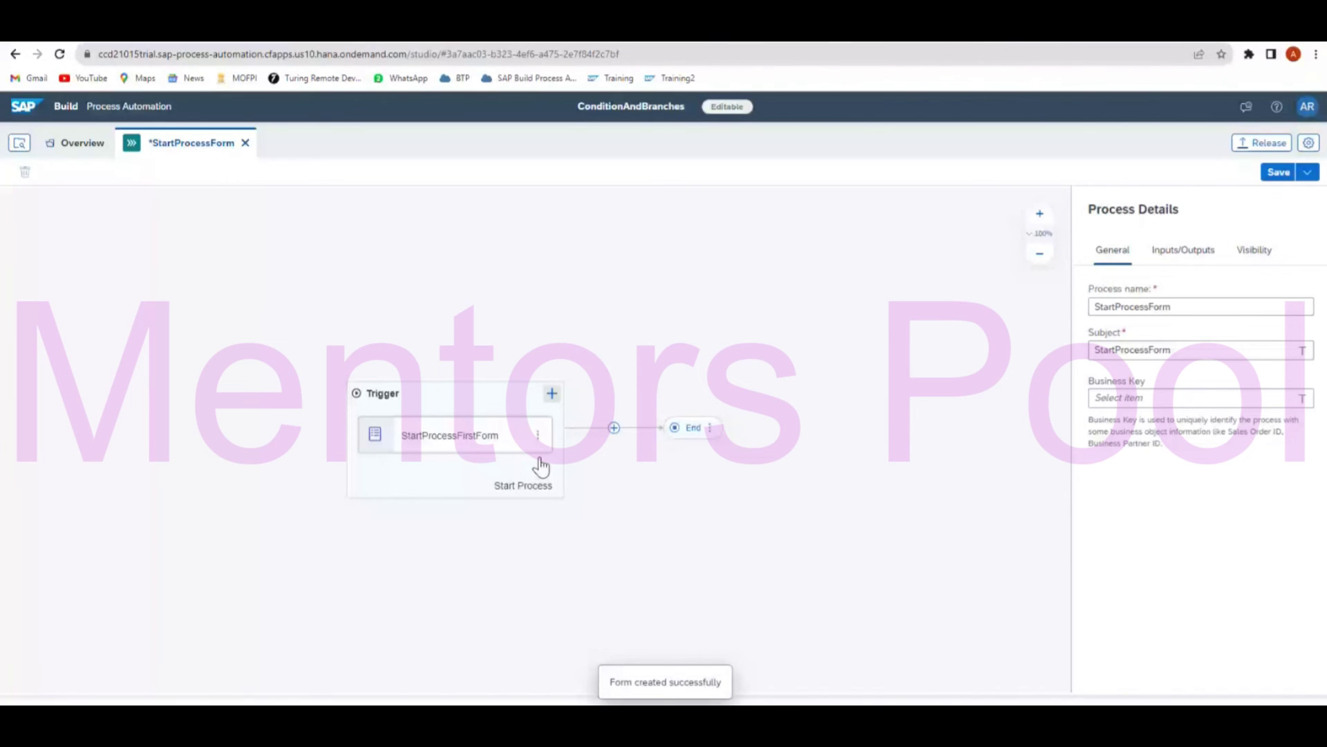
pyautogui.click(438, 437)
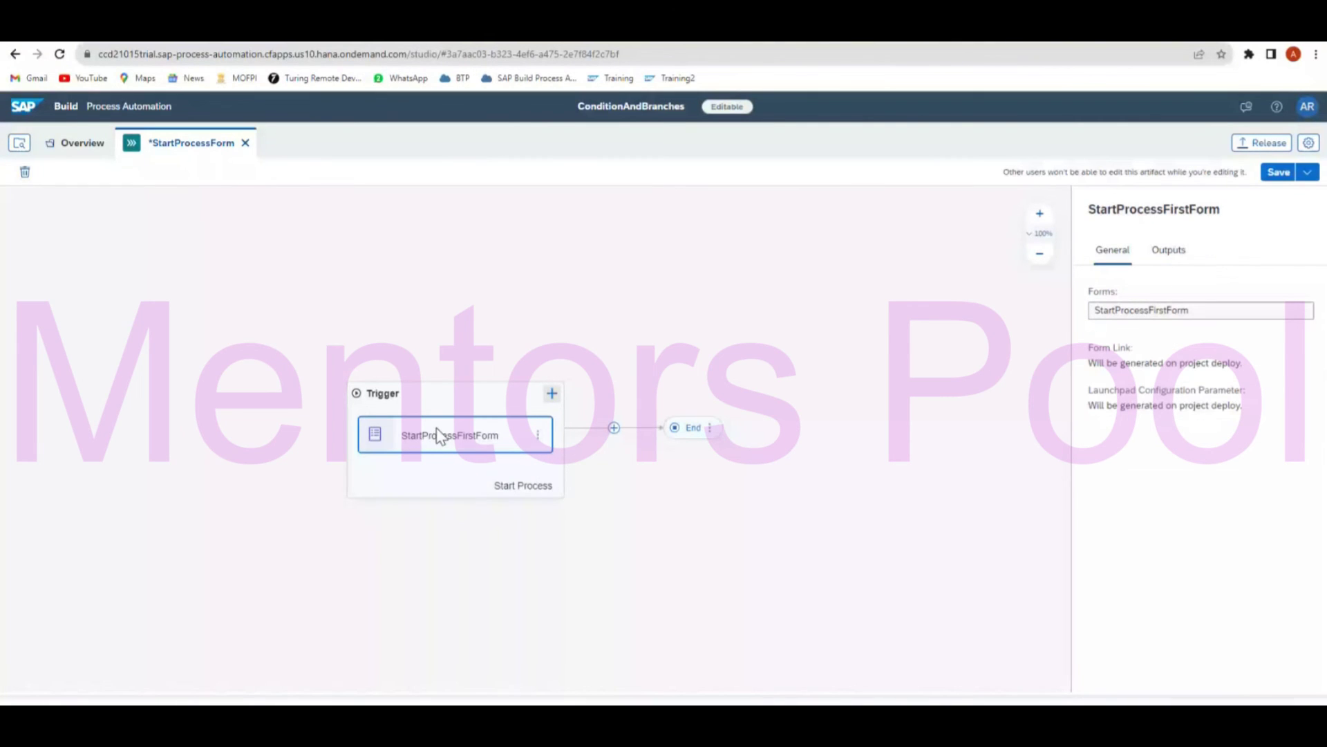
# Give the trigger form a Sales Order Process headline and a required OrderID text field.
pyautogui.doubleClick(438, 435)
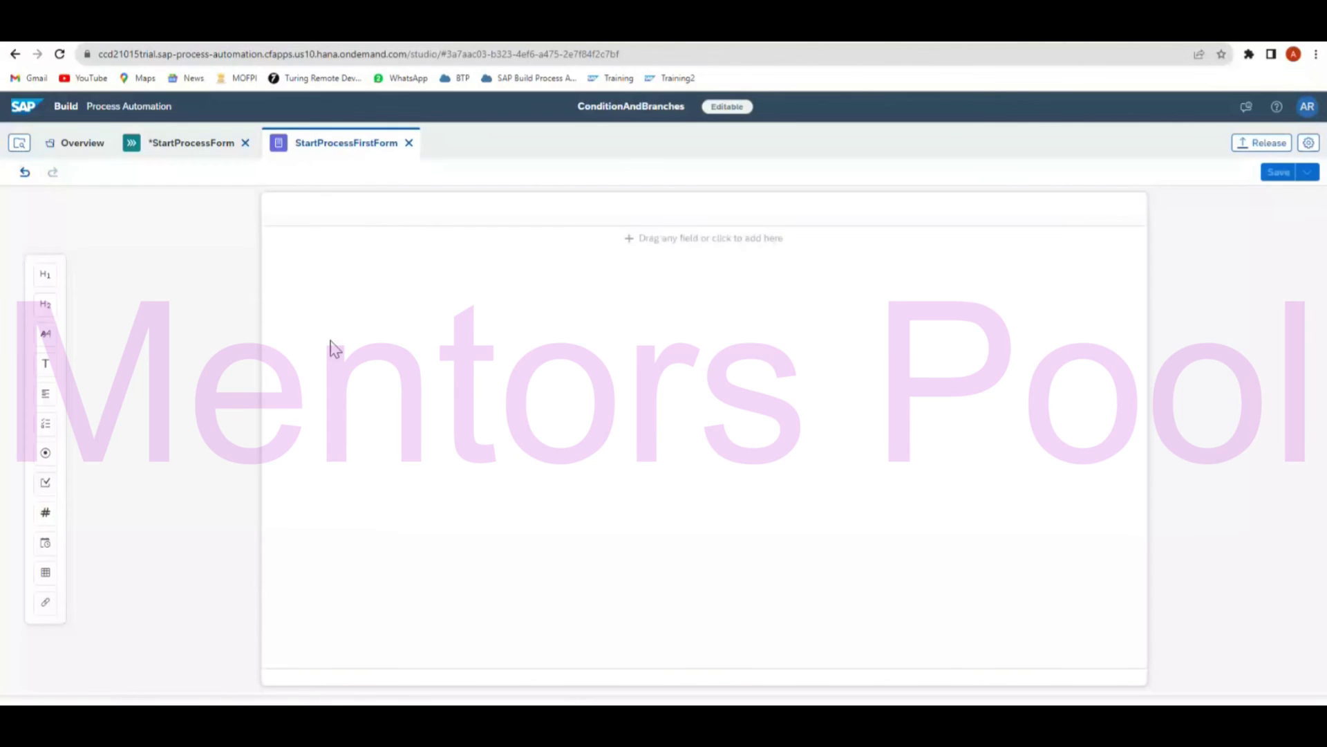
pyautogui.moveTo(45, 274); pyautogui.dragTo(395, 251)
pyautogui.write('Orde')
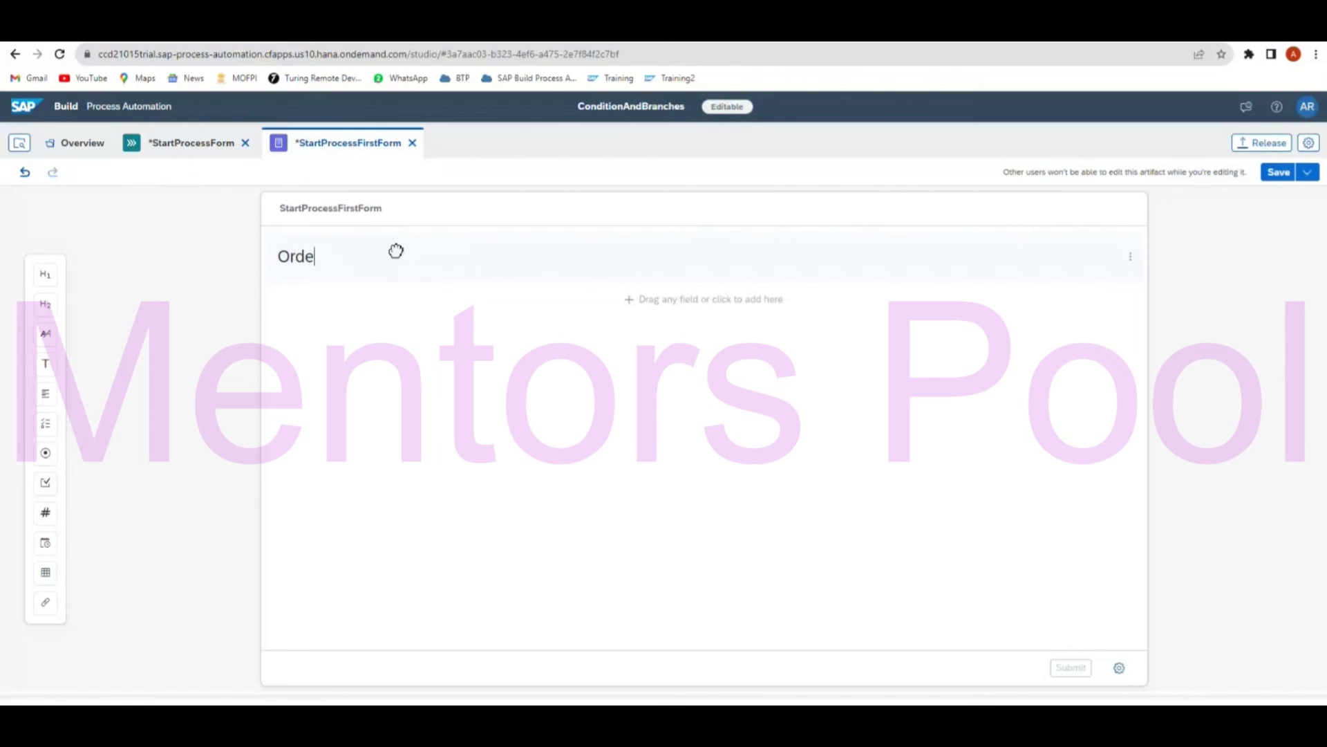
pyautogui.write('r Process')
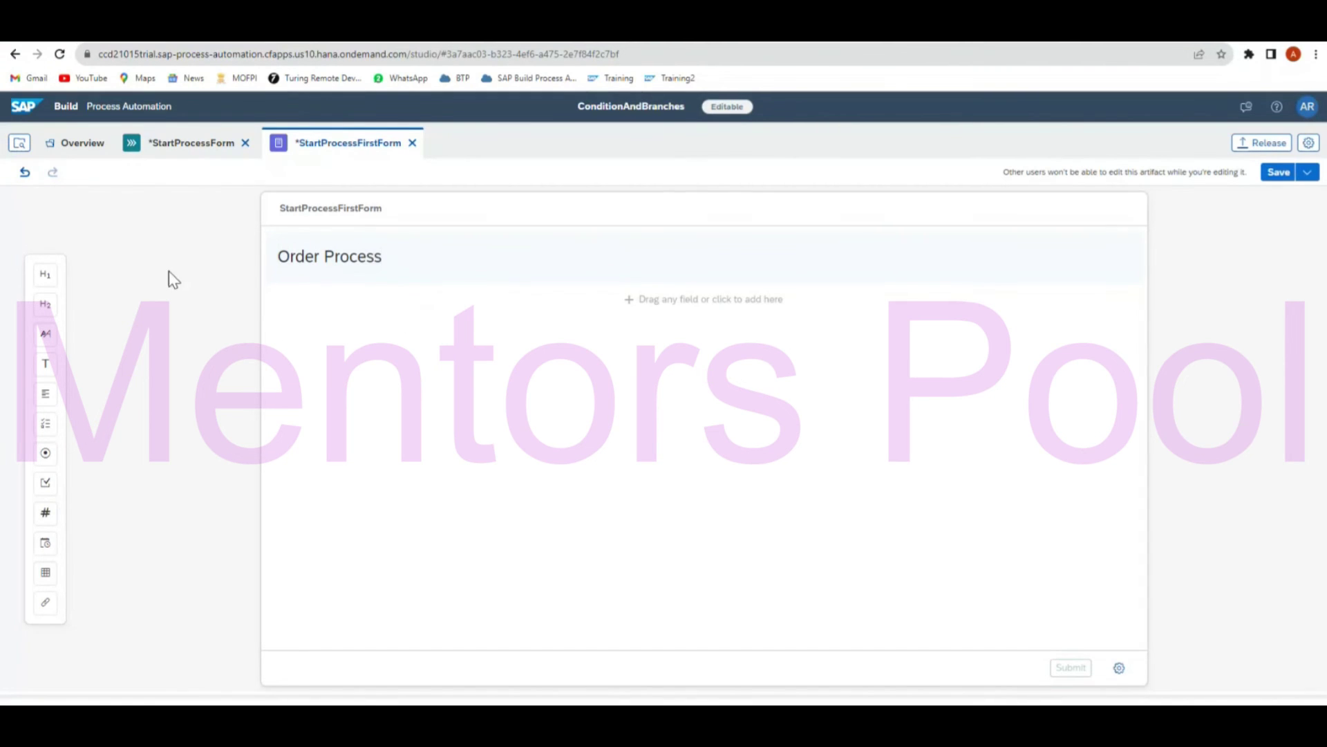
pyautogui.write('Sales')
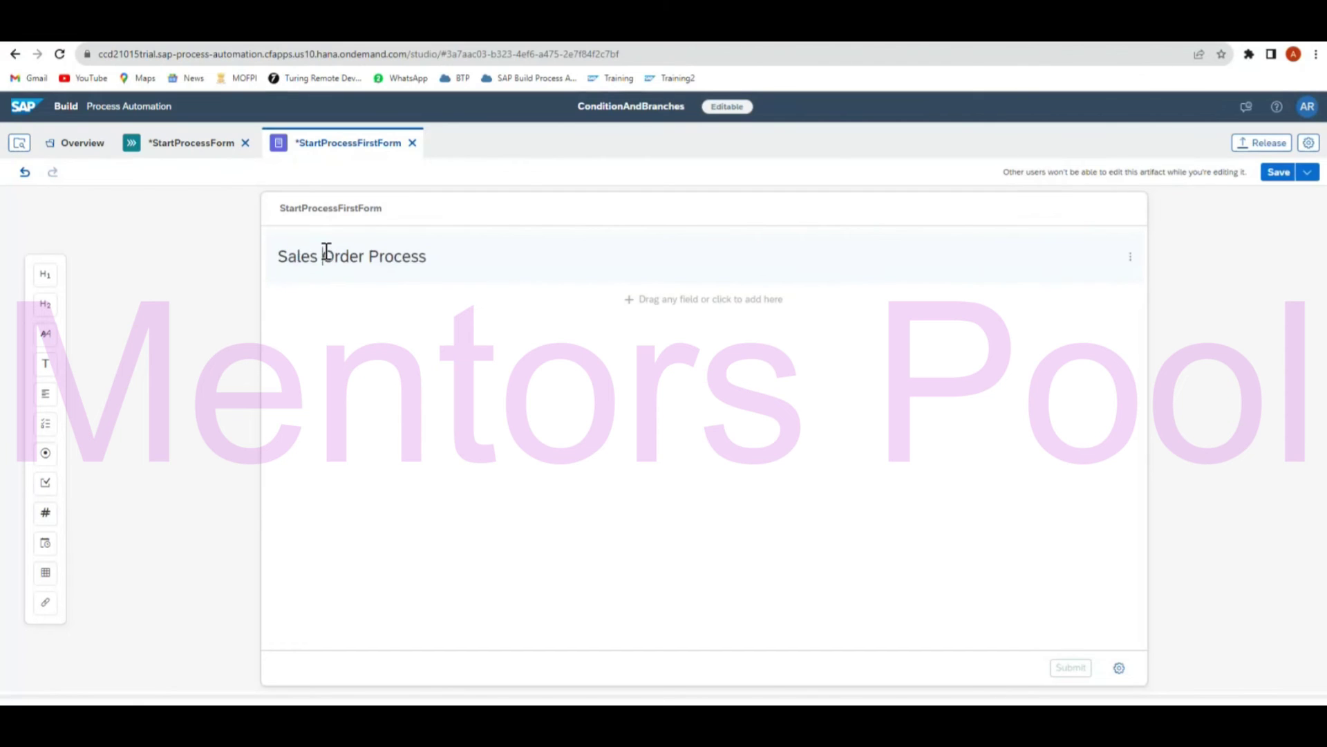
pyautogui.moveTo(44, 280)
pyautogui.mouseDown()
pyautogui.moveTo(288, 291)
pyautogui.moveTo(249, 418)
pyautogui.moveTo(49, 286)
pyautogui.mouseUp()
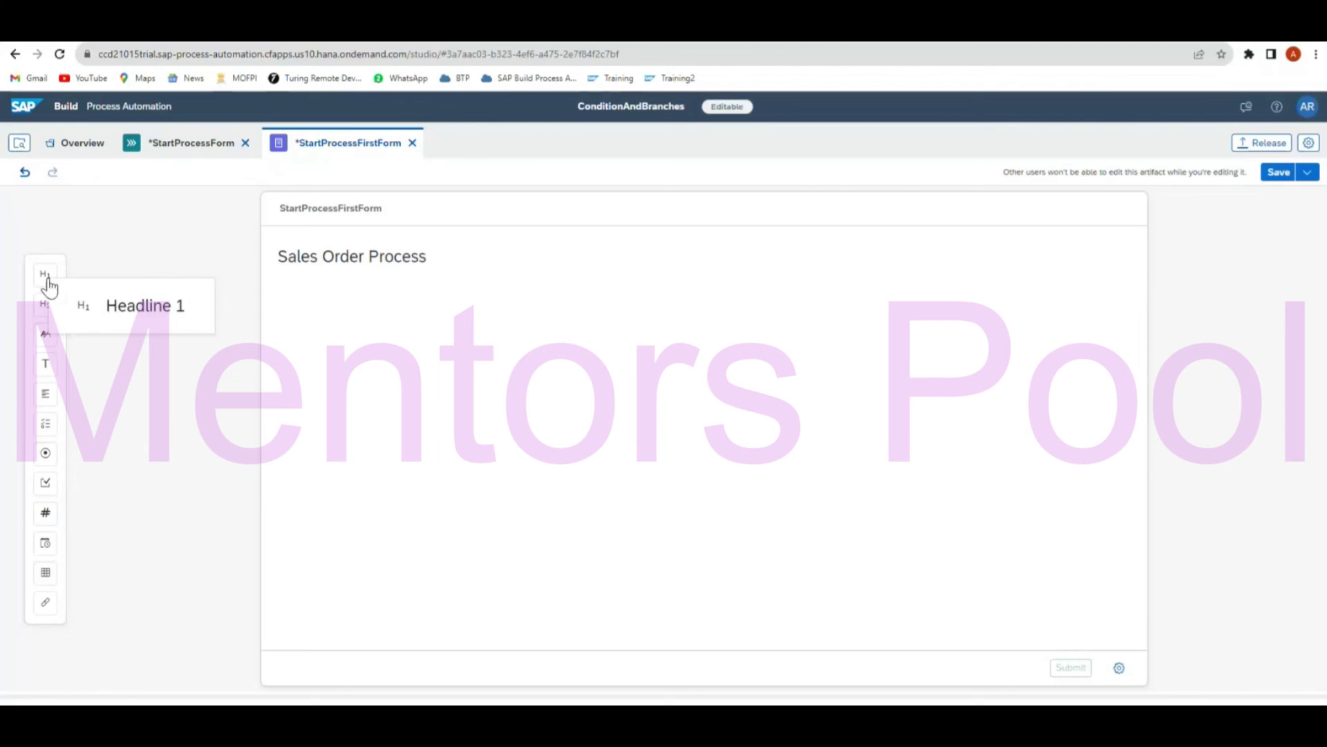
pyautogui.moveTo(46, 369)
pyautogui.mouseDown()
pyautogui.moveTo(97, 358)
pyautogui.moveTo(31, 360)
pyautogui.mouseUp()
pyautogui.moveTo(46, 515); pyautogui.dragTo(358, 324)
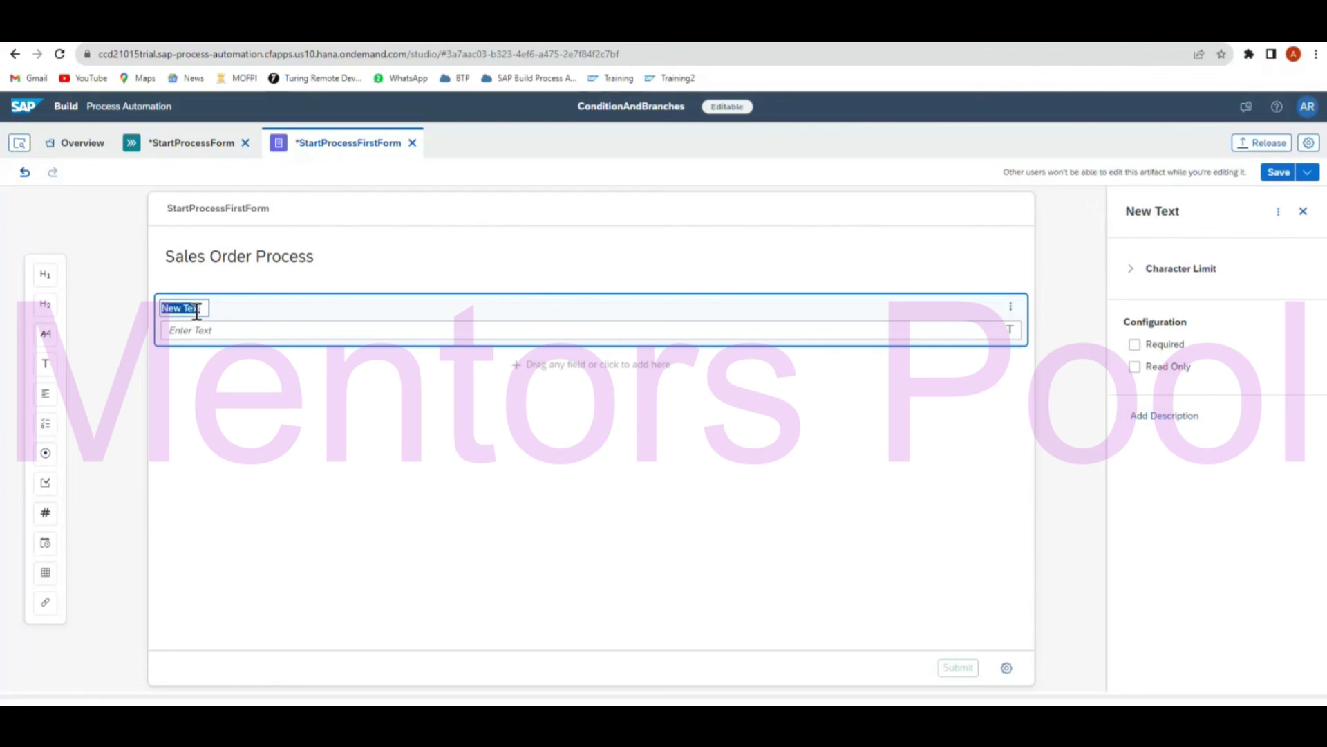
pyautogui.write('order')
pyautogui.press('BackSpace')
pyautogui.press('BackSpace')
pyautogui.write('OrderID')
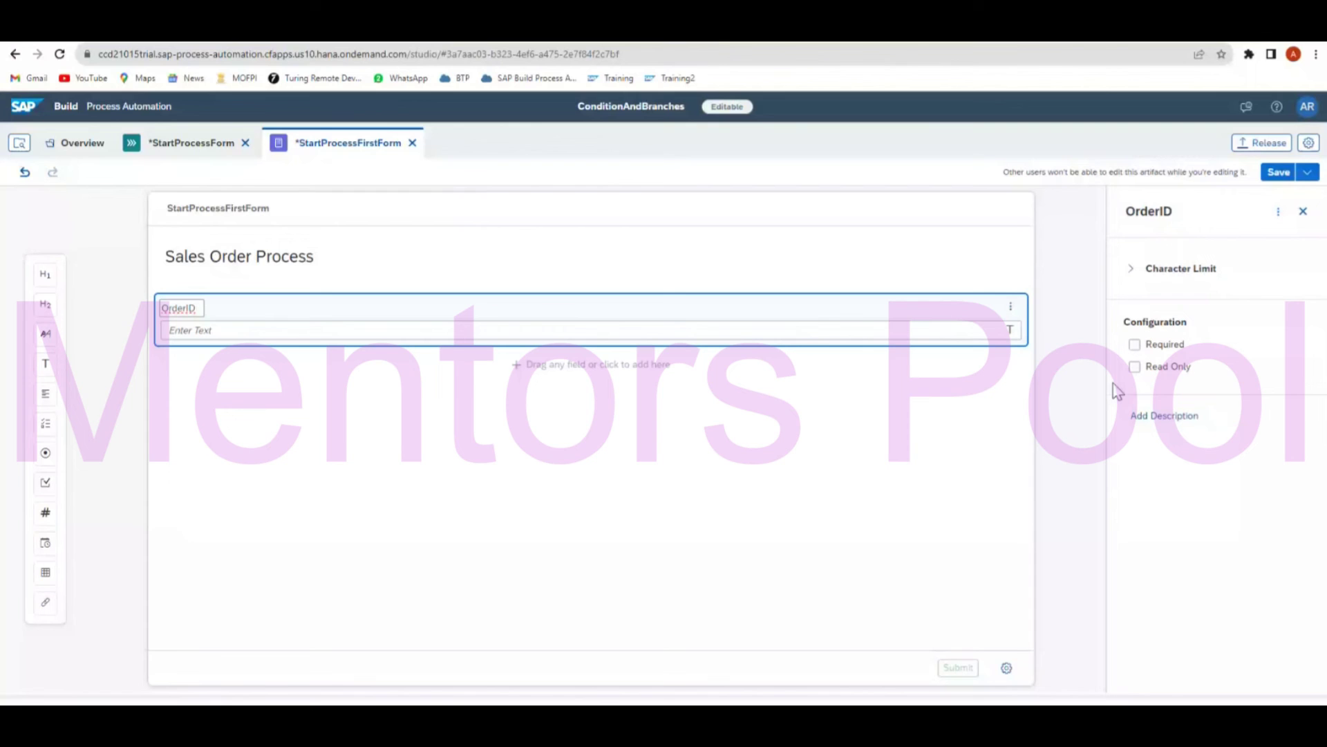
pyautogui.click(1134, 344)
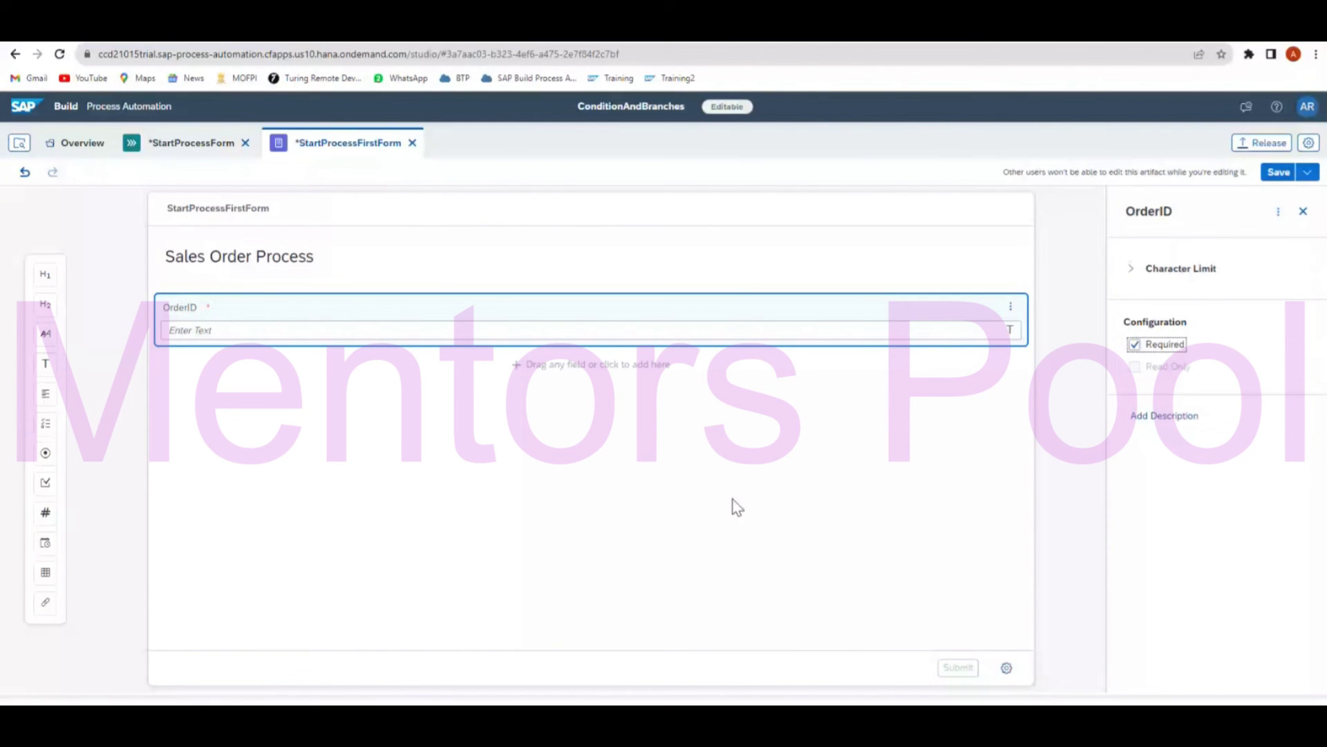
# Add an OrderValue number field and a Country dropdown with options India and England.
pyautogui.moveTo(45, 513); pyautogui.dragTo(258, 382)
pyautogui.write('OrderValue')
pyautogui.click(257, 386)
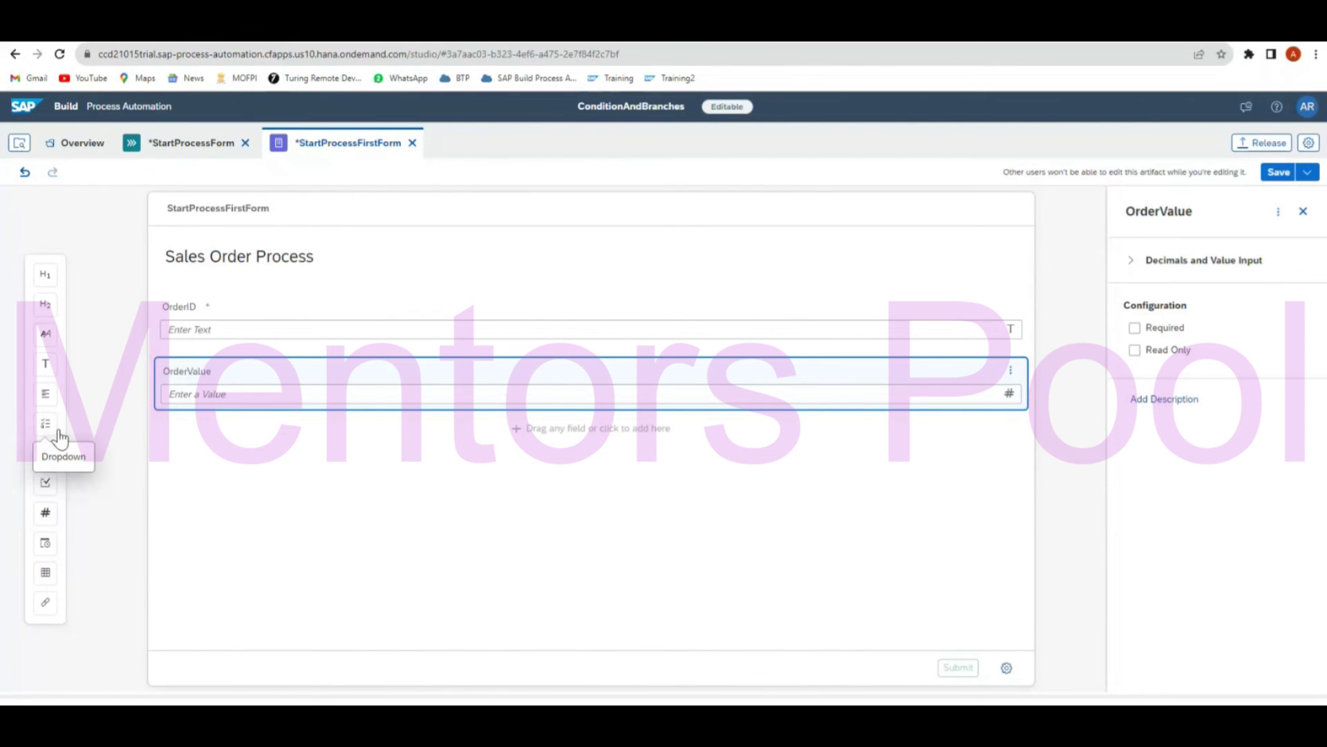
pyautogui.moveTo(60, 436); pyautogui.dragTo(348, 448)
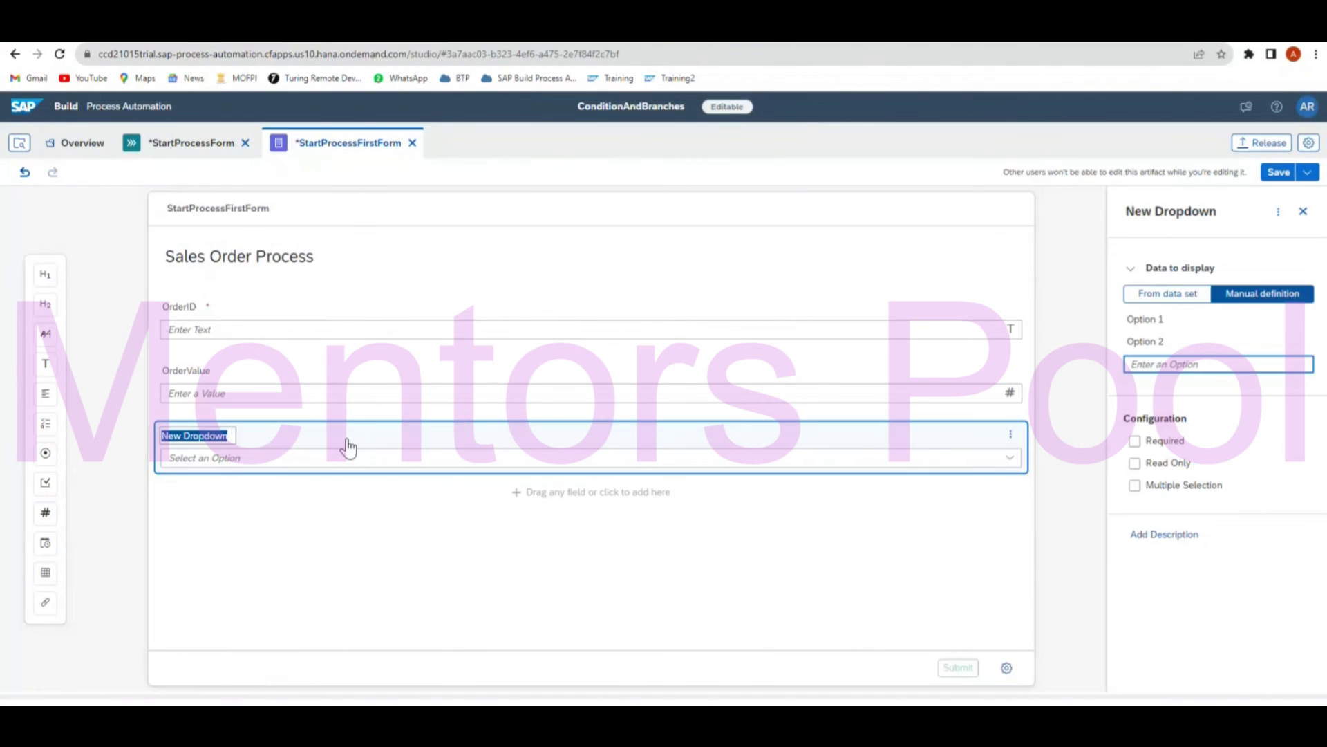
pyautogui.write('Country')
pyautogui.click(1155, 320)
pyautogui.click(1160, 321)
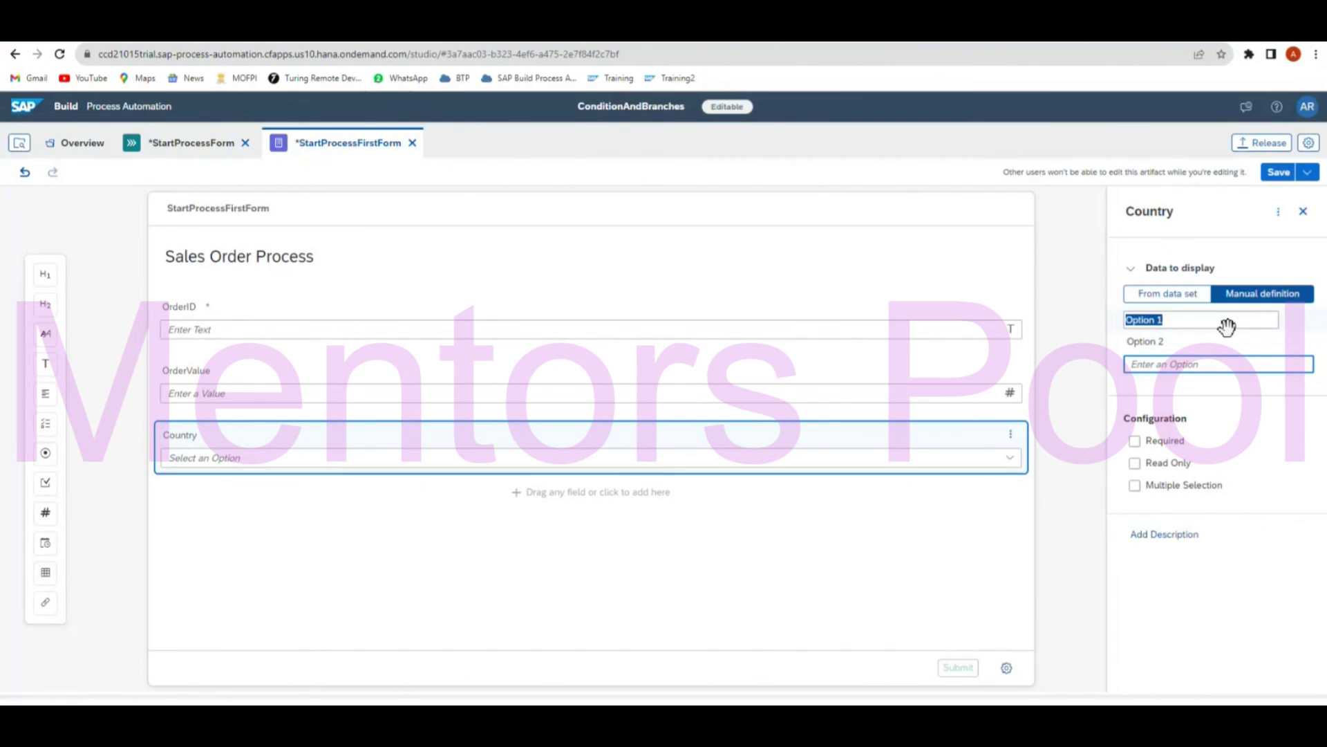
pyautogui.write('India')
pyautogui.click(1167, 339)
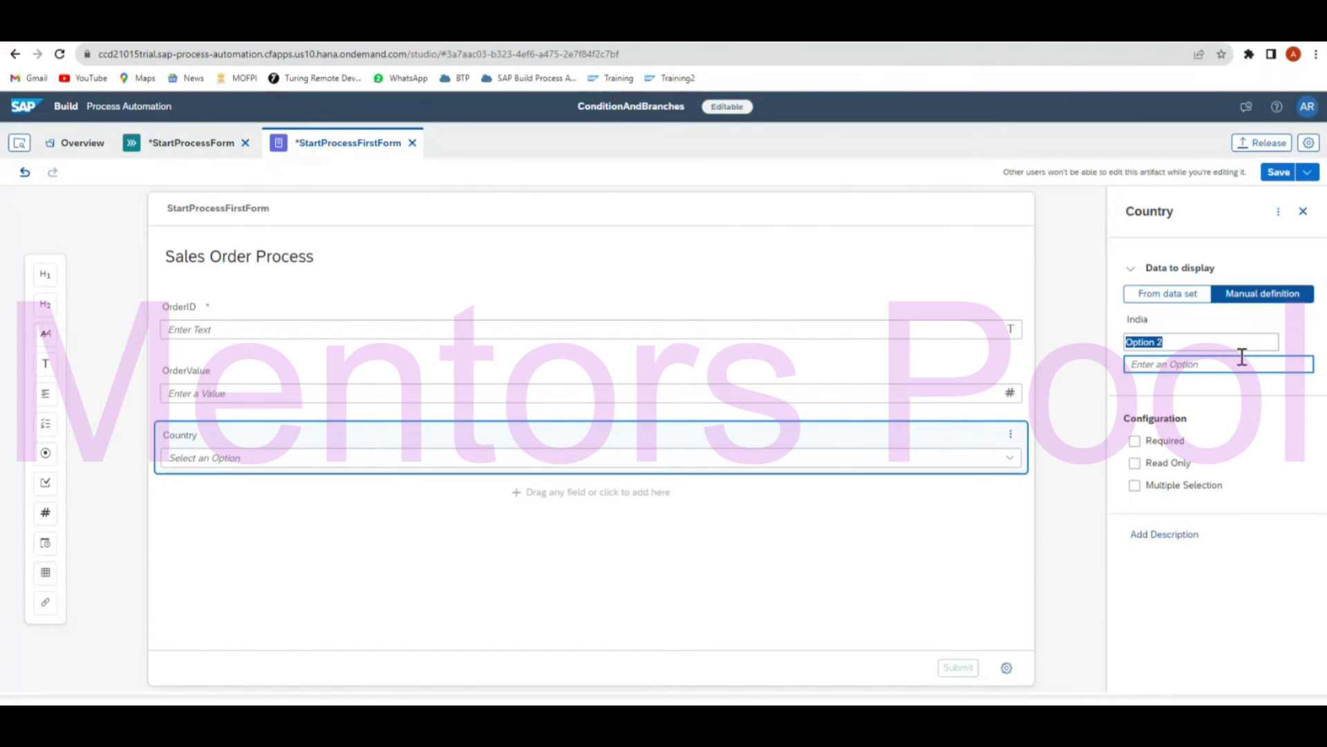
pyautogui.write('England')
pyautogui.click(267, 587)
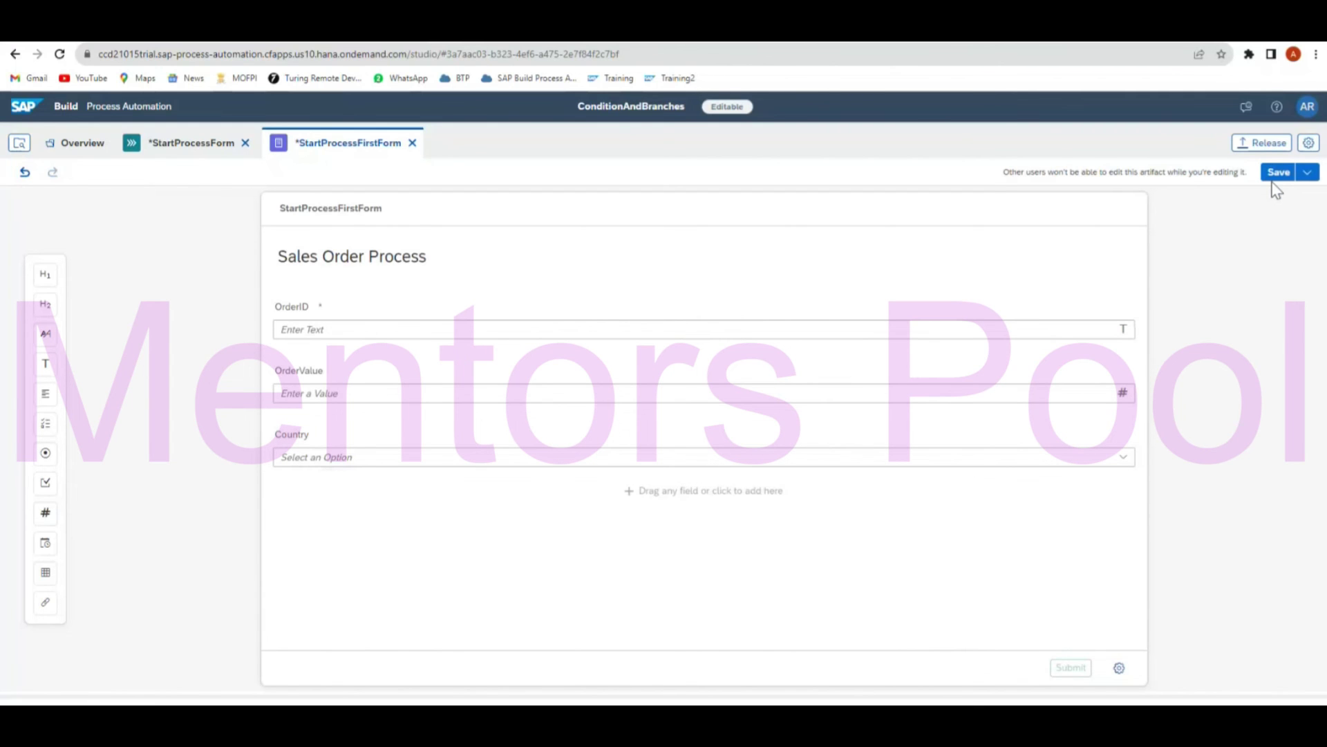
# Mark the OrderValue and Country fields as required.
pyautogui.click(902, 417)
pyautogui.click(1135, 328)
pyautogui.click(920, 457)
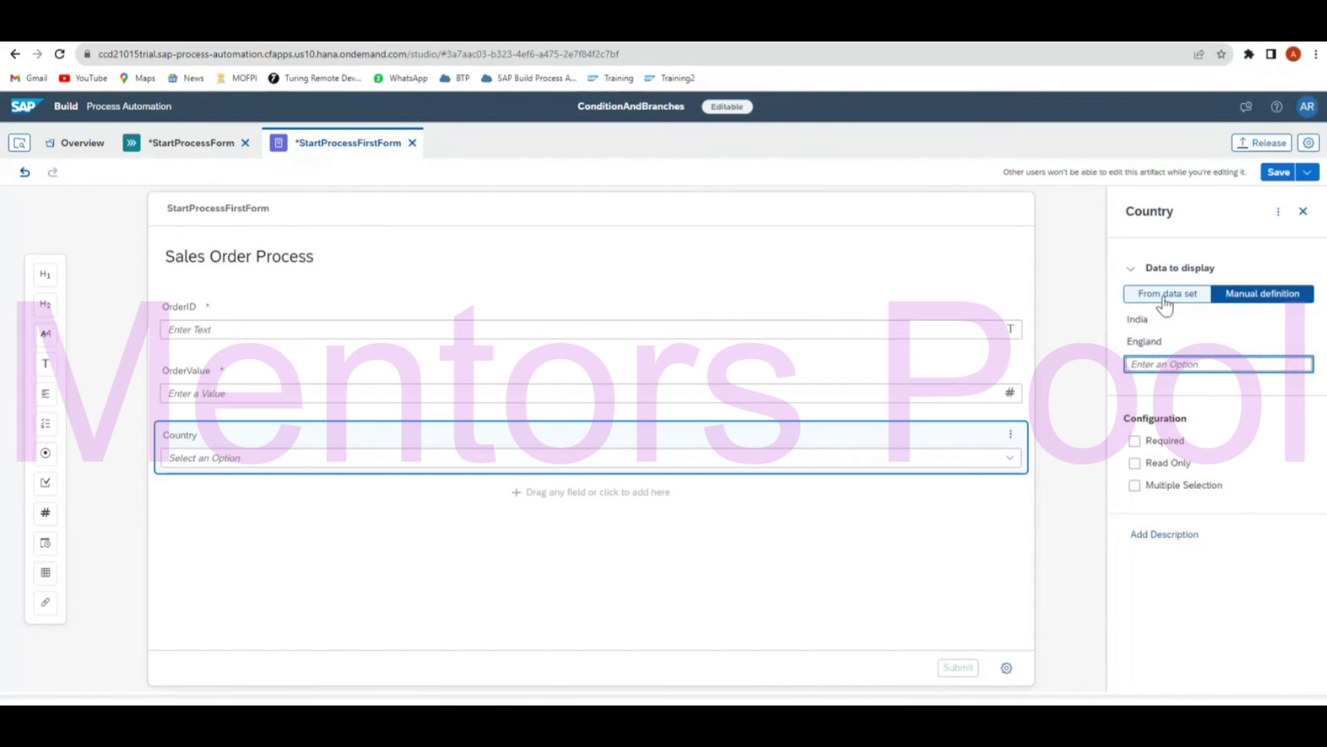
pyautogui.click(1135, 441)
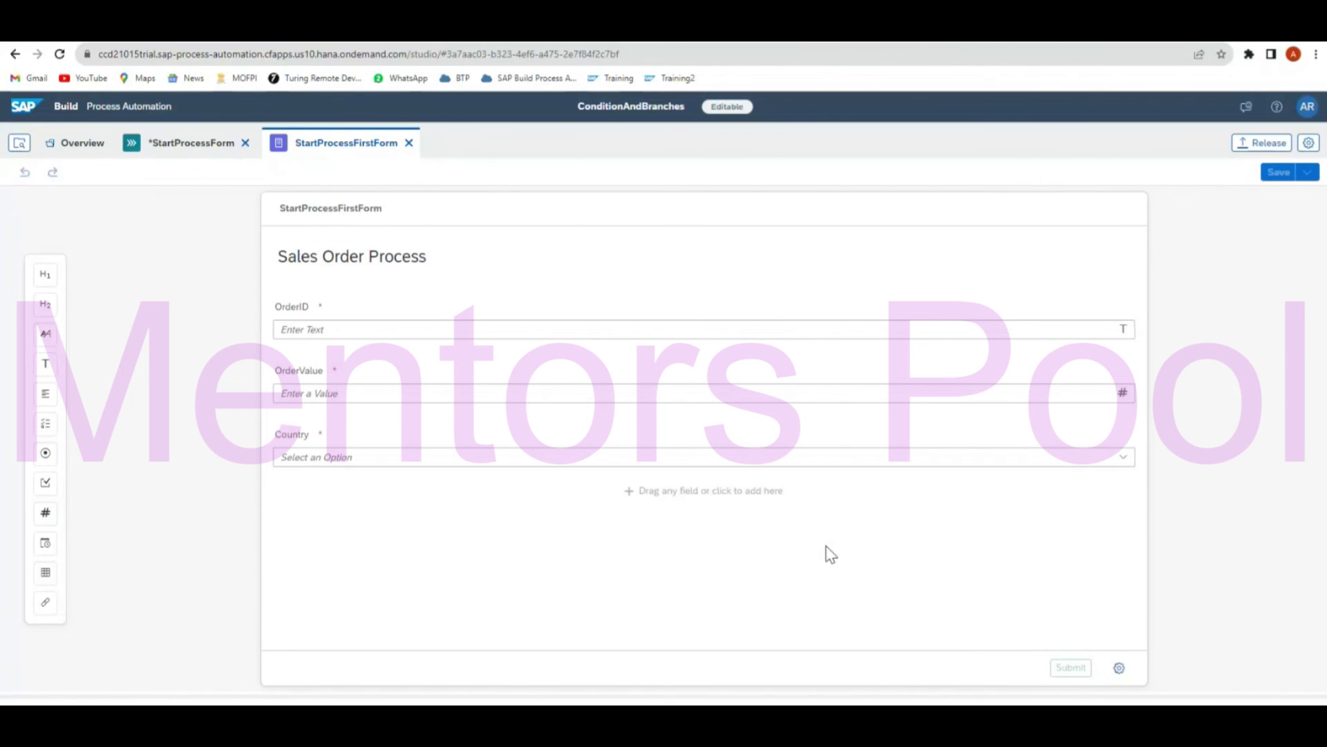
# Back on the StartProcessForm canvas, insert a Condition control right after the StartProcessFirstForm trigger.
pyautogui.click(182, 145)
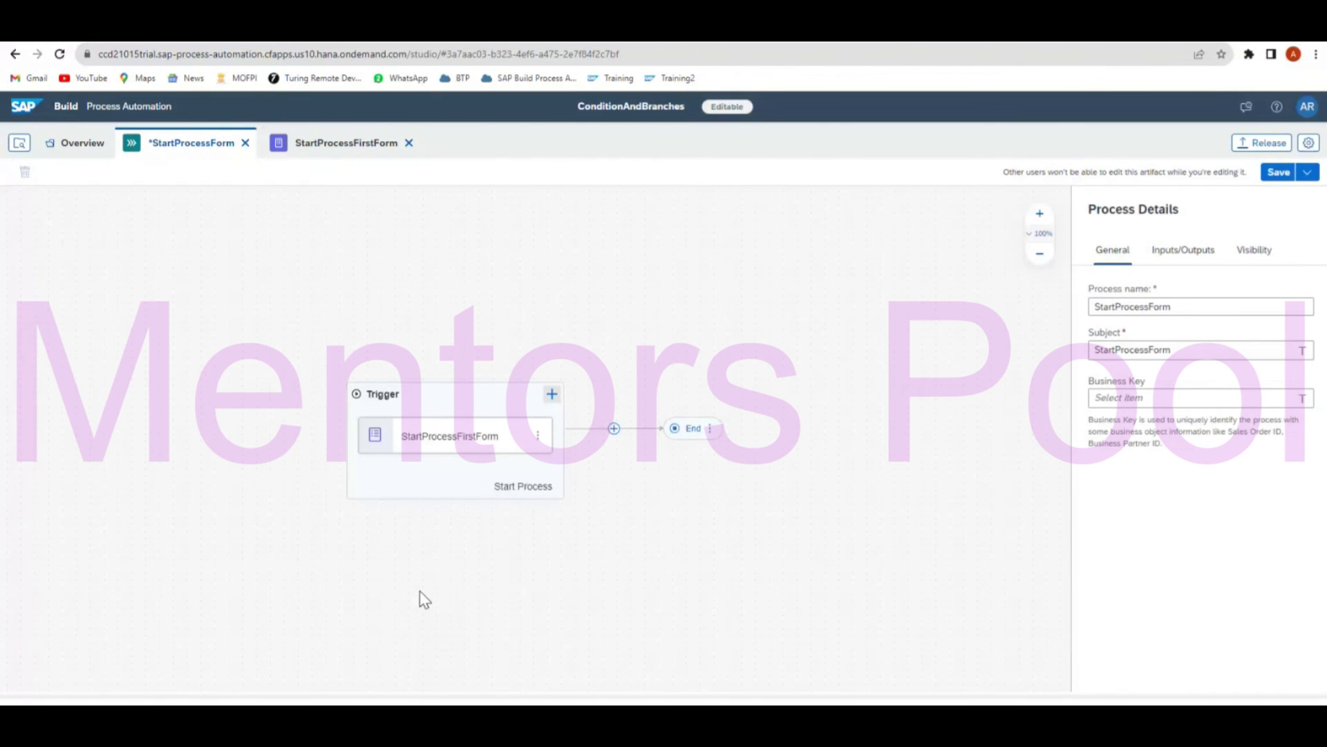
pyautogui.click(614, 428)
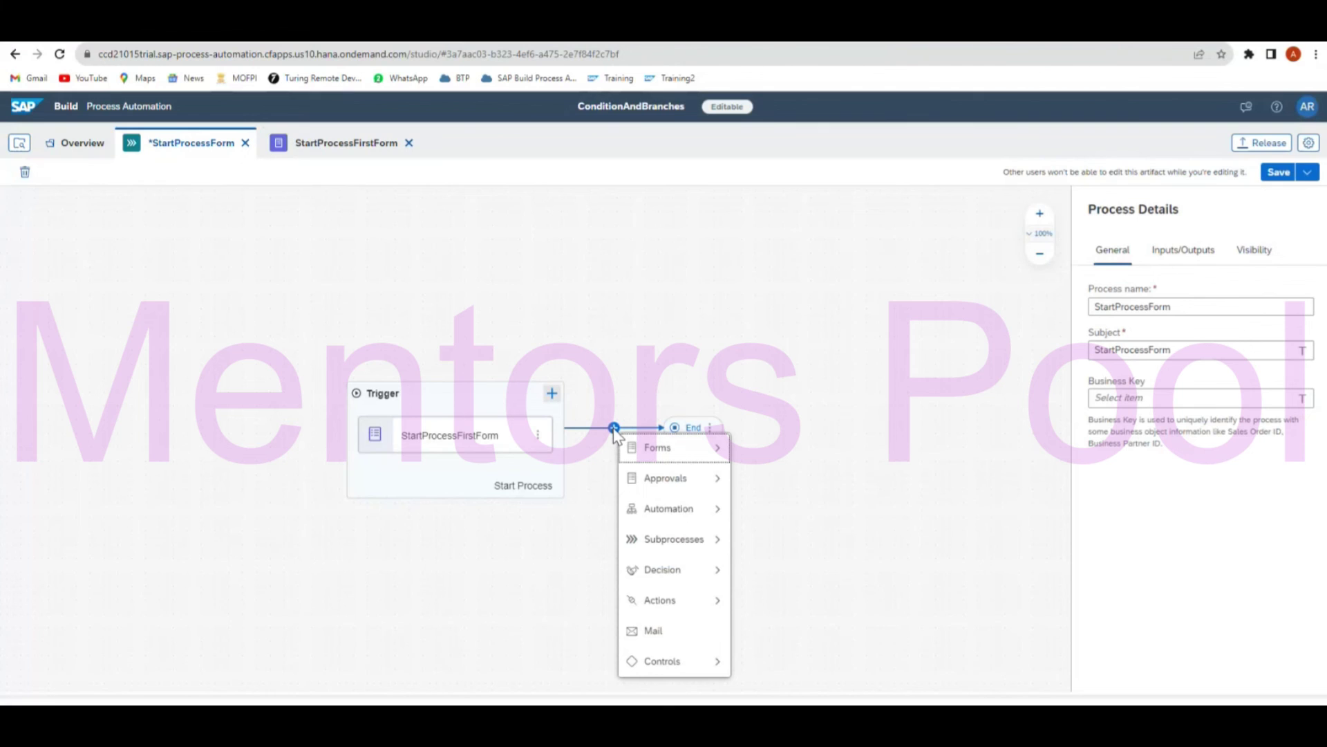
pyautogui.moveTo(690, 515)
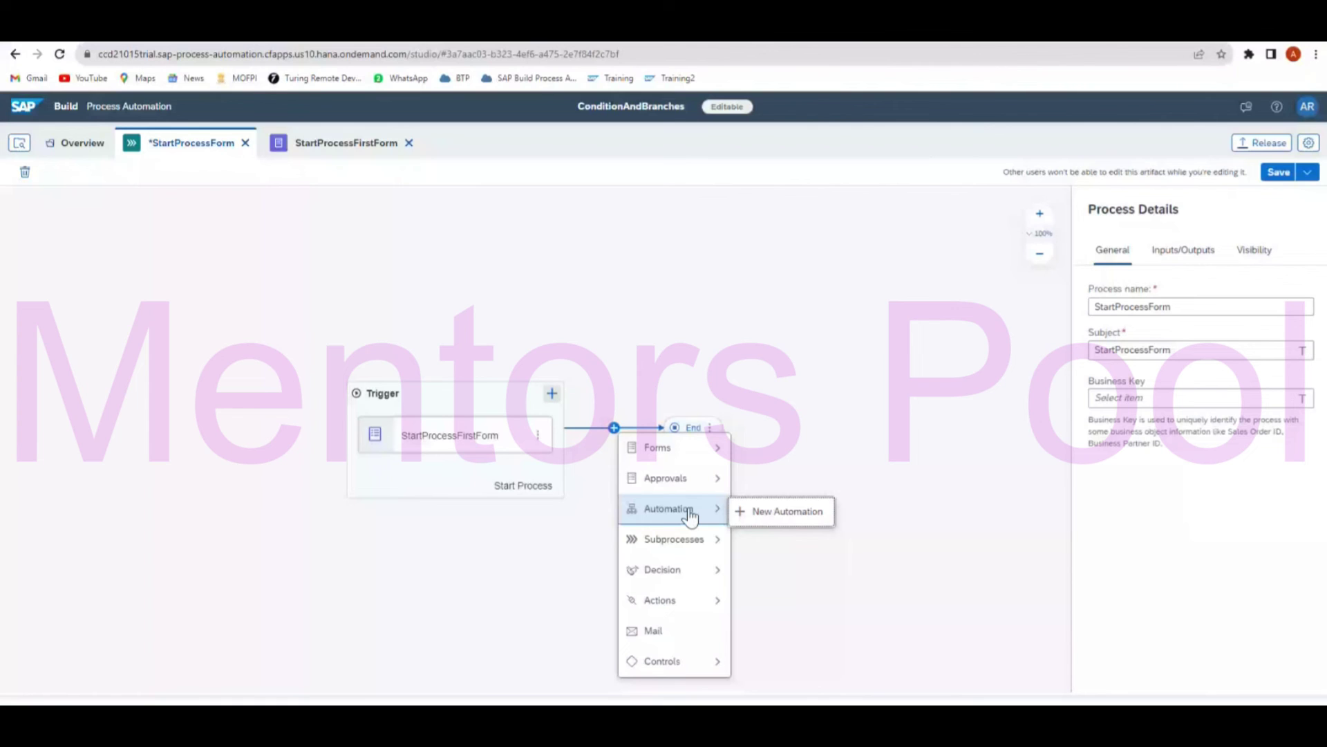
pyautogui.moveTo(686, 670)
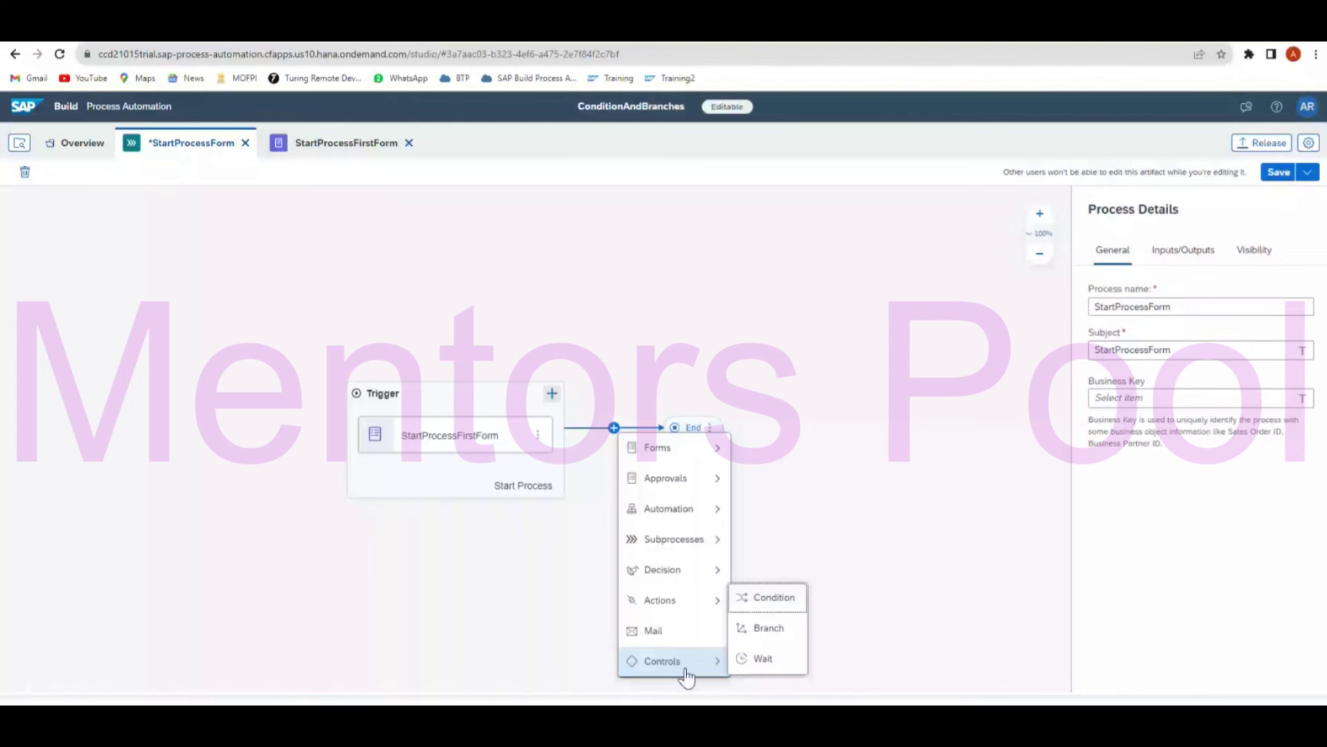
pyautogui.click(769, 597)
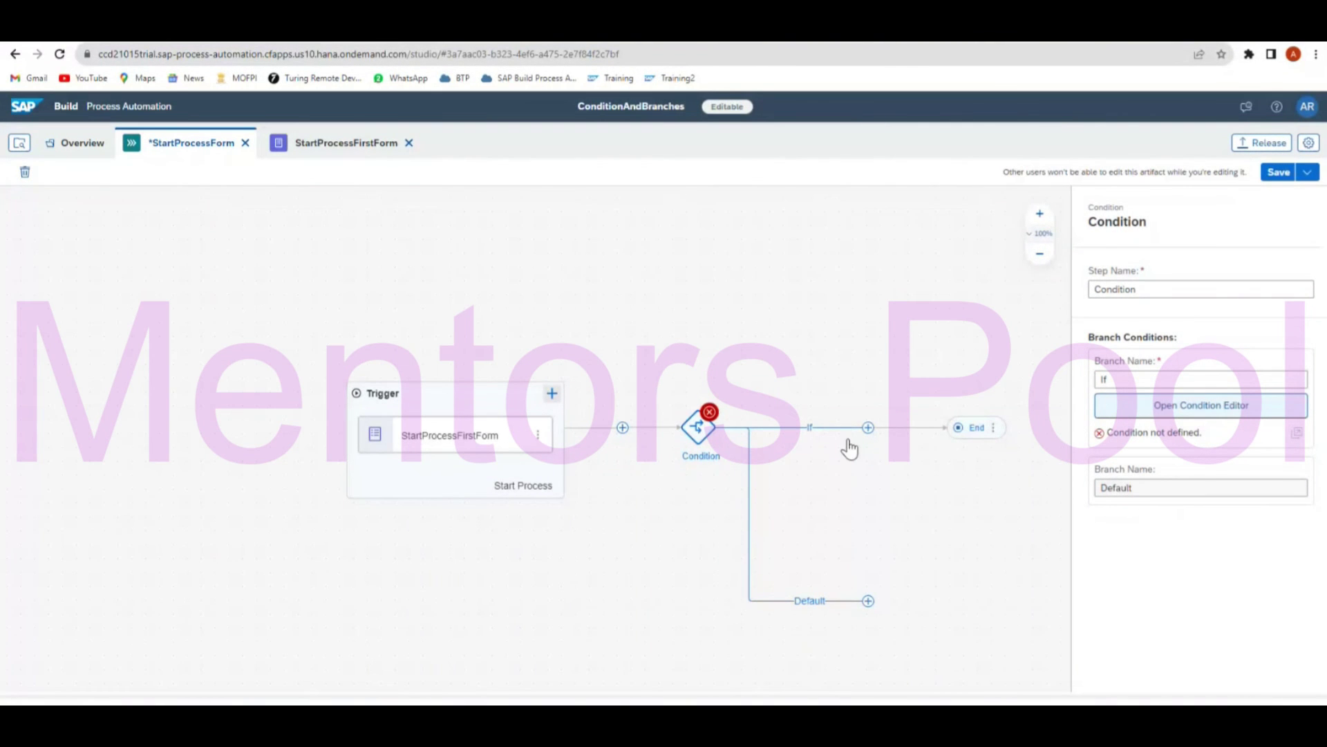
# Set the If branch condition to OrderValue is greater than 10000, check the summary, and apply.
pyautogui.click(1213, 413)
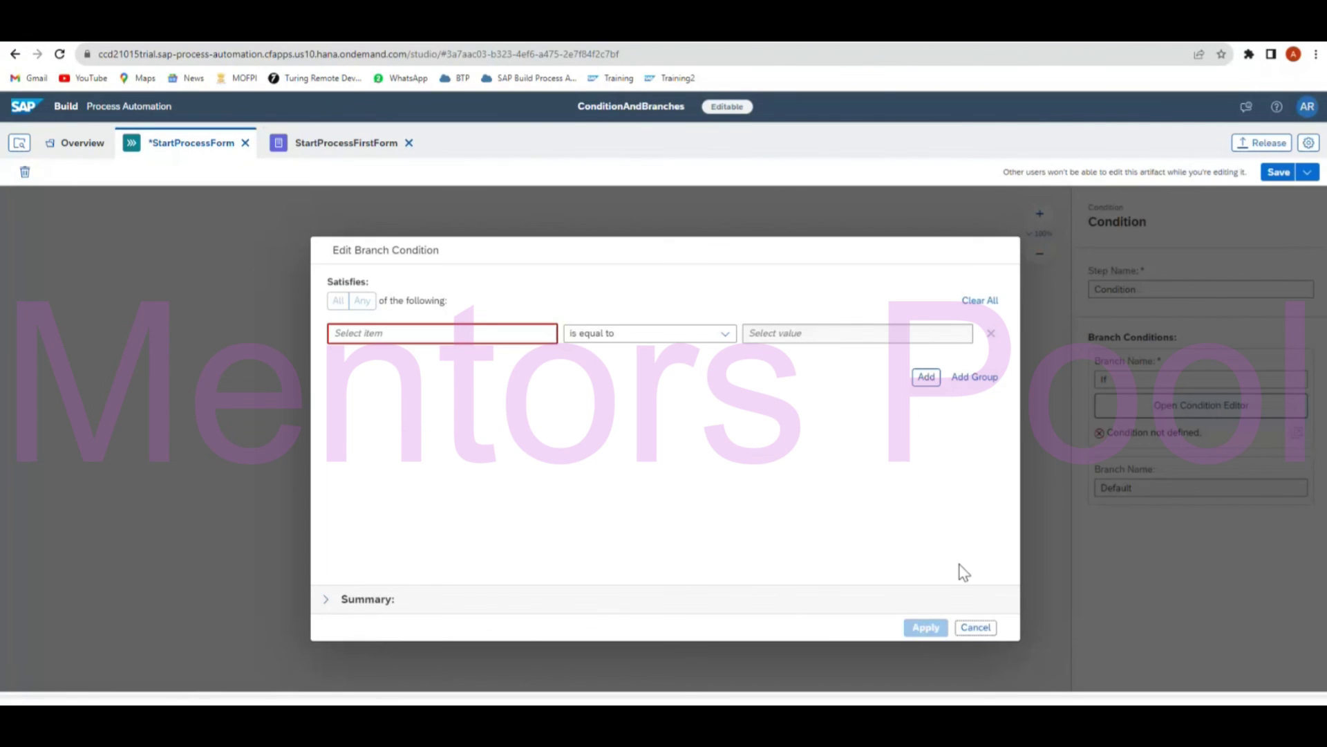
pyautogui.click(450, 334)
pyautogui.click(450, 334)
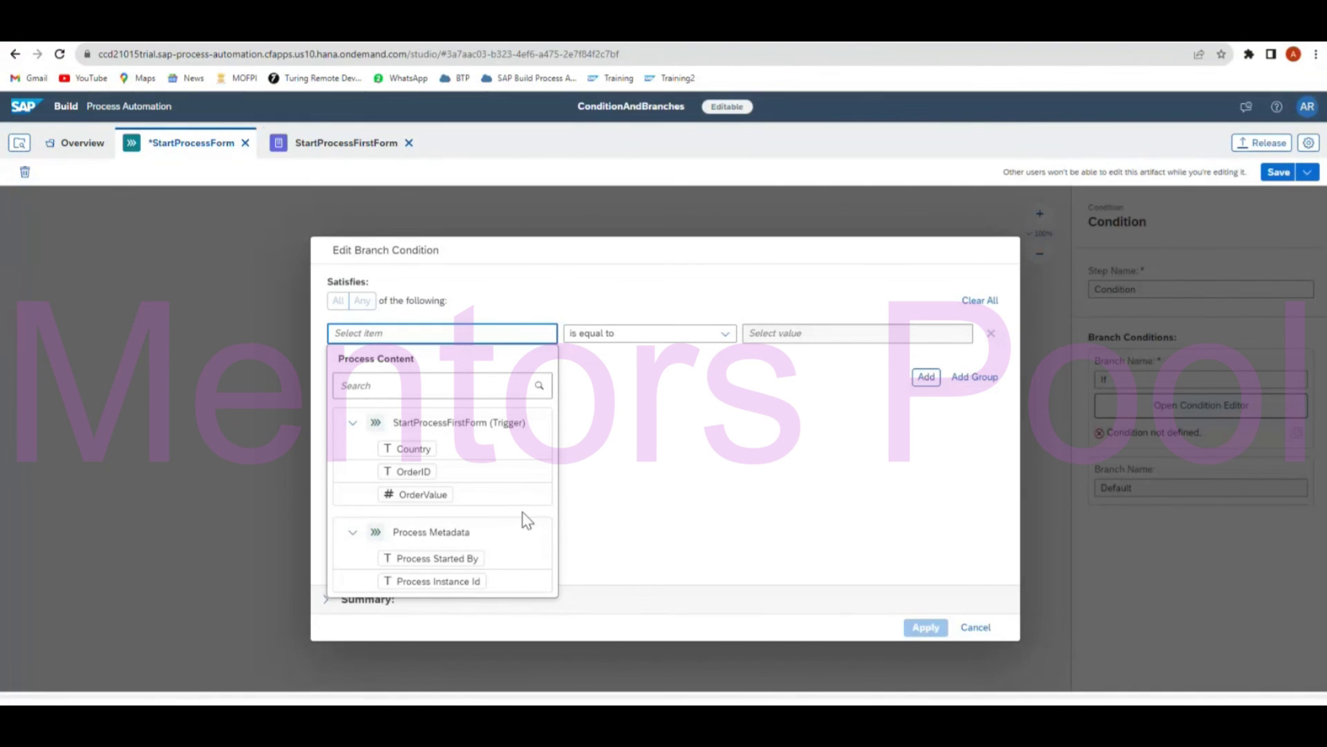
pyautogui.click(437, 495)
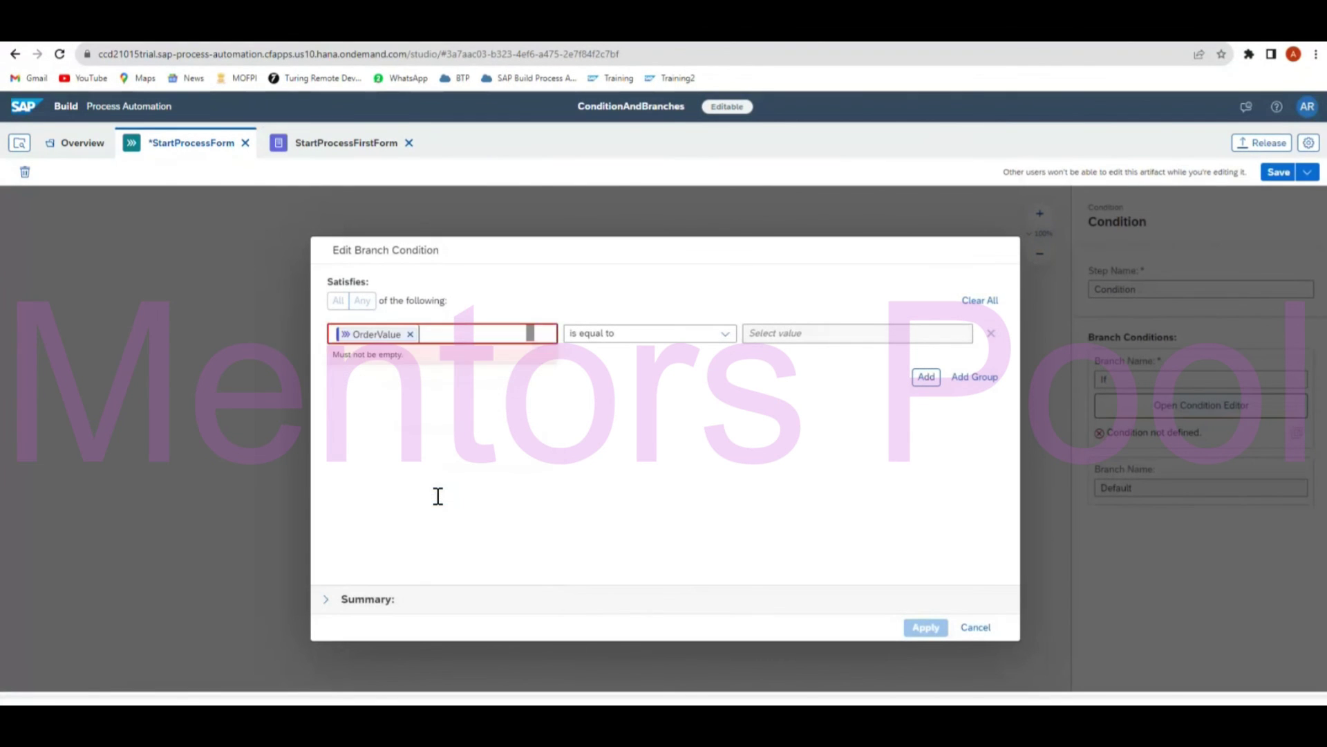
pyautogui.click(726, 334)
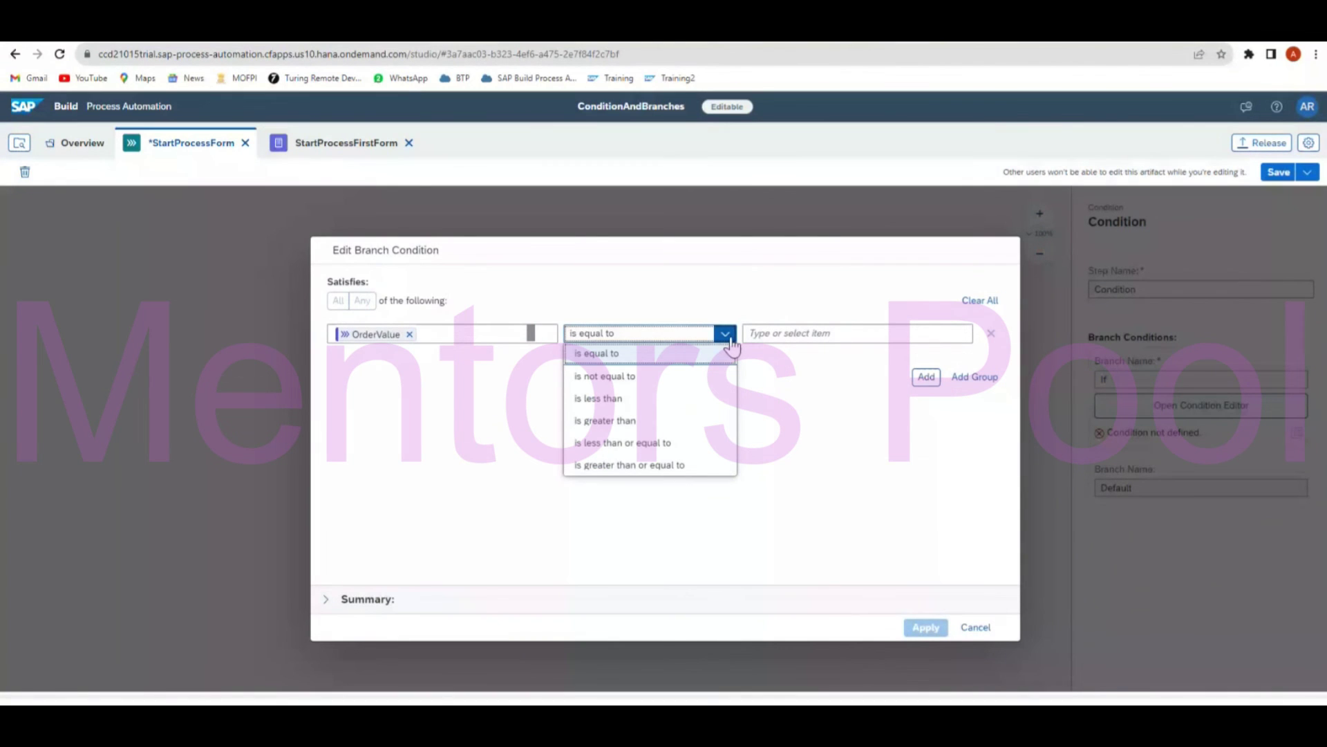
pyautogui.click(658, 422)
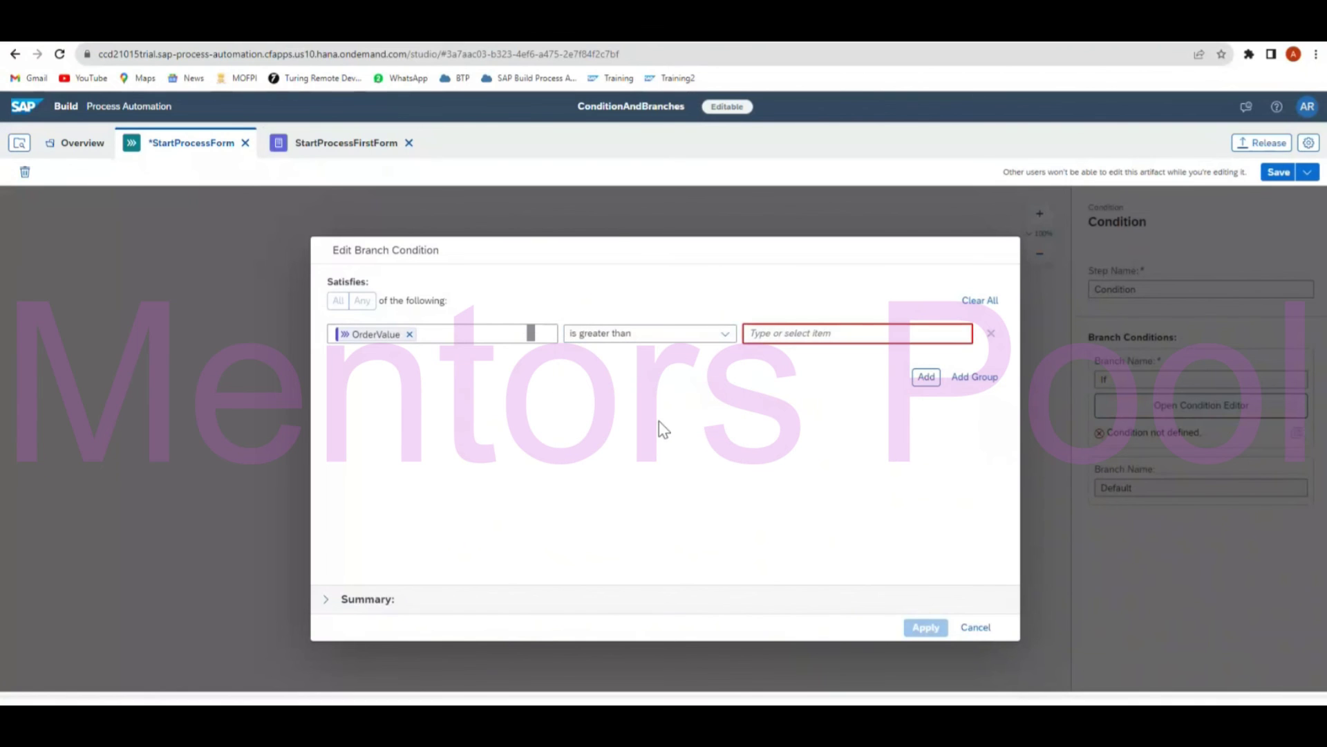
pyautogui.click(859, 334)
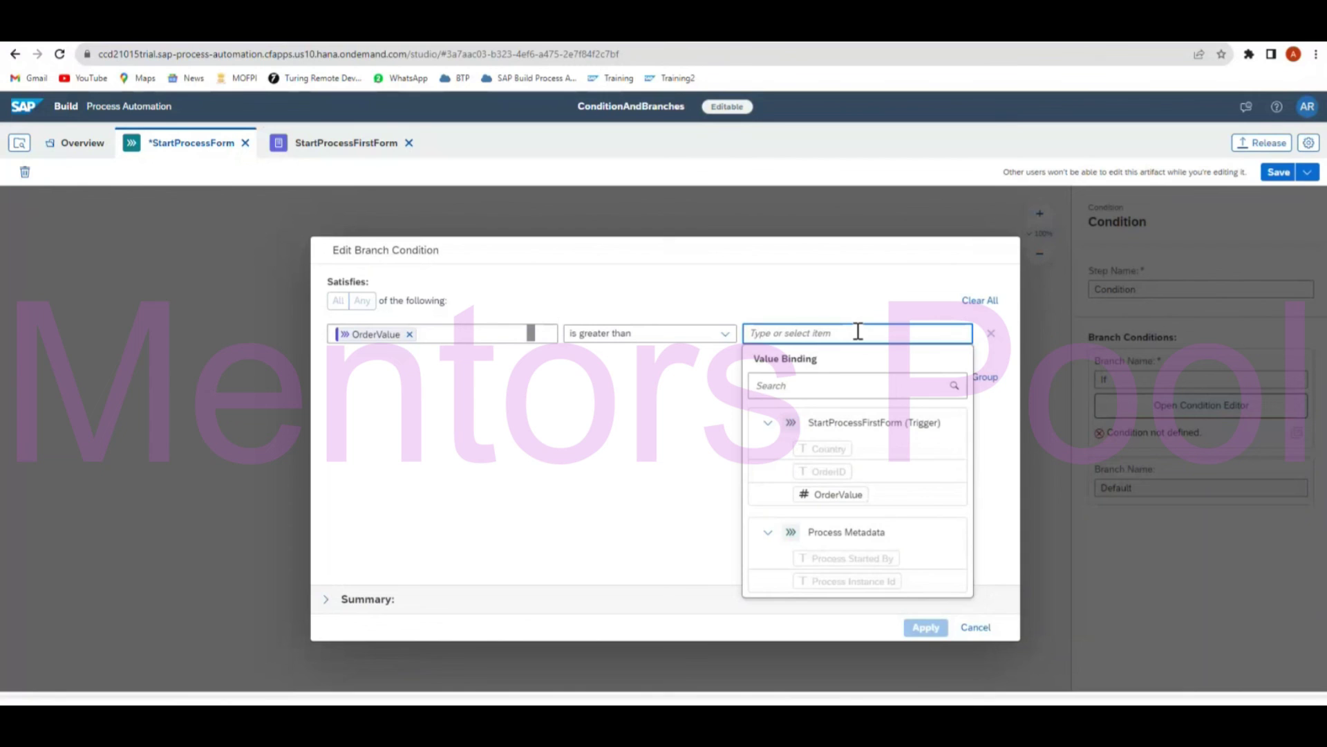
pyautogui.write('10000')
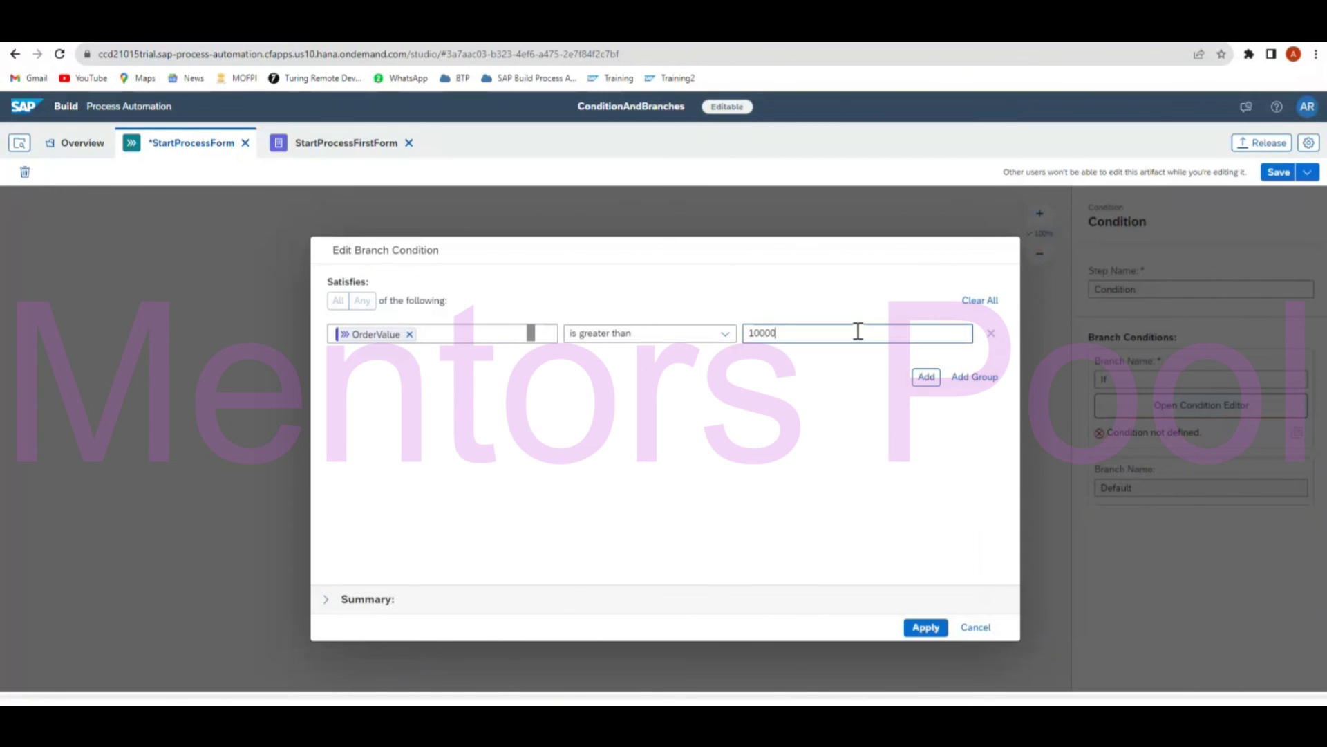
pyautogui.click(326, 599)
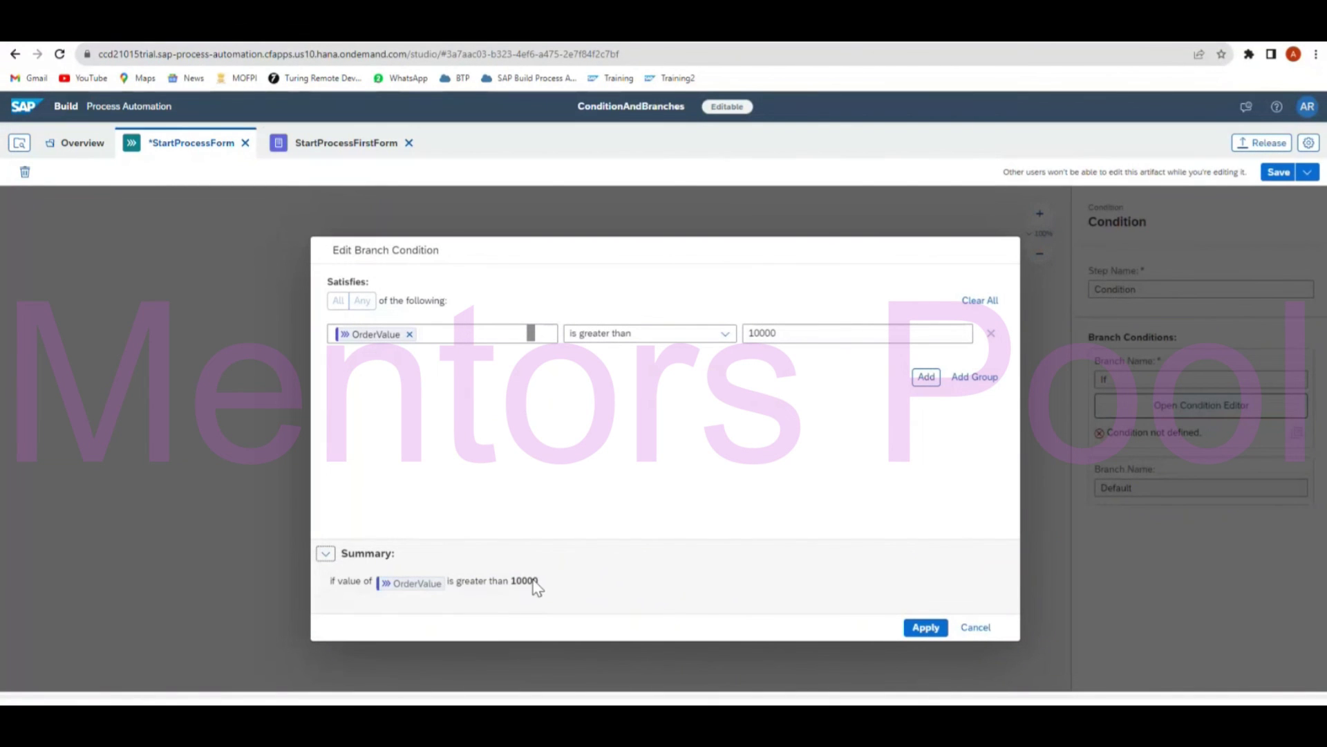
pyautogui.click(927, 628)
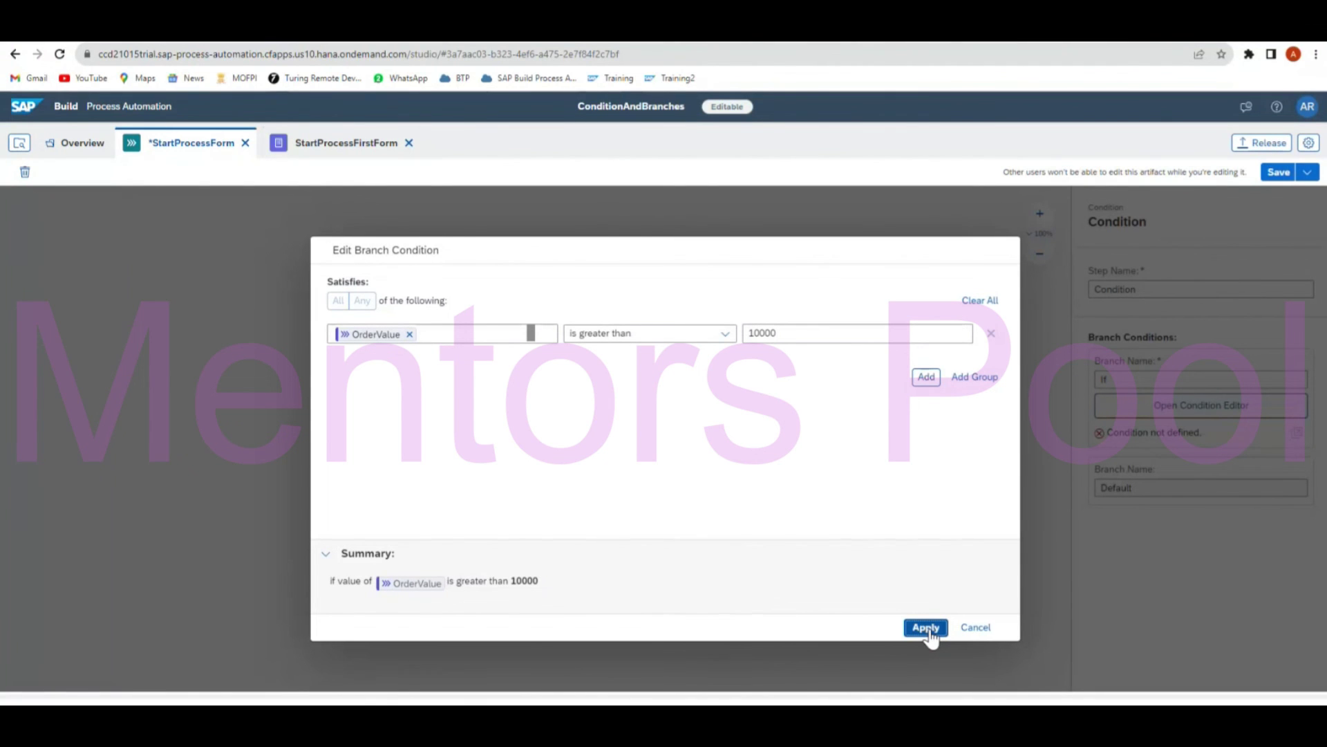
pyautogui.click(927, 628)
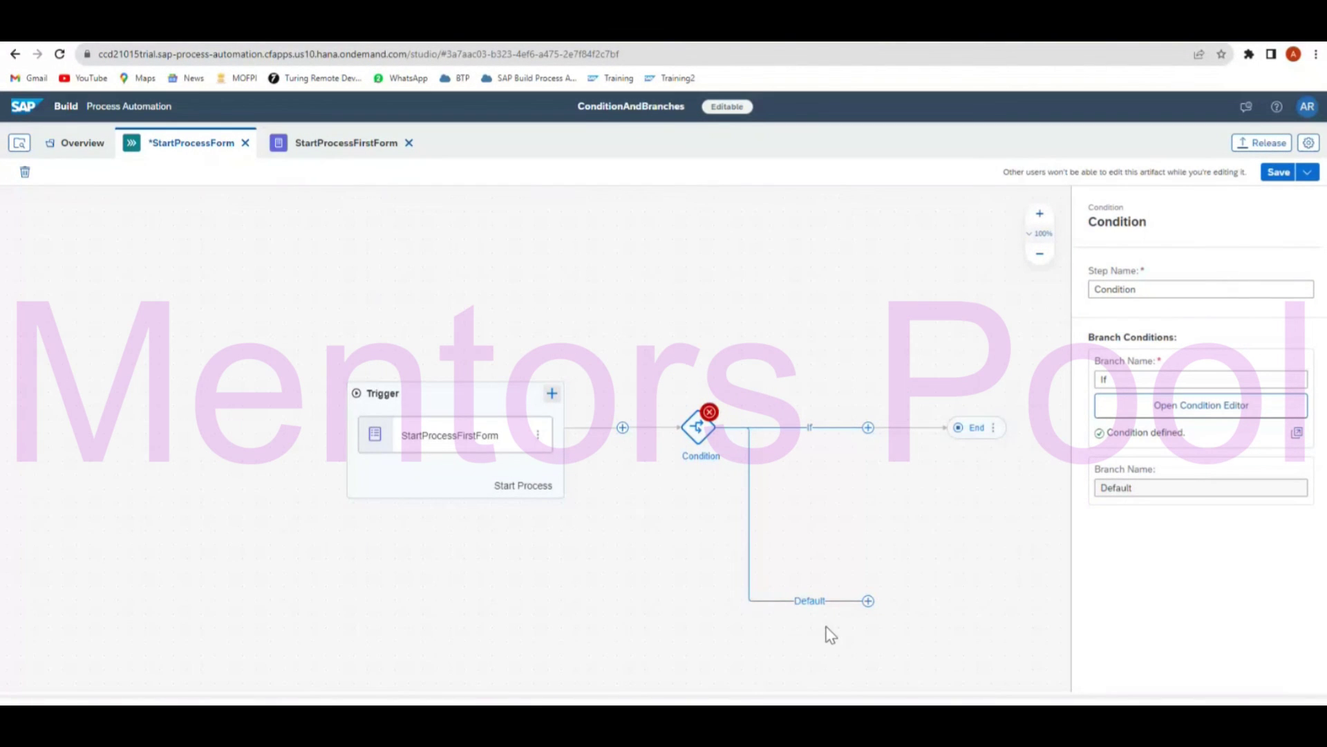
# Create a new form called AutoApproveForm as the Default branch's step and scroll it into view.
pyautogui.click(868, 602)
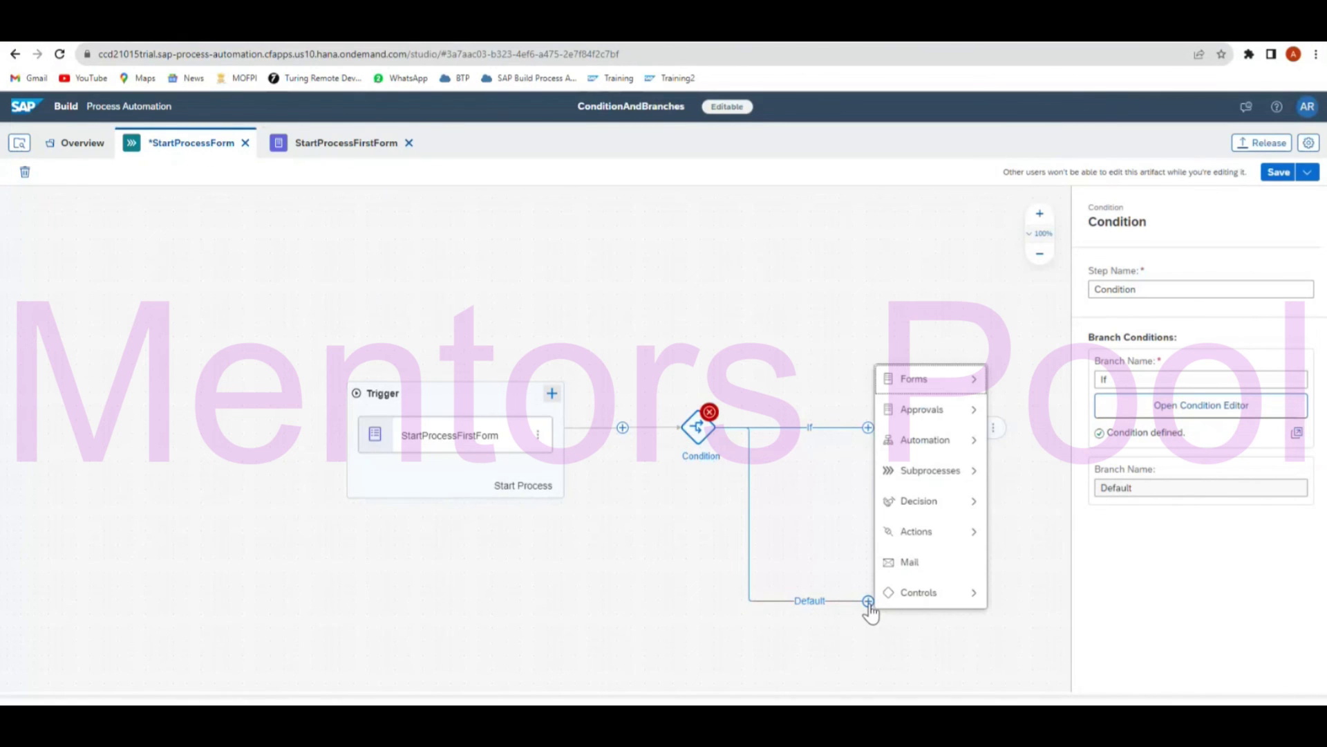
pyautogui.moveTo(918, 545)
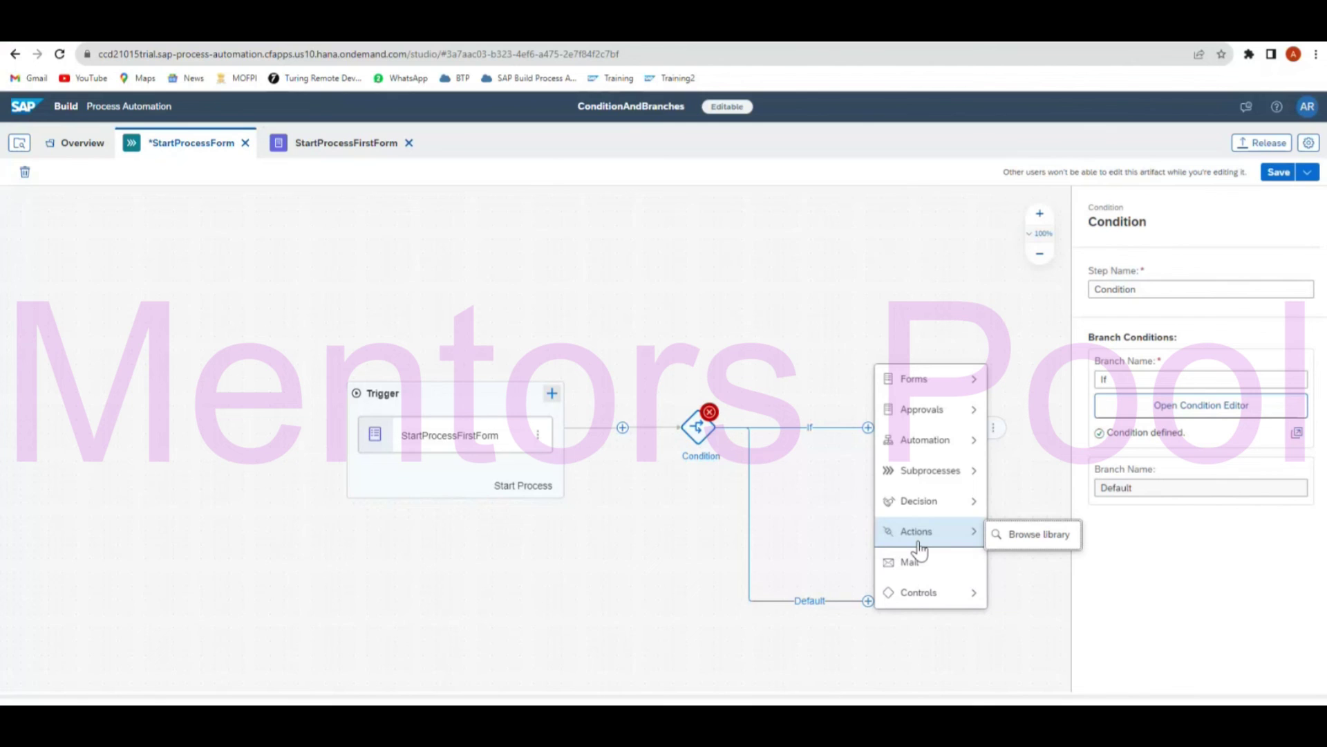
pyautogui.moveTo(985, 381)
pyautogui.click(1029, 412)
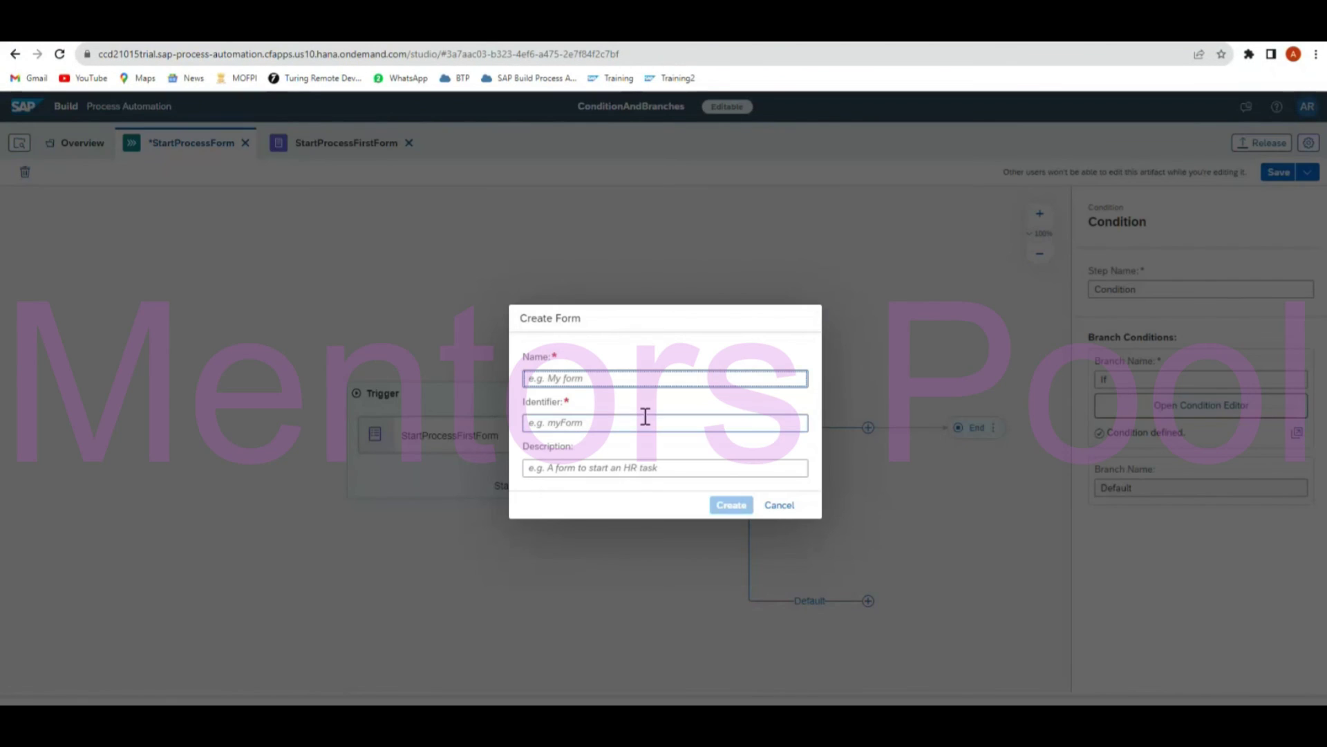
pyautogui.write('Au')
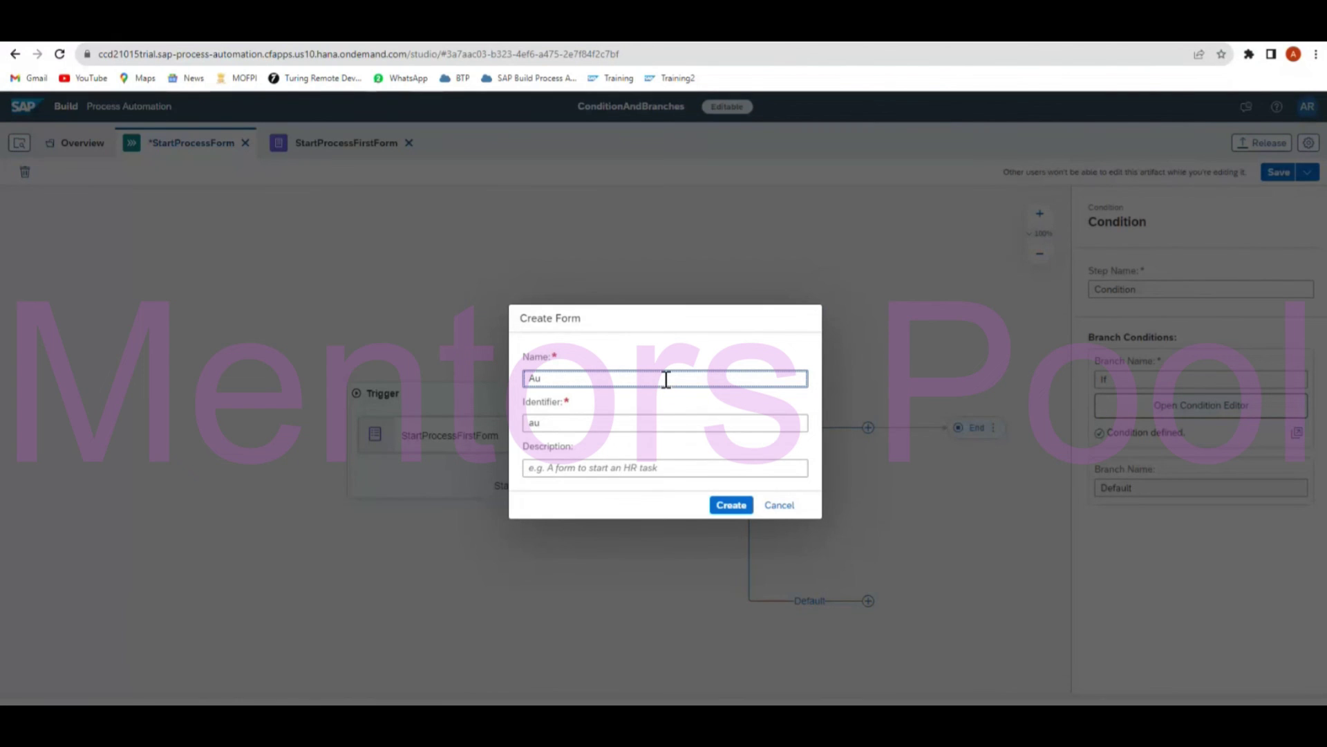
pyautogui.write('to')
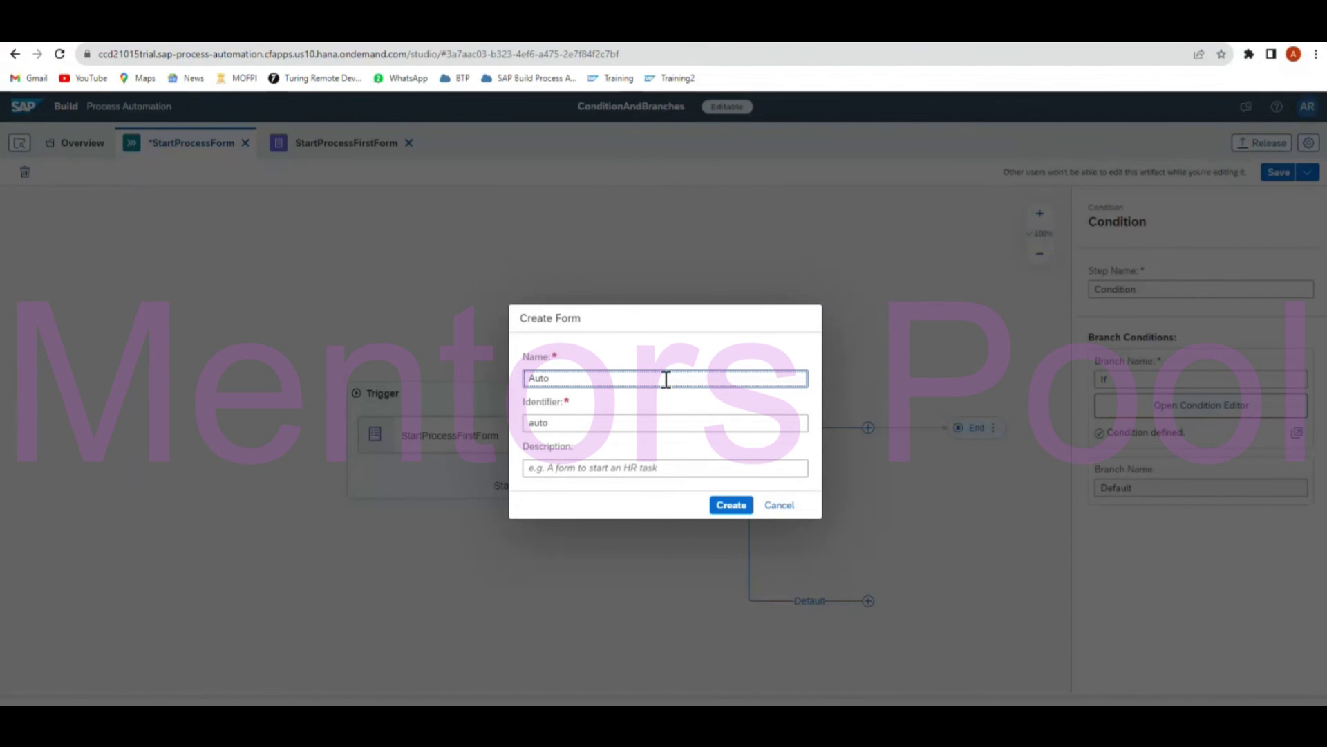
pyautogui.write('Approve')
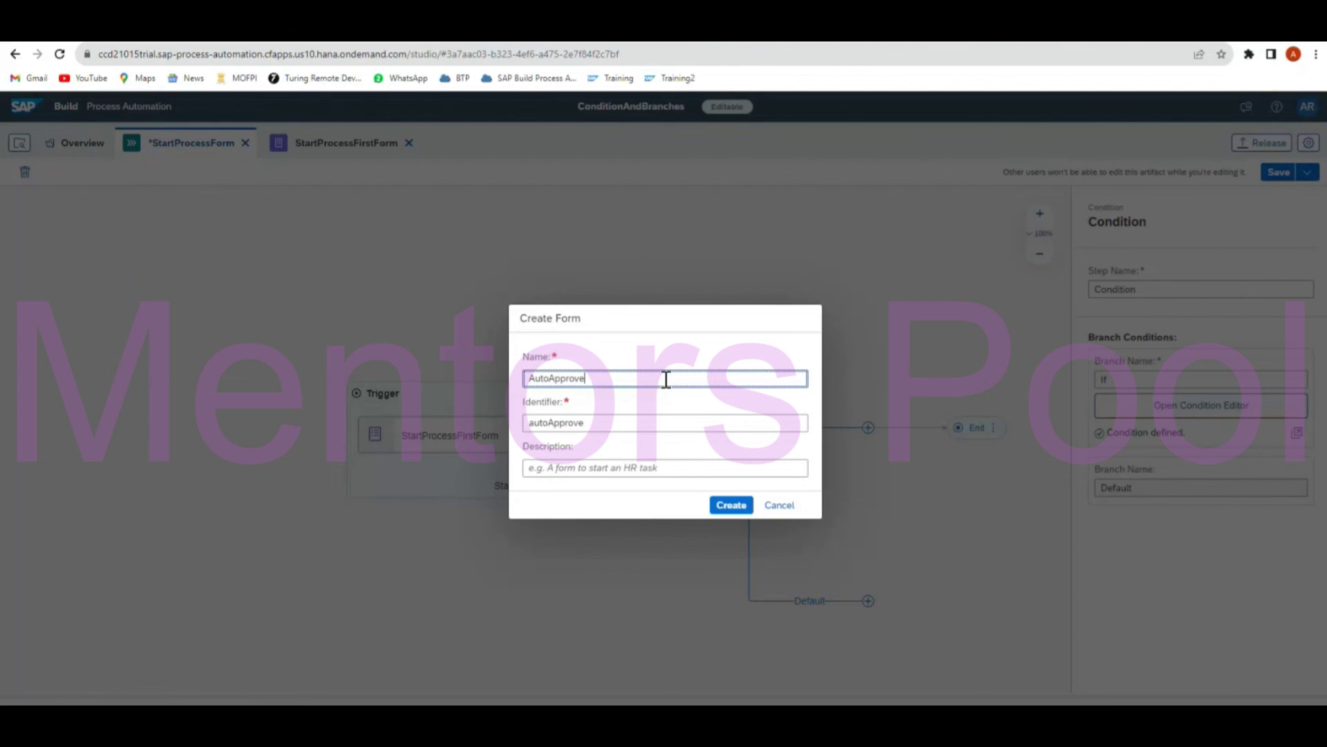
pyautogui.write('Form')
pyautogui.click(730, 505)
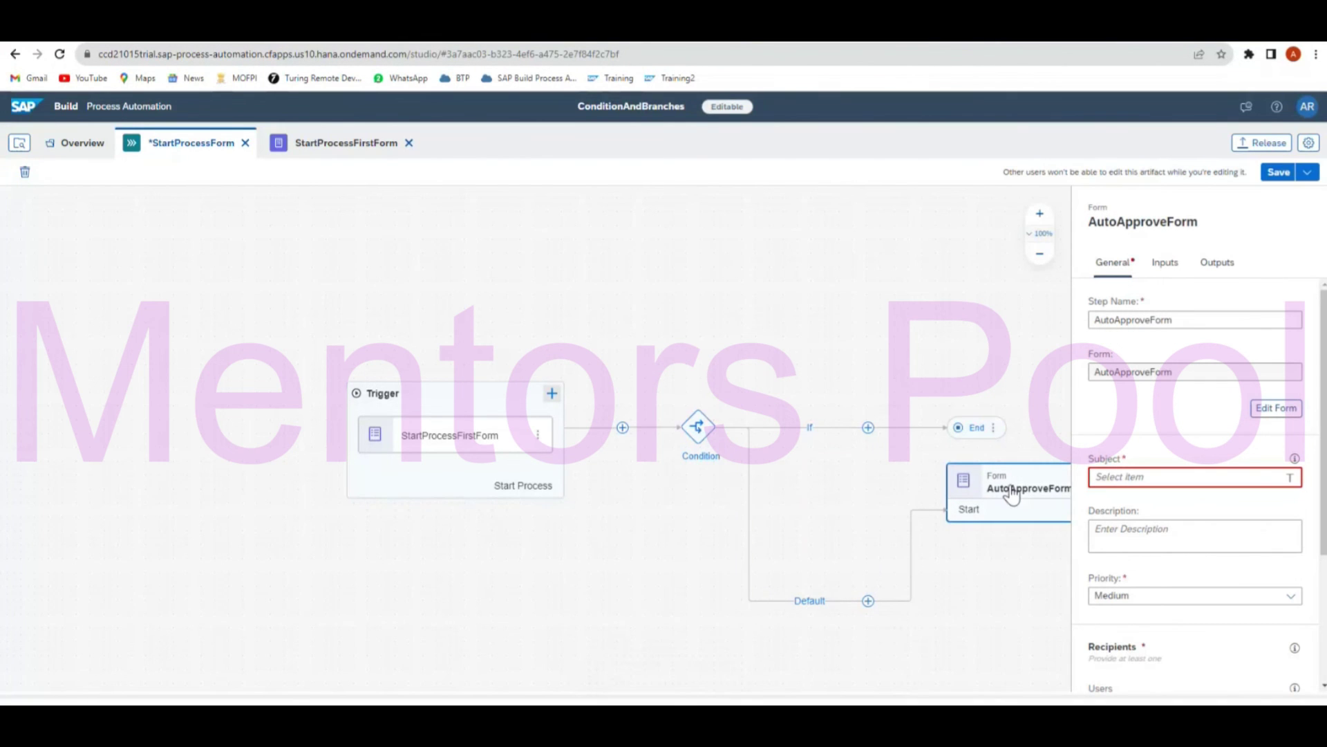
pyautogui.moveTo(970, 606); pyautogui.dragTo(650, 556)
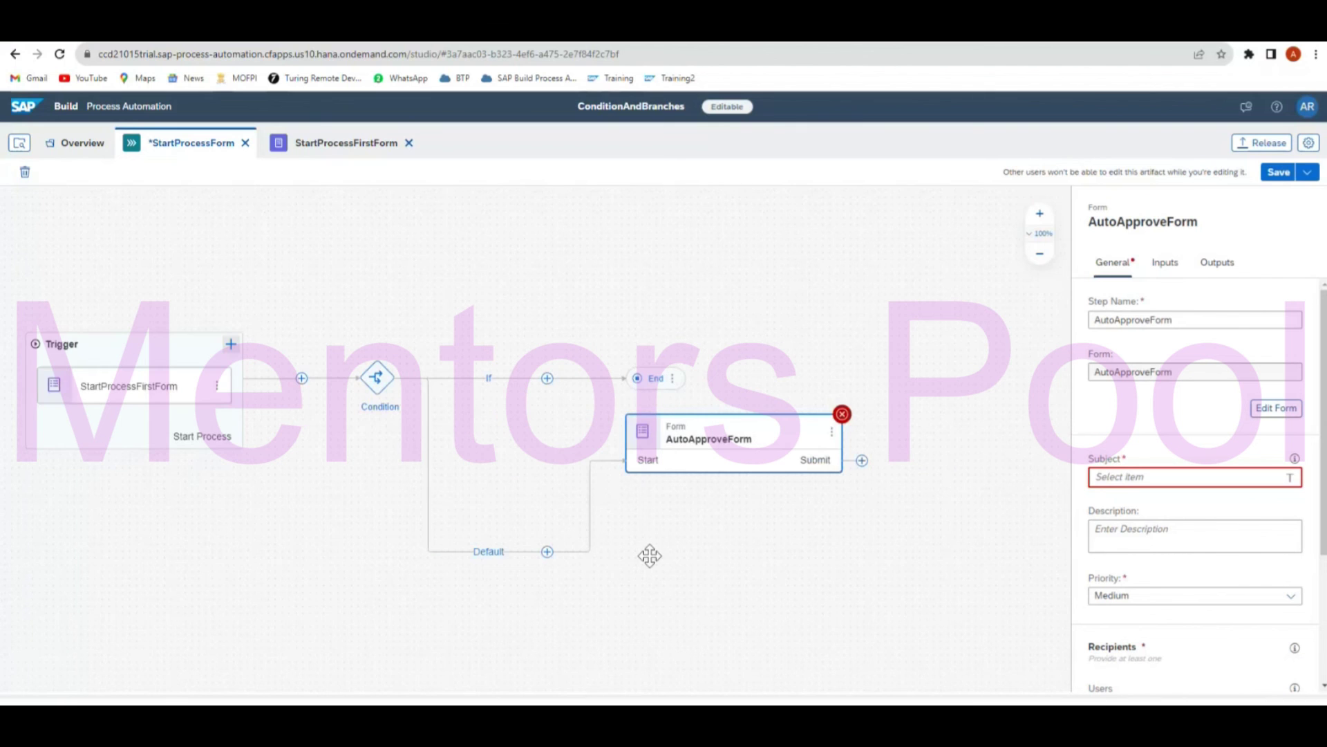
# Open AutoApproveForm and add a Headline 1 reading 'Request Approved'.
pyautogui.click(723, 449)
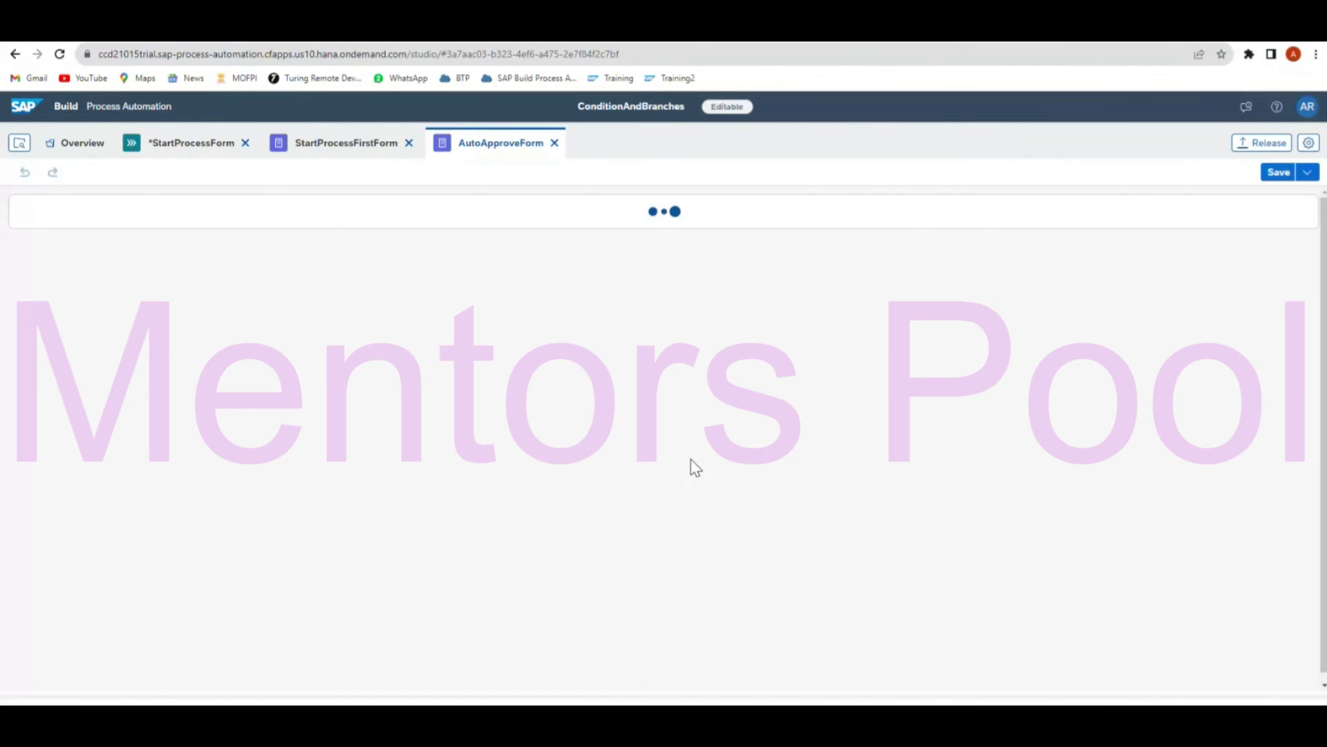
pyautogui.moveTo(46, 283); pyautogui.dragTo(403, 272)
pyautogui.write('Request')
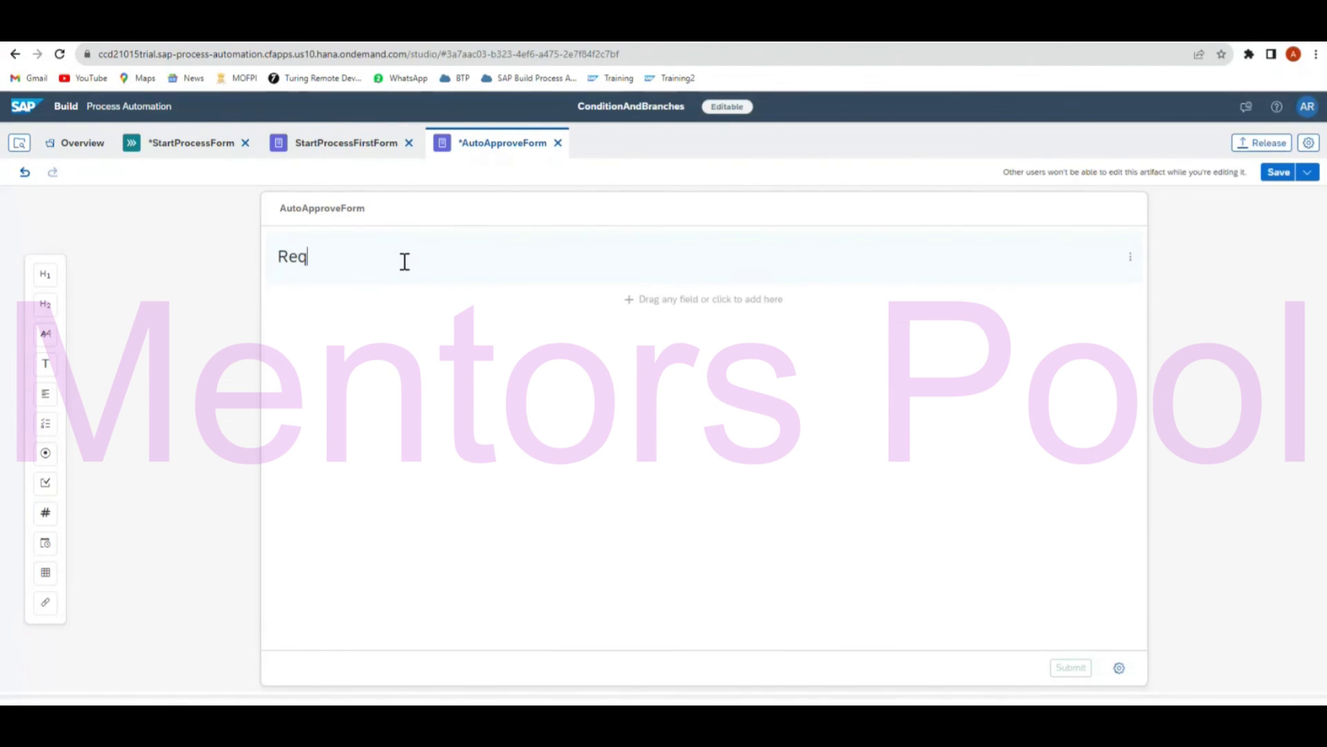
pyautogui.write('pprover')
pyautogui.press('Left')
pyautogui.press('Left')
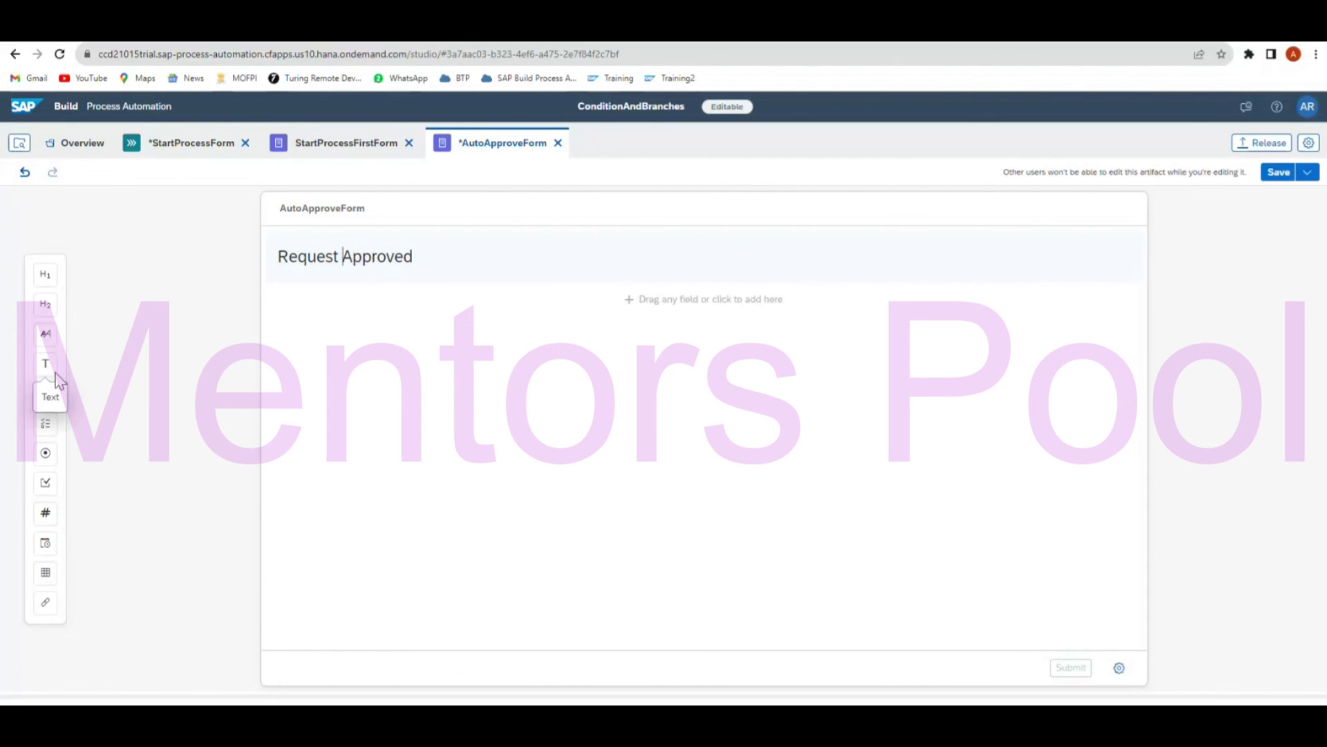
# Add an Order ID text field and an OrderValue number field, both read-only.
pyautogui.moveTo(52, 377); pyautogui.dragTo(355, 321)
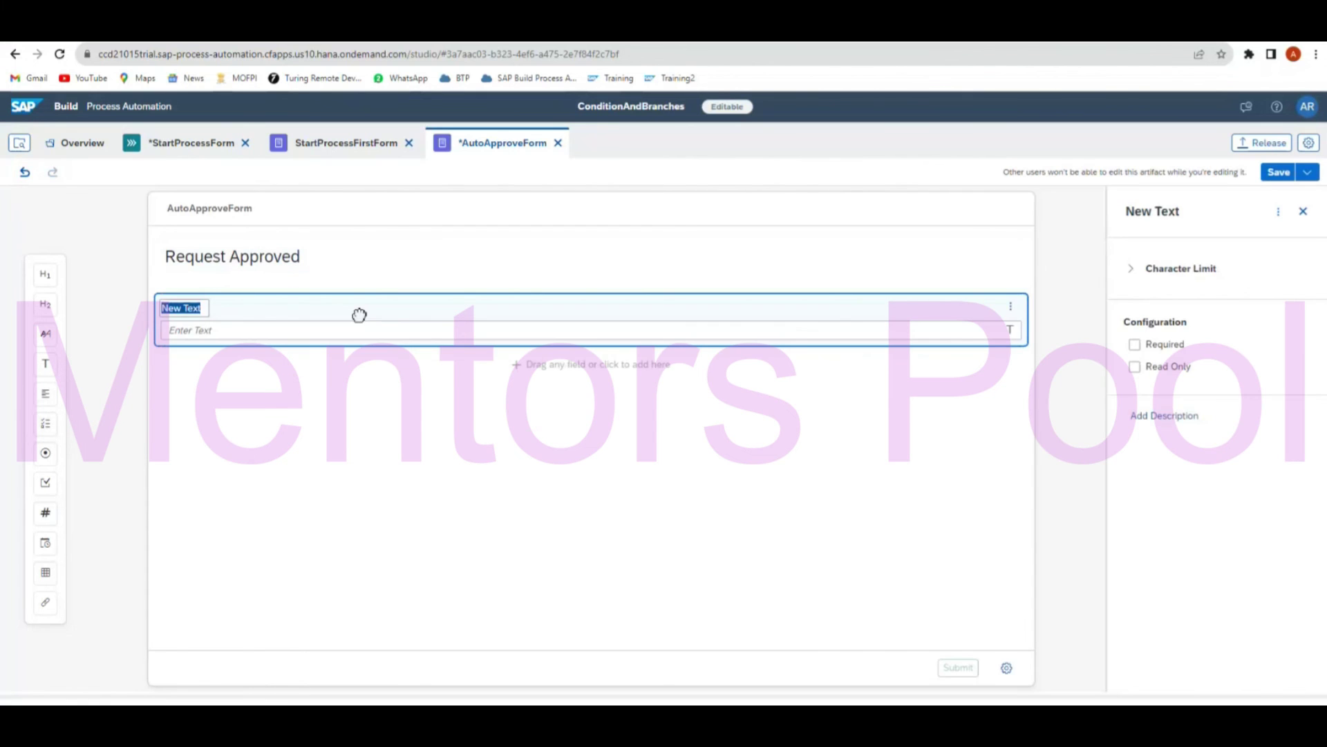
pyautogui.write('Order ID')
pyautogui.moveTo(47, 527); pyautogui.dragTo(338, 380)
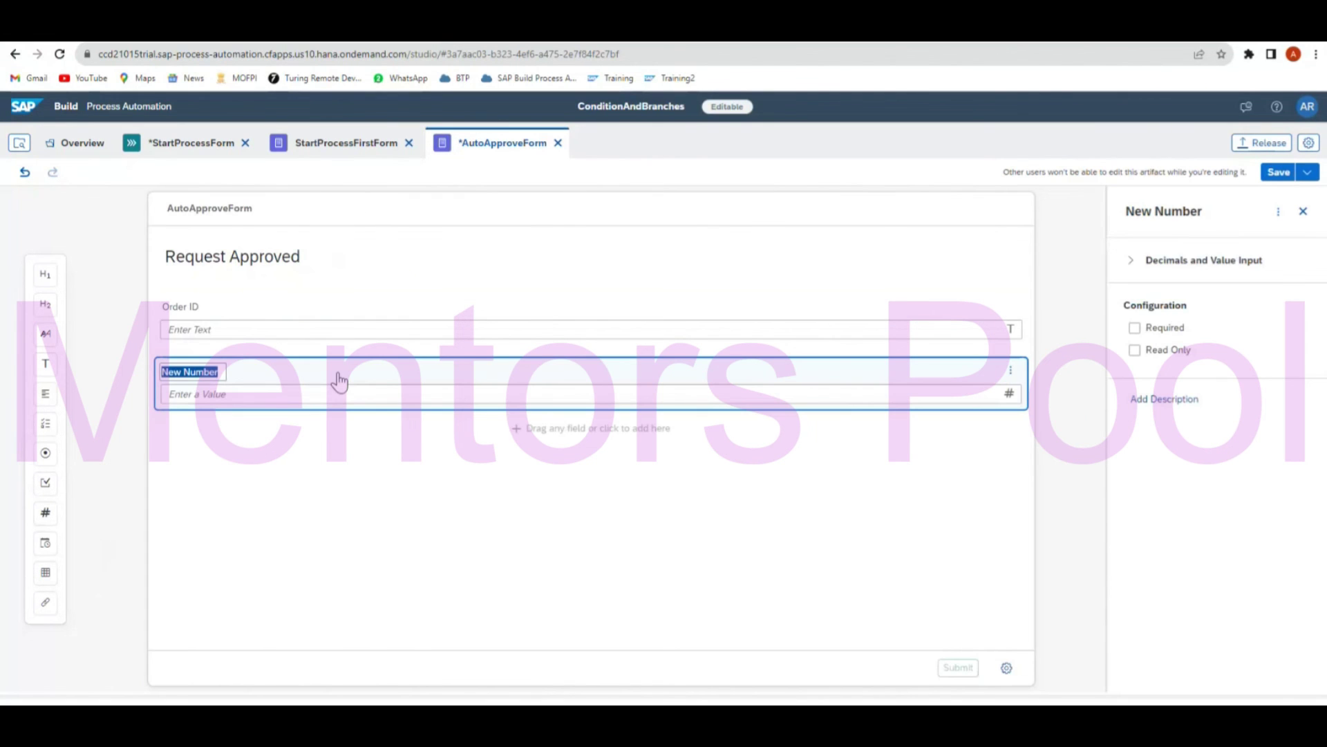
pyautogui.write('OrderValue')
pyautogui.click(360, 315)
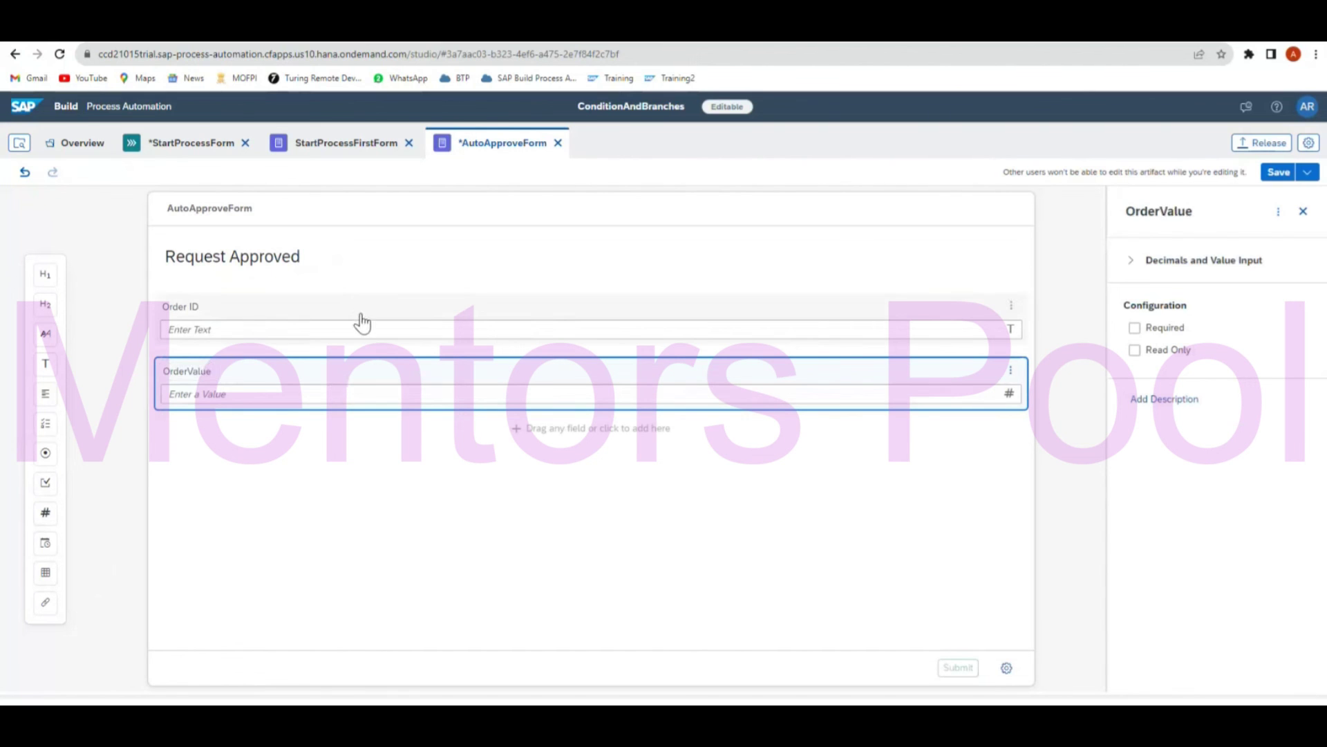
pyautogui.click(1136, 373)
pyautogui.click(968, 385)
pyautogui.click(1134, 351)
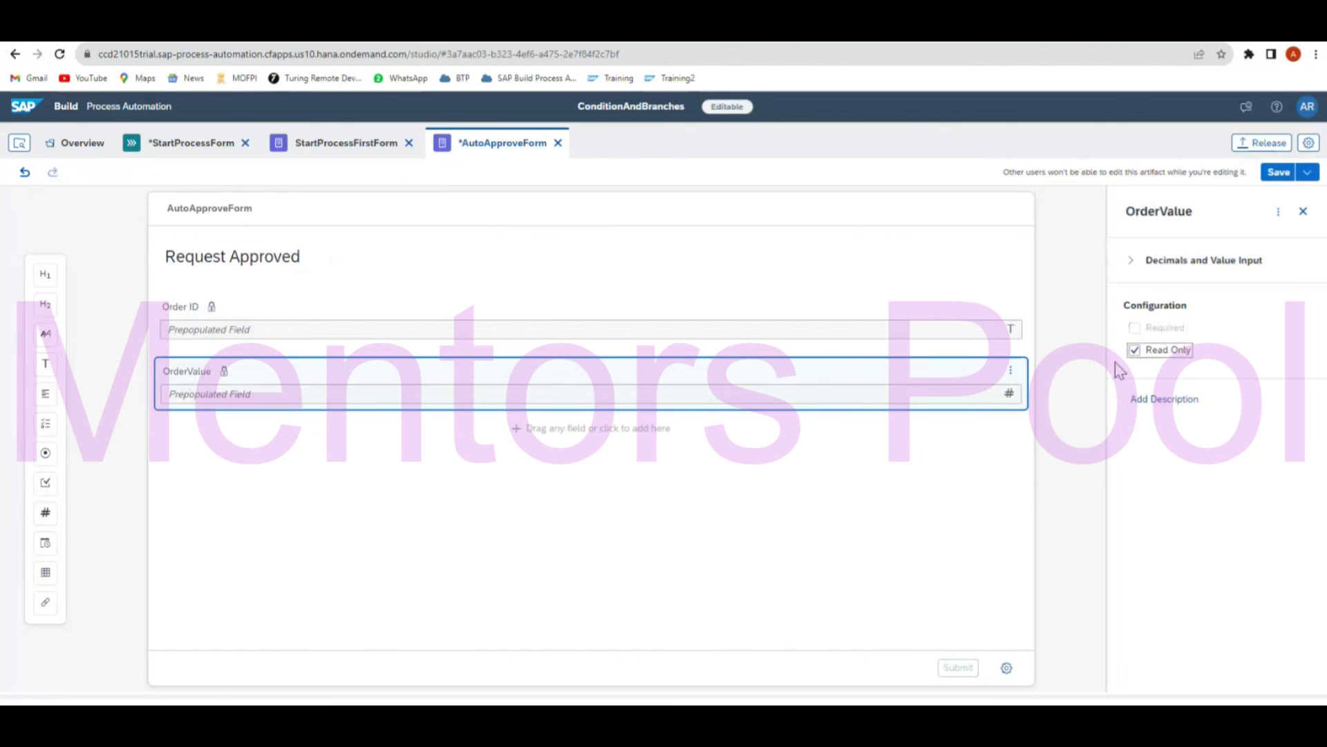
pyautogui.click(145, 454)
# Add a read-only Country text field below OrderValue.
pyautogui.moveTo(45, 364); pyautogui.dragTo(401, 477)
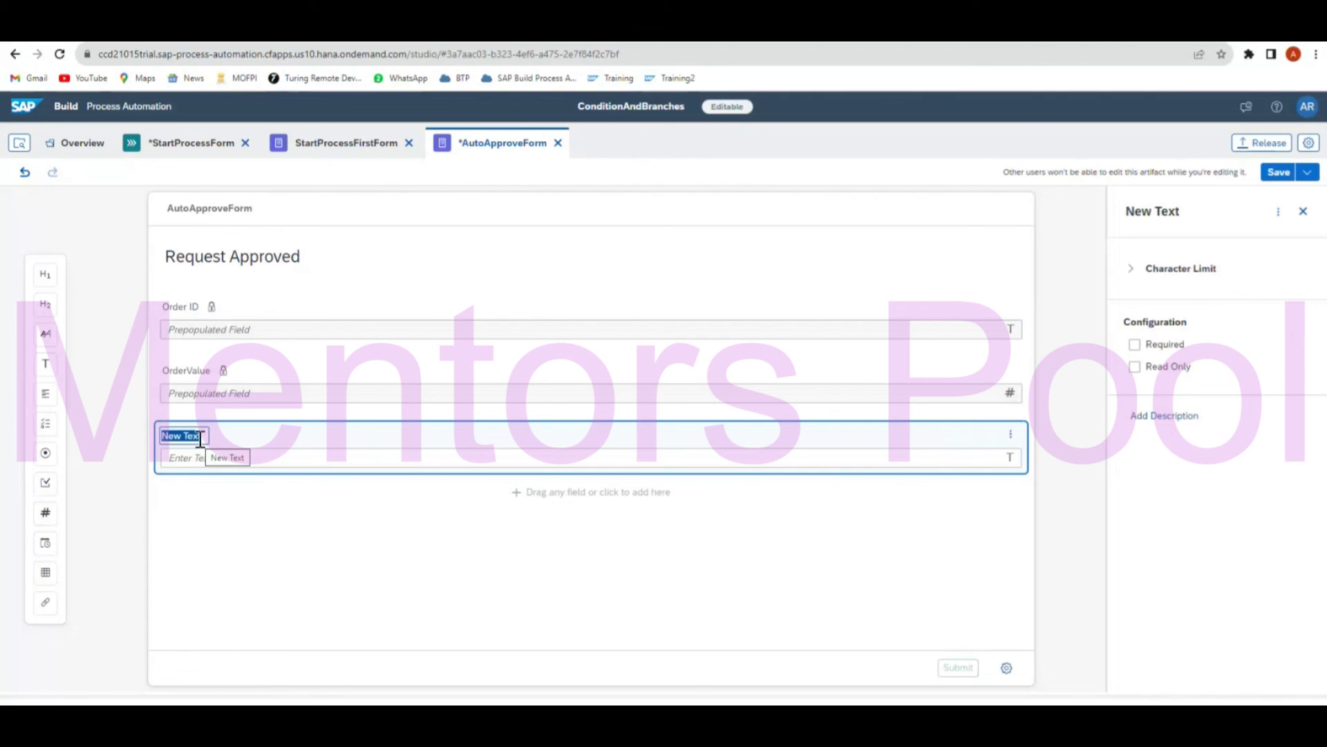
pyautogui.write('Country')
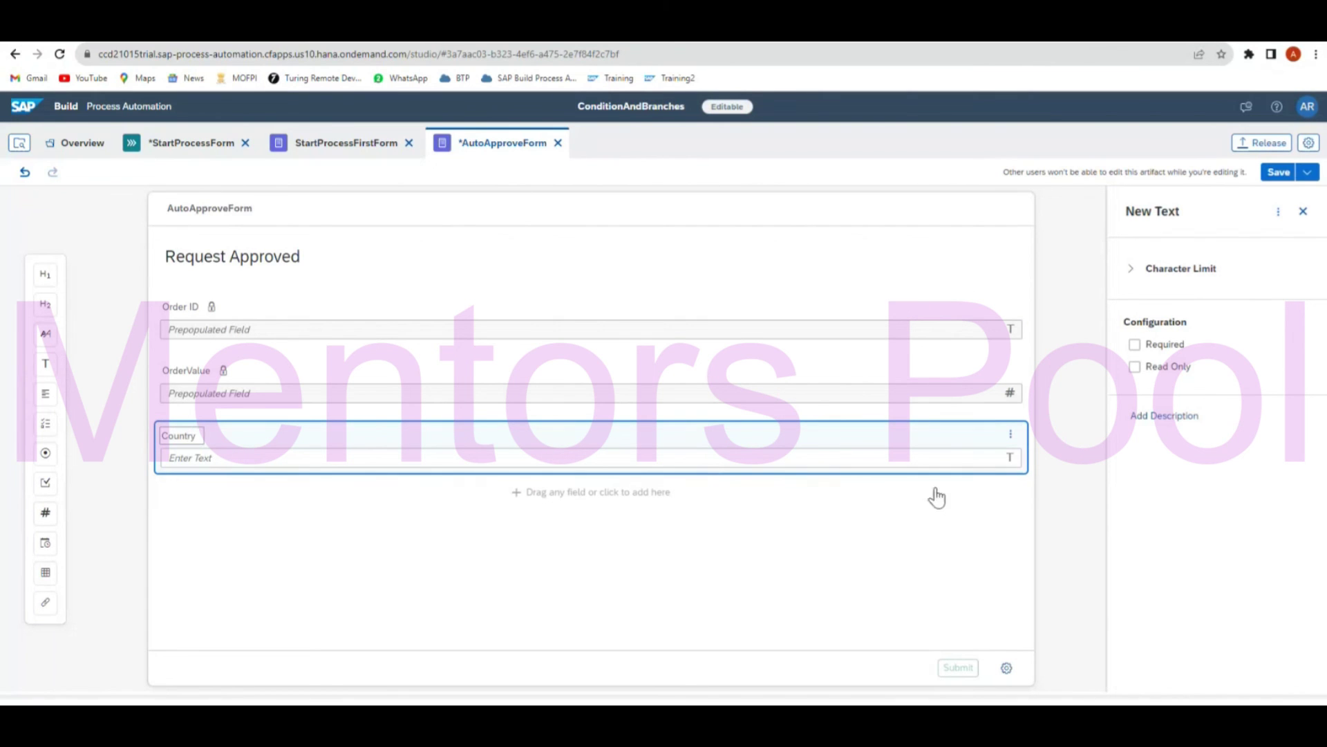
pyautogui.click(1134, 367)
pyautogui.click(610, 620)
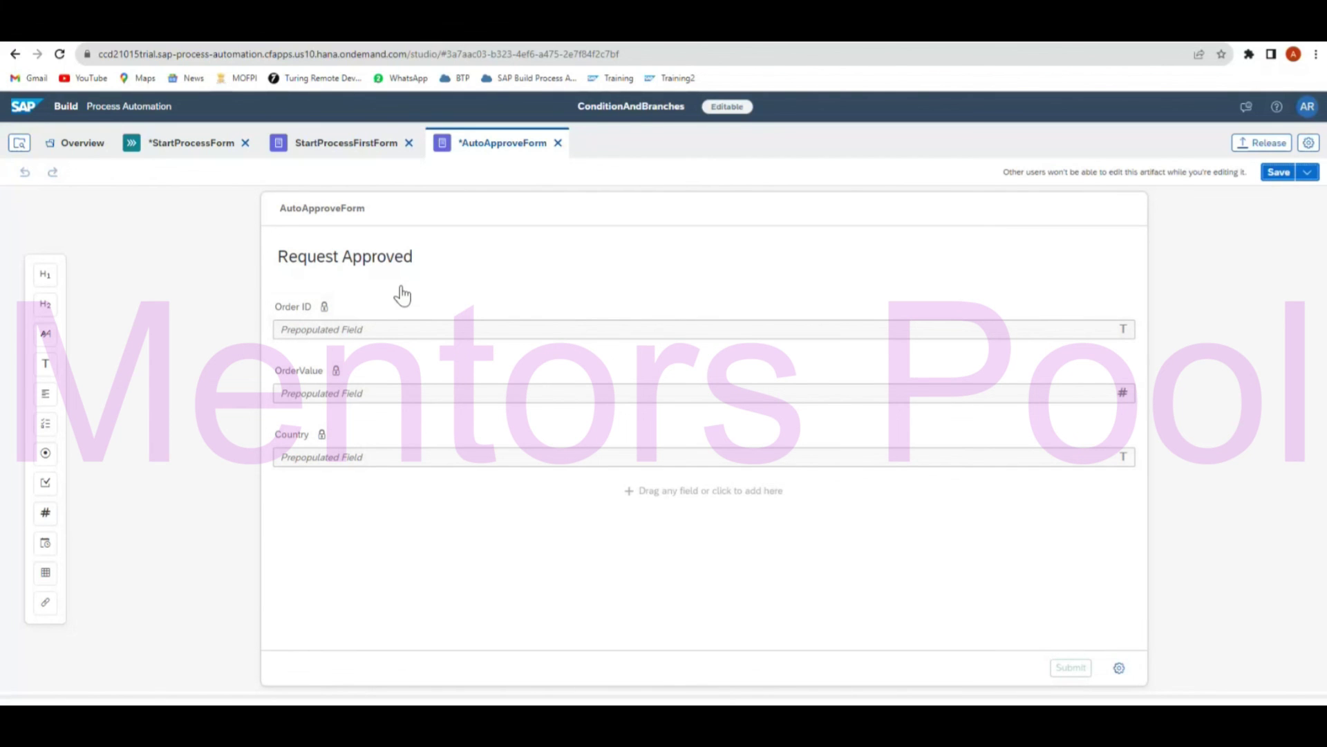
pyautogui.click(197, 144)
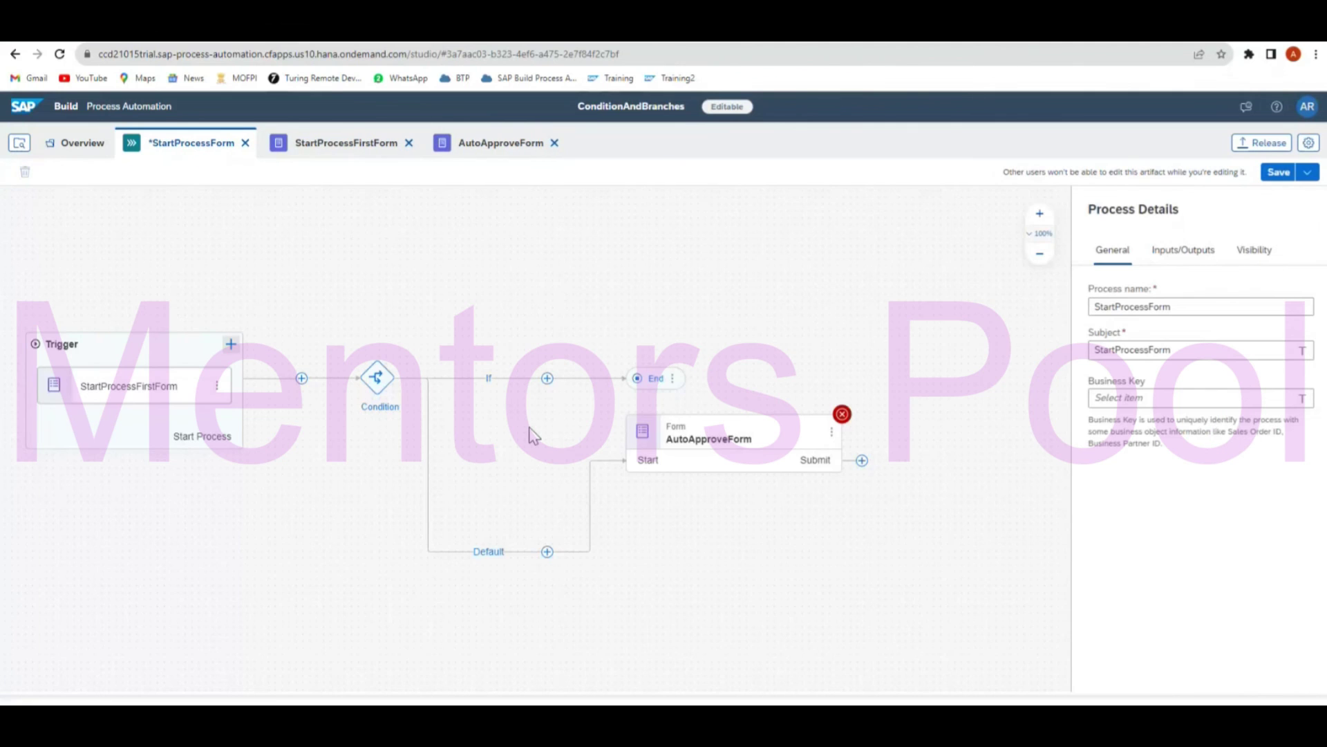
# Set the AutoApproveForm subject to 'Auto Approved' plus OrderID and assign it to the process starter.
pyautogui.click(764, 440)
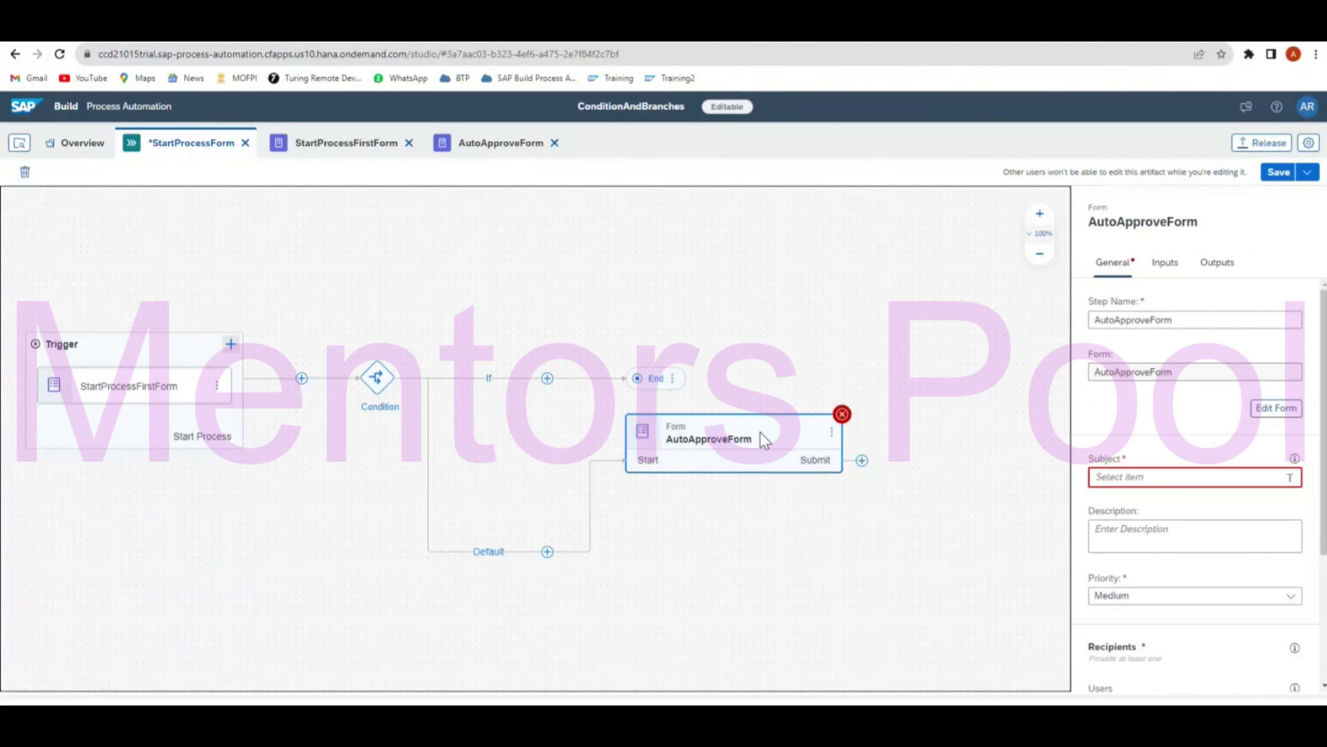
pyautogui.click(1222, 484)
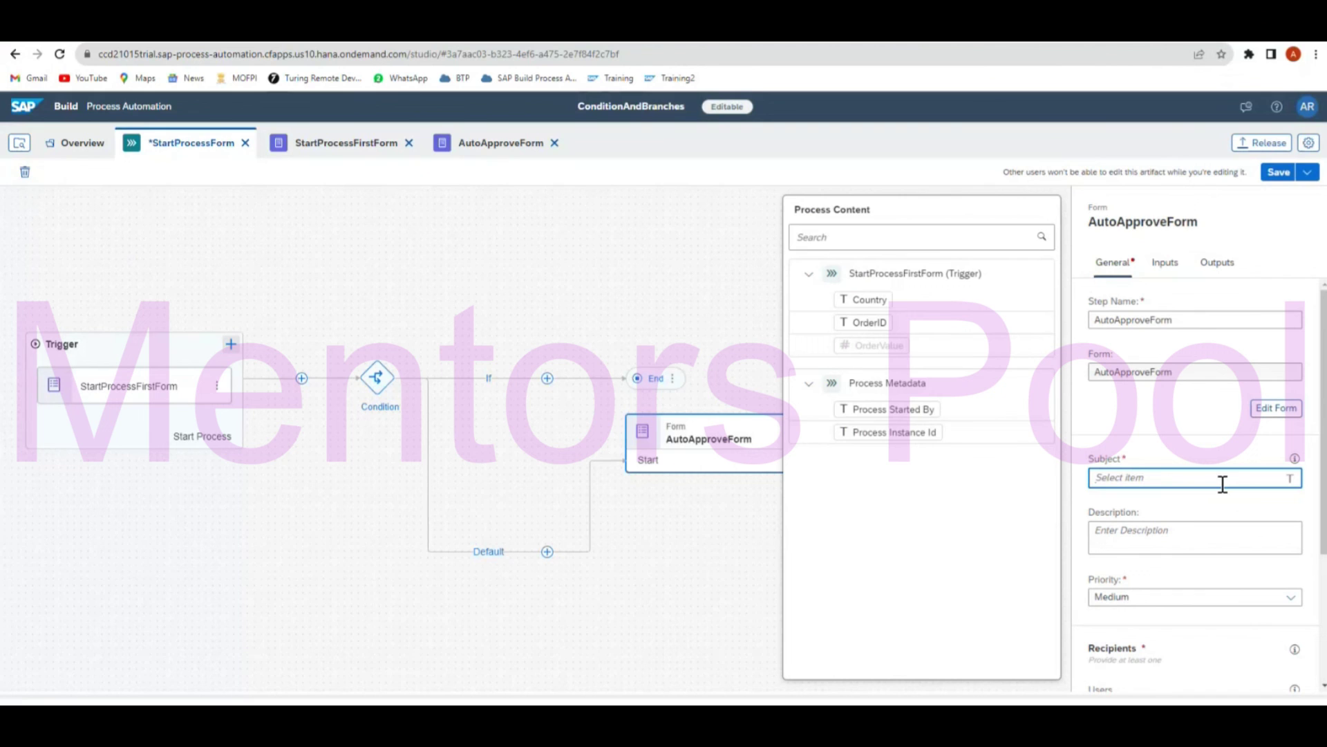
pyautogui.write('Auto Approved')
pyautogui.click(868, 322)
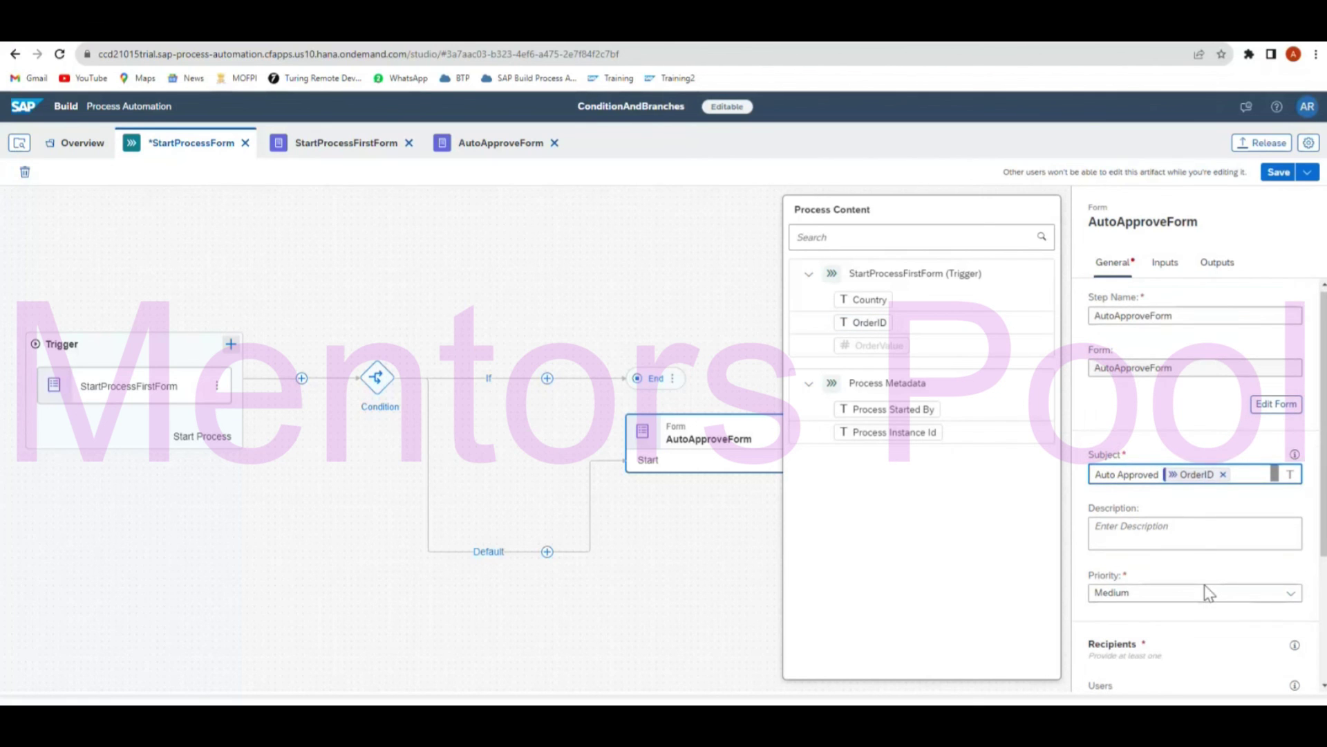
pyautogui.scroll(-3, 1207, 593)
pyautogui.click(1152, 512)
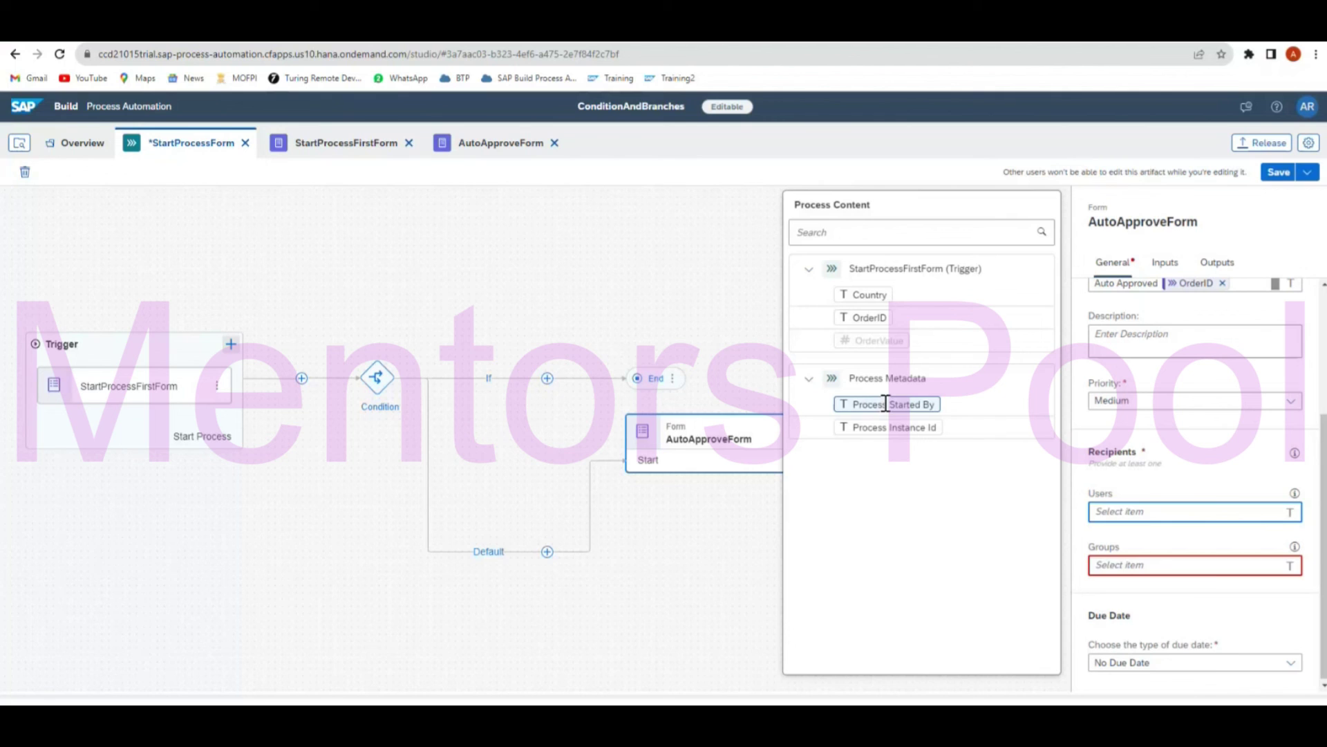
pyautogui.click(885, 404)
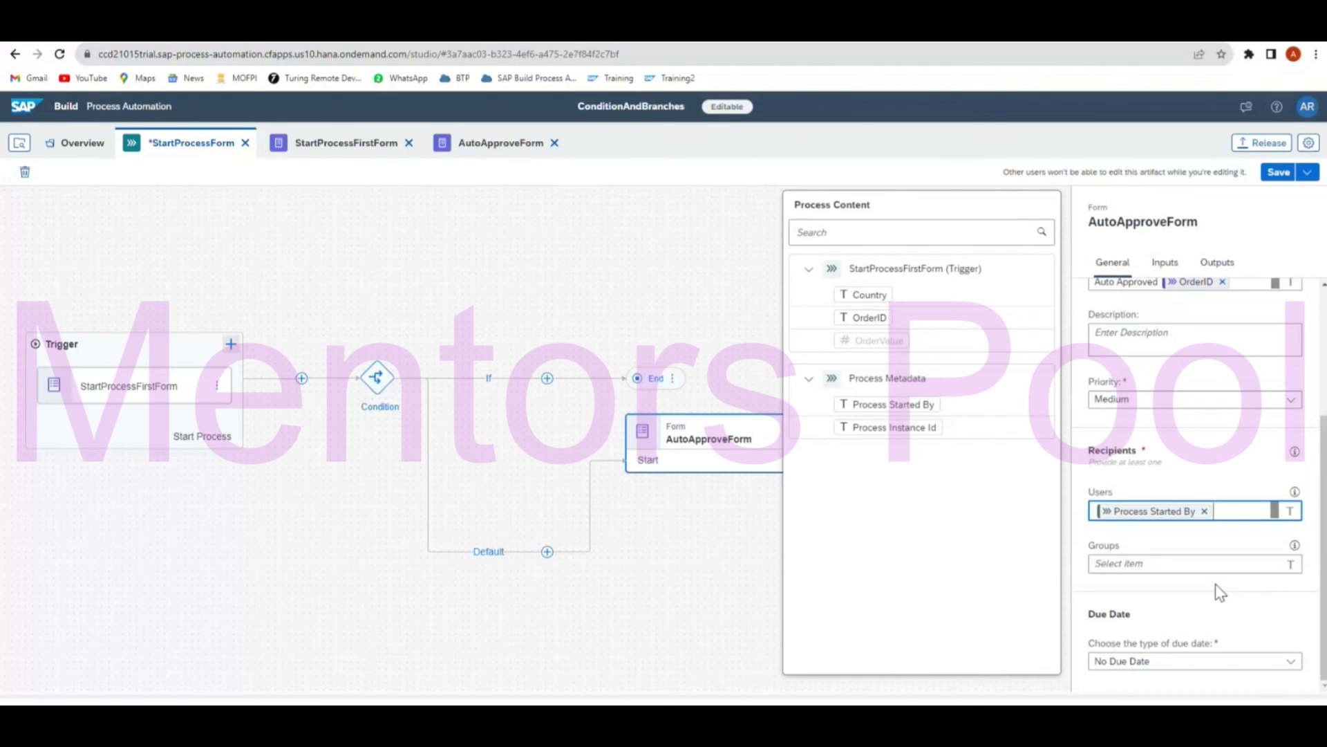
# Map the form's Country, Order ID and OrderValue inputs to the trigger's Country, OrderID and OrderValue.
pyautogui.click(1165, 263)
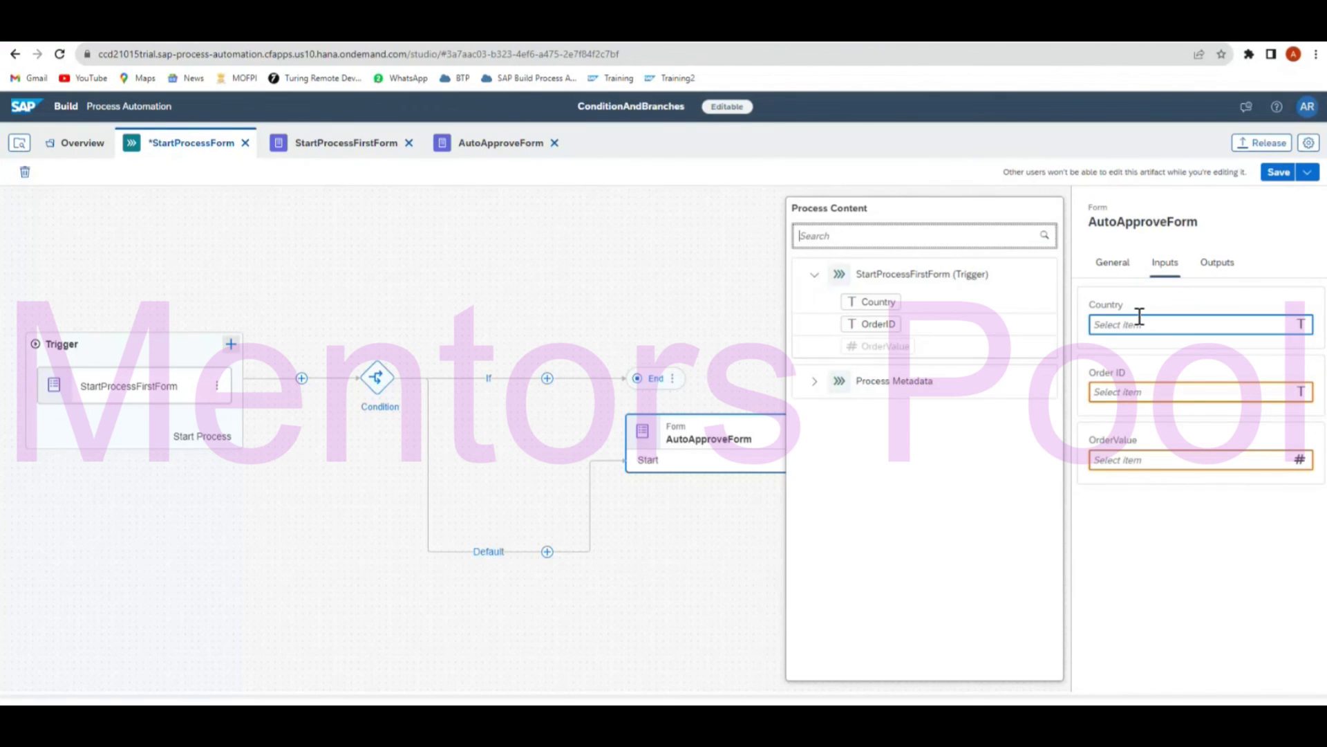
pyautogui.click(877, 302)
pyautogui.click(1151, 389)
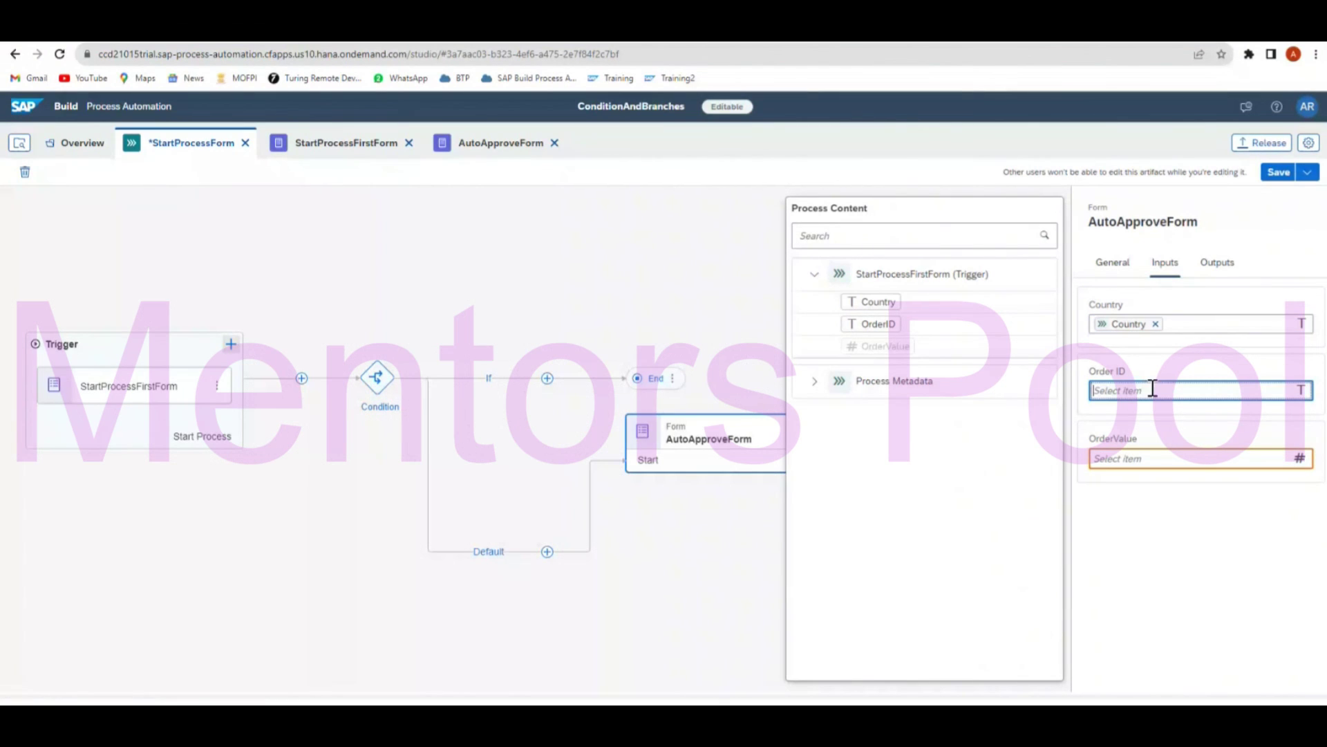
pyautogui.click(877, 325)
pyautogui.click(1151, 458)
pyautogui.click(893, 346)
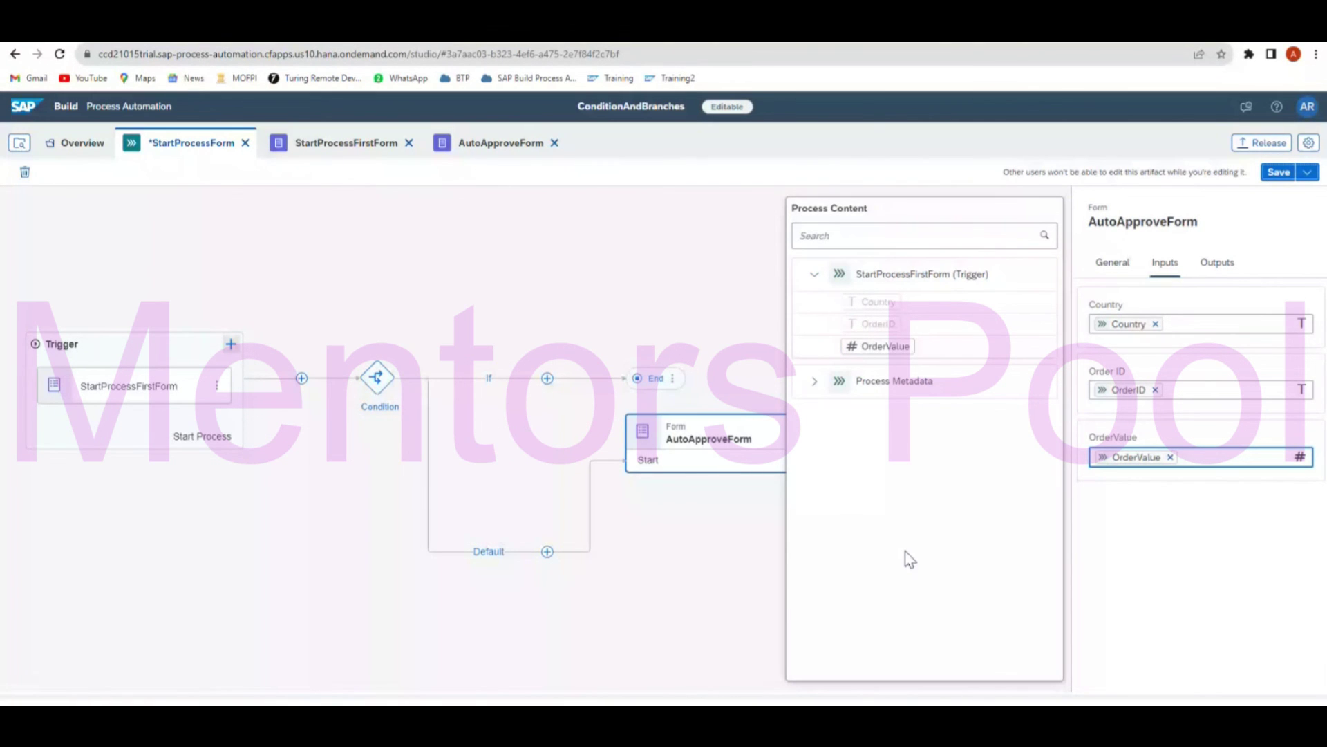
pyautogui.click(683, 633)
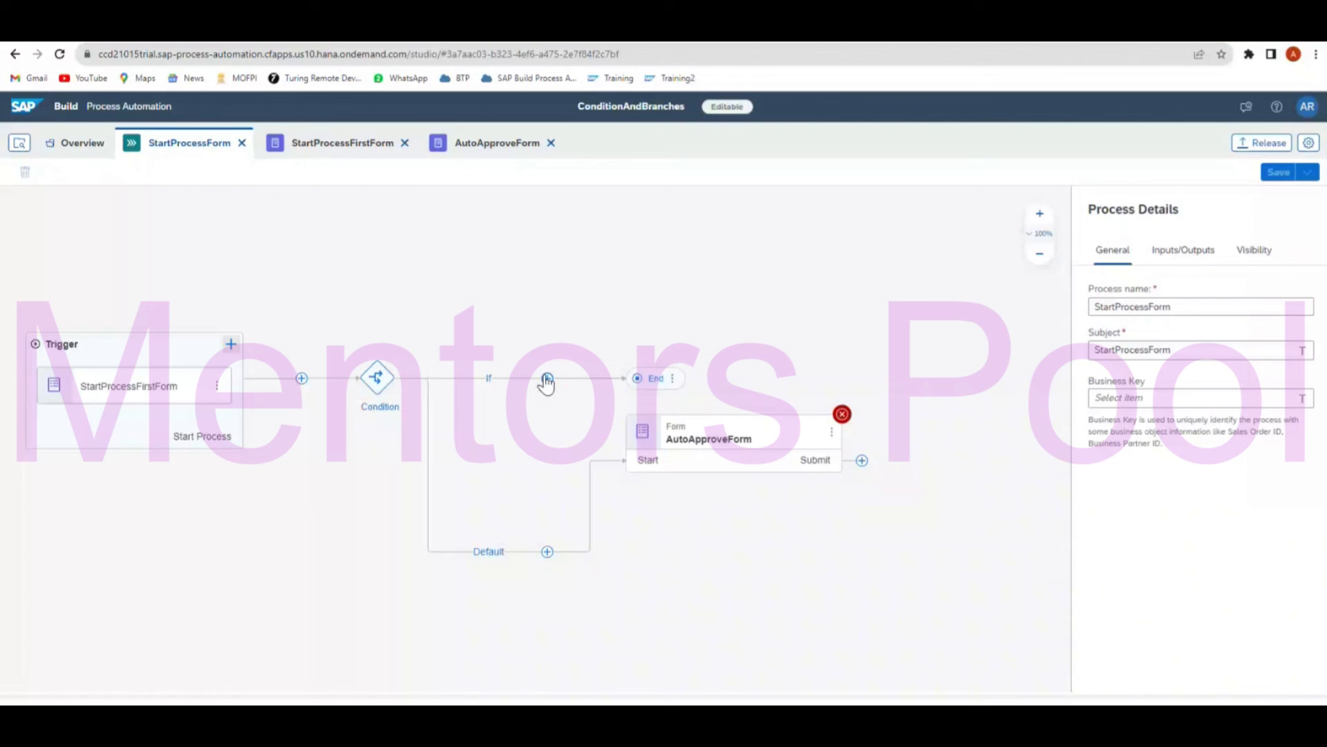
# Create a new approval form called ApprovalProcess as the If branch's step.
pyautogui.click(547, 379)
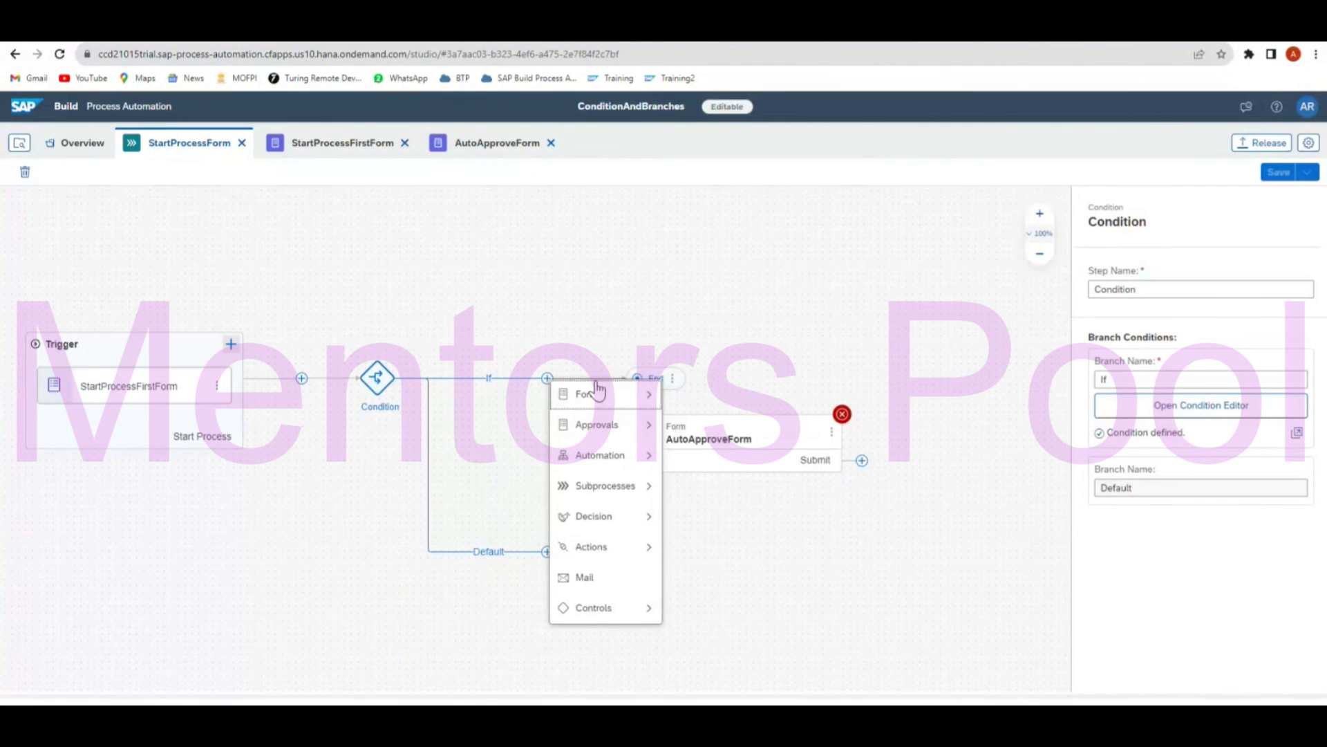
pyautogui.moveTo(599, 425)
pyautogui.click(681, 425)
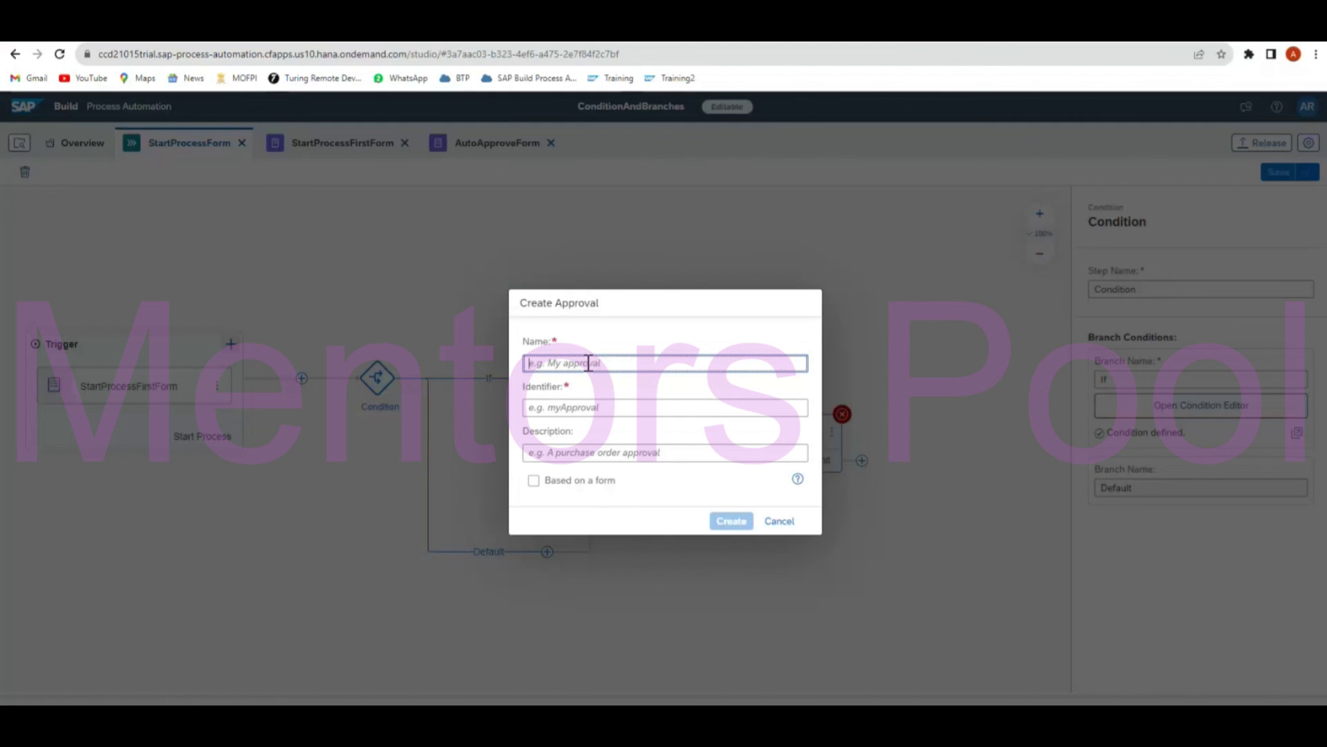
pyautogui.write('Approval')
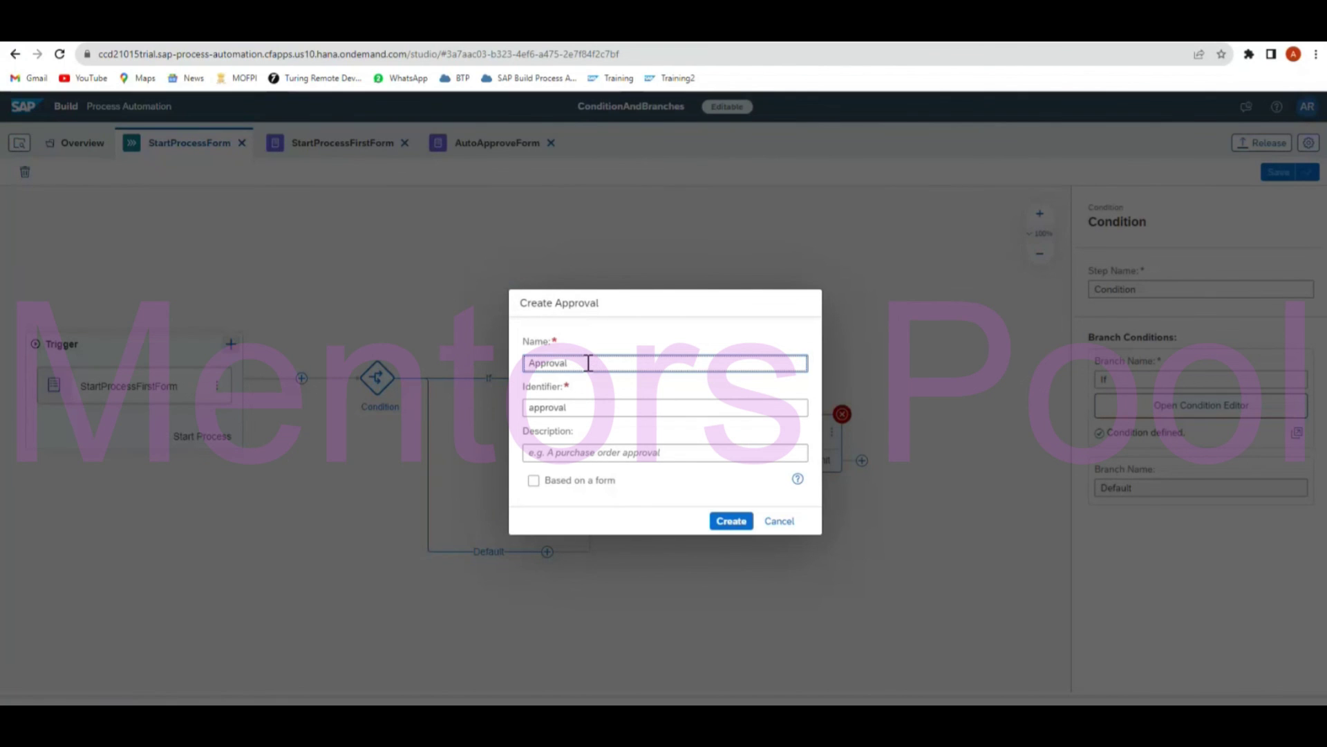
pyautogui.write('Proce')
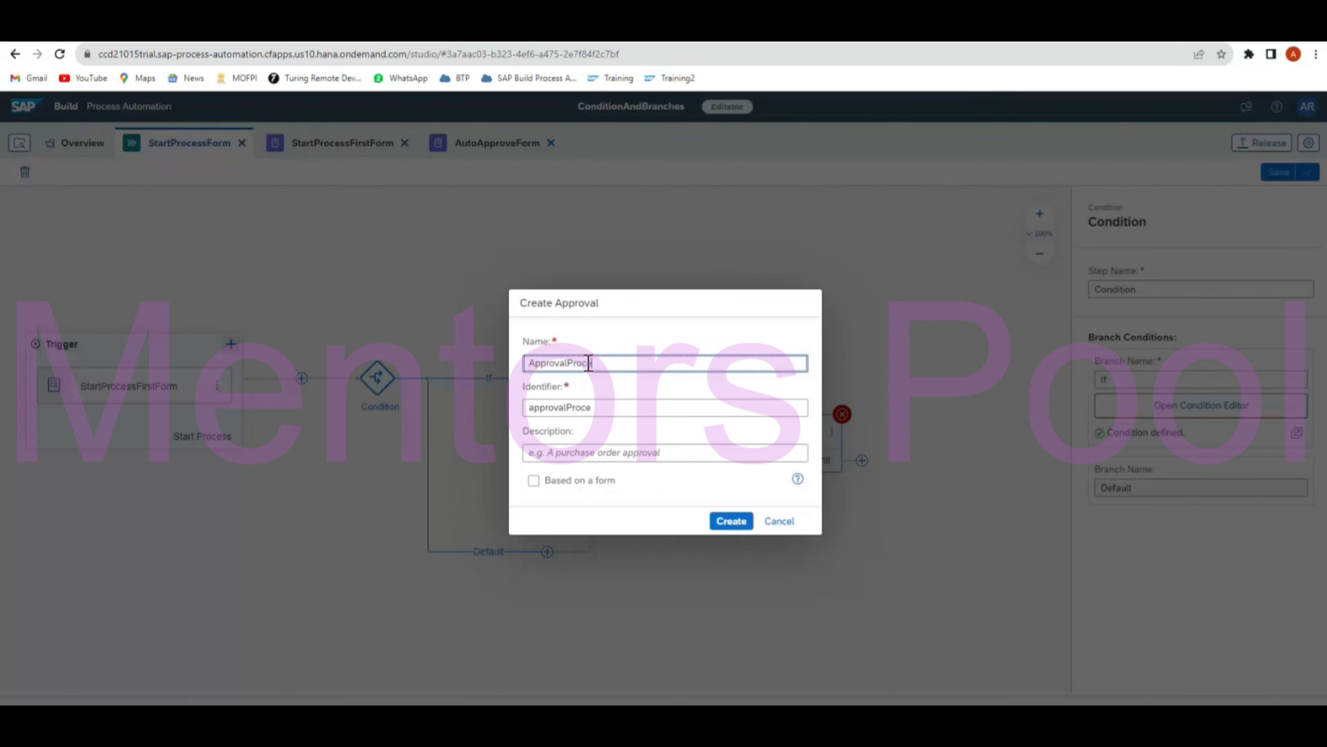
pyautogui.write('ss')
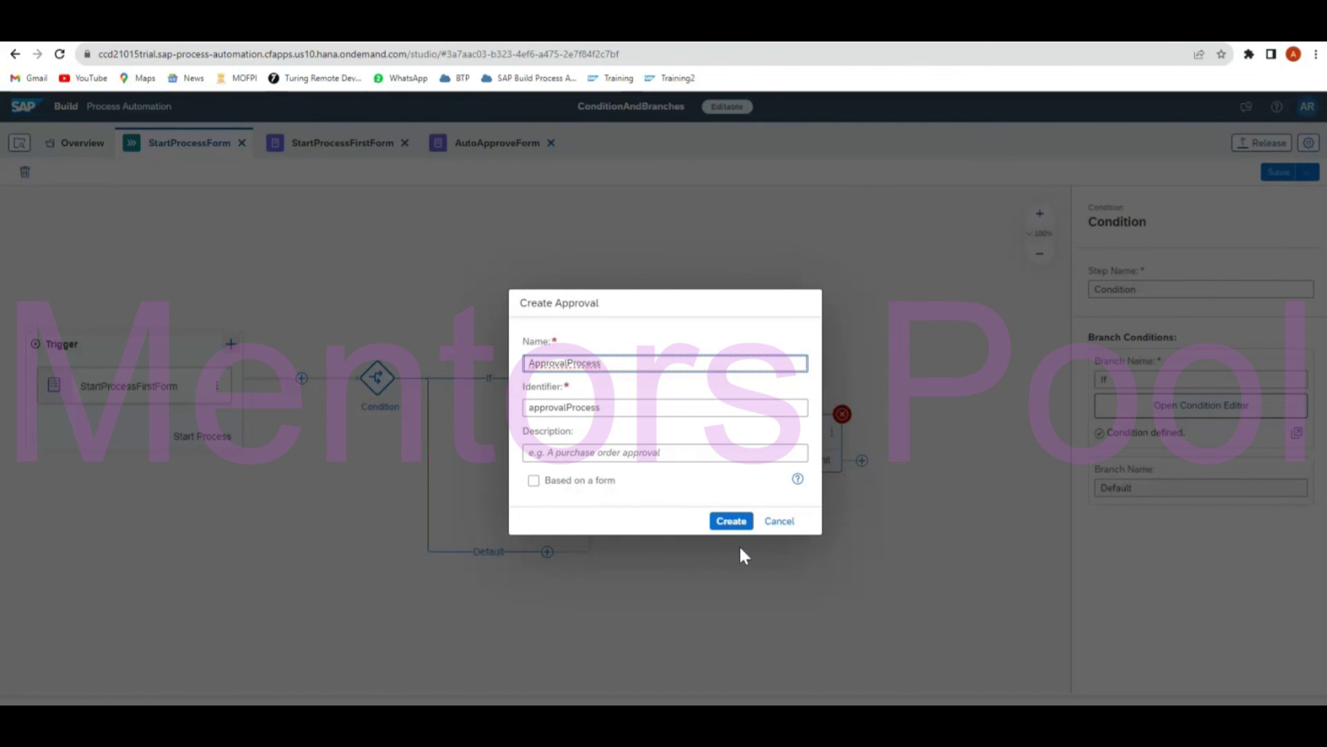
pyautogui.click(727, 523)
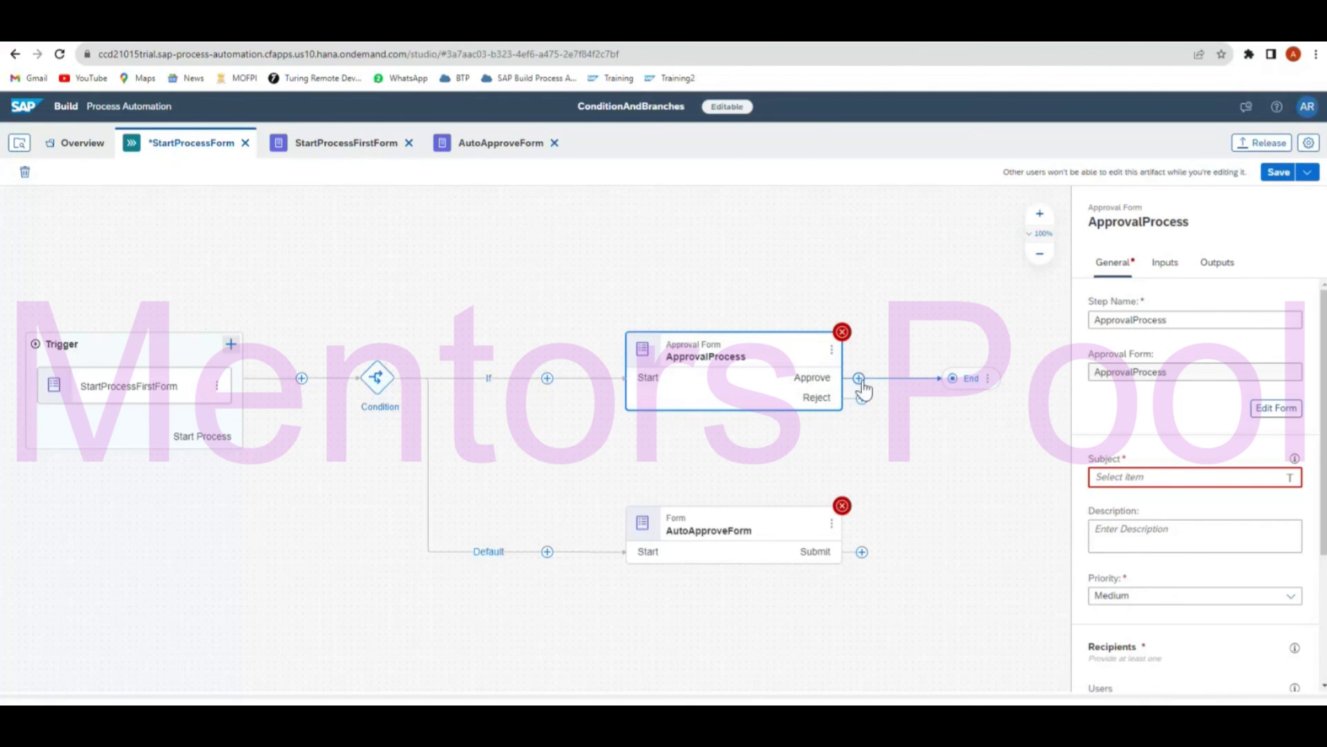
# Add an 'Approve High Value order' headline plus OrderID text, Order Value number and Country text fields.
pyautogui.doubleClick(748, 366)
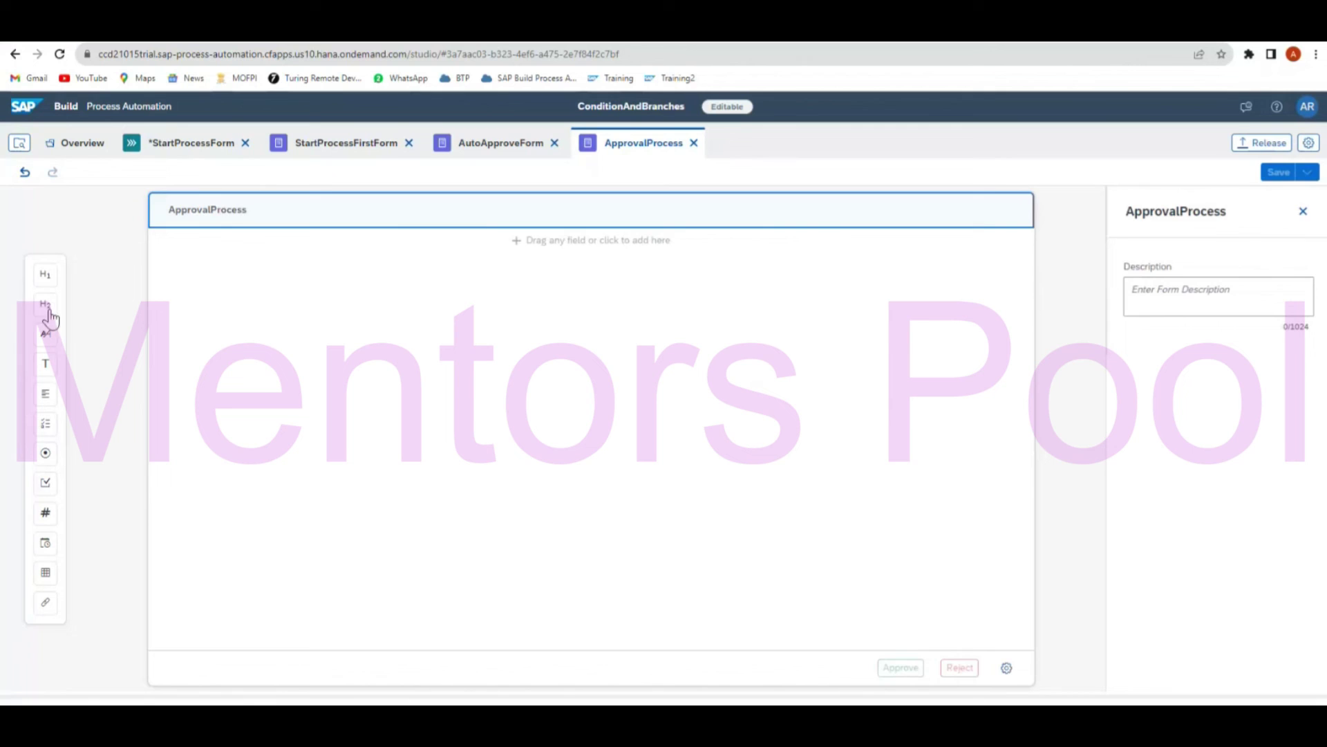
pyautogui.moveTo(44, 274); pyautogui.dragTo(299, 269)
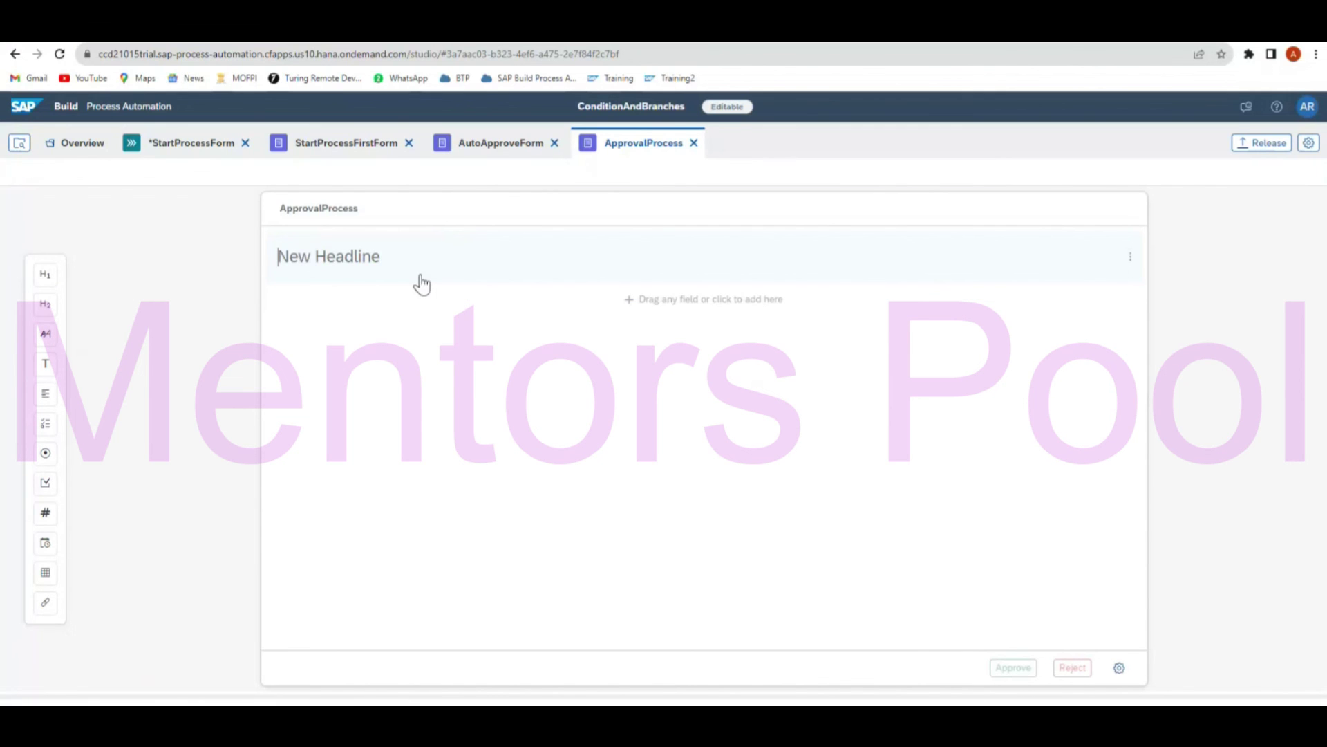
pyautogui.write('Approve ')
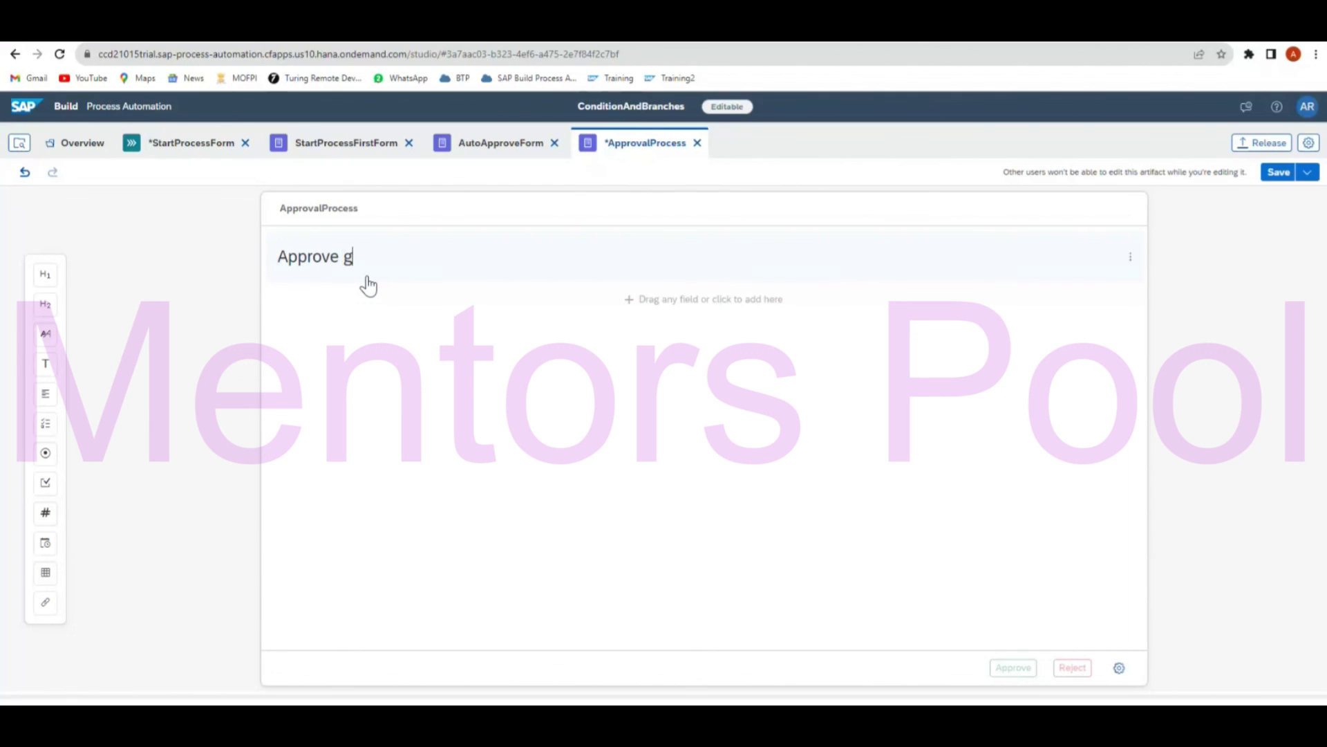
pyautogui.write('High Value order')
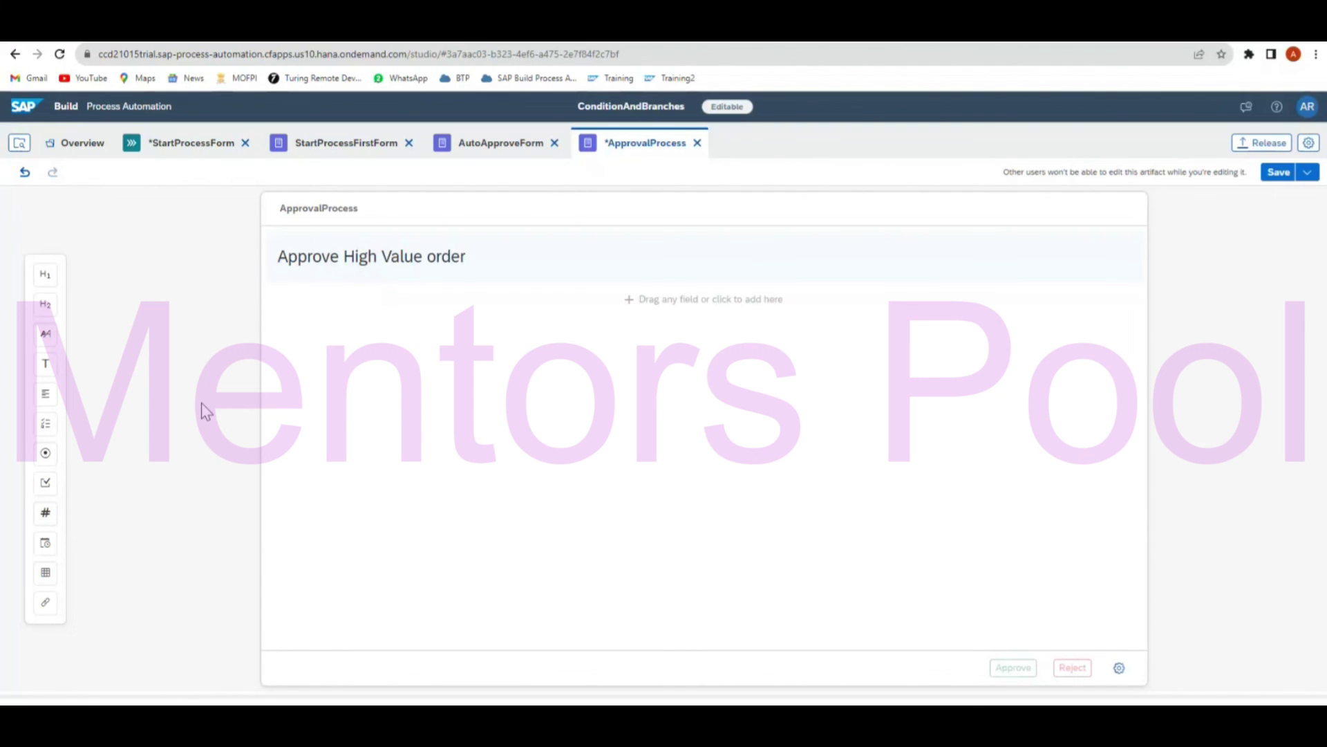
pyautogui.moveTo(46, 364); pyautogui.dragTo(324, 308)
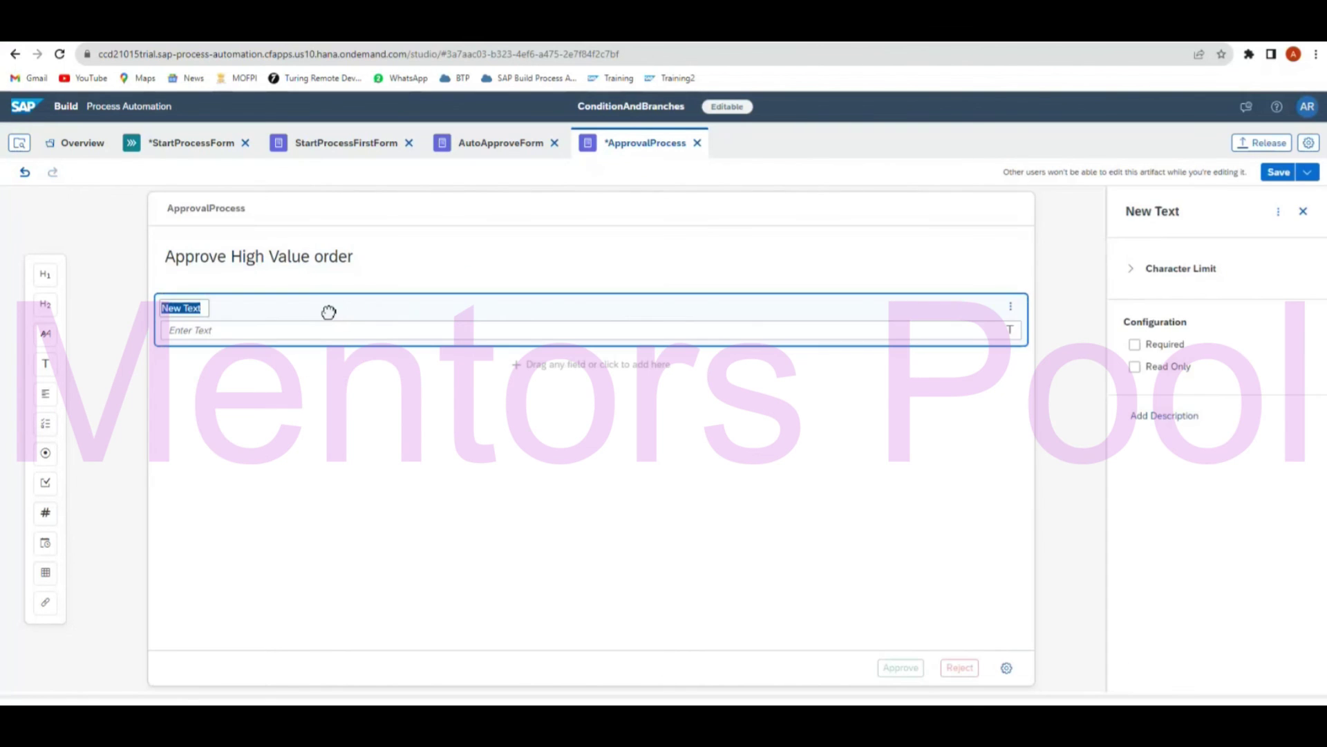
pyautogui.write('OrderID')
pyautogui.moveTo(45, 514); pyautogui.dragTo(237, 379)
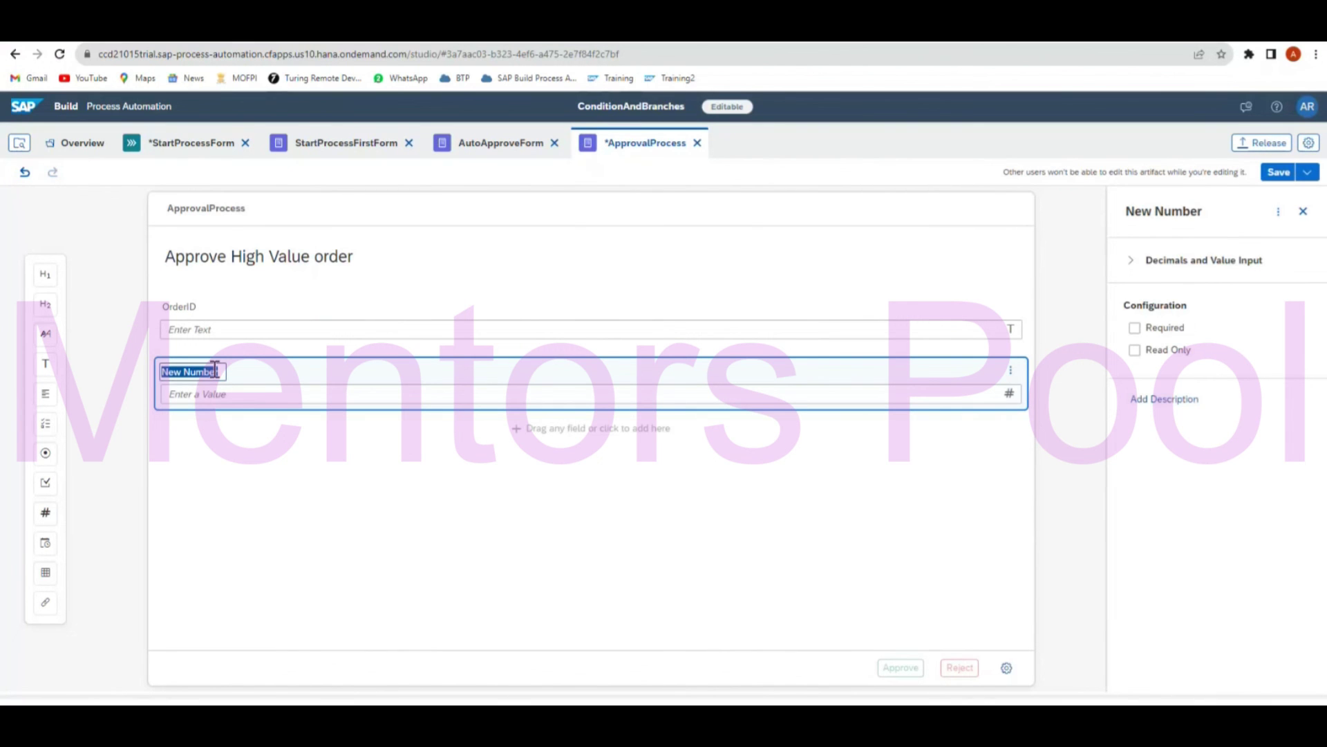
pyautogui.write('Order')
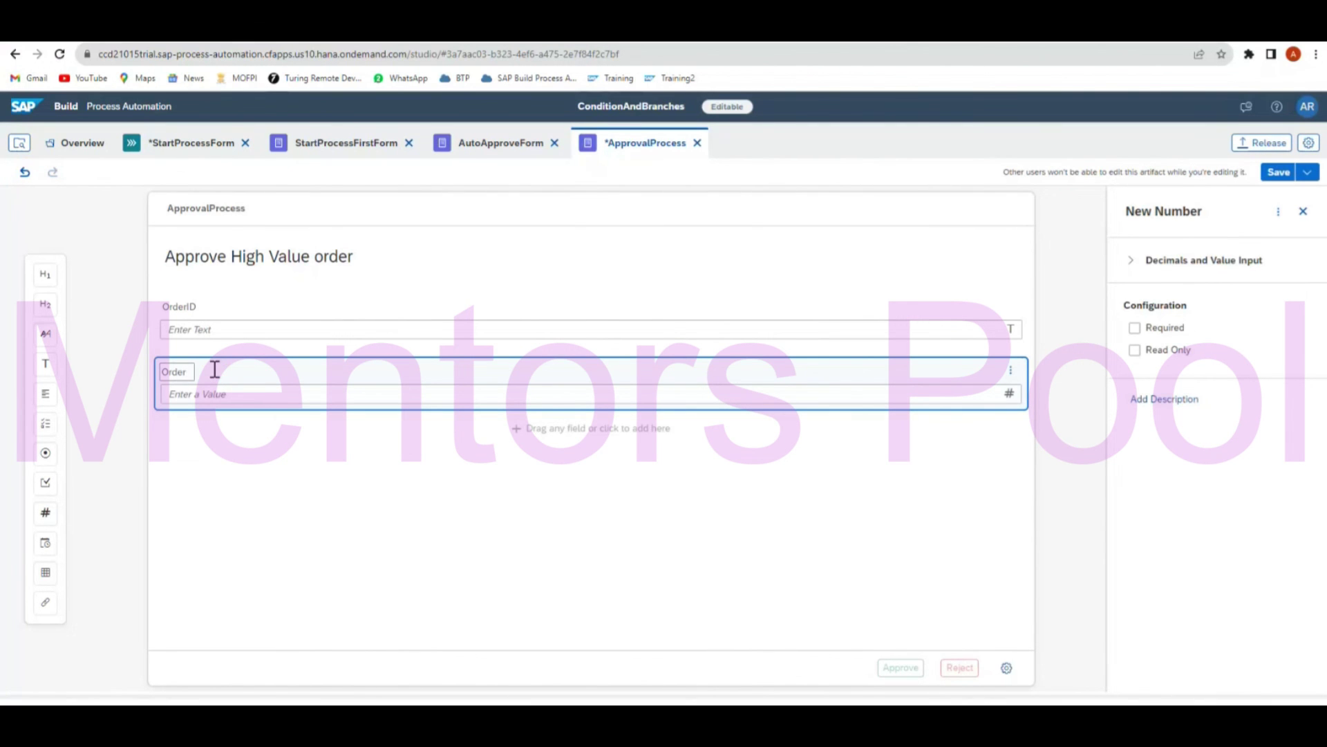
pyautogui.write(' Value')
pyautogui.moveTo(46, 363); pyautogui.dragTo(316, 451)
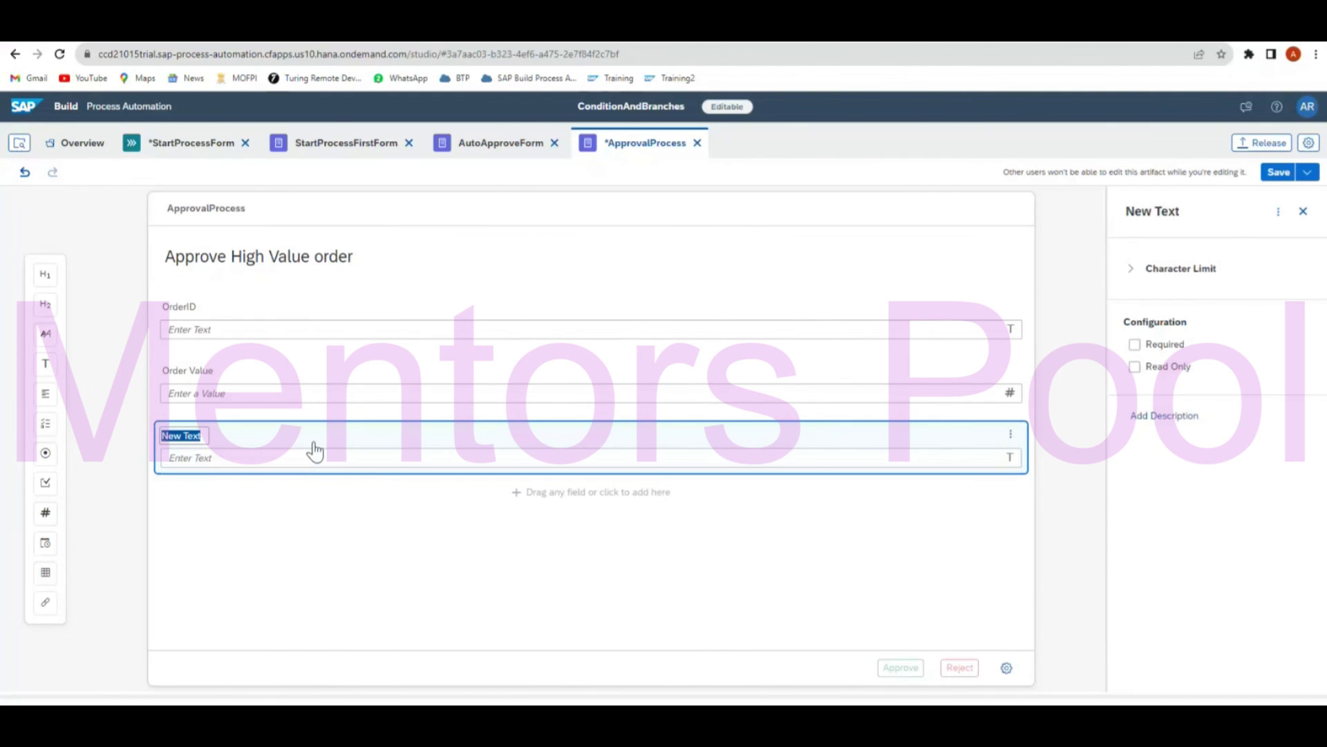
pyautogui.write('Cour')
pyautogui.write('try')
pyautogui.click(326, 483)
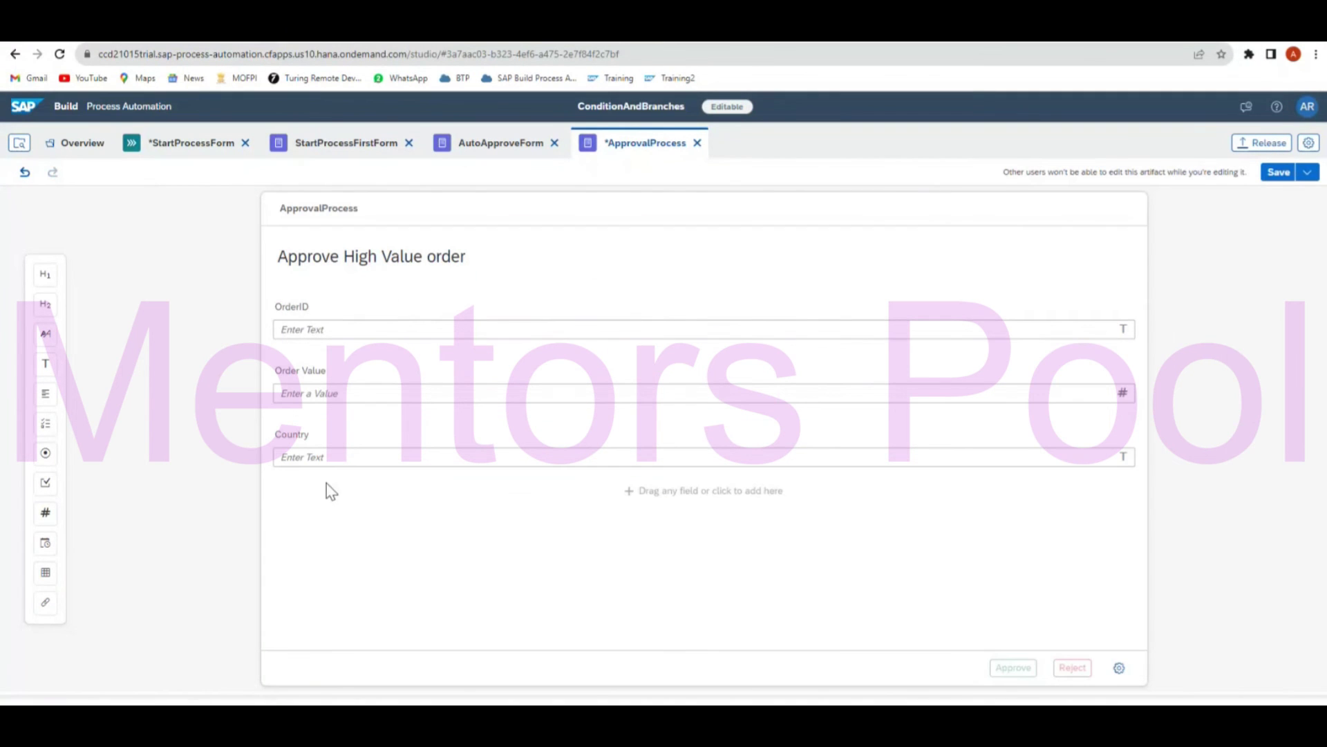
# Make the OrderID, Order Value and Country fields read-only, save the form and return to the process.
pyautogui.click(341, 332)
pyautogui.click(1164, 373)
pyautogui.click(959, 388)
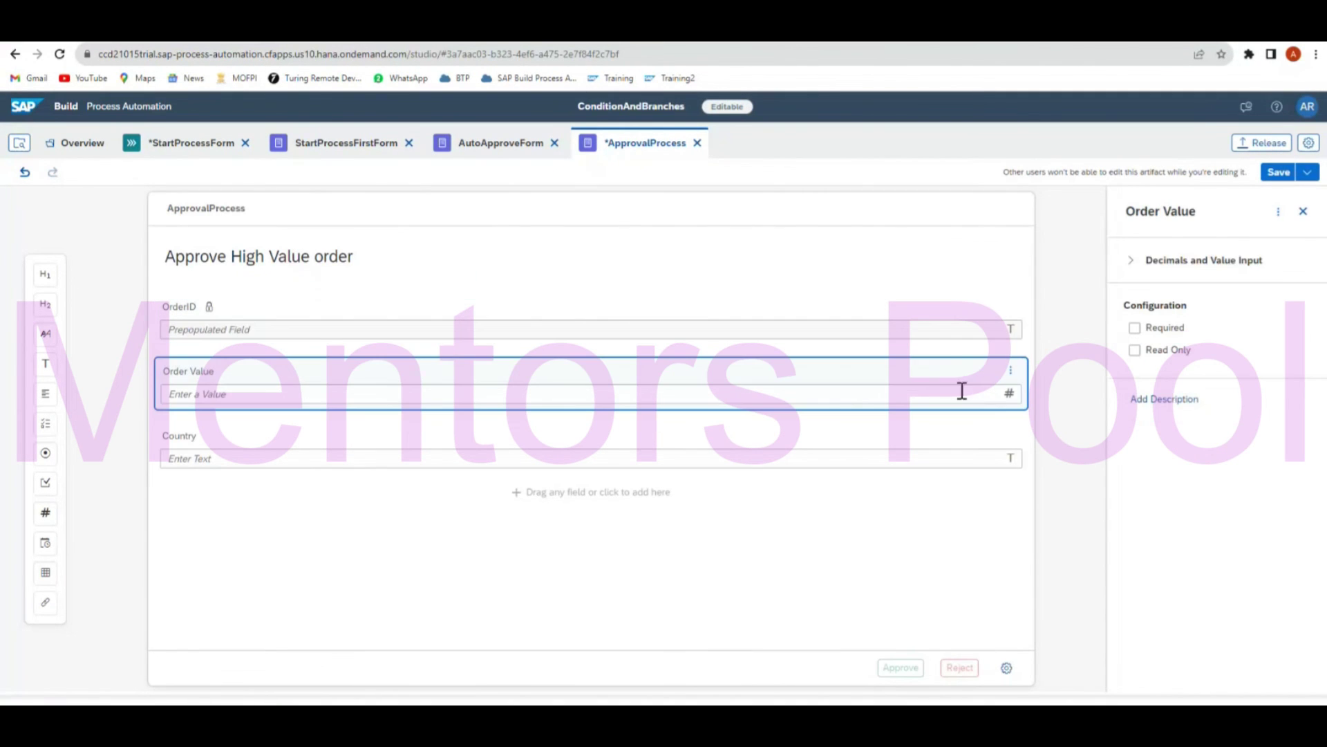
pyautogui.click(1152, 351)
pyautogui.click(961, 455)
pyautogui.click(1134, 366)
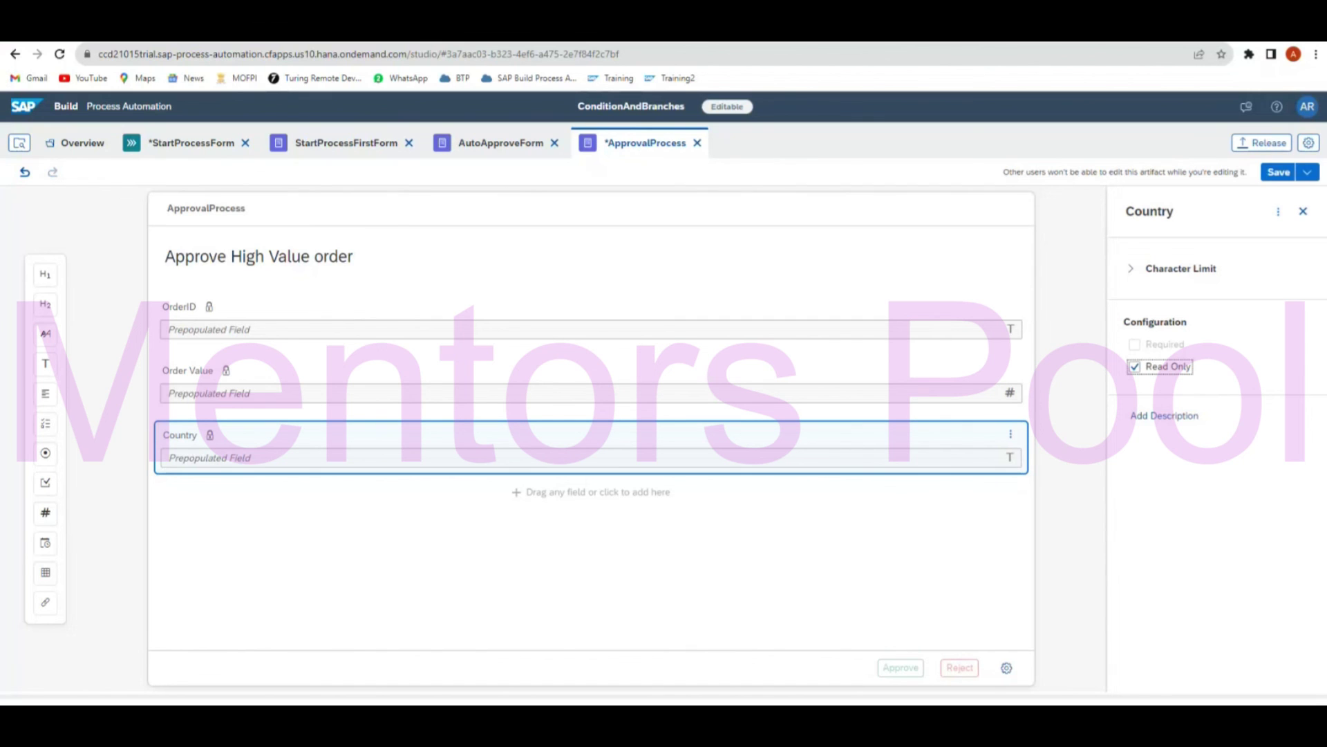
pyautogui.click(1277, 174)
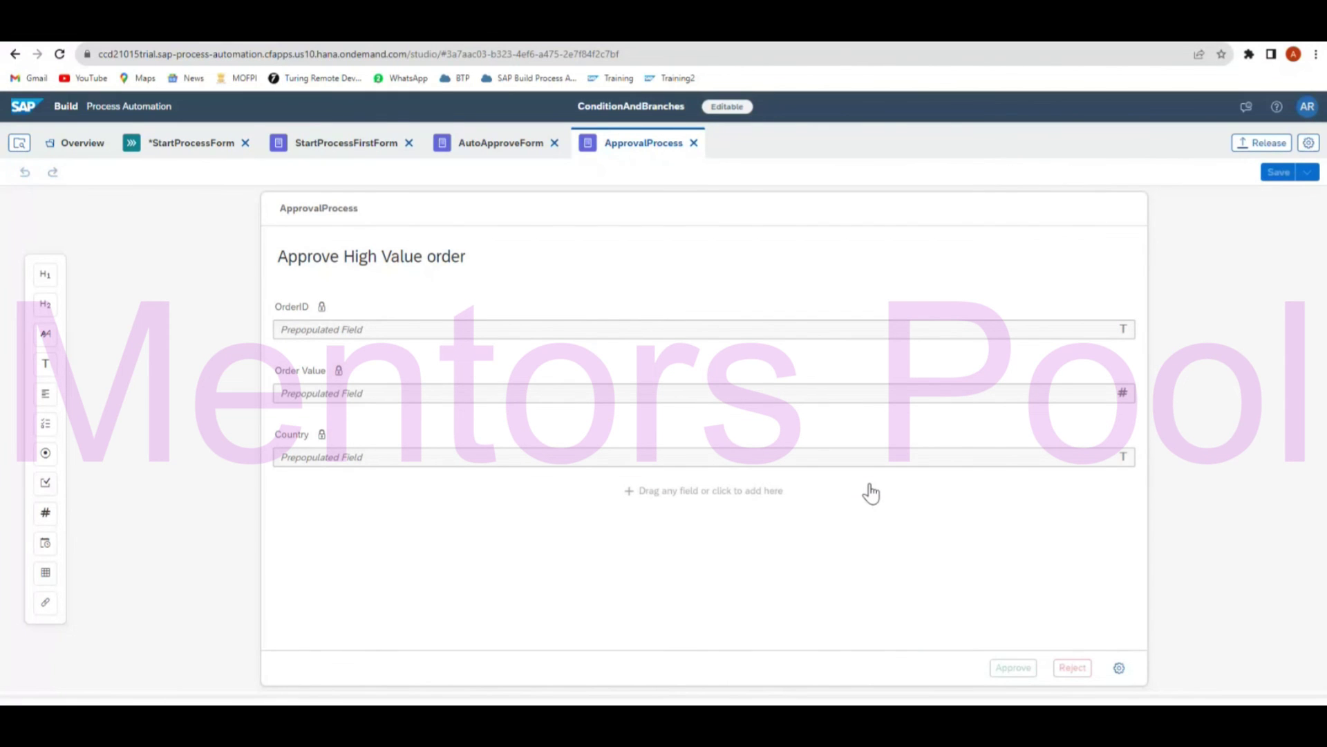
pyautogui.click(201, 145)
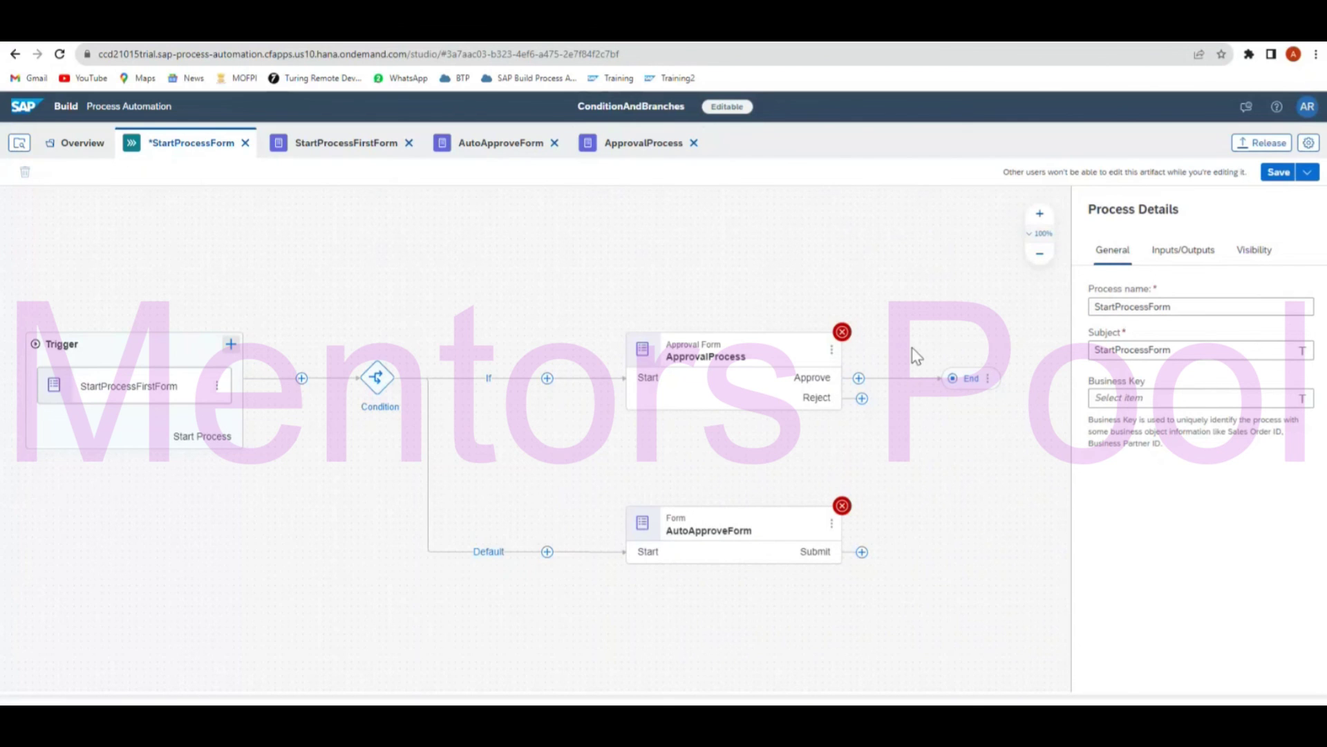
# Delete the Approve-to-End connector and reattach End after AutoApproveForm's Submit outcome.
pyautogui.click(913, 379)
pyautogui.press('Delete')
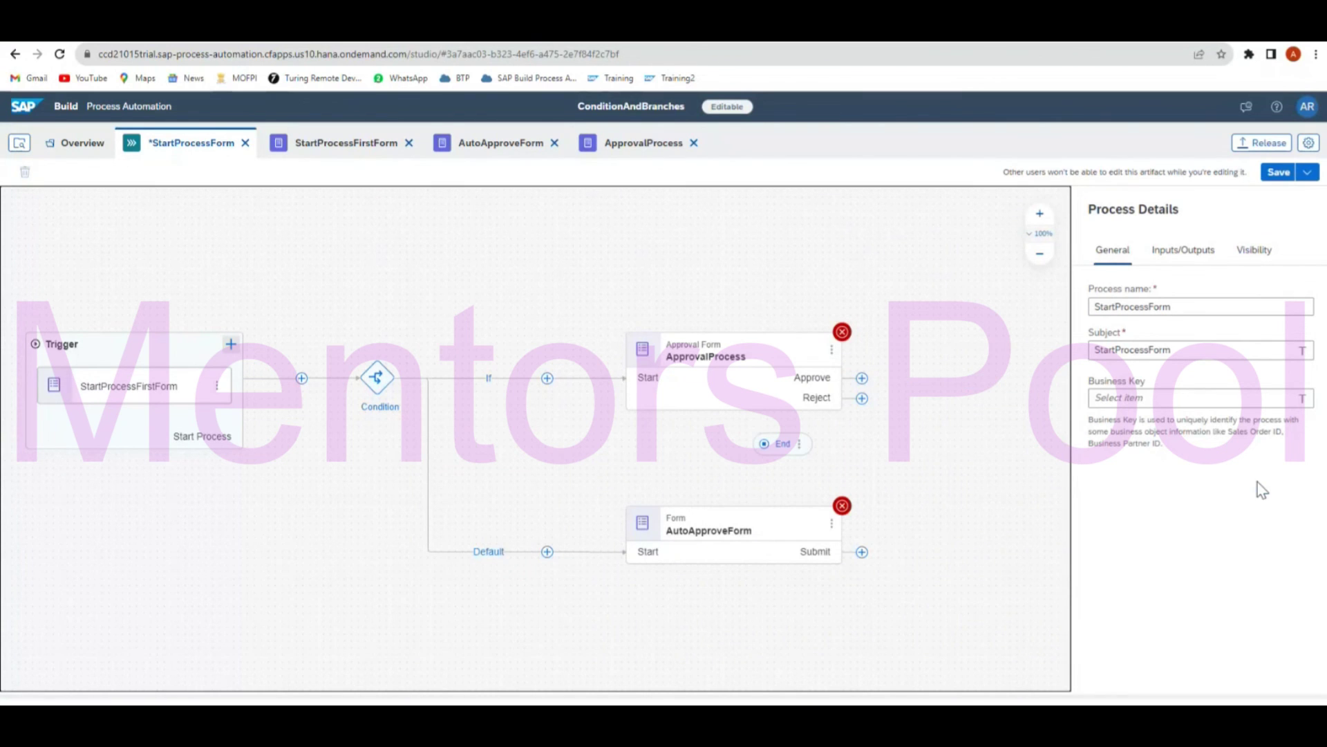
pyautogui.scroll(-4, 712, 588)
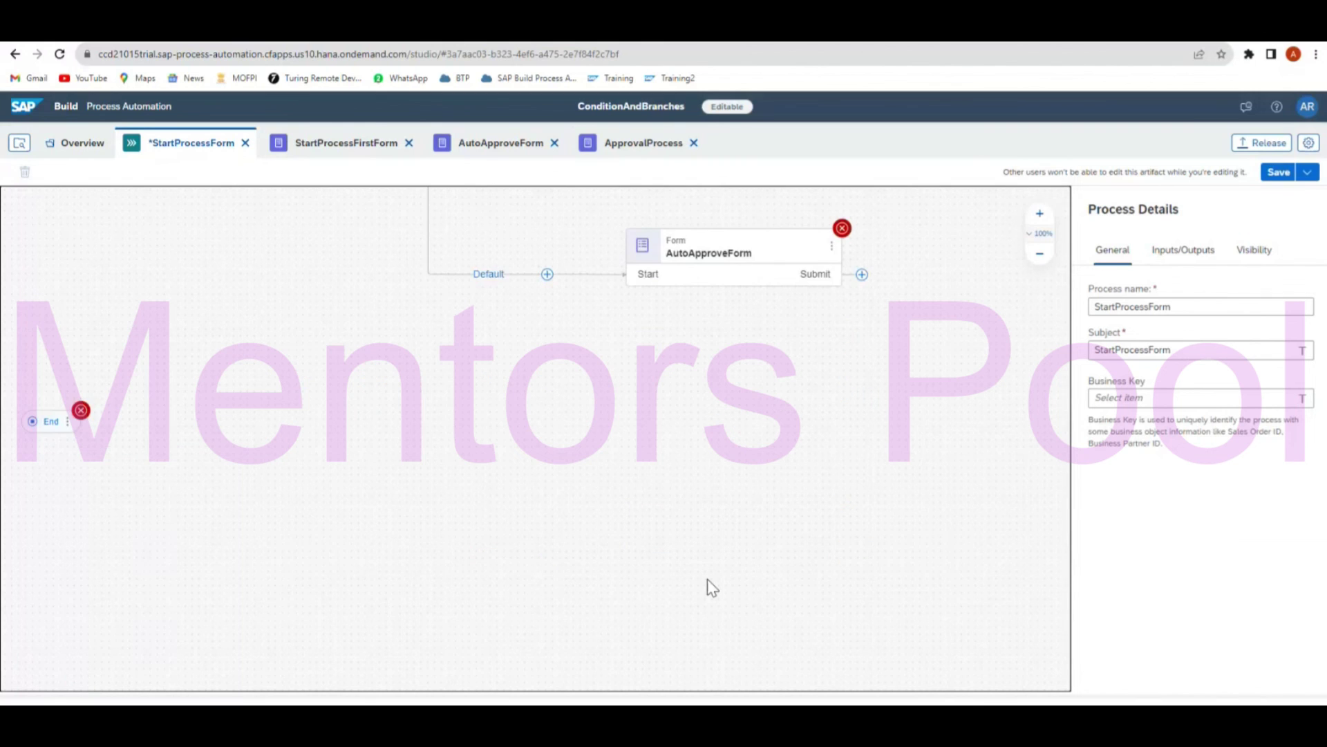
pyautogui.moveTo(51, 421)
pyautogui.mouseDown()
pyautogui.moveTo(1019, 356)
pyautogui.moveTo(892, 253)
pyautogui.moveTo(897, 267)
pyautogui.moveTo(902, 253)
pyautogui.mouseUp()
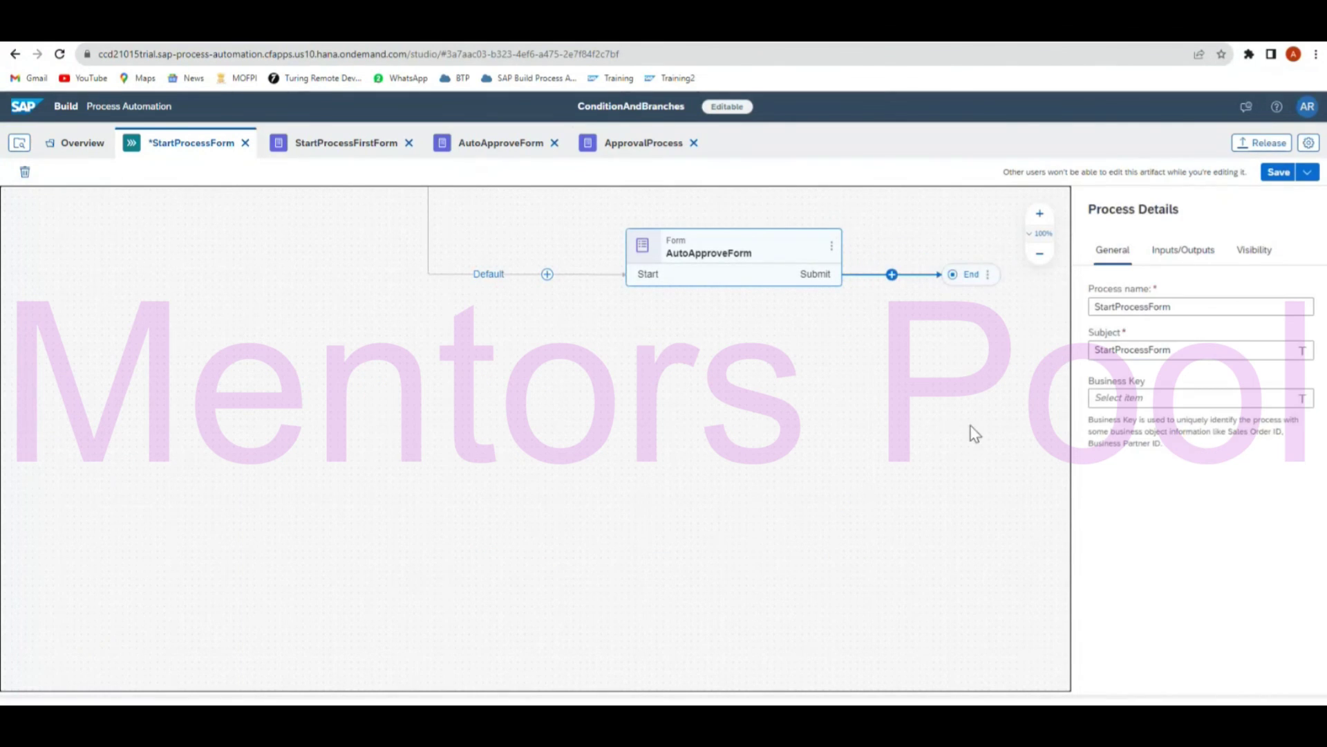
pyautogui.moveTo(975, 434); pyautogui.dragTo(669, 622)
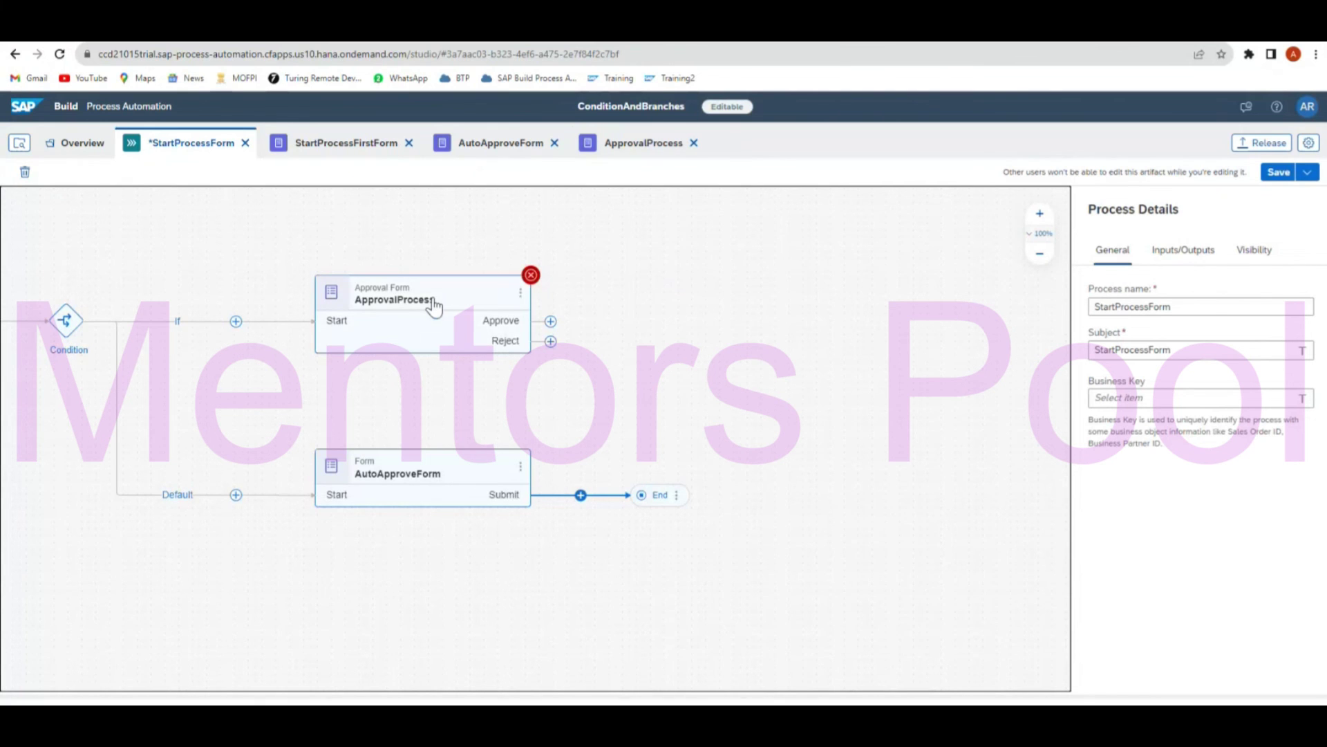
# Create a new form named 'Approval Notification Form' after ApprovalProcess's Approve outcome.
pyautogui.click(551, 321)
pyautogui.moveTo(624, 371)
pyautogui.moveTo(626, 341)
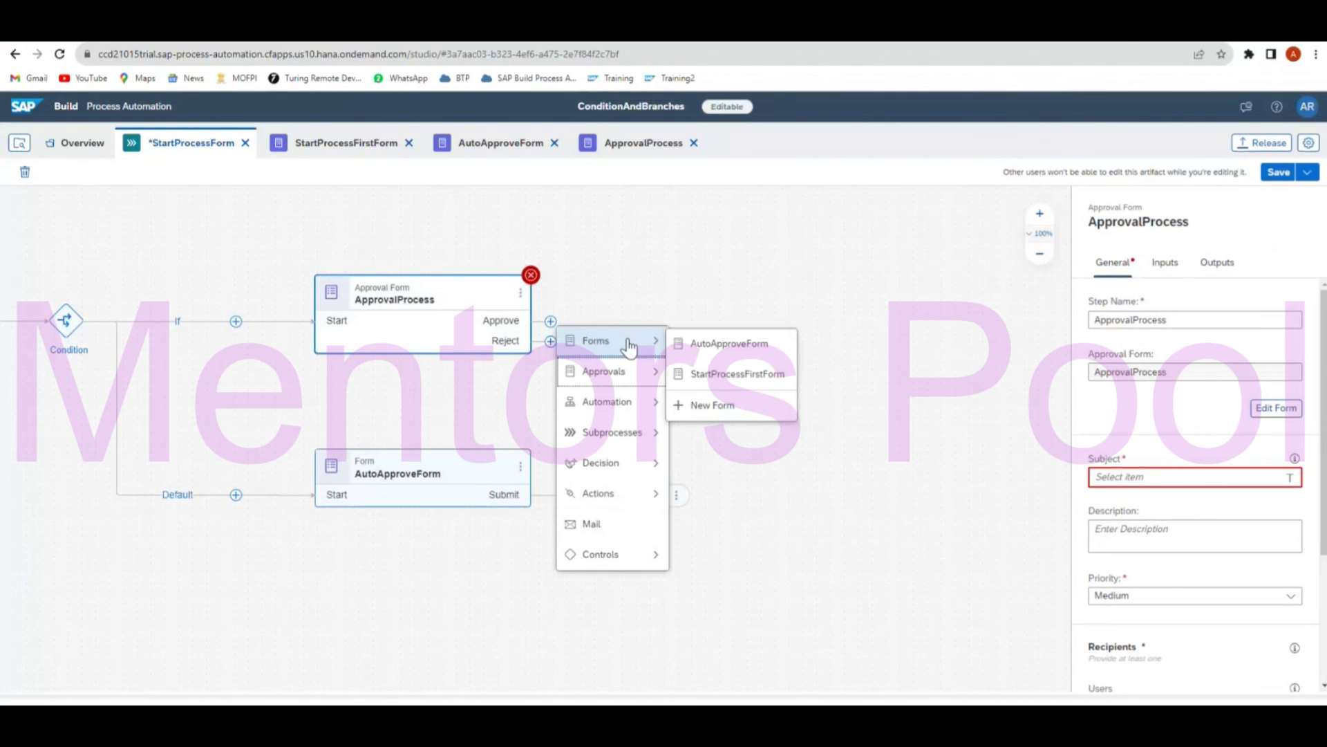
pyautogui.click(731, 406)
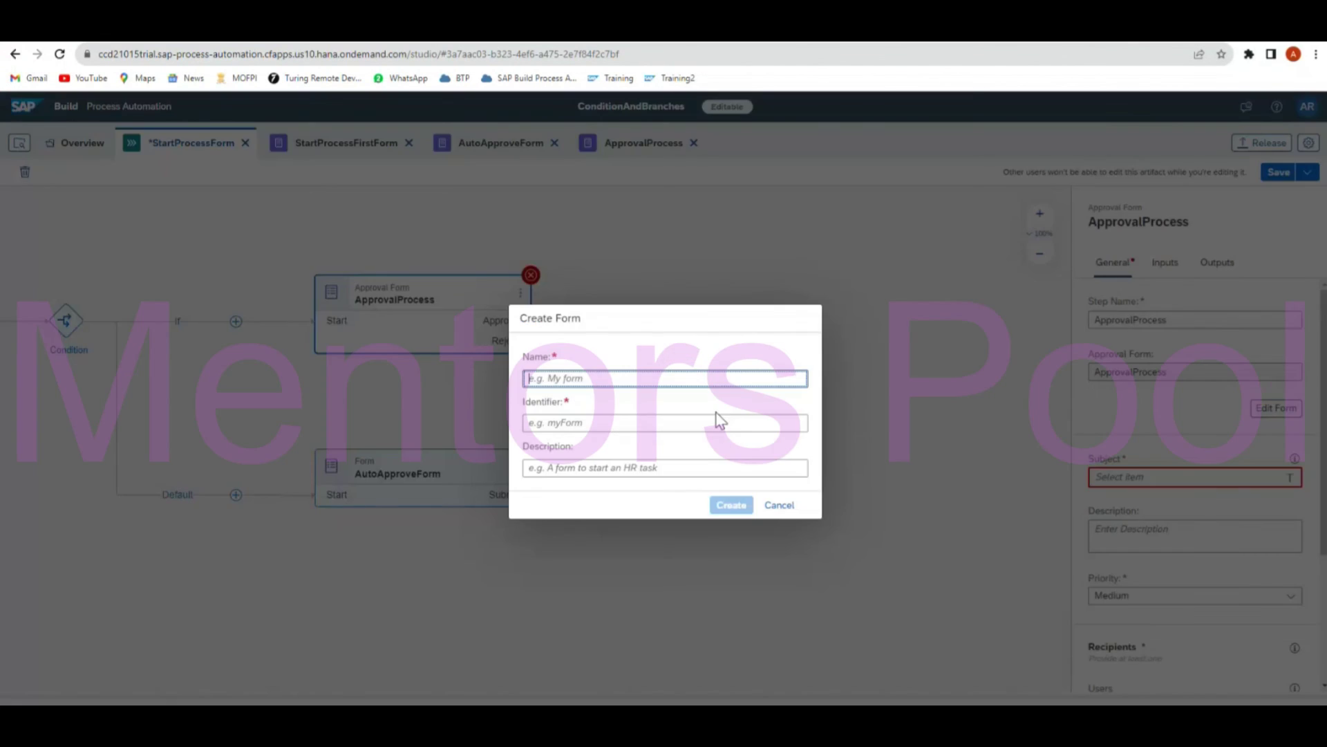
pyautogui.write('Ap')
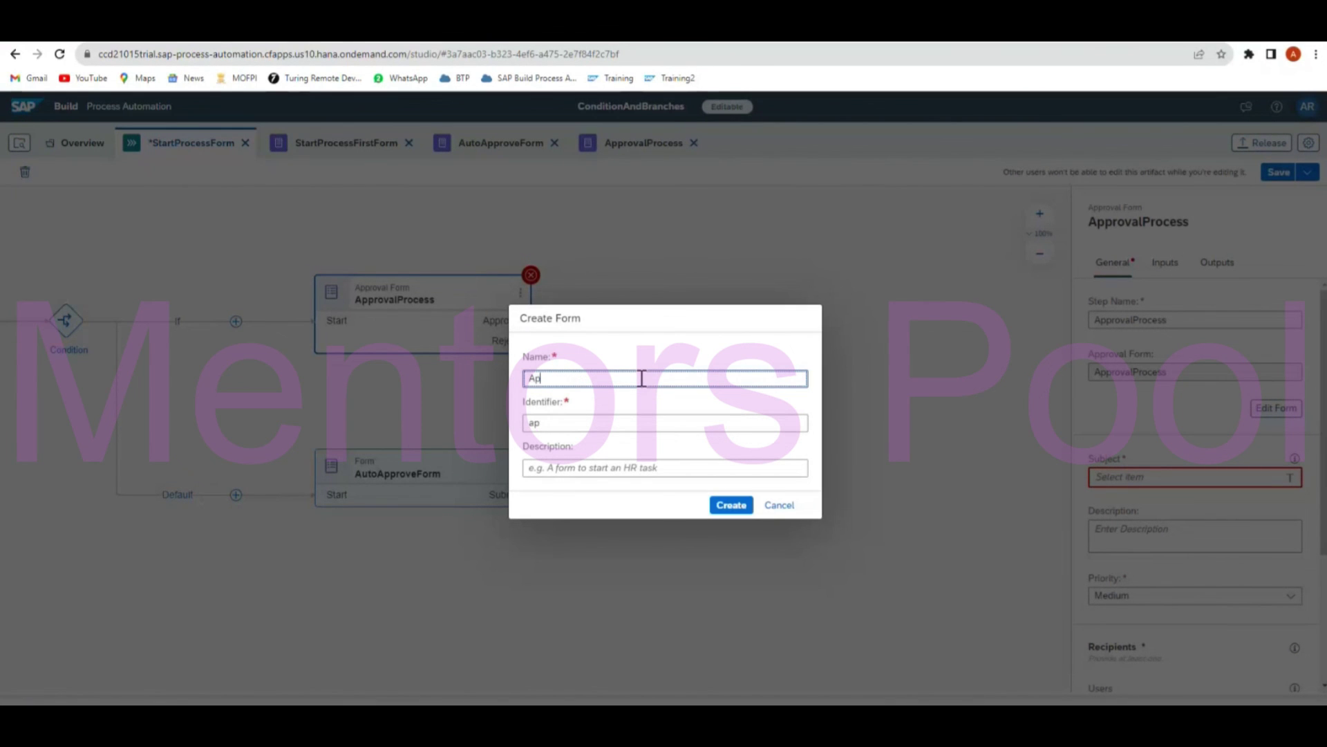
pyautogui.write('proval')
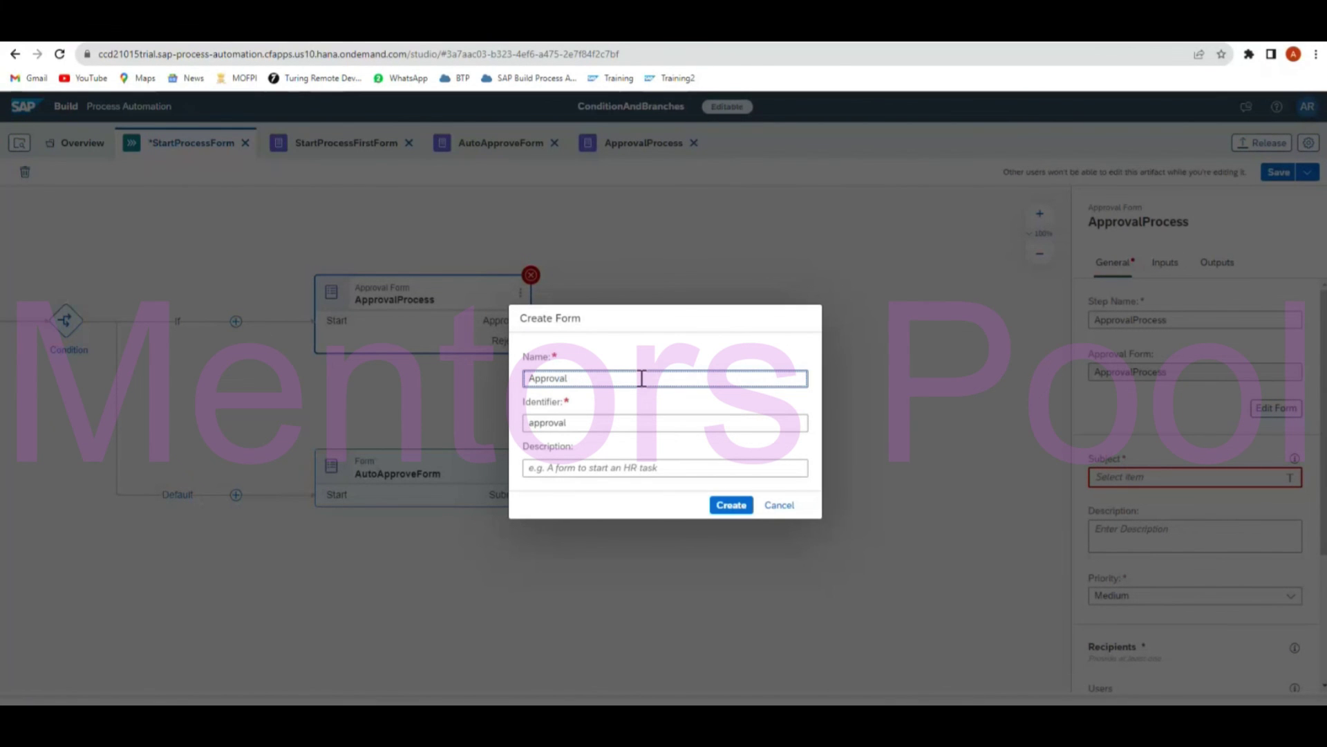
pyautogui.write(' Notificatiio')
pyautogui.press('BackSpace')
pyautogui.write('Form')
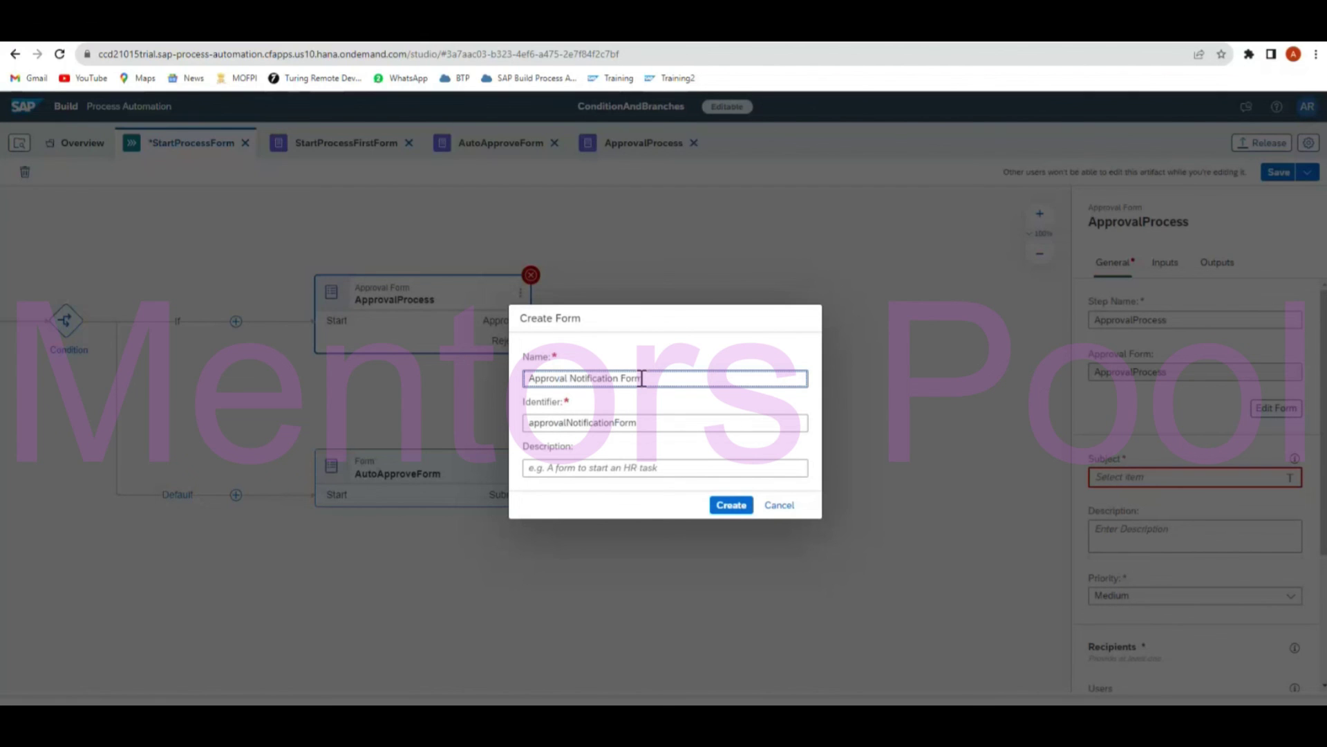
pyautogui.click(732, 506)
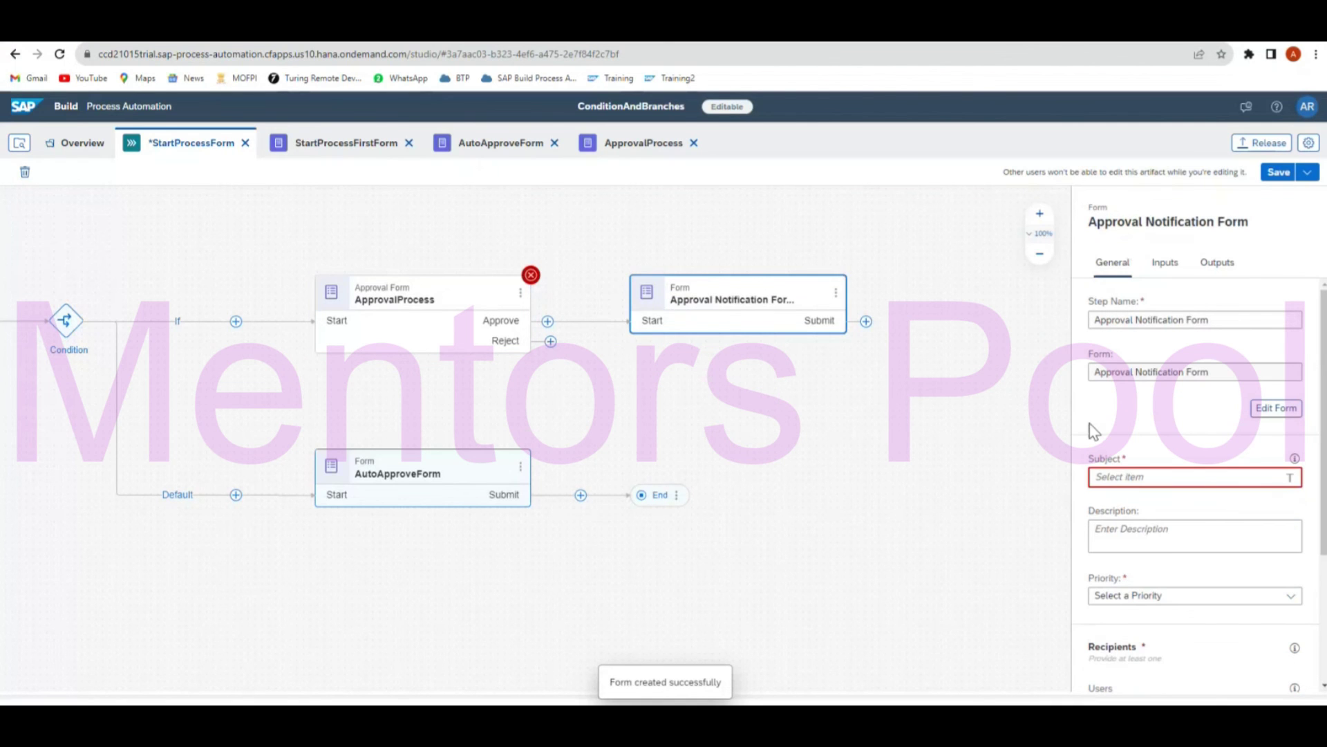
# Set the subject to OrderID followed by 'Approved' and the recipient to Process Started By.
pyautogui.click(1203, 482)
pyautogui.click(883, 322)
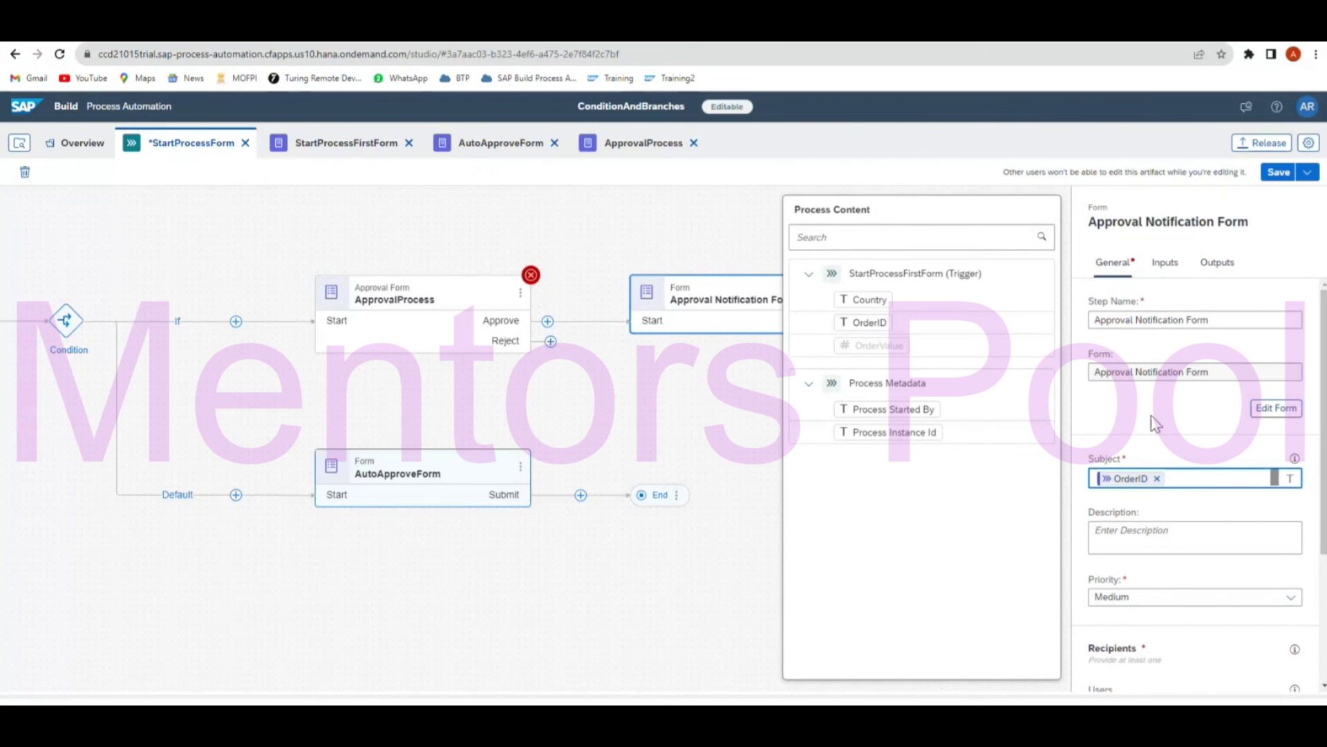
pyautogui.write('Approved')
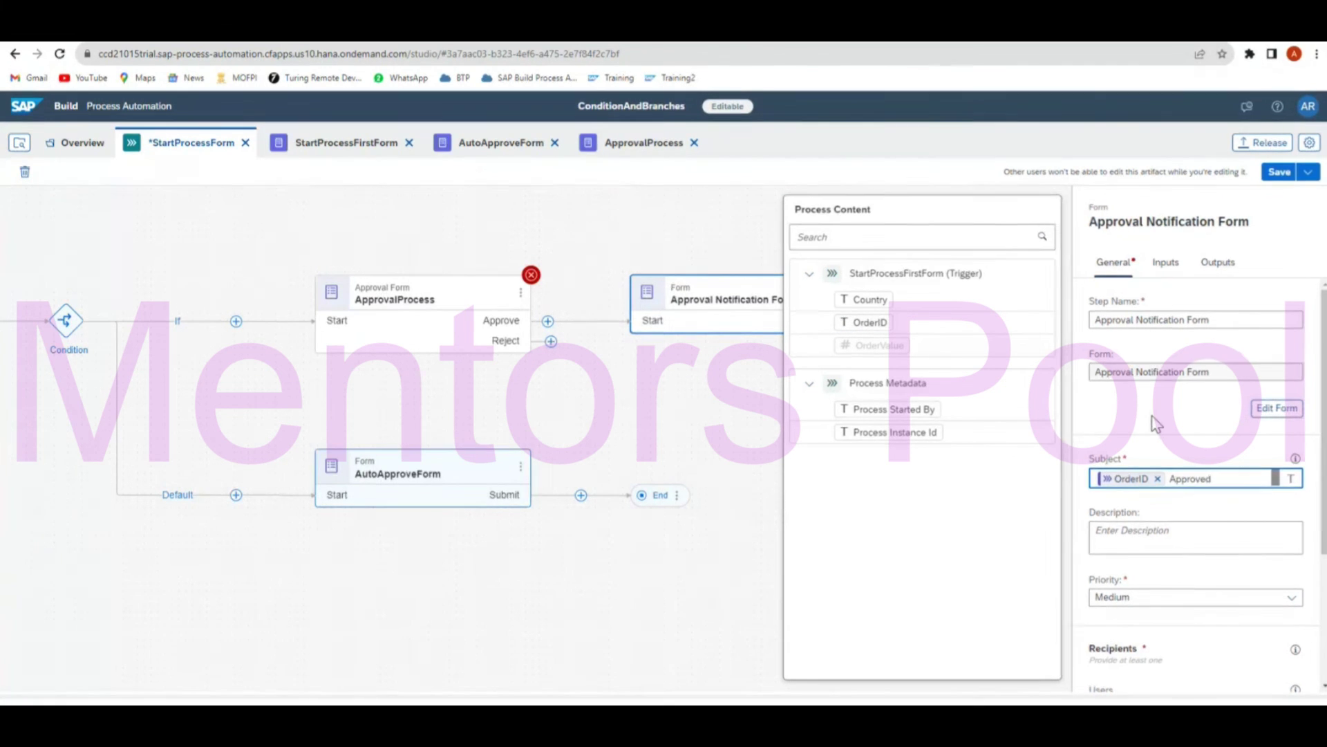
pyautogui.scroll(-3, 1142, 528)
pyautogui.click(1127, 513)
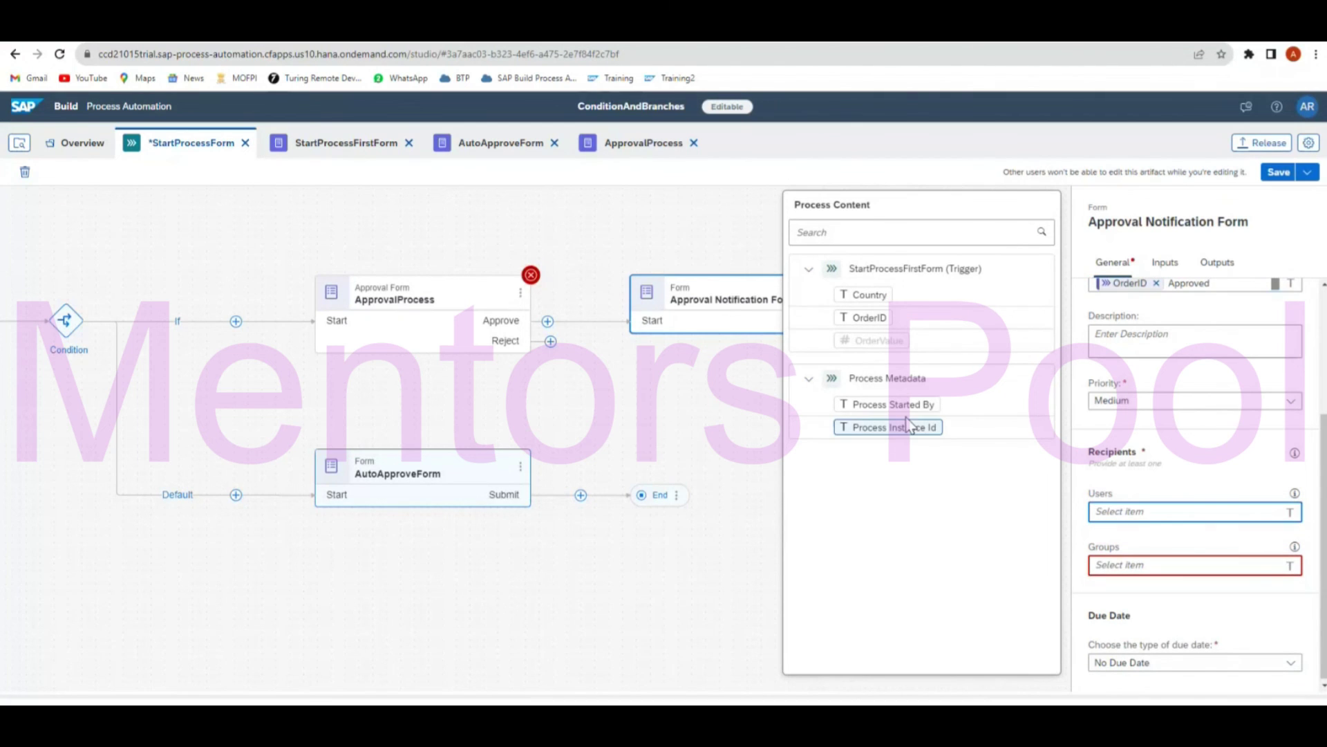
pyautogui.click(892, 404)
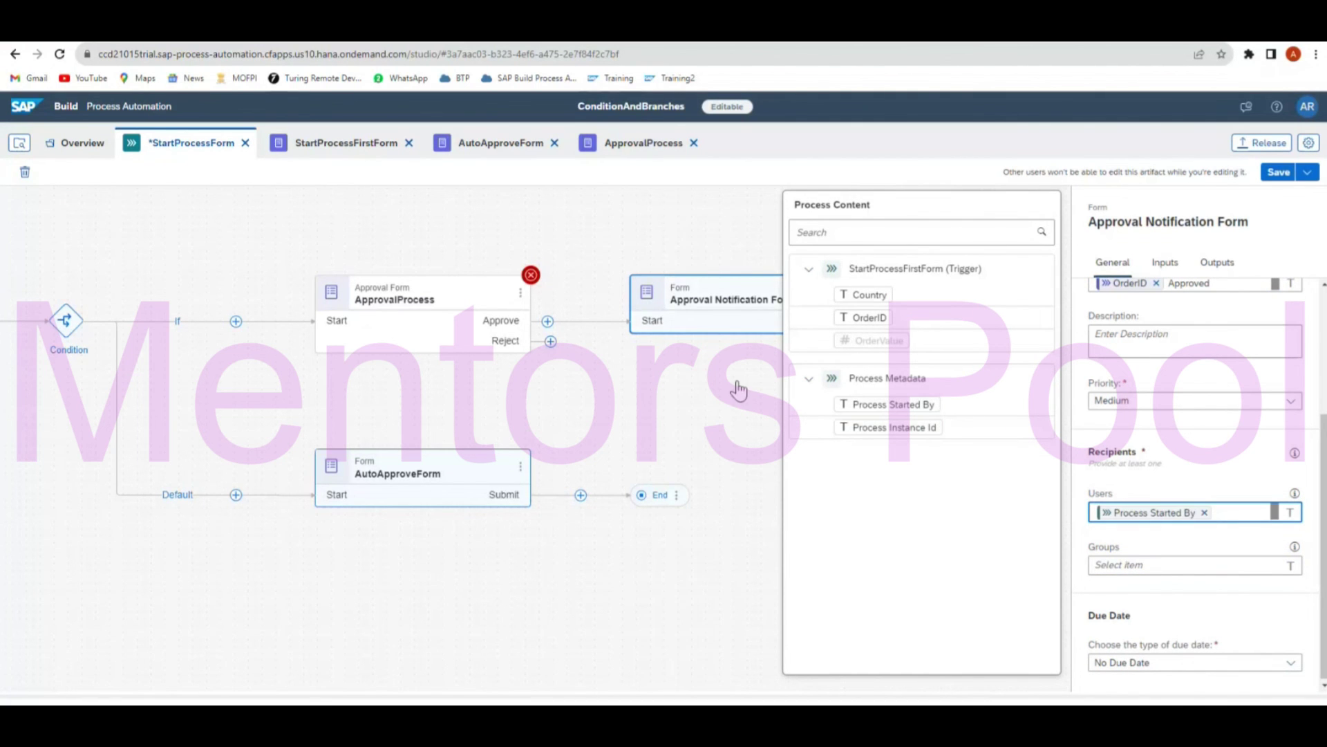
# Open the notification form layout and add an 'Approved' headline and a read-only OrderID text field.
pyautogui.click(735, 382)
pyautogui.click(743, 304)
pyautogui.click(835, 293)
pyautogui.click(840, 326)
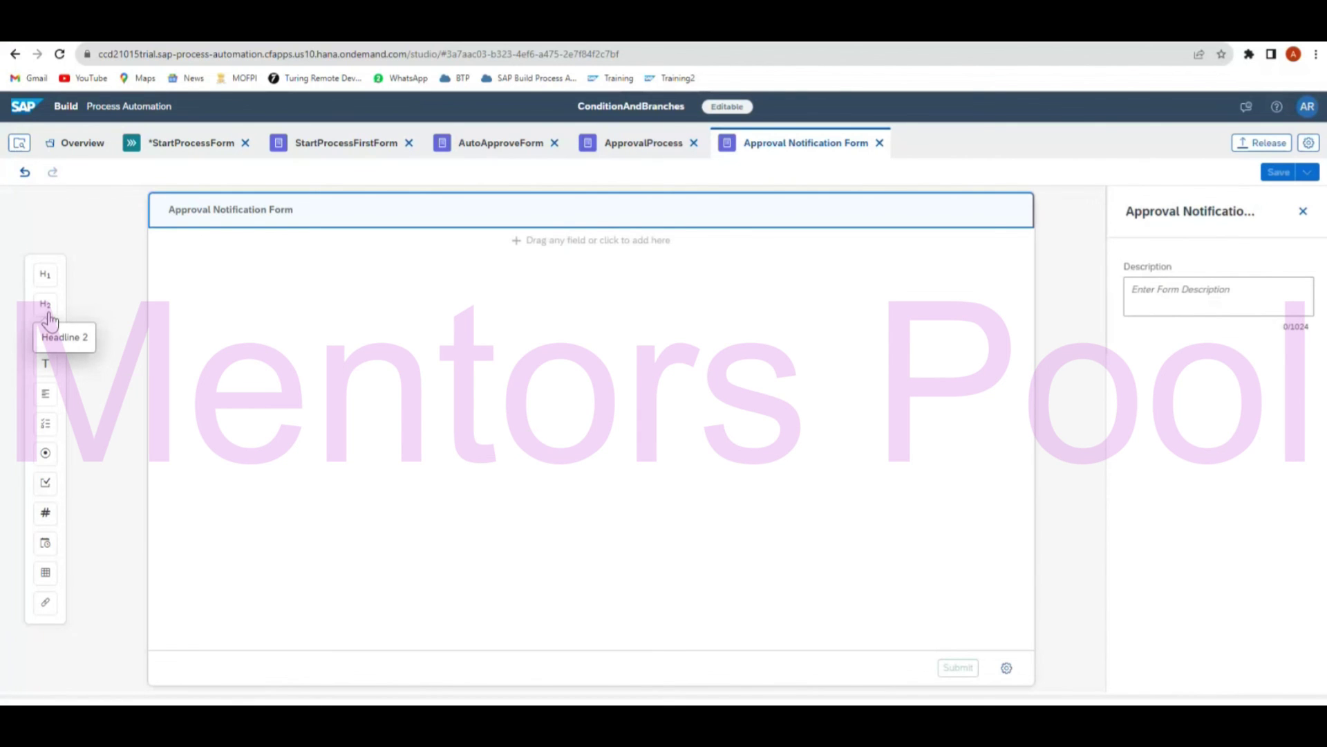
pyautogui.moveTo(45, 275); pyautogui.dragTo(456, 309)
pyautogui.write('Approved')
pyautogui.moveTo(46, 368); pyautogui.dragTo(347, 326)
pyautogui.write('OrderID')
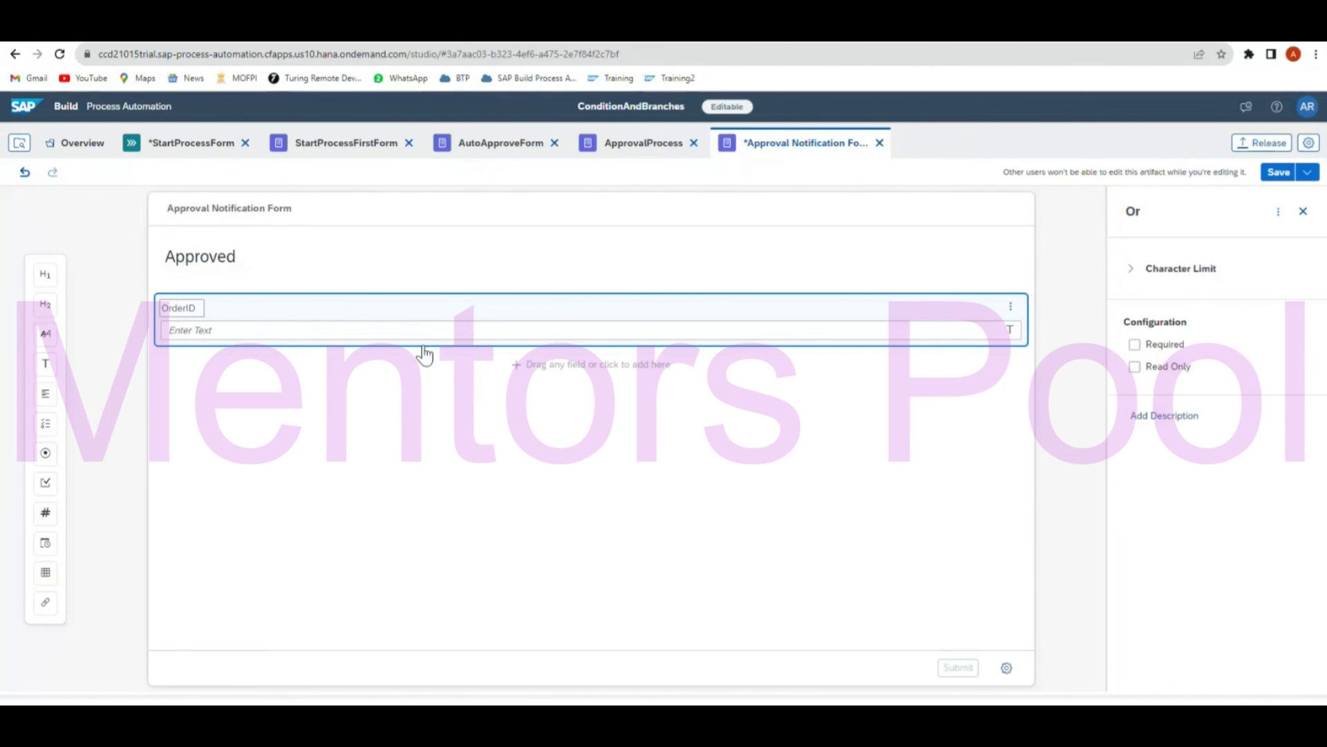
pyautogui.click(1135, 366)
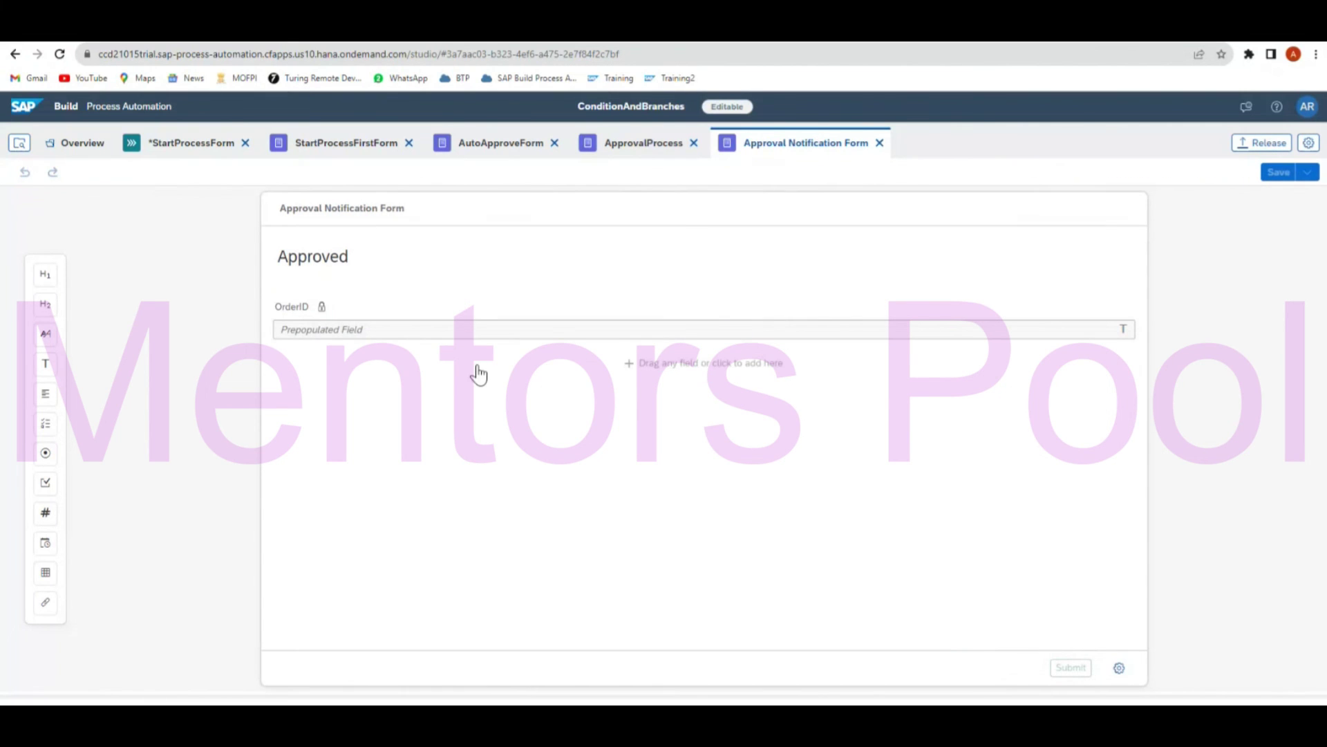
# Map the start form's OrderID to the notification step's input and connect the step to End.
pyautogui.click(192, 142)
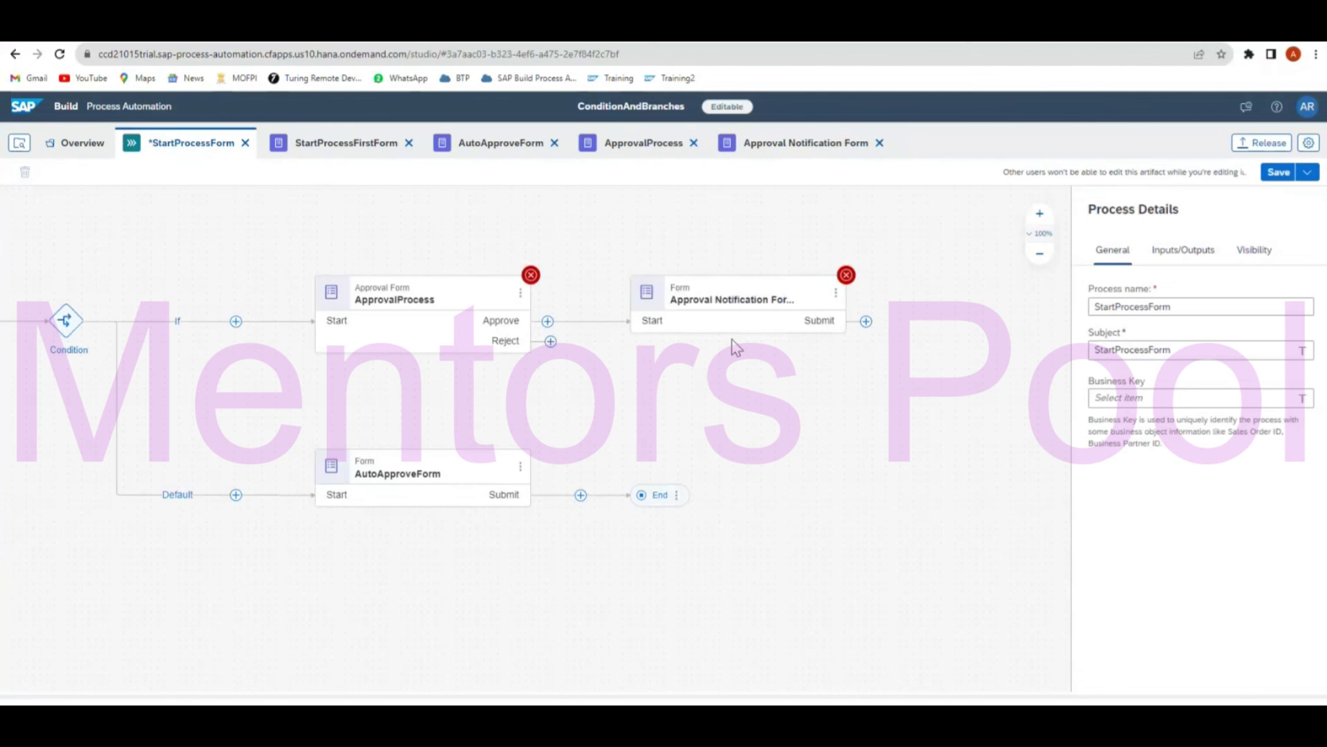
pyautogui.click(734, 323)
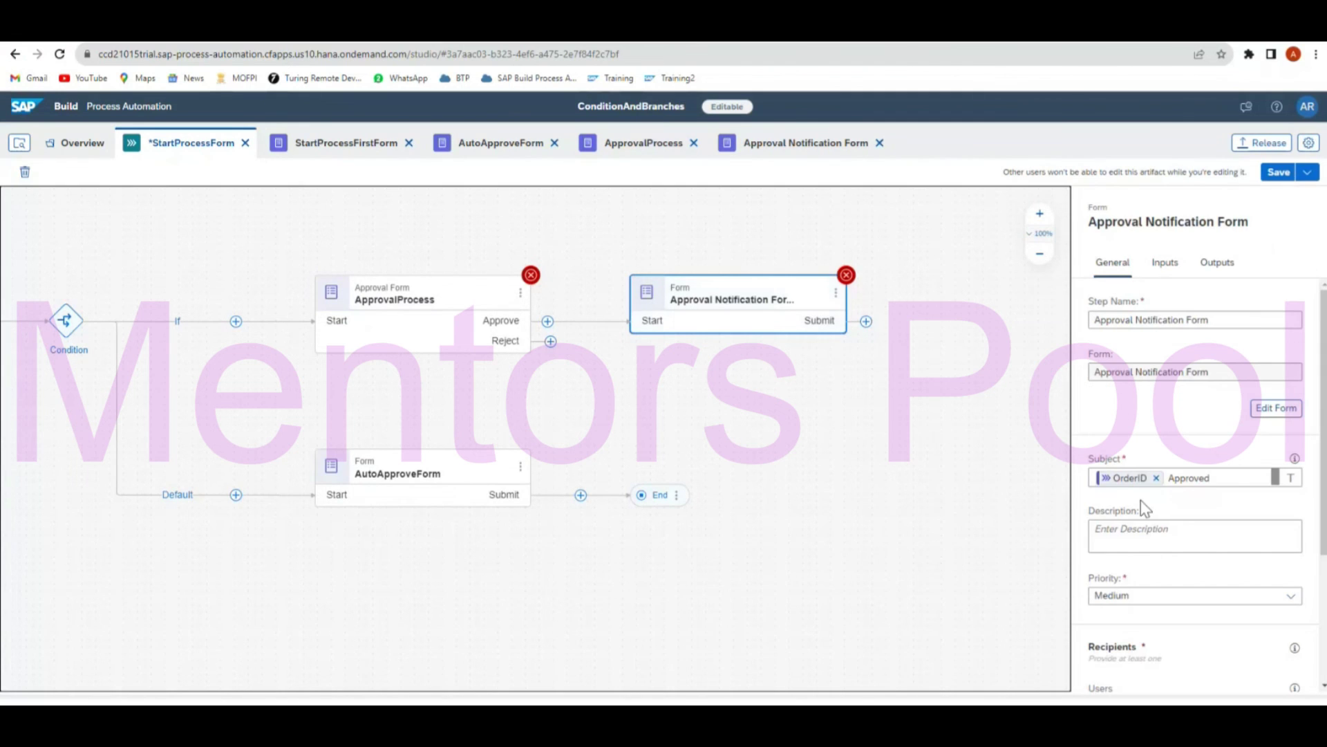
pyautogui.scroll(-1, 1144, 502)
pyautogui.scroll(-3, 1148, 504)
pyautogui.scroll(4, 1150, 504)
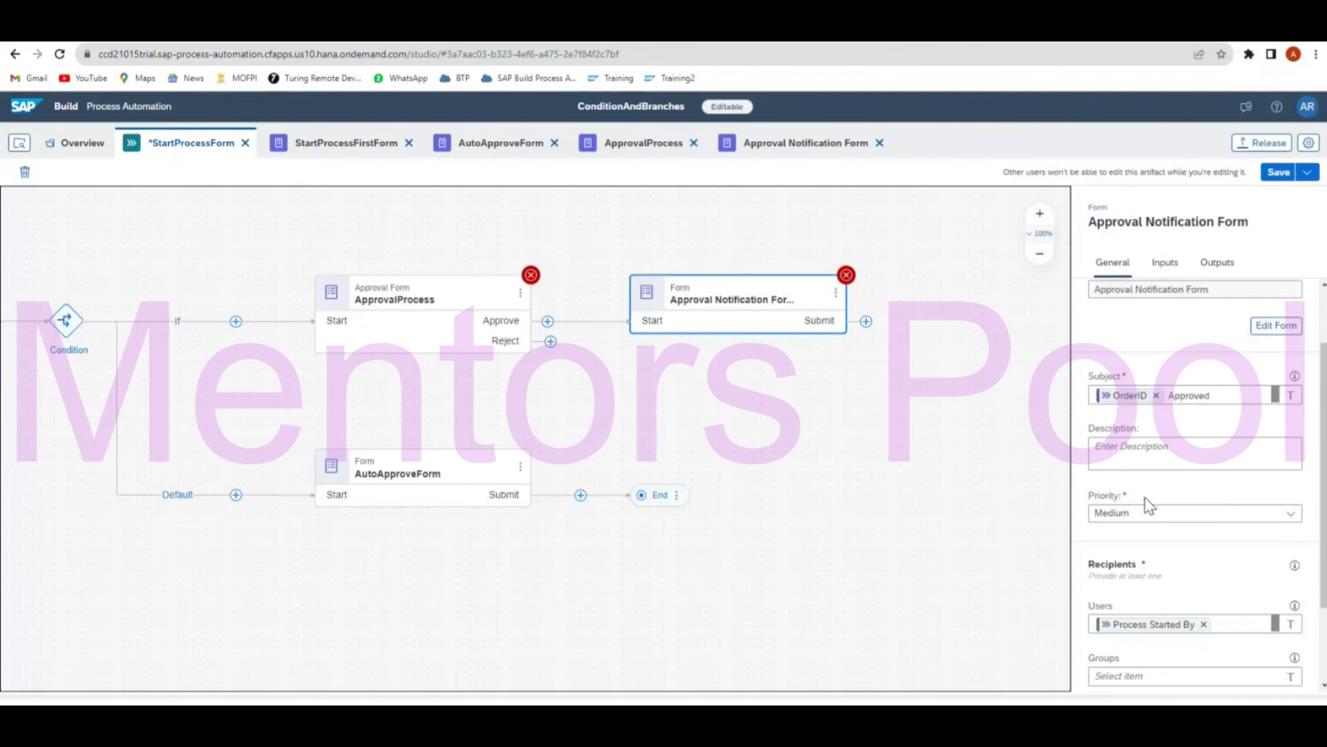
pyautogui.click(1165, 263)
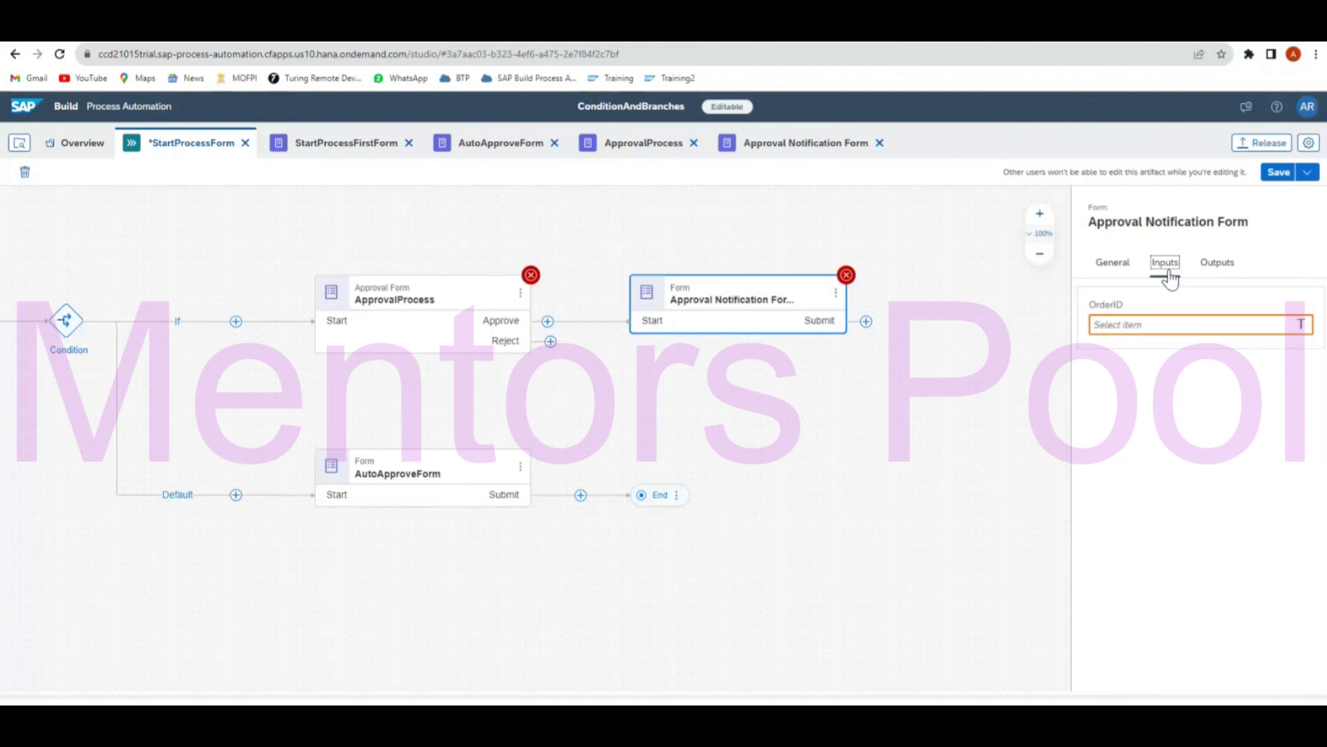
pyautogui.click(1127, 325)
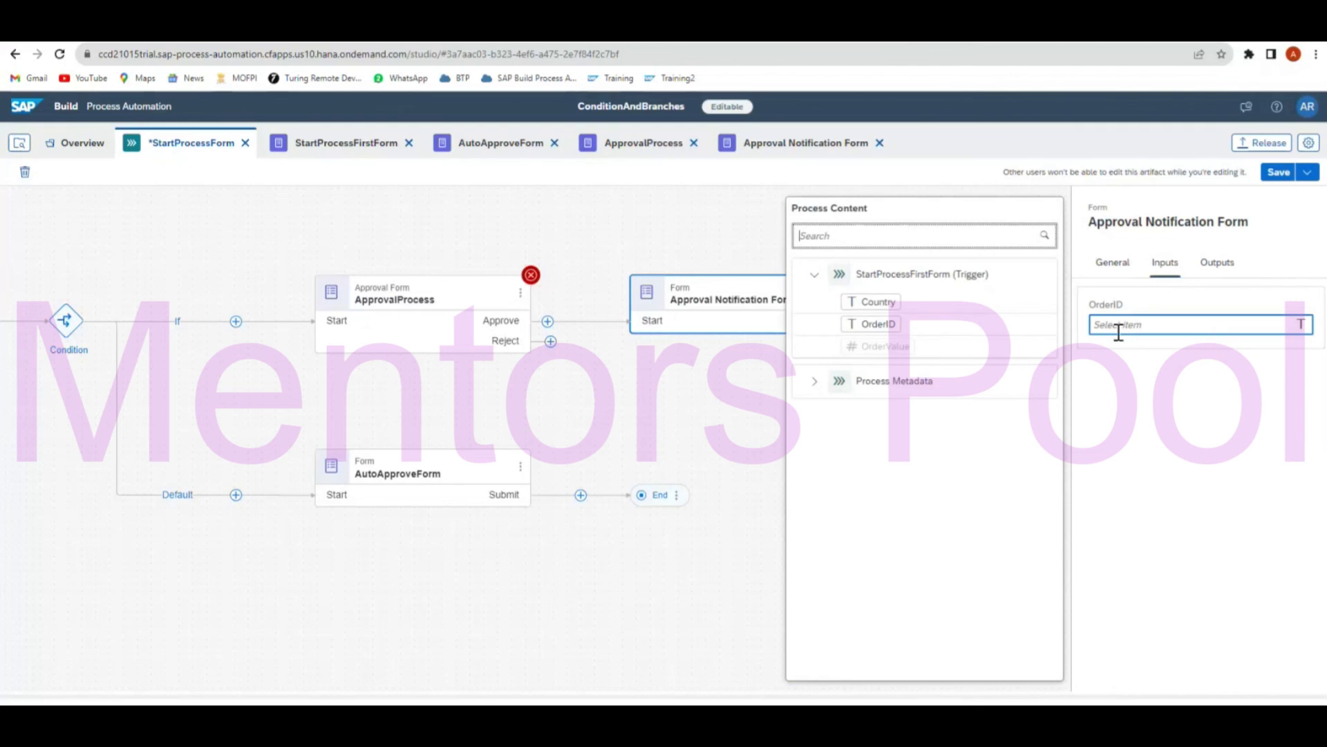
pyautogui.click(866, 325)
pyautogui.click(734, 444)
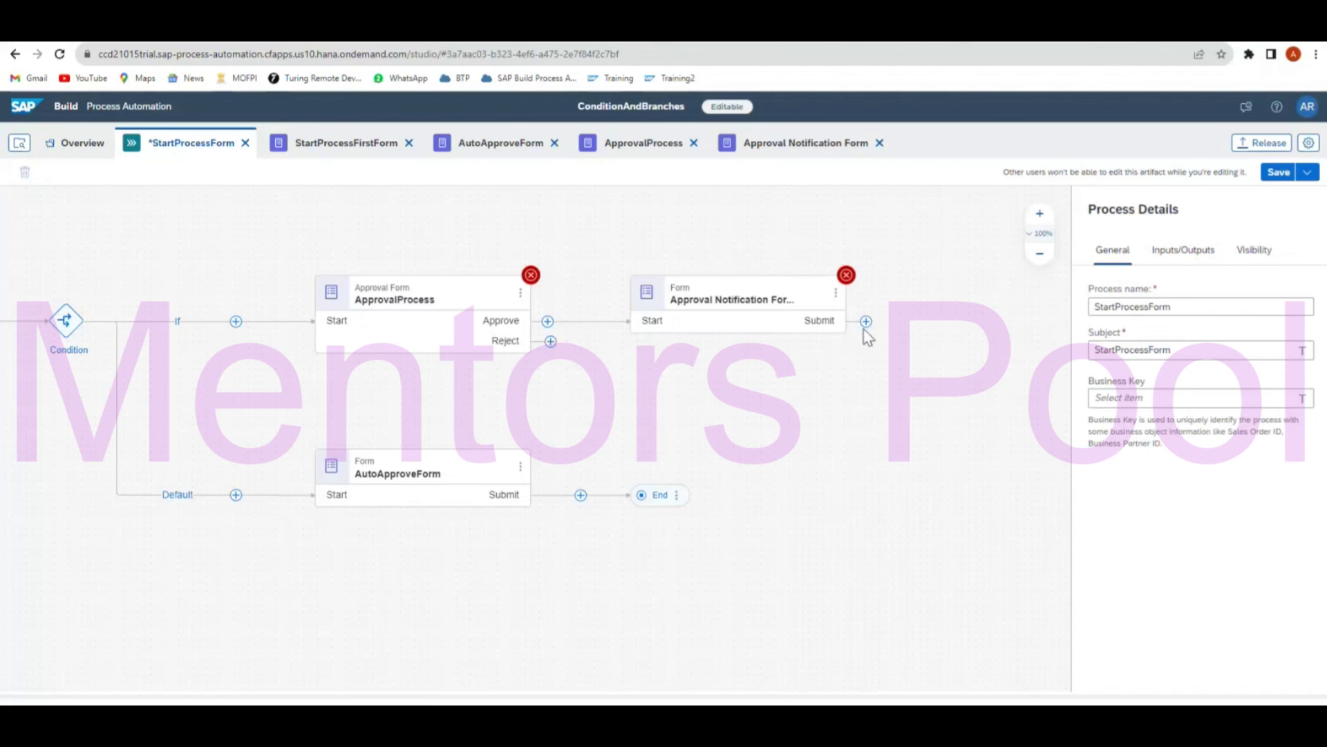
pyautogui.moveTo(865, 322); pyautogui.dragTo(637, 495)
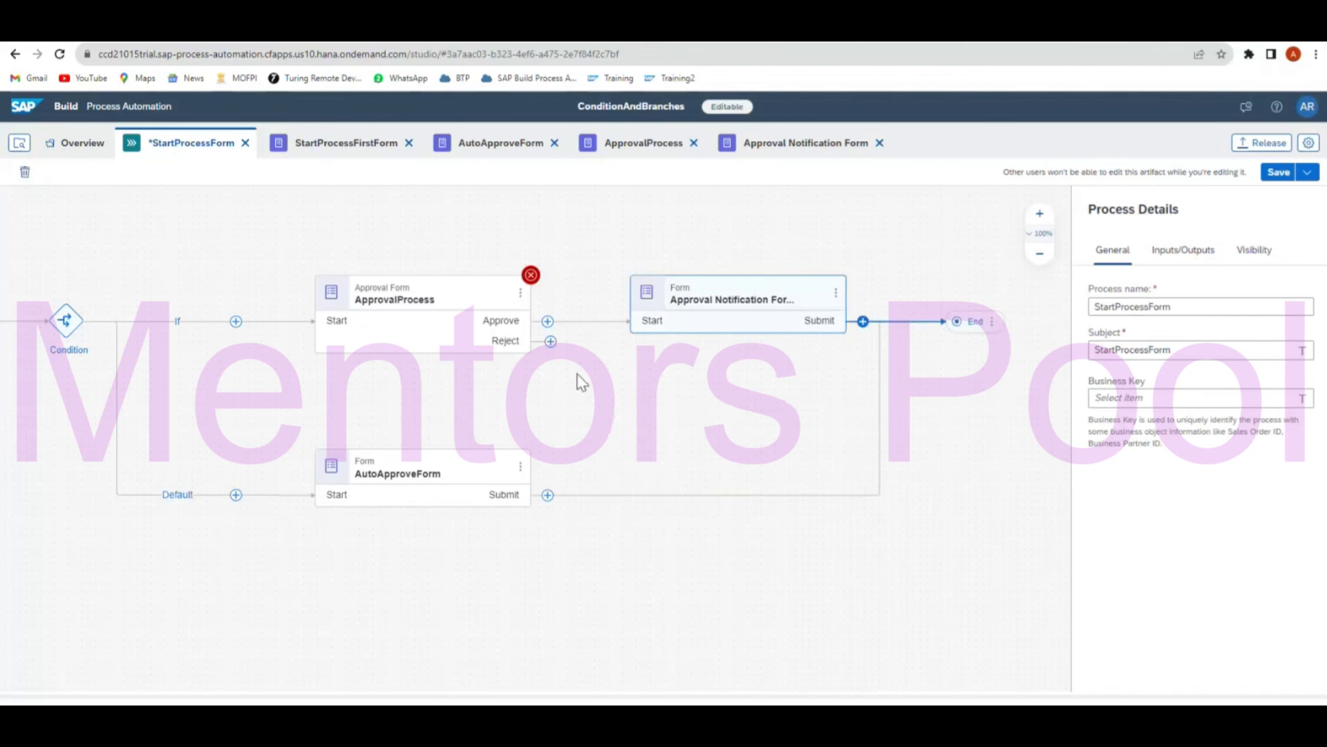
# Remove the ApprovalProcess 1 step mistakenly added after the Reject outcome.
pyautogui.click(550, 341)
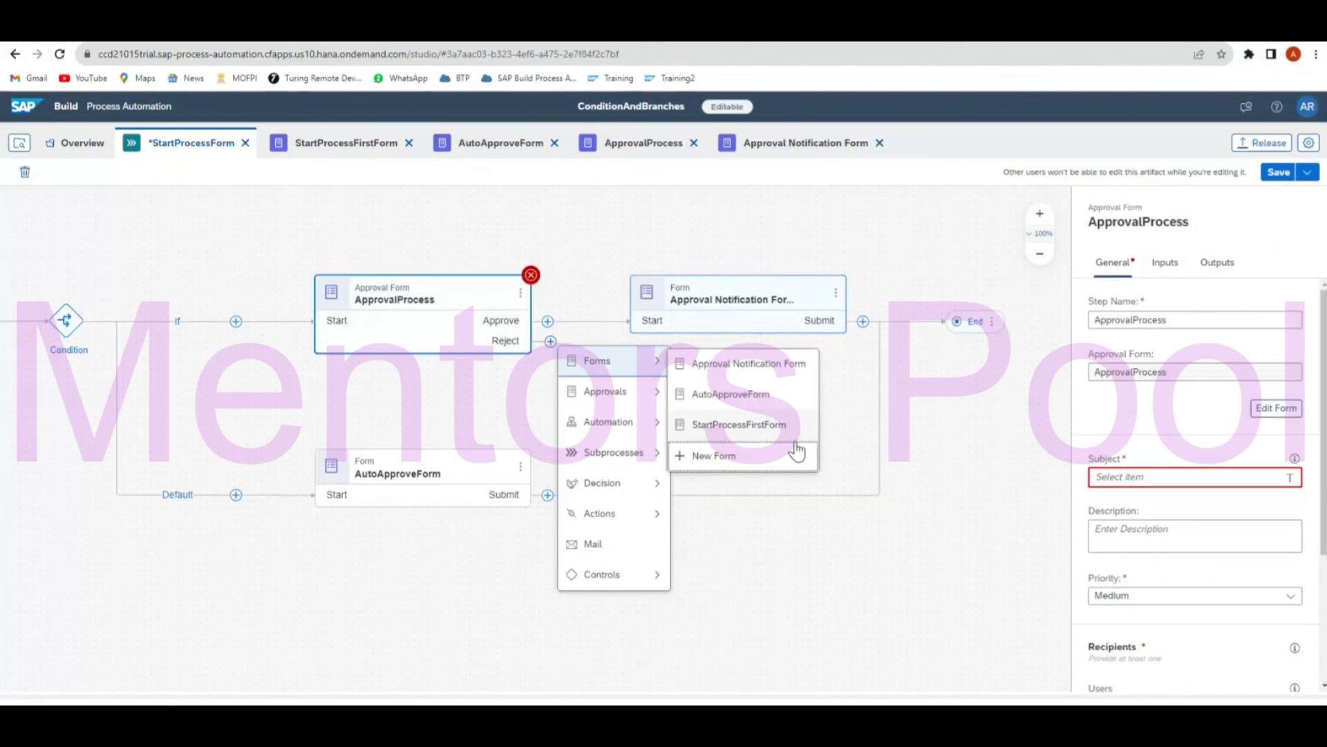
pyautogui.moveTo(605, 399)
pyautogui.click(737, 396)
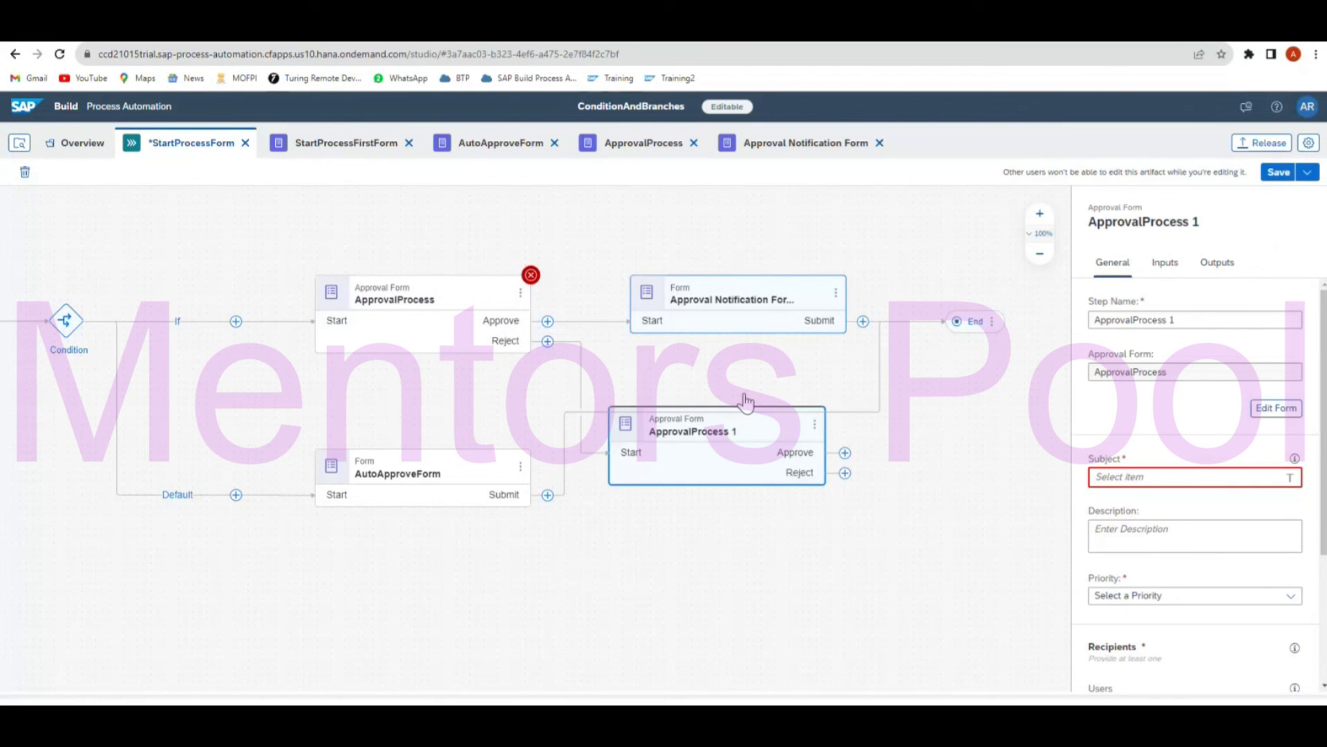
pyautogui.click(836, 446)
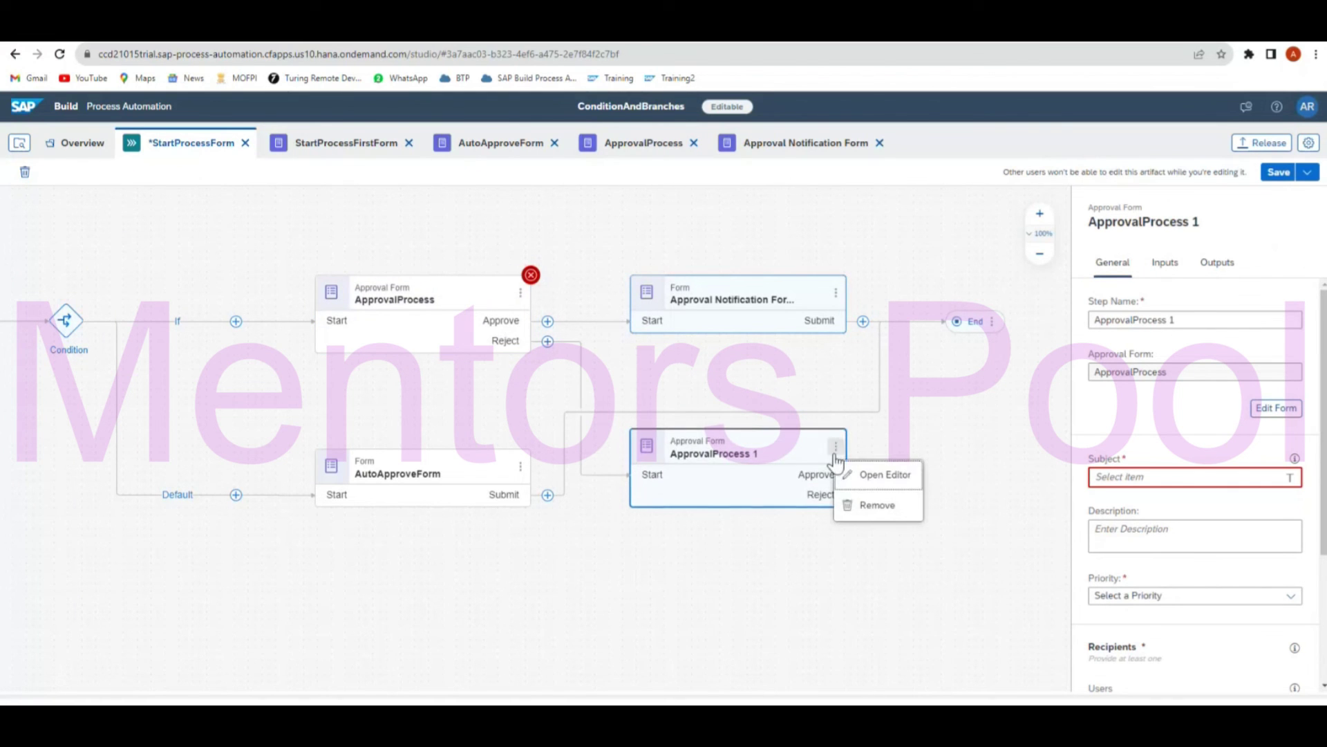
pyautogui.click(876, 505)
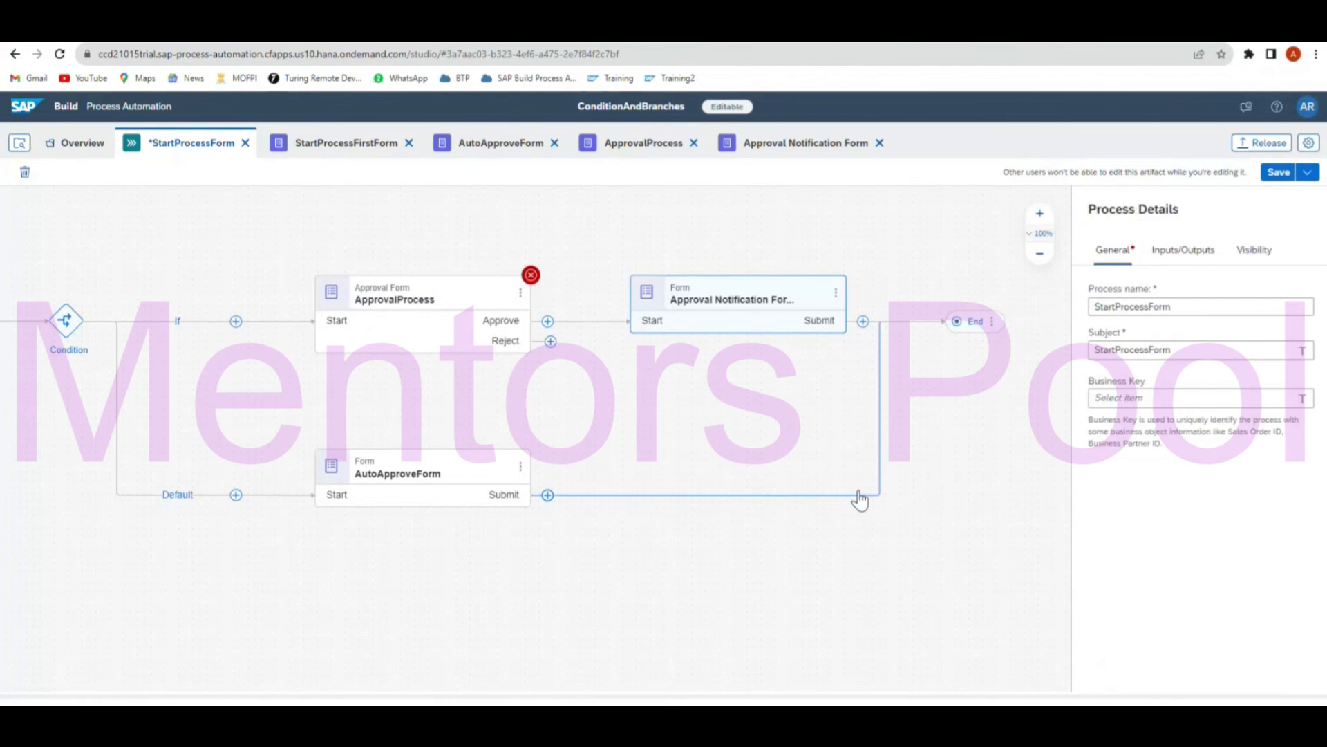
# Create a new form named 'Reject Form' after the Reject outcome.
pyautogui.click(551, 343)
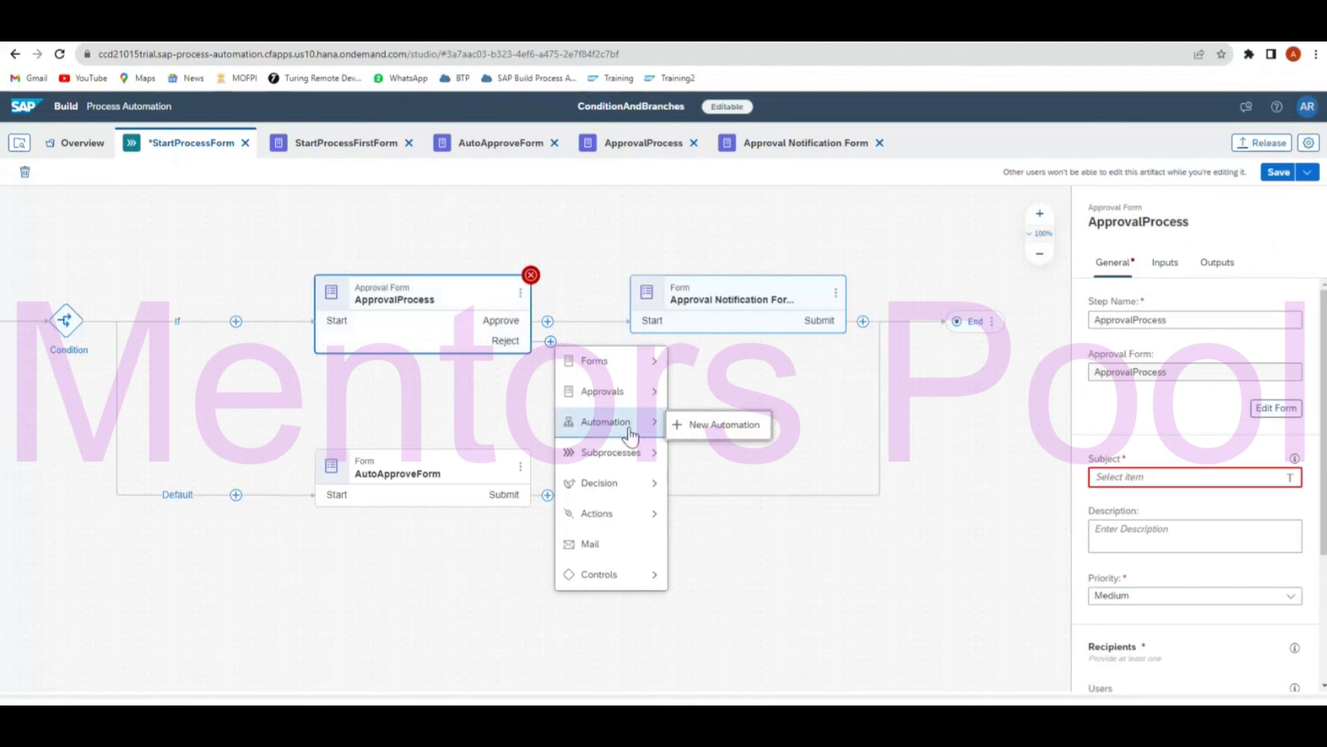
pyautogui.moveTo(634, 404)
pyautogui.moveTo(622, 360)
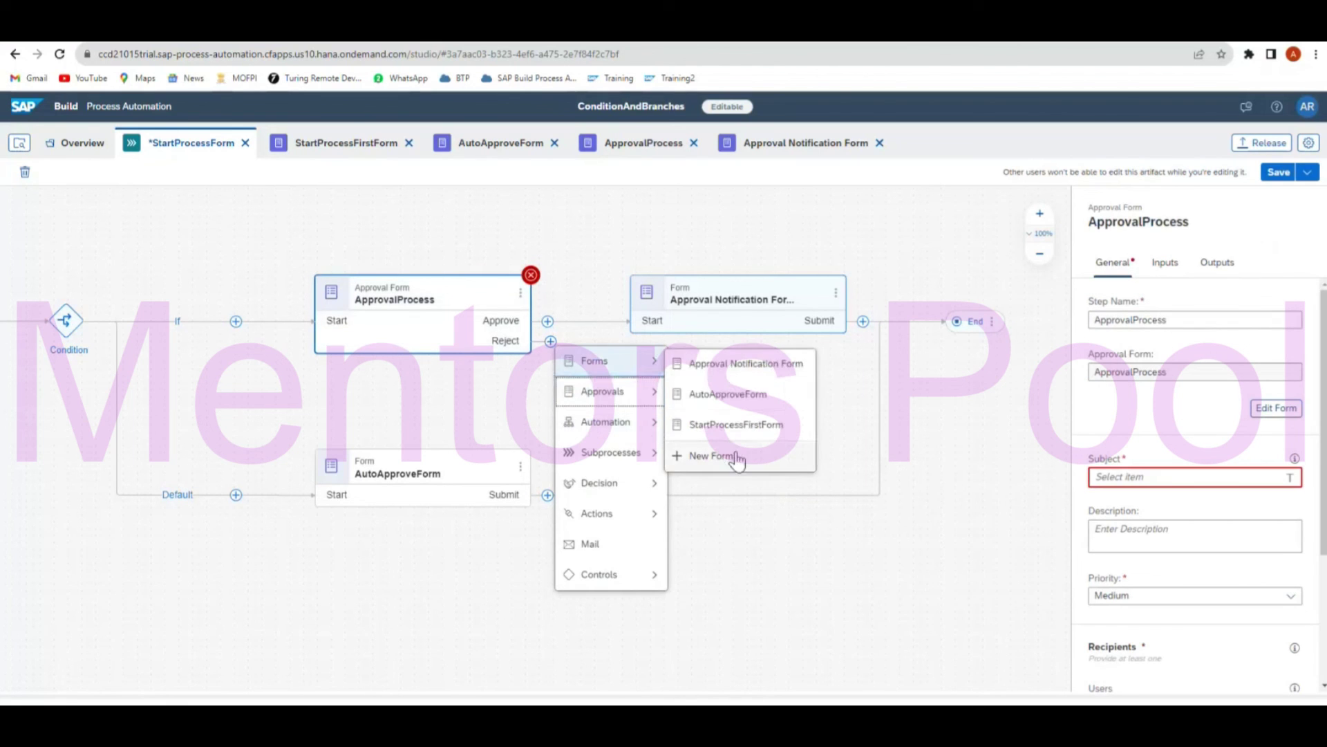
pyautogui.click(734, 455)
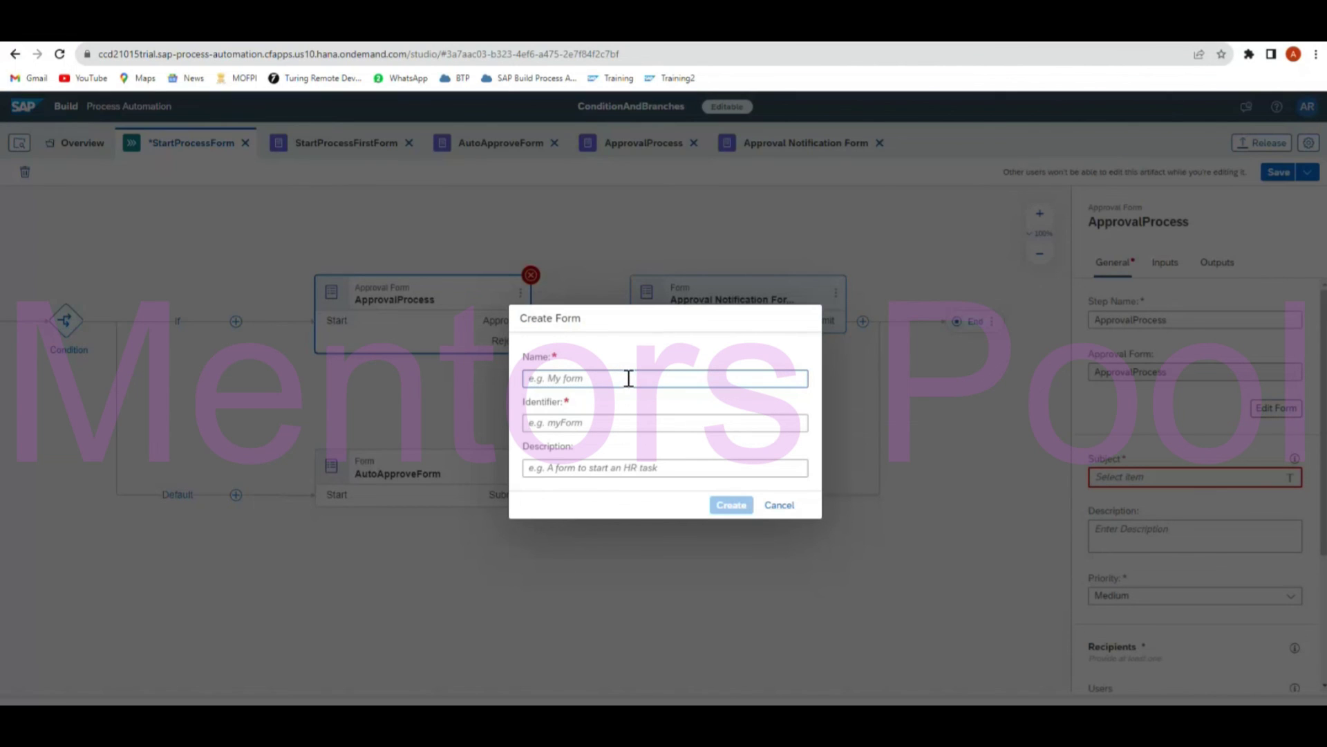
pyautogui.write('Rejec Form')
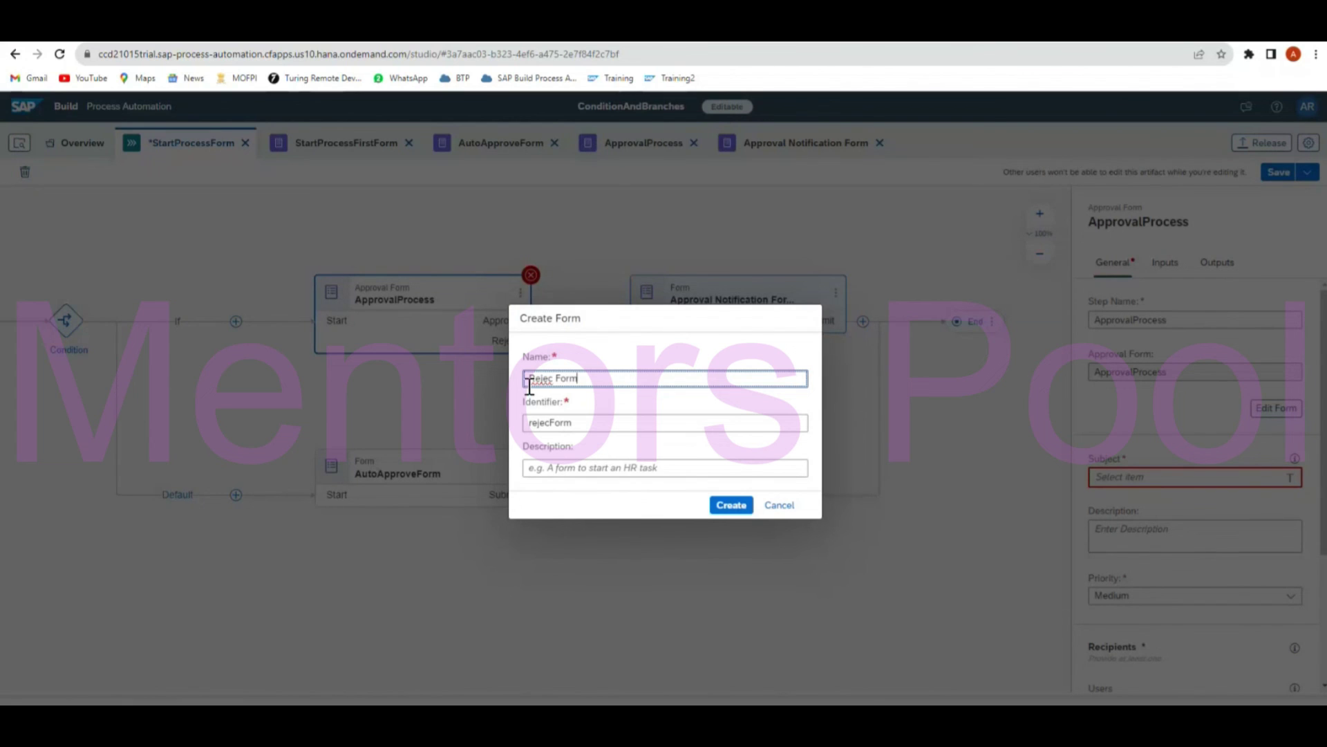
pyautogui.click(558, 378)
pyautogui.write('t')
pyautogui.click(732, 506)
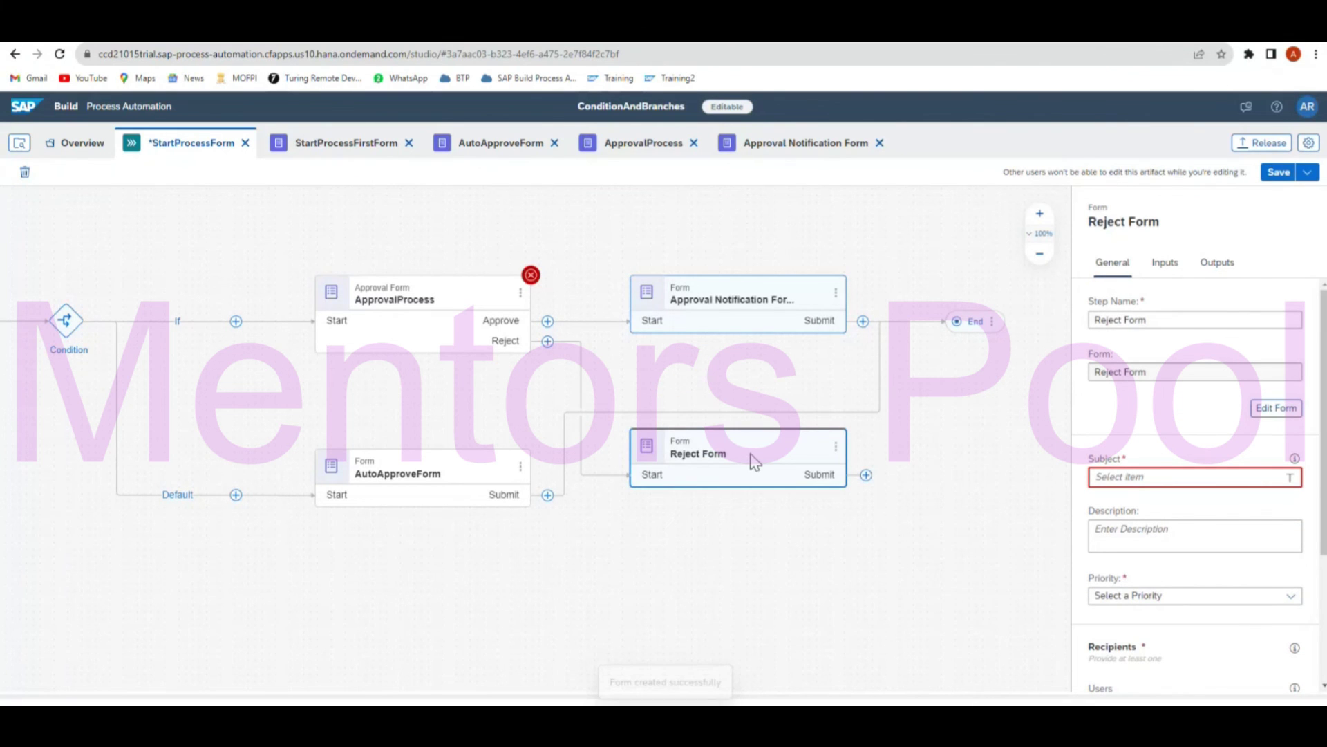
# Set the Reject Form step's subject to 'Order' + OrderID + 'Rejected'.
pyautogui.click(1111, 476)
pyautogui.write('O')
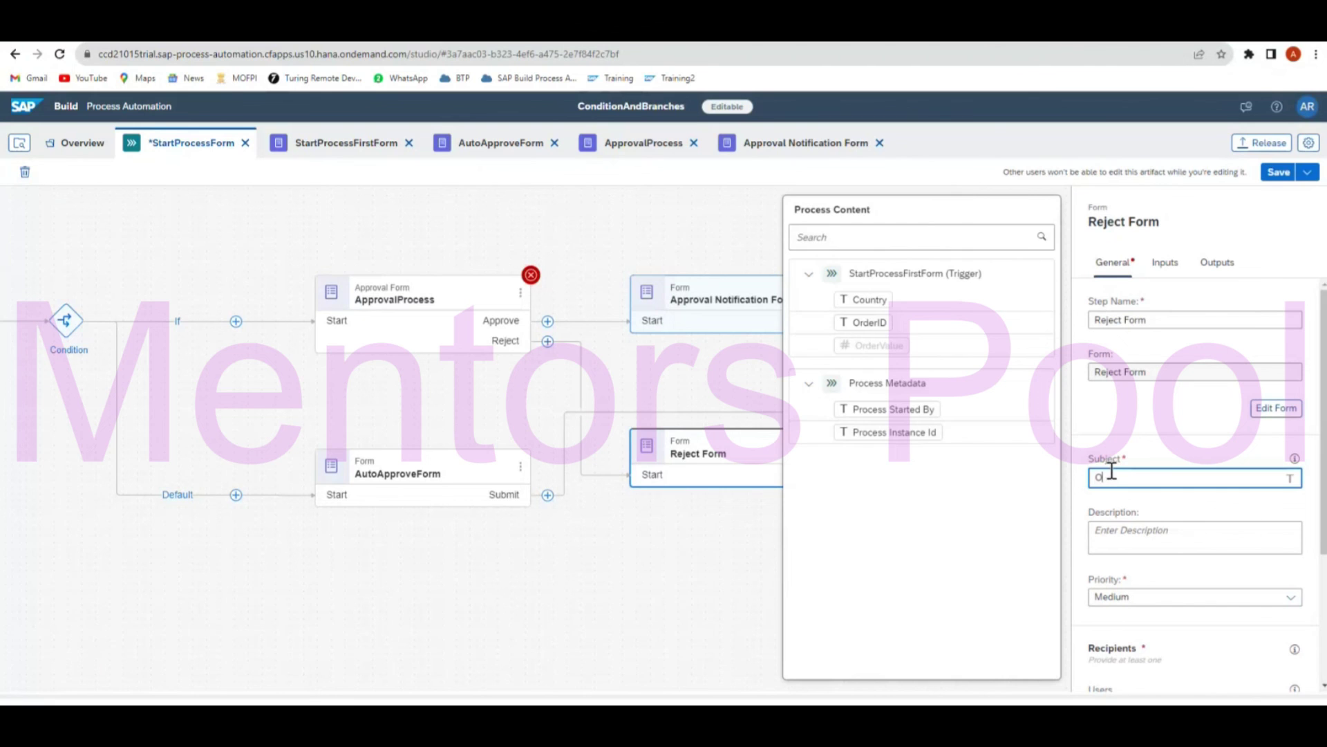
pyautogui.click(1100, 478)
pyautogui.write('rder')
pyautogui.click(869, 322)
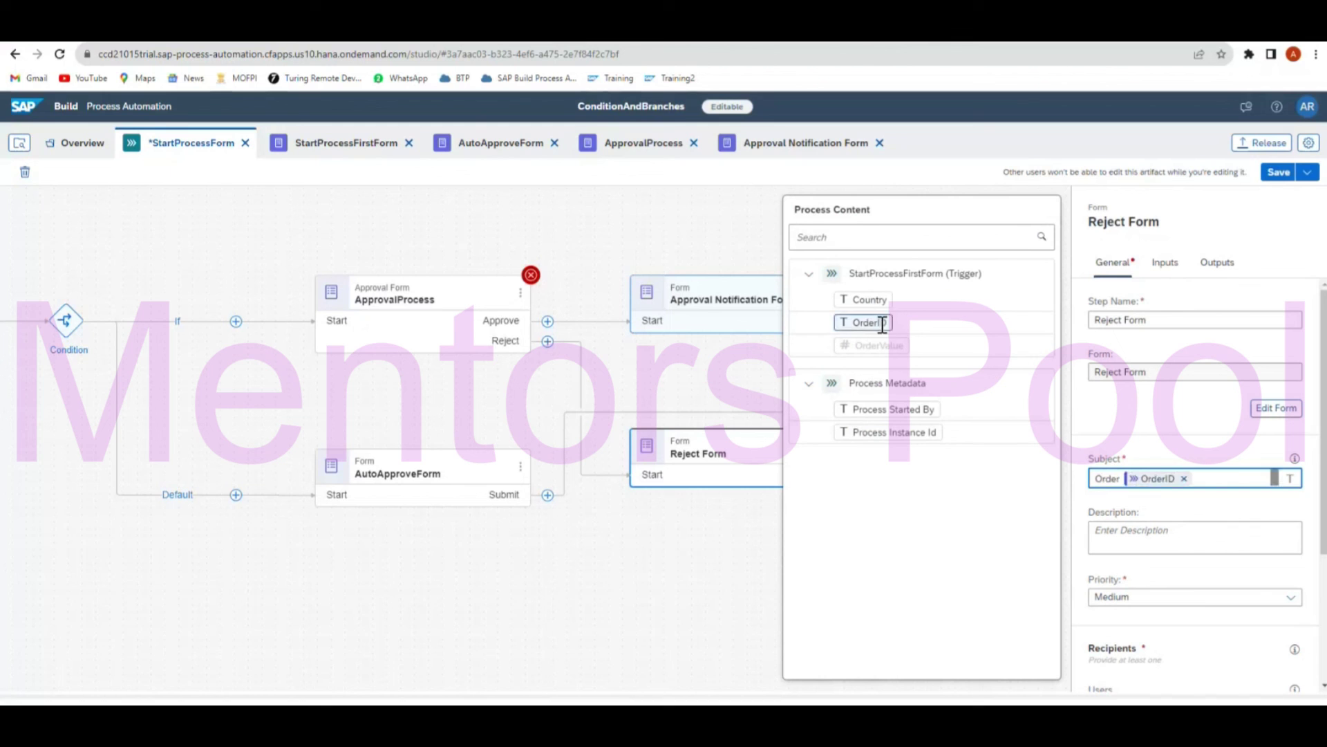
pyautogui.click(1219, 479)
pyautogui.click(1211, 479)
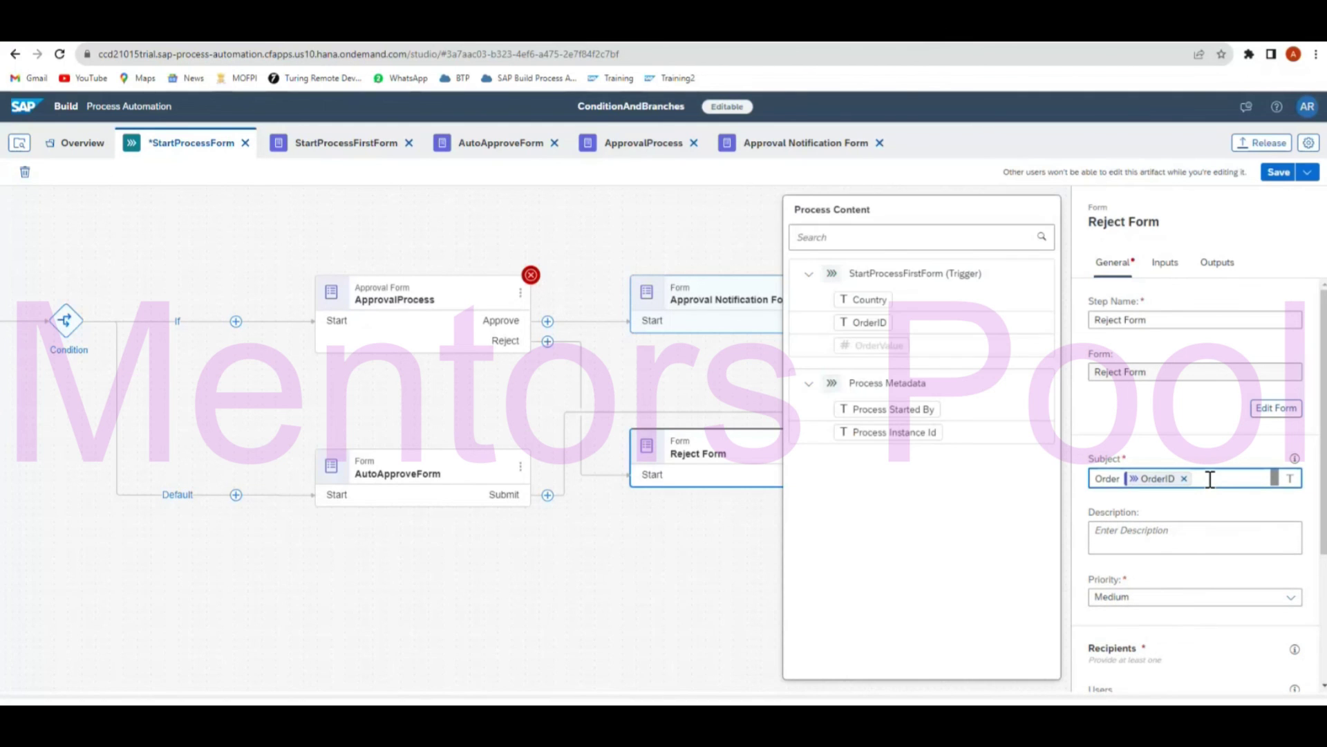
pyautogui.write('Rejected')
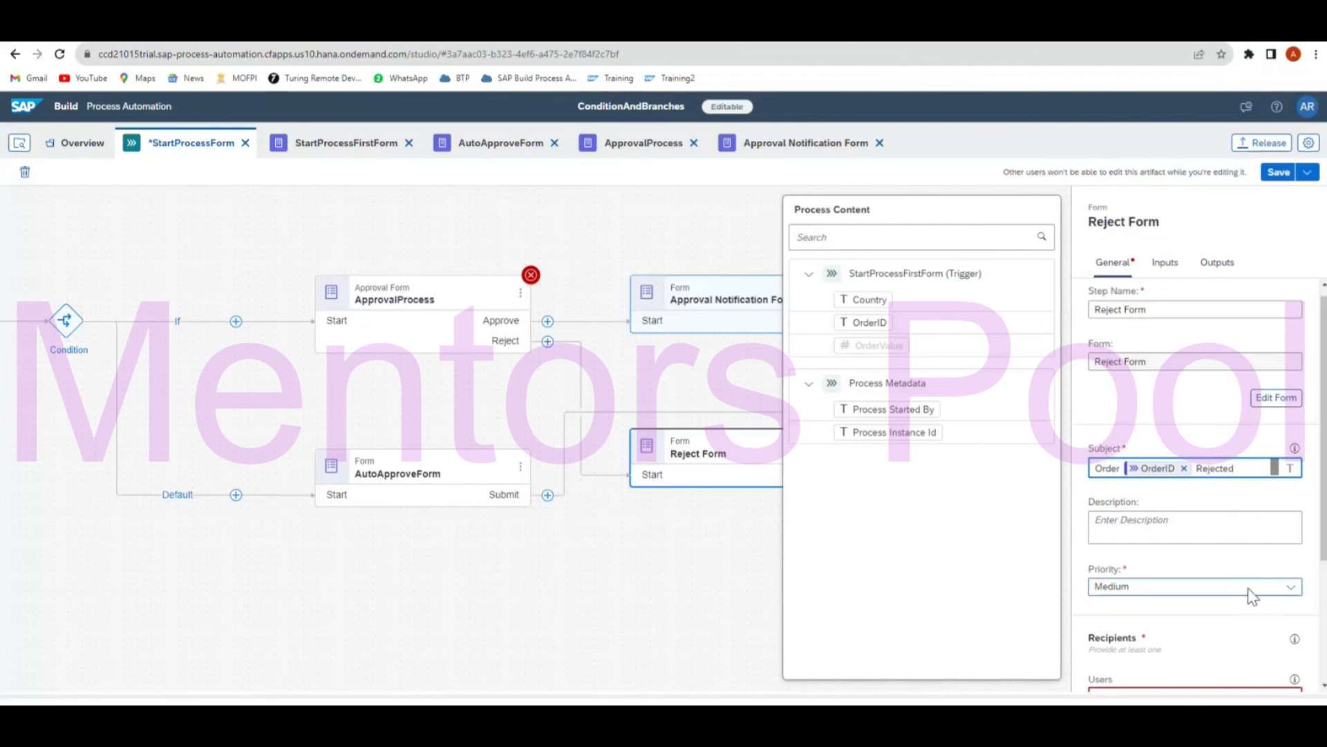
# Assign the reject task to Process Started By and open the Reject Form for editing.
pyautogui.scroll(-3, 1252, 596)
pyautogui.click(1162, 512)
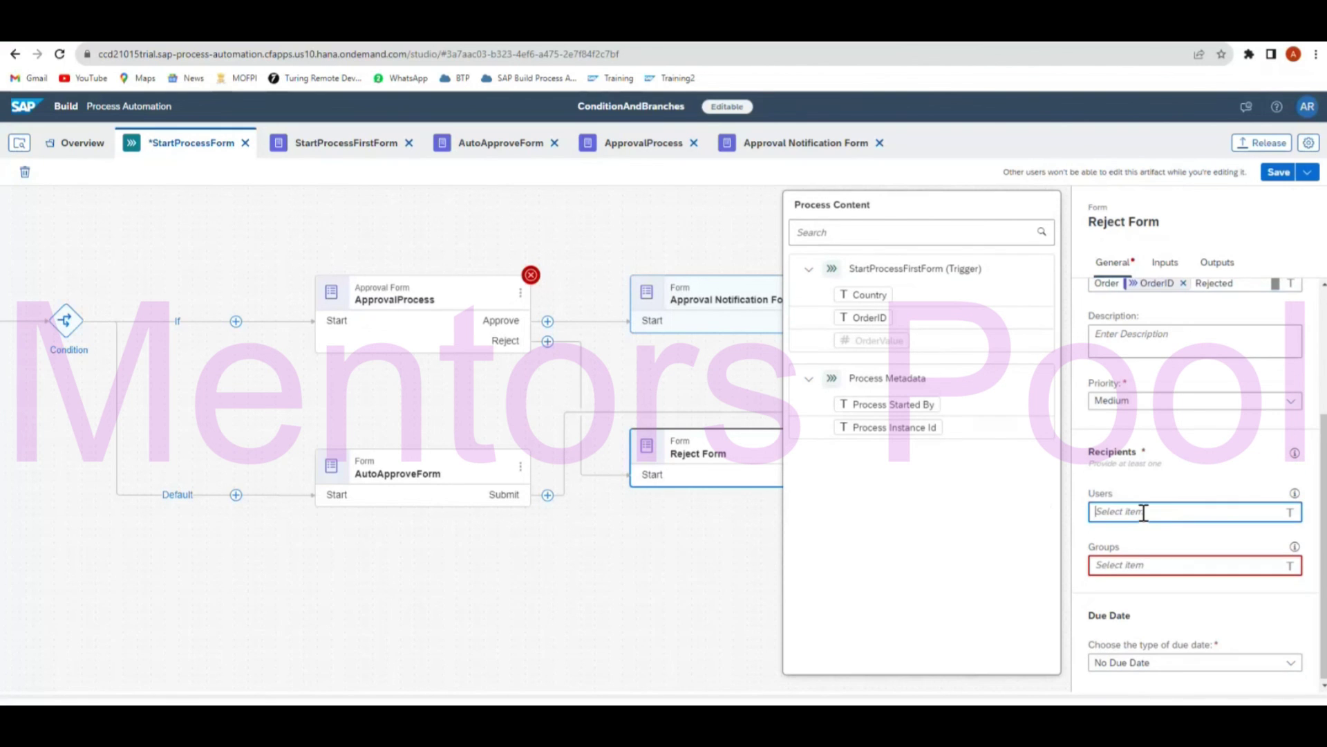
pyautogui.click(887, 405)
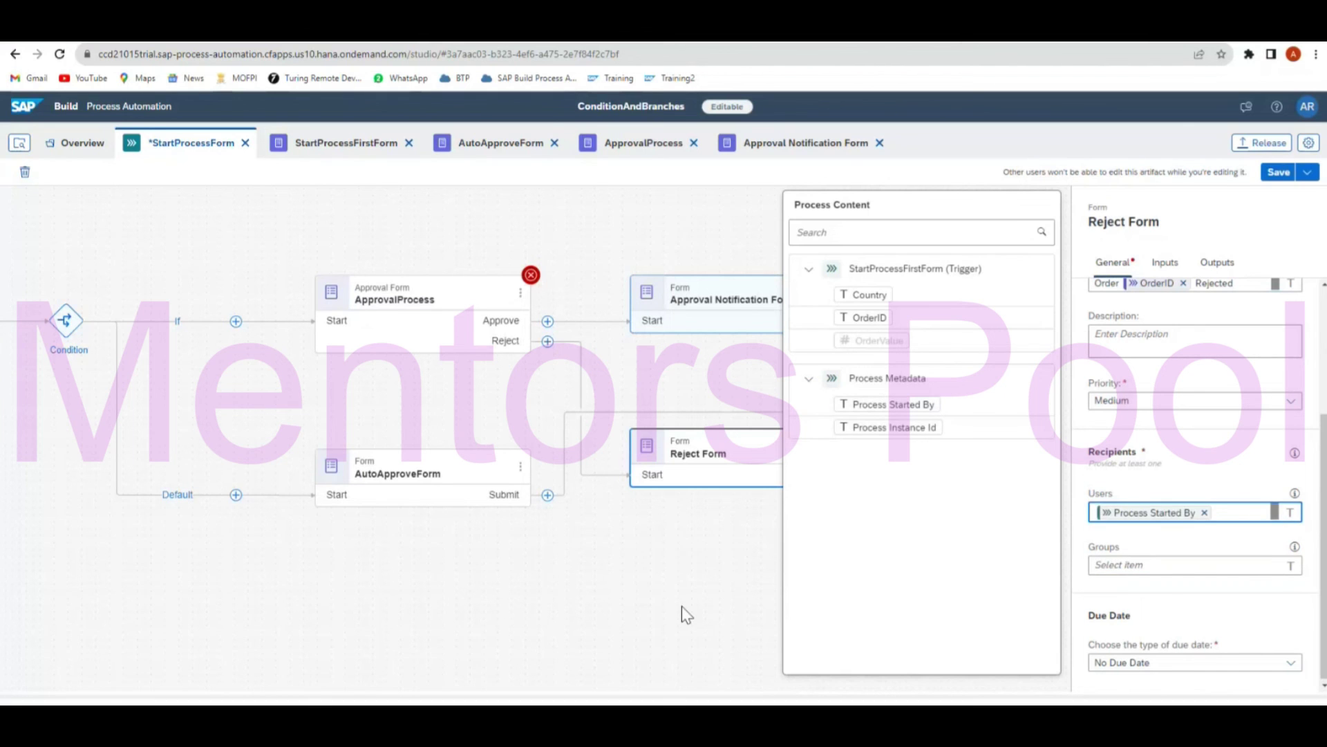
pyautogui.click(682, 606)
pyautogui.doubleClick(737, 463)
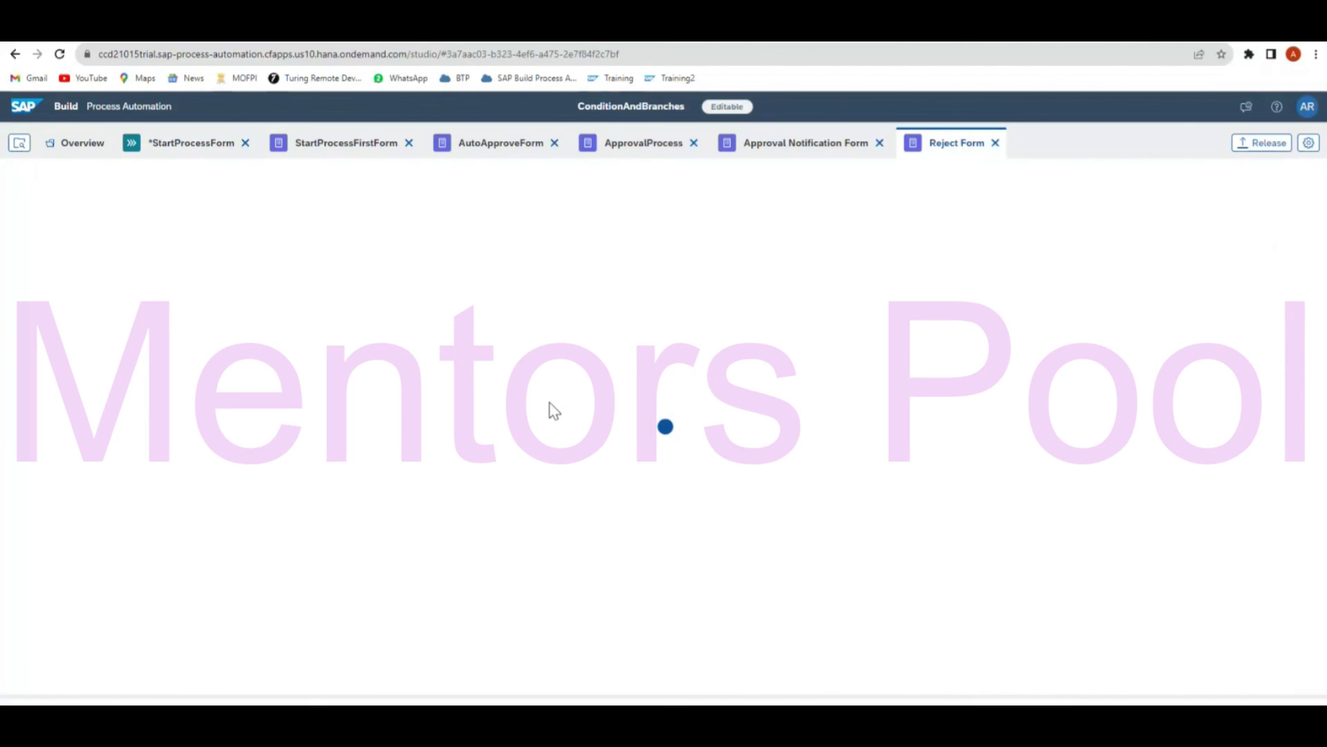
# Add an 'Order Rejected' headline and read-only 'Order ID' field, save, and return to StartProcessForm.
pyautogui.moveTo(51, 280); pyautogui.dragTo(361, 278)
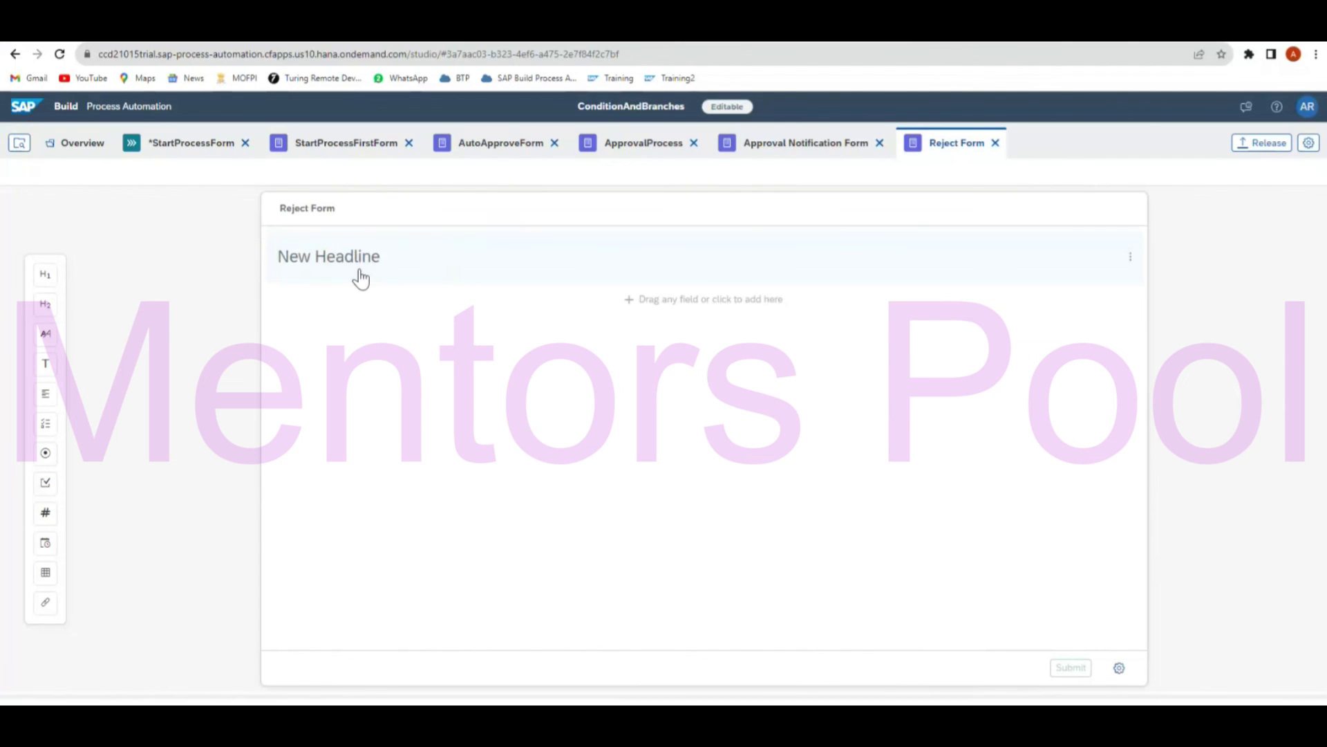
pyautogui.write('Order R')
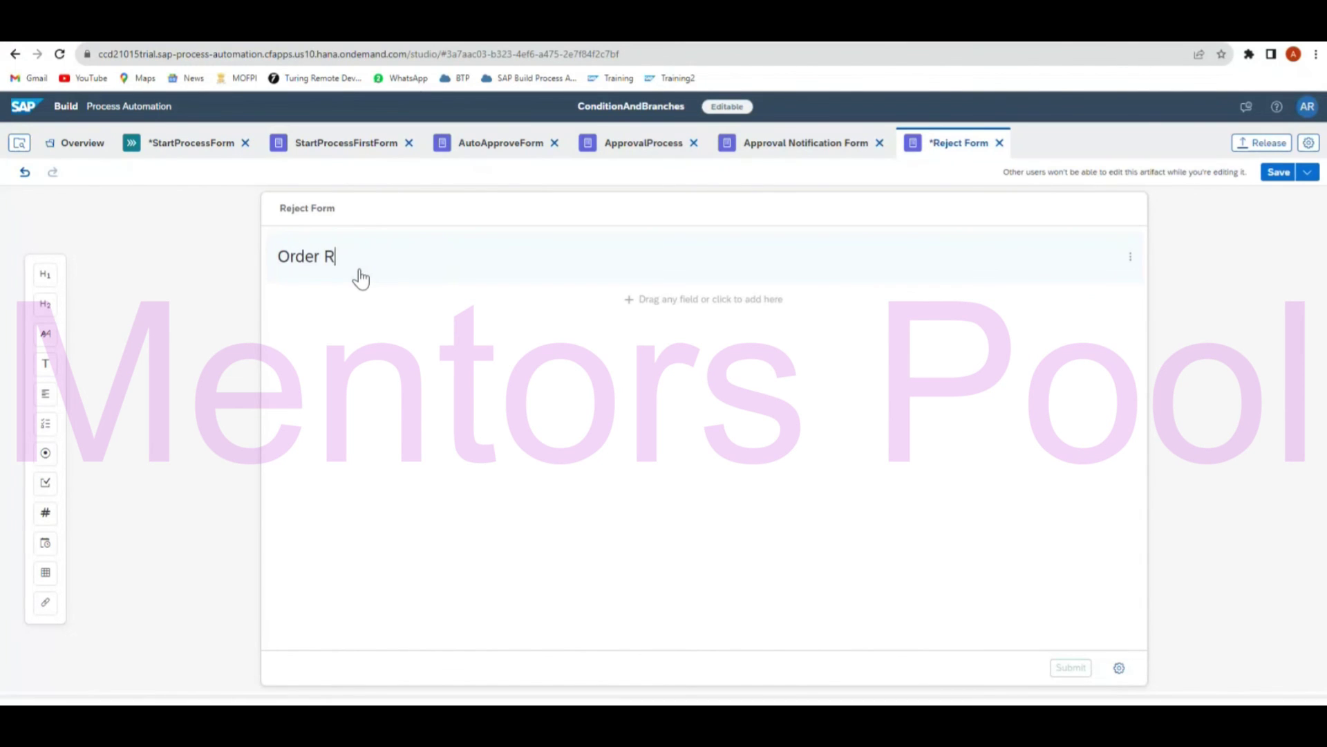
pyautogui.write('ejected')
pyautogui.moveTo(51, 366); pyautogui.dragTo(337, 322)
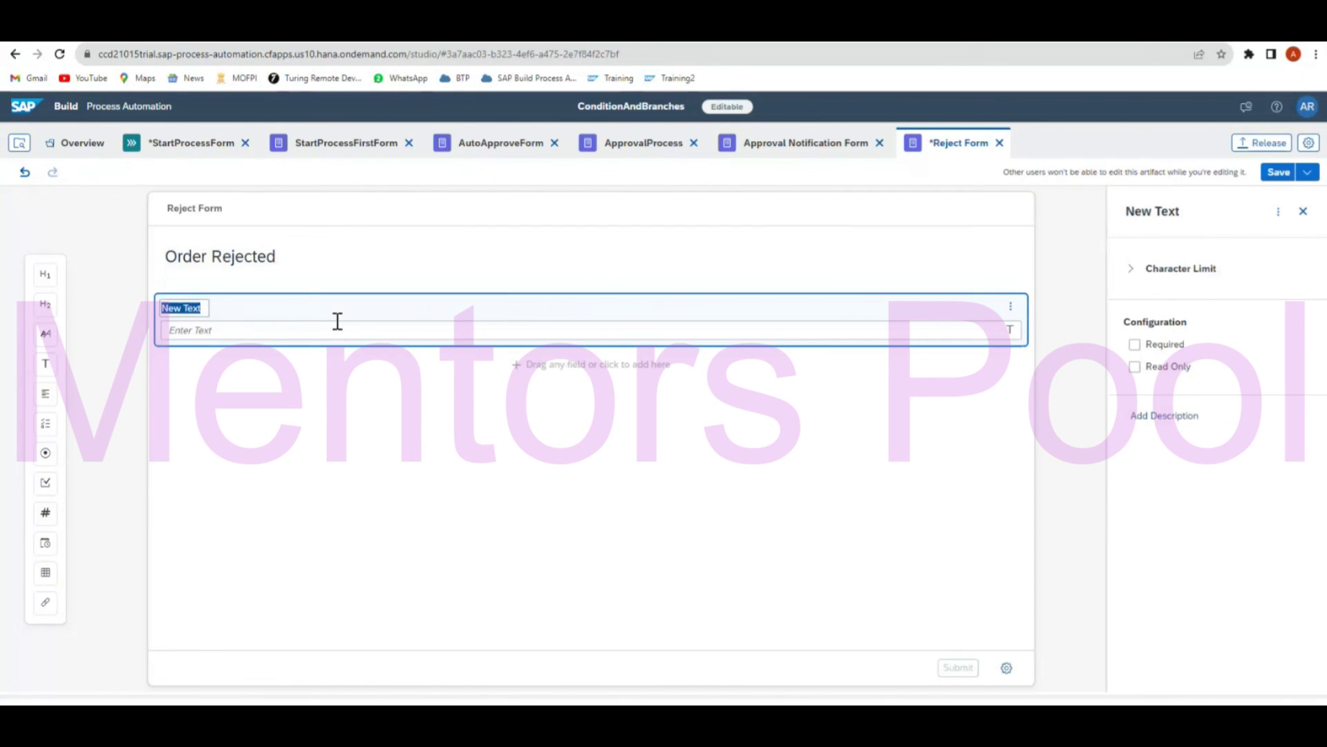
pyautogui.write('Order ID')
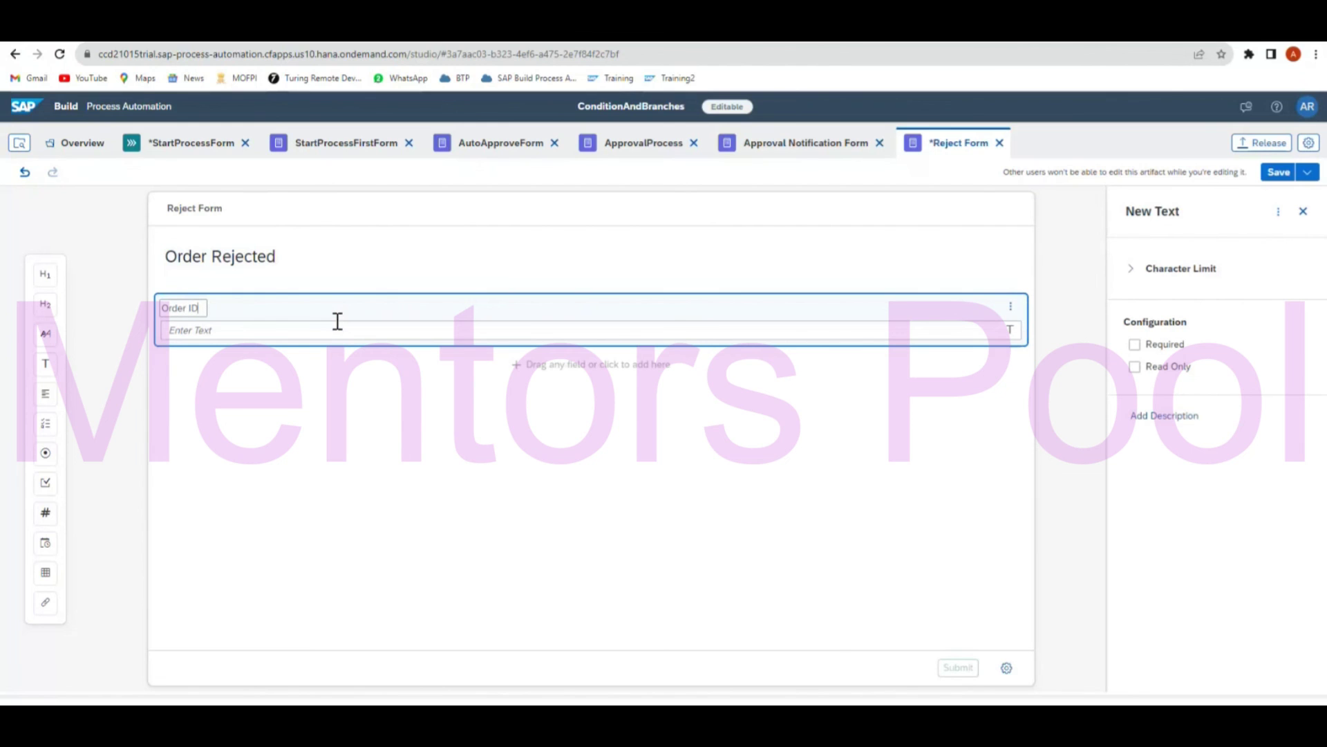
pyautogui.click(1138, 369)
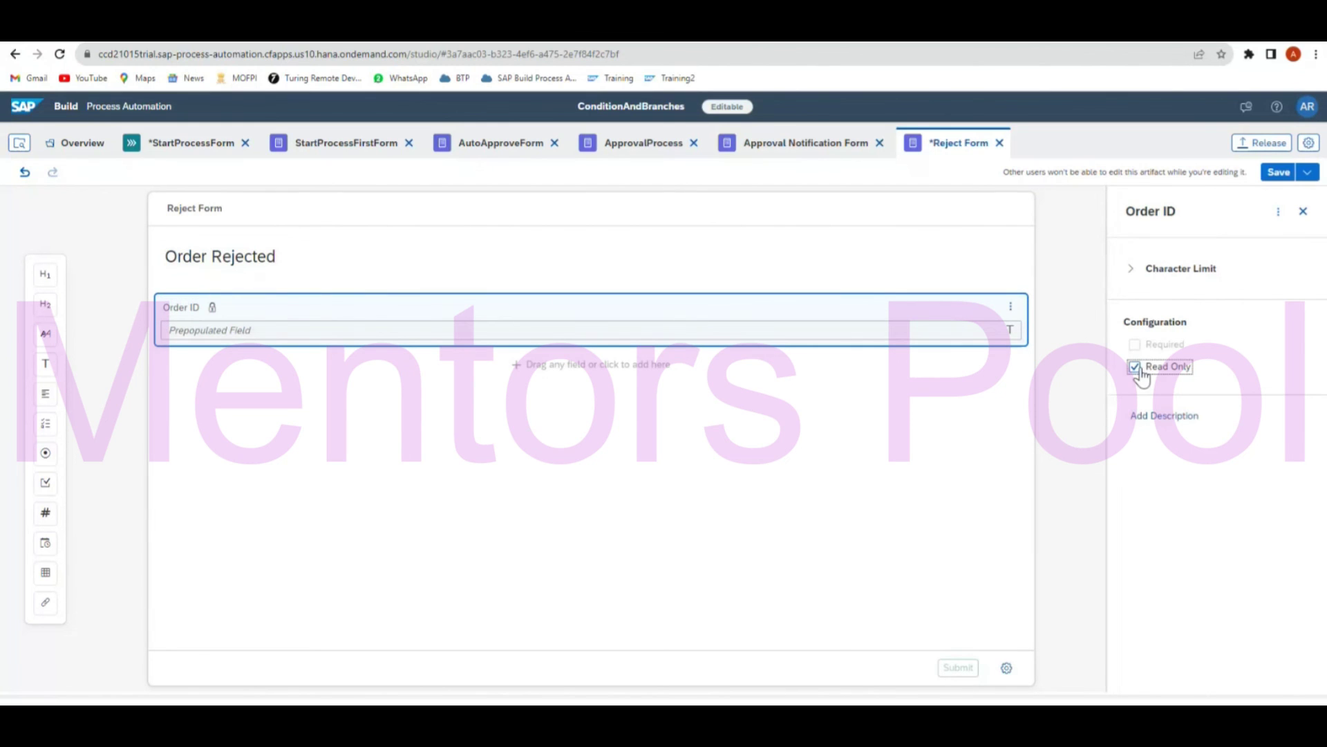
pyautogui.click(1275, 177)
pyautogui.click(183, 148)
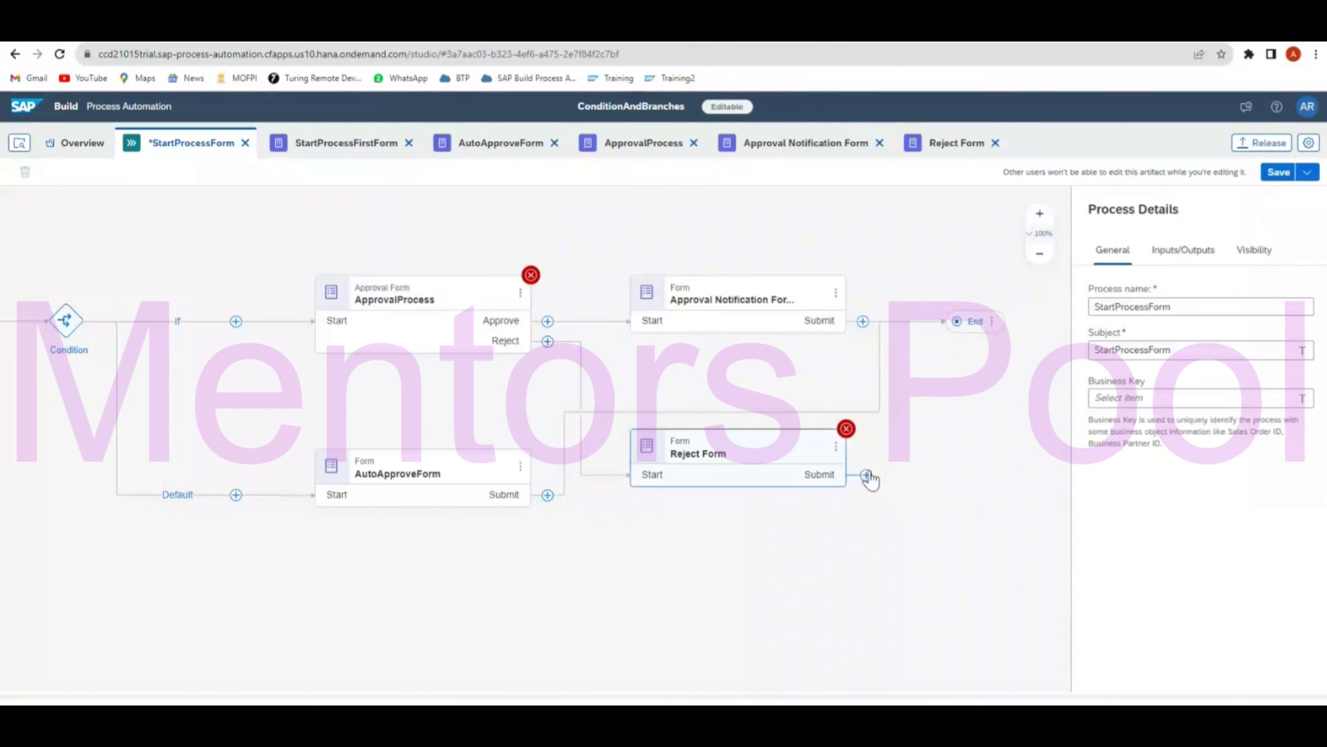
# Connect Reject Form's Submit to End; give ApprovalProcess subject OrderID + 'Approval' for Process Started By.
pyautogui.moveTo(881, 453); pyautogui.dragTo(965, 321)
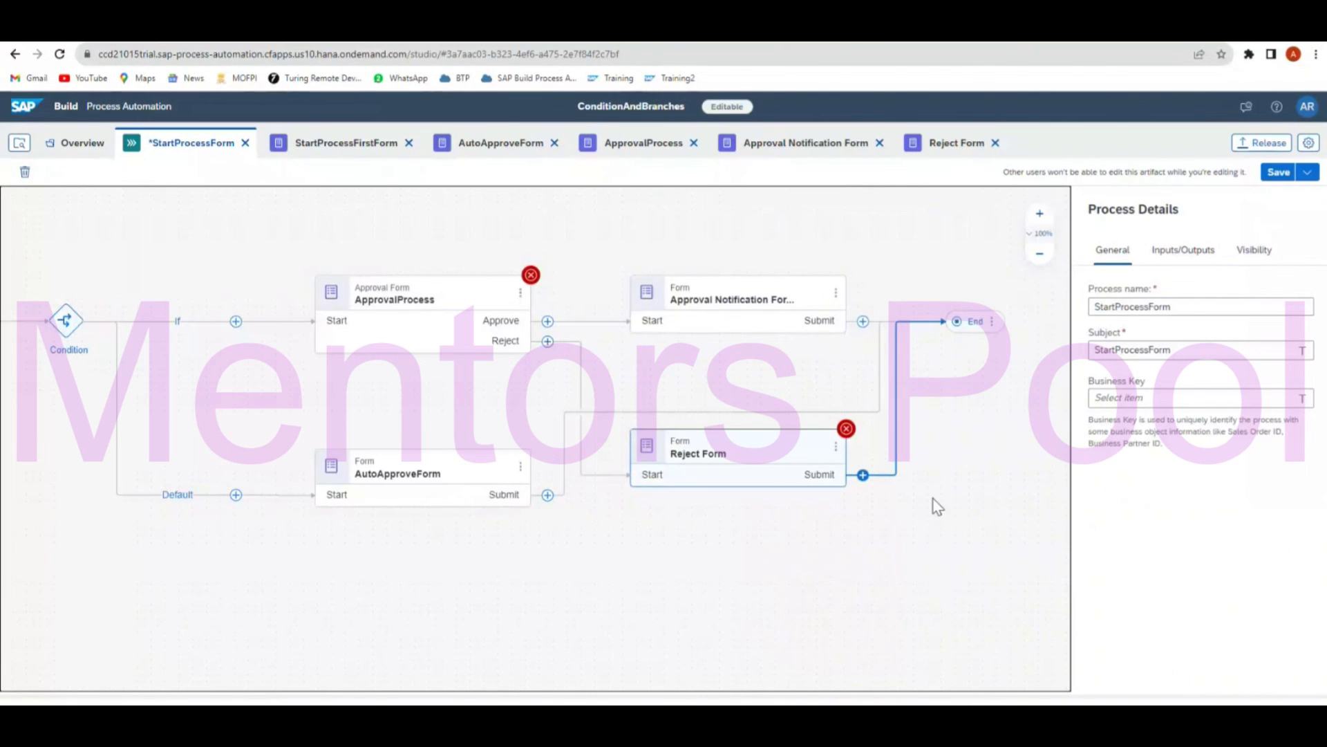
pyautogui.click(486, 303)
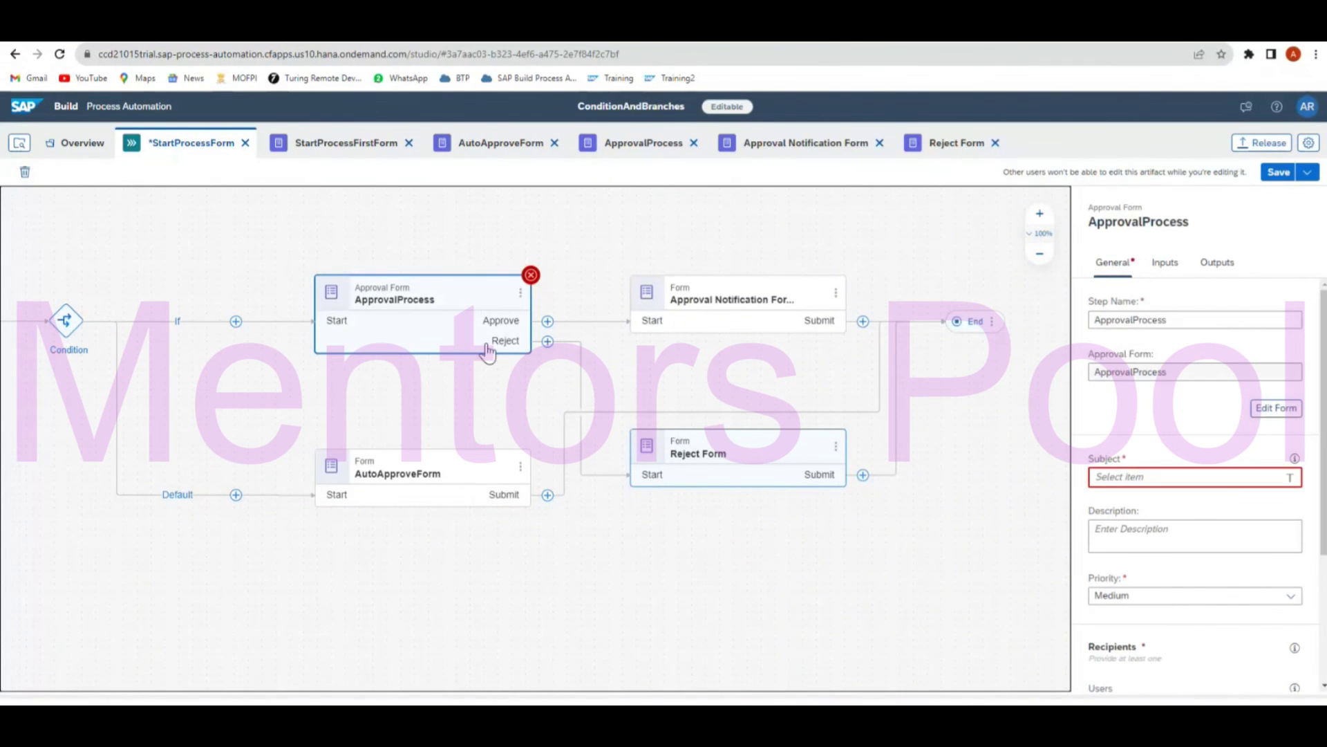
pyautogui.click(1200, 474)
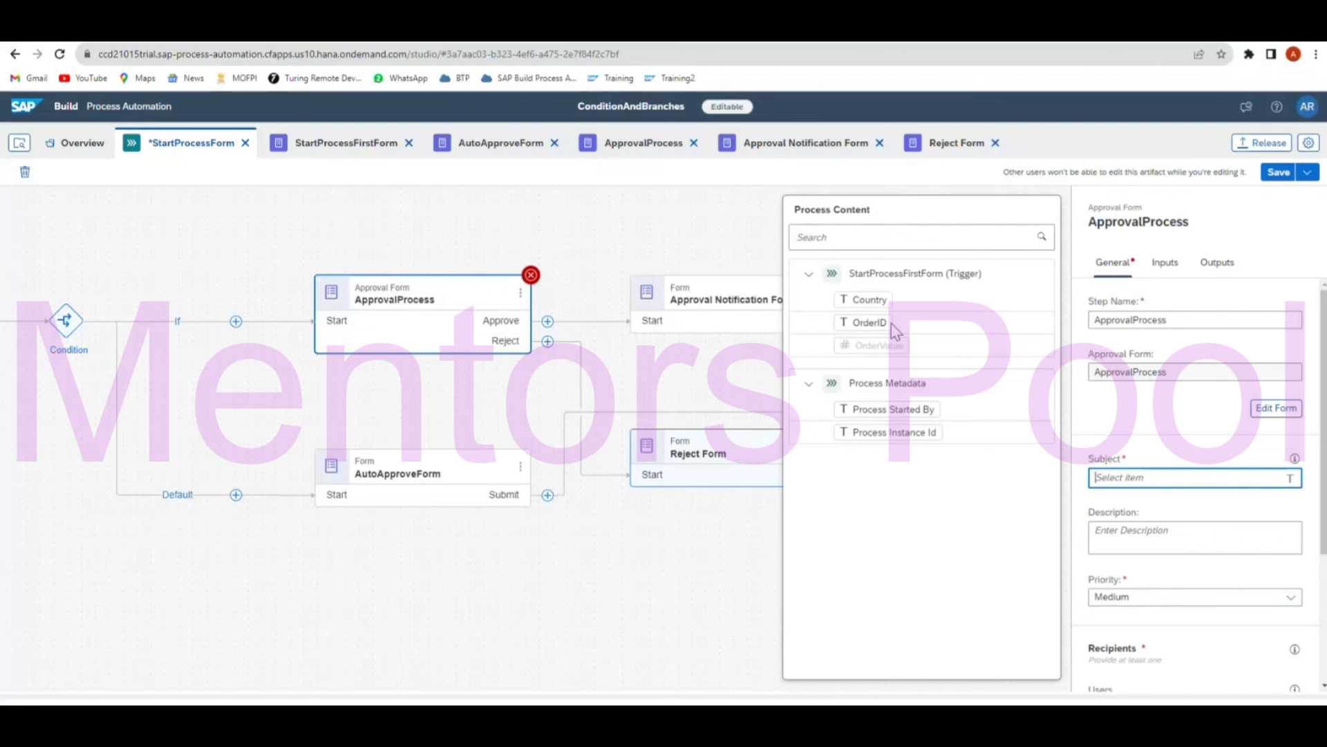
pyautogui.click(893, 325)
pyautogui.write('A')
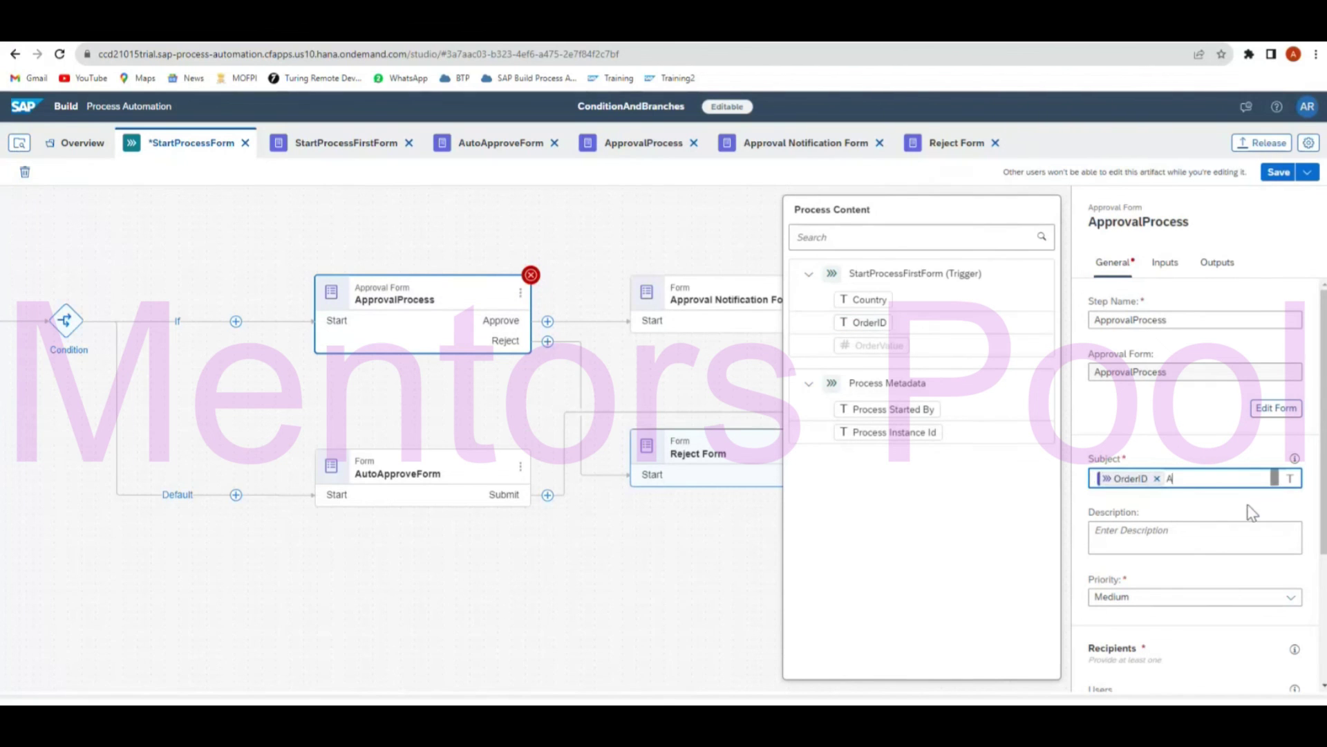
pyautogui.write('pproval')
pyautogui.scroll(-3, 1253, 513)
pyautogui.click(1253, 513)
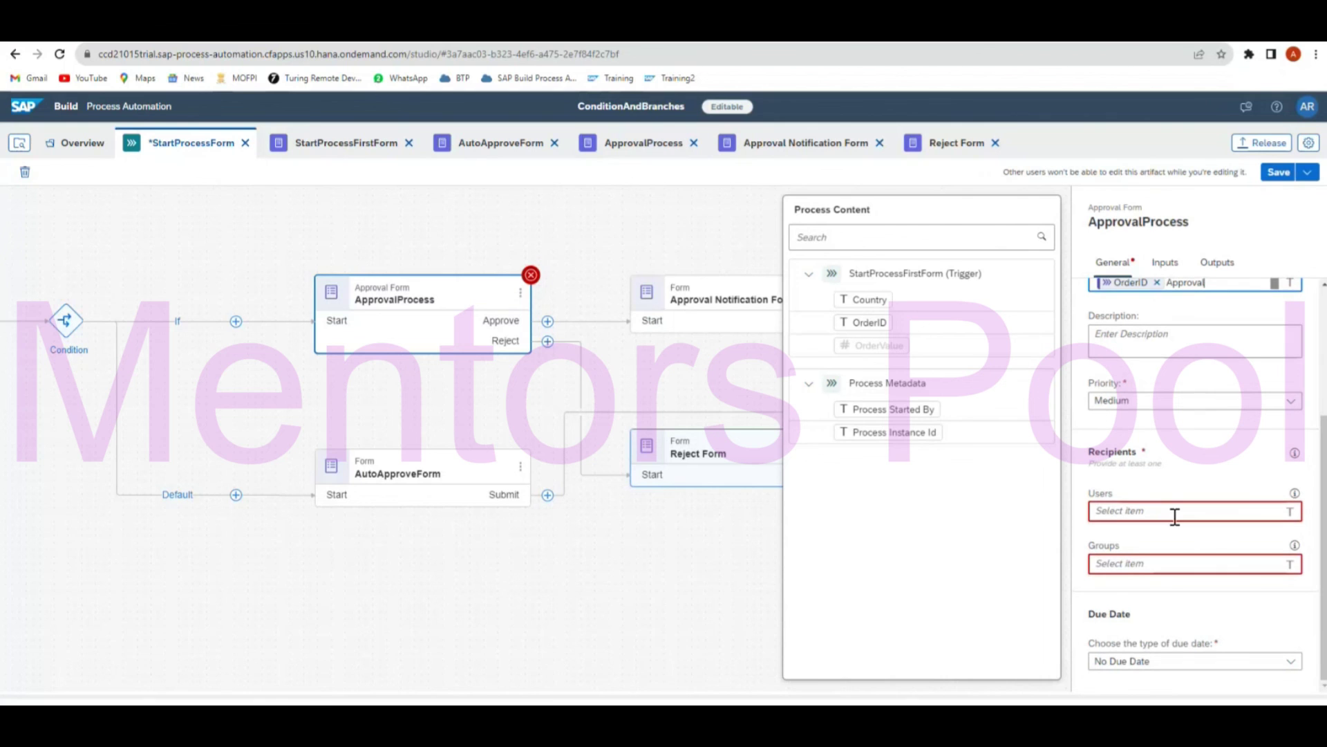
pyautogui.click(920, 403)
pyautogui.click(717, 597)
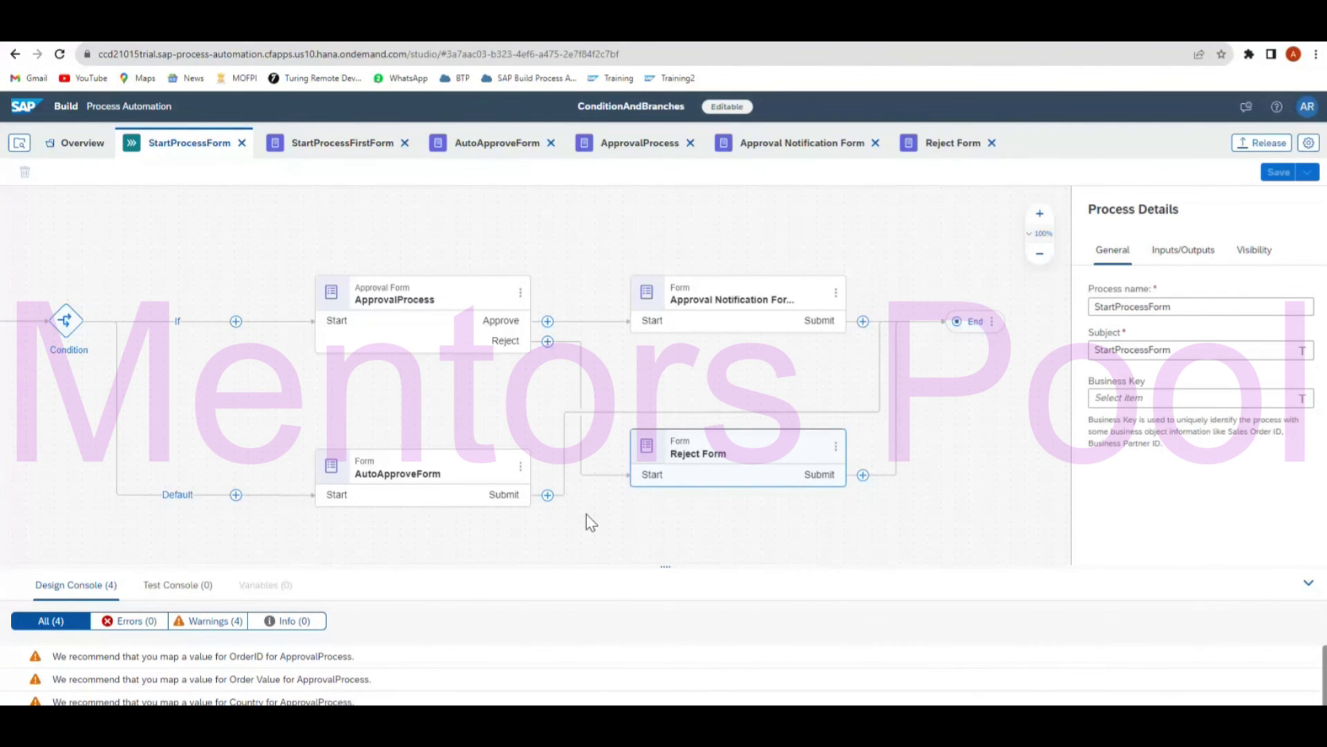
# Map the trigger's Country, OrderValue and OrderID into the ApprovalProcess inputs and save.
pyautogui.click(408, 317)
pyautogui.click(1165, 262)
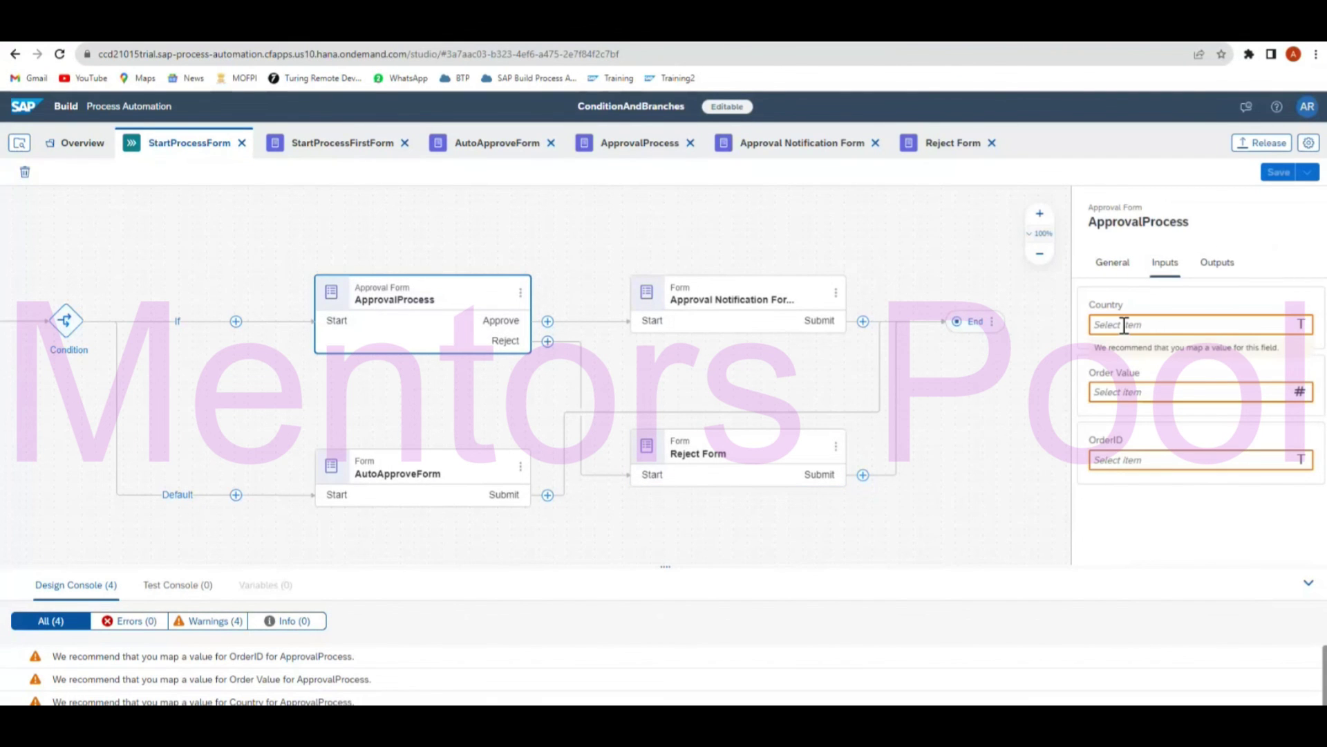
pyautogui.click(1124, 325)
pyautogui.click(875, 302)
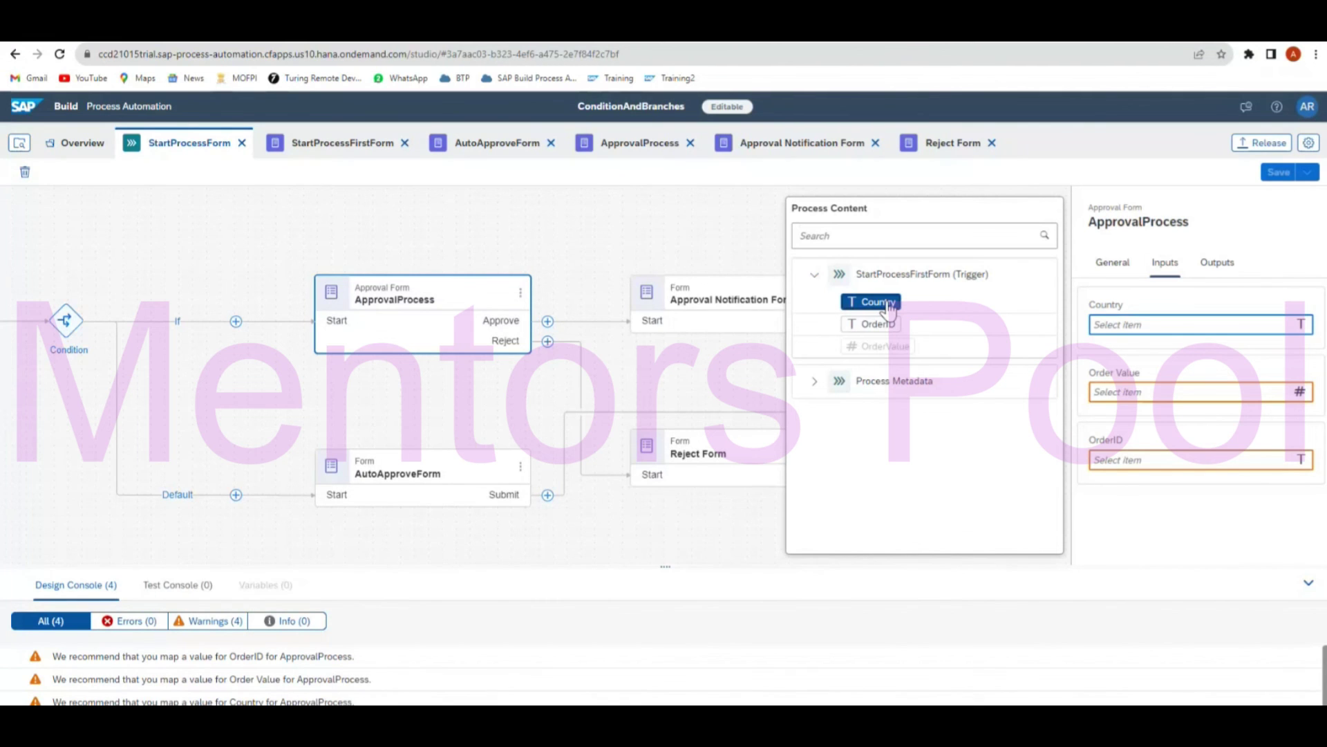
pyautogui.click(878, 346)
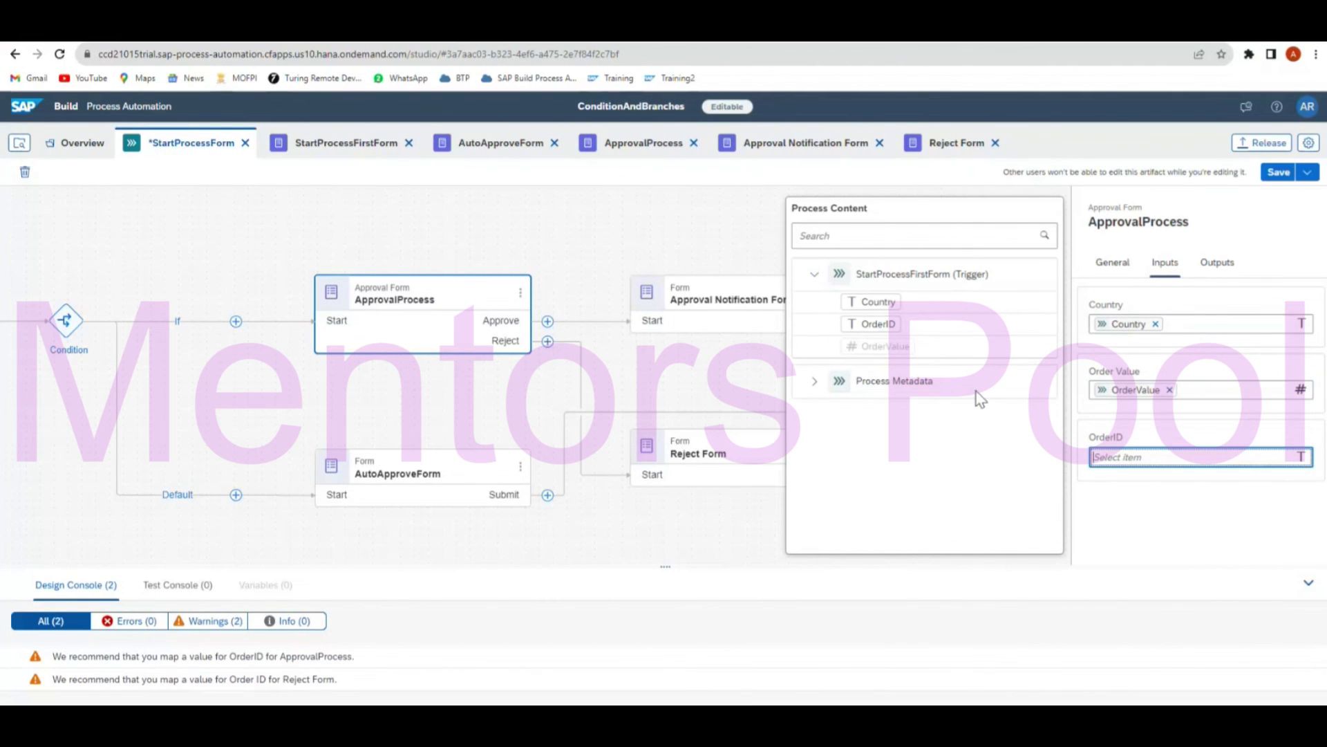
pyautogui.click(878, 324)
pyautogui.click(1272, 174)
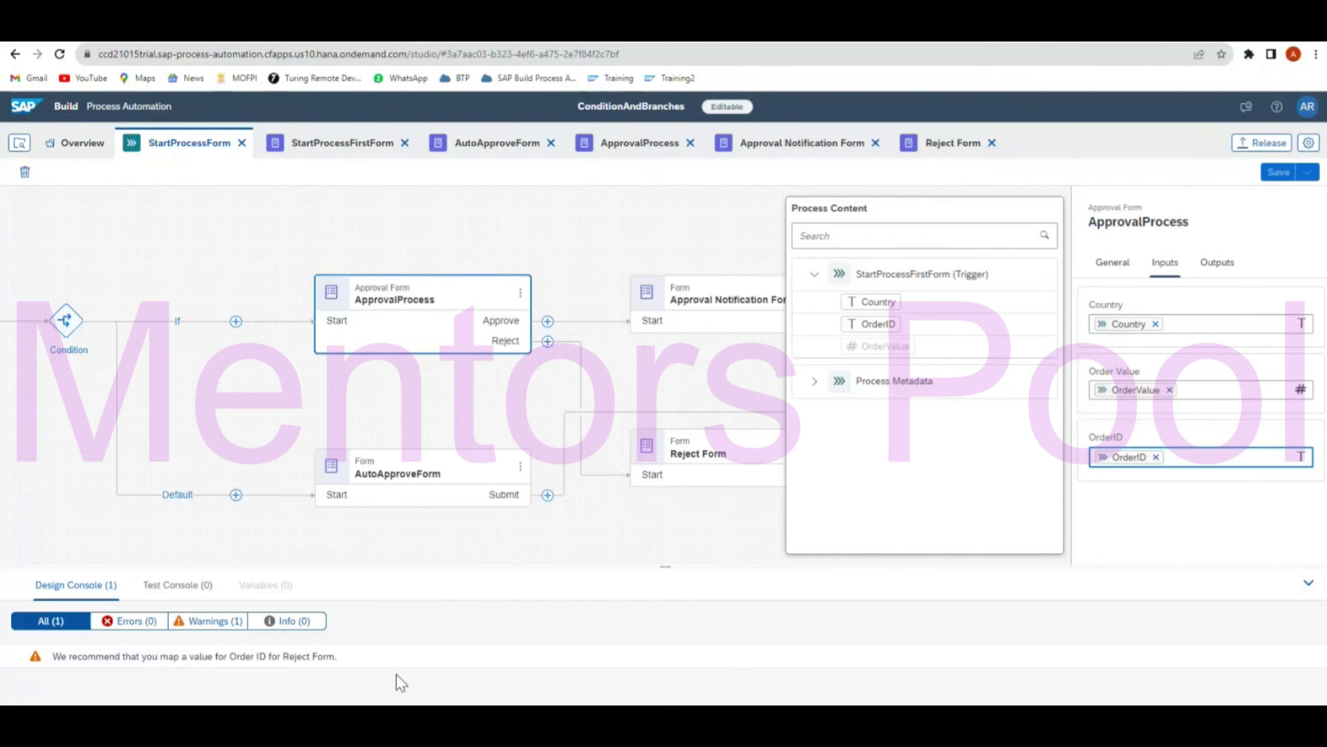
# Map OrderID into the Reject Form's Order ID input, save, and hide the Design Console.
pyautogui.click(806, 448)
pyautogui.click(1165, 266)
pyautogui.click(1151, 319)
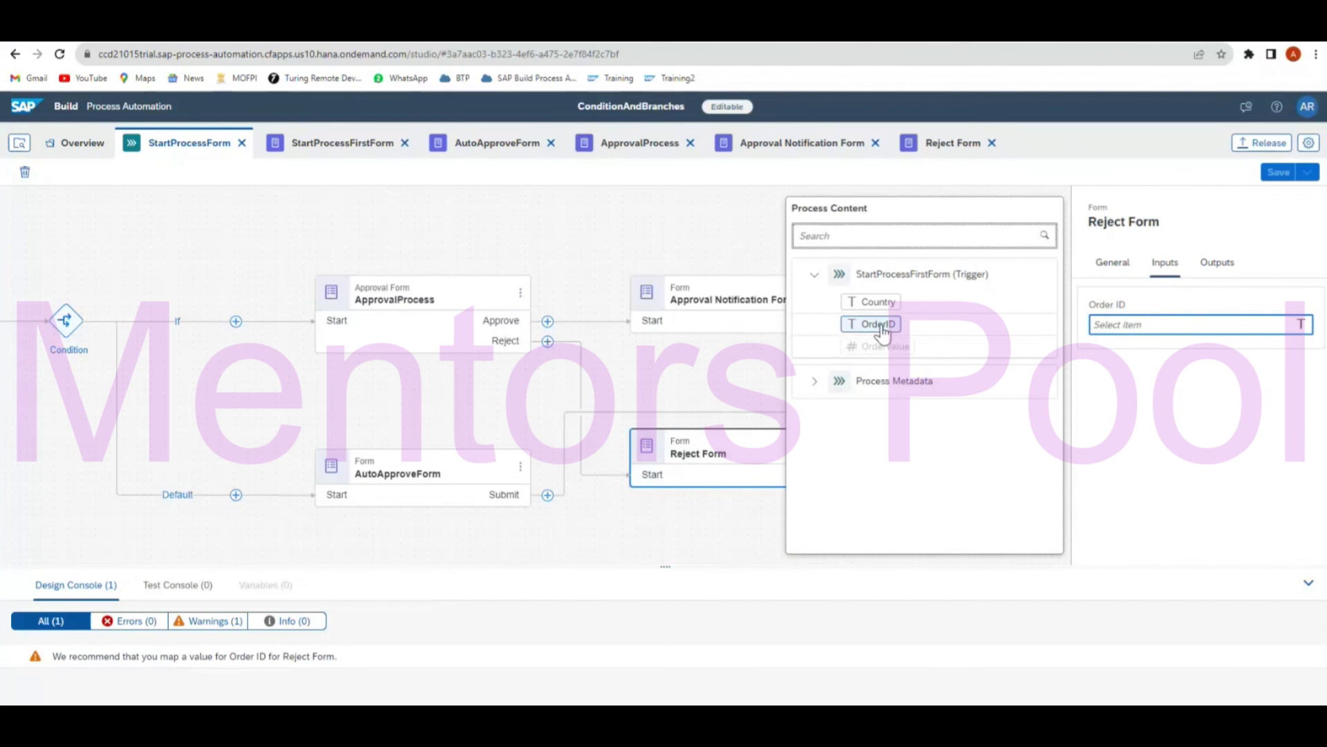
pyautogui.click(878, 323)
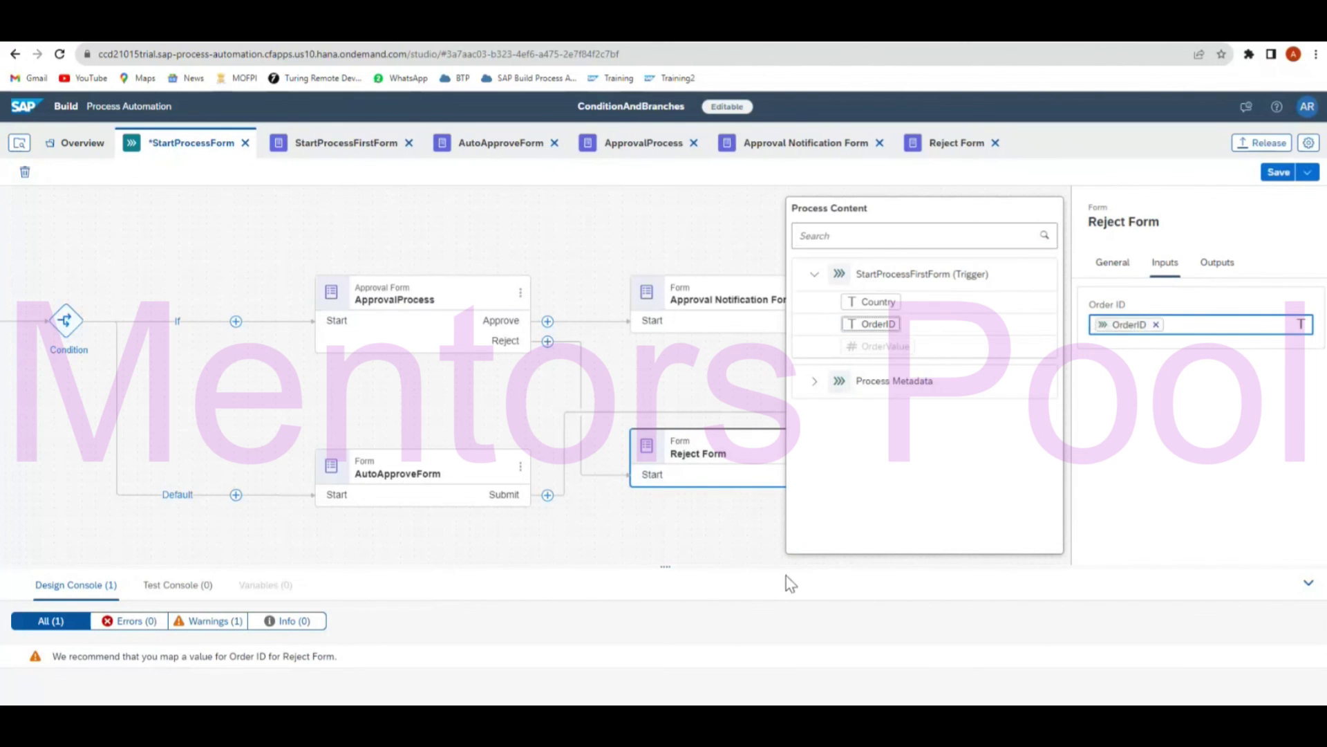
pyautogui.click(704, 313)
pyautogui.click(1168, 263)
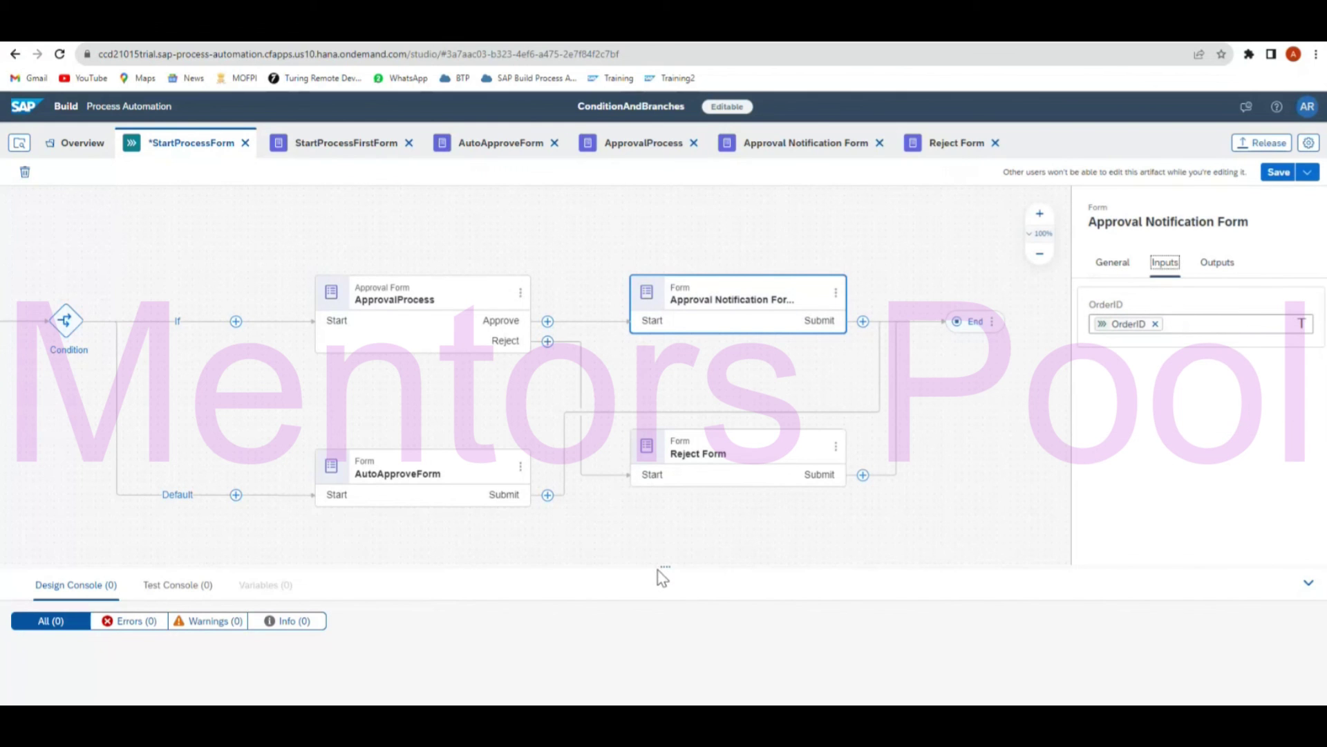
pyautogui.hotkey('ctrl', 's')
pyautogui.click(1308, 583)
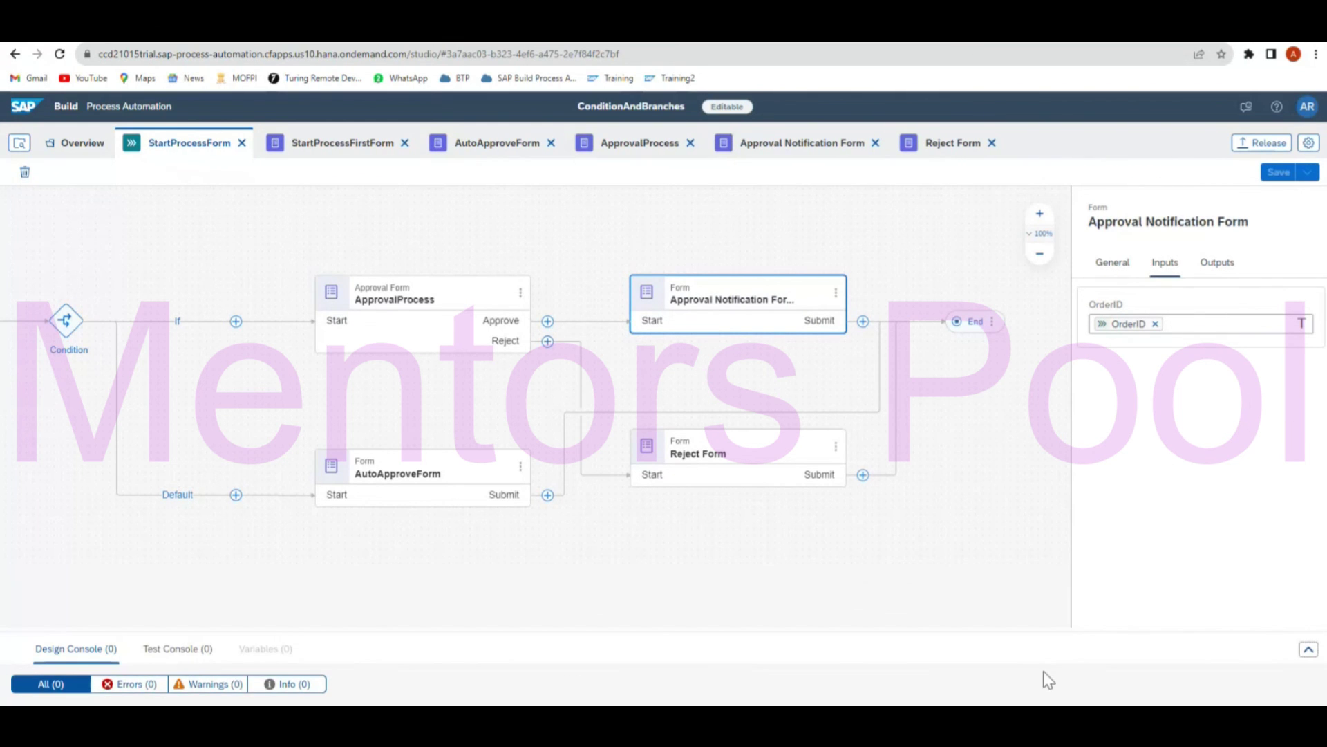
# Deselect the notification step and release the project, keeping version 1.0.0.
pyautogui.scroll(3, 718, 609)
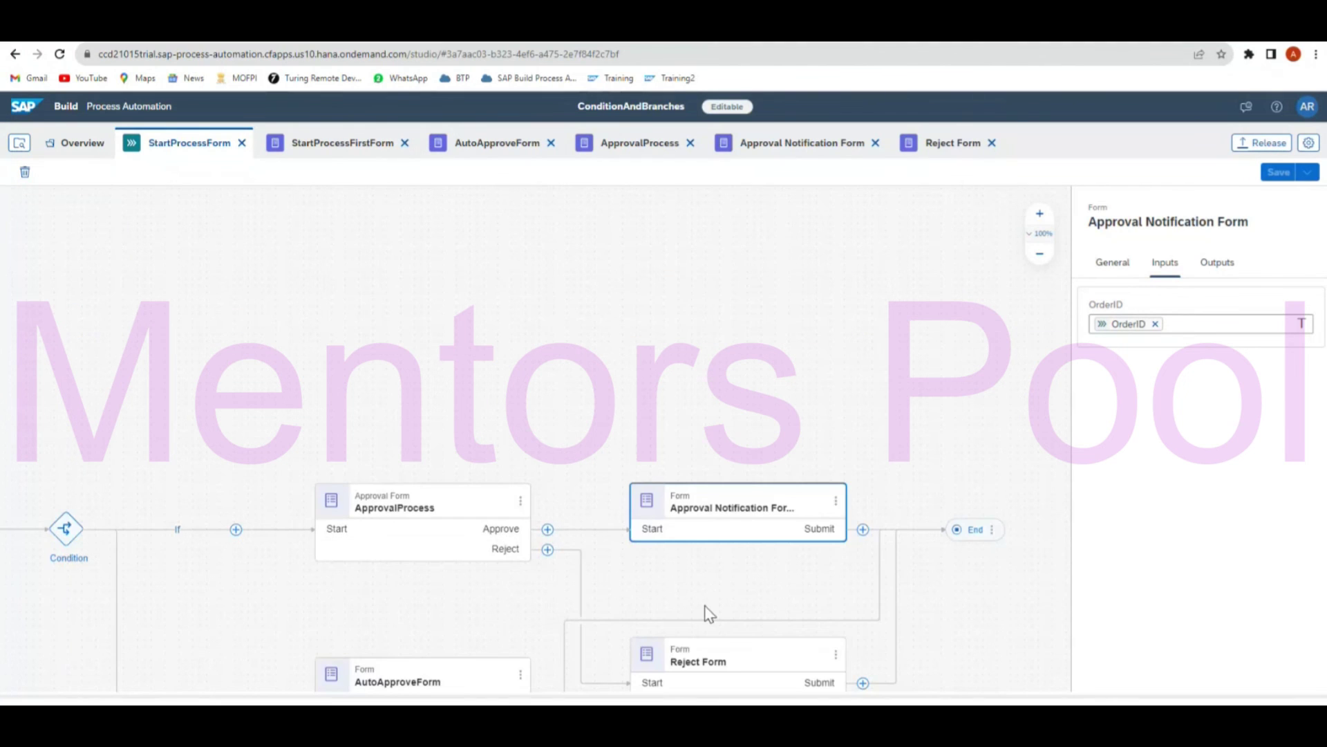
pyautogui.scroll(-3, 698, 614)
pyautogui.moveTo(361, 610); pyautogui.dragTo(328, 620)
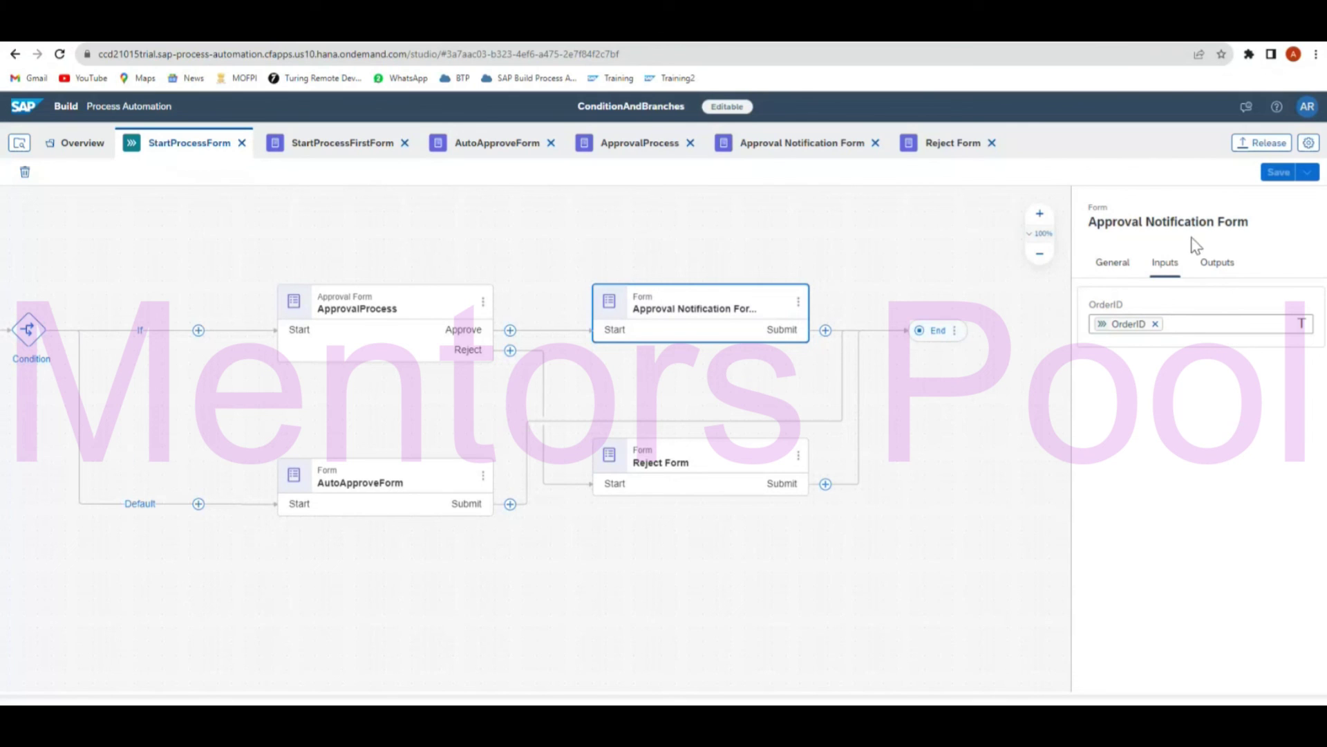
pyautogui.click(1003, 463)
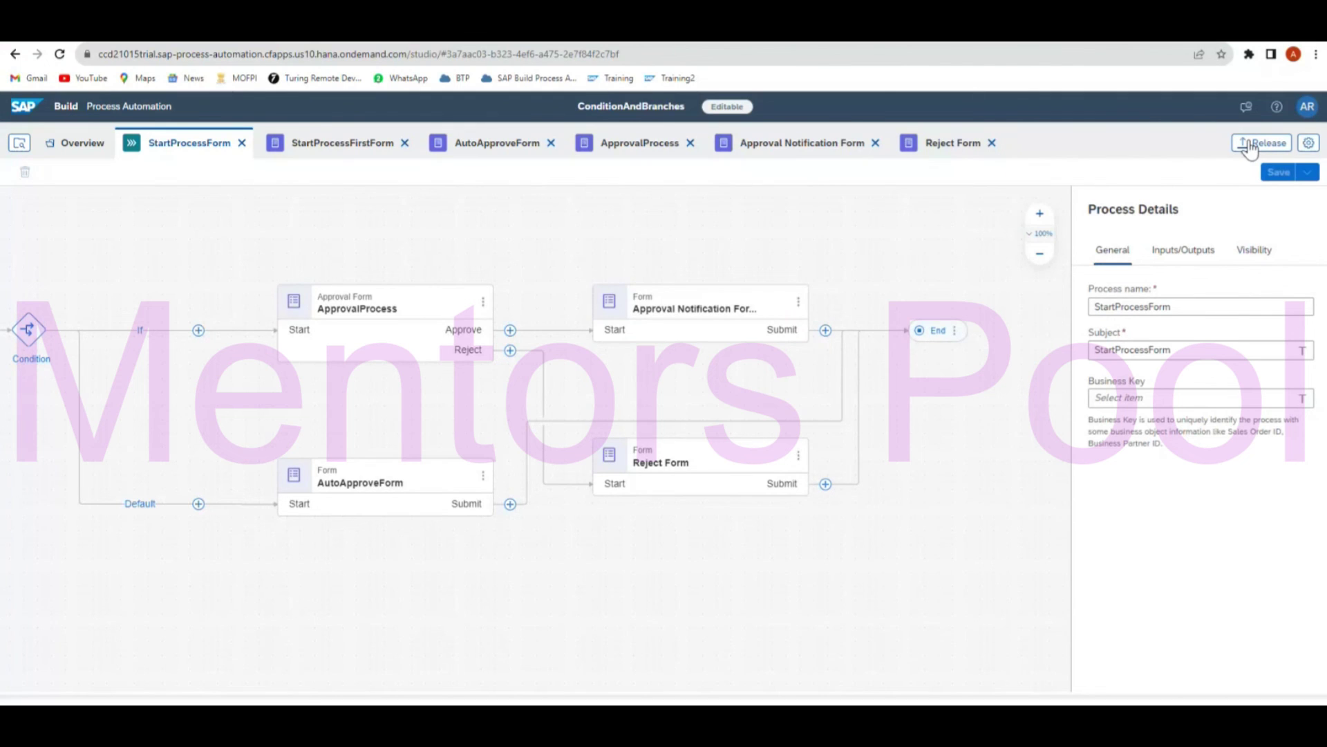
pyautogui.click(1250, 146)
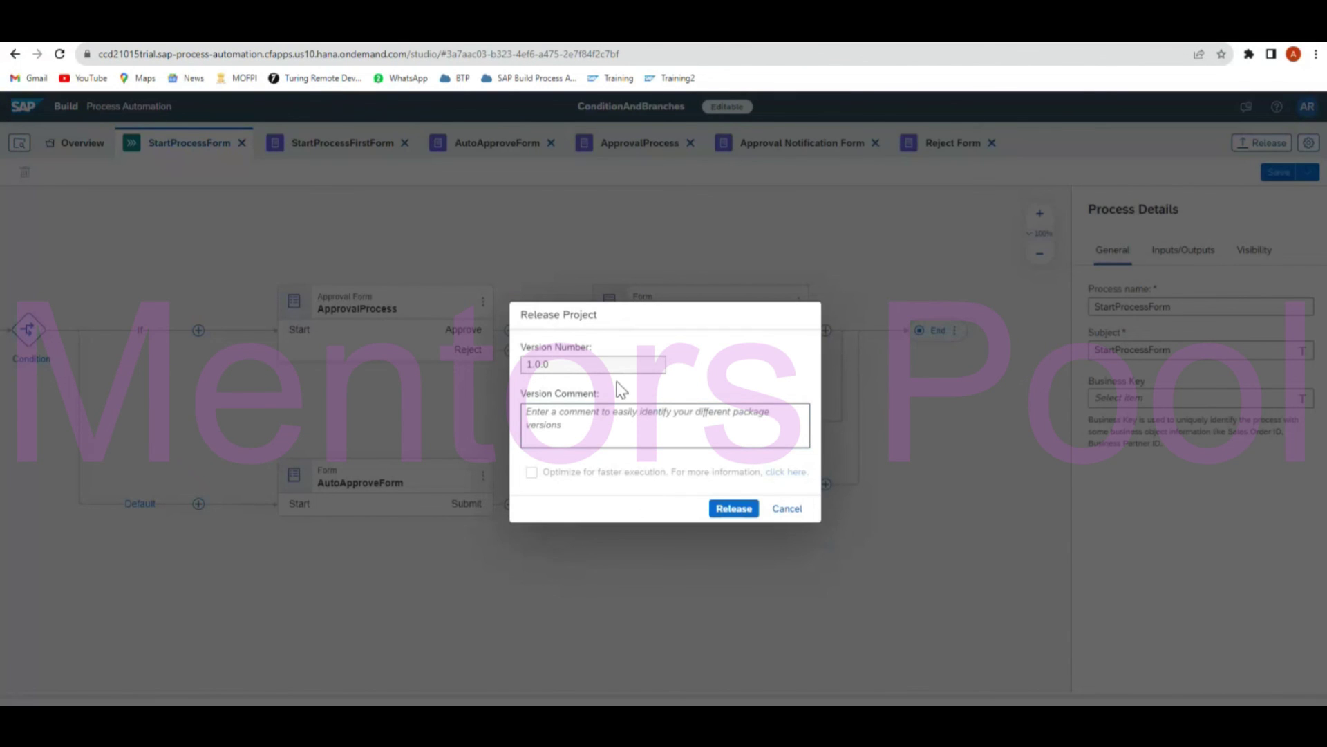
pyautogui.click(725, 511)
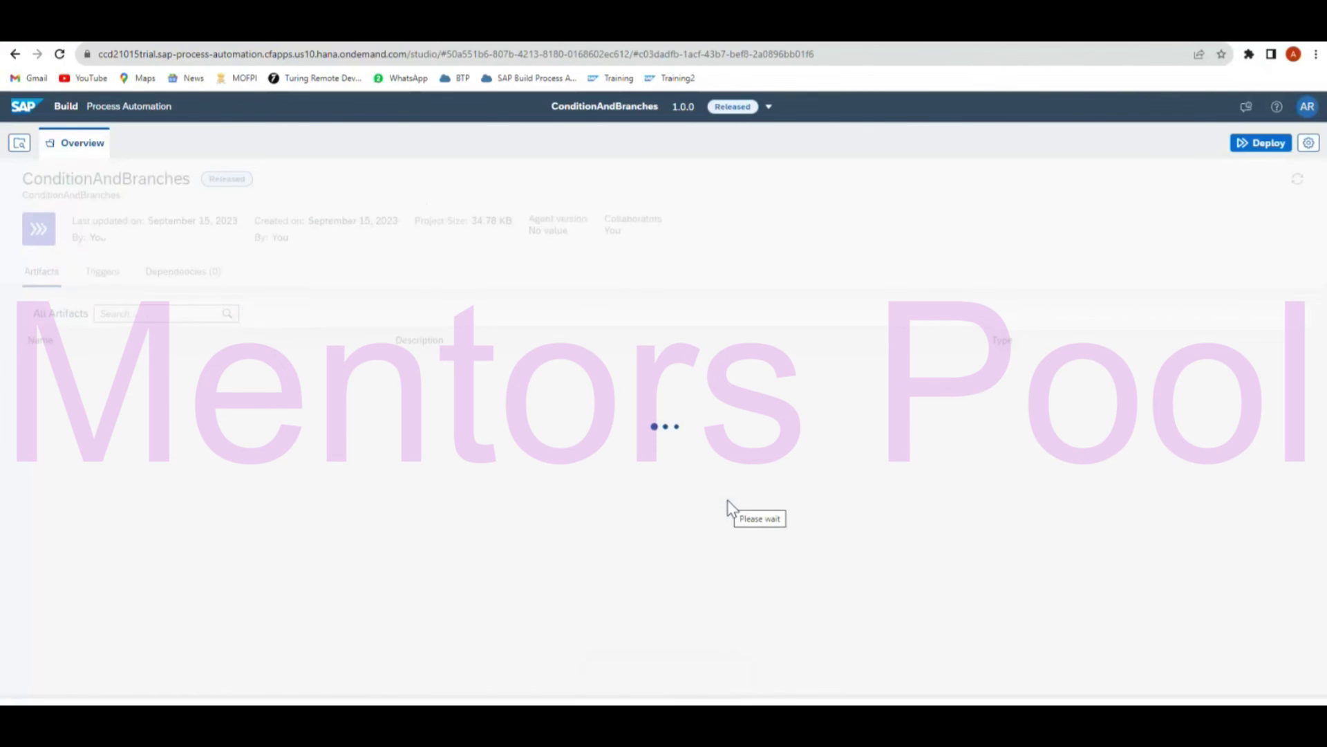
# Deploy version 1.0.0 through the Deploy dialog, then open the StartProcessForm process.
pyautogui.click(1257, 149)
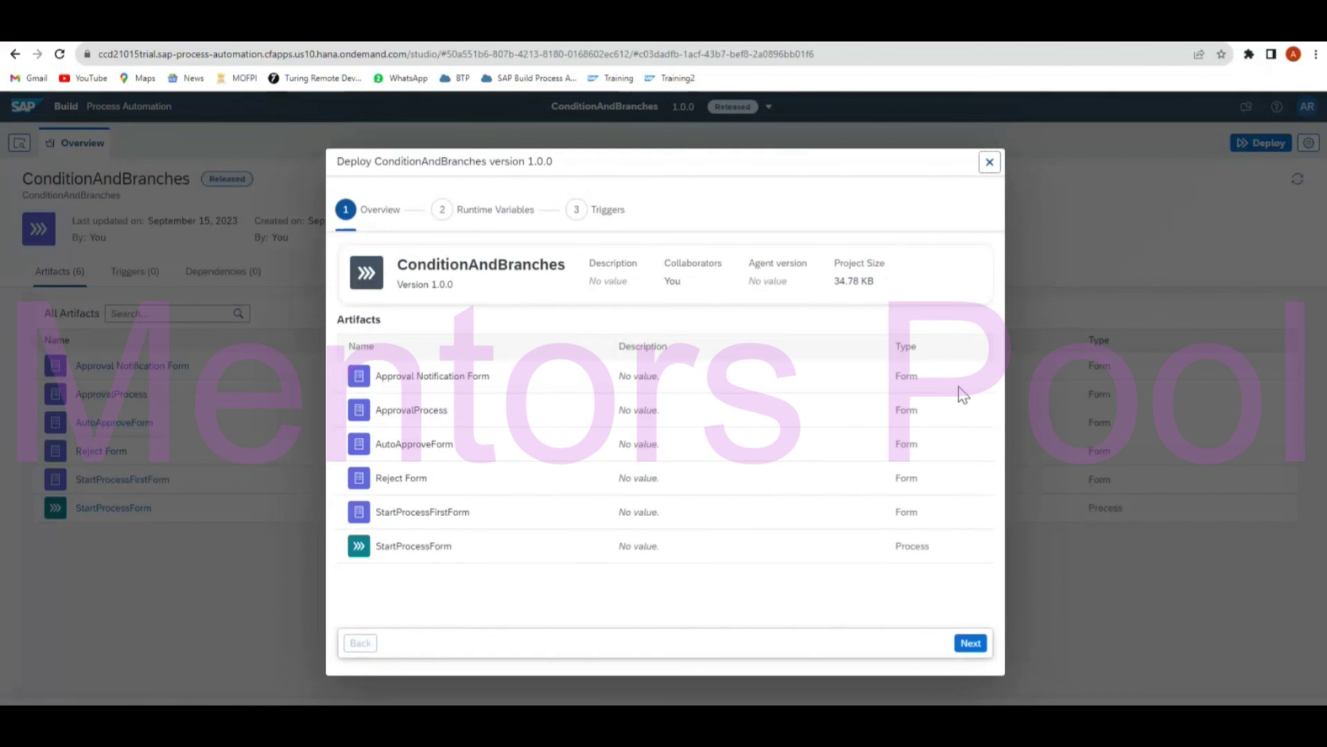
pyautogui.click(971, 644)
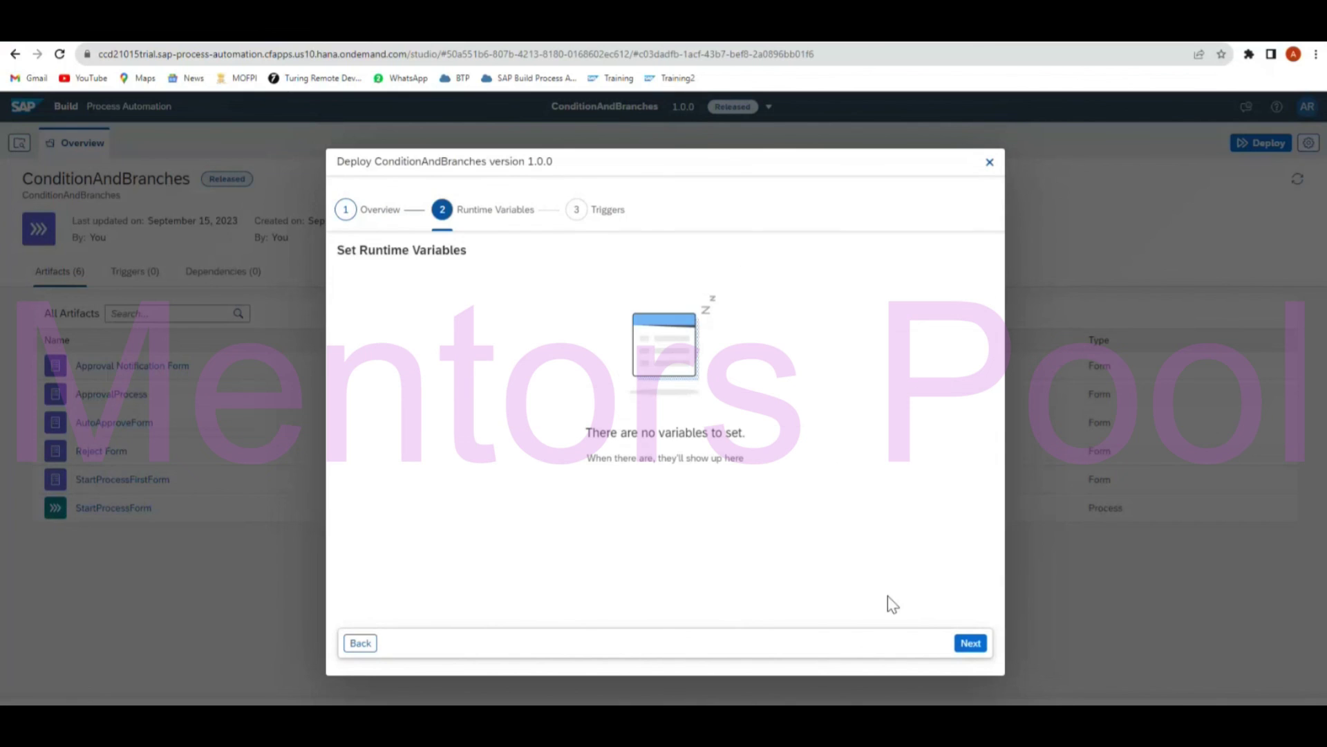
pyautogui.click(970, 644)
pyautogui.click(968, 644)
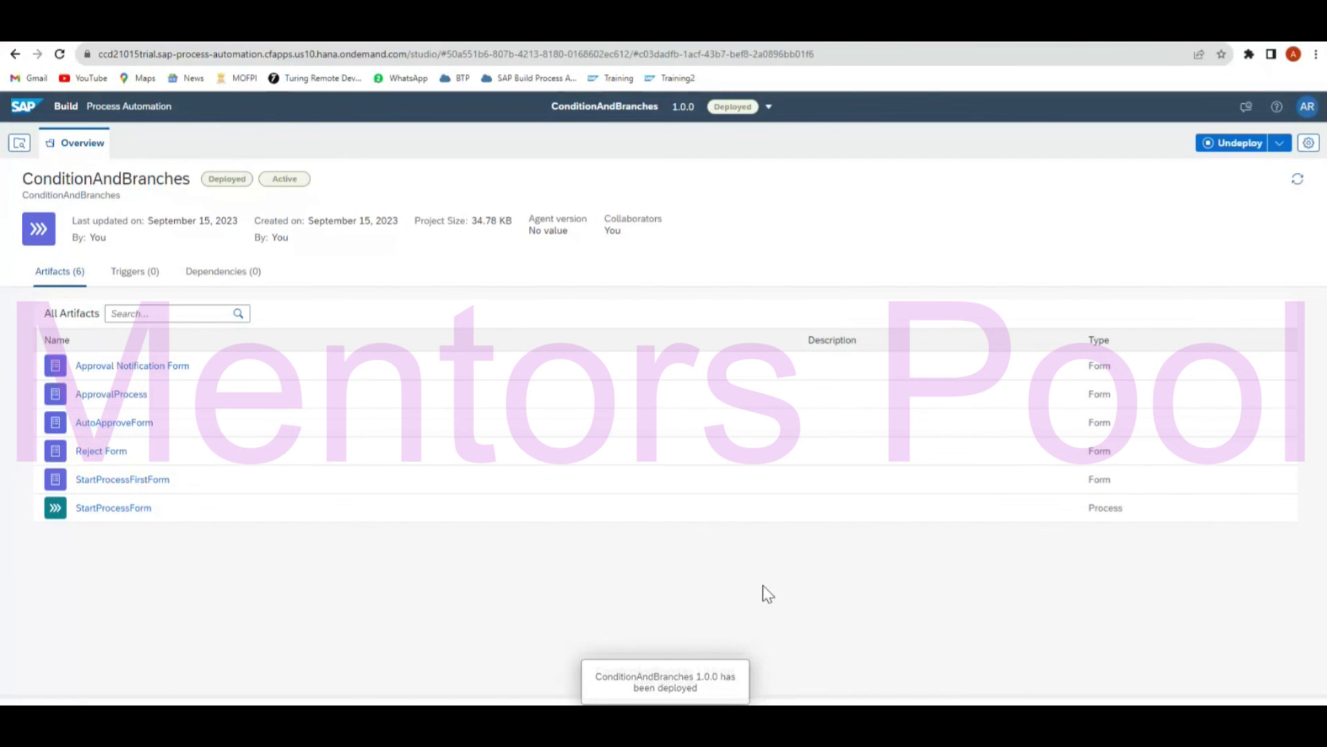
pyautogui.click(121, 515)
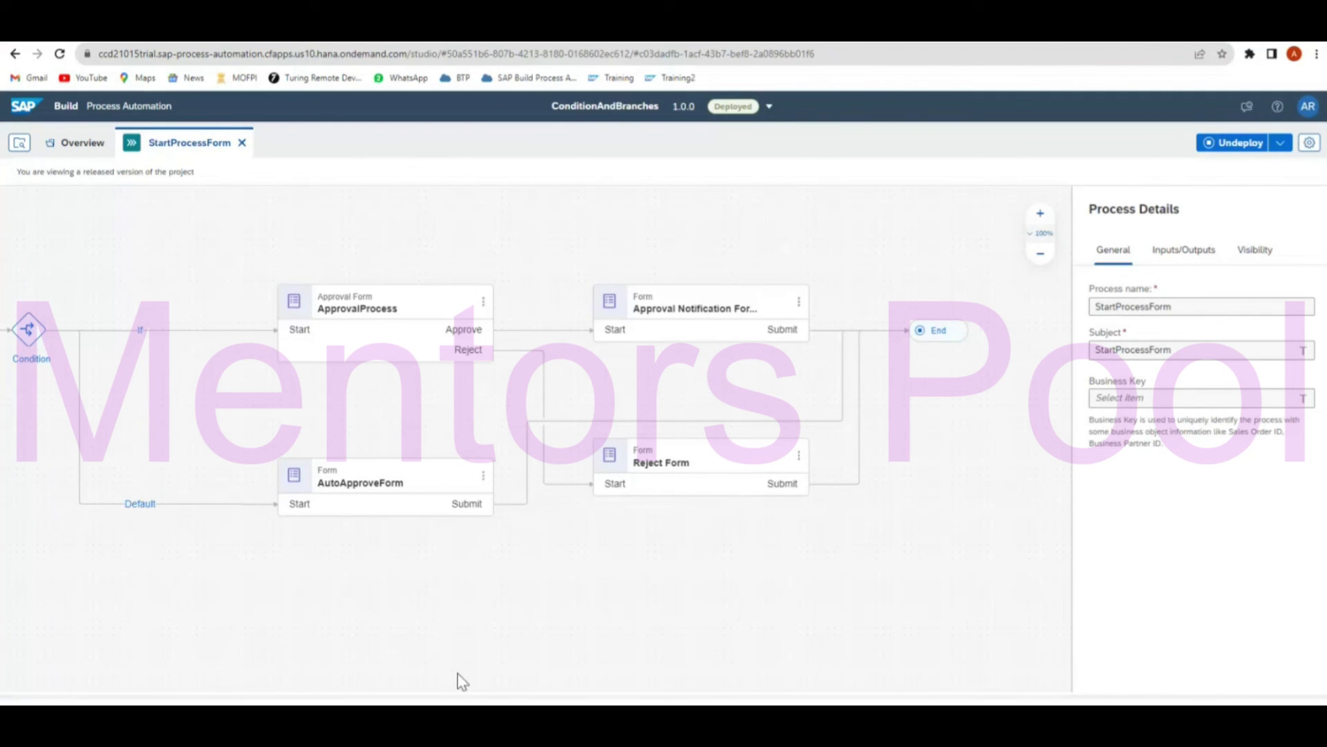
# Copy the StartProcessFirstForm trigger's form link and load it in a new browser tab.
pyautogui.moveTo(297, 583); pyautogui.dragTo(825, 581)
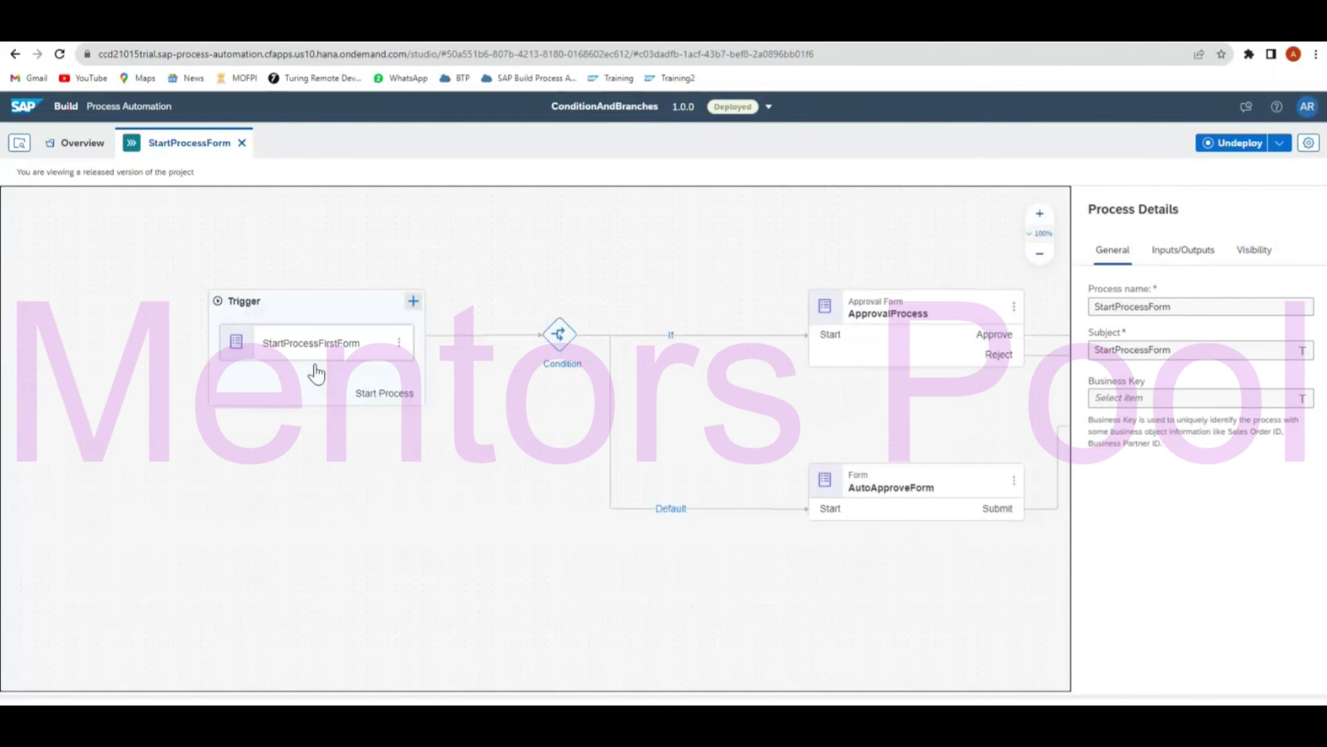
pyautogui.click(316, 353)
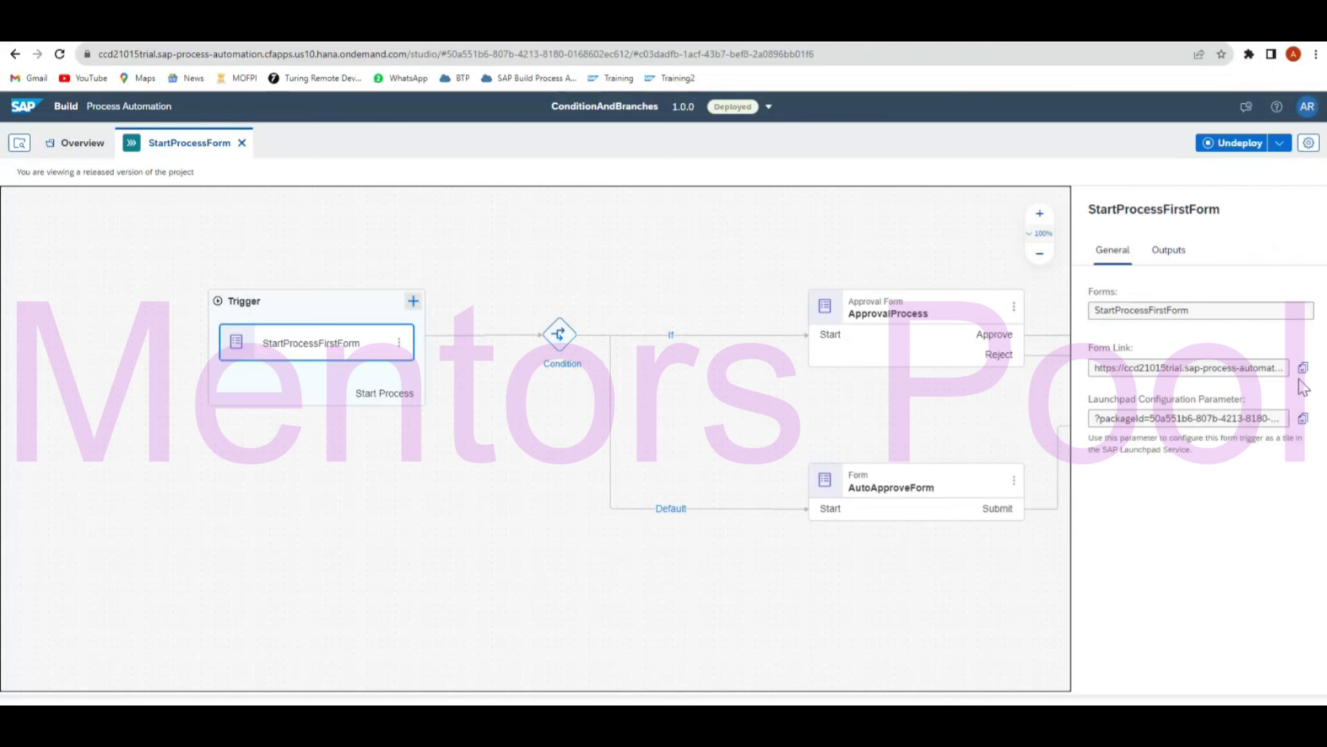
pyautogui.click(1302, 368)
pyautogui.hotkey('ctrl', 't')
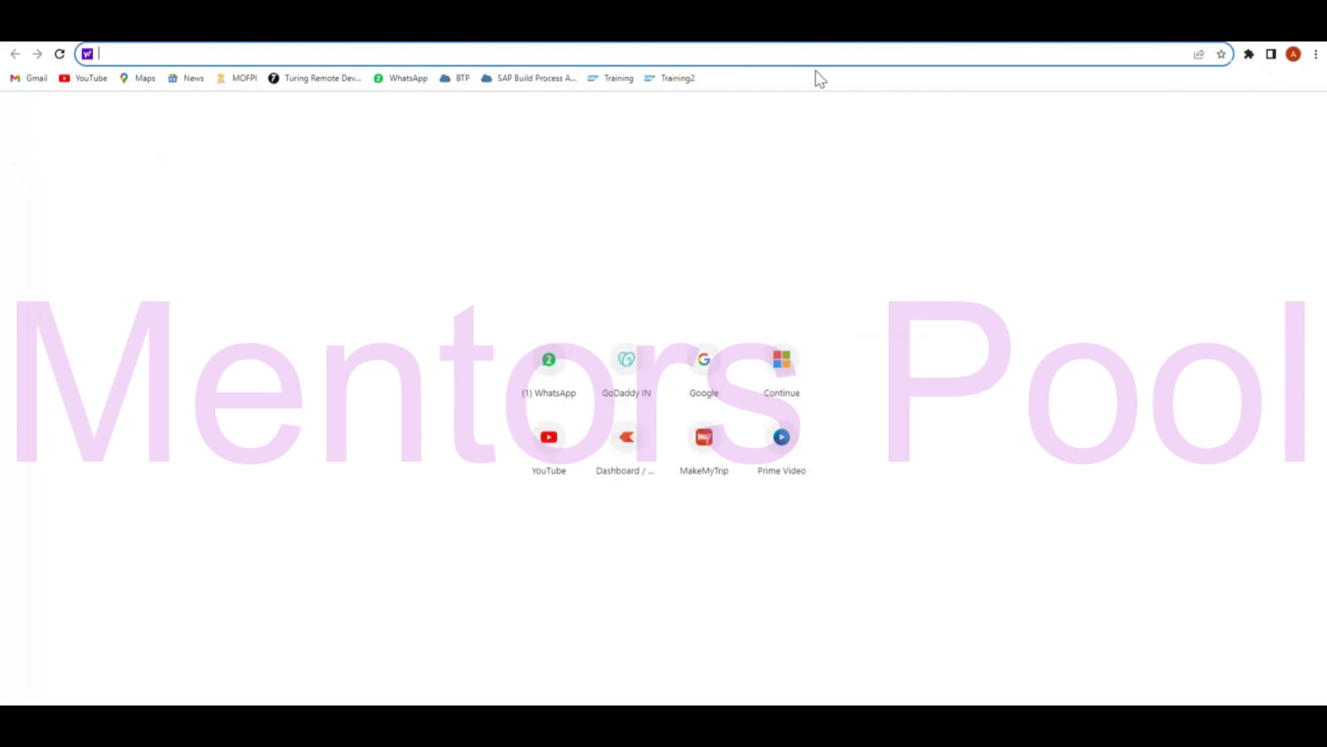
pyautogui.hotkey('ctrl', 'v')
pyautogui.press('Return')
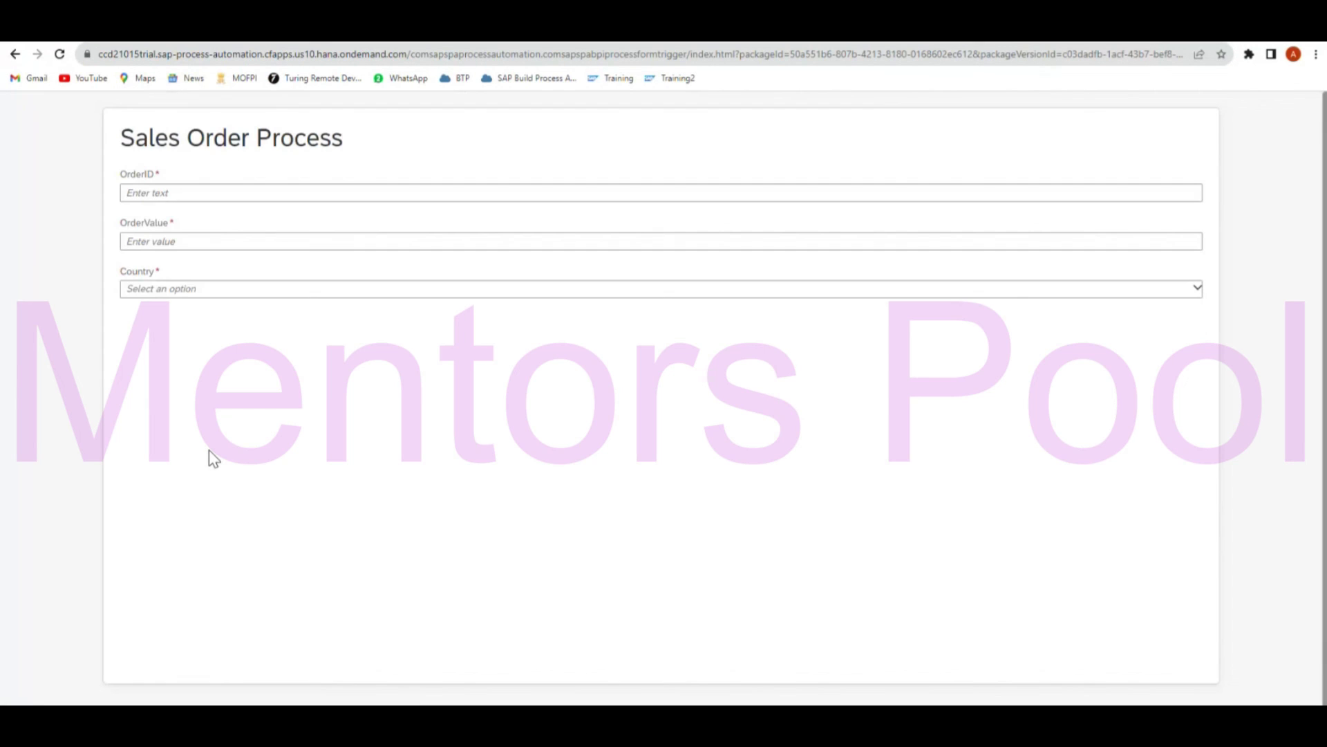
# Submit the Sales Order form with an order ID, OrderValue 1000 and Country India.
pyautogui.click(269, 195)
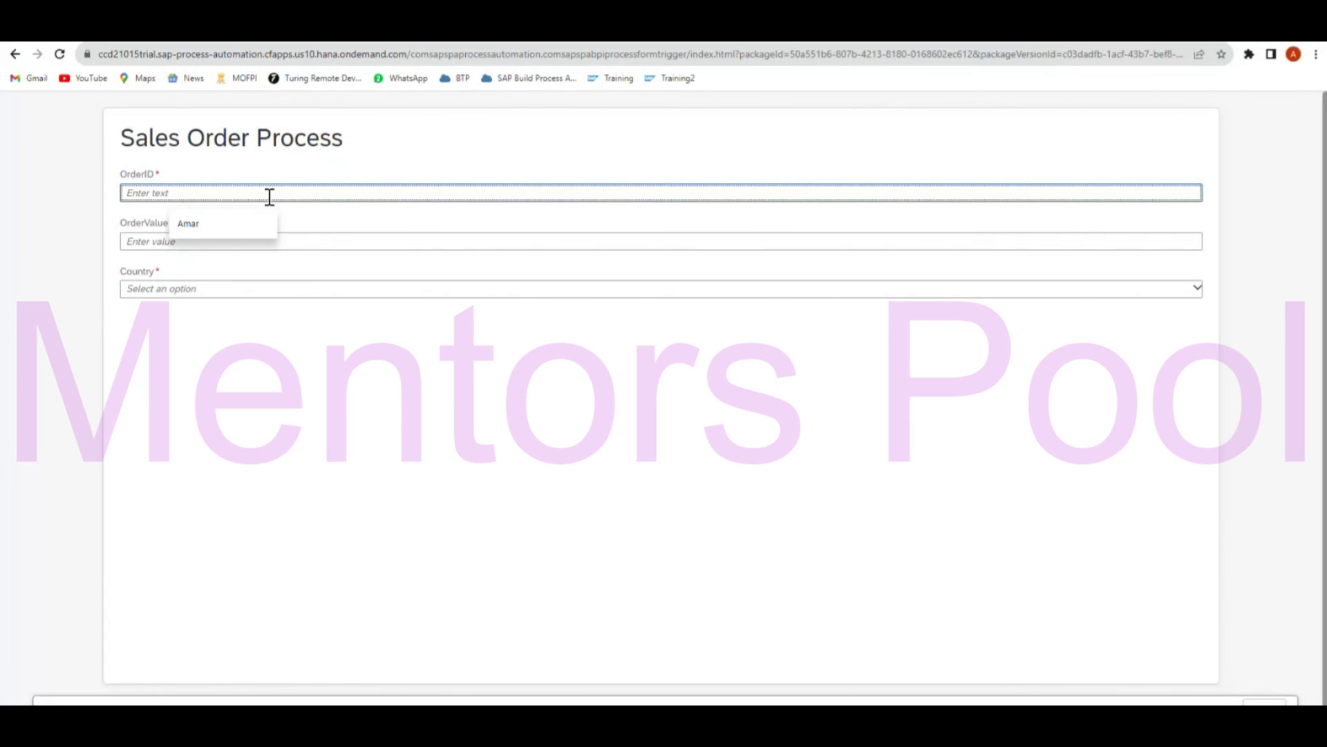
pyautogui.write('123456')
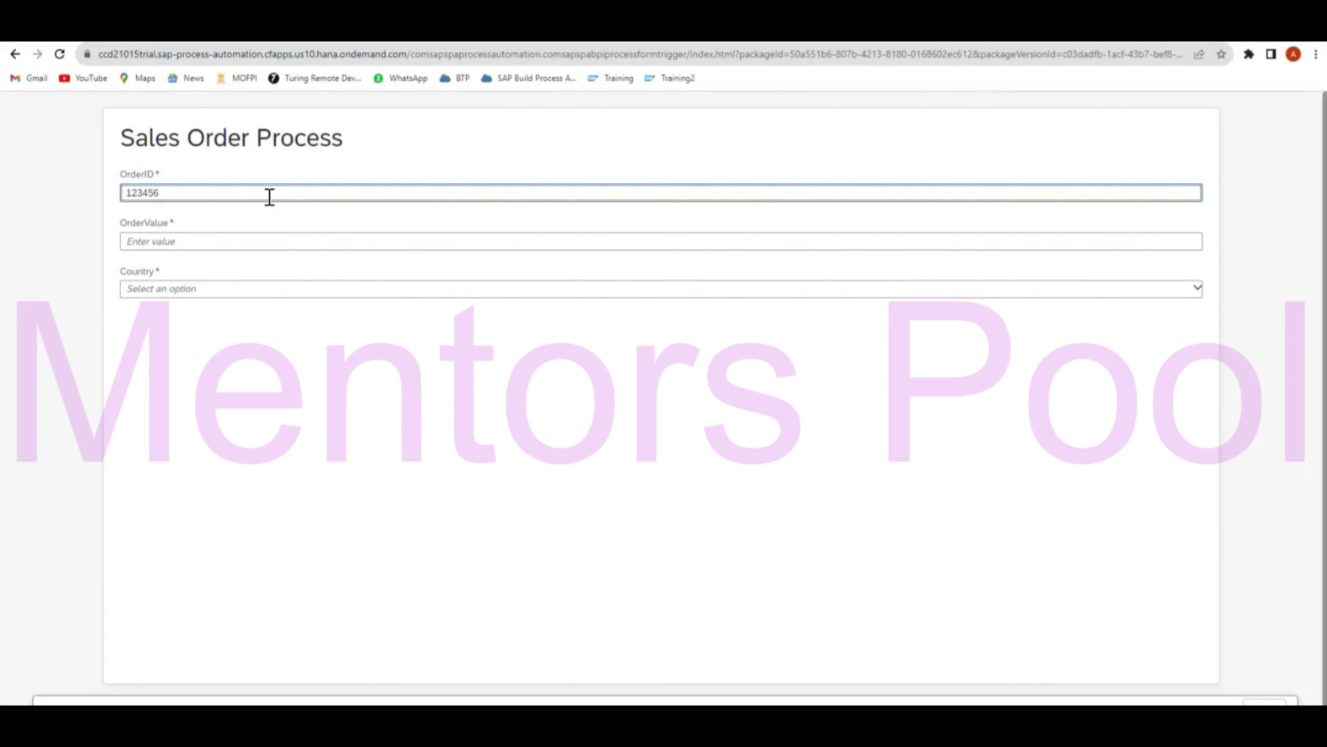
pyautogui.click(247, 241)
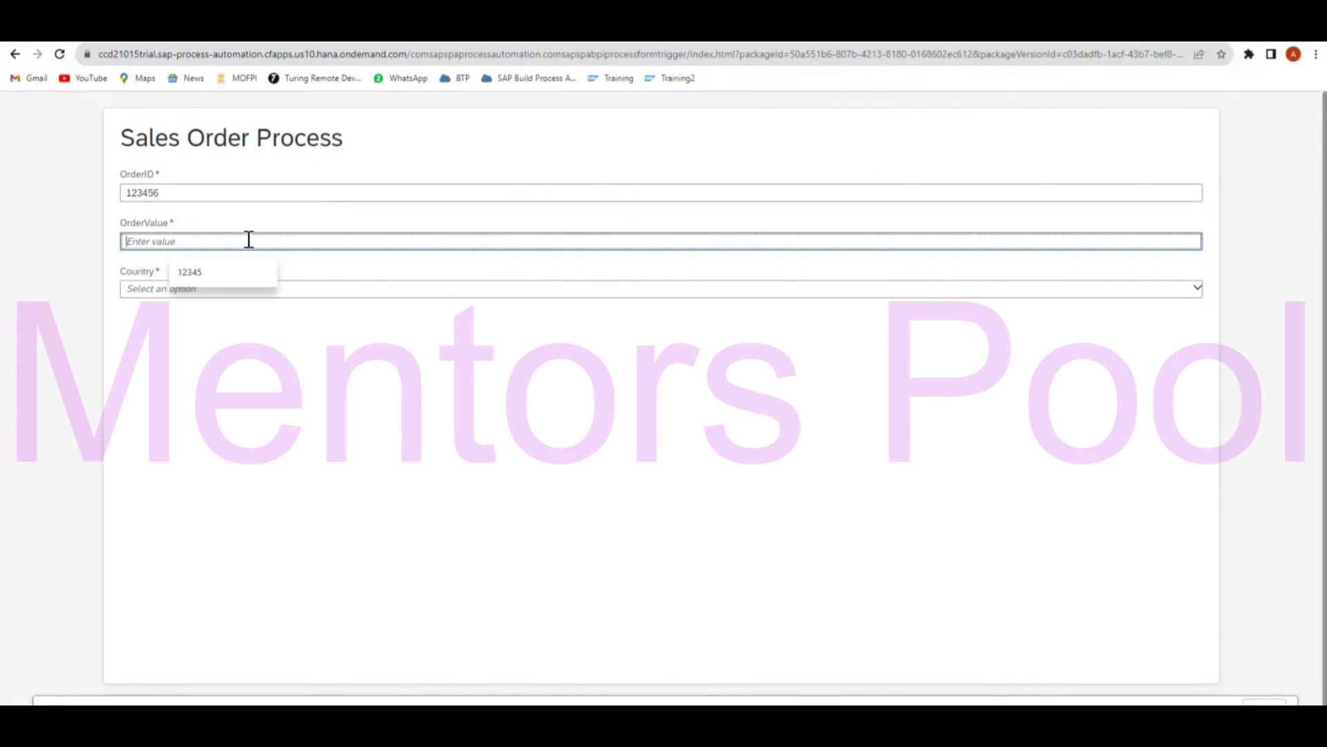
pyautogui.write('1')
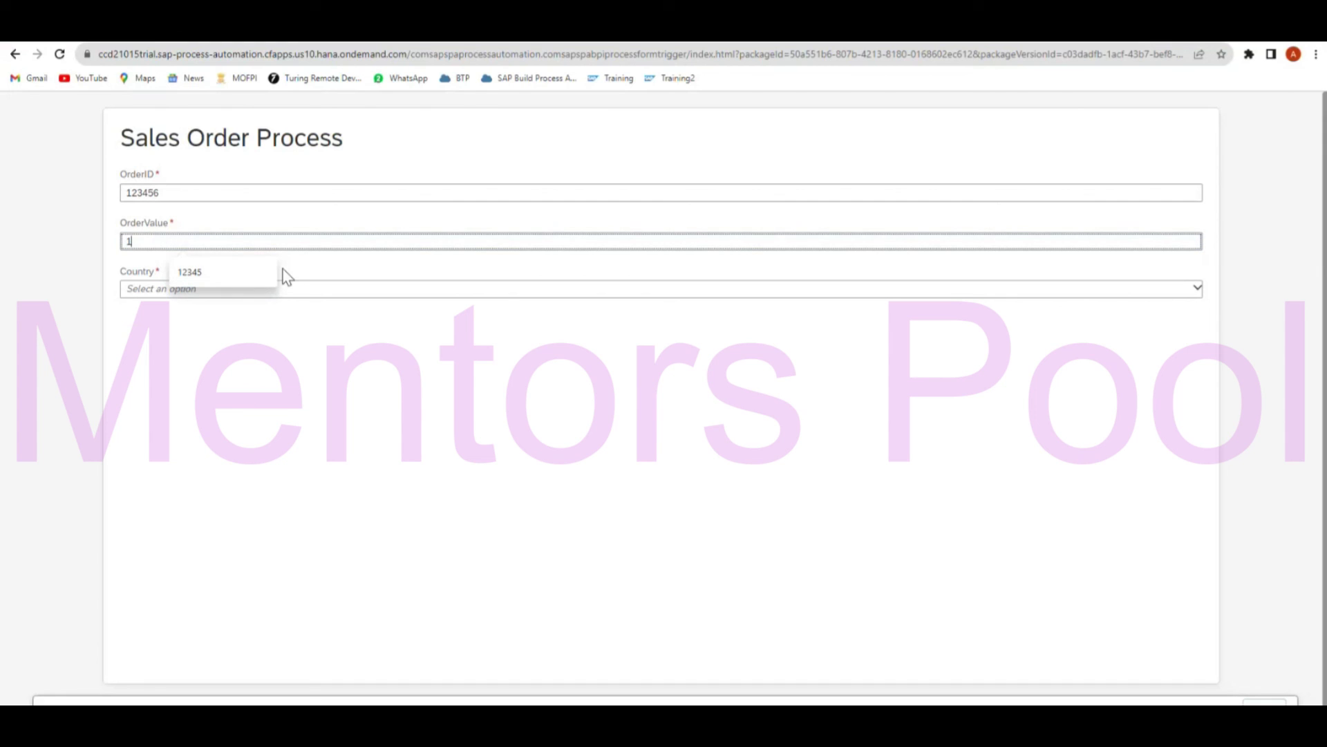
pyautogui.write('000')
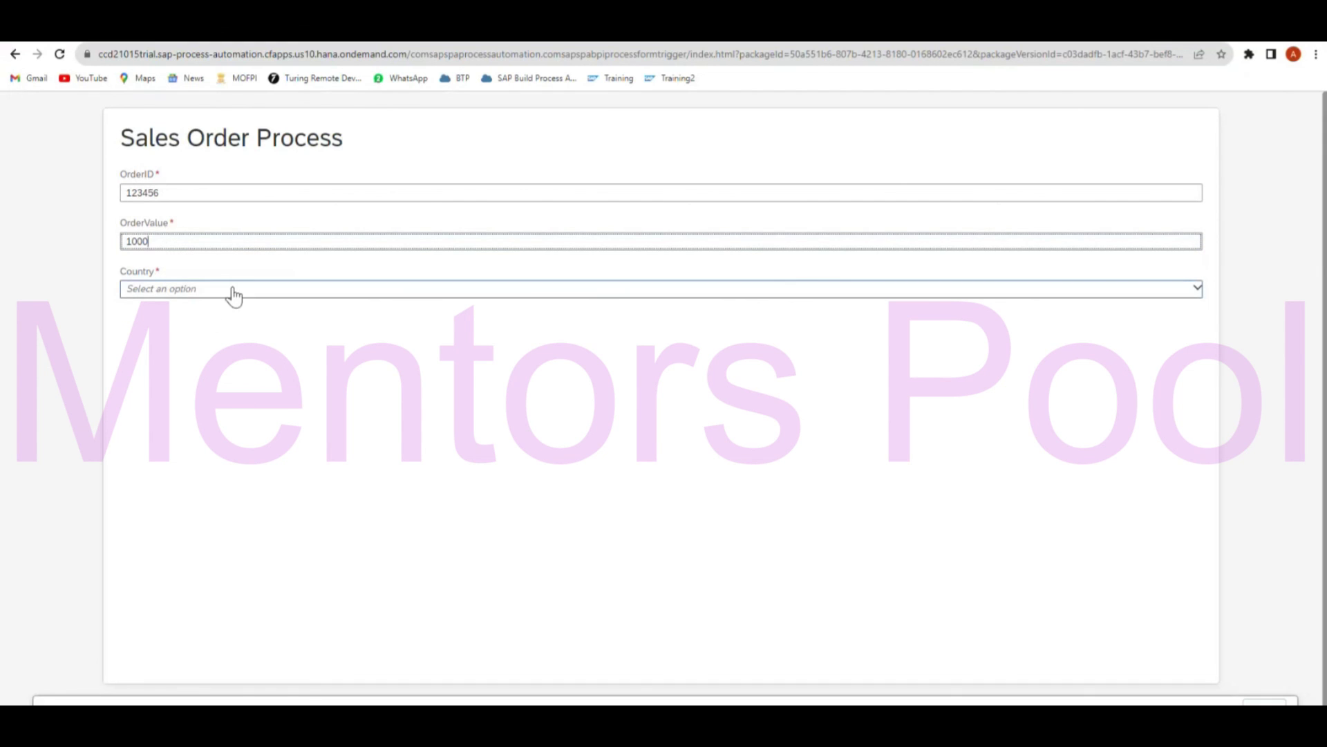
pyautogui.click(234, 290)
pyautogui.click(200, 317)
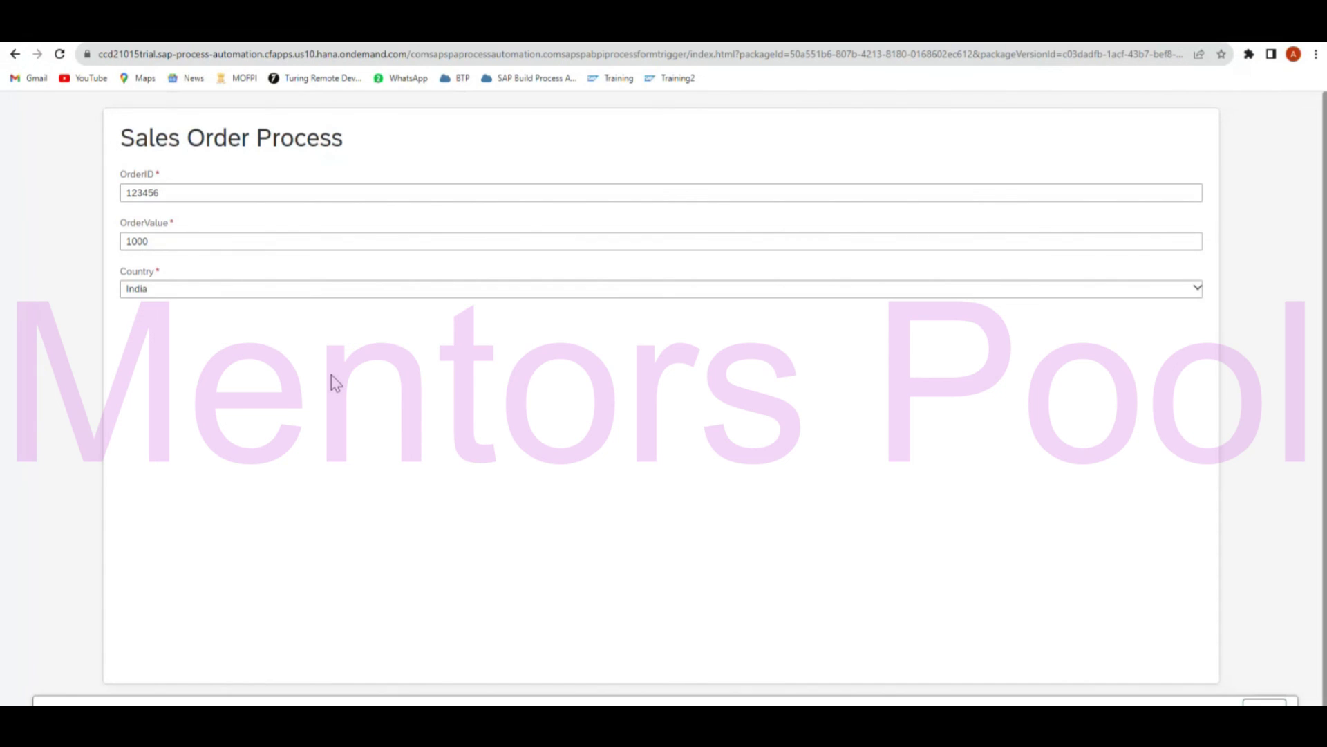
pyautogui.click(1265, 700)
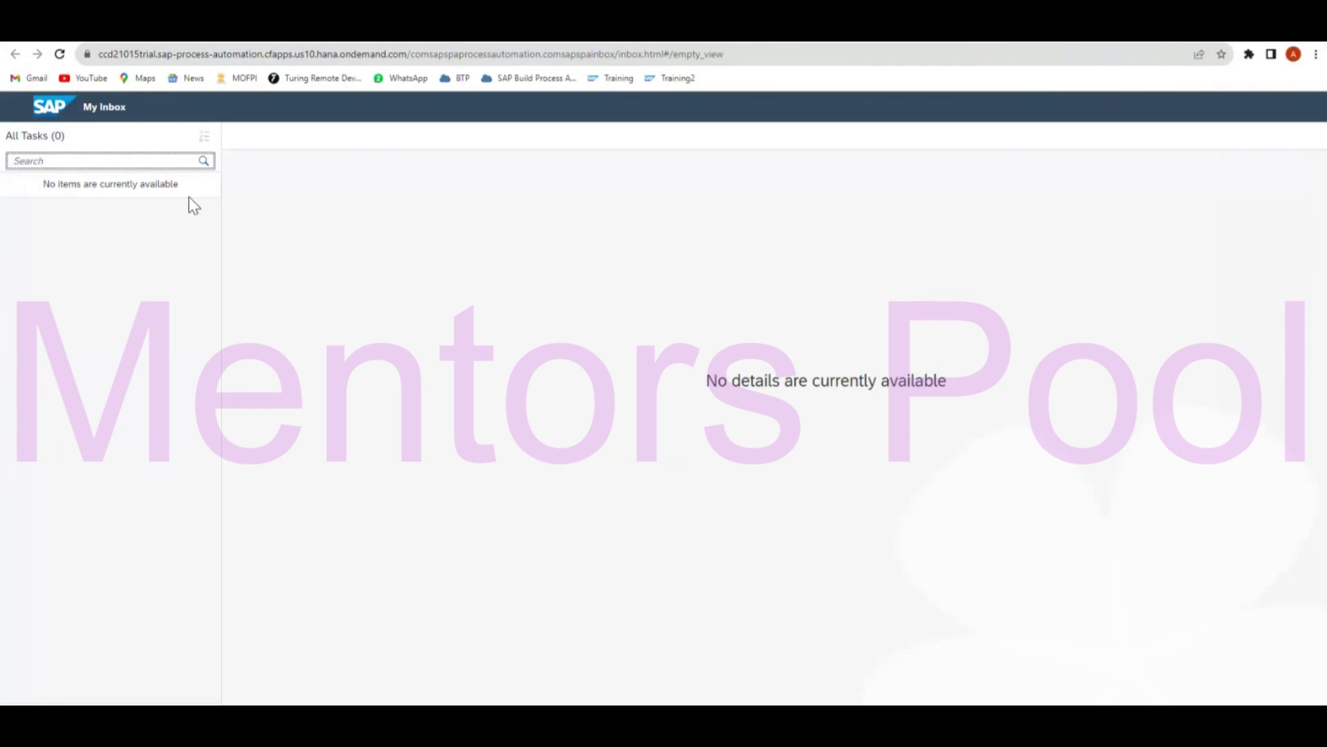
pyautogui.click(205, 164)
# Reload My Inbox to check the AutoApproveForm task, then return to the submitted form's tab.
pyautogui.click(59, 54)
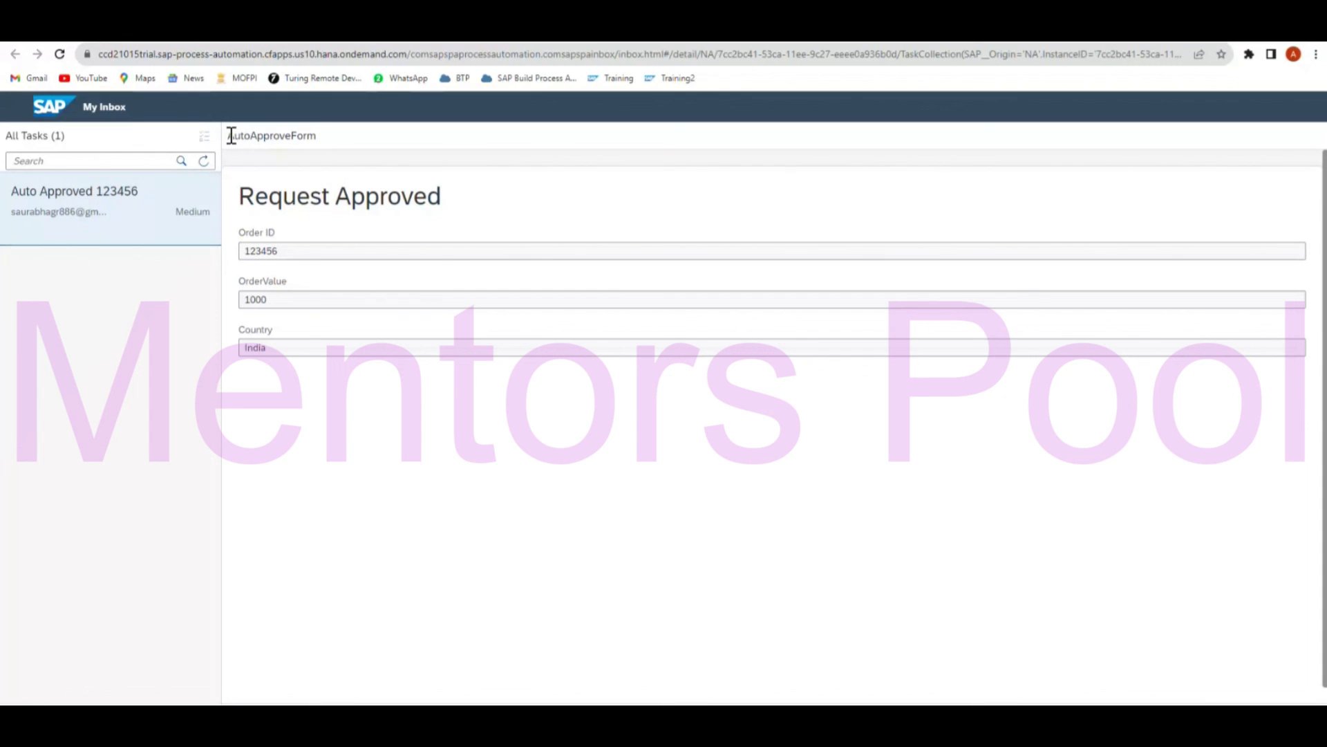
pyautogui.moveTo(231, 136); pyautogui.dragTo(315, 137)
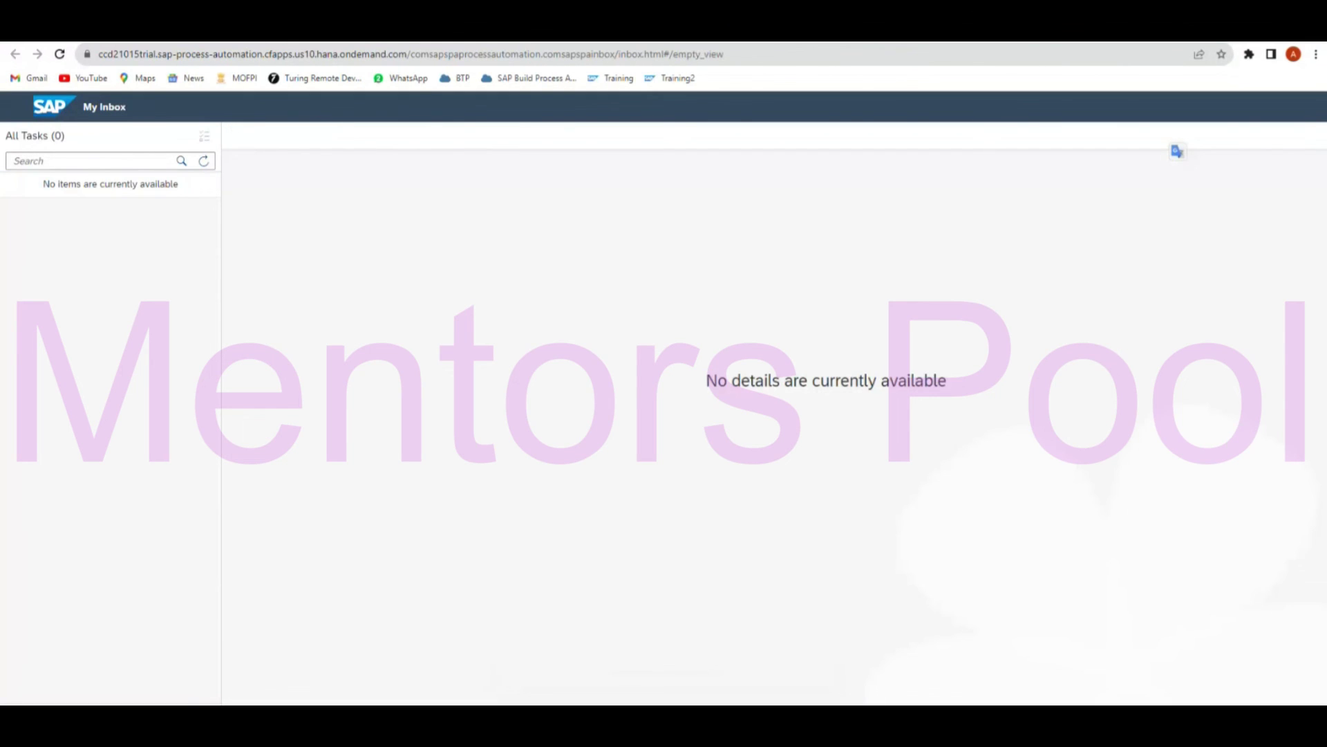
pyautogui.click(1088, 35)
pyautogui.click(773, 55)
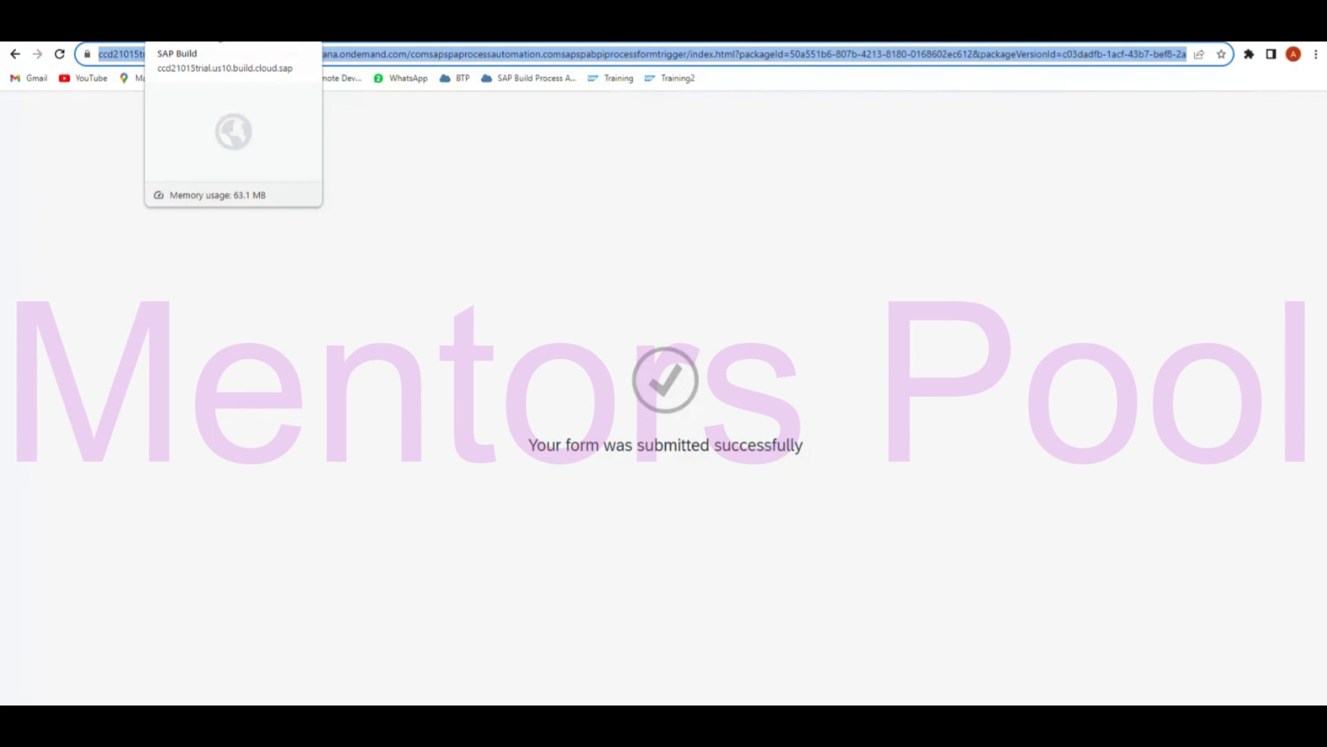
# Review the If branch rule OrderValue greater than 10000 in the Condition Editor, leaving it unchanged.
pyautogui.click(219, 35)
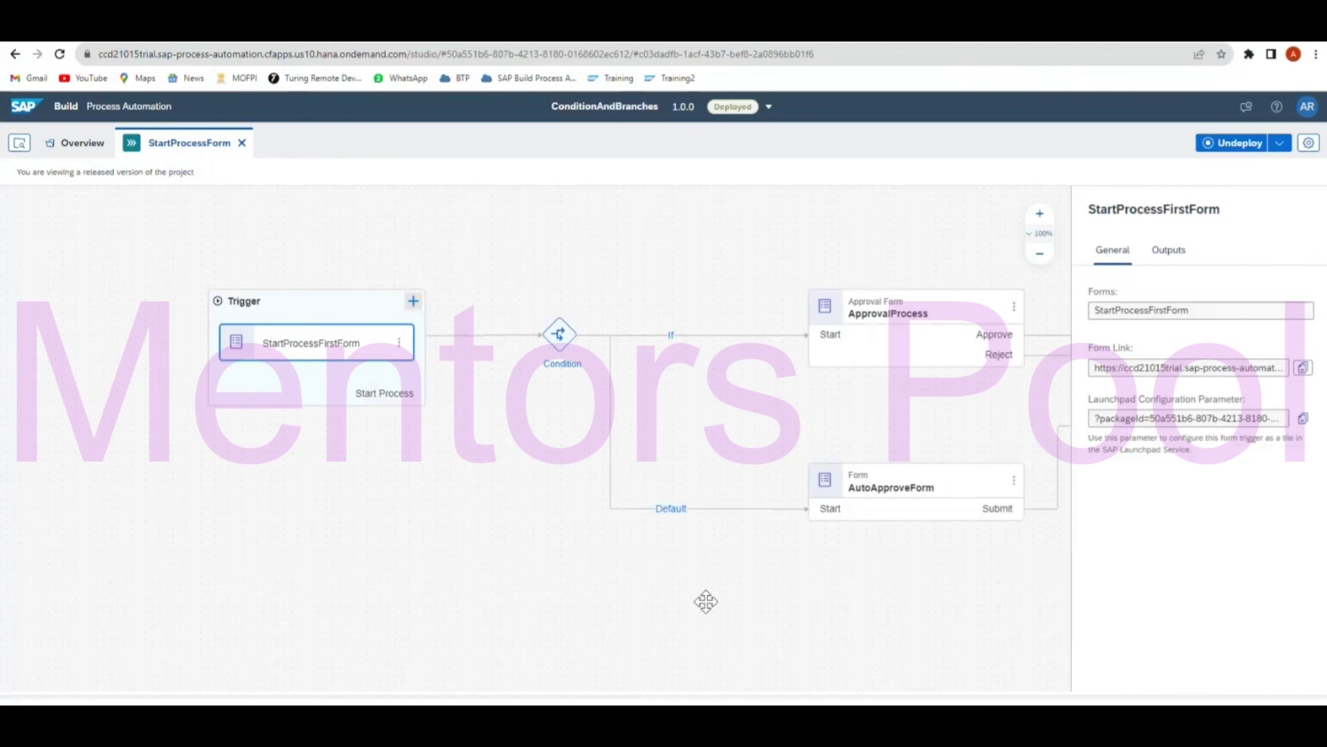
pyautogui.moveTo(705, 601); pyautogui.dragTo(593, 595)
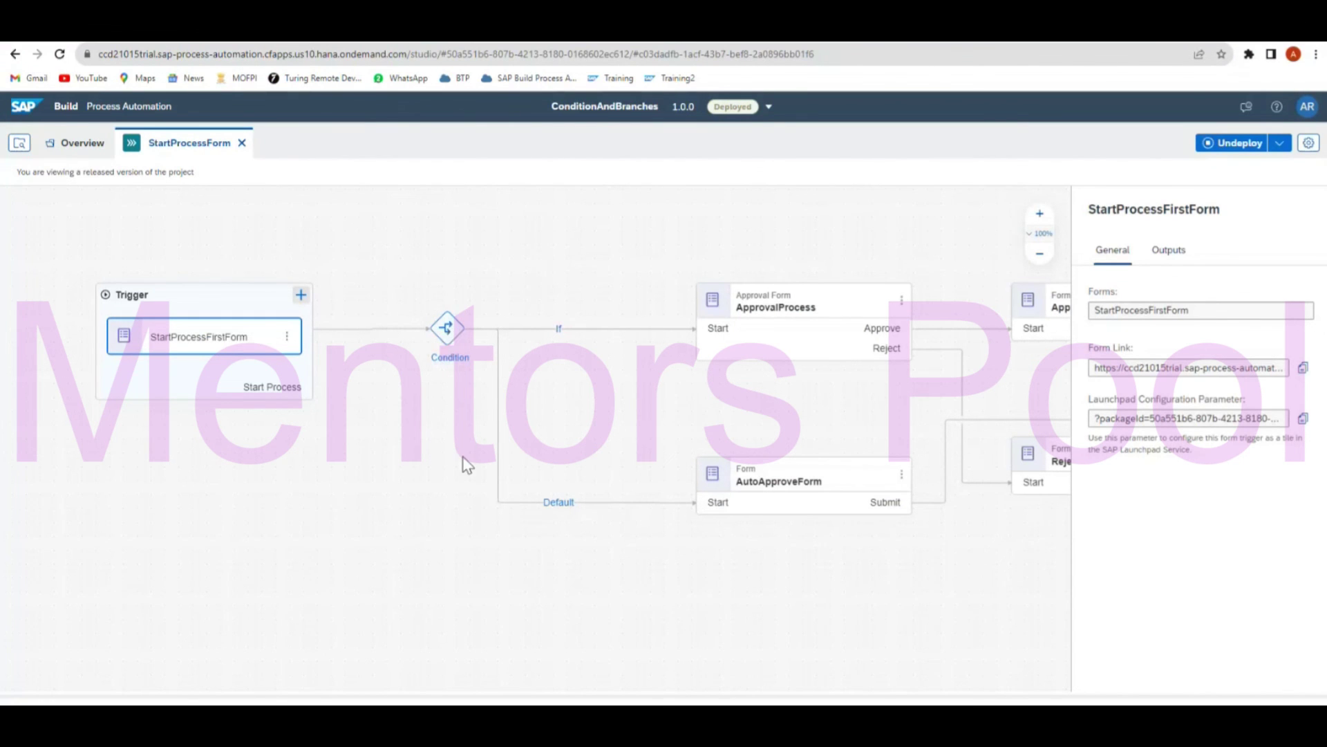
pyautogui.click(450, 331)
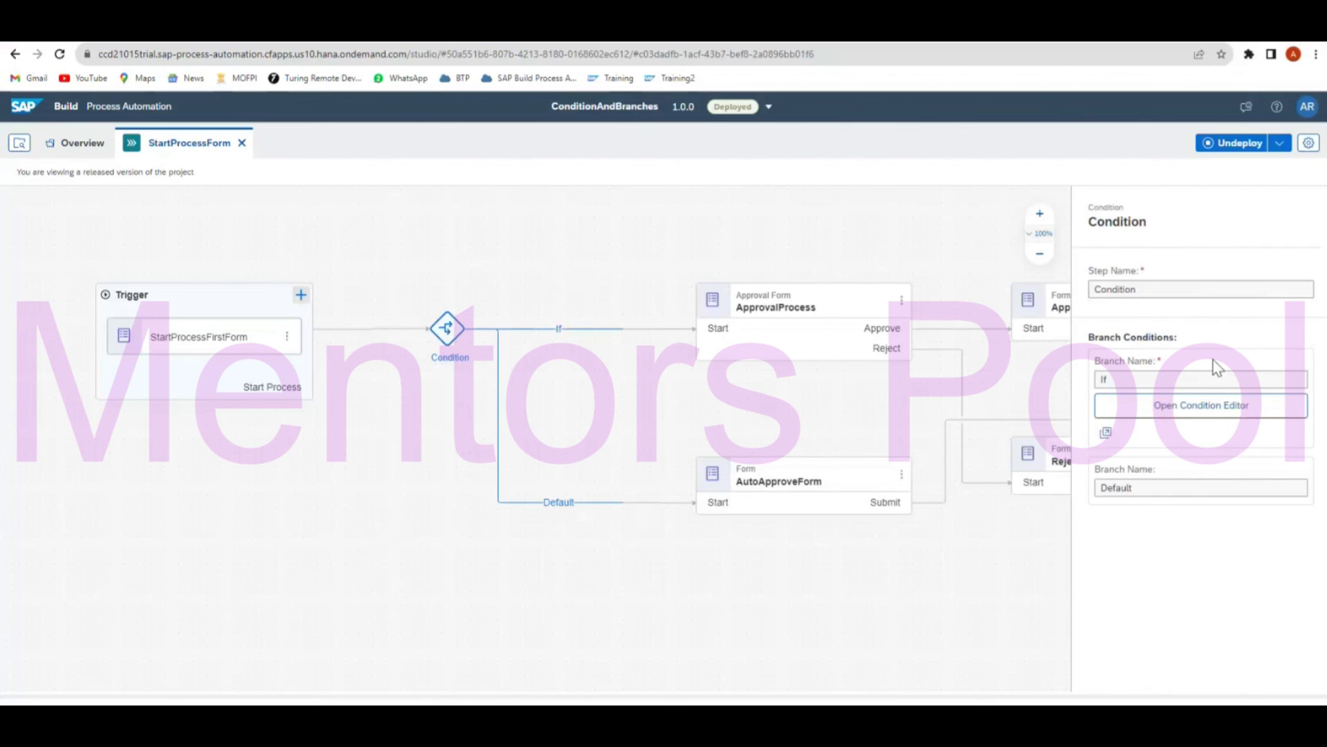
pyautogui.click(1181, 409)
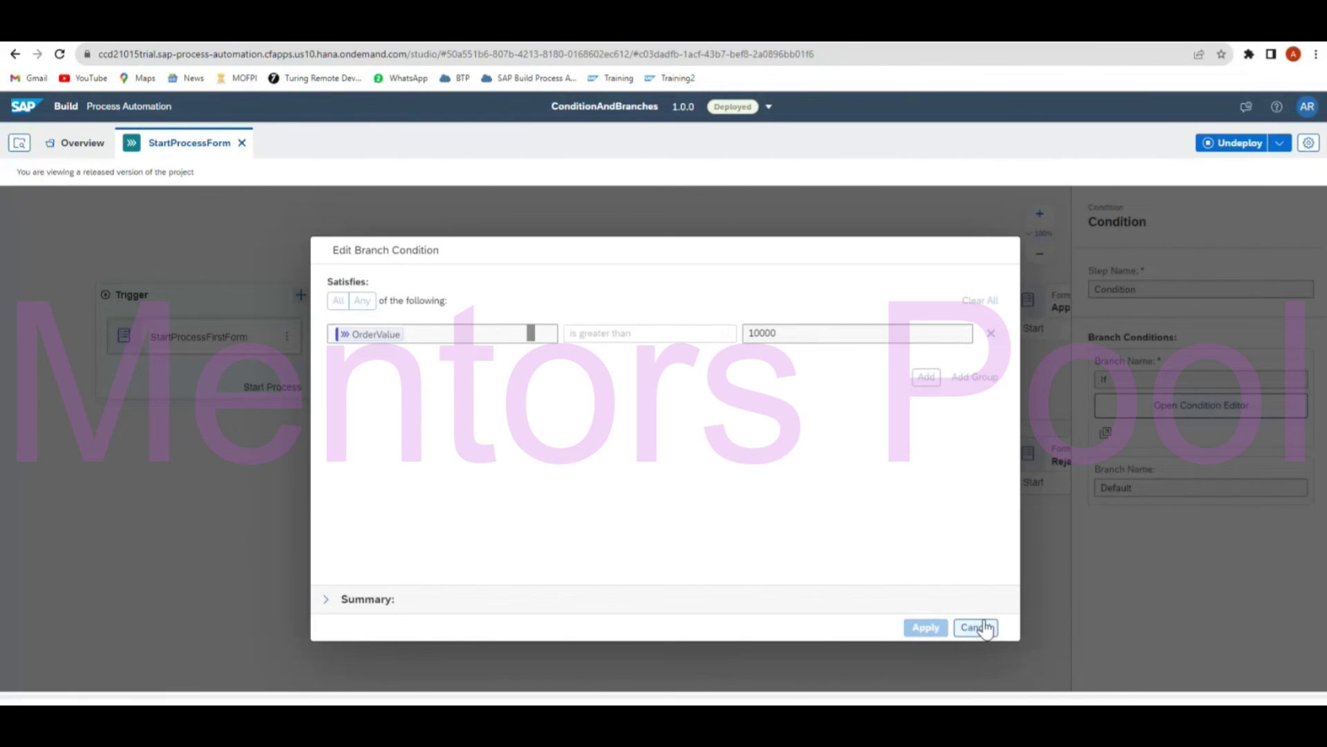
pyautogui.click(985, 626)
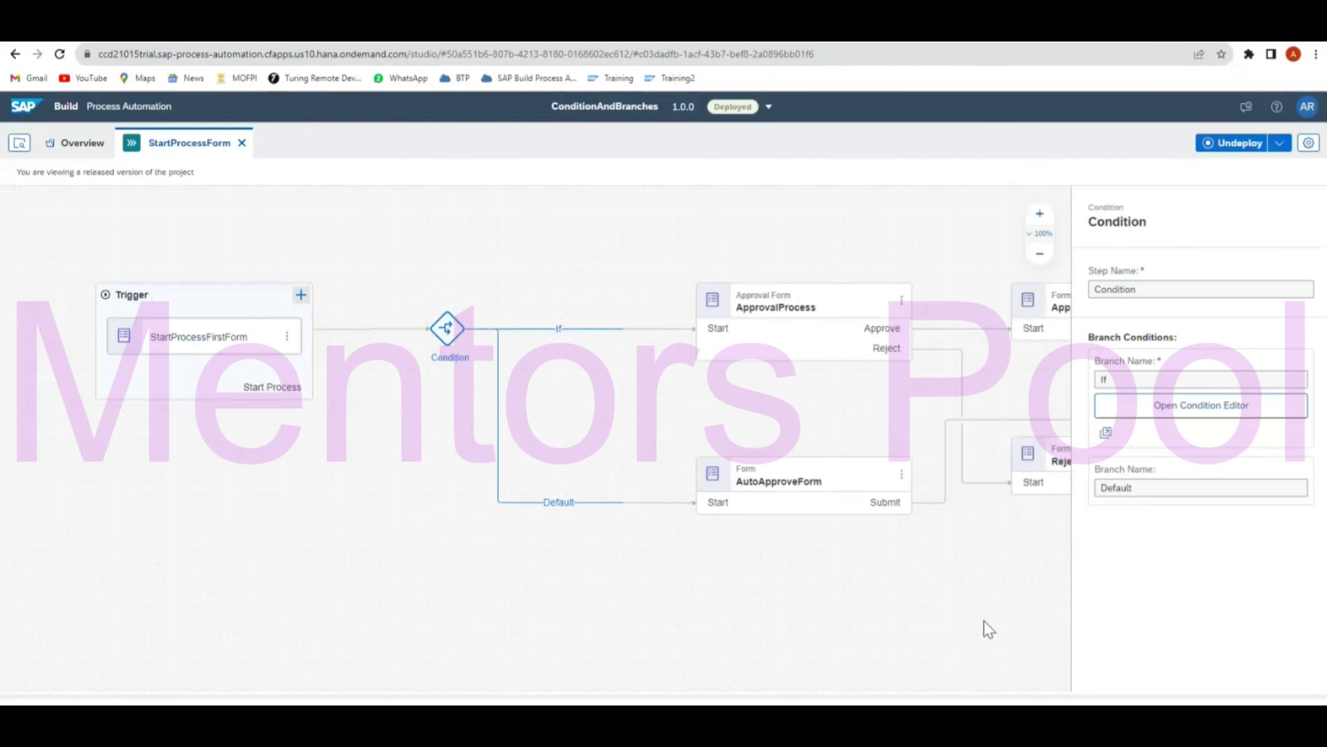
pyautogui.click(815, 641)
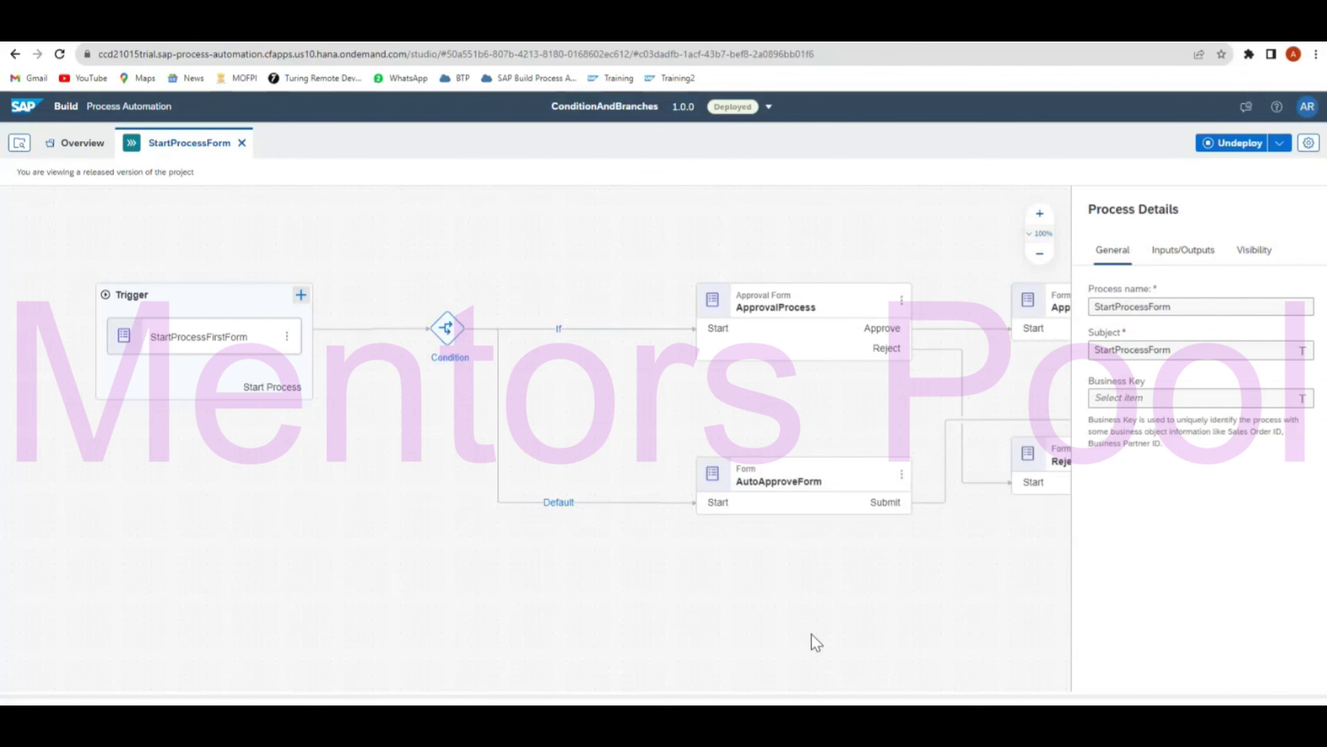
# Pan the StartProcessForm diagram and zoom out twice to 80% to show the whole flow.
pyautogui.moveTo(781, 623)
pyautogui.mouseDown()
pyautogui.moveTo(415, 607)
pyautogui.moveTo(778, 614)
pyautogui.mouseUp()
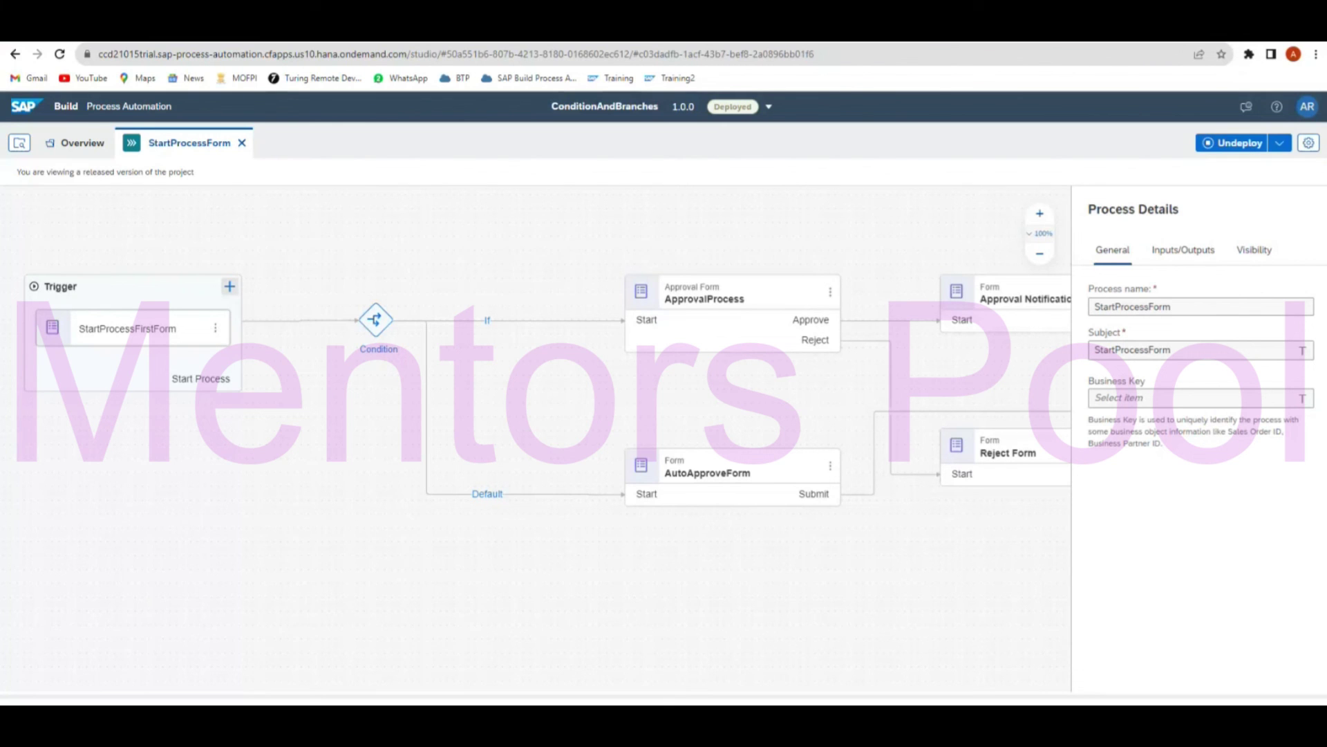
pyautogui.click(1040, 255)
pyautogui.click(1040, 255)
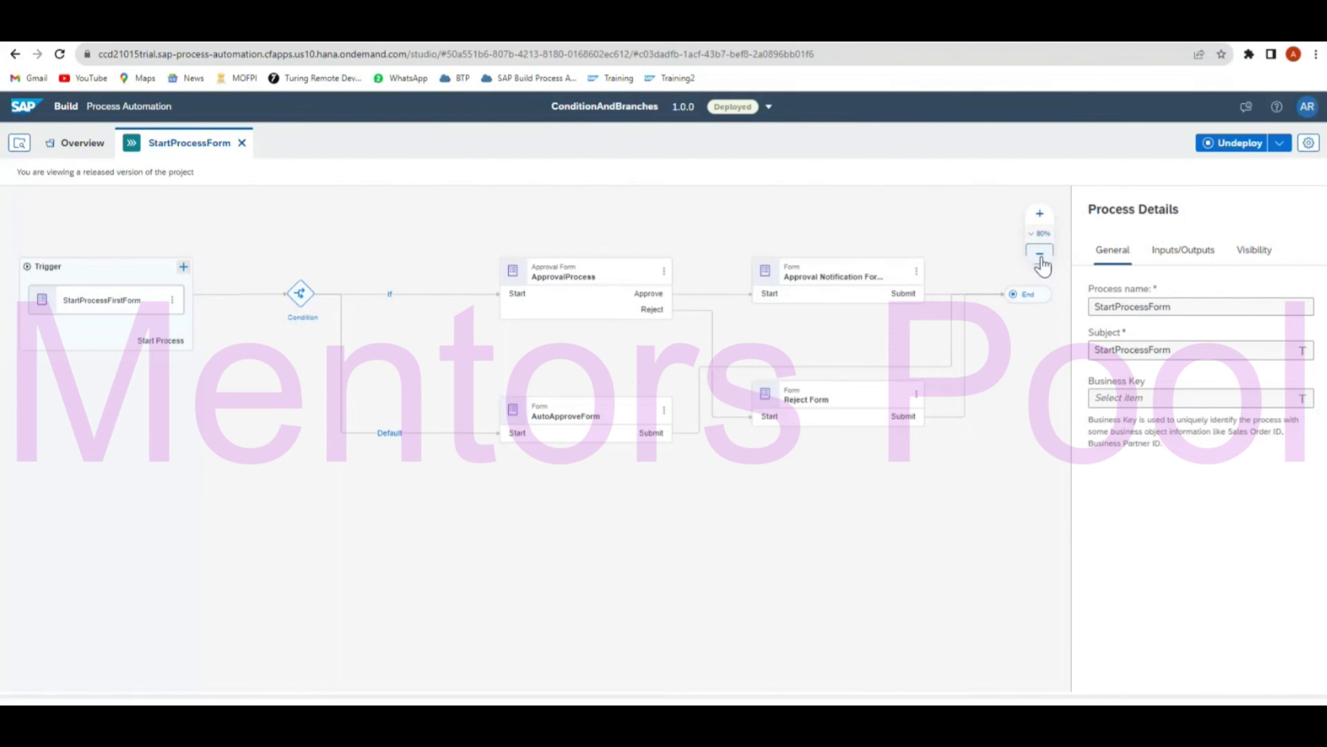